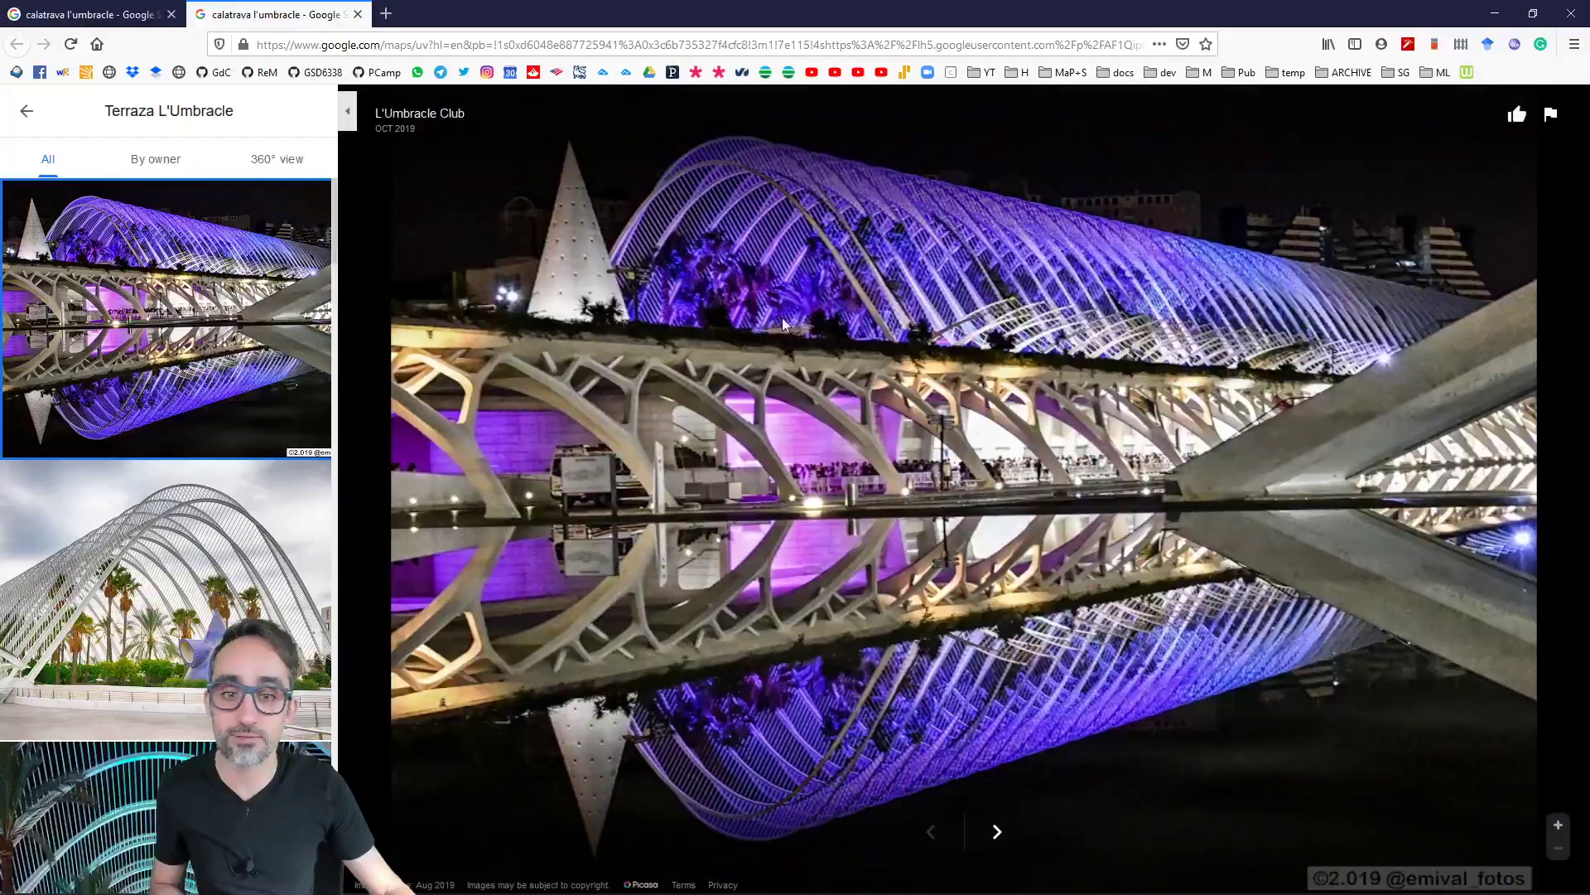
pyautogui.scroll(3, 858, 386)
pyautogui.scroll(-3, 858, 393)
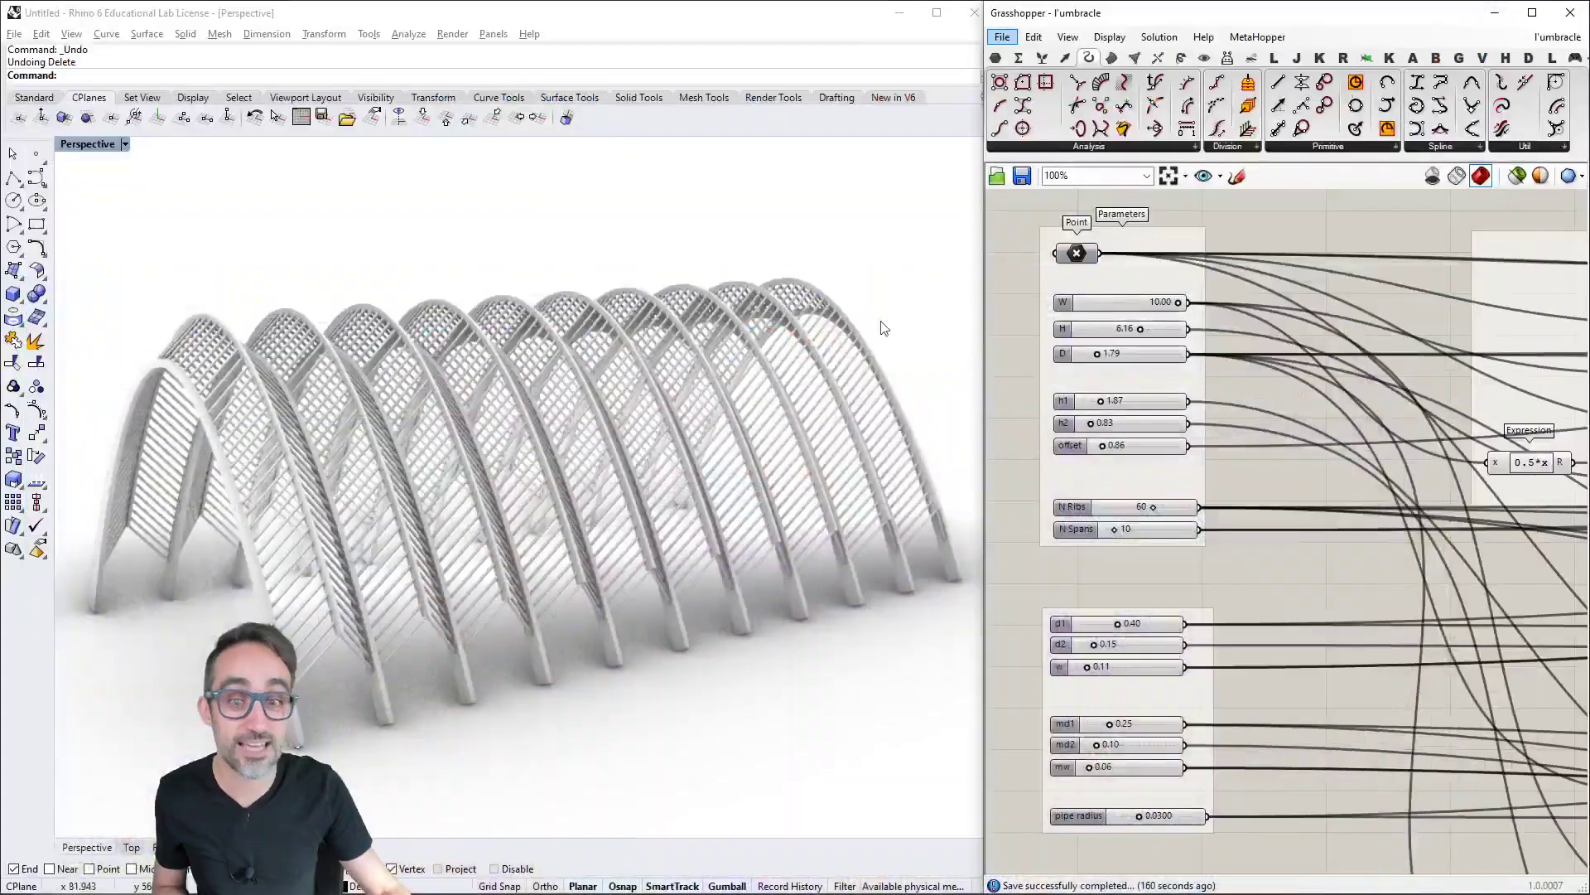
# Examine the finished ribbed canopy model from several angles and view the extent of its Grasshopper definition
pyautogui.moveTo(579, 468); pyautogui.dragTo(808, 604, button='right')
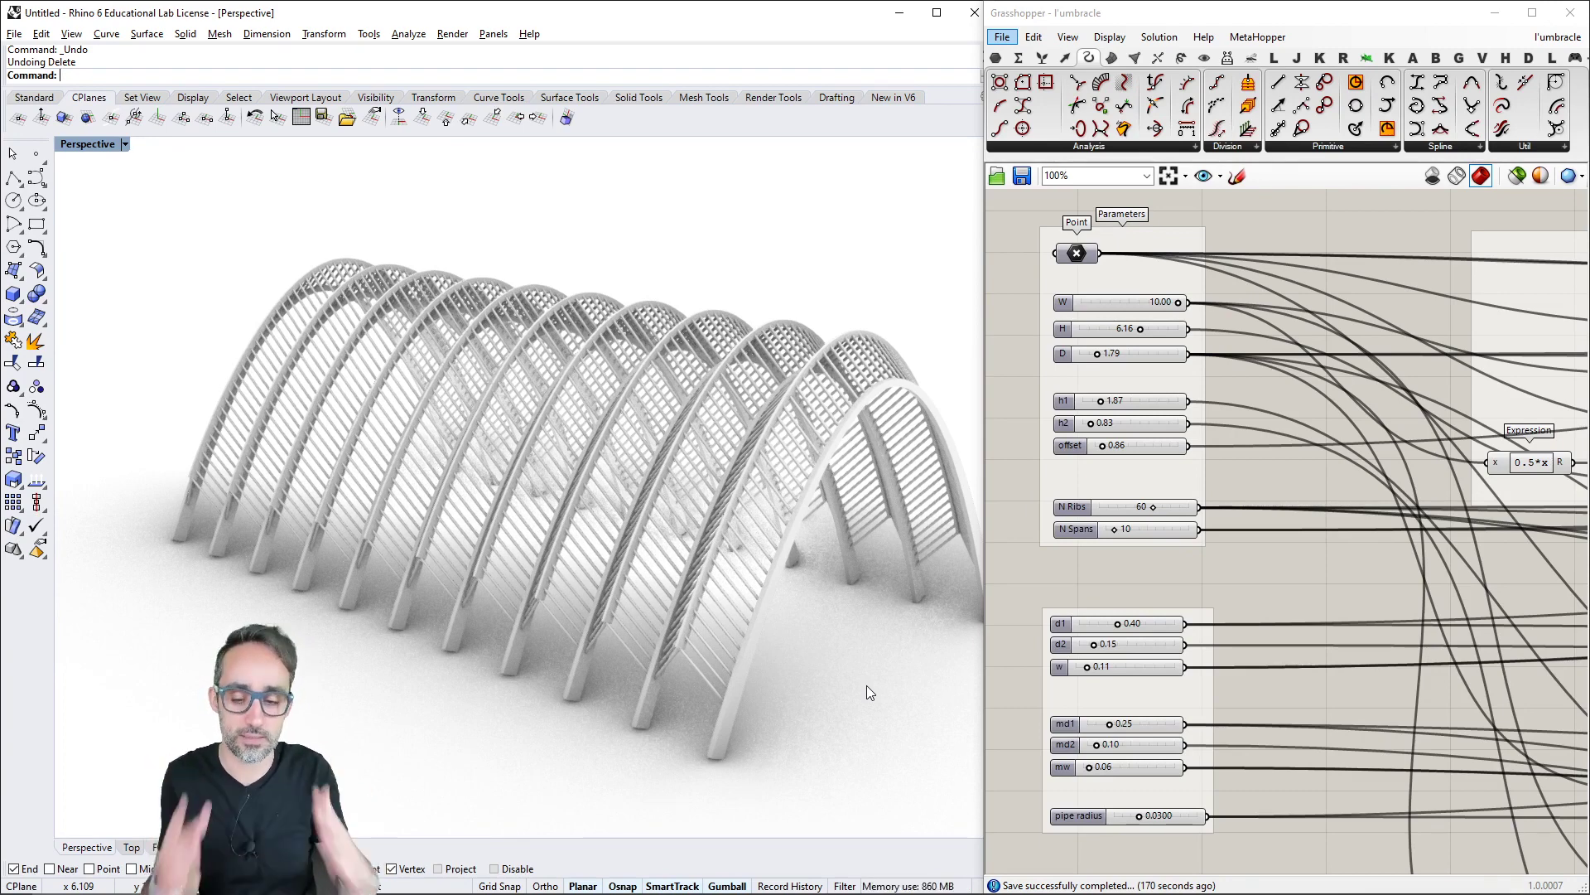
pyautogui.moveTo(760, 560); pyautogui.dragTo(749, 573, button='right')
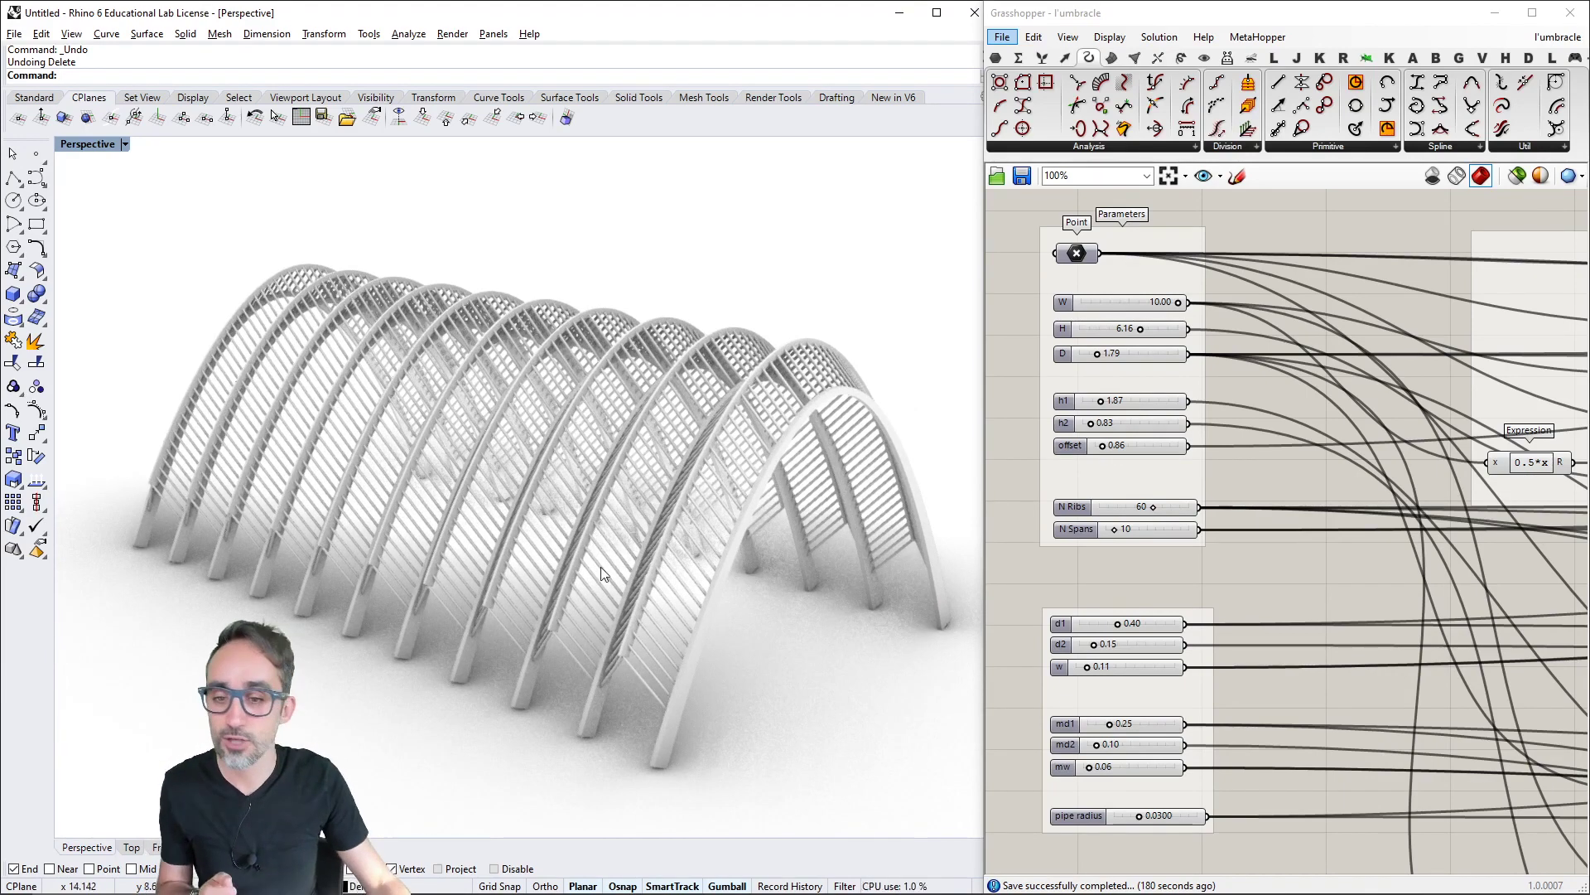
pyautogui.moveTo(604, 575); pyautogui.dragTo(560, 564, button='right')
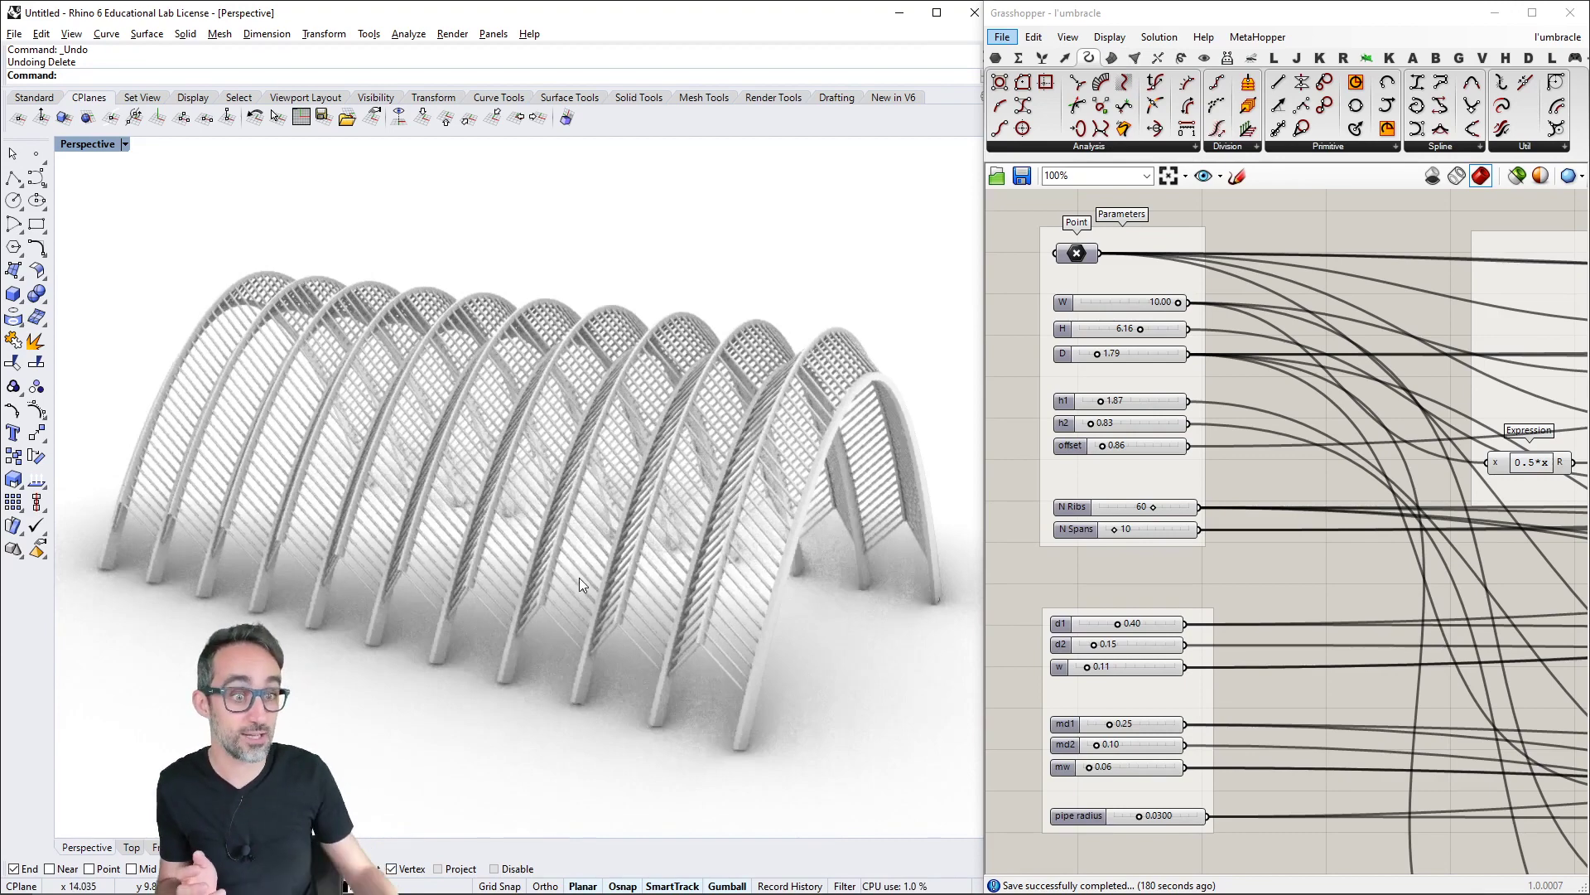
pyautogui.scroll(-10, 1280, 526)
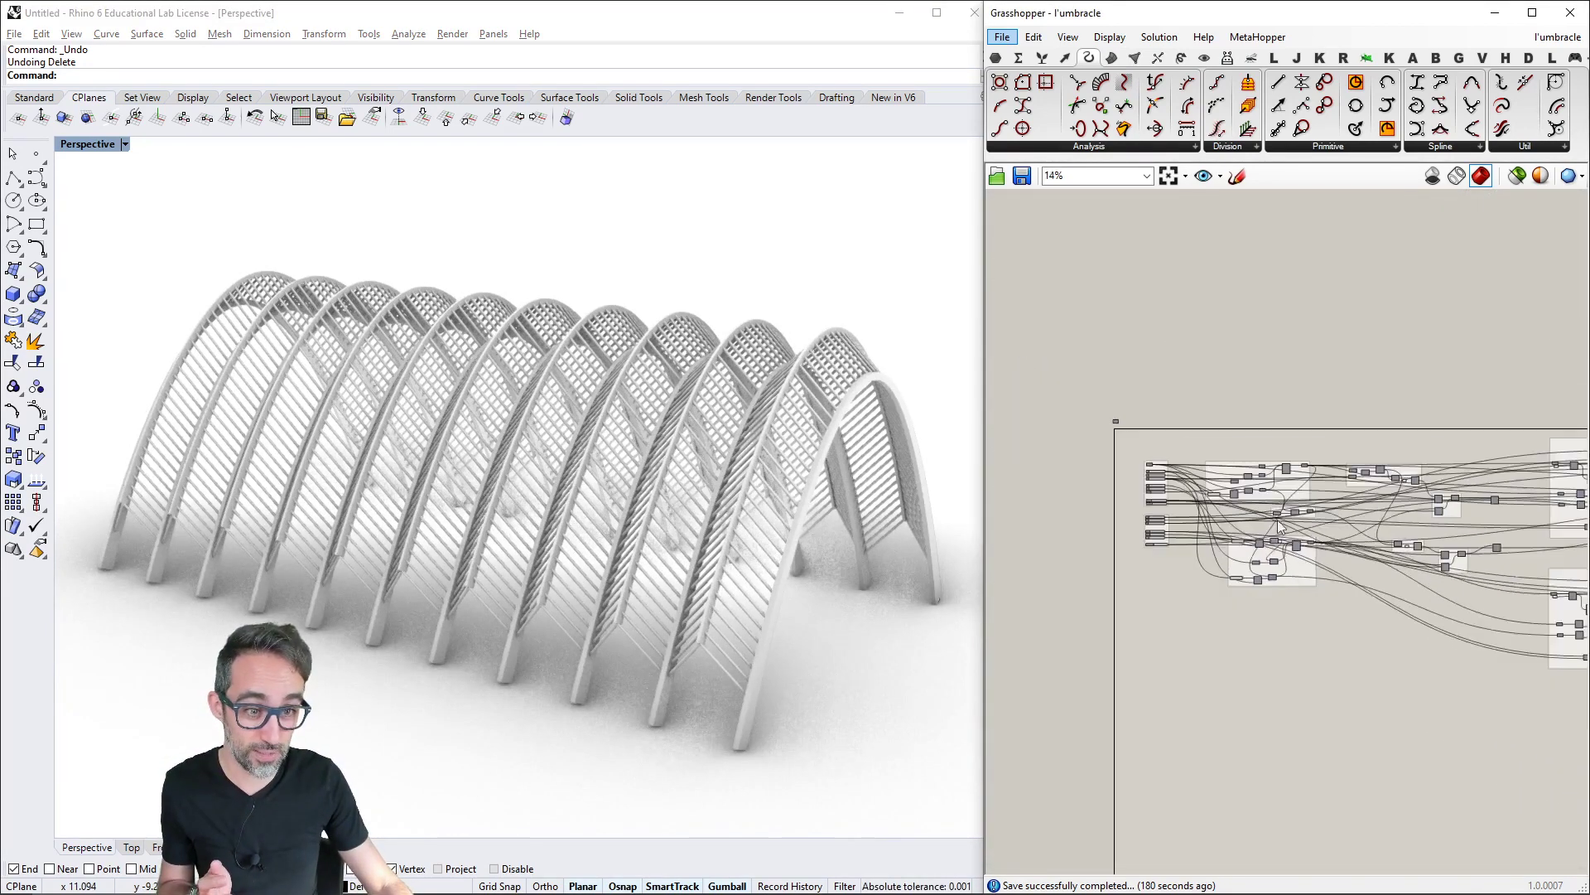
pyautogui.scroll(-3, 1243, 522)
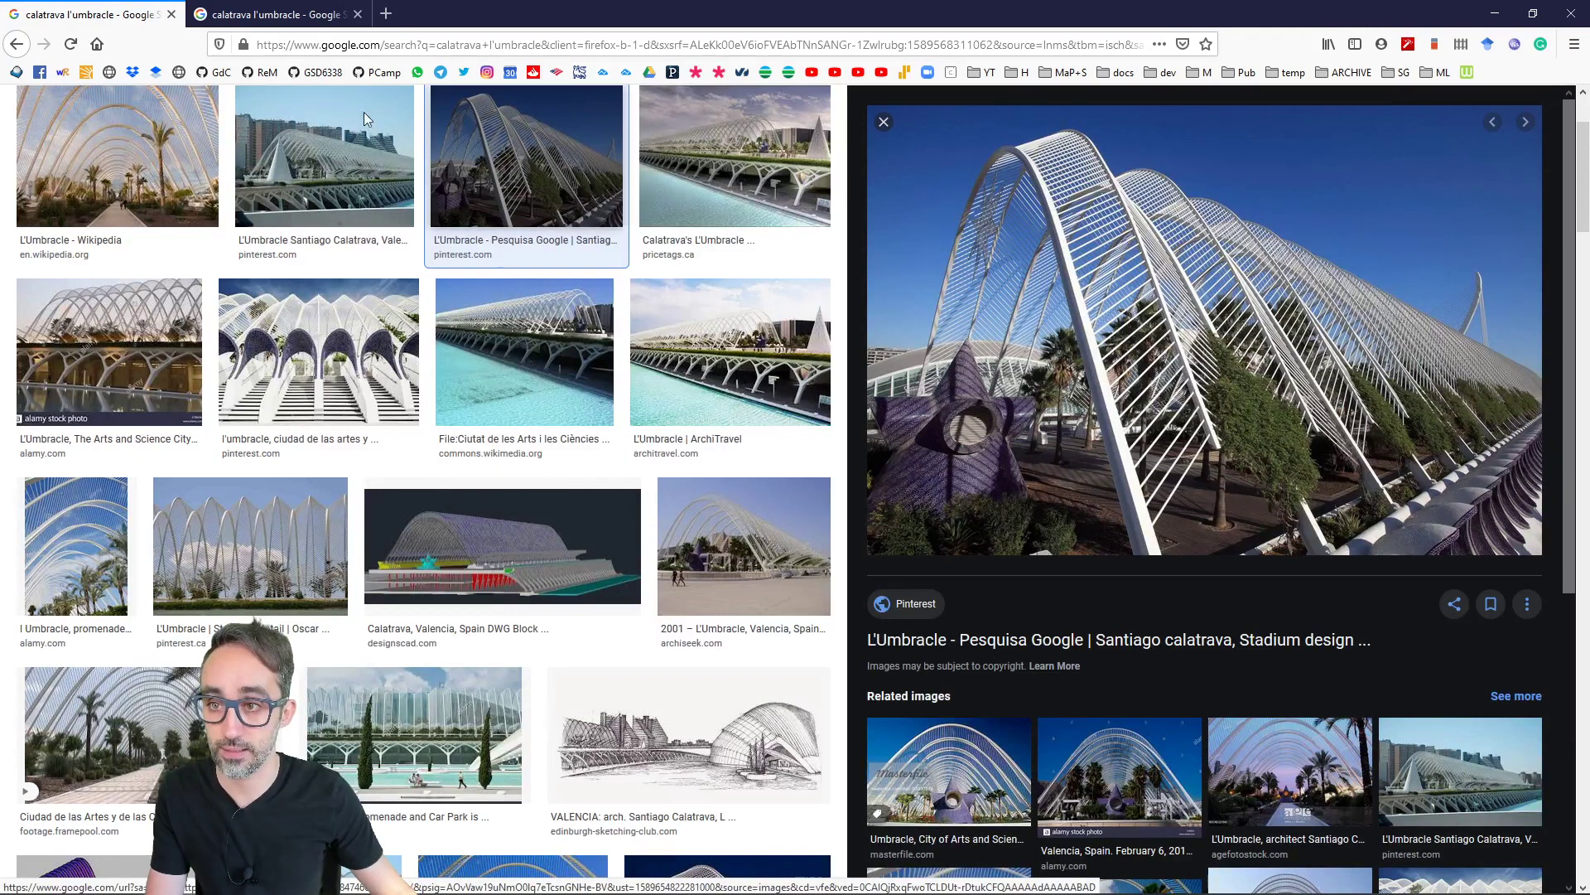
# Look through reference photos of Calatrava's L'Umbracle in the image results and the map photo gallery
pyautogui.click(124, 153)
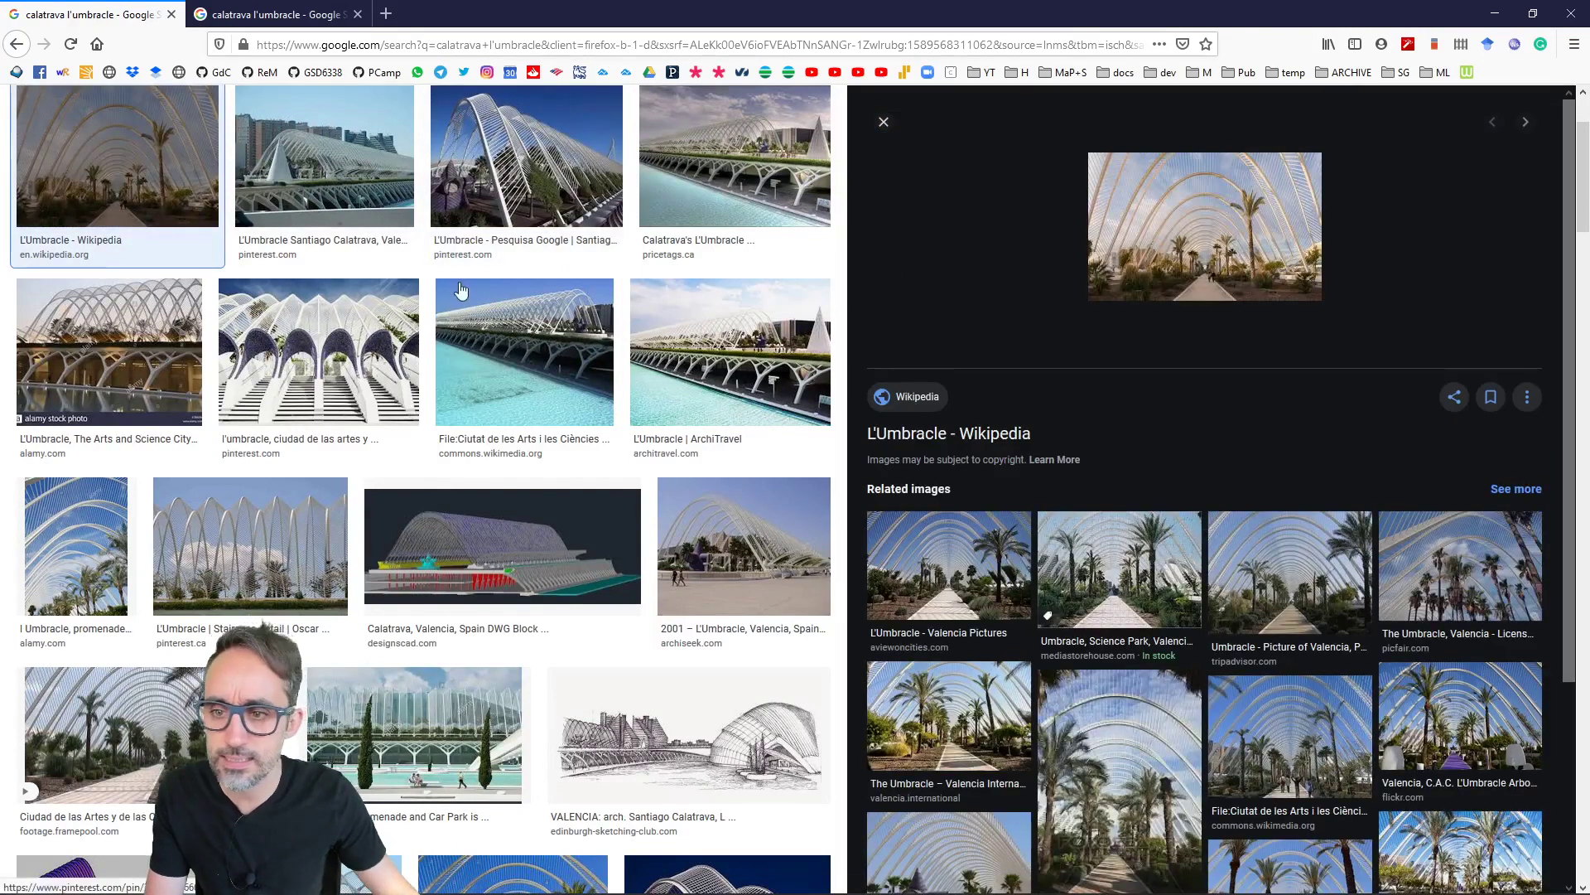
pyautogui.scroll(-3, 373, 497)
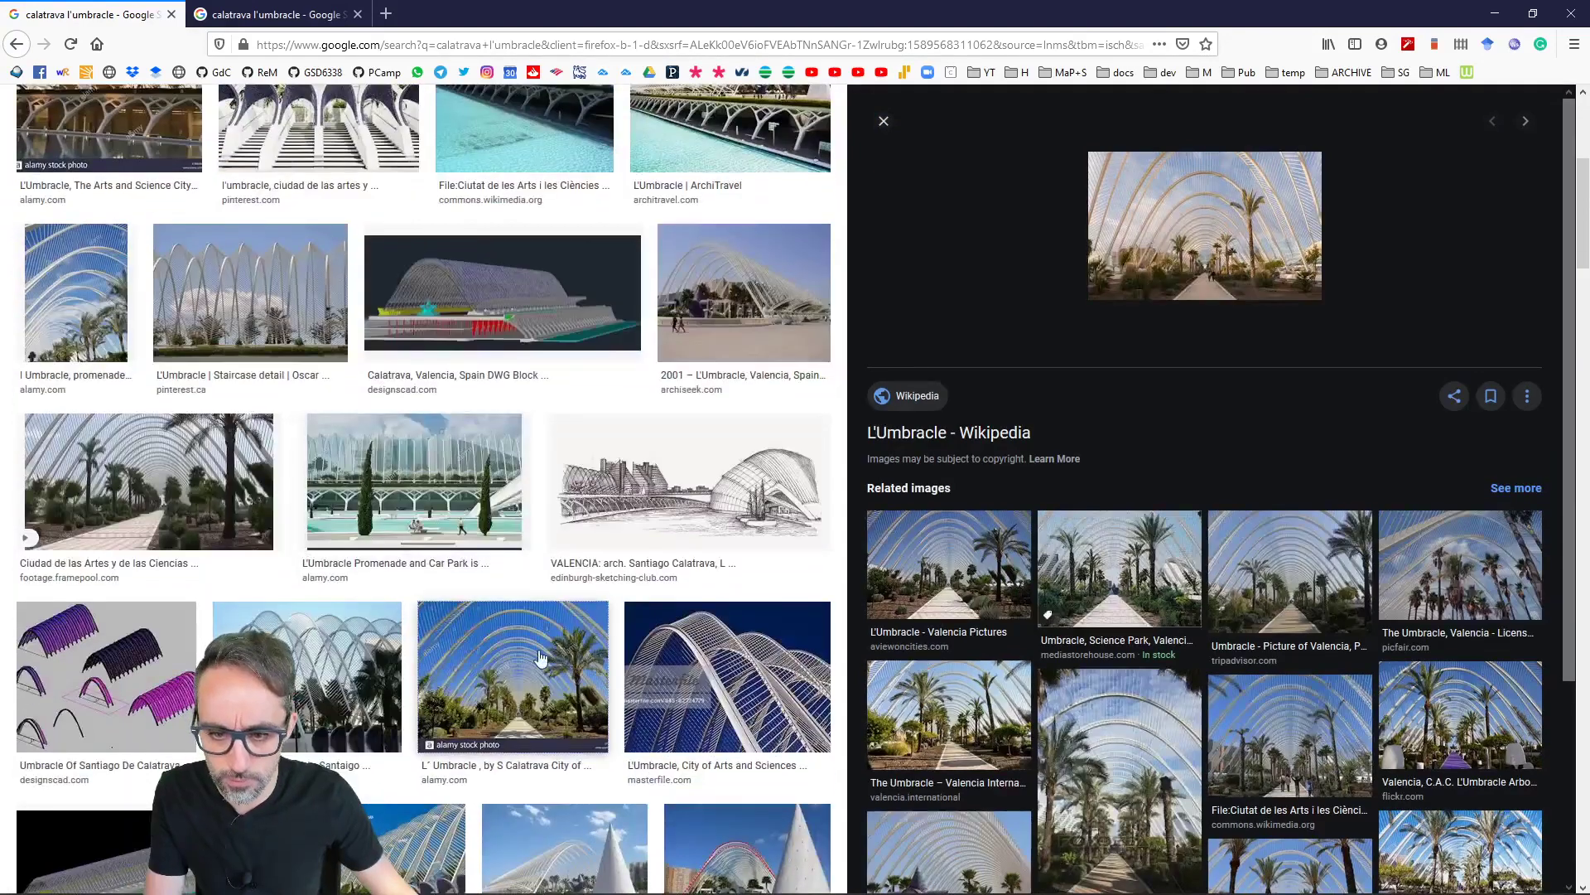
pyautogui.click(539, 658)
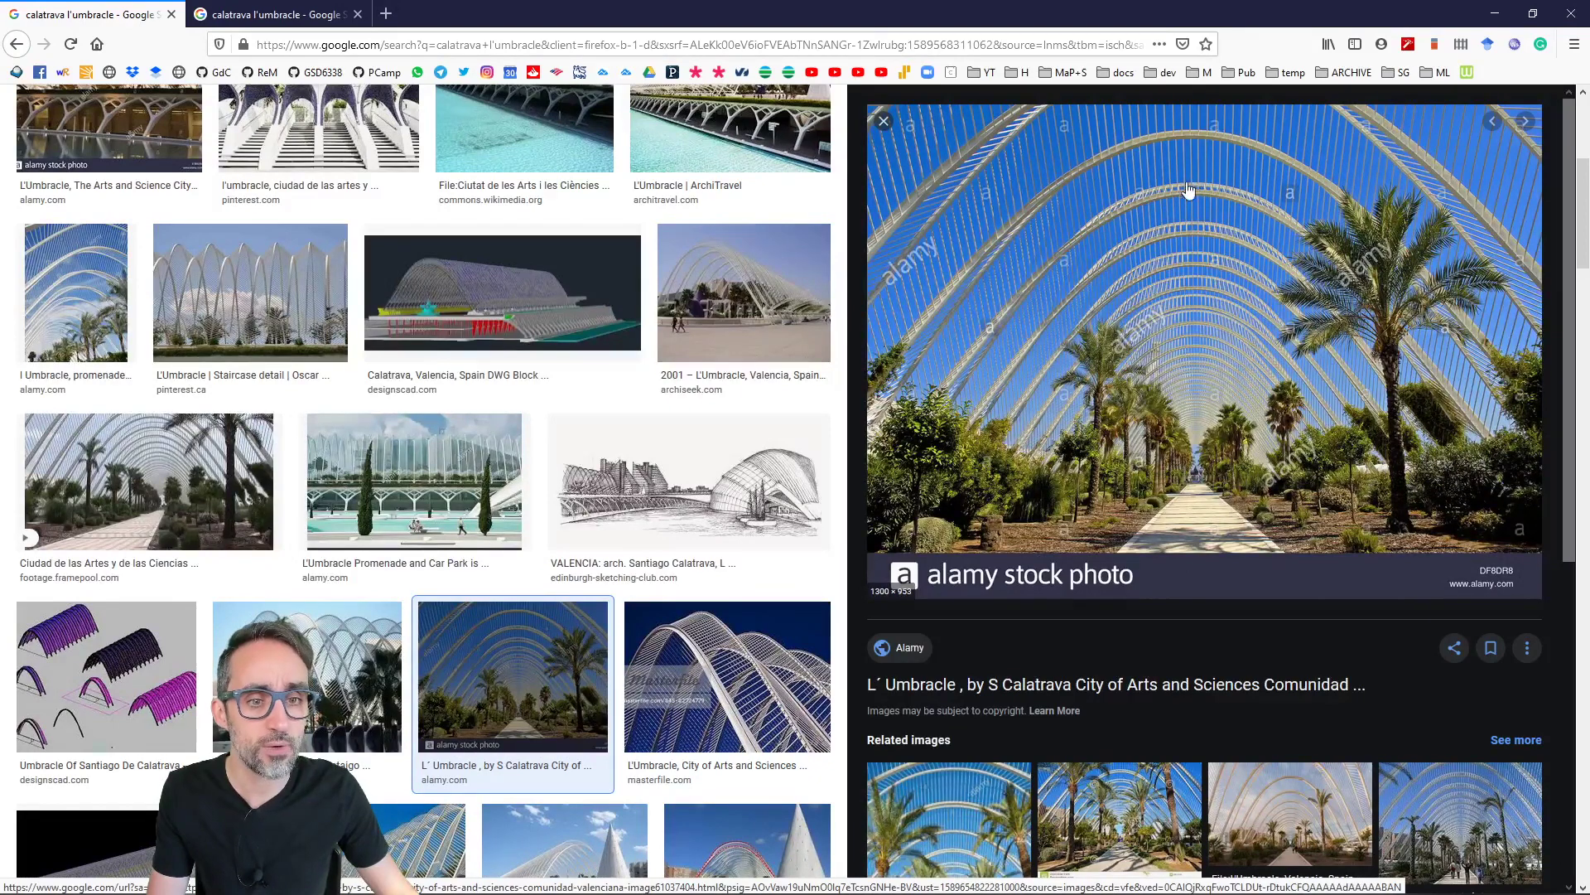
pyautogui.click(732, 636)
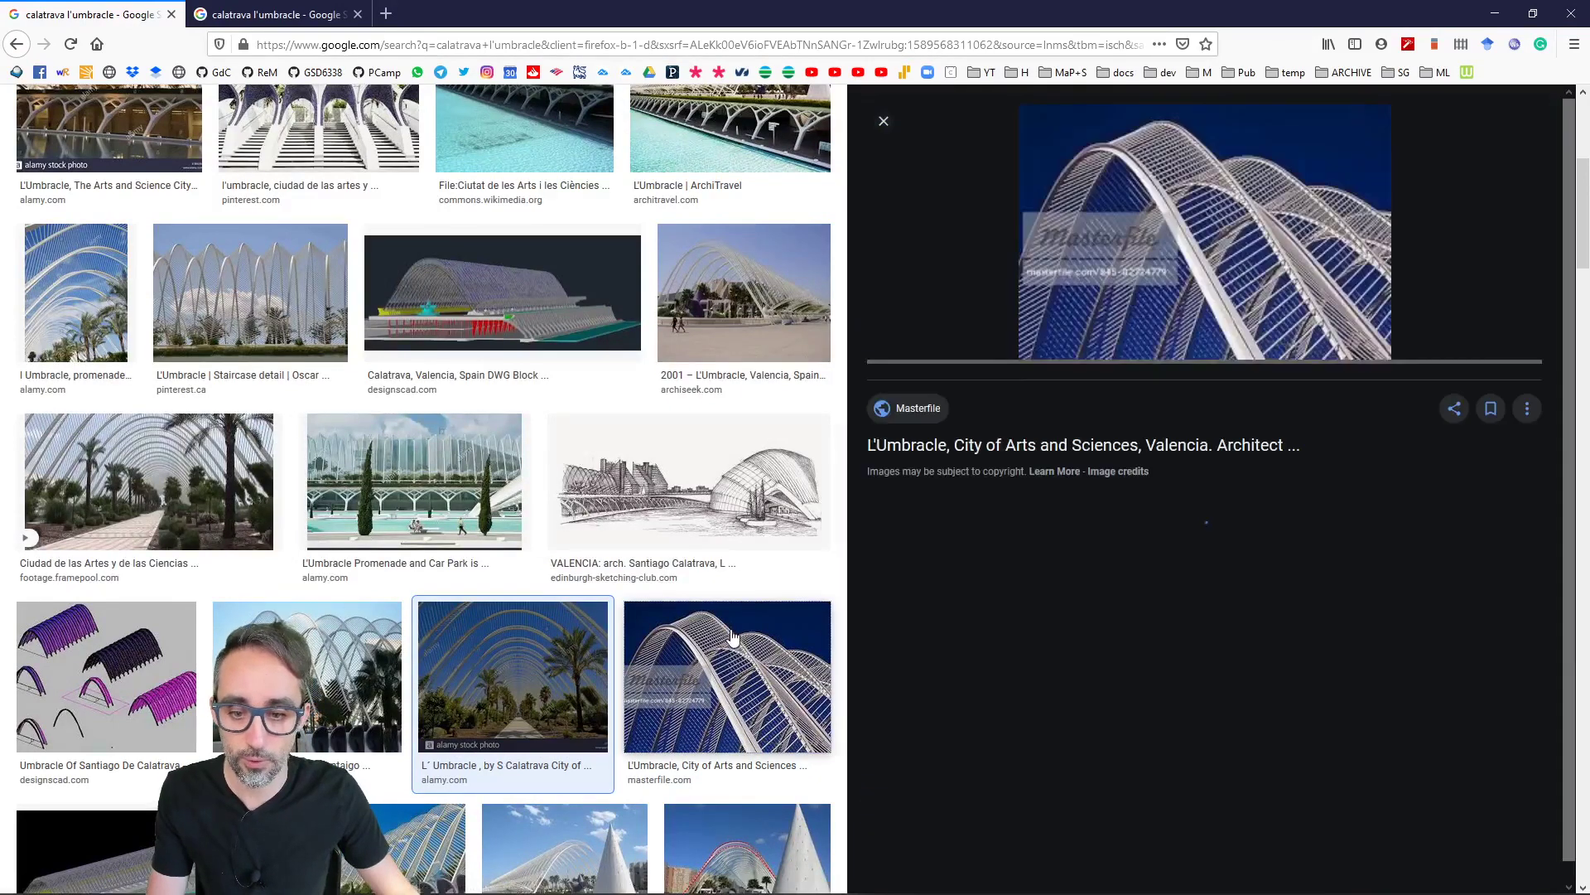
pyautogui.scroll(-4, 634, 540)
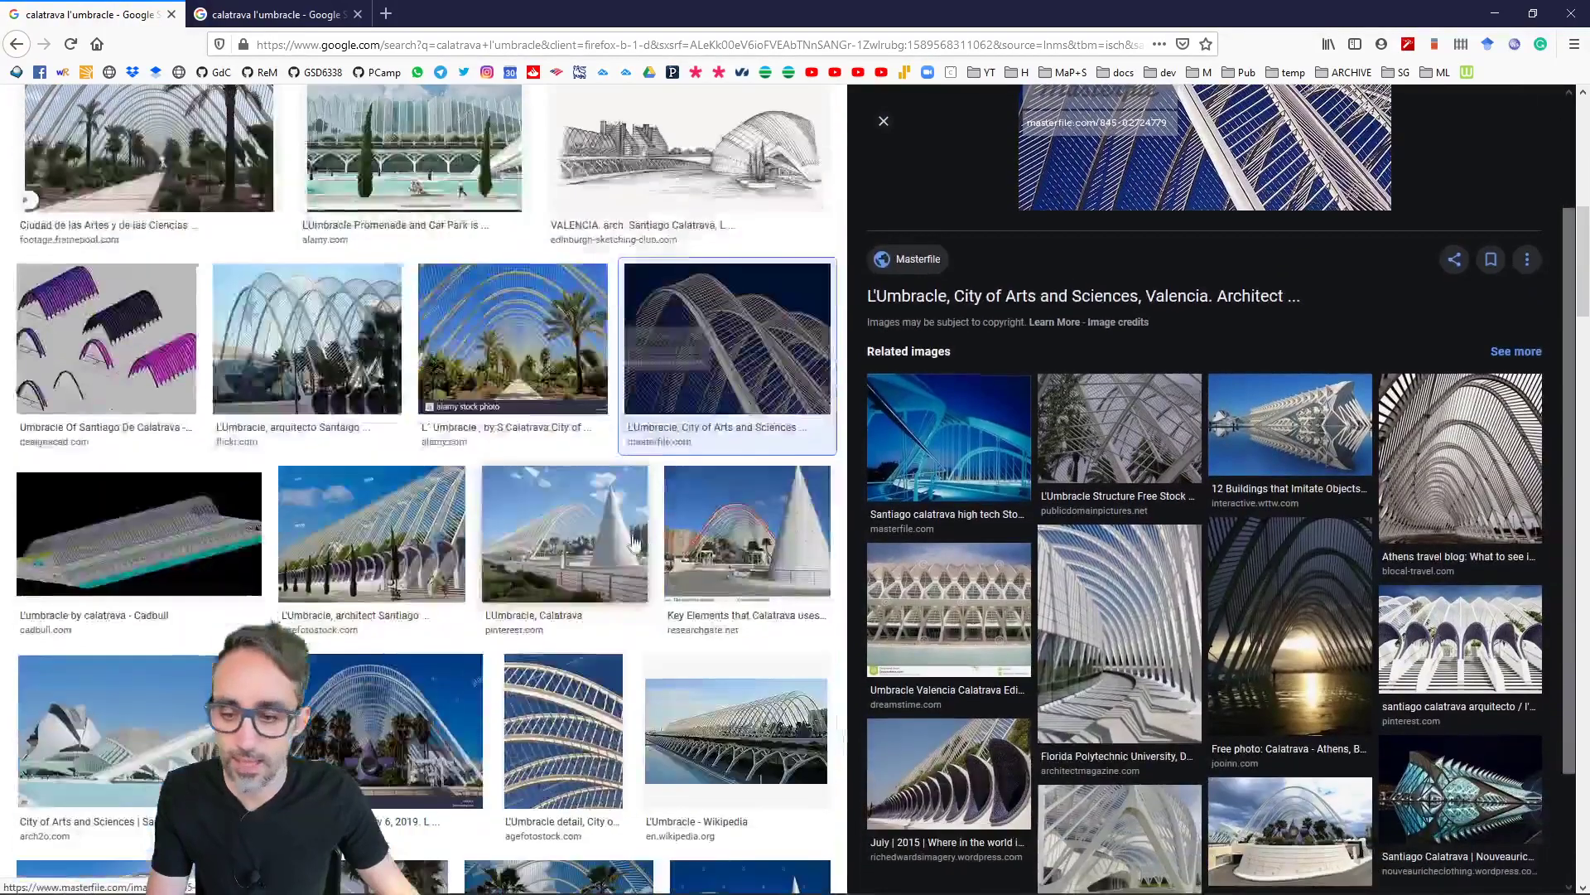
pyautogui.hotkey('ctrl', 'Tab')
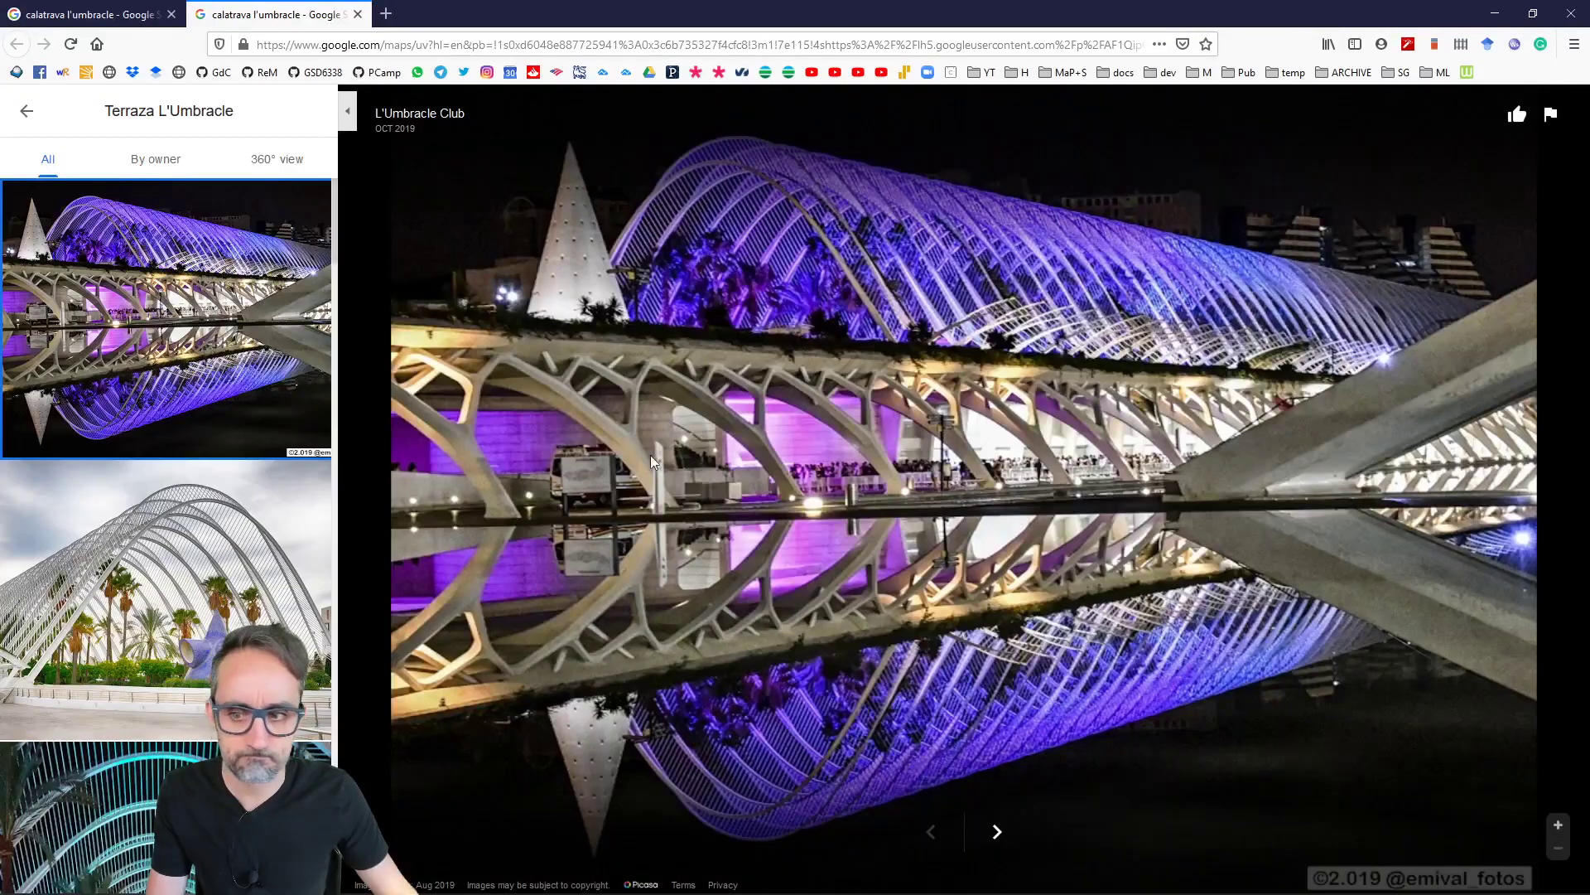
pyautogui.click(199, 563)
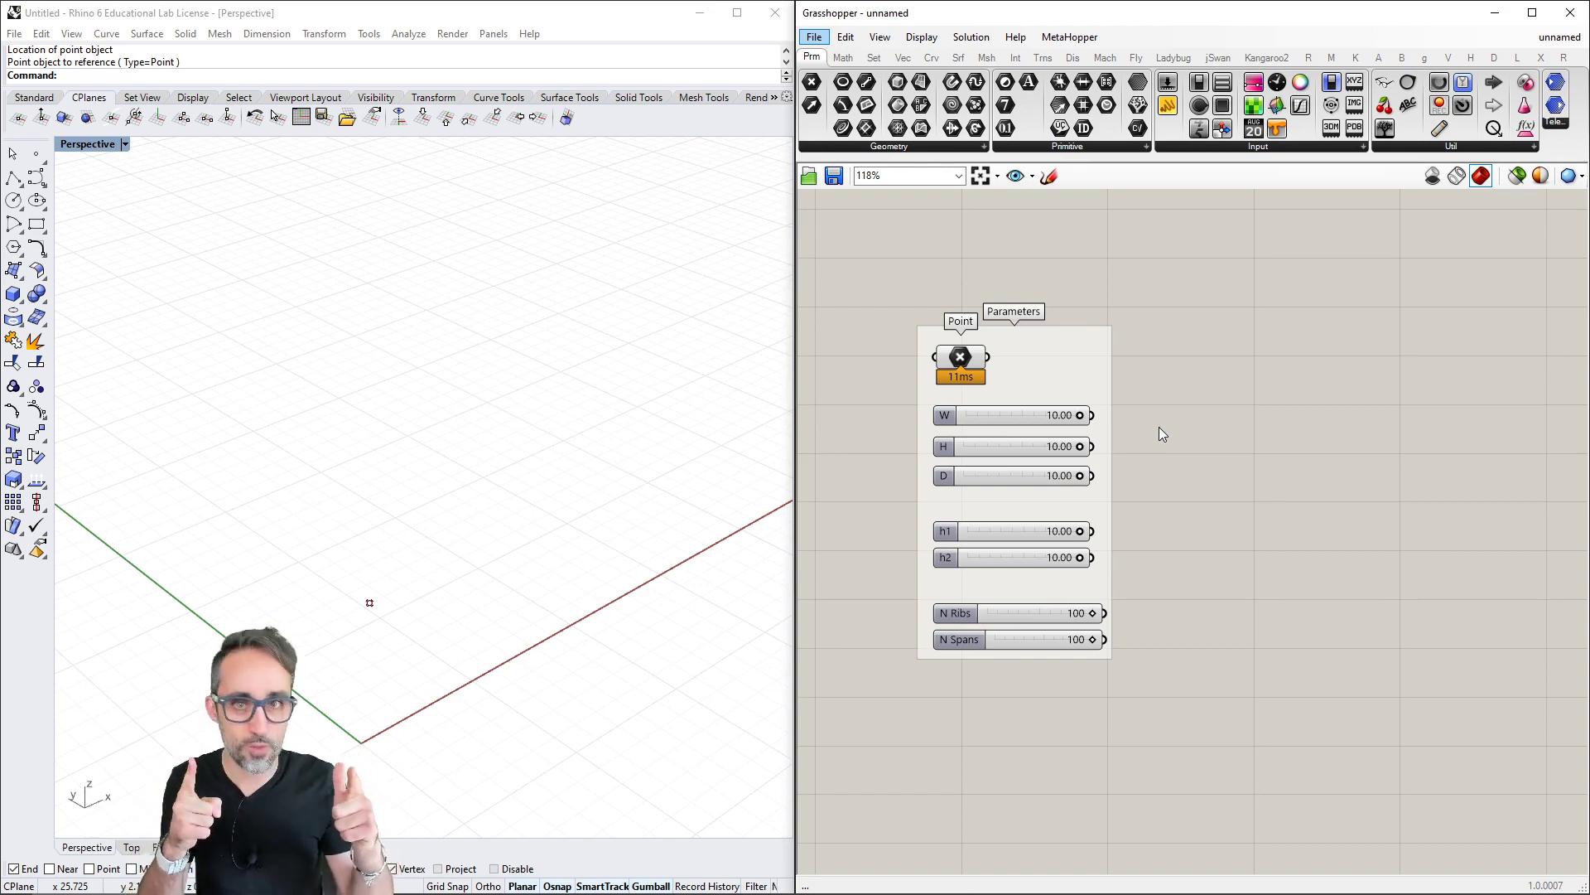
# Review the width, height, depth and other sliders in the Parameters group of the new Grasshopper definition
pyautogui.scroll(3, 1159, 426)
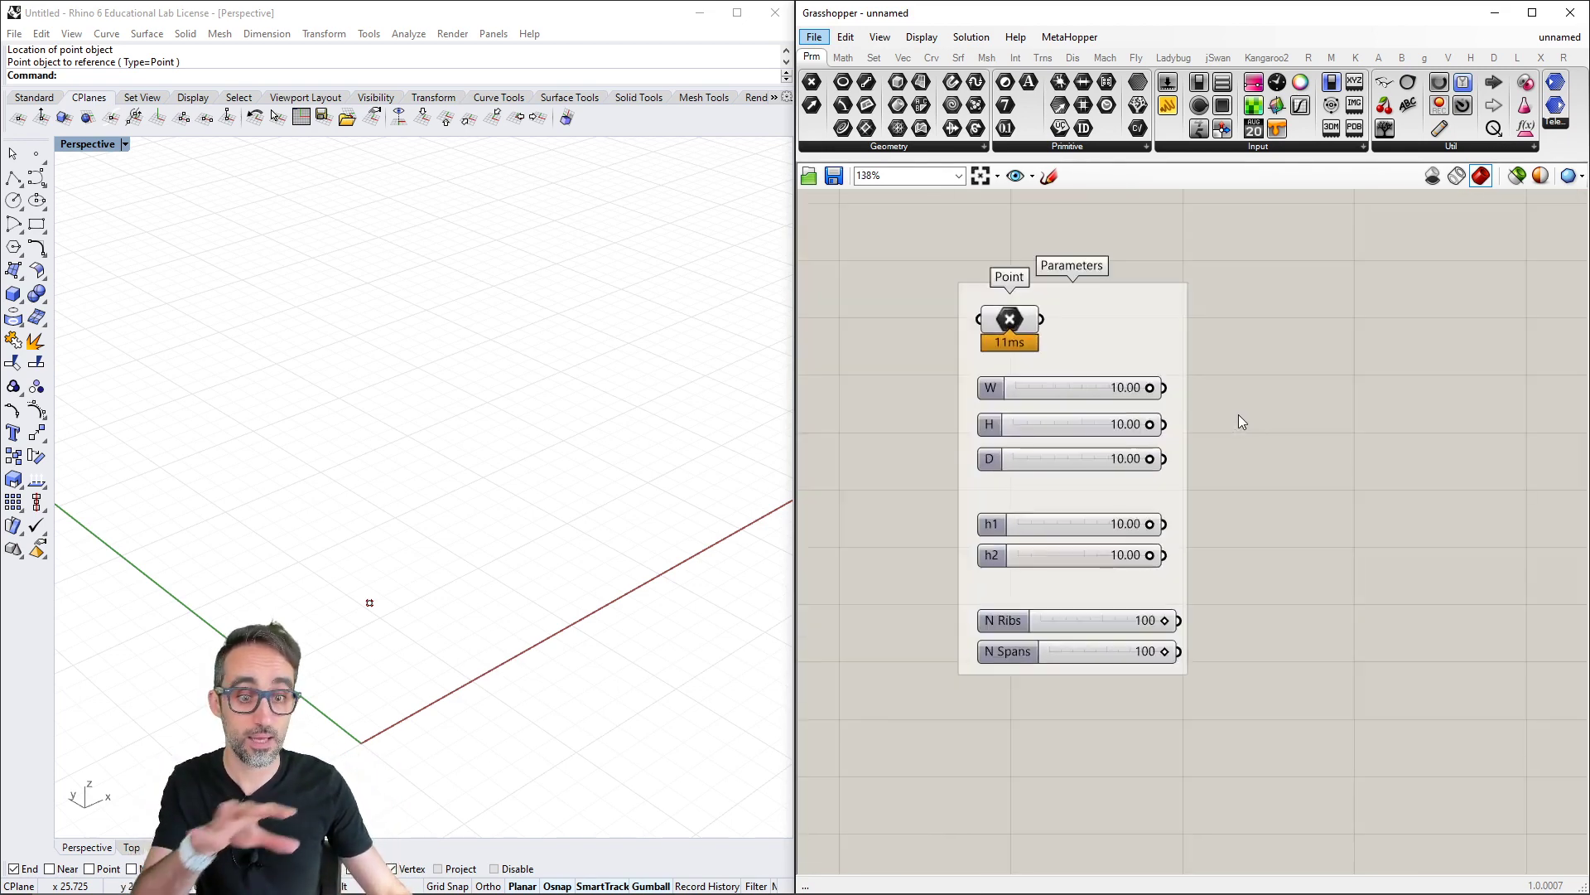
pyautogui.scroll(-2, 1240, 422)
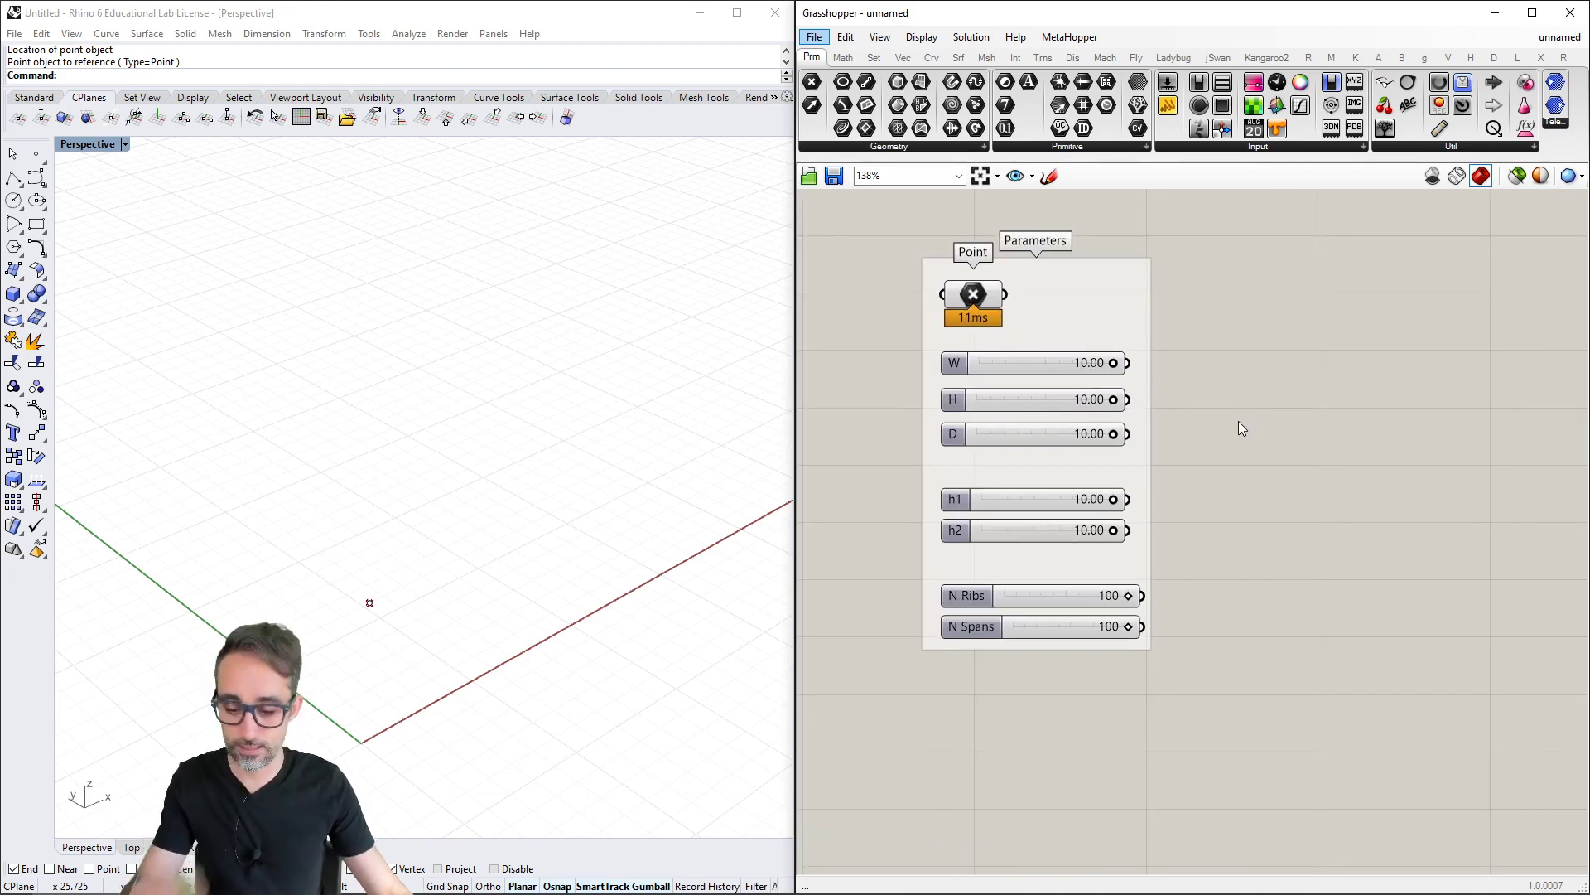
pyautogui.write('3DFace')
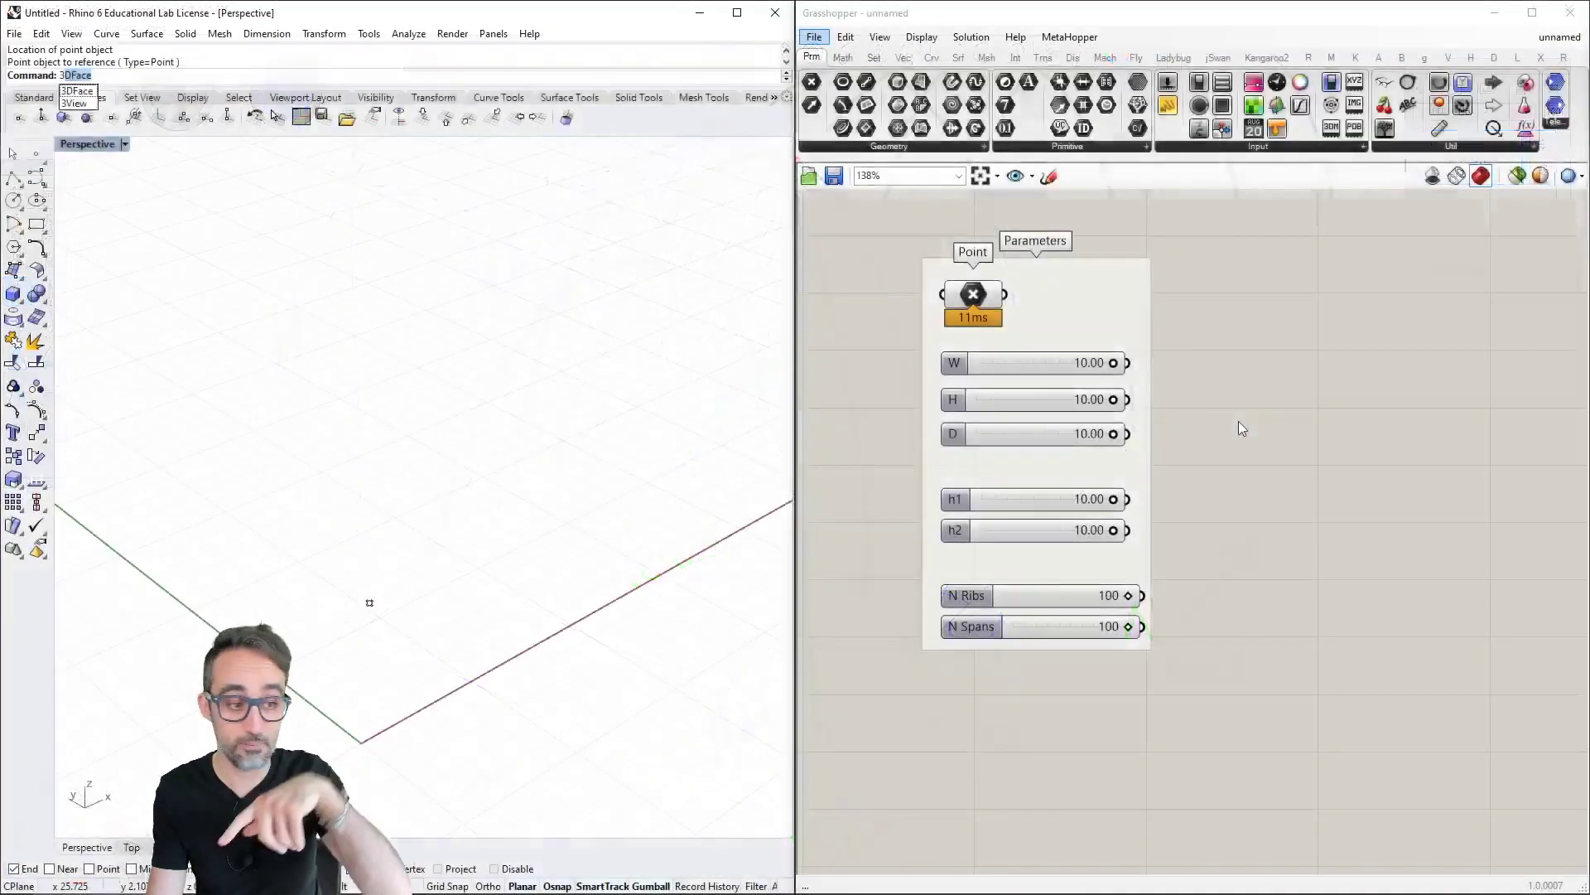
pyautogui.click(1035, 368)
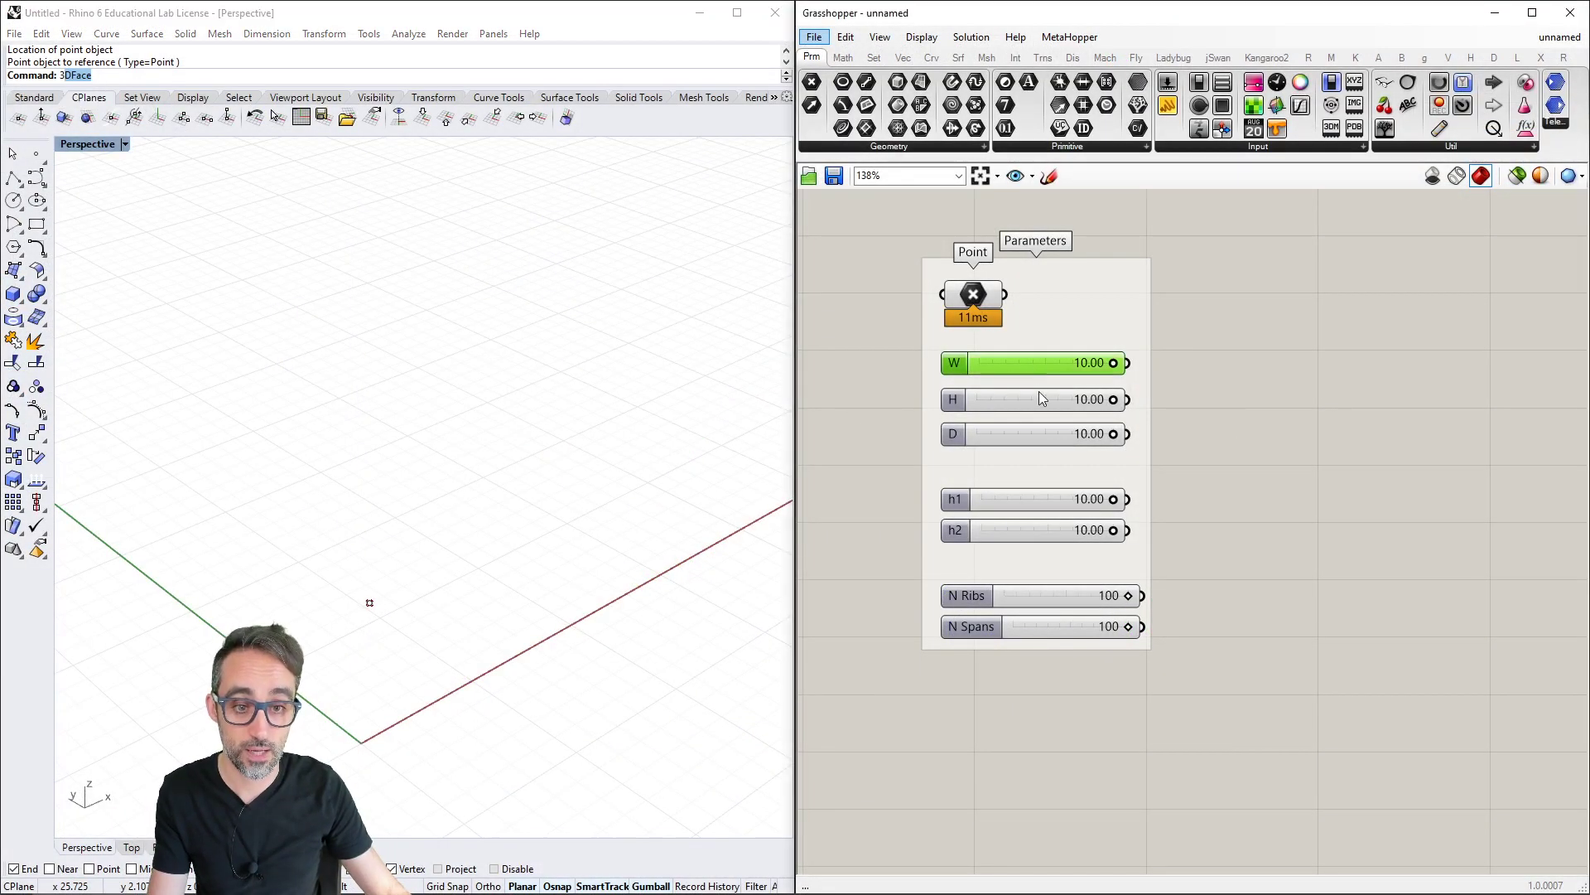
pyautogui.click(1039, 400)
pyautogui.click(1041, 432)
pyautogui.click(1012, 369)
pyautogui.click(1005, 399)
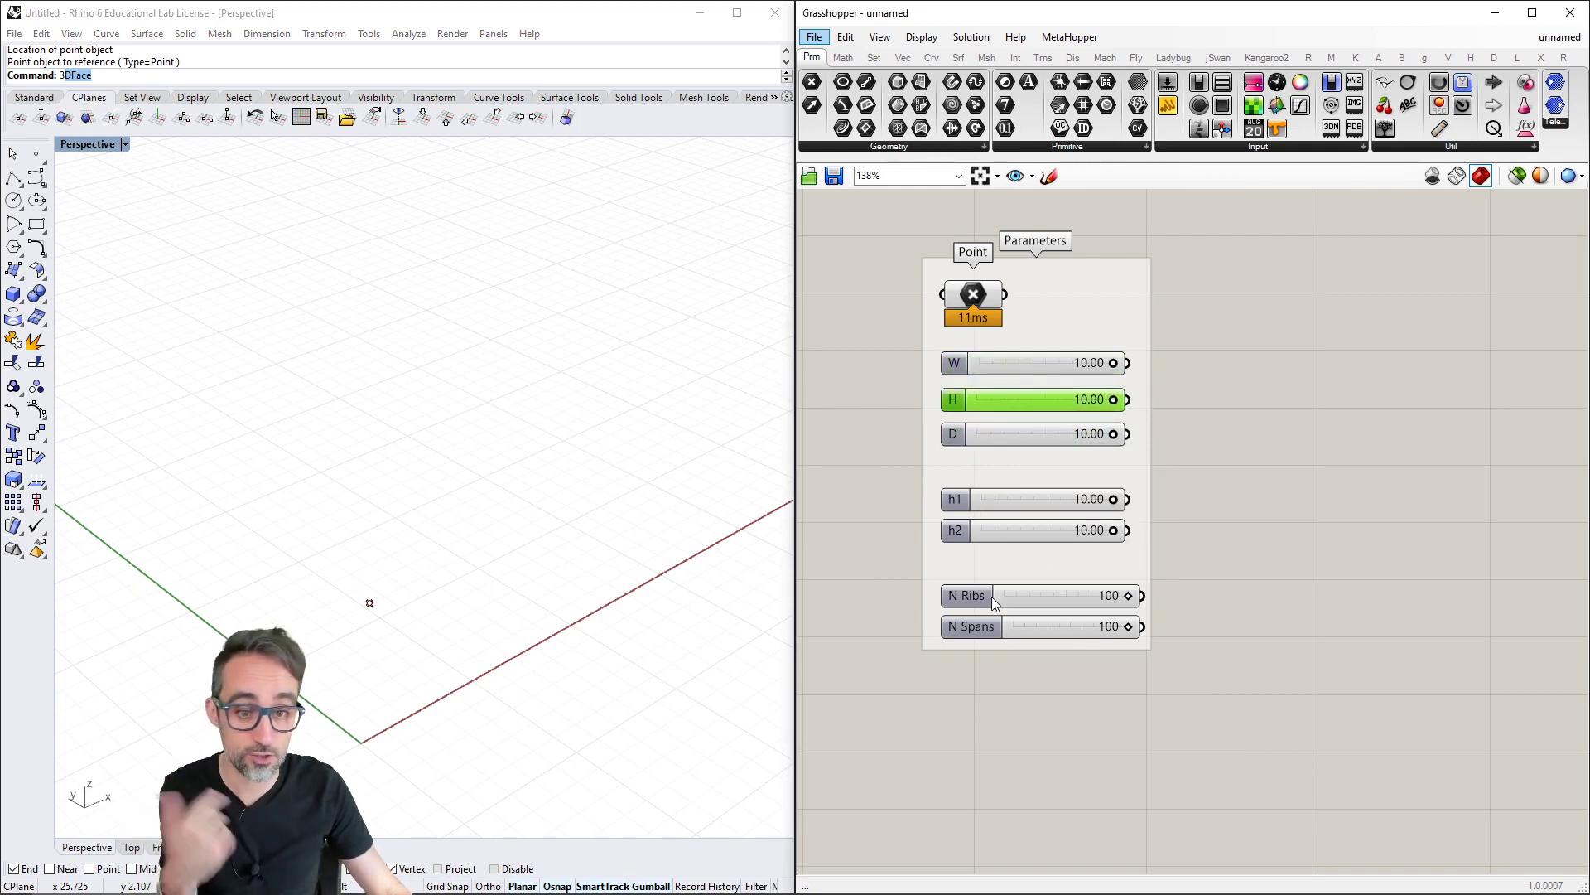
pyautogui.click(1283, 558)
pyautogui.moveTo(1278, 482); pyautogui.dragTo(1270, 502, button='right')
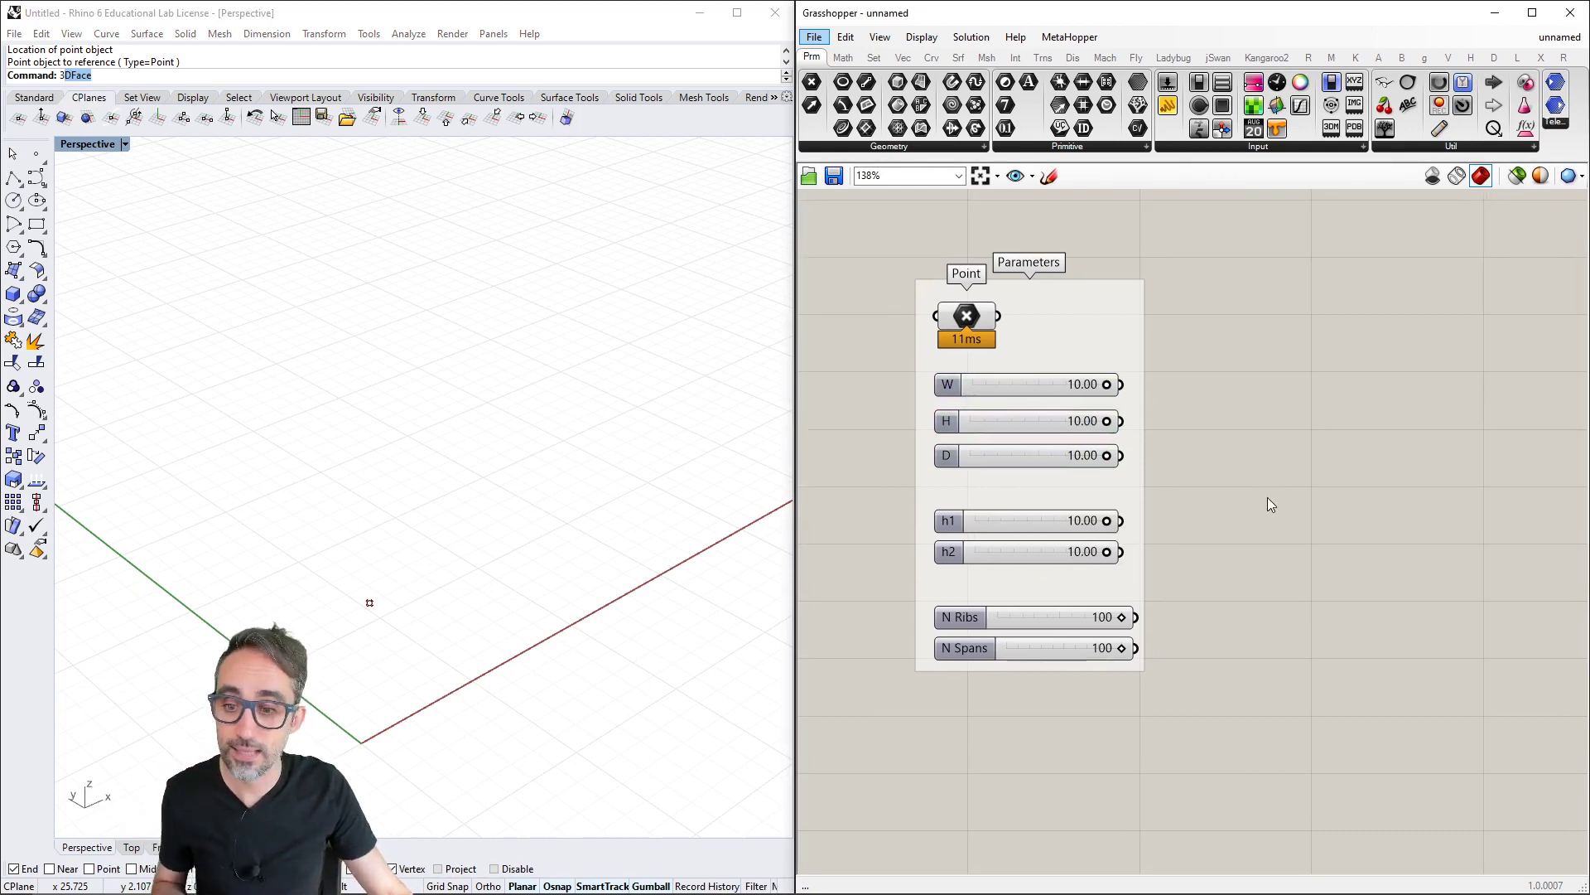
# Inspect the base point in the Rhino viewport and the Point parameter that references it
pyautogui.keyDown('shift'); pyautogui.moveTo(454, 572); pyautogui.dragTo(479, 543, button='right'); pyautogui.keyUp('shift')
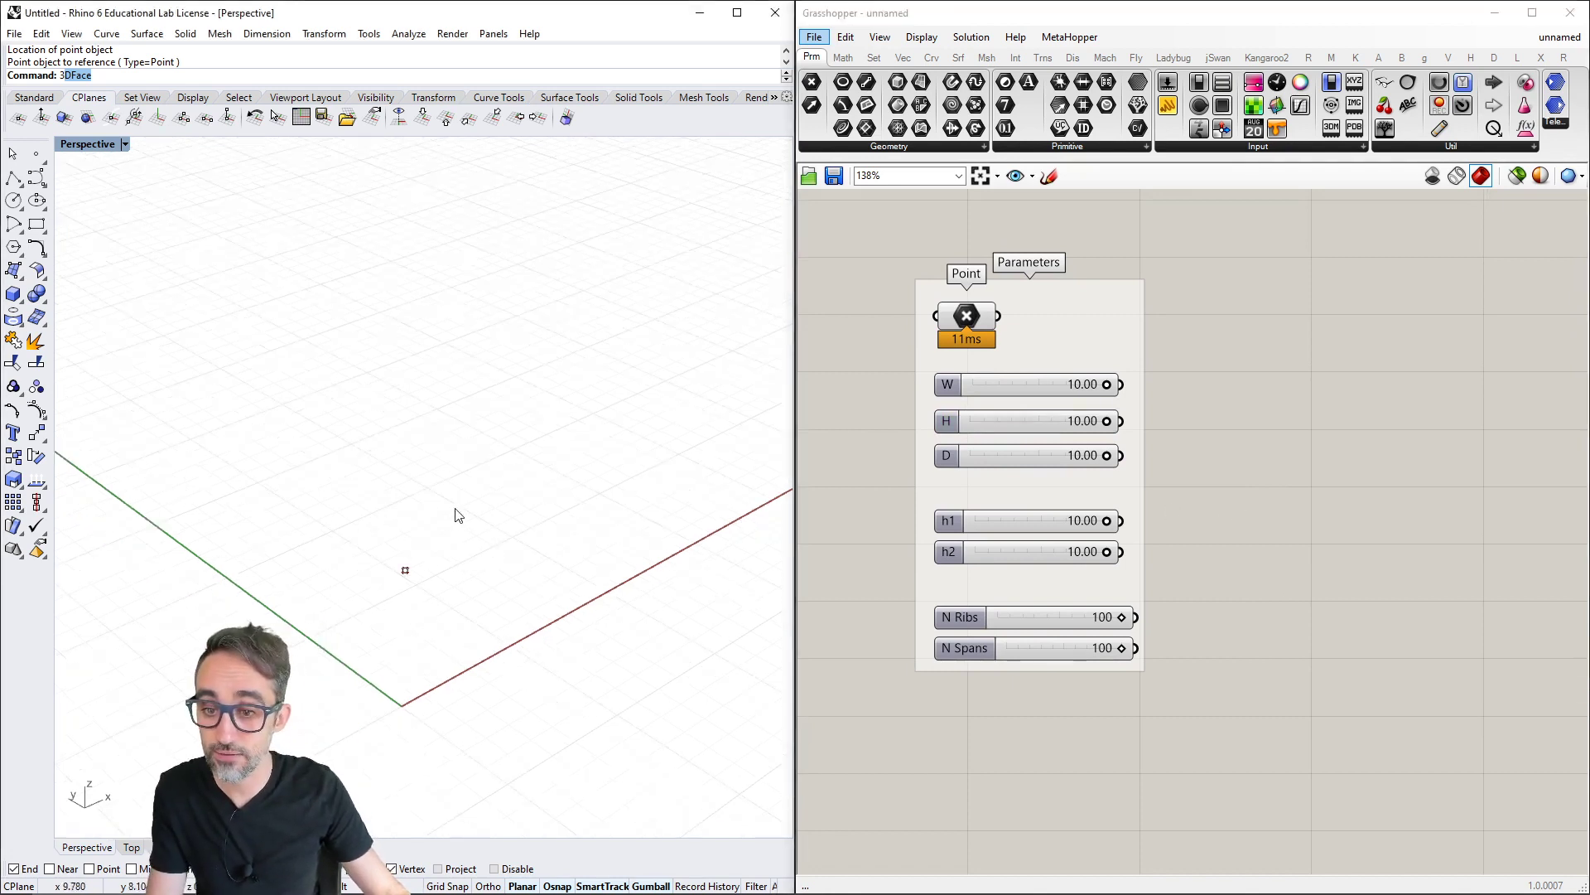
pyautogui.moveTo(456, 508); pyautogui.dragTo(384, 611)
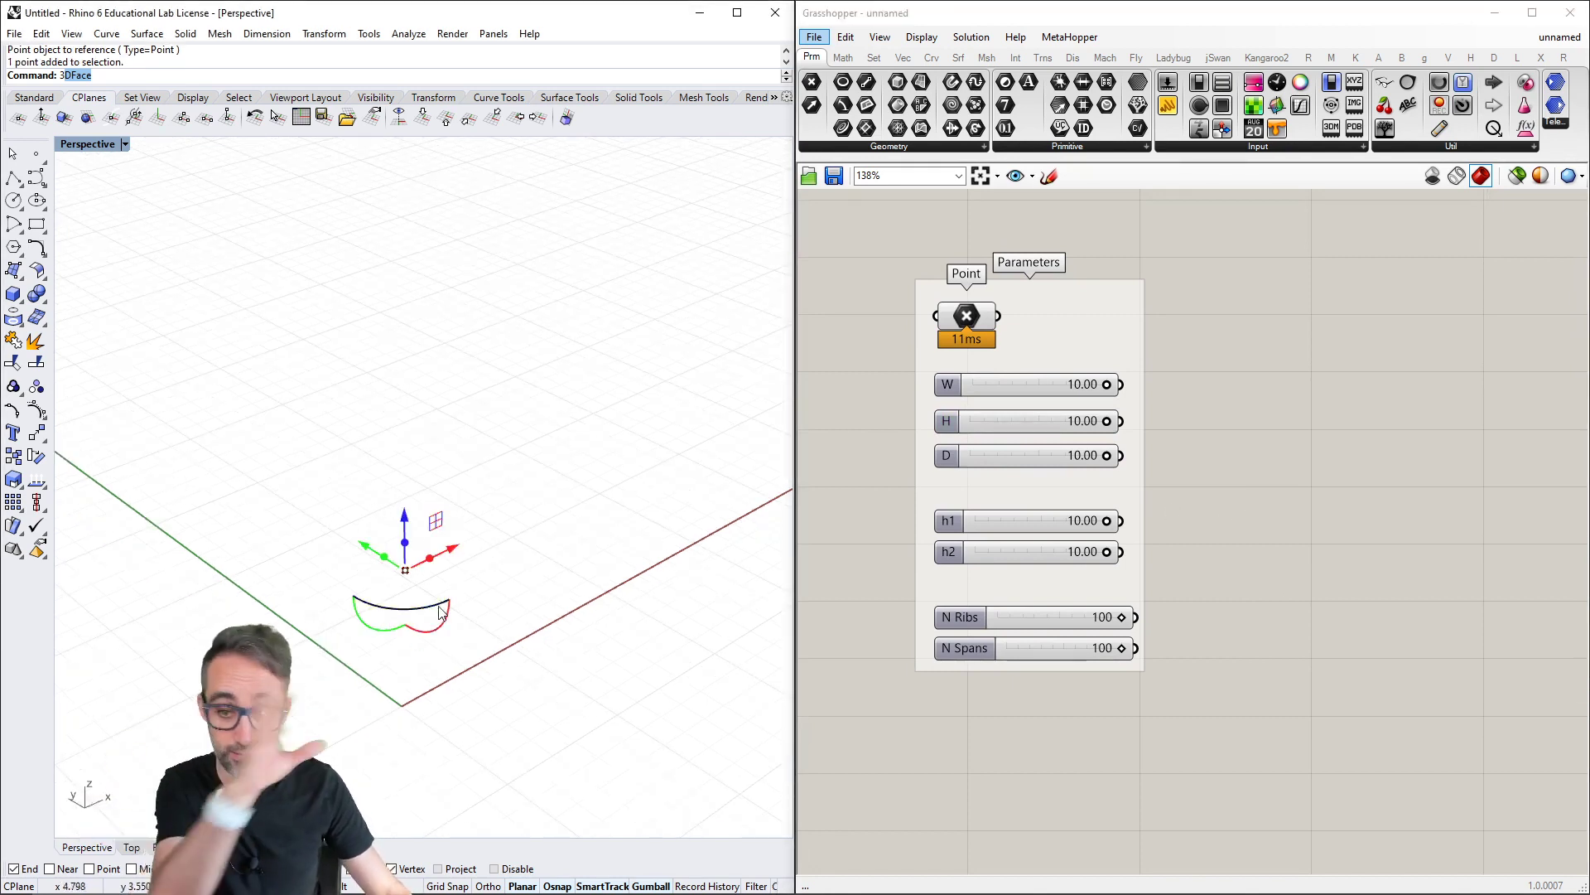
pyautogui.press('Return')
pyautogui.click(967, 323)
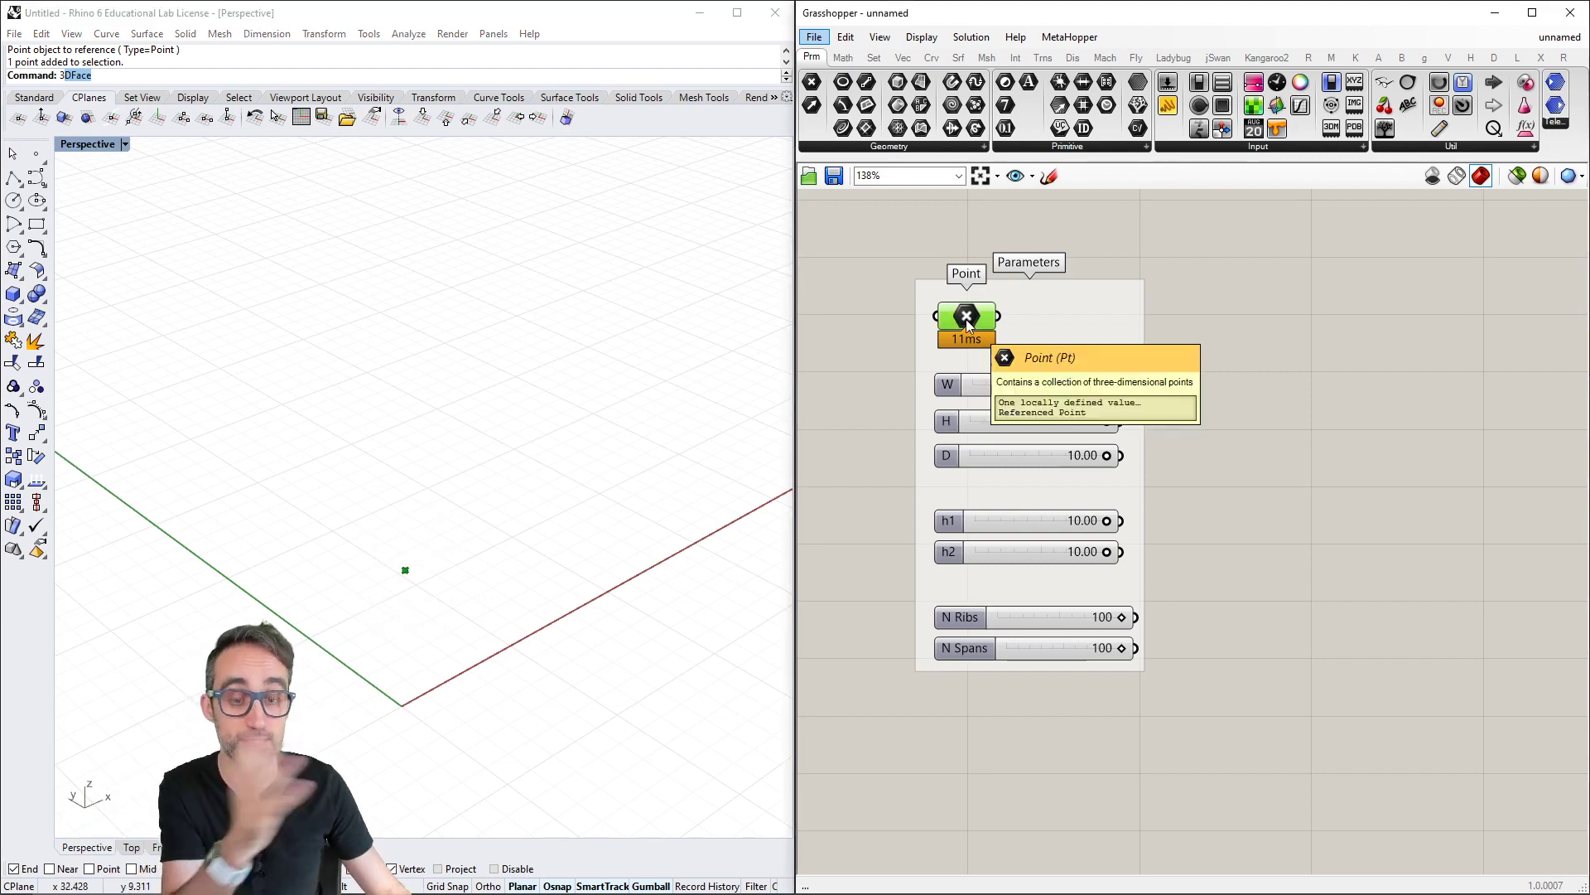
pyautogui.click(1152, 339)
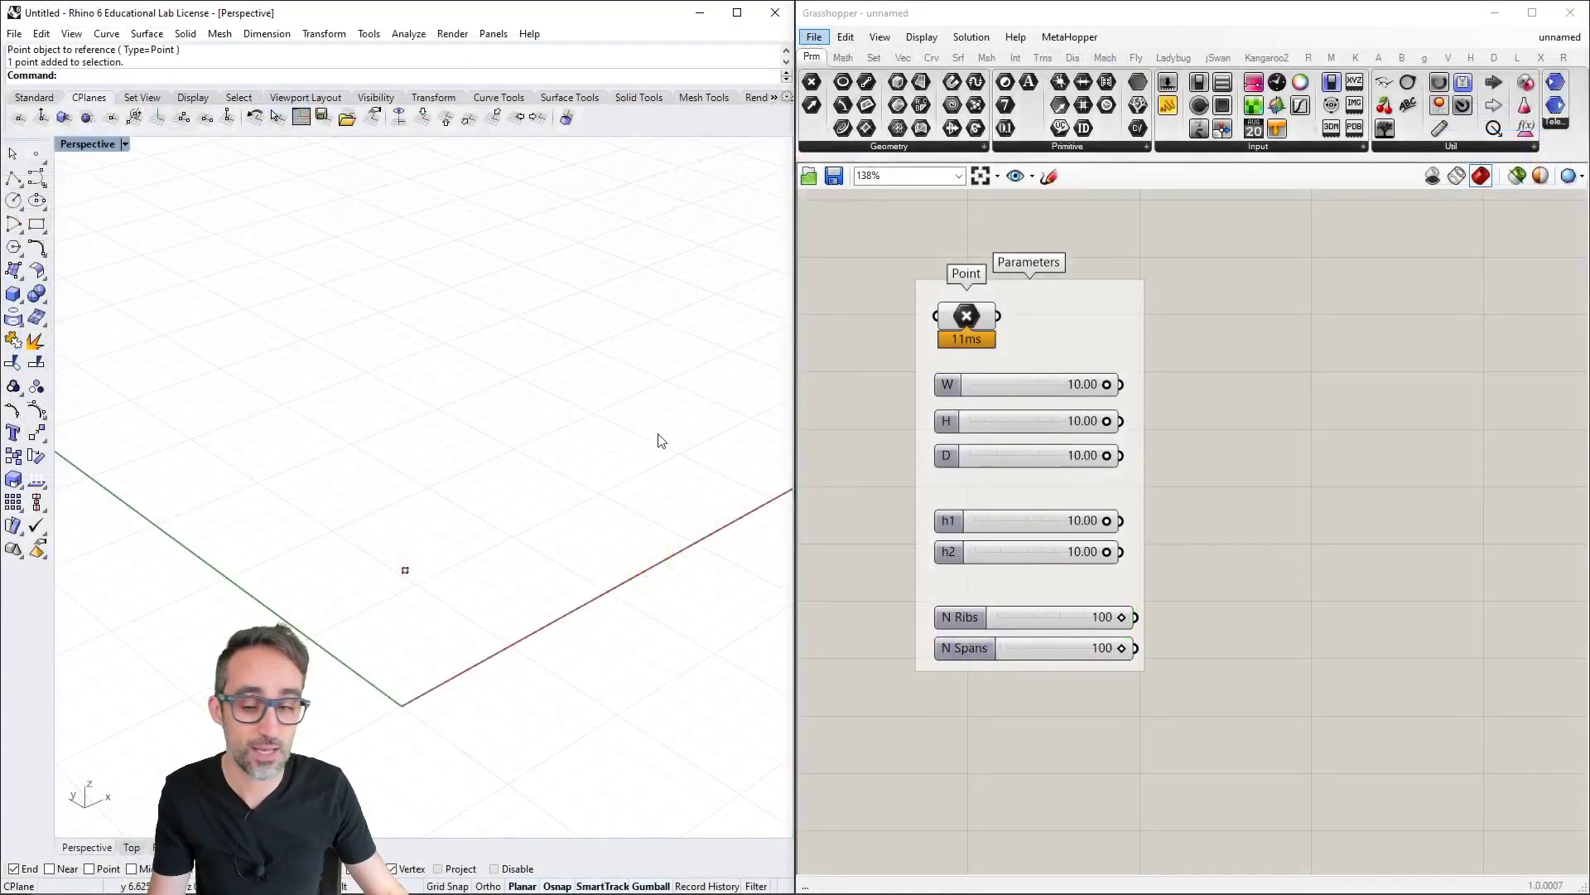
pyautogui.moveTo(507, 458); pyautogui.dragTo(393, 622)
pyautogui.press('Delete')
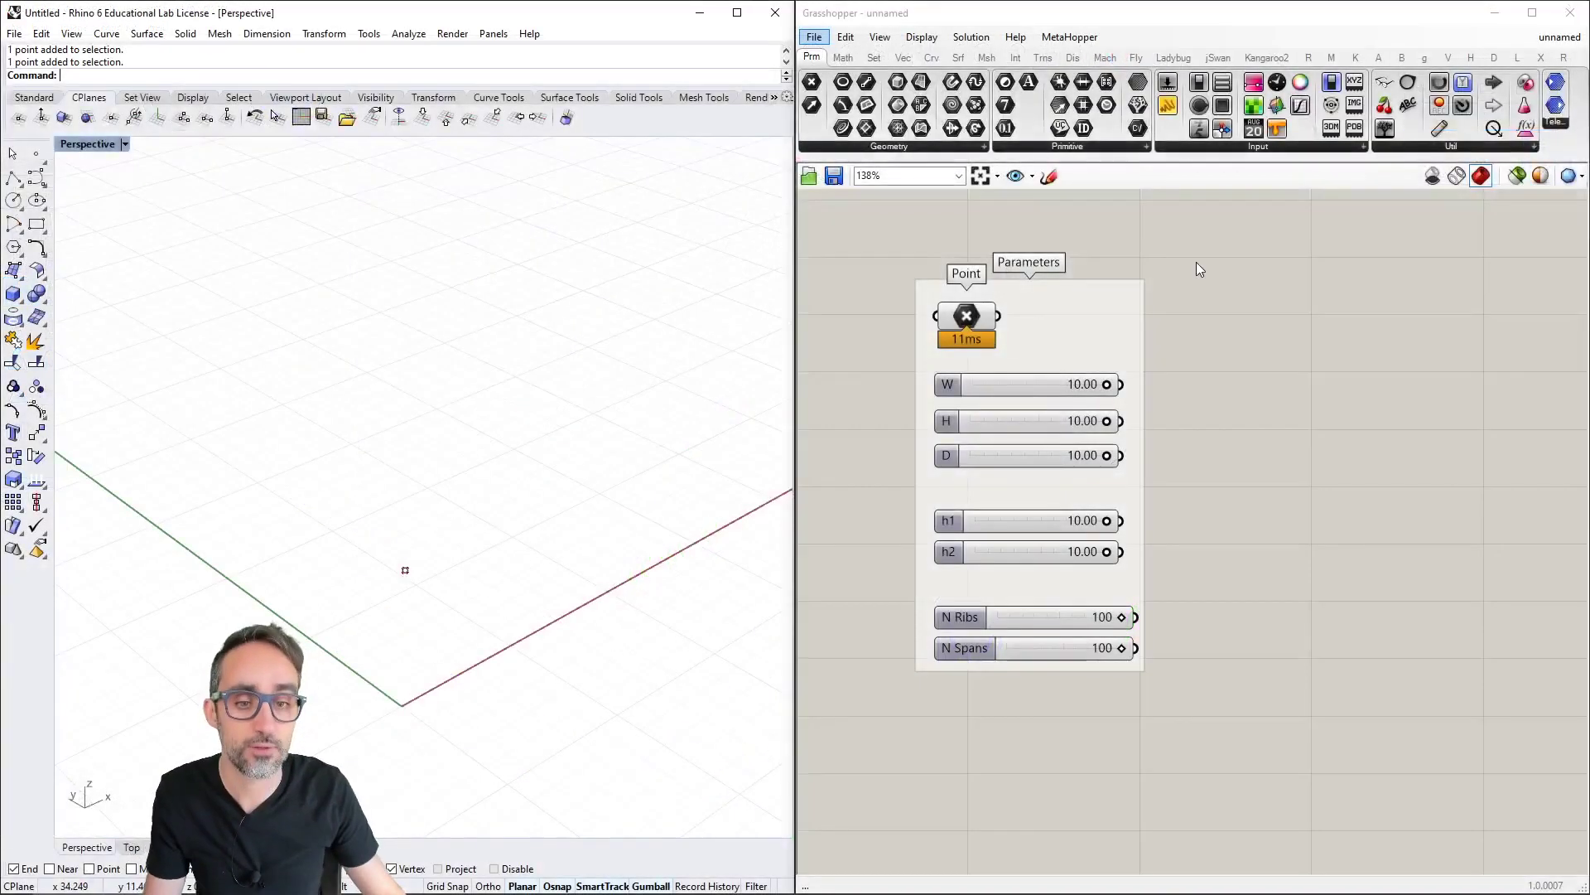
# Add a Unit Y vector component beside the Parameters group and feed the W slider into its factor input
pyautogui.scroll(-3, 1160, 343)
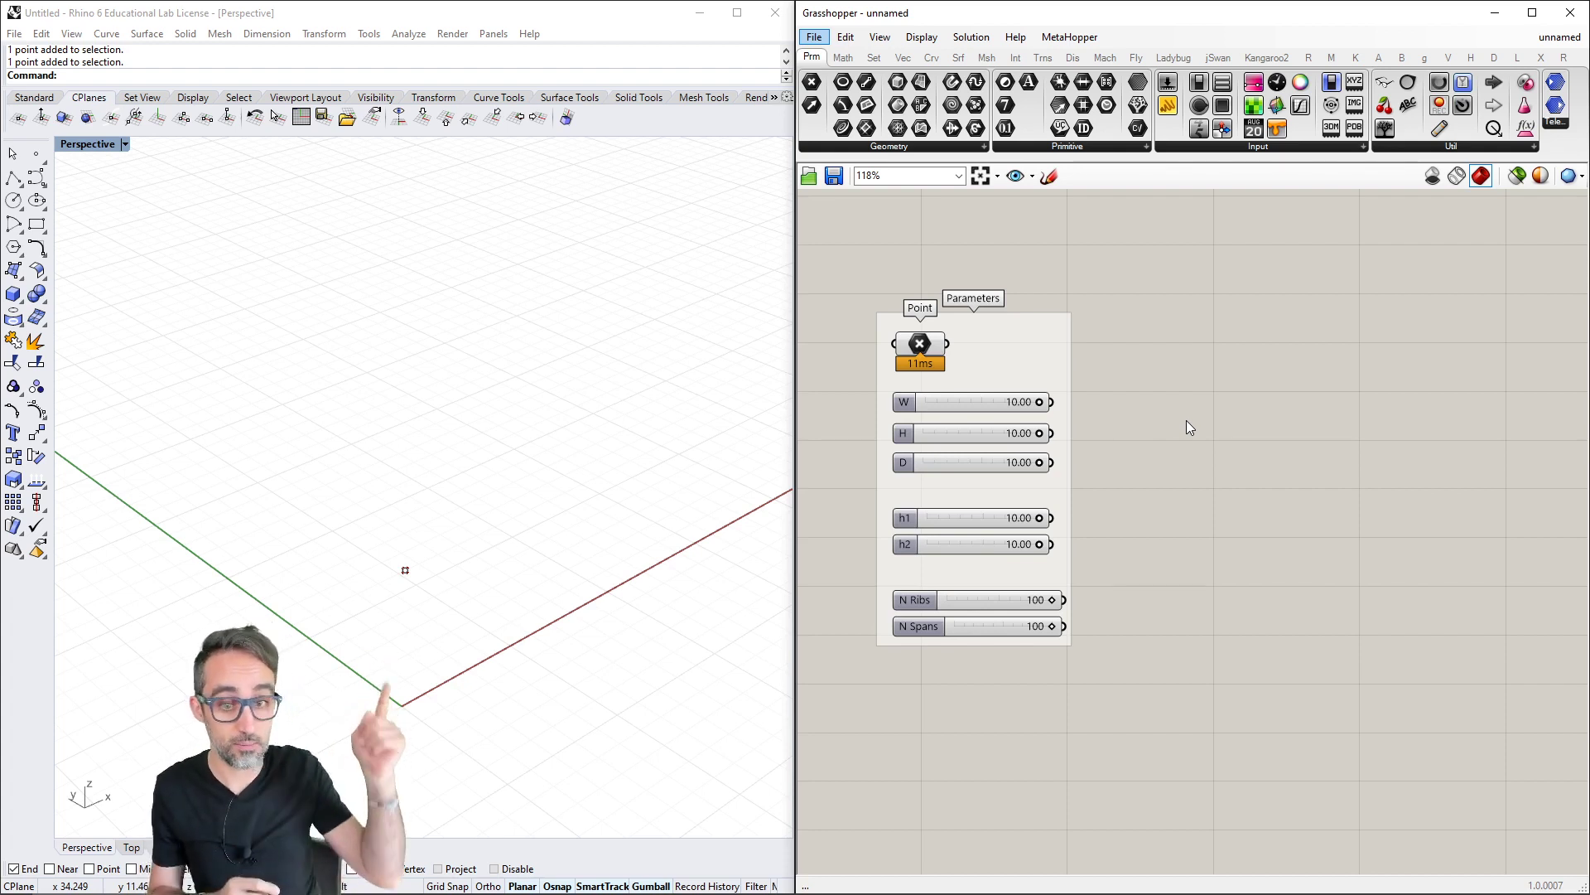
pyautogui.click(994, 402)
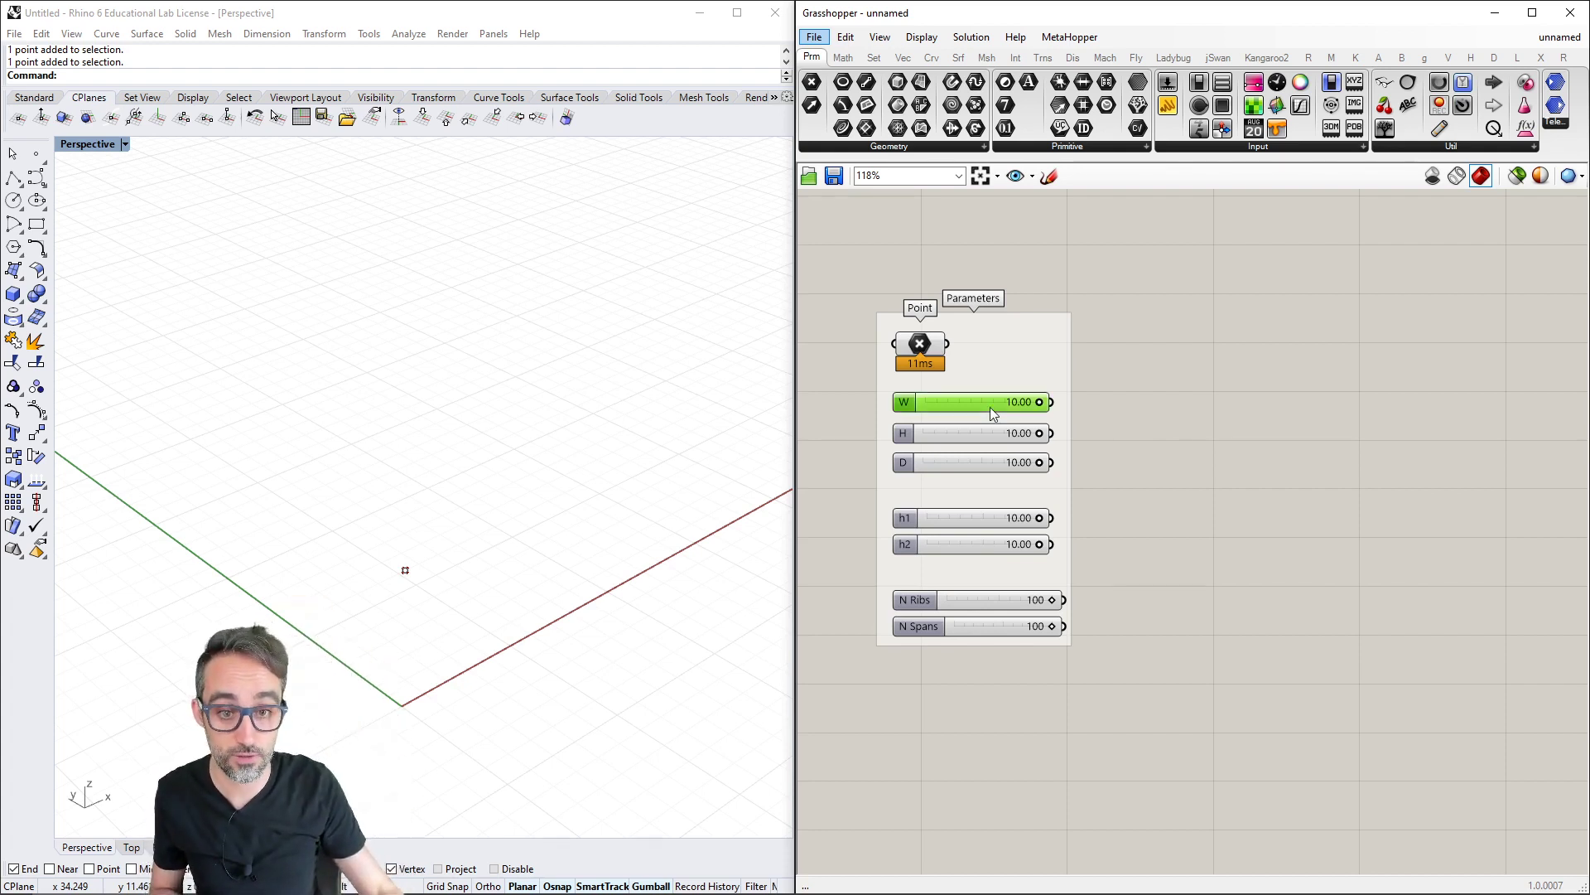
pyautogui.doubleClick(1199, 410)
pyautogui.write('unit y')
pyautogui.press('Return')
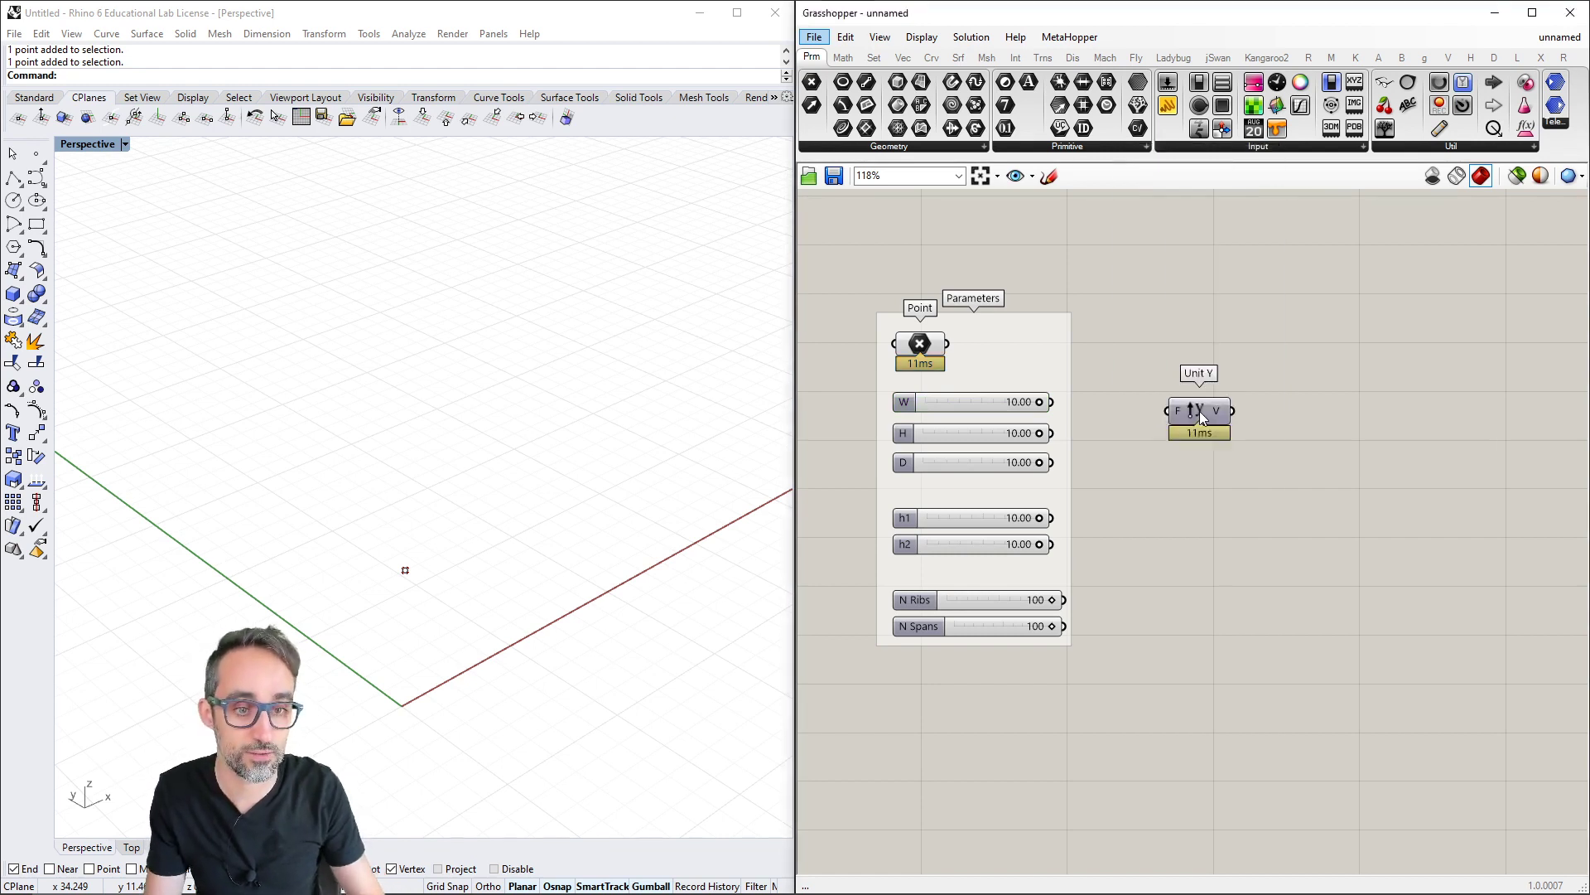
pyautogui.moveTo(1201, 413); pyautogui.dragTo(1301, 411)
pyautogui.moveTo(1050, 403); pyautogui.dragTo(1298, 404)
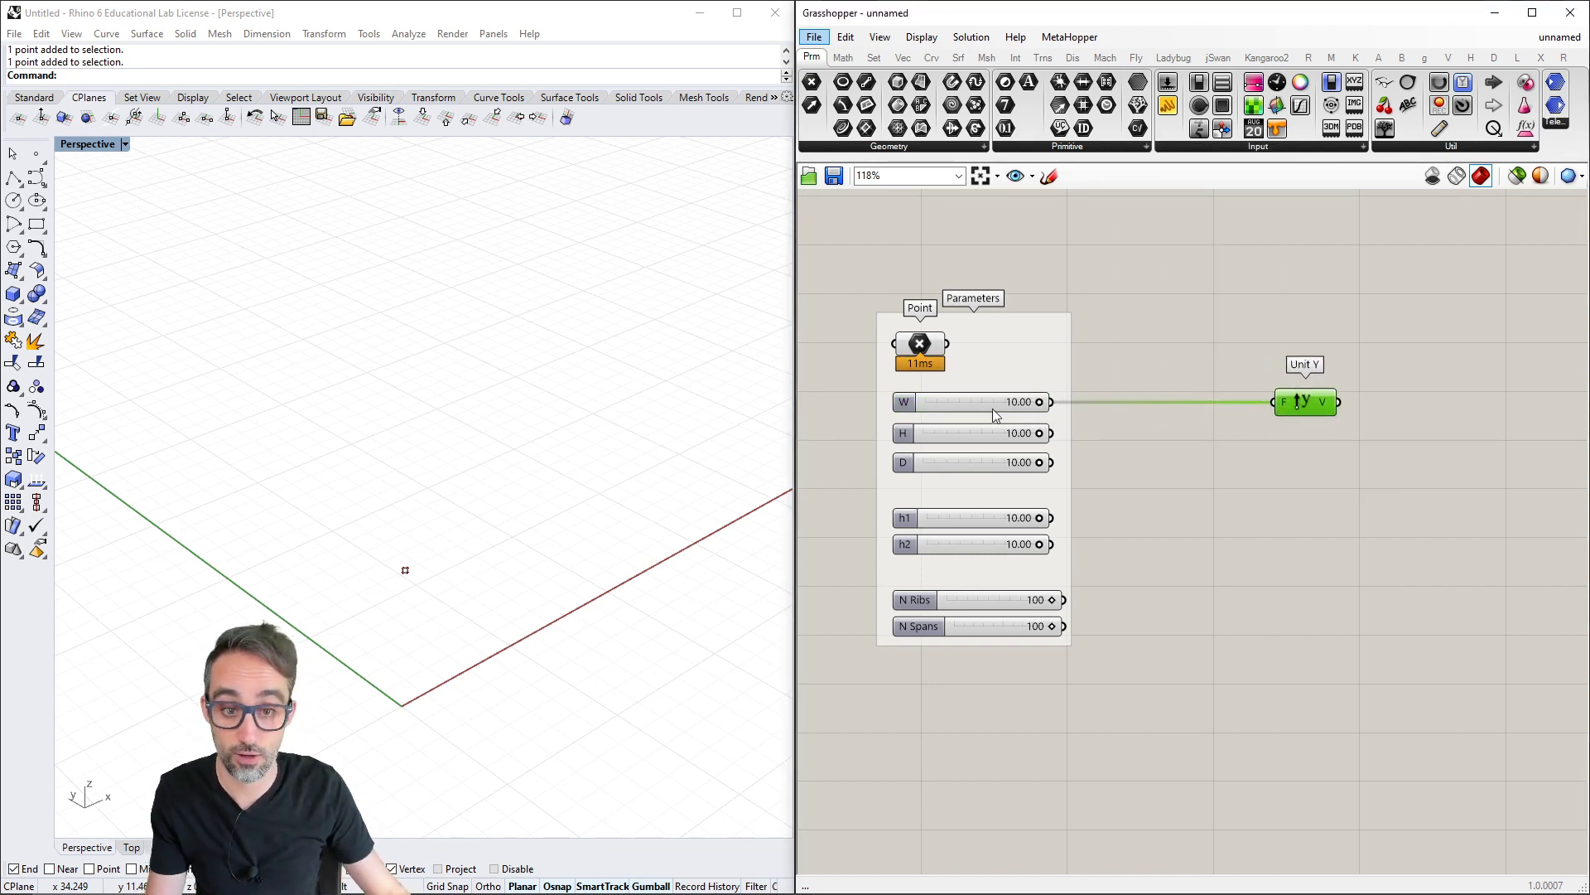
# Add a Move component with the base point as its geometry and the Unit Y vector as its translation
pyautogui.doubleClick(1281, 488)
pyautogui.write('move')
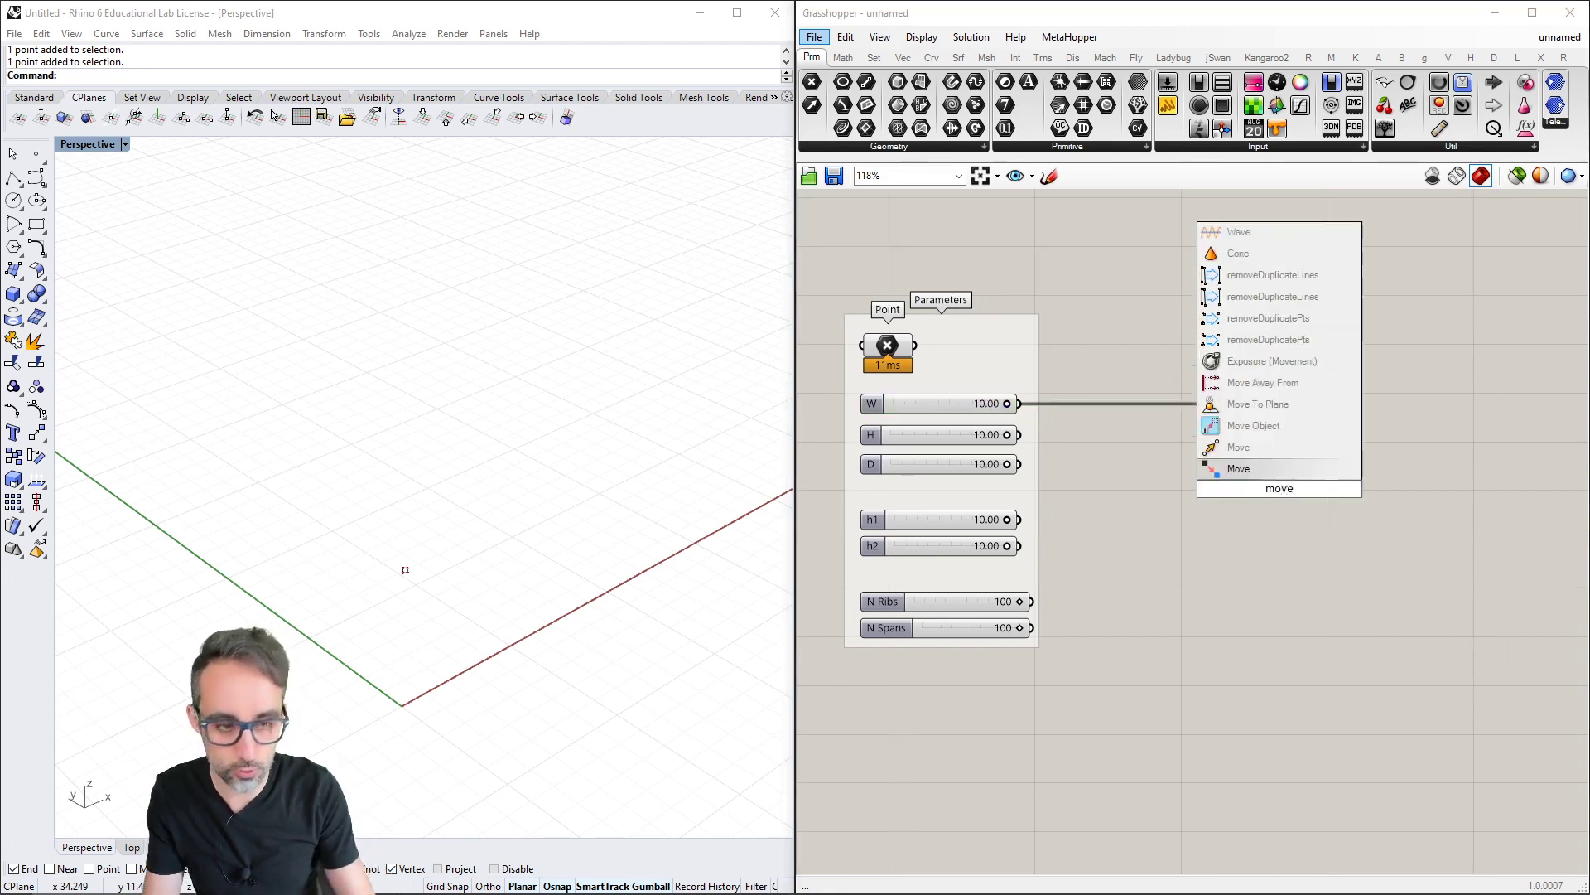
pyautogui.press('Return')
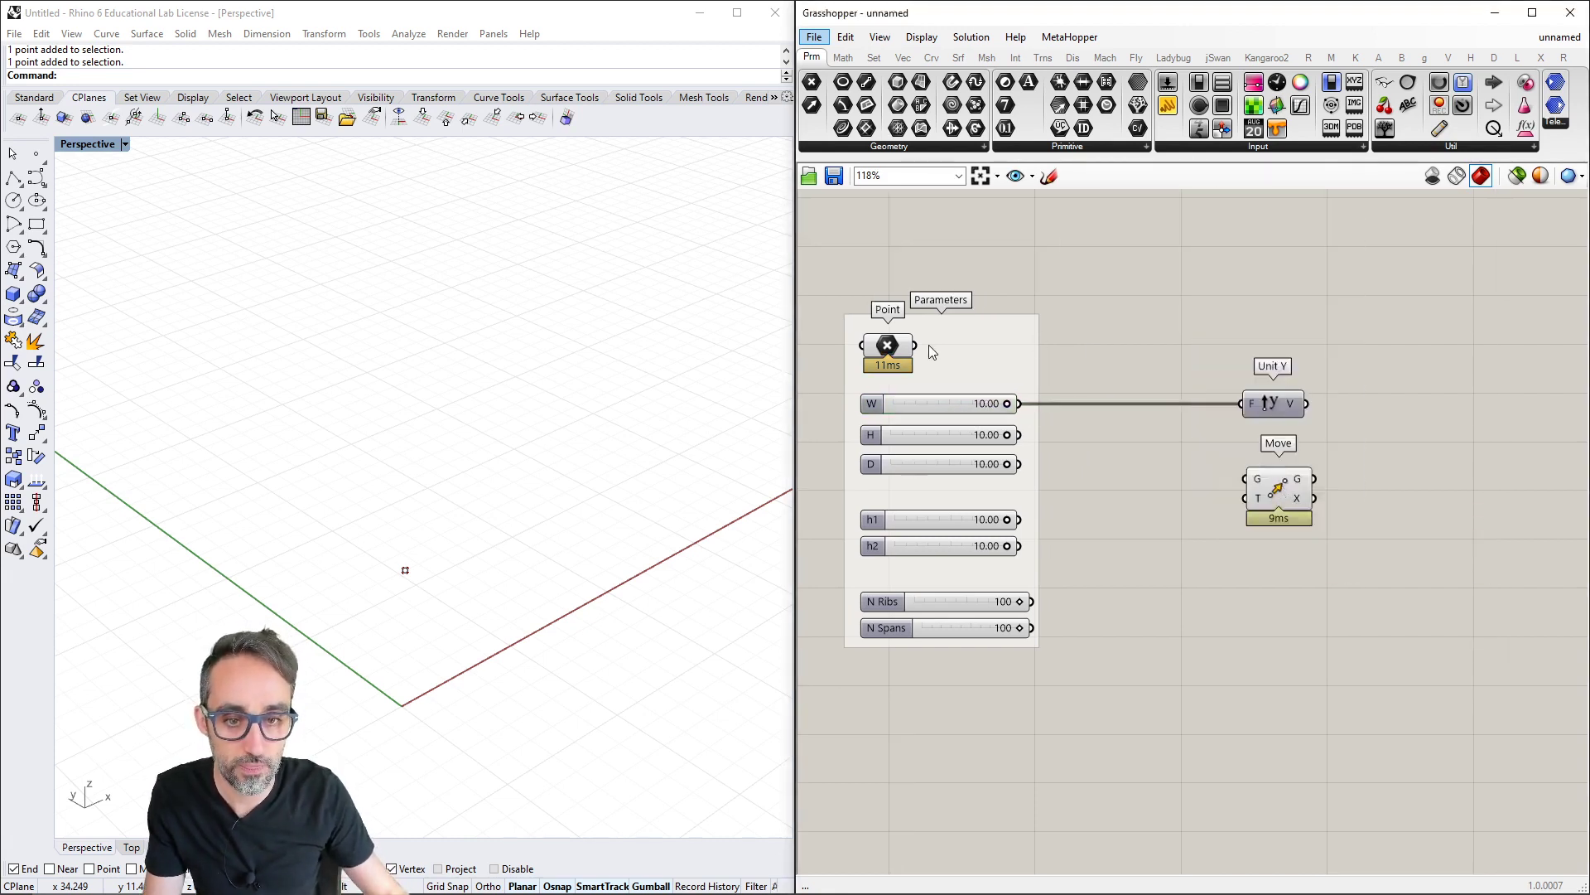
pyautogui.moveTo(915, 345); pyautogui.dragTo(1394, 375)
pyautogui.moveTo(1306, 403); pyautogui.dragTo(1382, 360)
pyautogui.moveTo(1046, 321); pyautogui.dragTo(975, 317, button='right')
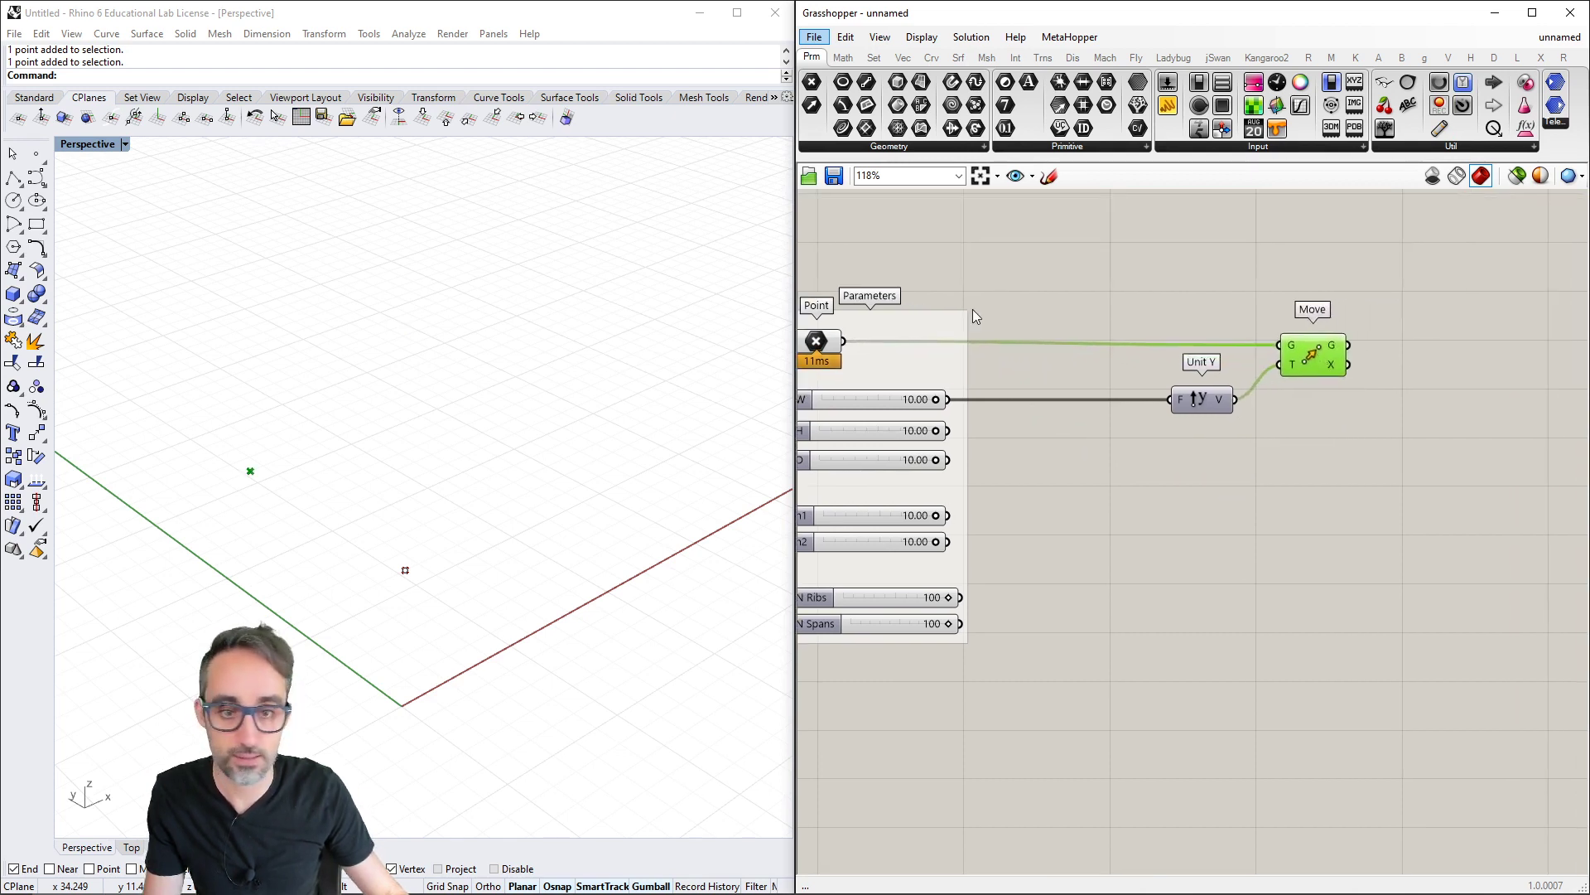
# Collect the Move component's geometry output in a new Point parameter
pyautogui.moveTo(1350, 345); pyautogui.dragTo(1426, 351)
pyautogui.click(1446, 344)
pyautogui.moveTo(1424, 396)
pyautogui.mouseDown(button='right')
pyautogui.moveTo(1393, 401)
pyautogui.moveTo(1405, 390)
pyautogui.mouseUp(button='right')
pyautogui.scroll(-1, 1405, 390)
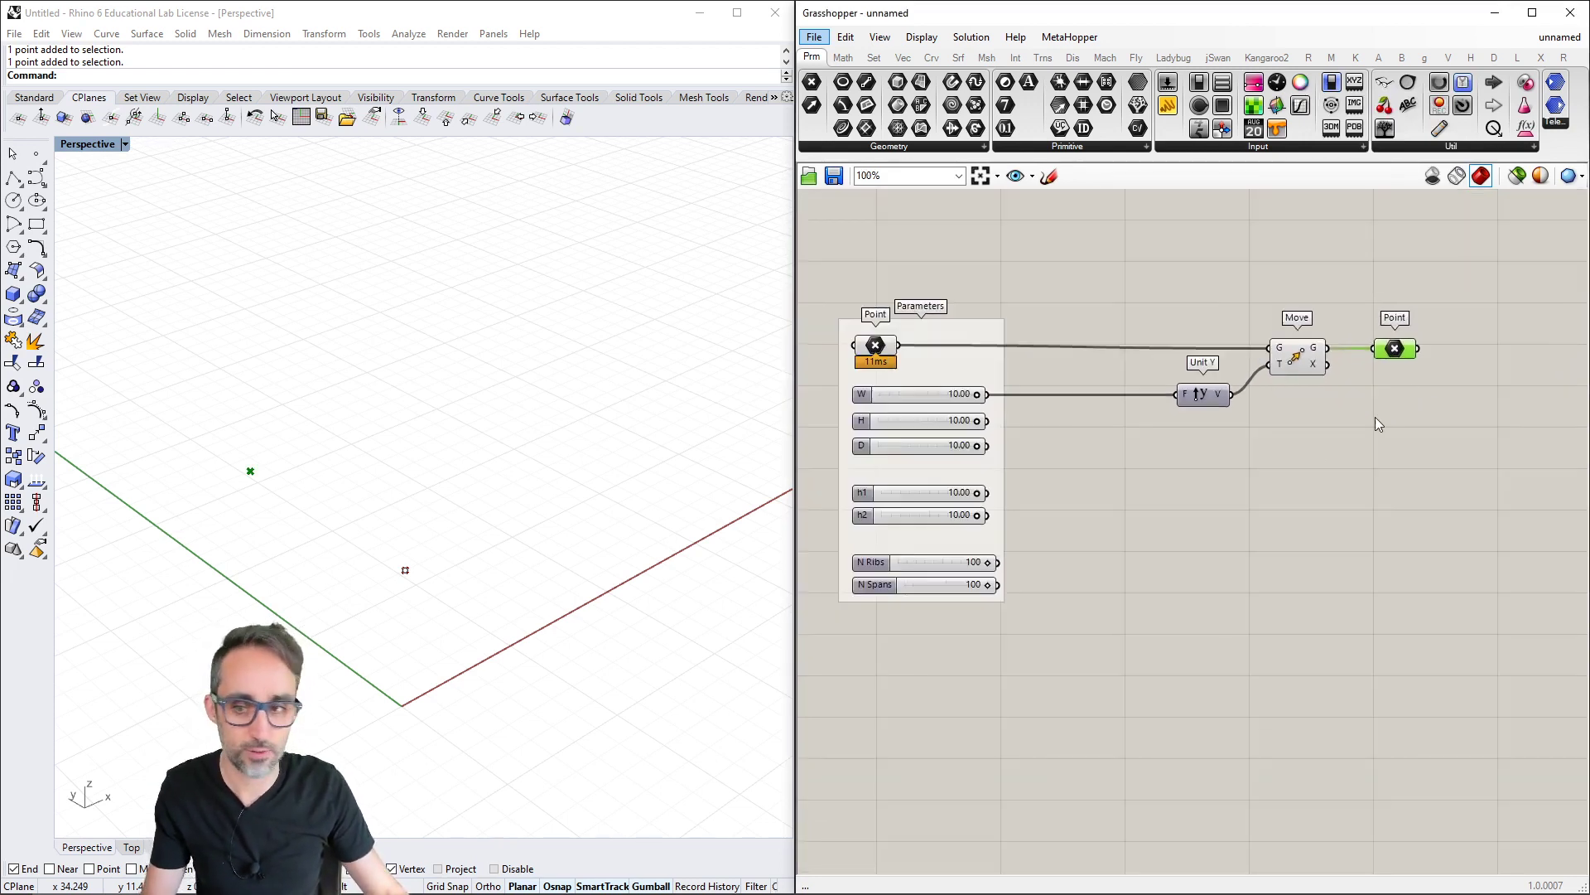
# Examine the positions of the base point and its moved copy in the perspective viewport
pyautogui.moveTo(281, 452); pyautogui.dragTo(234, 497)
pyautogui.click(1290, 455)
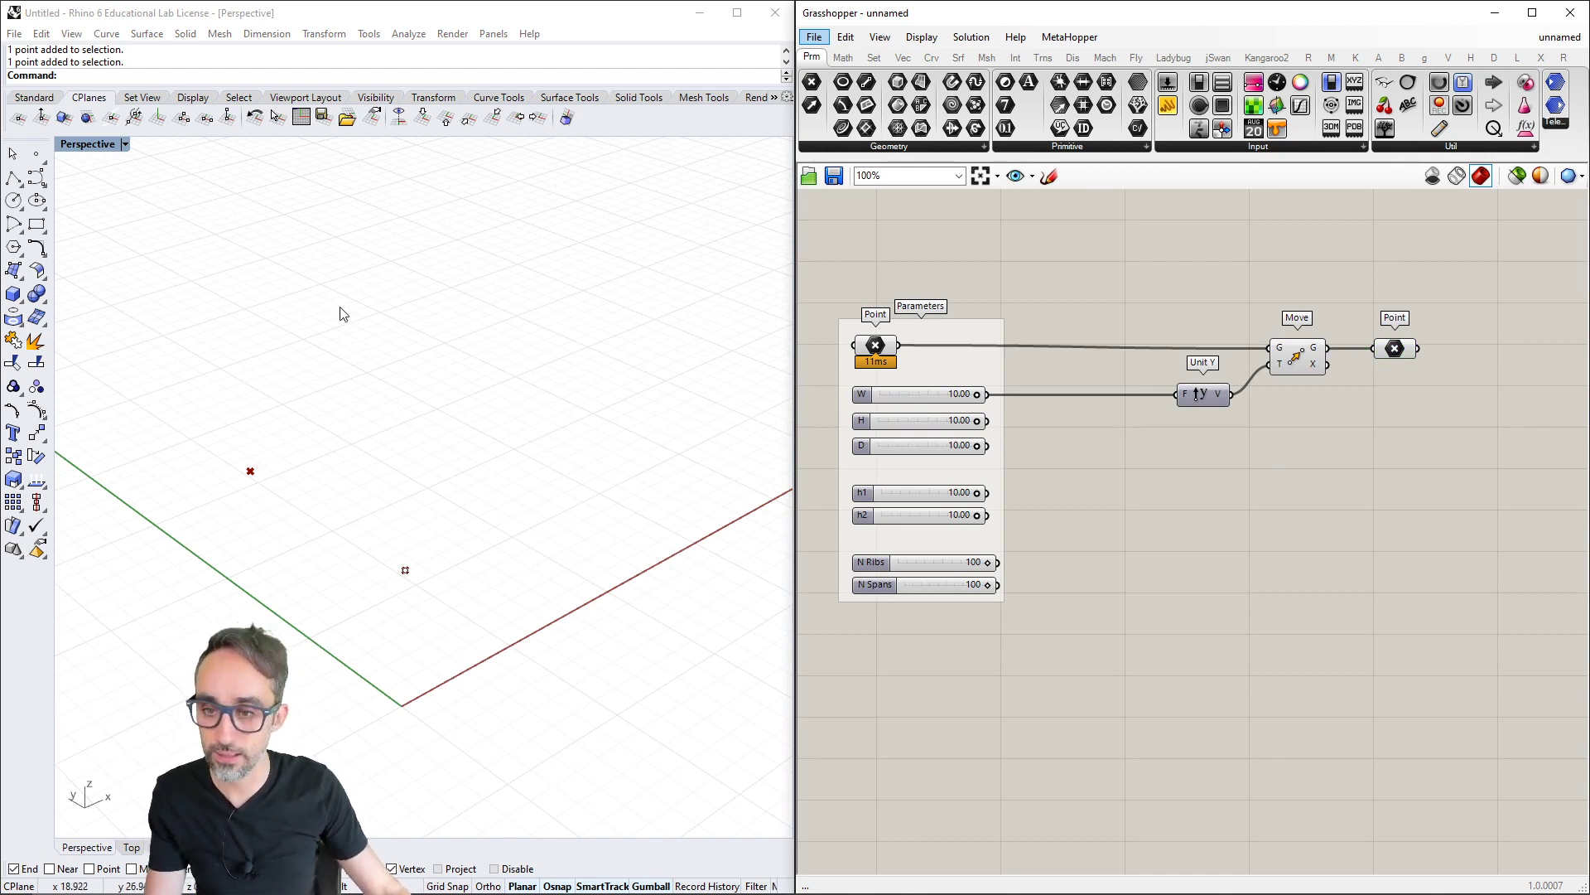
pyautogui.moveTo(345, 348); pyautogui.dragTo(485, 575, button='right')
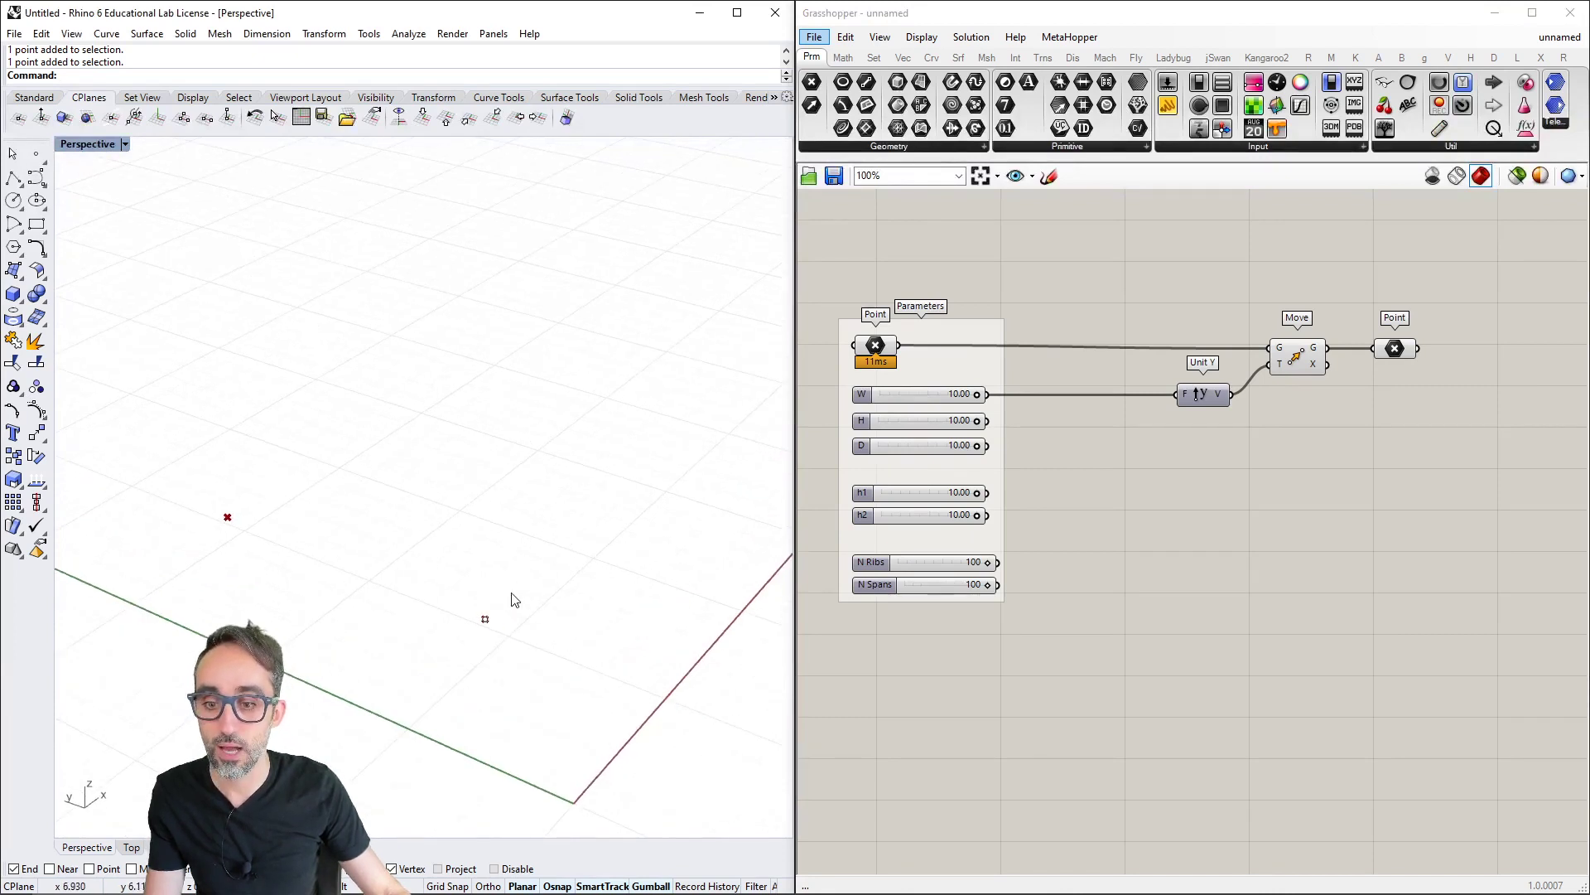
pyautogui.moveTo(509, 586); pyautogui.dragTo(511, 628)
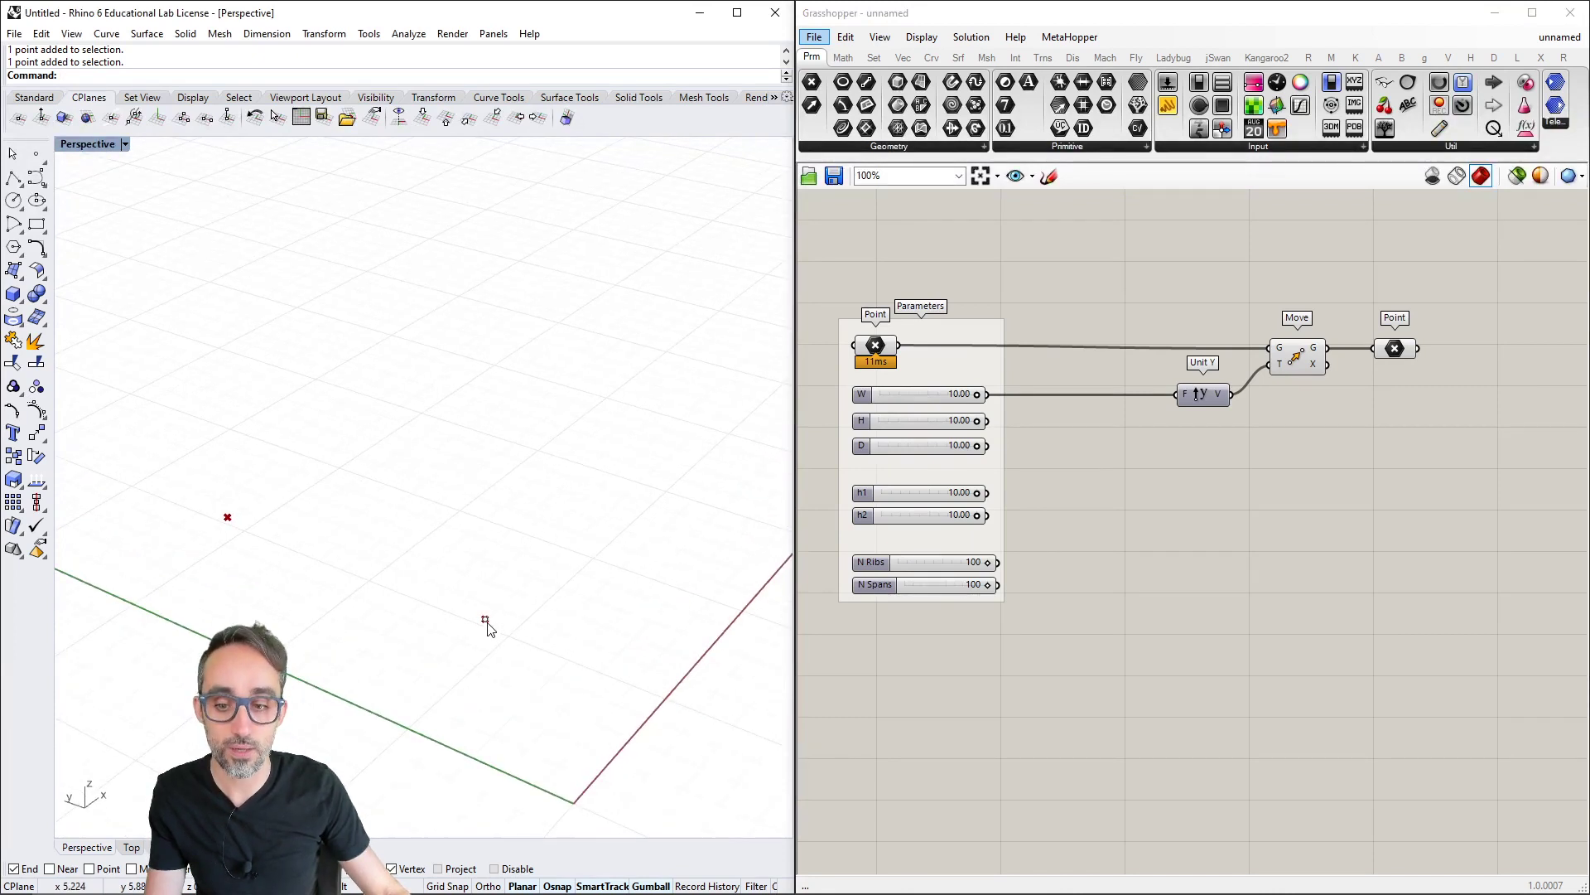
# Add a Vector XYZ component below the Unit Y component
pyautogui.click(485, 620)
pyautogui.click(559, 605)
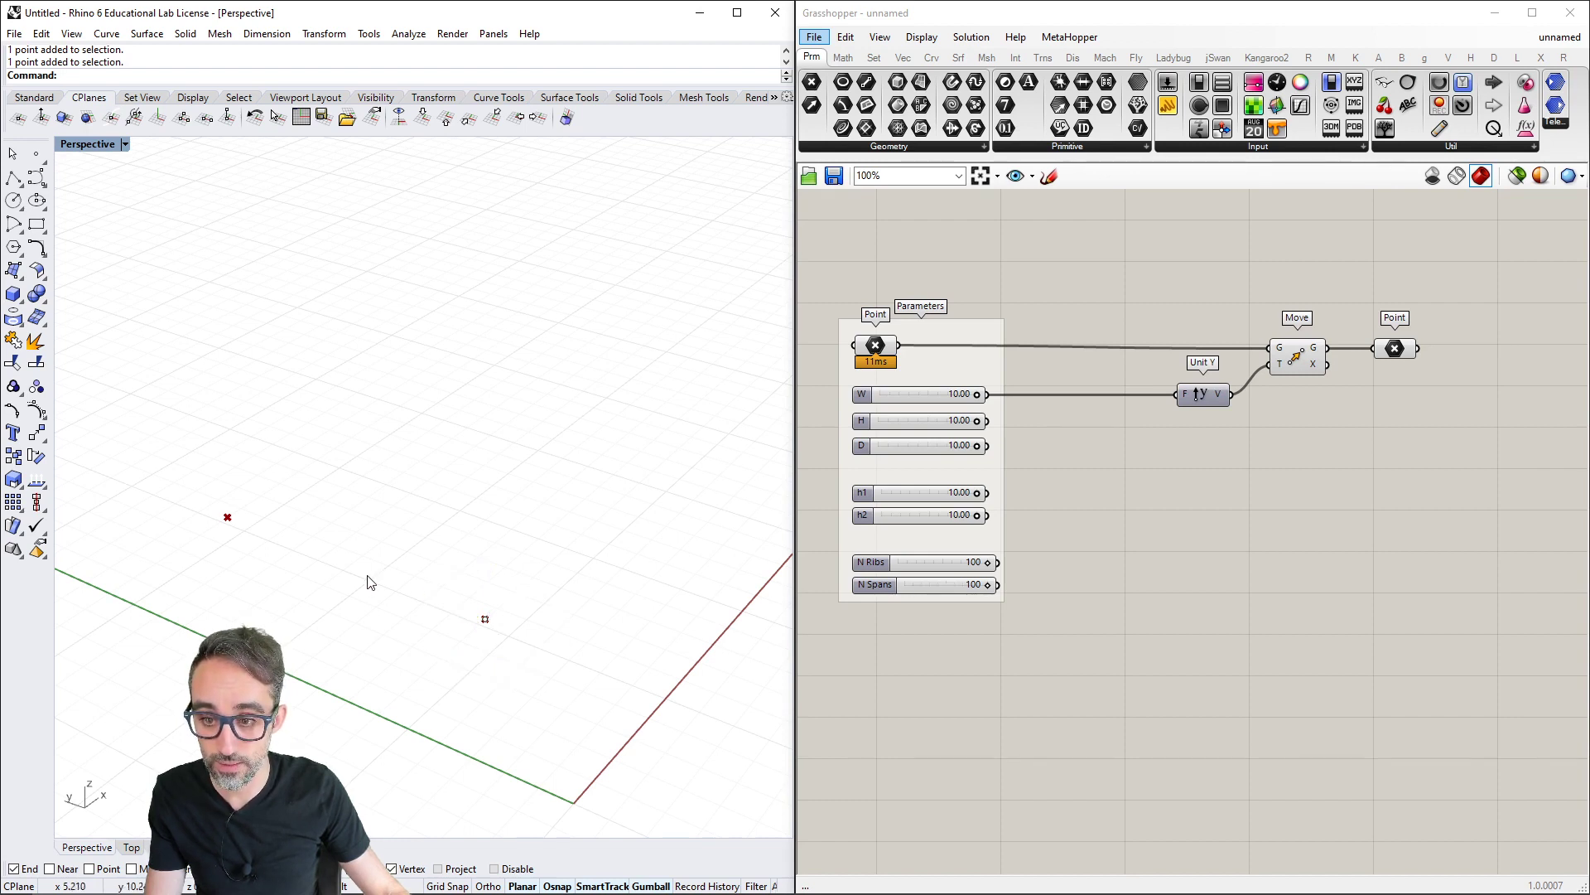
pyautogui.click(896, 419)
pyautogui.click(1163, 464)
pyautogui.doubleClick(1210, 474)
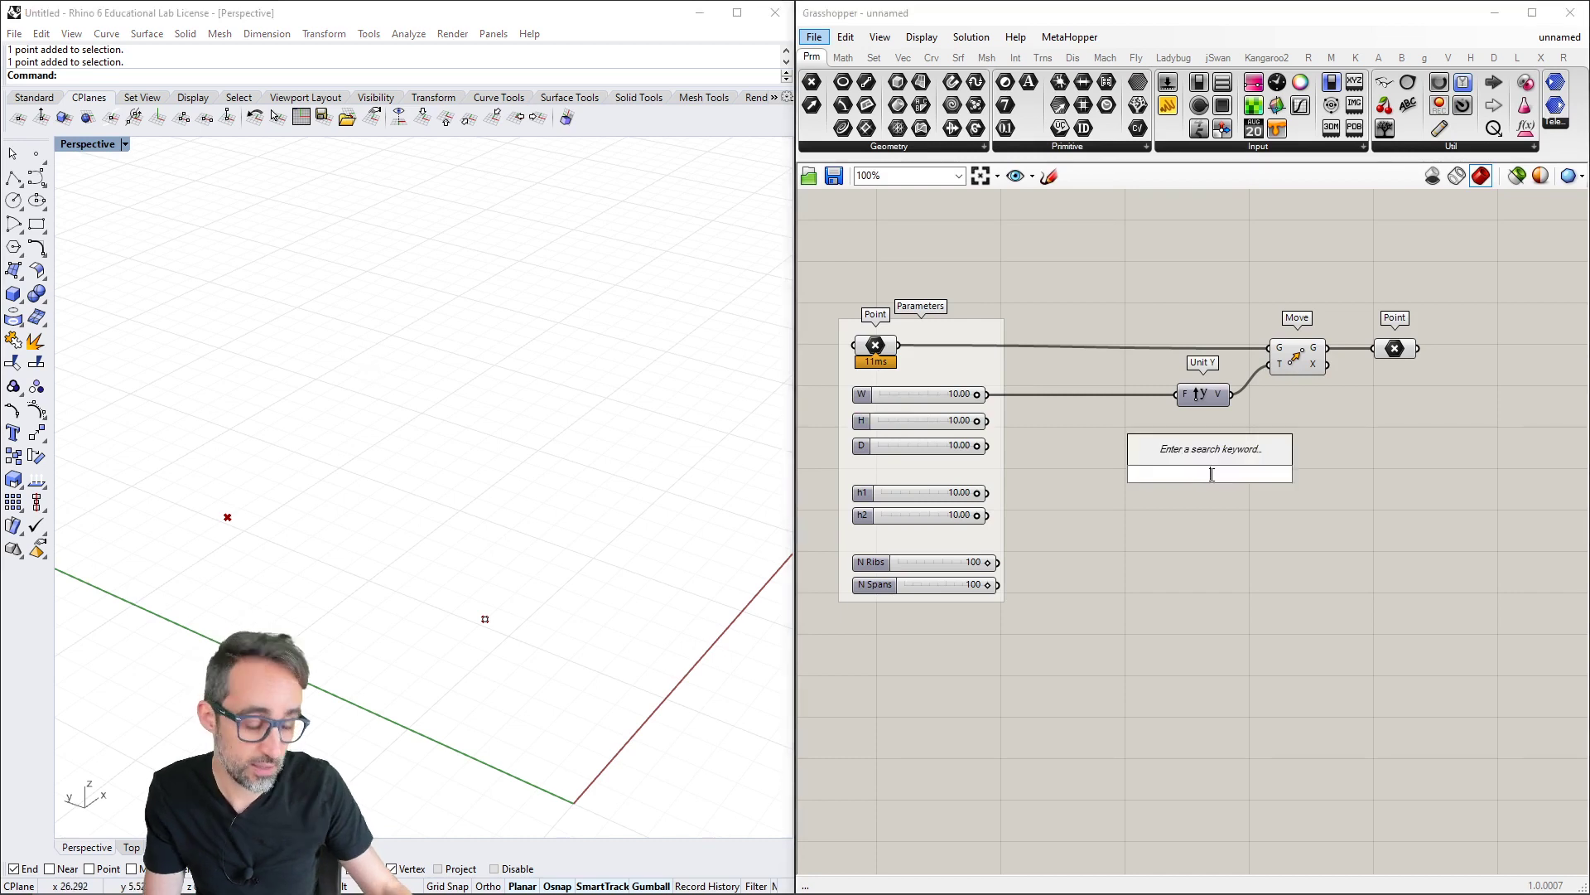
pyautogui.write('vecto')
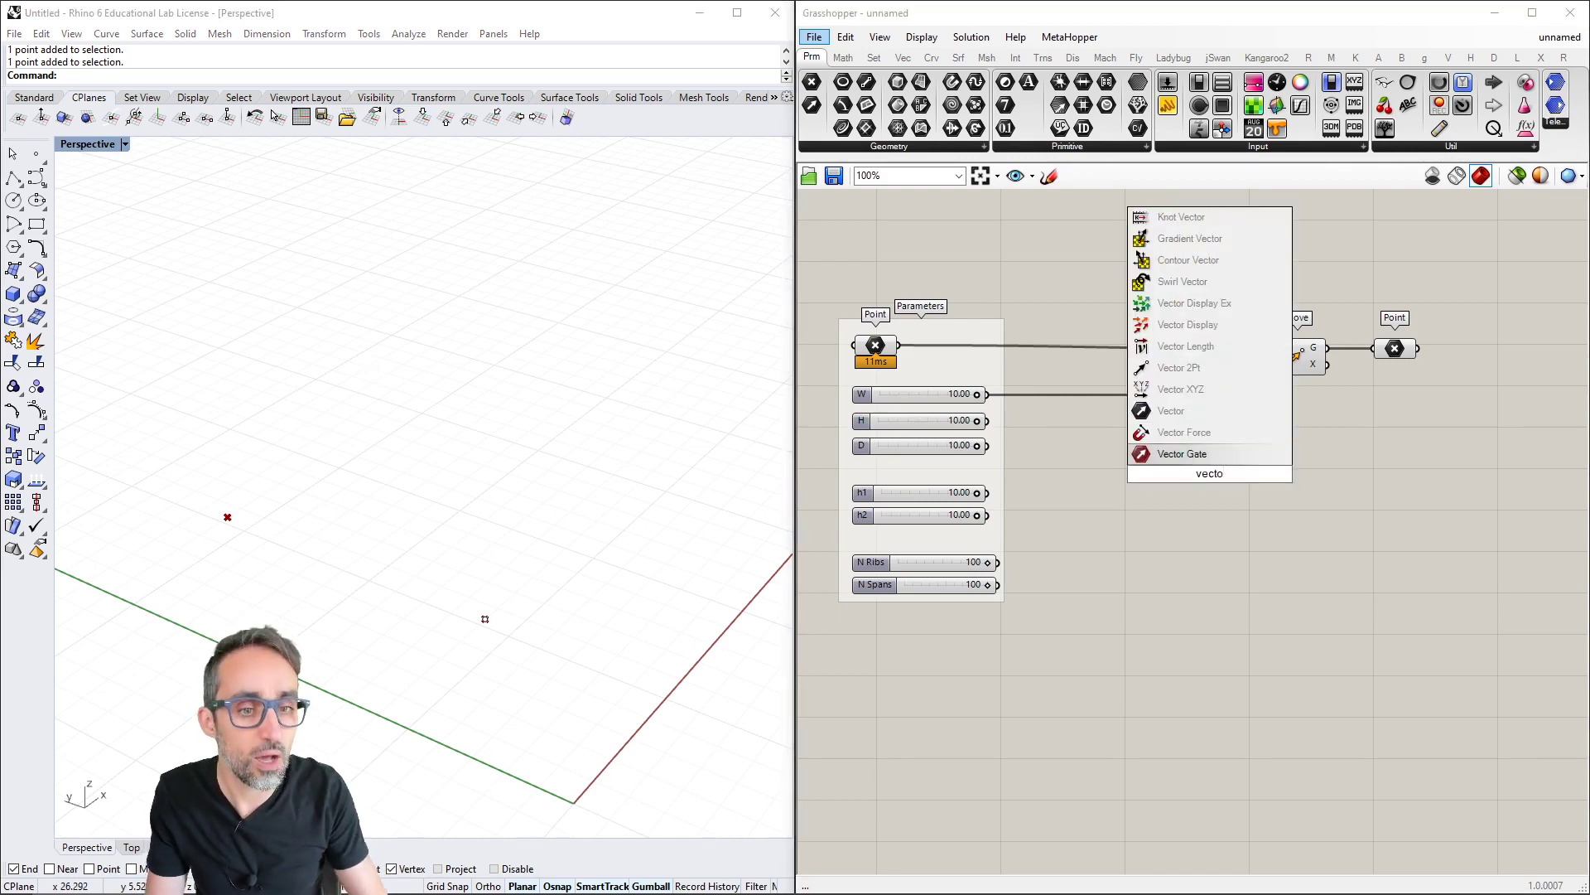
pyautogui.press('Up')
pyautogui.press('Up')
pyautogui.press('Return')
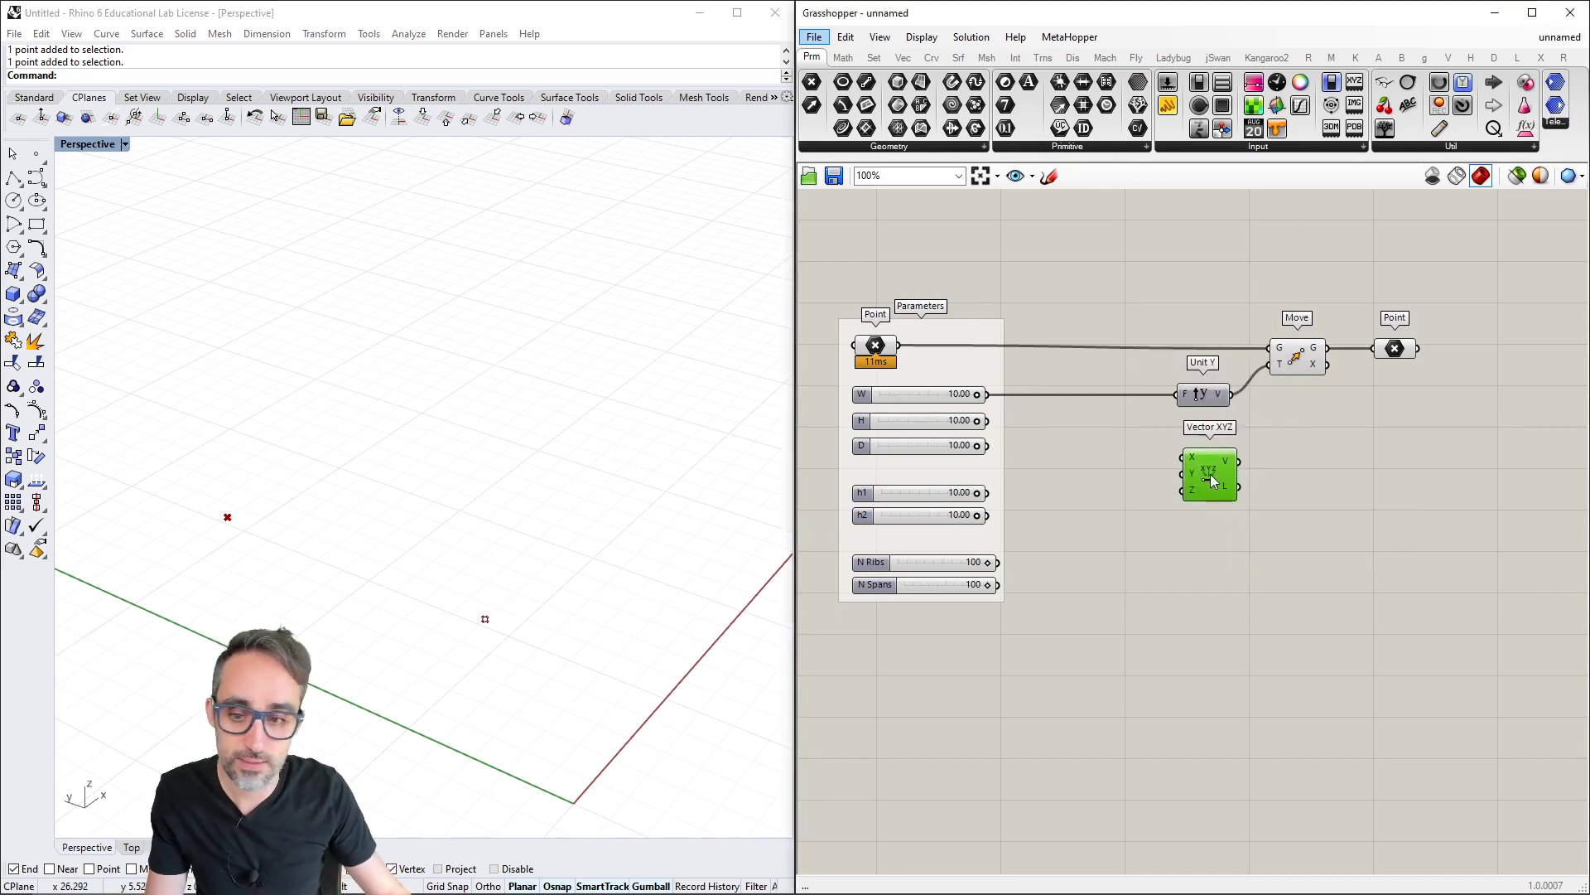
pyautogui.moveTo(1211, 480); pyautogui.dragTo(1241, 478)
# Add an Expression component beside Vector XYZ and remove its y input so only x remains
pyautogui.doubleClick(1160, 481)
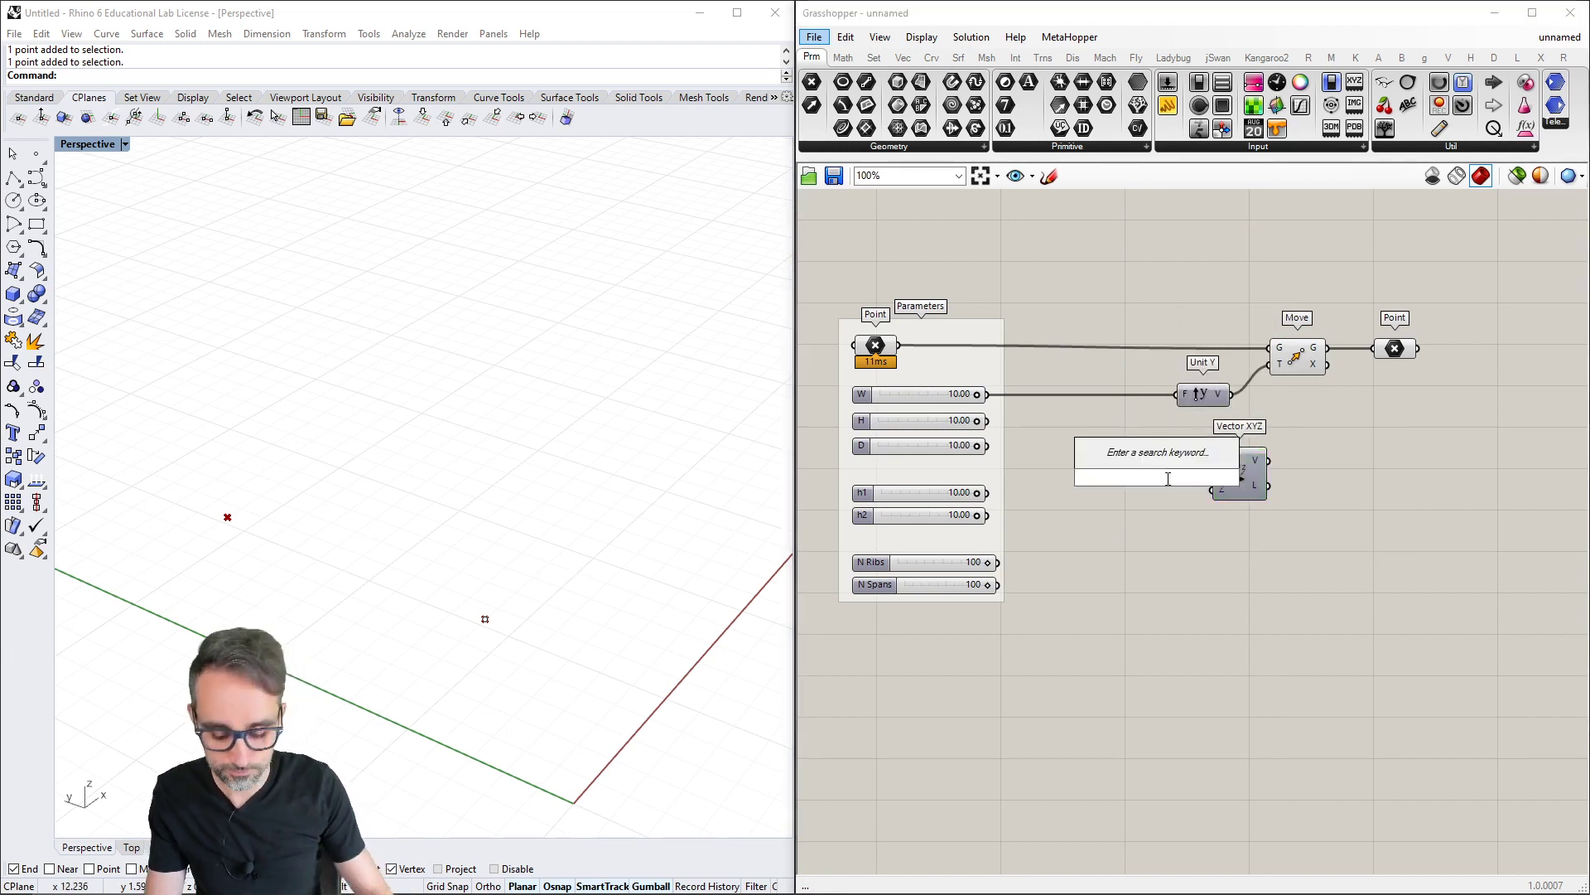
pyautogui.click(1170, 486)
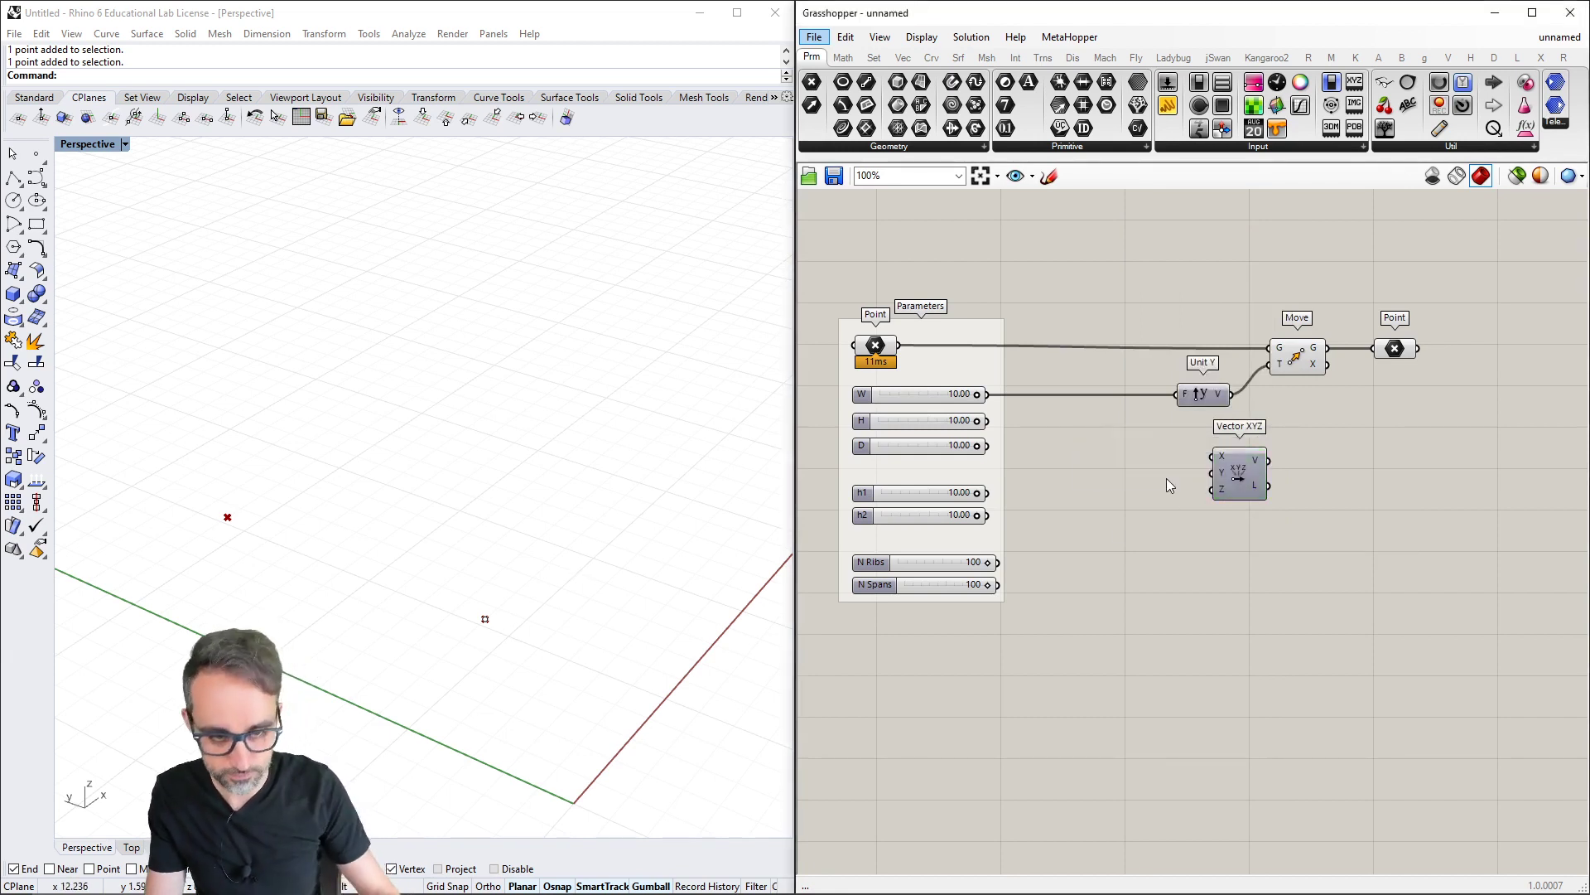
pyautogui.click(921, 392)
pyautogui.doubleClick(1134, 441)
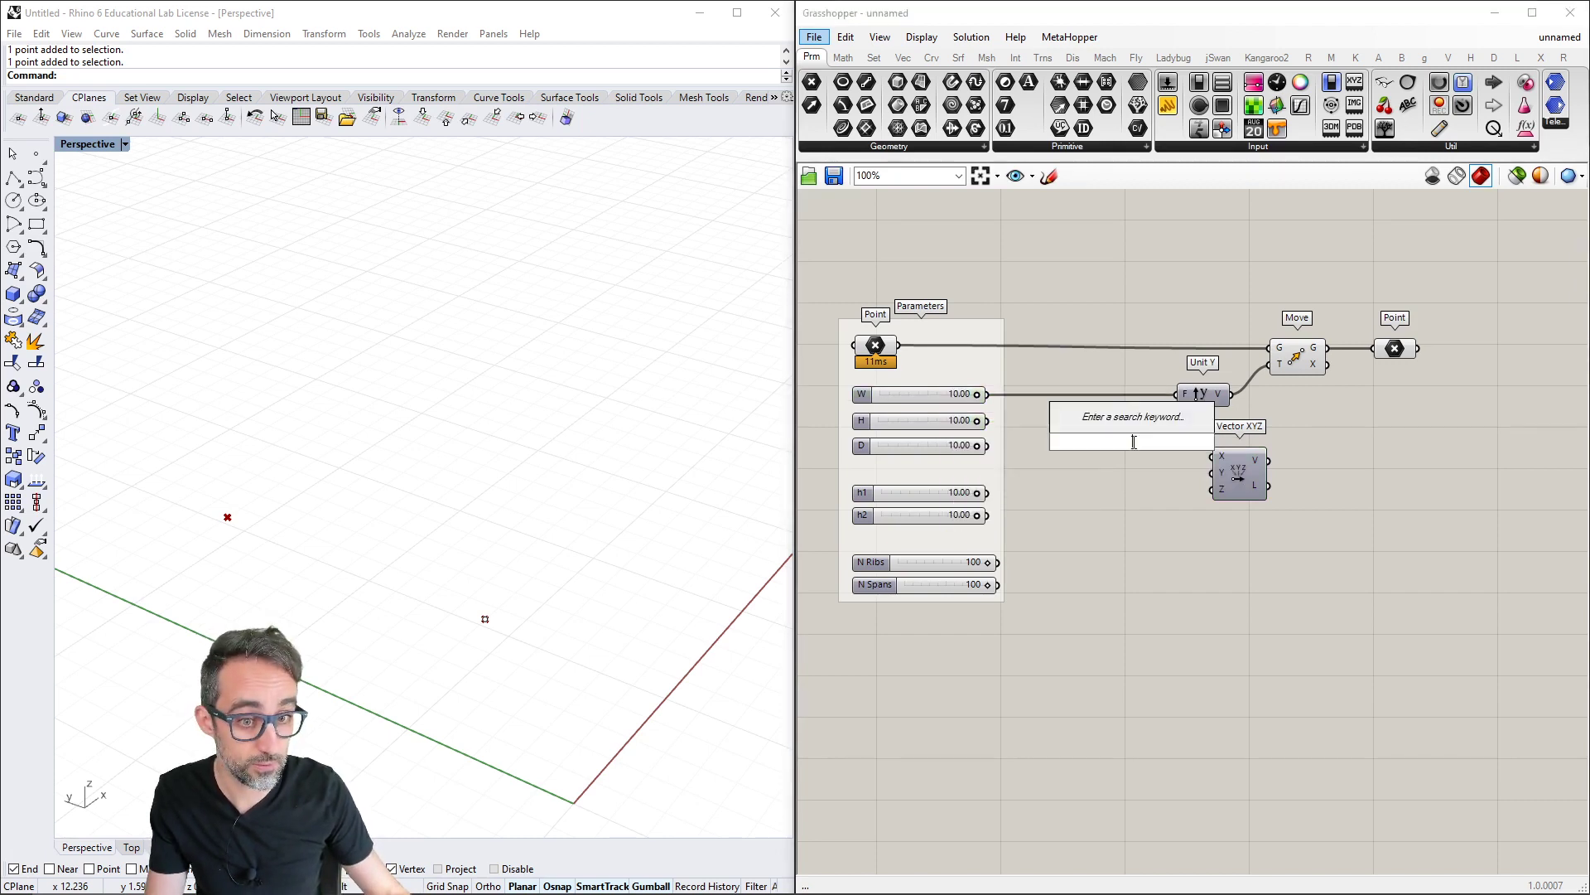
pyautogui.write('exp')
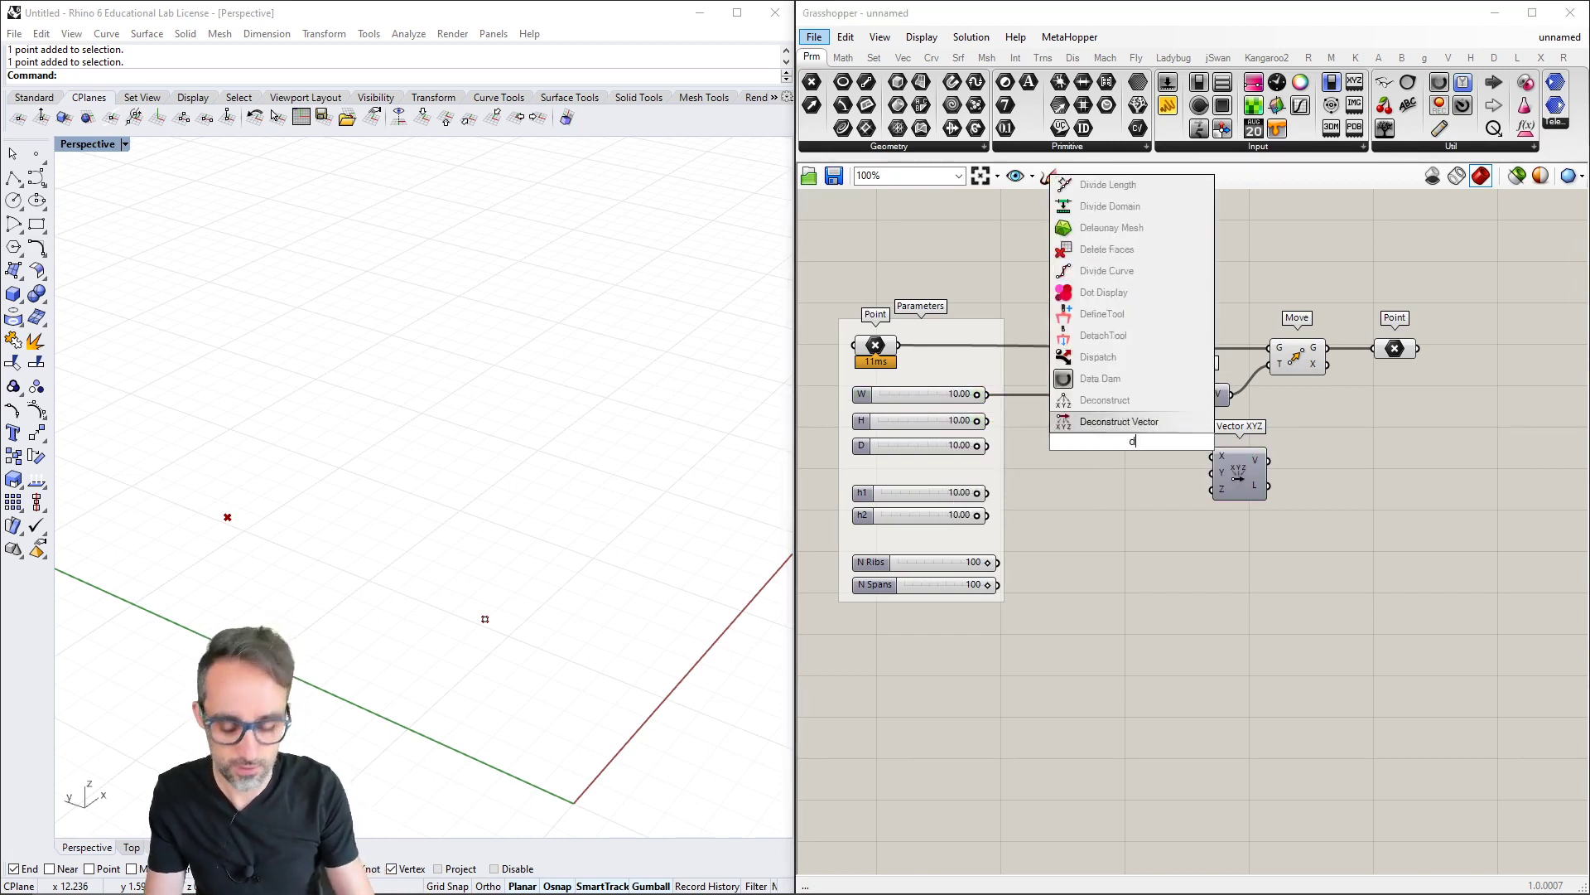
pyautogui.write('ress')
pyautogui.press('Return')
pyautogui.scroll(5, 1003, 515)
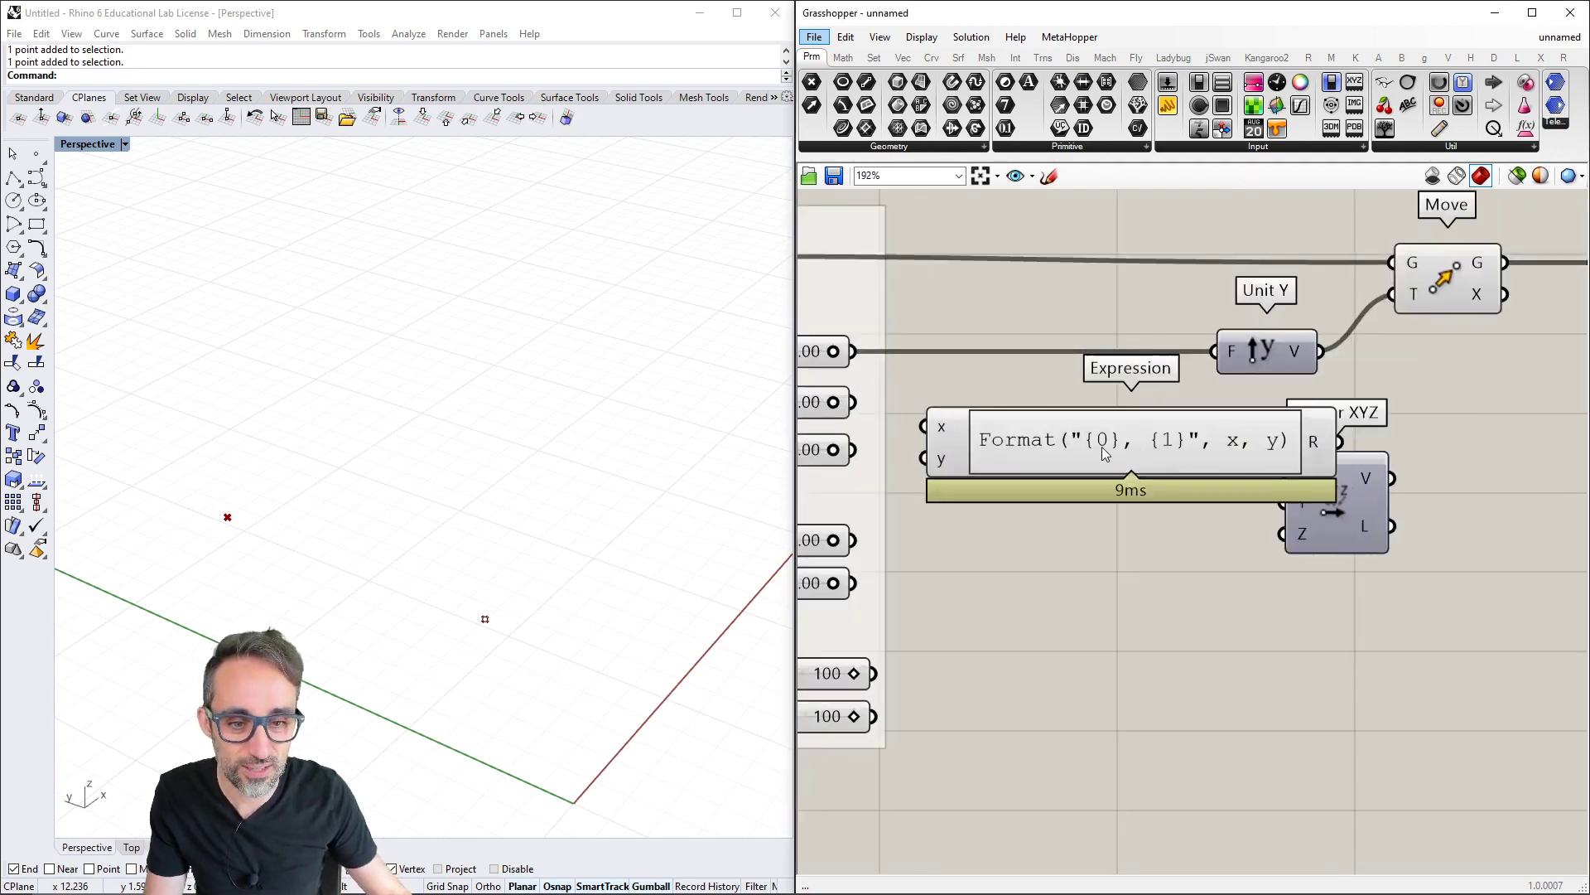
pyautogui.scroll(2, 1002, 513)
pyautogui.click(1001, 500)
pyautogui.scroll(-2, 1035, 493)
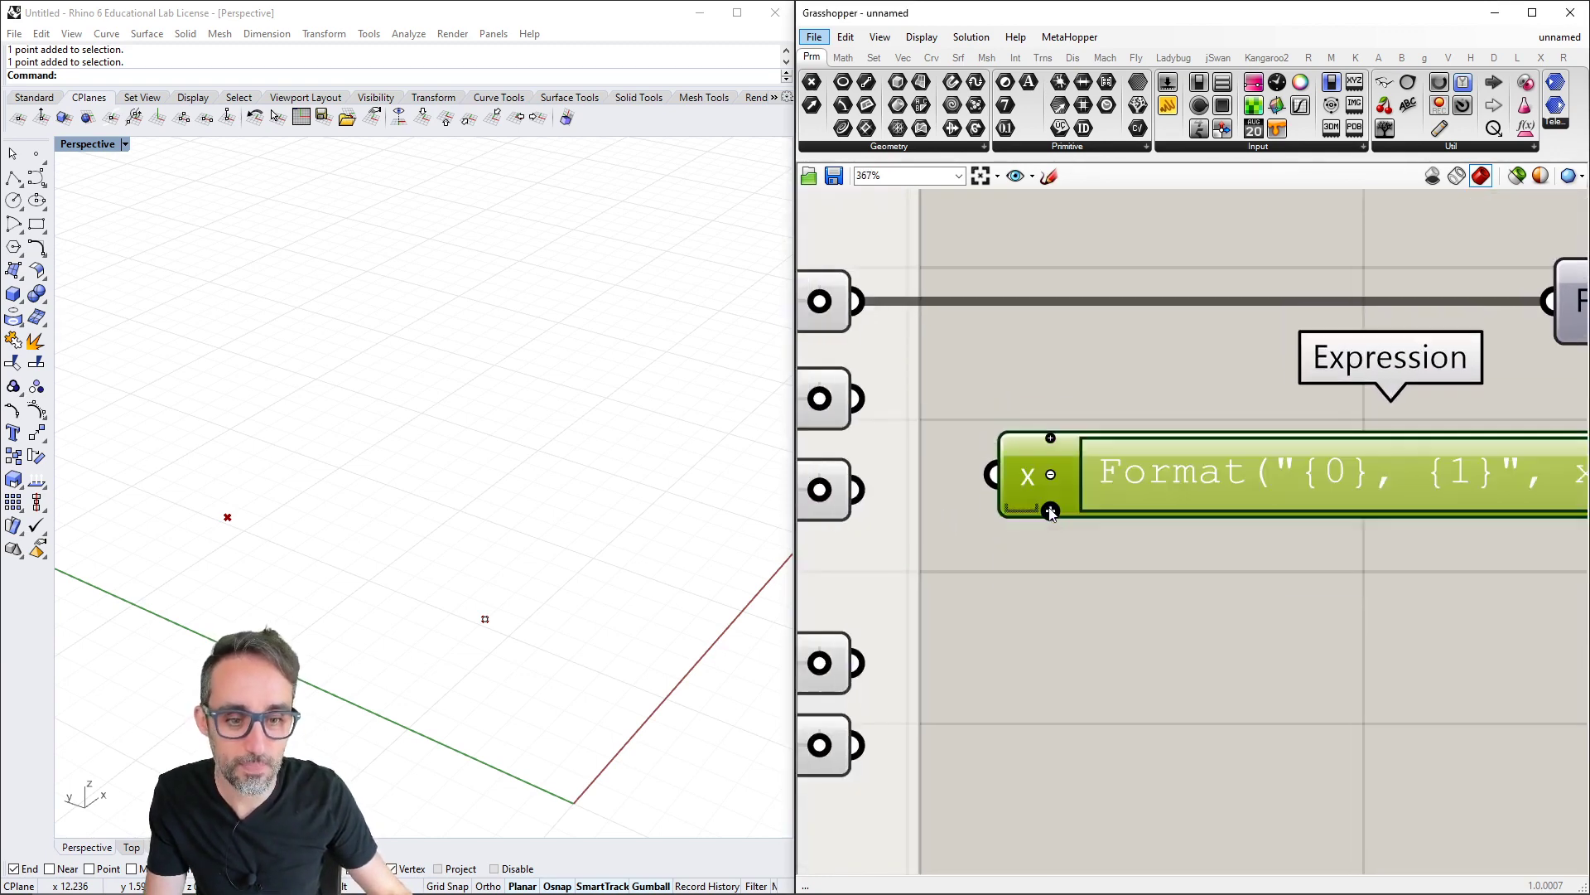
# Feed the W slider into the Expression's x input and set its formula to 0.5*x
pyautogui.moveTo(974, 379); pyautogui.dragTo(1074, 504)
pyautogui.moveTo(1077, 530); pyautogui.dragTo(965, 528, button='right')
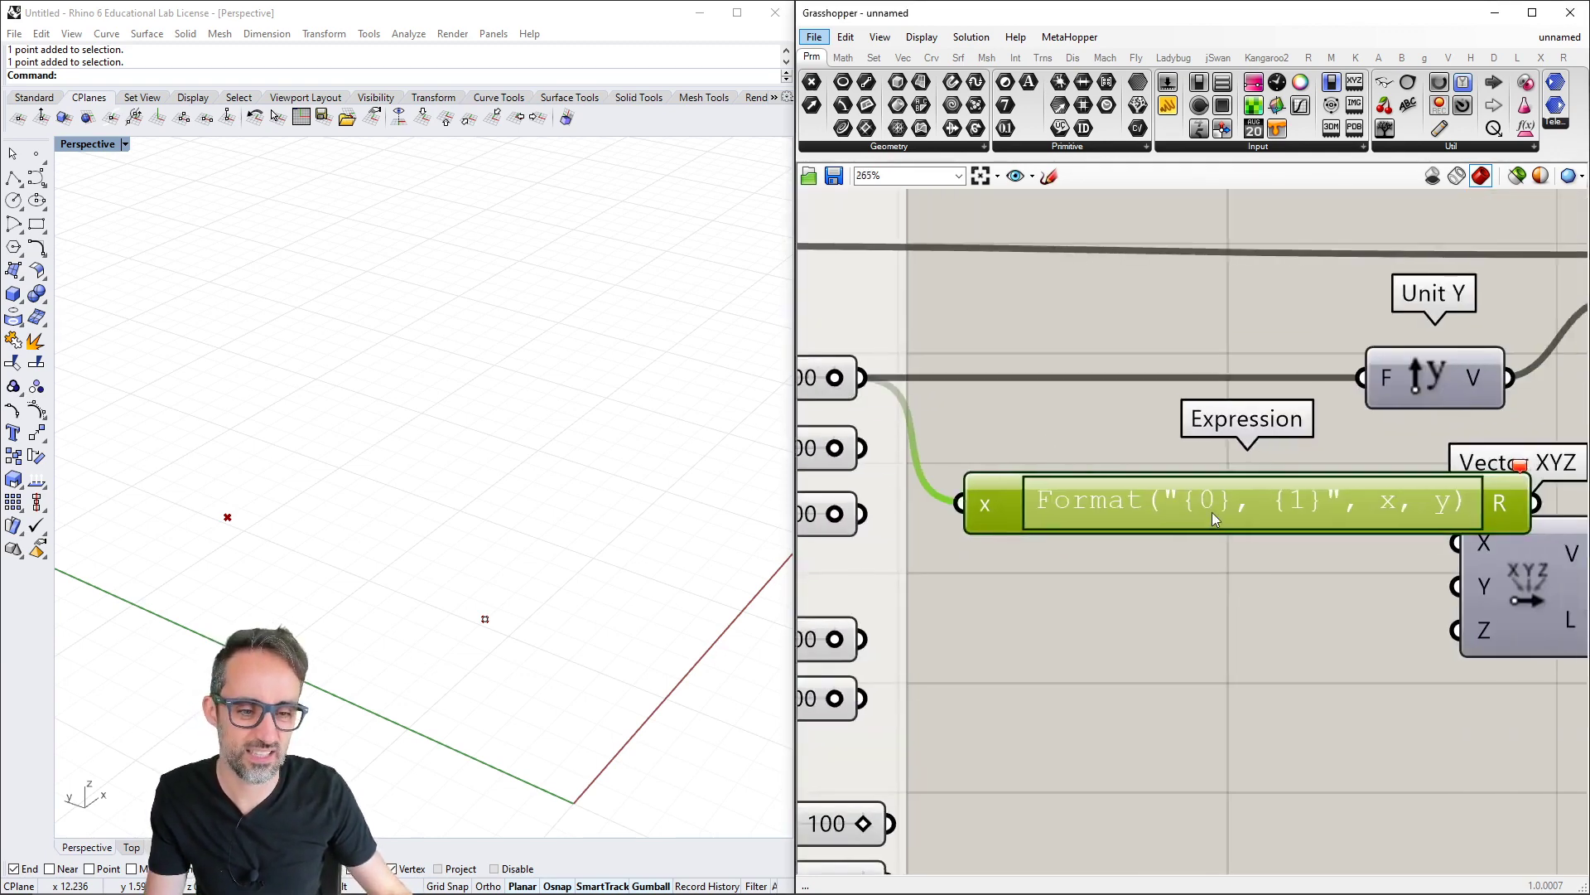
pyautogui.doubleClick(1220, 516)
pyautogui.hotkey('ctrl', 'a')
pyautogui.write('0')
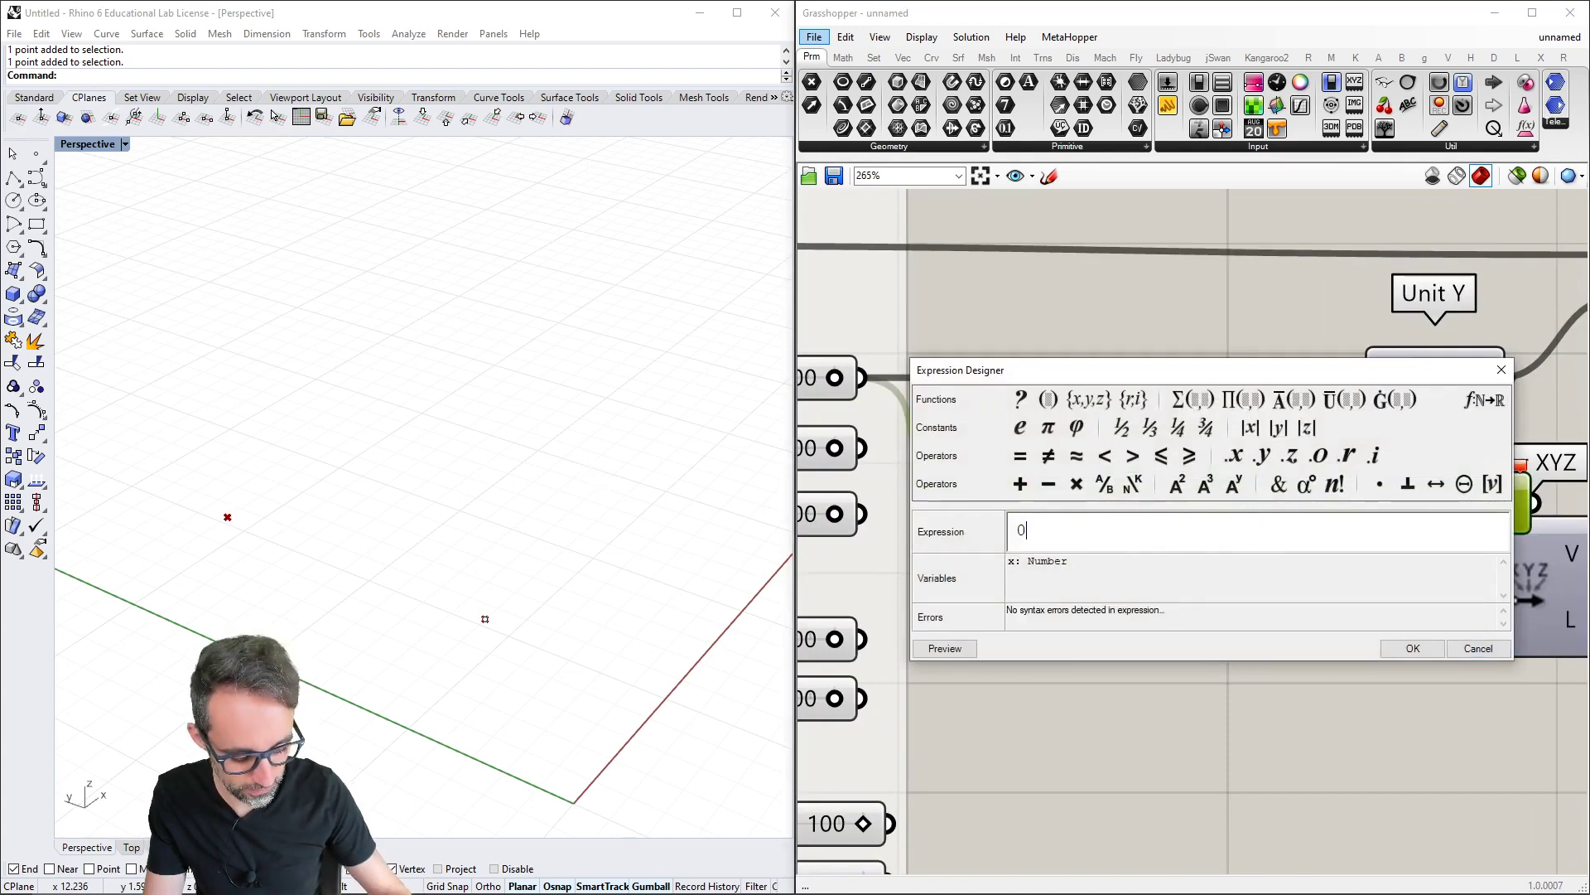
pyautogui.write('.5*')
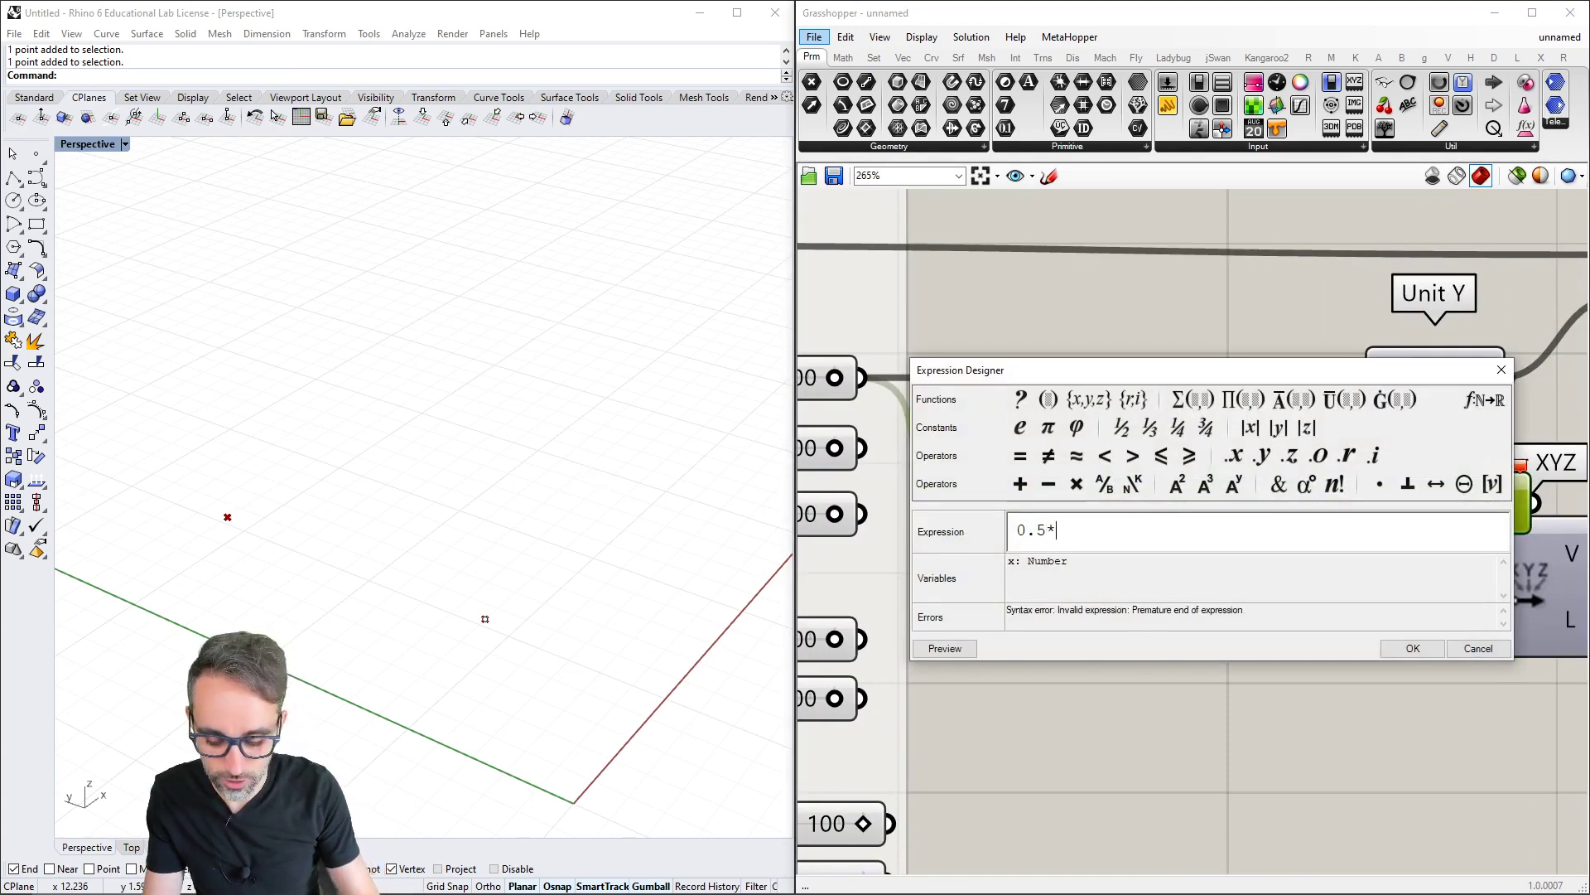
pyautogui.write('x')
pyautogui.click(1413, 648)
pyautogui.scroll(-3, 1131, 592)
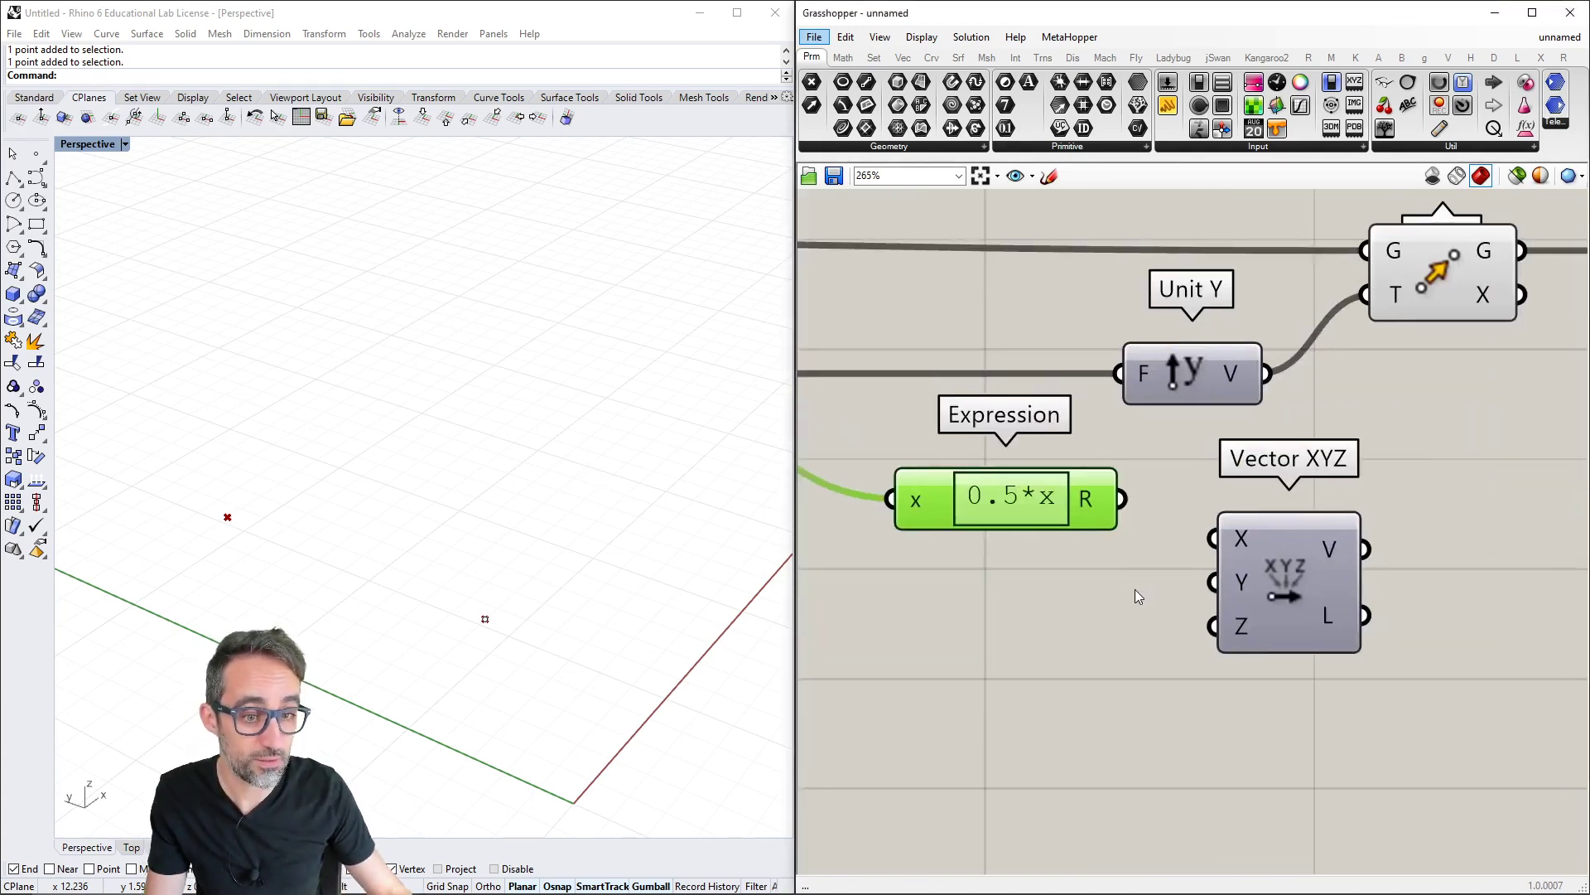
# Align the Expression with Vector XYZ, leaving space between them, and connect its result to the vector's Y input
pyautogui.click(1371, 573)
pyautogui.moveTo(1048, 532); pyautogui.dragTo(1173, 574)
pyautogui.scroll(-2, 1160, 580)
pyautogui.click(1175, 557)
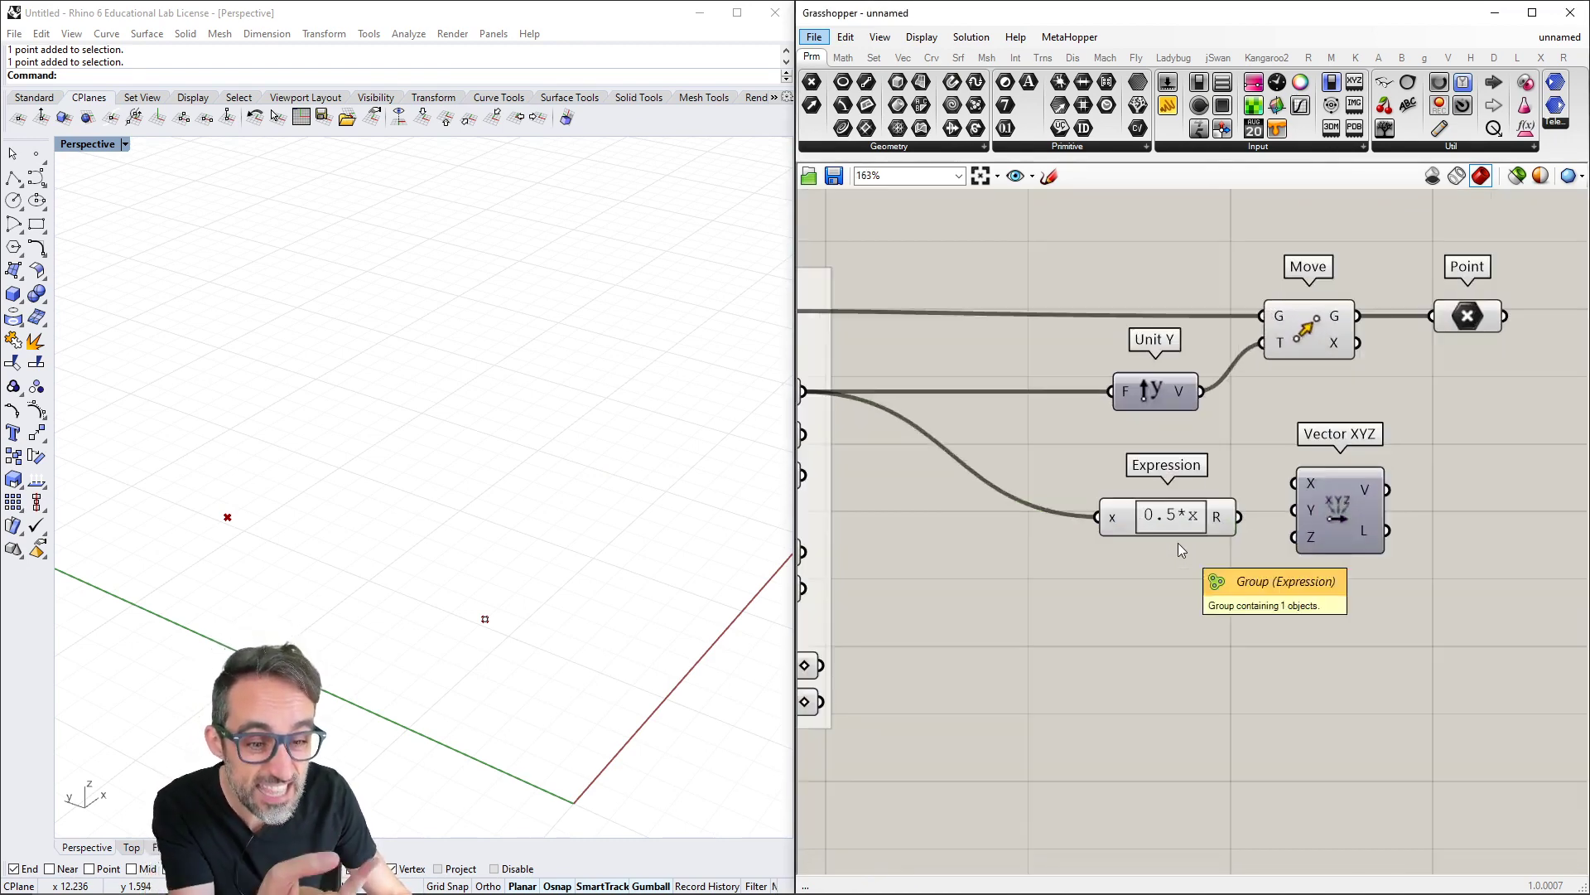
pyautogui.moveTo(1171, 527); pyautogui.dragTo(1251, 511, button='right')
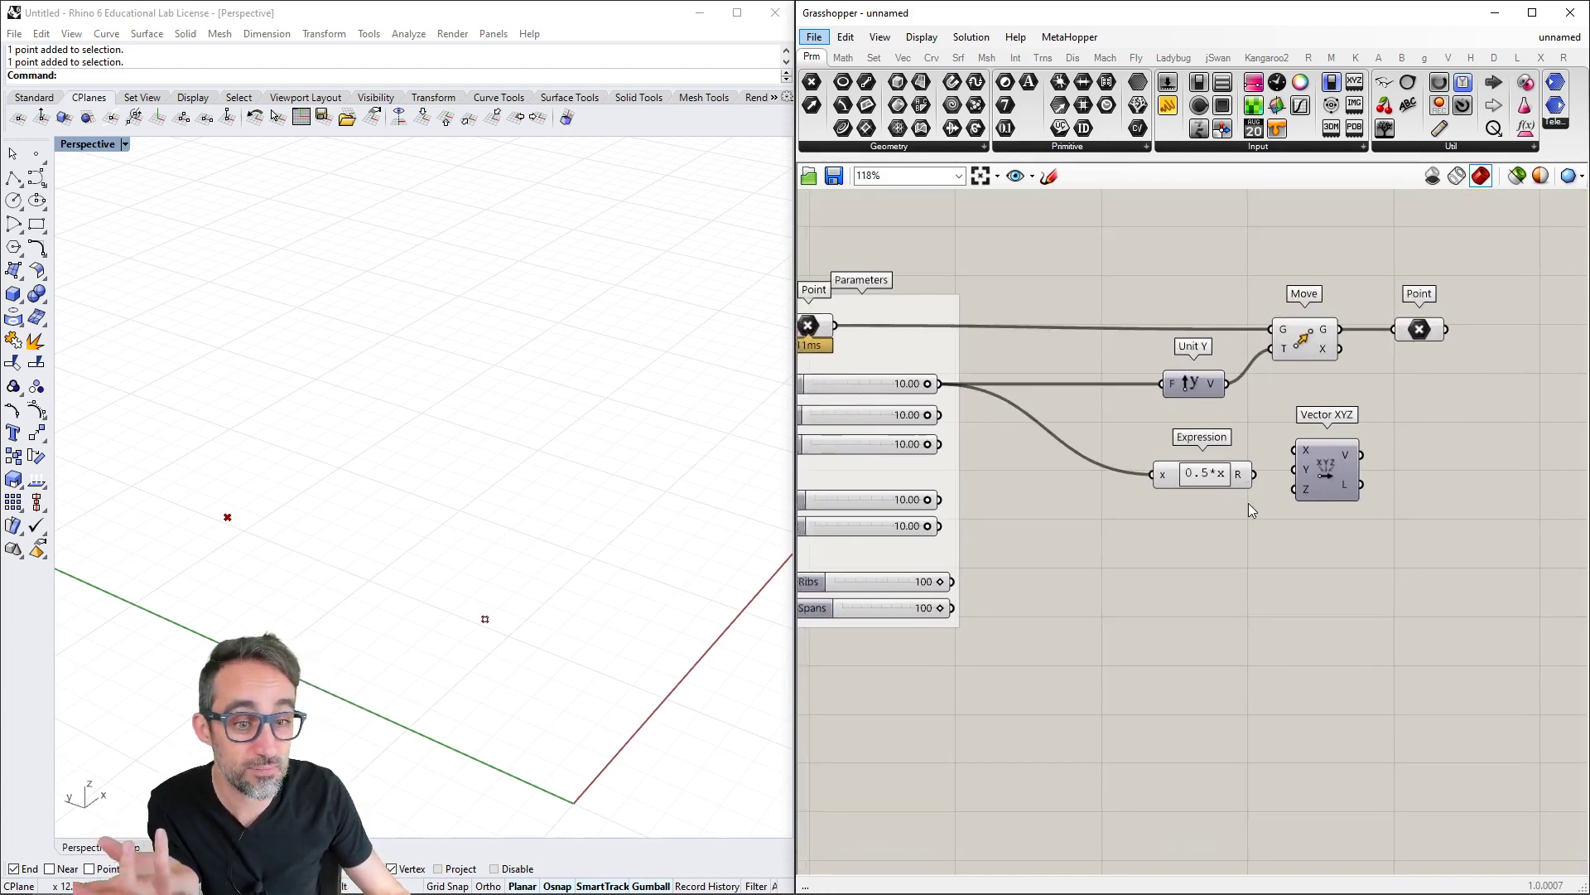
pyautogui.moveTo(1227, 480); pyautogui.dragTo(1238, 475)
pyautogui.moveTo(1339, 466); pyautogui.dragTo(1399, 489)
pyautogui.moveTo(1266, 469); pyautogui.dragTo(1356, 489)
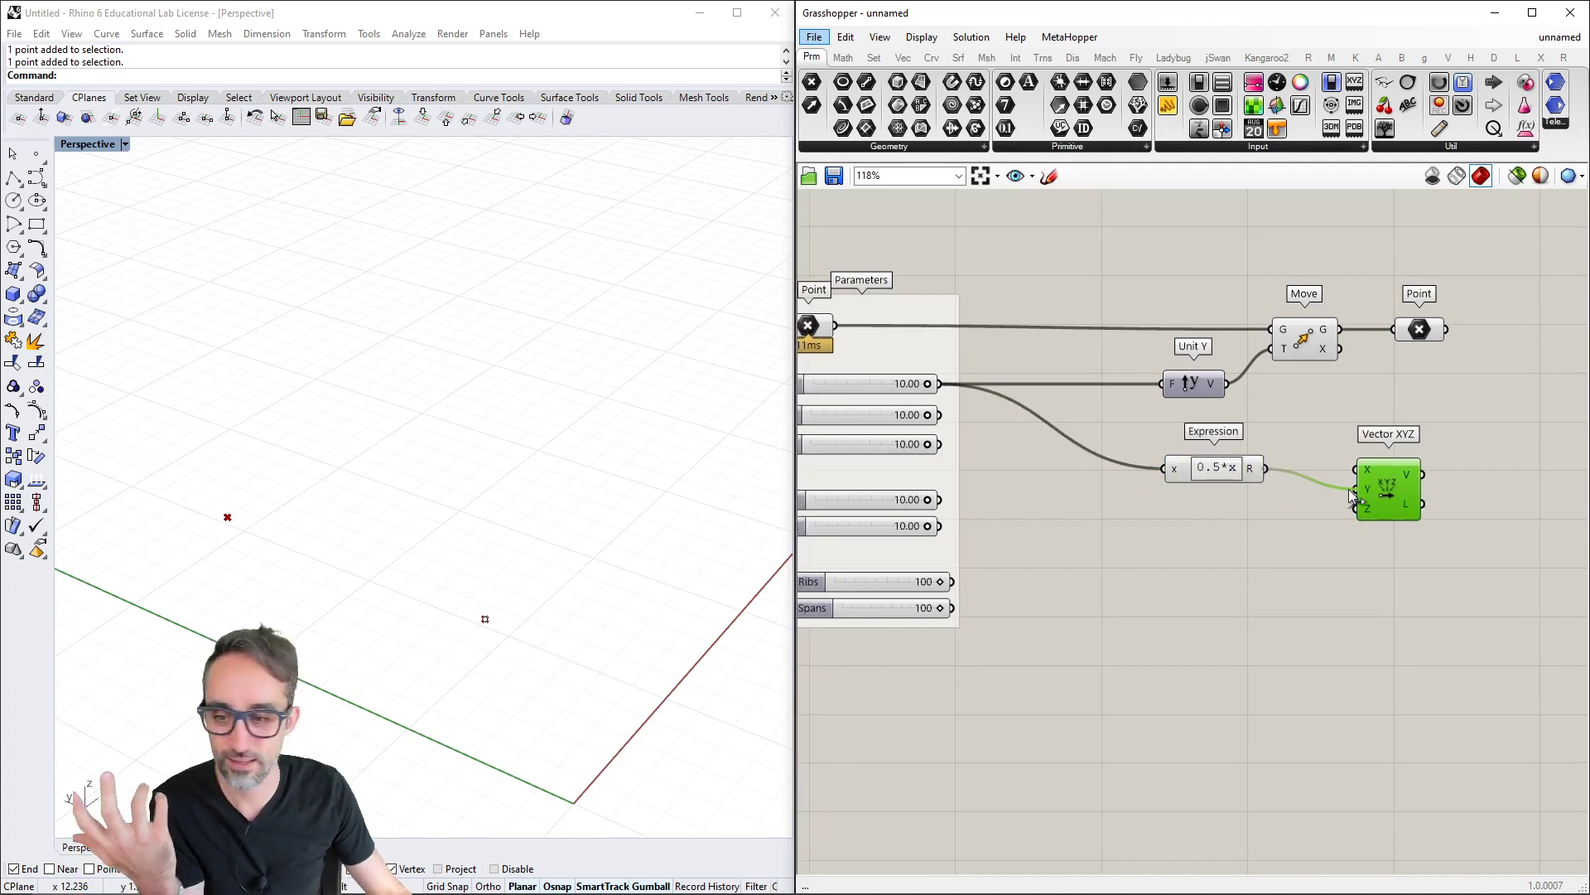
pyautogui.moveTo(1211, 469); pyautogui.dragTo(1219, 489)
# Feed the H slider into the Z input of Vector XYZ
pyautogui.moveTo(975, 428); pyautogui.dragTo(1076, 415, button='right')
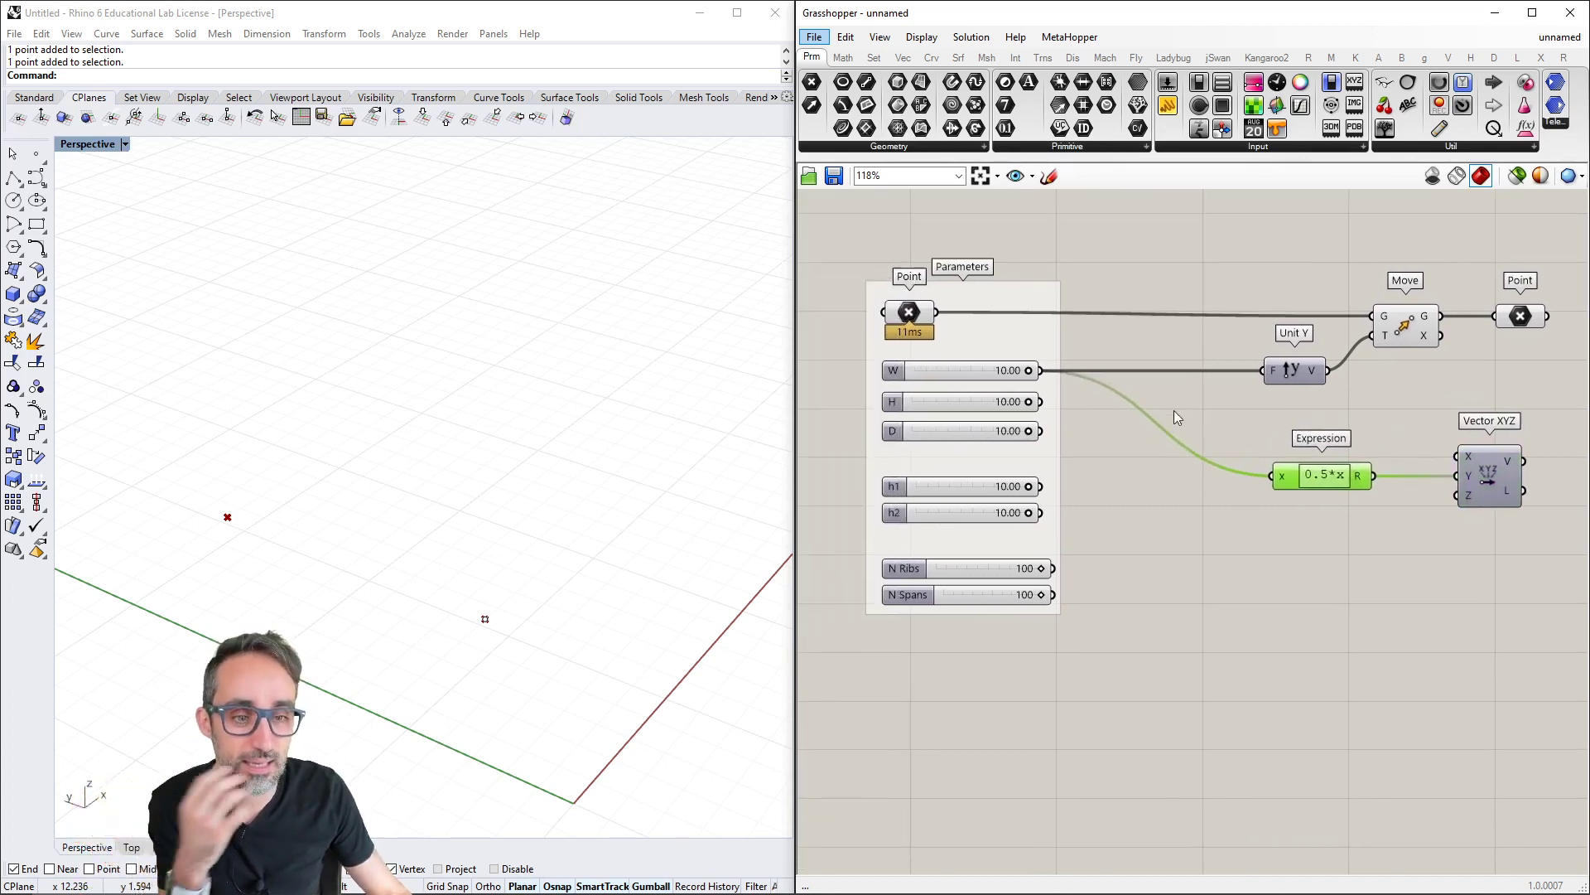
pyautogui.moveTo(1042, 402); pyautogui.dragTo(1459, 497)
pyautogui.moveTo(1463, 504); pyautogui.dragTo(1149, 469, button='right')
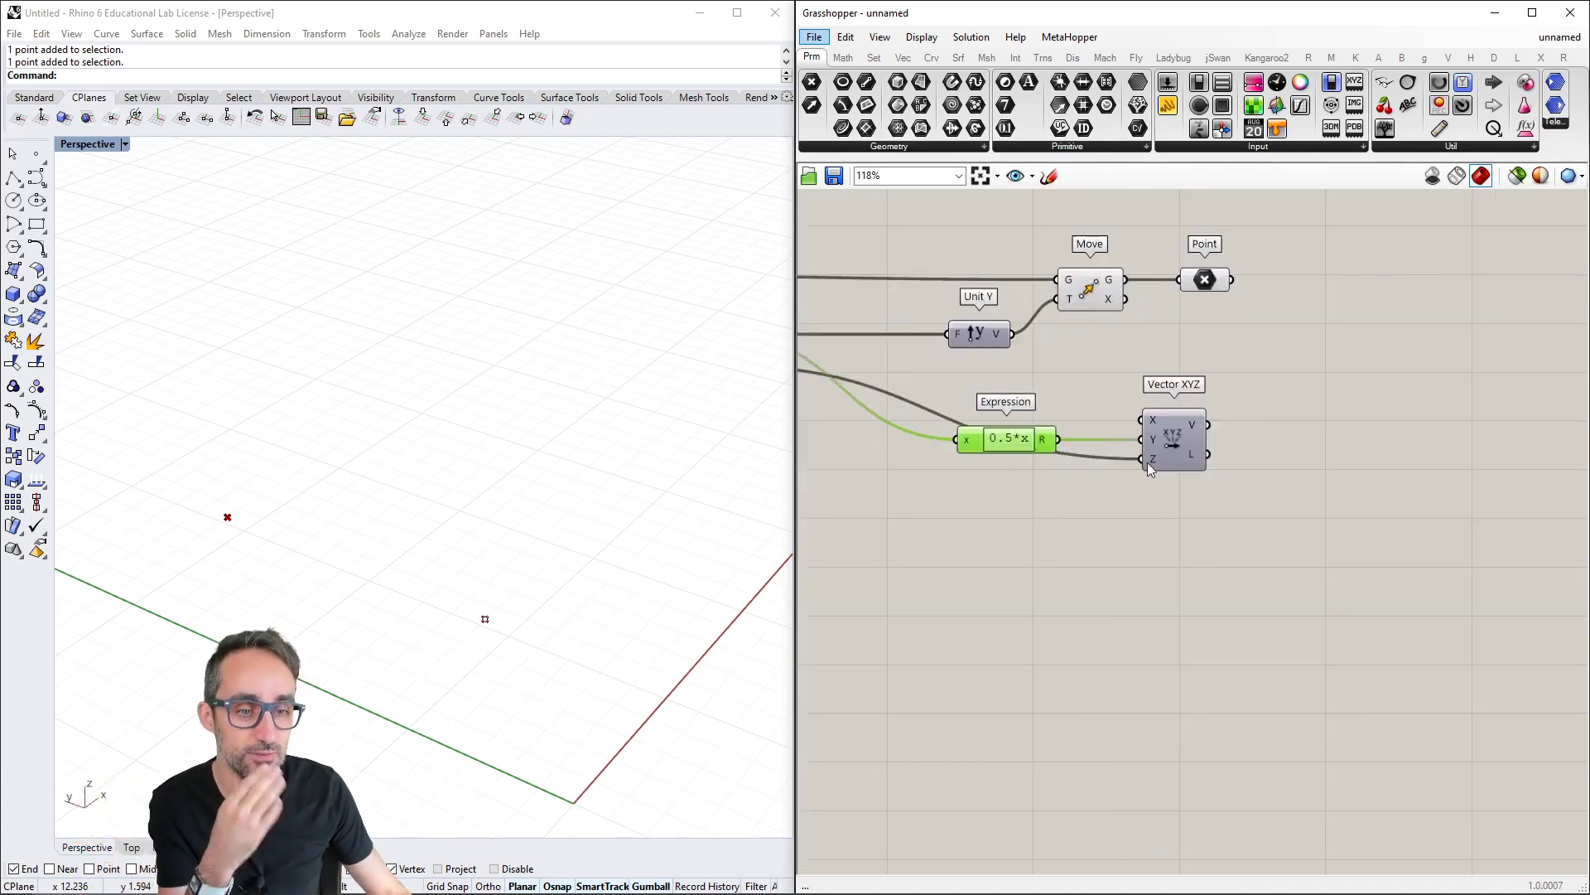
# Shift the Unit Y, Move and output Point components so they line up above Vector XYZ
pyautogui.click(1128, 335)
pyautogui.moveTo(1111, 313); pyautogui.dragTo(1159, 358)
pyautogui.moveTo(1260, 266); pyautogui.dragTo(1170, 319)
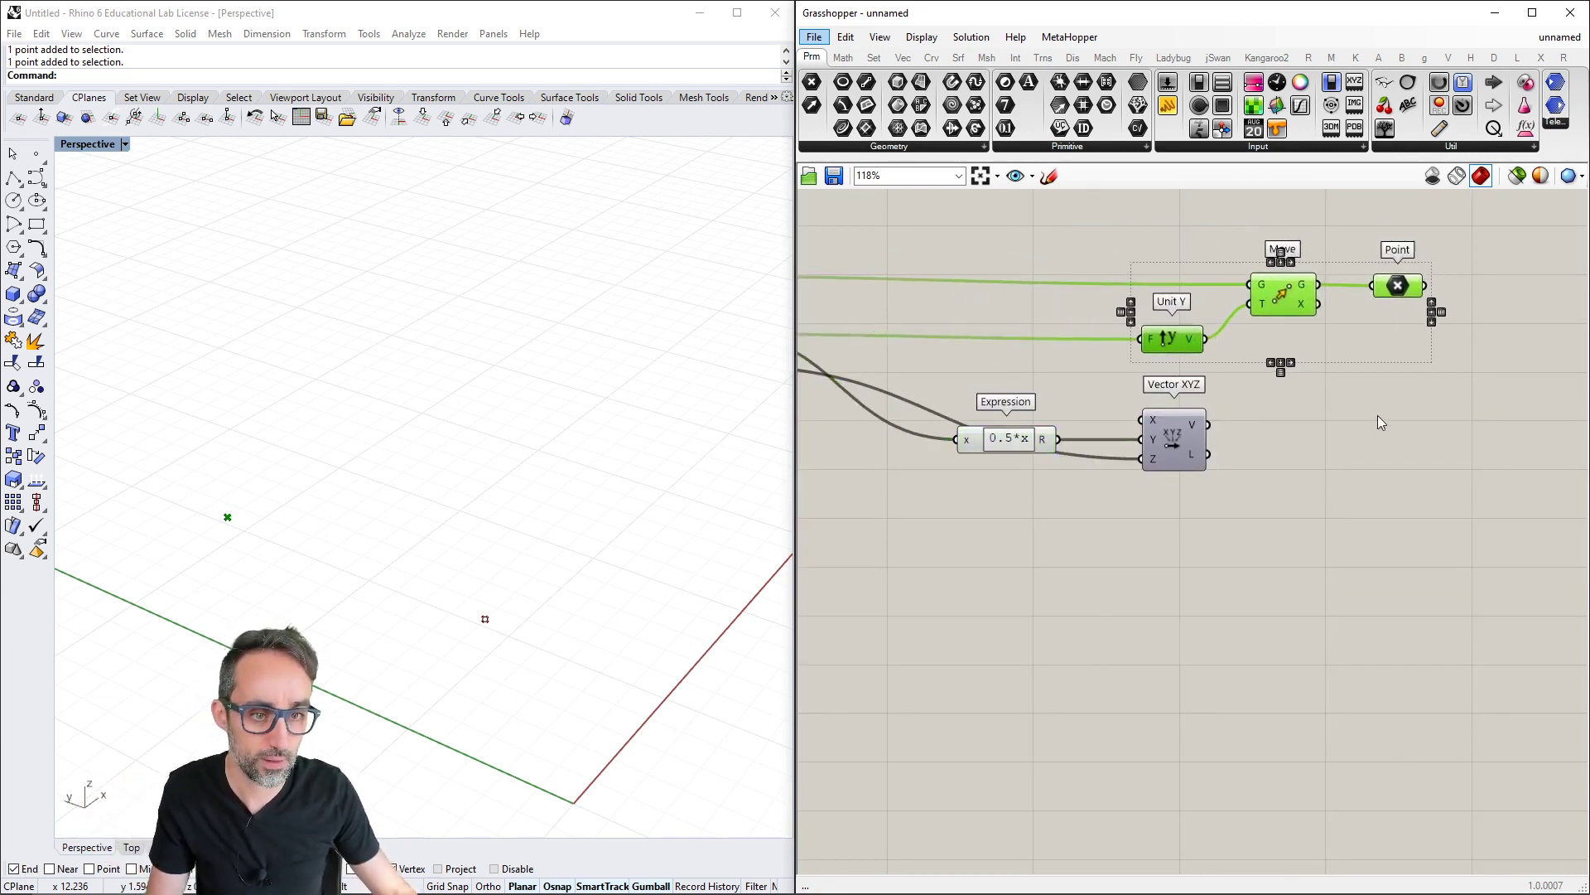
pyautogui.click(1349, 390)
pyautogui.hotkey('ctrl', 'z')
# Duplicate the Move and its output Point below the originals and use the Vector XYZ output as the copy's translation
pyautogui.moveTo(1358, 248); pyautogui.dragTo(1178, 336)
pyautogui.moveTo(1306, 464); pyautogui.dragTo(1146, 433, button='right')
pyautogui.moveTo(1294, 353); pyautogui.dragTo(1150, 401)
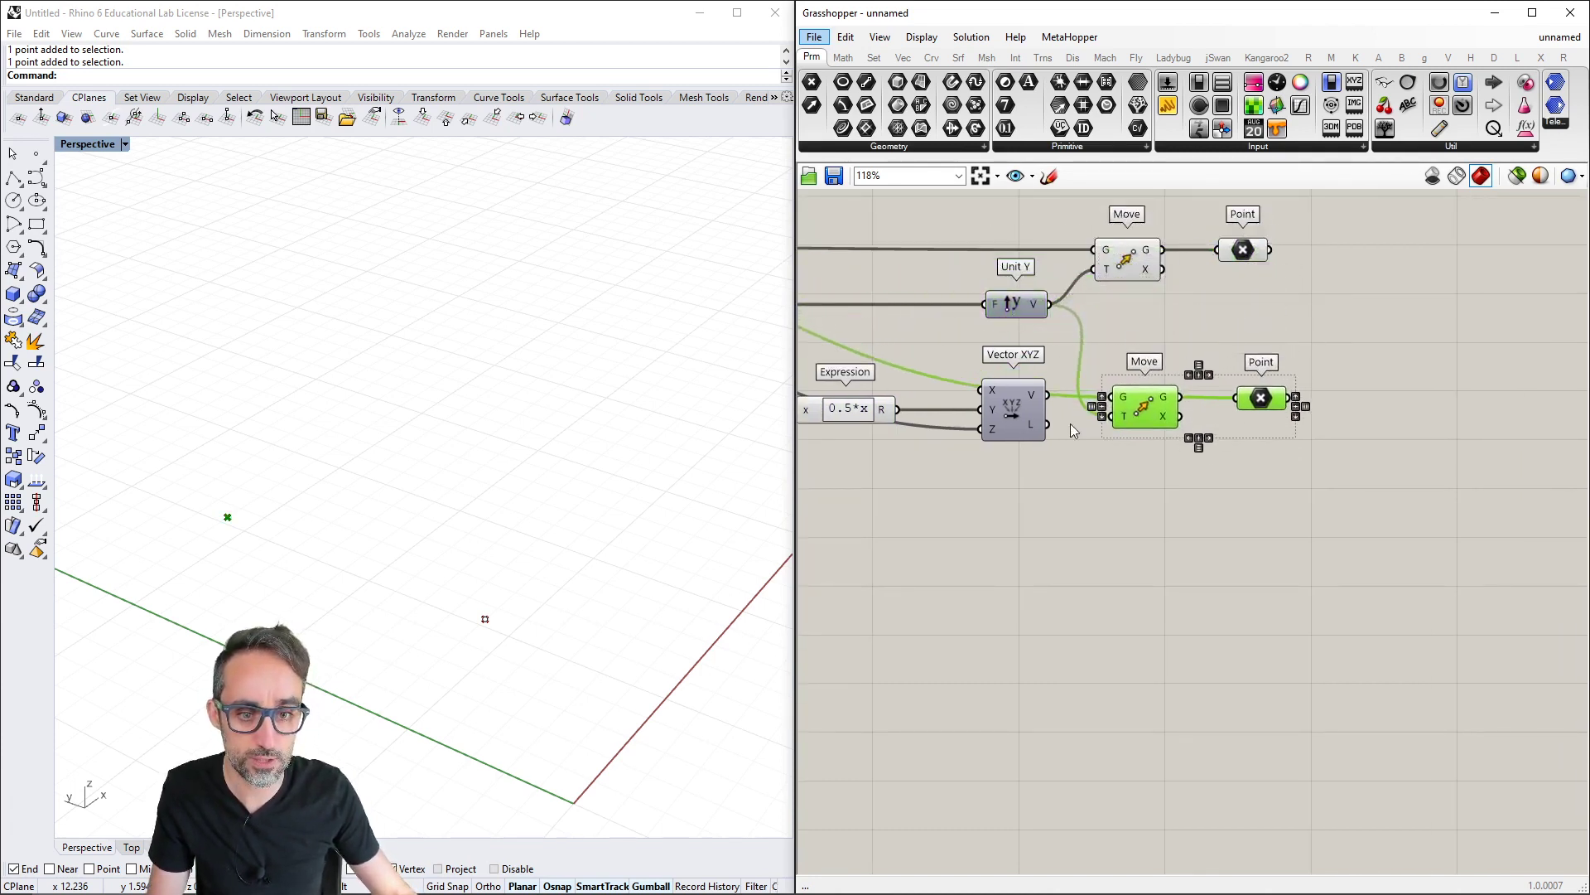
pyautogui.moveTo(1053, 393); pyautogui.dragTo(1154, 381)
pyautogui.click(1199, 478)
pyautogui.keyDown('shift'); pyautogui.click(1243, 402); pyautogui.keyUp('shift')
pyautogui.keyDown('shift'); pyautogui.click(1156, 410); pyautogui.keyUp('shift')
pyautogui.scroll(-4, 1181, 510)
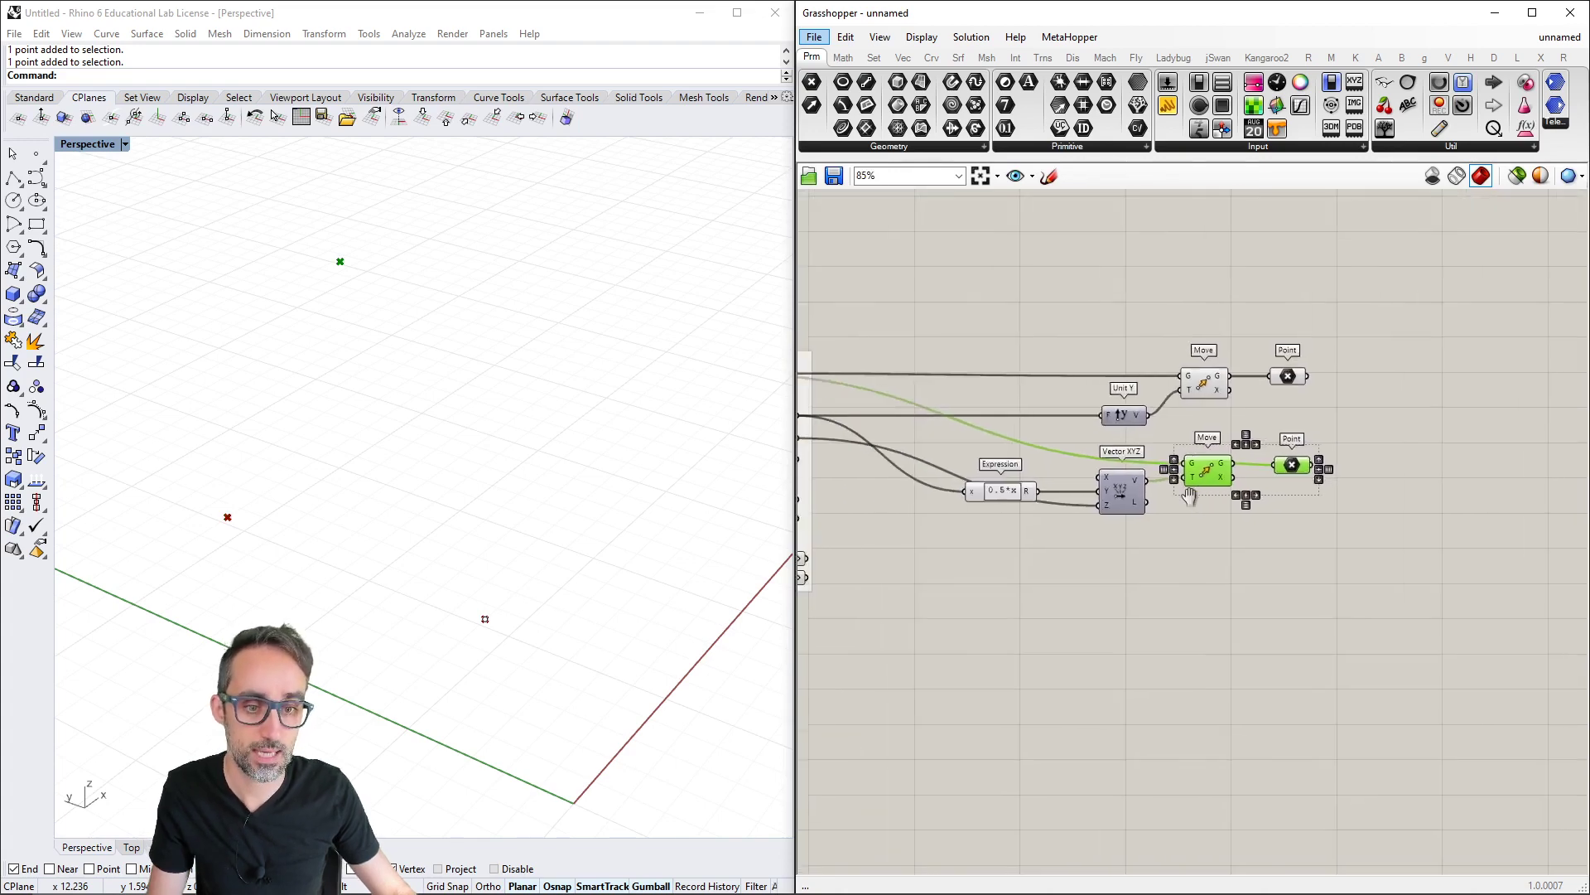
# Add a Point parameter above the other two output points and feed it from the base point
pyautogui.doubleClick(1261, 386)
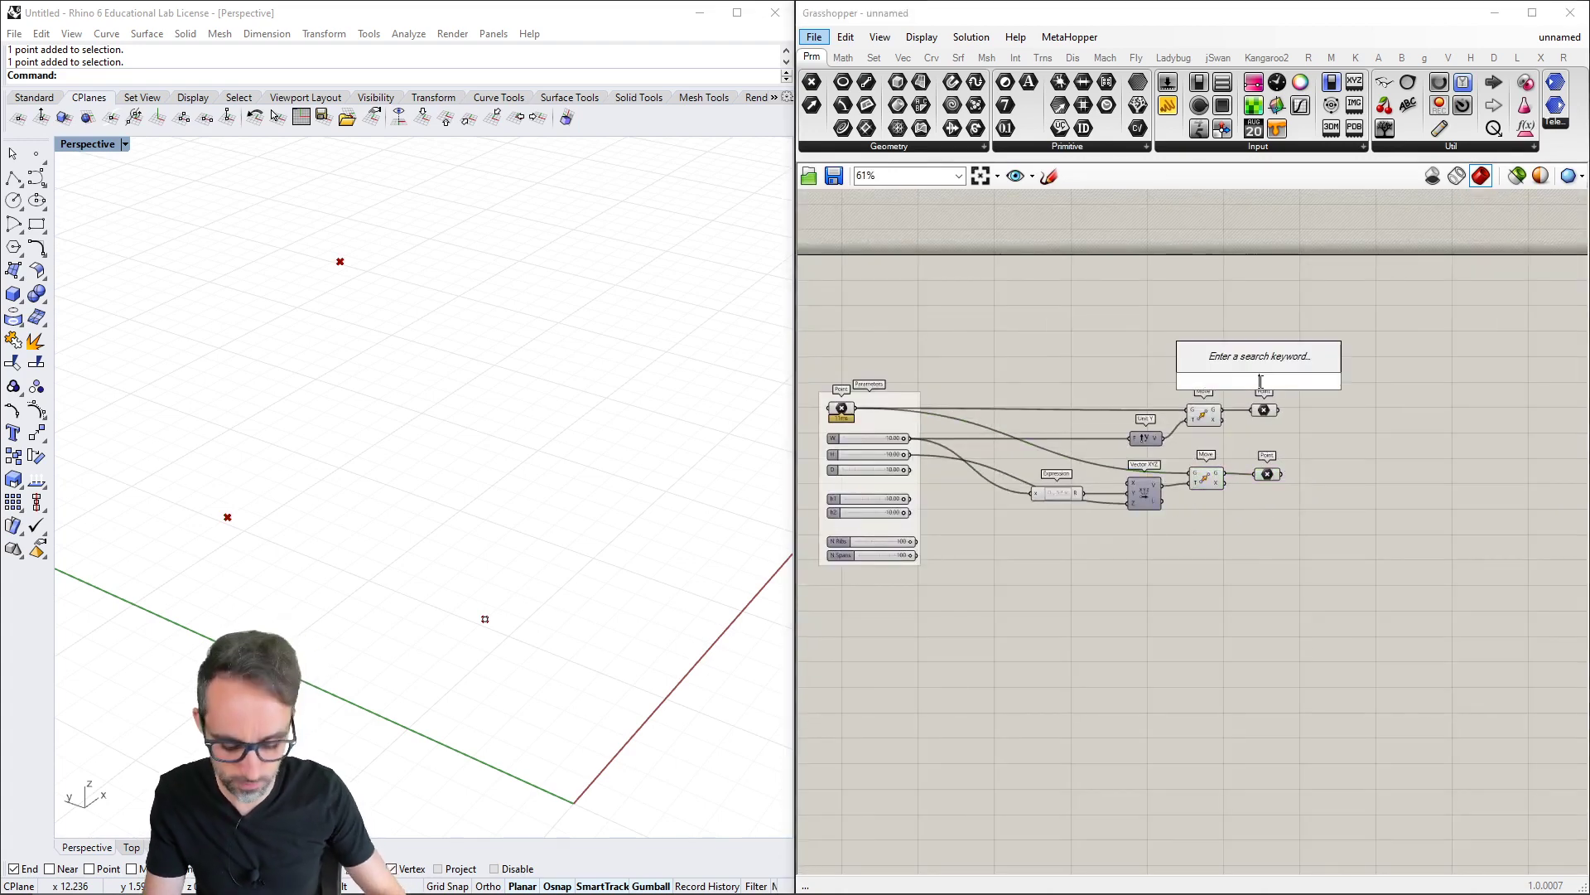
pyautogui.write('point')
pyautogui.press('Return')
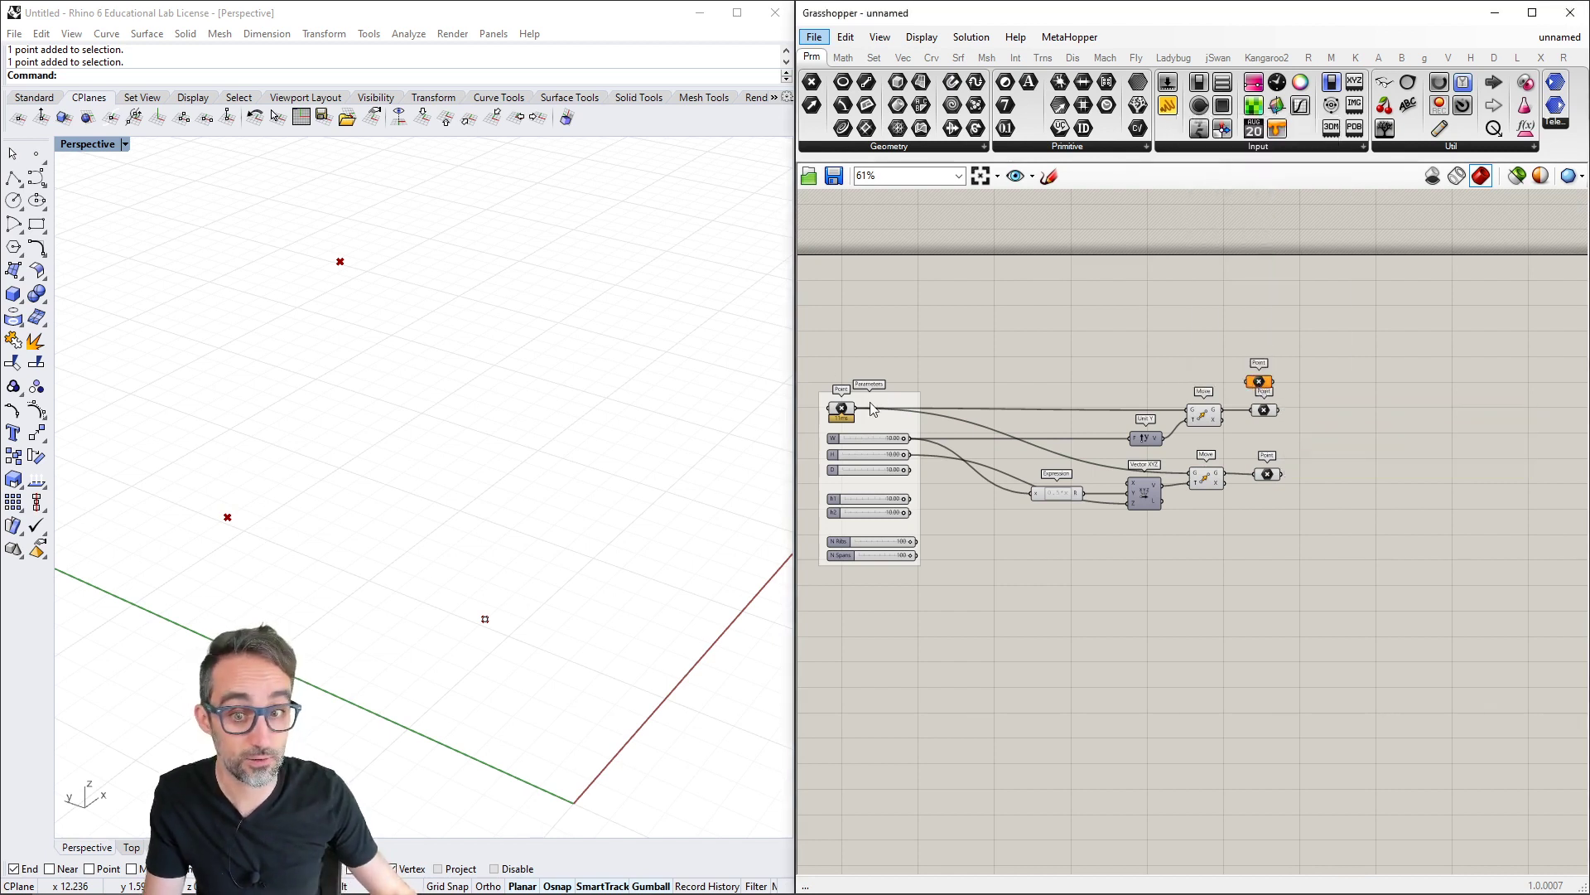
pyautogui.moveTo(855, 407); pyautogui.dragTo(1265, 378)
pyautogui.moveTo(1279, 421)
pyautogui.mouseDown(button='right')
pyautogui.moveTo(1210, 440)
pyautogui.moveTo(1280, 430)
pyautogui.mouseUp(button='right')
pyautogui.scroll(2, 1226, 430)
pyautogui.scroll(-2, 1280, 430)
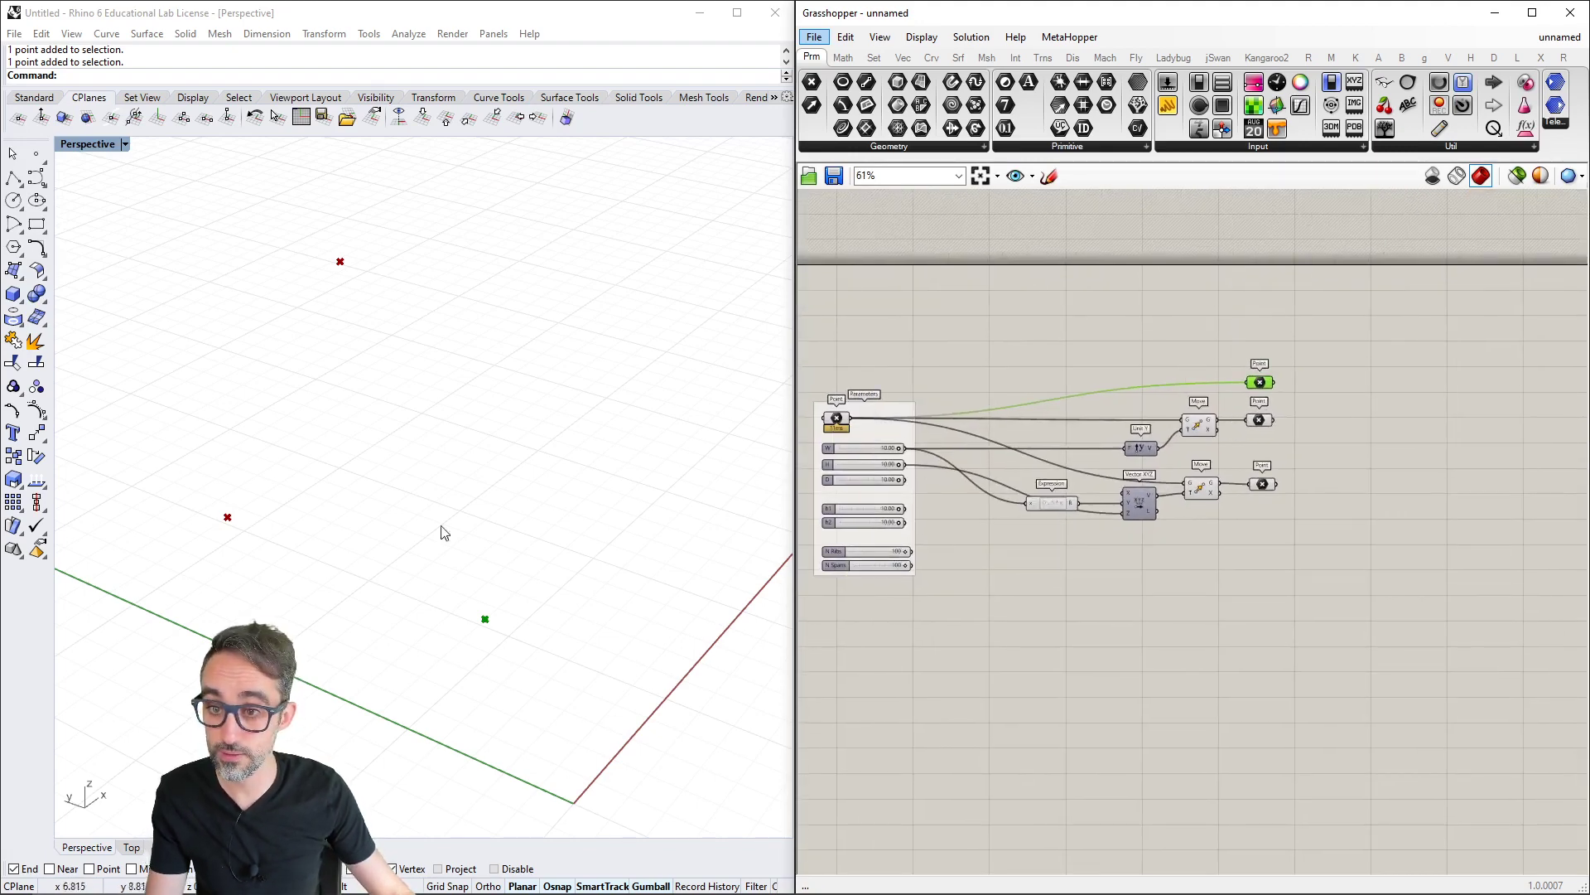
pyautogui.click(1272, 515)
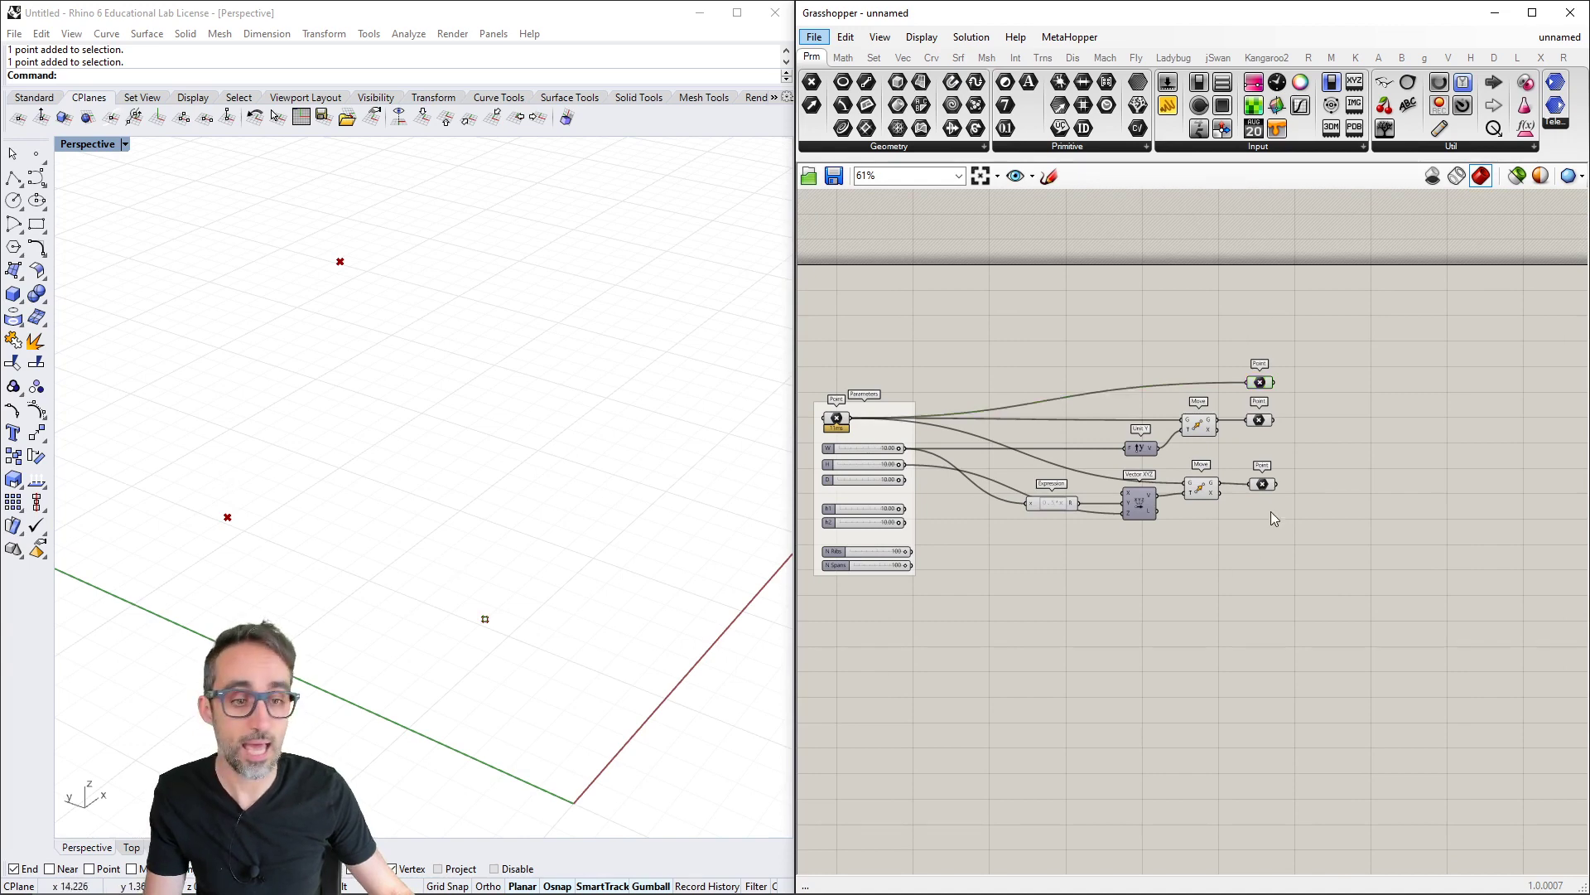
# Add an Interpolate curve component beyond the three output Point parameters
pyautogui.click(931, 58)
pyautogui.click(1343, 149)
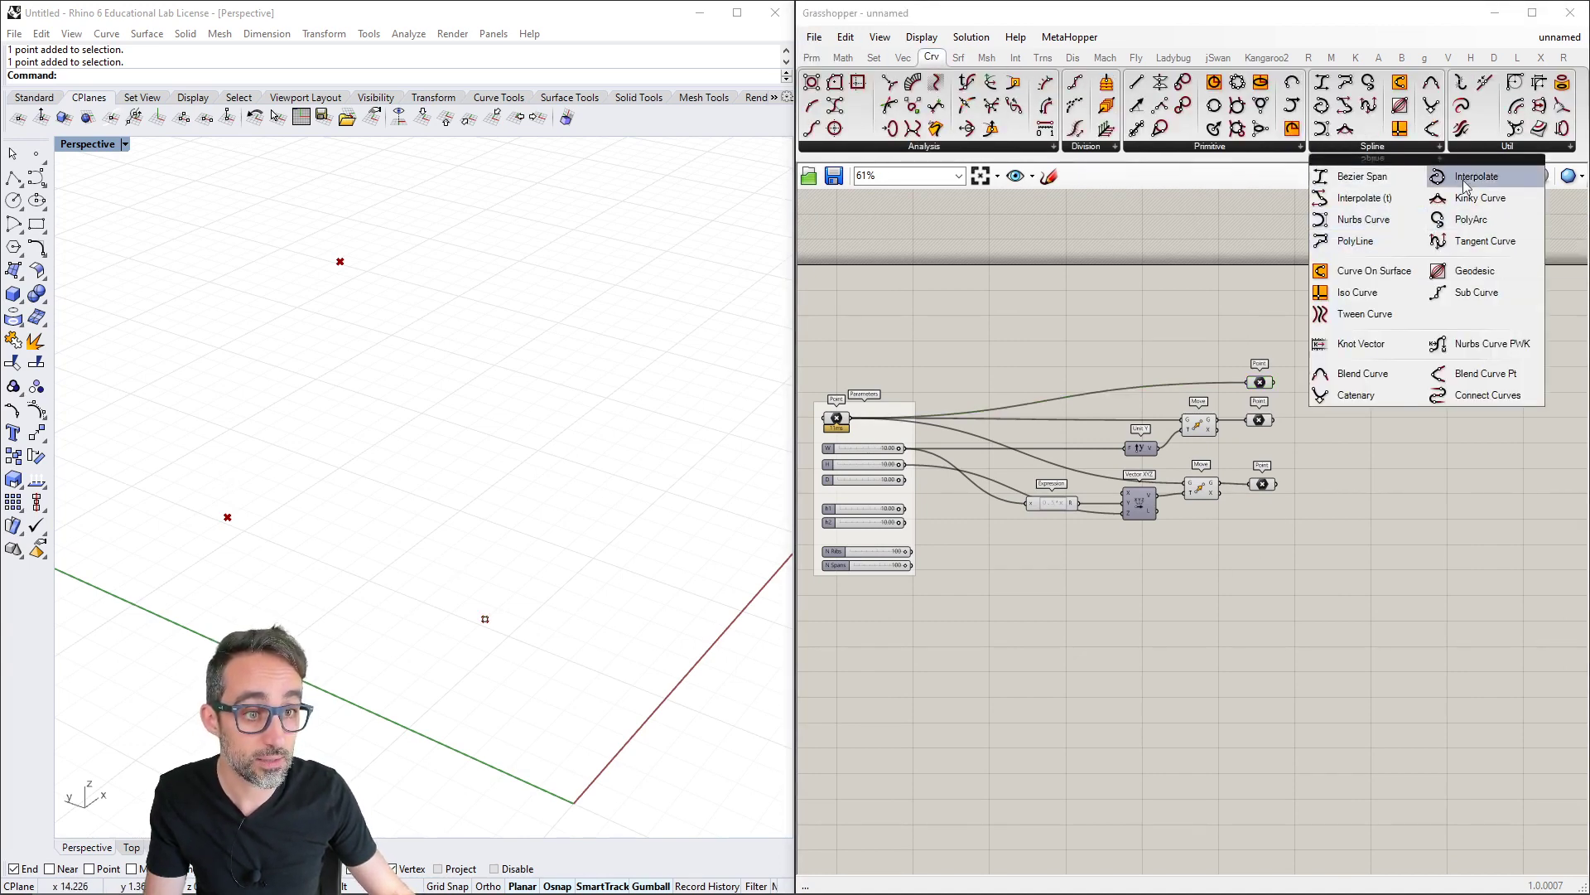
pyautogui.moveTo(1466, 176); pyautogui.dragTo(1346, 405)
pyautogui.scroll(3, 1342, 410)
# Connect the base point, the raised midpoint and the far point, in that order, to the Interpolate component's vertices input
pyautogui.moveTo(1233, 358); pyautogui.dragTo(1321, 358)
pyautogui.click(1206, 362)
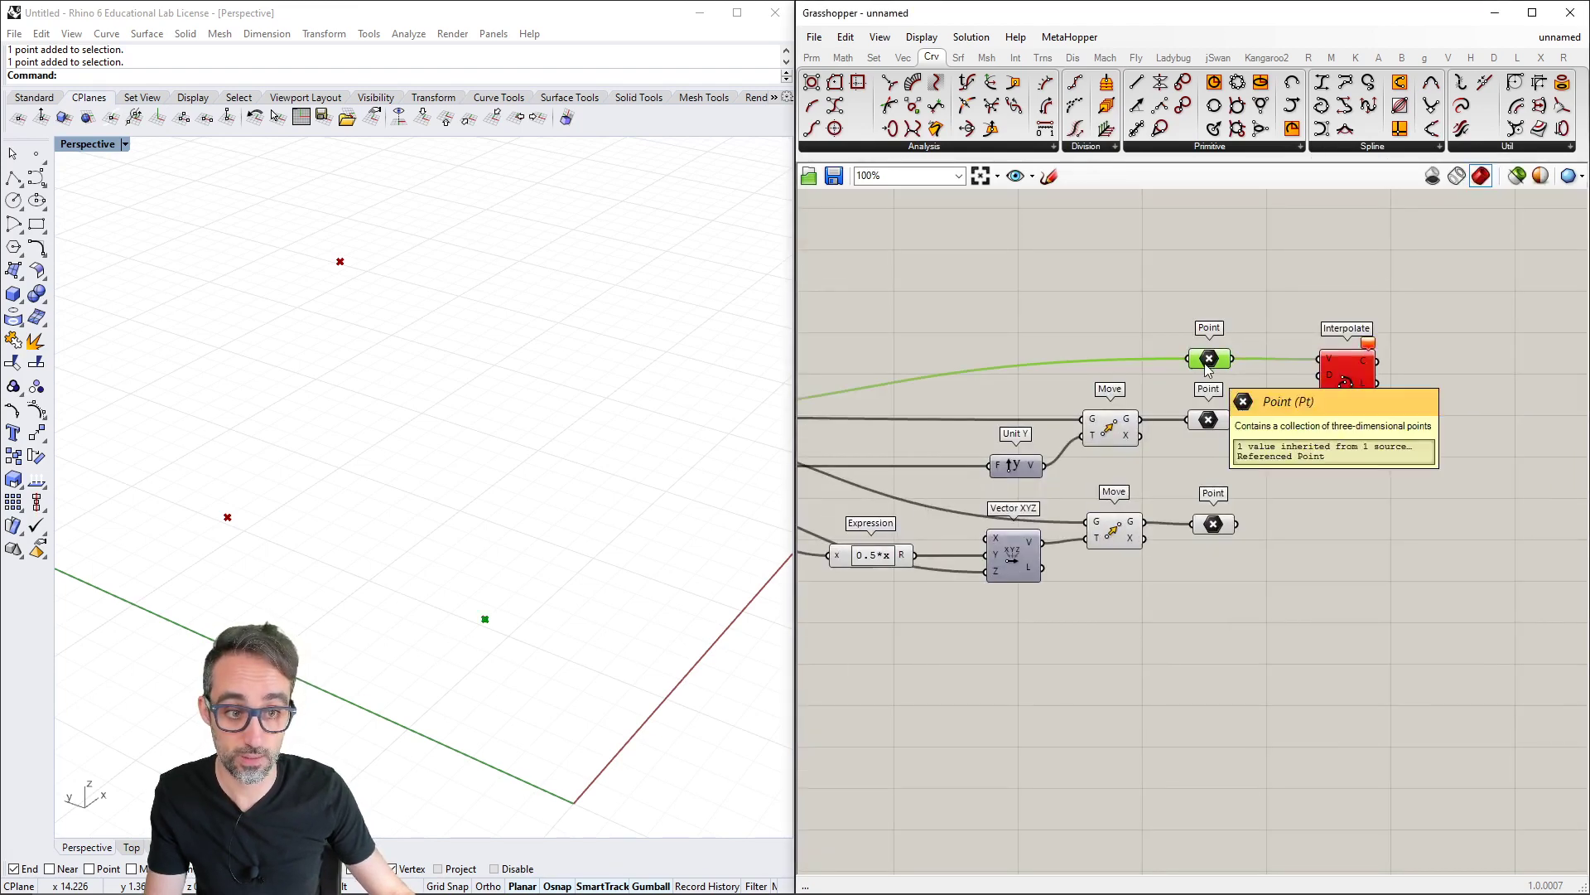
pyautogui.click(1208, 421)
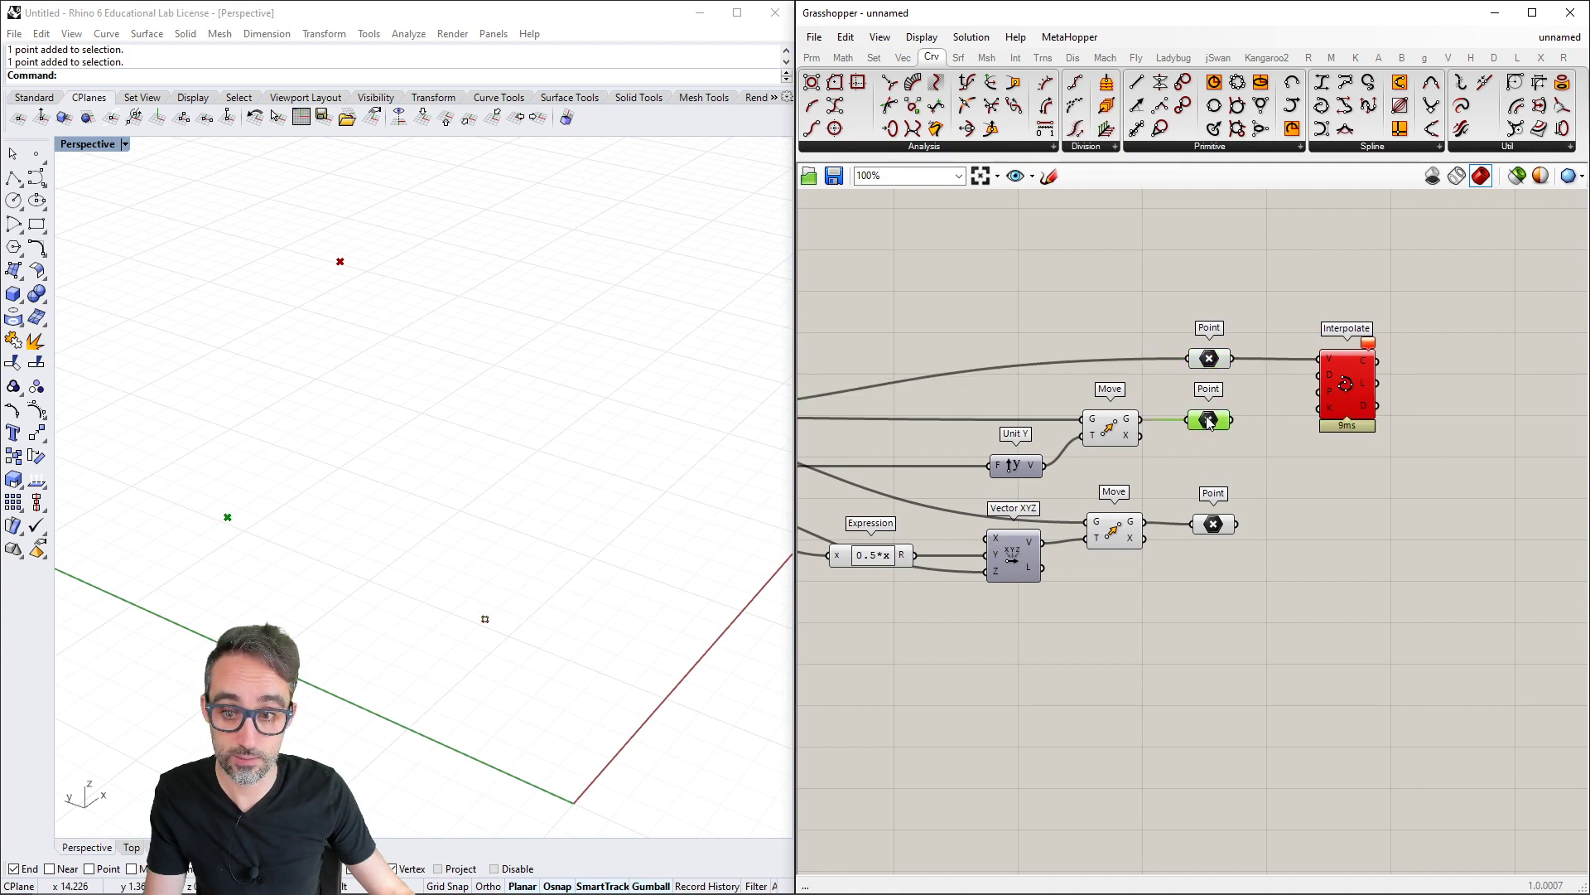
pyautogui.click(1231, 527)
pyautogui.keyDown('shift'); pyautogui.moveTo(1237, 525); pyautogui.dragTo(1320, 358); pyautogui.keyUp('shift')
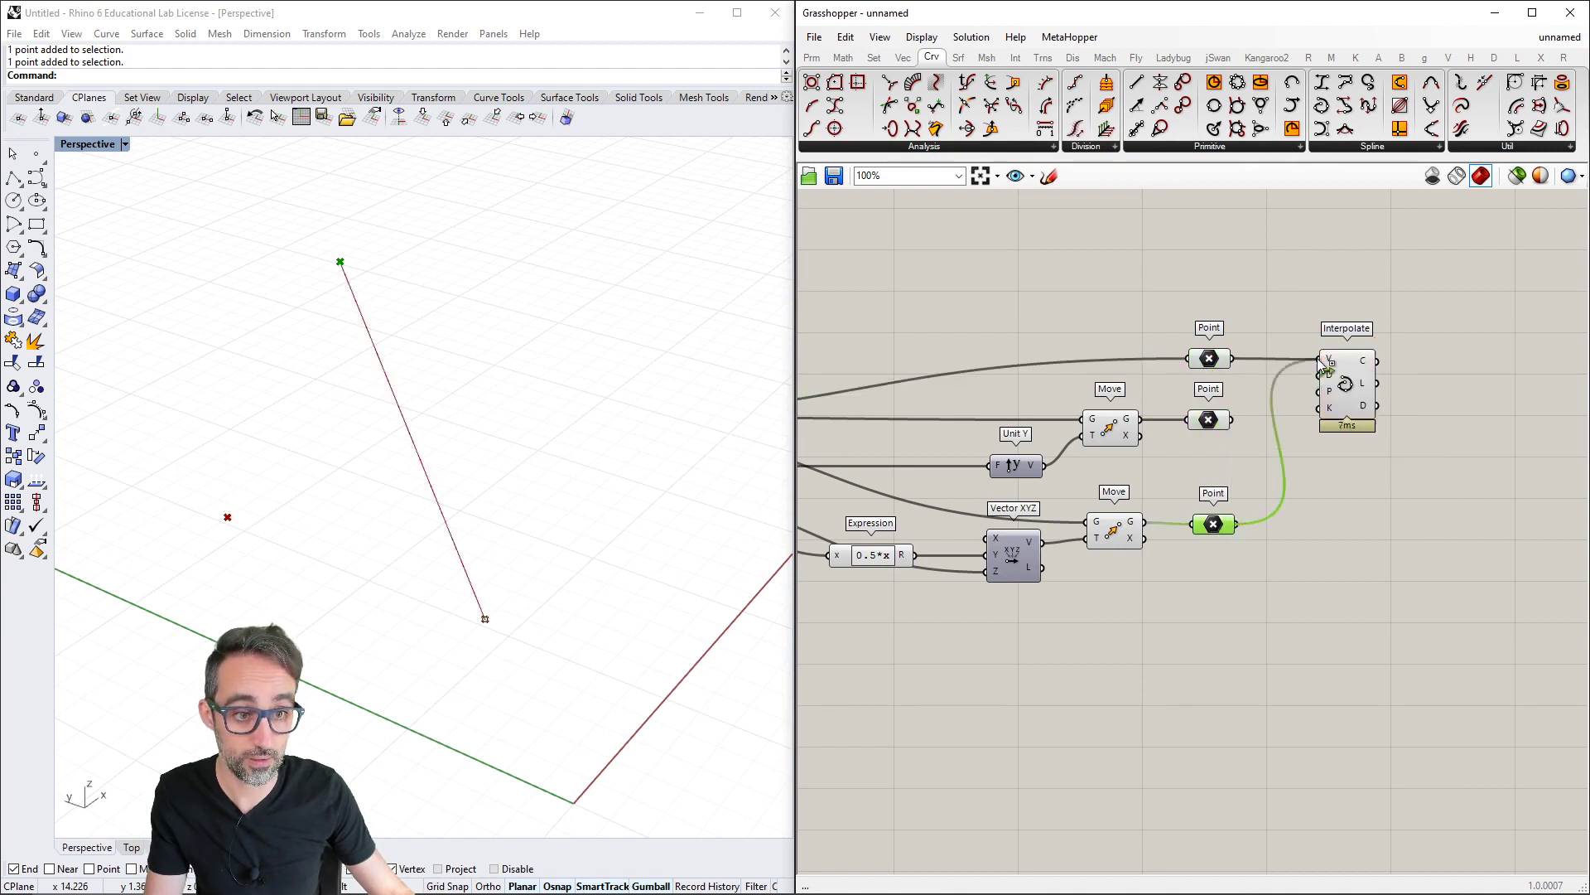
pyautogui.keyDown('shift'); pyautogui.moveTo(1235, 420); pyautogui.dragTo(1377, 447); pyautogui.keyUp('shift')
# Compare the interpolated arch in the perspective view with the L'Umbracle reference photo in the browser
pyautogui.moveTo(369, 490); pyautogui.dragTo(486, 469, button='right')
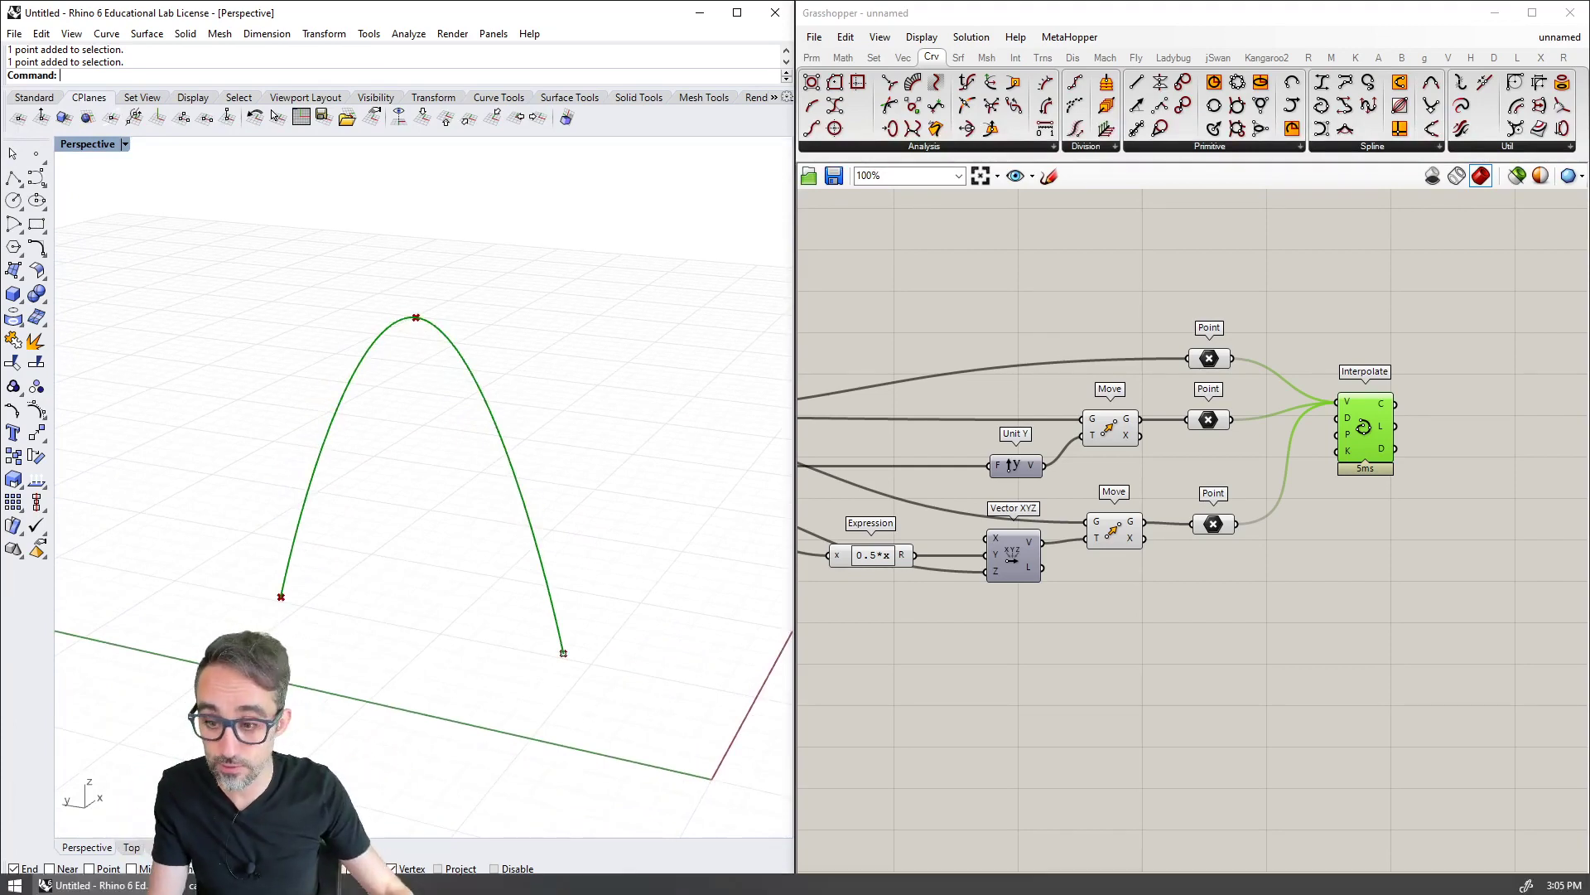
pyautogui.click(234, 883)
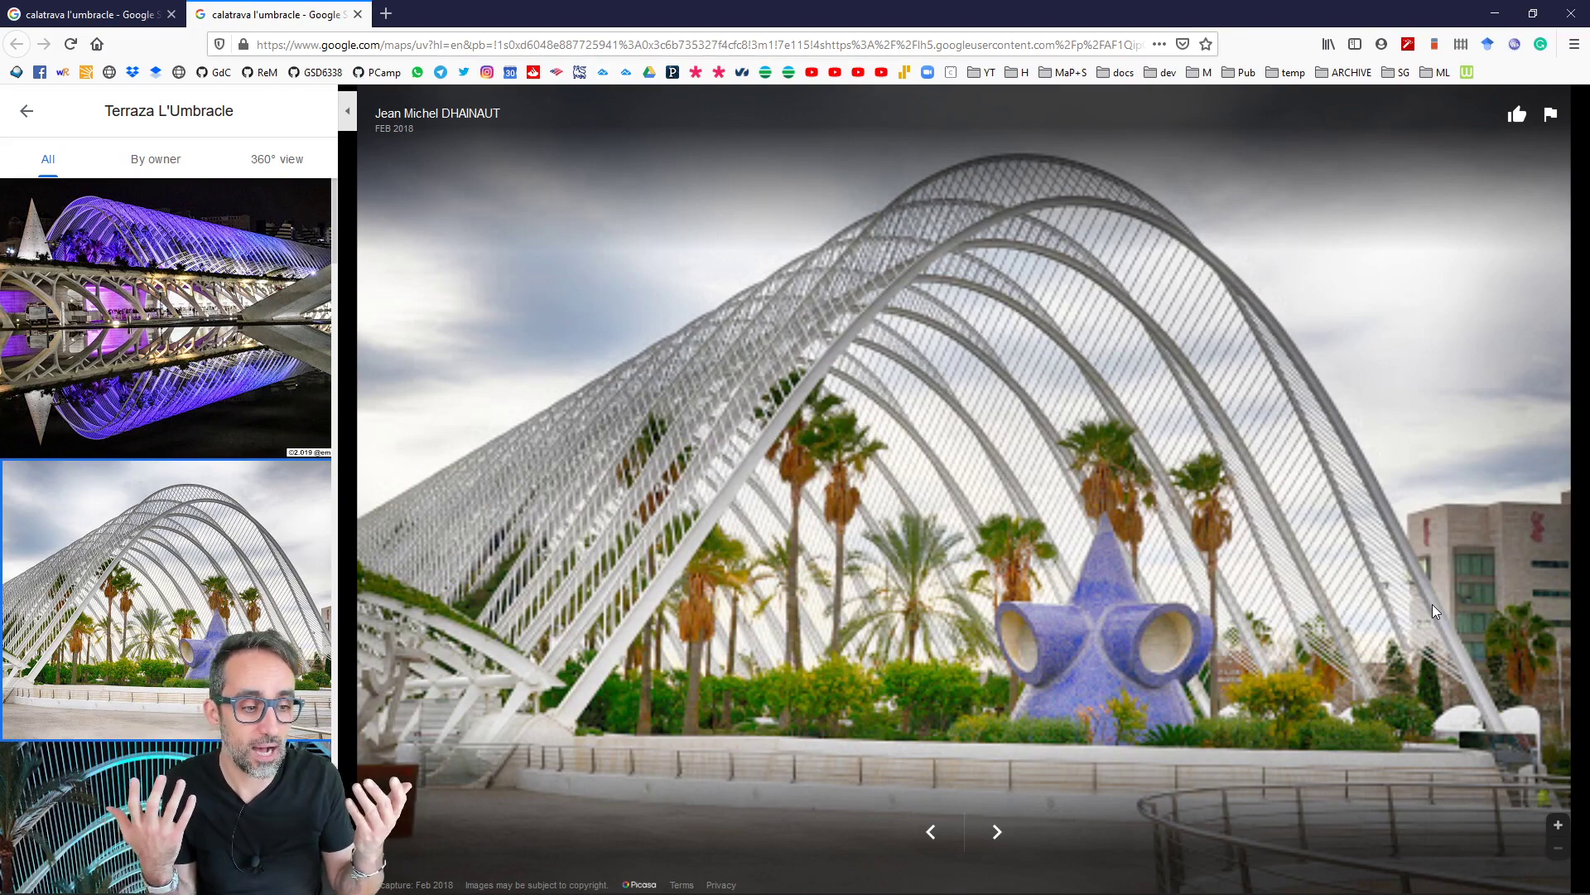
pyautogui.click(1495, 14)
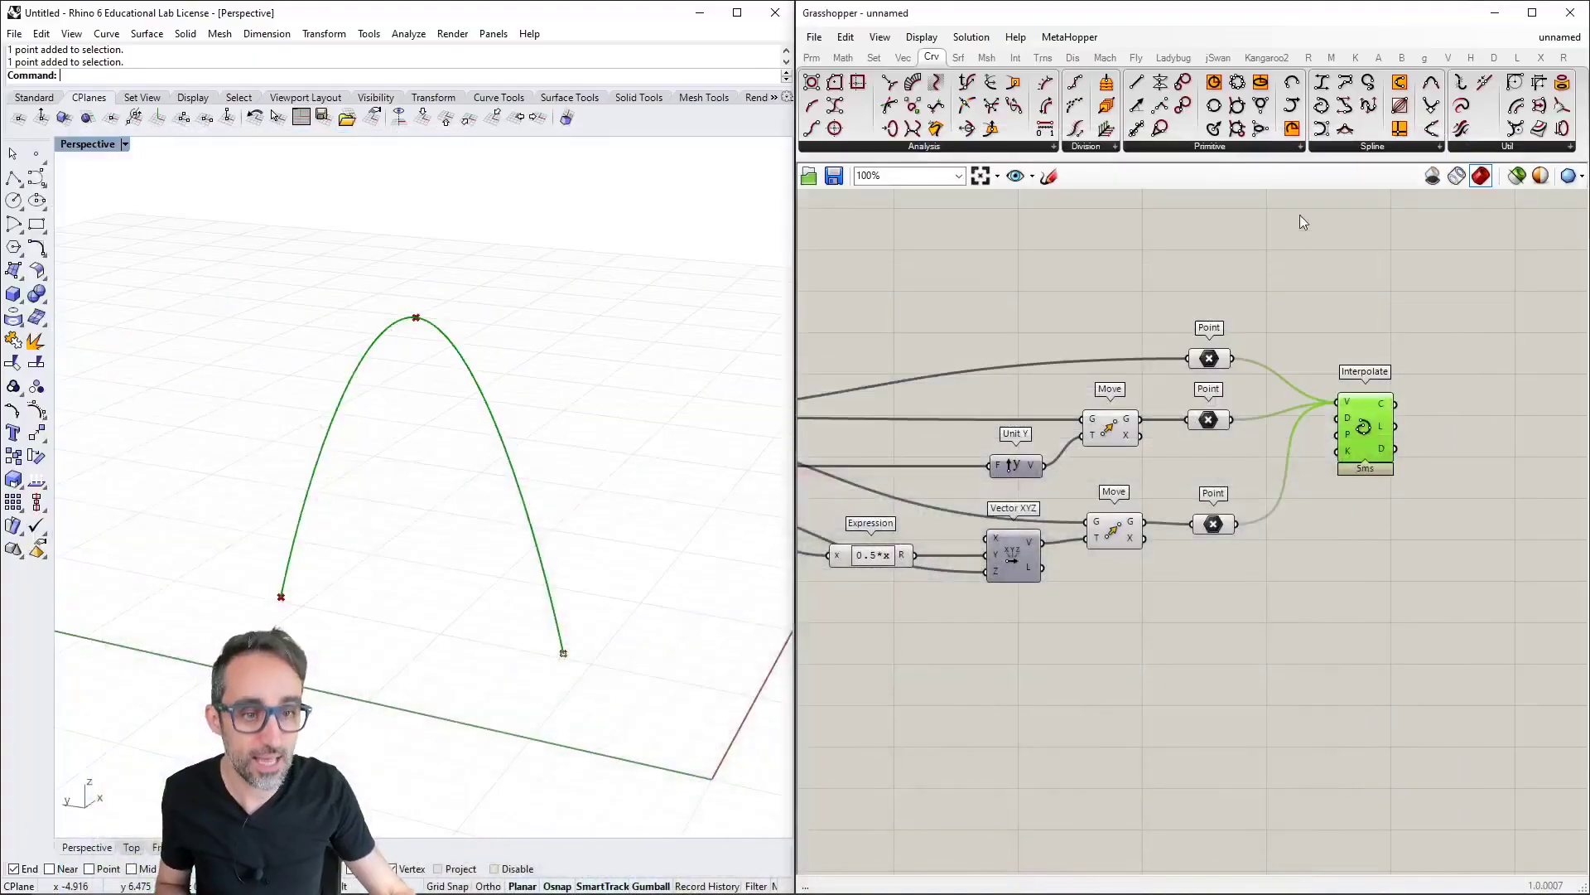
pyautogui.moveTo(1328, 298); pyautogui.dragTo(1300, 307, button='right')
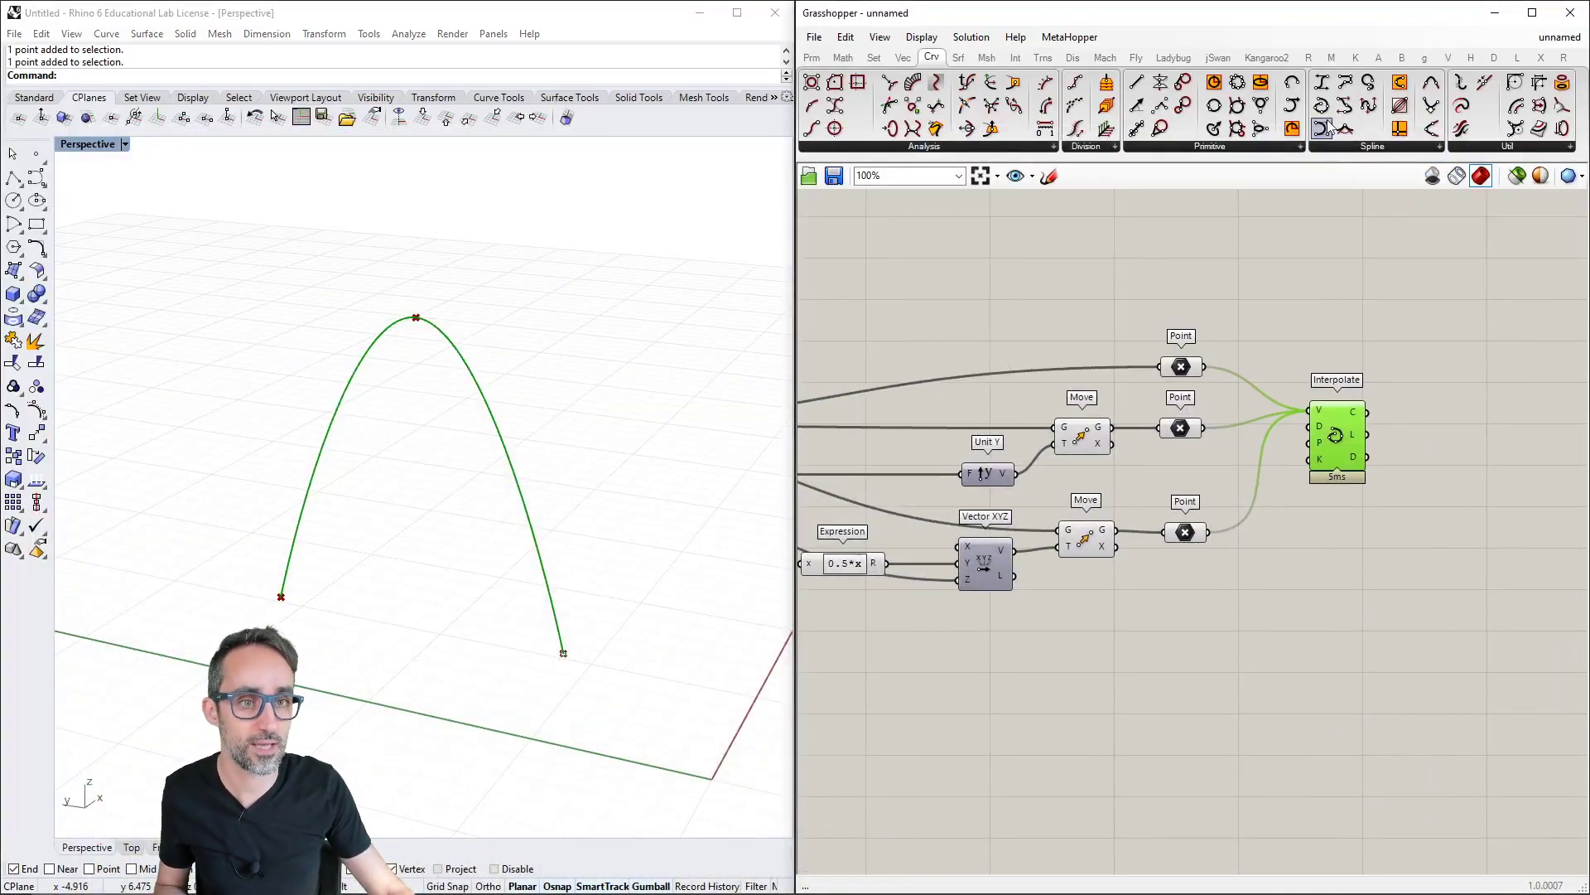
pyautogui.click(1371, 147)
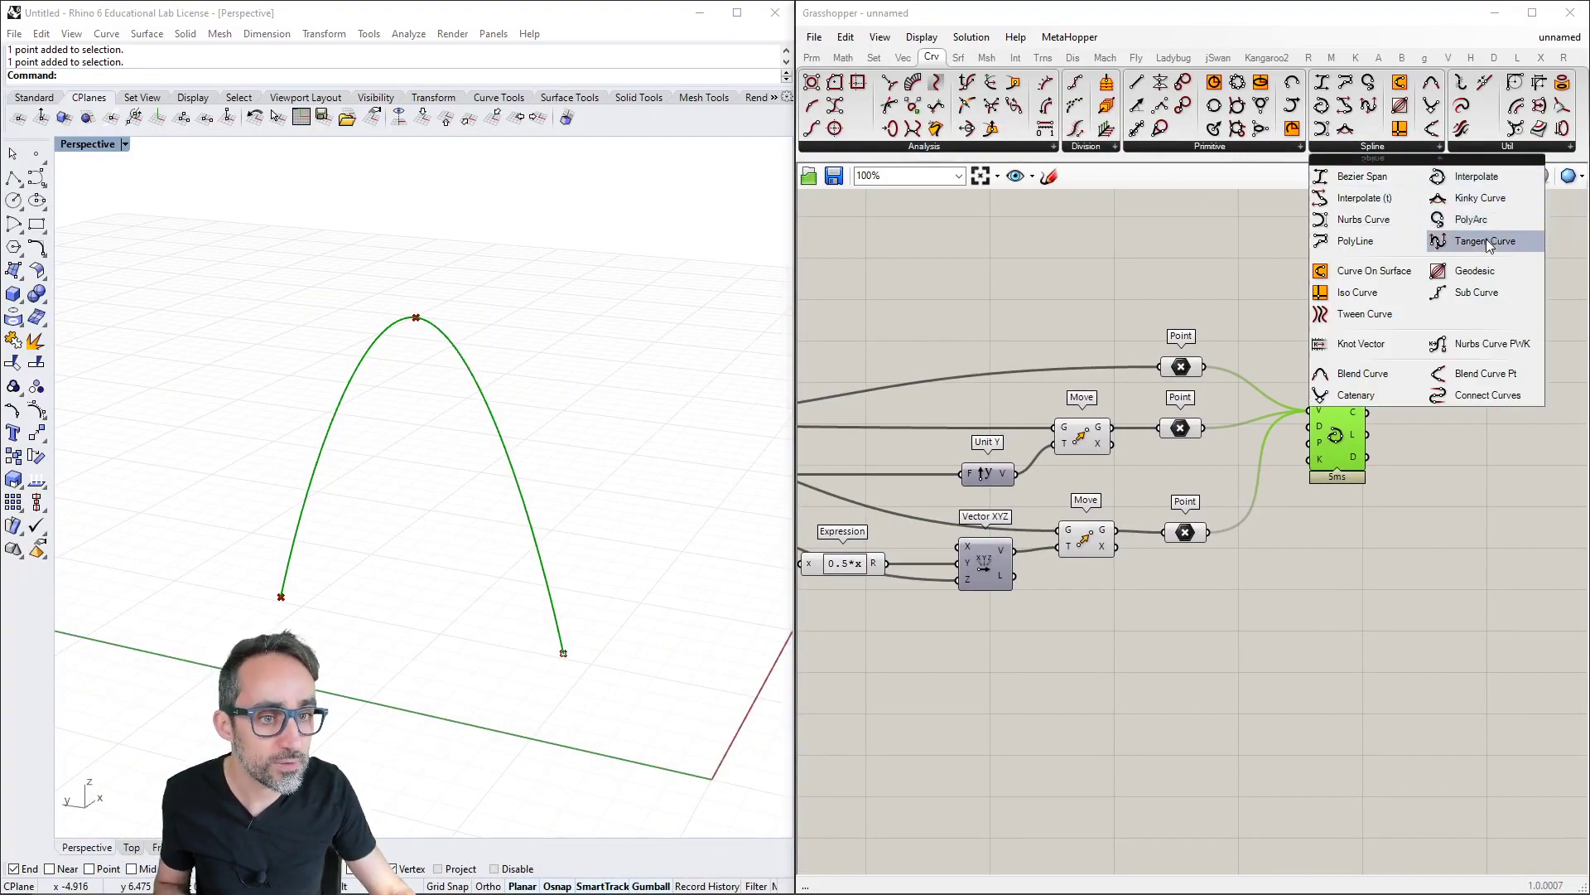
pyautogui.moveTo(1352, 395); pyautogui.dragTo(1375, 595)
pyautogui.moveTo(1375, 595); pyautogui.dragTo(1380, 522, button='right')
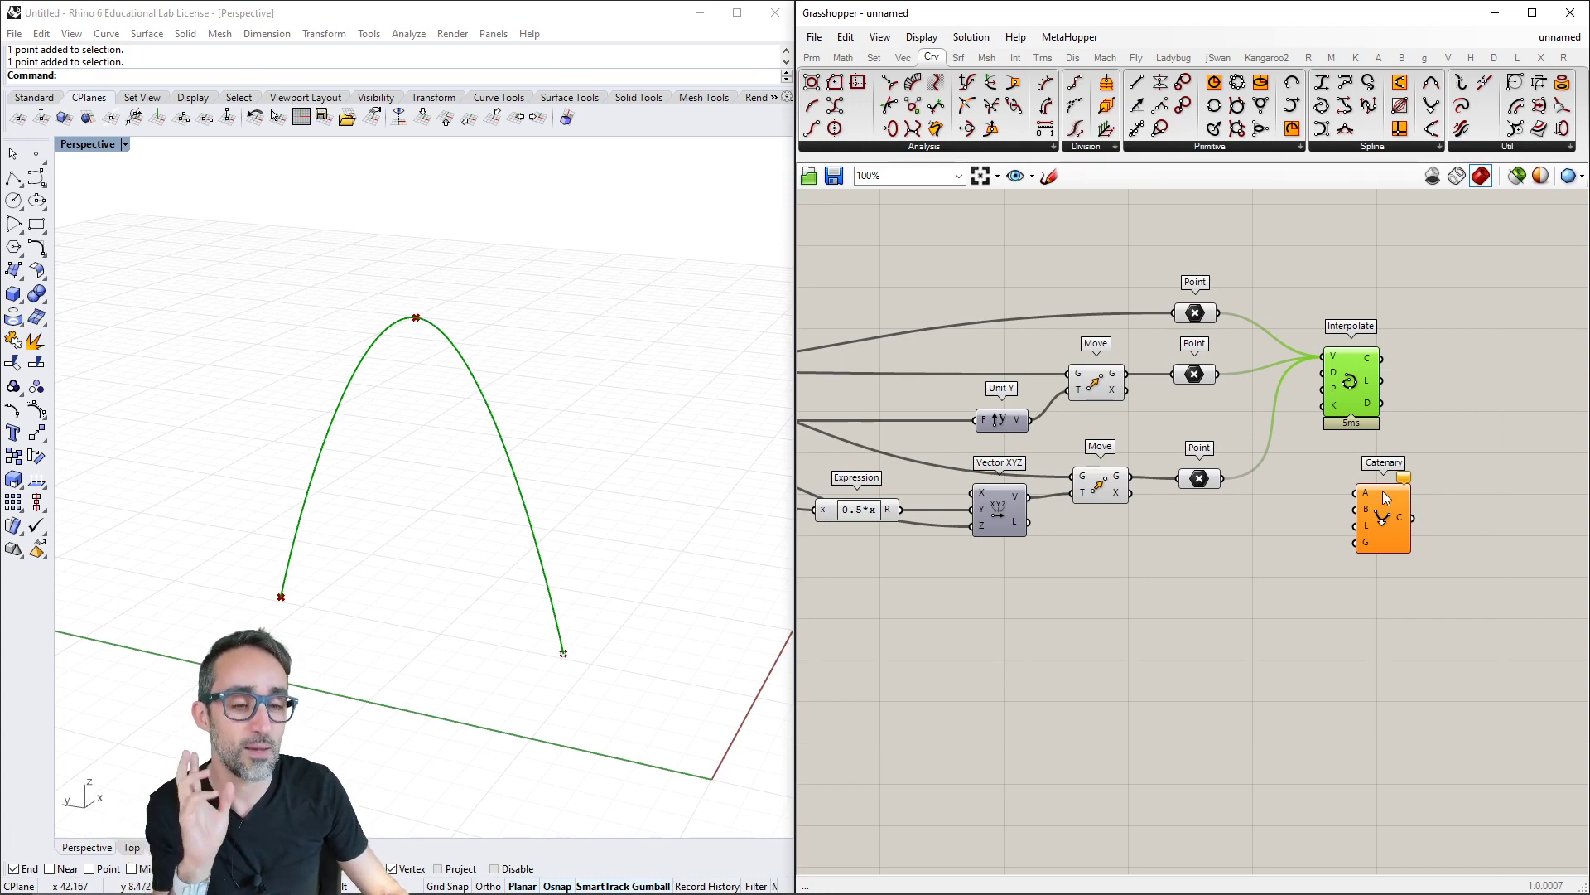
pyautogui.moveTo(1400, 524); pyautogui.dragTo(1392, 533)
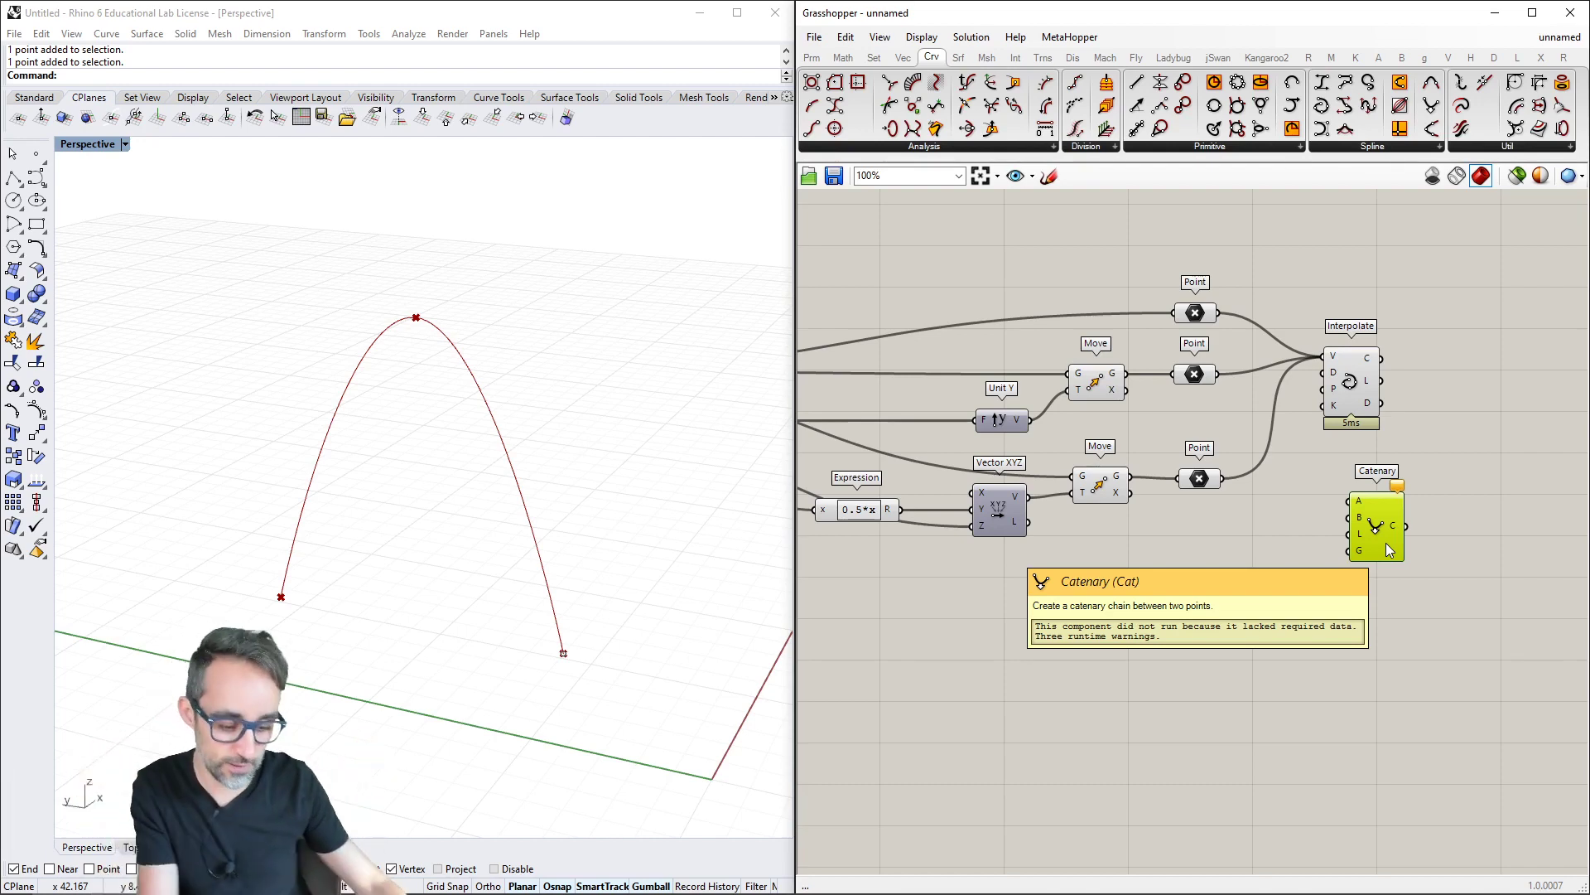
pyautogui.press('Delete')
# Raise the Interpolate component level with the topmost output Point and group all the components that build the arch
pyautogui.moveTo(1354, 389); pyautogui.dragTo(1368, 337)
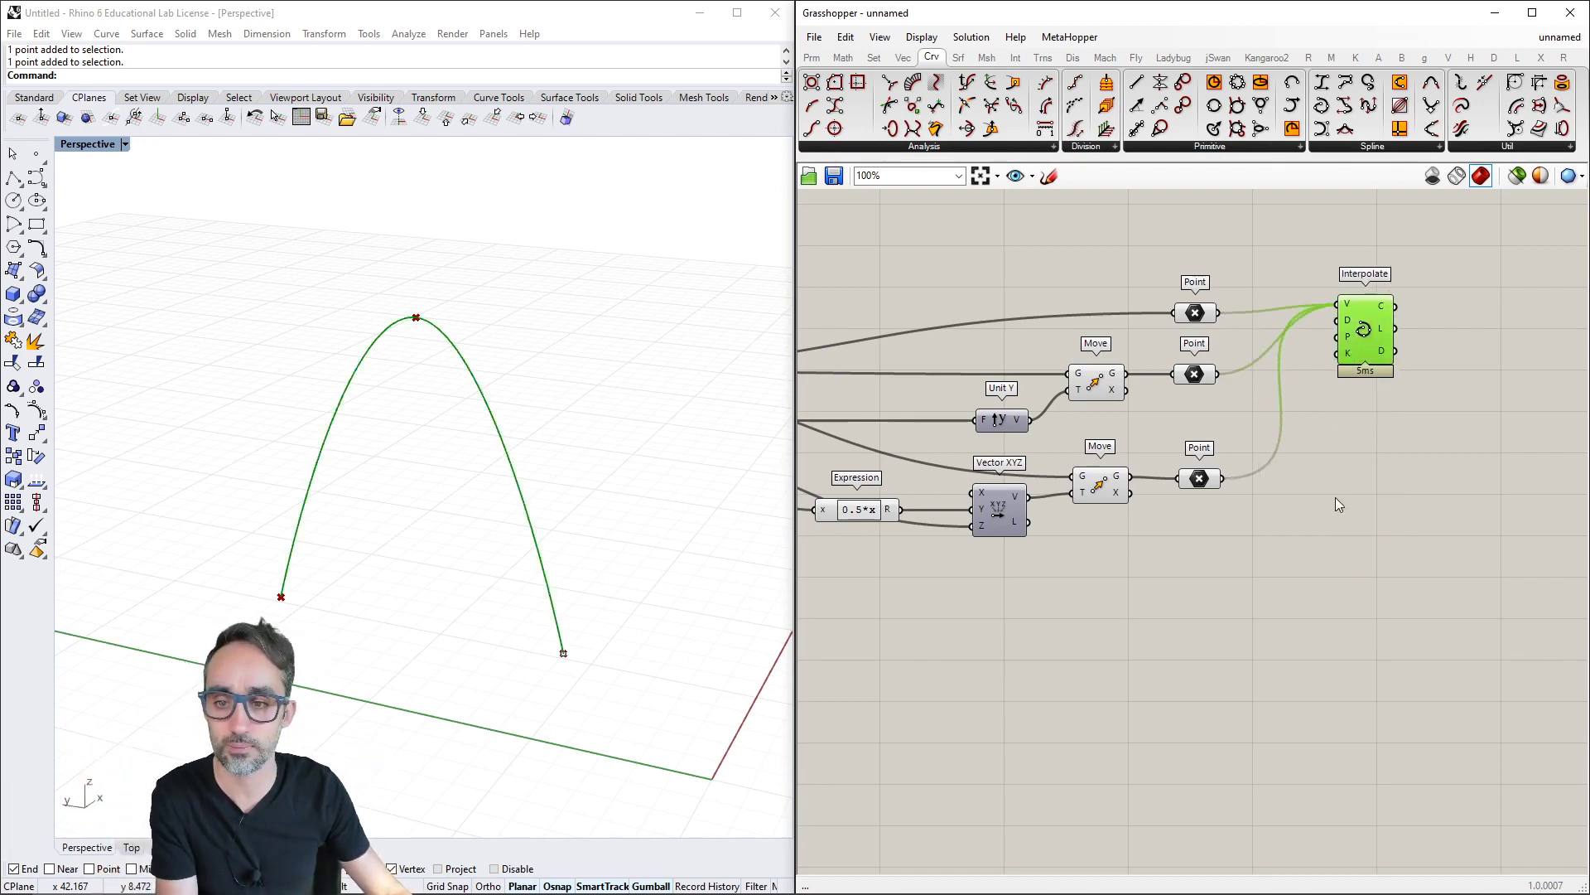
pyautogui.scroll(-3, 1297, 518)
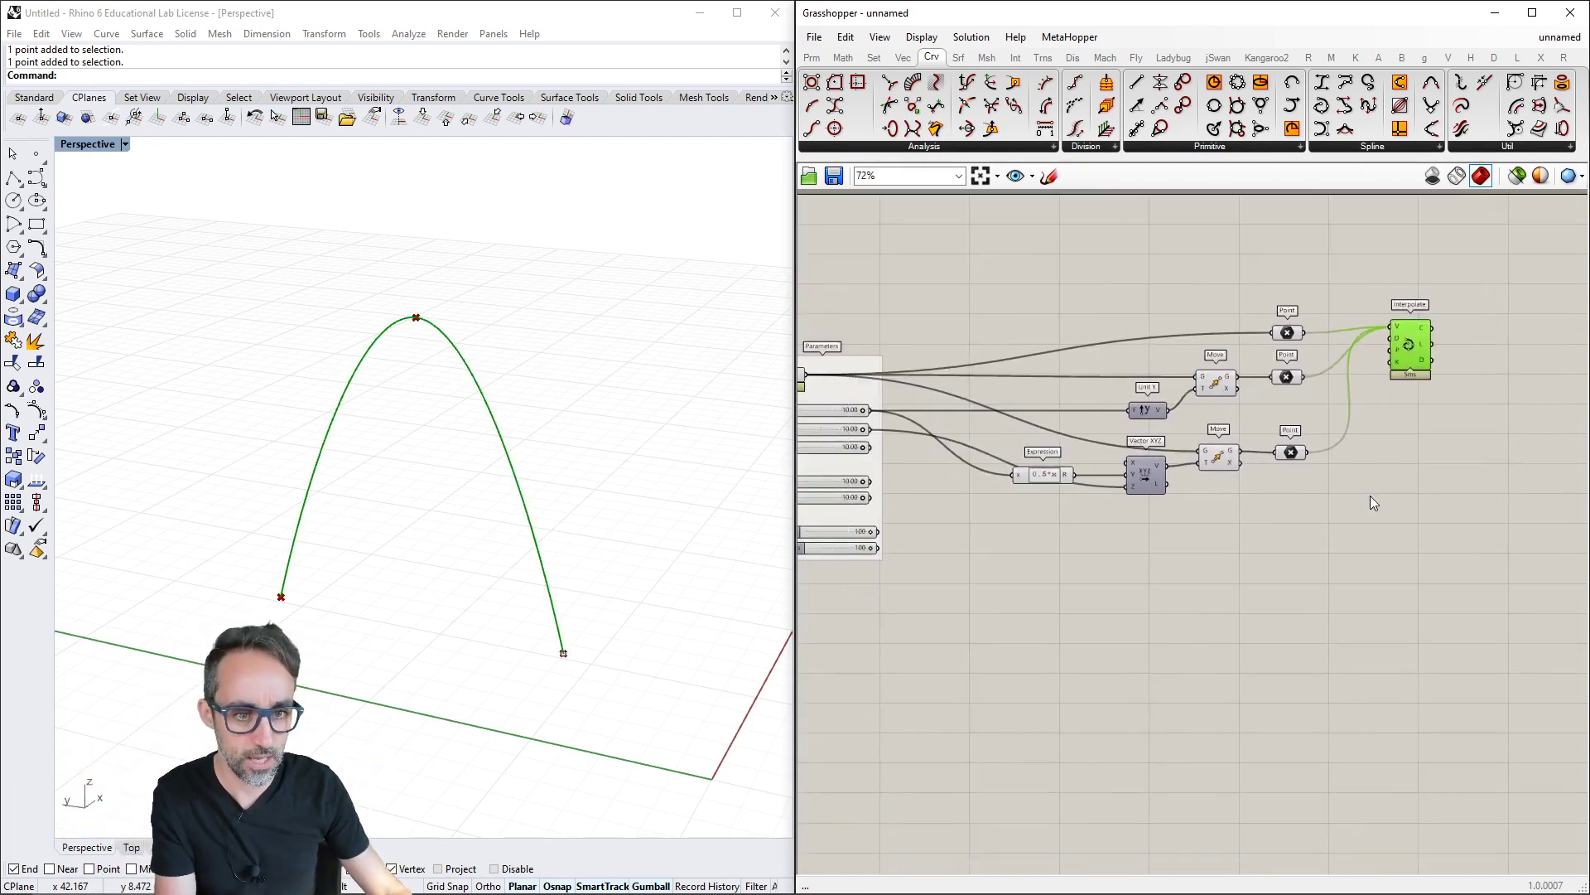
pyautogui.moveTo(1461, 273); pyautogui.dragTo(961, 529)
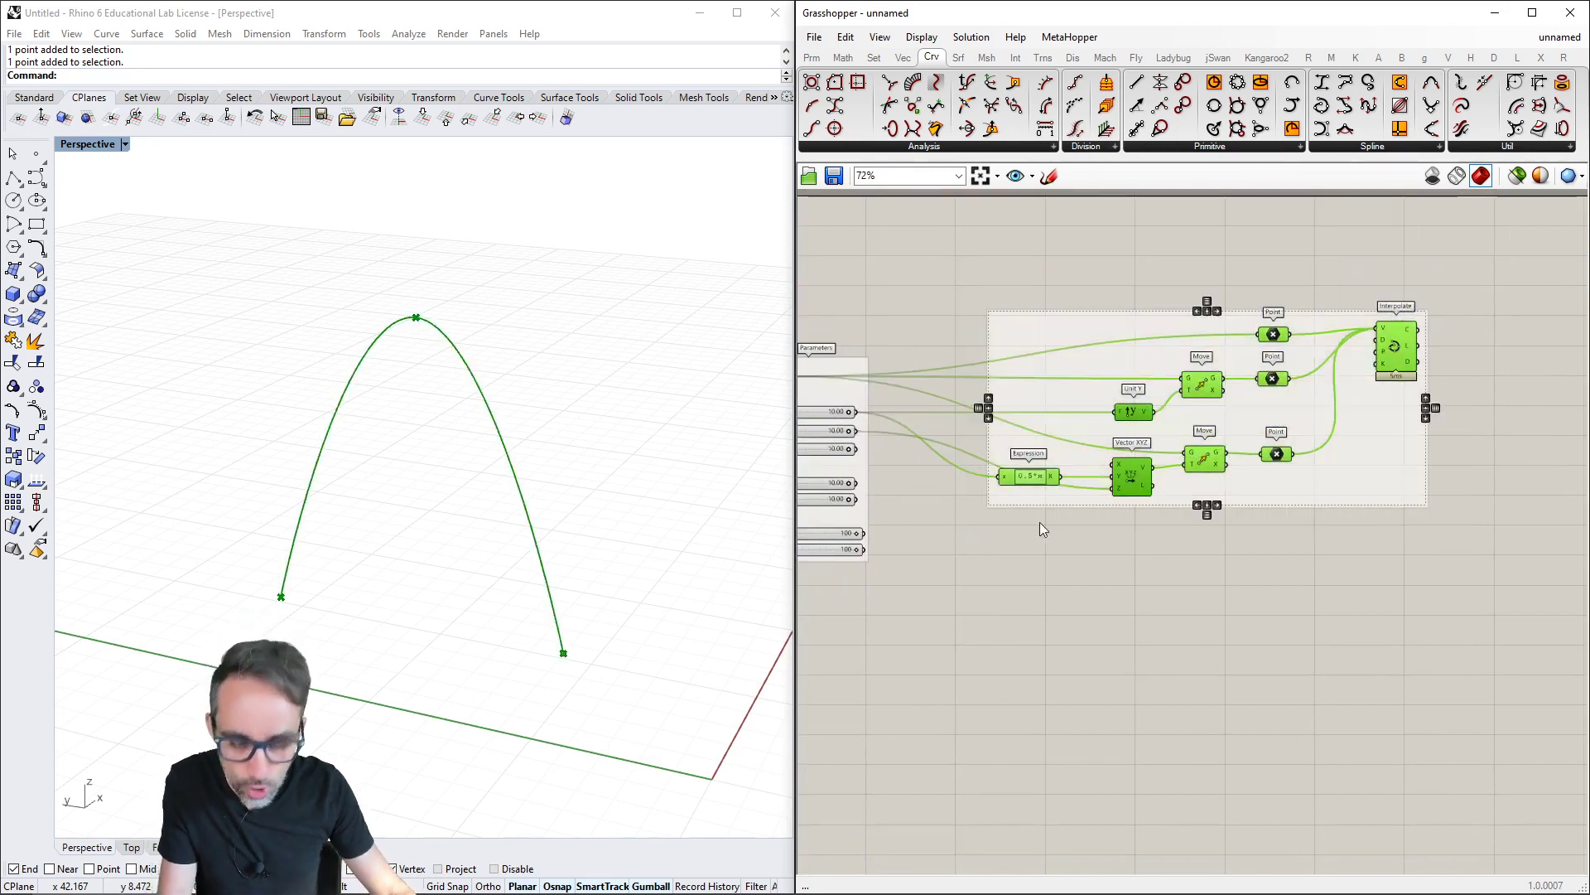
pyautogui.hotkey('ctrl', 'g')
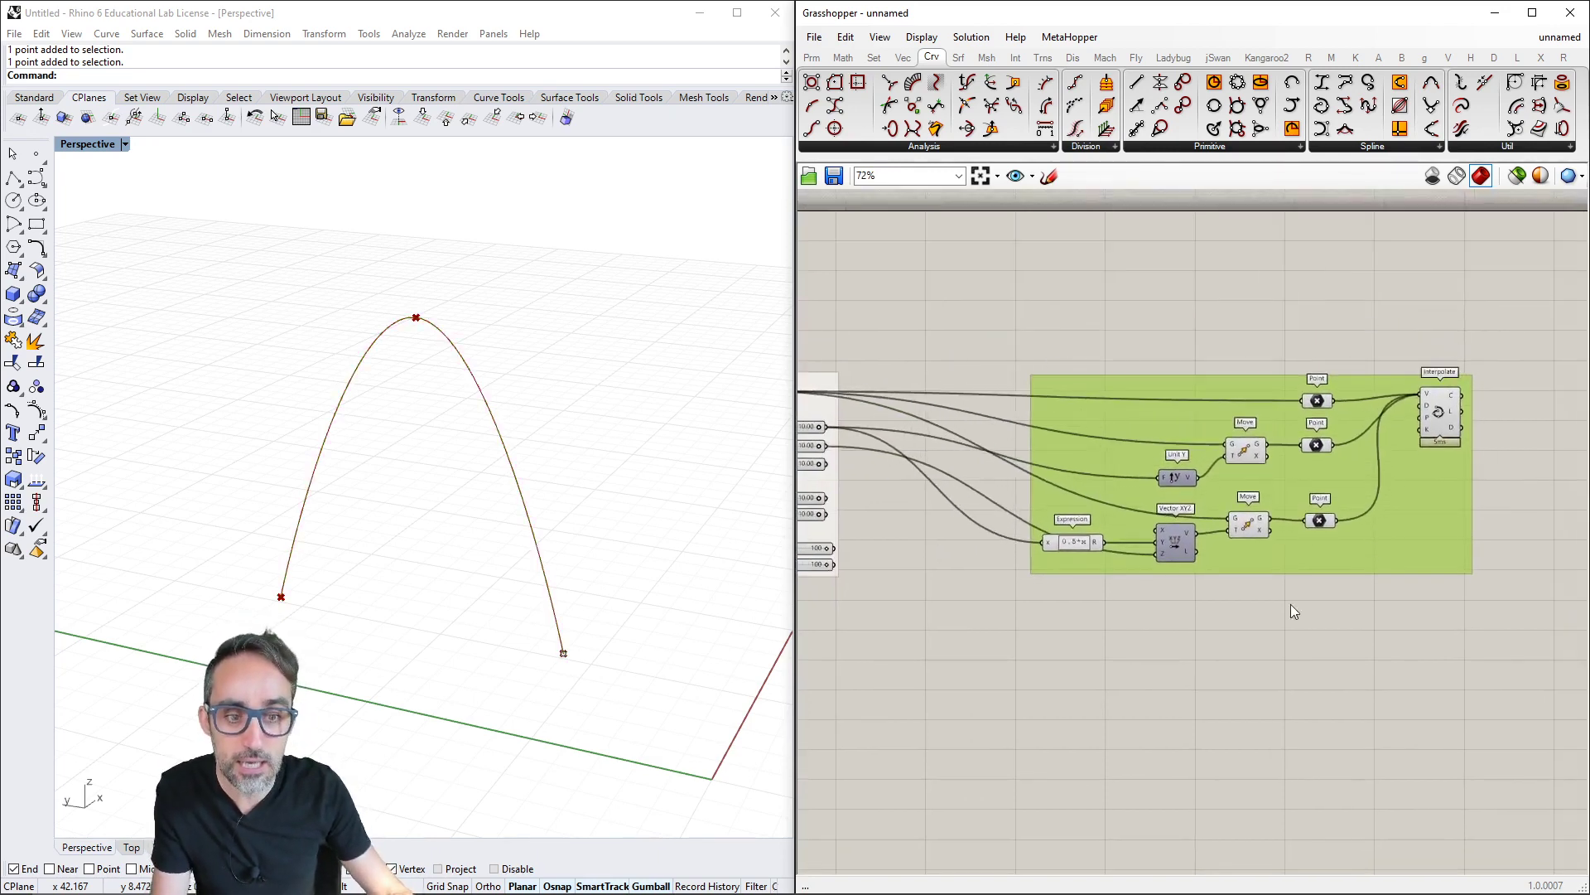
pyautogui.scroll(-1, 1290, 604)
pyautogui.moveTo(1290, 604); pyautogui.dragTo(1350, 508, button='right')
pyautogui.click(1320, 547)
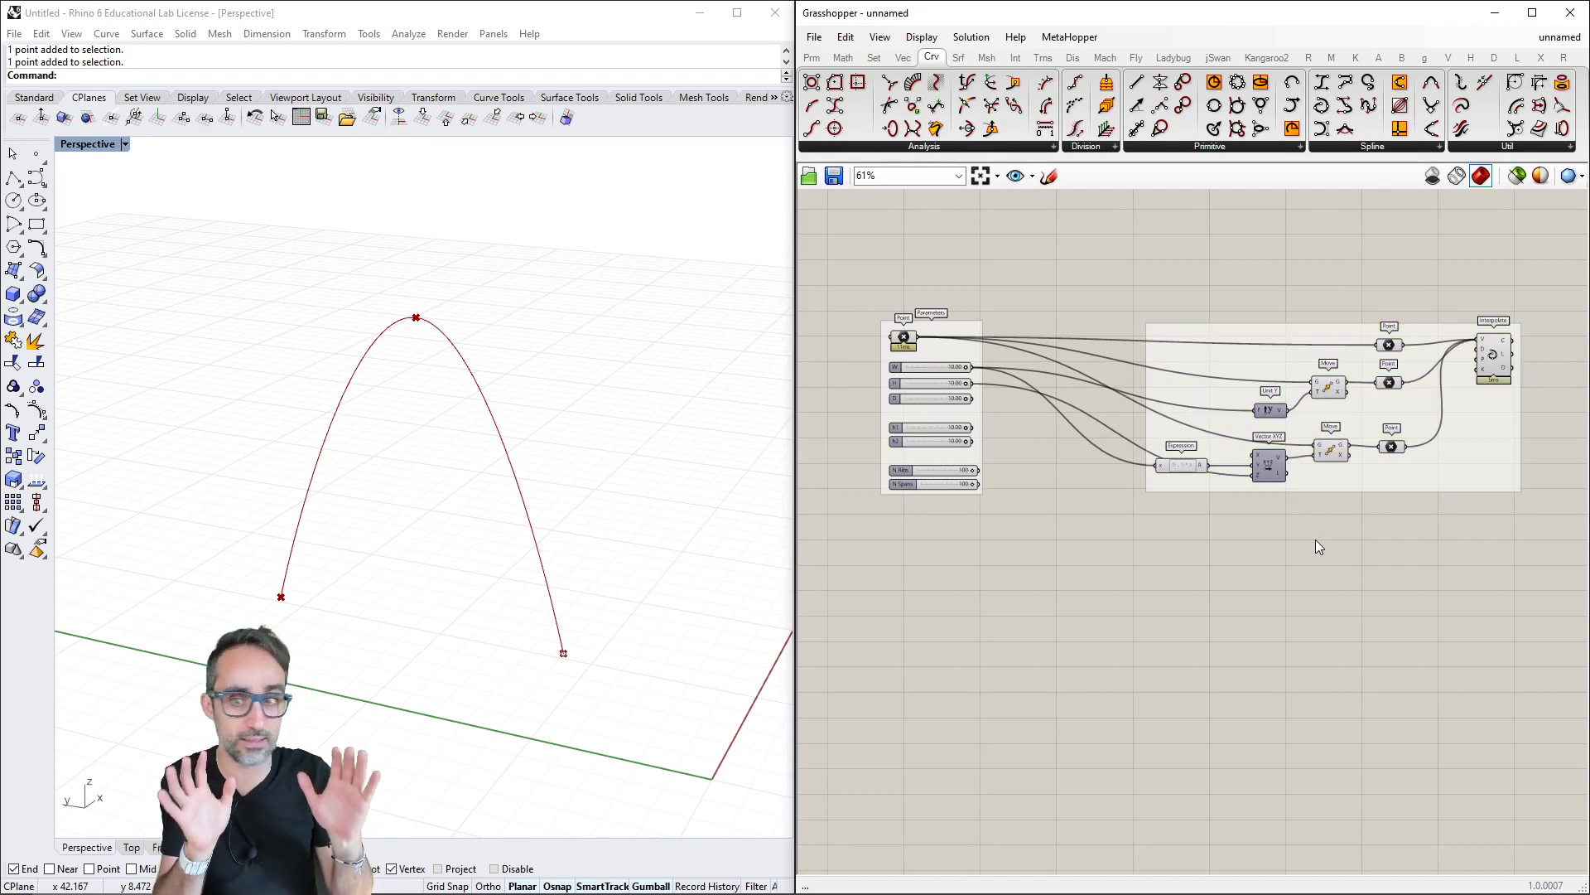
# Add a Curve parameter beyond the Interpolate component and feed it from the interpolated curve output
pyautogui.moveTo(1503, 348); pyautogui.dragTo(1254, 360, button='right')
pyautogui.scroll(3, 1259, 360)
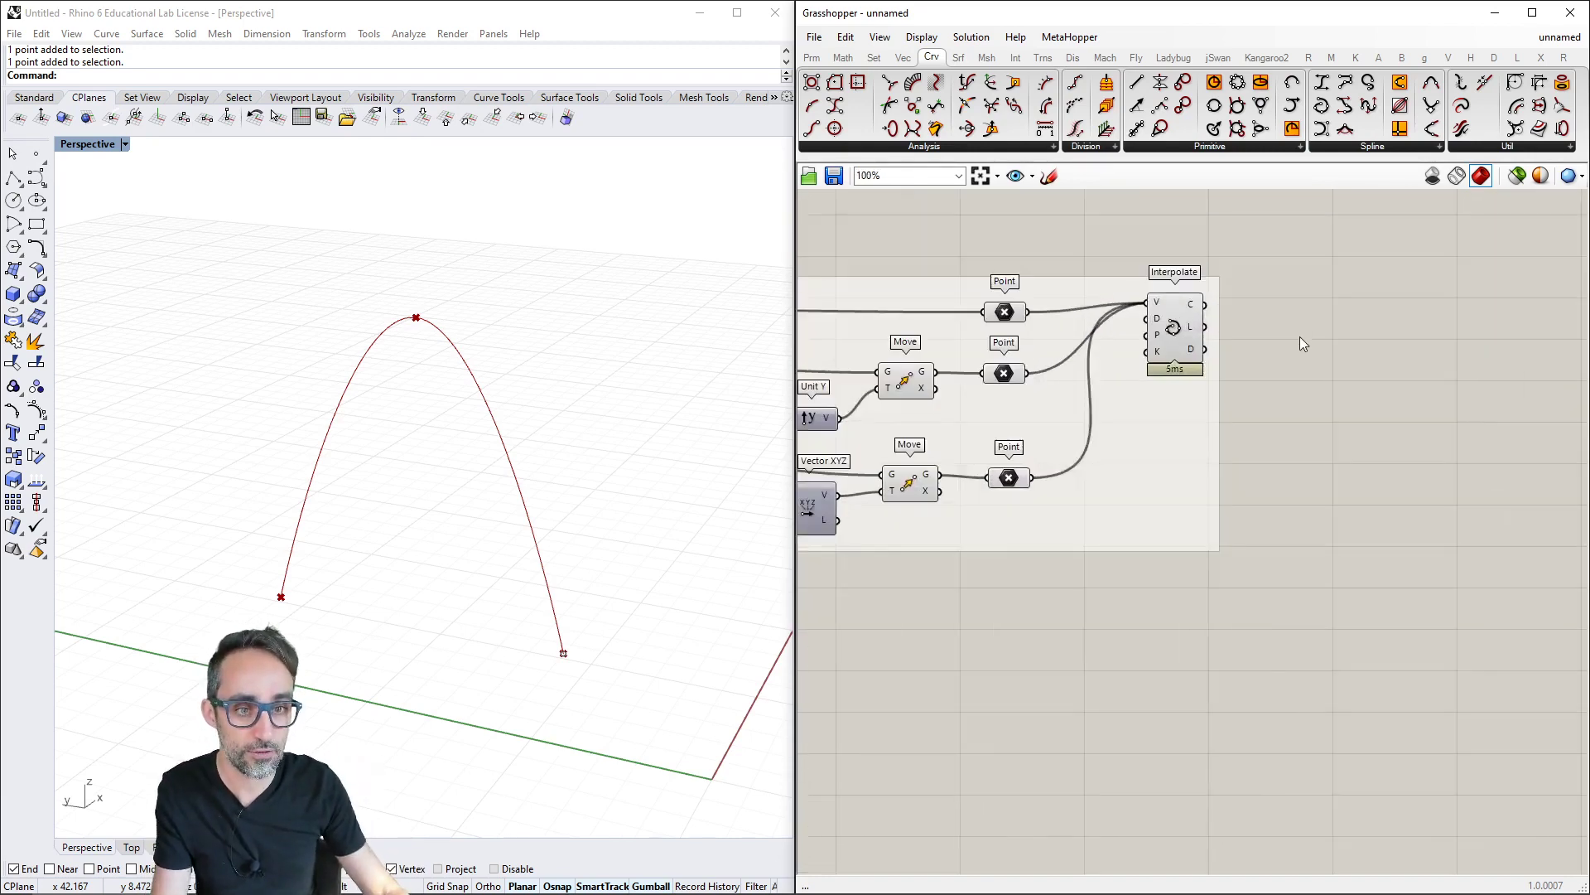
pyautogui.doubleClick(1299, 336)
pyautogui.write('curve')
pyautogui.press('Return')
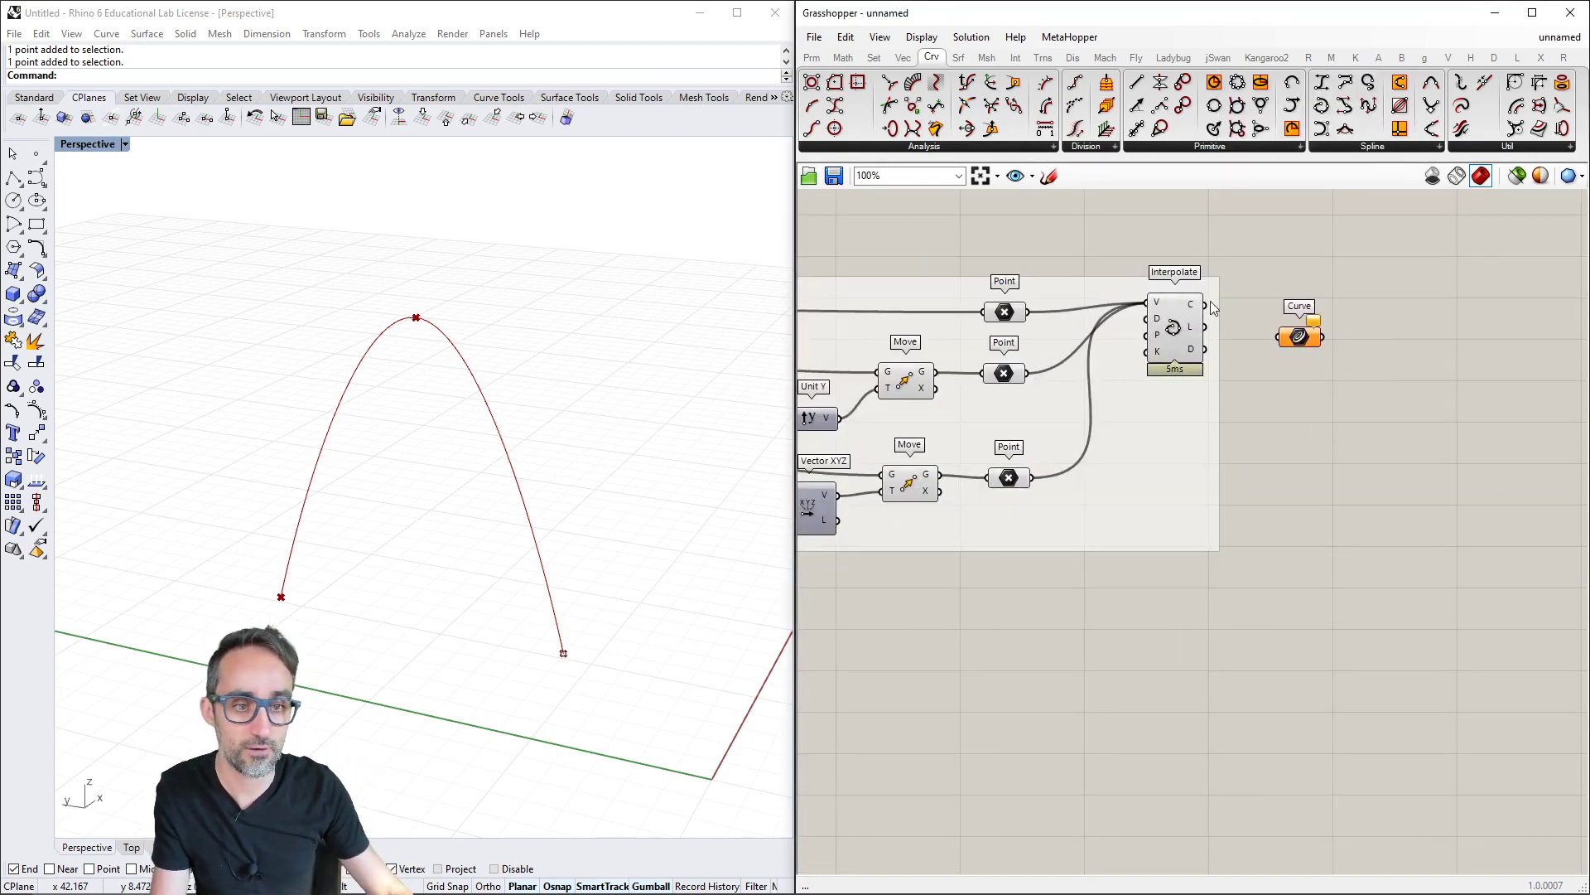
pyautogui.moveTo(1206, 304); pyautogui.dragTo(1304, 305)
# Add the new Curve parameter to the existing group of arch-building components
pyautogui.moveTo(1317, 362); pyautogui.dragTo(1118, 497)
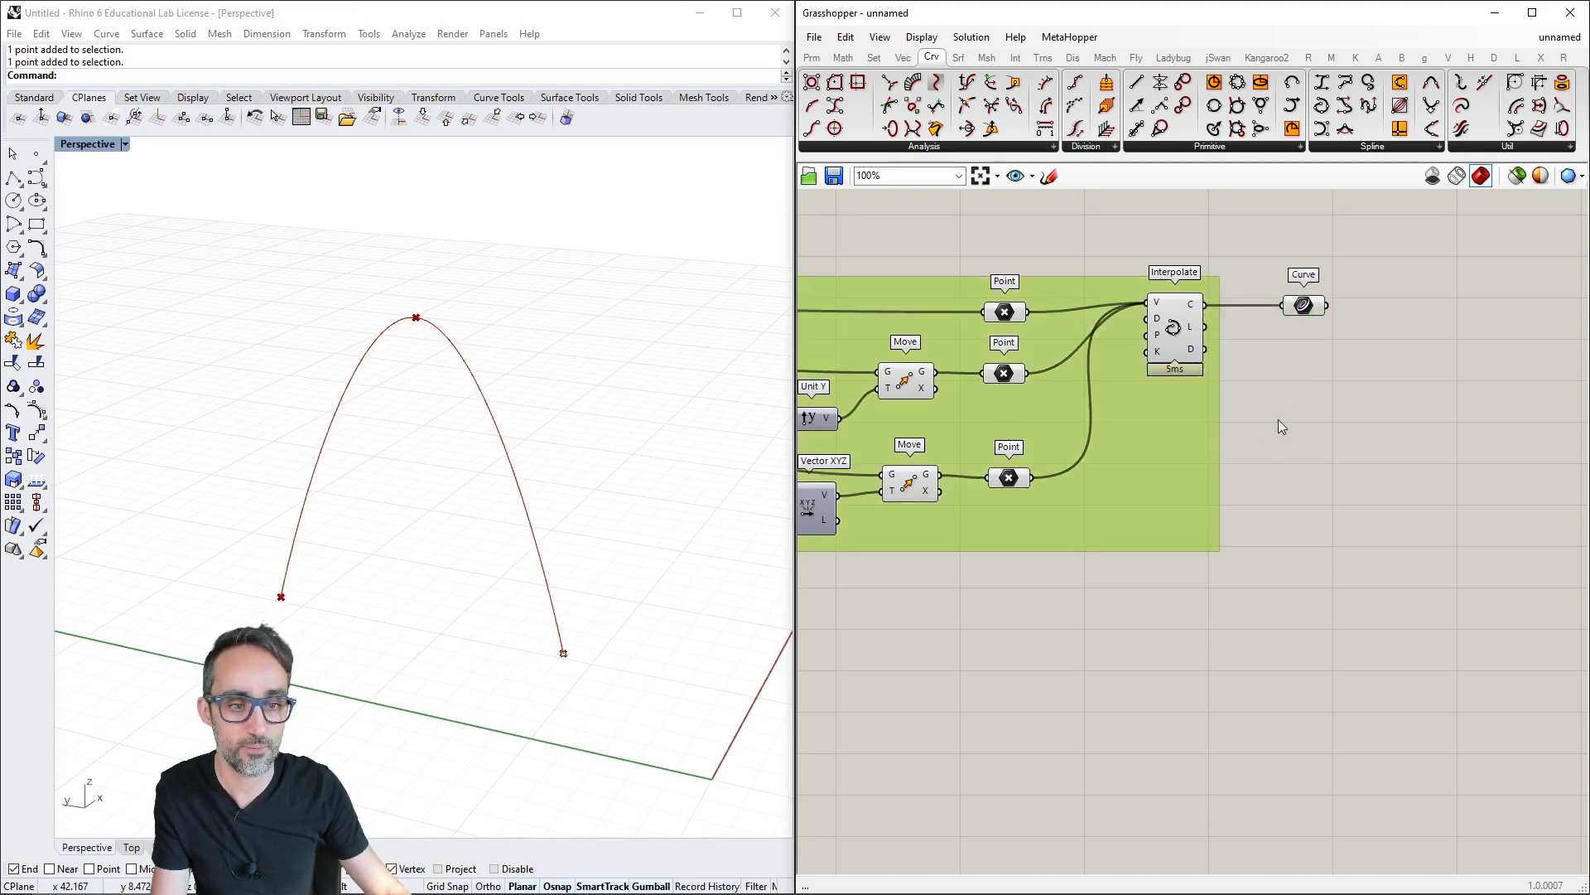
pyautogui.moveTo(1279, 419); pyautogui.dragTo(1135, 217)
pyautogui.rightClick(1193, 473)
pyautogui.click(1234, 607)
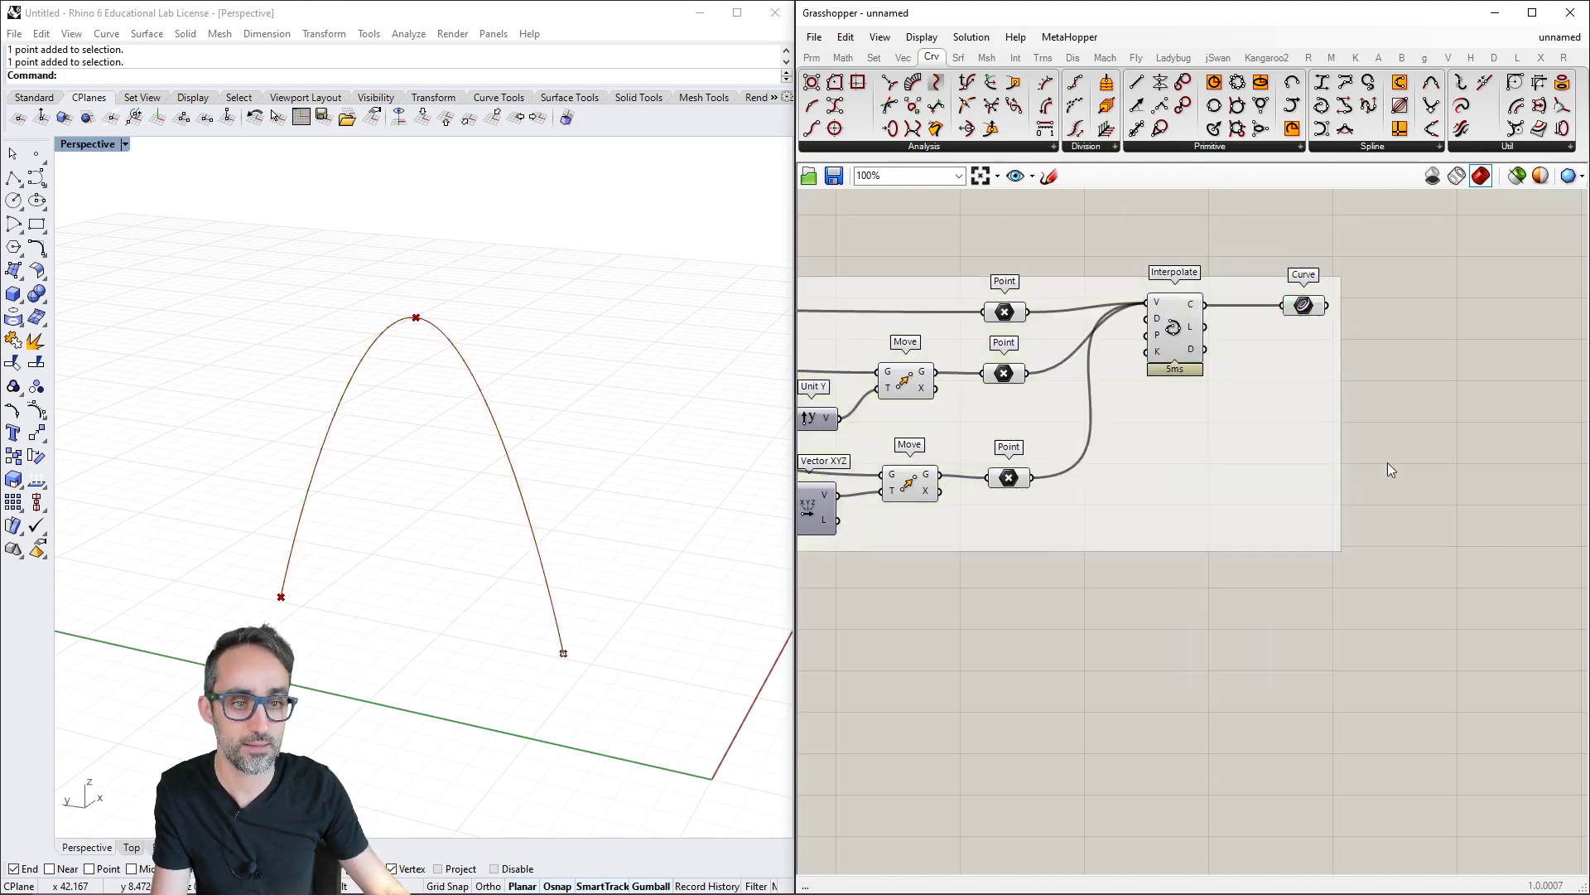
pyautogui.scroll(-3, 1391, 470)
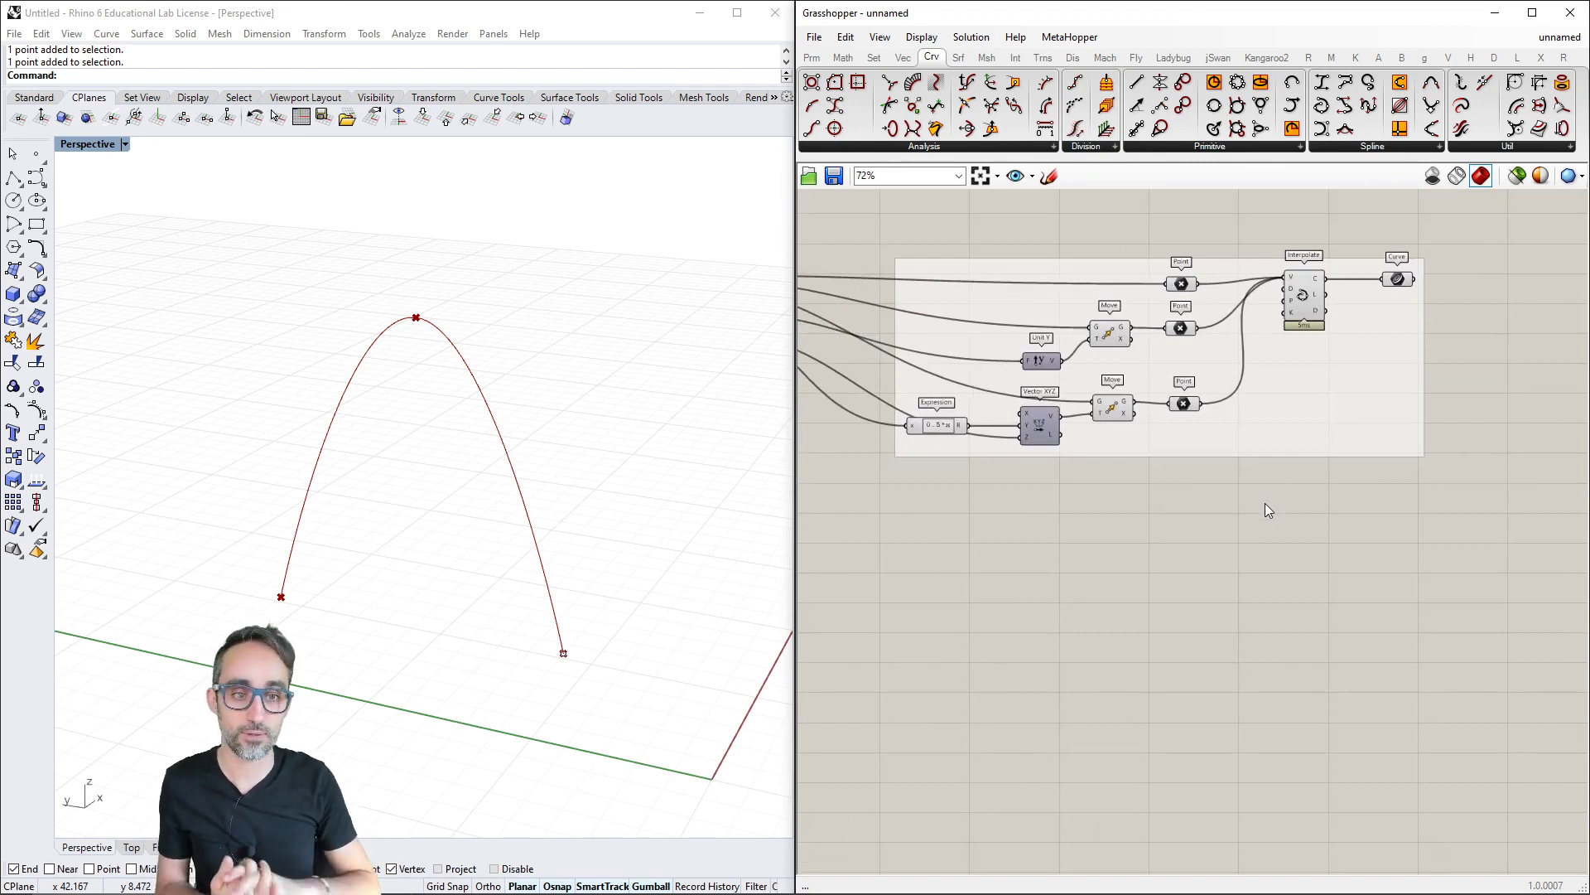
pyautogui.scroll(-2, 1252, 497)
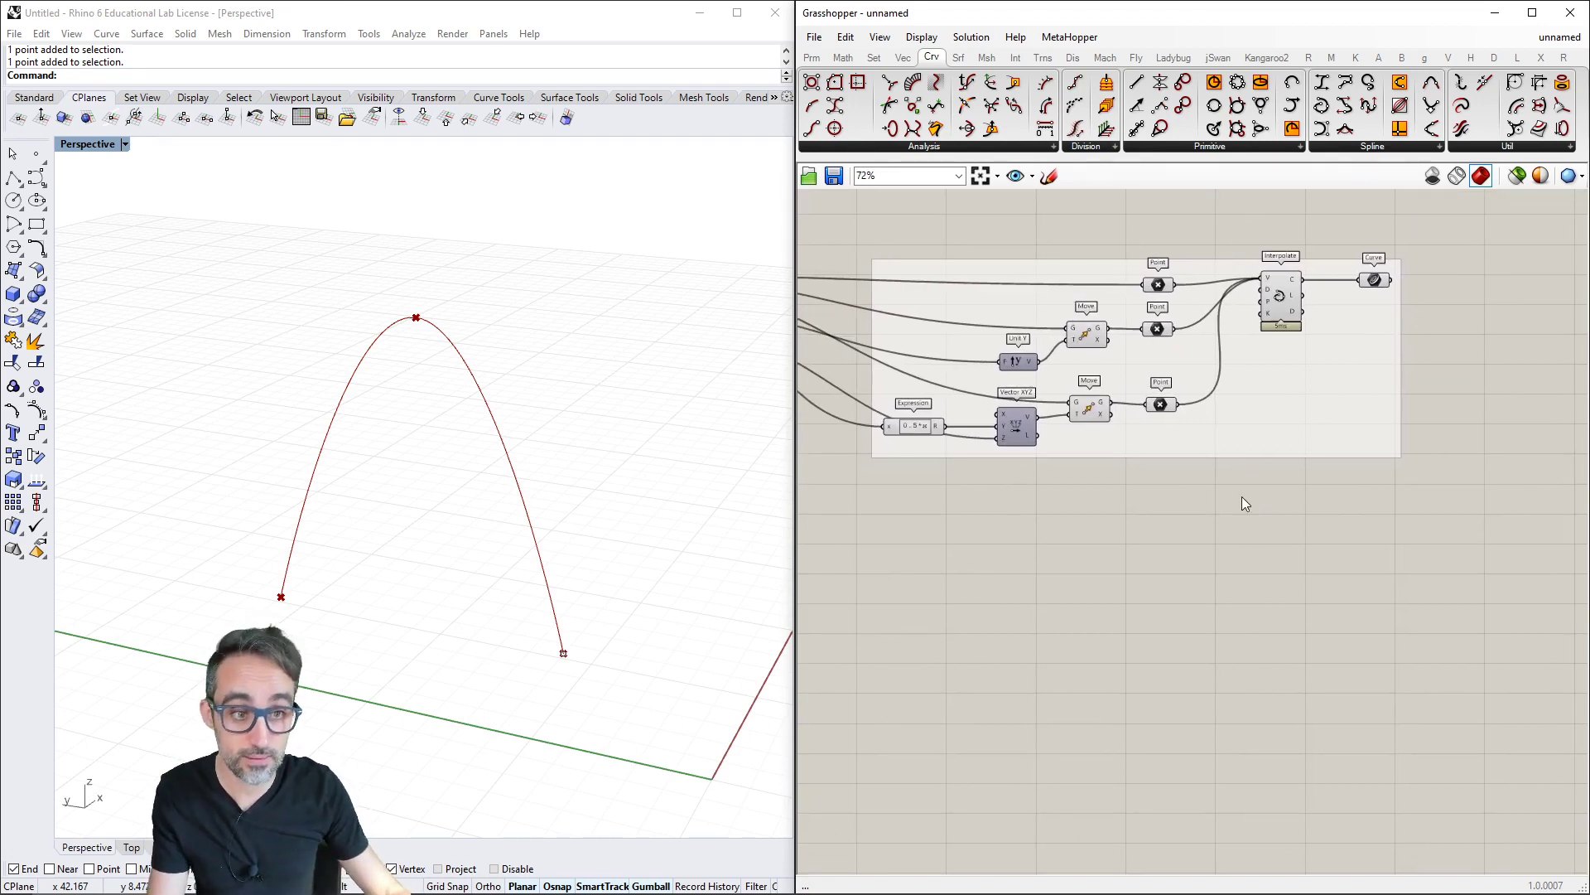
# Add a Unit X vector below the arch group and drive its factor with the D slider
pyautogui.moveTo(1240, 527); pyautogui.dragTo(1329, 520, button='right')
pyautogui.moveTo(738, 550); pyautogui.dragTo(506, 633, button='right')
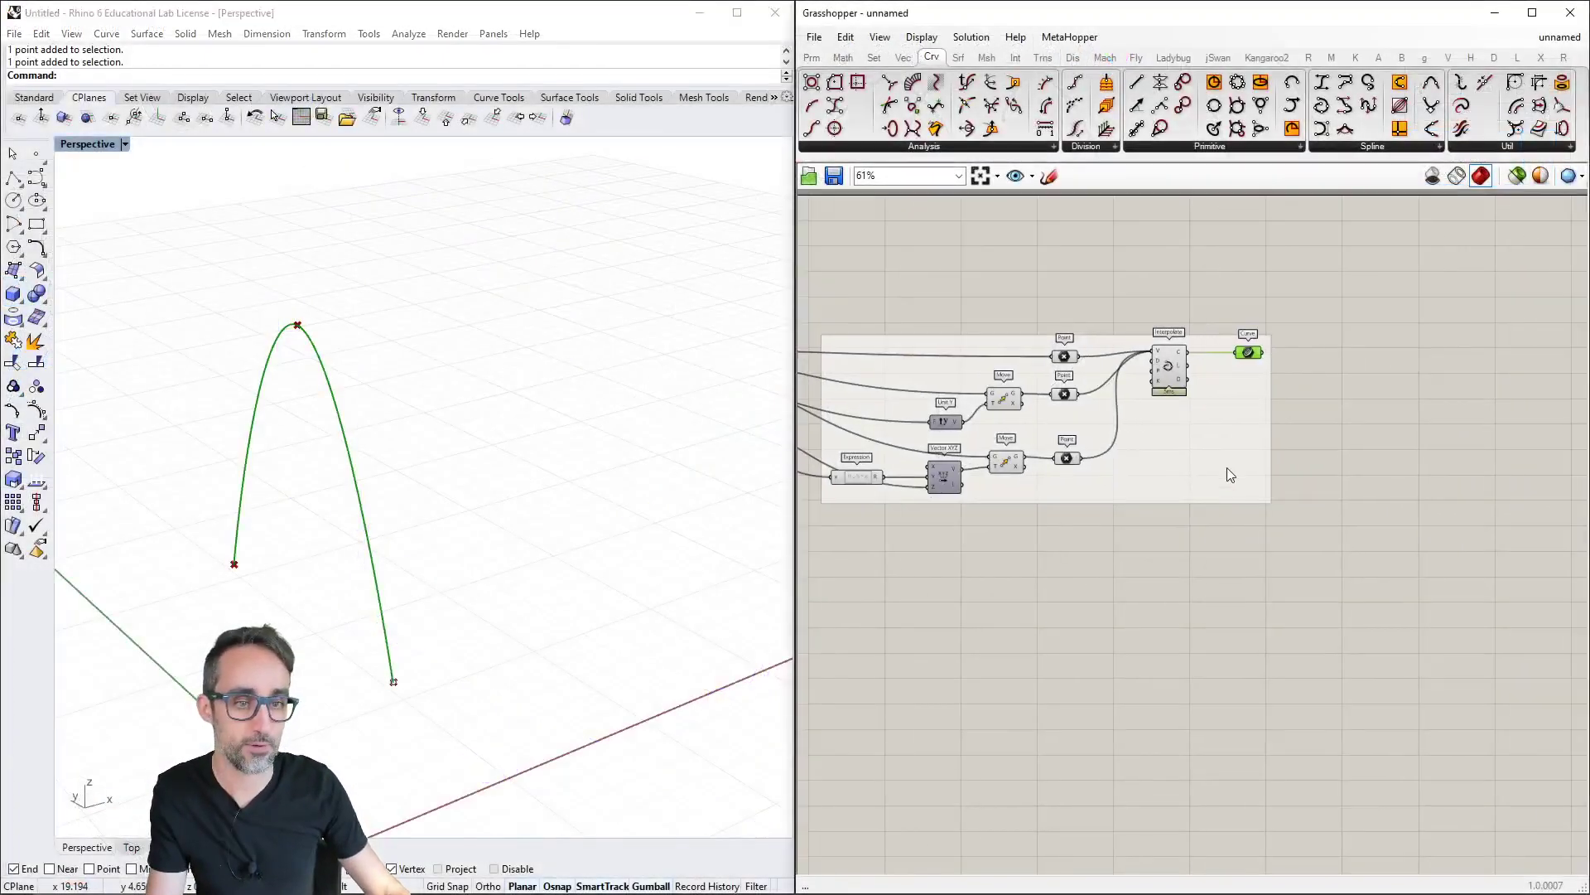
pyautogui.moveTo(1226, 467)
pyautogui.mouseDown(button='right')
pyautogui.moveTo(1285, 500)
pyautogui.moveTo(1051, 481)
pyautogui.moveTo(1046, 395)
pyautogui.mouseUp(button='right')
pyautogui.scroll(1, 1306, 514)
pyautogui.scroll(-2, 1289, 542)
pyautogui.click(978, 365)
pyautogui.click(1112, 406)
pyautogui.scroll(4, 1104, 399)
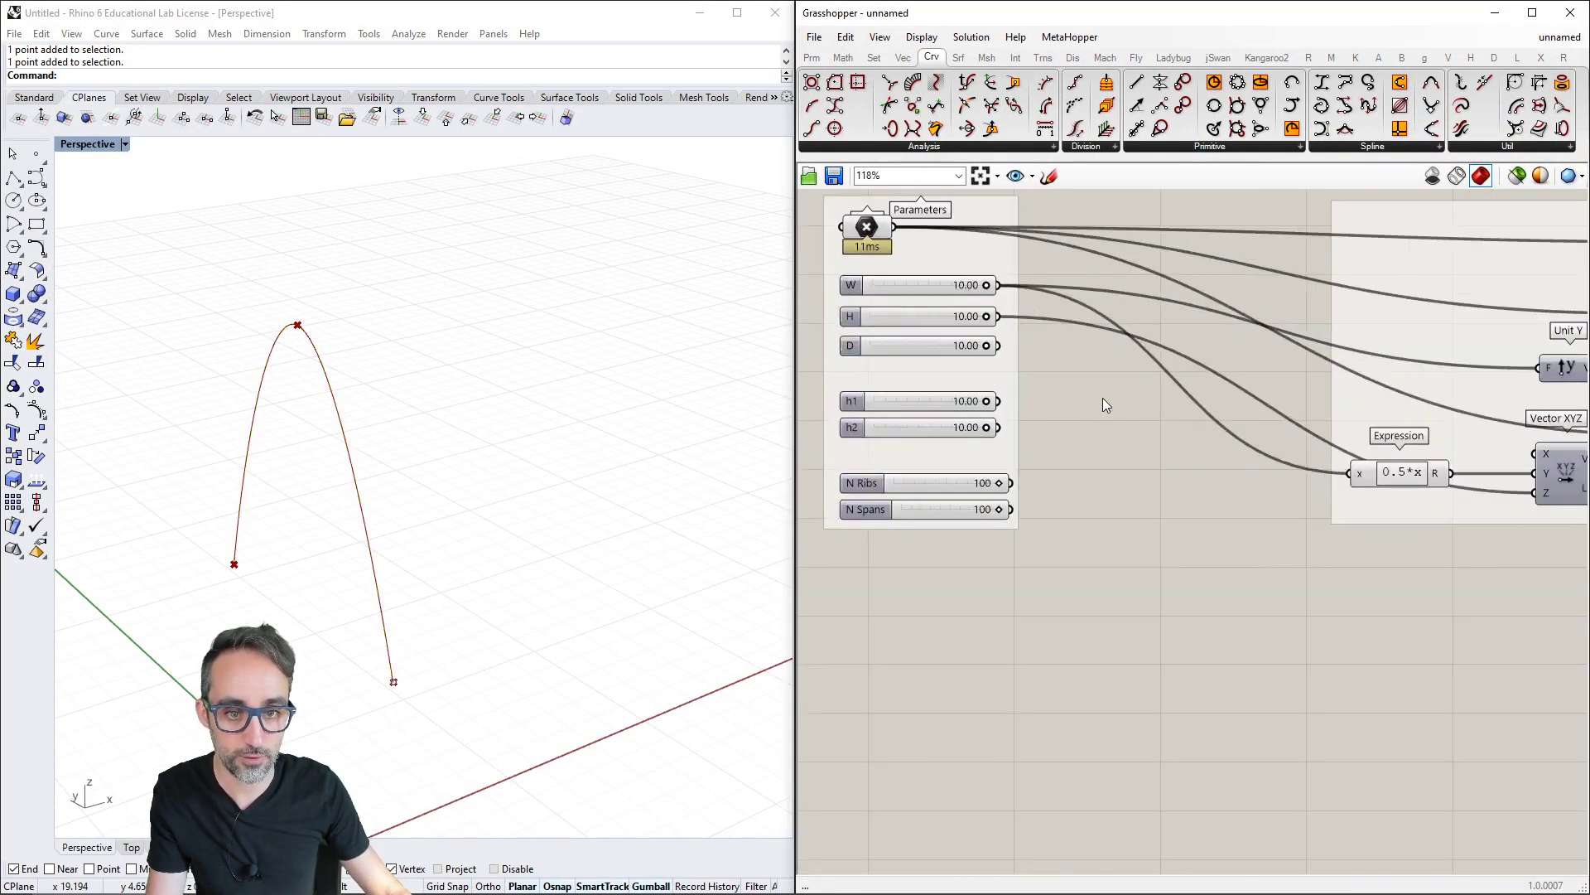
pyautogui.doubleClick(1104, 398)
pyautogui.write('x')
pyautogui.click(1077, 380)
pyautogui.moveTo(1001, 345); pyautogui.dragTo(1196, 682)
pyautogui.scroll(-2, 1201, 564)
pyautogui.click(1195, 638)
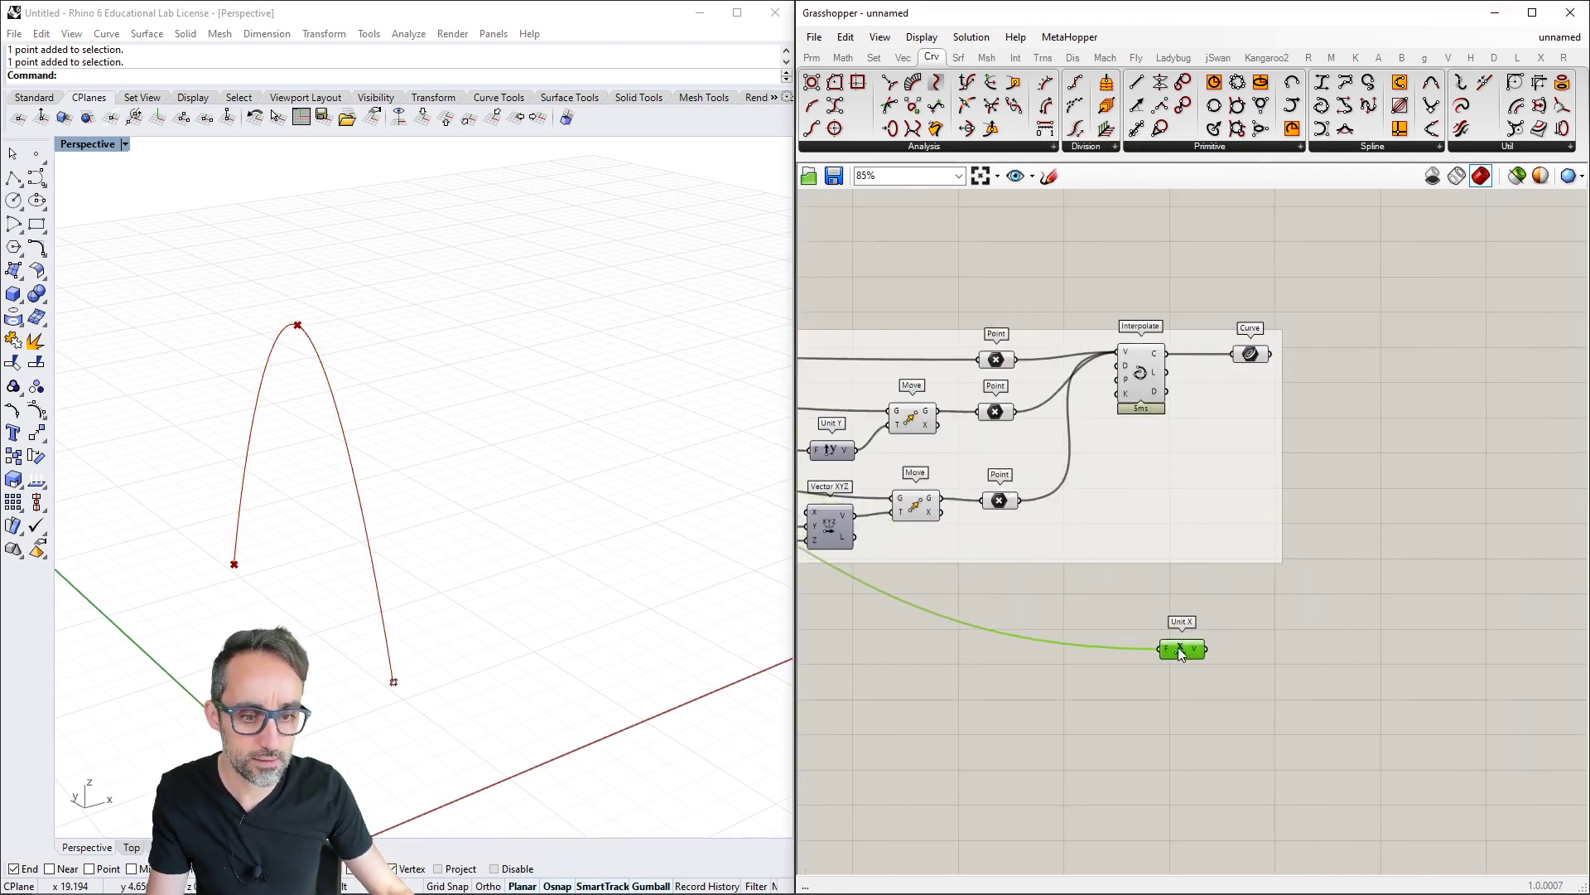
# Add a Move component that takes the arch Curve as geometry and the Unit X vector as translation
pyautogui.doubleClick(1193, 638)
pyautogui.write('move')
pyautogui.press('Return')
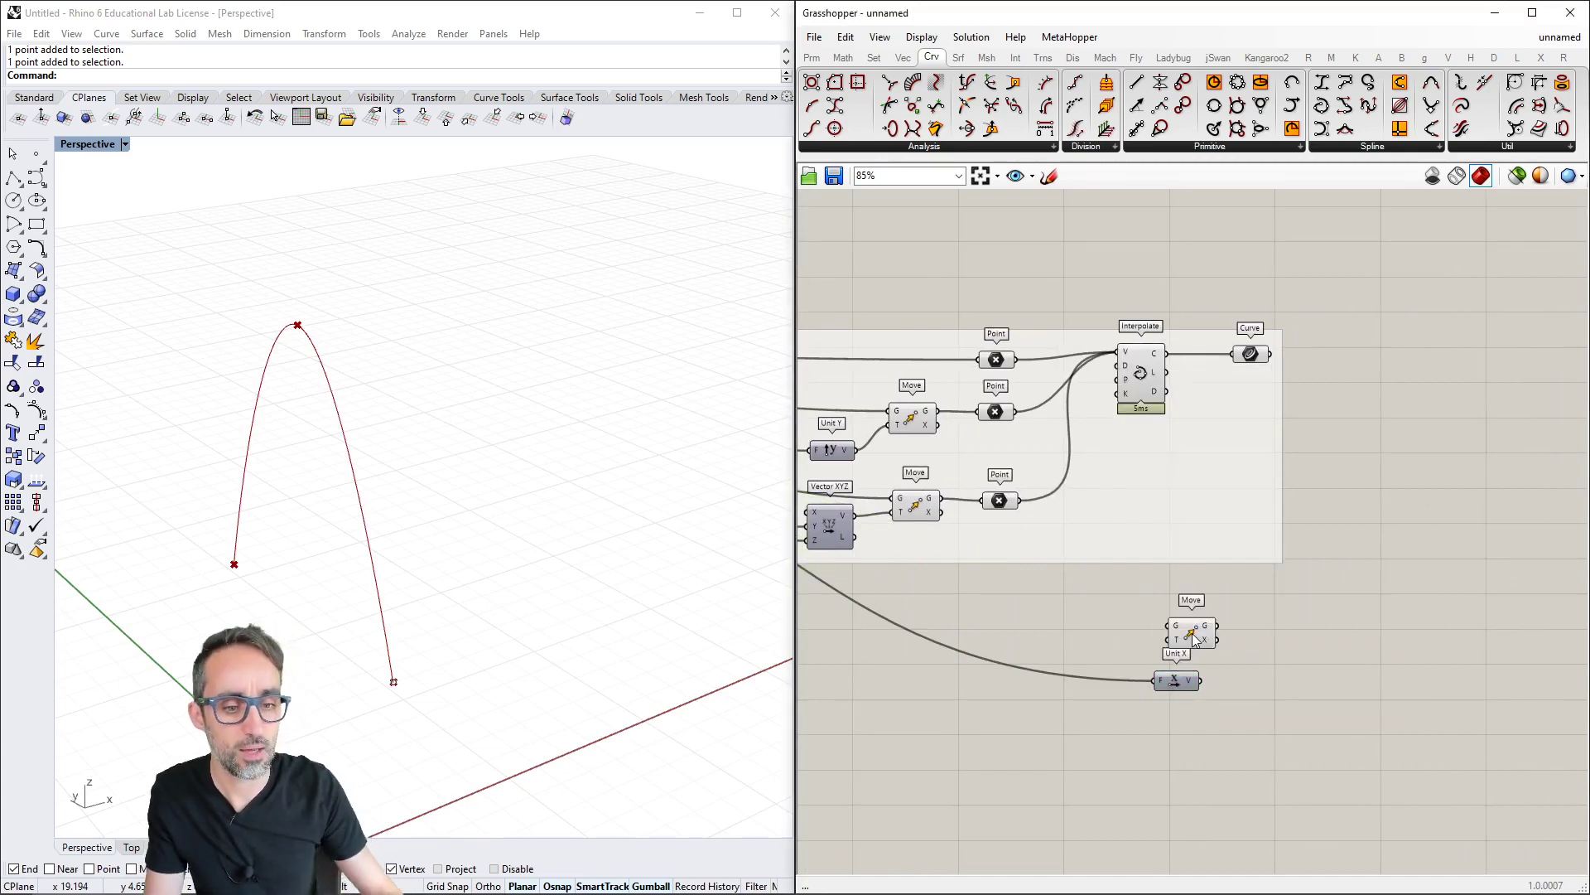
pyautogui.moveTo(1272, 355); pyautogui.dragTo(1170, 626)
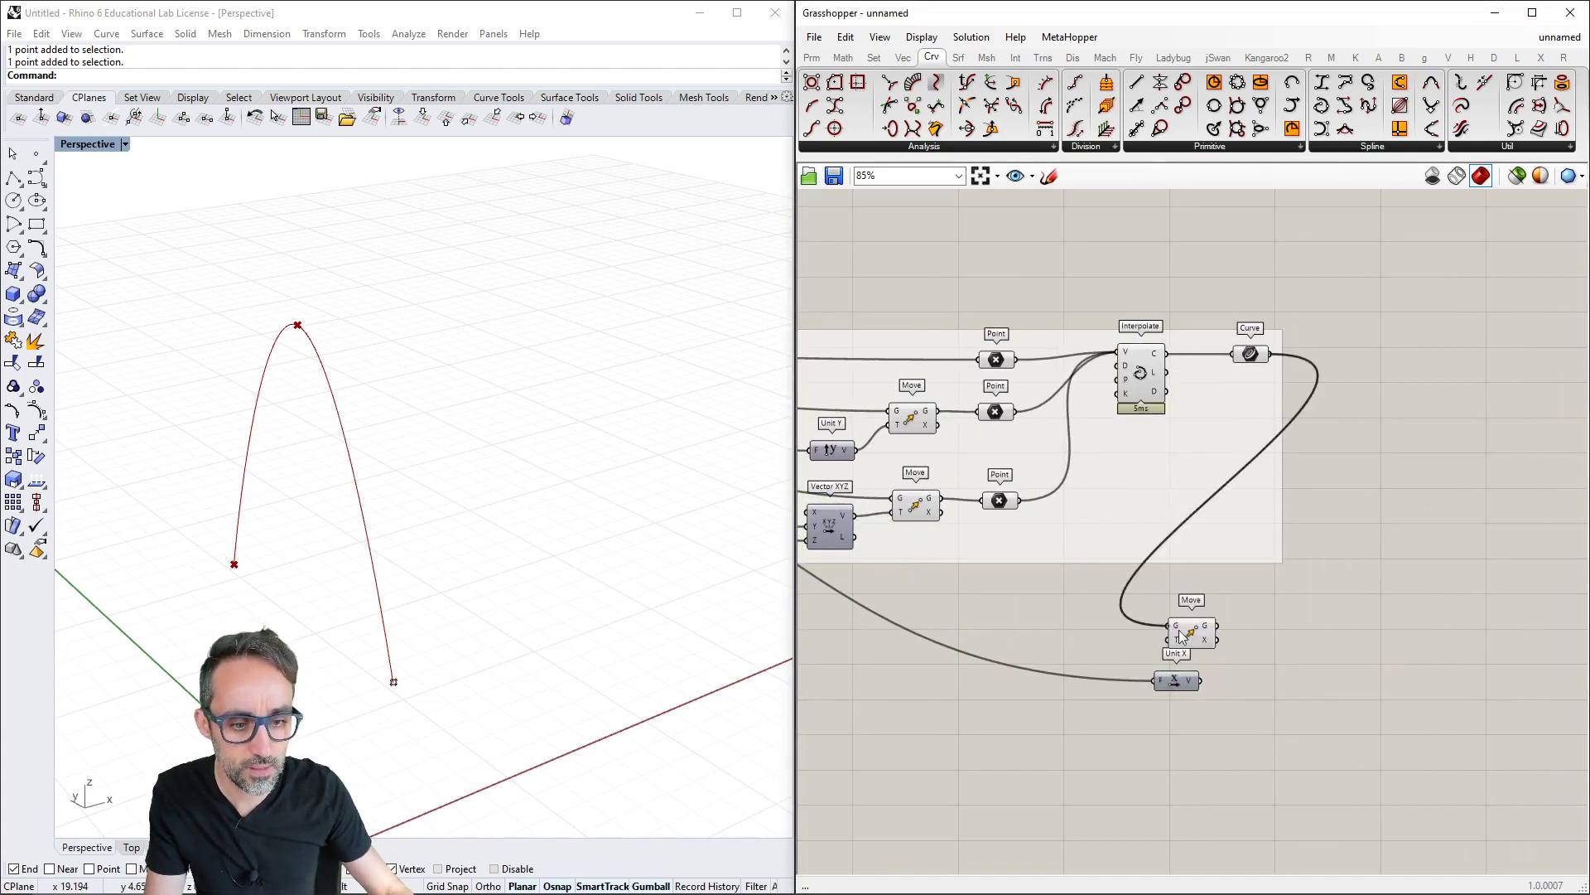
pyautogui.moveTo(1183, 684); pyautogui.dragTo(1170, 640)
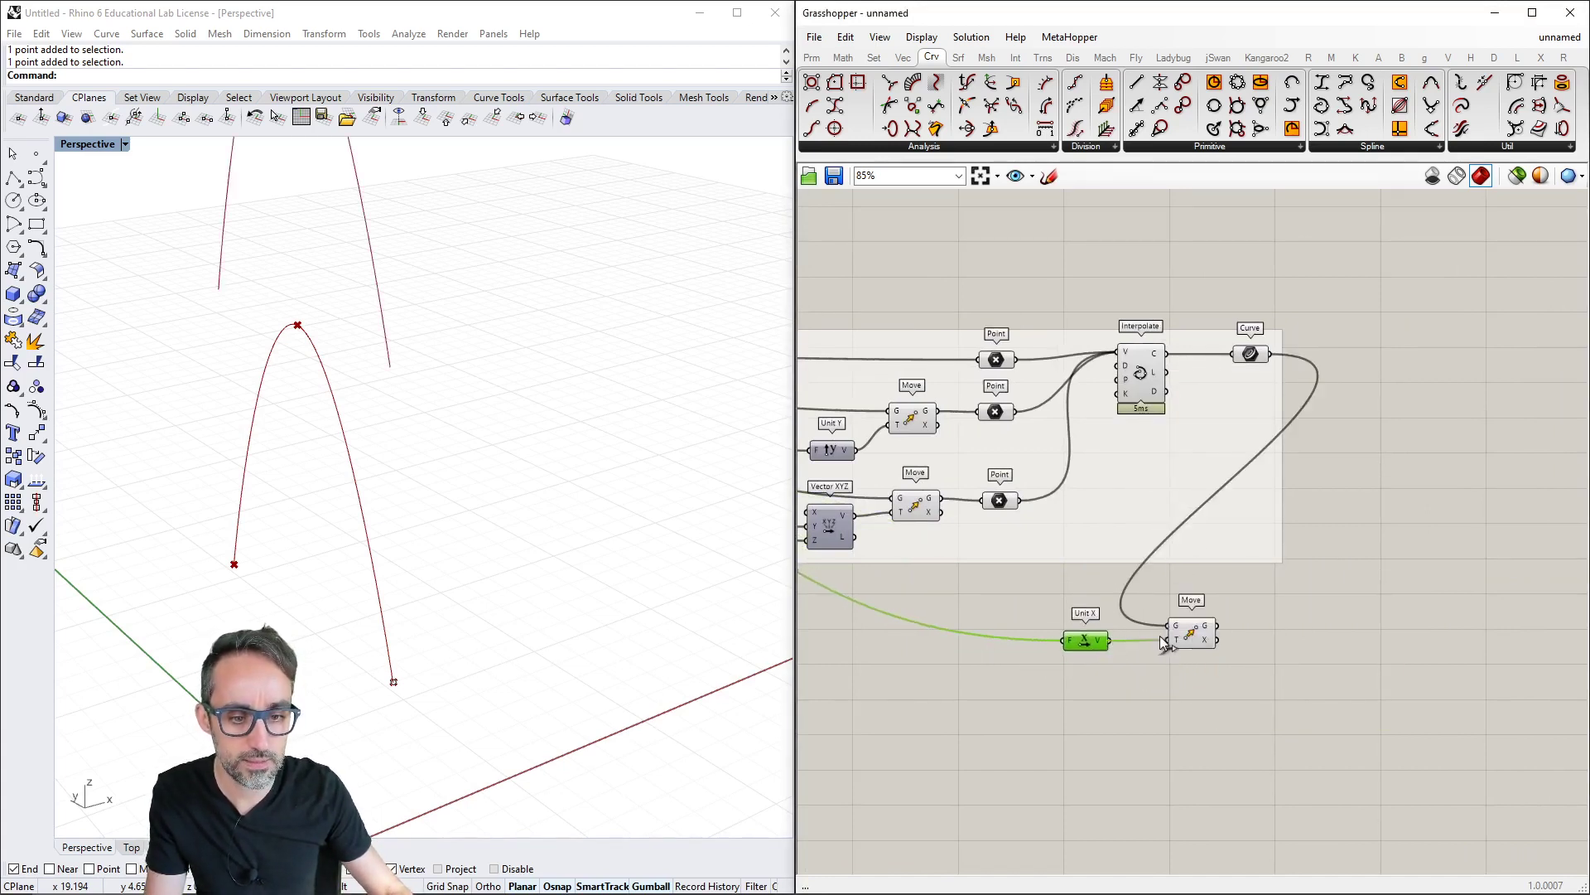
pyautogui.click(1189, 638)
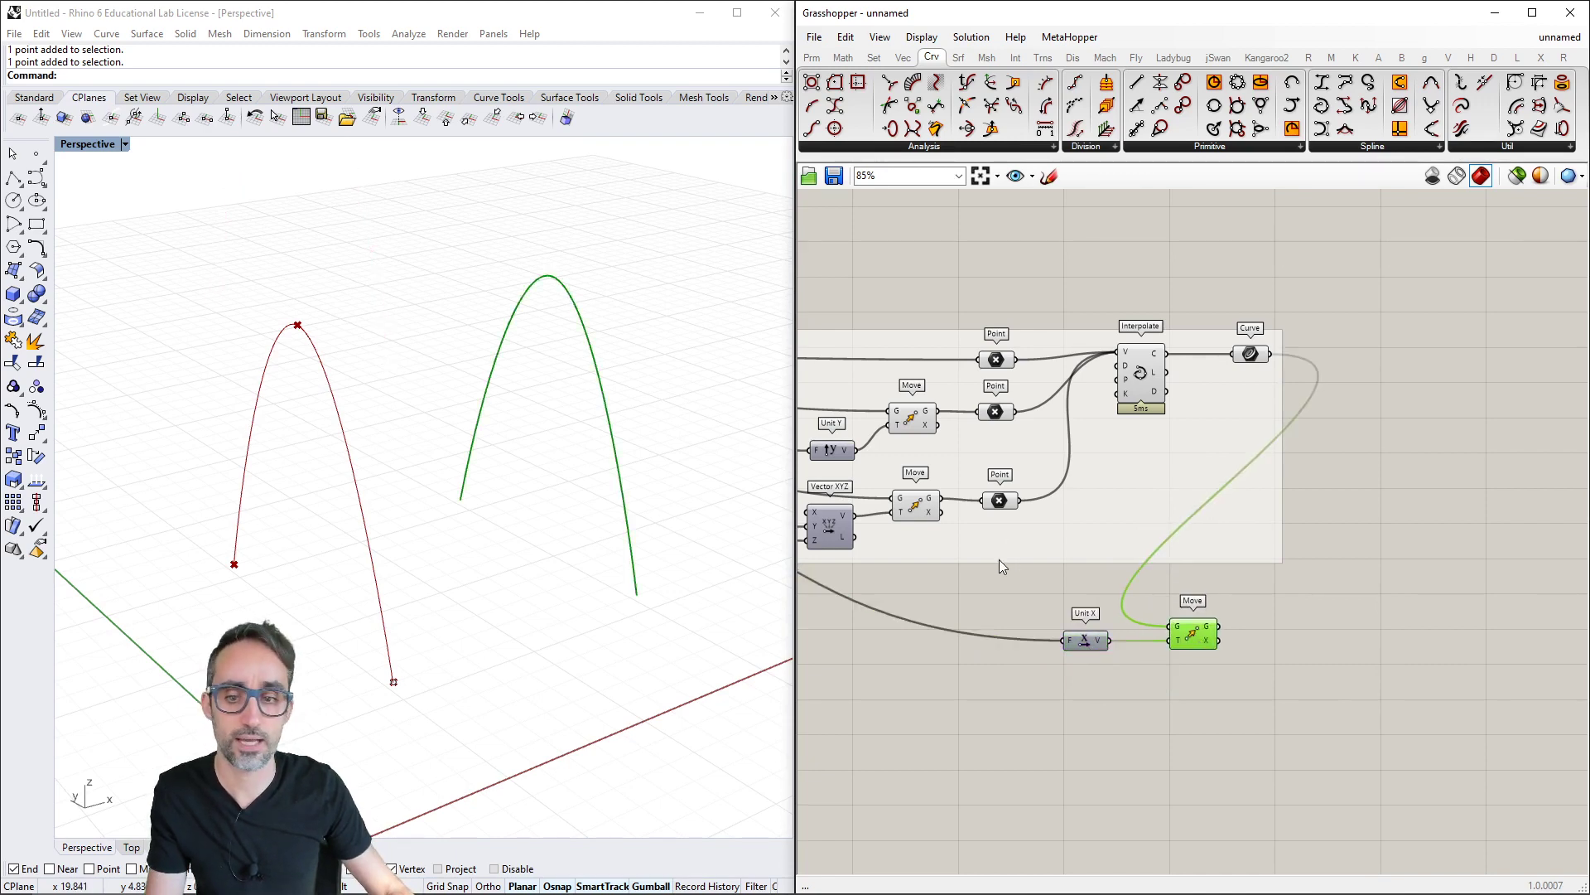
# Set the D slider to 2.05 and the H slider to 6.30 to bring the arches closer and lower them
pyautogui.moveTo(431, 508)
pyautogui.mouseDown(button='right')
pyautogui.moveTo(177, 508)
pyautogui.moveTo(685, 508)
pyautogui.moveTo(414, 514)
pyautogui.mouseUp(button='right')
pyautogui.scroll(-3, 988, 493)
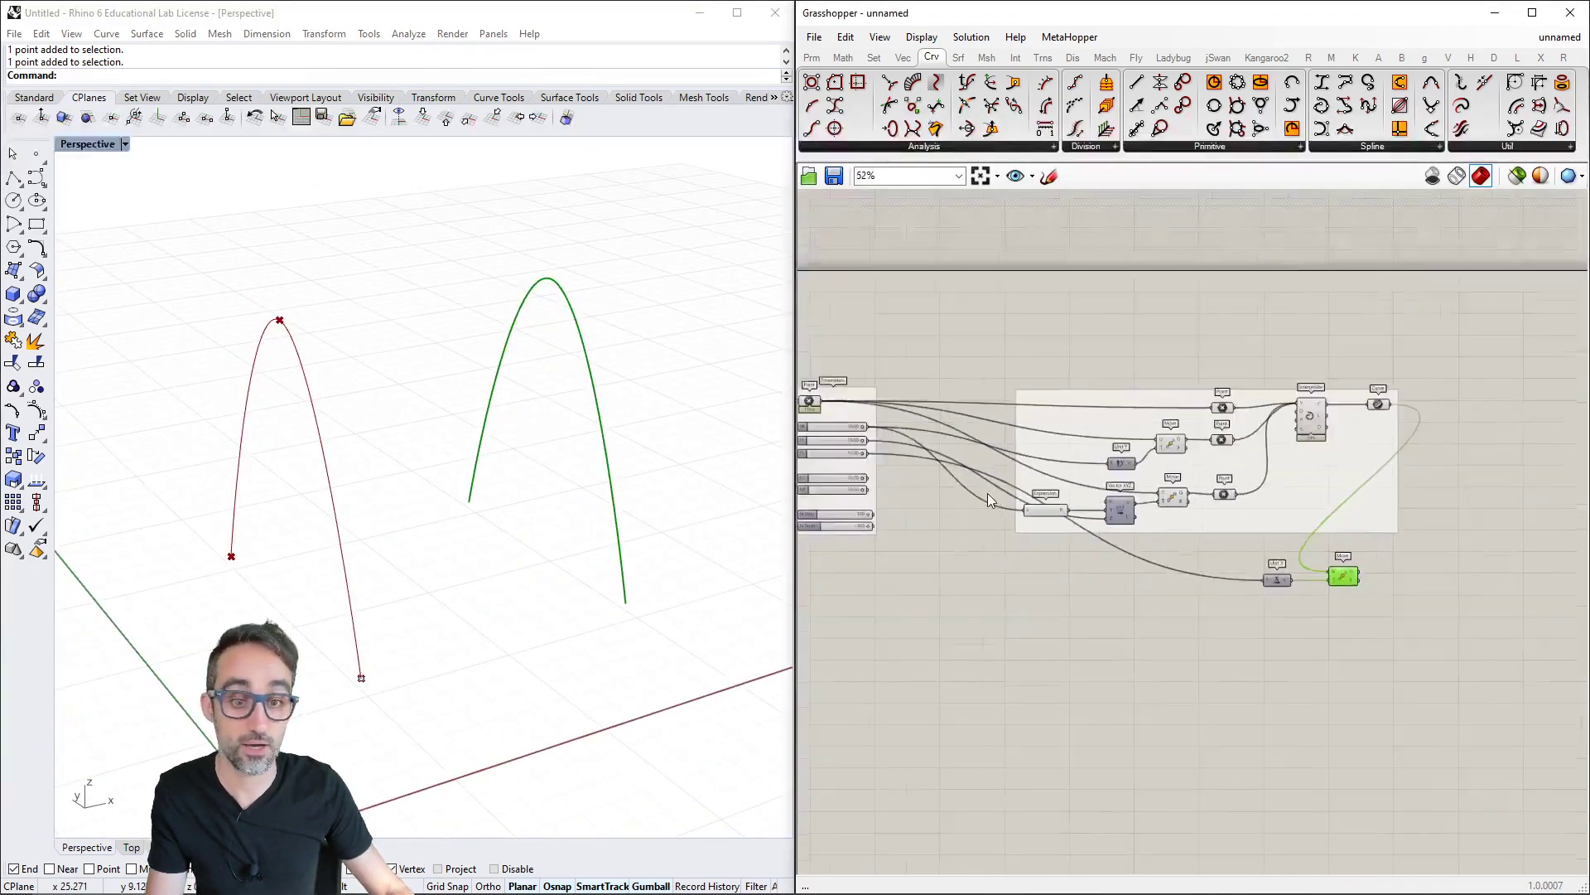
pyautogui.scroll(5, 987, 493)
pyautogui.moveTo(1156, 456); pyautogui.dragTo(1048, 460)
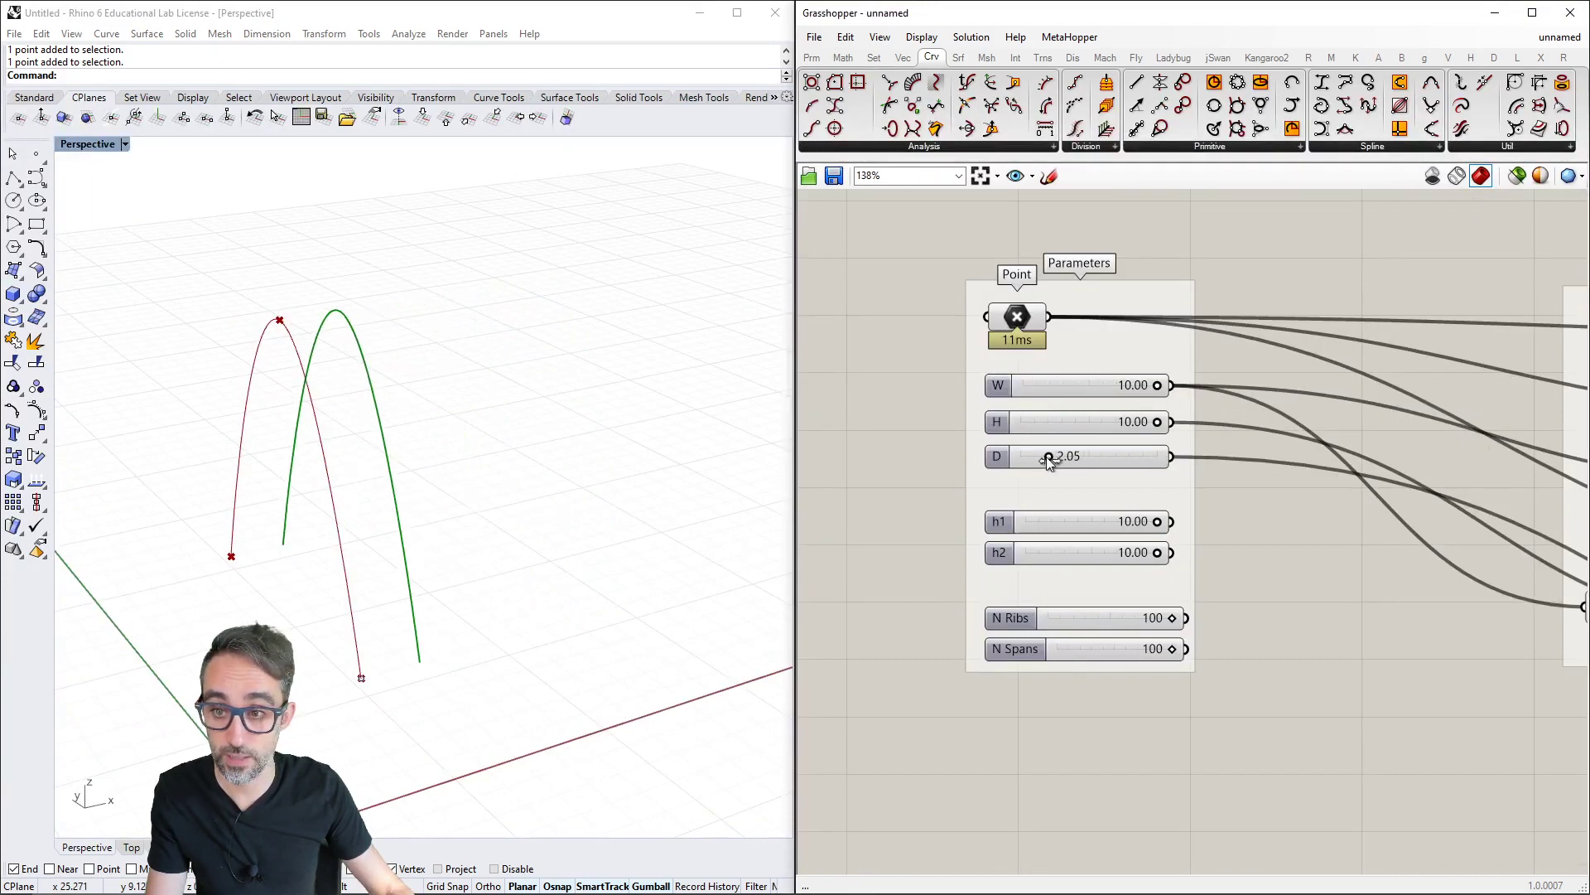
pyautogui.moveTo(1157, 389); pyautogui.dragTo(1123, 427)
pyautogui.moveTo(472, 575); pyautogui.dragTo(613, 539, button='right')
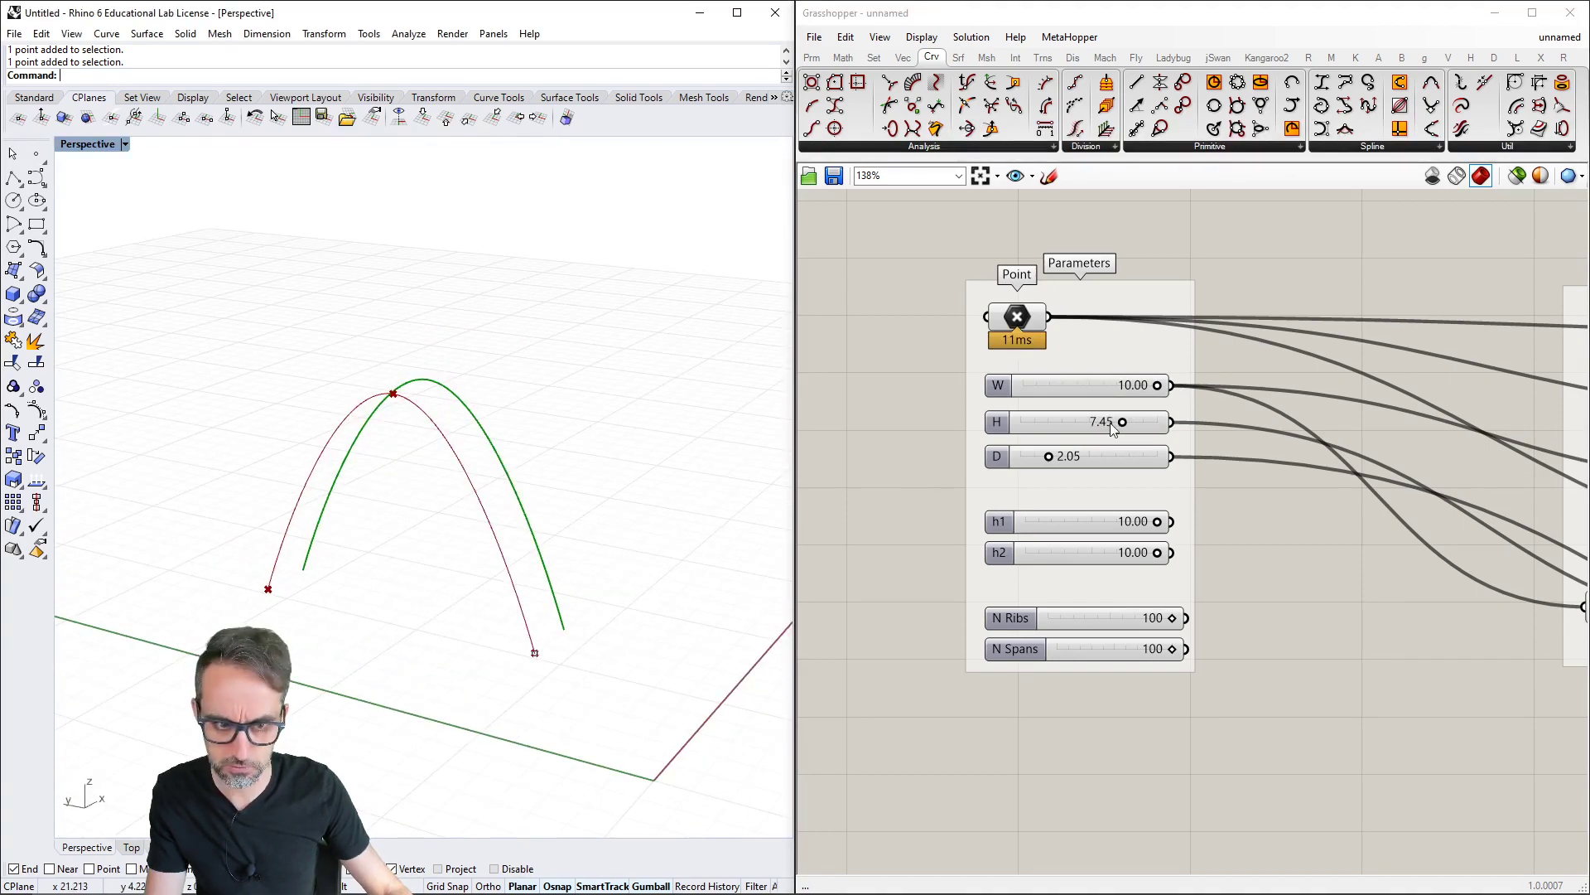
pyautogui.moveTo(1120, 422); pyautogui.dragTo(1111, 423)
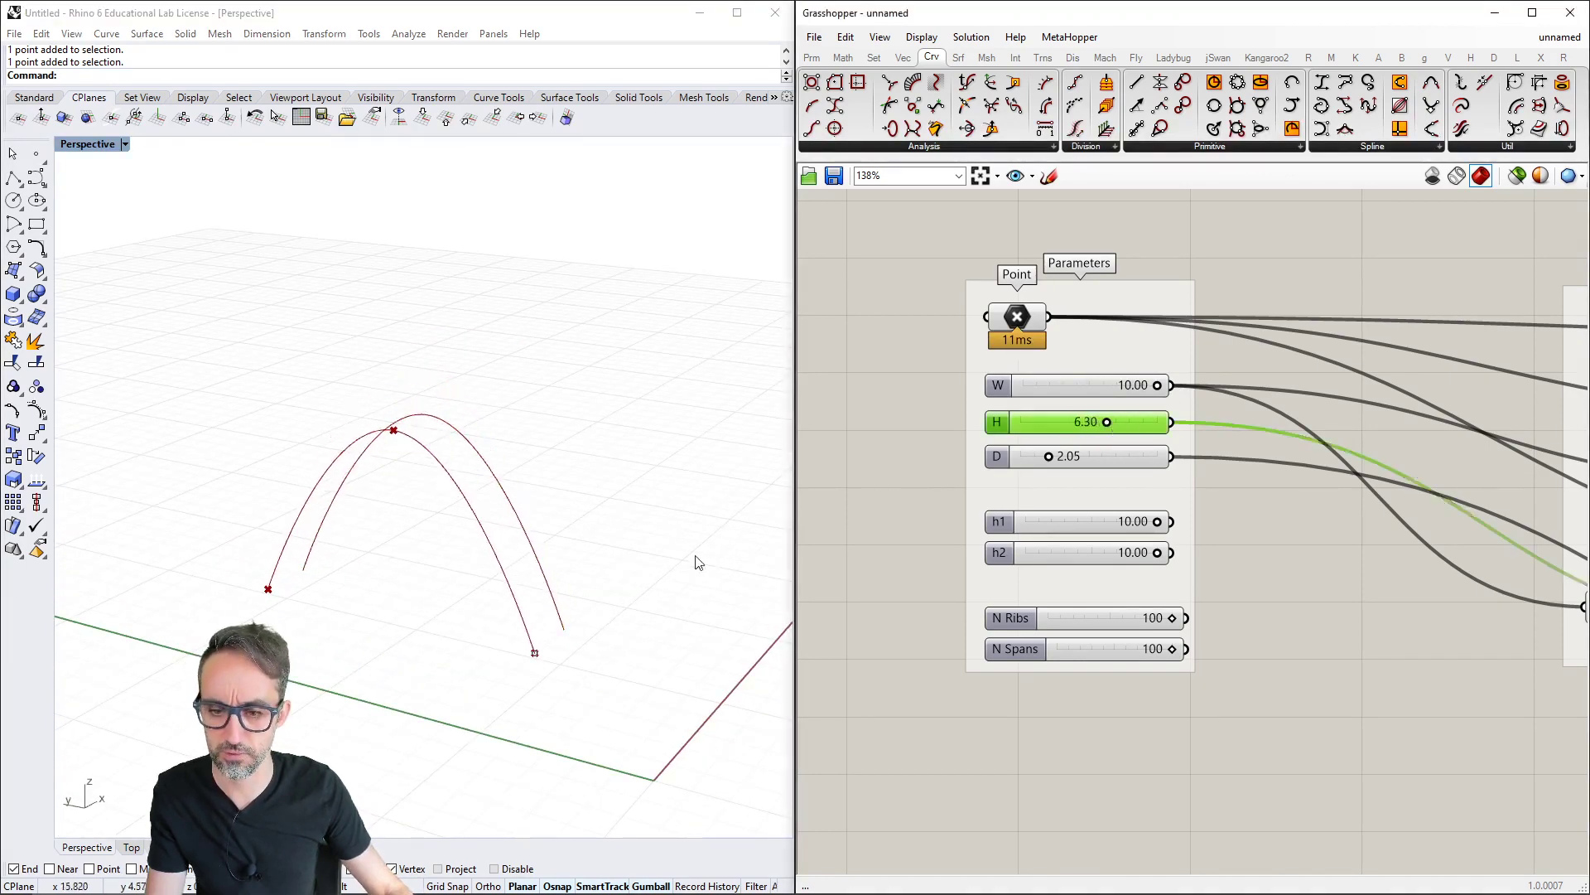
# Place a copy of the Curve parameter on the new Move component's geometry output and group it with Unit X and Move
pyautogui.moveTo(696, 563); pyautogui.dragTo(586, 569, button='right')
pyautogui.scroll(4, 657, 546)
pyautogui.moveTo(1312, 558); pyautogui.dragTo(1024, 503, button='right')
pyautogui.scroll(-3, 1118, 529)
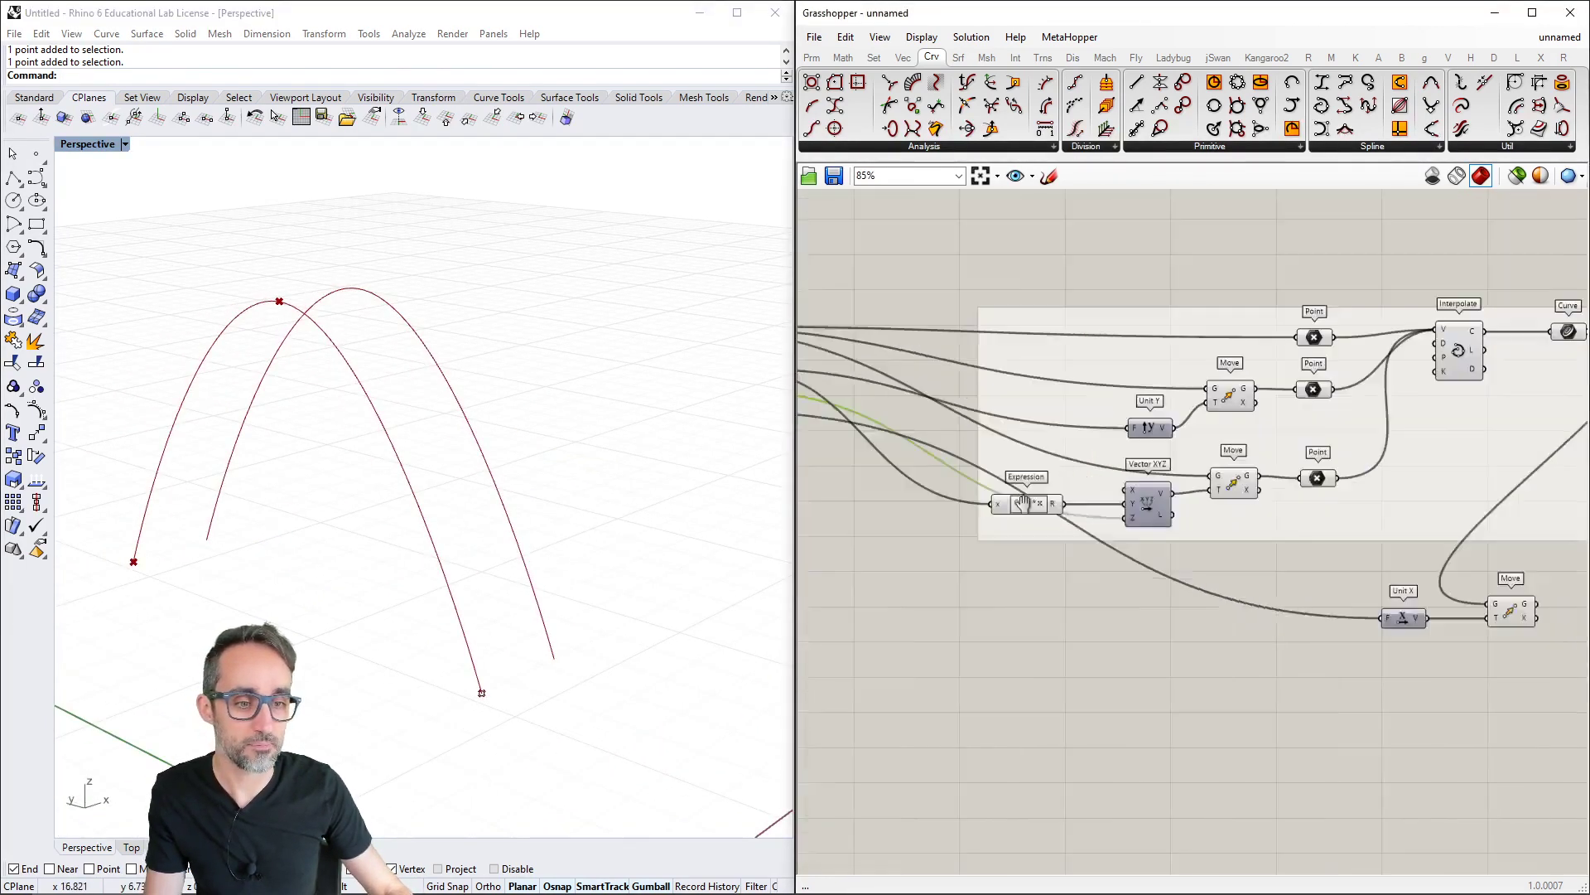
pyautogui.moveTo(1538, 580); pyautogui.dragTo(1195, 531, button='right')
pyautogui.click(1230, 288)
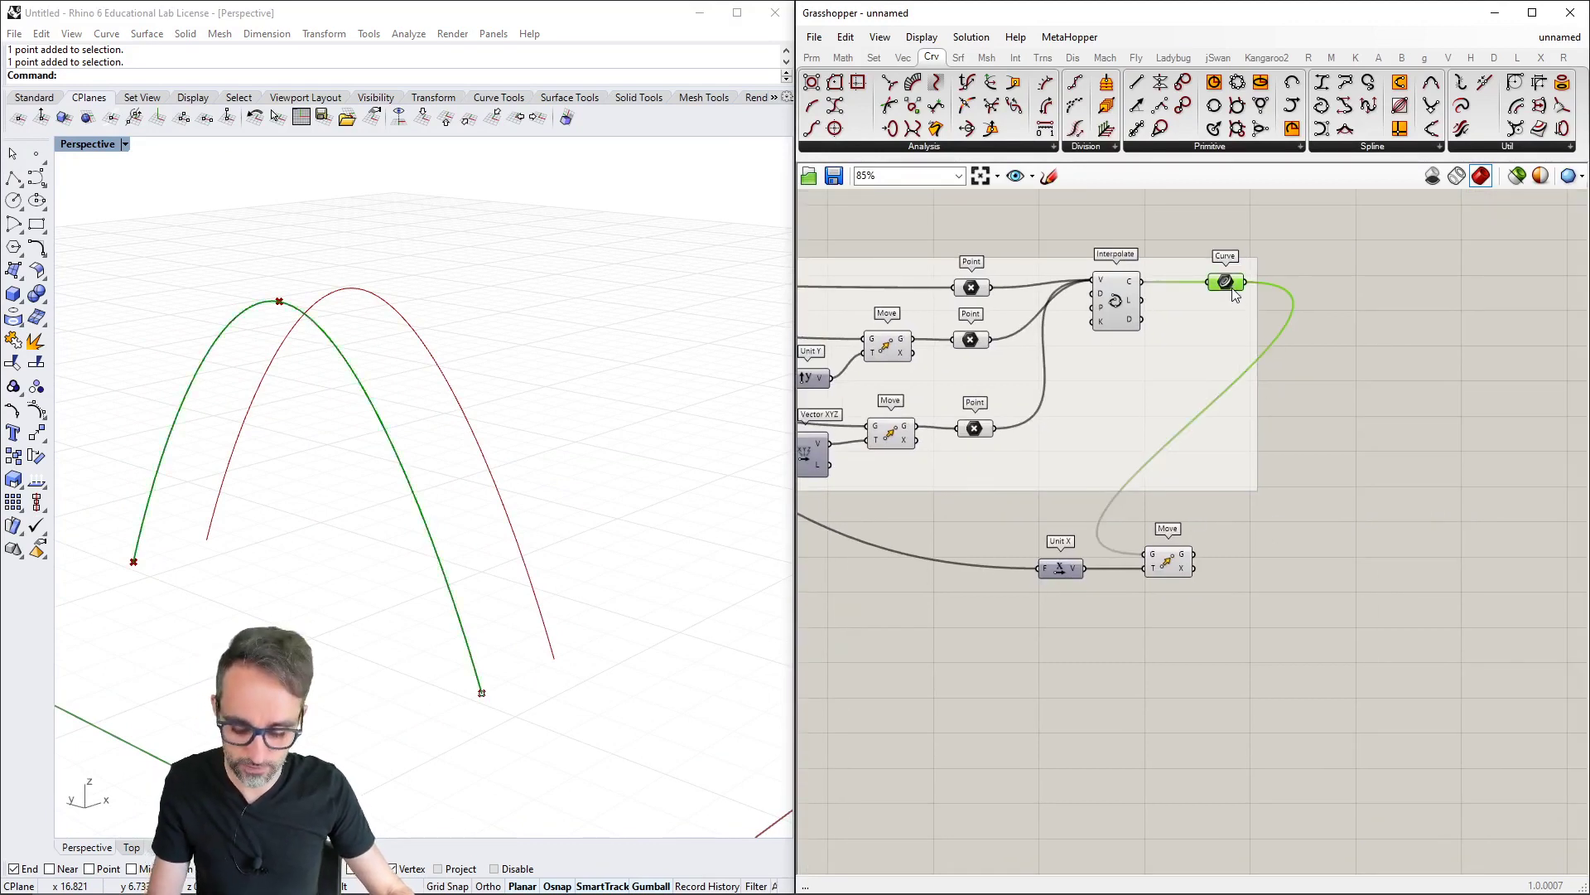
pyautogui.hotkey('ctrl', 'c')
pyautogui.hotkey('ctrl', 'v')
pyautogui.moveTo(1234, 286); pyautogui.dragTo(1014, 609)
pyautogui.hotkey('ctrl', 'g')
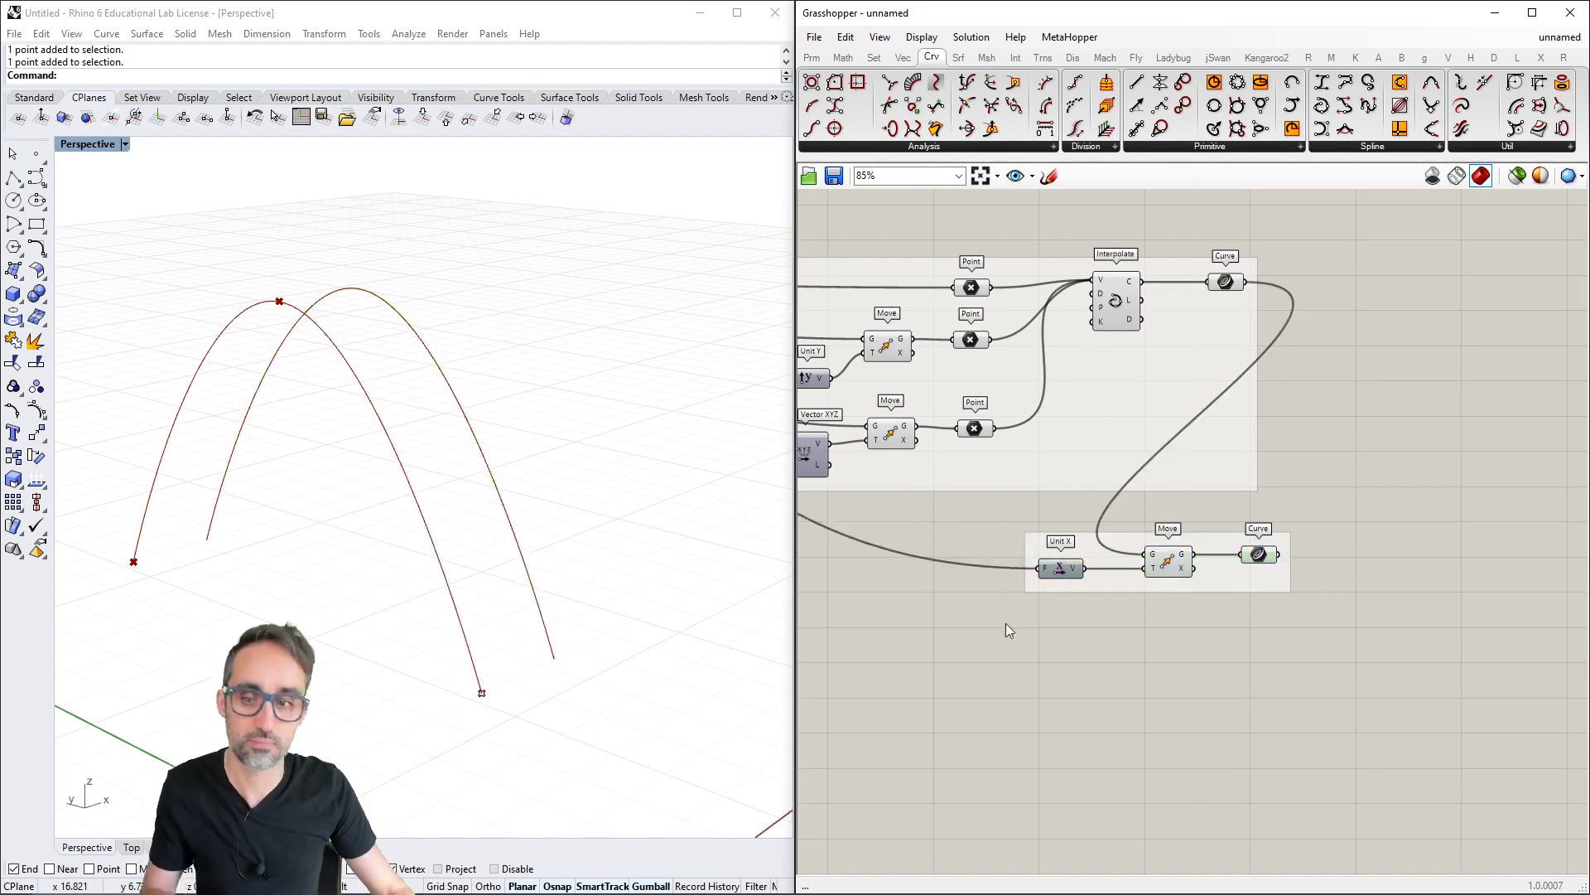
# Turn off the preview of the three output Points, the Interpolate component and the two Move components that feed the points
pyautogui.moveTo(571, 530); pyautogui.dragTo(634, 525, button='right')
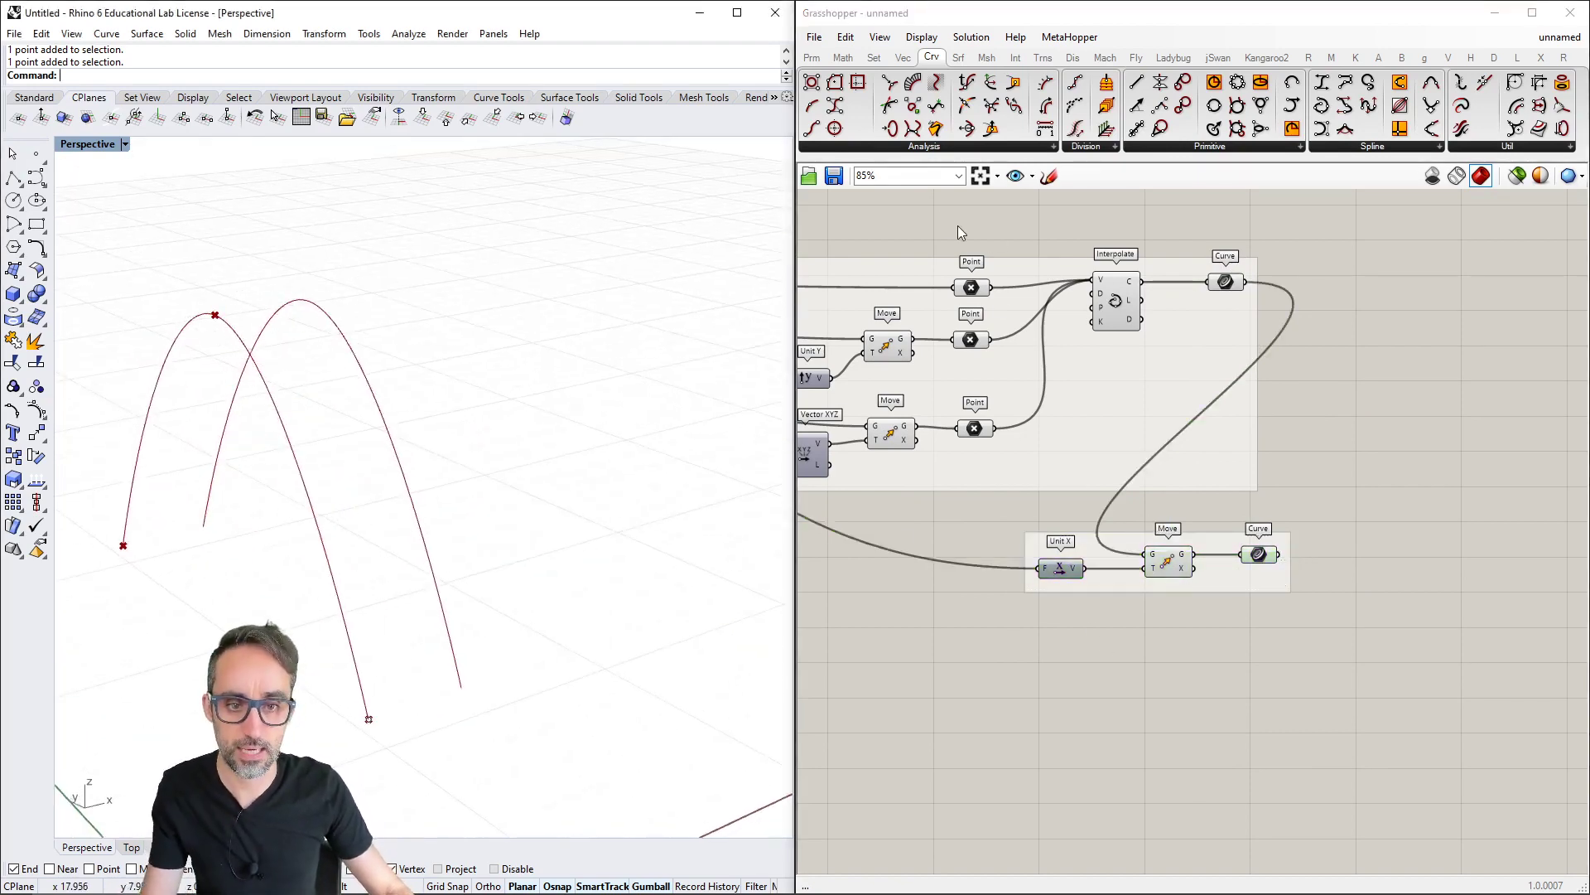
pyautogui.moveTo(937, 214); pyautogui.dragTo(1022, 488)
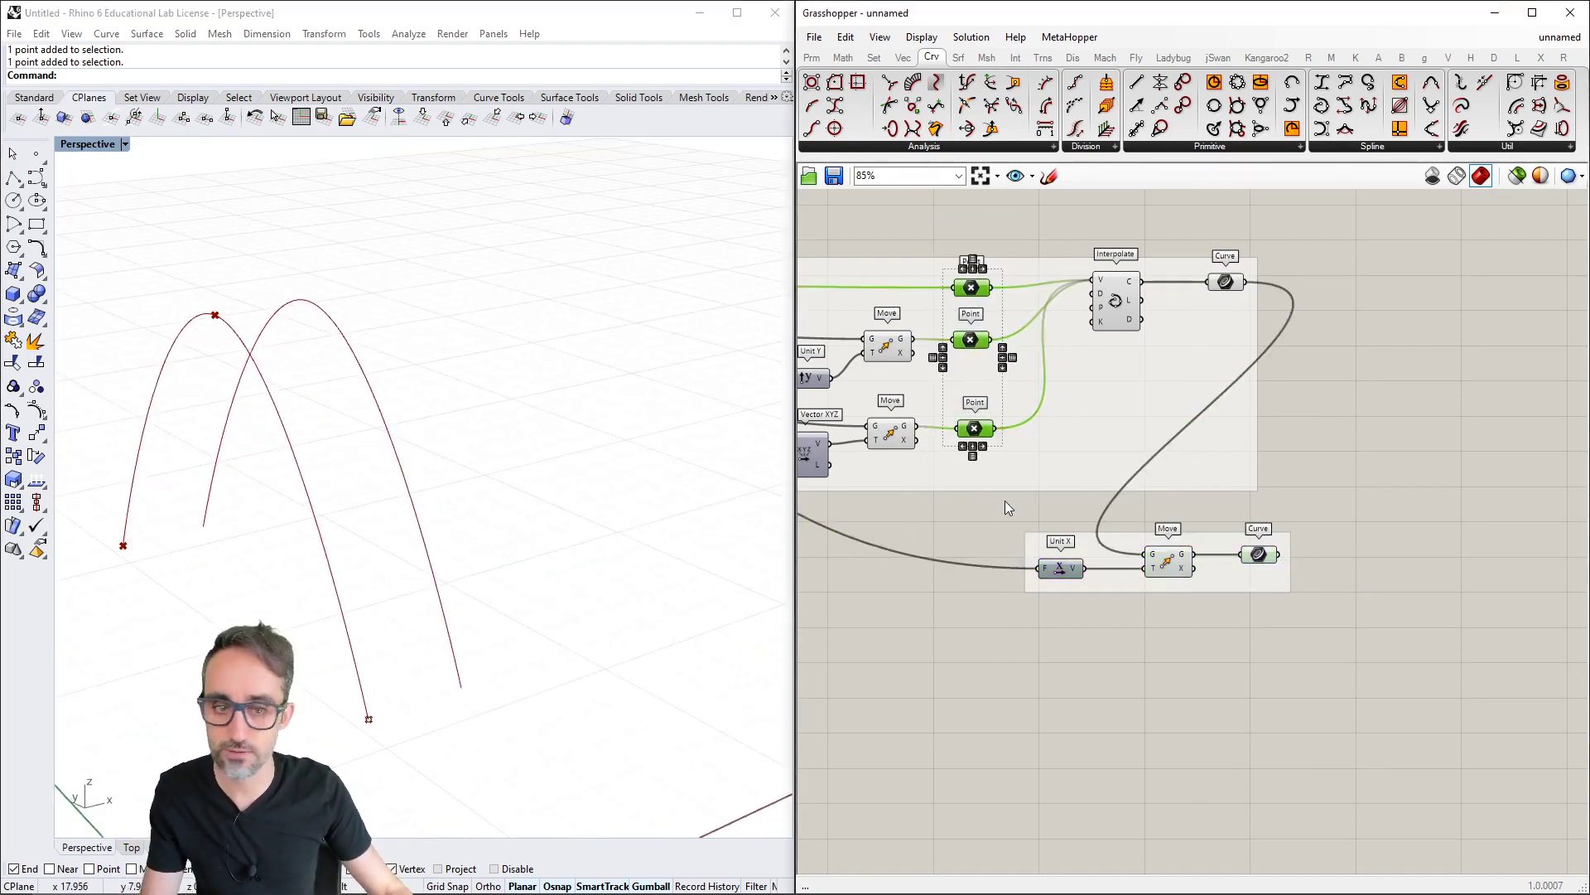
pyautogui.click(1005, 507)
pyautogui.click(1114, 305)
pyautogui.click(887, 346)
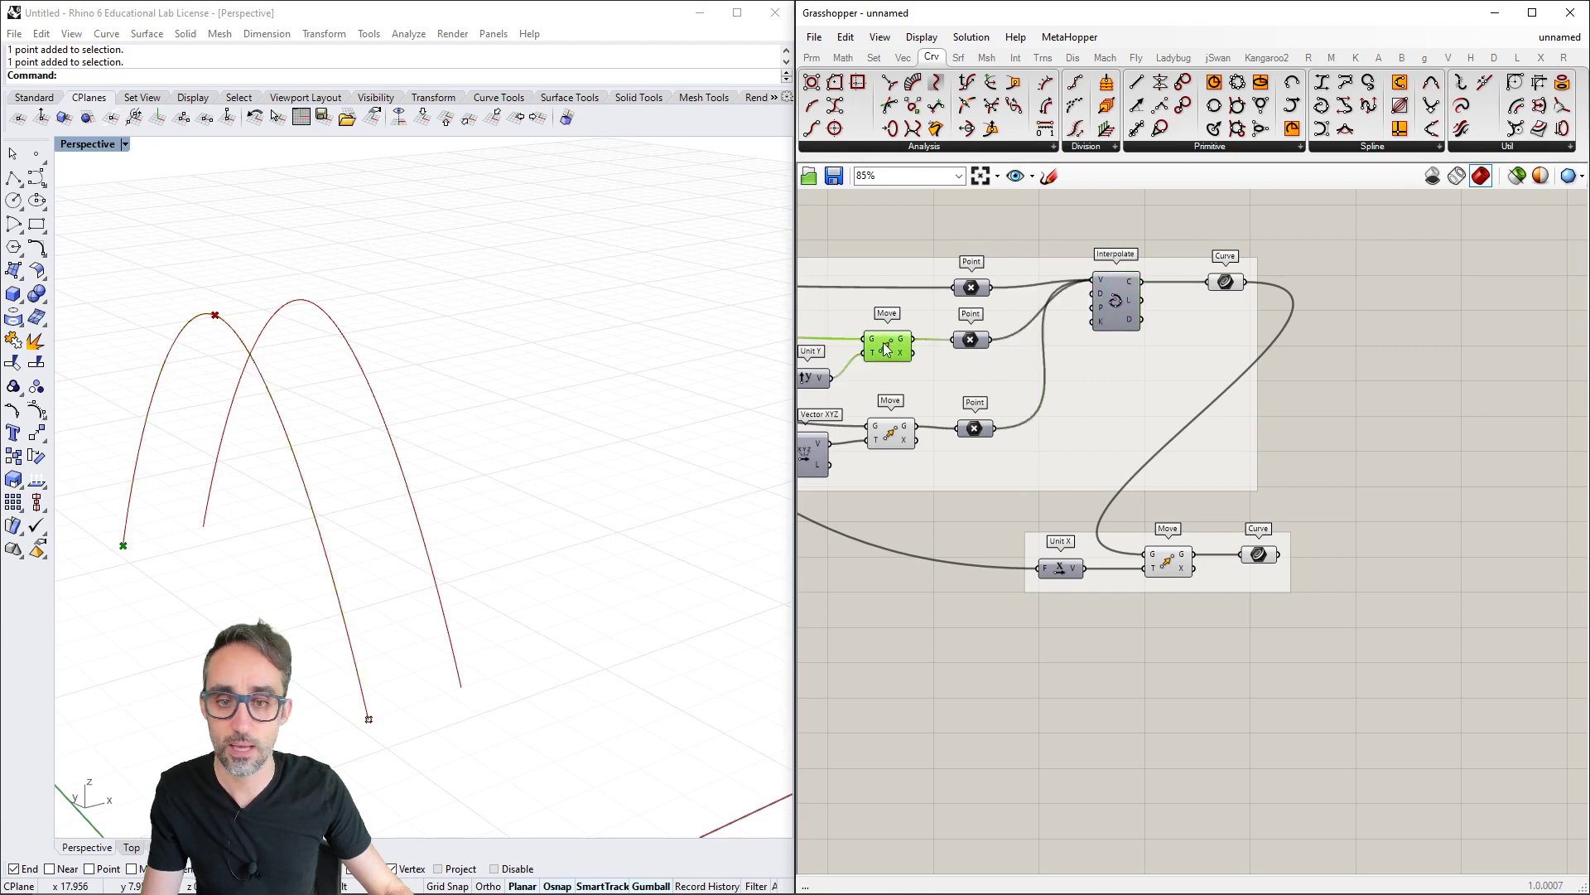
pyautogui.click(909, 446)
pyautogui.hotkey('ctrl', 'q')
# Select the base Point parameter and move its referenced point in the perspective view to test how both arches follow
pyautogui.moveTo(952, 520); pyautogui.dragTo(1192, 487, button='right')
pyautogui.scroll(-2, 1178, 496)
pyautogui.keyDown('shift'); pyautogui.moveTo(512, 516); pyautogui.dragTo(589, 483, button='right'); pyautogui.keyUp('shift')
pyautogui.moveTo(996, 543); pyautogui.dragTo(1061, 533, button='right')
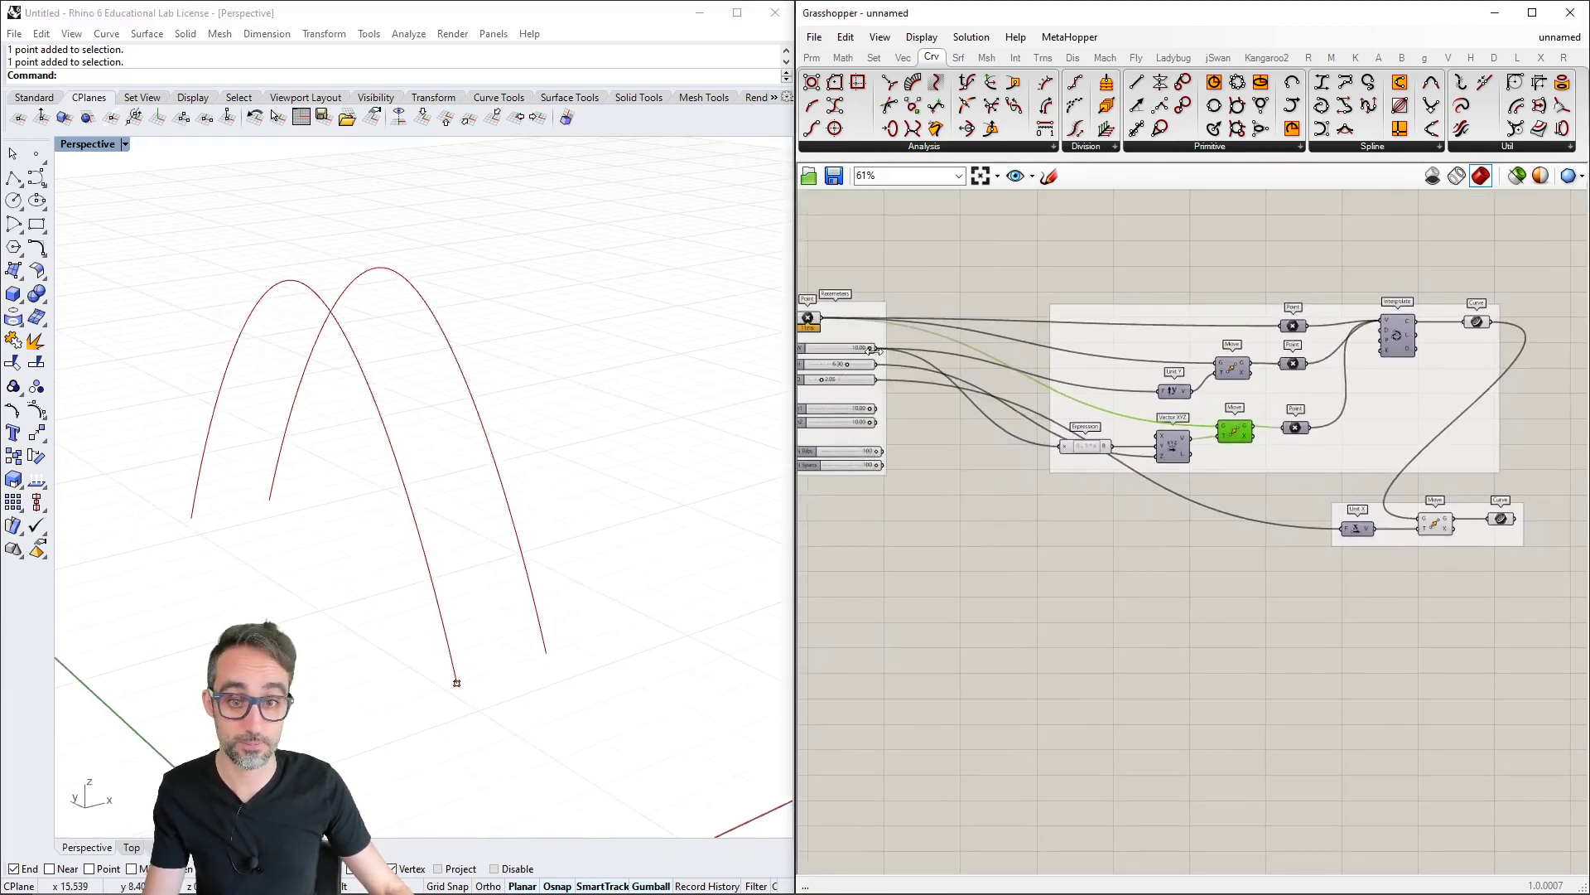
pyautogui.click(808, 317)
pyautogui.moveTo(660, 436); pyautogui.dragTo(570, 598, button='right')
pyautogui.click(519, 685)
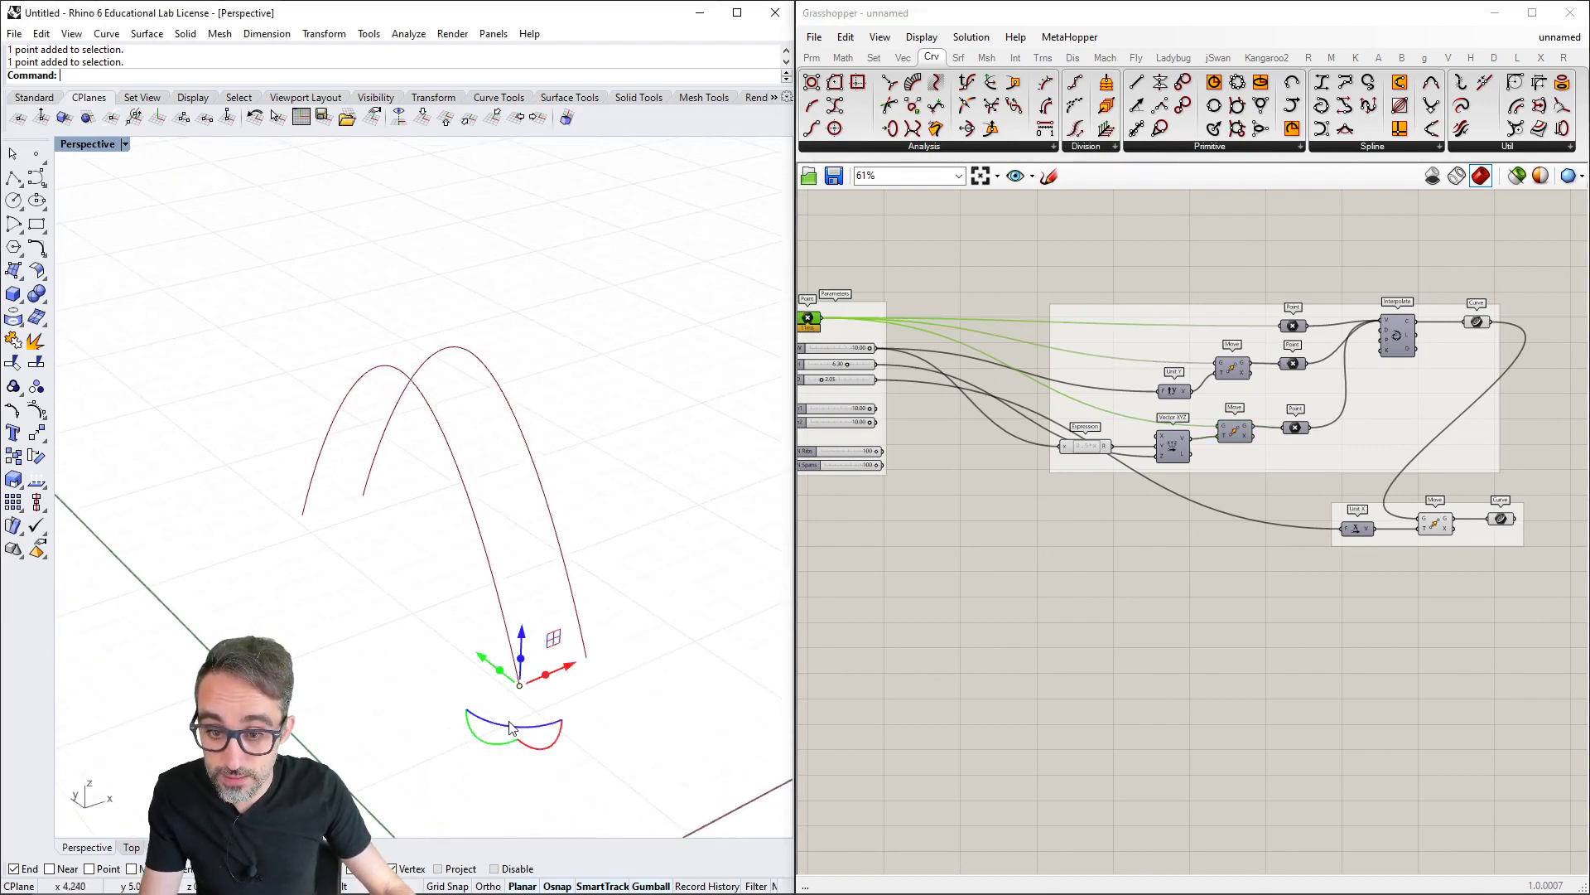
pyautogui.moveTo(507, 679); pyautogui.dragTo(628, 641)
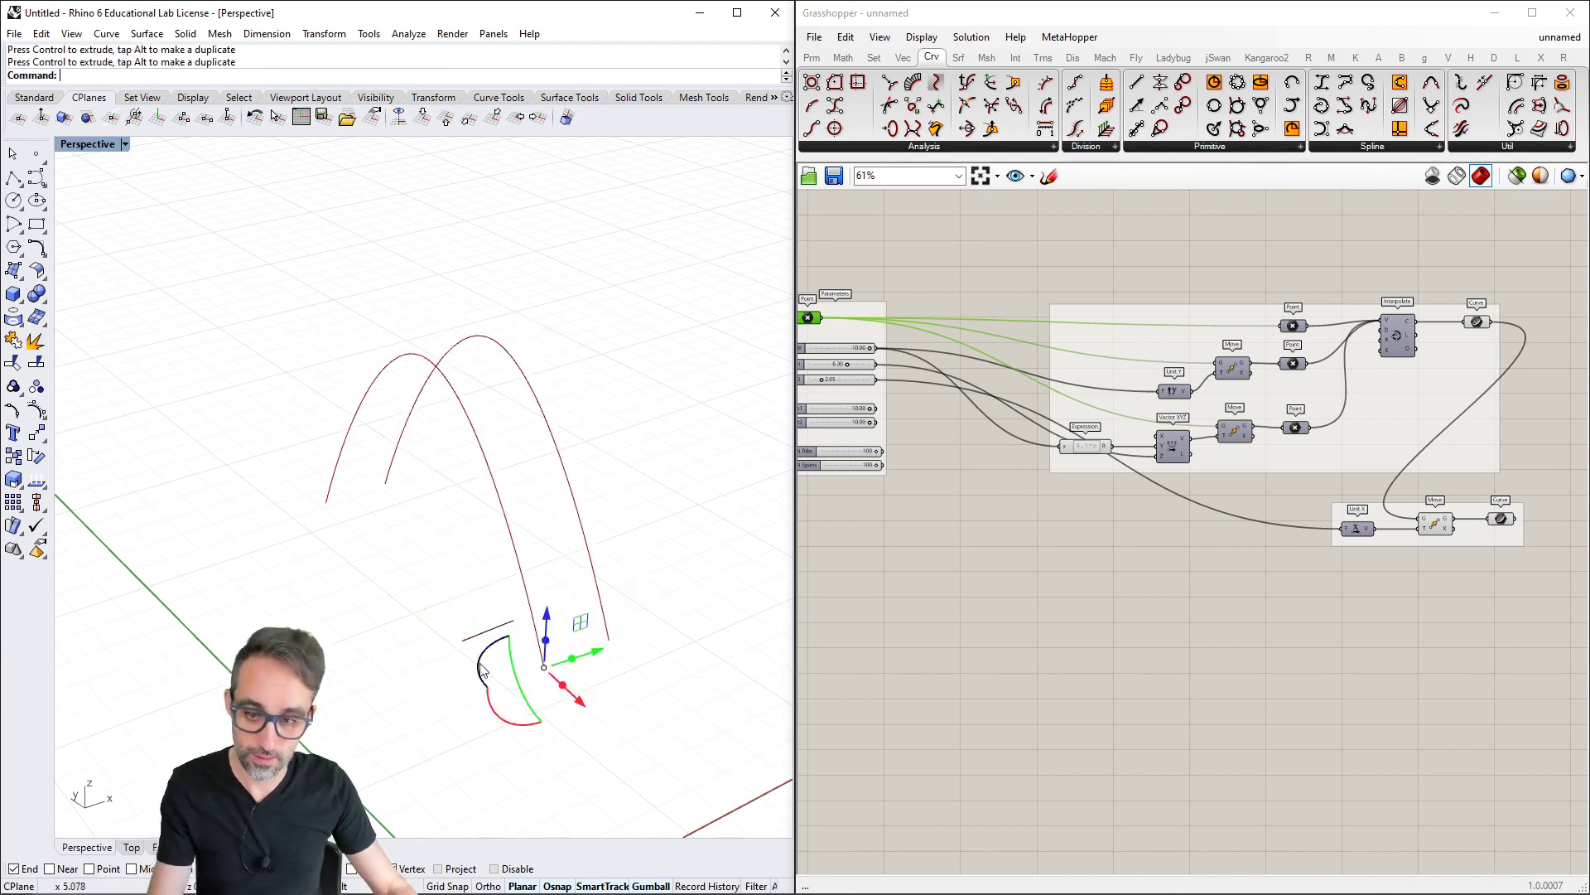
# Undo the last test move of the base point and delete the stray curves beside the arch's base
pyautogui.hotkey('ctrl', 'z')
pyautogui.click(468, 686)
pyautogui.click(469, 638)
pyautogui.press('Delete')
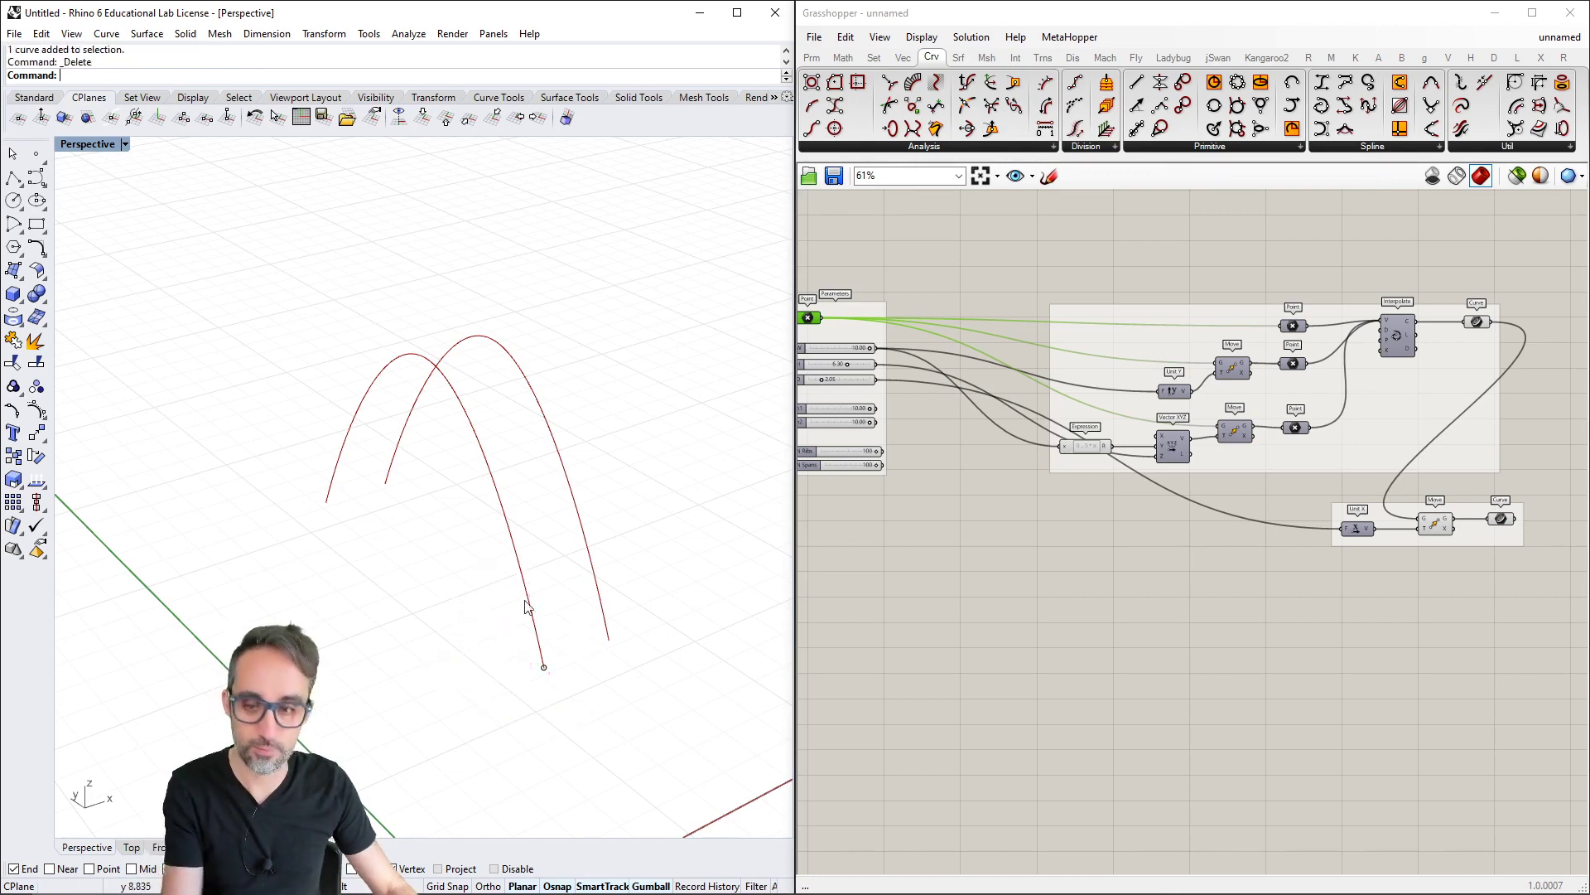
pyautogui.keyDown('shift'); pyautogui.moveTo(573, 597); pyautogui.dragTo(532, 568, button='right'); pyautogui.keyUp('shift')
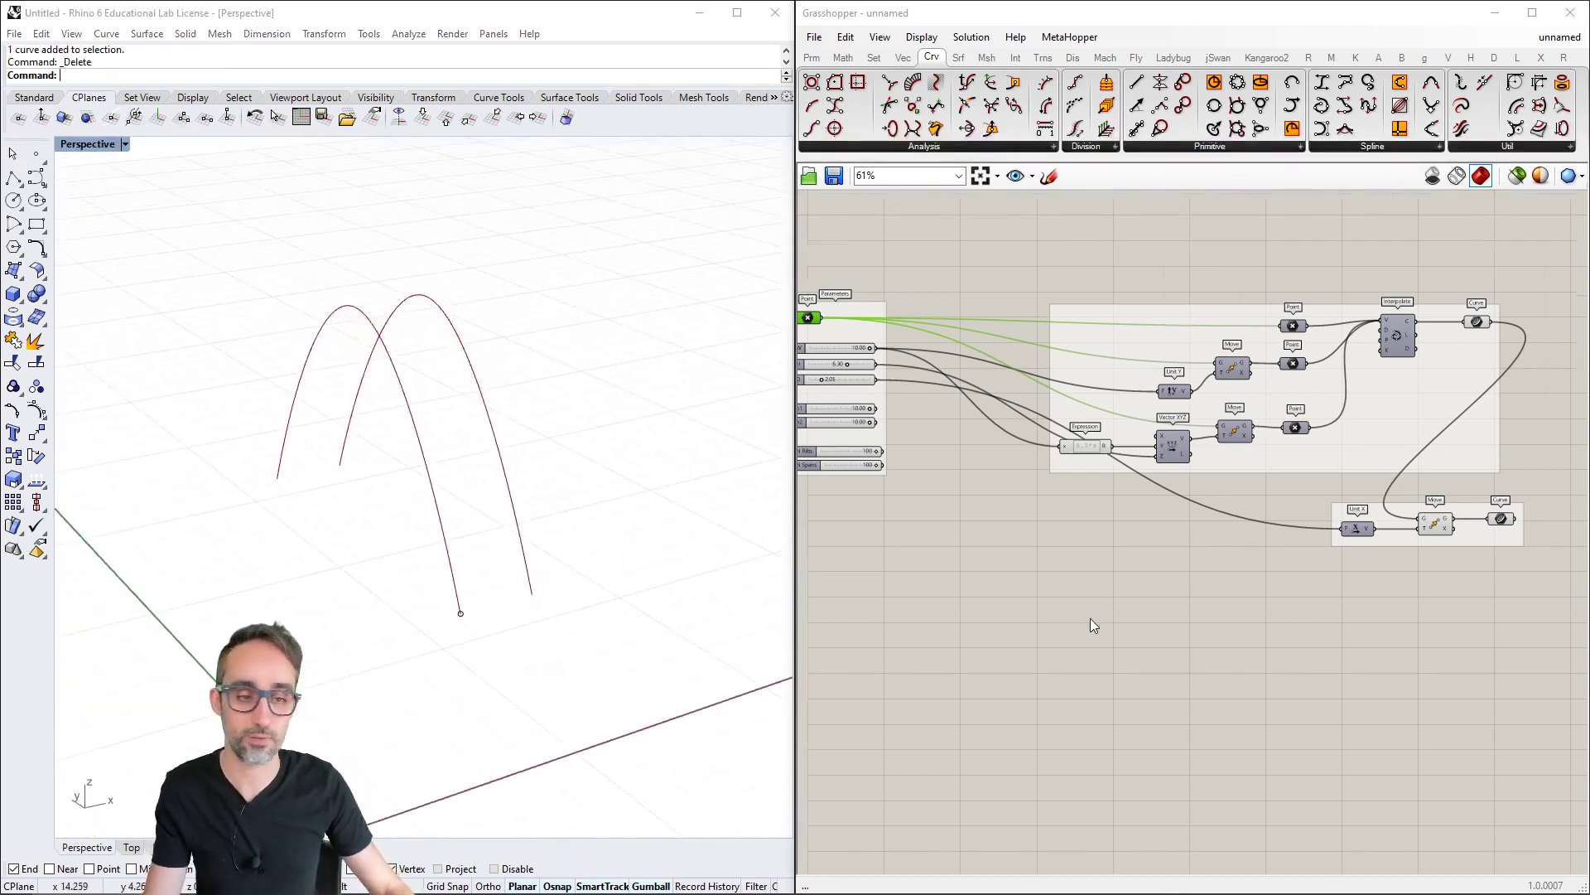
# Duplicate the 0.5*x Expression component below the arch group and feed its x input from the D slider
pyautogui.moveTo(1309, 603); pyautogui.dragTo(1035, 644, button='right')
pyautogui.scroll(1, 1101, 593)
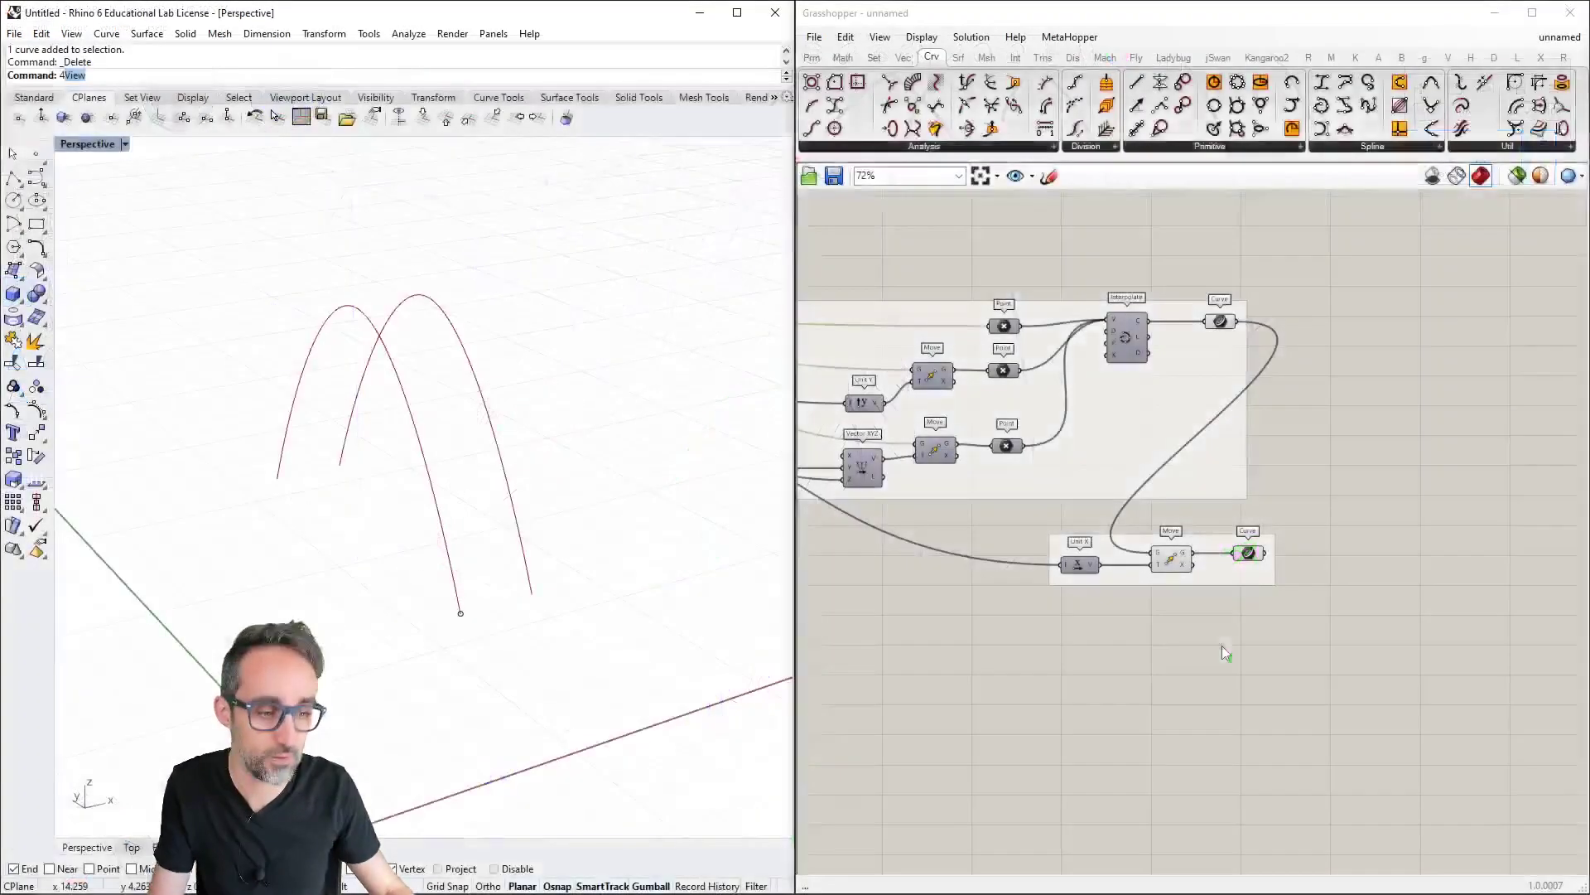
pyautogui.moveTo(1251, 601); pyautogui.dragTo(1250, 561, button='right')
pyautogui.scroll(2, 1247, 559)
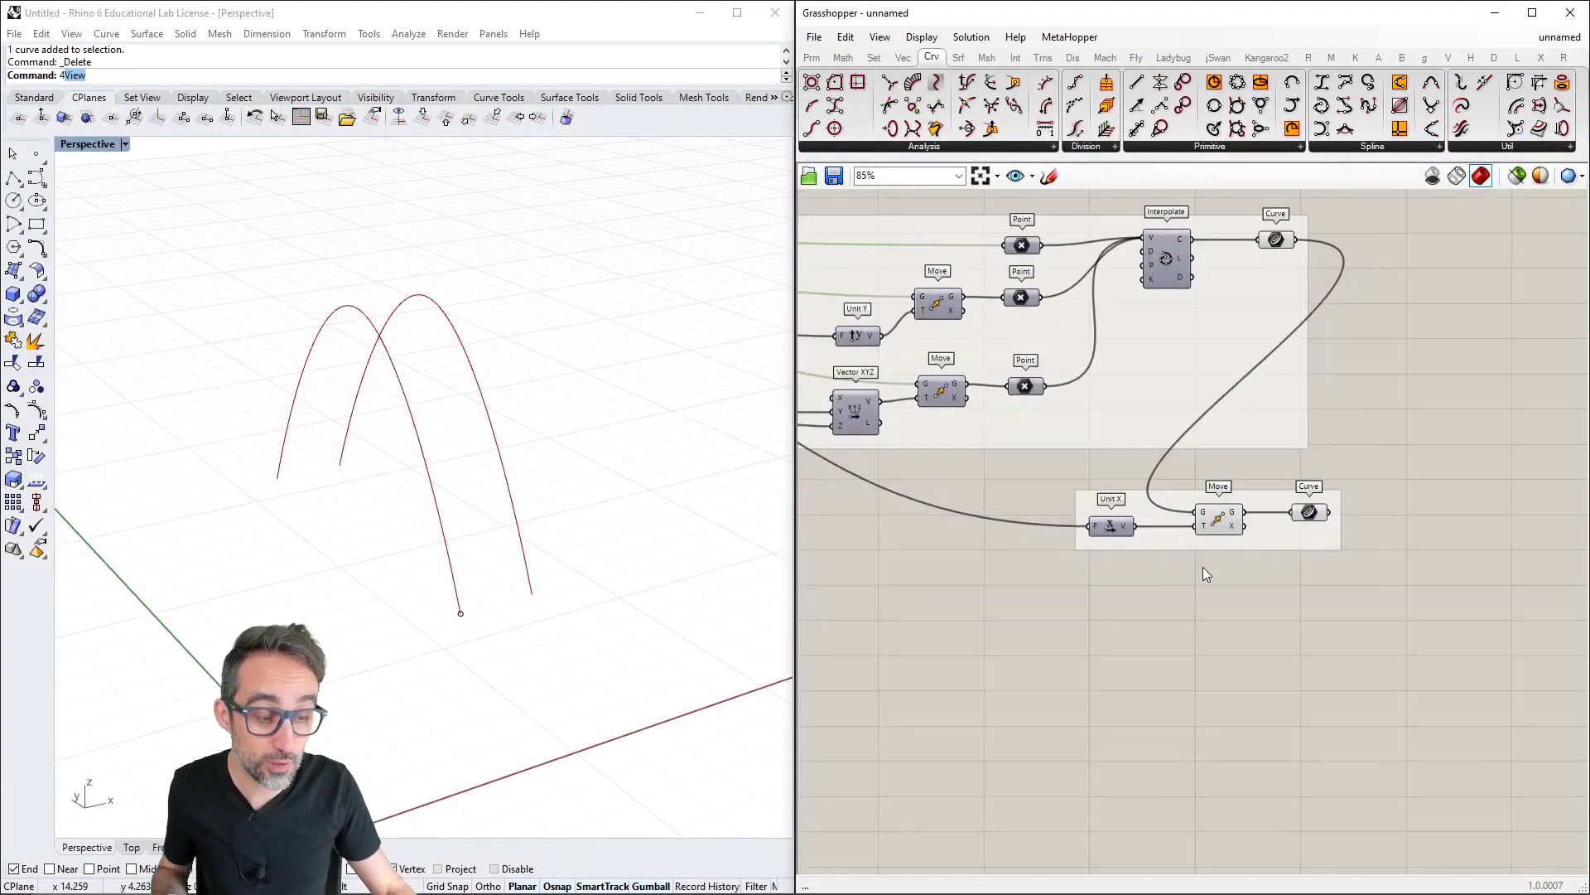
pyautogui.moveTo(1132, 565); pyautogui.dragTo(1194, 565, button='right')
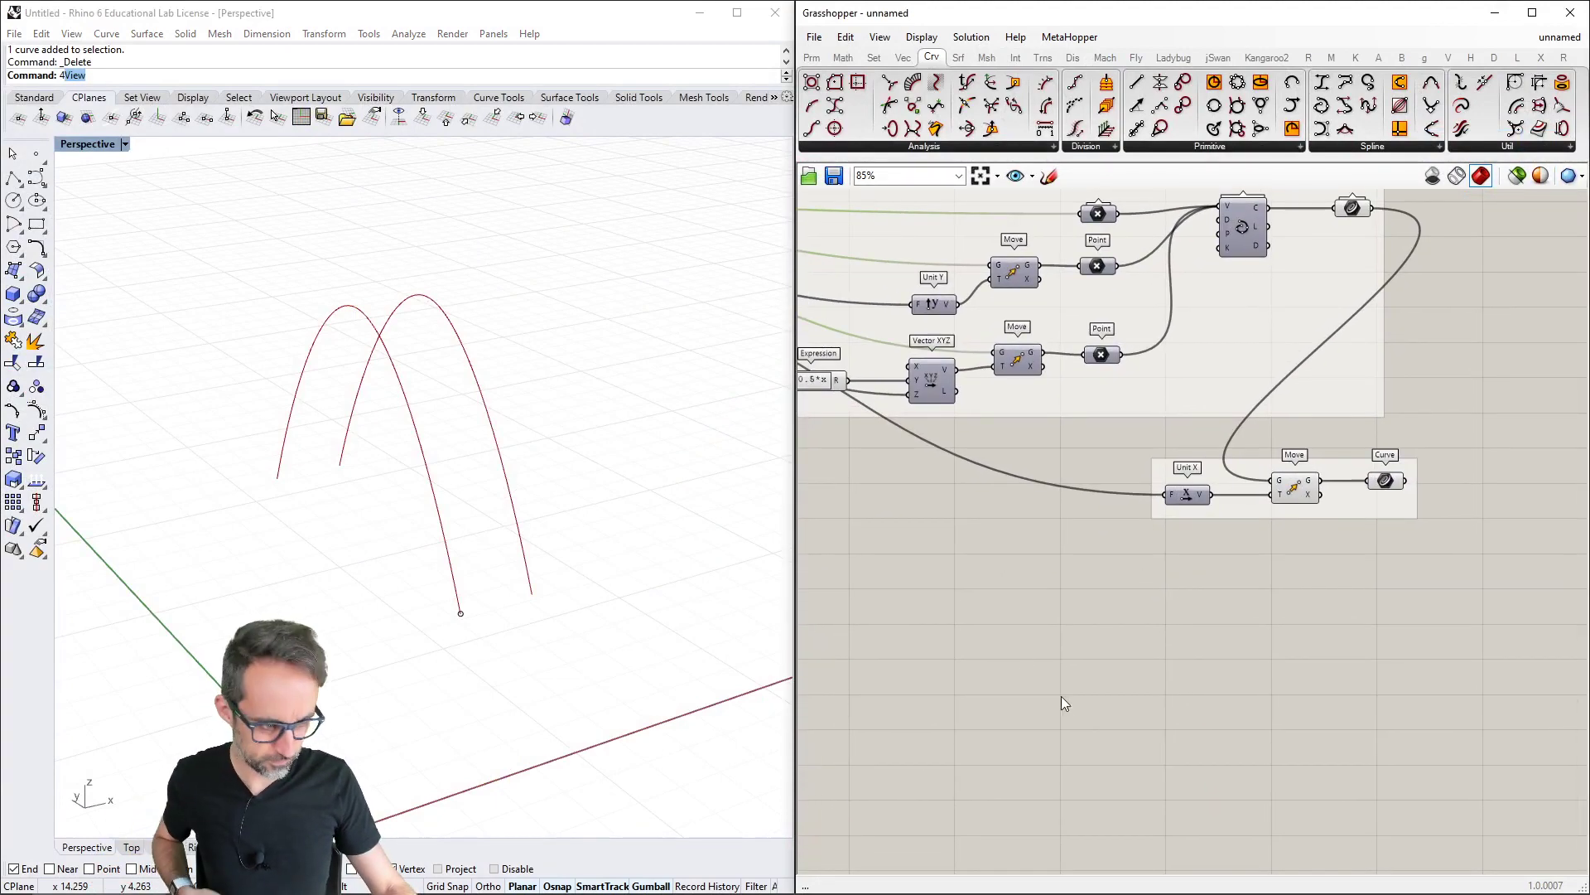
pyautogui.click(469, 612)
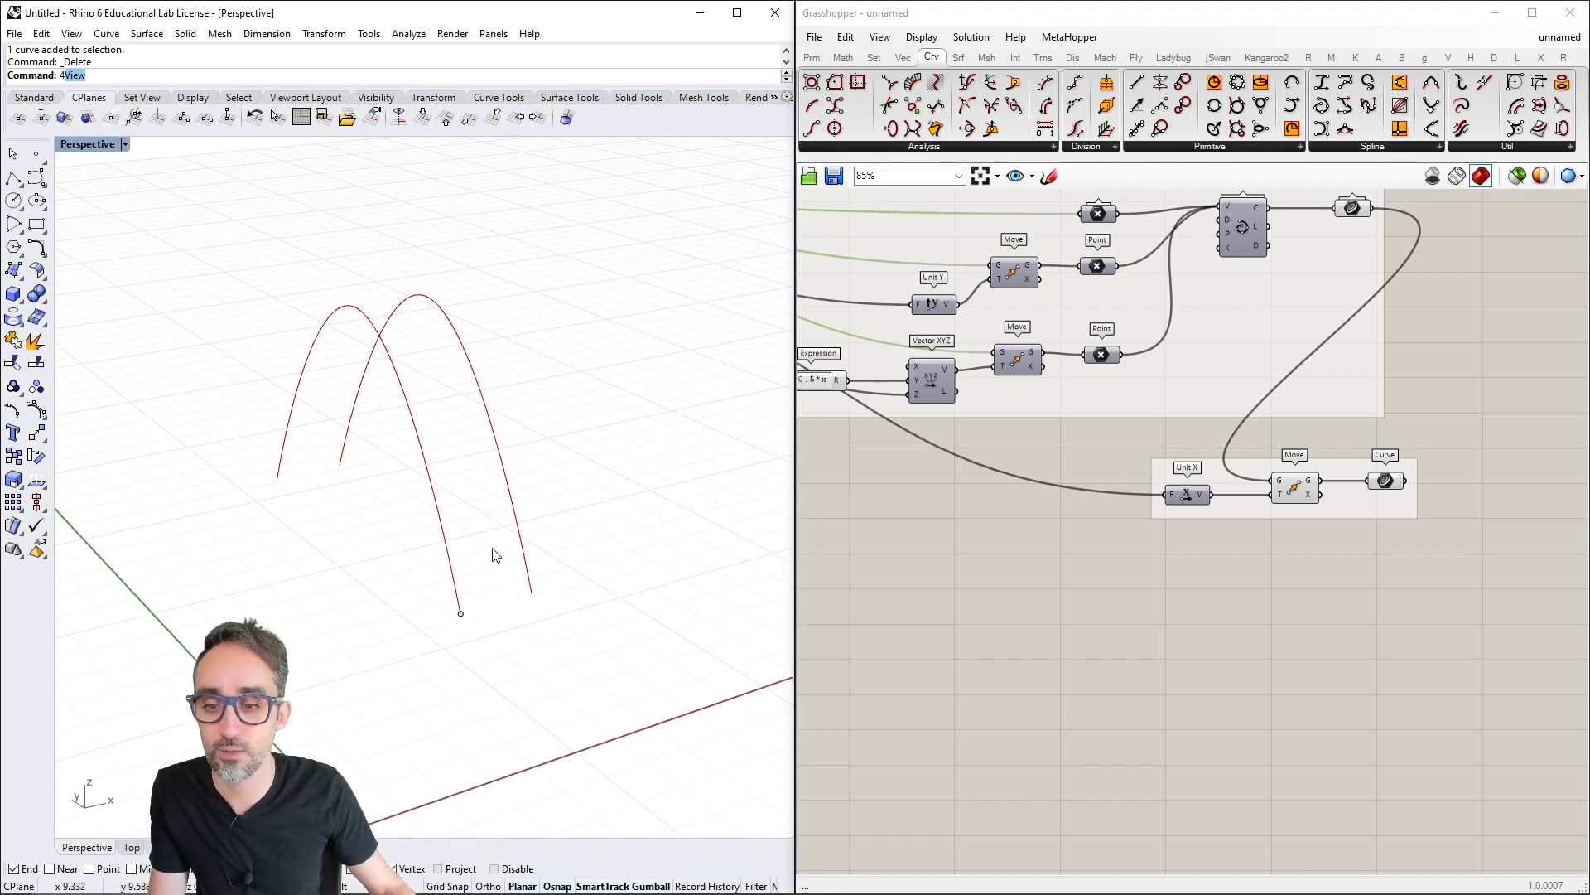
pyautogui.moveTo(843, 447); pyautogui.dragTo(1241, 555, button='right')
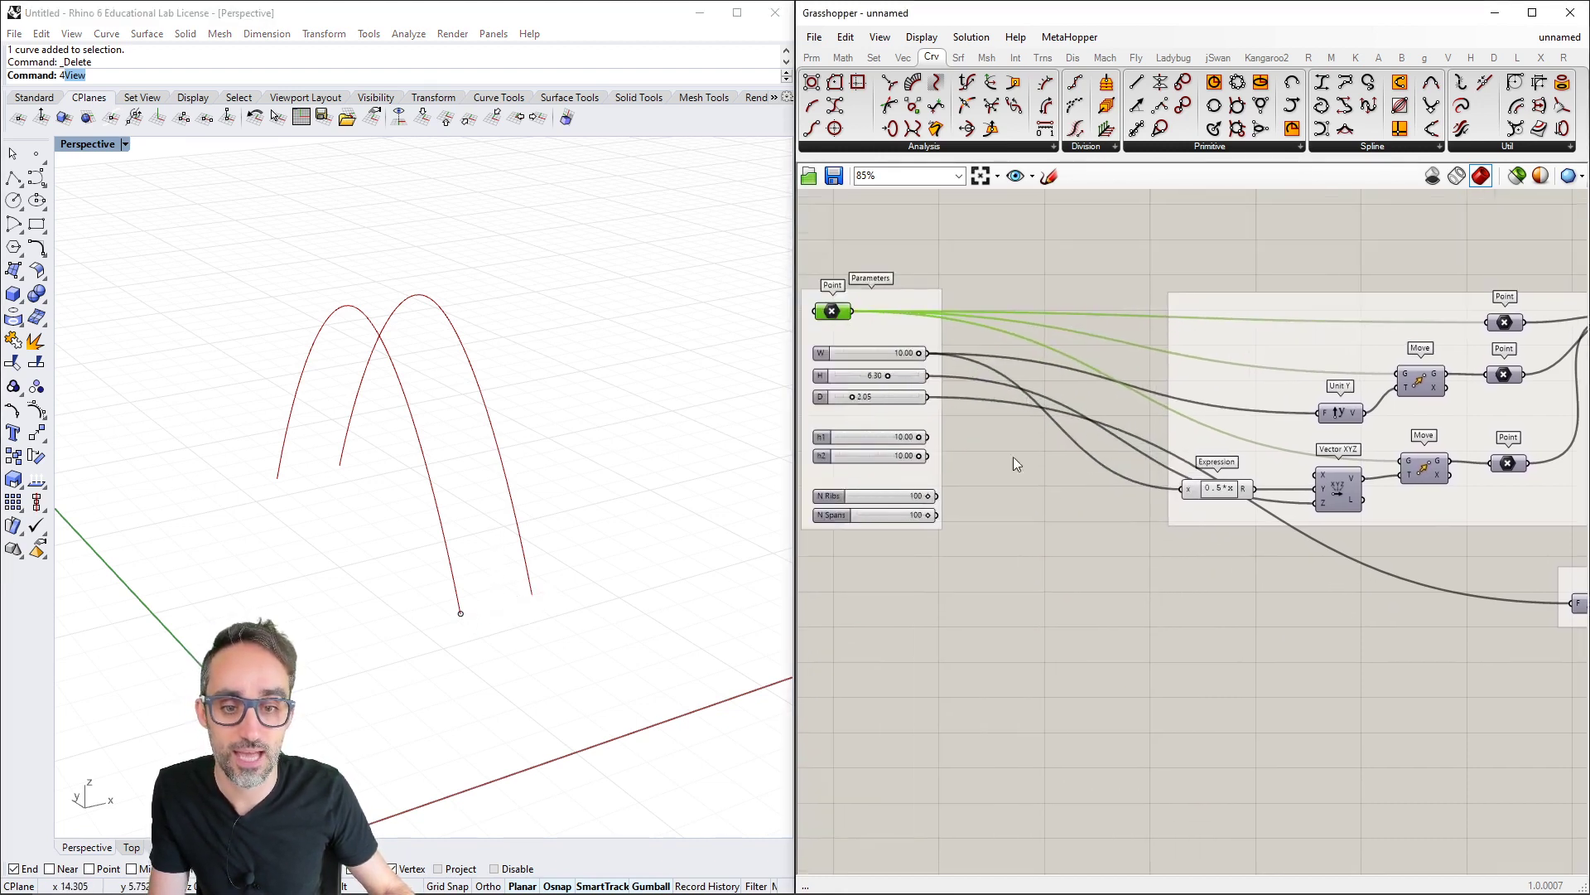
pyautogui.moveTo(1020, 480); pyautogui.dragTo(1030, 475, button='right')
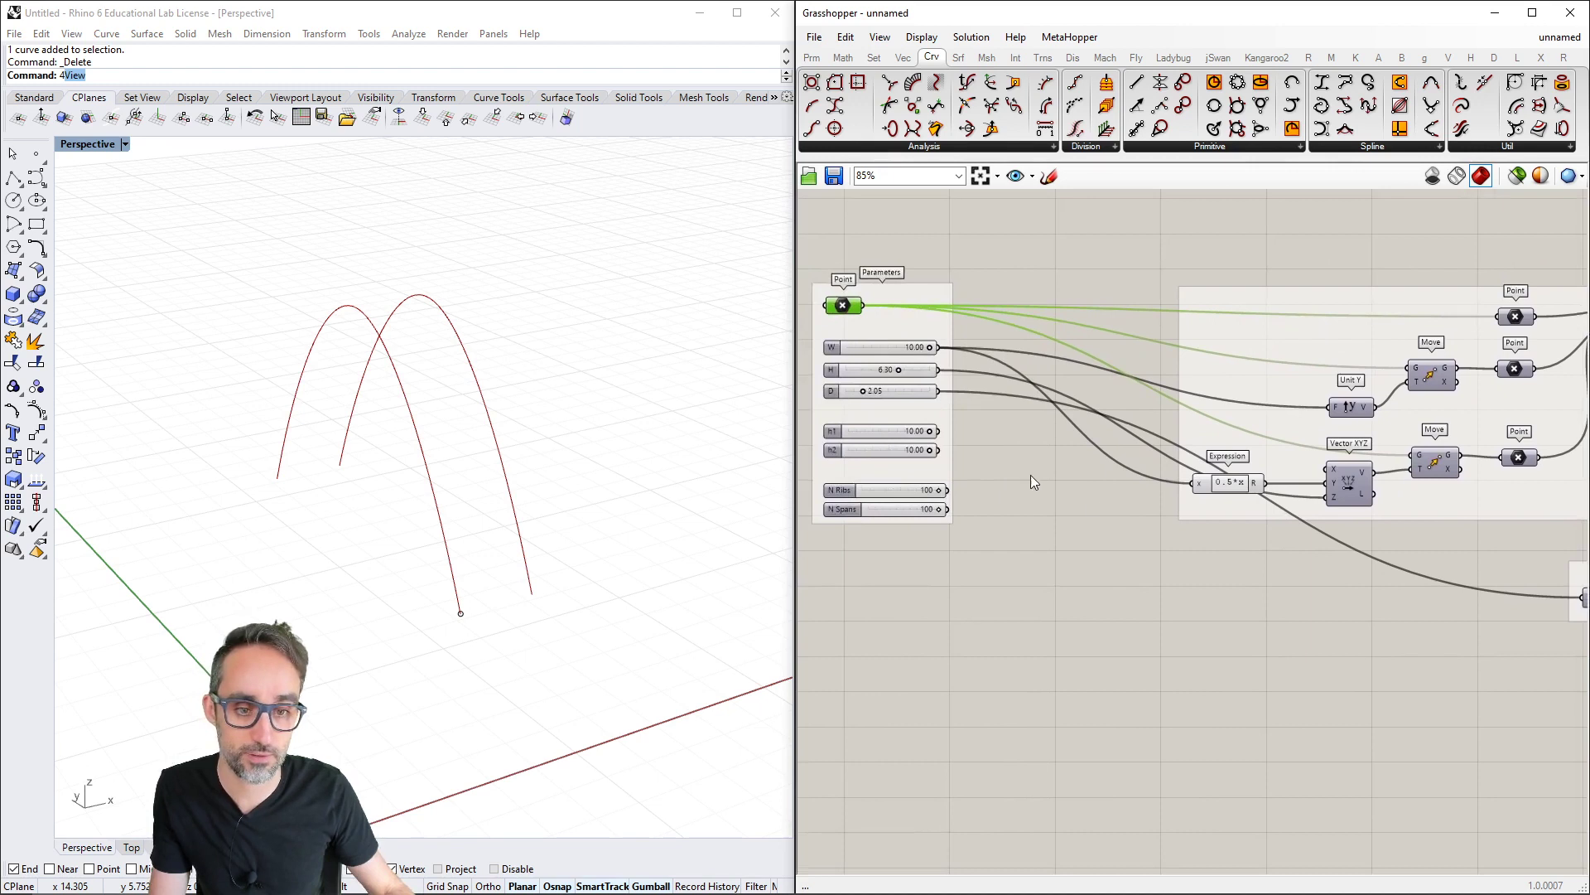
pyautogui.click(1218, 495)
pyautogui.keyDown('alt'); pyautogui.moveTo(1240, 491); pyautogui.dragTo(1236, 579); pyautogui.keyUp('alt')
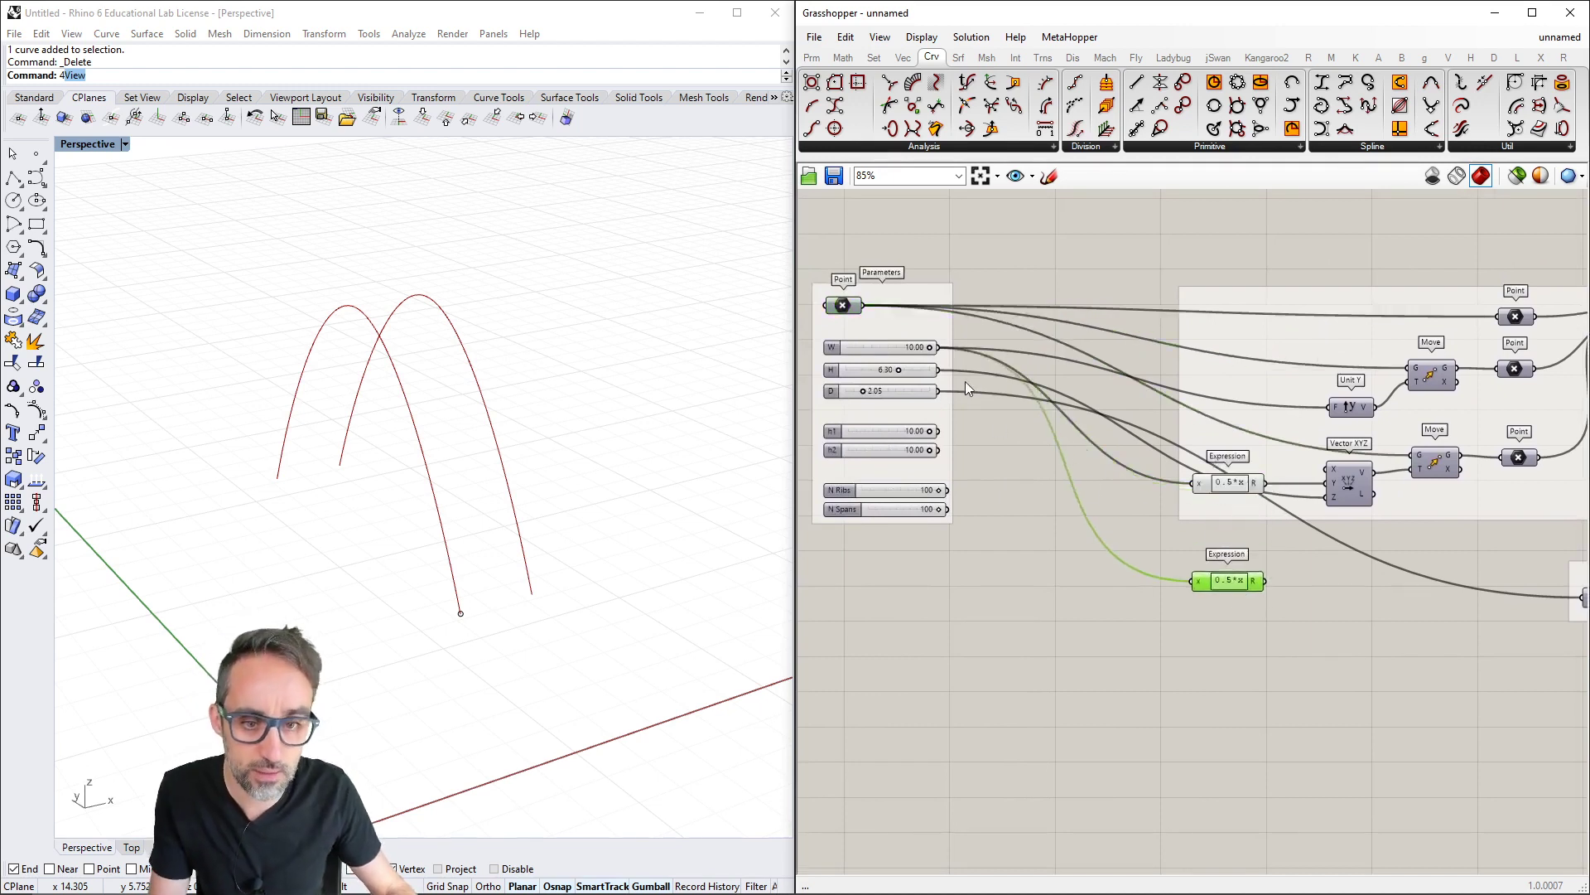
pyautogui.moveTo(942, 391); pyautogui.dragTo(1193, 581)
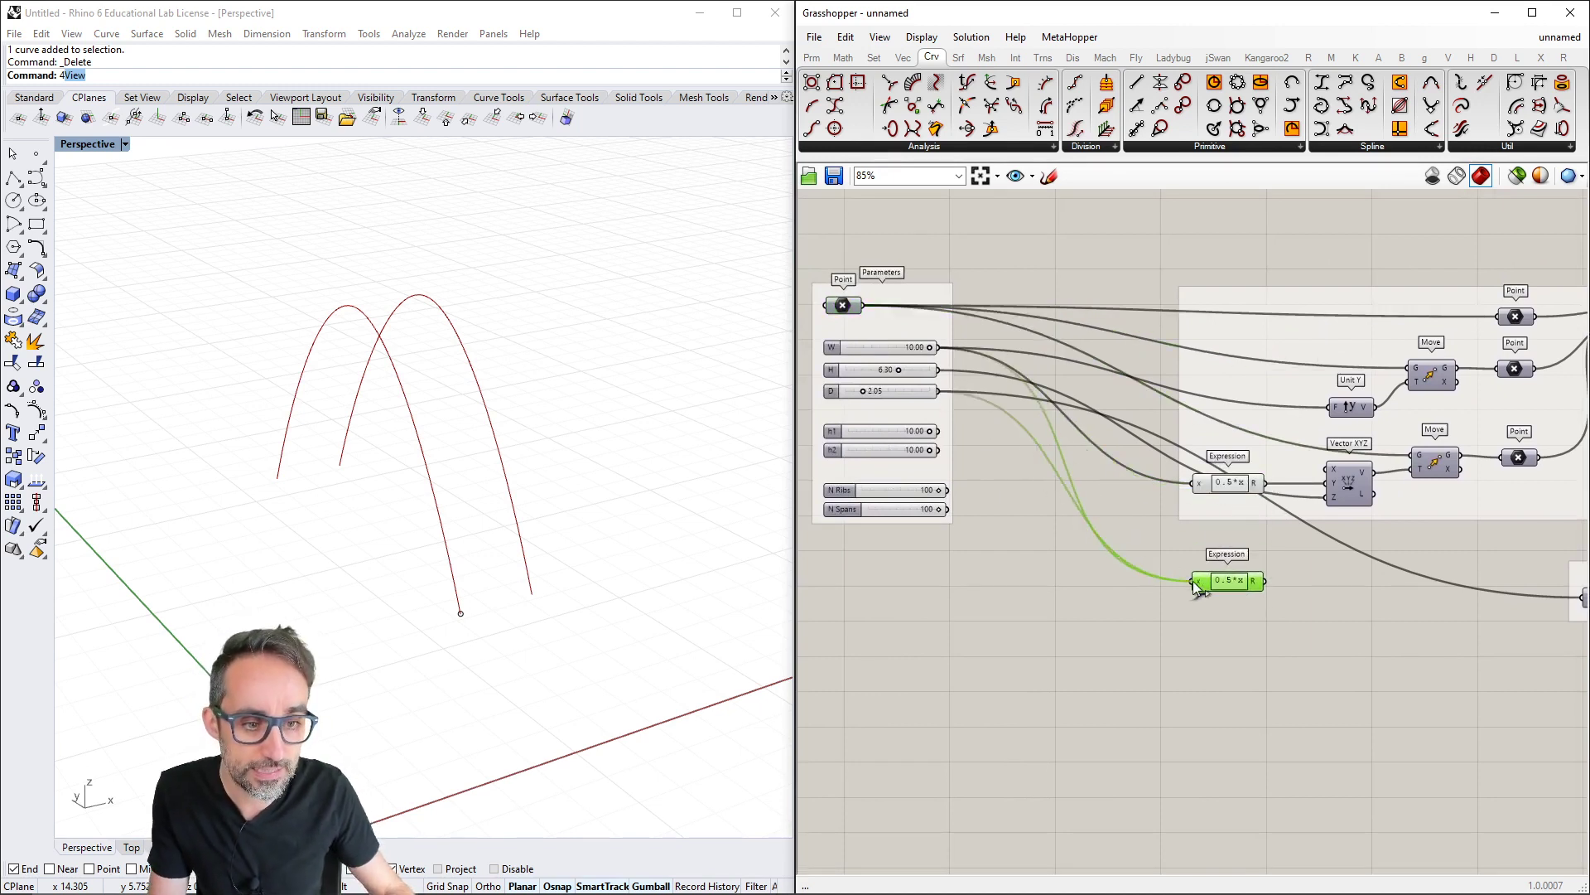
# Duplicate the Vector XYZ component beside the new Expression and connect the new Expression's result to its X input
pyautogui.click(1349, 484)
pyautogui.keyDown('alt'); pyautogui.moveTo(1348, 485); pyautogui.dragTo(1355, 620); pyautogui.keyUp('alt')
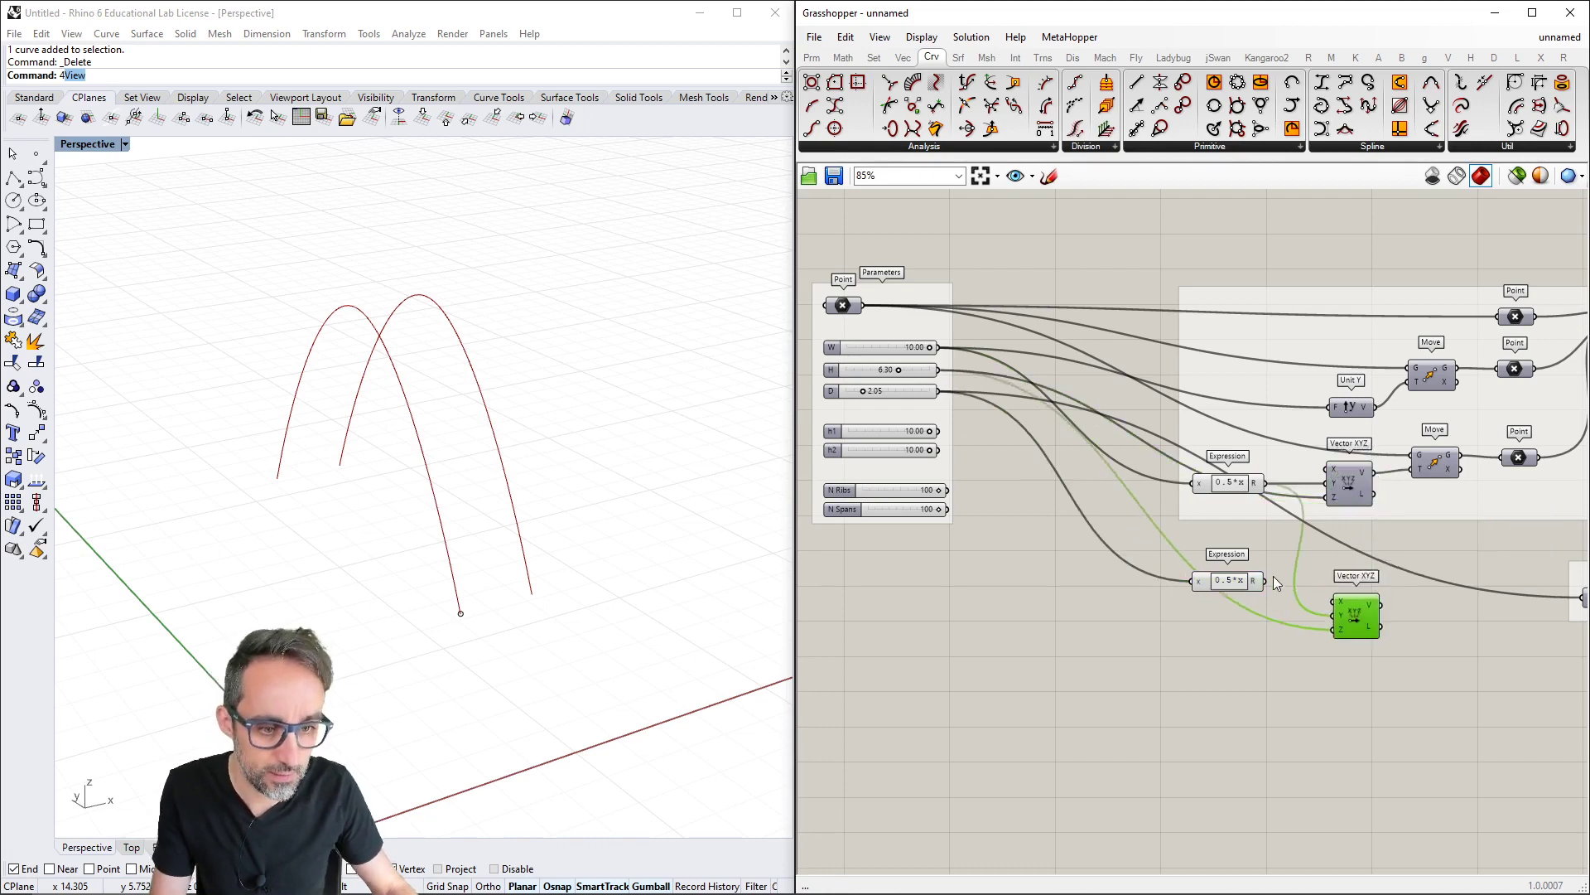
pyautogui.moveTo(1265, 580); pyautogui.dragTo(1334, 603)
pyautogui.scroll(1, 1346, 571)
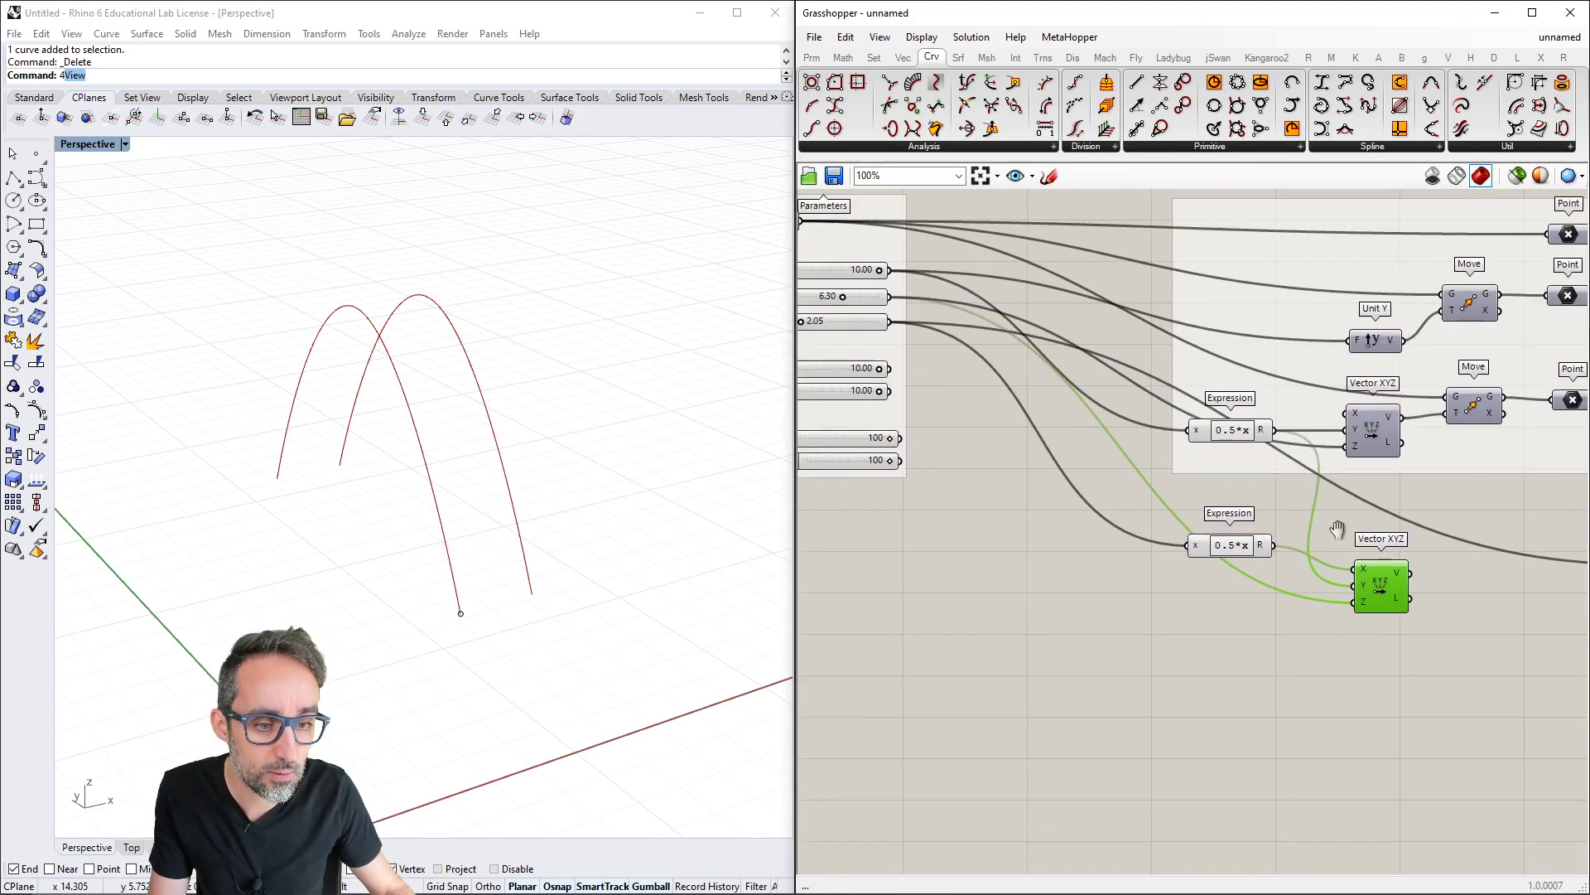
pyautogui.moveTo(1165, 513); pyautogui.dragTo(1239, 523, button='right')
# Disconnect the wire from the Y input of the duplicated Vector XYZ component
pyautogui.rightClick(1440, 616)
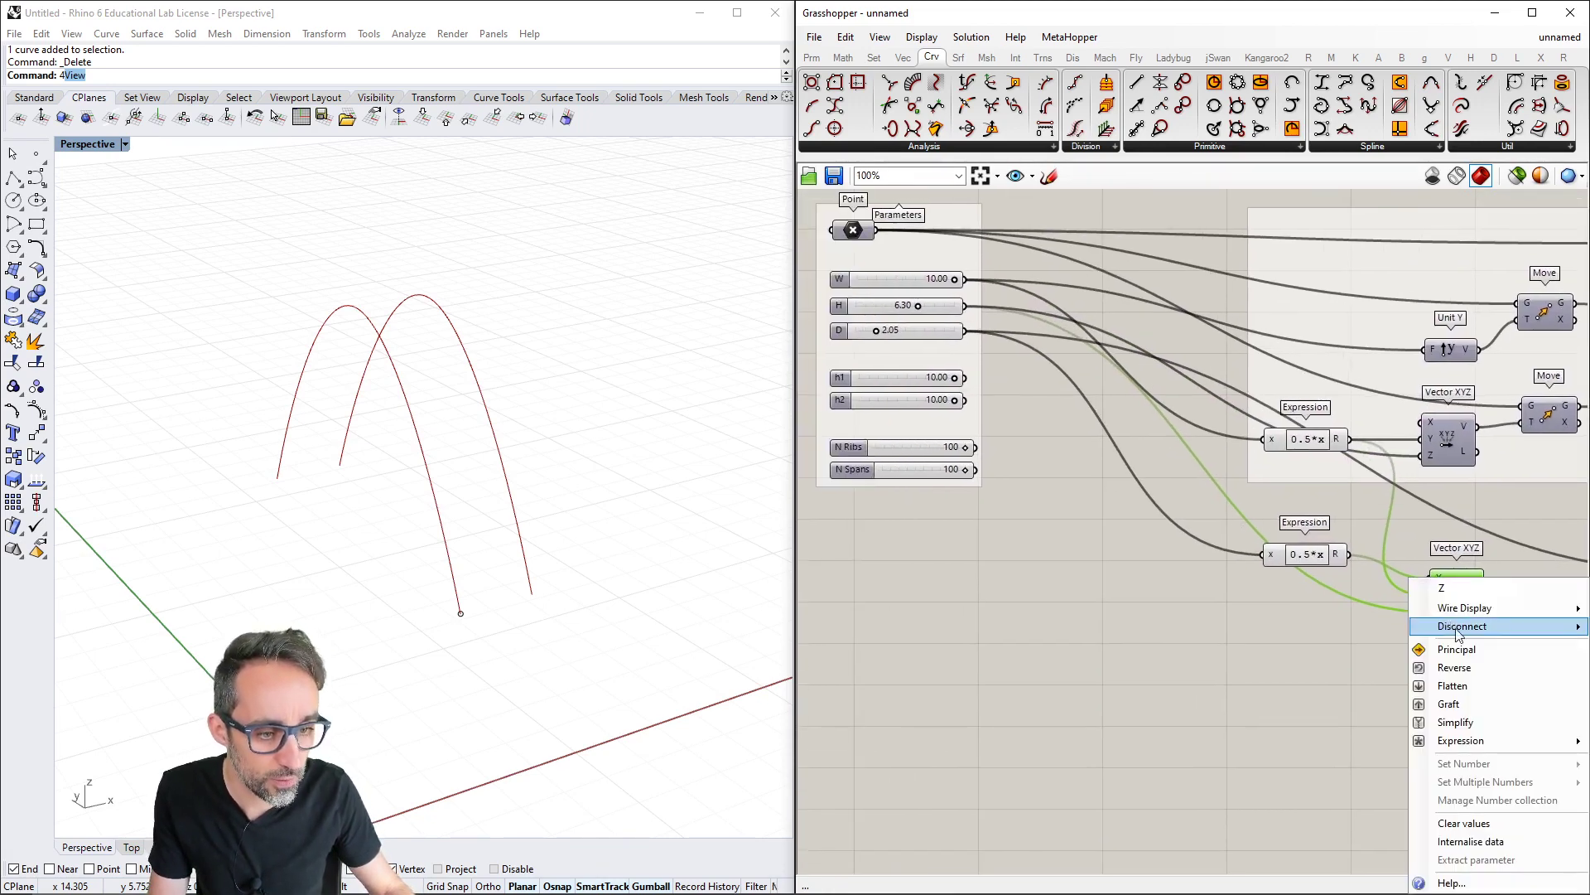
pyautogui.click(1325, 599)
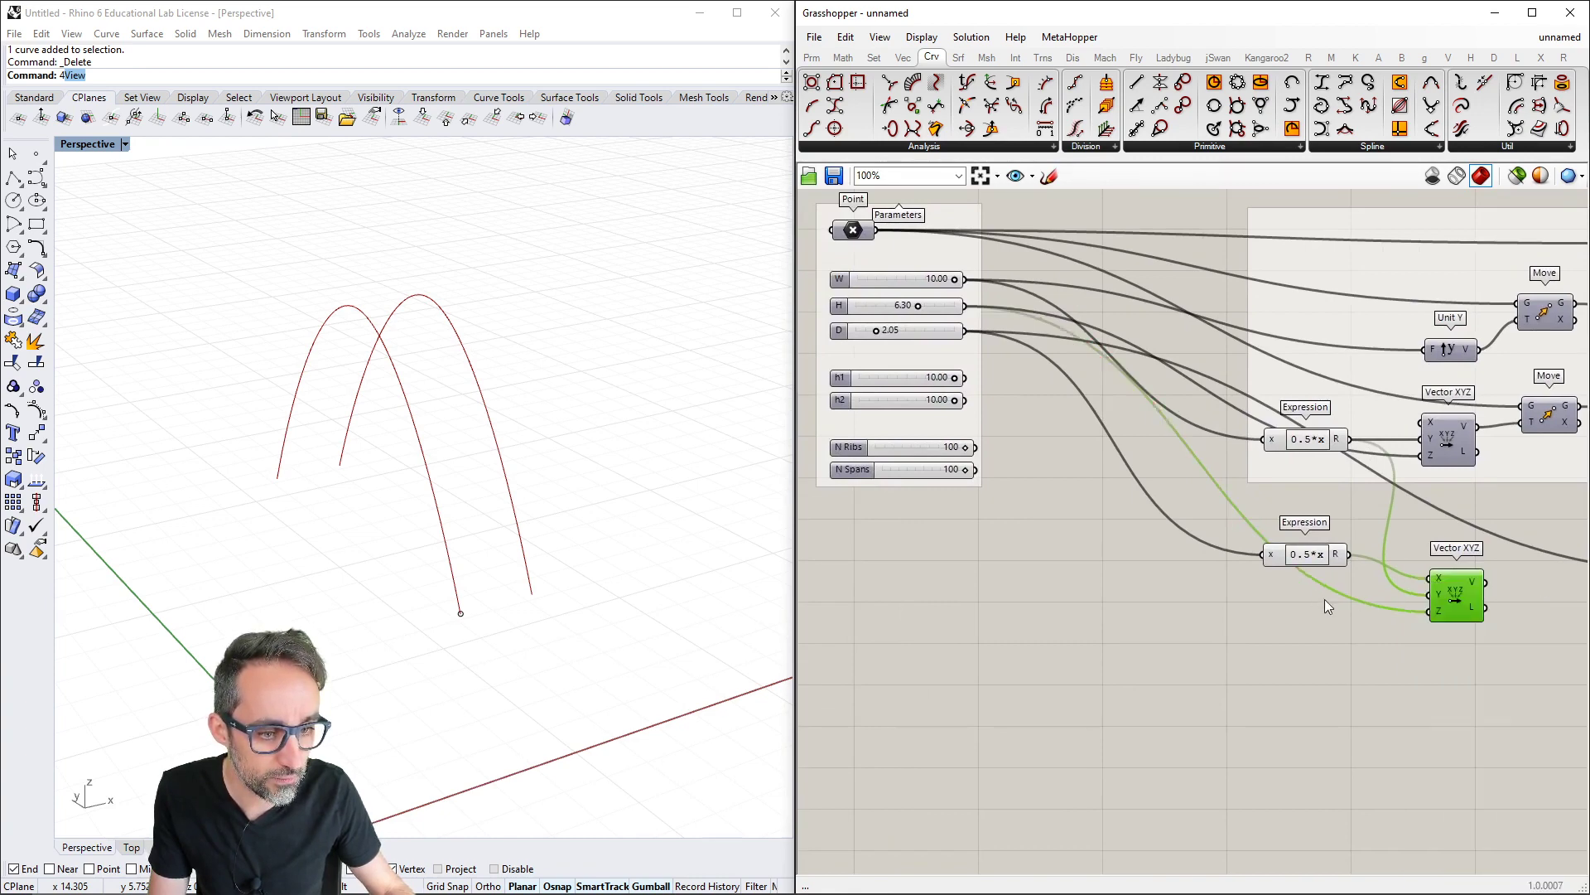
pyautogui.click(1324, 599)
pyautogui.moveTo(1432, 596); pyautogui.dragTo(1337, 574, button='right')
pyautogui.scroll(4, 1337, 574)
pyautogui.rightClick(1345, 578)
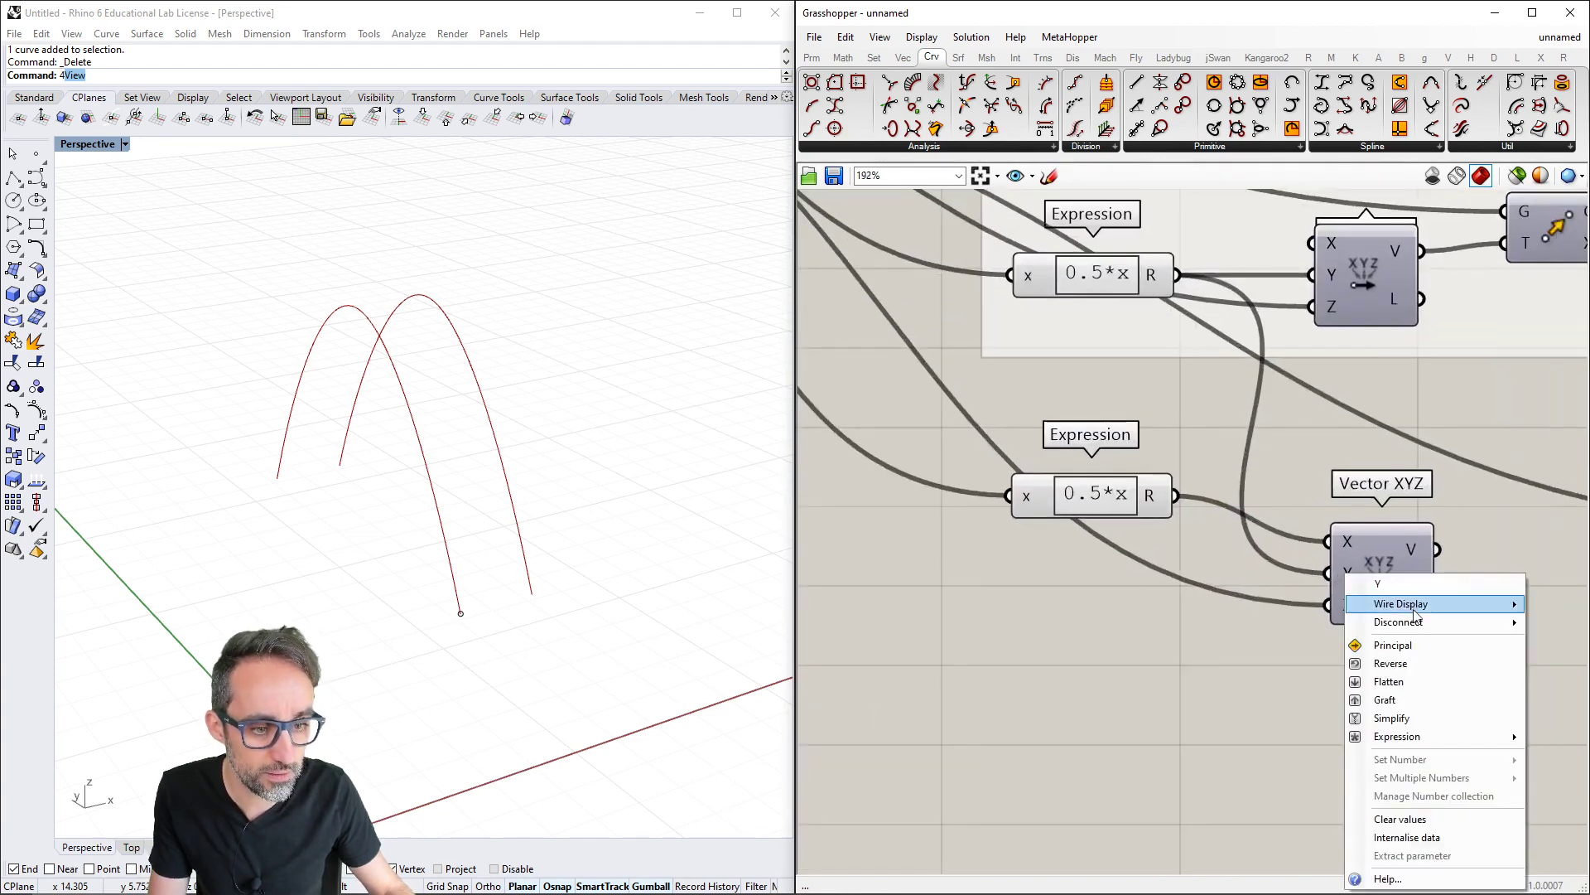
pyautogui.click(1319, 595)
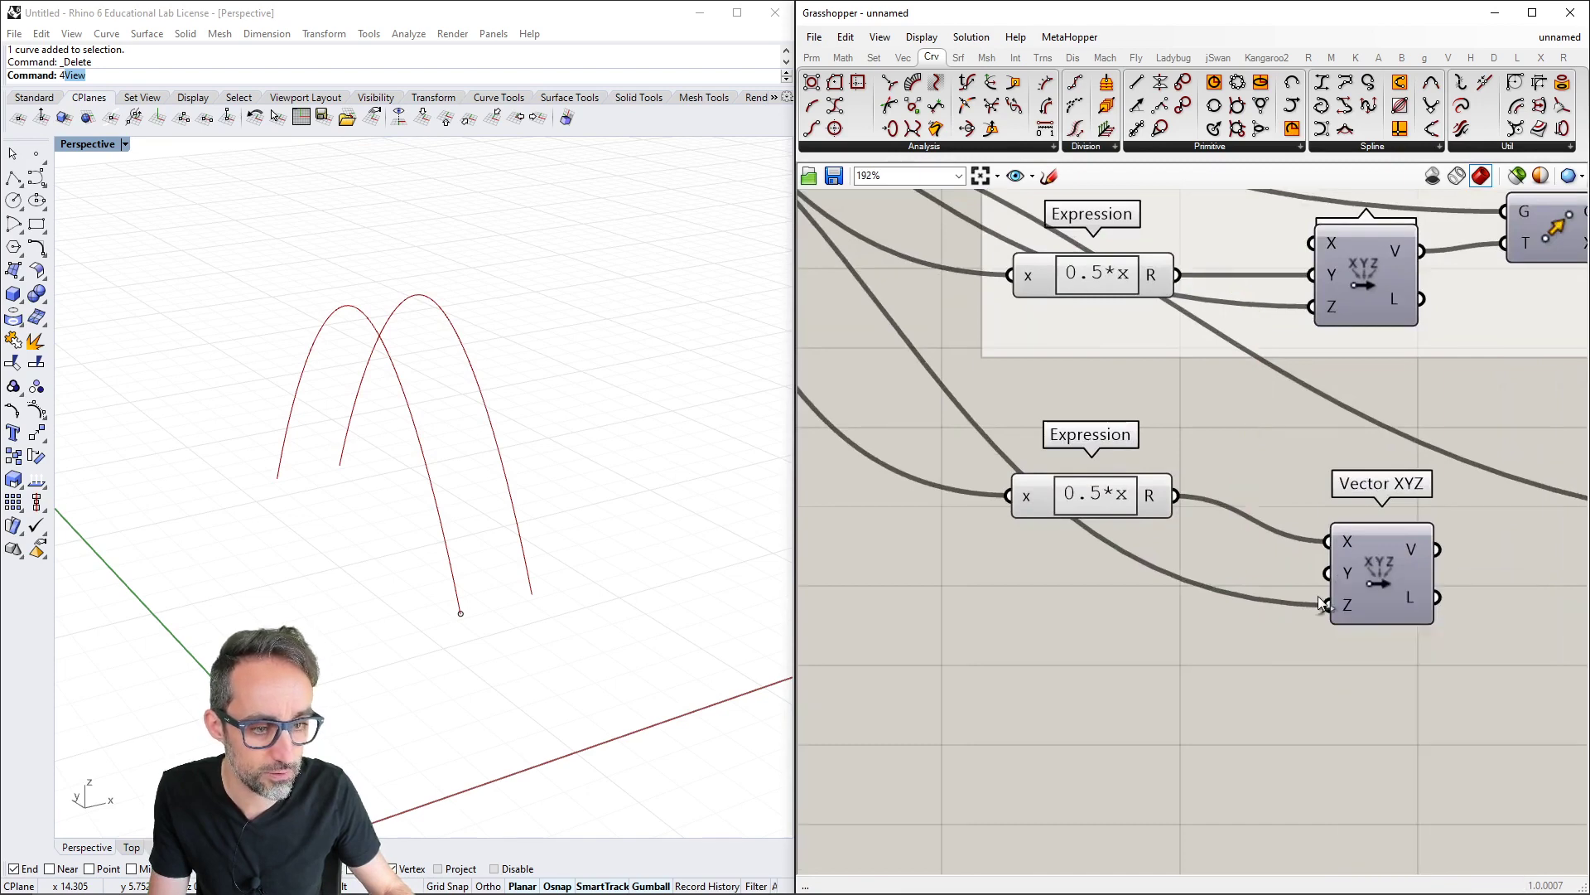
# Replace the Z input of the duplicated Vector XYZ with the h1 slider
pyautogui.scroll(-5, 1300, 572)
pyautogui.rightClick(1259, 539)
pyautogui.click(1211, 587)
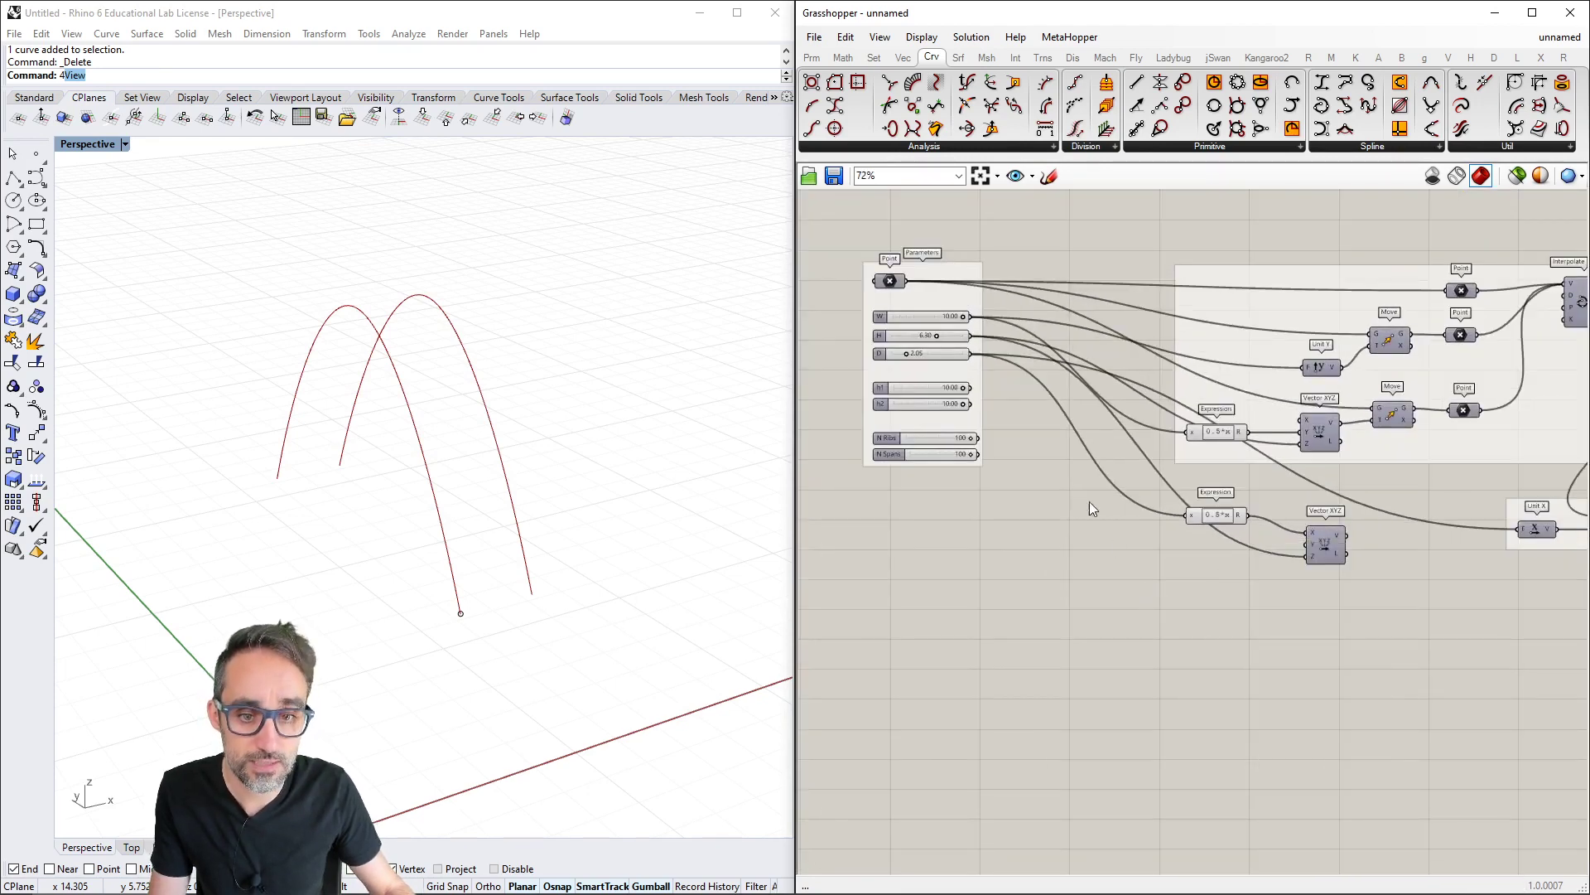
pyautogui.scroll(2, 1035, 458)
pyautogui.moveTo(942, 360); pyautogui.dragTo(1403, 593)
pyautogui.moveTo(1235, 569); pyautogui.dragTo(1111, 504, button='right')
pyautogui.scroll(-2, 907, 520)
pyautogui.click(929, 513)
pyautogui.scroll(-1, 930, 517)
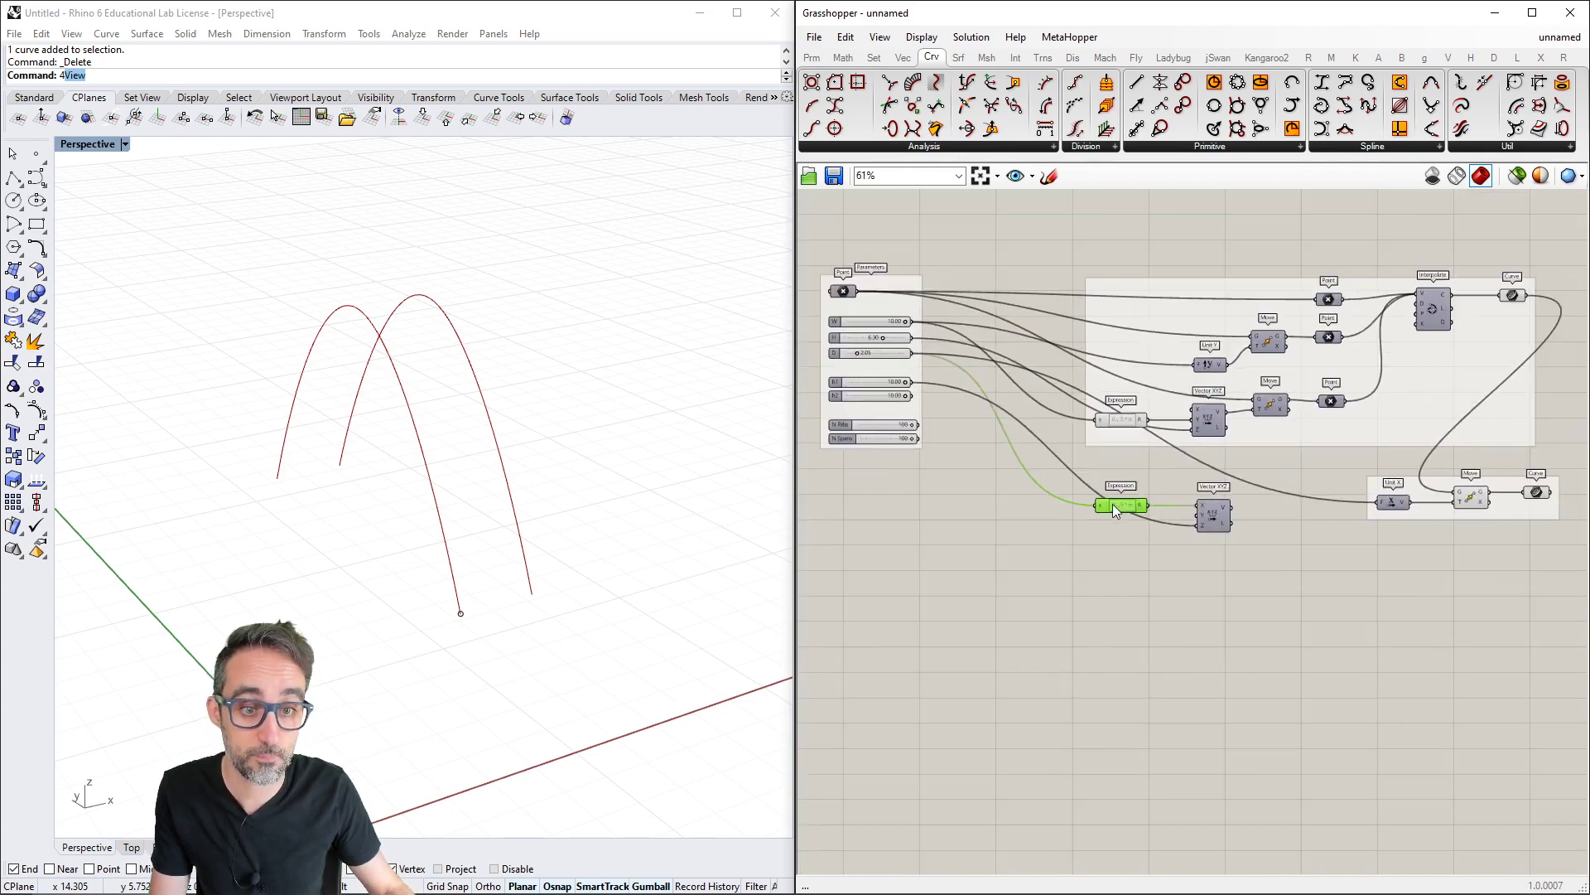
pyautogui.click(1268, 342)
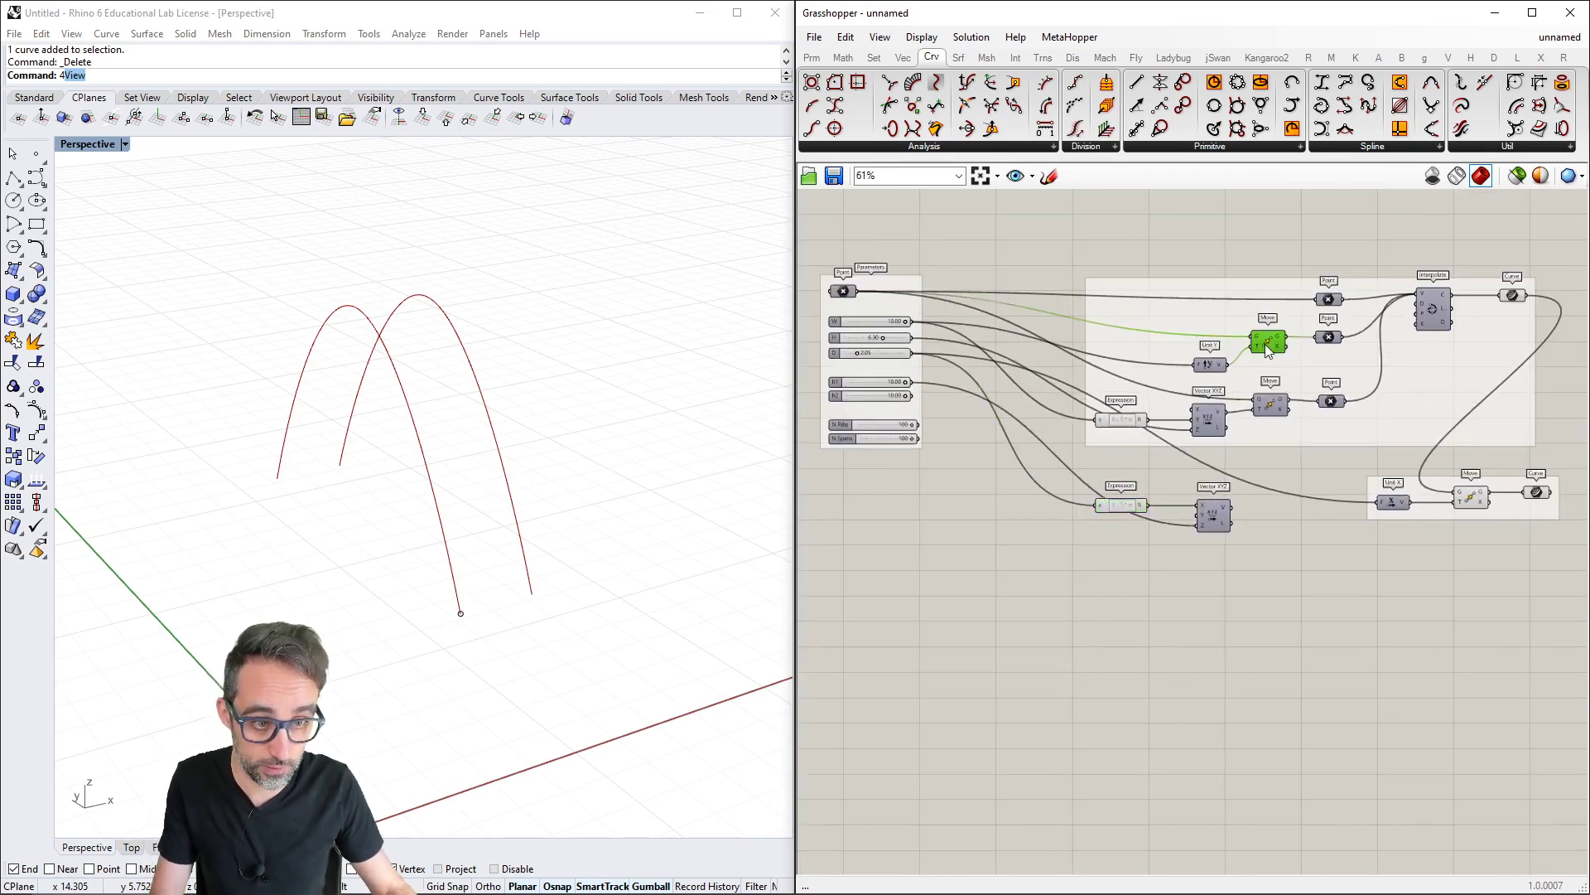
pyautogui.doubleClick(1169, 573)
pyautogui.write('move')
pyautogui.press('Return')
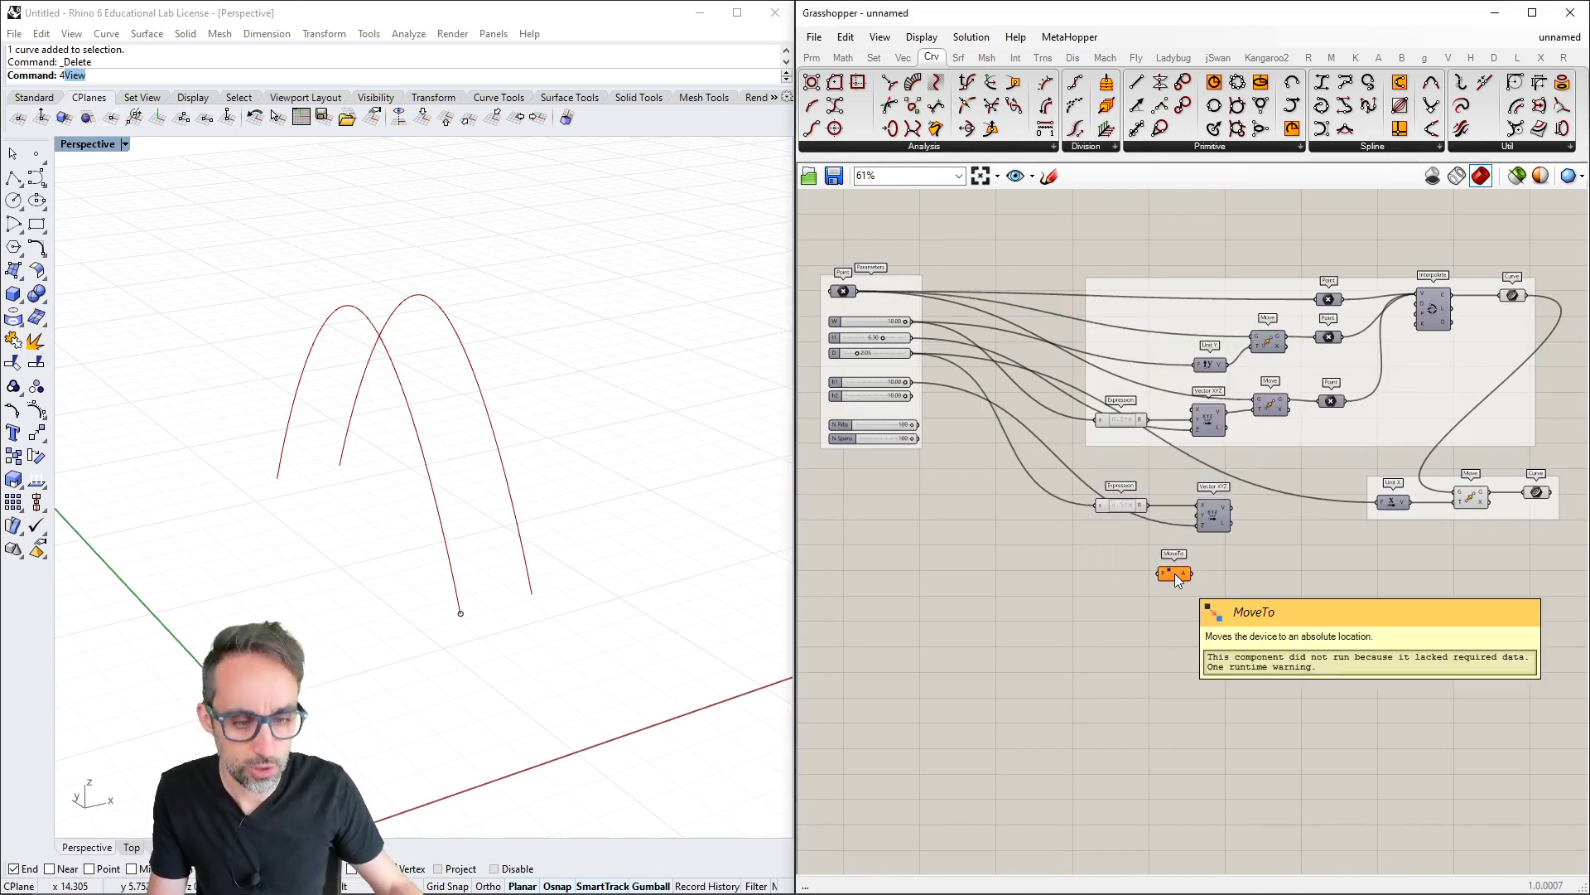
pyautogui.click(1175, 574)
# Add a Move component fed by the base Point and the new Vector XYZ, with the new Expression and Vector placed before it
pyautogui.doubleClick(1215, 576)
pyautogui.write('move')
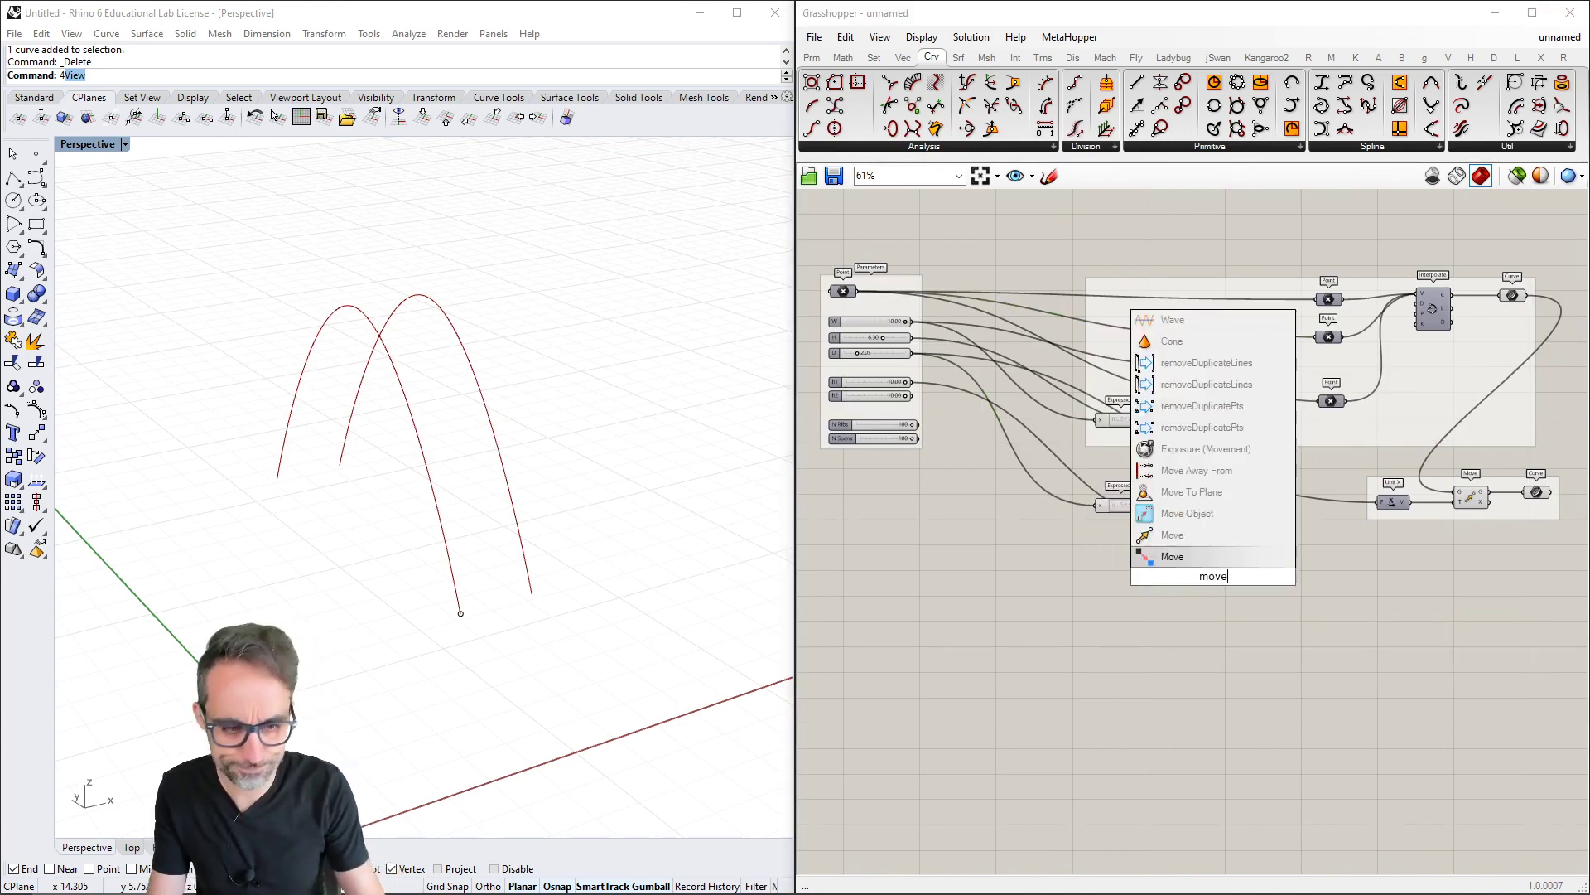
pyautogui.press('Return')
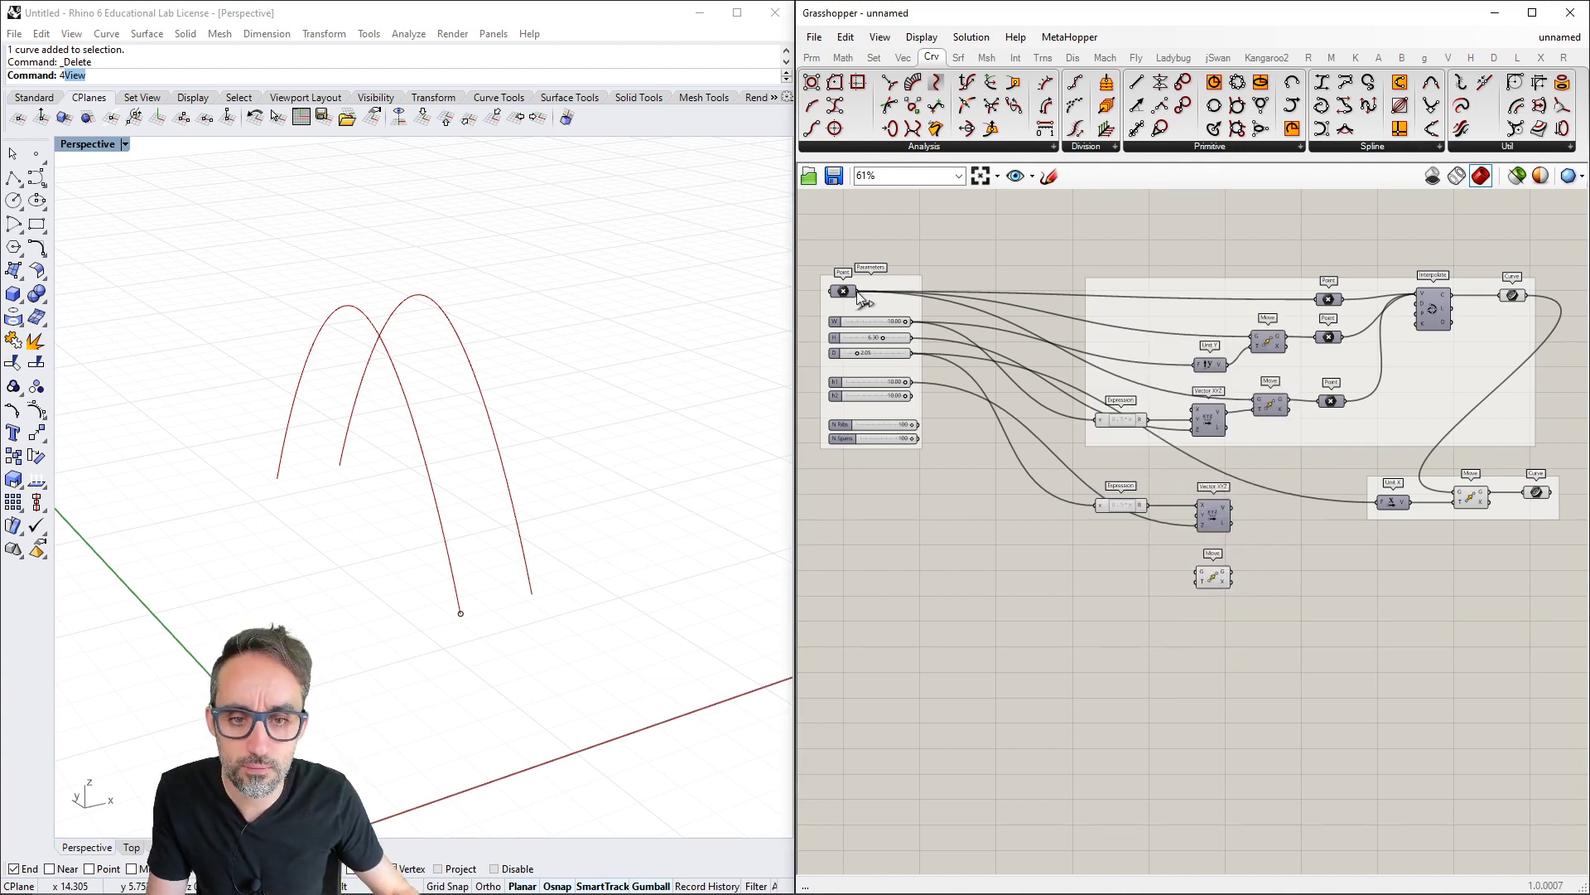
pyautogui.moveTo(857, 291); pyautogui.dragTo(1195, 574)
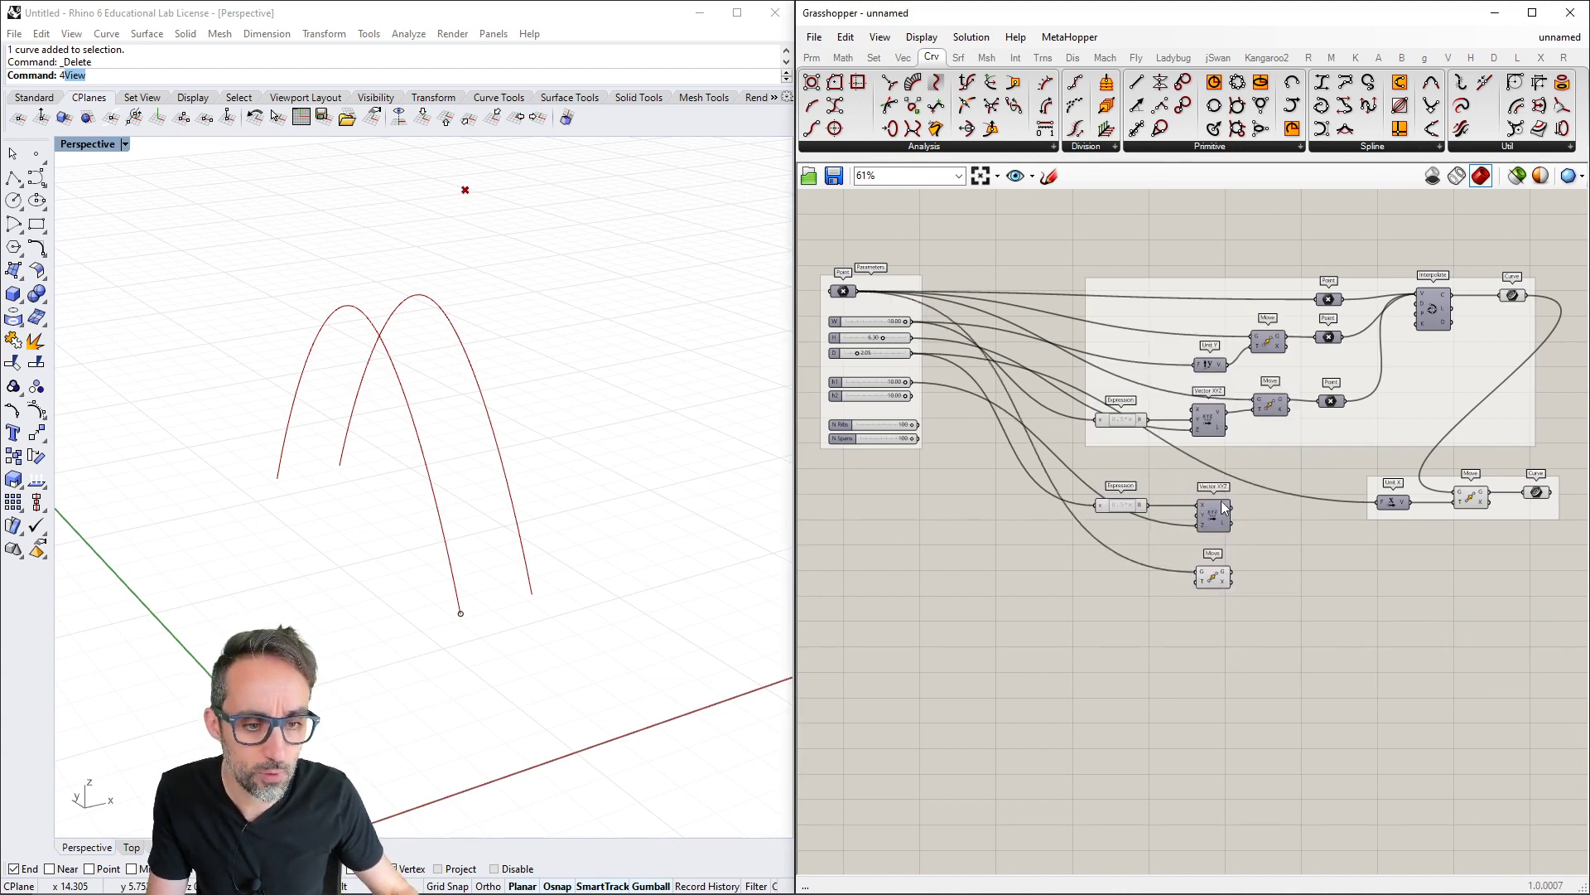
pyautogui.moveTo(1232, 509); pyautogui.dragTo(1151, 589)
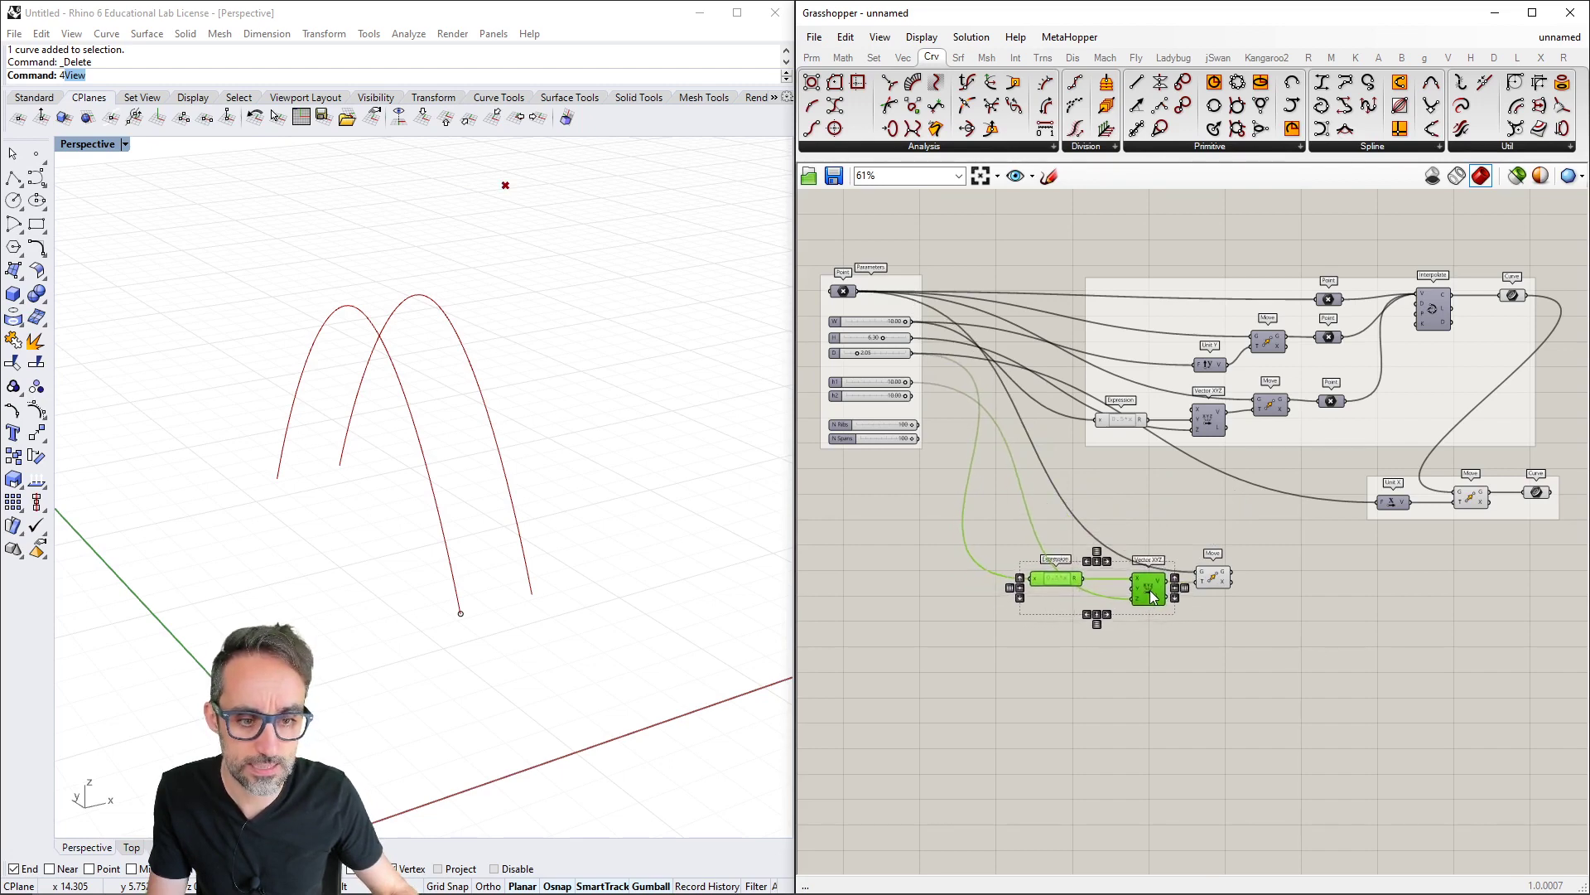
# Set the h1 slider to 1.08 and inspect the moved point between the feet of the two arches
pyautogui.moveTo(933, 491); pyautogui.dragTo(1054, 556, button='right')
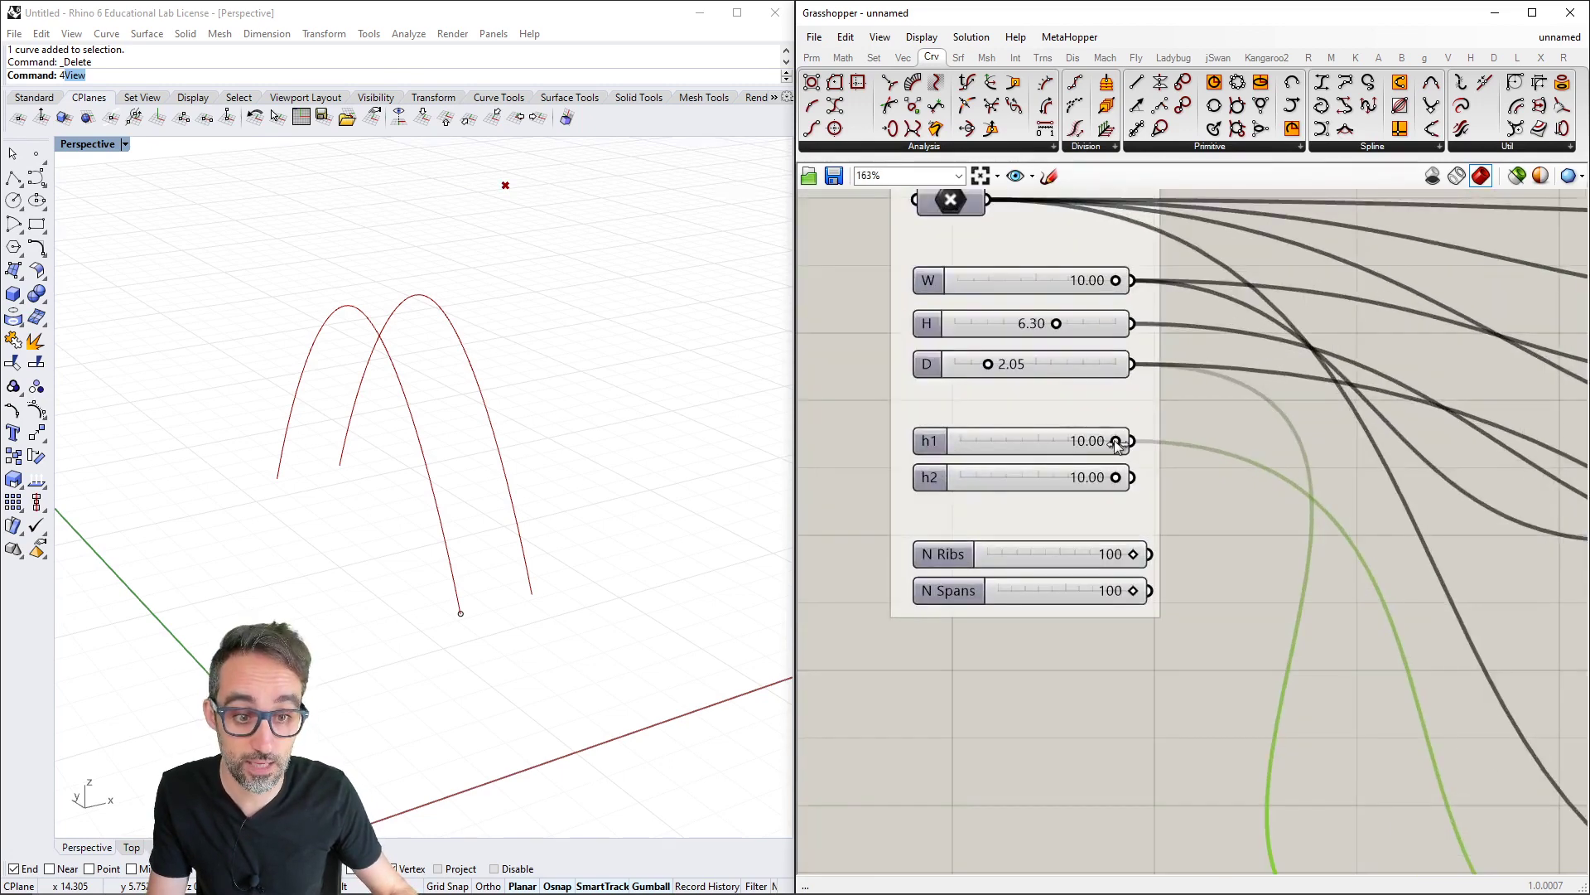
pyautogui.moveTo(1116, 442); pyautogui.dragTo(972, 477)
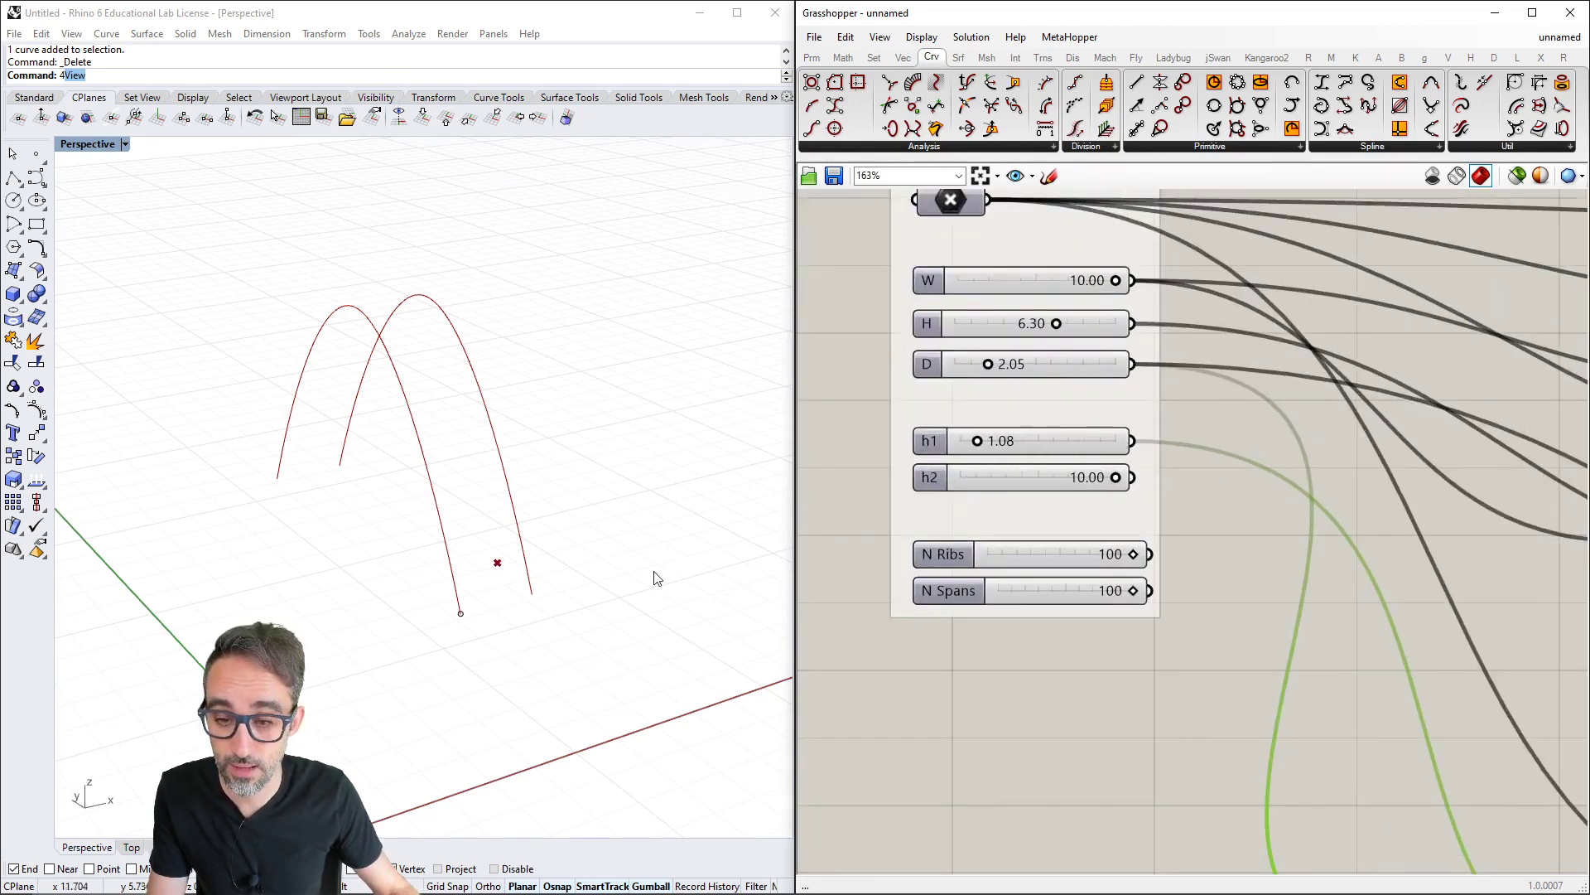
pyautogui.moveTo(653, 575); pyautogui.dragTo(657, 536, button='right')
pyautogui.scroll(5, 597, 530)
pyautogui.moveTo(542, 525); pyautogui.dragTo(506, 598, button='right')
pyautogui.moveTo(989, 545); pyautogui.dragTo(951, 528, button='right')
pyautogui.scroll(-5, 951, 528)
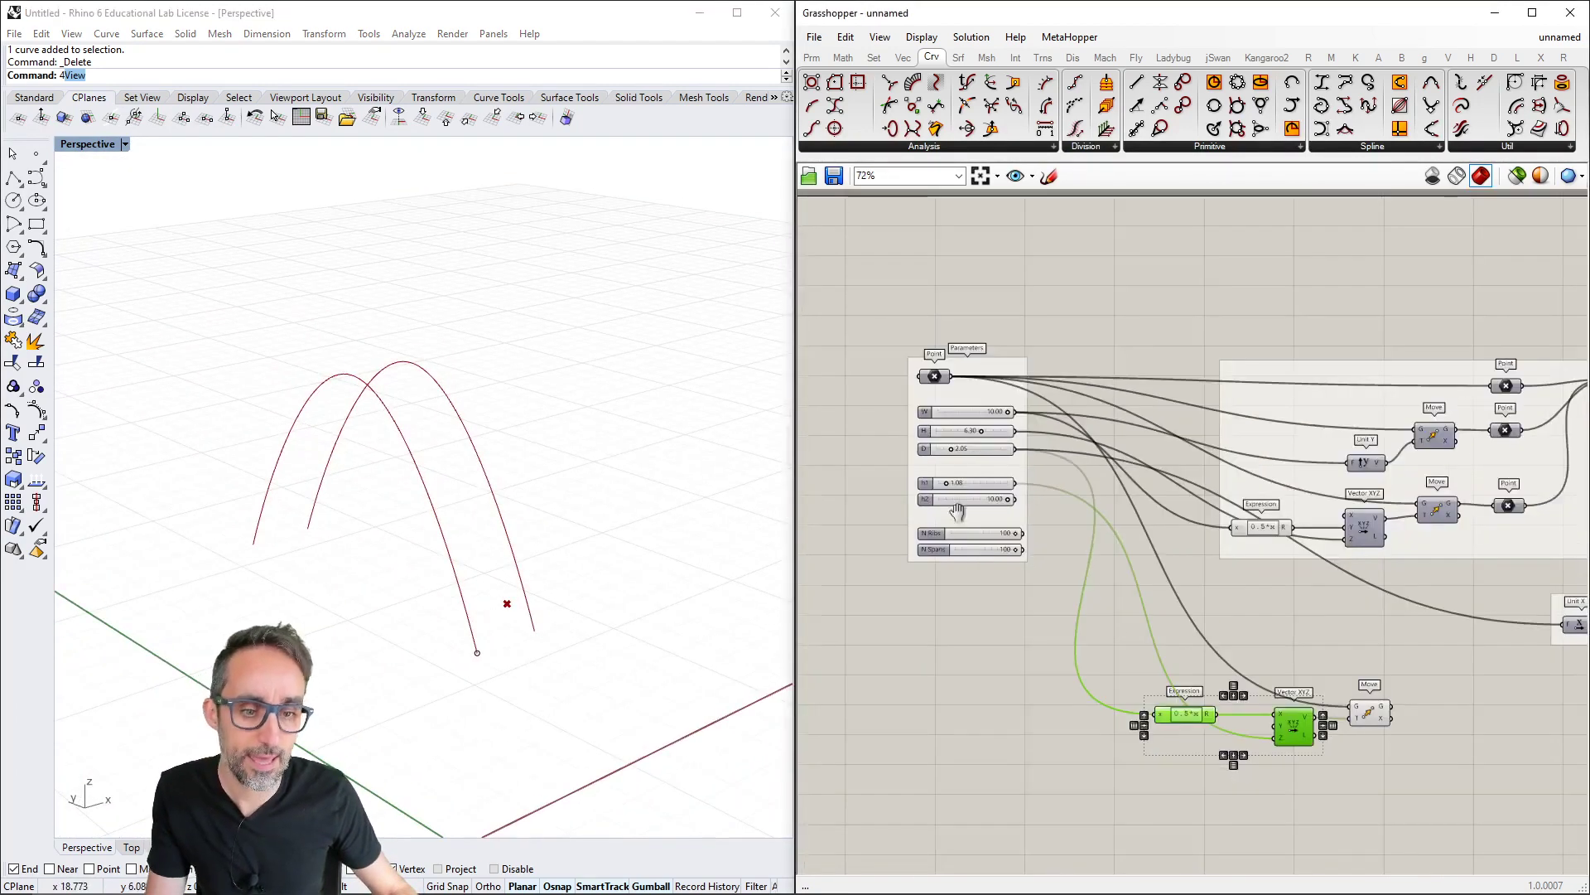
# Duplicate the Unit Y and its Move below the new Move, and connect the new Move's geometry output to the copy's G input
pyautogui.moveTo(1170, 595); pyautogui.dragTo(1151, 571, button='right')
pyautogui.click(1265, 548)
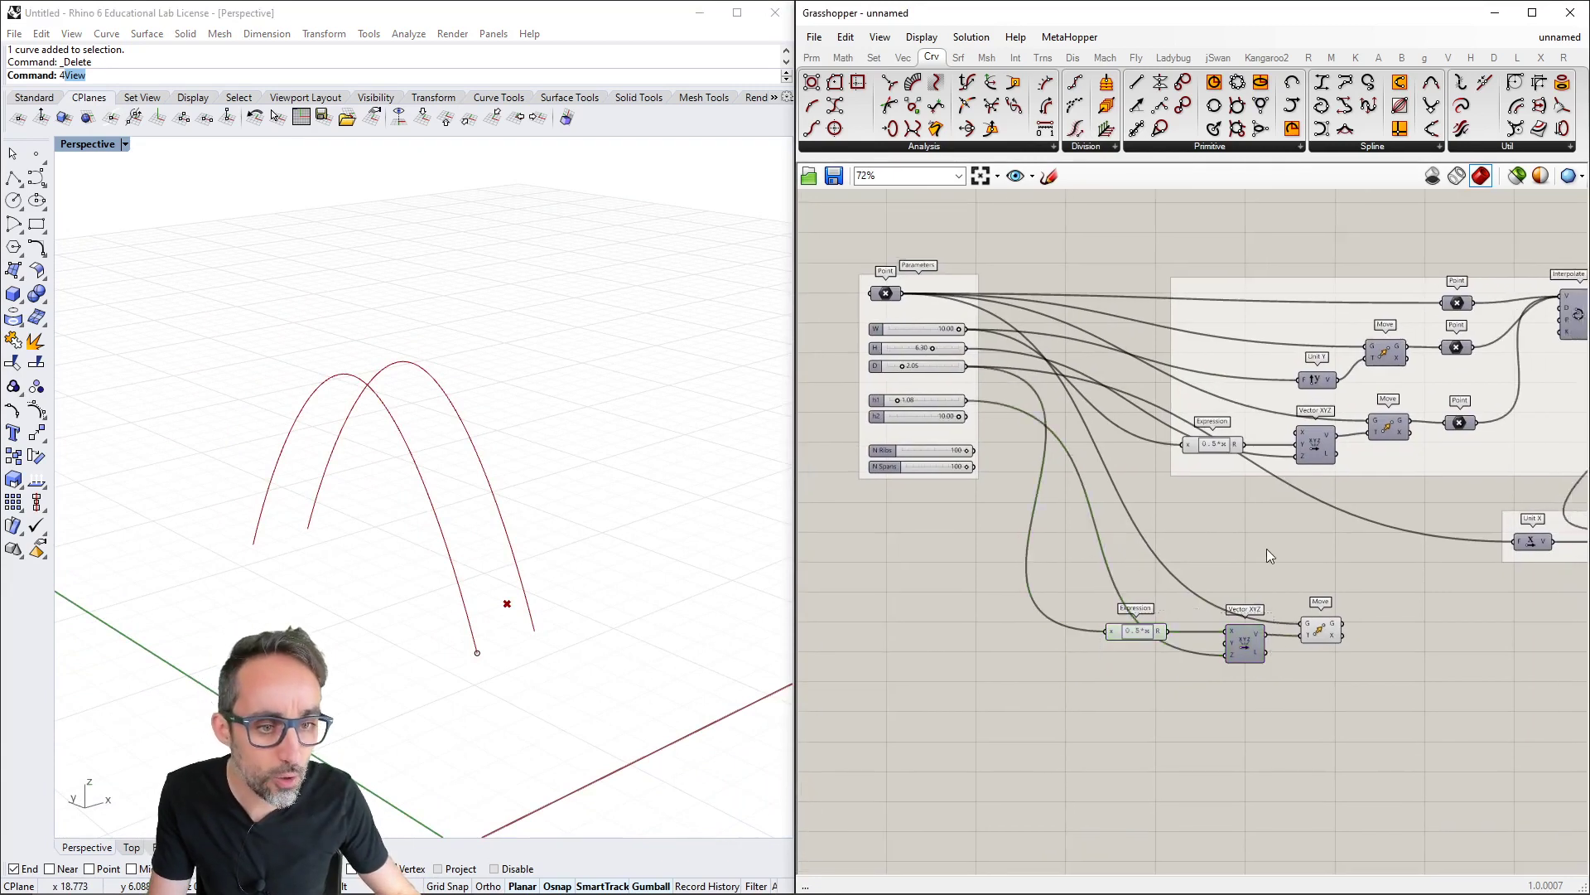
pyautogui.moveTo(1298, 586); pyautogui.dragTo(1259, 549, button='right')
pyautogui.click(1286, 592)
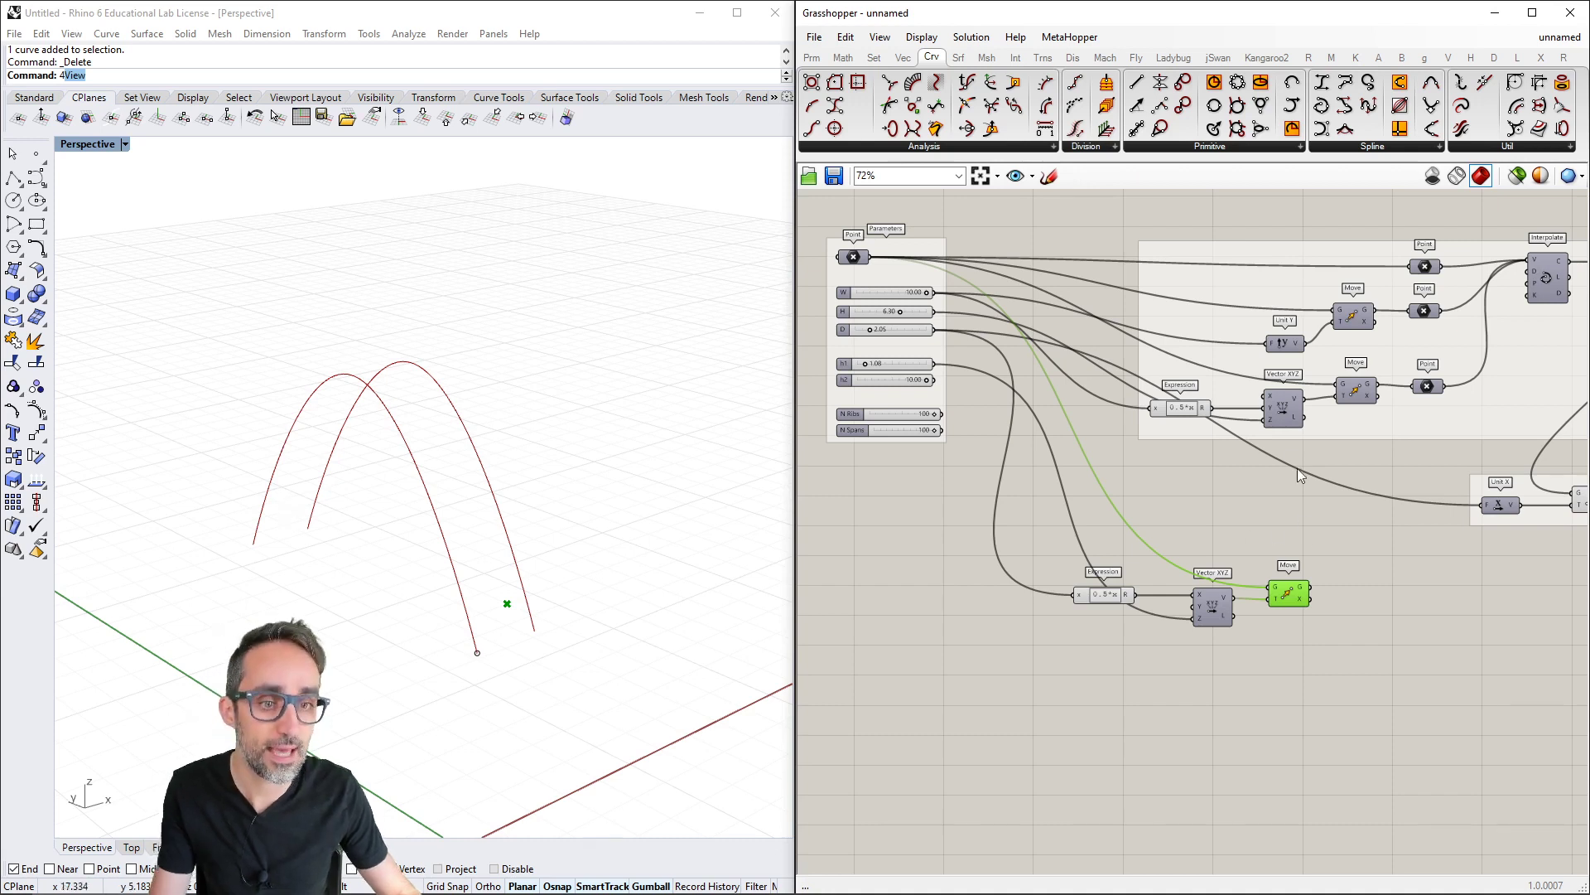
pyautogui.click(1284, 344)
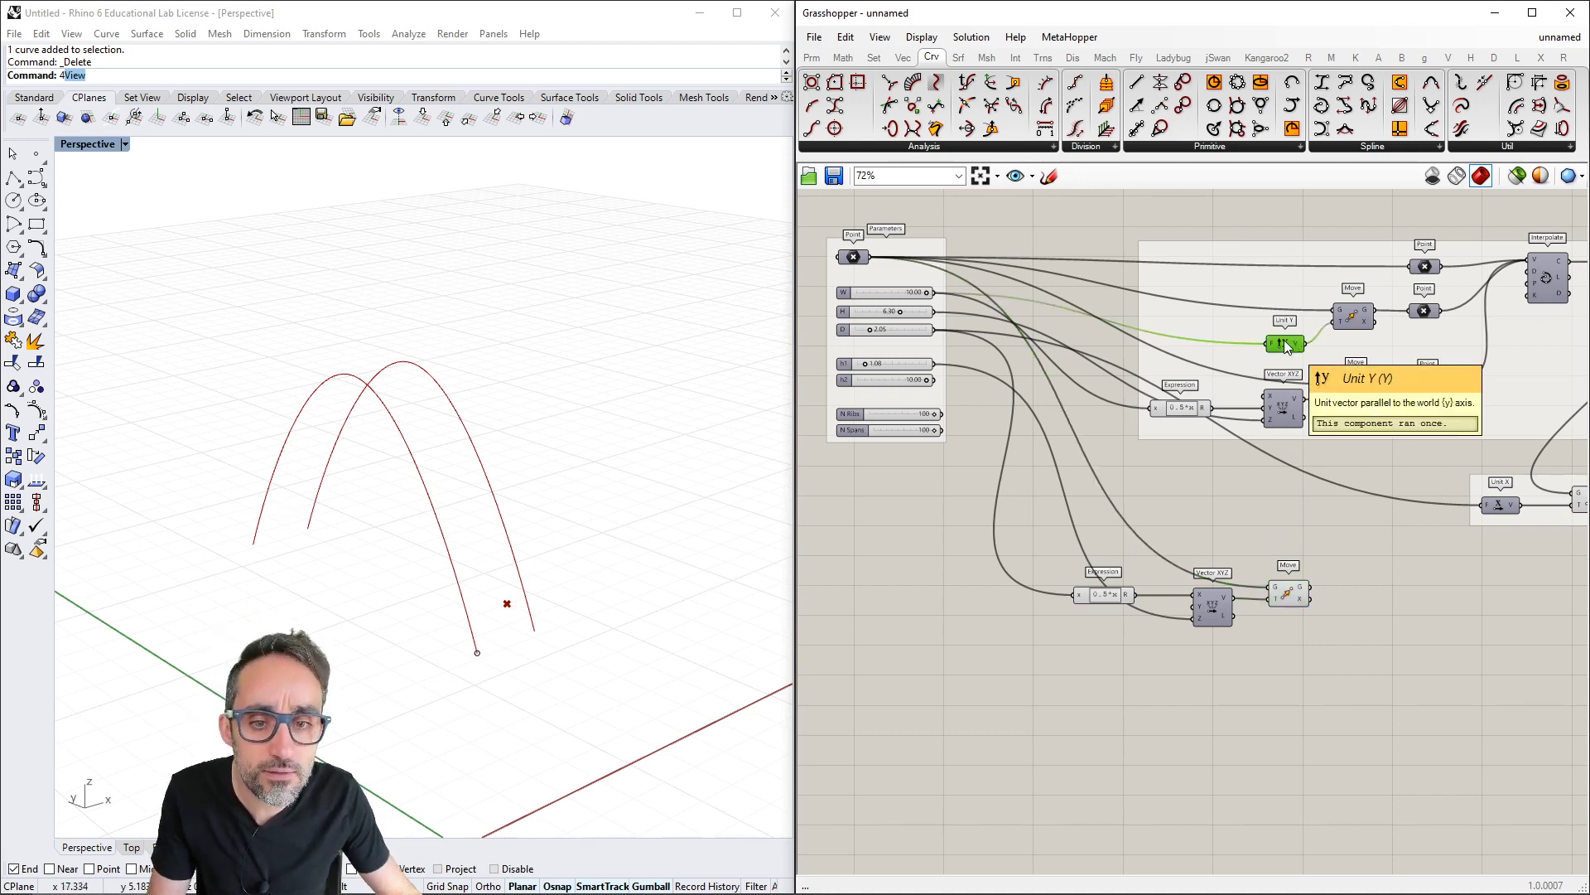
pyautogui.keyDown('shift'); pyautogui.click(1353, 318); pyautogui.keyUp('shift')
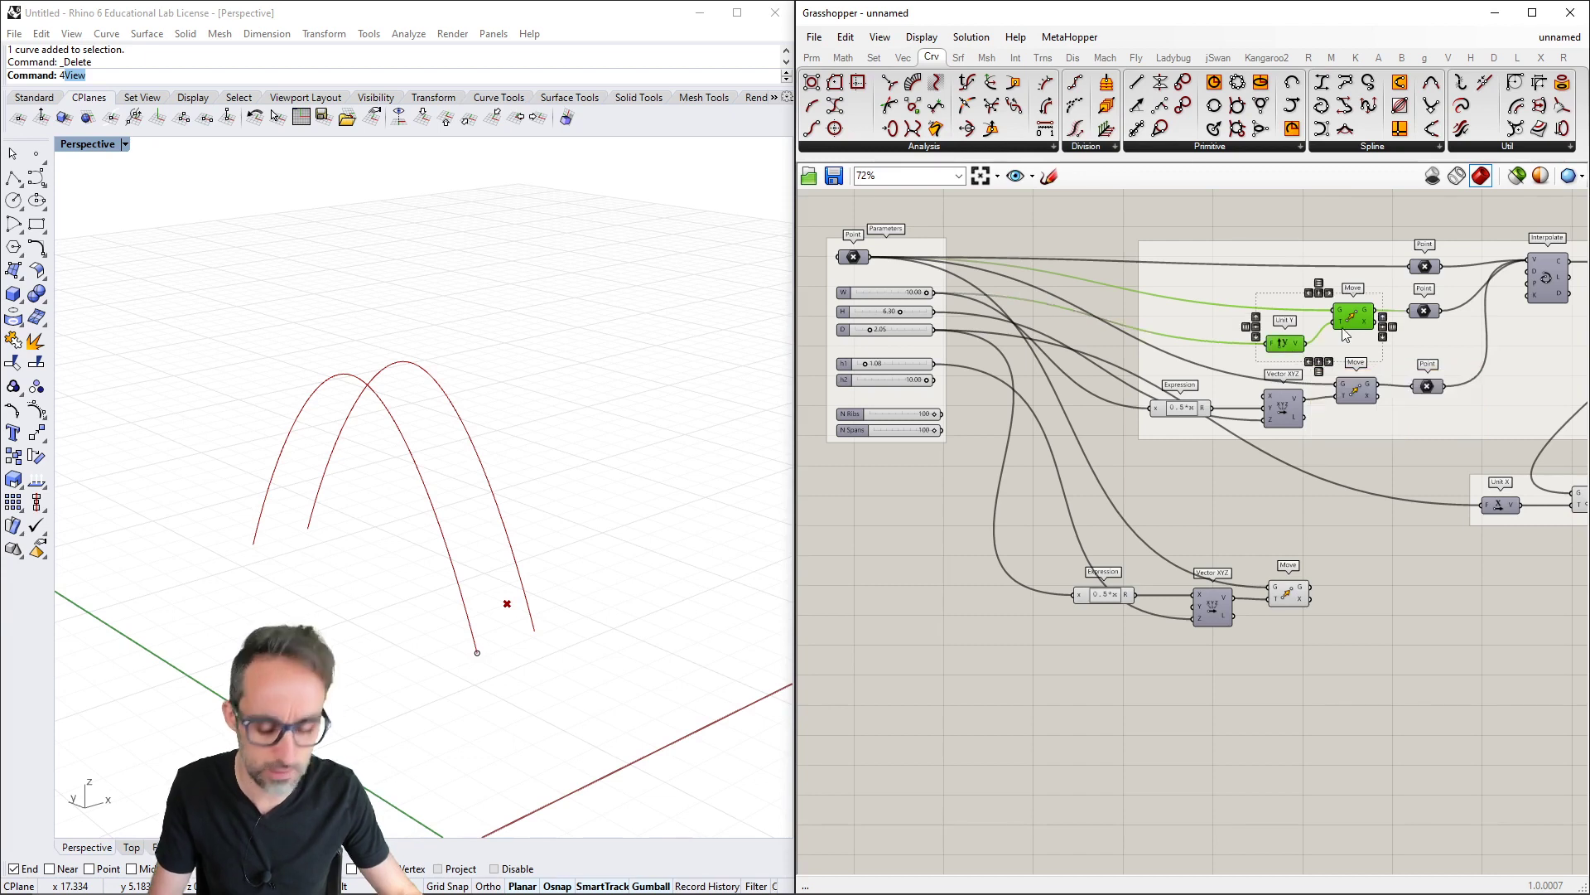
pyautogui.keyDown('alt'); pyautogui.moveTo(1344, 335); pyautogui.dragTo(1300, 708); pyautogui.keyUp('alt')
pyautogui.moveTo(1311, 587); pyautogui.dragTo(1276, 694)
pyautogui.click(1306, 704)
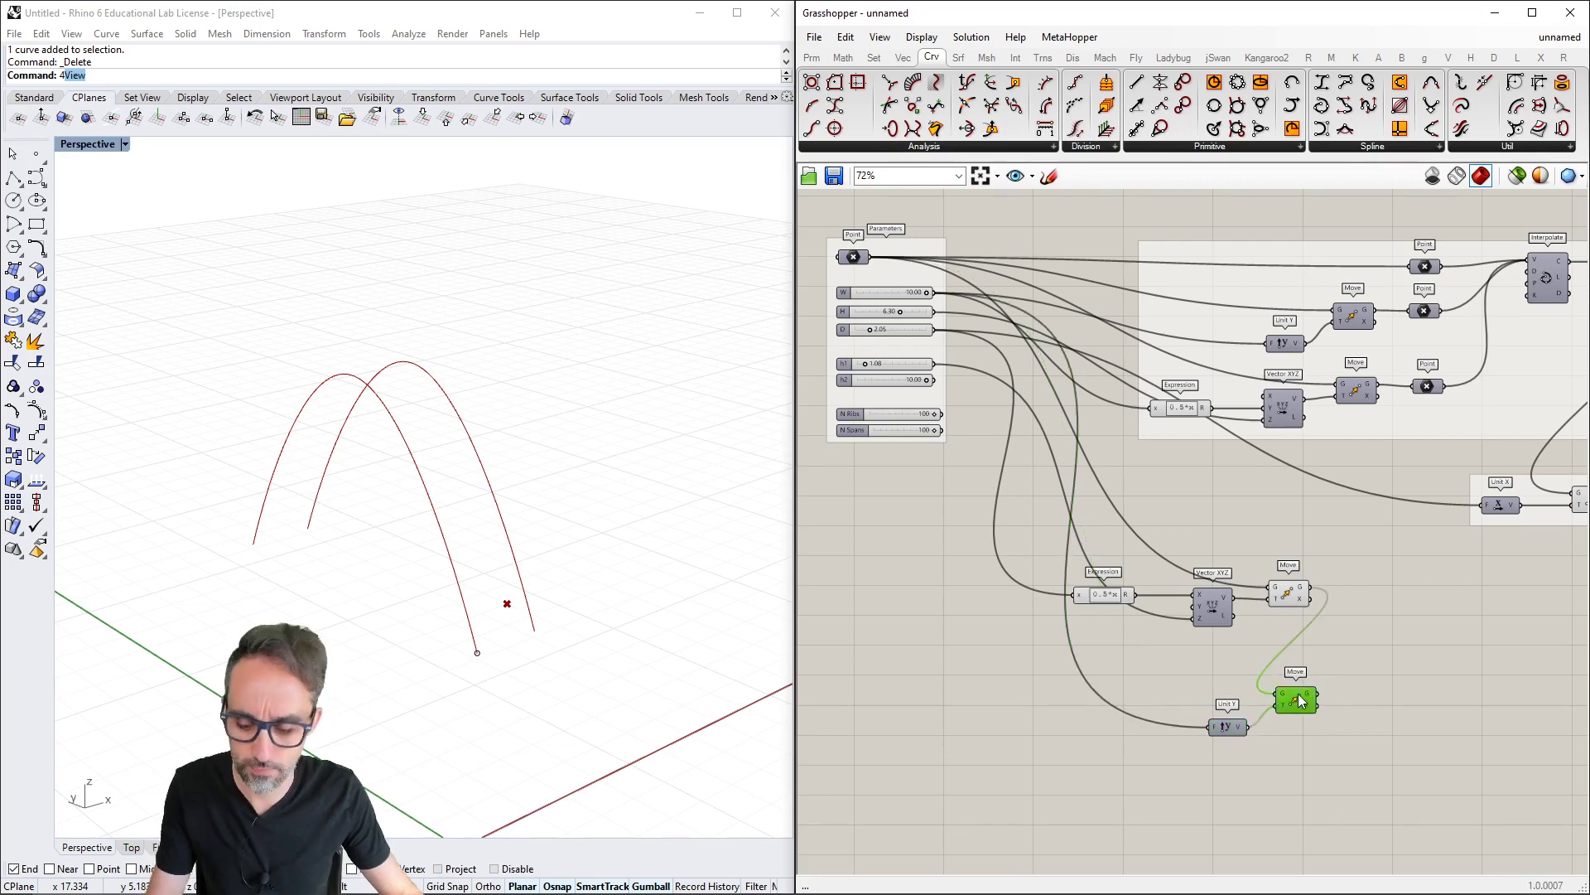
# Align the copied Unit Y beside its Move below the first point's components, and inspect both moved points in perspective
pyautogui.moveTo(472, 539)
pyautogui.mouseDown(button='right')
pyautogui.moveTo(511, 515)
pyautogui.moveTo(585, 518)
pyautogui.moveTo(488, 544)
pyautogui.mouseUp(button='right')
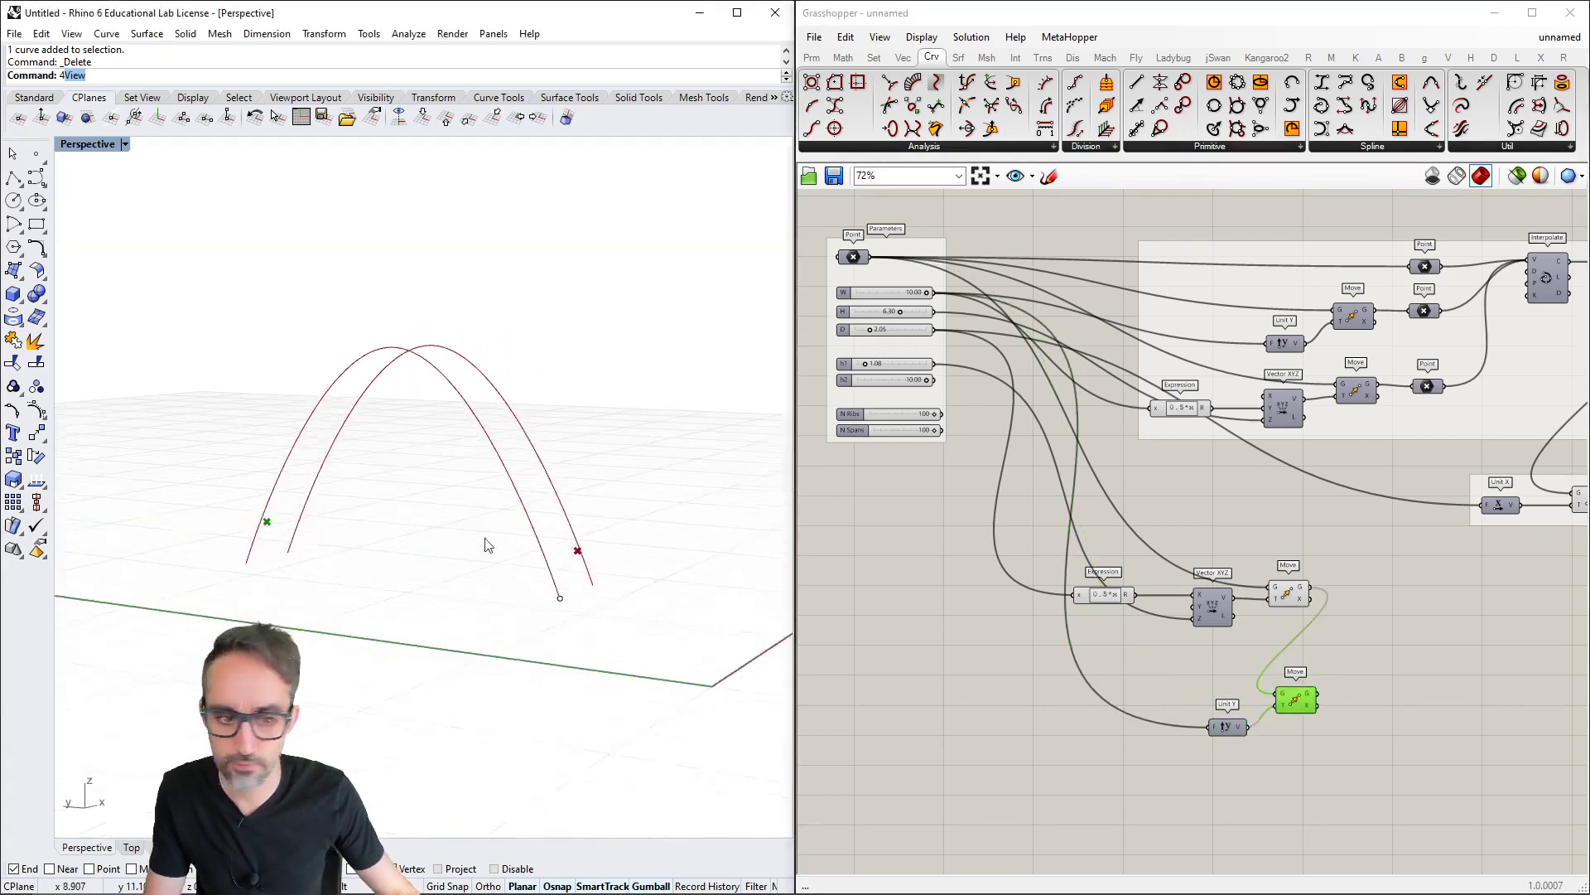
pyautogui.scroll(2, 1255, 614)
pyautogui.click(1236, 695)
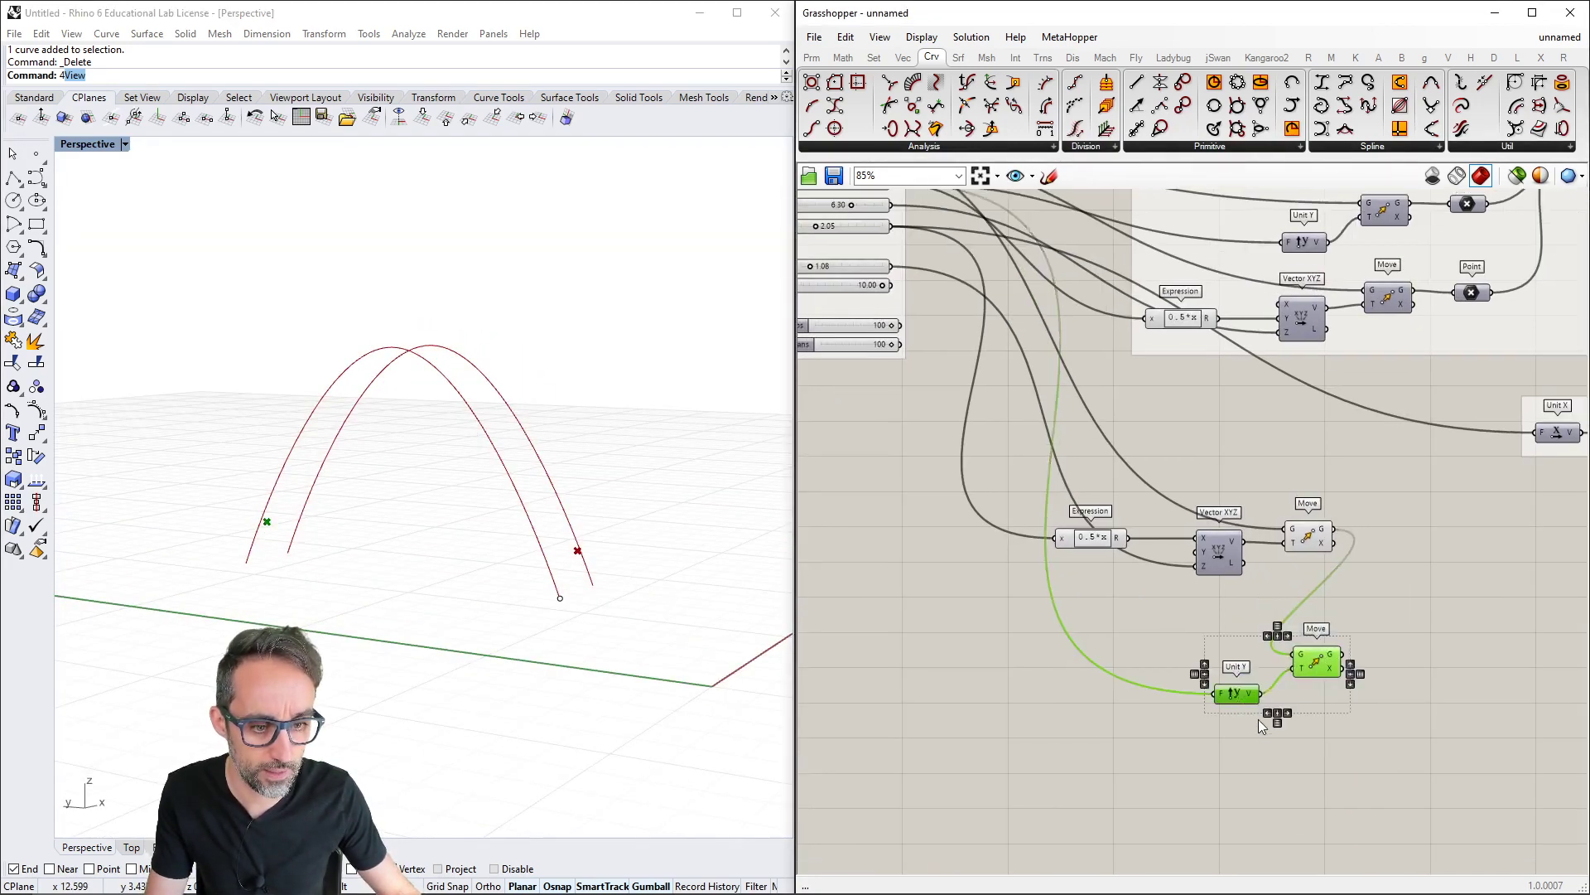
pyautogui.moveTo(1237, 695); pyautogui.dragTo(1285, 663)
pyautogui.click(1310, 658)
pyautogui.keyDown('shift'); pyautogui.click(1228, 667); pyautogui.keyUp('shift')
pyautogui.moveTo(643, 579); pyautogui.dragTo(522, 572, button='right')
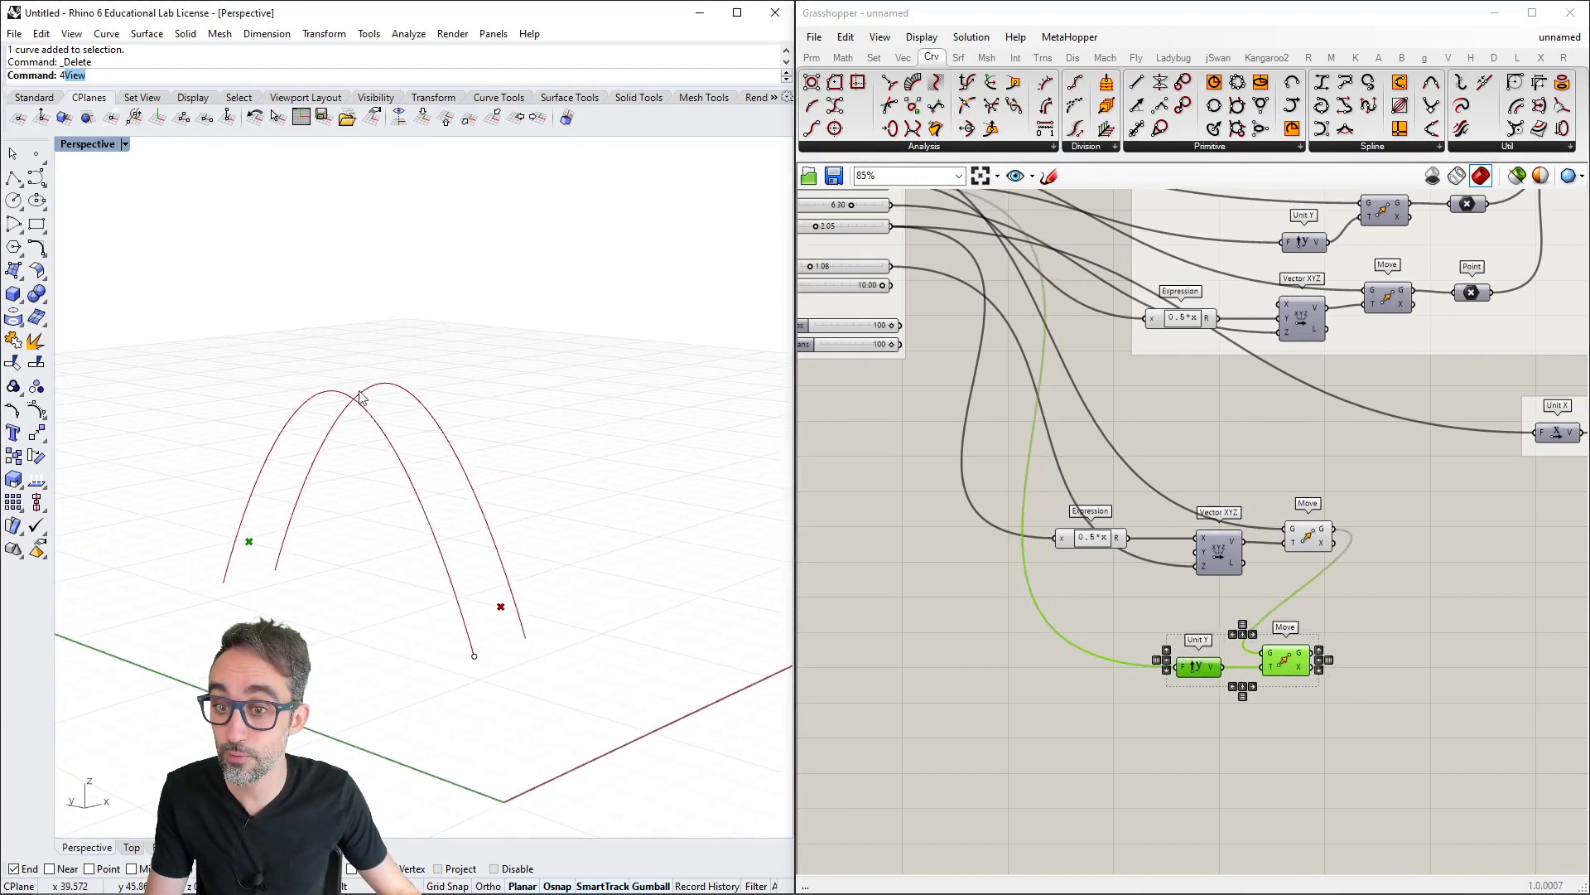
# Examine the first arch's apex Point and the two moved points between the arch feet in the perspective viewport
pyautogui.moveTo(360, 381); pyautogui.dragTo(437, 430, button='right')
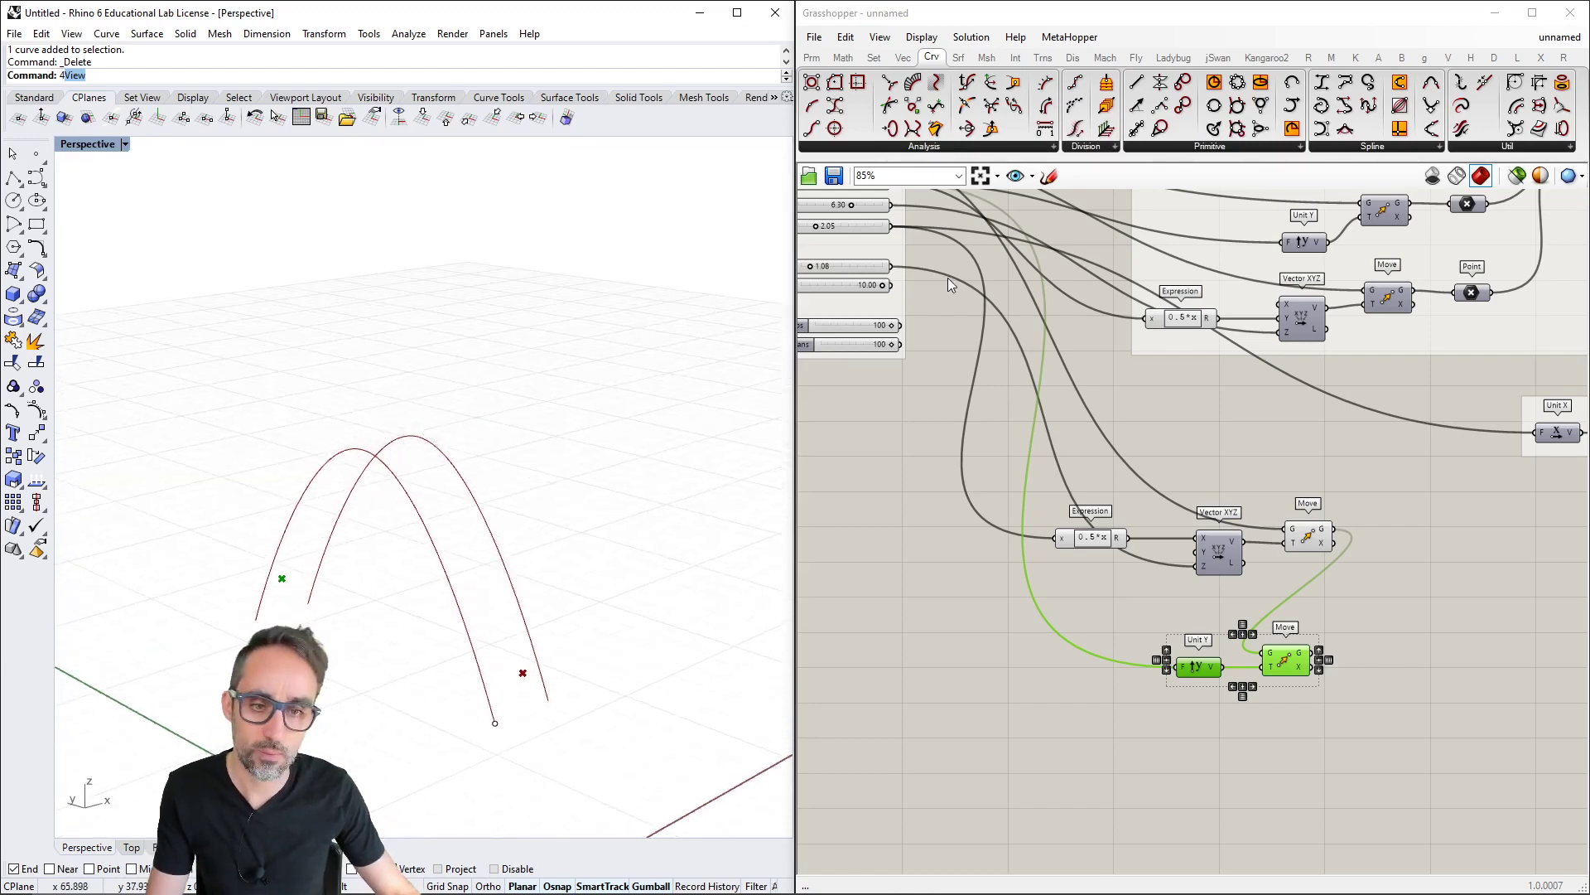
pyautogui.moveTo(948, 277); pyautogui.dragTo(869, 379, button='right')
pyautogui.click(1395, 396)
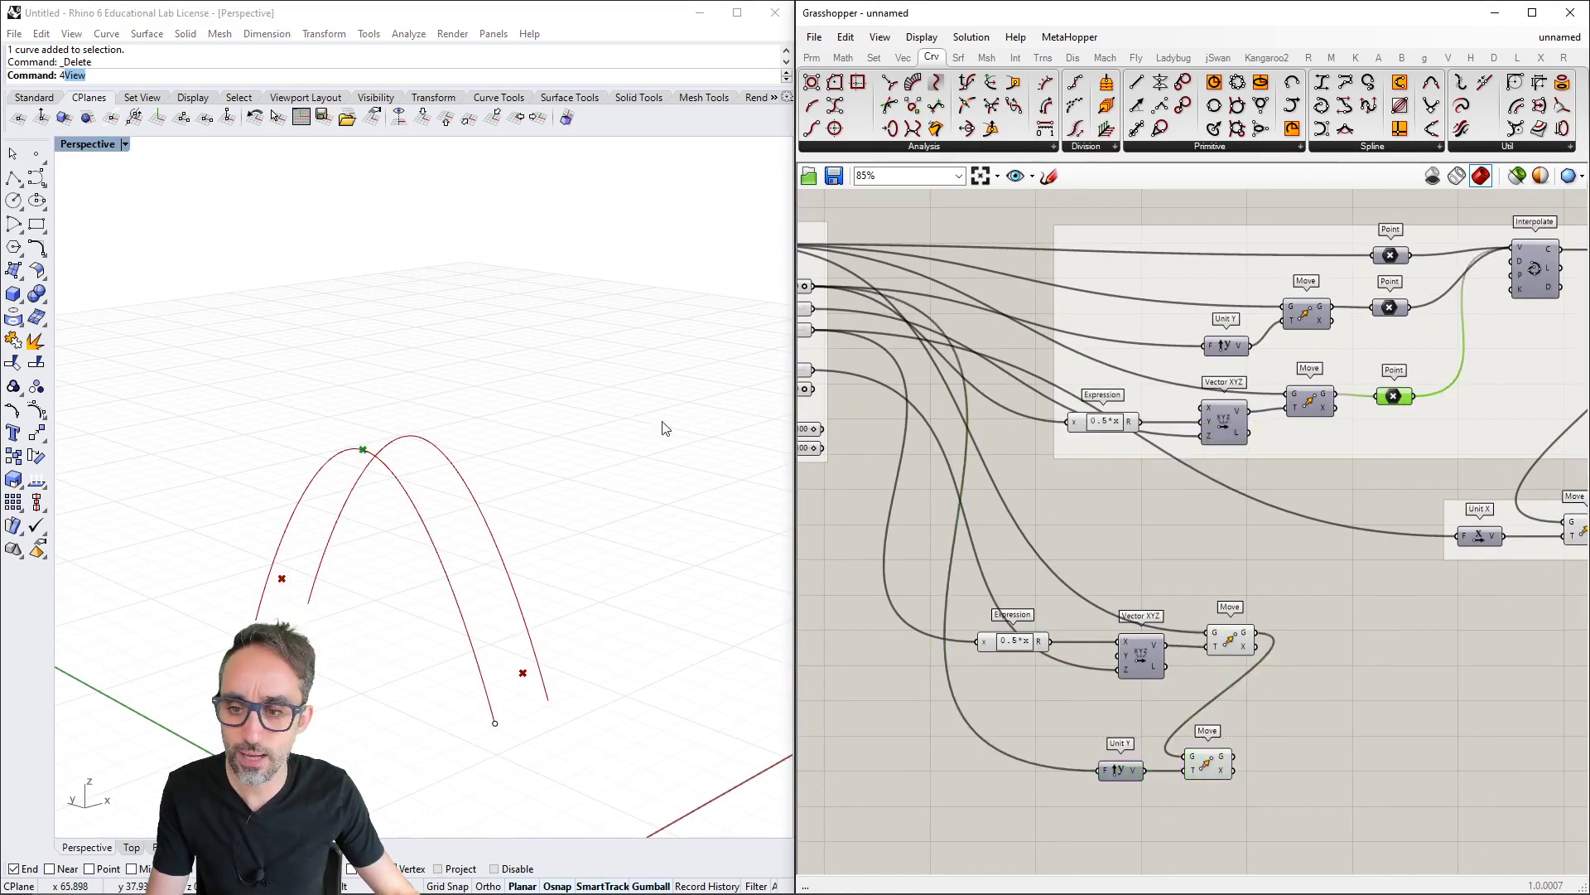
pyautogui.moveTo(540, 436)
pyautogui.mouseDown(button='right')
pyautogui.moveTo(525, 419)
pyautogui.moveTo(550, 426)
pyautogui.moveTo(545, 441)
pyautogui.mouseUp(button='right')
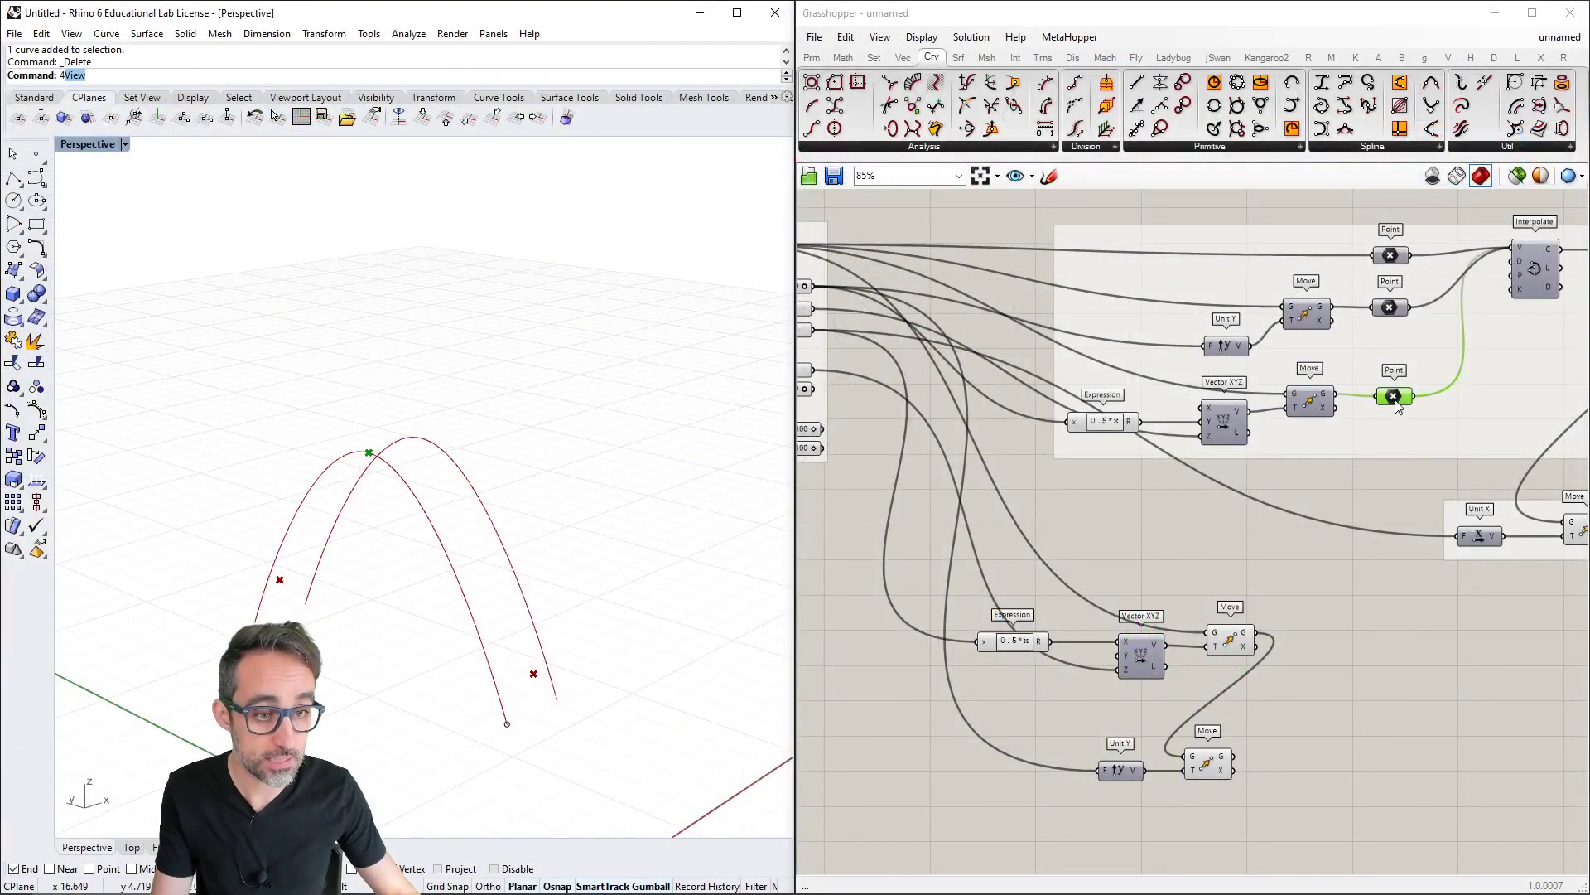
pyautogui.scroll(-3, 1396, 406)
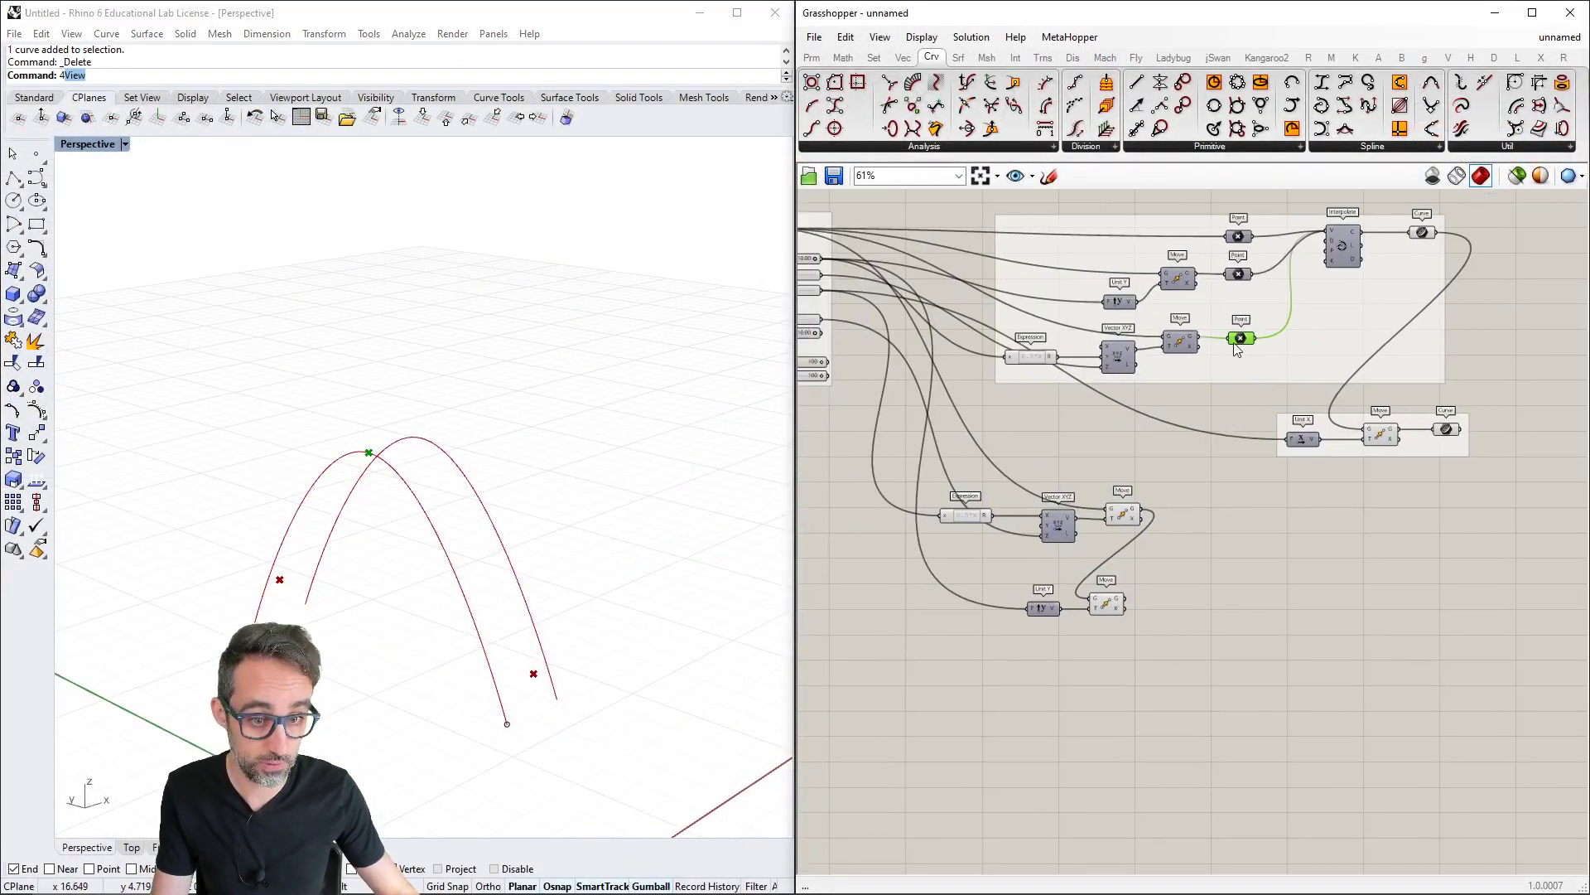
pyautogui.moveTo(1236, 348); pyautogui.dragTo(1281, 308, button='right')
pyautogui.moveTo(1026, 530); pyautogui.dragTo(1111, 576, button='right')
pyautogui.scroll(3, 1105, 535)
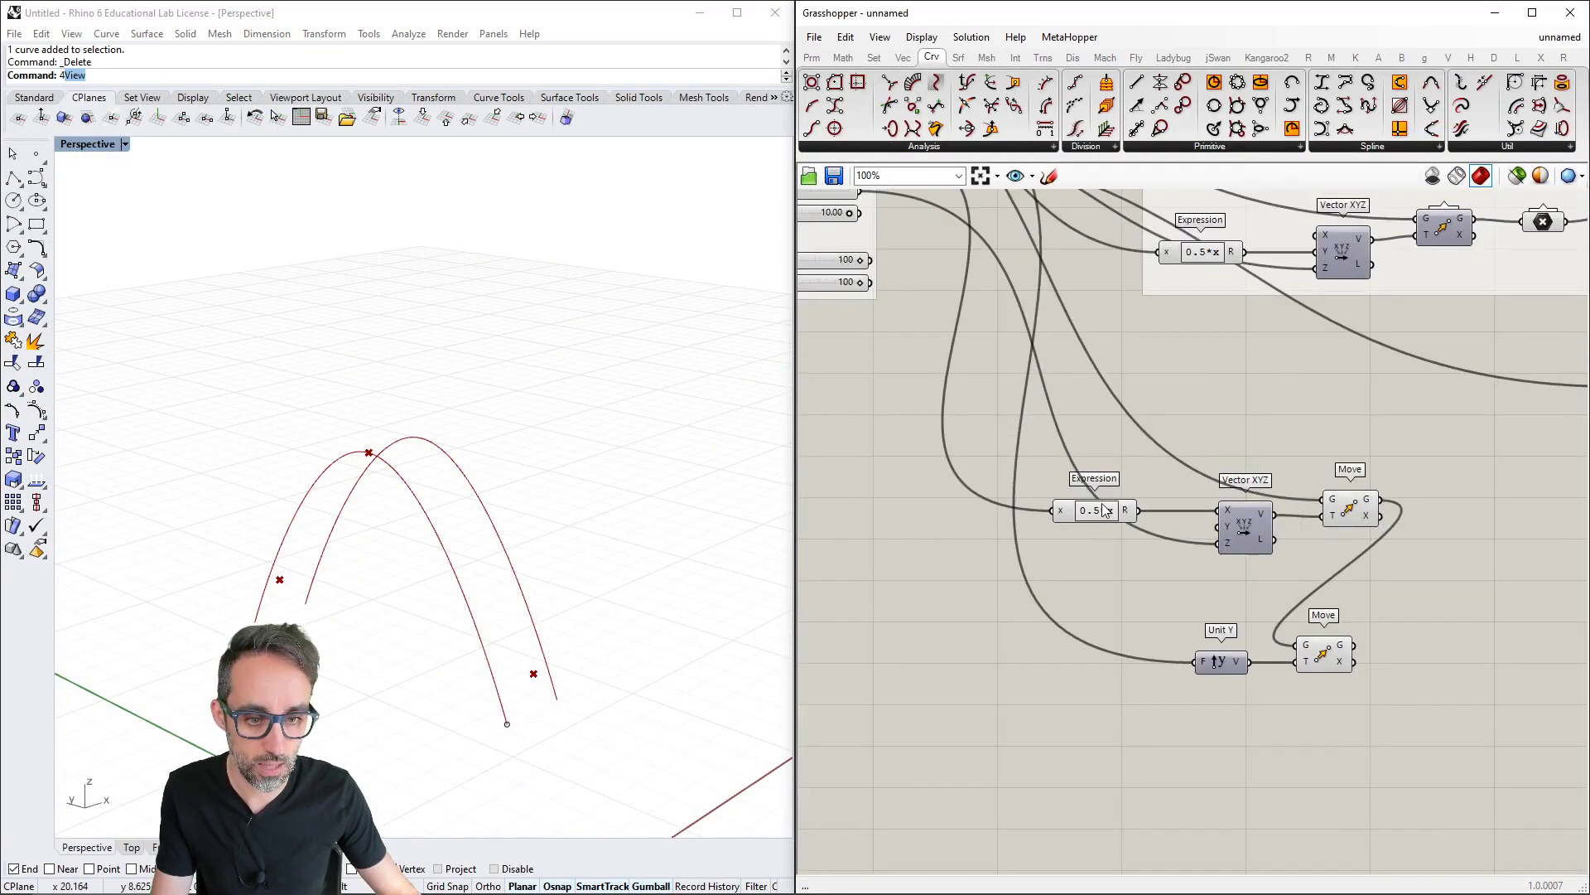
# Duplicate the 0.5*x Expression and its Vector XYZ below the copied Unit Y and Move
pyautogui.click(1096, 513)
pyautogui.moveTo(1164, 536); pyautogui.dragTo(1149, 575, button='right')
pyautogui.click(1155, 527)
pyautogui.scroll(-3, 1150, 575)
pyautogui.click(1170, 605)
pyautogui.moveTo(1170, 604); pyautogui.dragTo(1032, 531)
pyautogui.scroll(1, 1092, 608)
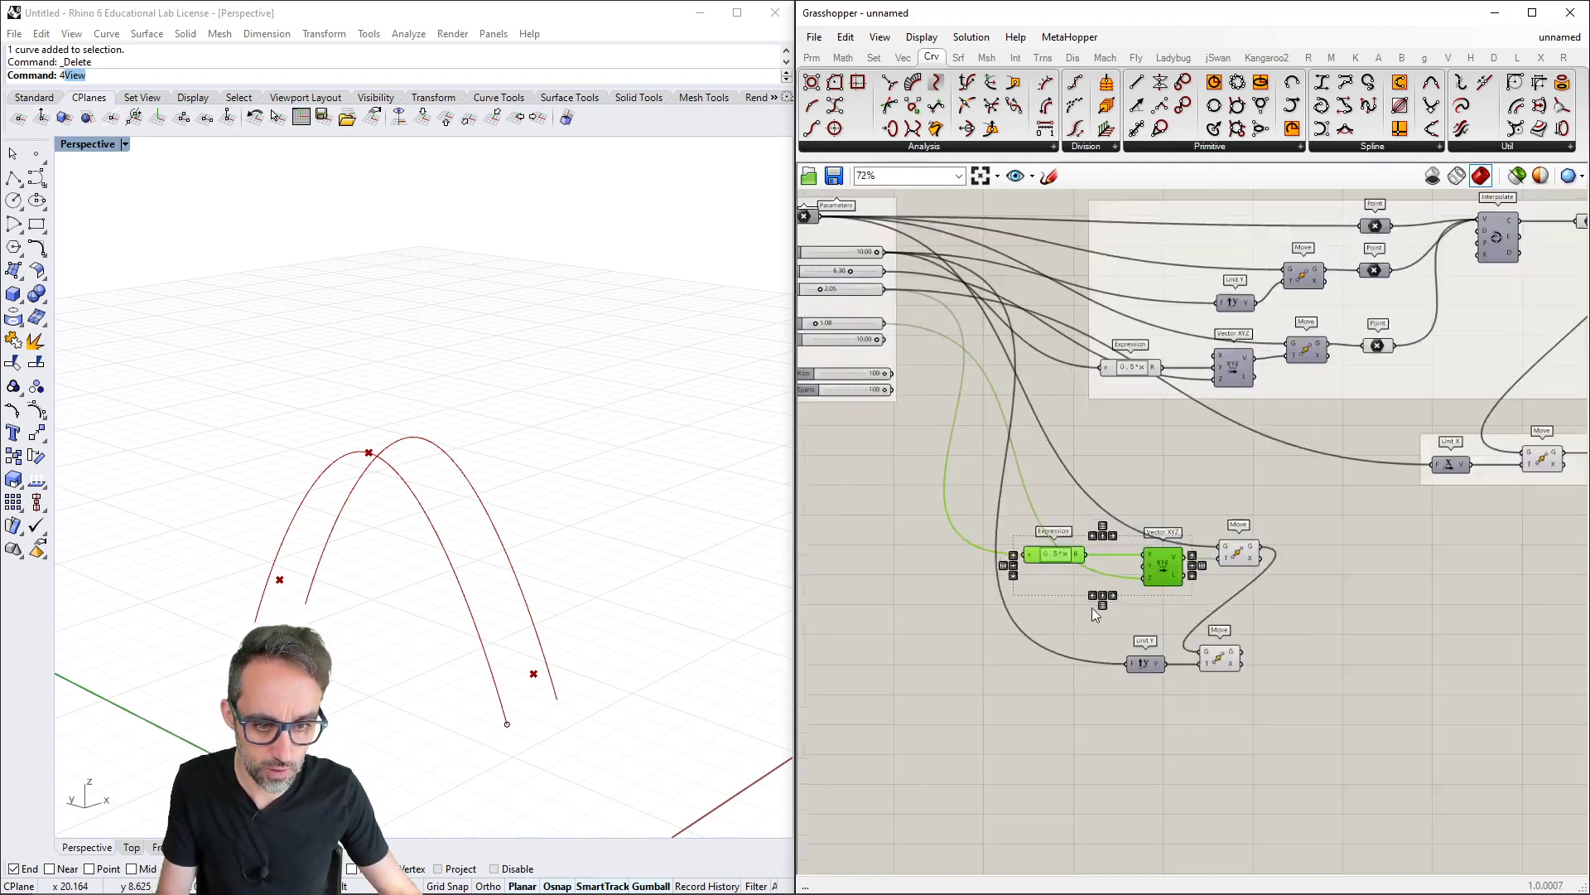
pyautogui.moveTo(1092, 608); pyautogui.dragTo(1122, 550, button='right')
pyautogui.scroll(1, 1121, 550)
pyautogui.keyDown('alt'); pyautogui.moveTo(1155, 551); pyautogui.dragTo(1156, 724); pyautogui.keyUp('alt')
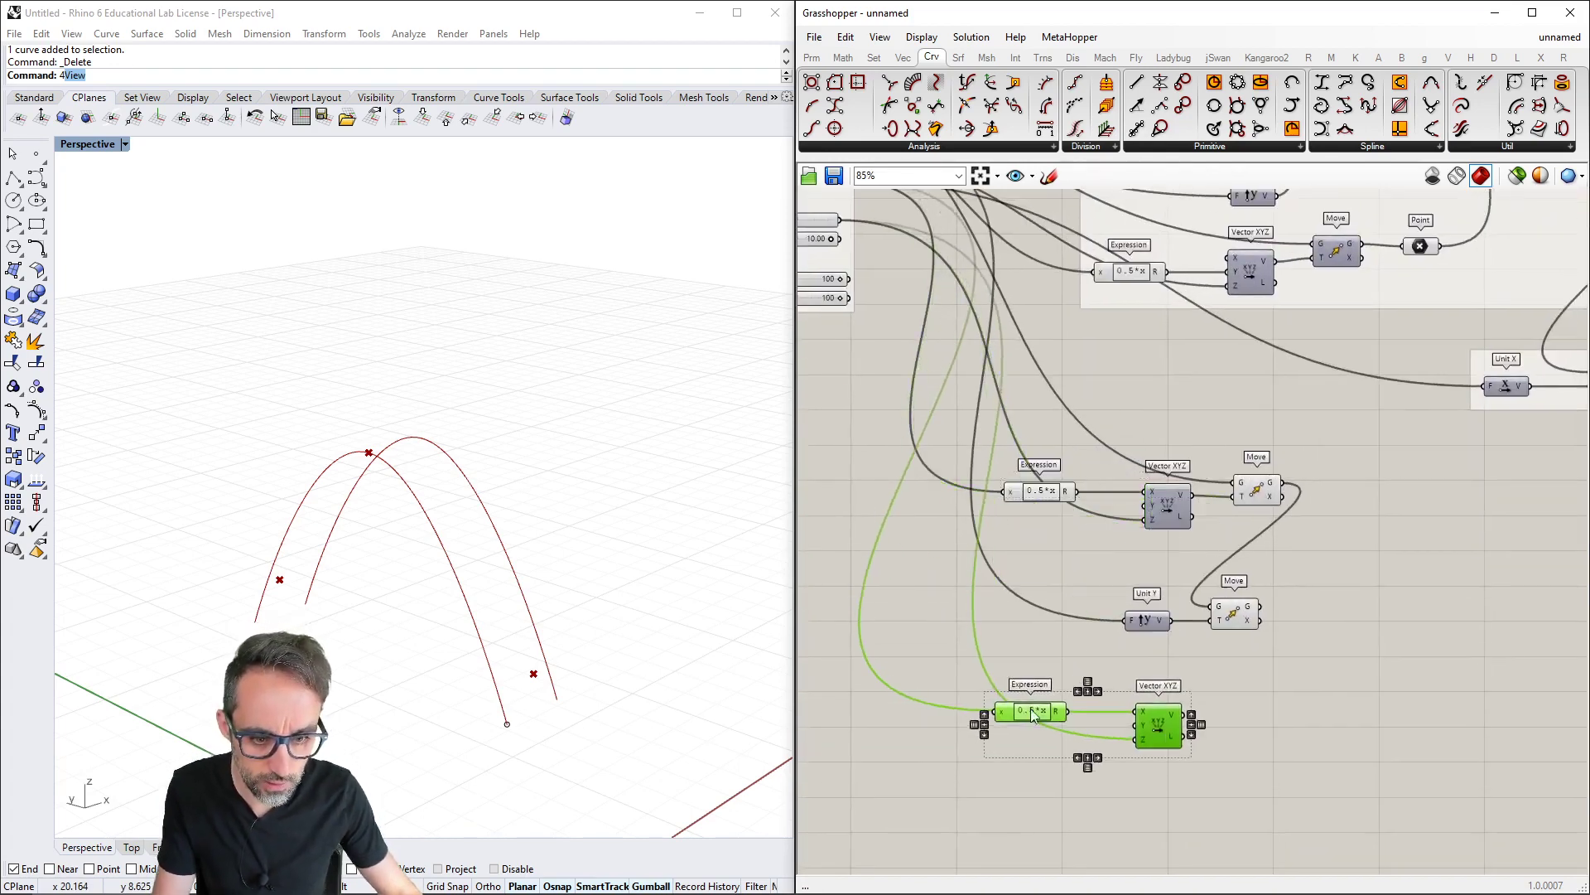
# Connect the h2 slider to the copied Vector XYZ's Z input in place of h1, and lower h2 to about 0.8
pyautogui.click(1085, 679)
pyautogui.click(1036, 711)
pyautogui.click(1164, 729)
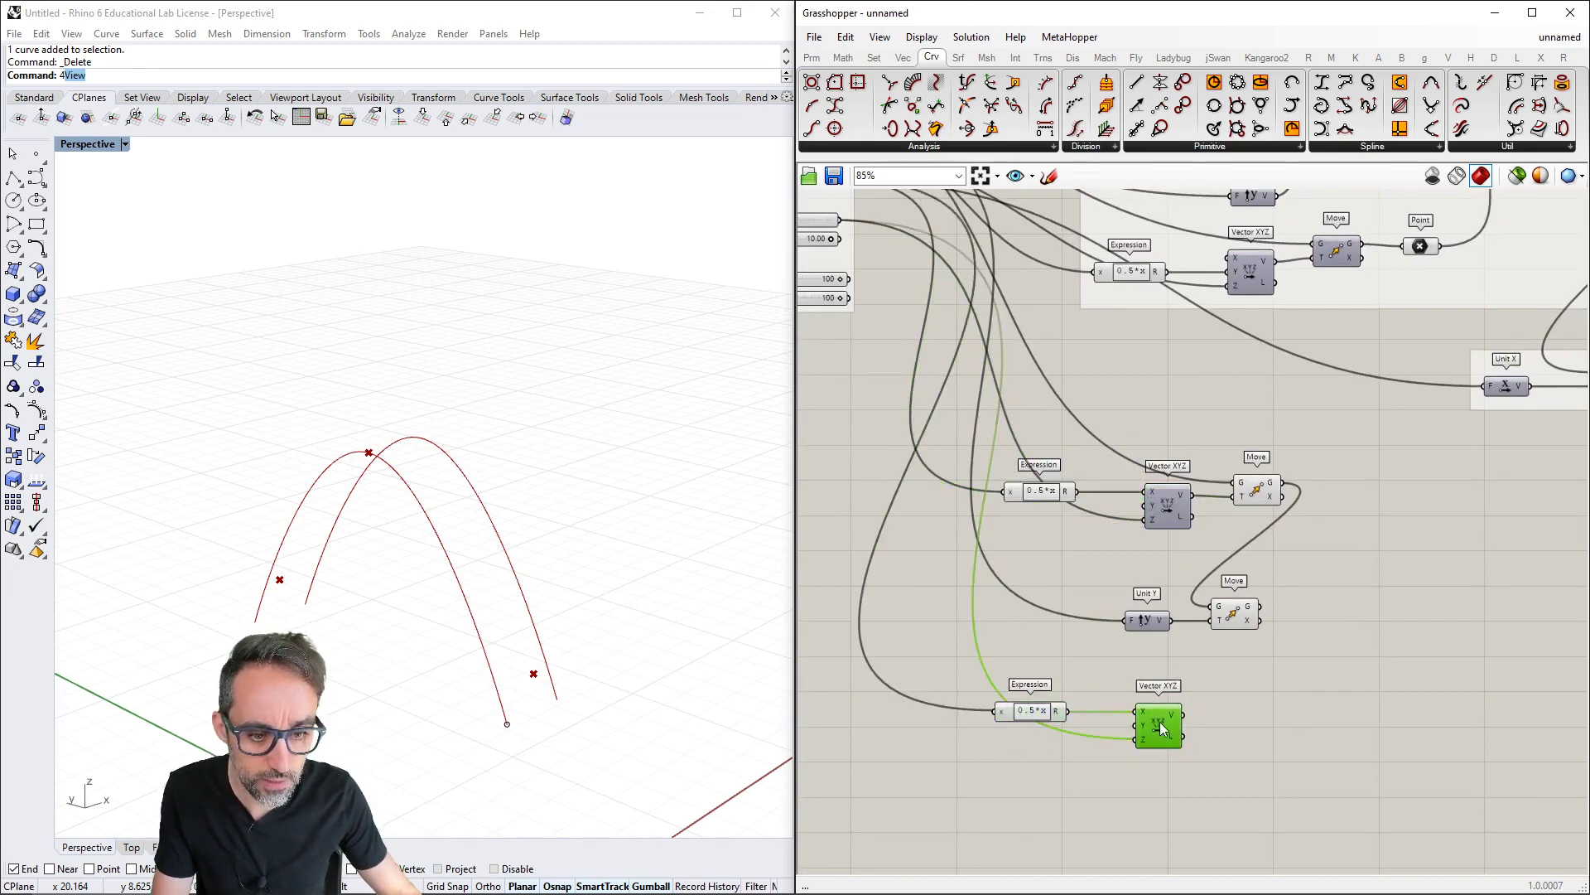
pyautogui.moveTo(1135, 684); pyautogui.dragTo(1175, 766, button='right')
pyautogui.moveTo(909, 389); pyautogui.dragTo(956, 398, button='right')
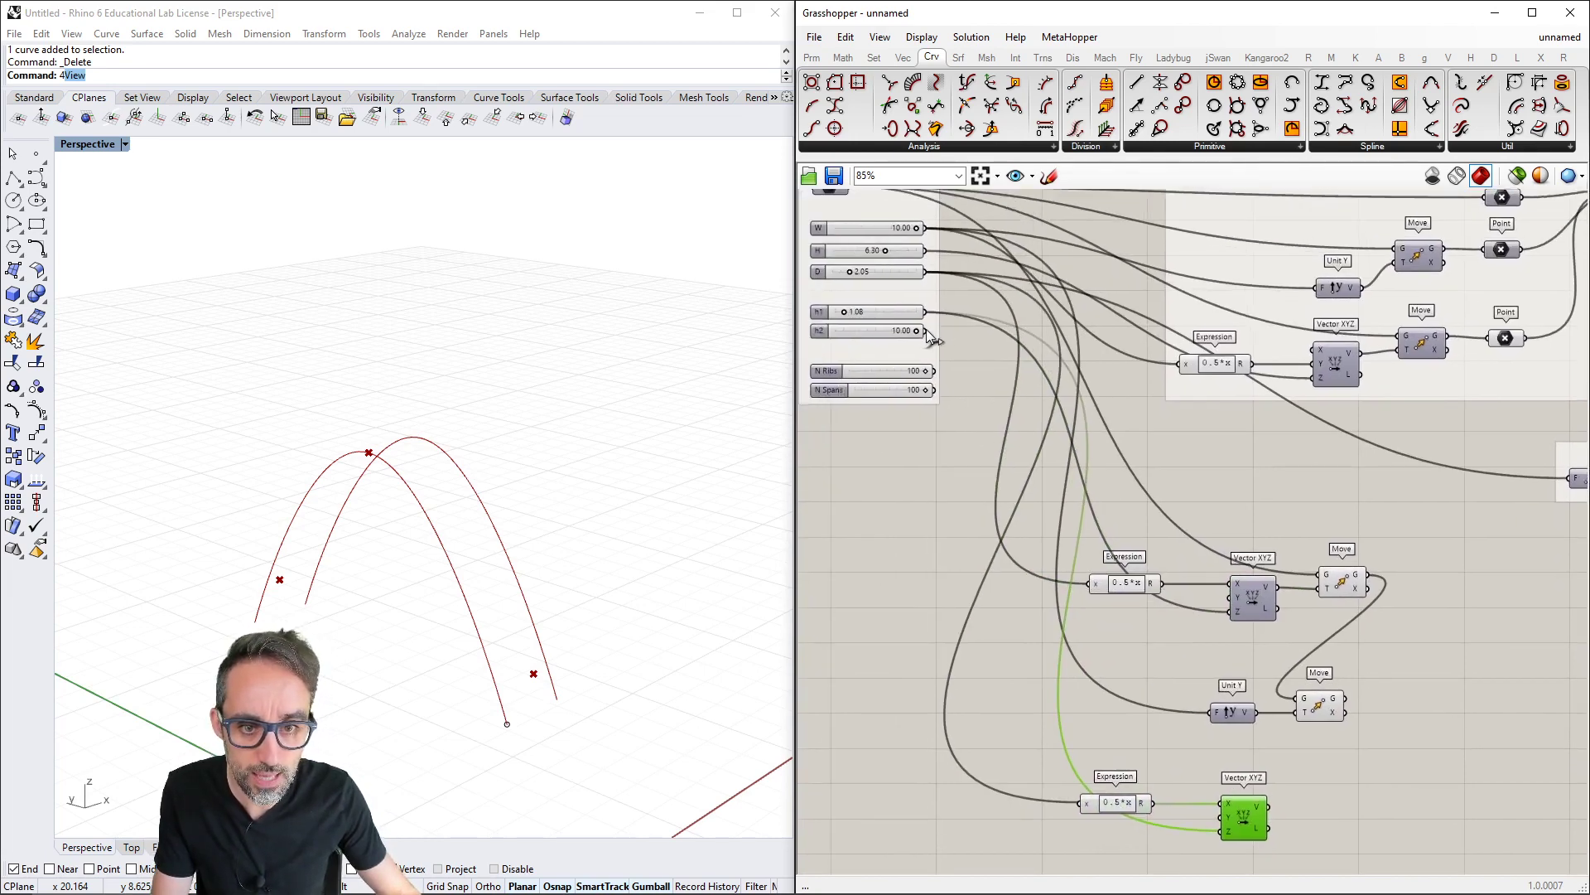
pyautogui.moveTo(926, 330); pyautogui.dragTo(1215, 833)
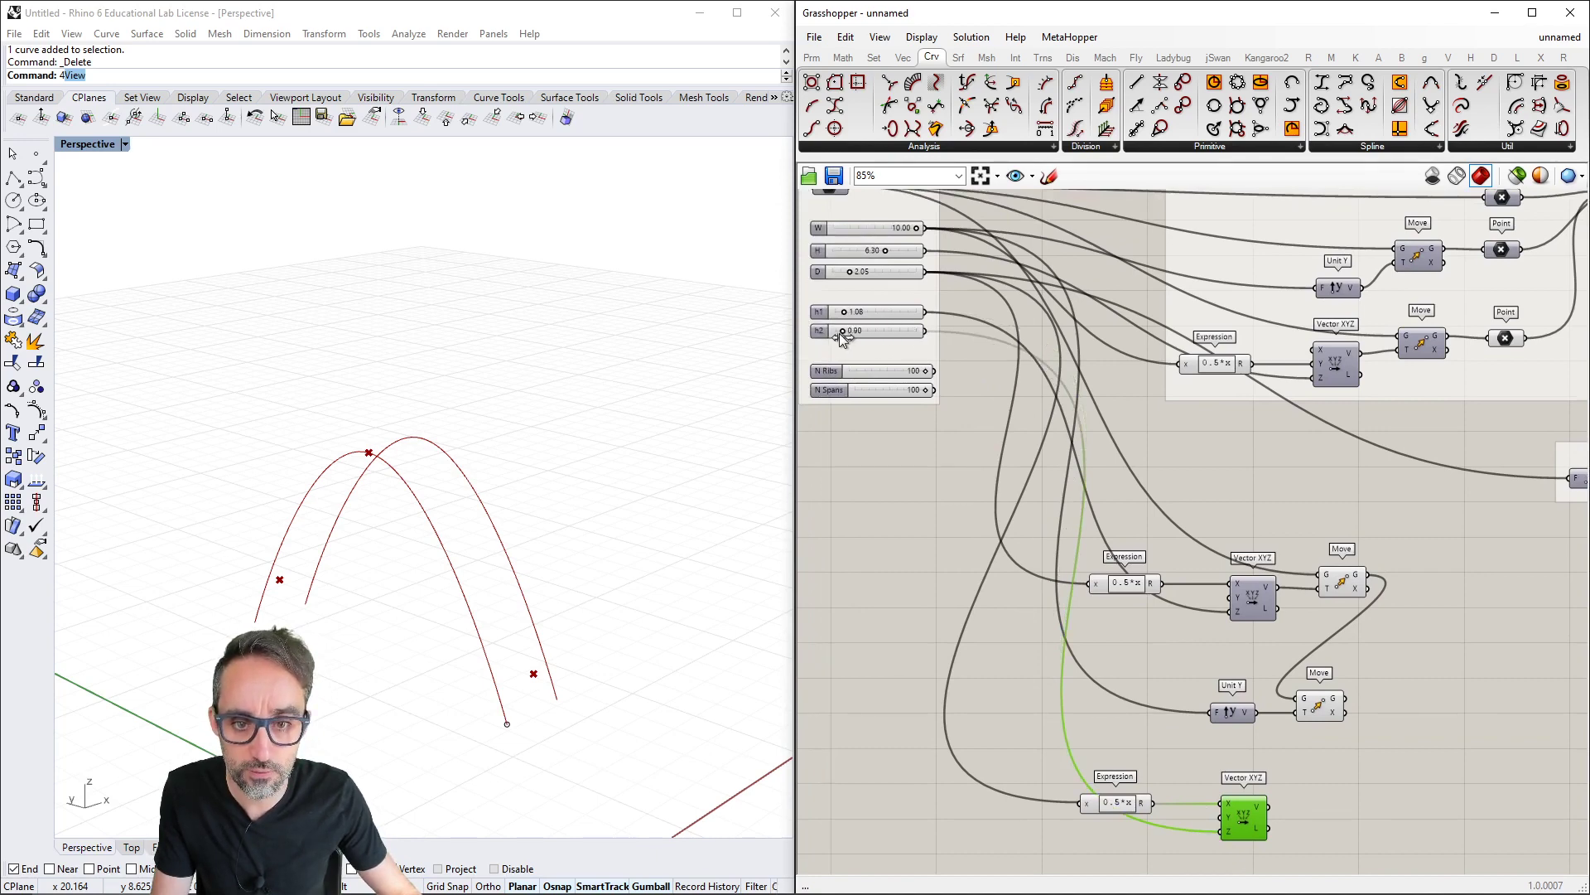
pyautogui.moveTo(1234, 593); pyautogui.dragTo(1133, 445, button='right')
pyautogui.scroll(-2, 1133, 444)
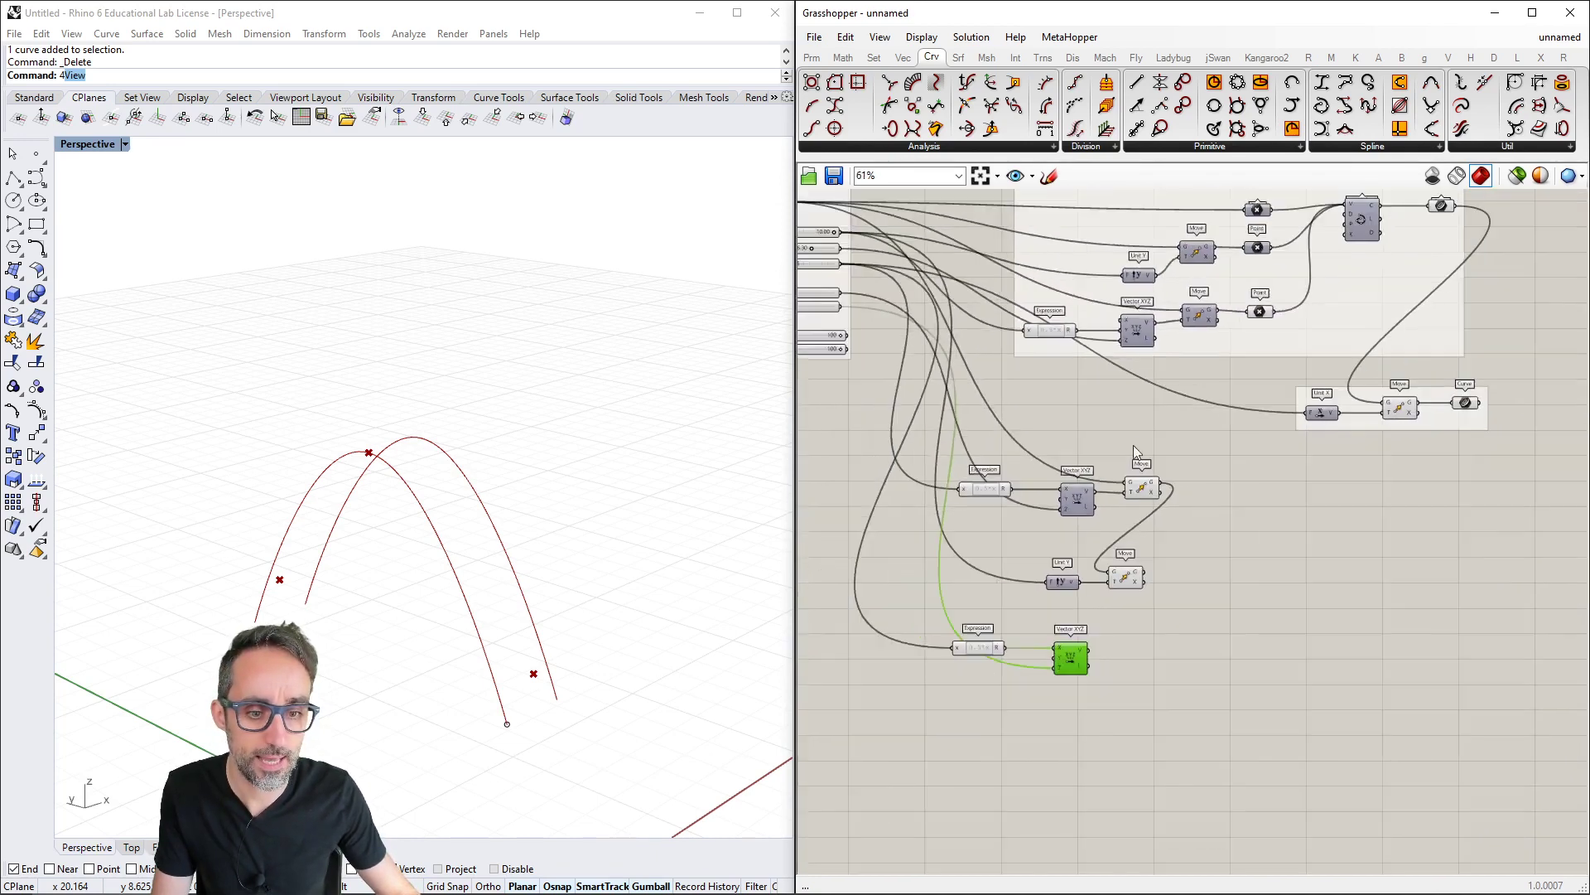
pyautogui.scroll(2, 1120, 654)
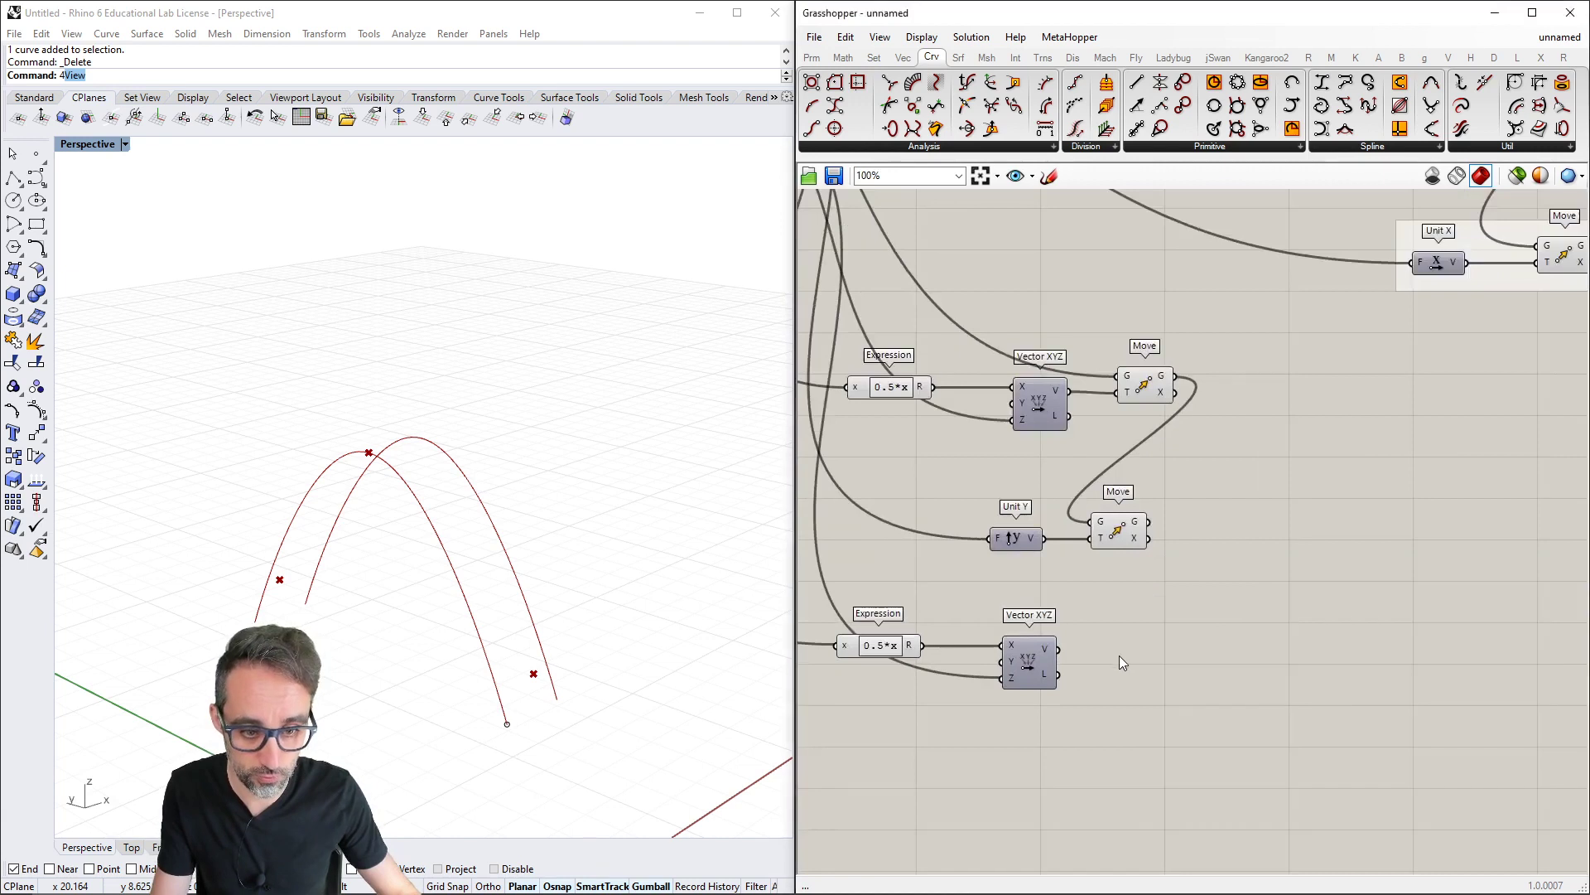
pyautogui.doubleClick(1198, 644)
pyautogui.write('moveto')
pyautogui.press('Return')
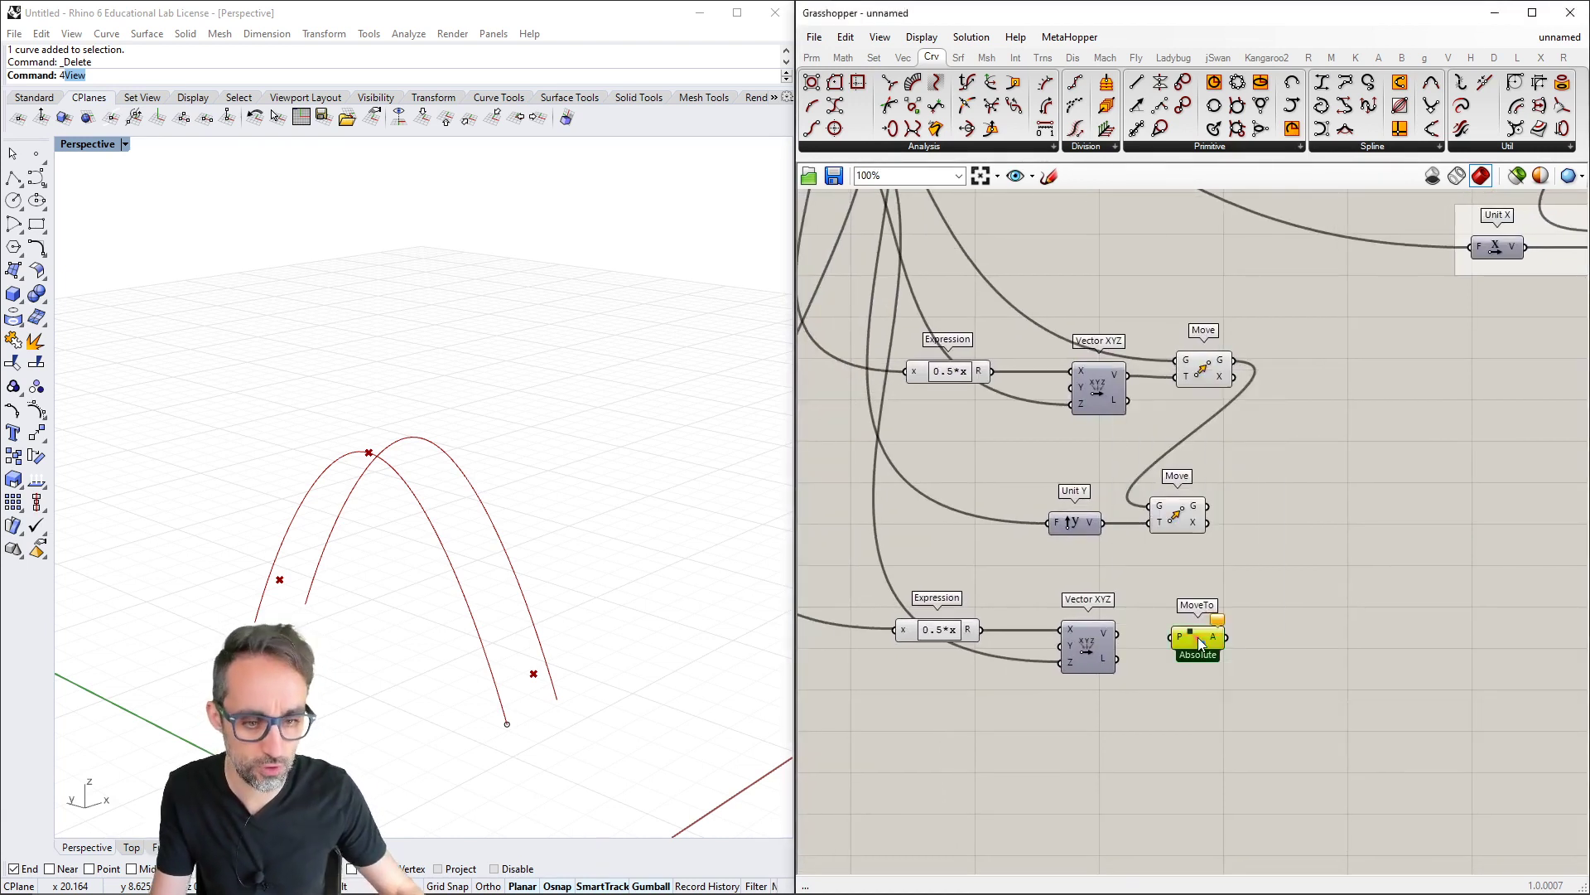
# Add a Move component beside the copied Vector XYZ, with the arch's apex Point as geometry and that vector as translation
pyautogui.doubleClick(1198, 644)
pyautogui.write('move')
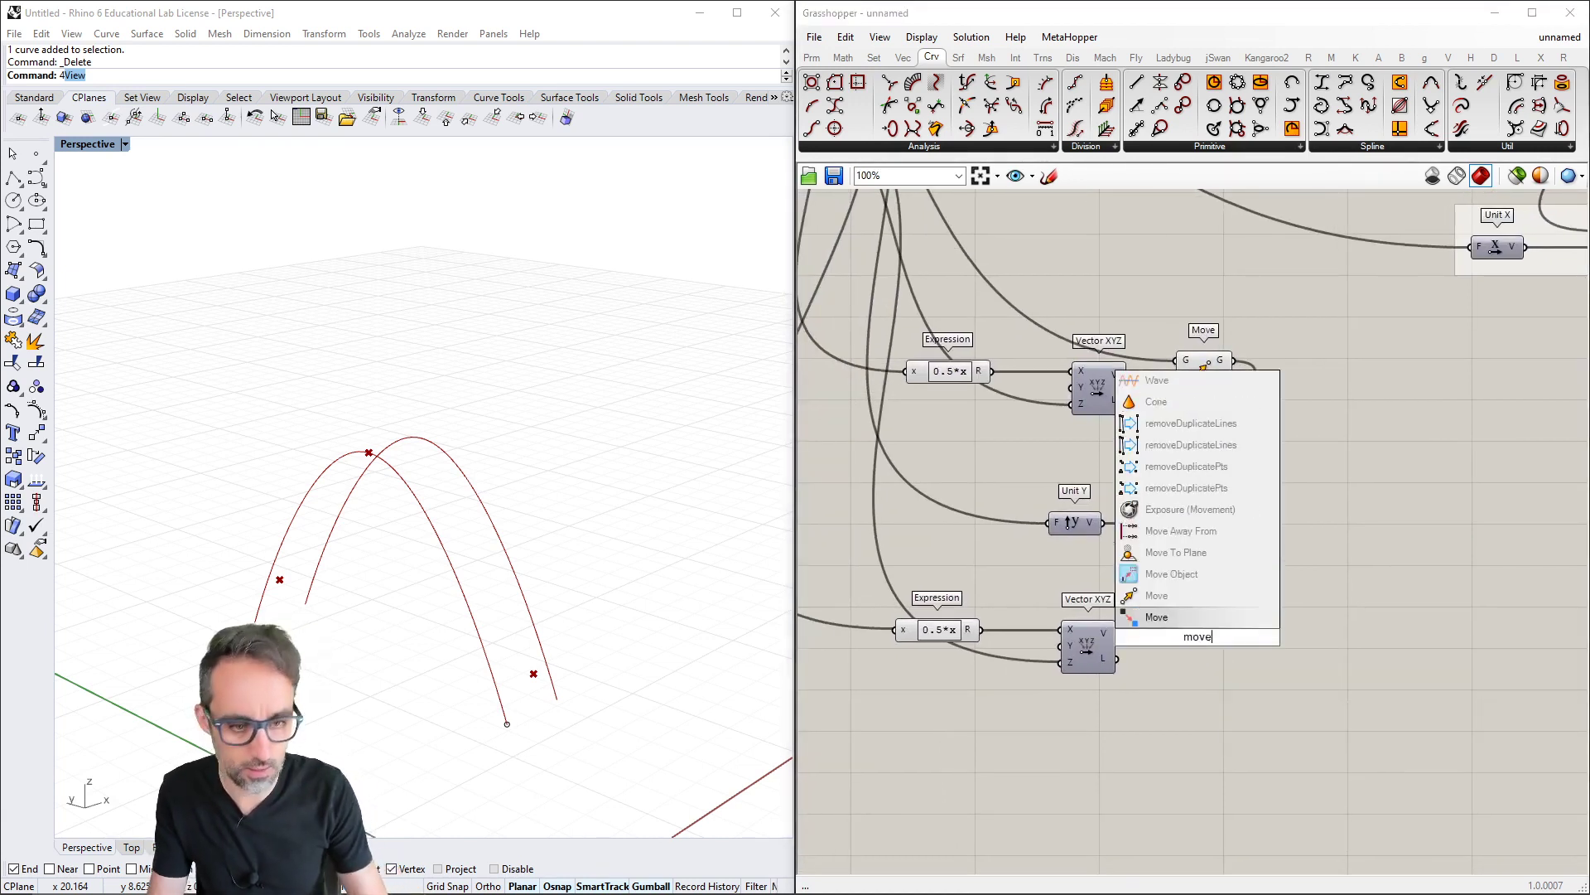
pyautogui.press('Return')
pyautogui.scroll(-3, 1198, 644)
pyautogui.scroll(2, 1244, 454)
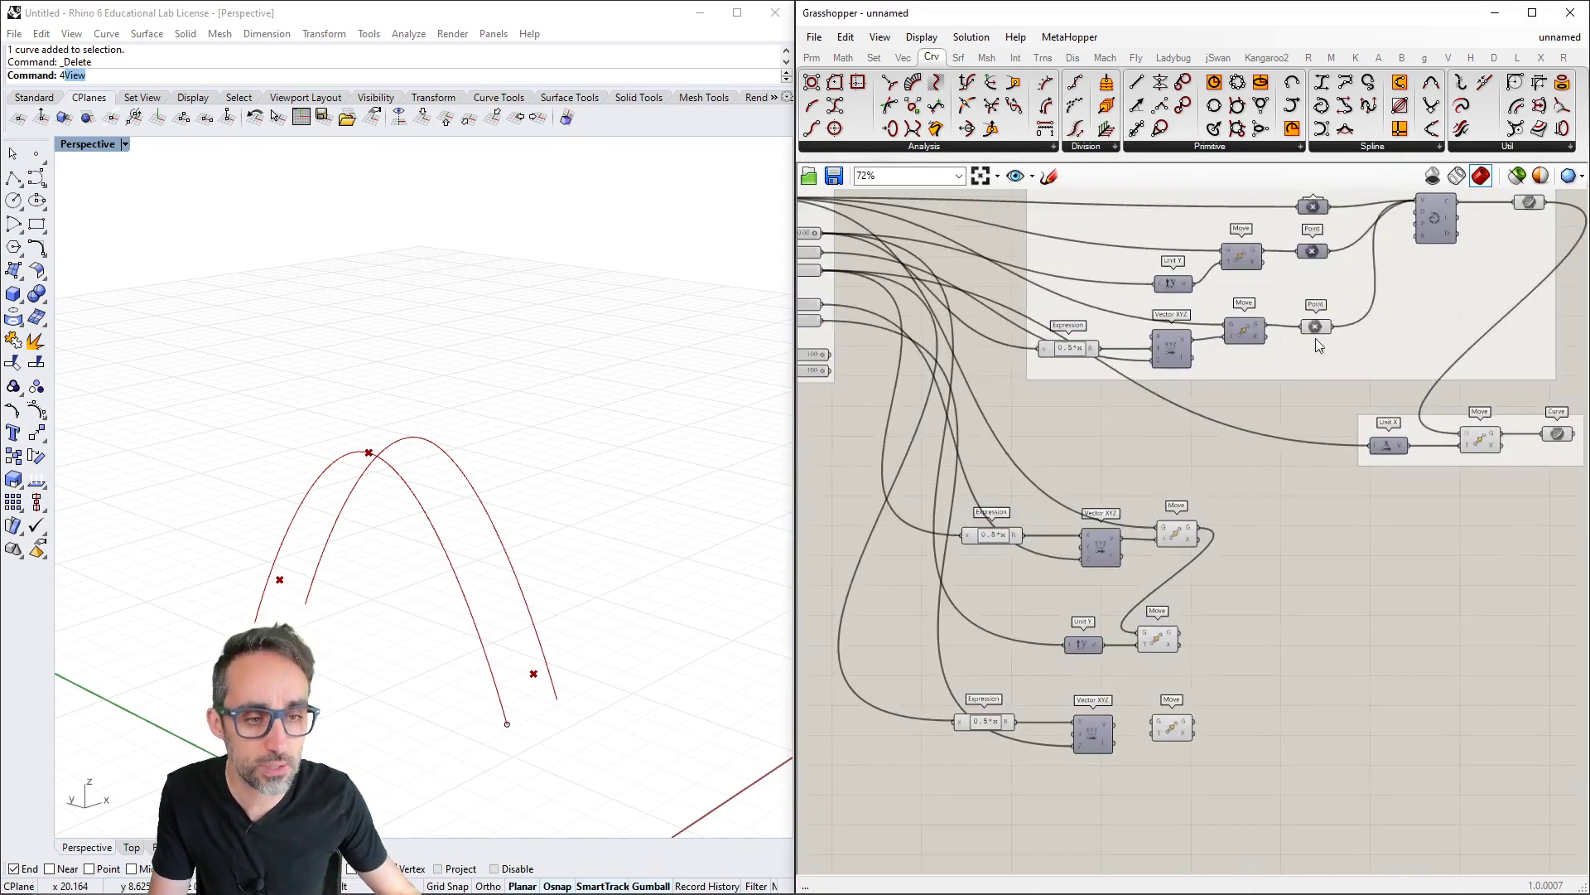
pyautogui.click(1317, 328)
pyautogui.moveTo(1333, 328); pyautogui.dragTo(1177, 722)
pyautogui.click(1143, 714)
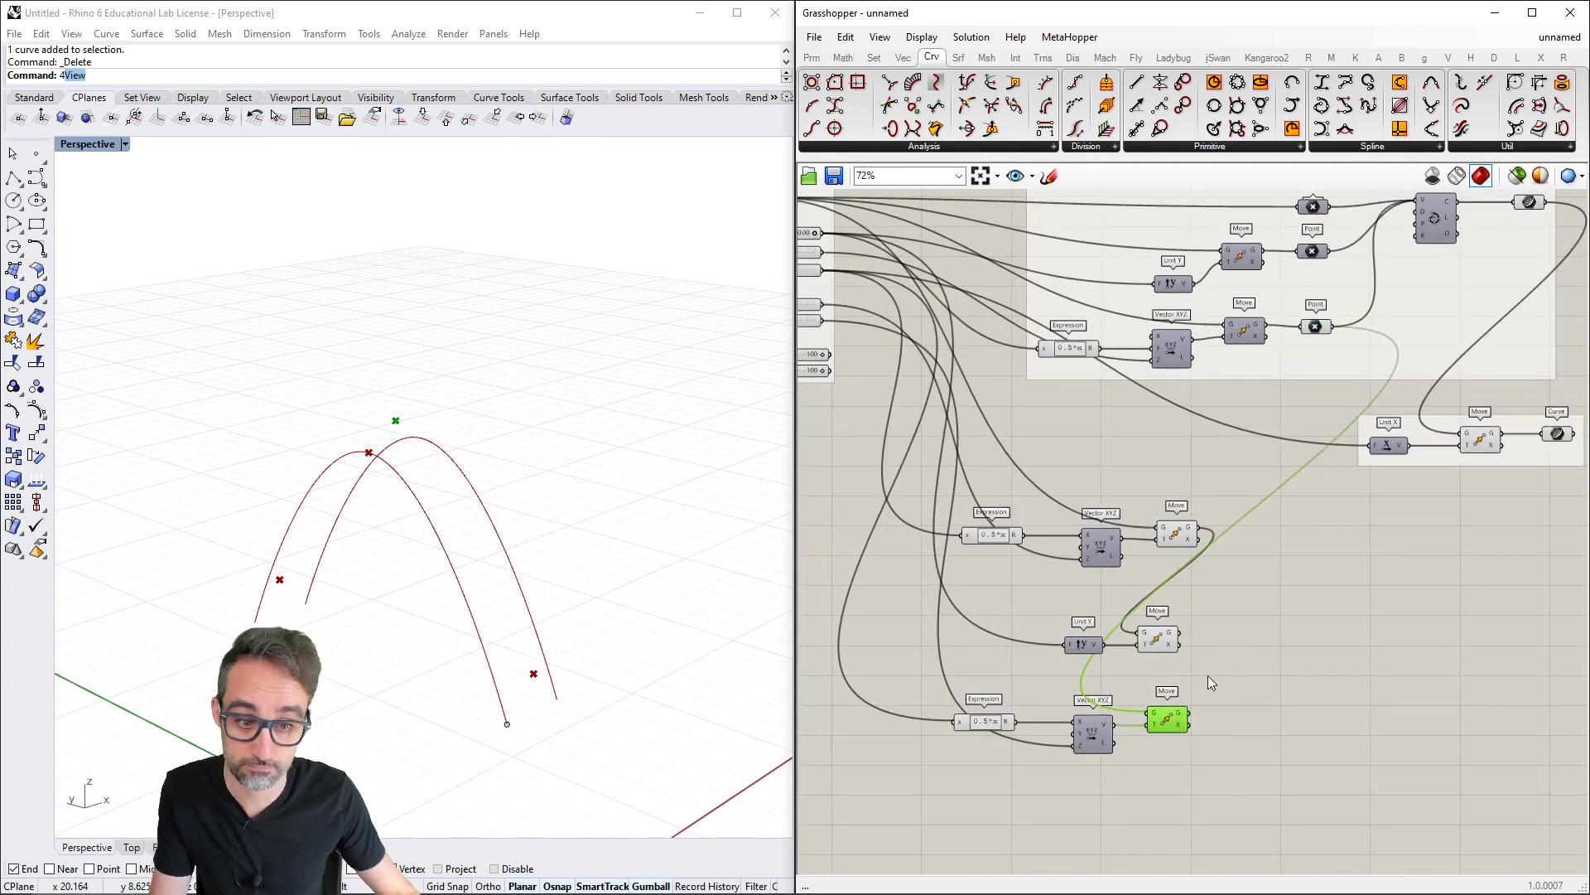
# Highlight the points of the three new Moves in turn, and align the middle Move under the one above it
pyautogui.click(1216, 678)
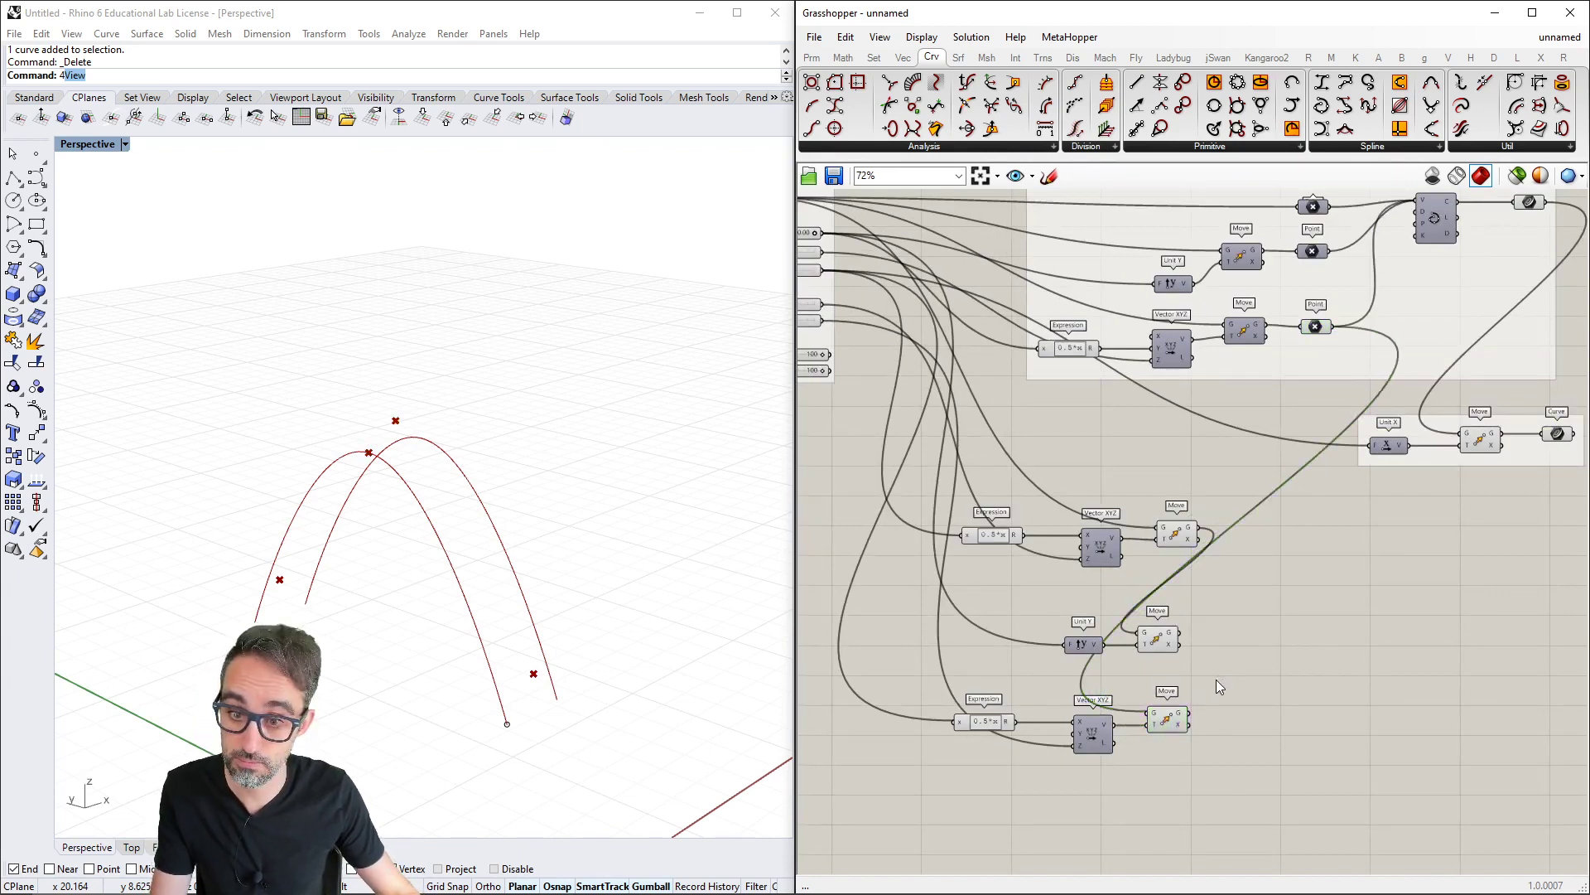
pyautogui.click(1175, 535)
pyautogui.click(1155, 639)
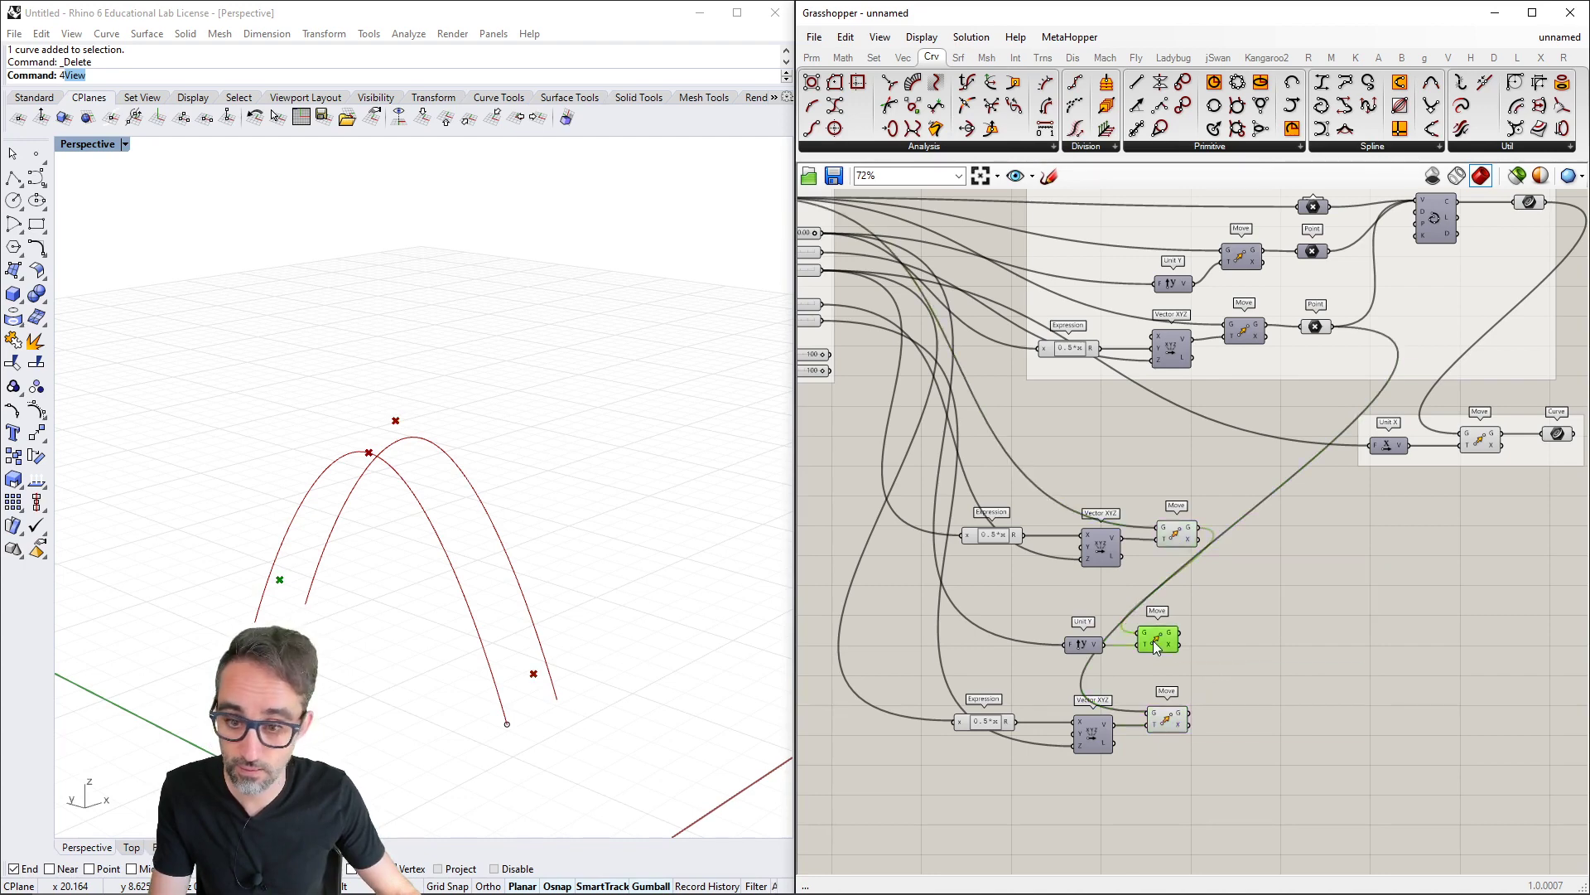
pyautogui.click(1166, 719)
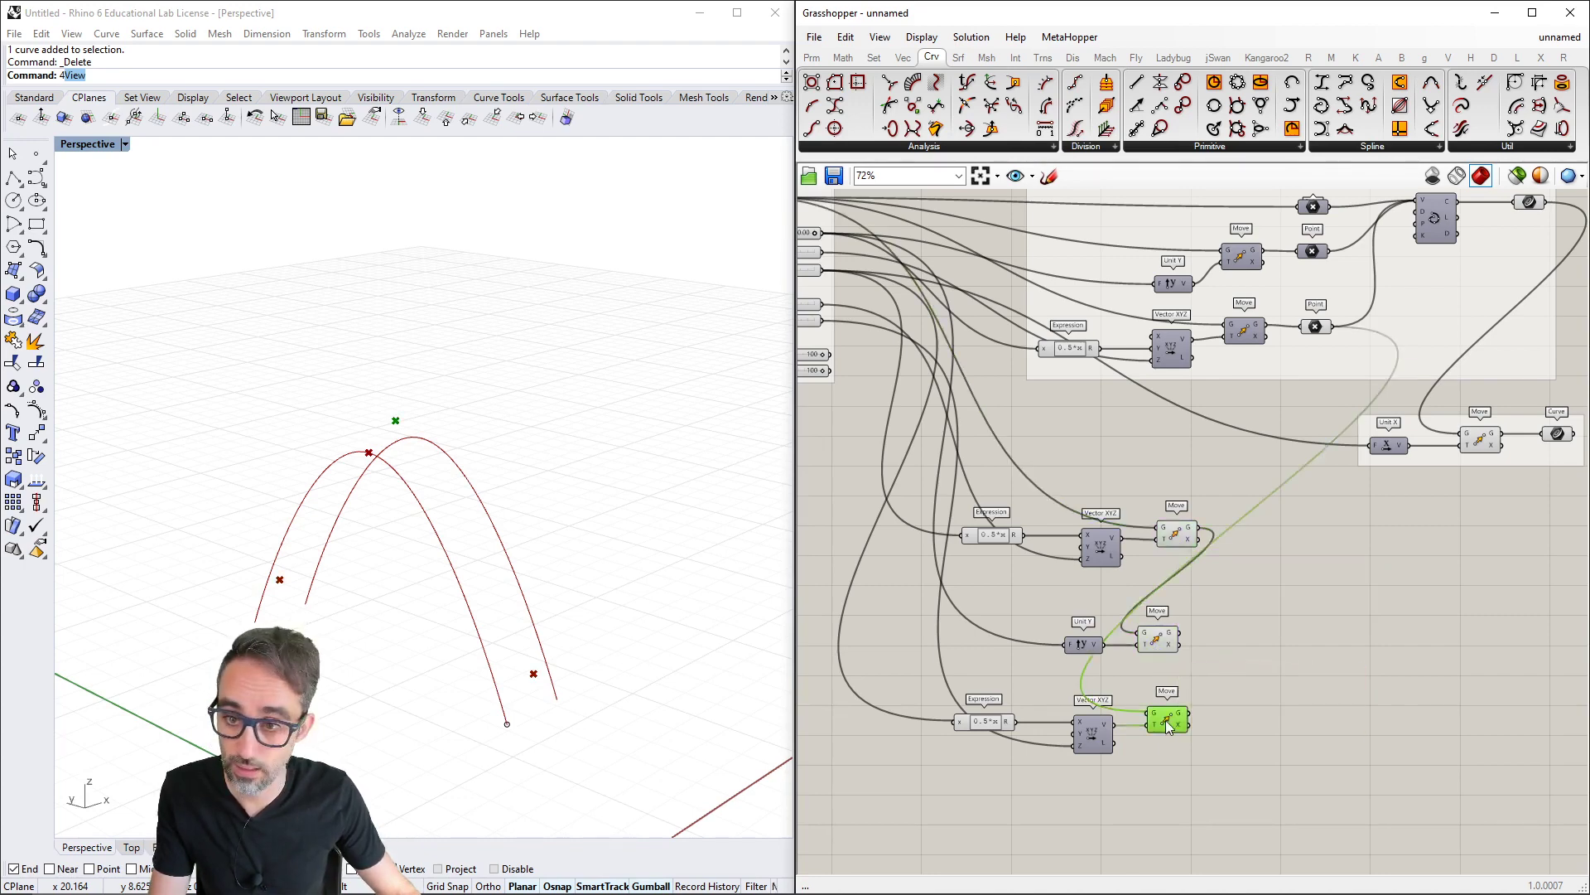
pyautogui.click(1266, 632)
pyautogui.scroll(1, 1138, 656)
pyautogui.moveTo(1155, 641); pyautogui.dragTo(1175, 642)
pyautogui.rightClick(1240, 605)
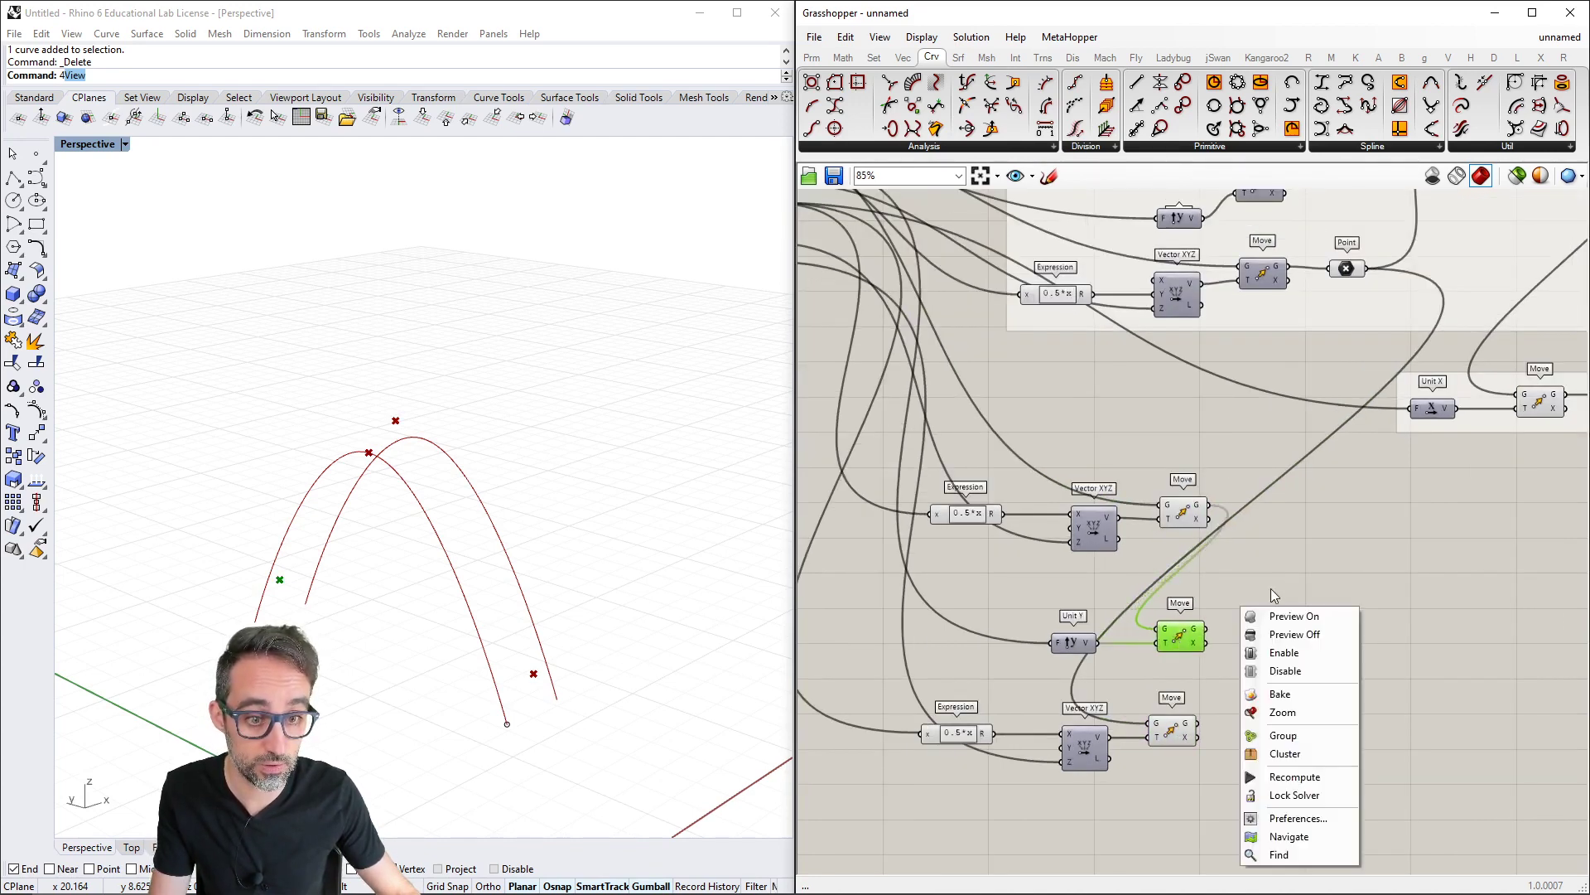
pyautogui.click(1299, 544)
pyautogui.doubleClick(1300, 540)
pyautogui.write('p')
pyautogui.press('Return')
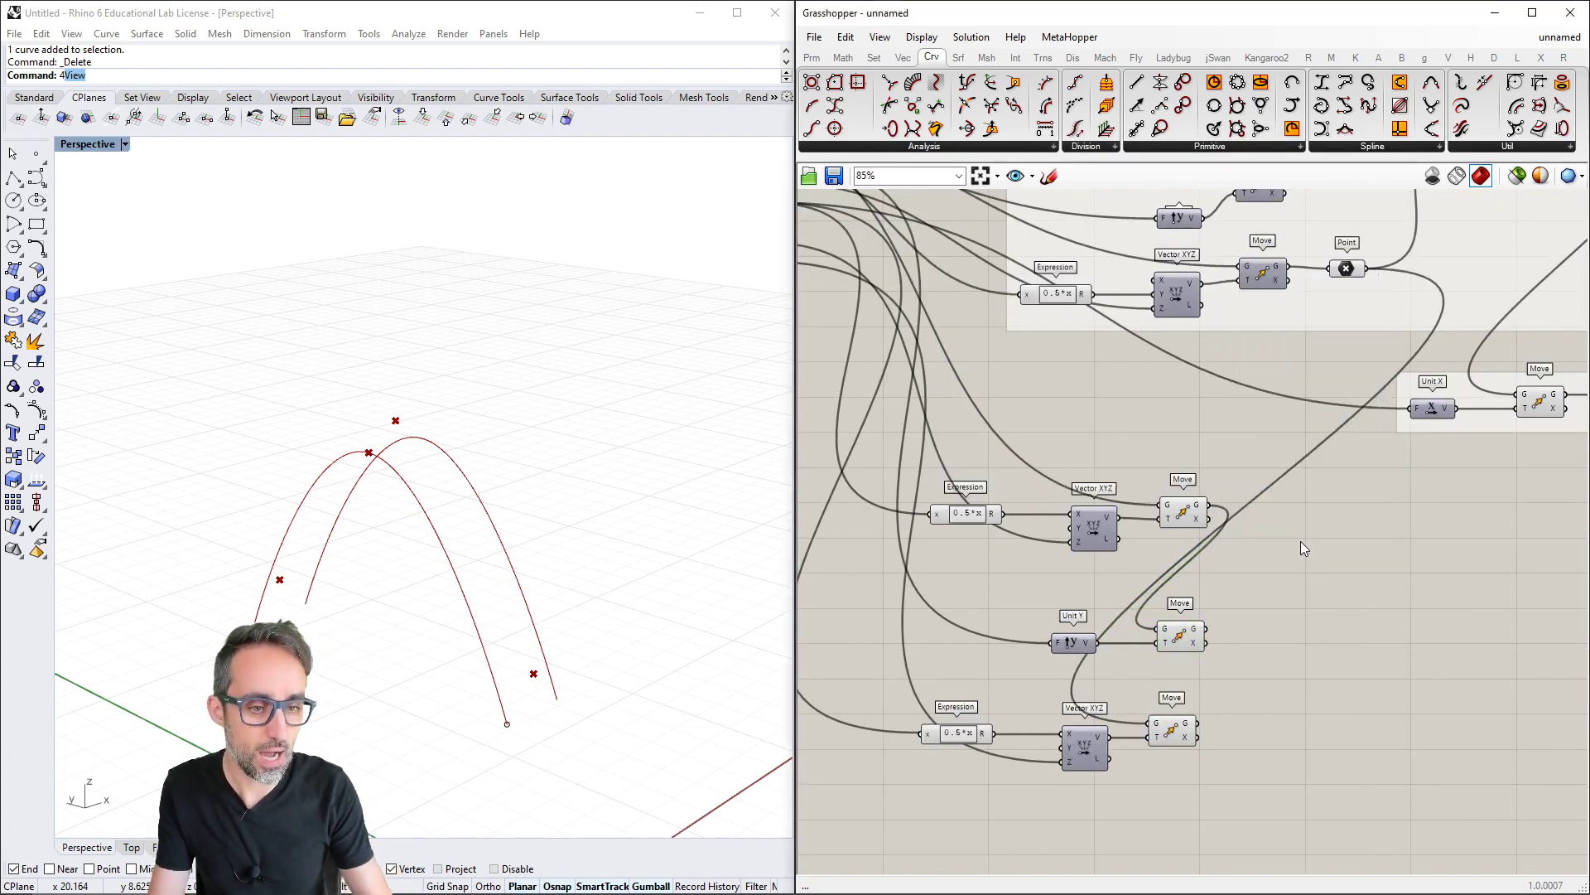
# Add an Interpolate curve component beside the first of the three new Moves
pyautogui.doubleClick(1300, 540)
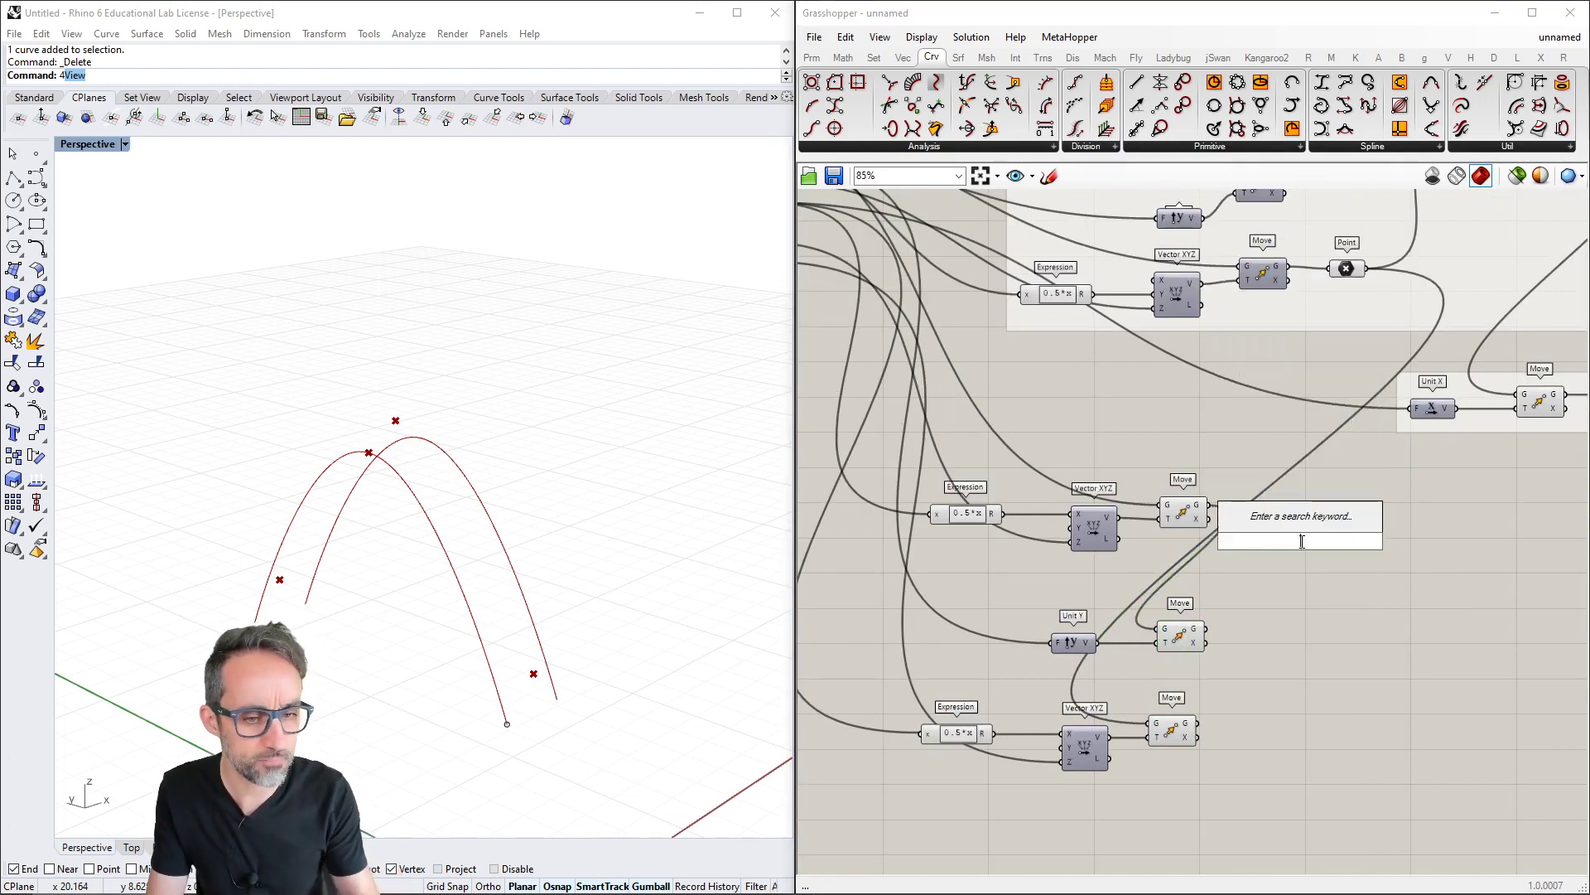
pyautogui.write('inter')
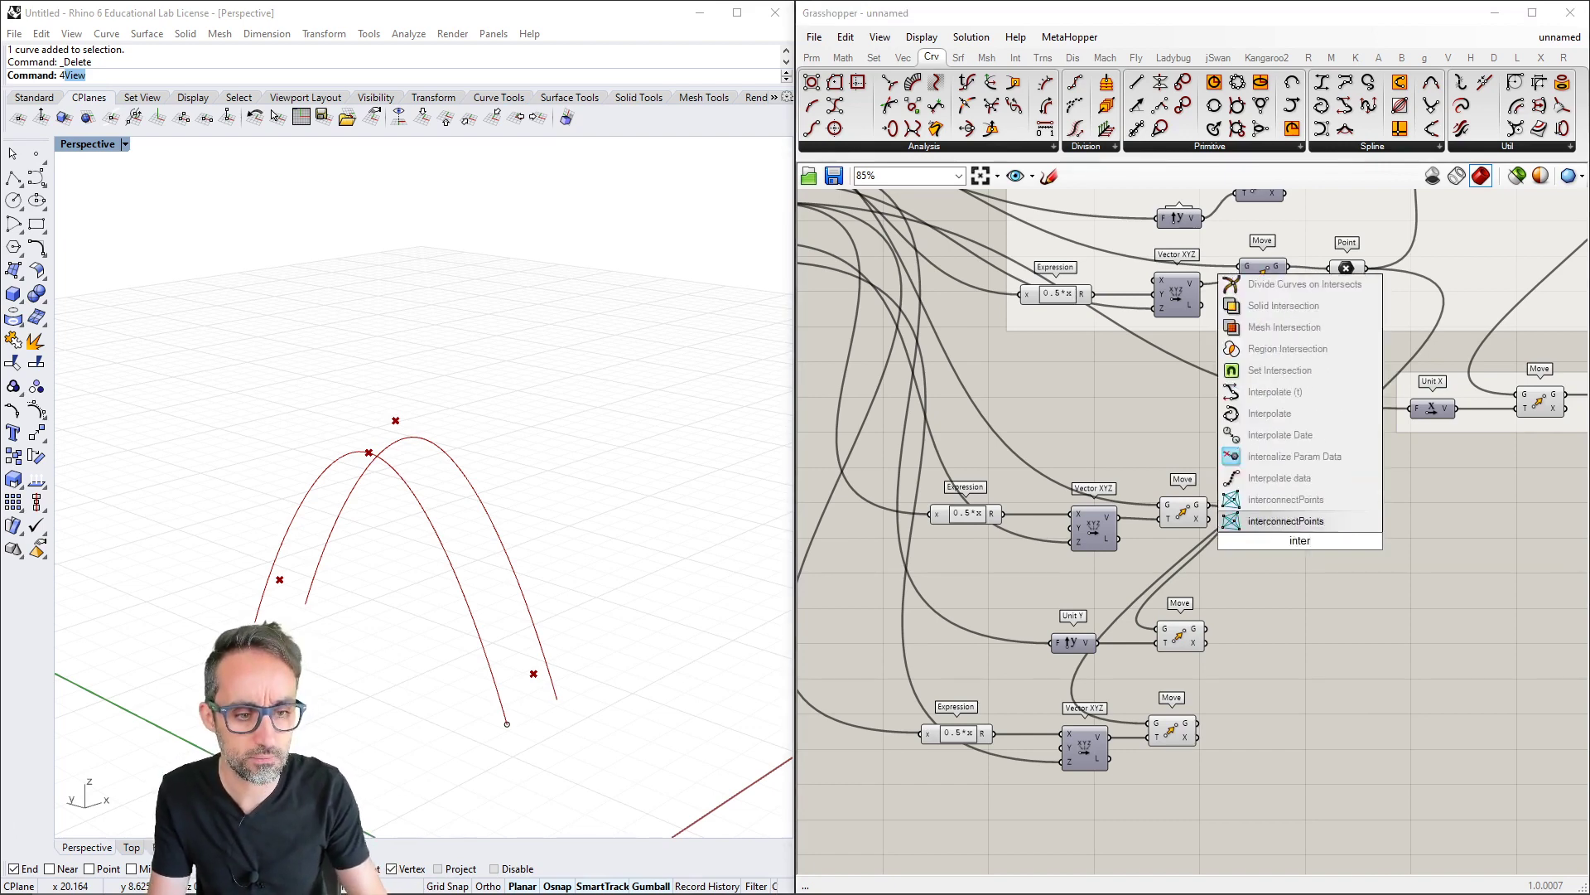
pyautogui.write('pola')
pyautogui.press('Up')
pyautogui.press('Return')
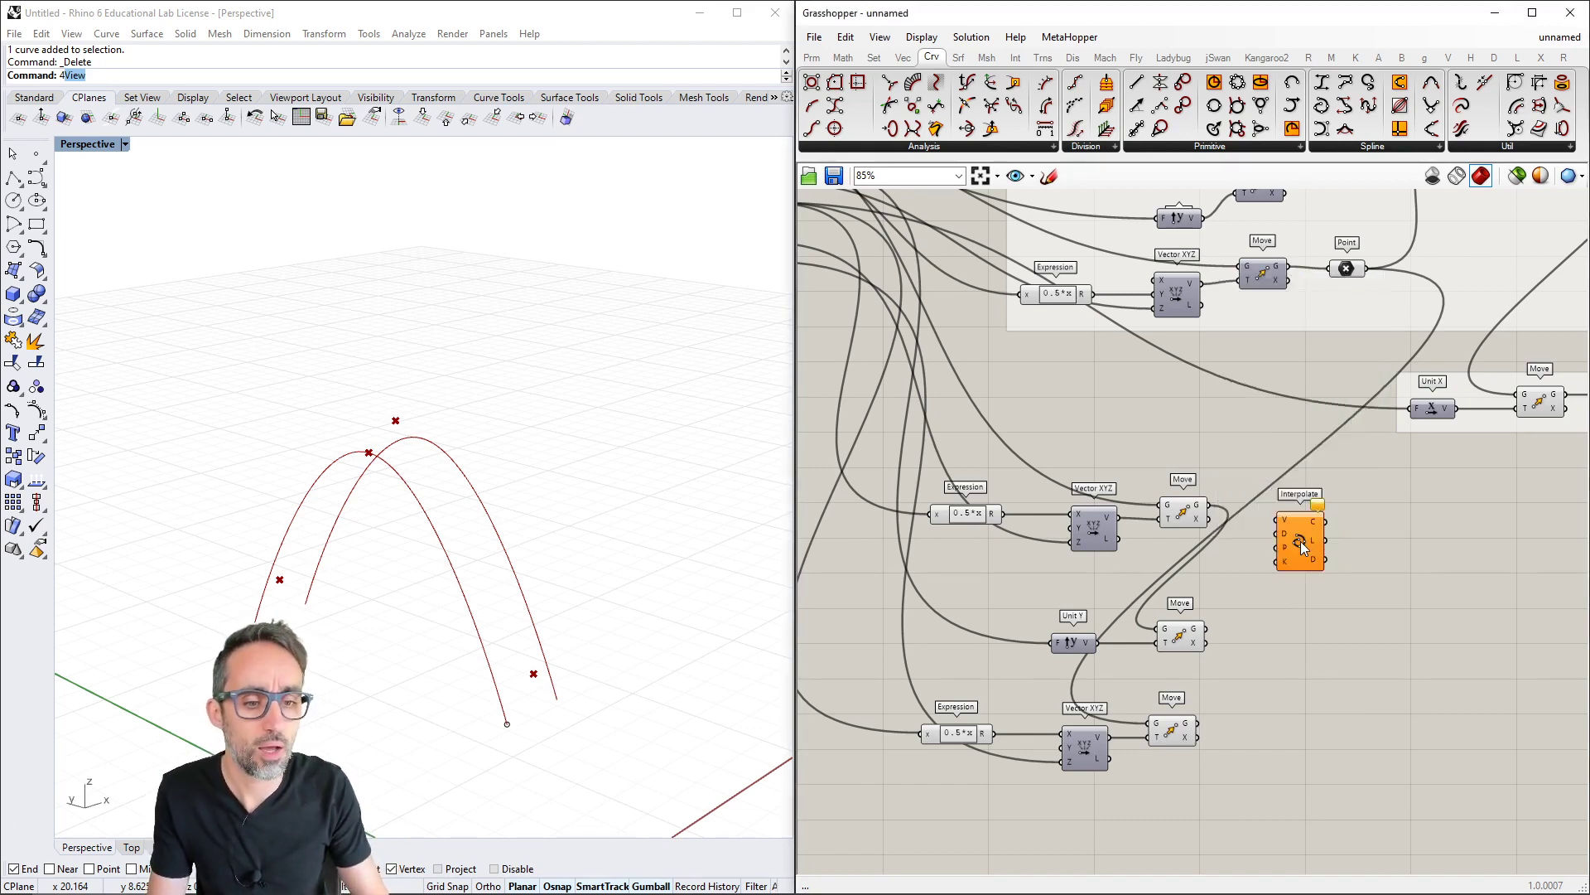
# Connect the upper, lower and middle Moves' geometry outputs, in that order, to Interpolate's V input
pyautogui.click(1188, 516)
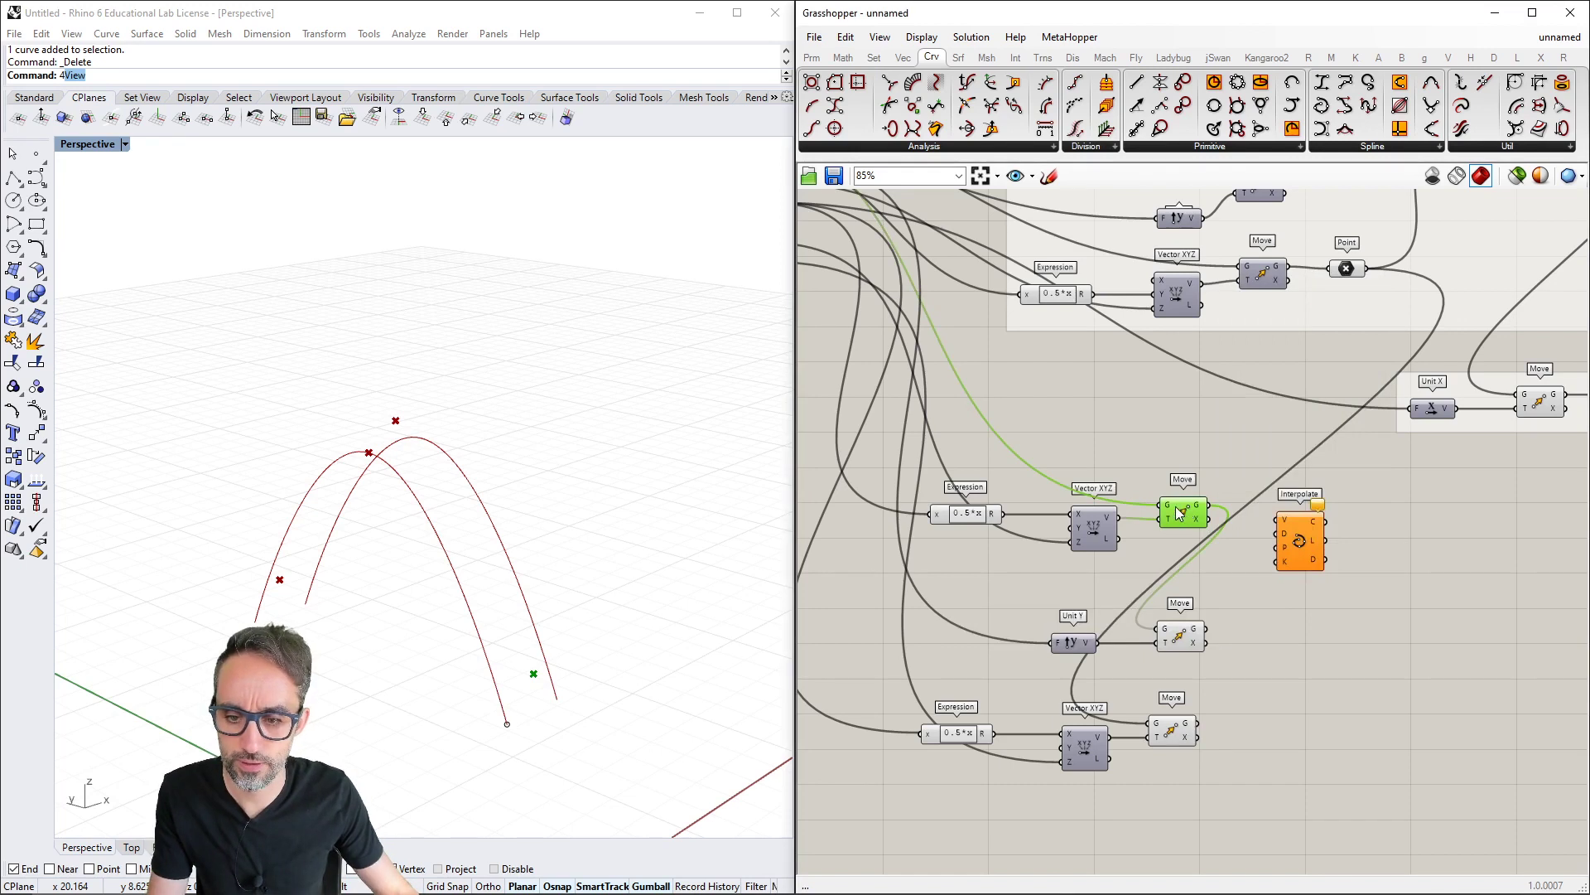
pyautogui.moveTo(1214, 513); pyautogui.dragTo(1277, 521)
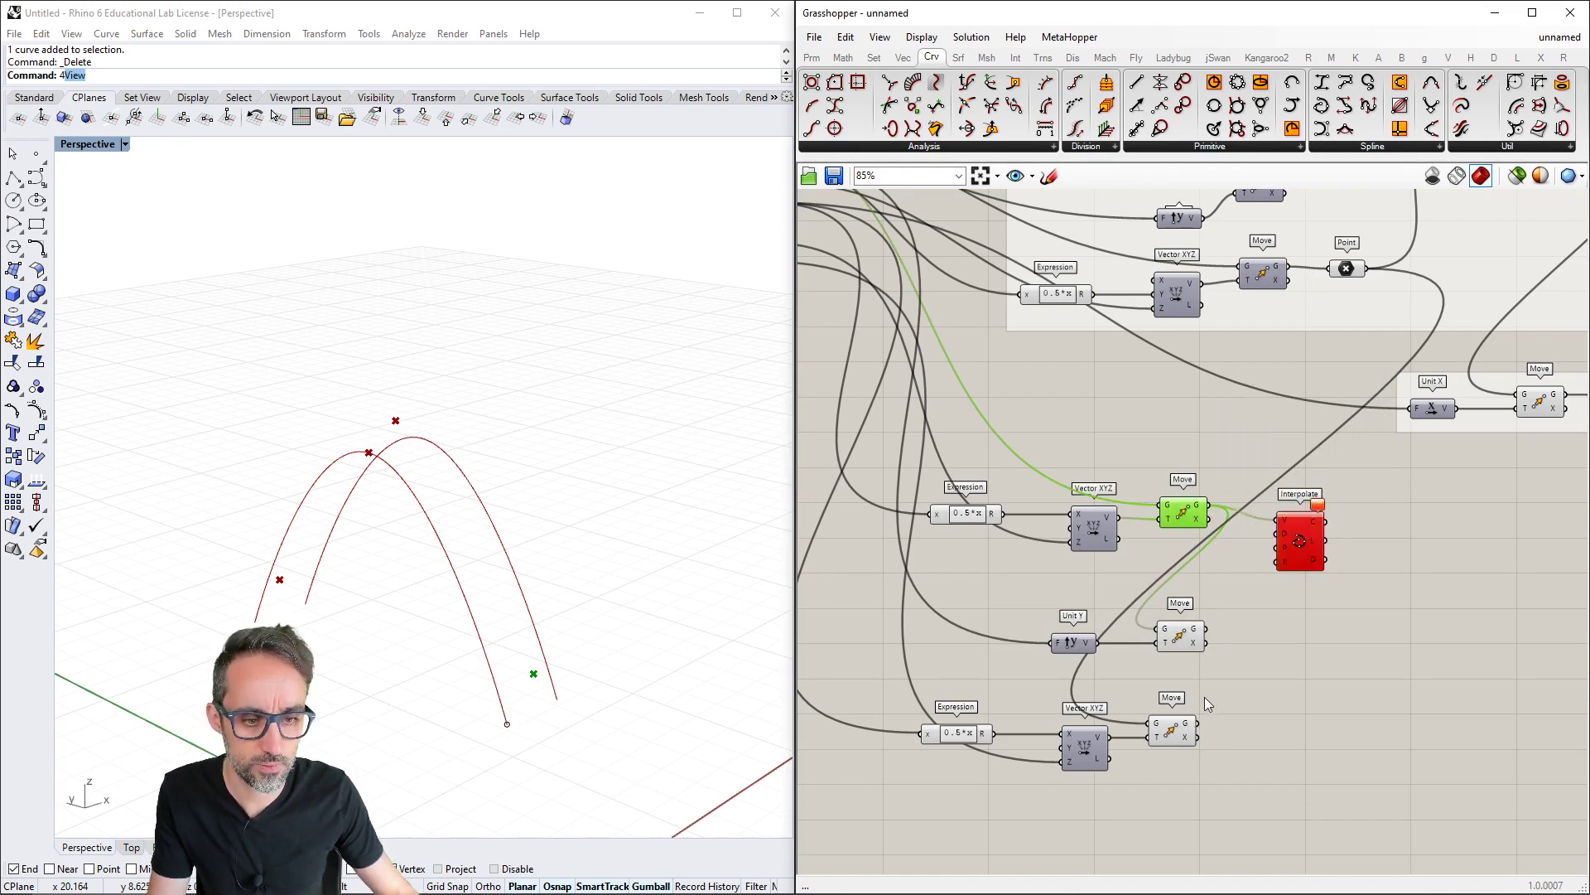
pyautogui.keyDown('shift'); pyautogui.moveTo(1202, 727); pyautogui.dragTo(1276, 521); pyautogui.keyUp('shift')
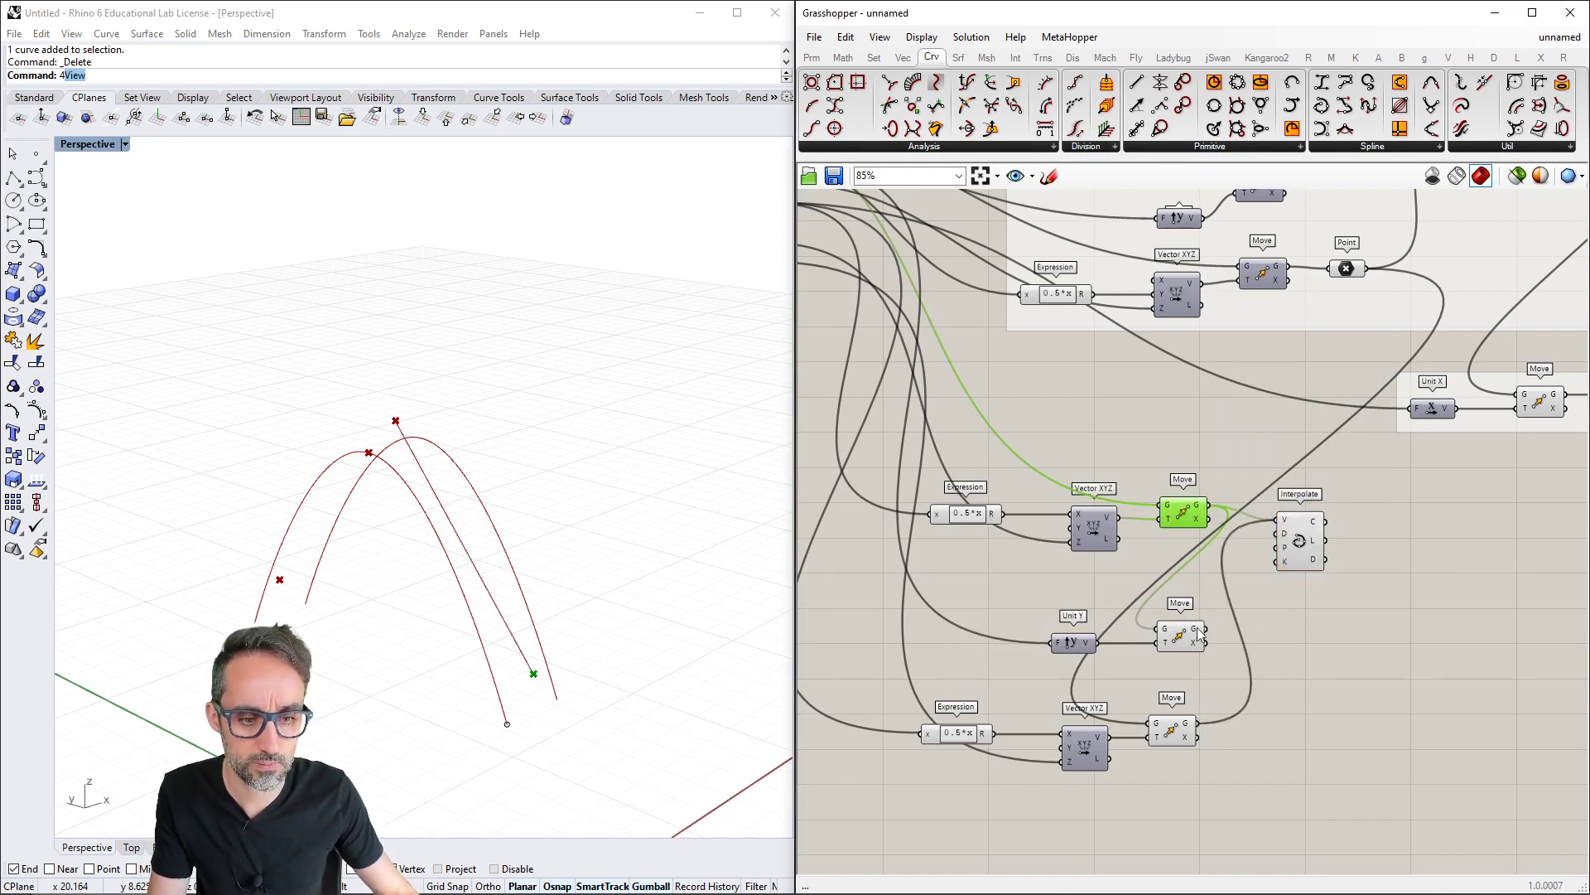
pyautogui.keyDown('shift'); pyautogui.moveTo(1206, 629); pyautogui.dragTo(1276, 521); pyautogui.keyUp('shift')
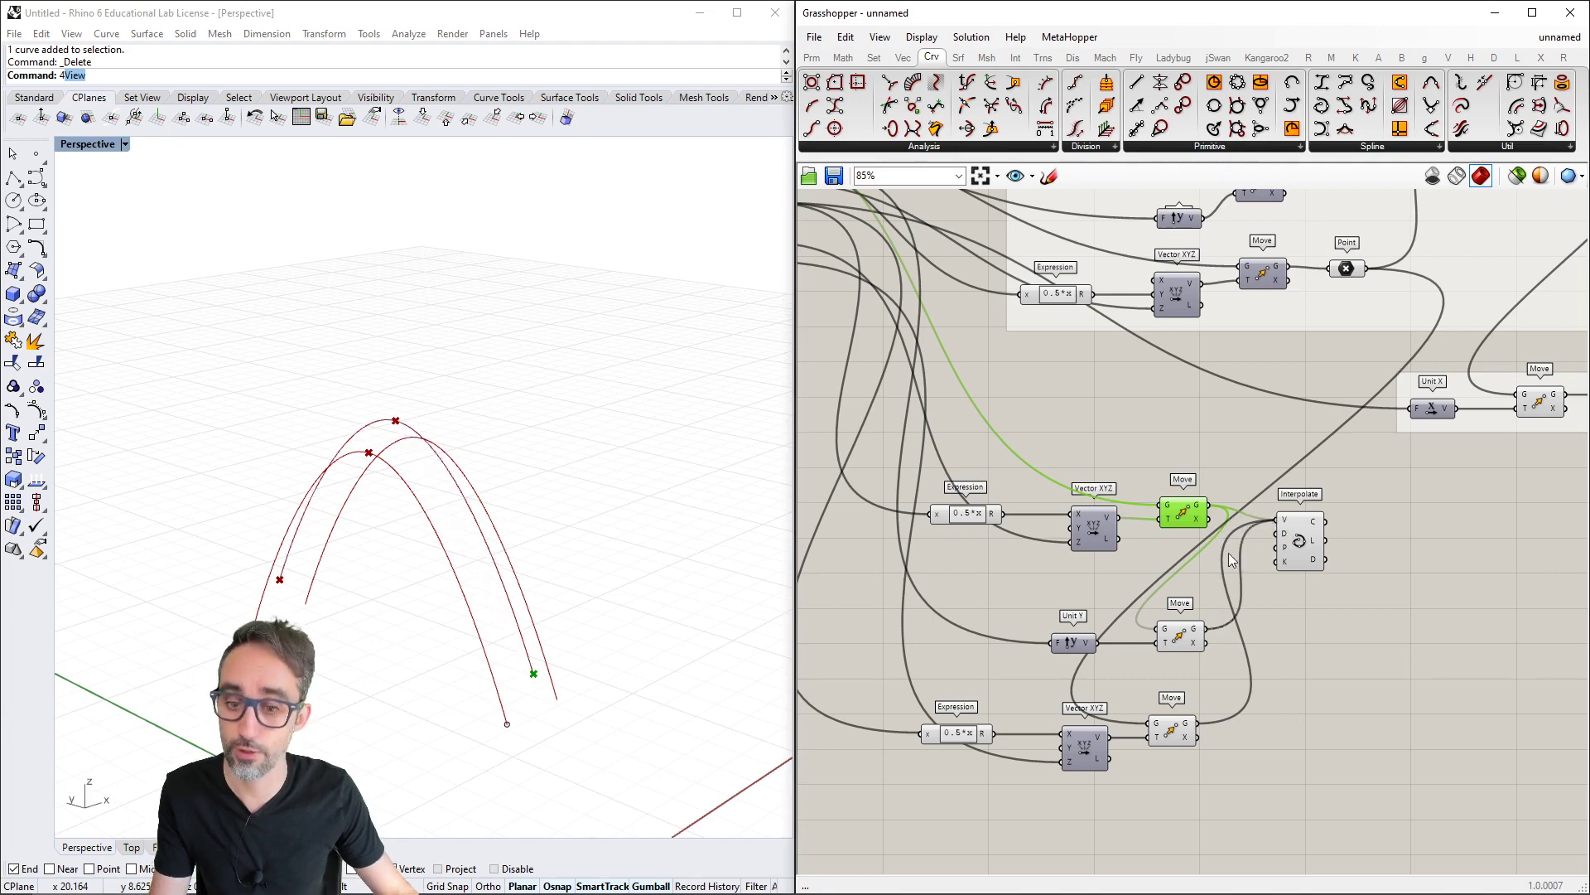
# Turn off the preview of the three new Moves and of the first arch's apex Point
pyautogui.click(1185, 455)
pyautogui.moveTo(1202, 444); pyautogui.dragTo(952, 800)
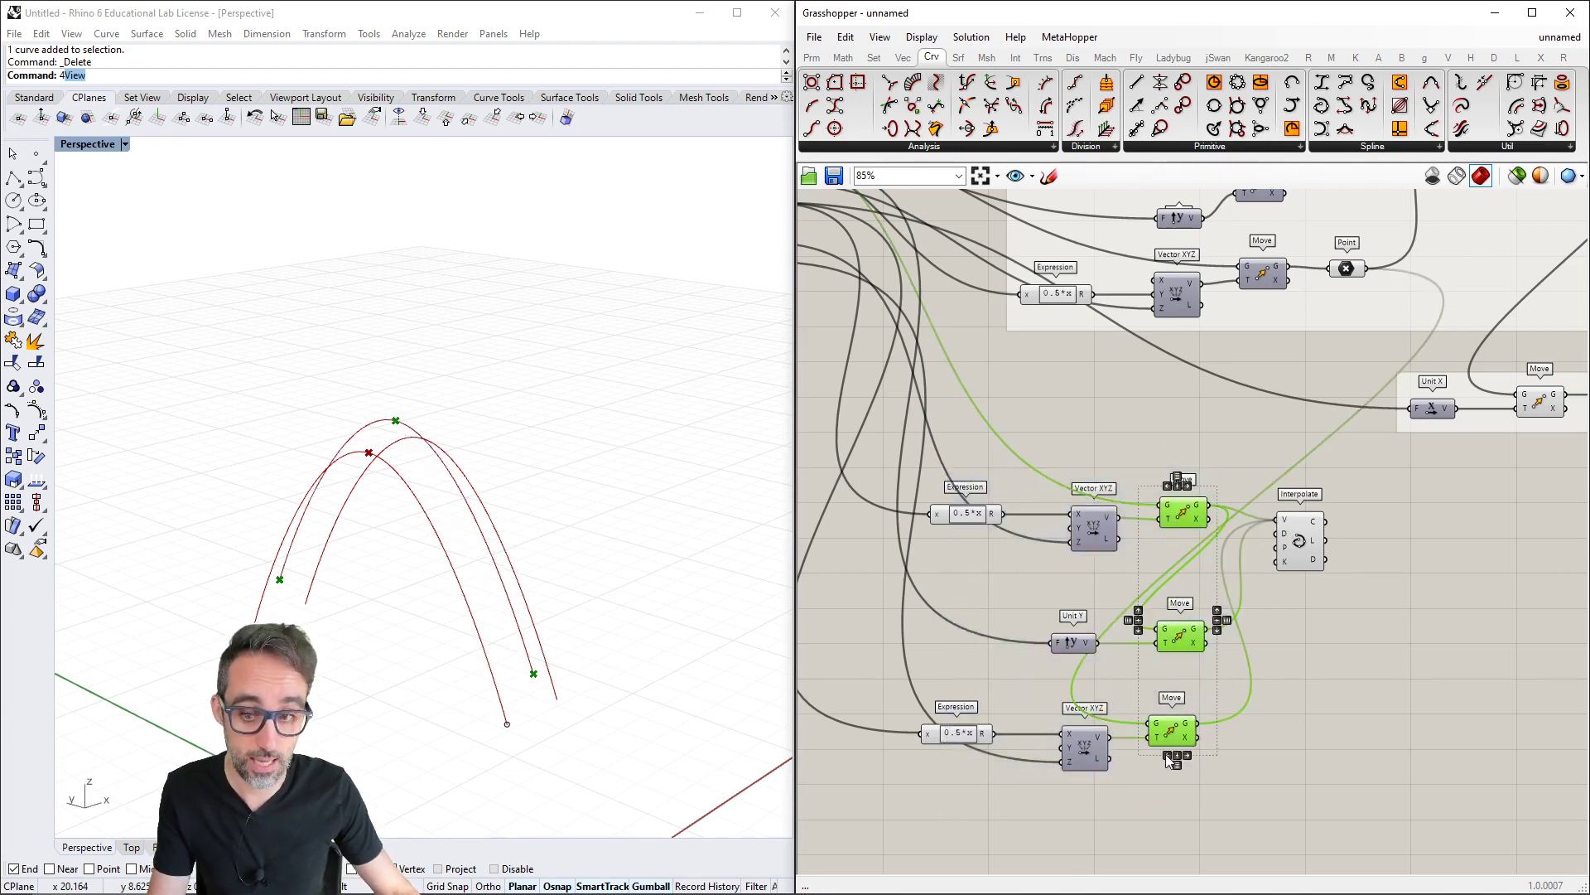
pyautogui.moveTo(1187, 407); pyautogui.dragTo(1190, 500, button='right')
pyautogui.click(1354, 364)
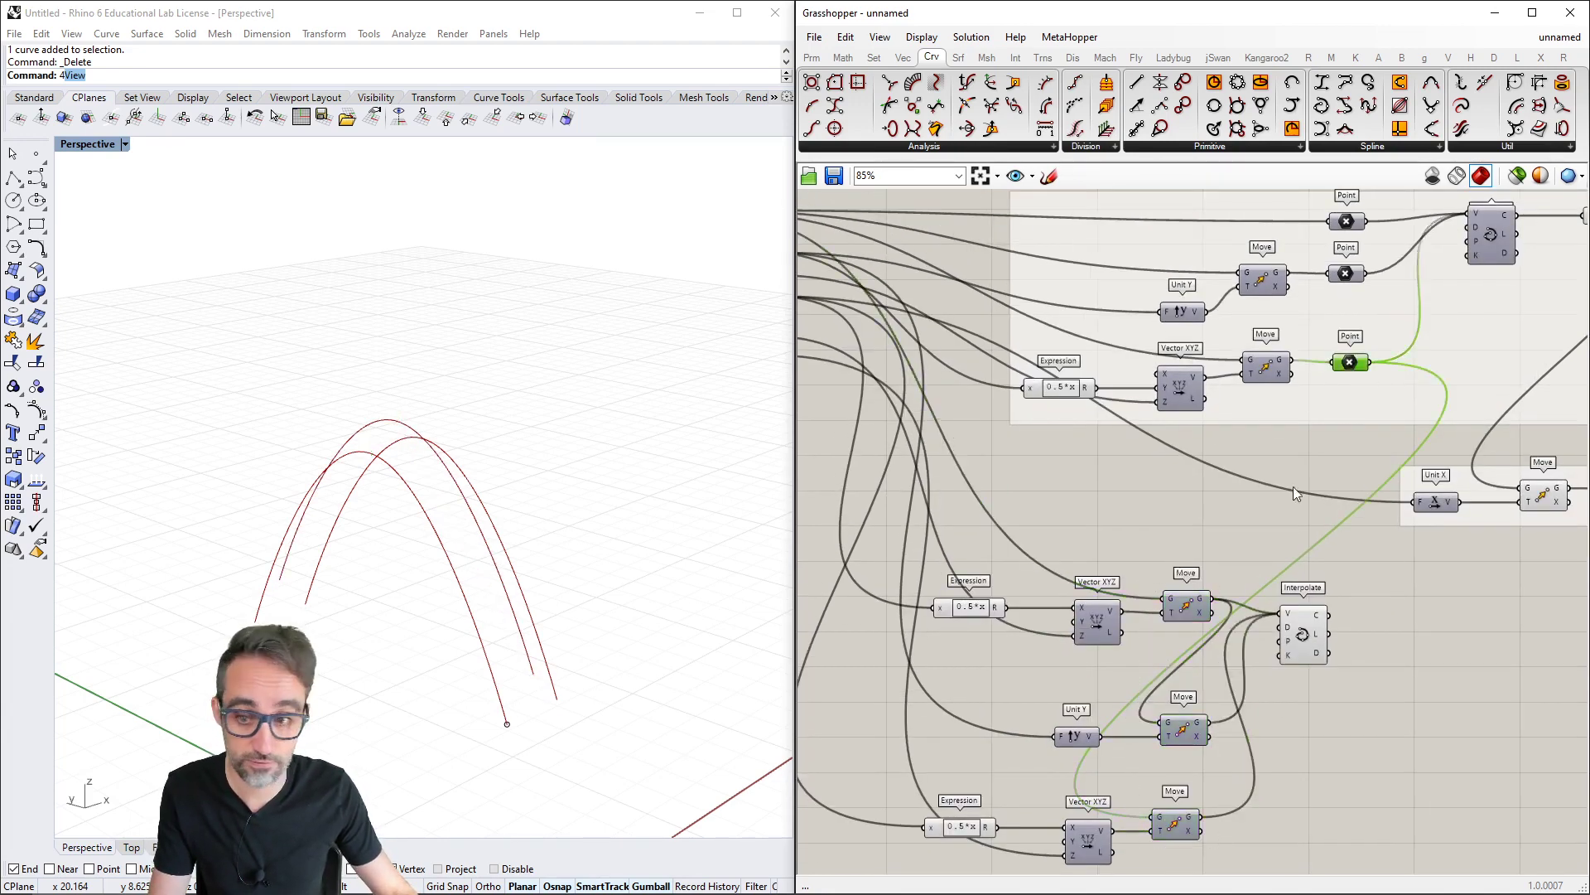
pyautogui.scroll(-2, 1275, 493)
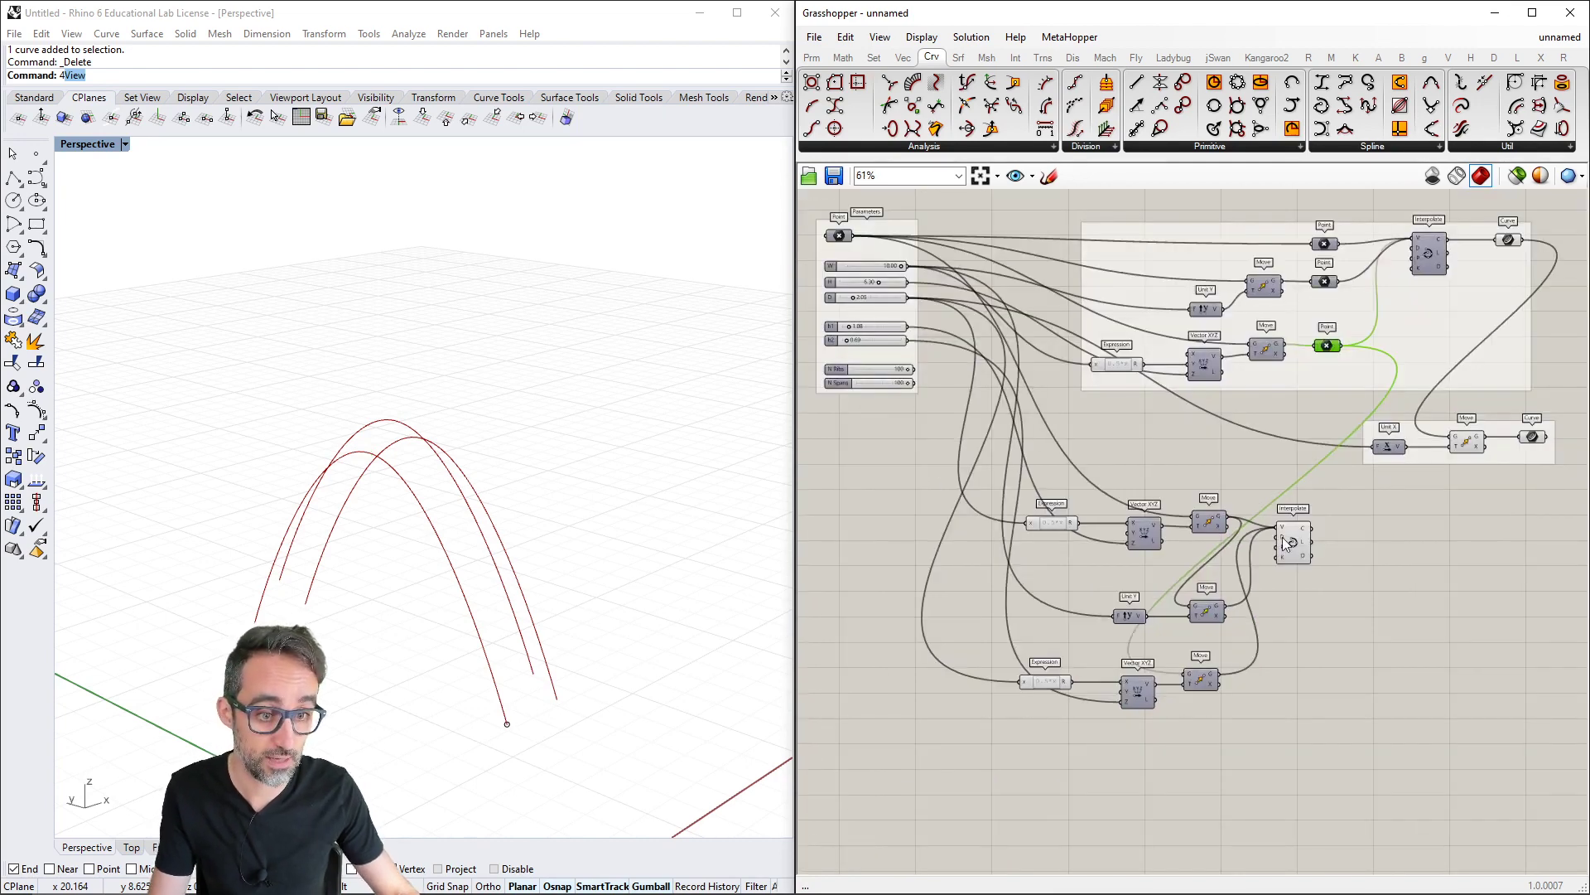
# Shift the new Interpolate together with its Expressions, vectors and Moves further from the sliders, below the second arch's group
pyautogui.moveTo(1295, 544); pyautogui.dragTo(1307, 544)
pyautogui.moveTo(1343, 487); pyautogui.dragTo(1014, 696)
pyautogui.moveTo(1309, 557); pyautogui.dragTo(1477, 595)
pyautogui.click(1503, 520)
pyautogui.scroll(3, 1523, 572)
pyautogui.moveTo(1523, 573); pyautogui.dragTo(1418, 544, button='right')
# Add a Curve parameter after the new Interpolate and connect Interpolate's C output to it
pyautogui.doubleClick(1418, 545)
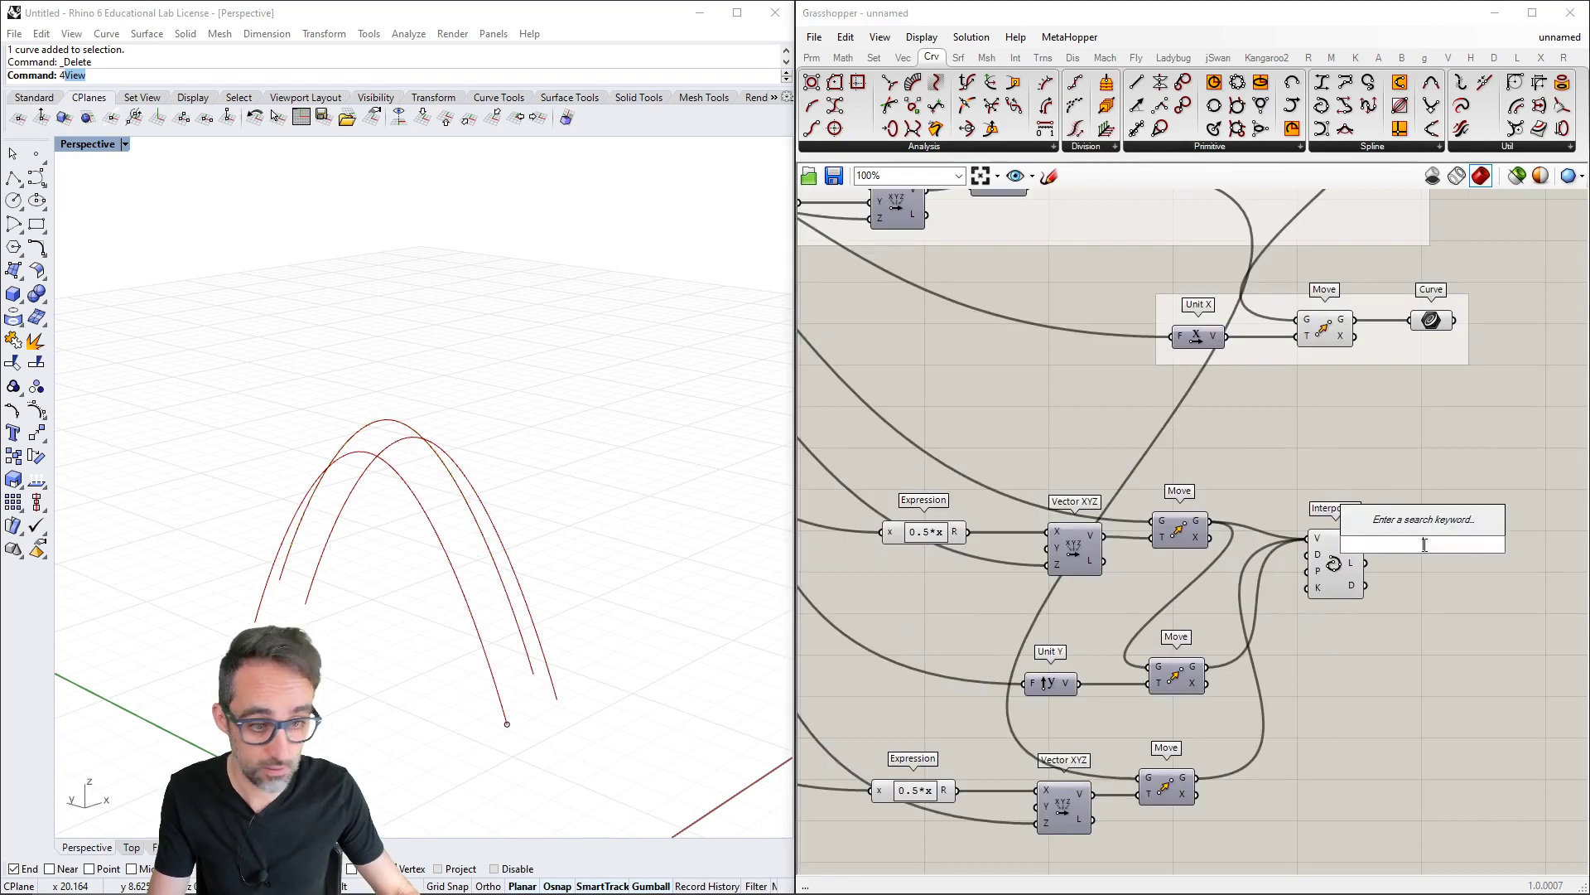
pyautogui.write('curve')
pyautogui.press('Return')
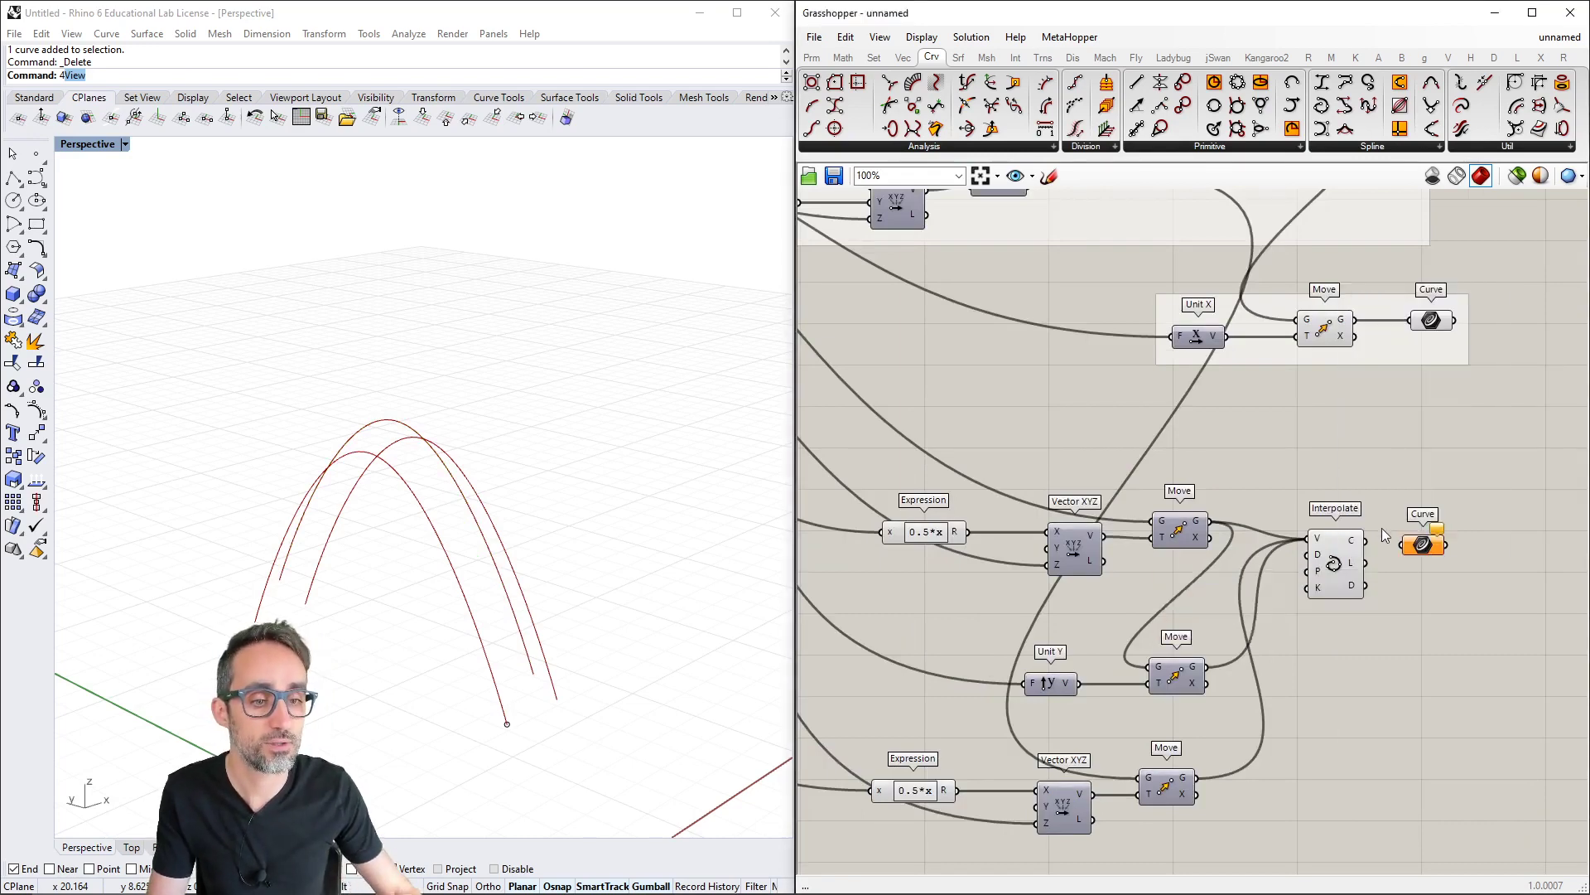
pyautogui.moveTo(1367, 541); pyautogui.dragTo(1437, 544)
pyautogui.scroll(-3, 1365, 544)
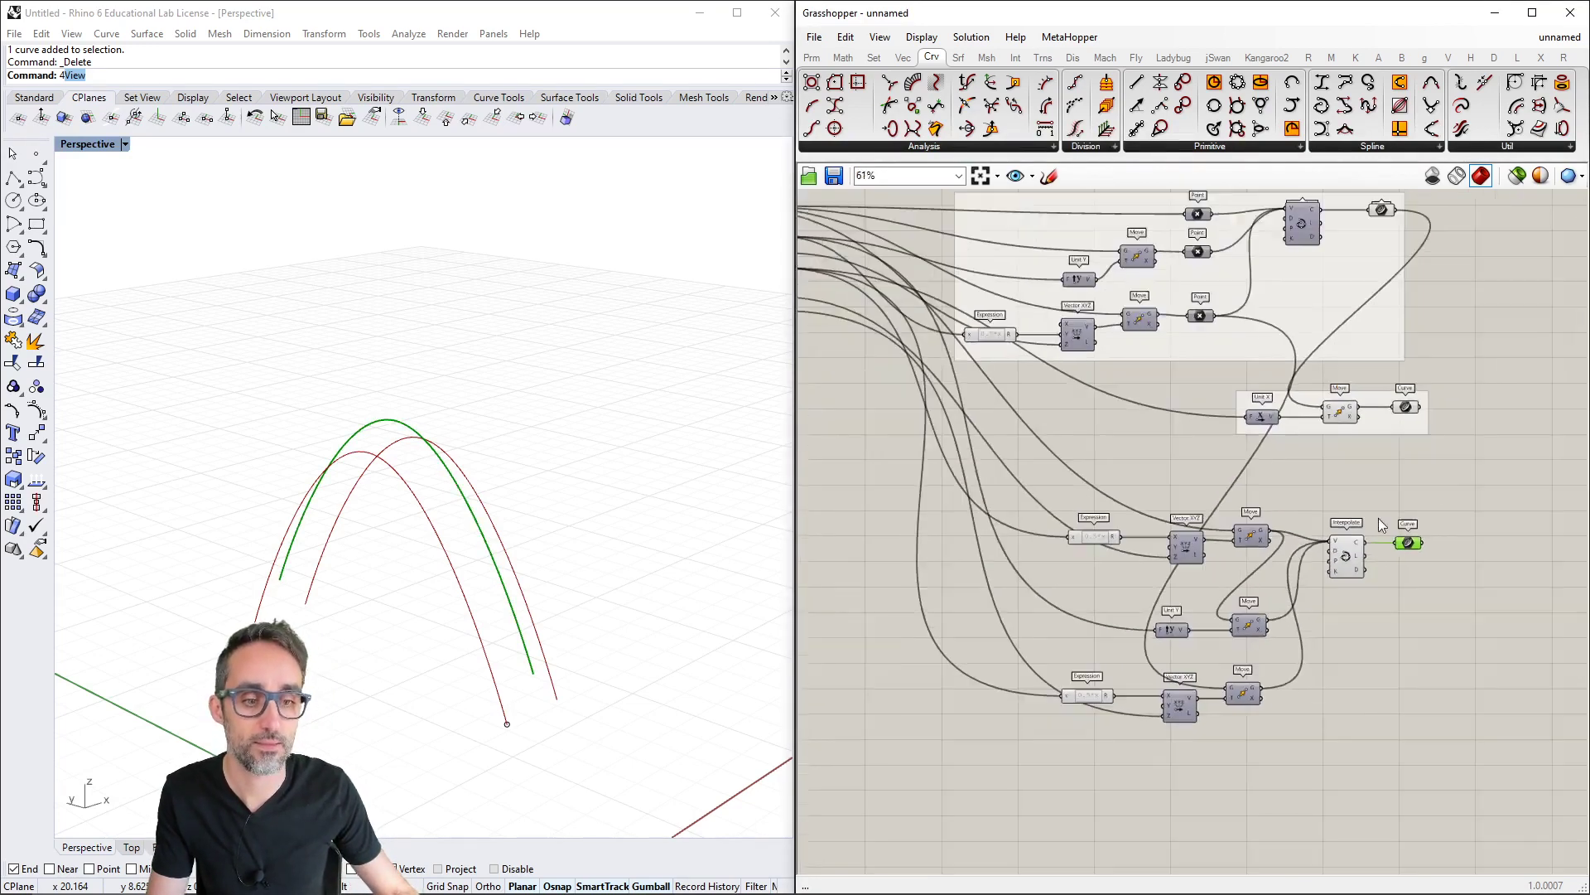
pyautogui.moveTo(1437, 479); pyautogui.dragTo(1011, 777)
pyautogui.click(1016, 767)
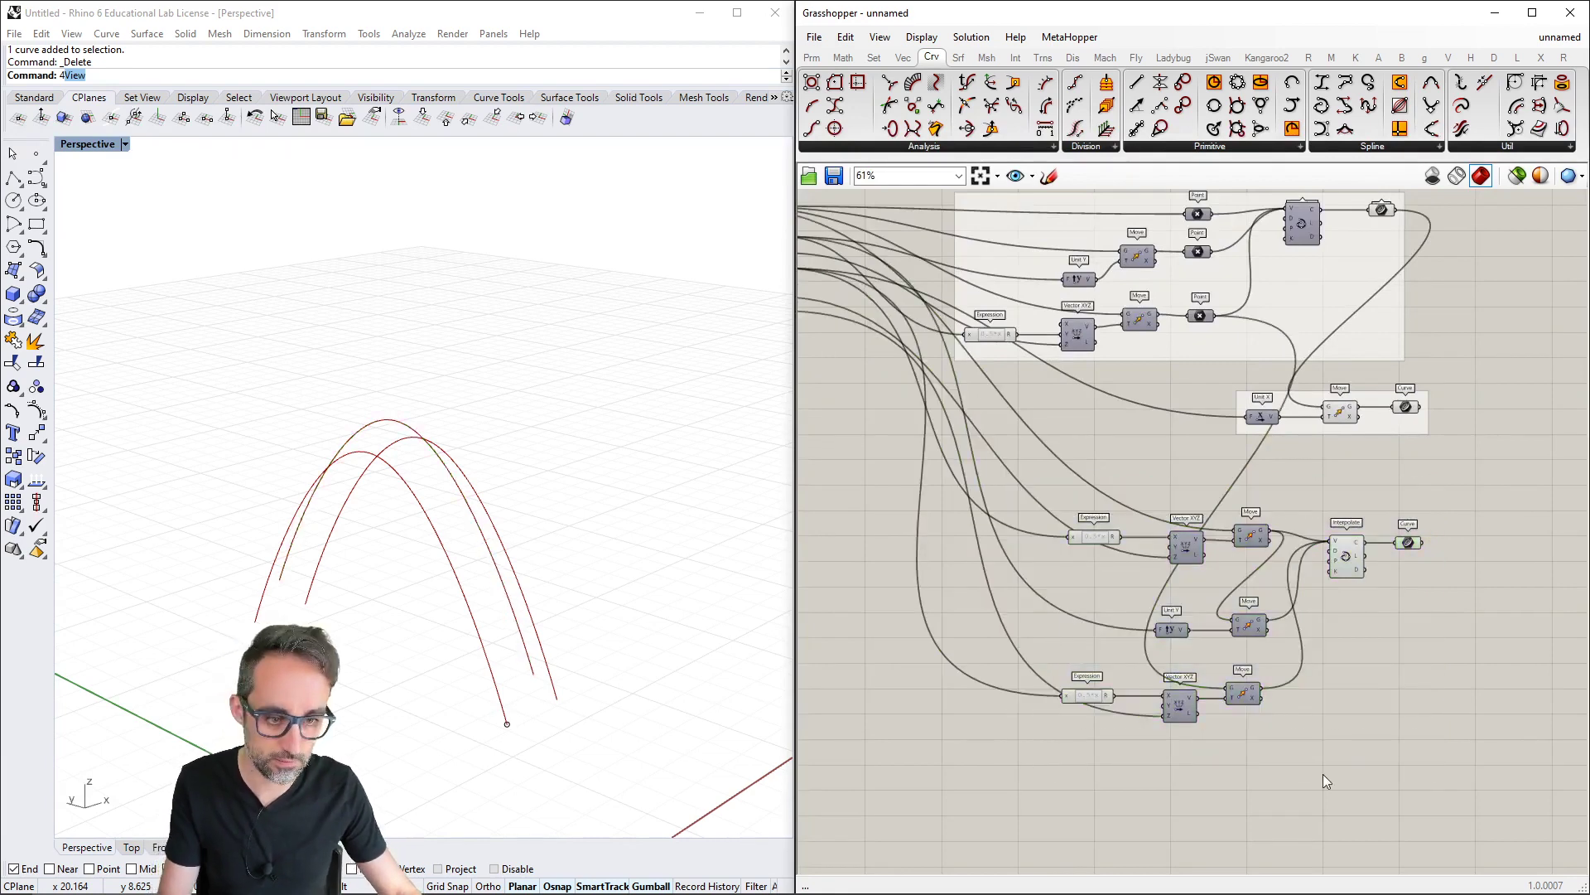
# Group the middle arch's Expressions, vectors, Moves, Interpolate and Curve parameter
pyautogui.moveTo(1375, 775); pyautogui.dragTo(1042, 515)
pyautogui.click(1375, 483)
pyautogui.moveTo(1468, 496); pyautogui.dragTo(965, 793)
pyautogui.moveTo(575, 608); pyautogui.dragTo(626, 589, button='right')
pyautogui.click(934, 593)
# Adjust the parameter sliders to W 7.39, H 4.94, D 2.69, h1 1.31 and h2 0.39 to test the arches
pyautogui.moveTo(841, 547); pyautogui.dragTo(1073, 791, button='right')
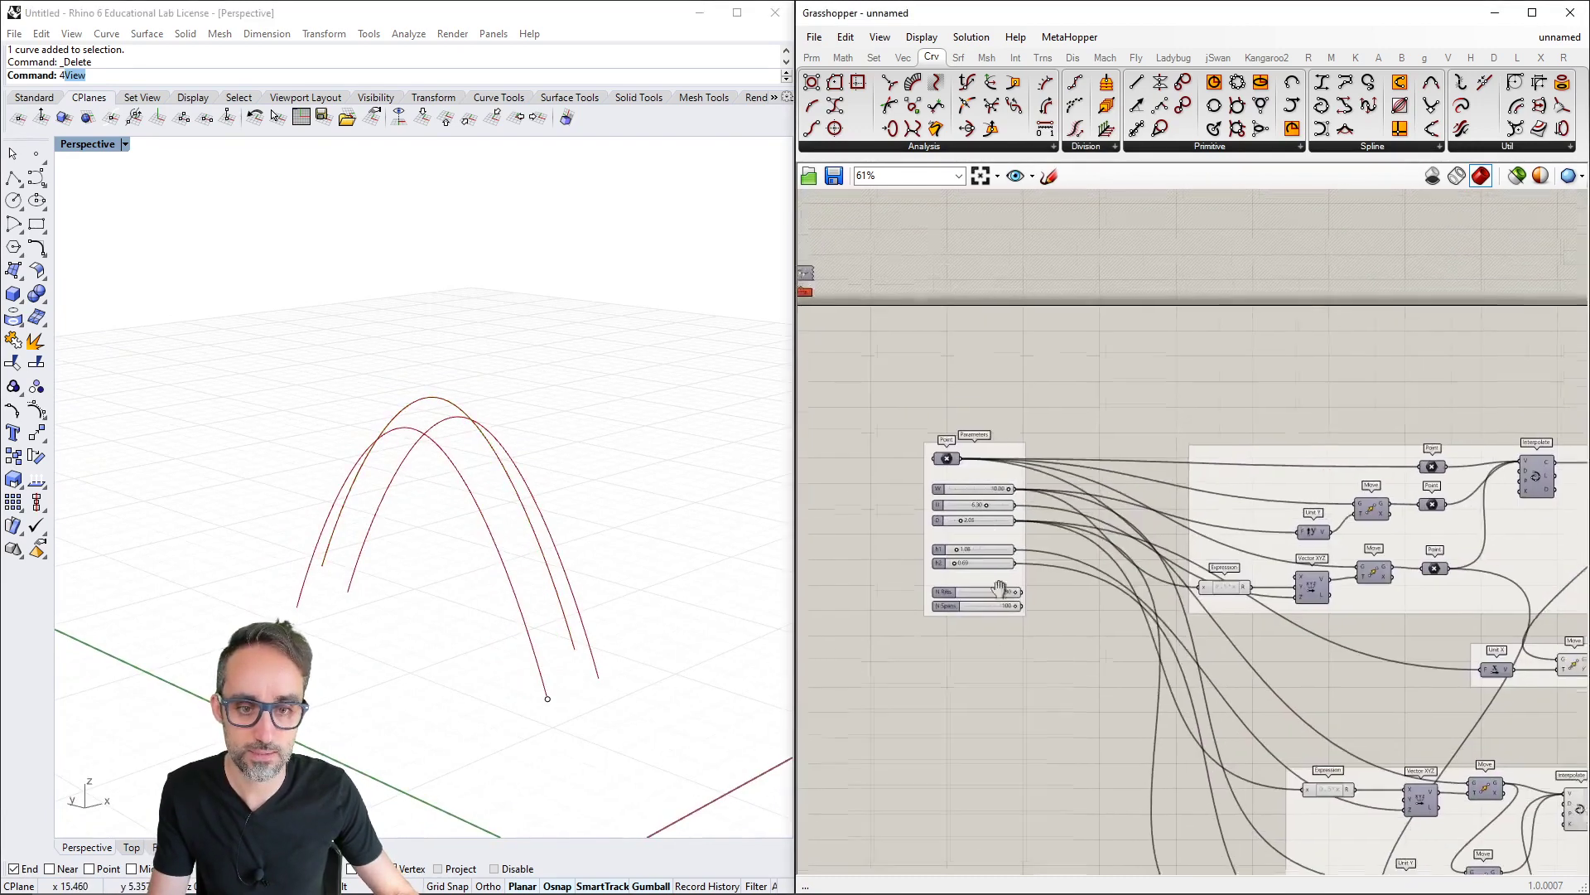
pyautogui.scroll(3, 961, 498)
pyautogui.moveTo(949, 504); pyautogui.dragTo(966, 450, button='right')
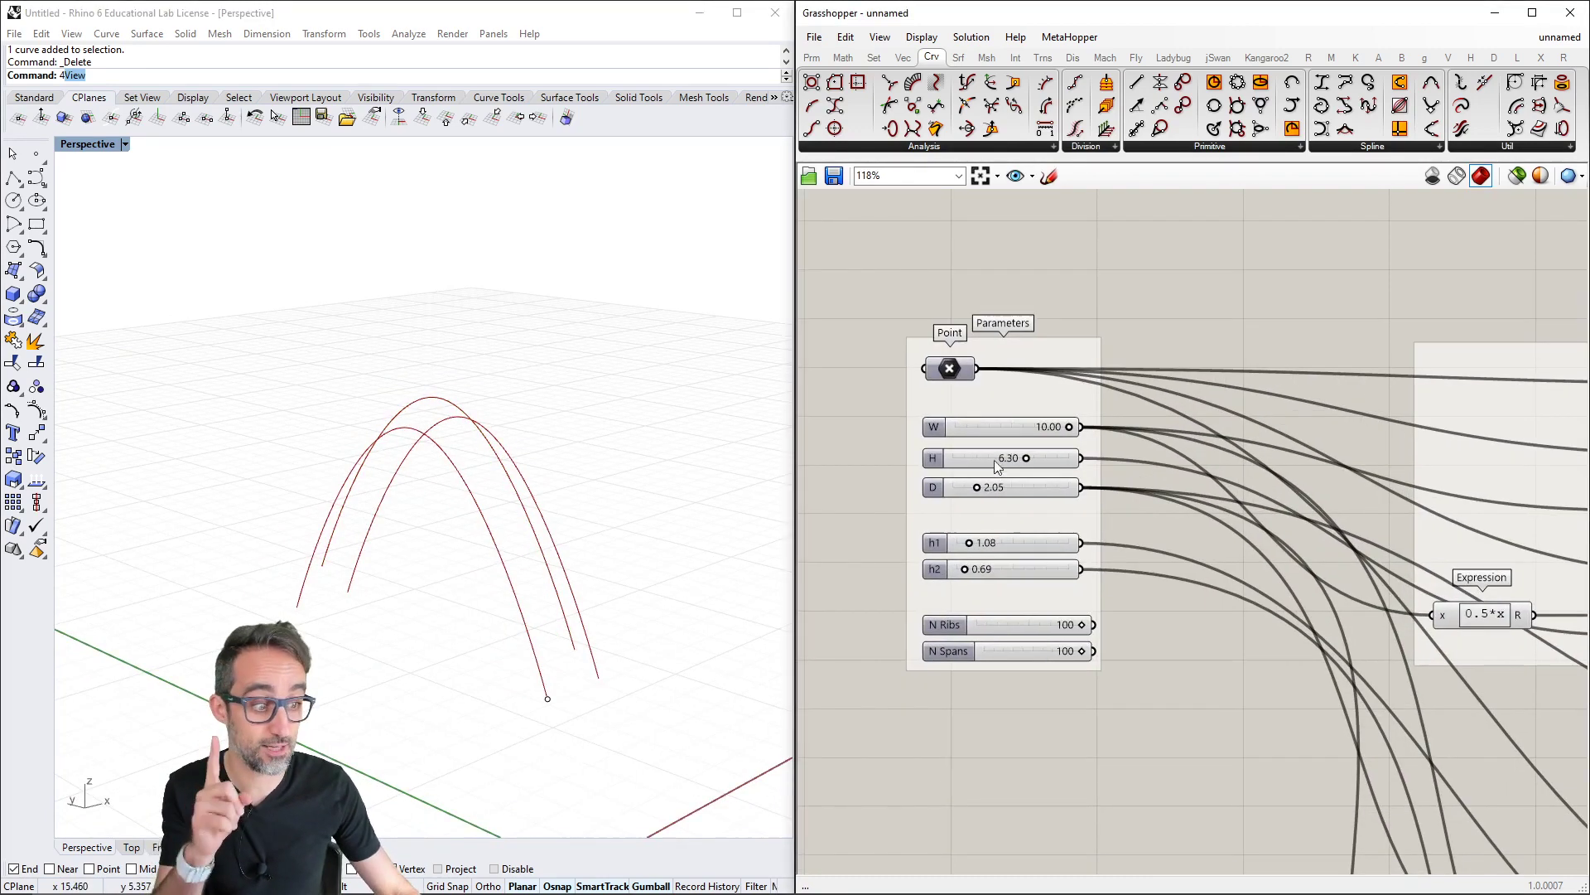
pyautogui.moveTo(467, 396)
pyautogui.mouseDown(button='right')
pyautogui.moveTo(462, 365)
pyautogui.moveTo(472, 408)
pyautogui.mouseUp(button='right')
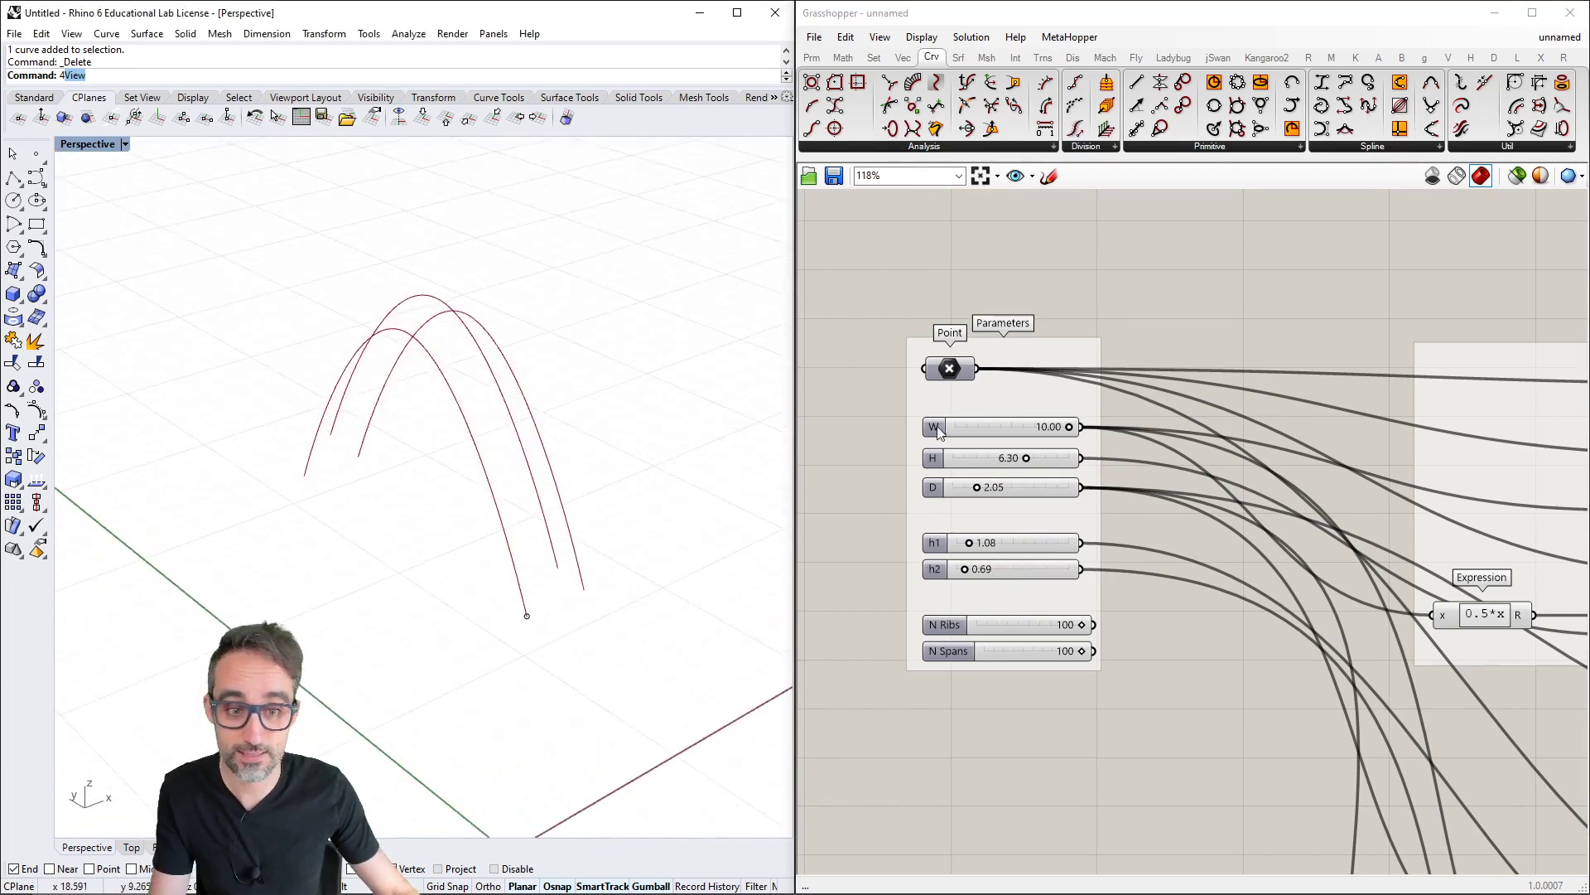
pyautogui.moveTo(1069, 428)
pyautogui.mouseDown()
pyautogui.moveTo(990, 428)
pyautogui.moveTo(1056, 428)
pyautogui.mouseUp()
pyautogui.moveTo(660, 487); pyautogui.dragTo(547, 439, button='right')
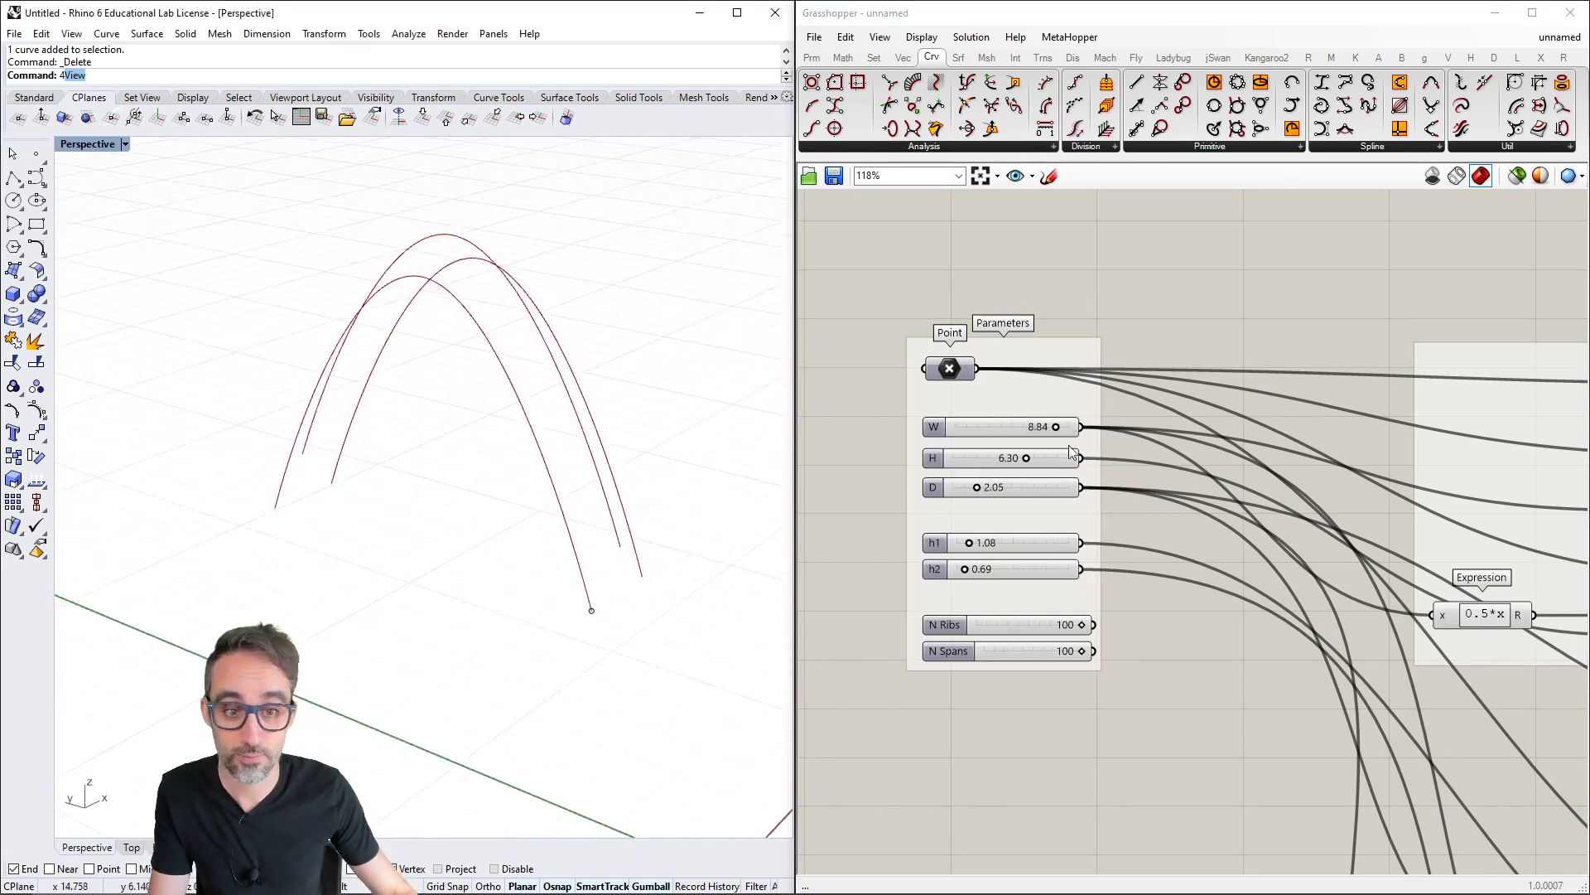
pyautogui.moveTo(1056, 428)
pyautogui.mouseDown()
pyautogui.moveTo(1007, 429)
pyautogui.moveTo(1079, 428)
pyautogui.moveTo(989, 429)
pyautogui.moveTo(1039, 428)
pyautogui.moveTo(1014, 457)
pyautogui.moveTo(964, 465)
pyautogui.moveTo(1010, 466)
pyautogui.moveTo(994, 487)
pyautogui.moveTo(1037, 487)
pyautogui.moveTo(963, 487)
pyautogui.moveTo(984, 487)
pyautogui.mouseUp()
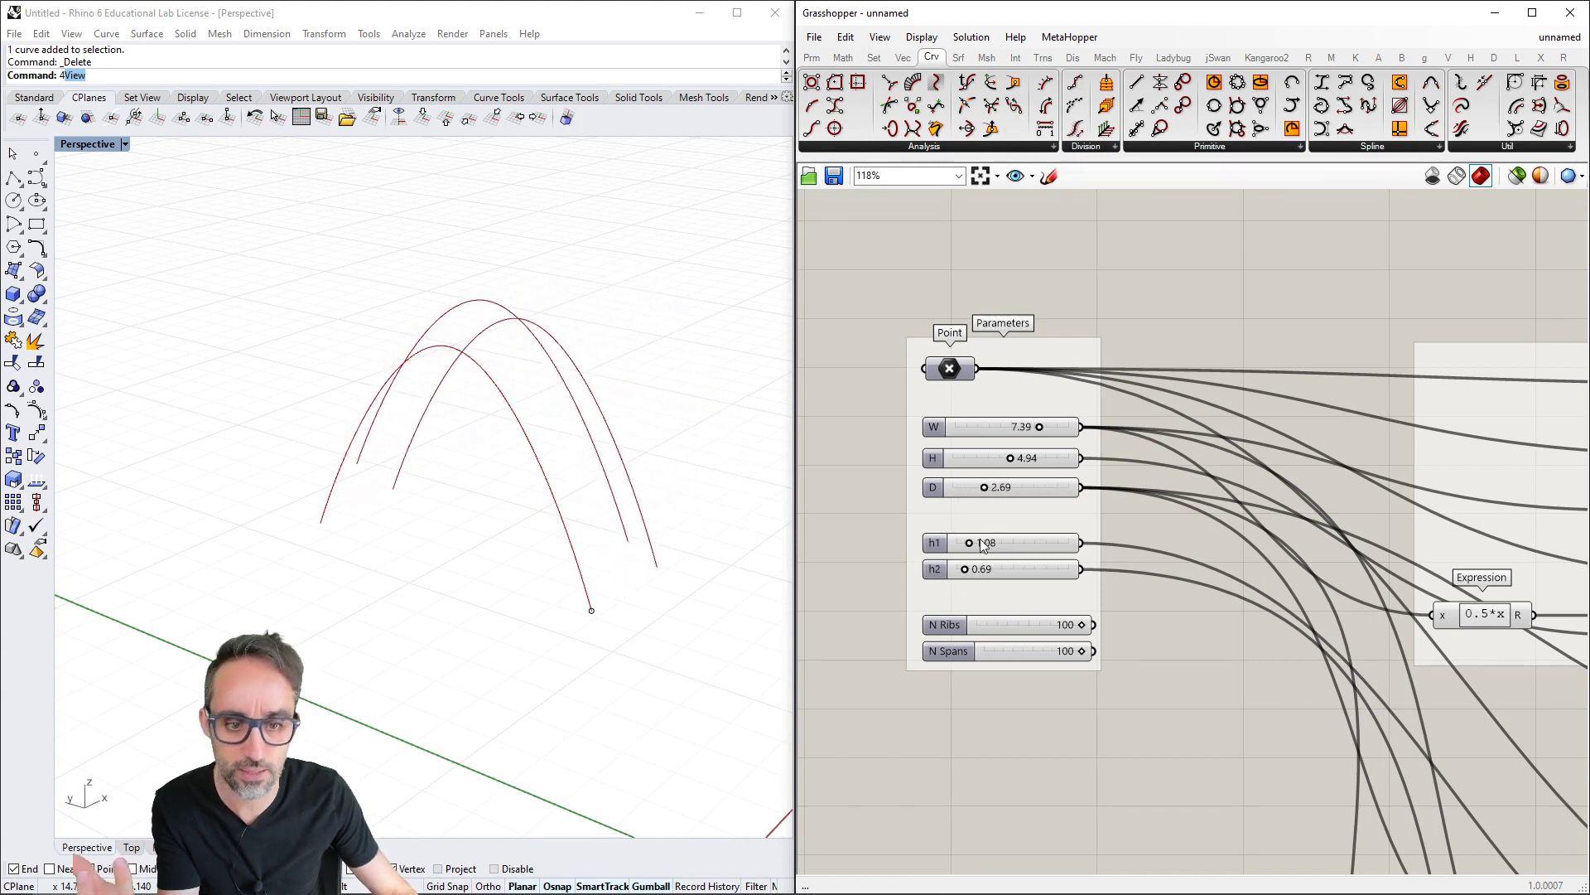
pyautogui.moveTo(969, 543)
pyautogui.mouseDown()
pyautogui.moveTo(990, 544)
pyautogui.moveTo(959, 543)
pyautogui.moveTo(983, 544)
pyautogui.moveTo(973, 568)
pyautogui.moveTo(1005, 569)
pyautogui.moveTo(949, 570)
pyautogui.moveTo(970, 570)
pyautogui.moveTo(971, 543)
pyautogui.mouseUp()
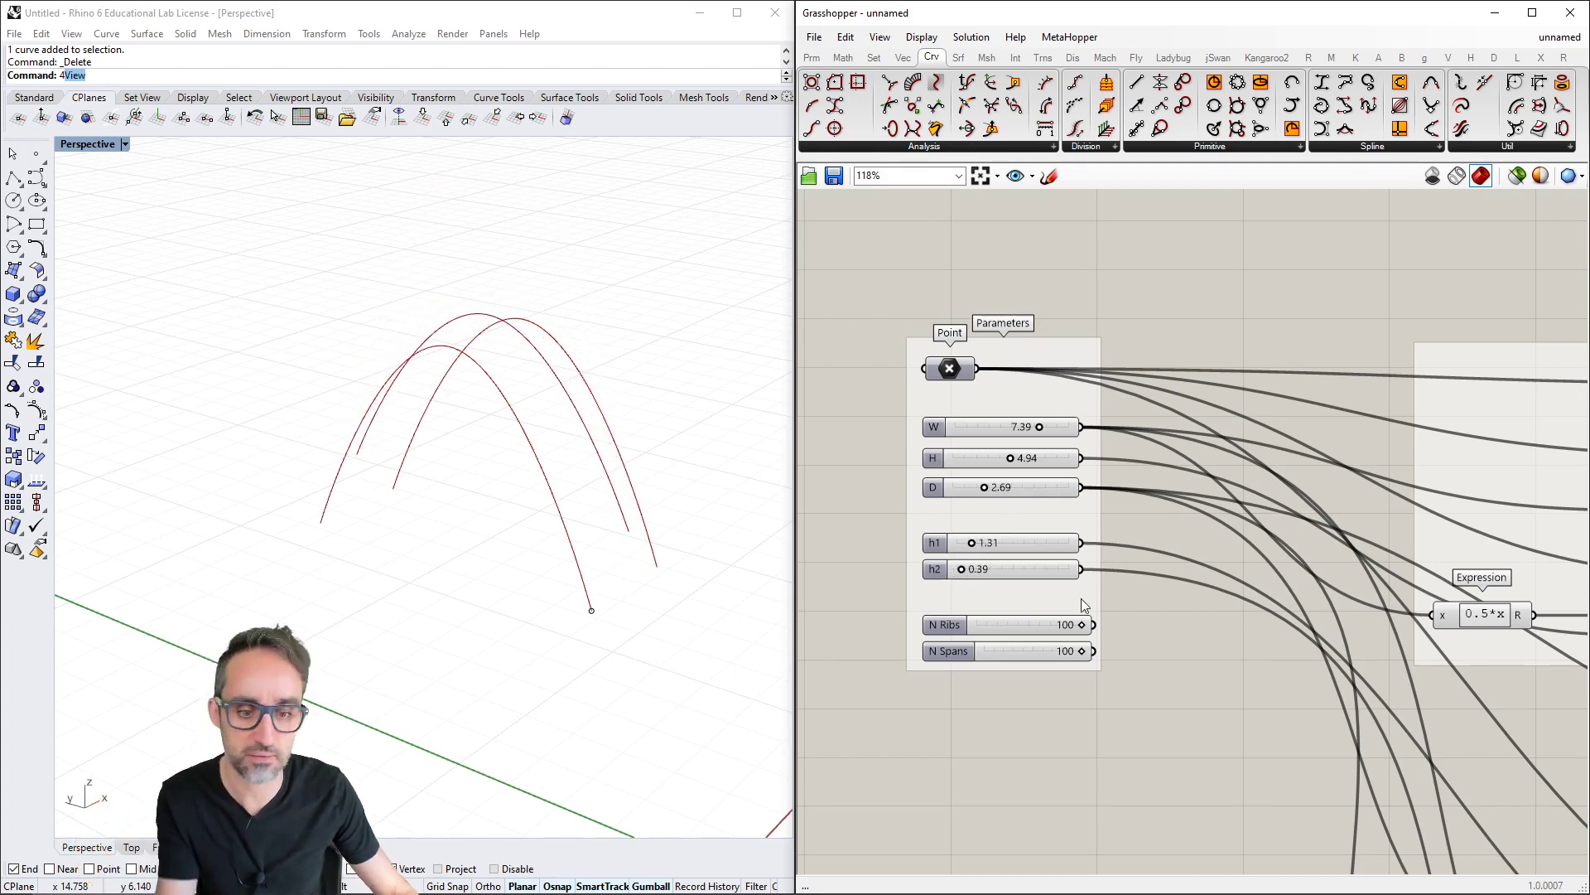
# Reduce the D slider to 1.85 to bring the arches closer together
pyautogui.scroll(-2, 997, 545)
pyautogui.scroll(-4, 997, 539)
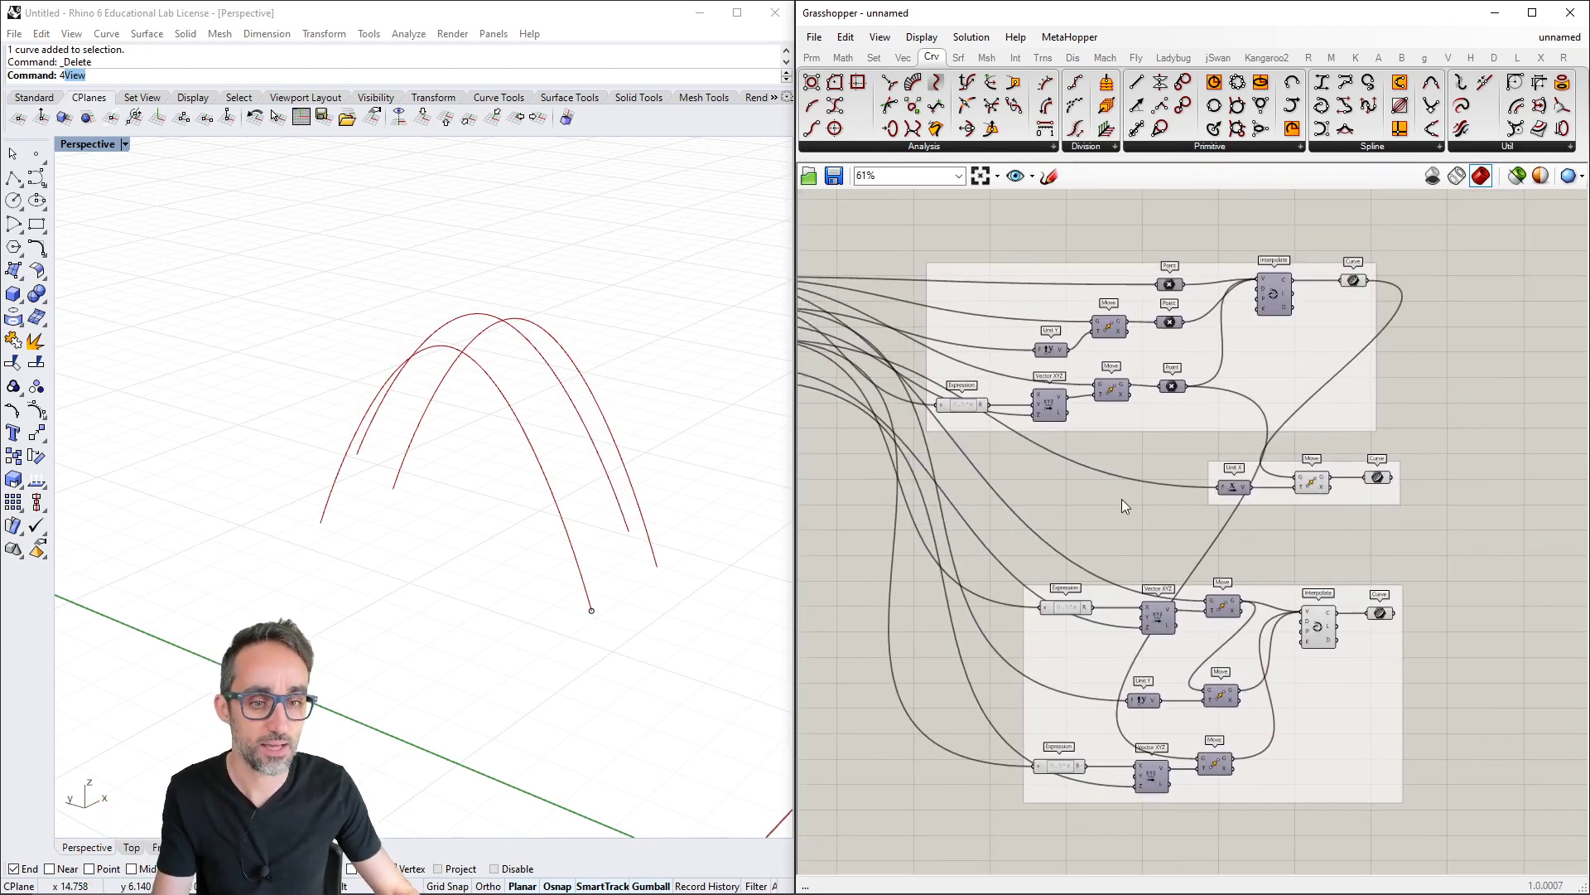
pyautogui.moveTo(693, 520)
pyautogui.mouseDown(button='right')
pyautogui.moveTo(651, 525)
pyautogui.moveTo(667, 516)
pyautogui.mouseUp(button='right')
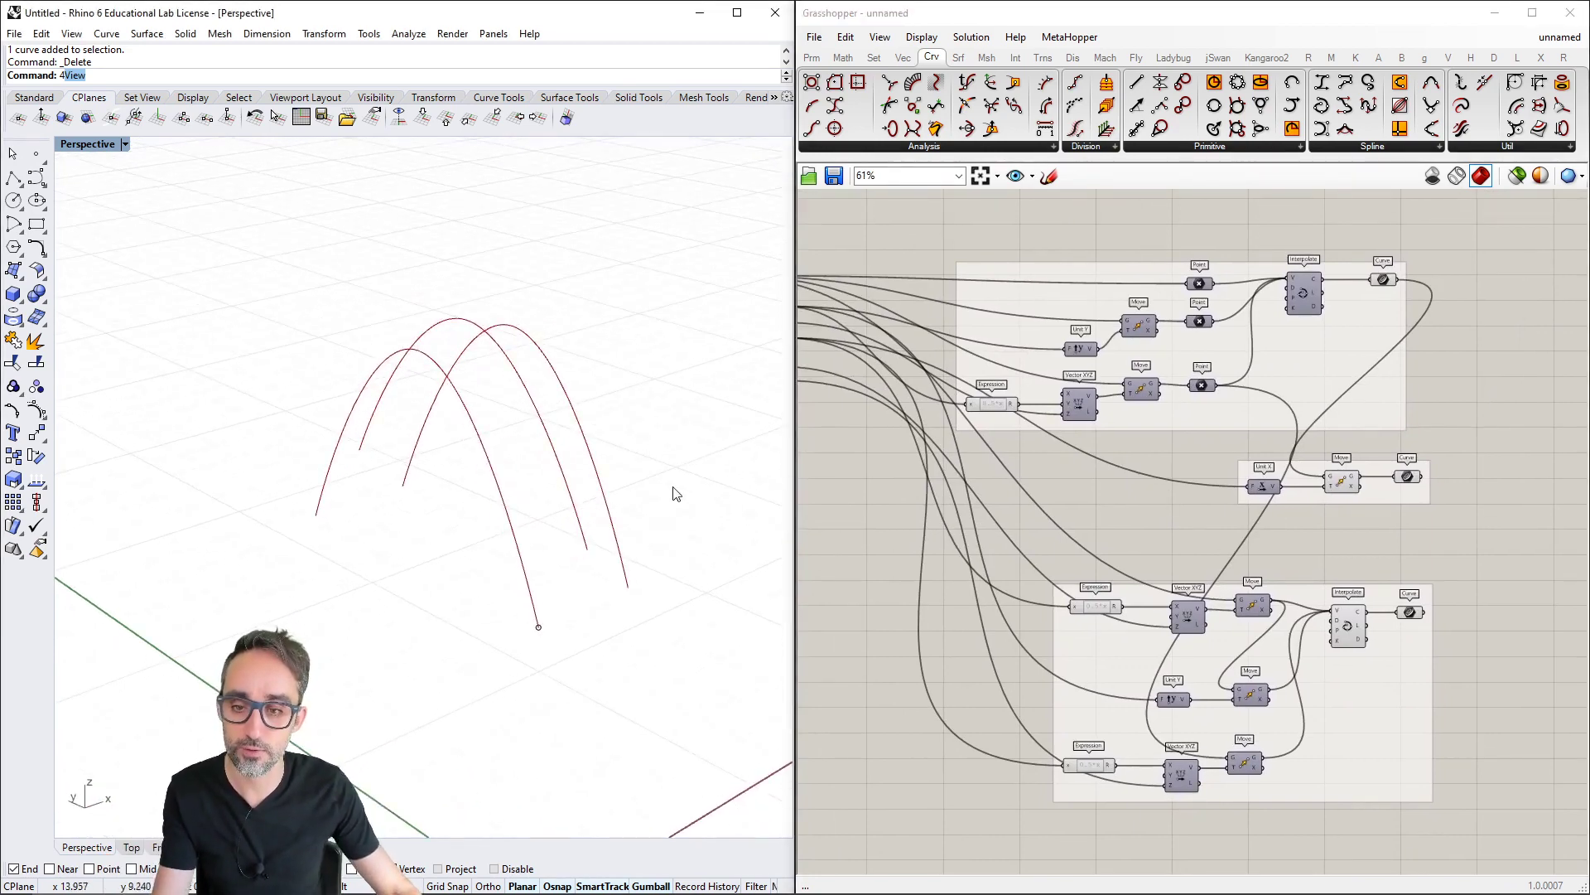
pyautogui.moveTo(989, 440); pyautogui.dragTo(1182, 493, button='right')
pyautogui.scroll(3, 854, 416)
pyautogui.moveTo(972, 379); pyautogui.dragTo(963, 379)
pyautogui.keyDown('shift'); pyautogui.moveTo(633, 498); pyautogui.dragTo(555, 495, button='right'); pyautogui.keyUp('shift')
pyautogui.moveTo(1068, 582); pyautogui.dragTo(850, 482, button='right')
pyautogui.scroll(-4, 850, 482)
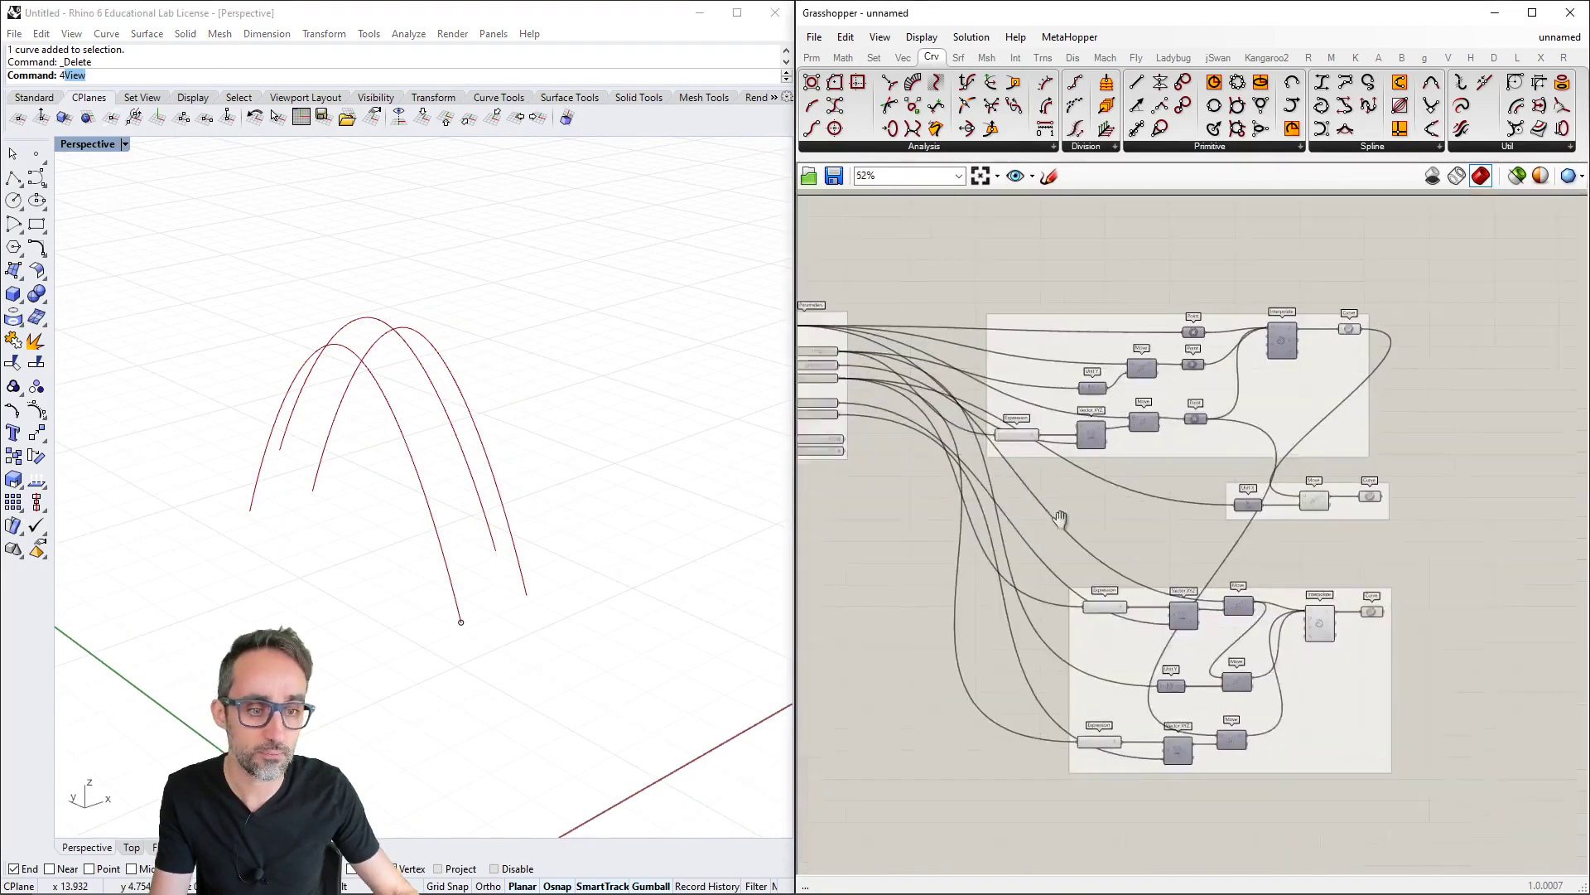
# Add a Divide Curve component beside the first arch's group and connect the first arch's Curve to its C input
pyautogui.scroll(2, 1155, 542)
pyautogui.moveTo(1156, 542); pyautogui.dragTo(1152, 518, button='right')
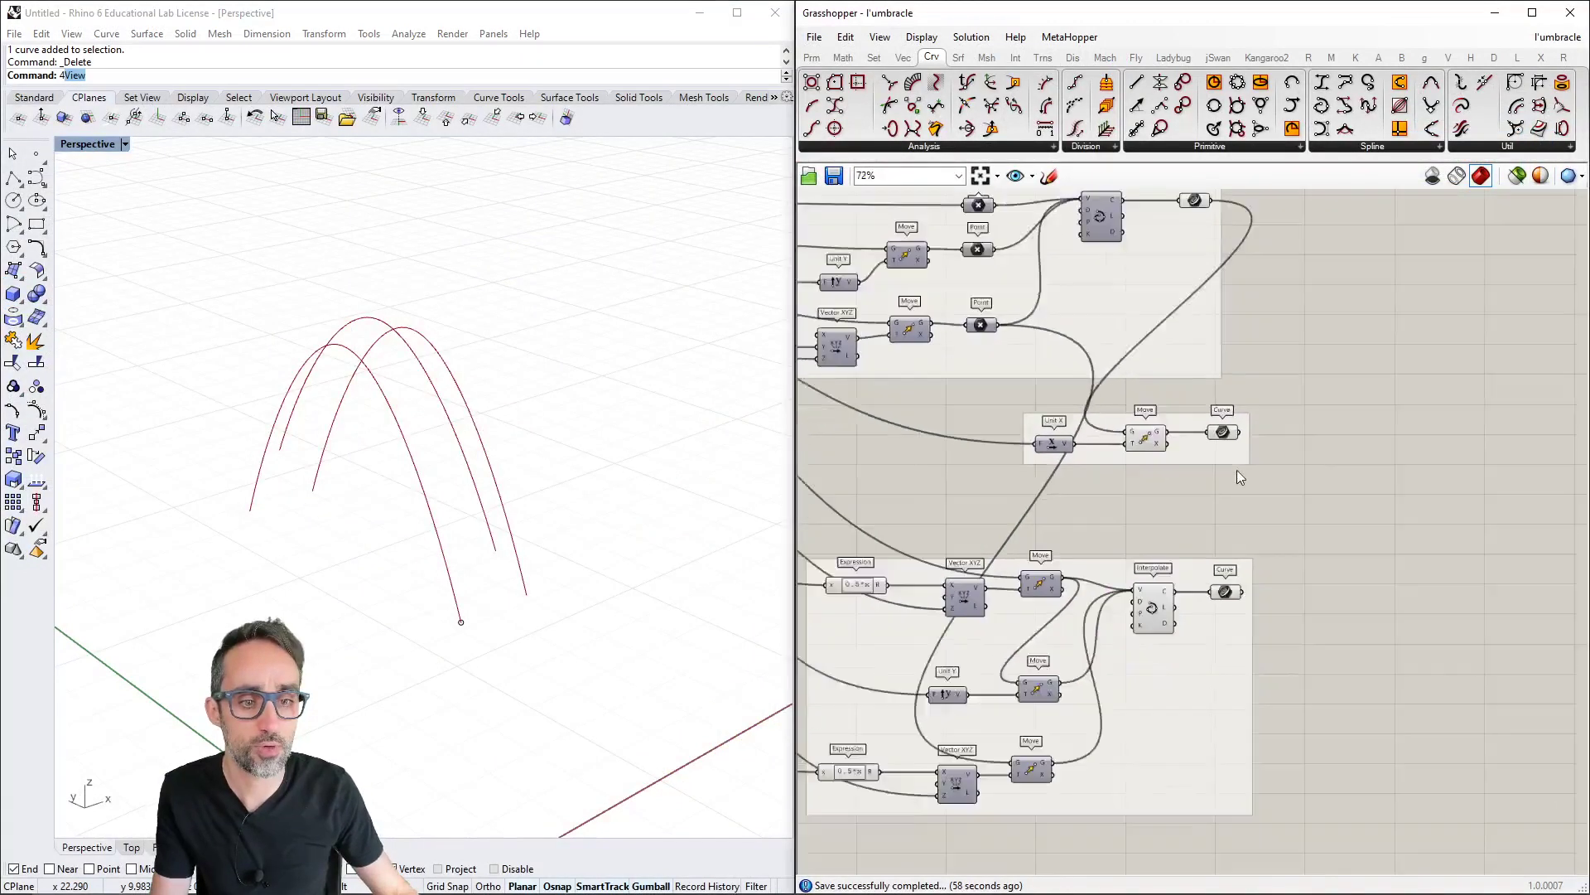
pyautogui.scroll(-2, 1240, 477)
pyautogui.click(1177, 310)
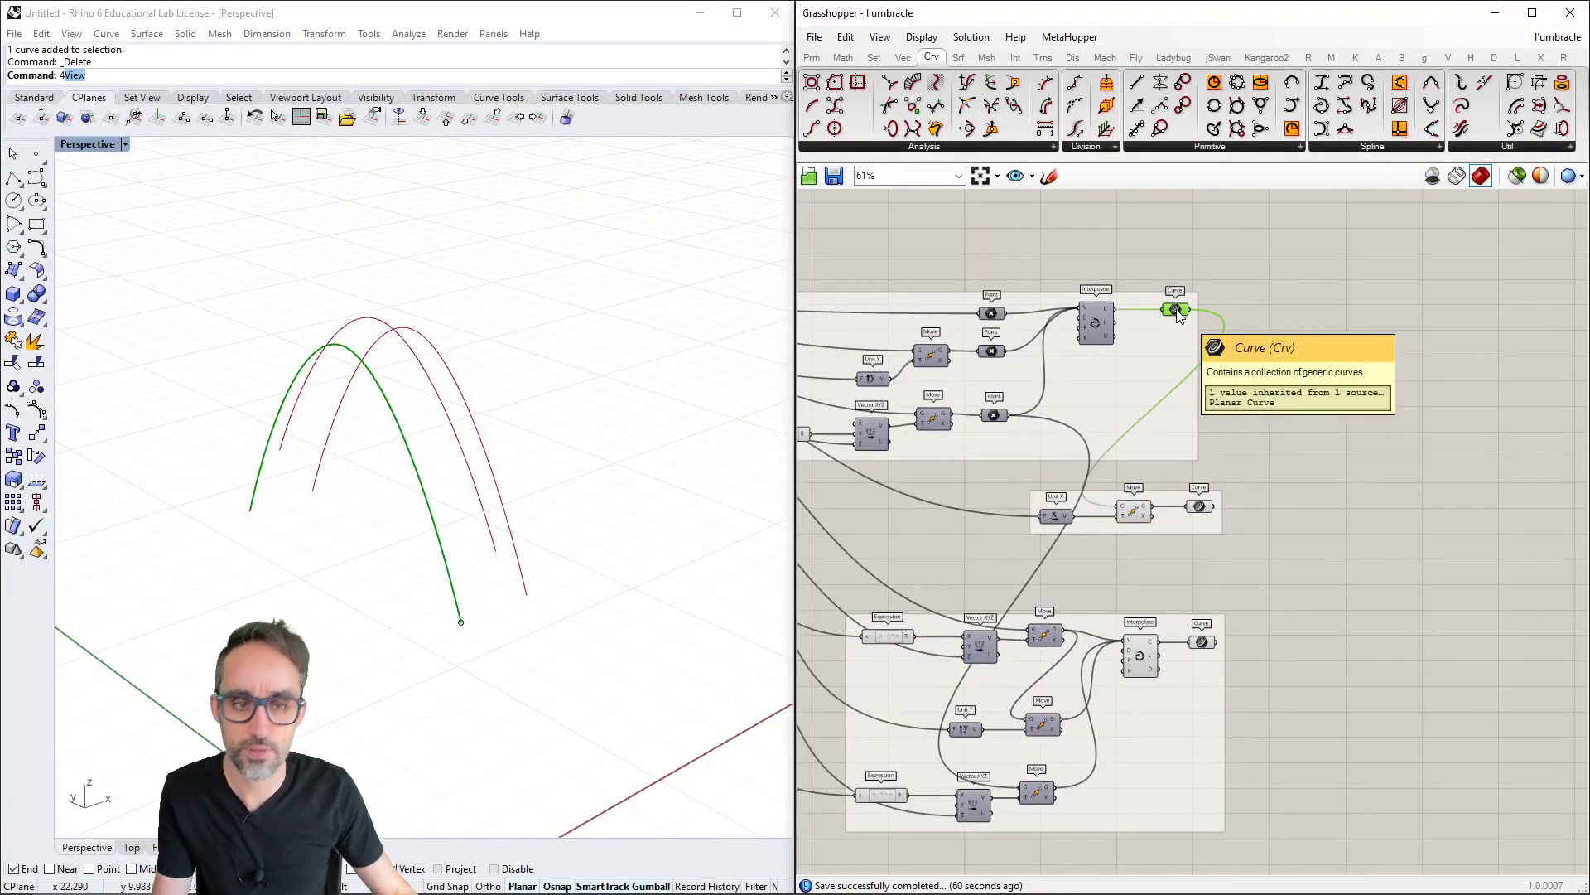
pyautogui.click(1103, 146)
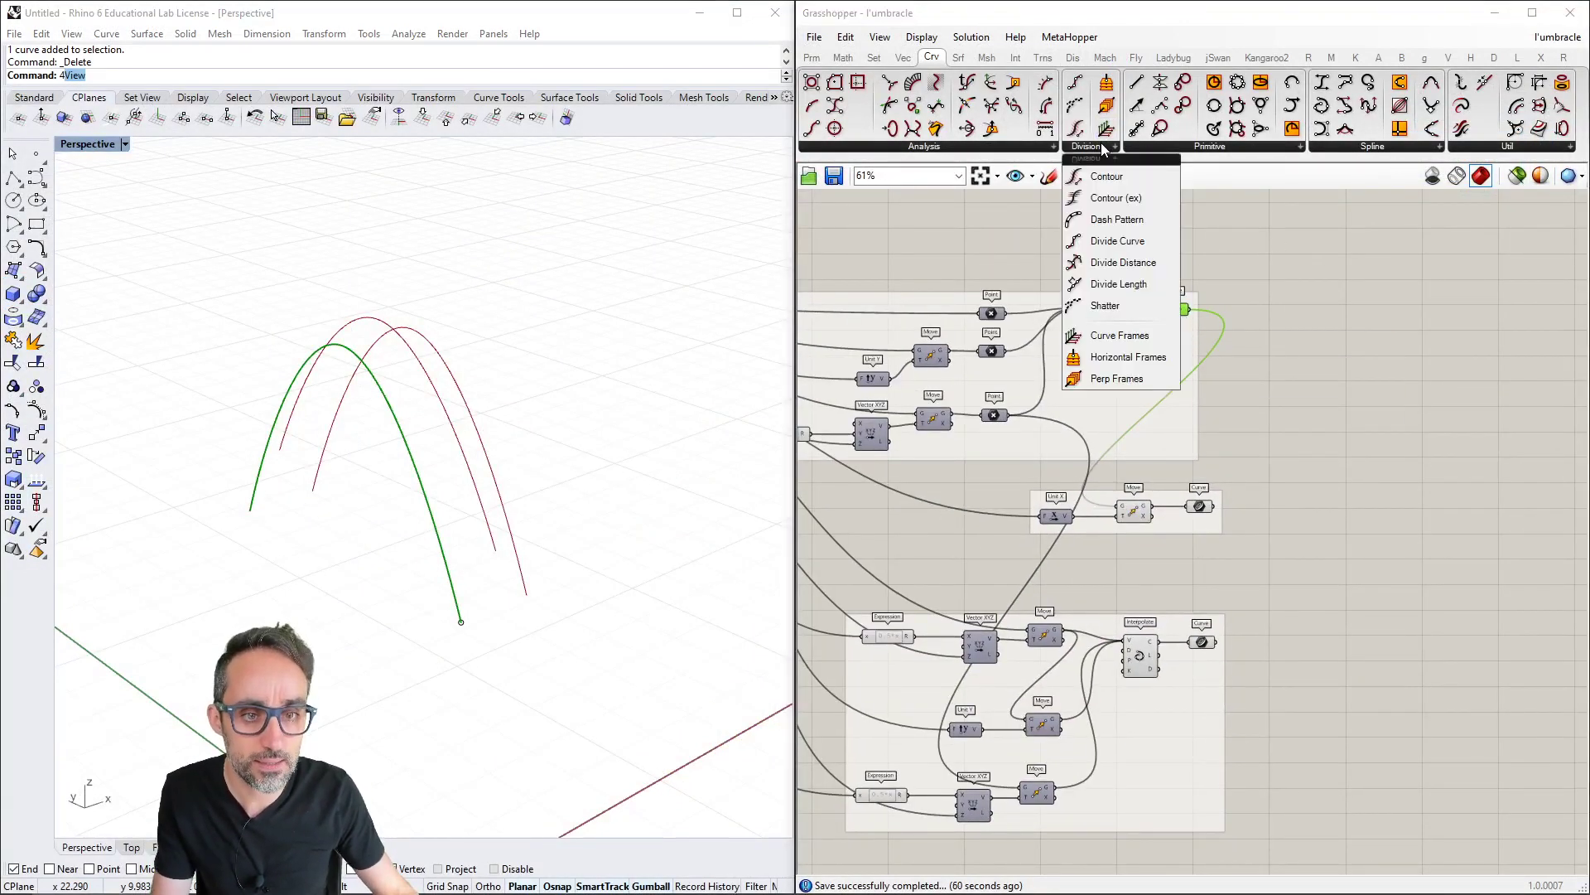
pyautogui.click(1118, 240)
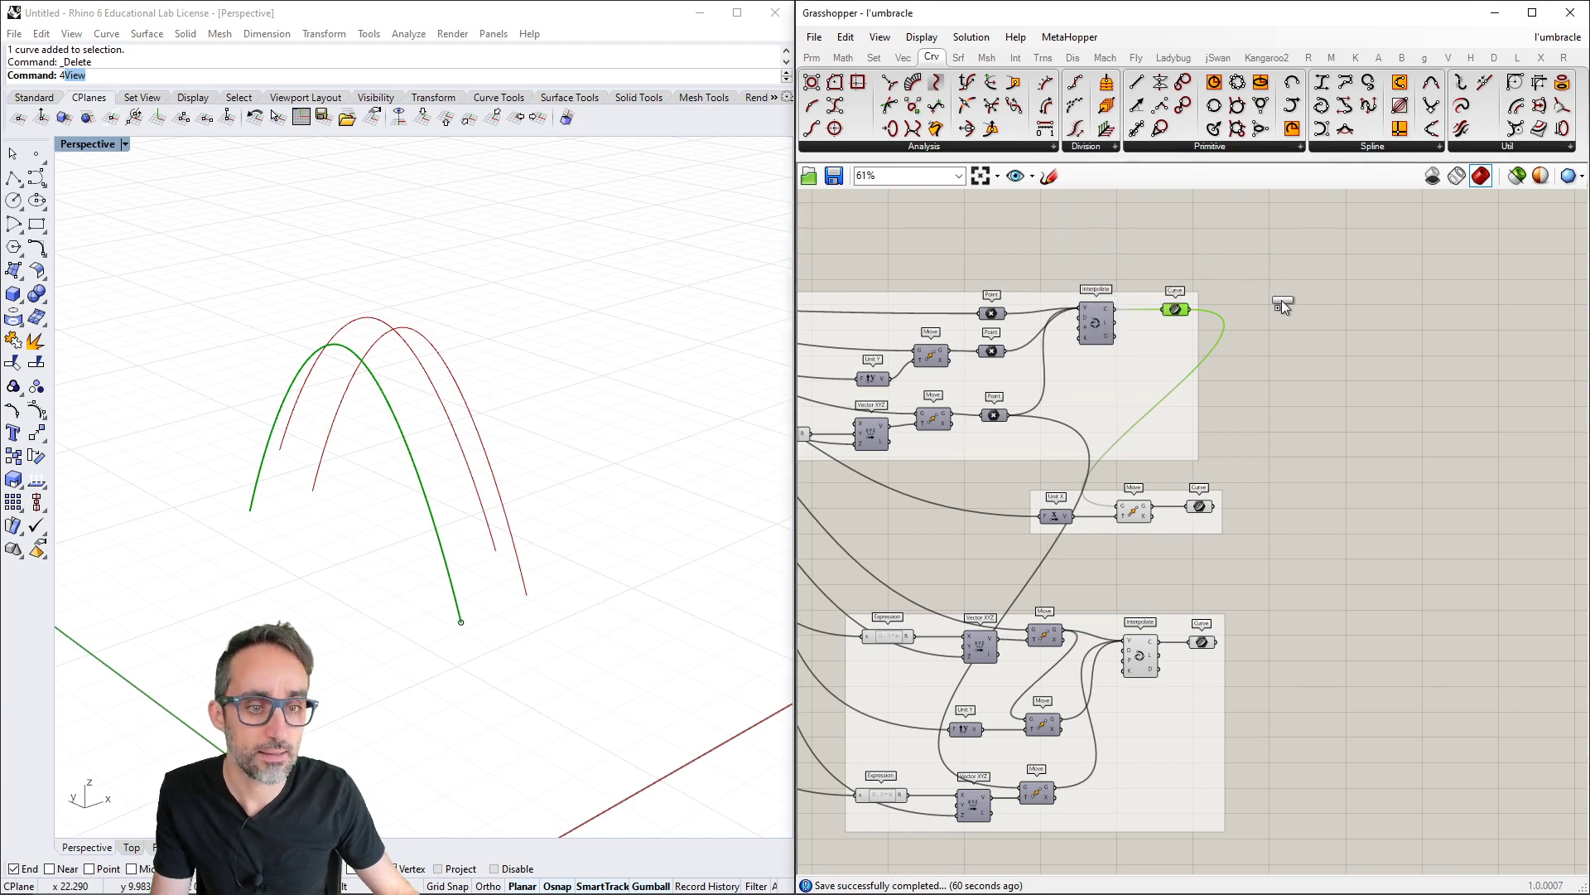
pyautogui.click(1281, 300)
pyautogui.scroll(4, 1274, 302)
pyautogui.scroll(-1, 1317, 329)
pyautogui.click(1259, 363)
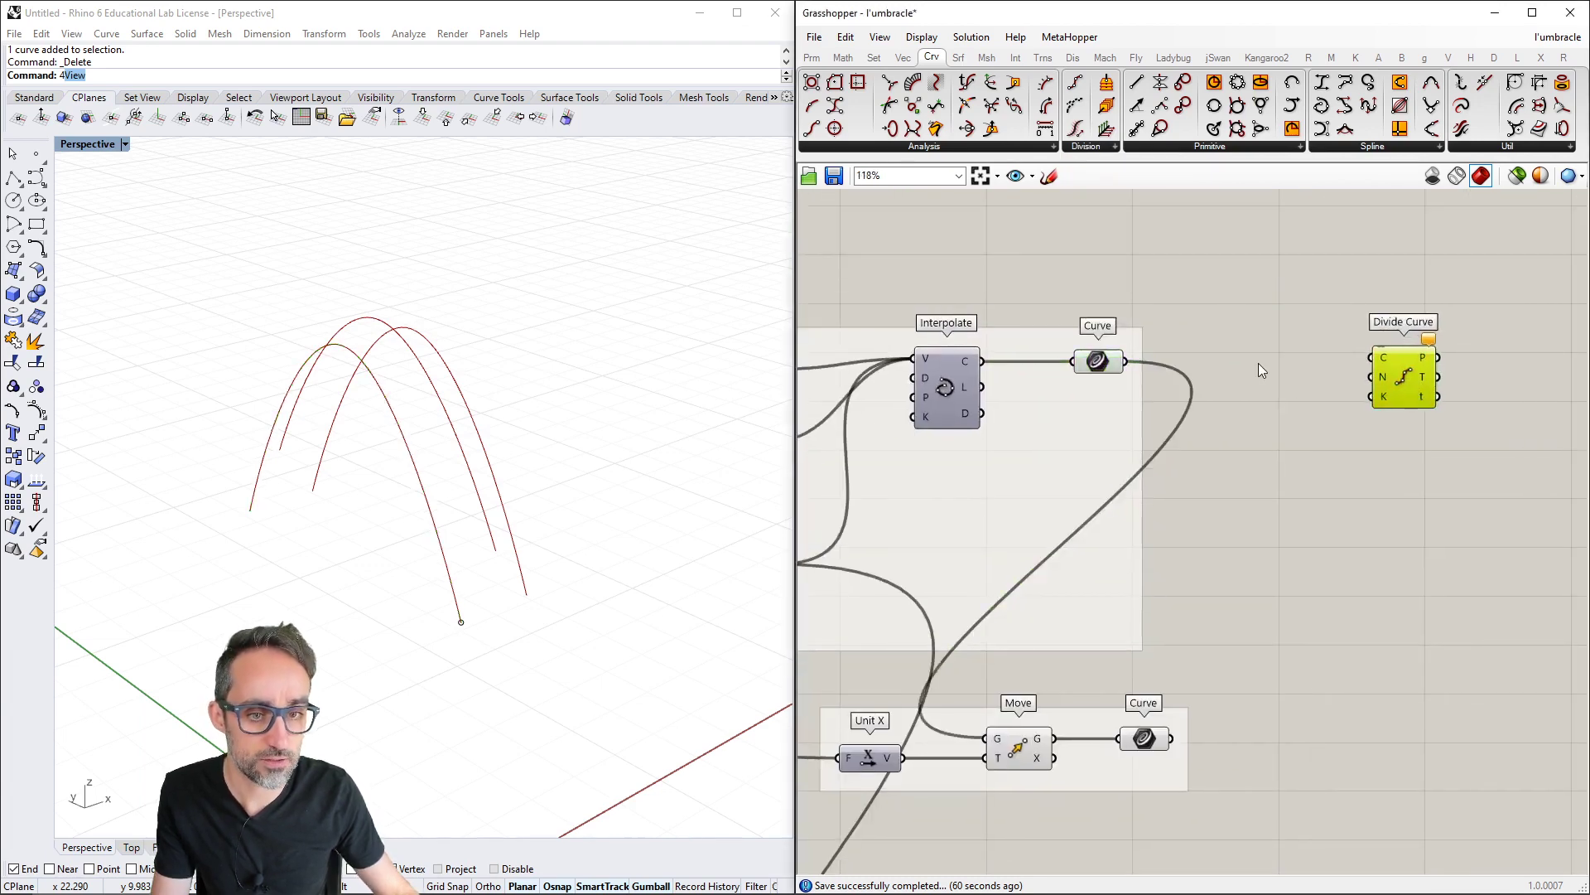
pyautogui.moveTo(1126, 360); pyautogui.dragTo(1375, 357)
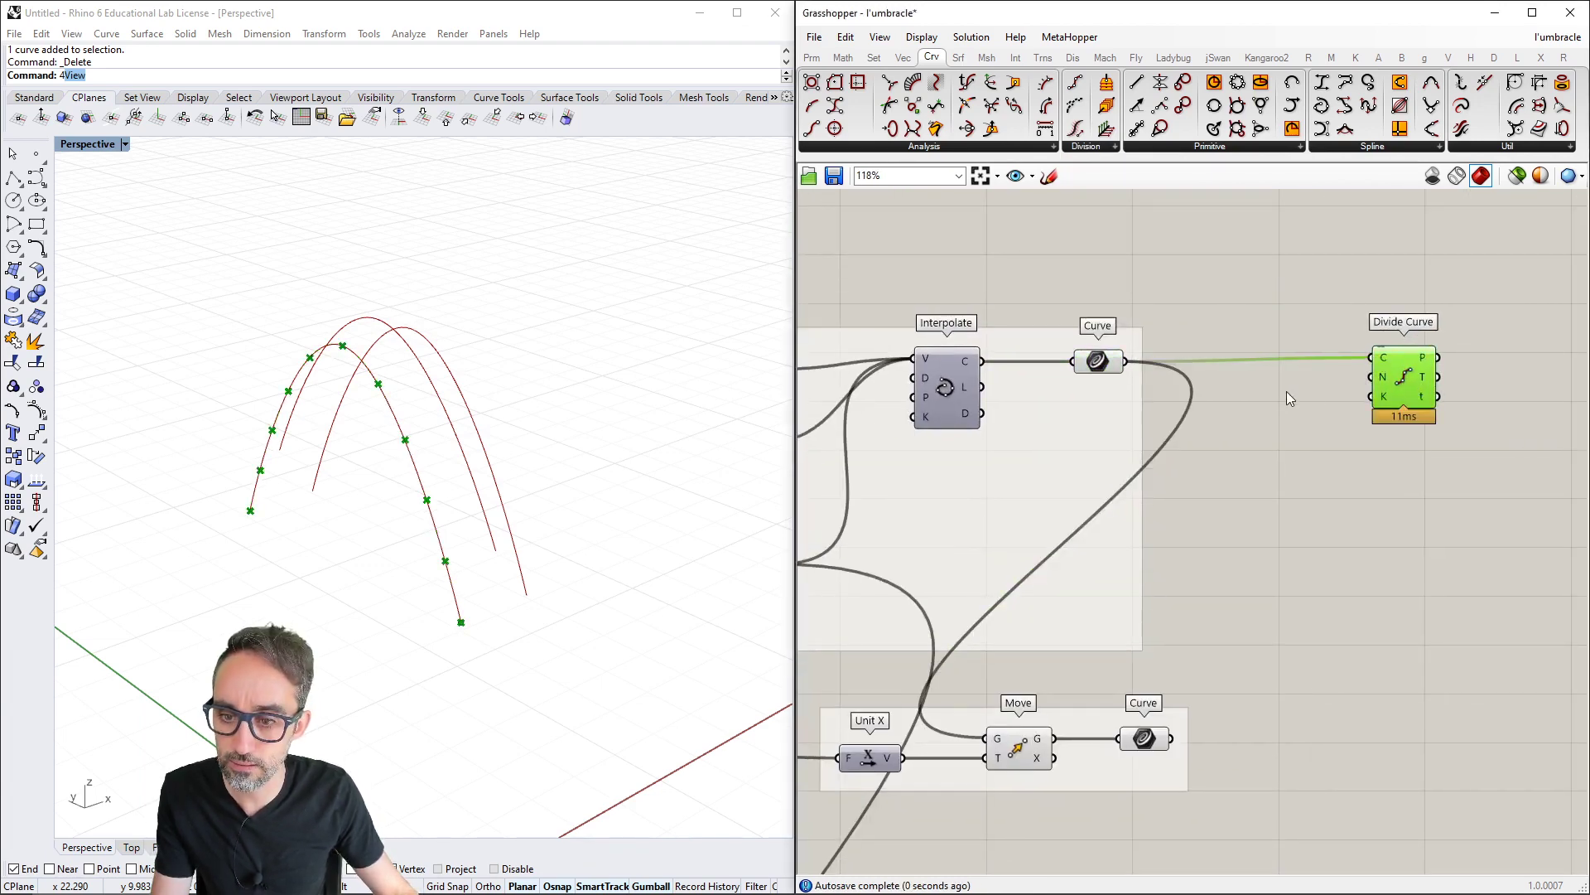
# Connect the N Ribs slider to Divide Curve's N input and set the slider to 44
pyautogui.moveTo(1387, 382)
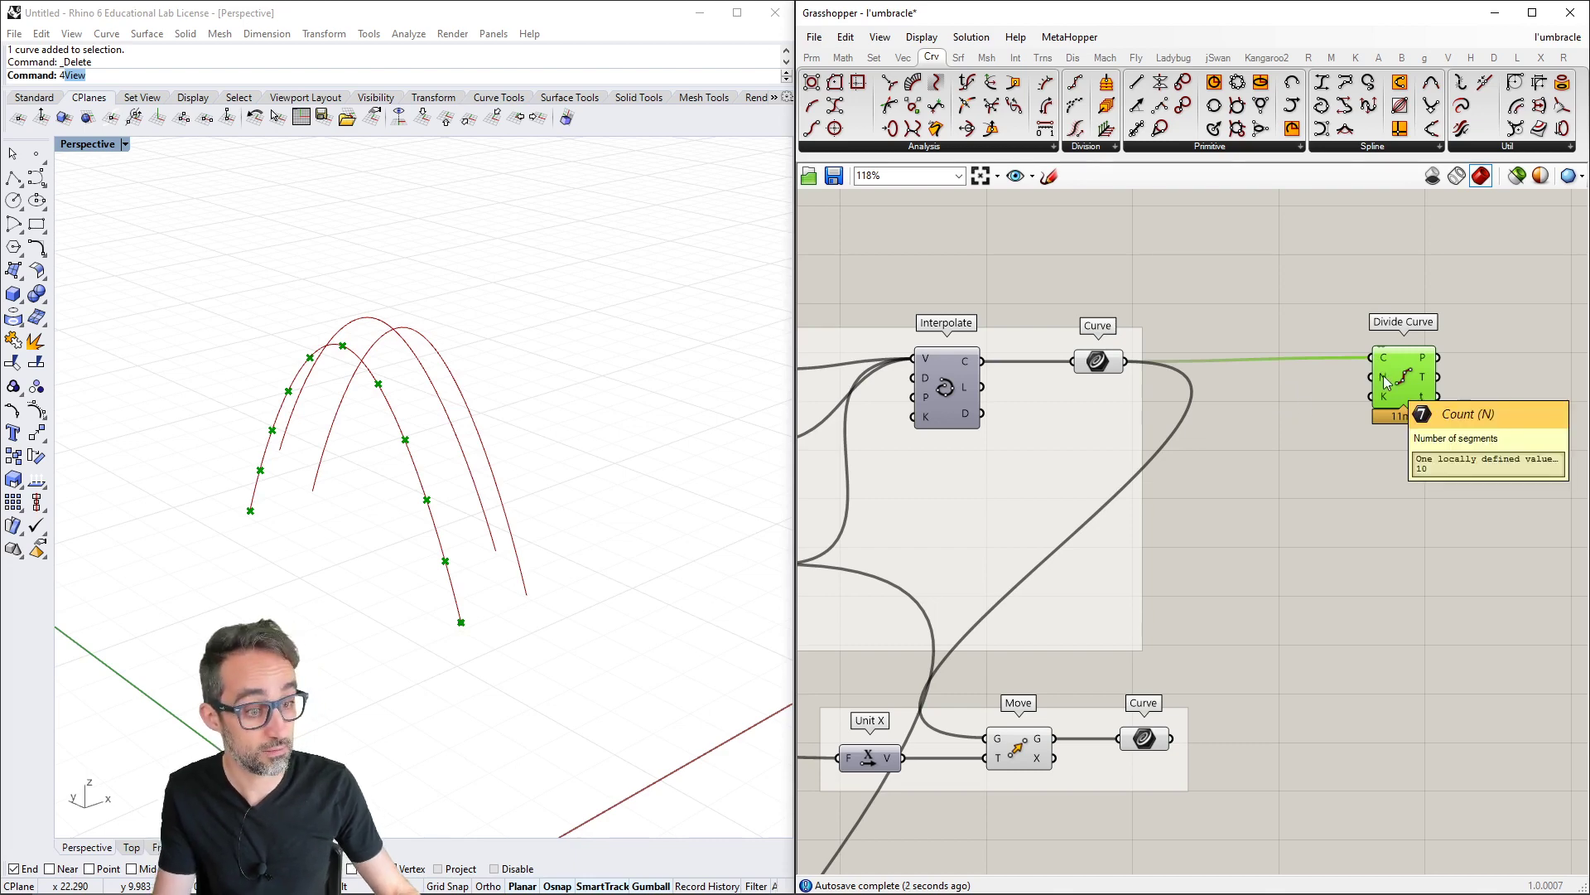
pyautogui.scroll(-4, 1350, 384)
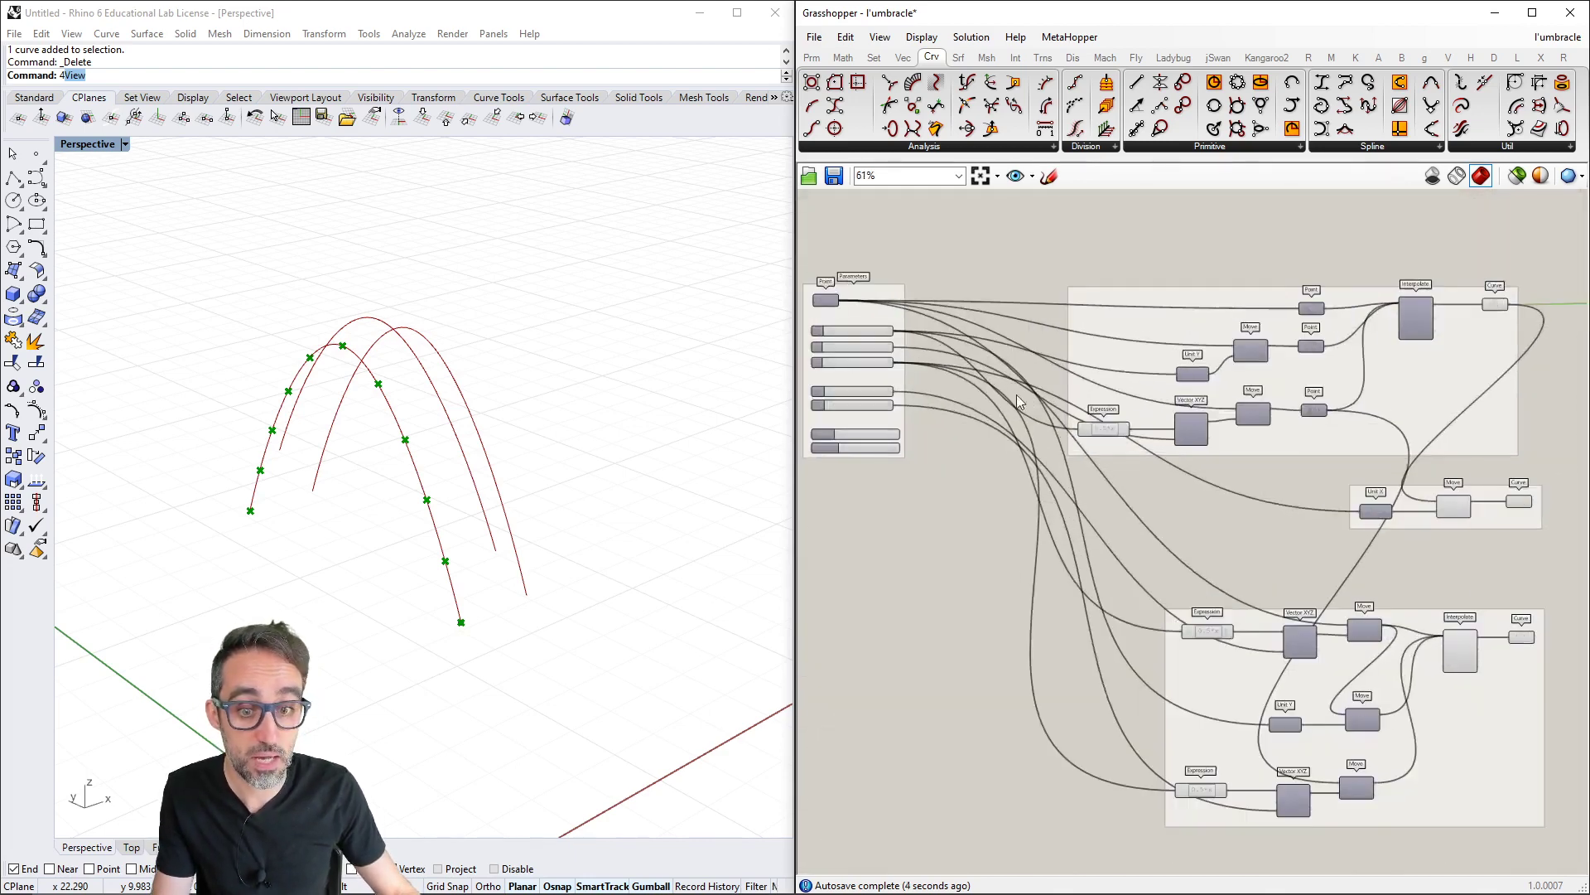
pyautogui.scroll(-1, 916, 444)
pyautogui.scroll(1, 904, 444)
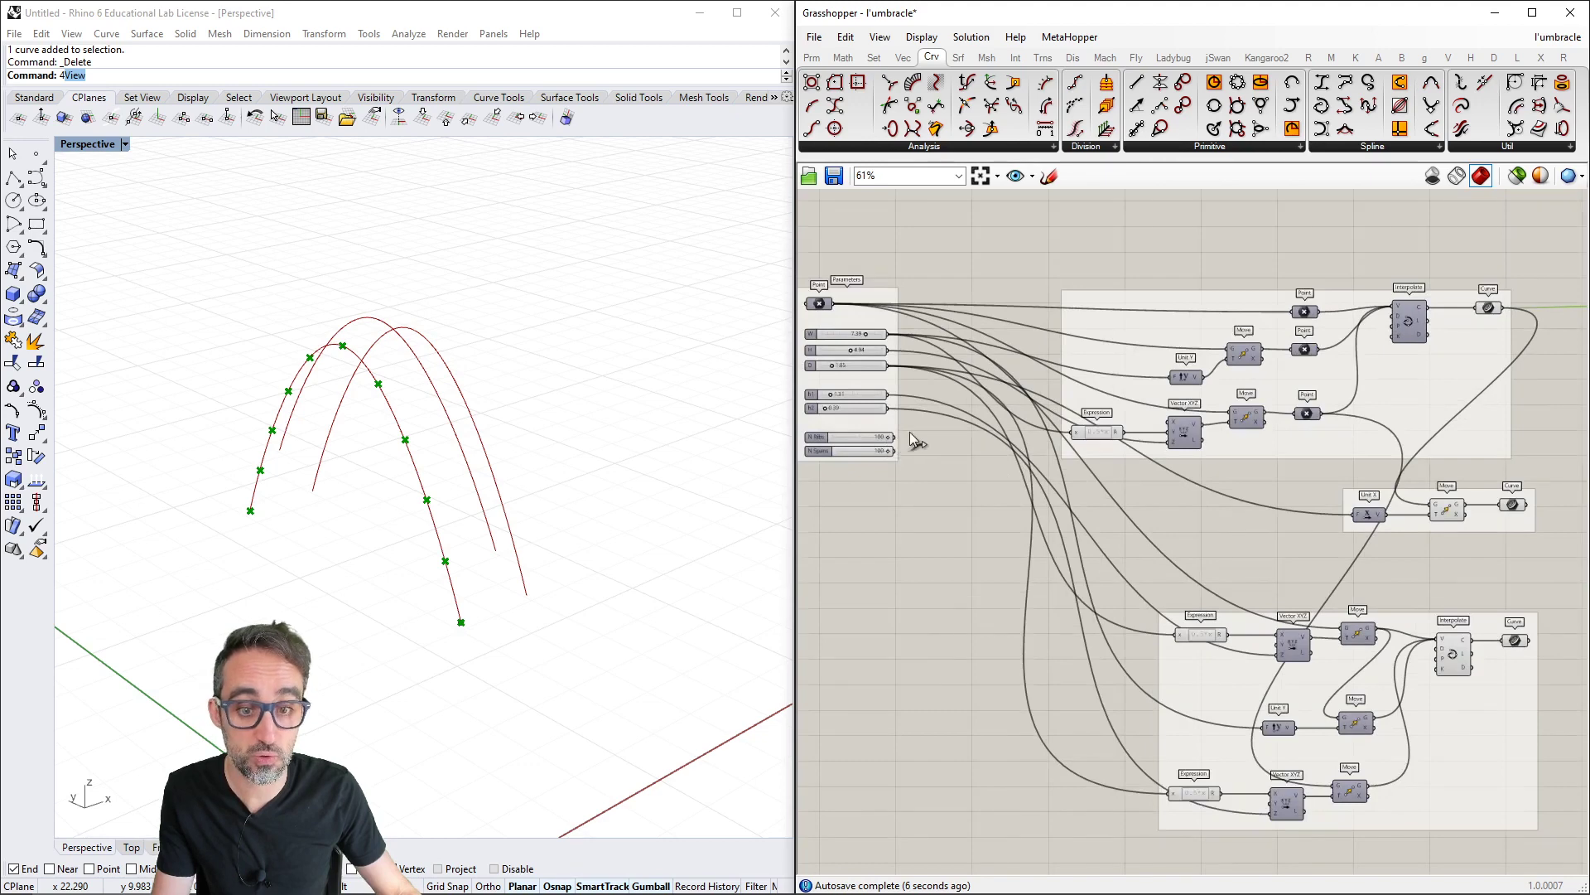
pyautogui.scroll(-1, 1077, 414)
pyautogui.scroll(1, 1354, 330)
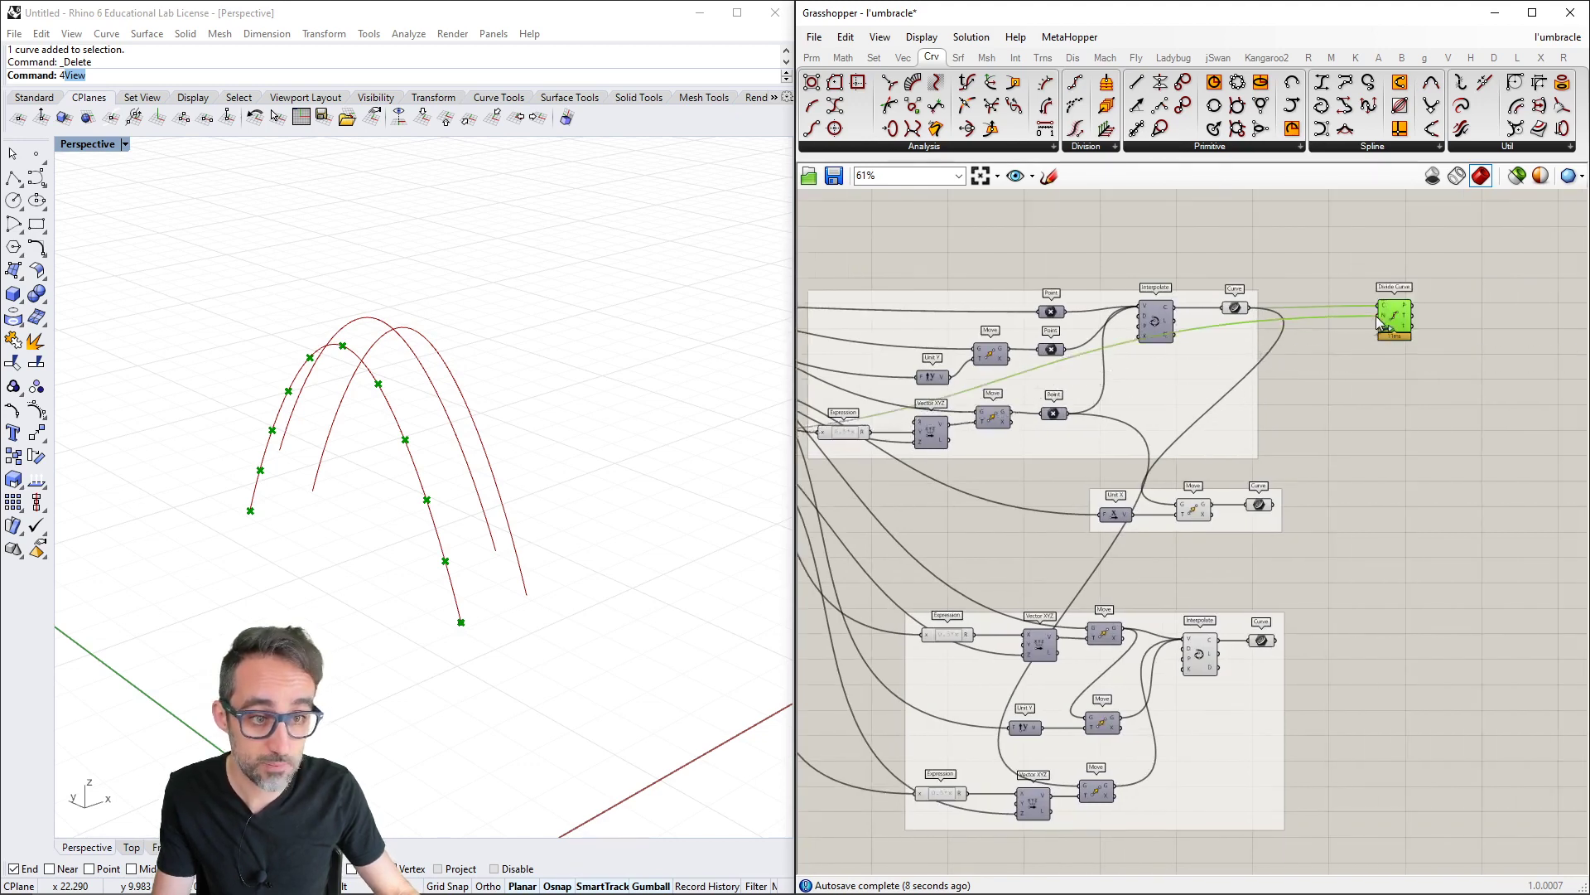
pyautogui.scroll(6, 1169, 440)
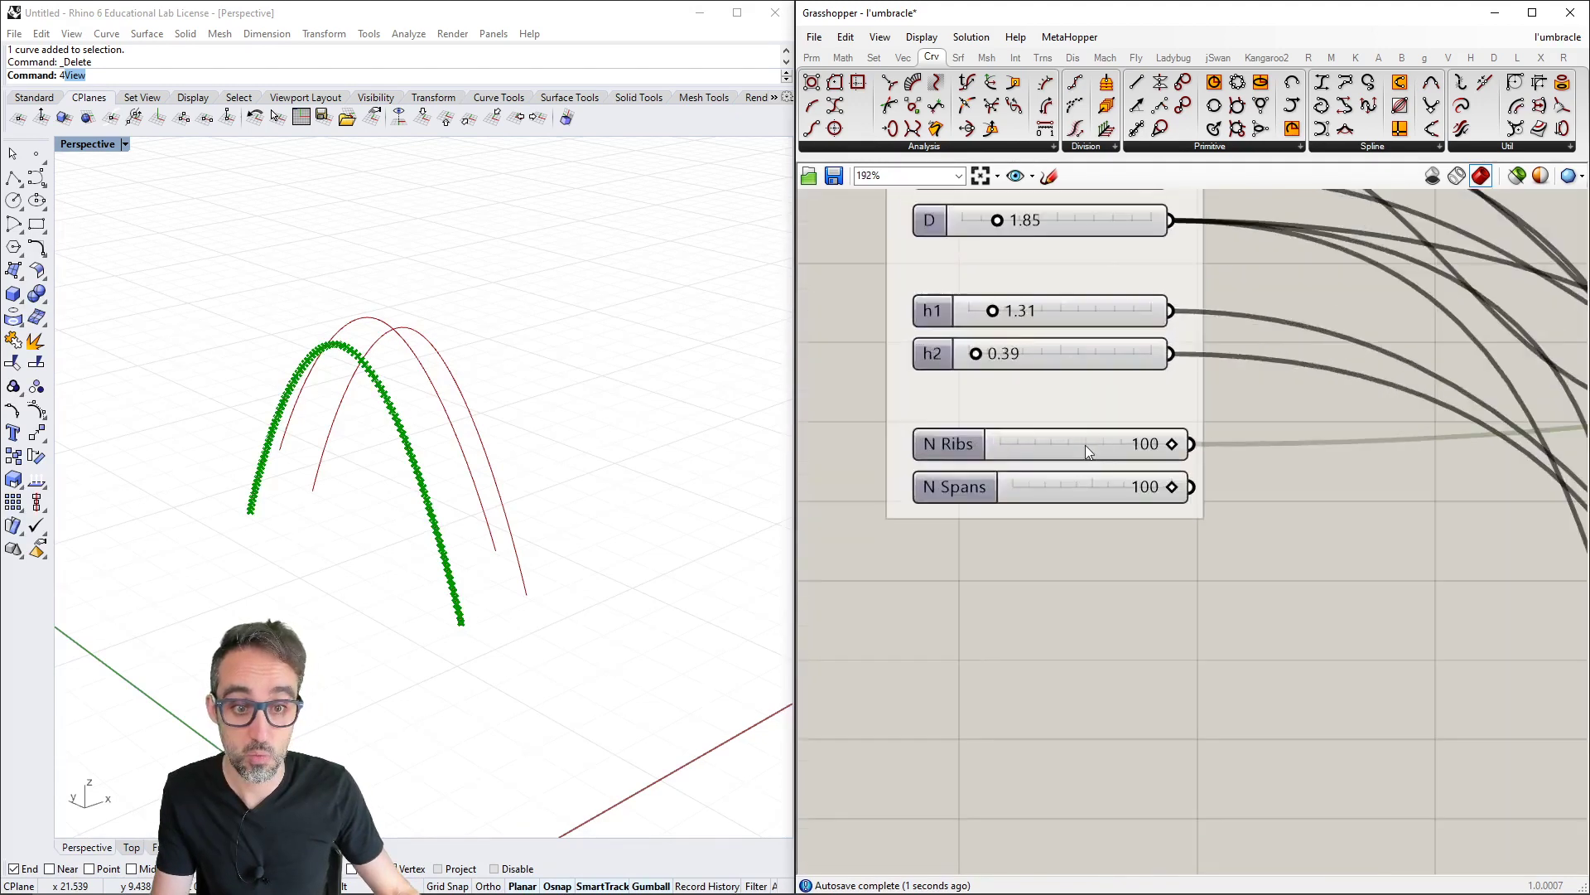
pyautogui.moveTo(1170, 444); pyautogui.dragTo(1075, 449)
pyautogui.hscroll(3, 1185, 497)
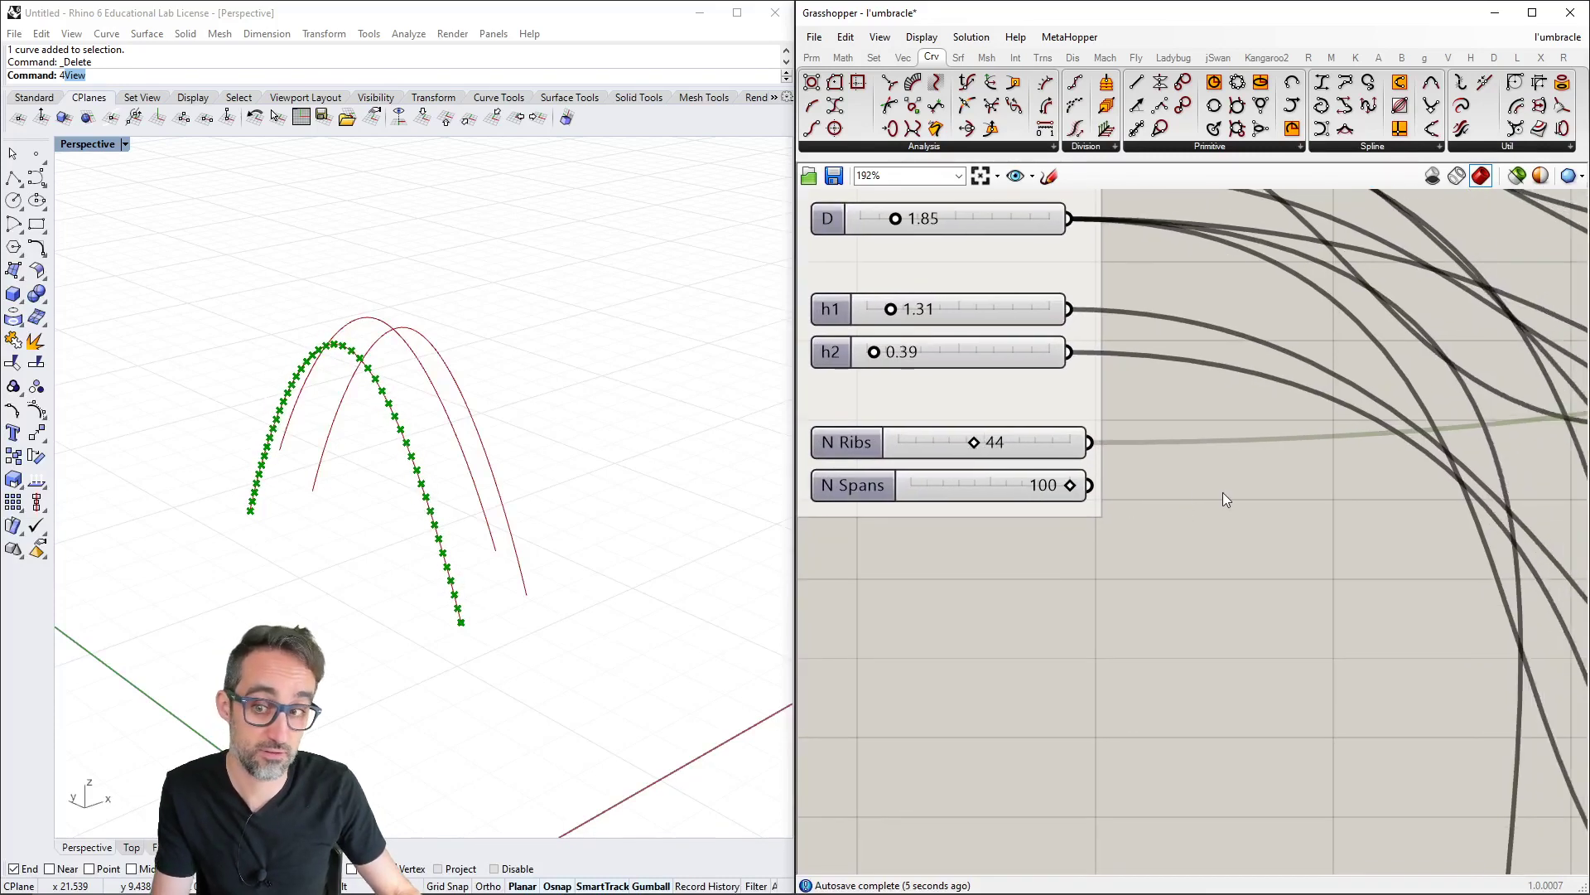
pyautogui.scroll(-4, 1214, 464)
pyautogui.moveTo(1215, 464); pyautogui.dragTo(475, 559, button='right')
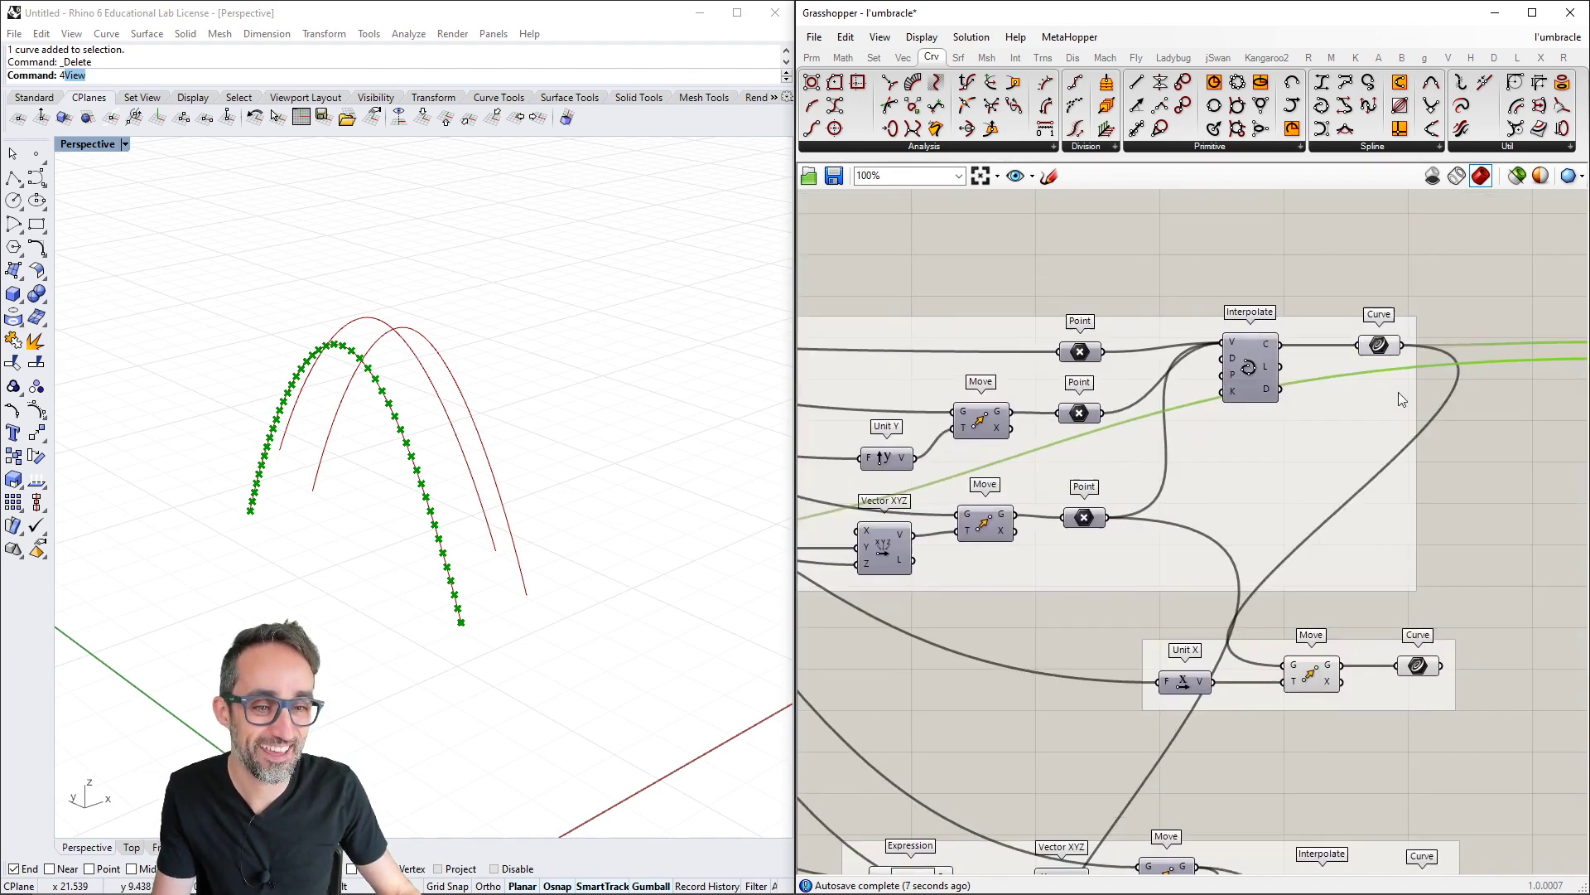
# Shift Divide Curve further from the first arch's group and place a copy of it below
pyautogui.moveTo(1398, 391); pyautogui.dragTo(831, 403, button='right')
pyautogui.moveTo(1088, 380); pyautogui.dragTo(1205, 381)
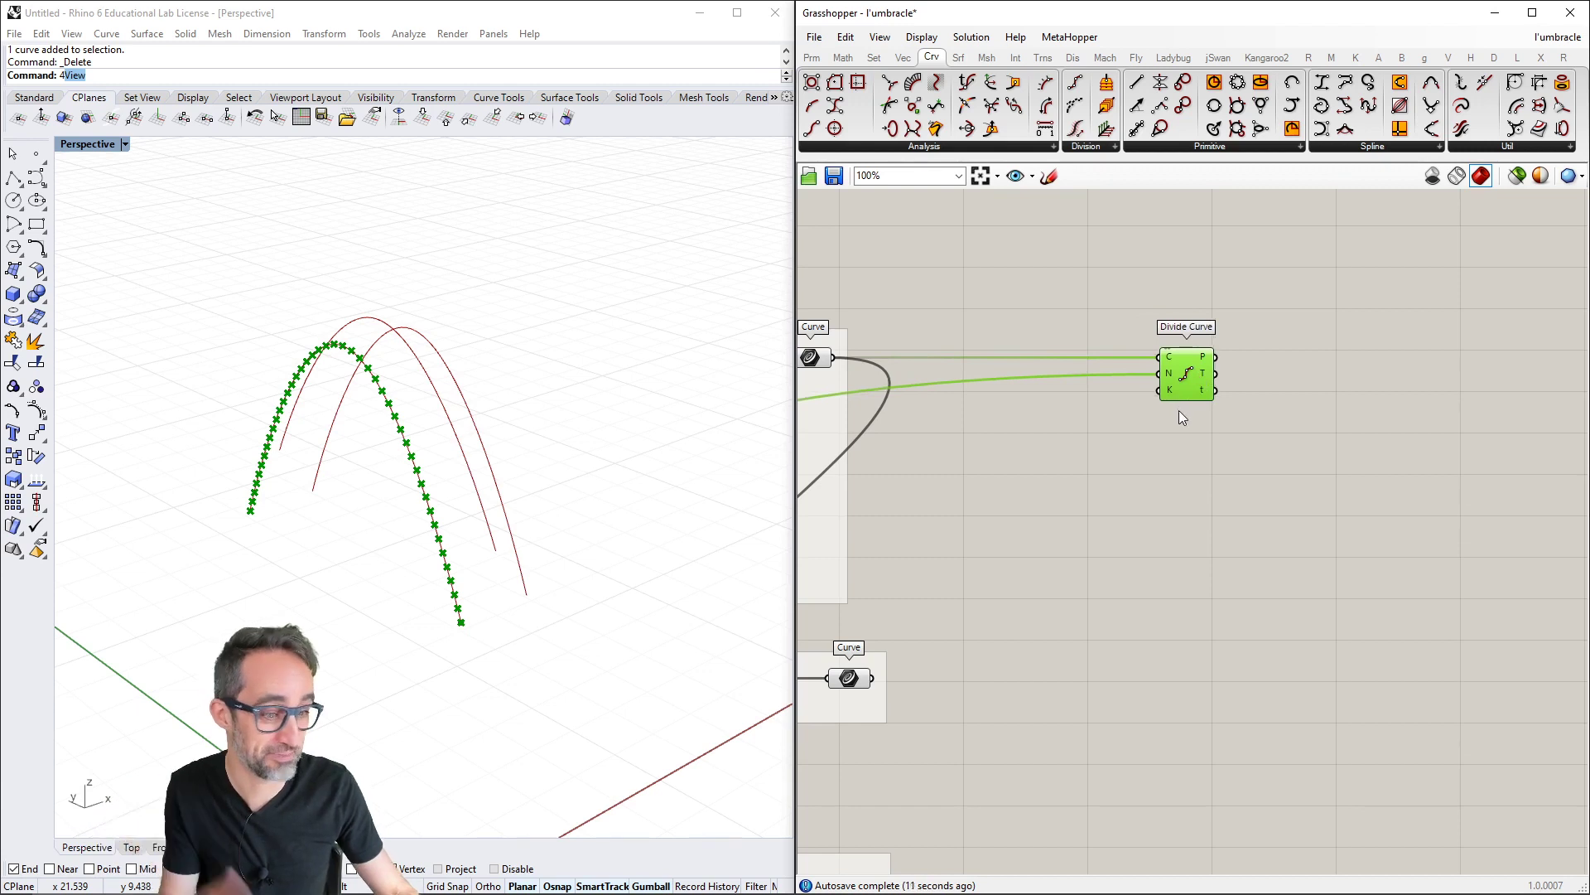
pyautogui.moveTo(1134, 411); pyautogui.dragTo(1229, 399, button='right')
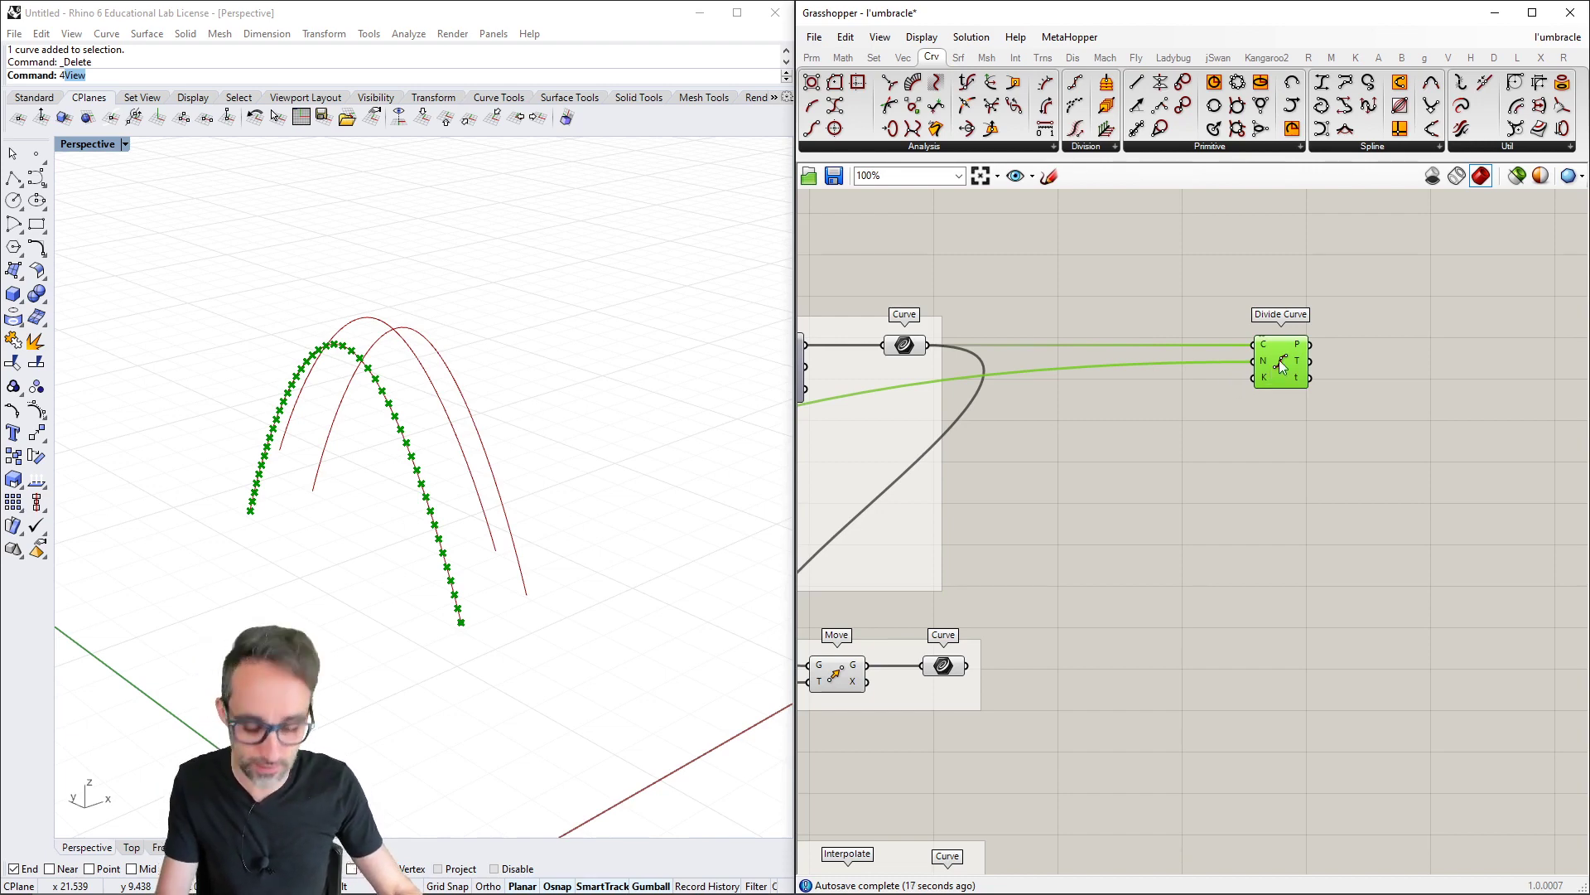
pyautogui.hotkey('ctrl', 'c')
pyautogui.hotkey('ctrl', 'v')
pyautogui.click(1286, 464)
pyautogui.moveTo(1284, 368); pyautogui.dragTo(1290, 539)
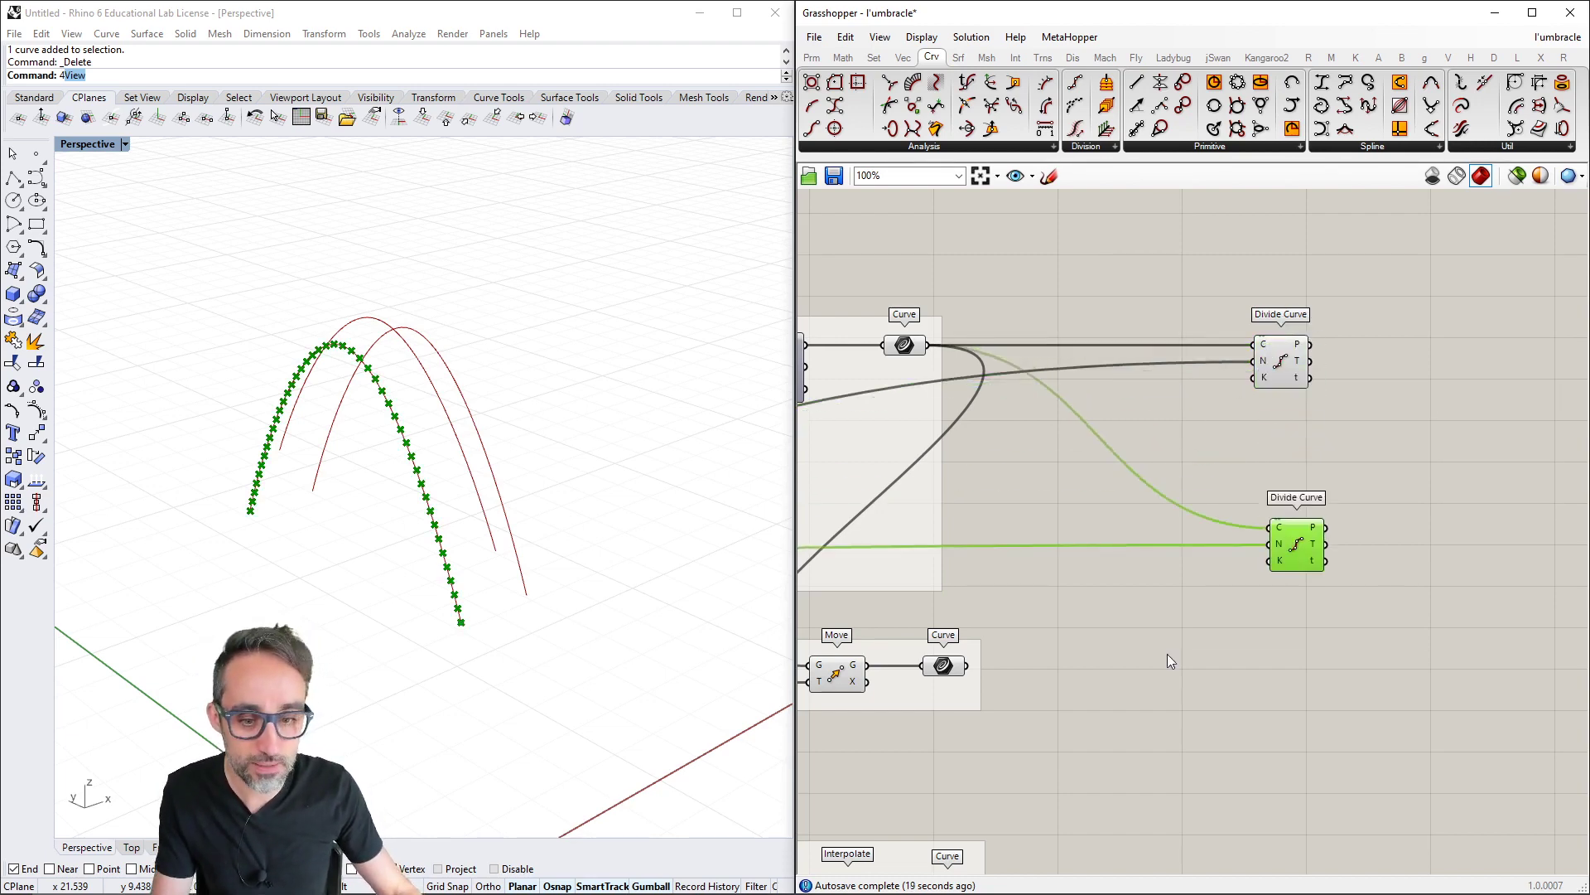
# Connect the middle arch's Curve to the copied Divide Curve's C input and stack both Divide Curves closely, further from the groups
pyautogui.moveTo(1165, 655); pyautogui.dragTo(1280, 456, button='right')
pyautogui.click(1059, 466)
pyautogui.click(1063, 688)
pyautogui.scroll(-3, 1120, 563)
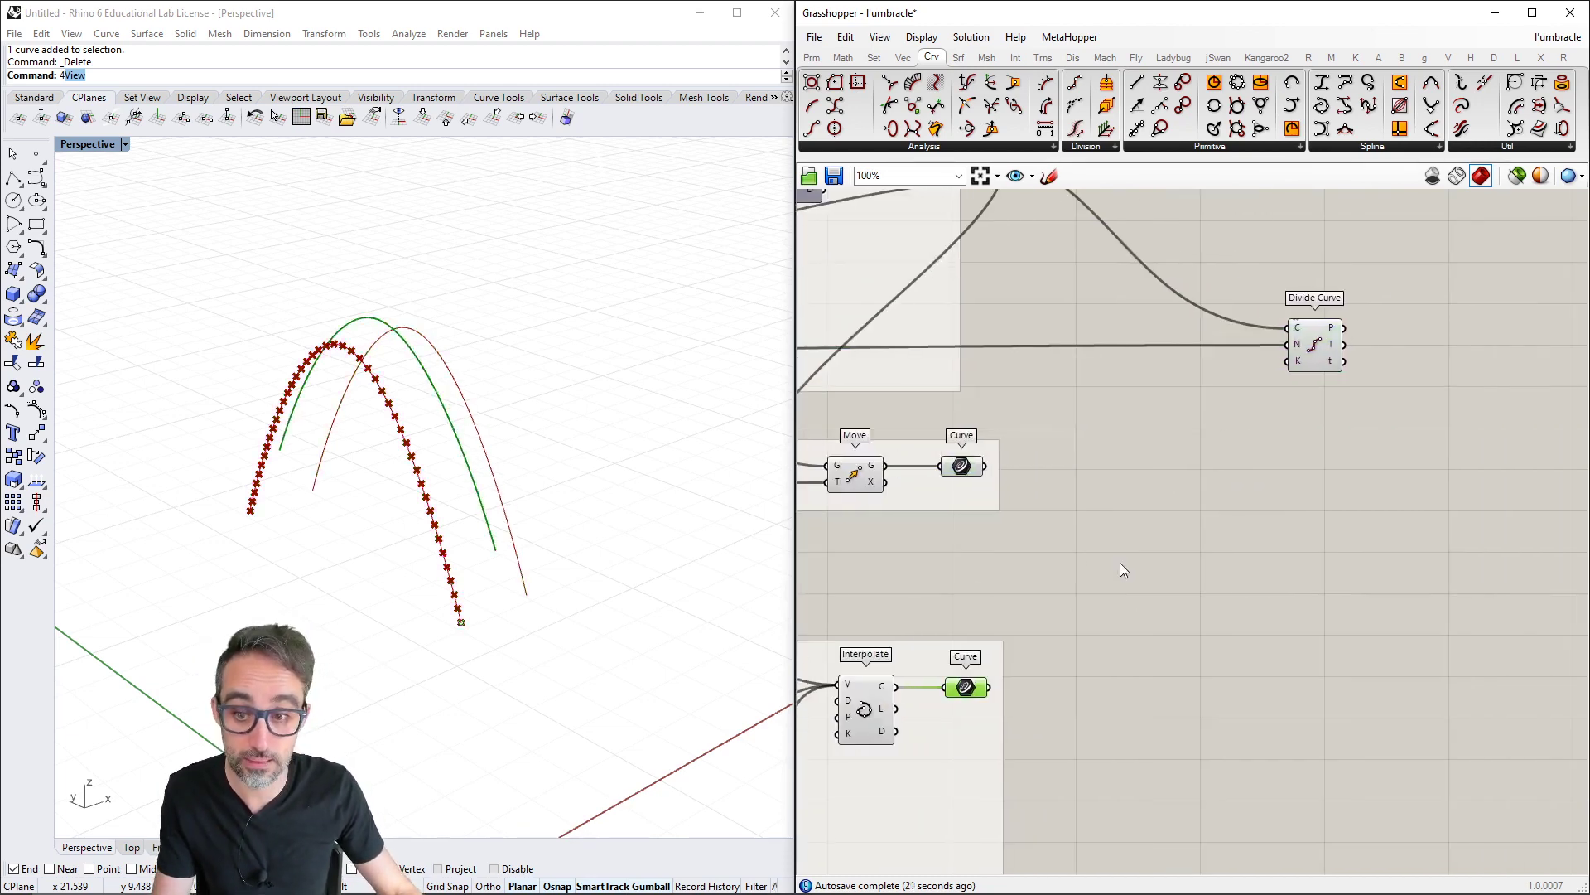
pyautogui.moveTo(1029, 650); pyautogui.dragTo(1251, 298)
pyautogui.scroll(3, 1255, 401)
pyautogui.moveTo(1247, 290); pyautogui.dragTo(1200, 405, button='right')
pyautogui.moveTo(1194, 397); pyautogui.dragTo(1190, 395)
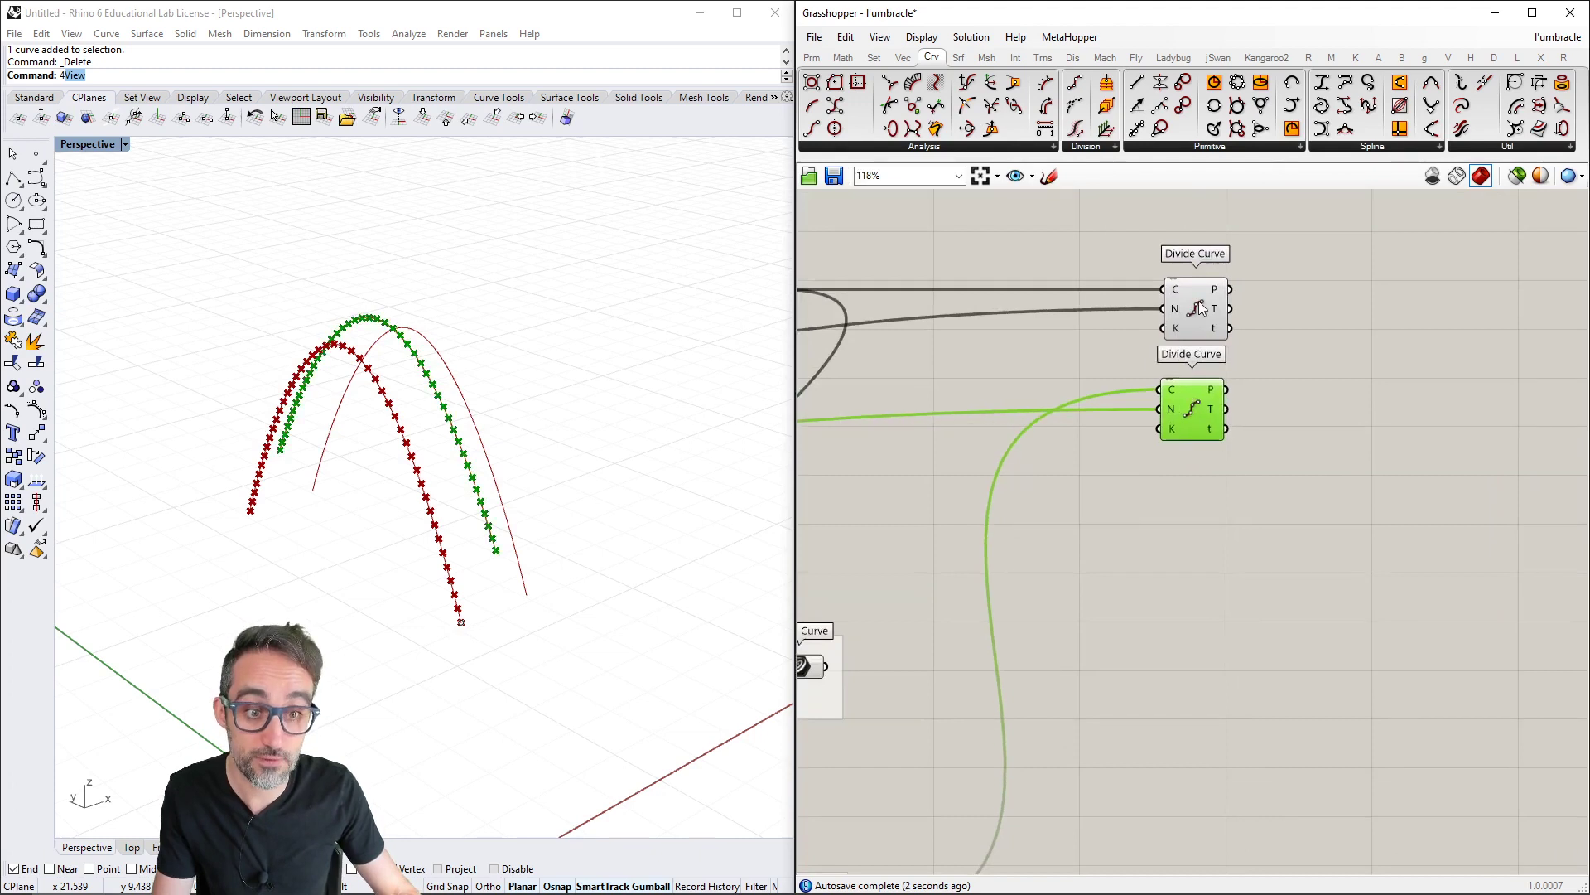
pyautogui.moveTo(1228, 248); pyautogui.dragTo(1265, 409)
pyautogui.click(1257, 466)
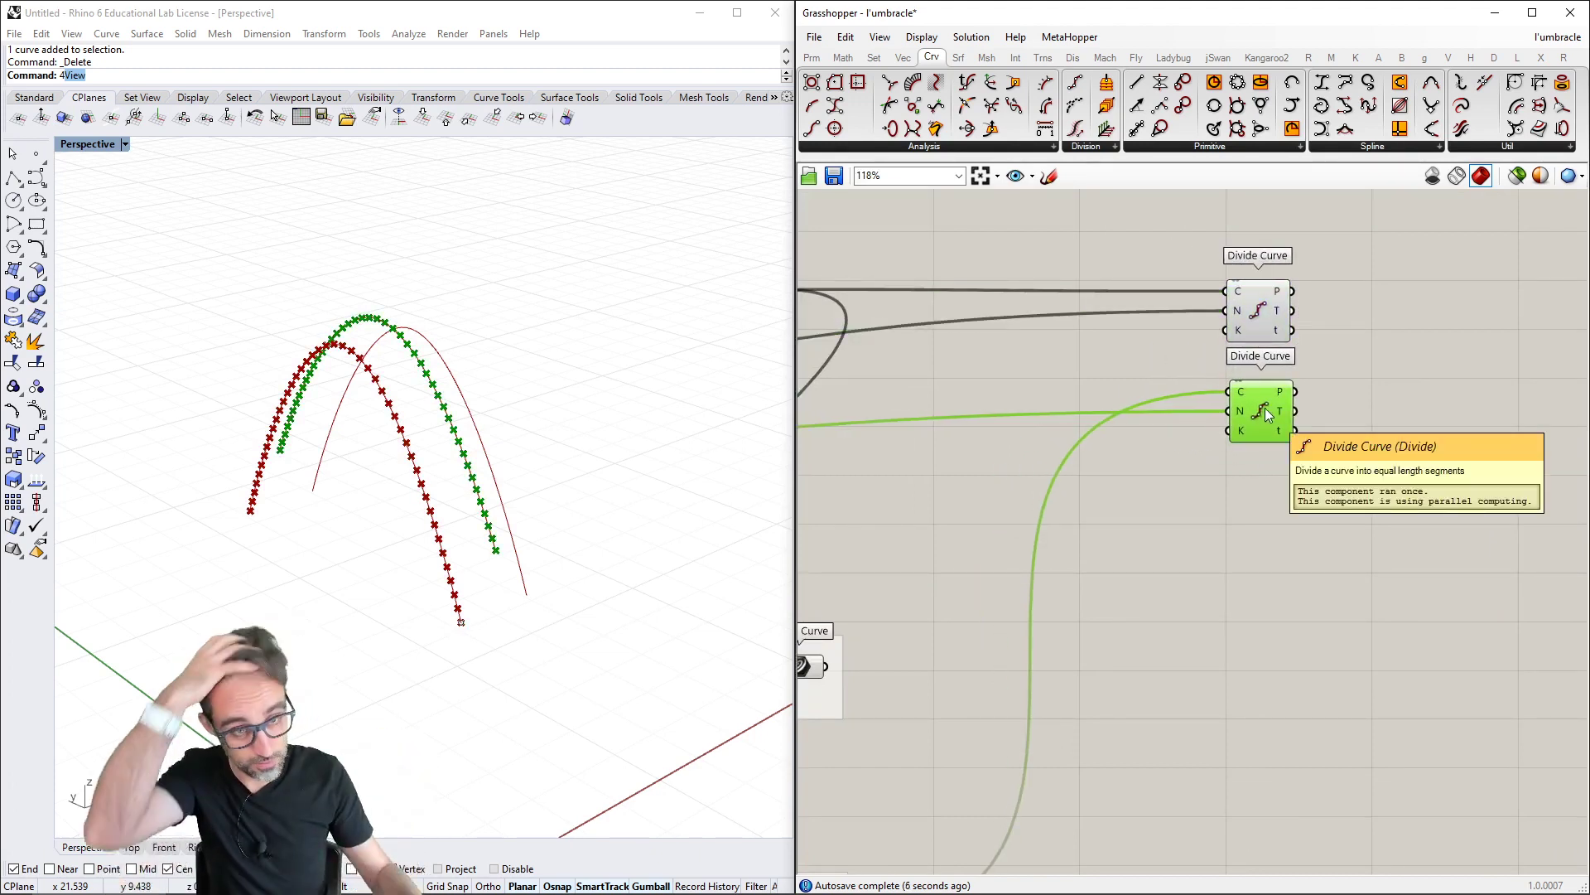
# Add a Line component and connect the first arch's division points to A and the middle arch's division points to B
pyautogui.moveTo(1359, 347); pyautogui.dragTo(1317, 352, button='right')
pyautogui.doubleClick(1317, 345)
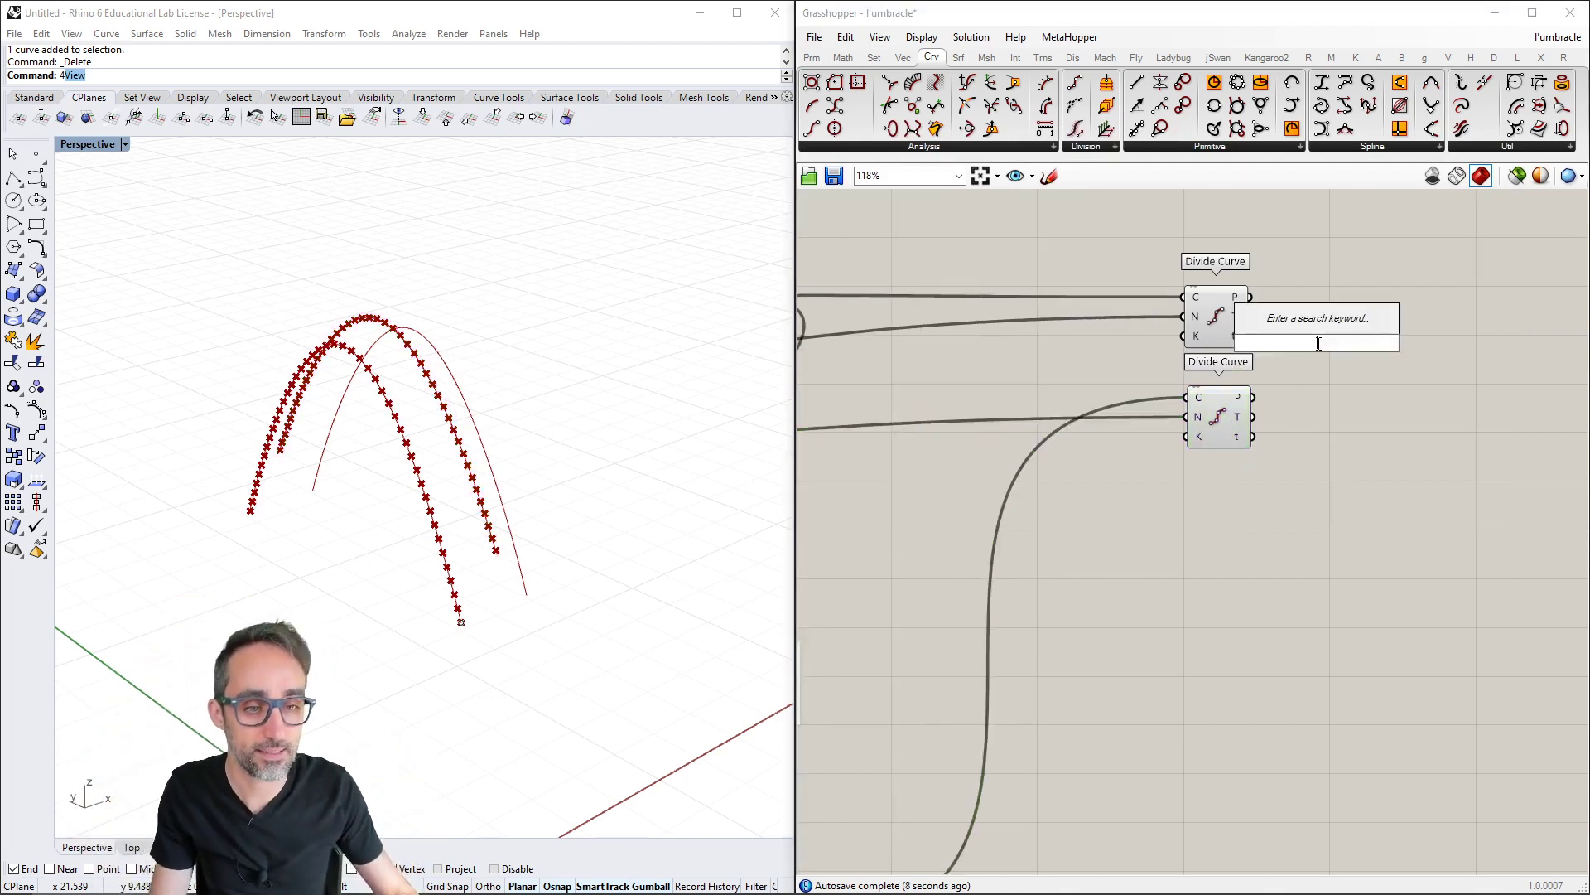
pyautogui.write('line')
pyautogui.press('Return')
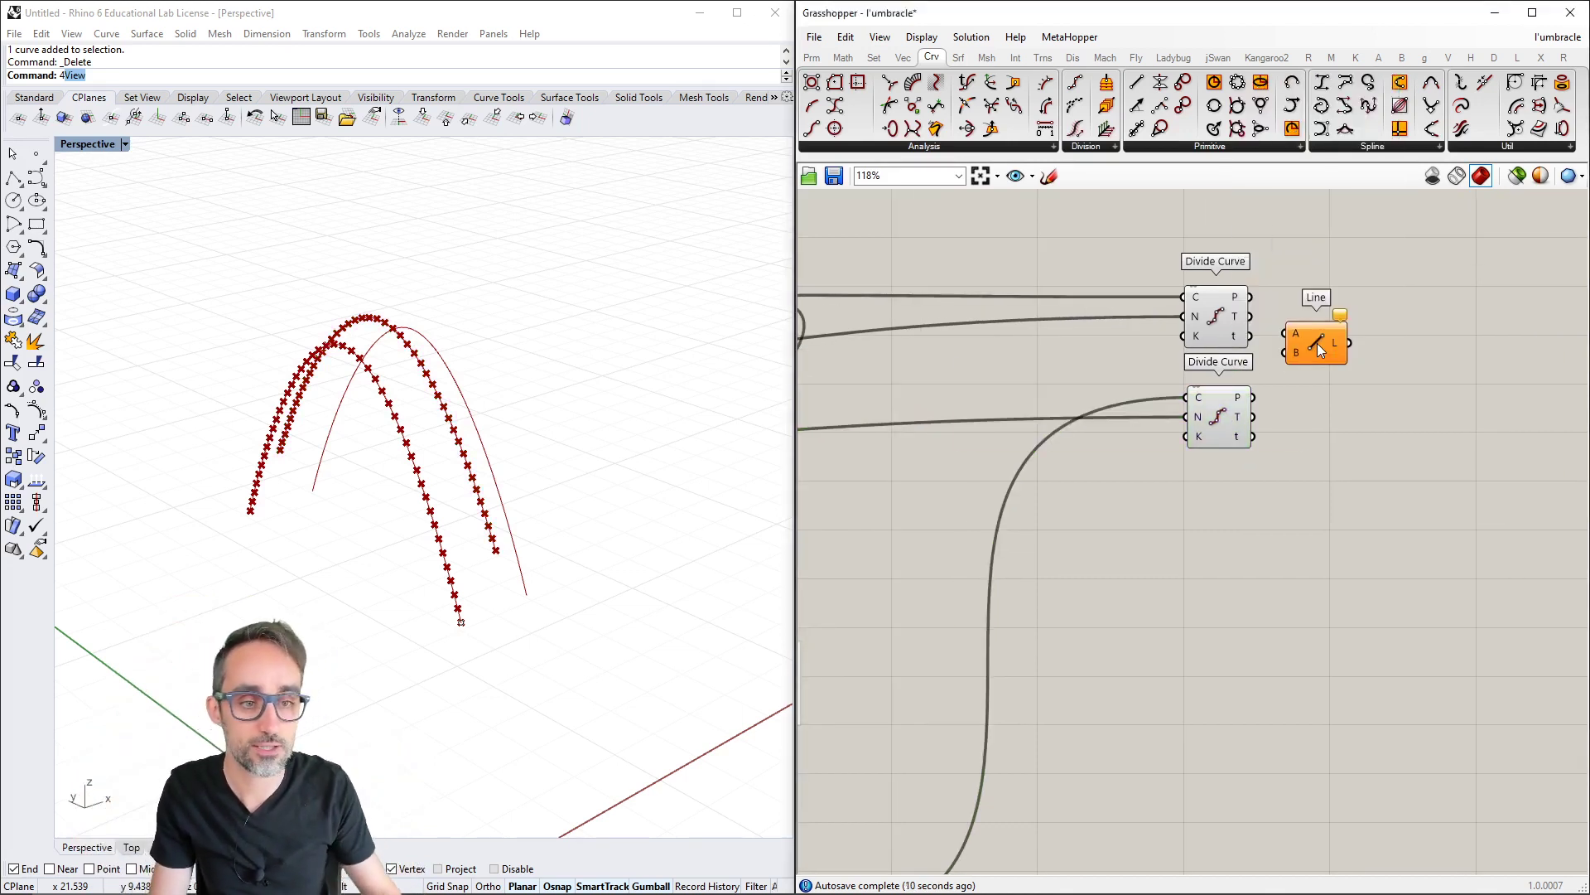
pyautogui.moveTo(1290, 330); pyautogui.dragTo(1327, 294)
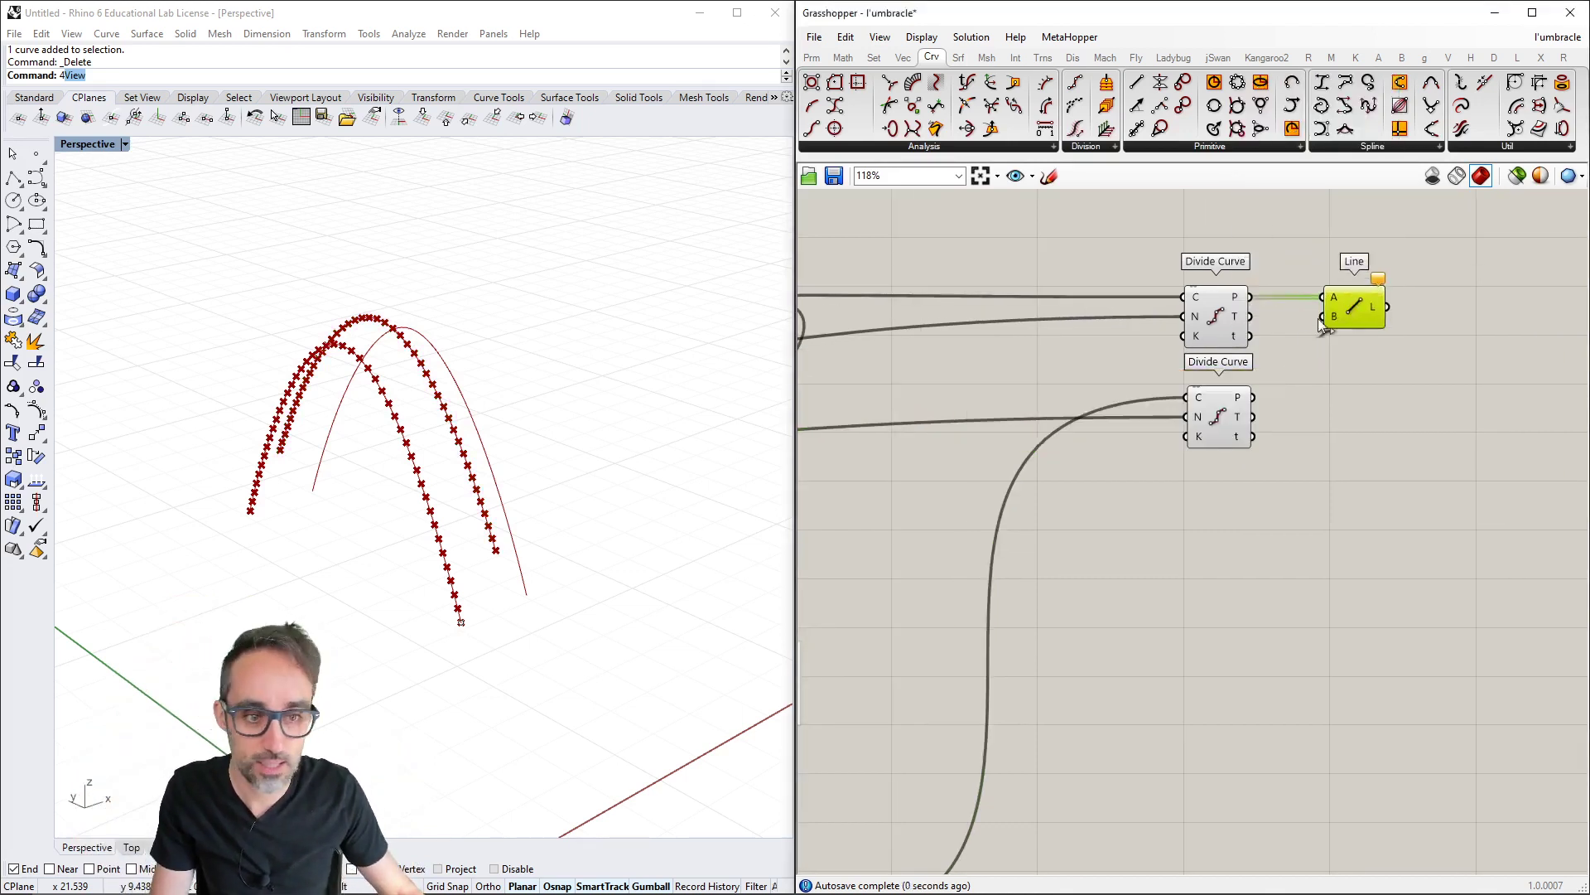
pyautogui.moveTo(1252, 396); pyautogui.dragTo(1324, 316)
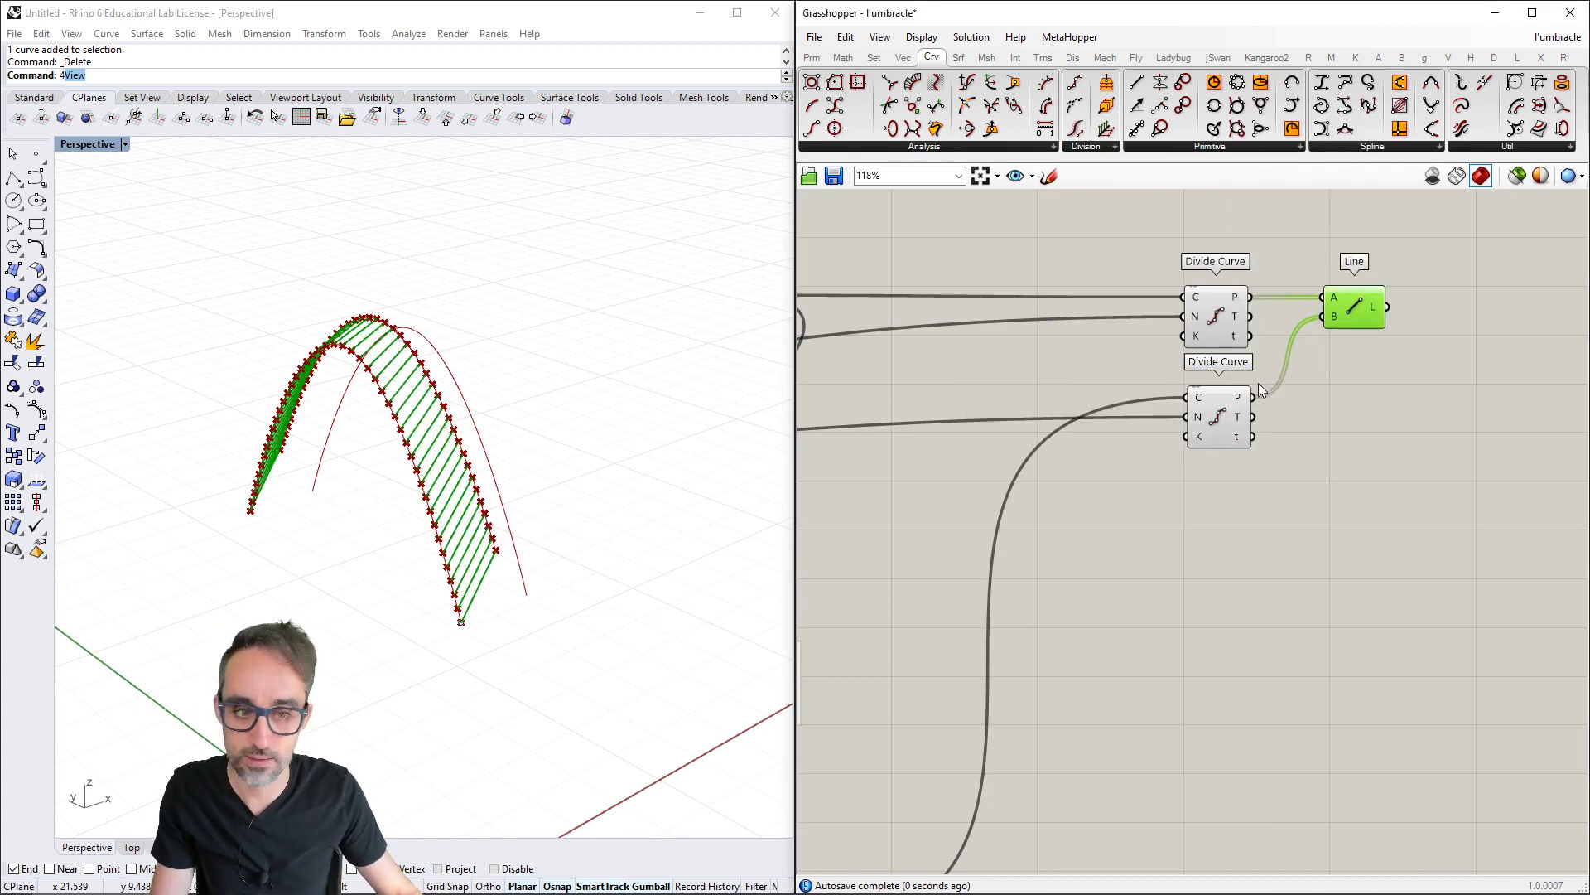
# Examine the rib lines between the first and middle arches in a maximized Right view
pyautogui.moveTo(791, 462); pyautogui.dragTo(667, 364, button='right')
pyautogui.doubleClick(93, 146)
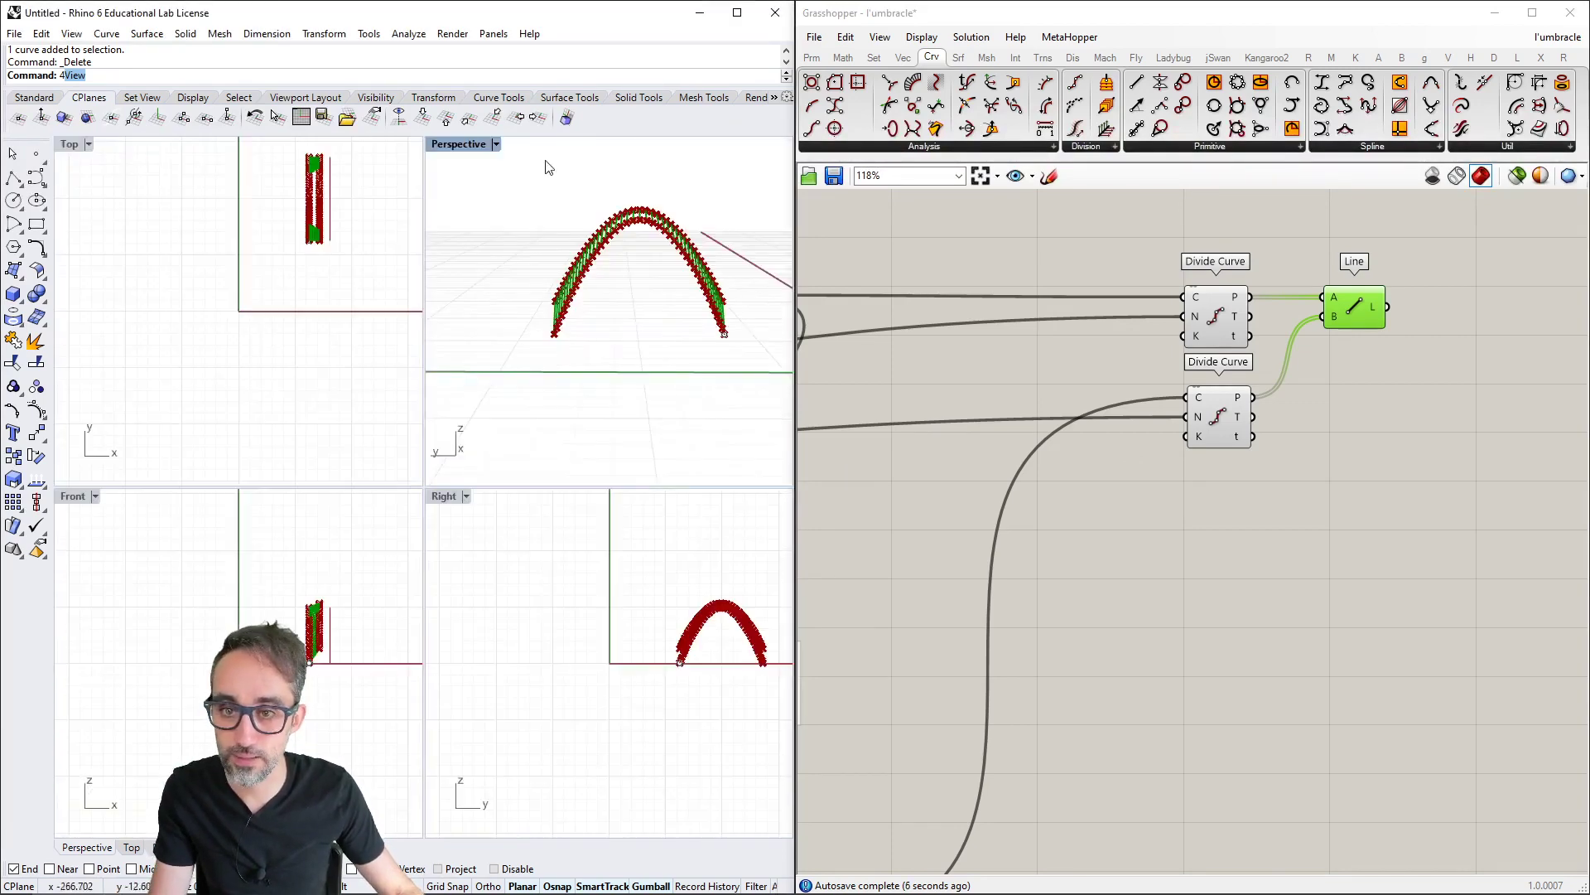
pyautogui.doubleClick(441, 497)
pyautogui.scroll(5, 496, 343)
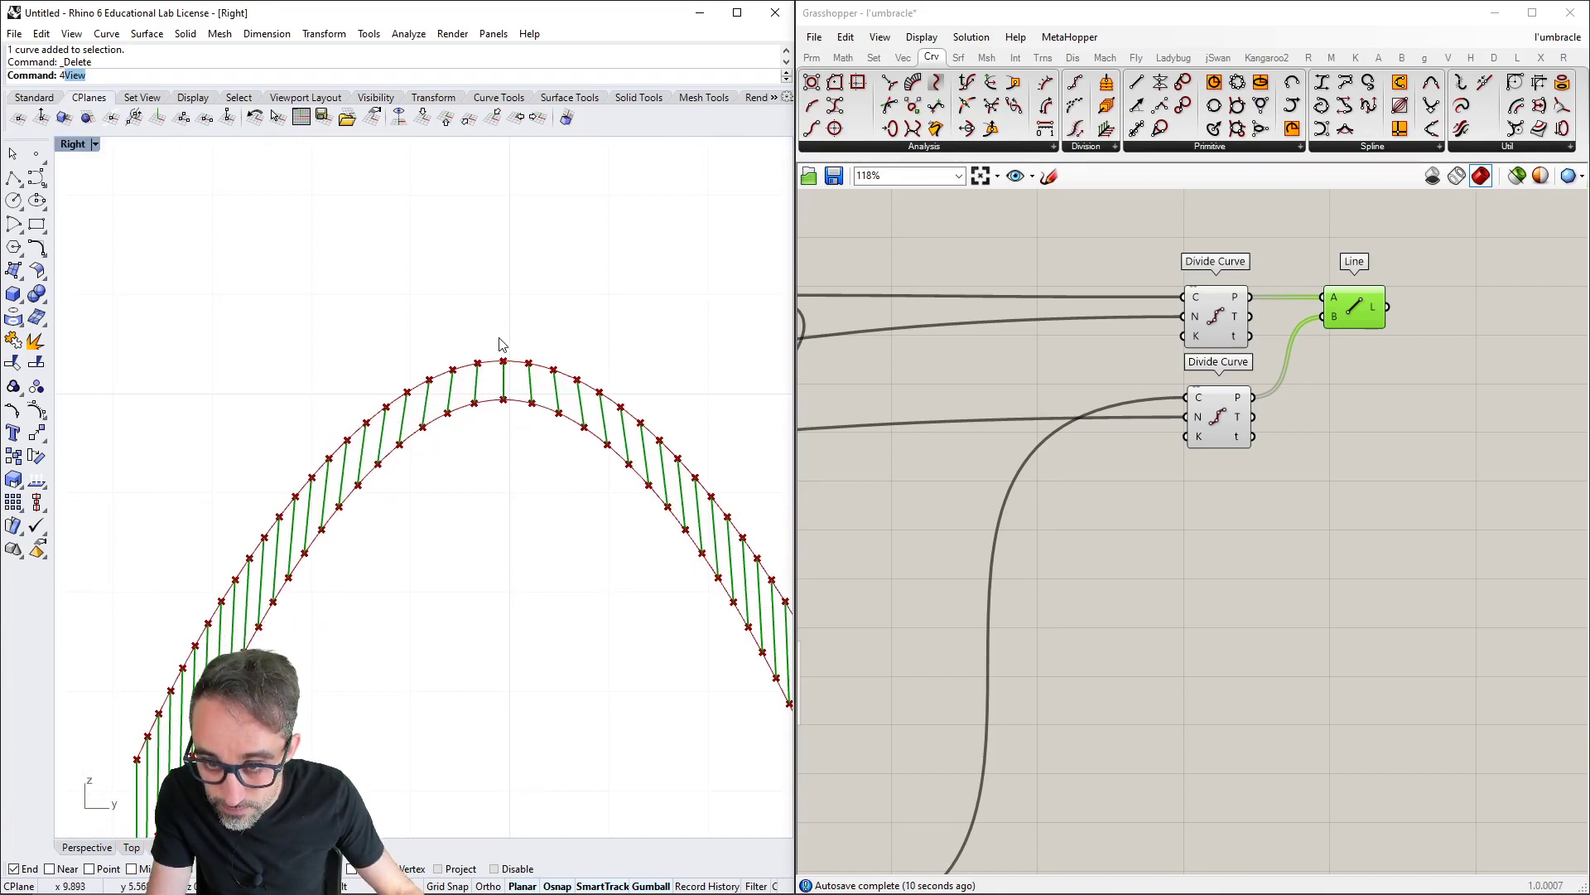
pyautogui.scroll(-3, 514, 403)
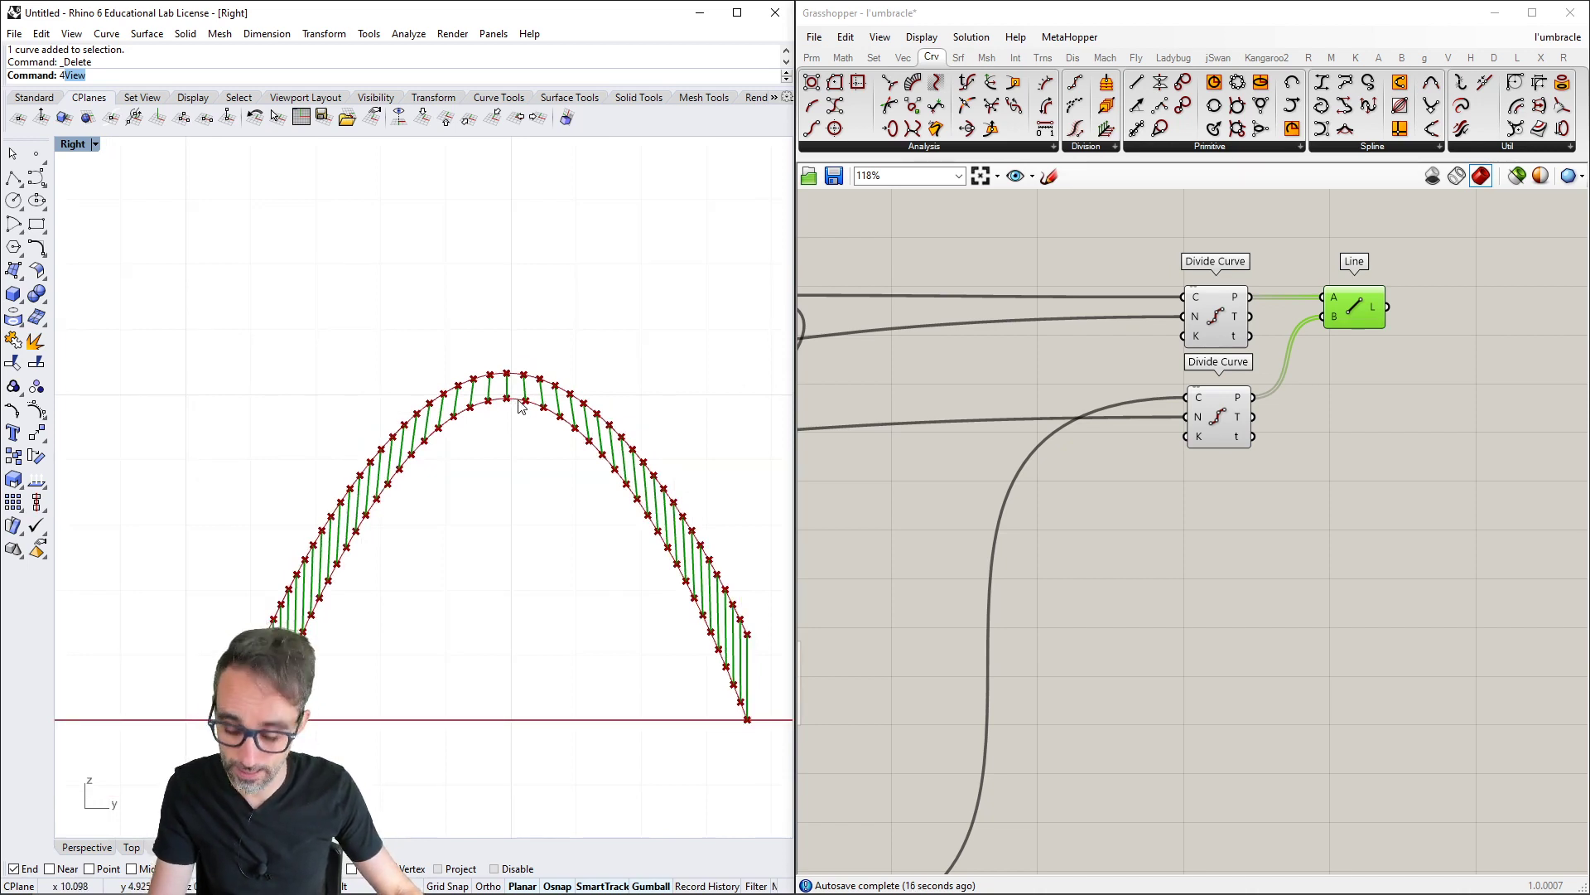
# Examine the rib lines and the first arch's division points from several angles in a maximized Perspective view
pyautogui.doubleClick(76, 145)
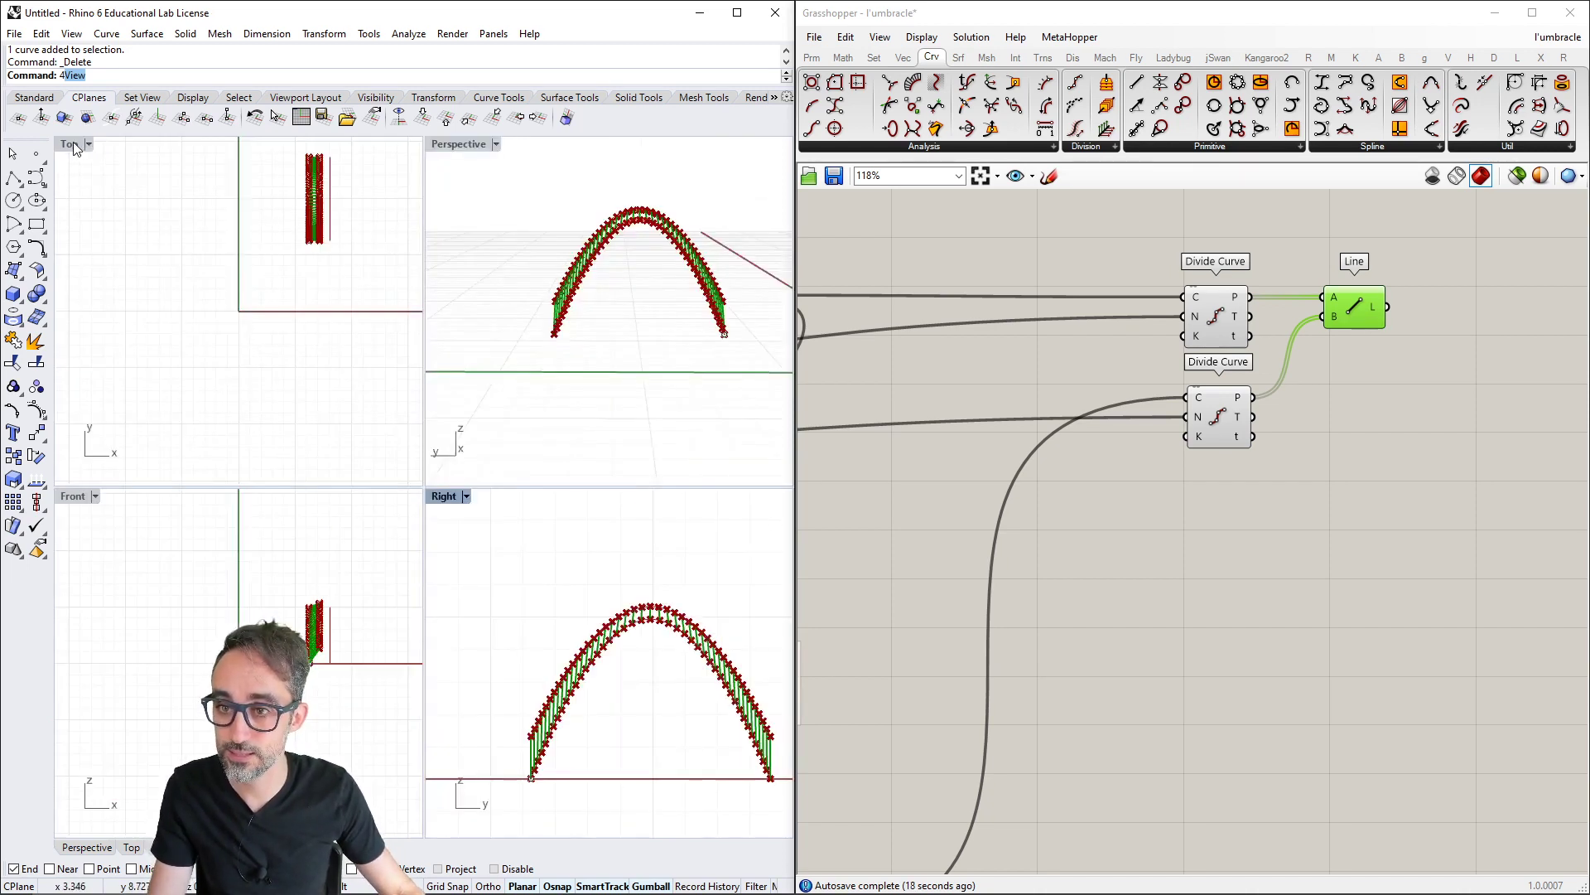
pyautogui.doubleClick(458, 144)
pyautogui.moveTo(497, 331); pyautogui.dragTo(1235, 421, button='right')
pyautogui.scroll(-1, 978, 452)
pyautogui.moveTo(1119, 439); pyautogui.dragTo(1250, 384, button='right')
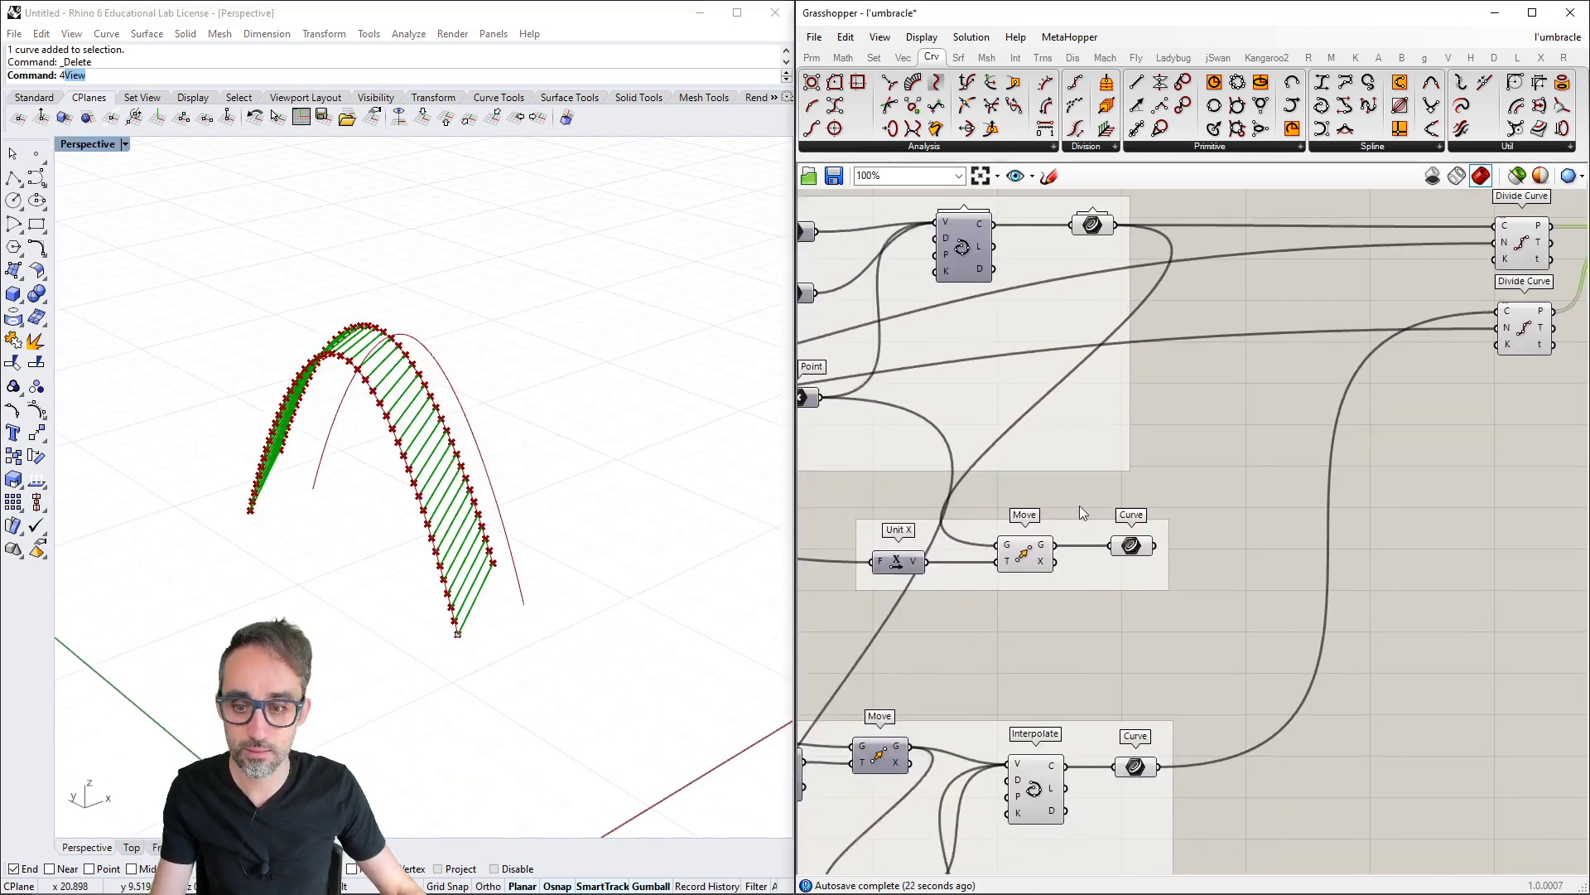
pyautogui.scroll(3, 495, 627)
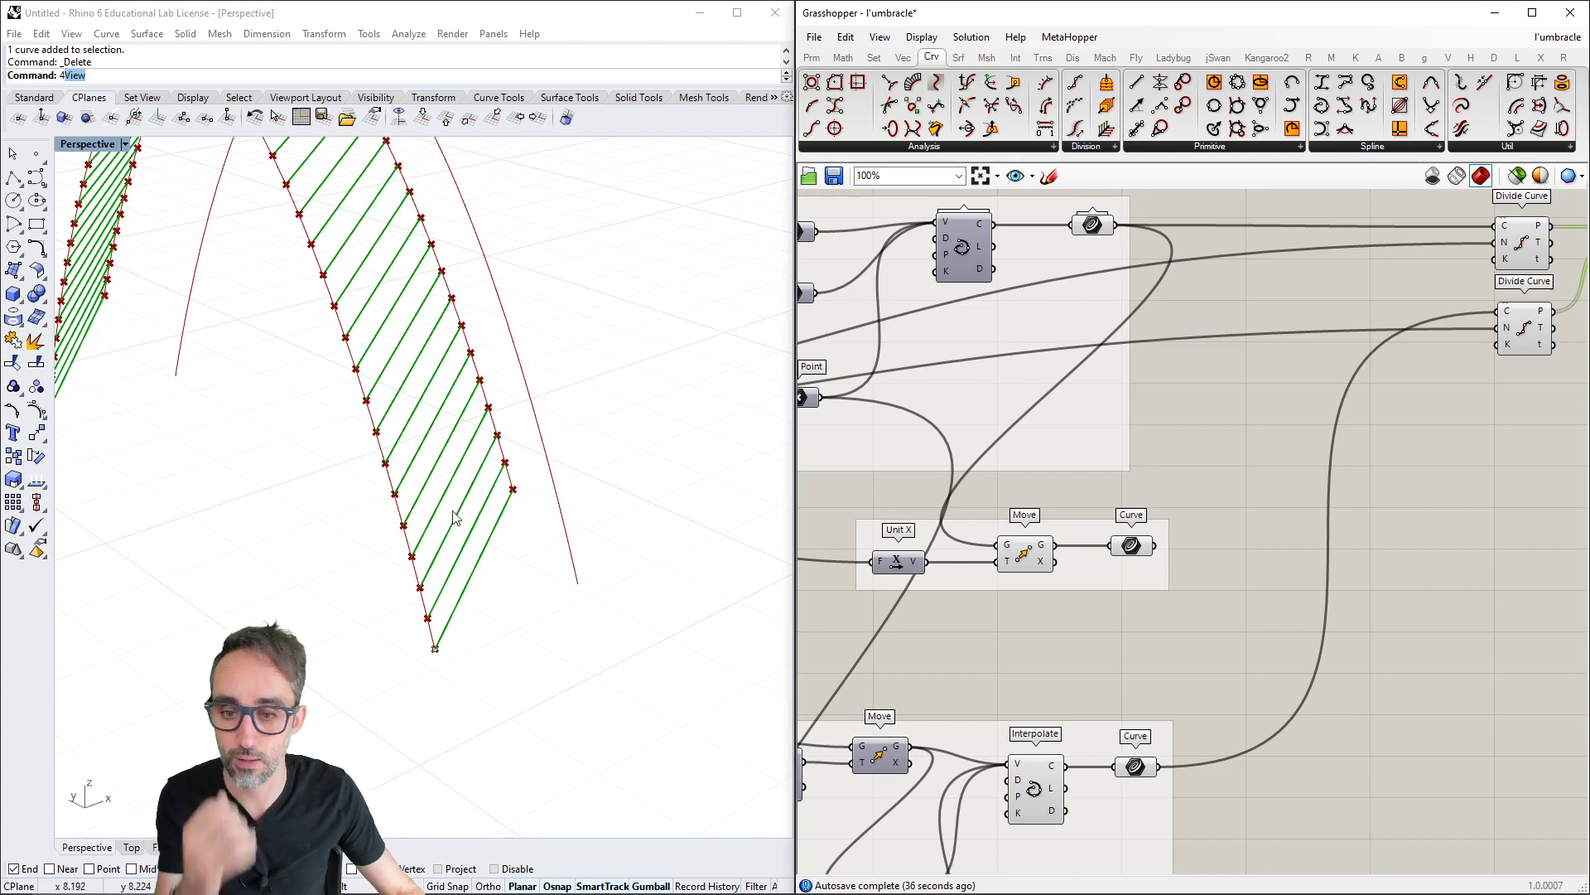
pyautogui.scroll(-4, 1153, 518)
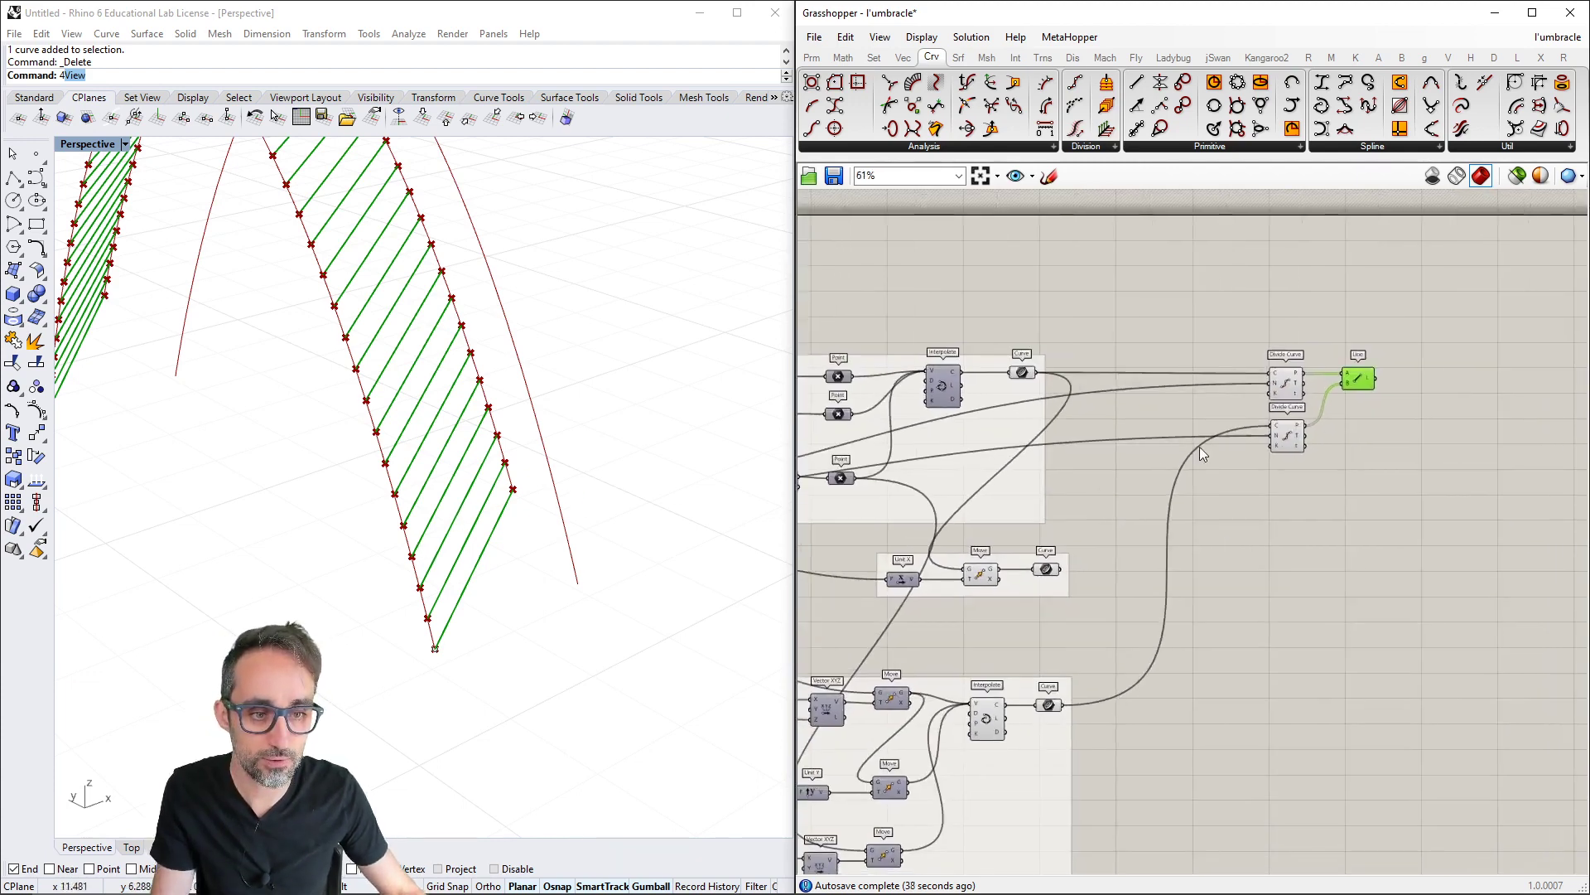
pyautogui.click(1288, 391)
pyautogui.scroll(-5, 643, 464)
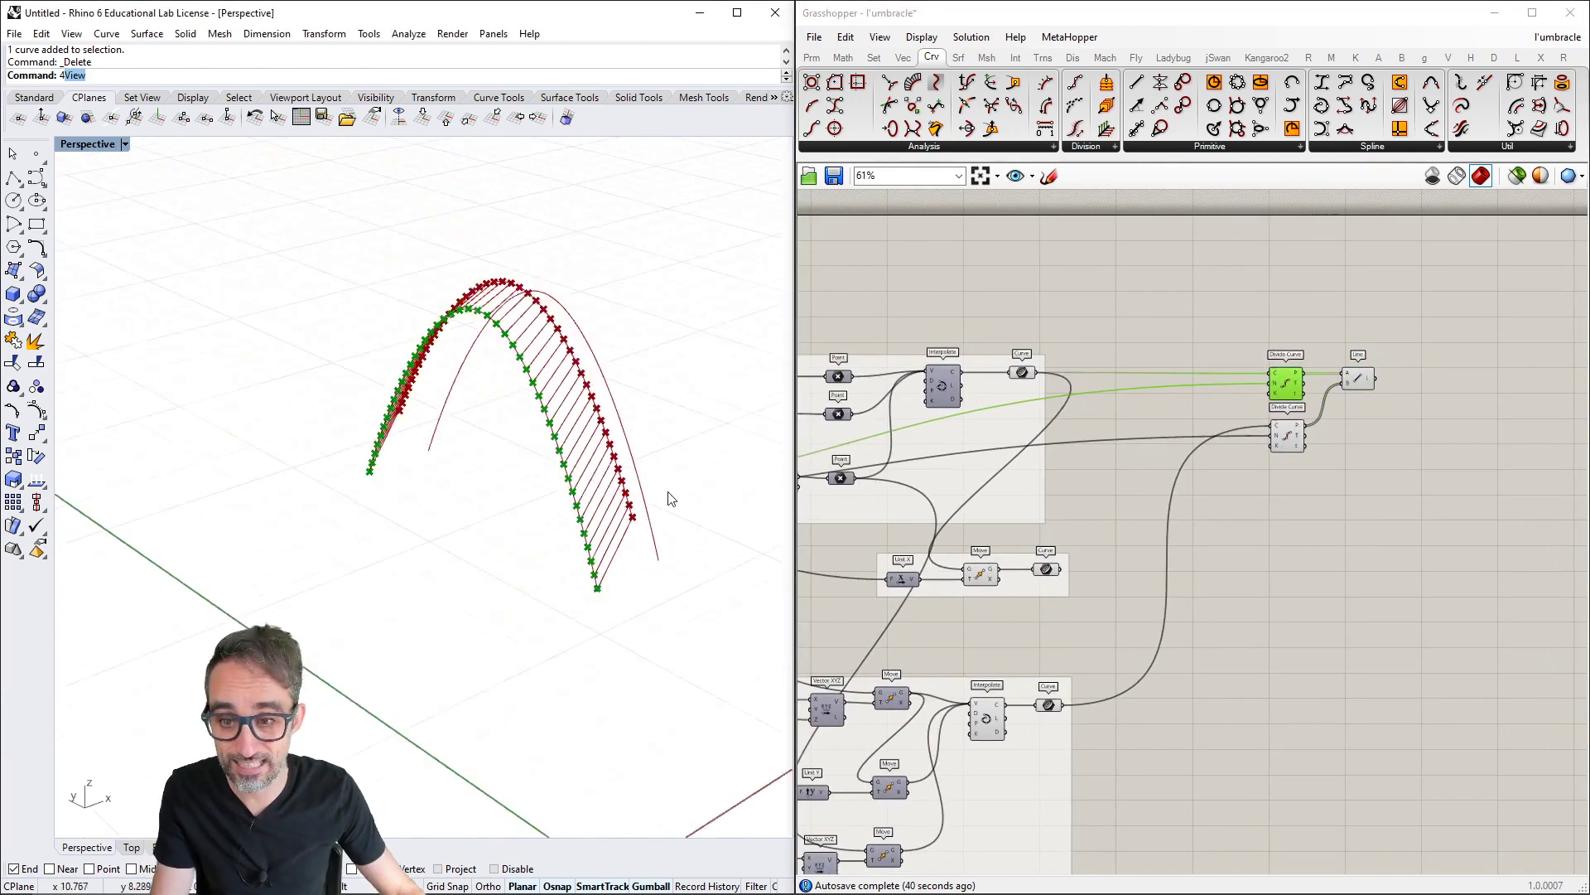
pyautogui.scroll(2, 640, 491)
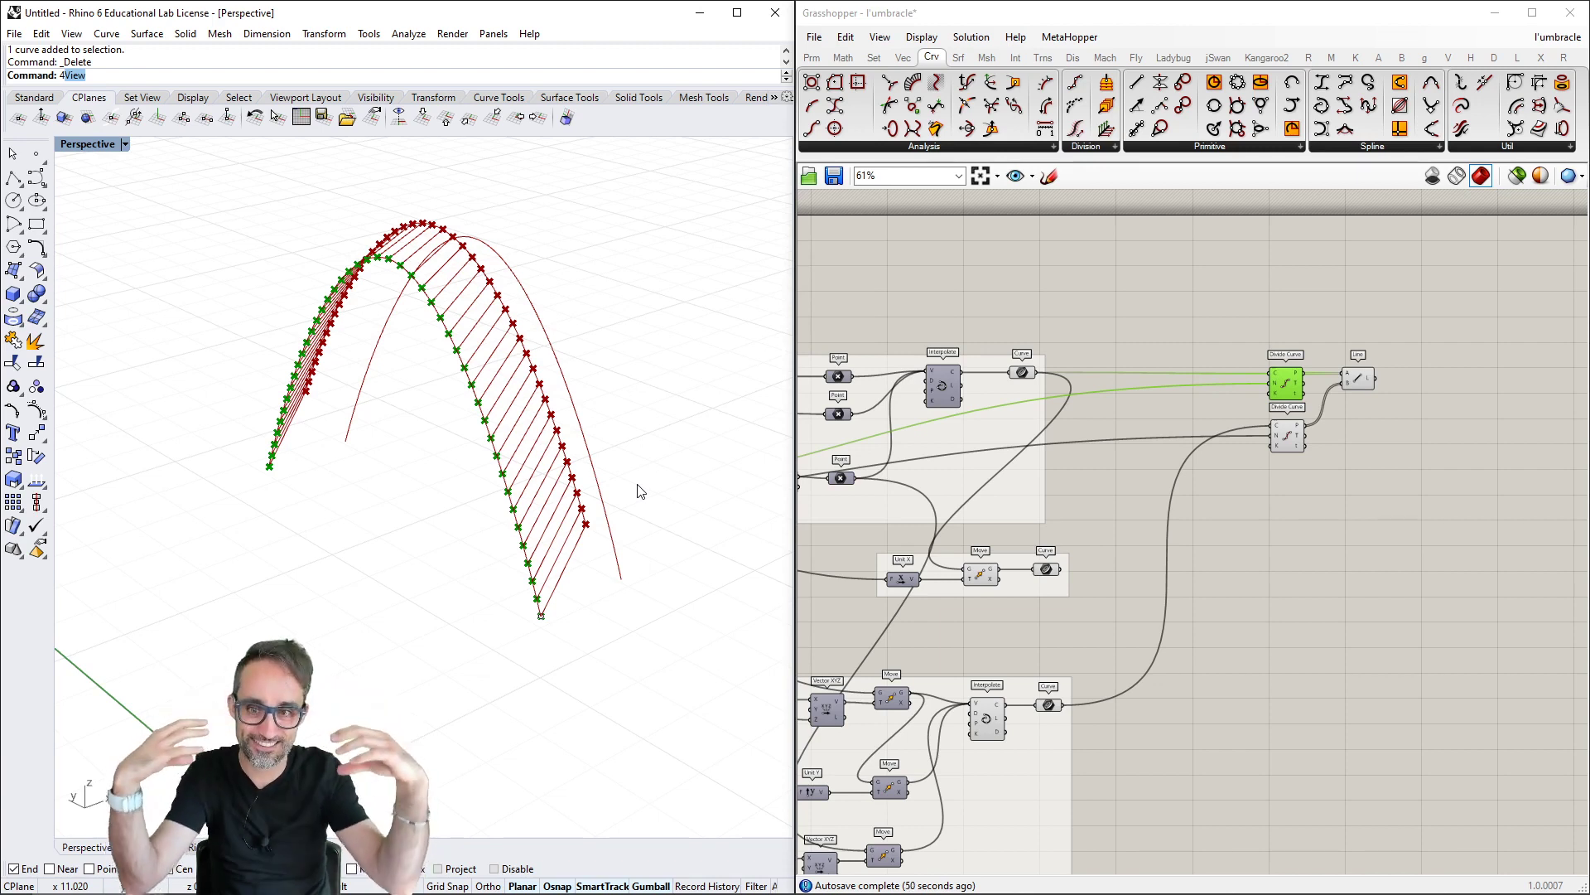
pyautogui.moveTo(569, 416); pyautogui.dragTo(337, 497, button='right')
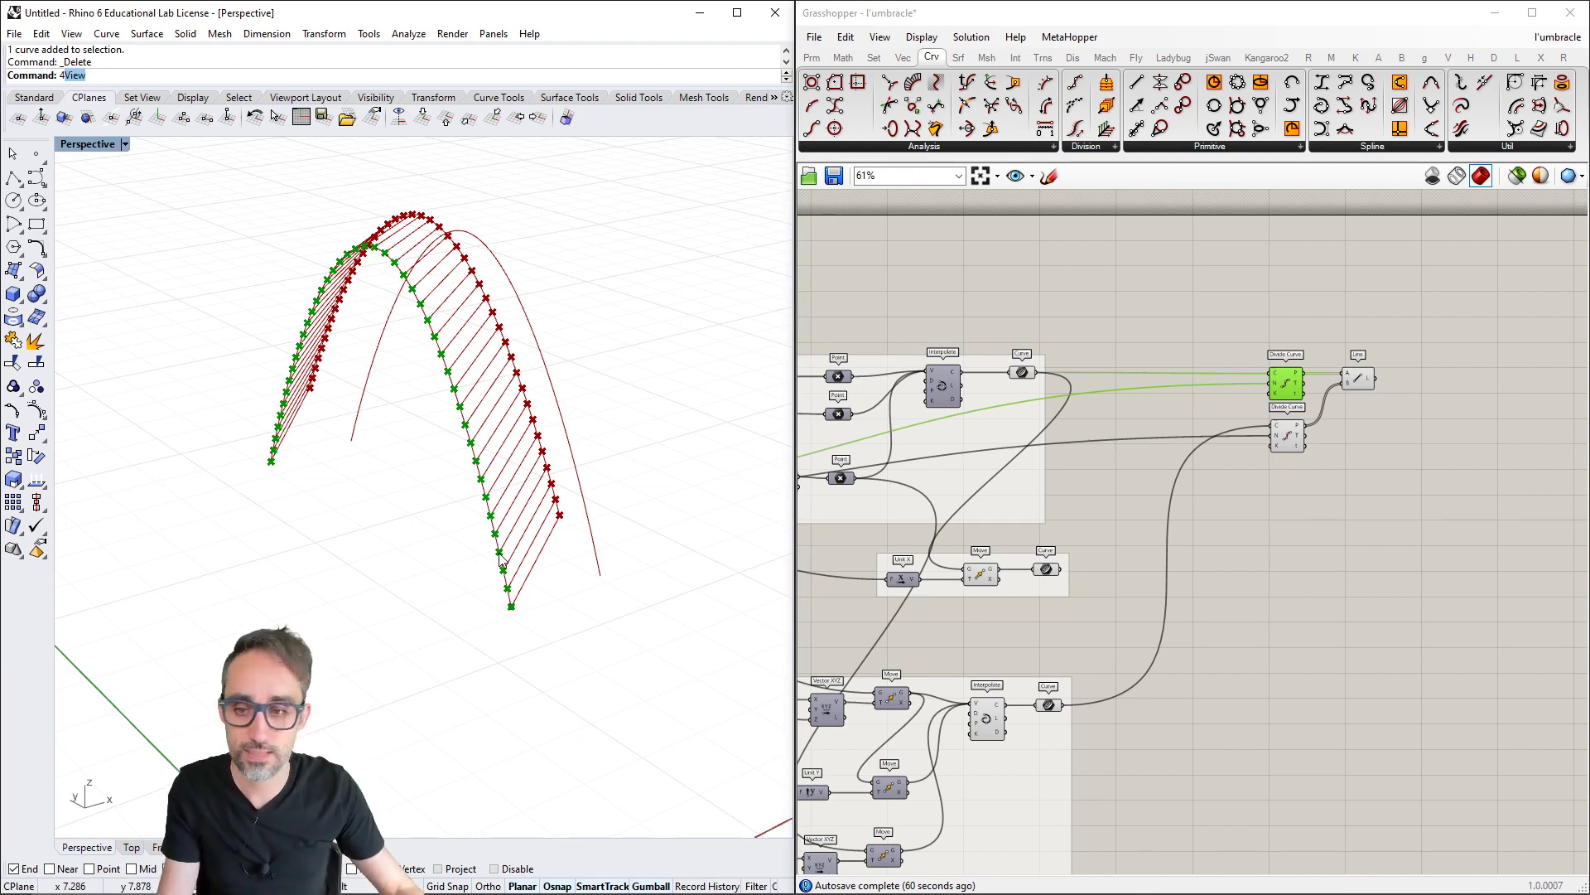
pyautogui.moveTo(401, 461); pyautogui.dragTo(472, 489, button='right')
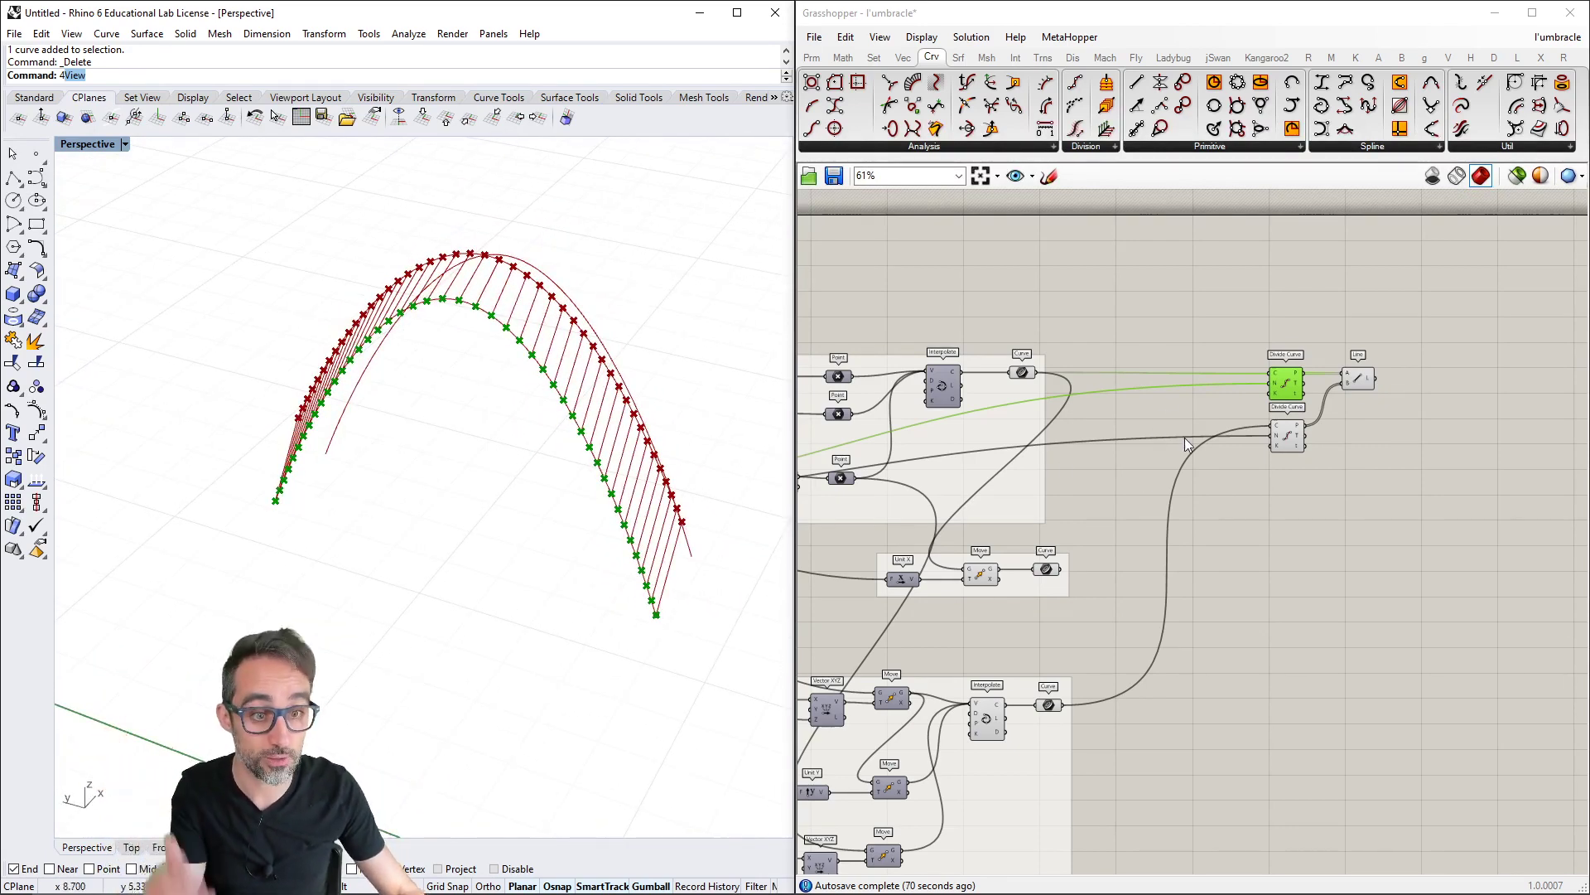
# Add a Domain parameter and connect the first arch's Curve to it to read the curve's domain
pyautogui.doubleClick(1120, 348)
pyautogui.write('doma')
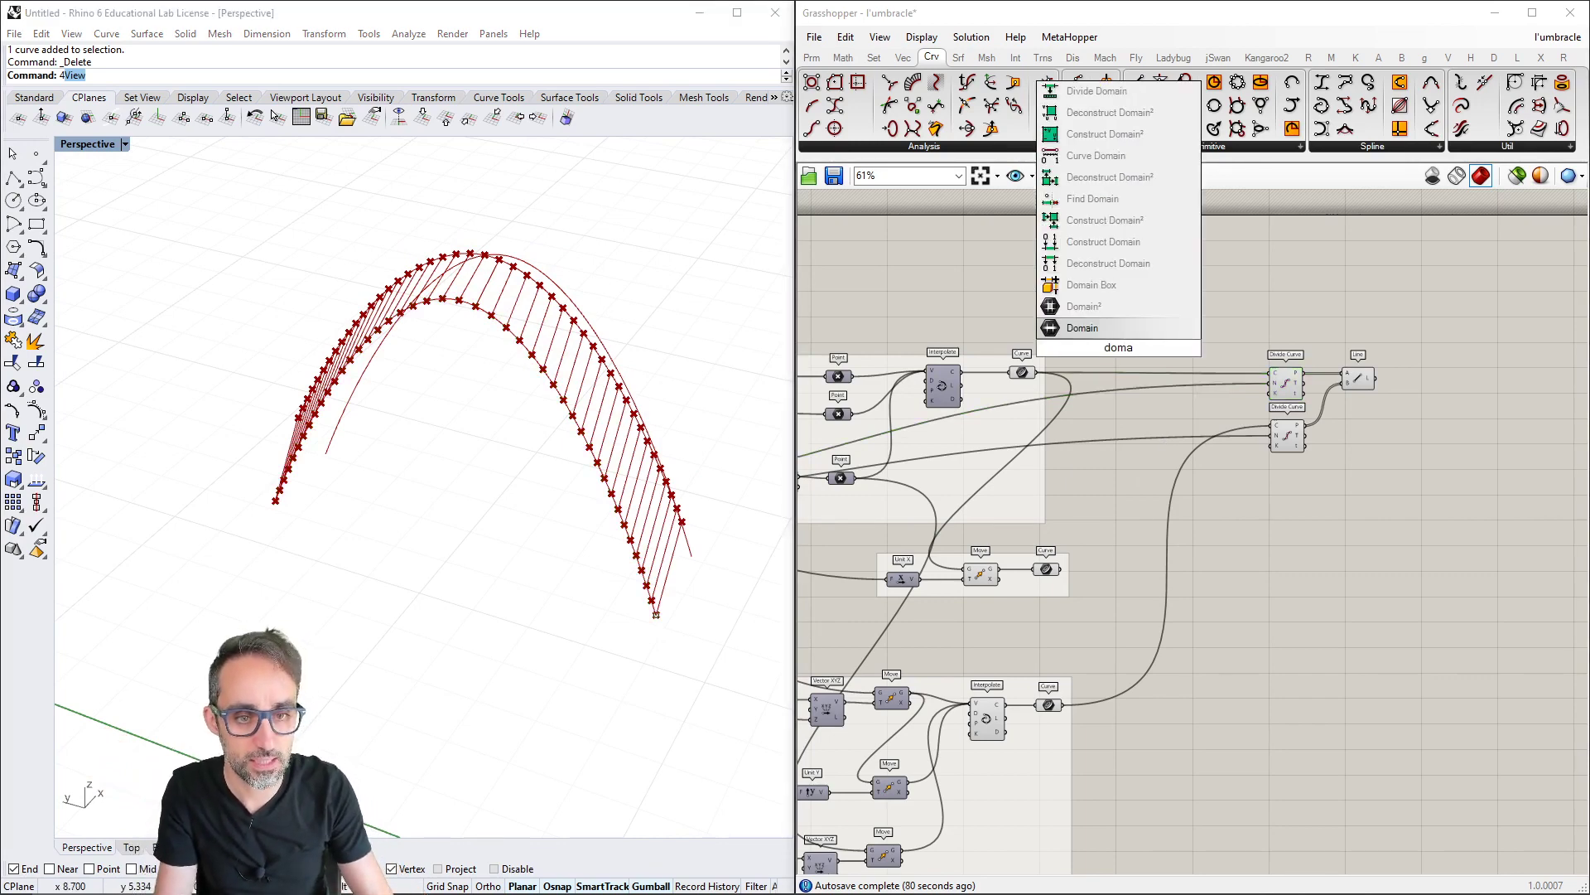
pyautogui.press('Return')
pyautogui.scroll(2, 1118, 347)
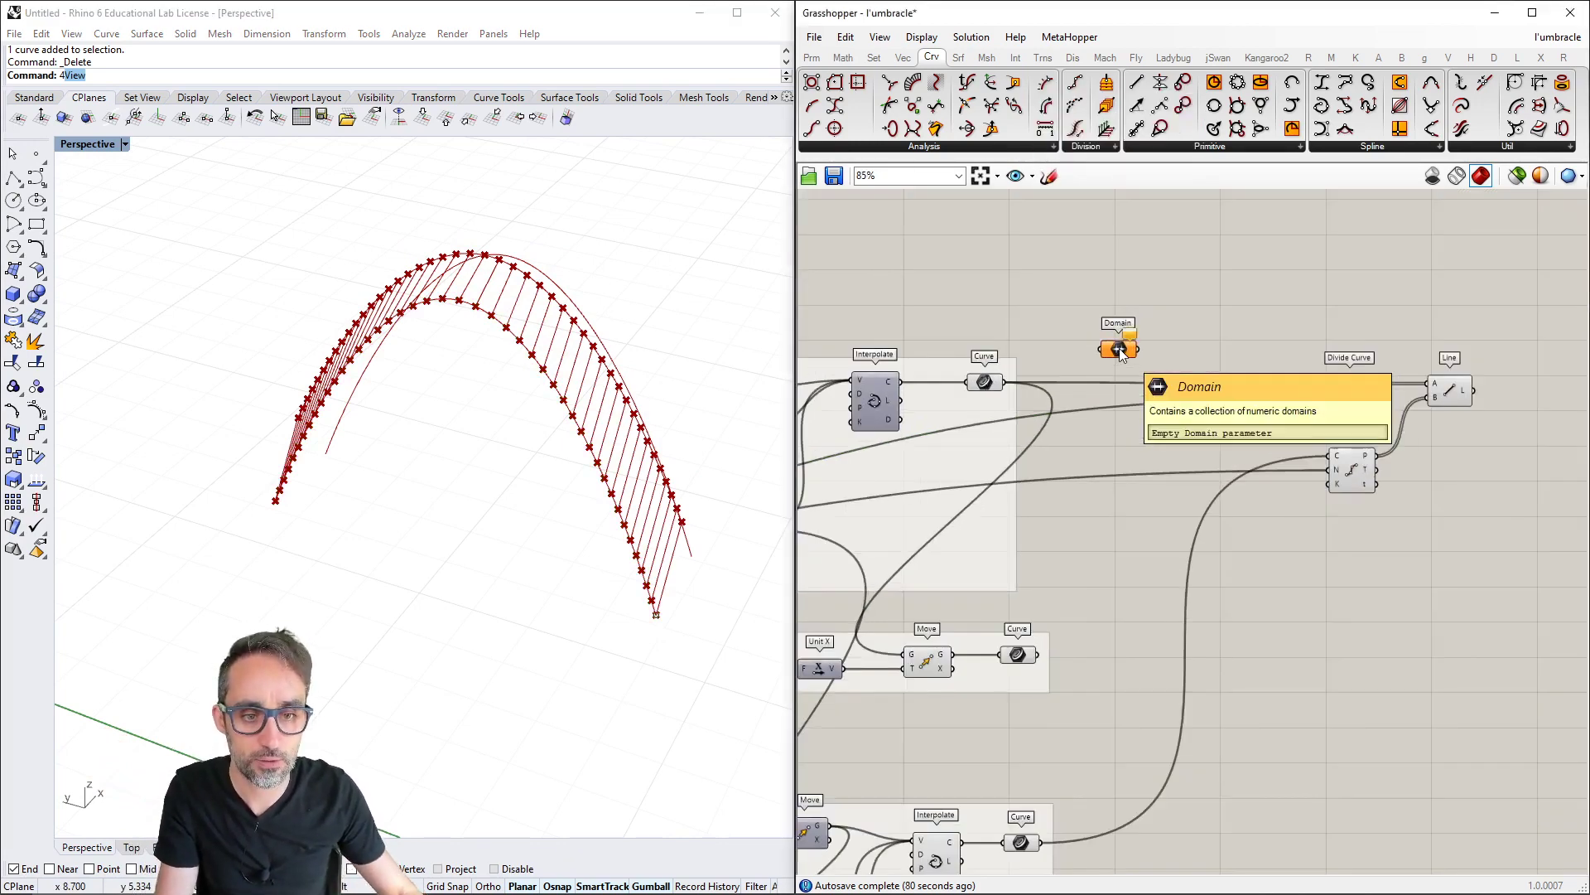
pyautogui.moveTo(1005, 382); pyautogui.dragTo(1102, 348)
pyautogui.scroll(3, 1118, 349)
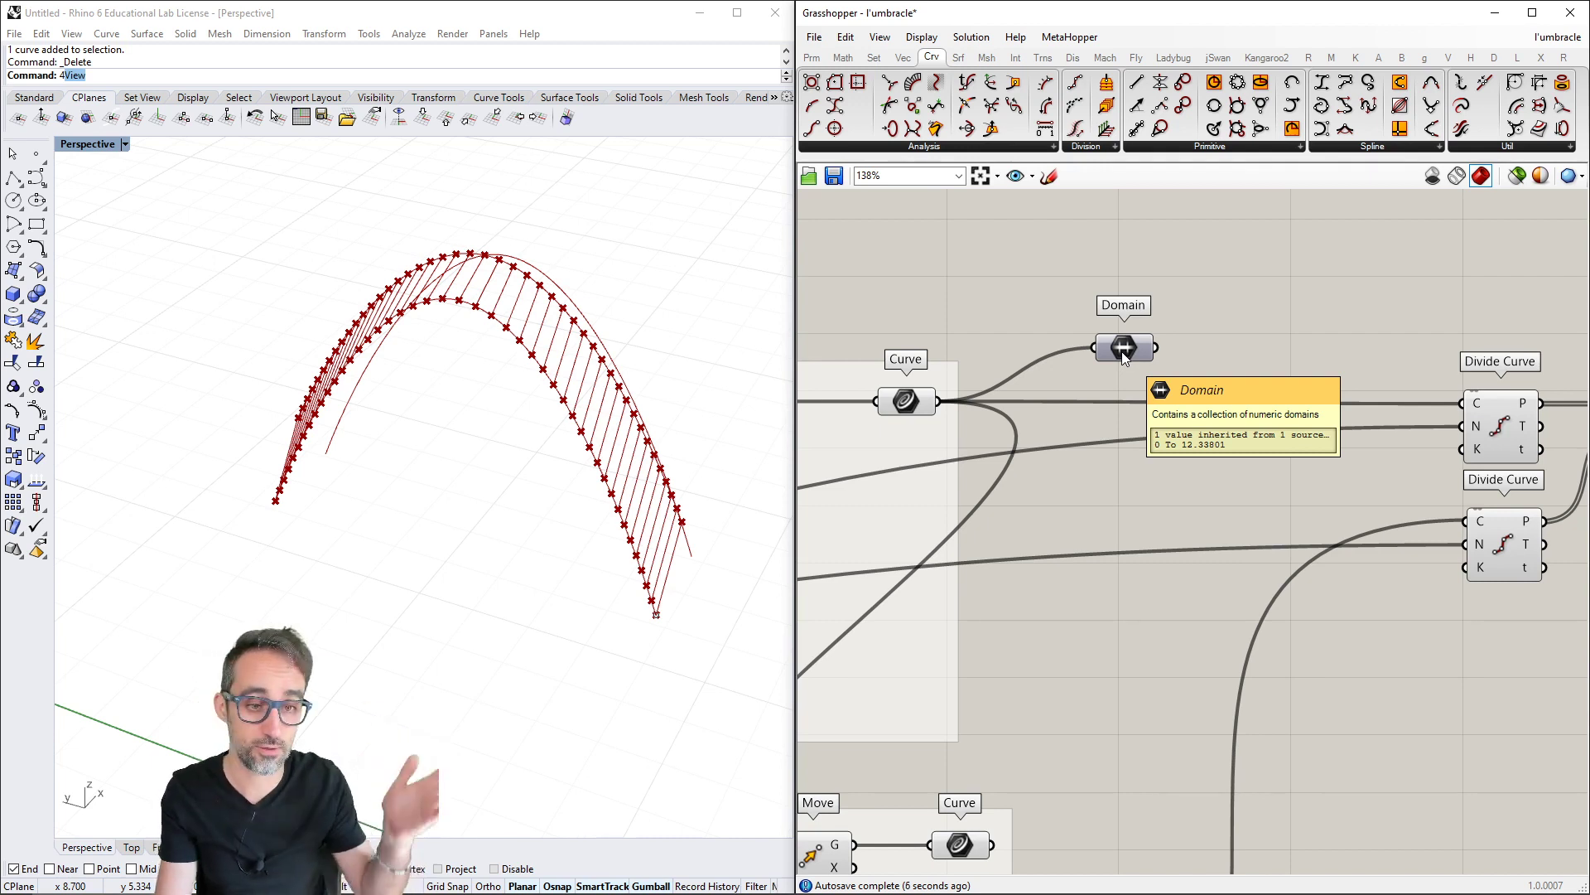
pyautogui.click(358, 74)
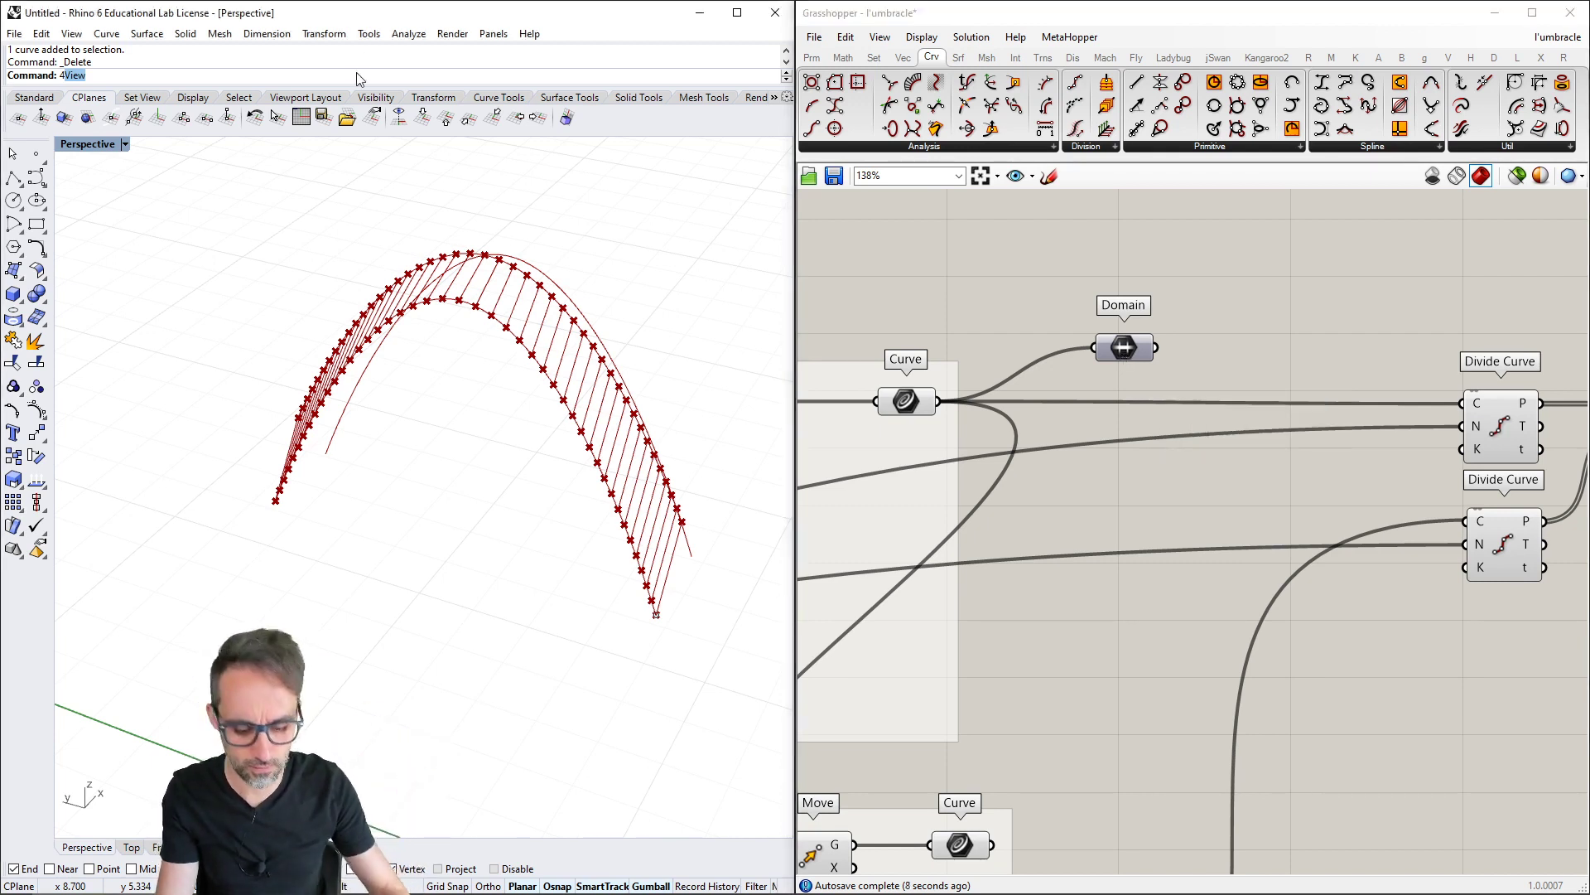
pyautogui.press('BackSpace')
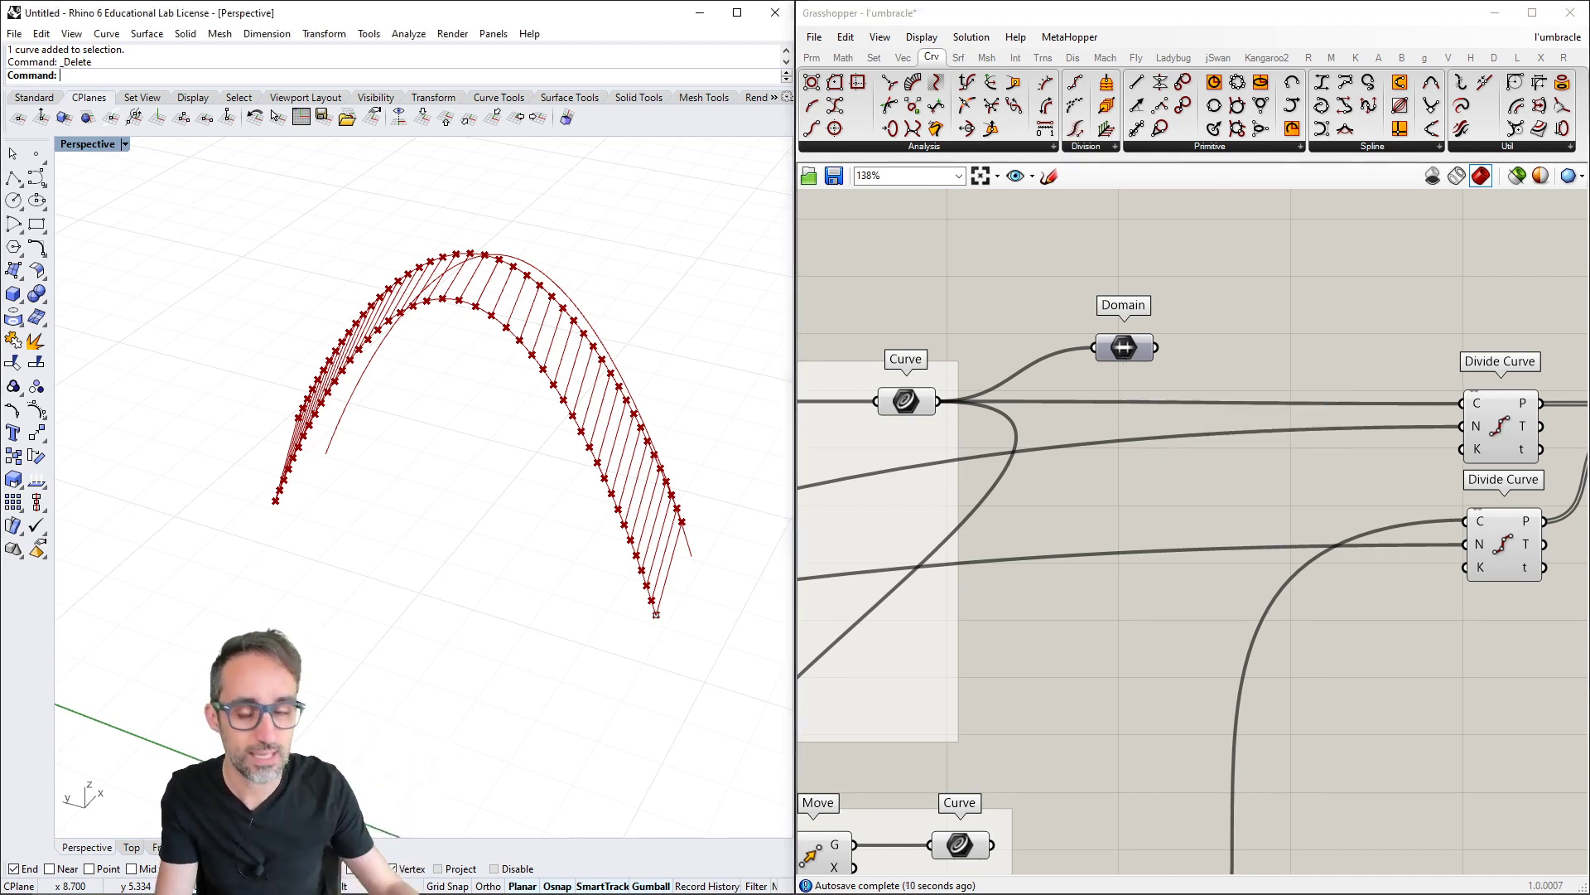
pyautogui.click(1129, 347)
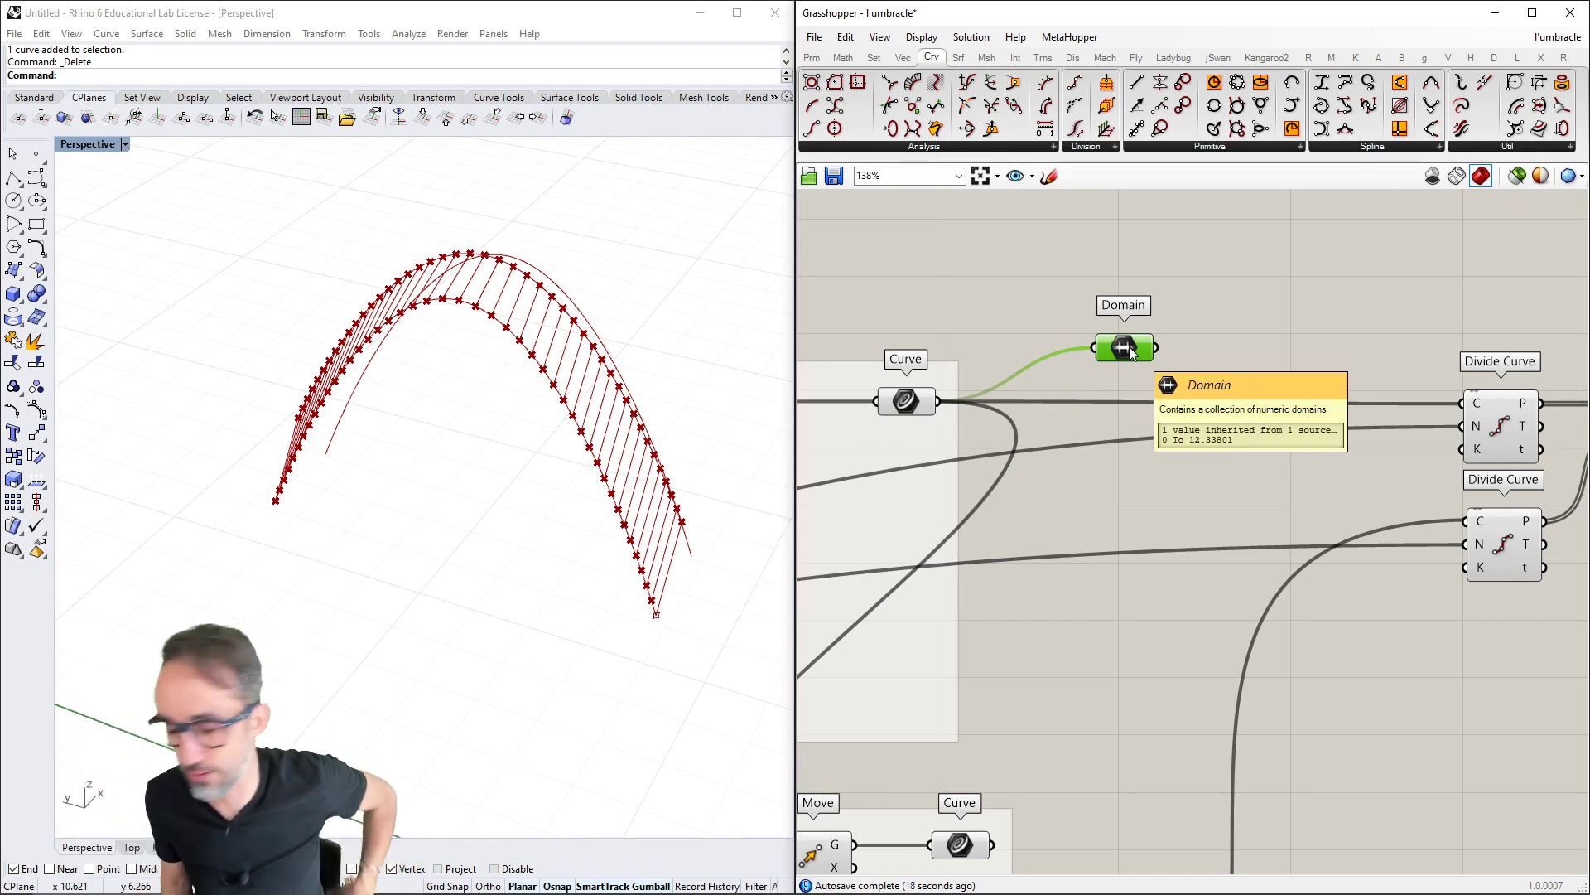
# Review the offset dimension in the SketchBook drawing, and examine the rib lines near the arch base in Rhino
pyautogui.click(1036, 150)
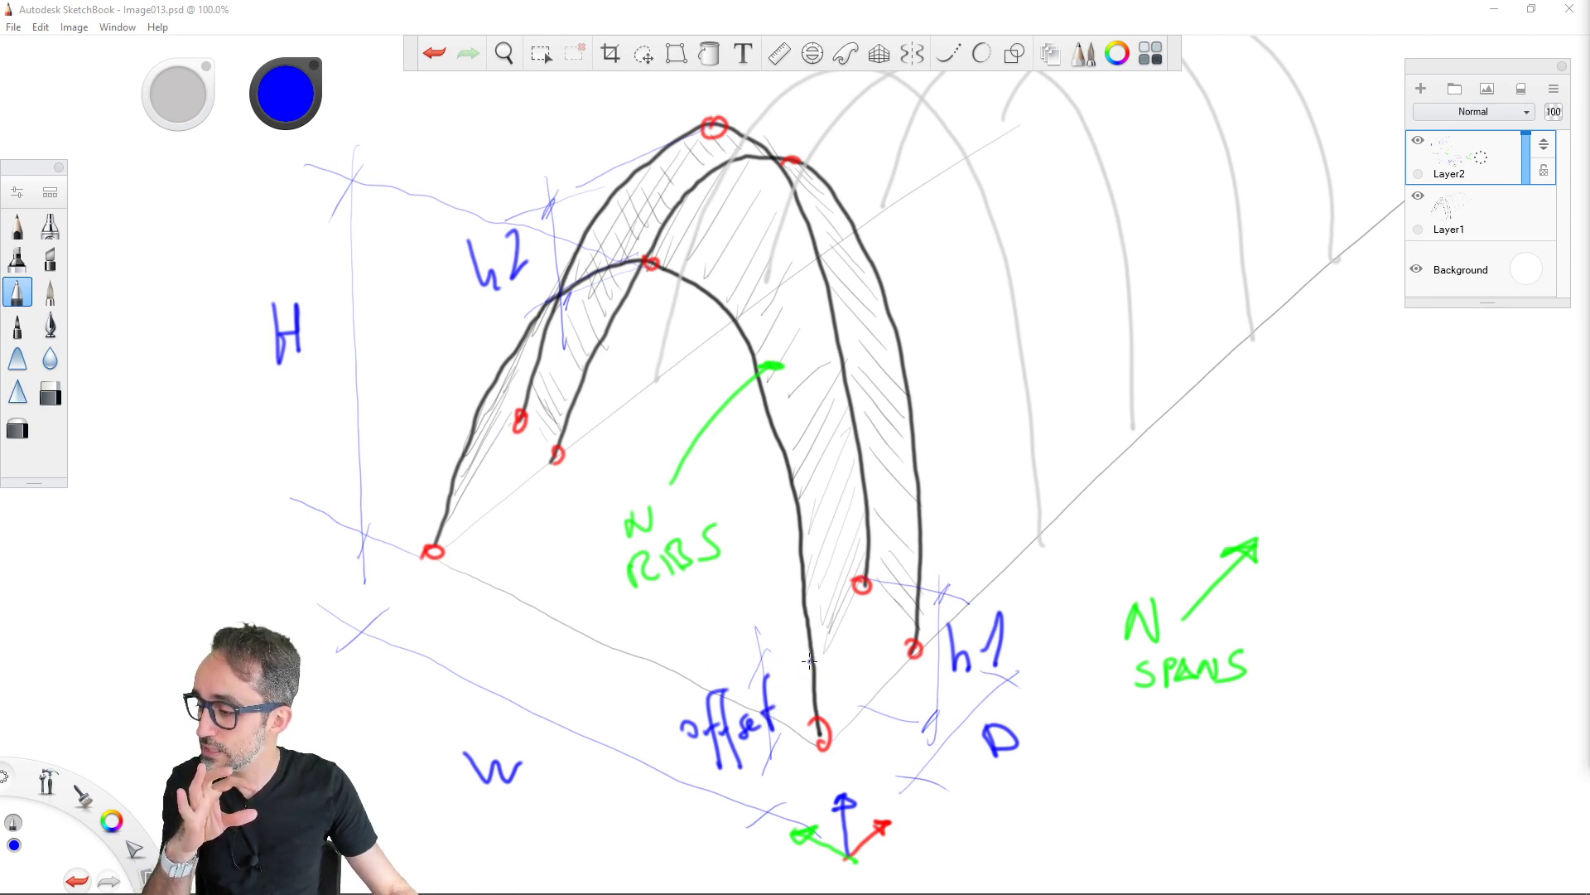
pyautogui.click(816, 667)
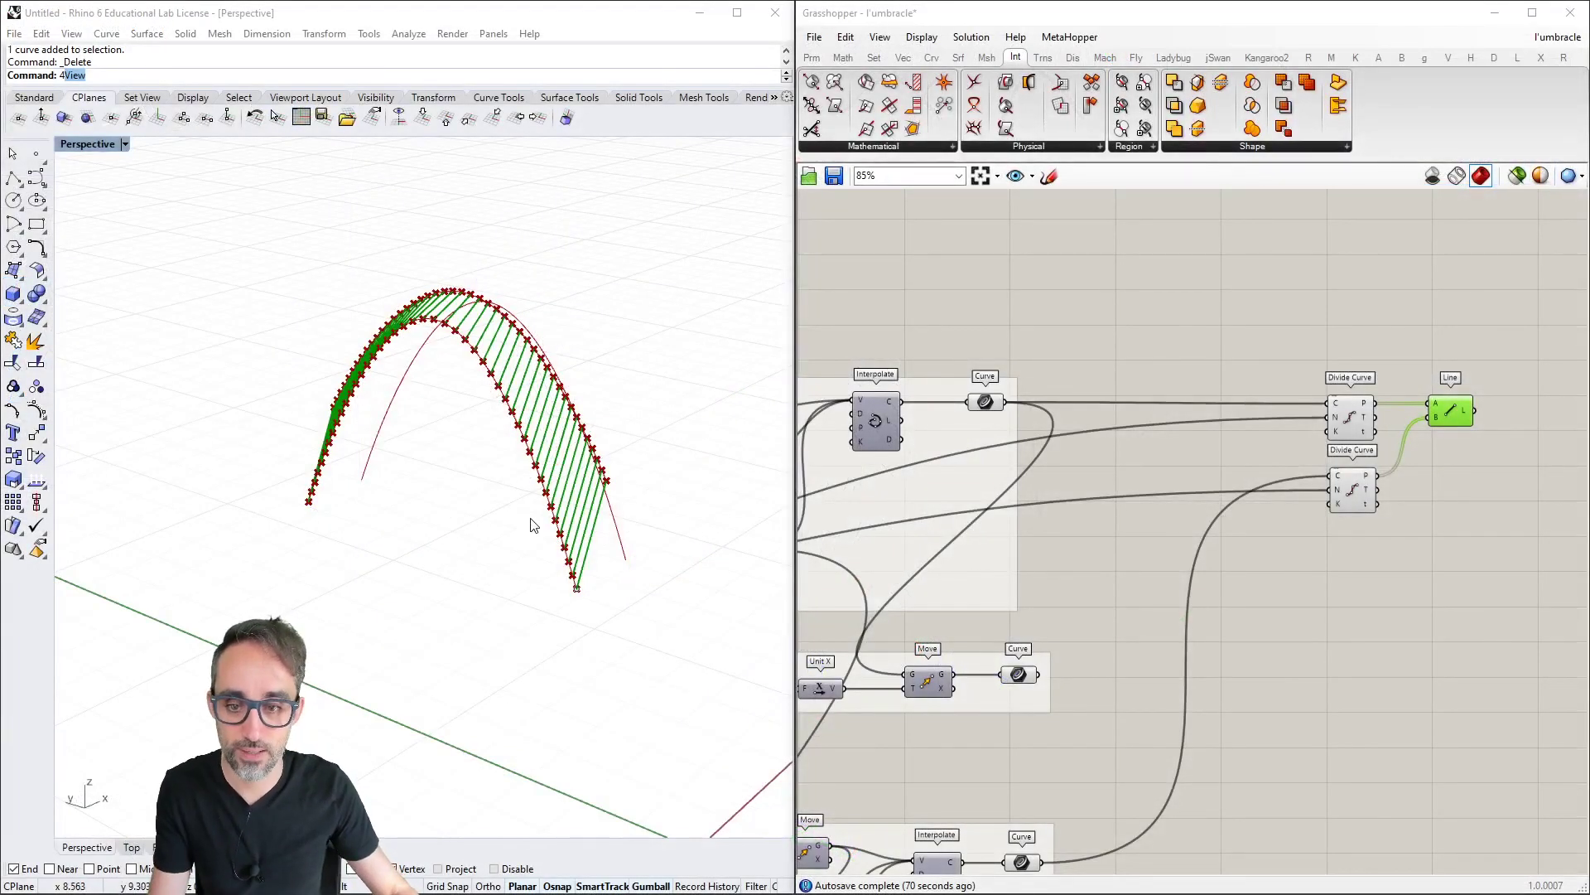
pyautogui.scroll(4, 318, 503)
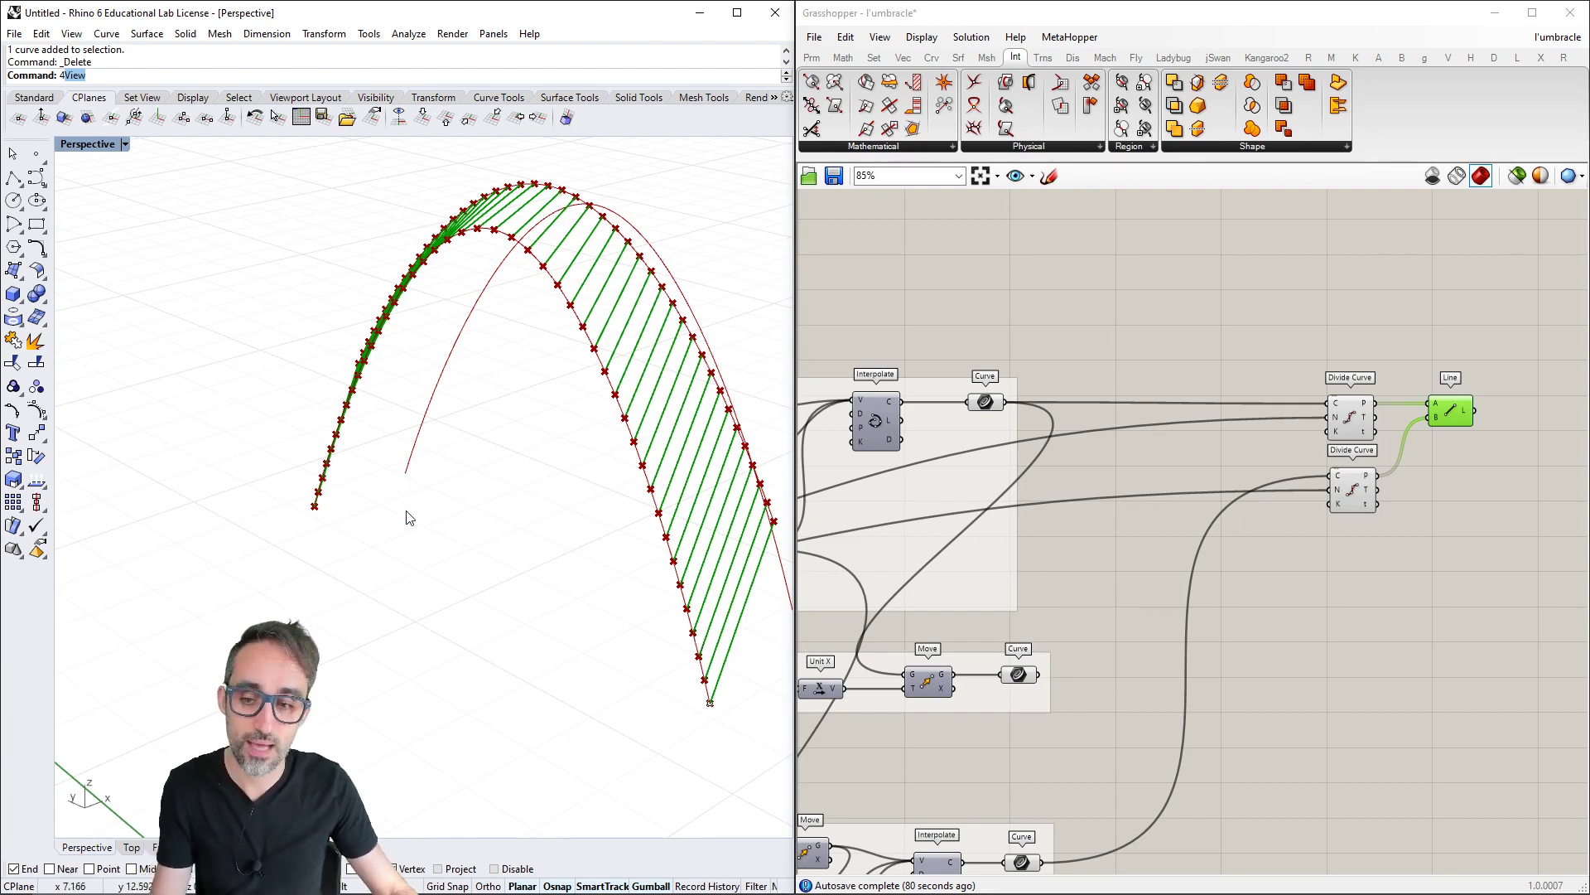
pyautogui.moveTo(405, 518)
pyautogui.mouseDown(button='right')
pyautogui.moveTo(355, 508)
pyautogui.moveTo(405, 519)
pyautogui.mouseUp(button='right')
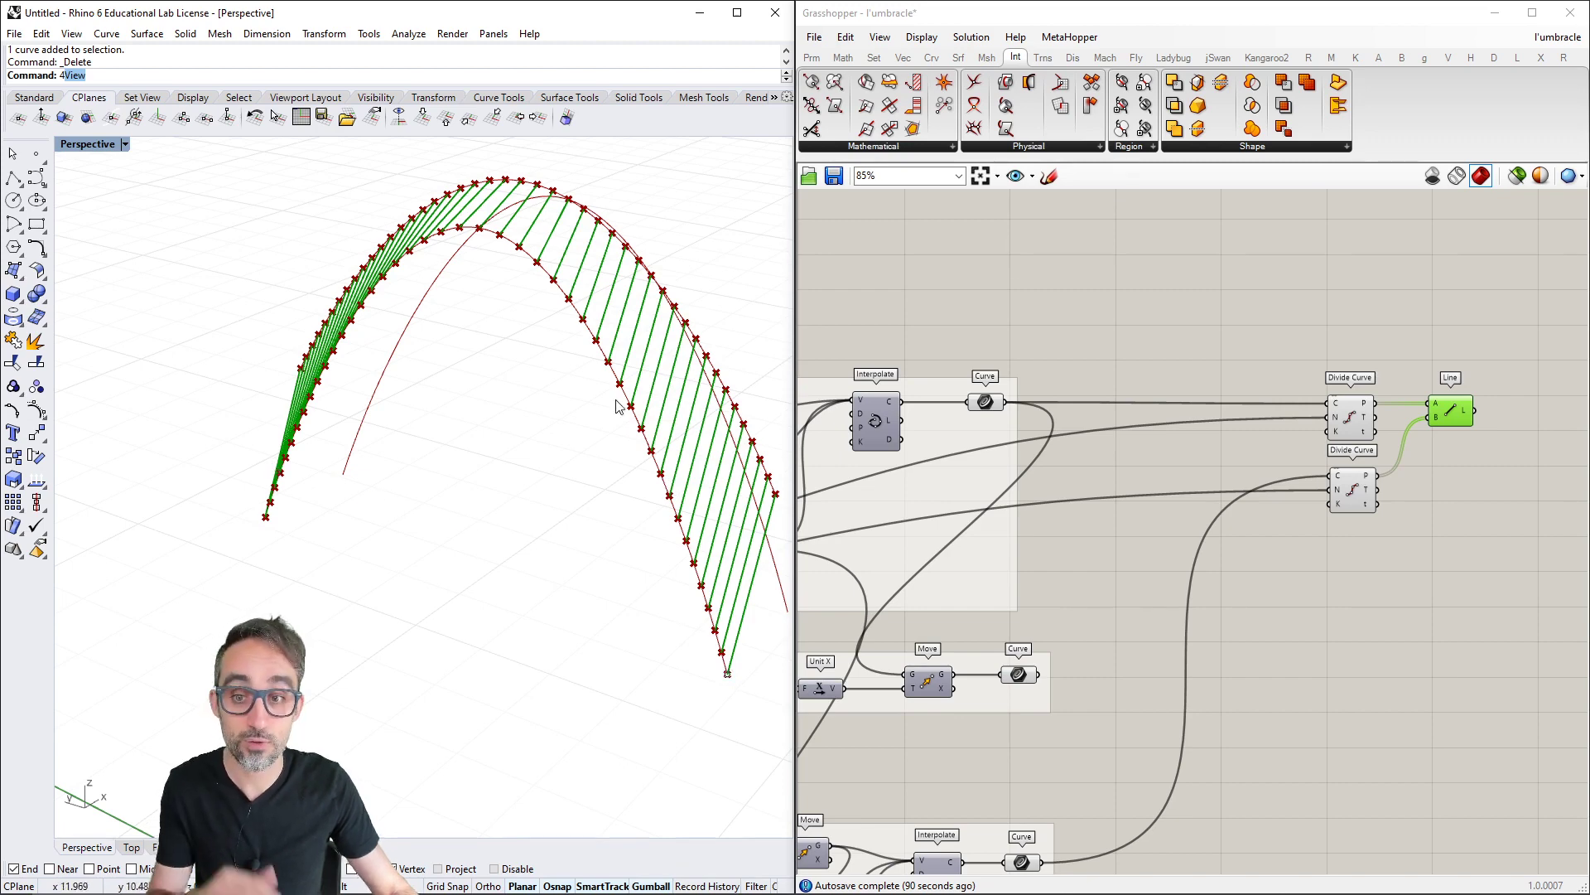
pyautogui.scroll(-4, 654, 503)
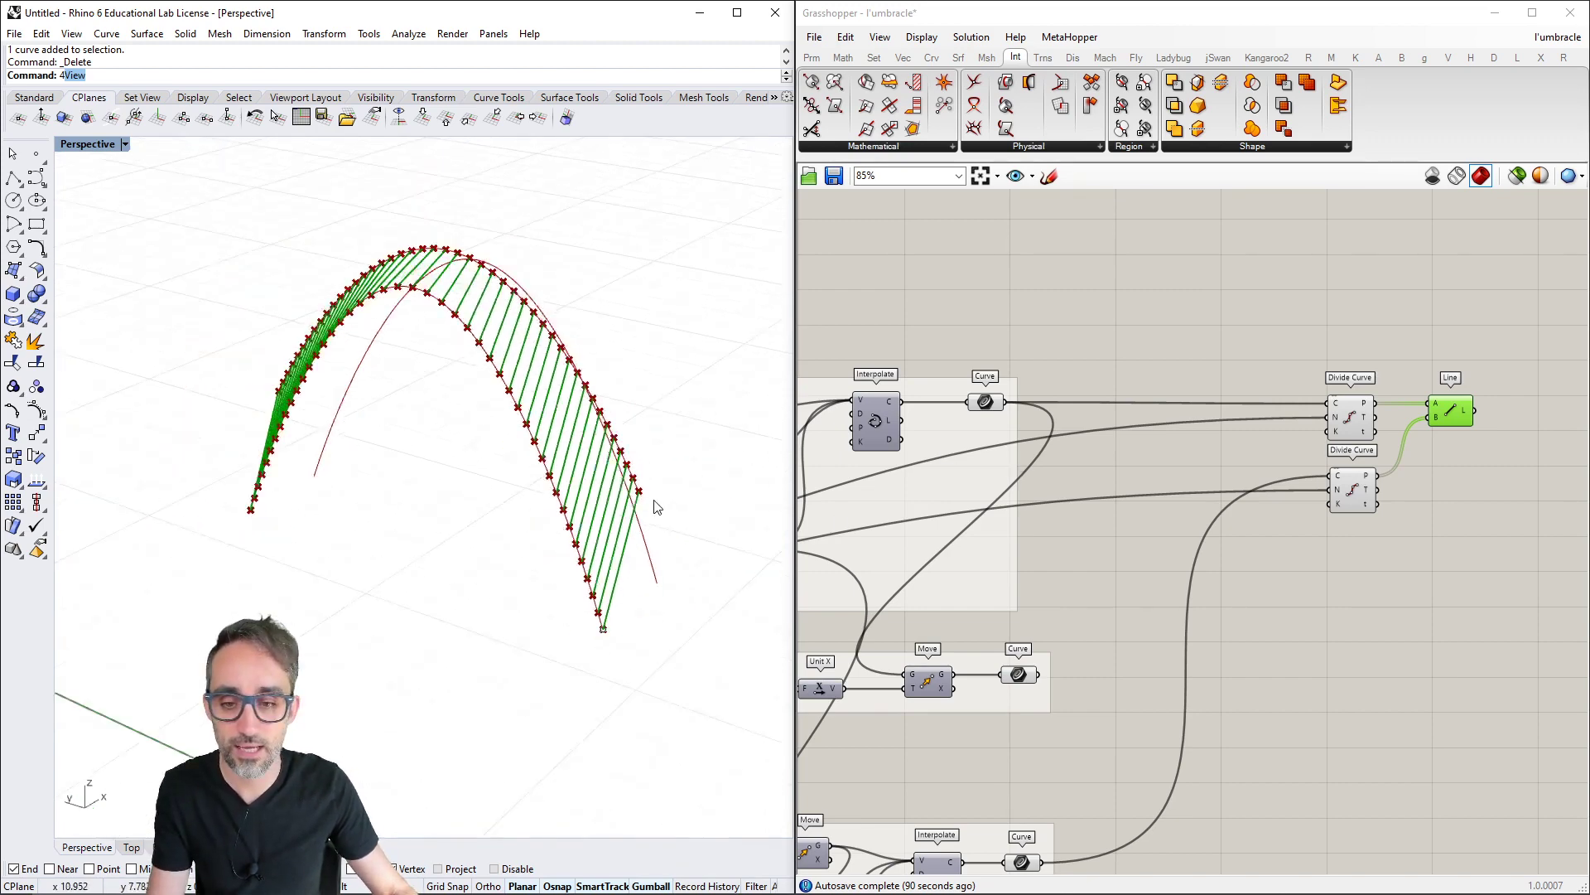
pyautogui.moveTo(629, 526); pyautogui.dragTo(591, 514, button='right')
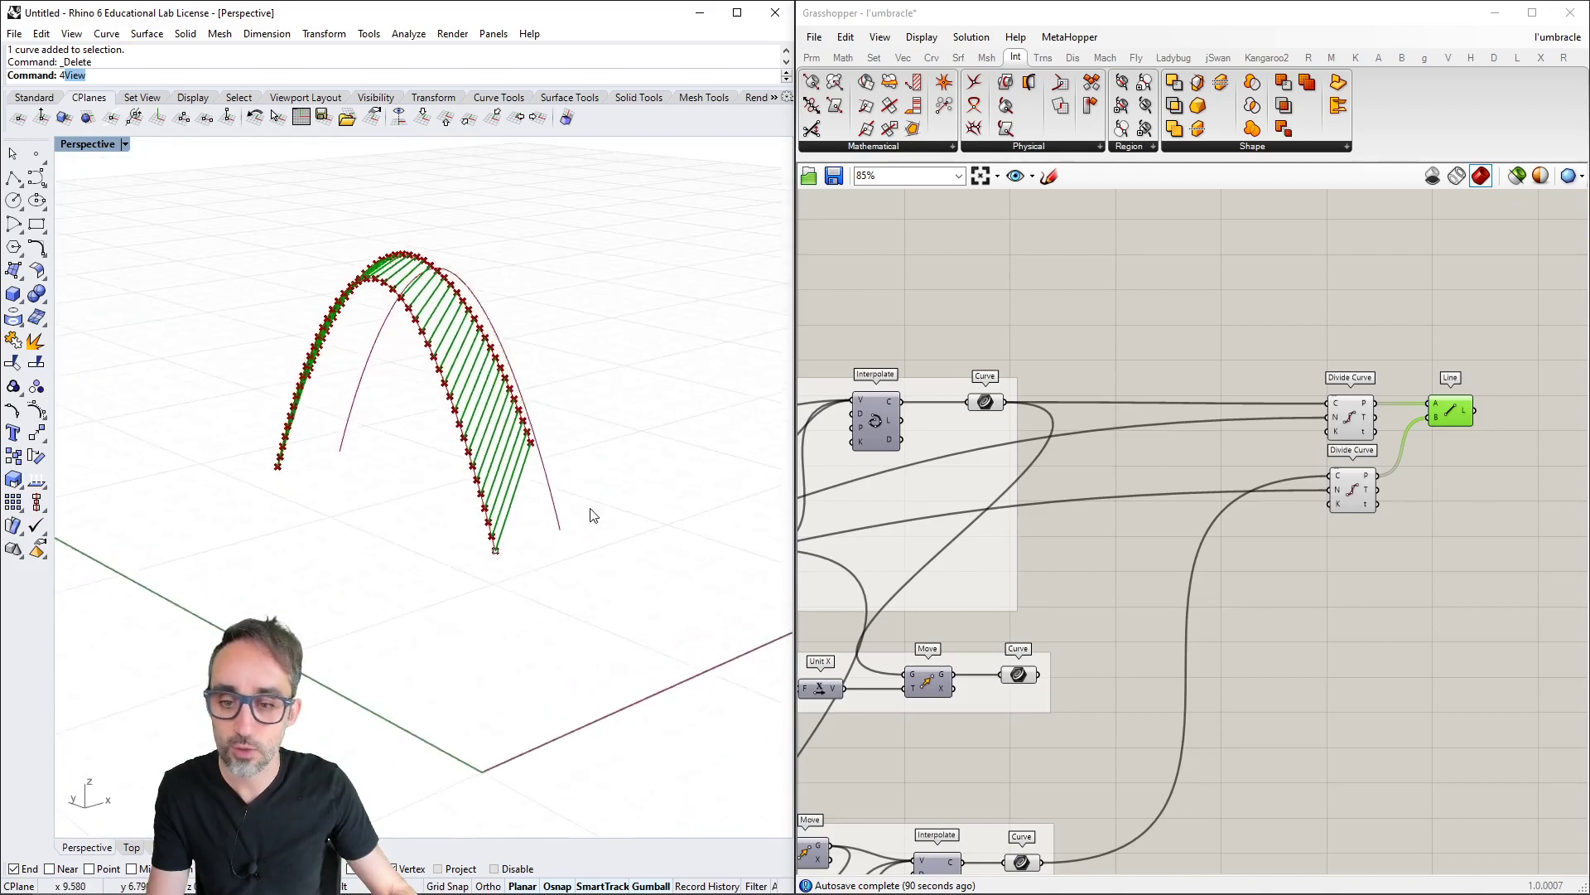
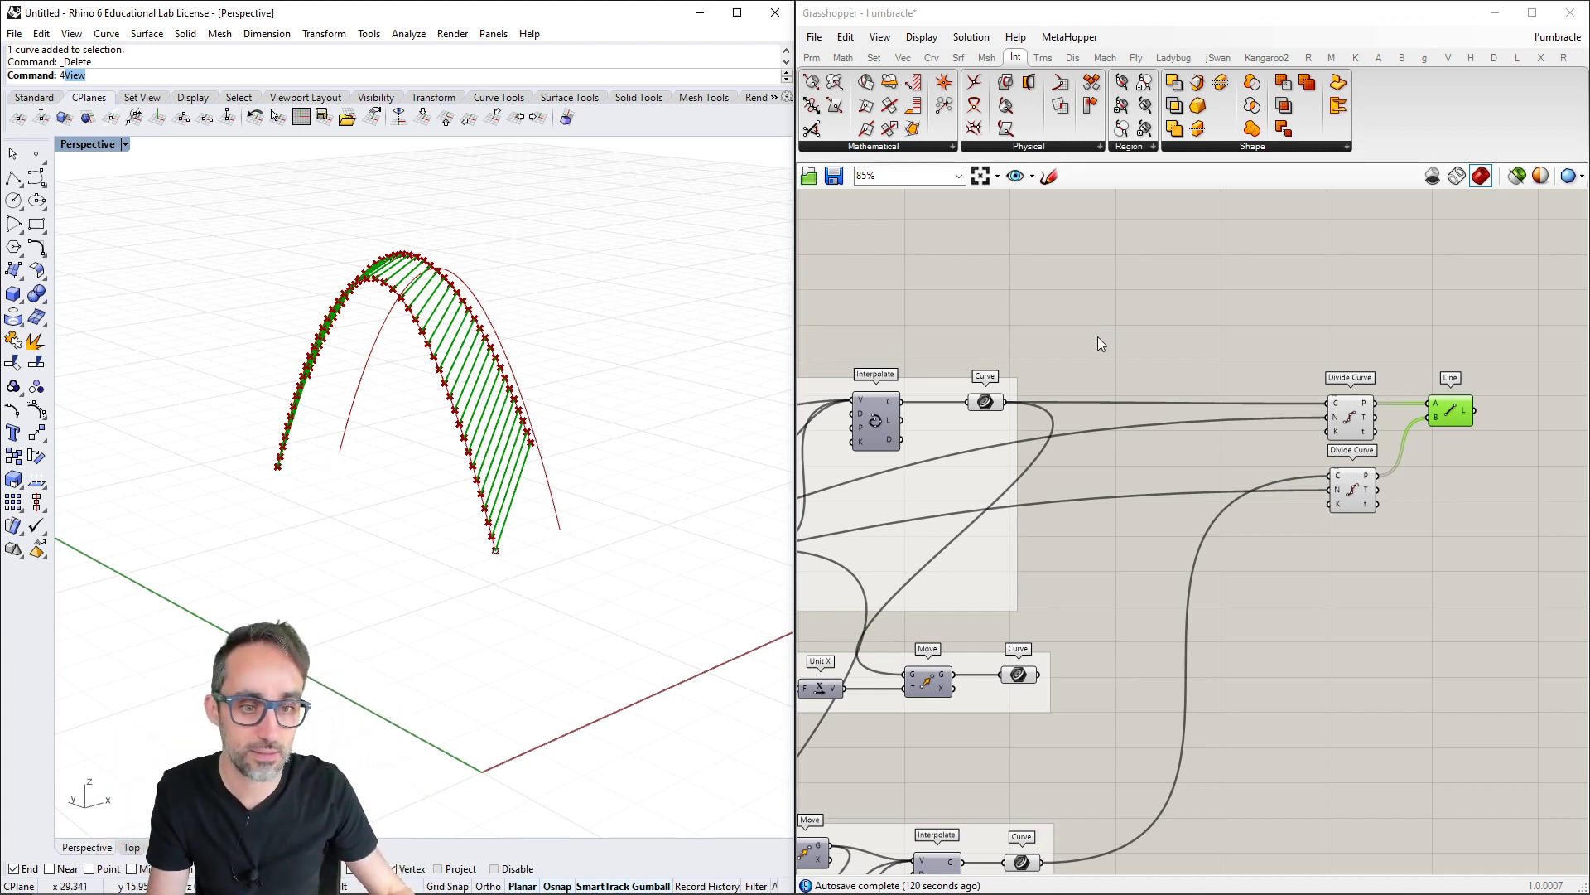
# Add an XY Plane component to the canvas beside the first arch's group
pyautogui.moveTo(1146, 340); pyautogui.dragTo(1164, 315, button='right')
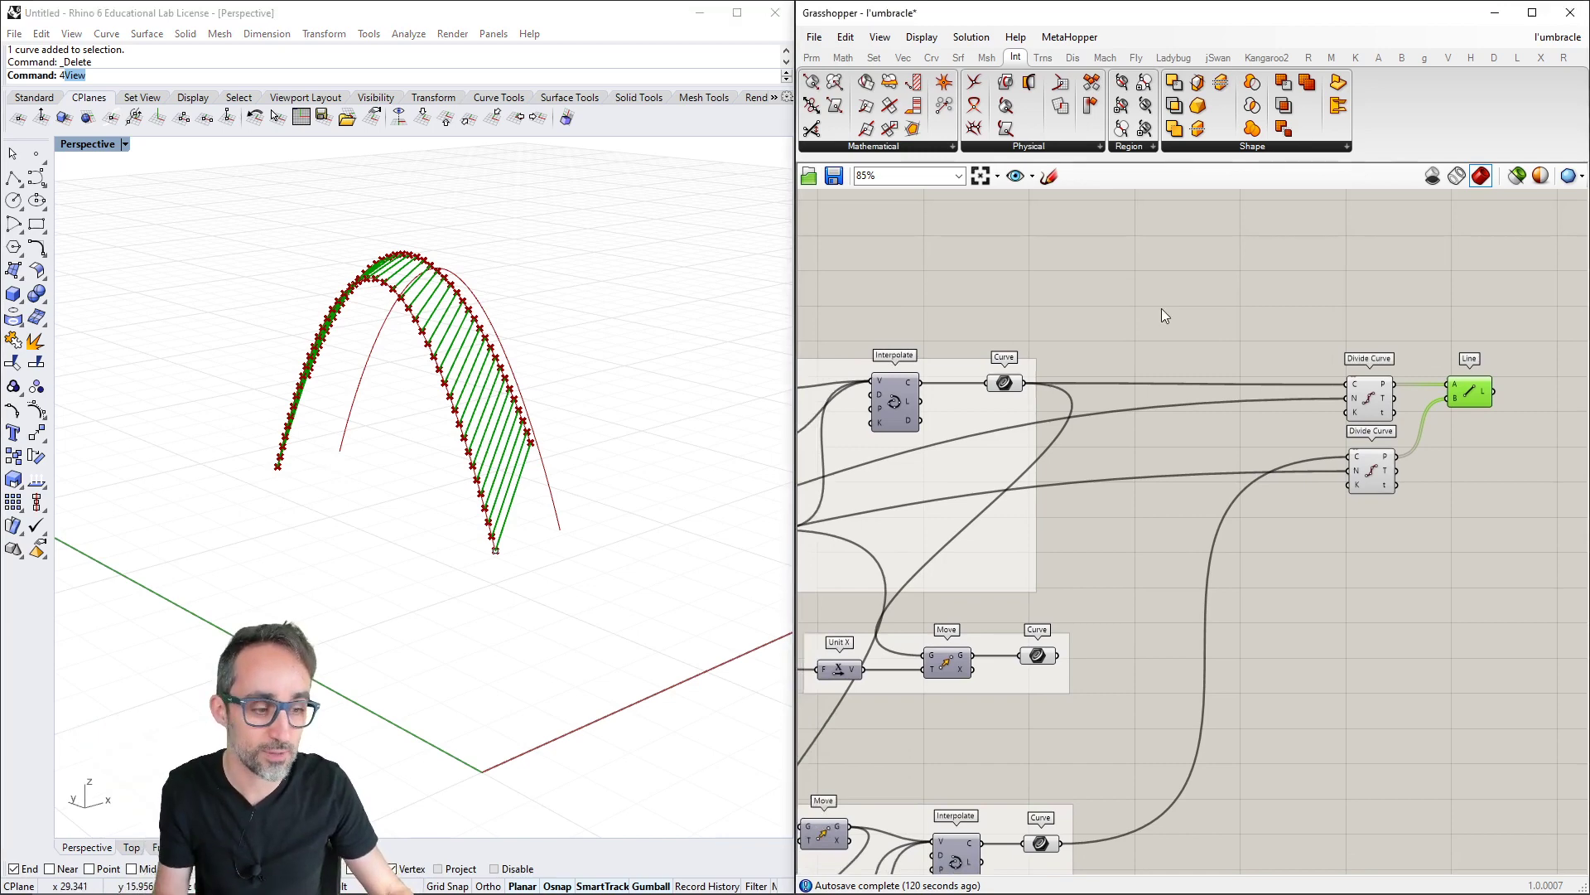
pyautogui.doubleClick(1129, 294)
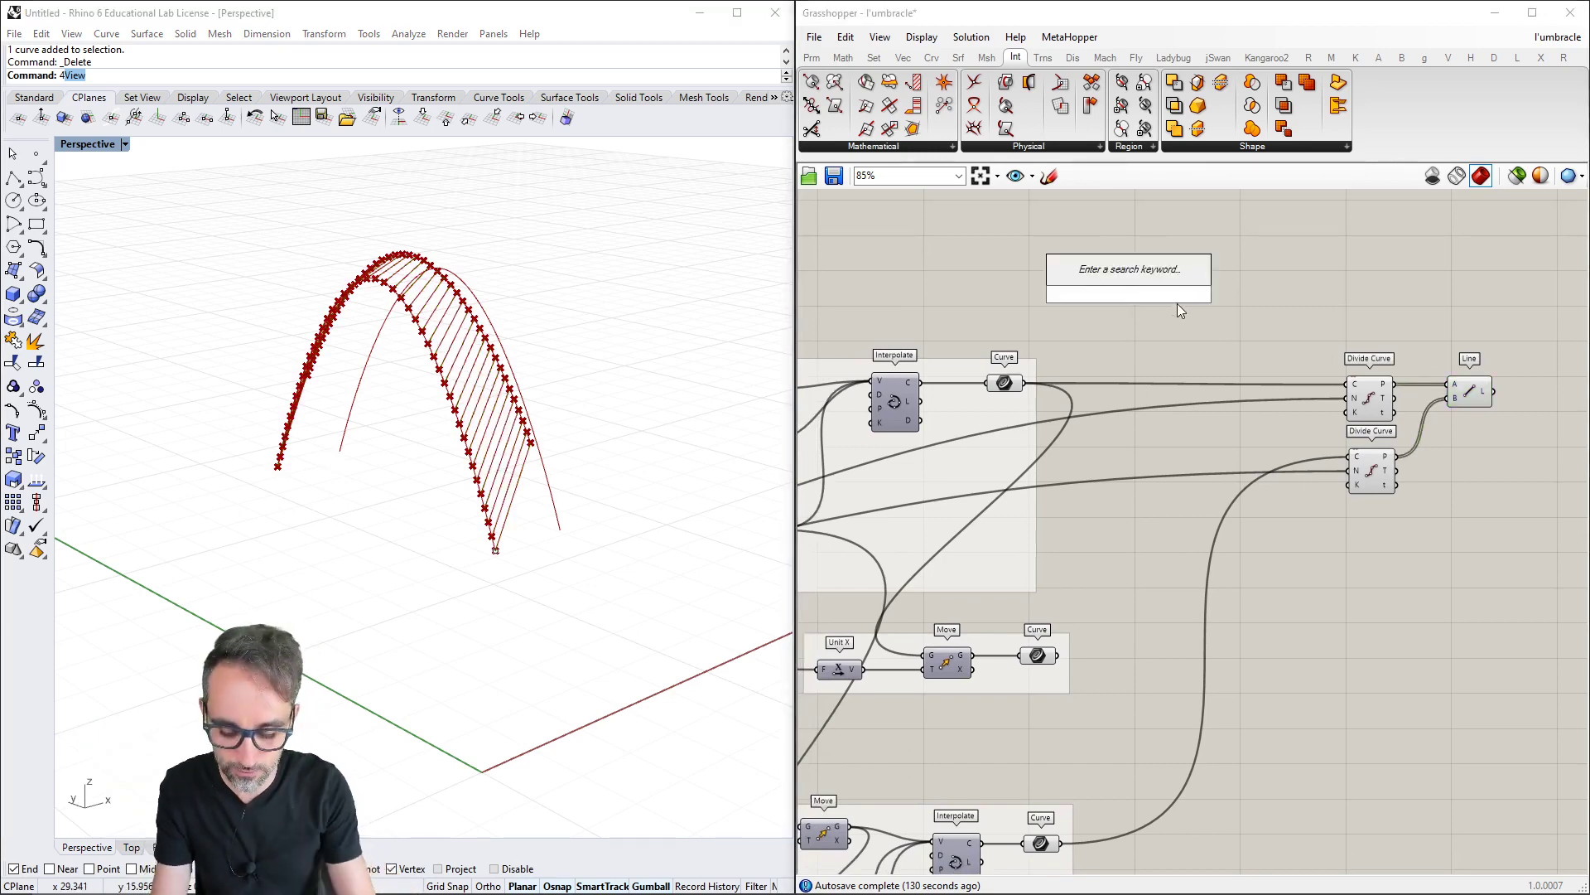
pyautogui.write('xy')
pyautogui.press('Return')
# Move both Divide Curve components and Line further from the arch groups, and place XY Plane just above the first arch's output wire
pyautogui.moveTo(1584, 323); pyautogui.dragTo(1410, 346, button='right')
pyautogui.scroll(-2, 1331, 362)
pyautogui.moveTo(1331, 348); pyautogui.dragTo(1164, 468)
pyautogui.moveTo(1178, 415); pyautogui.dragTo(1452, 581)
pyautogui.click(1054, 263)
pyautogui.moveTo(1010, 339); pyautogui.dragTo(1106, 388)
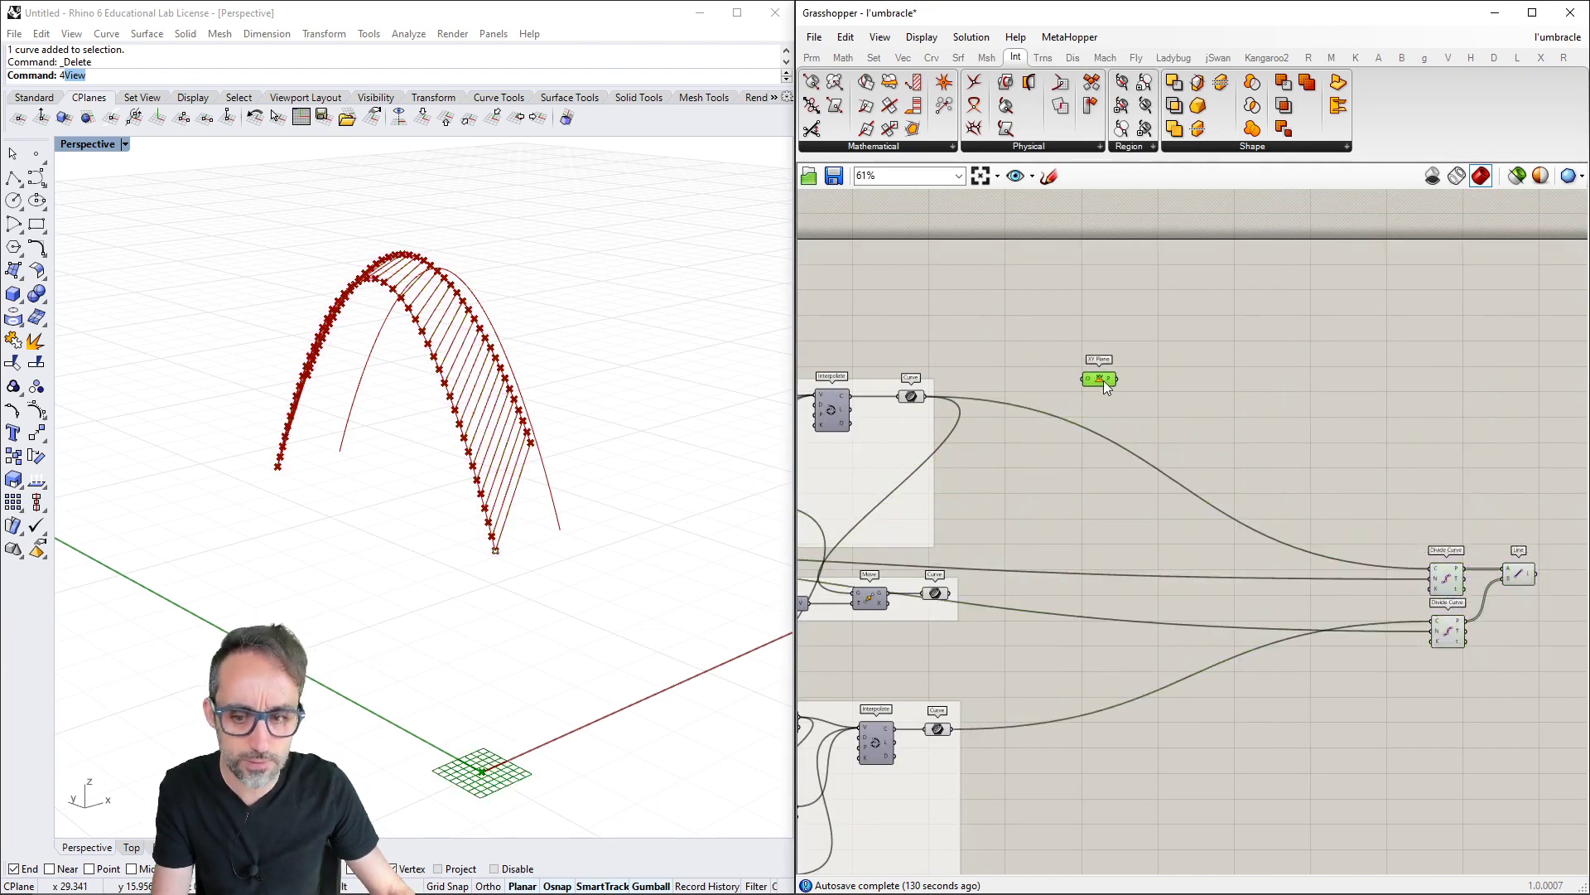
# Add a Unit Z component, bring it near the parameter sliders and connect the offset slider to its F input
pyautogui.scroll(2, 1075, 336)
pyautogui.doubleClick(1068, 314)
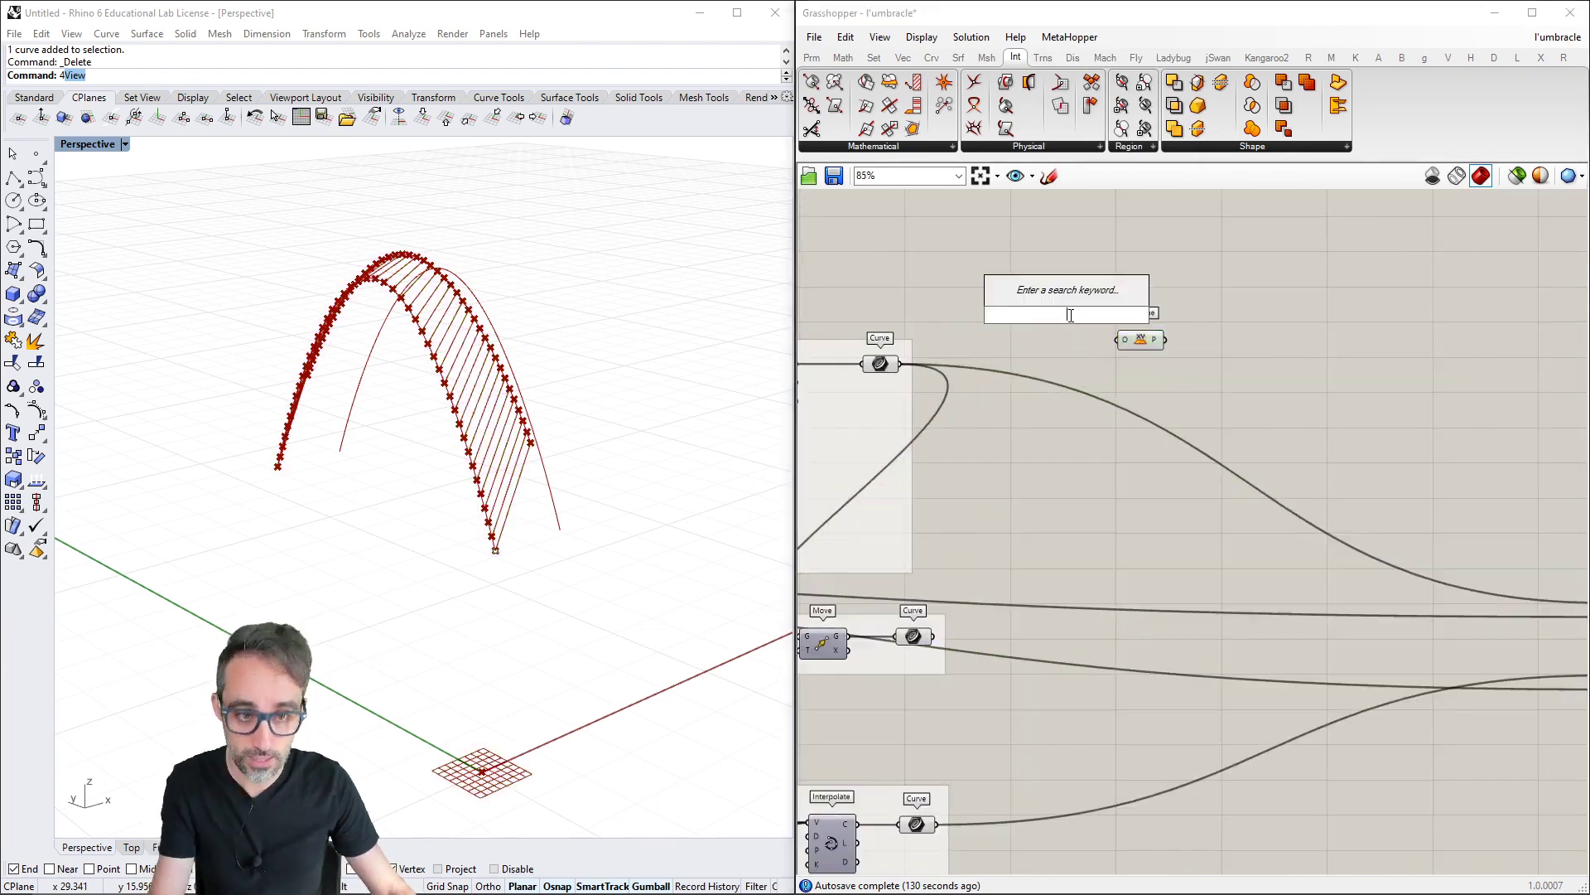
pyautogui.write('unit z')
pyautogui.press('Return')
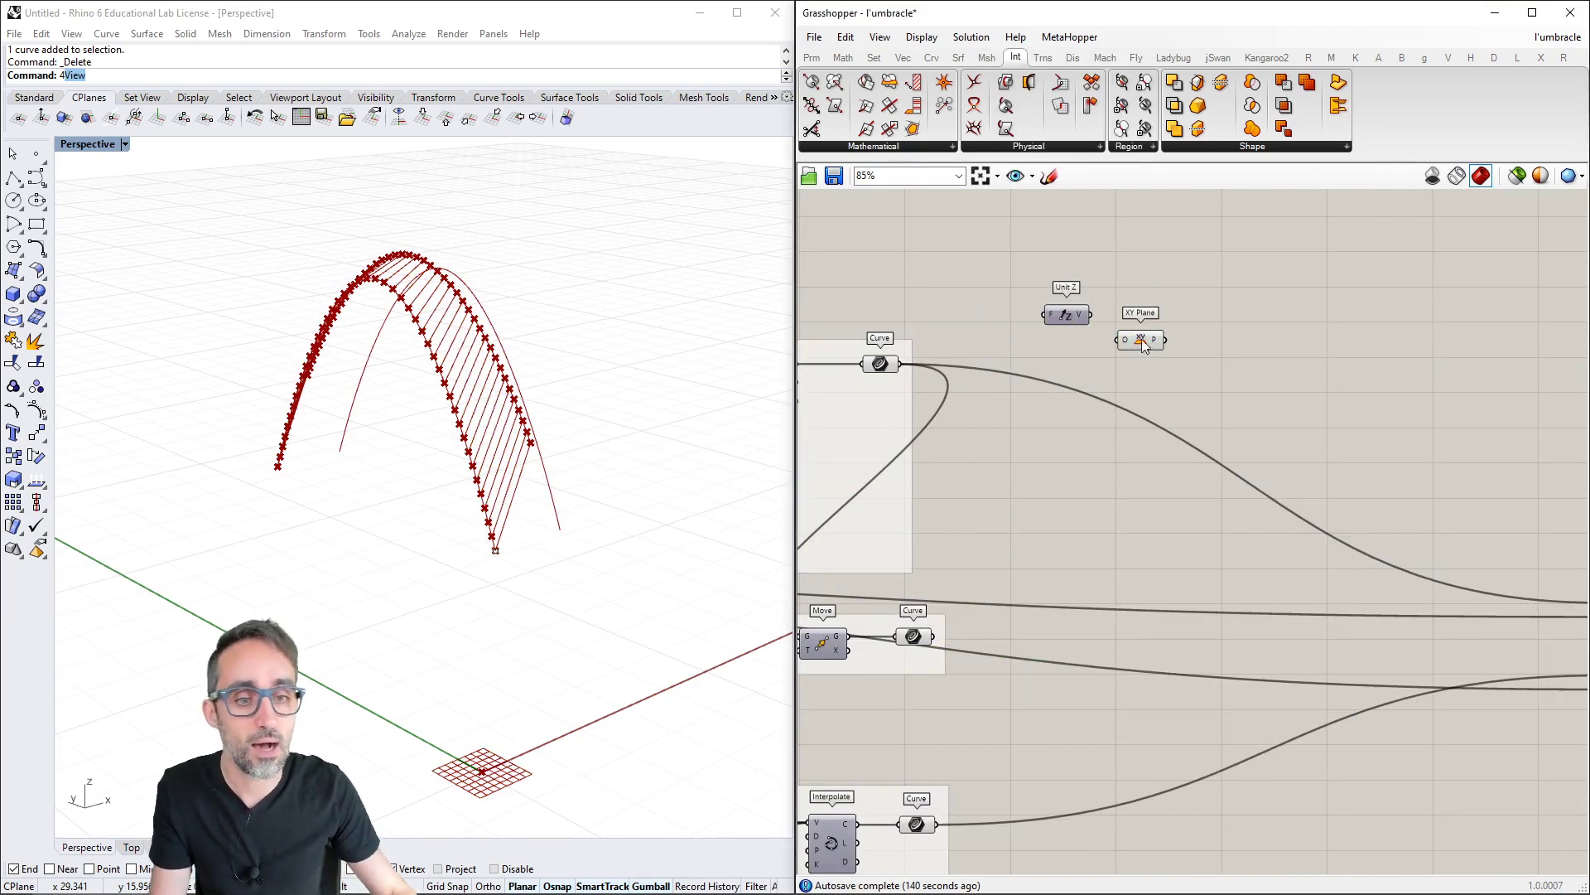
pyautogui.scroll(-5, 1167, 303)
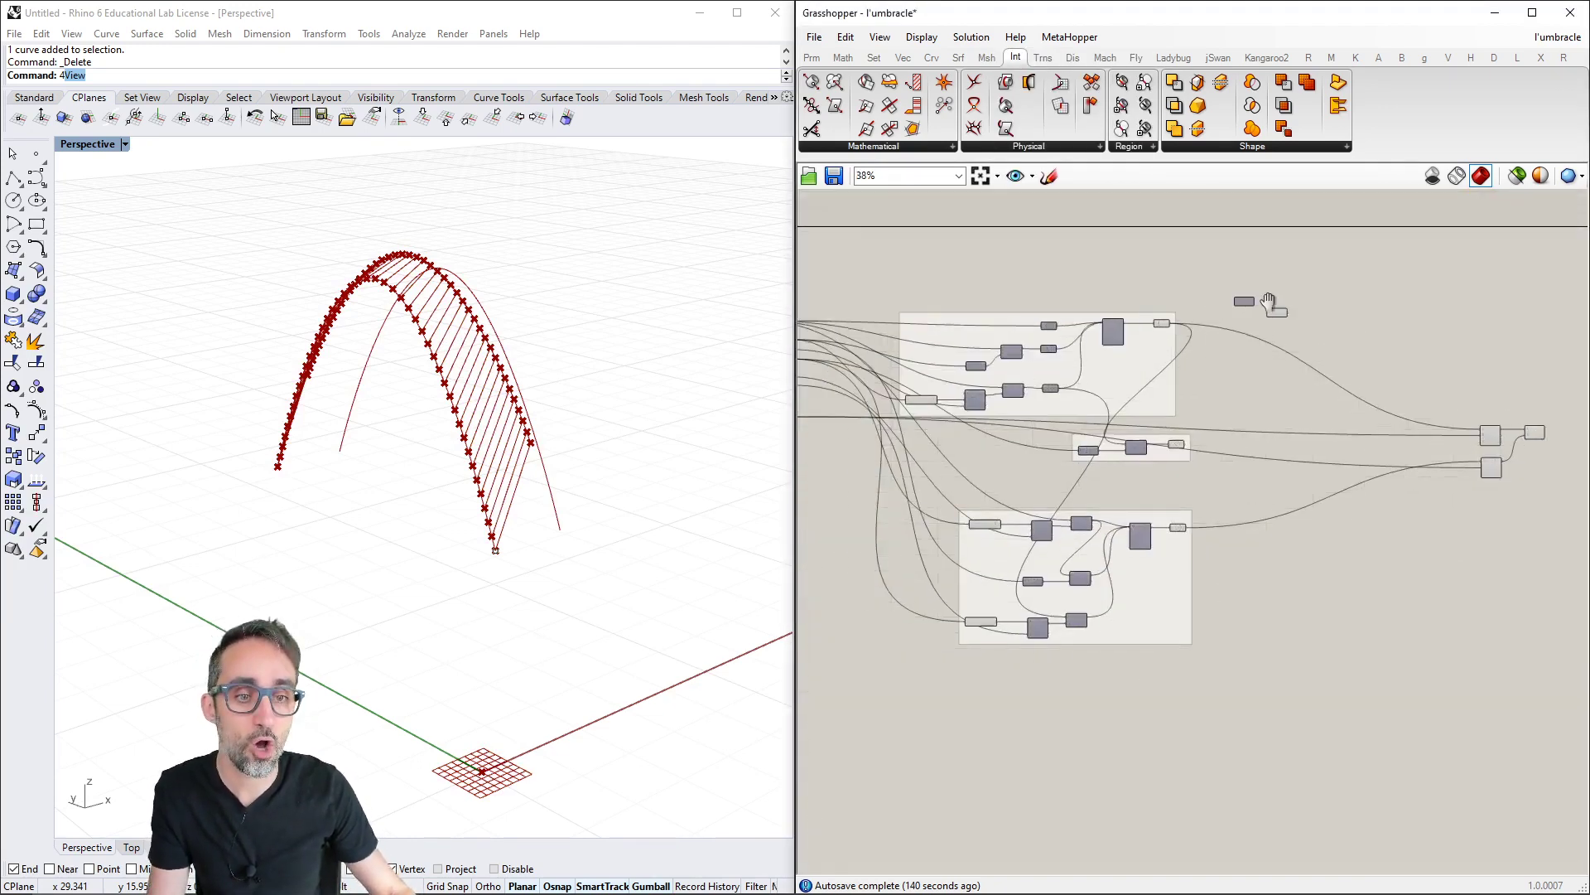
pyautogui.moveTo(1247, 305); pyautogui.dragTo(1306, 311, button='right')
pyautogui.moveTo(1306, 311); pyautogui.dragTo(971, 436)
pyautogui.scroll(6, 840, 406)
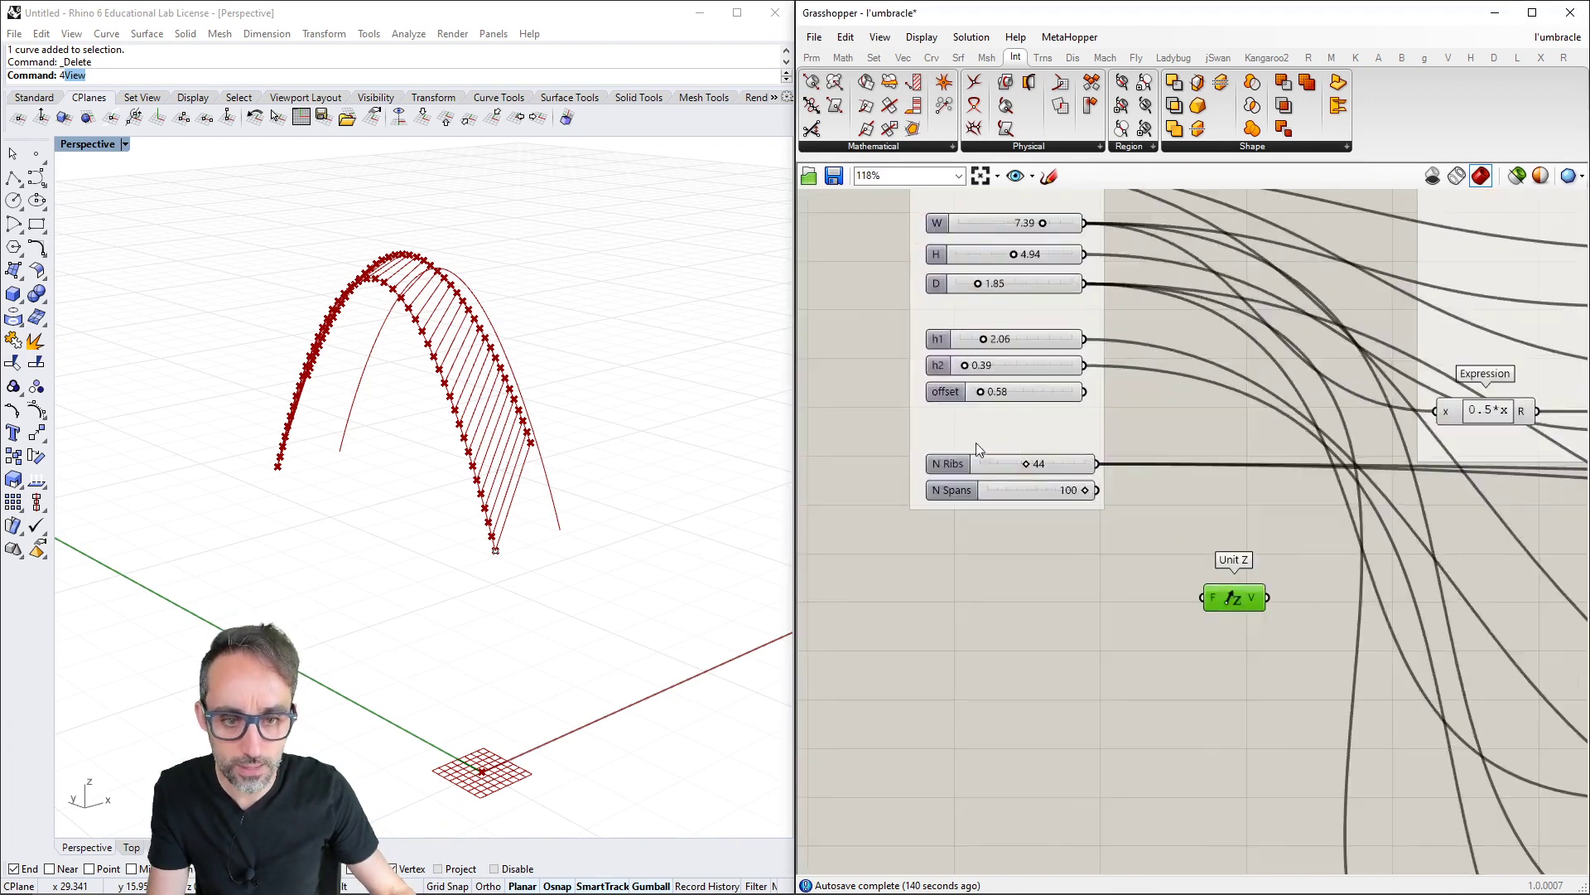
pyautogui.moveTo(1085, 392); pyautogui.dragTo(1205, 597)
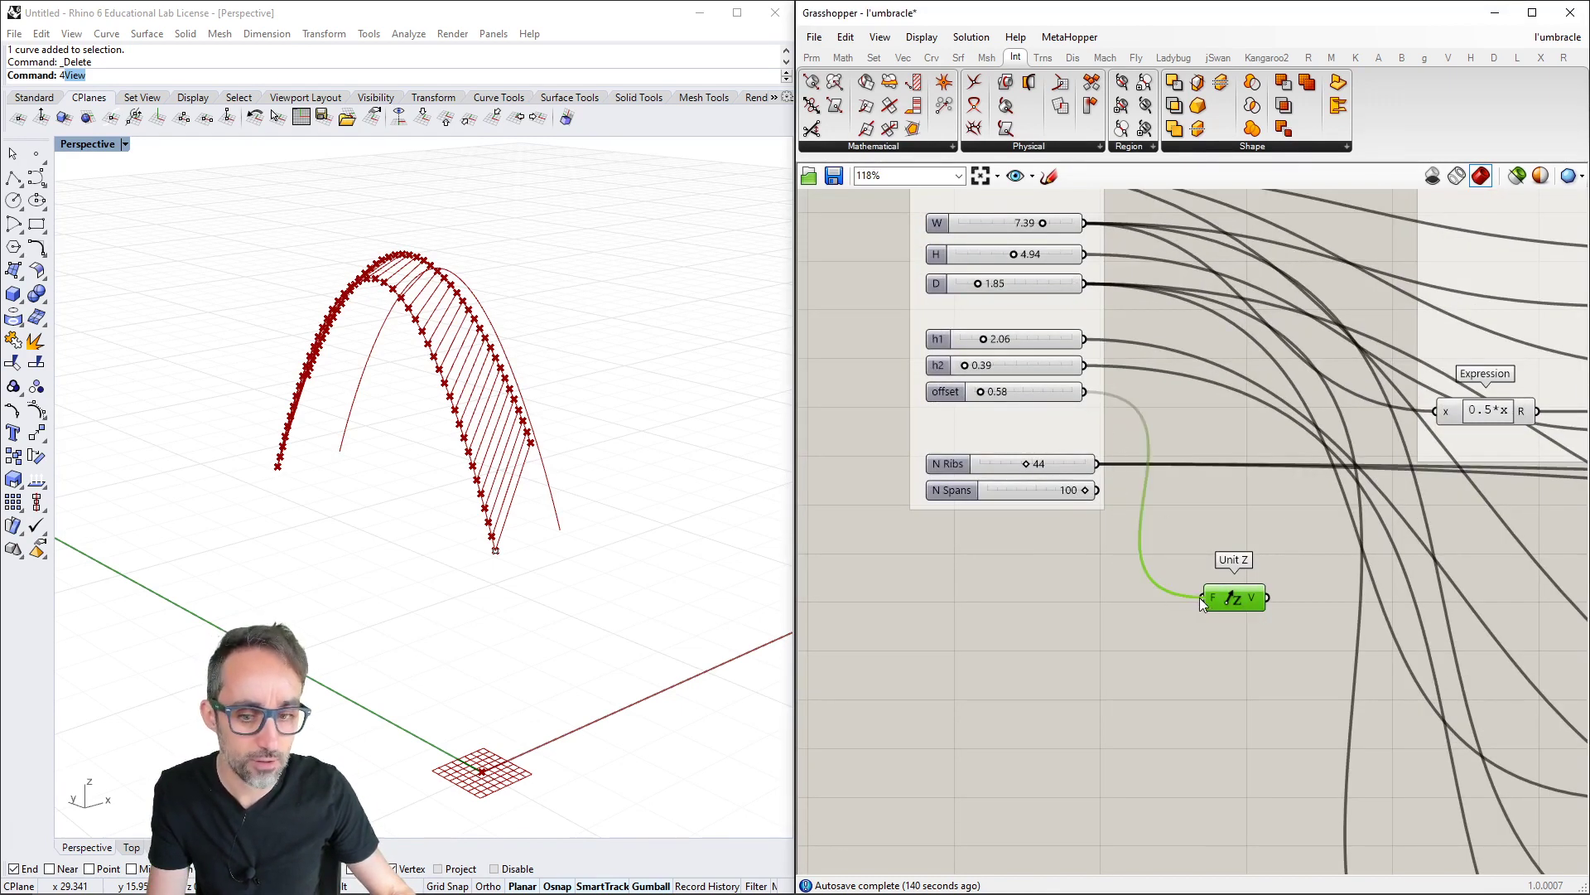
# Move the connected Unit Z back past the first arch's group and place it directly below XY Plane
pyautogui.scroll(-5, 1036, 567)
pyautogui.moveTo(1035, 566); pyautogui.dragTo(1451, 295)
pyautogui.moveTo(1451, 294); pyautogui.dragTo(1006, 346, button='right')
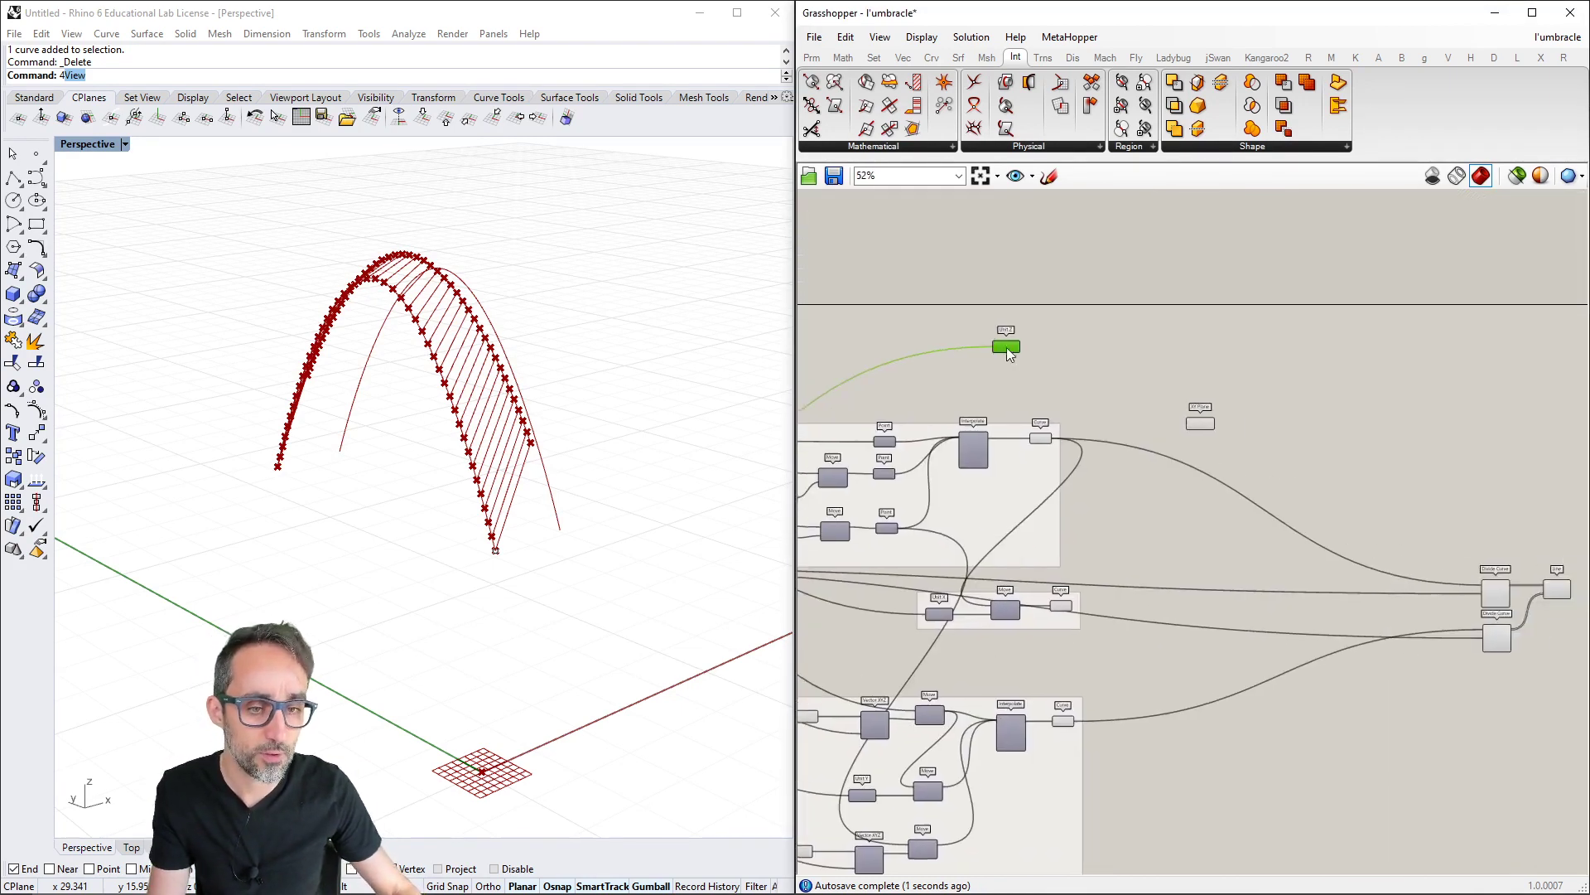
pyautogui.scroll(2, 1007, 346)
pyautogui.moveTo(1010, 345); pyautogui.dragTo(1294, 485)
pyautogui.click(1342, 465)
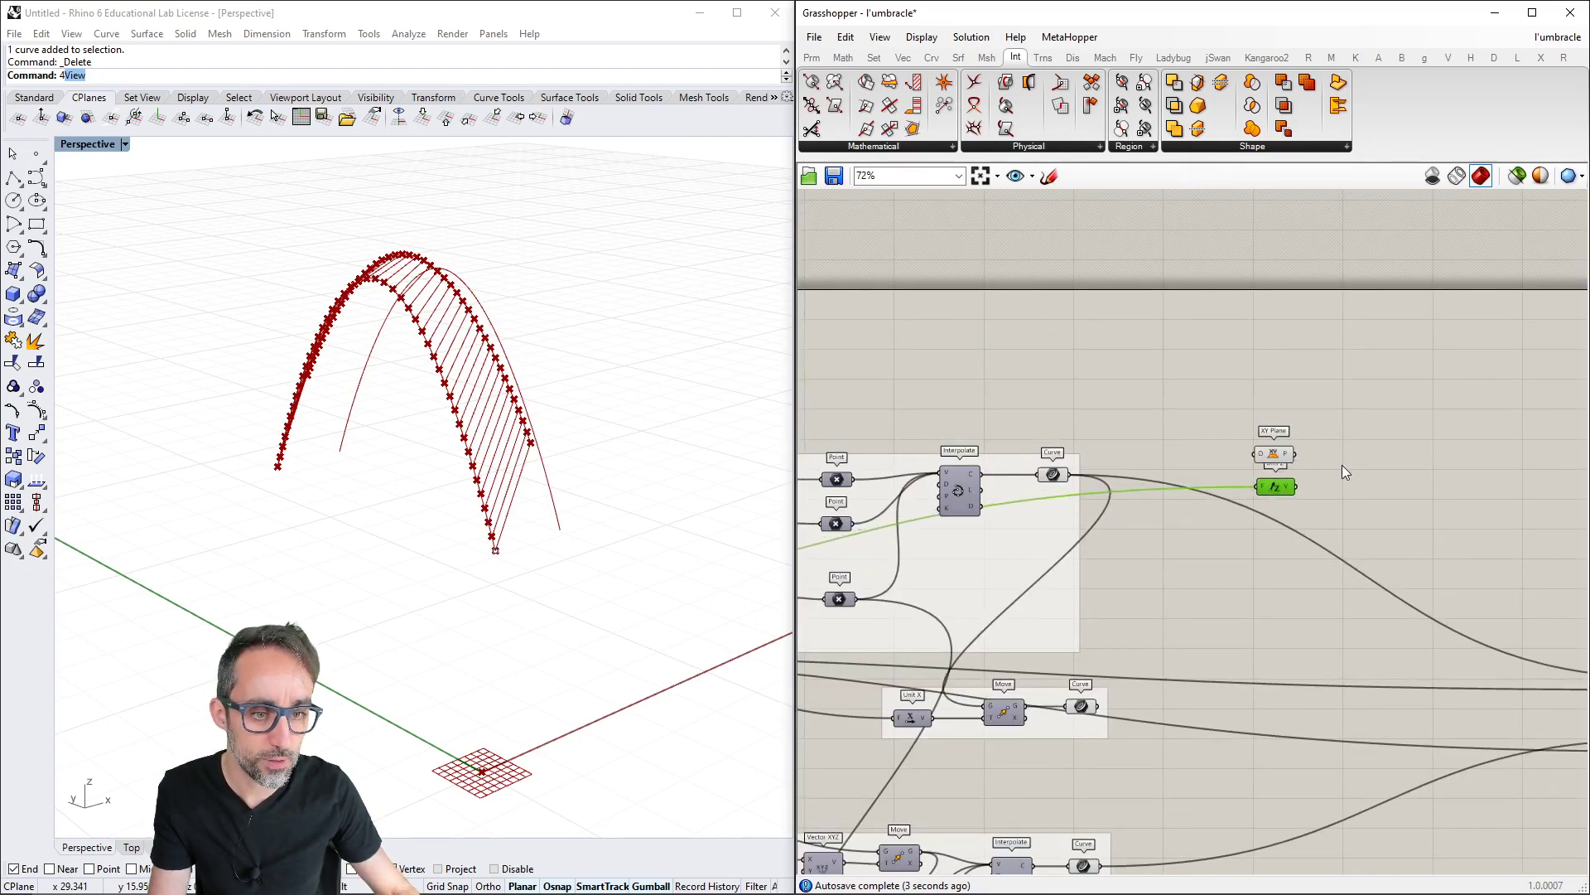
# Add a Move component and connect XY Plane to its G input and Unit Z to its T input
pyautogui.scroll(3, 1340, 465)
pyautogui.moveTo(1340, 465); pyautogui.dragTo(1288, 469, button='right')
pyautogui.doubleClick(1289, 469)
pyautogui.write('move')
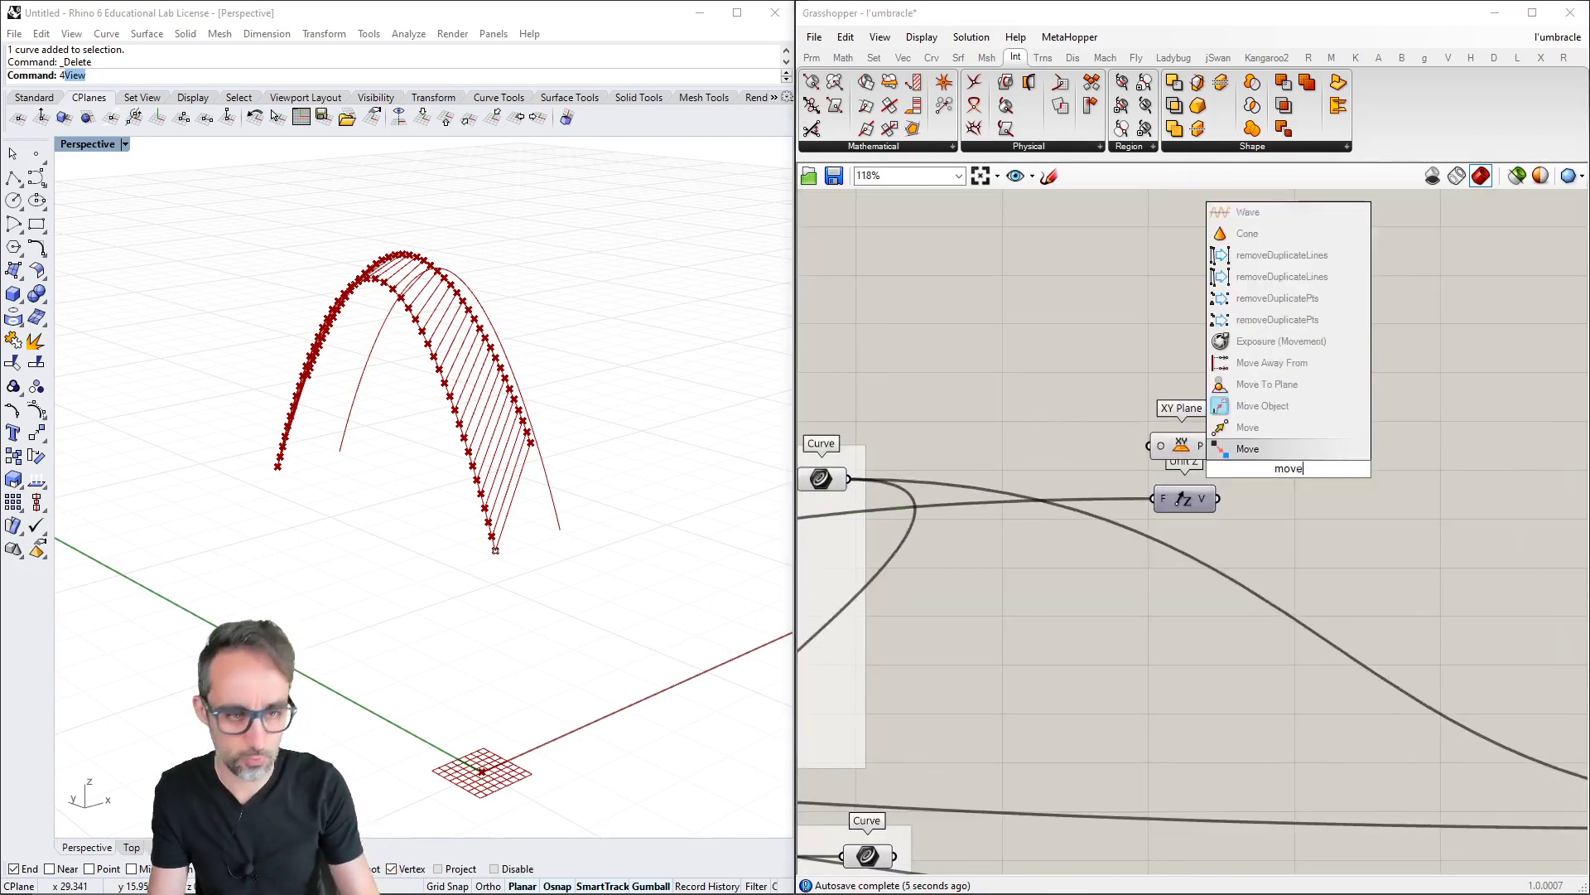
pyautogui.press('Return')
pyautogui.moveTo(1216, 446); pyautogui.dragTo(1253, 460)
pyautogui.moveTo(1217, 498); pyautogui.dragTo(1253, 479)
pyautogui.moveTo(538, 729)
pyautogui.mouseDown(button='right')
pyautogui.moveTo(557, 713)
pyautogui.moveTo(558, 735)
pyautogui.mouseUp(button='right')
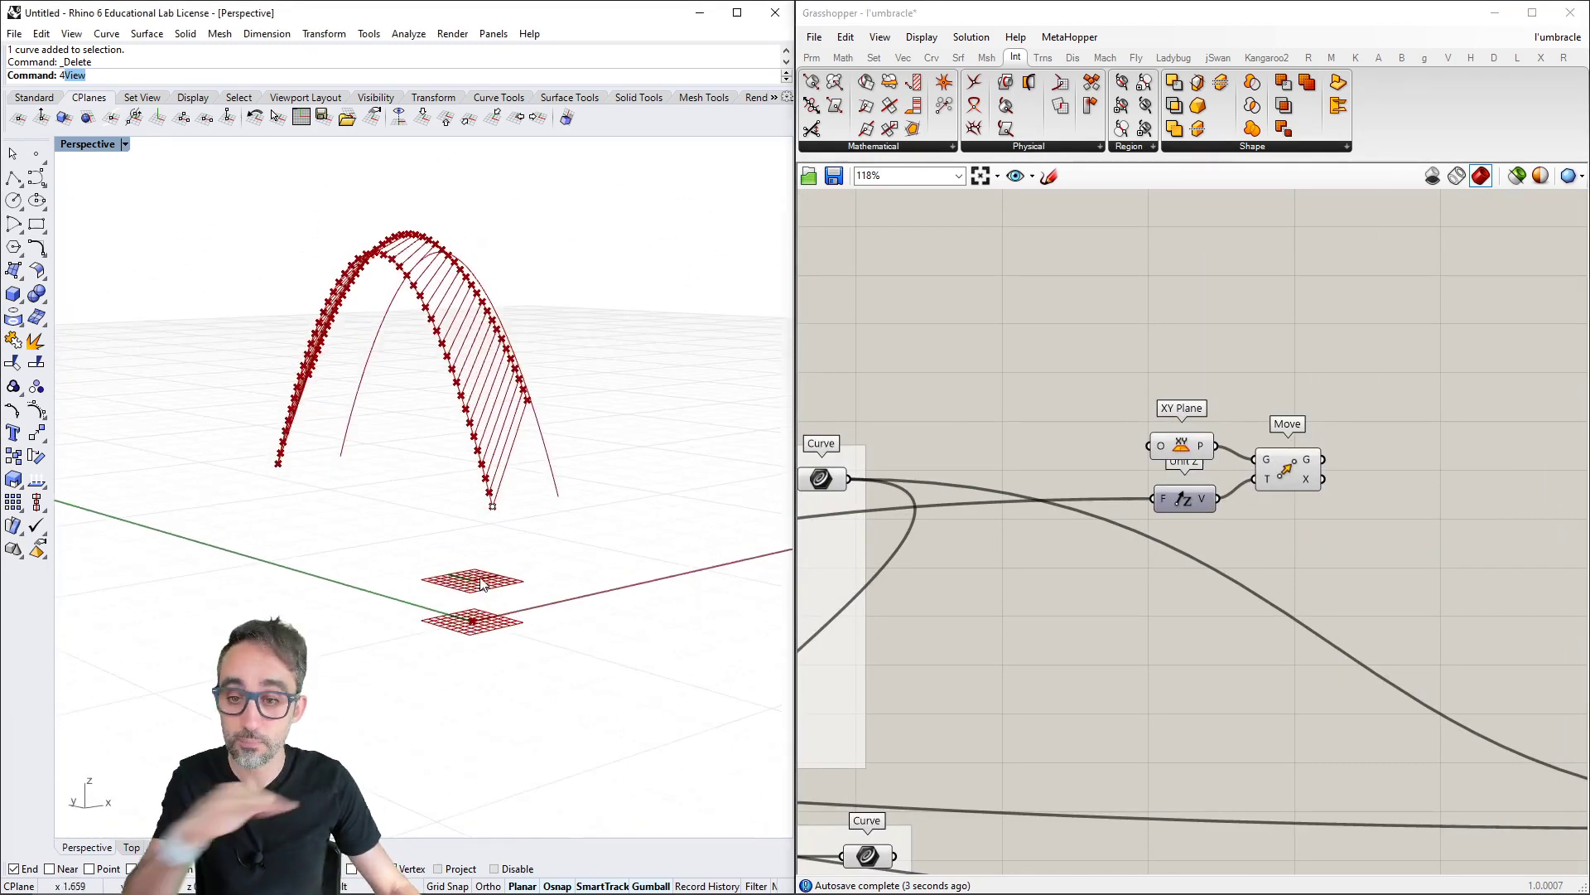
pyautogui.moveTo(492, 521); pyautogui.dragTo(542, 537, button='right')
pyautogui.scroll(-3, 1114, 402)
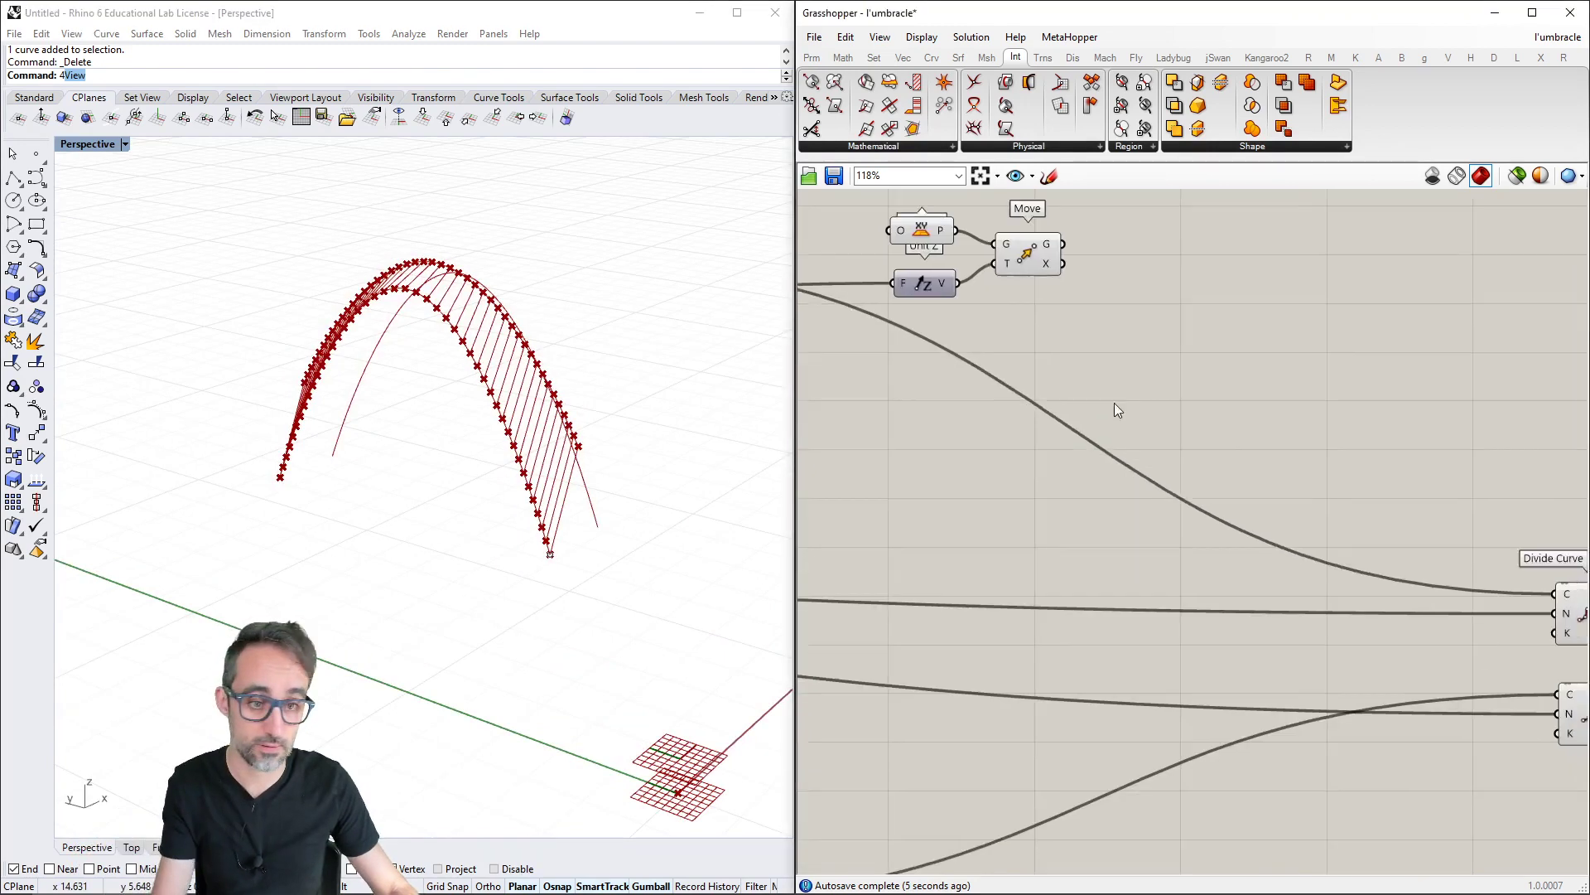
# Turn off the preview of both Divide Curve components and the Line component
pyautogui.moveTo(1277, 448); pyautogui.dragTo(1380, 620)
pyautogui.hotkey('ctrl', 'q')
pyautogui.click(1429, 523)
pyautogui.hotkey('ctrl', 'q')
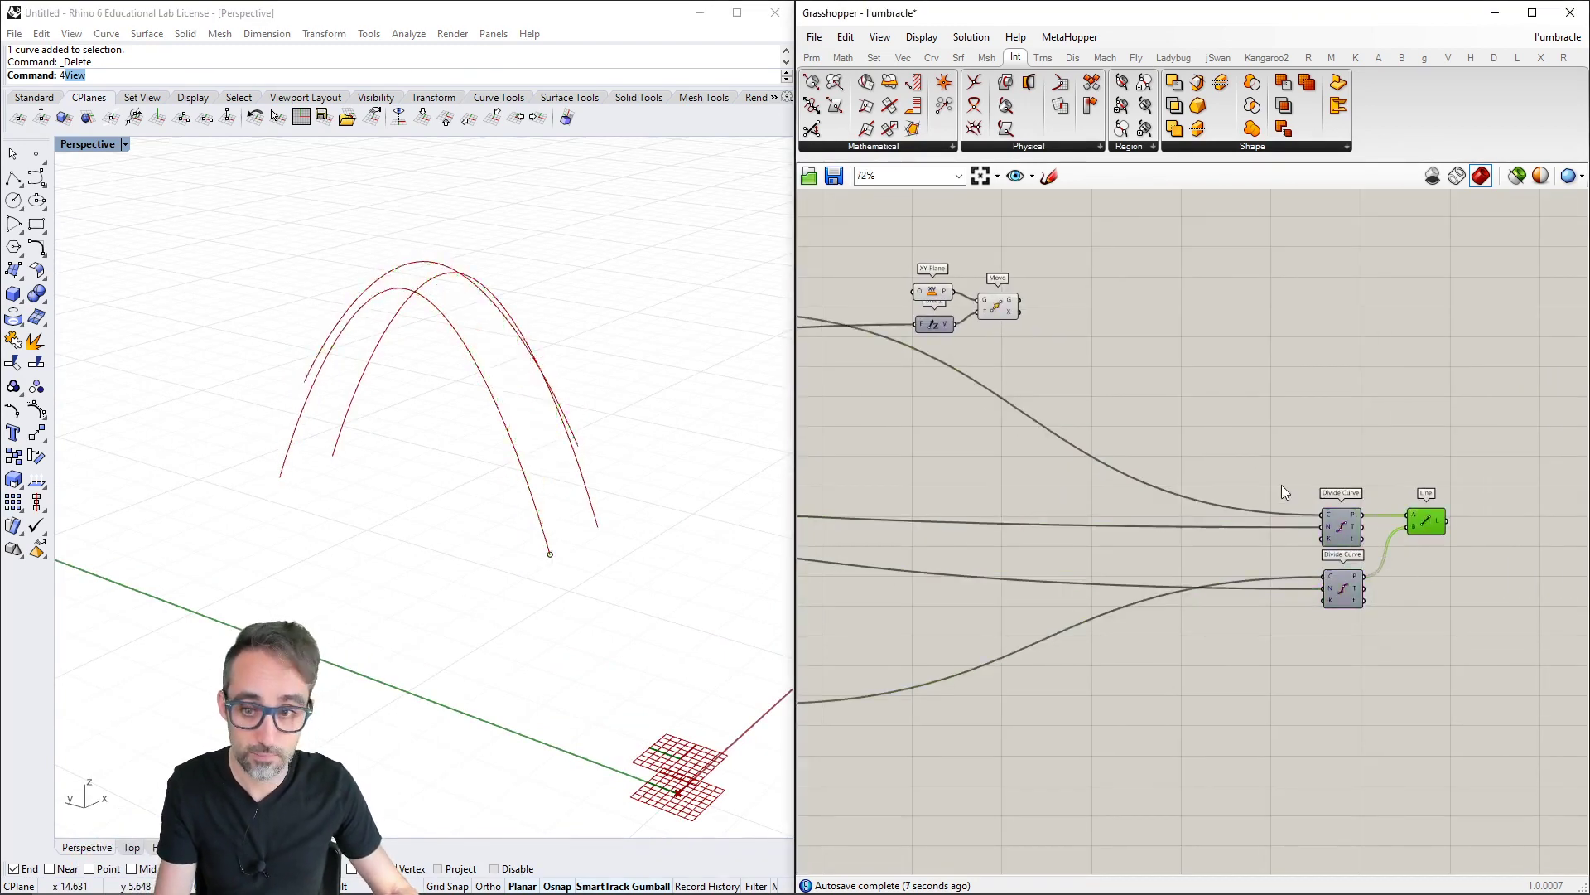
# Adjust the placement of the XY Plane and Move components so they line up beside Unit Z
pyautogui.moveTo(1135, 493); pyautogui.dragTo(1102, 515, button='right')
pyautogui.moveTo(979, 356); pyautogui.dragTo(1023, 377, button='right')
pyautogui.scroll(3, 963, 343)
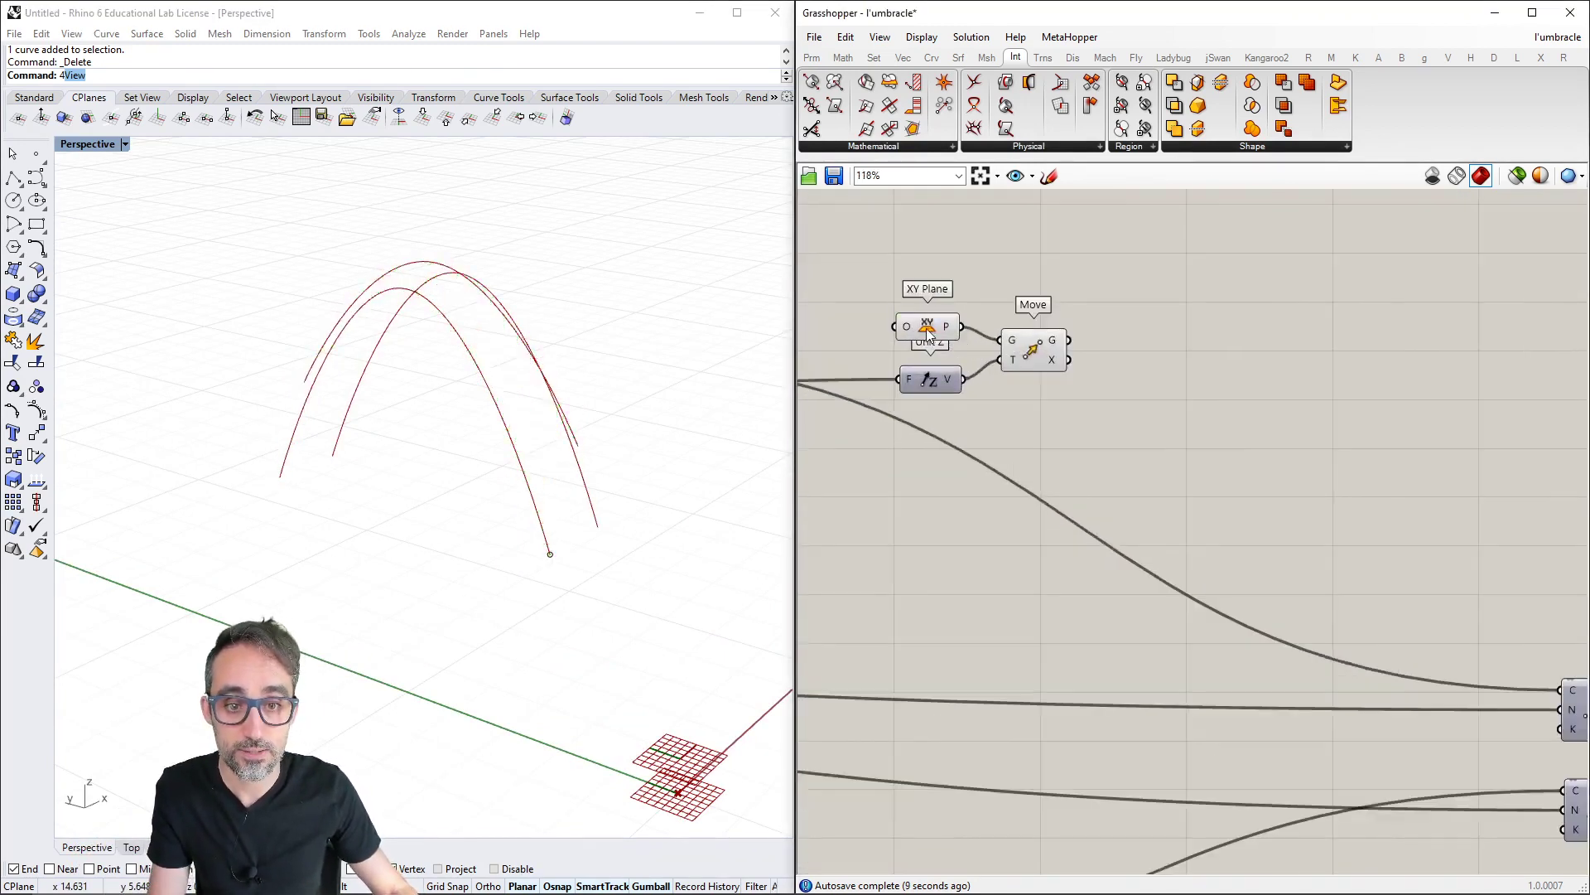
pyautogui.moveTo(927, 330); pyautogui.dragTo(935, 330)
pyautogui.moveTo(1049, 350); pyautogui.dragTo(1050, 343)
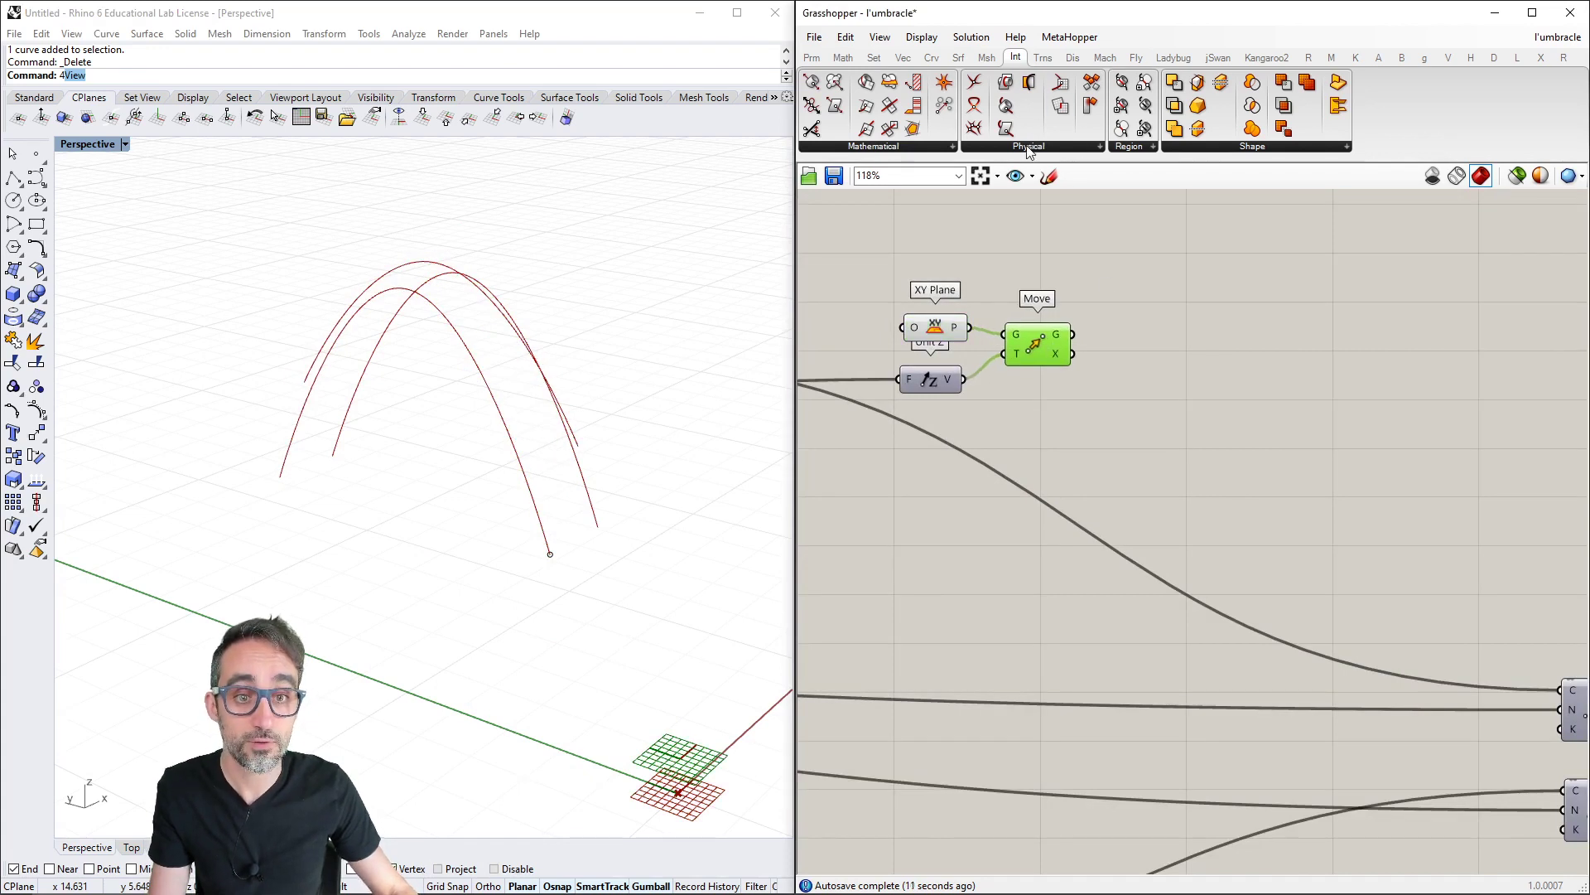
# Add a Curve | Plane intersection component, connecting the first arch's Curve to C and Move's G output to P
pyautogui.click(934, 145)
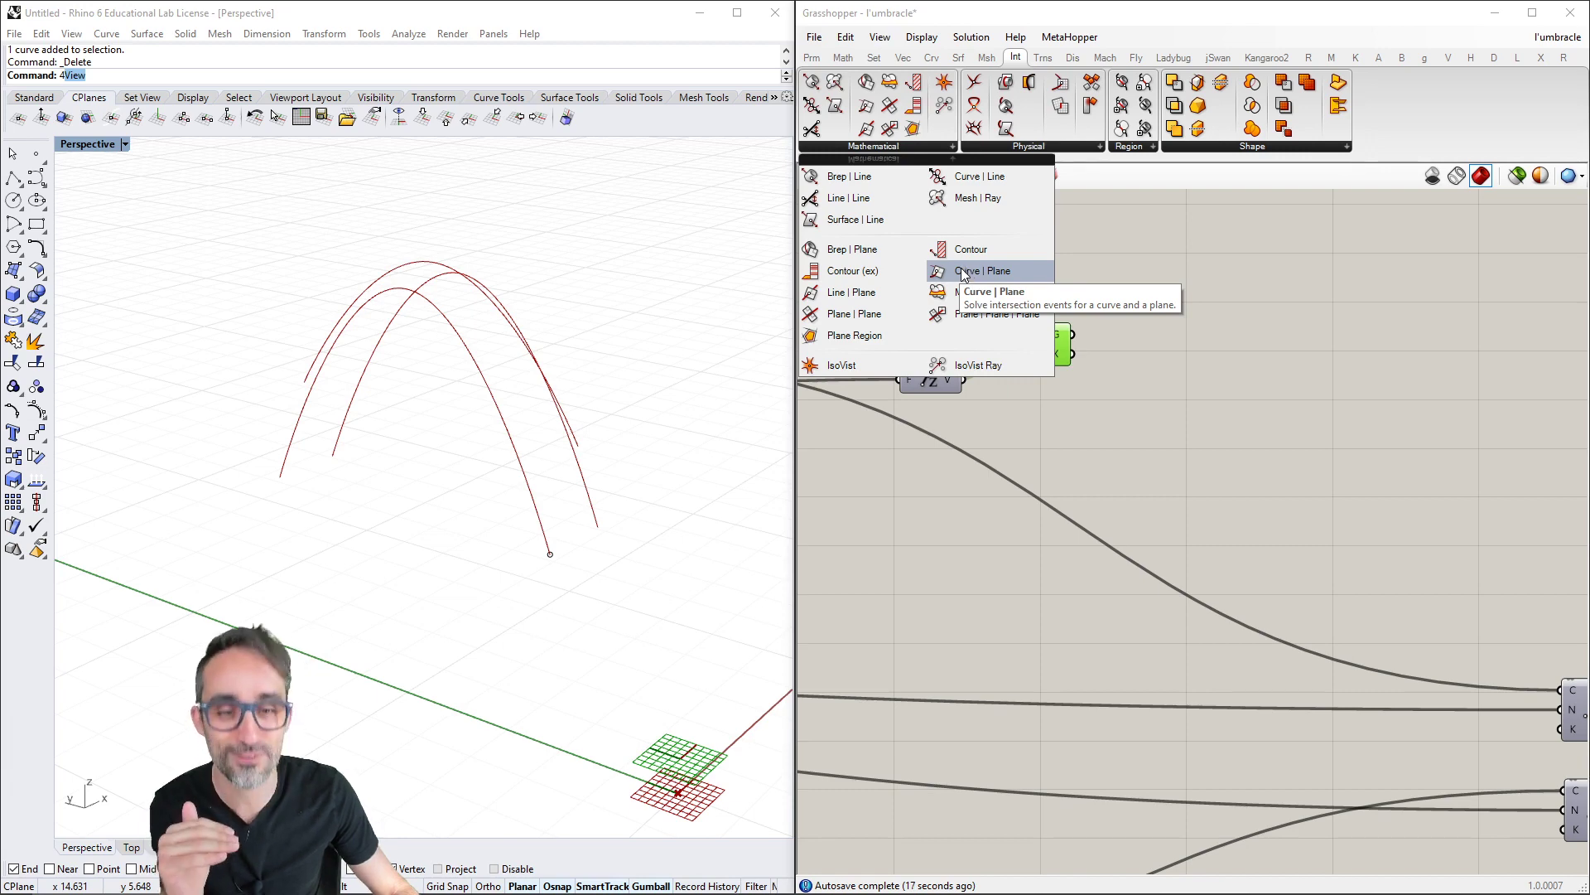
pyautogui.moveTo(961, 268); pyautogui.dragTo(1219, 290)
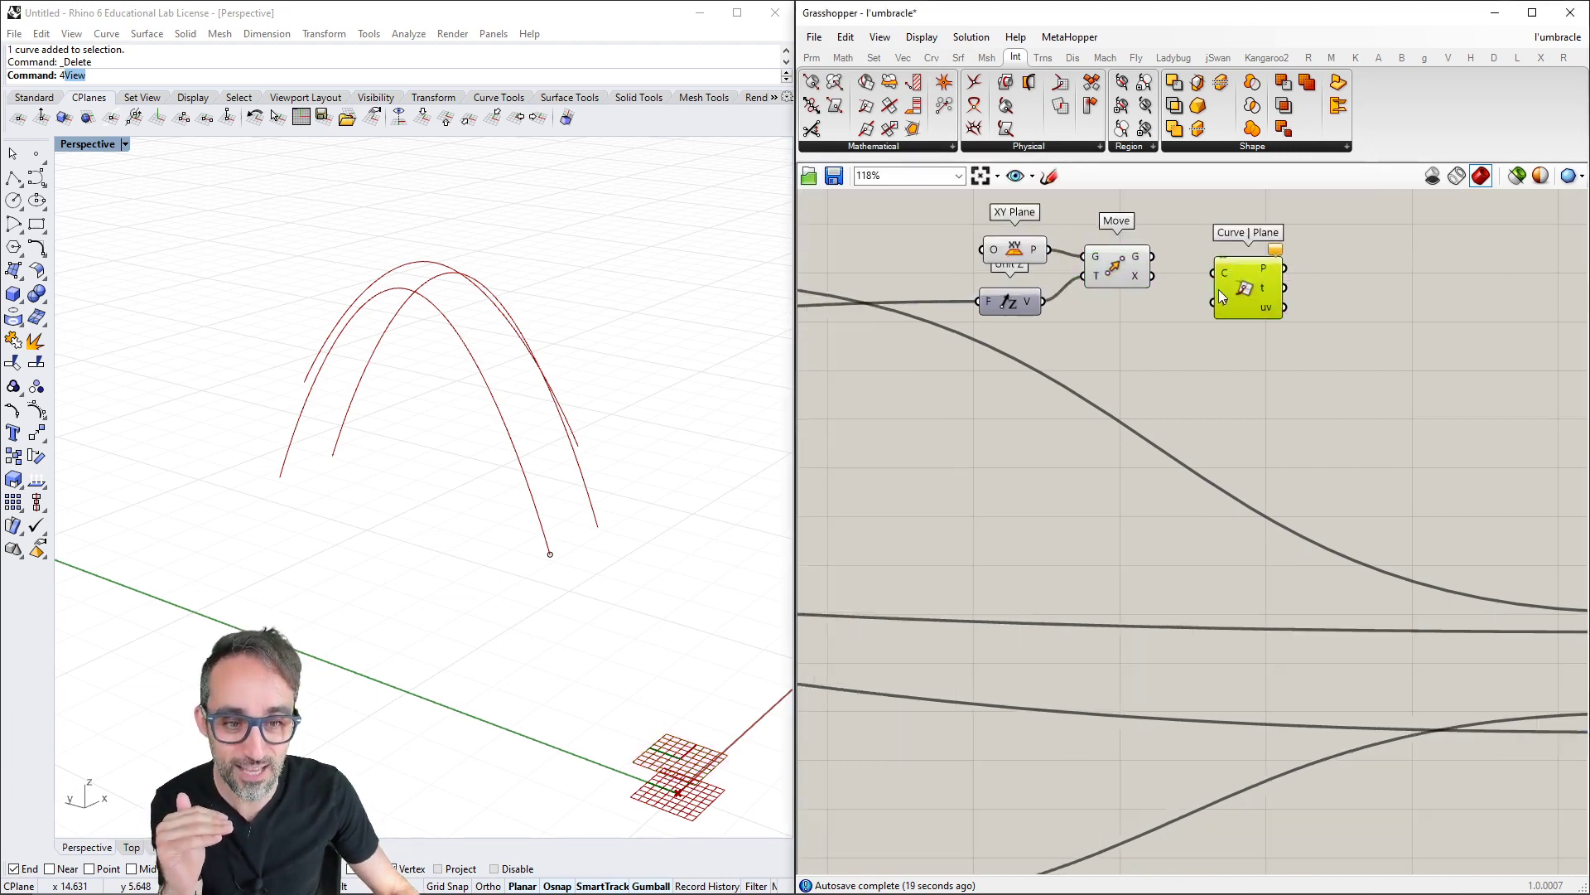
pyautogui.scroll(-3, 1219, 290)
pyautogui.moveTo(879, 301); pyautogui.dragTo(939, 301, button='right')
pyautogui.click(921, 294)
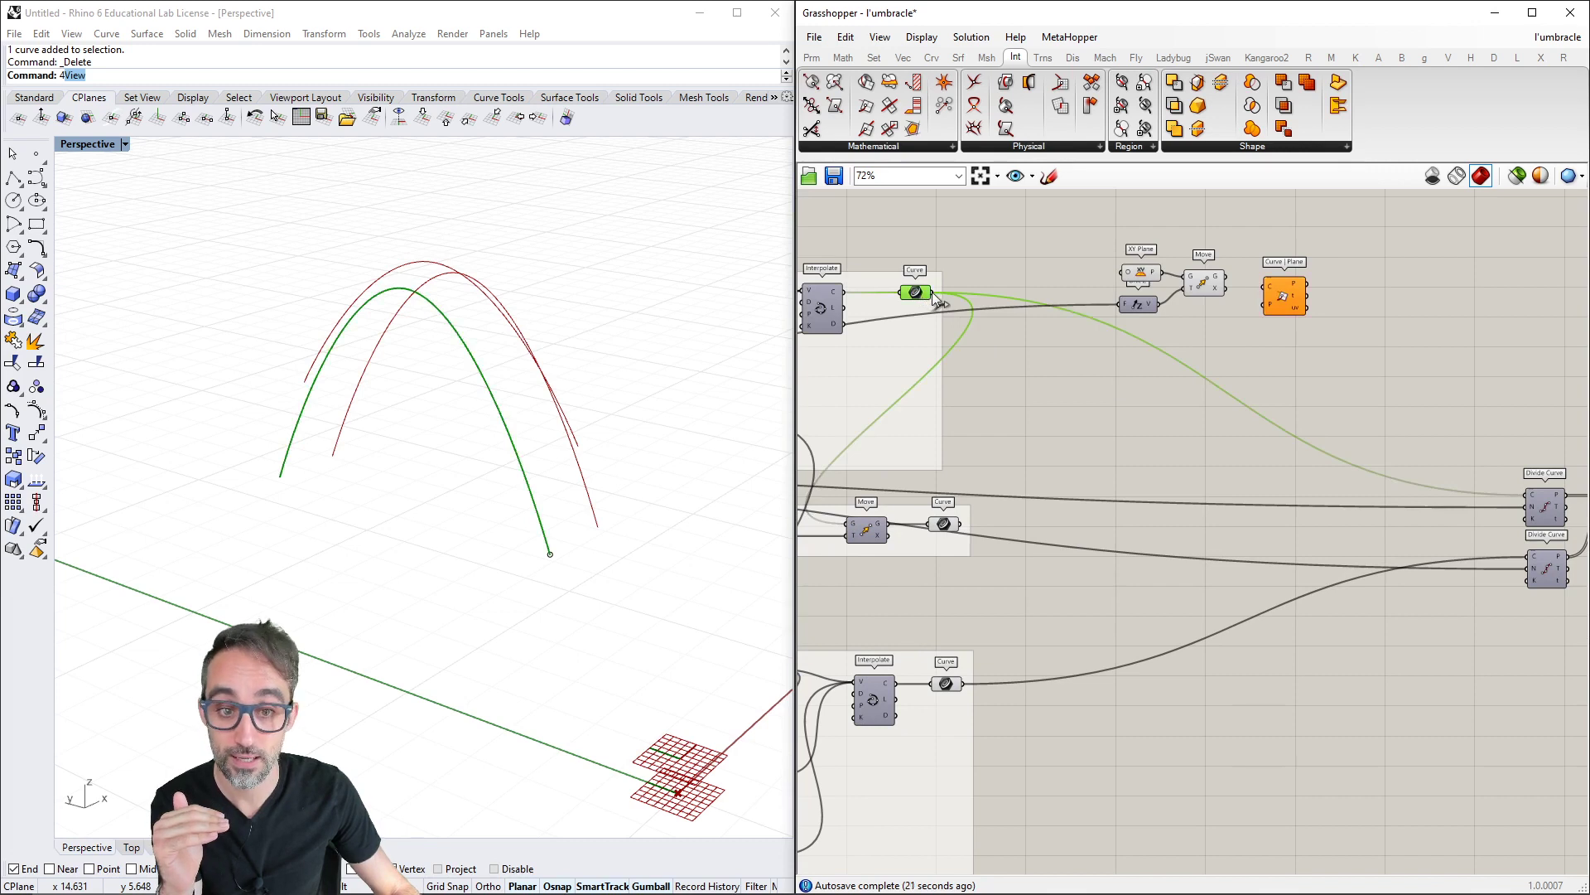
pyautogui.moveTo(963, 283); pyautogui.dragTo(1276, 274)
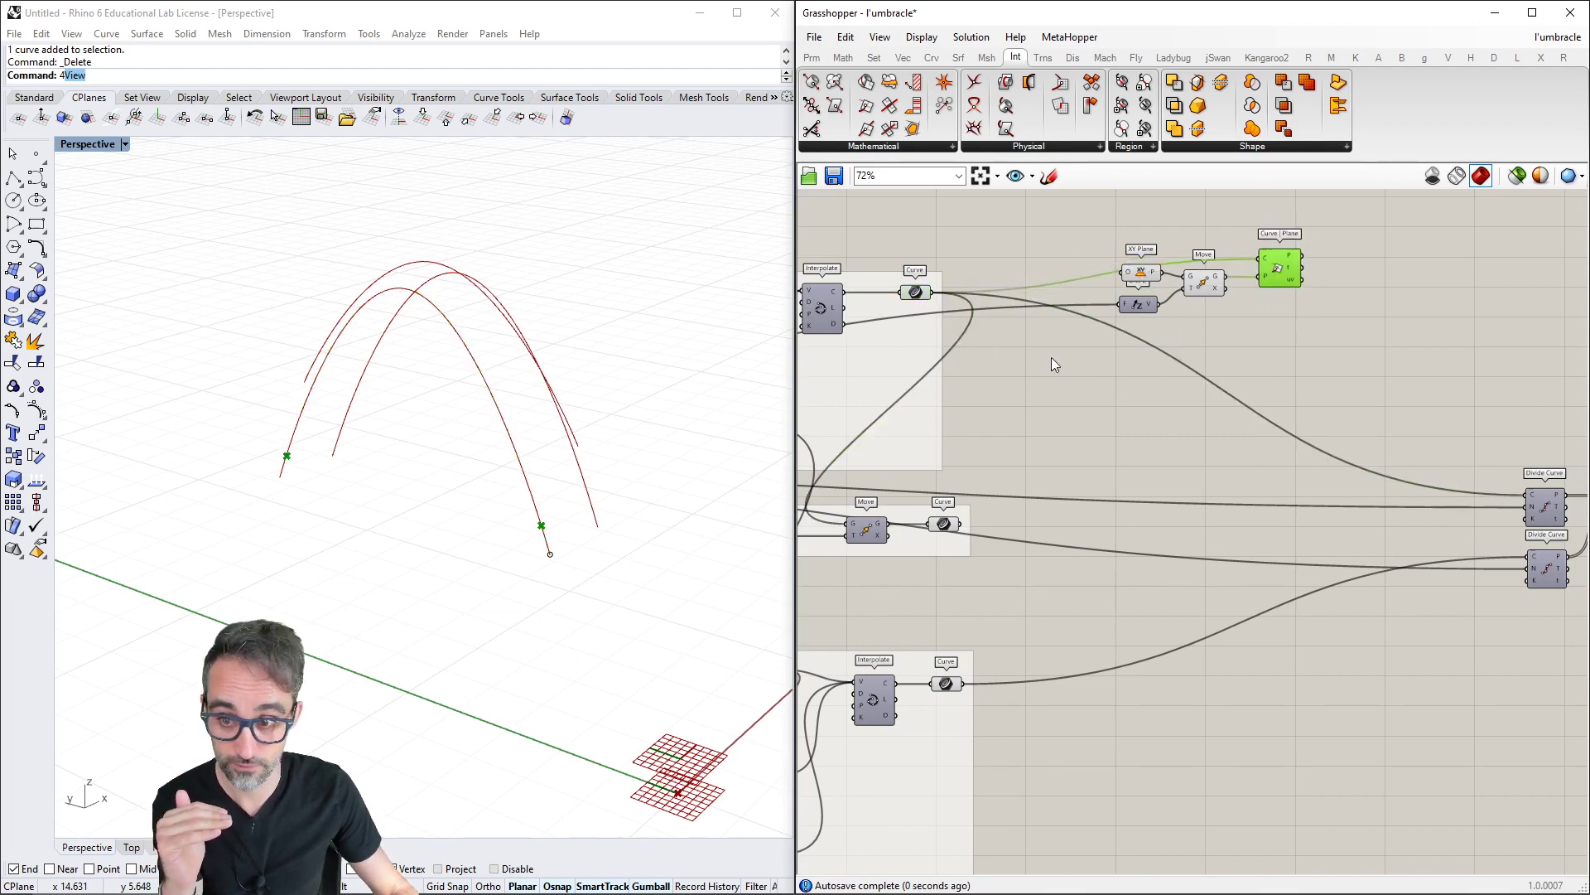
# Examine the intersection points near the first arch's ends and the P and t outputs of Curve | Plane
pyautogui.moveTo(514, 520); pyautogui.dragTo(365, 494, button='right')
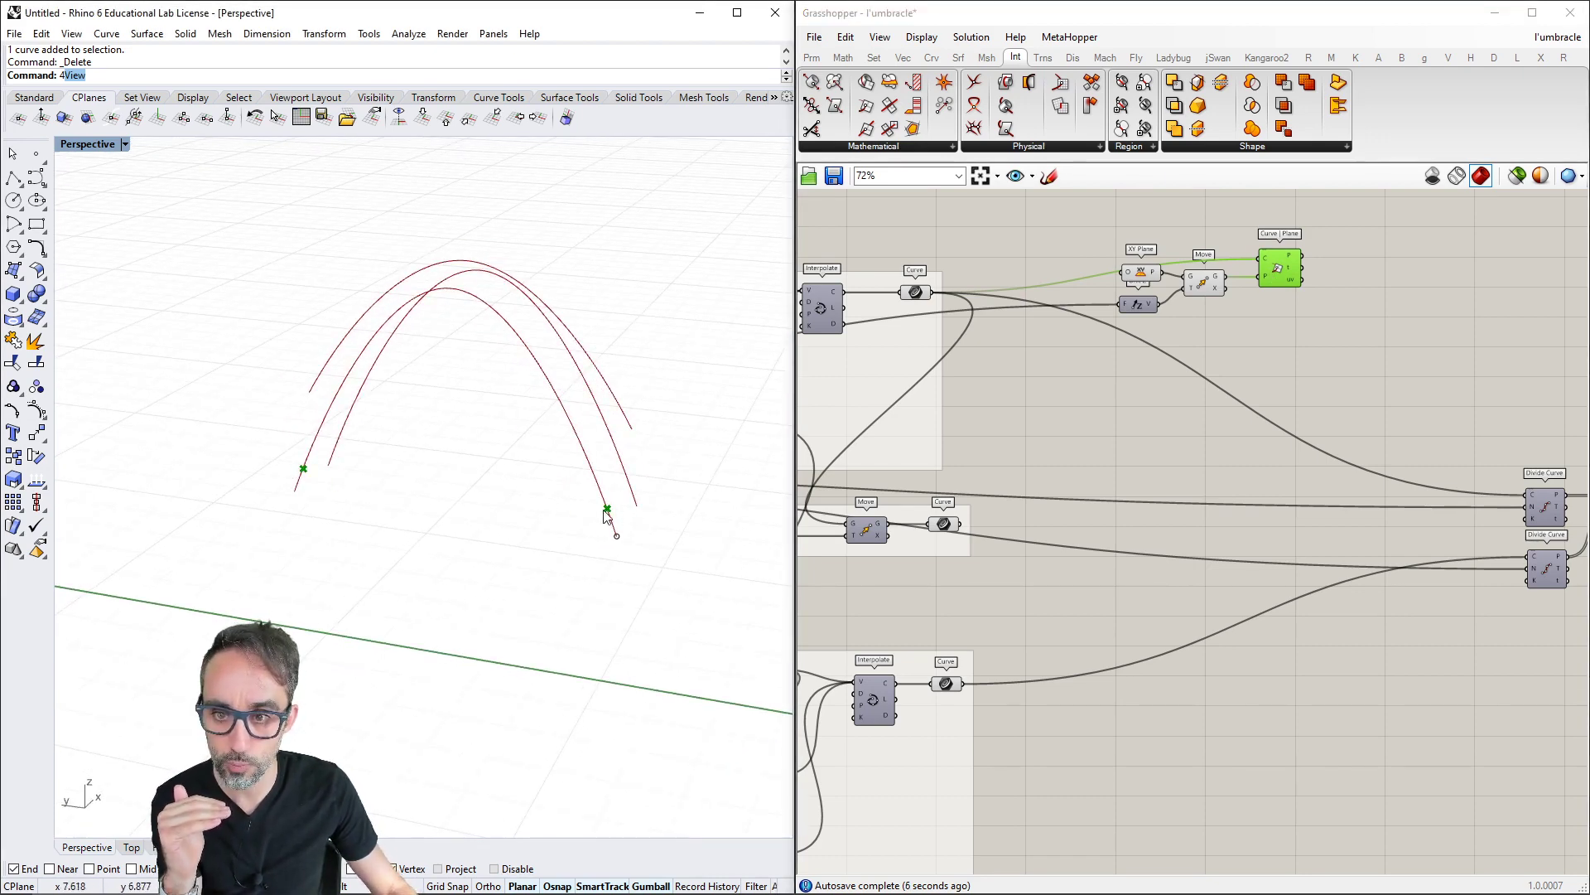
pyautogui.scroll(5, 609, 509)
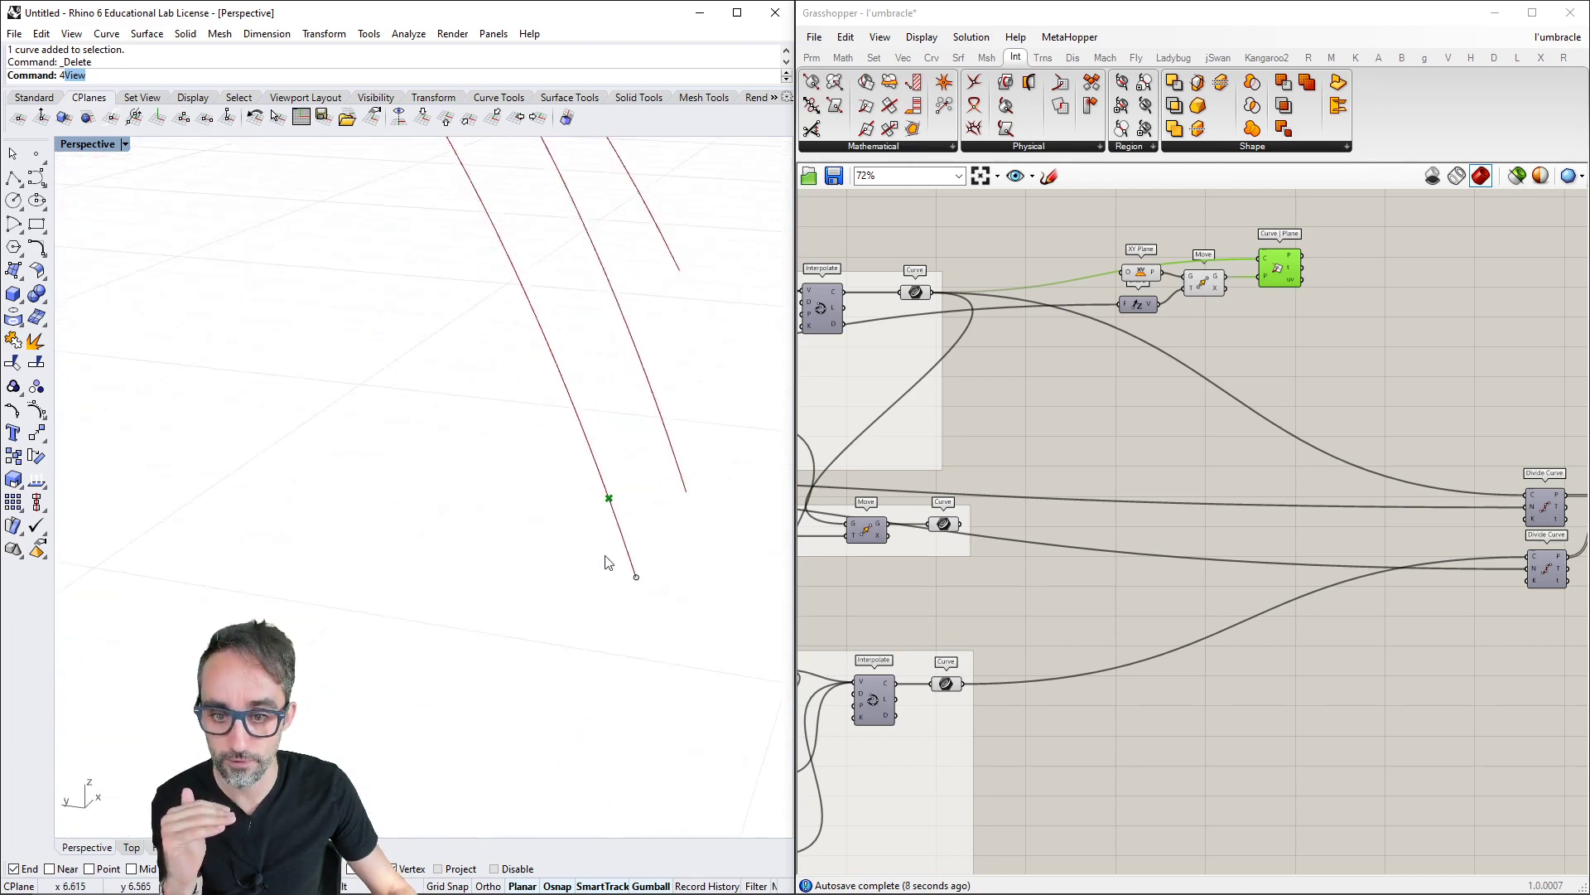
pyautogui.scroll(-5, 604, 580)
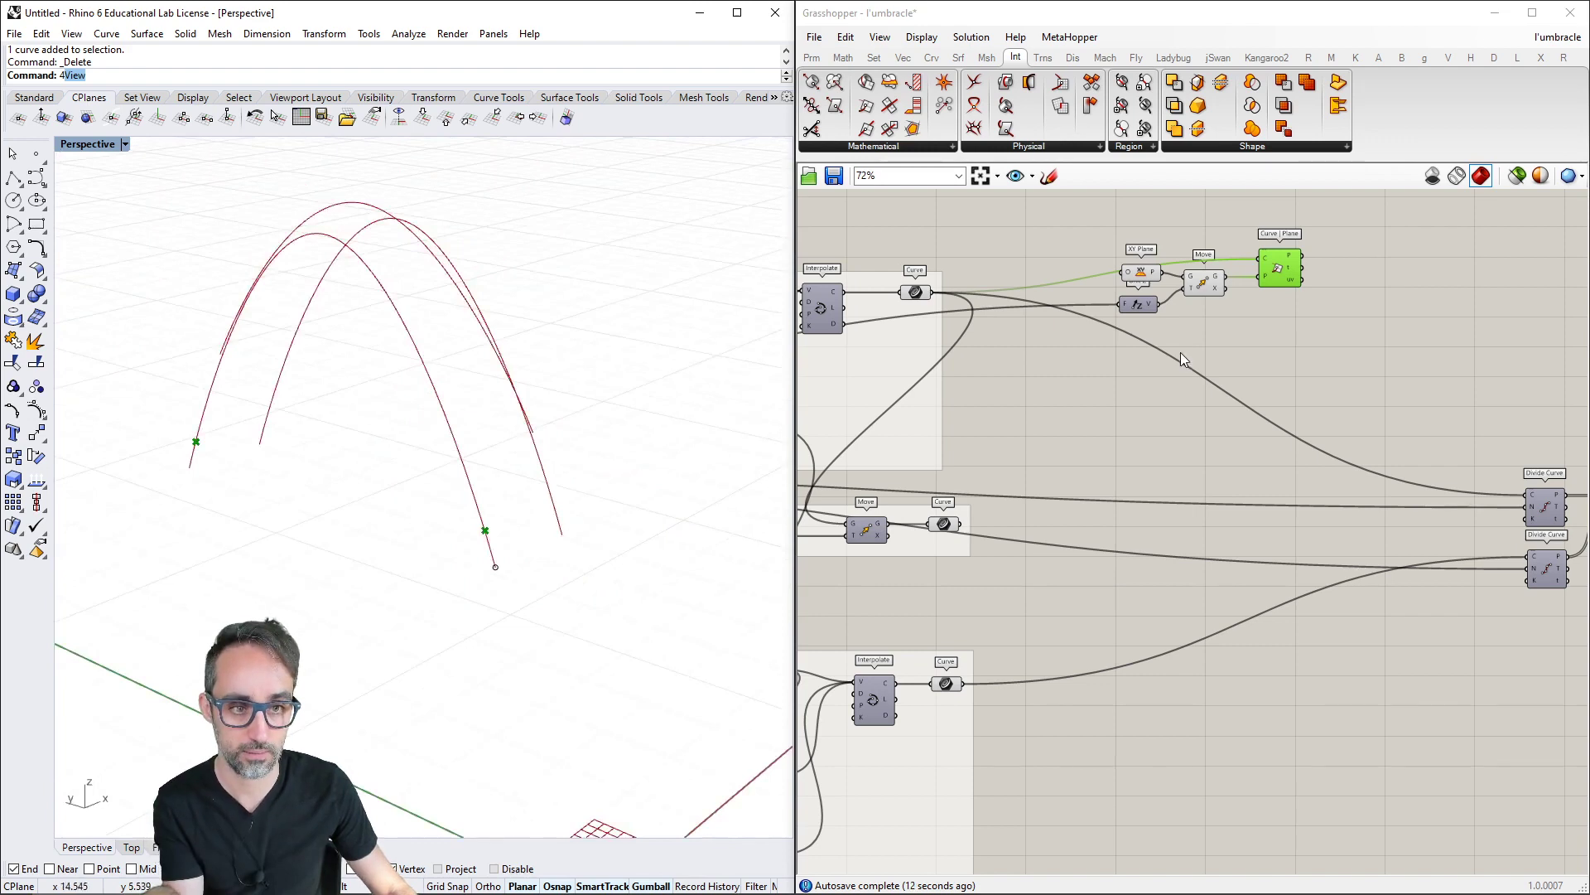
pyautogui.scroll(4, 1165, 336)
pyautogui.scroll(2, 1179, 384)
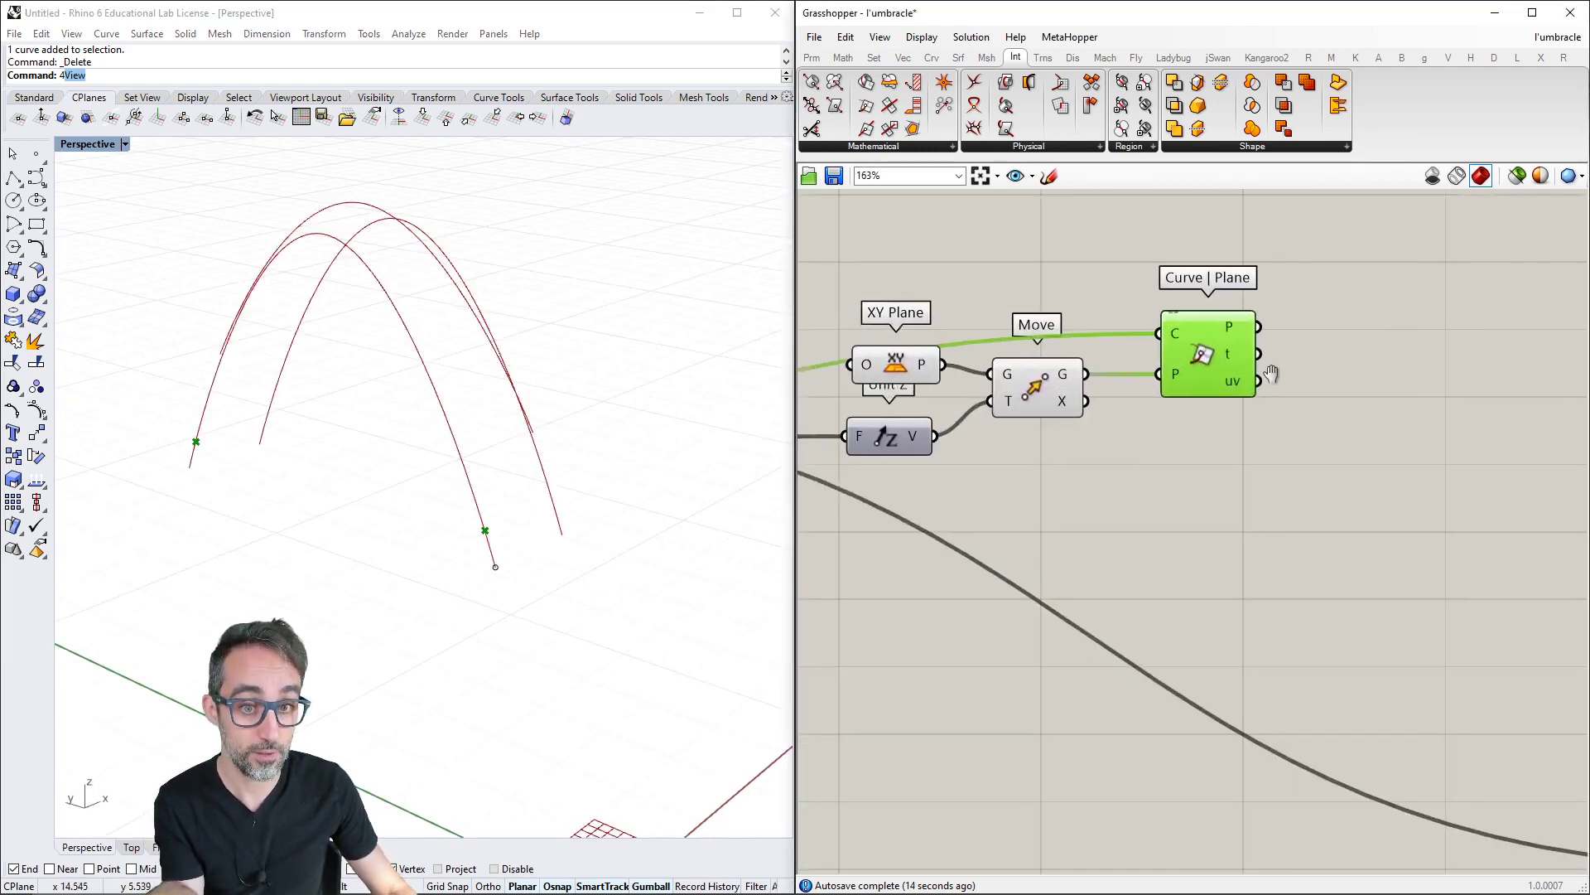
pyautogui.moveTo(1231, 326)
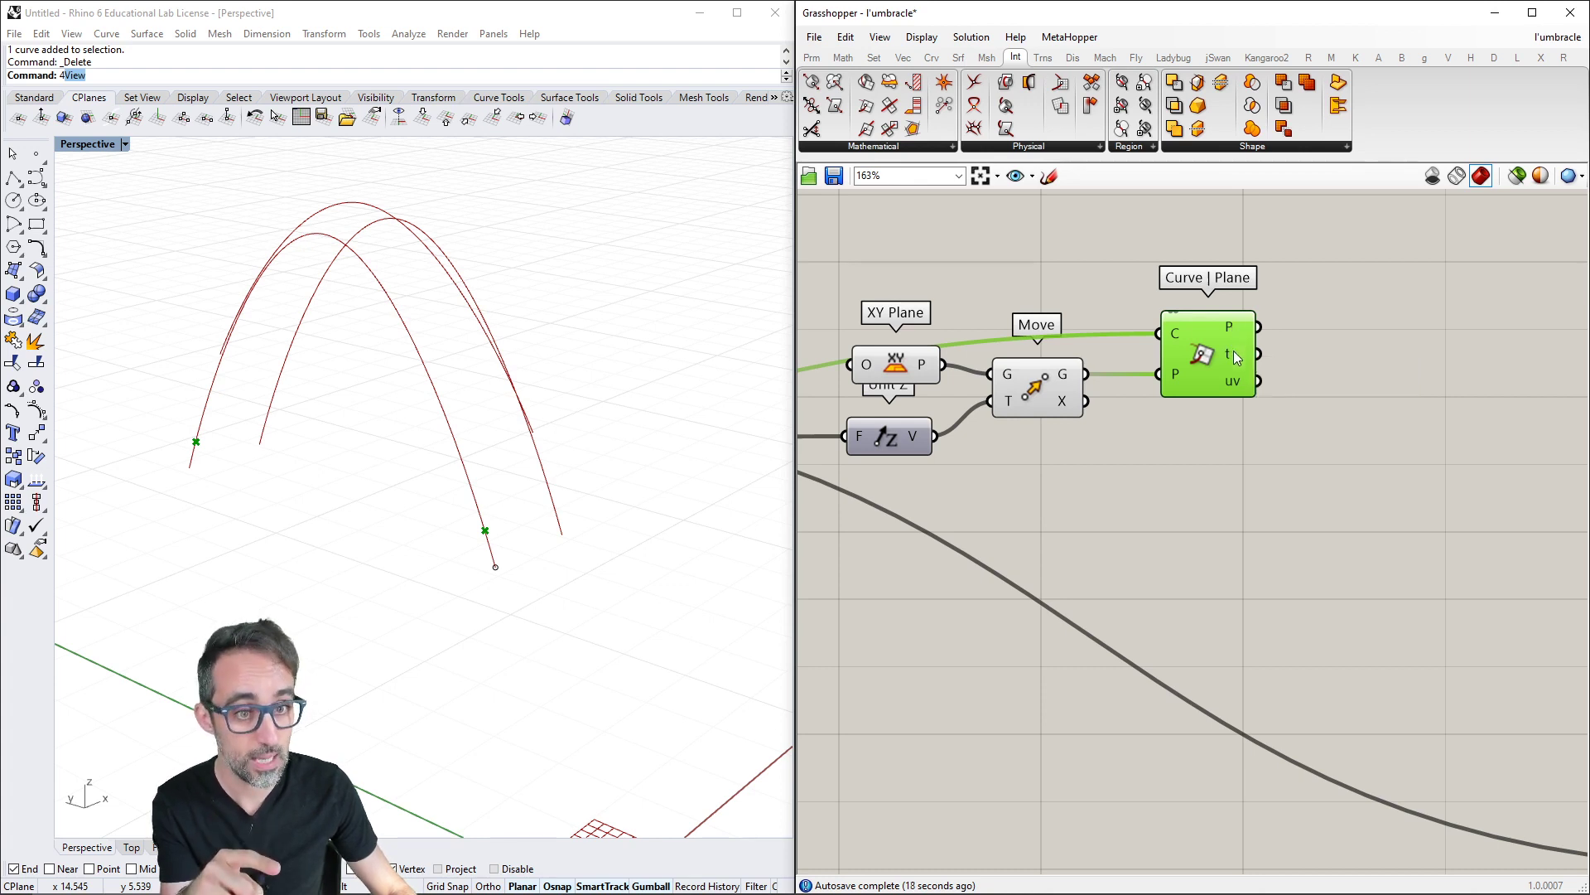
pyautogui.moveTo(1234, 354)
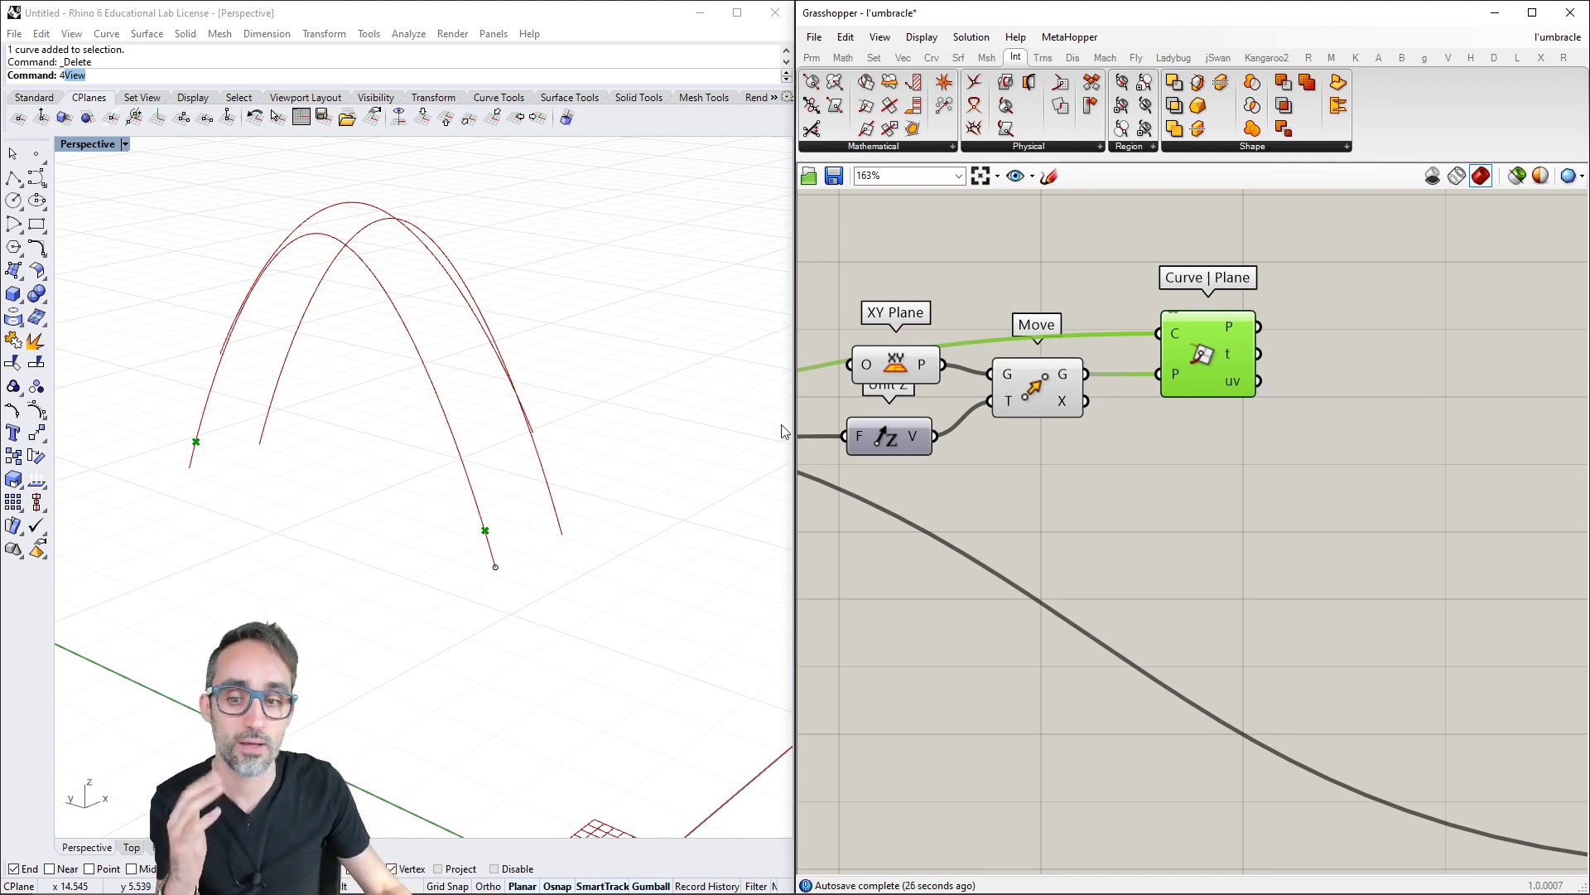
# Add a Panel beside Curve | Plane and connect the t output to it
pyautogui.doubleClick(1368, 359)
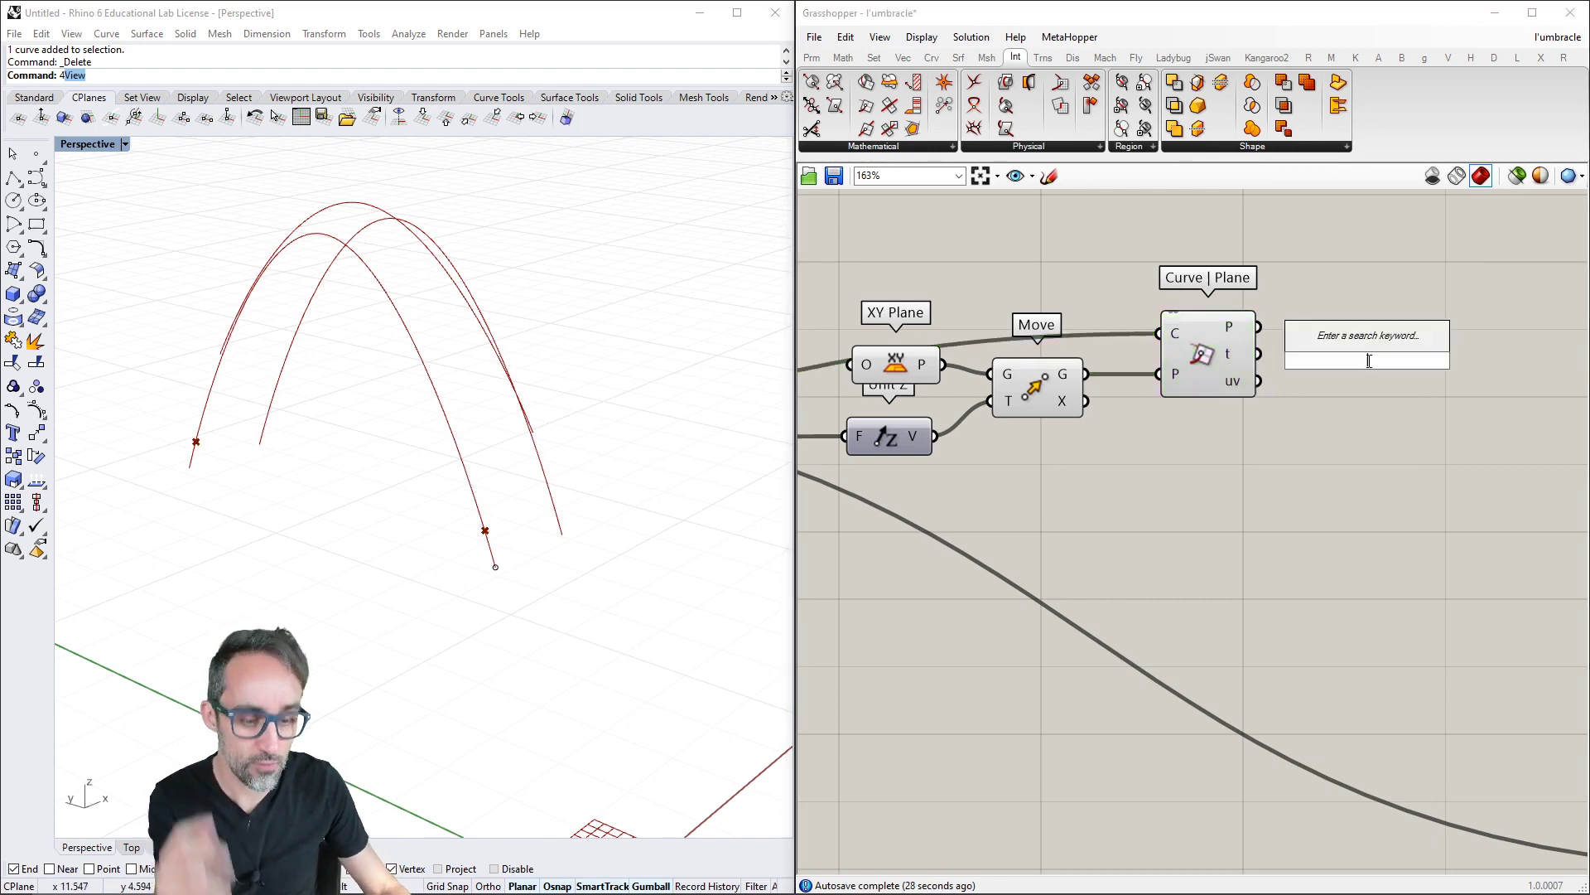
pyautogui.write('//')
pyautogui.press('Return')
pyautogui.moveTo(1370, 363); pyautogui.dragTo(1435, 369)
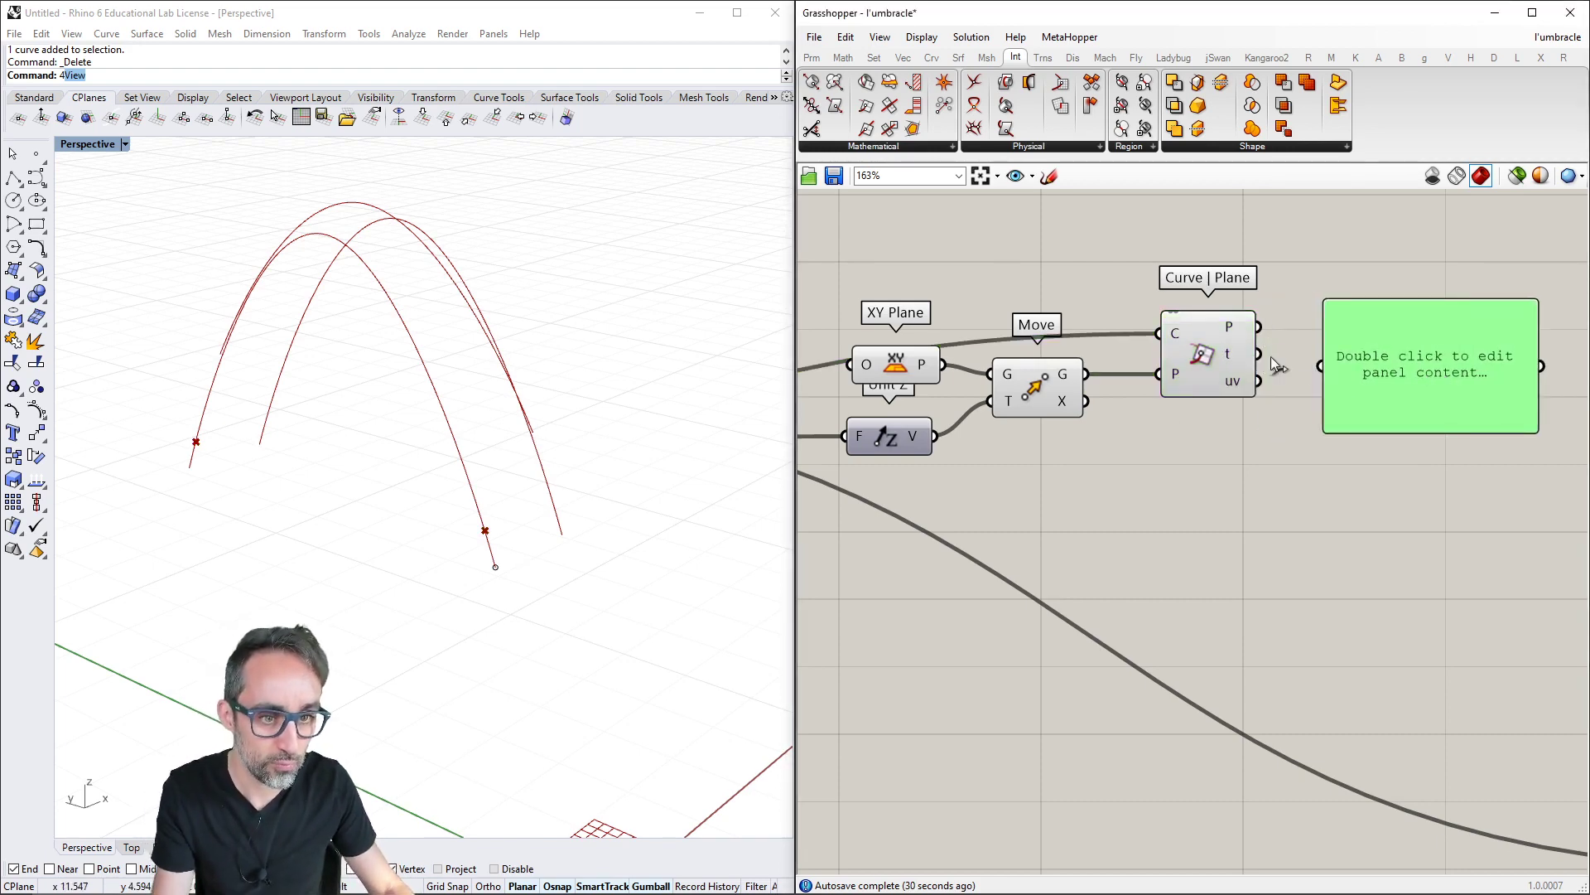
pyautogui.moveTo(1260, 355); pyautogui.dragTo(1326, 366)
pyautogui.moveTo(1341, 387)
pyautogui.mouseDown(button='right')
pyautogui.moveTo(1271, 412)
pyautogui.moveTo(1338, 386)
pyautogui.mouseUp(button='right')
pyautogui.scroll(-2, 1271, 412)
# Add a Domain parameter below Curve | Plane and connect the first arch's Curve to it
pyautogui.click(1225, 461)
pyautogui.doubleClick(1225, 461)
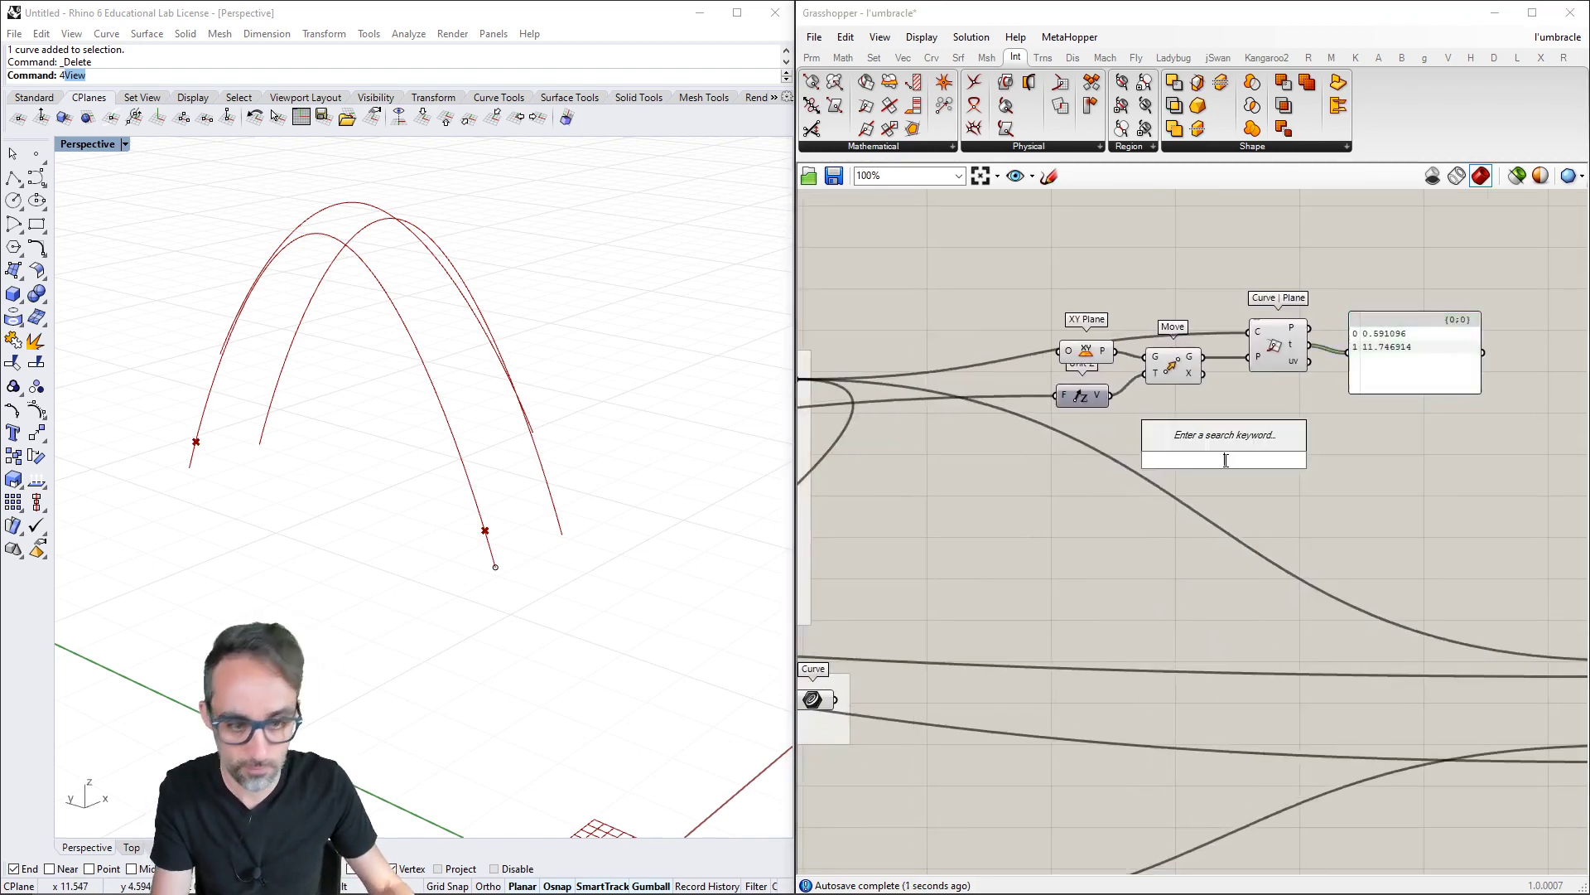
pyautogui.write('domai')
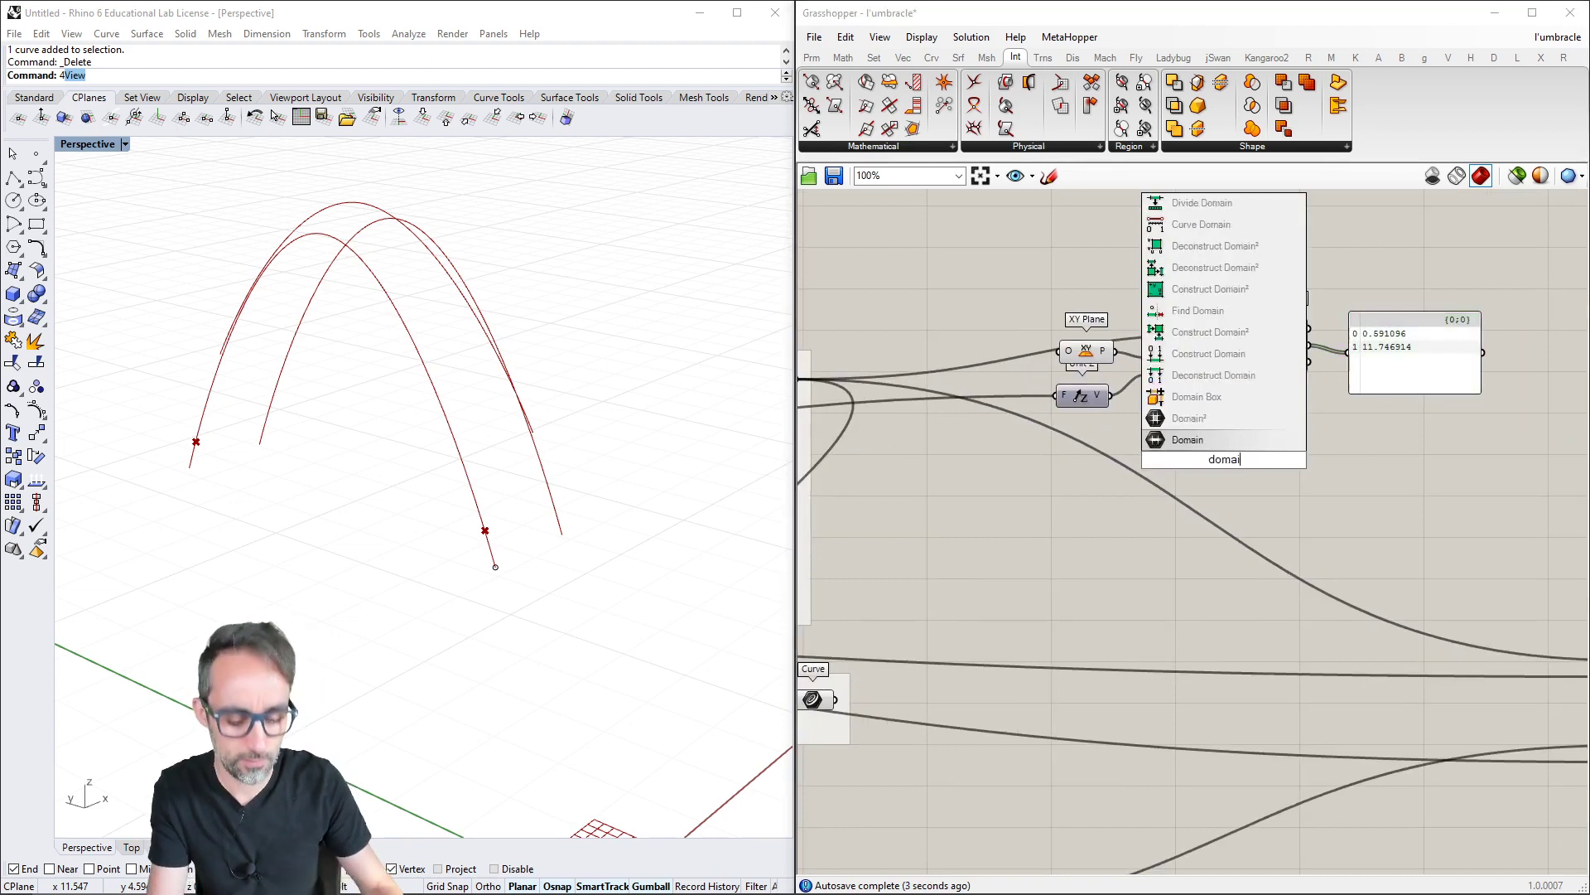
pyautogui.press('Return')
pyautogui.moveTo(881, 399); pyautogui.dragTo(948, 394, button='right')
pyautogui.moveTo(862, 376); pyautogui.dragTo(1334, 459)
# Attach a Panel to the Domain parameter and compare the curve's domain with the intersection parameters
pyautogui.doubleClick(1334, 447)
pyautogui.write('//')
pyautogui.press('Return')
pyautogui.moveTo(1372, 469); pyautogui.dragTo(1328, 469, button='right')
pyautogui.scroll(1, 1345, 469)
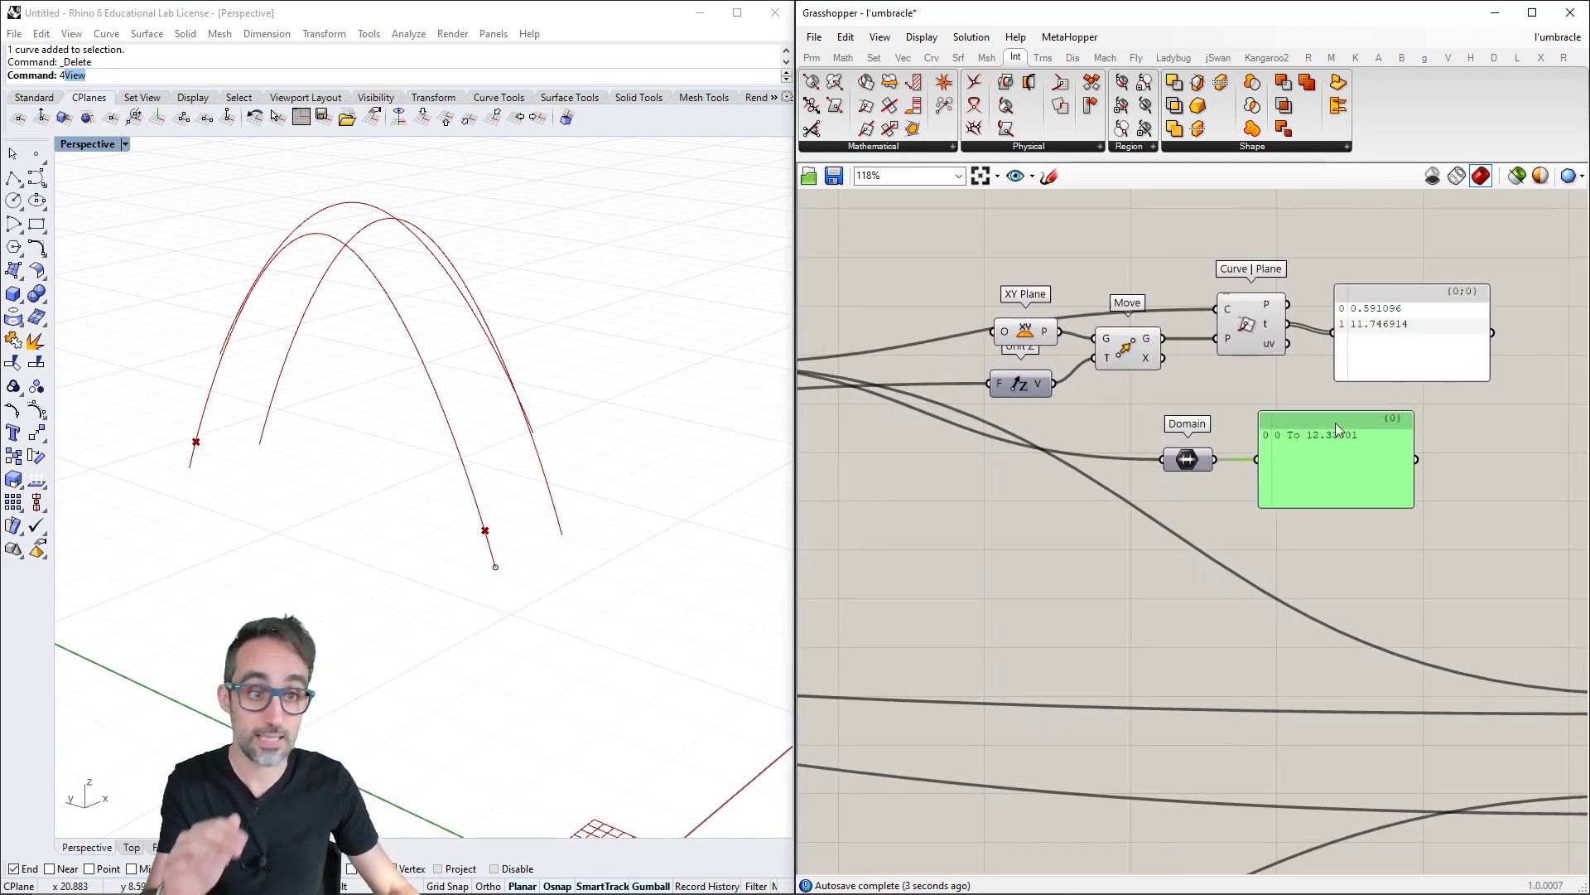
pyautogui.click(1394, 337)
pyautogui.click(1342, 460)
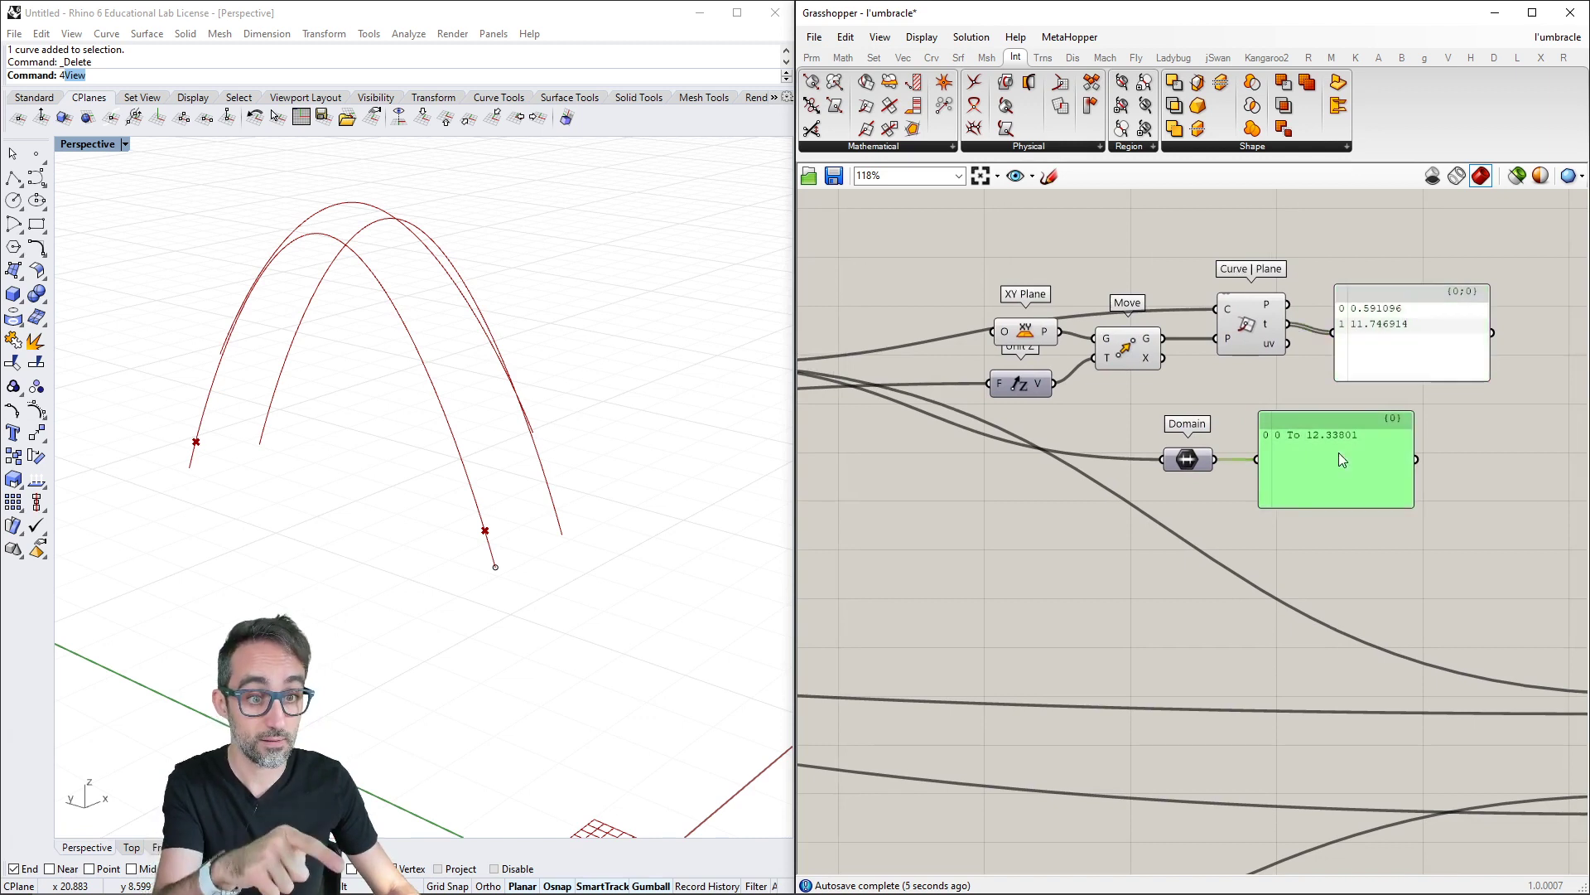
pyautogui.click(1355, 400)
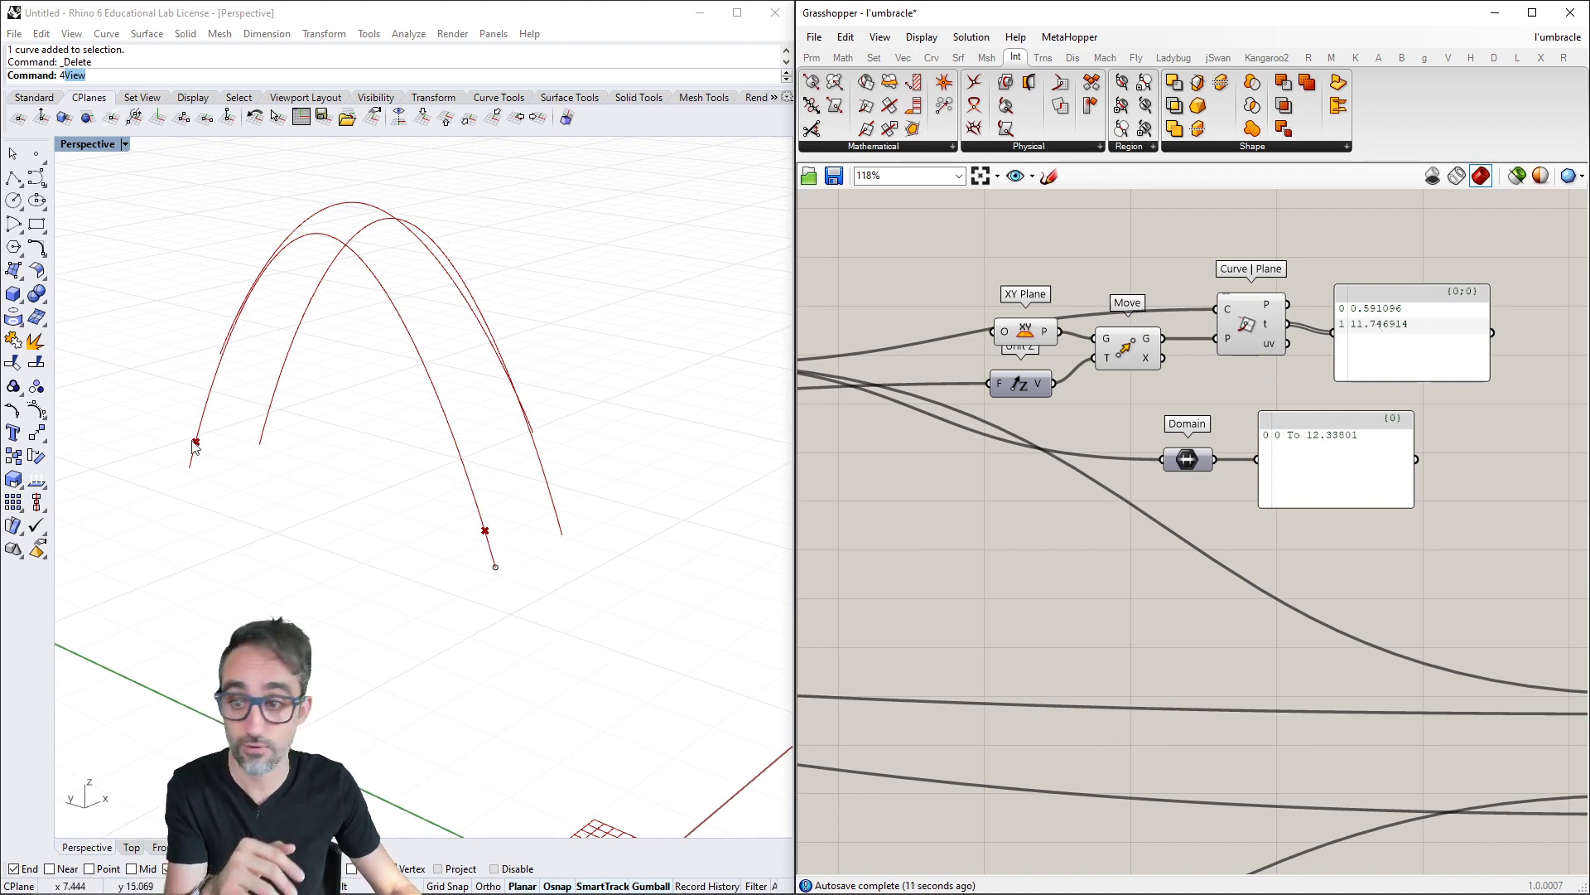
pyautogui.moveTo(191, 454); pyautogui.dragTo(193, 469, button='right')
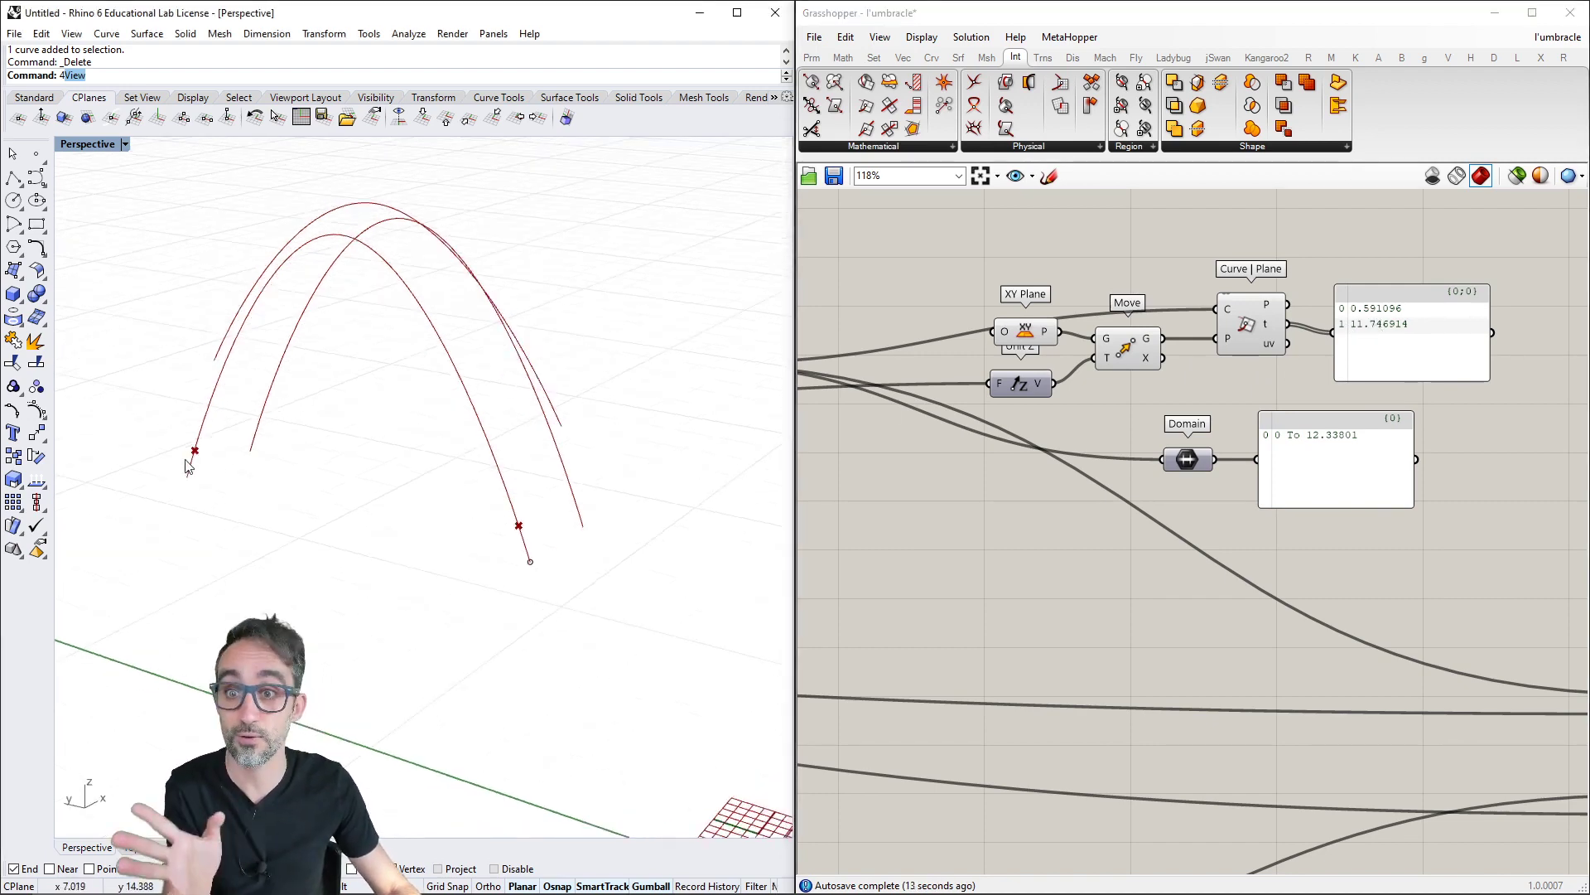
# Delete the Domain parameter with its panel and the panel reading the t output of Curve | Plane
pyautogui.moveTo(1472, 411); pyautogui.dragTo(1221, 424, button='right')
pyautogui.moveTo(1221, 424); pyautogui.dragTo(915, 519)
pyautogui.press('Delete')
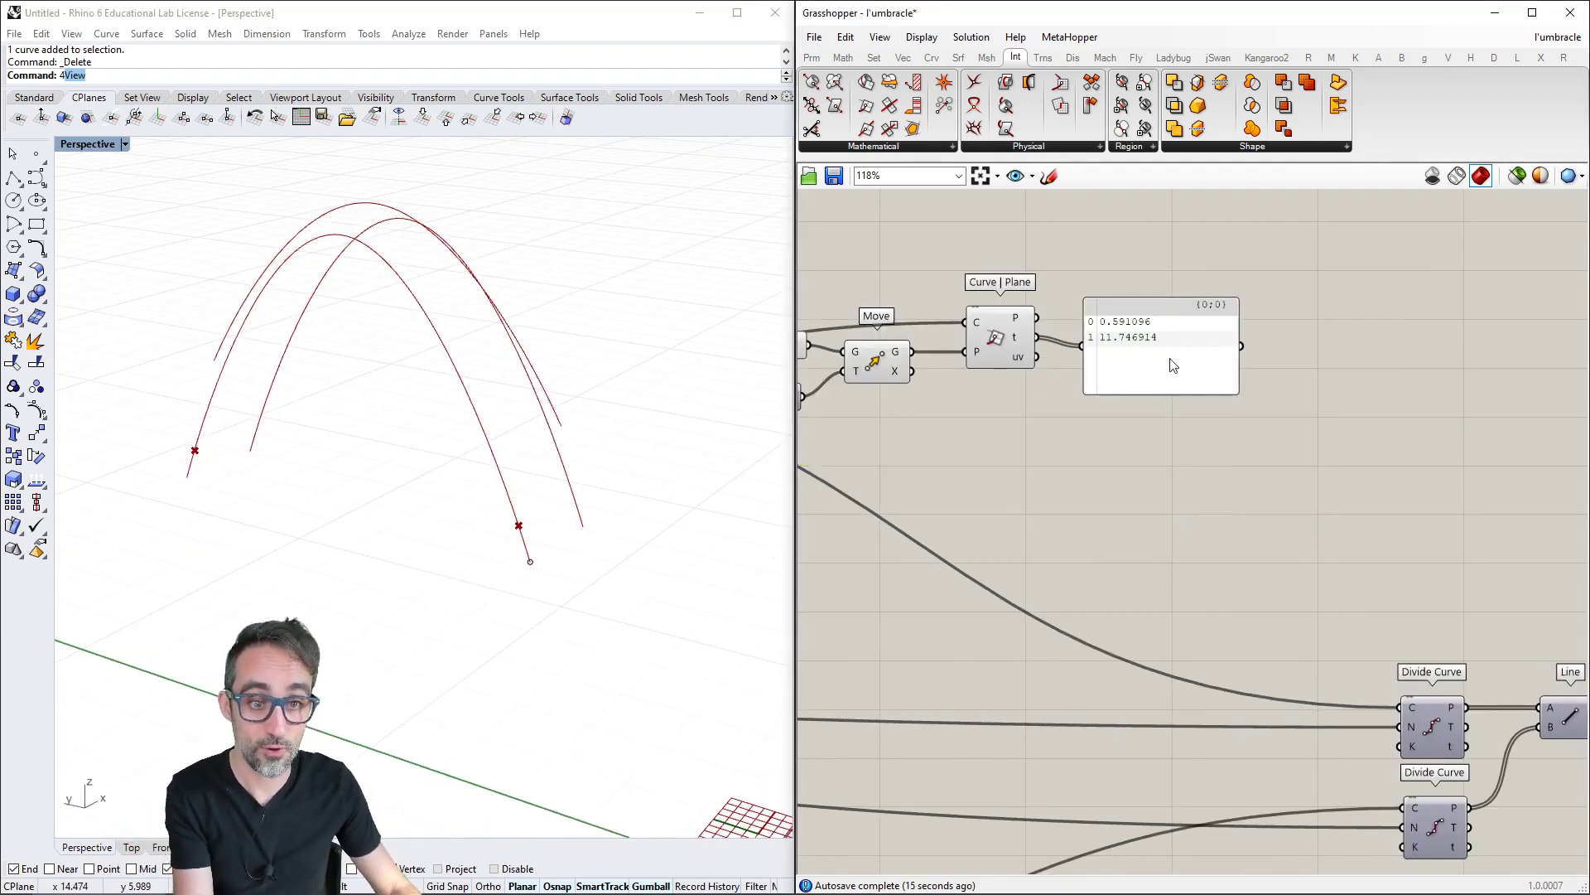
pyautogui.click(1105, 371)
pyautogui.press('Delete')
pyautogui.moveTo(1090, 386); pyautogui.dragTo(1065, 386, button='right')
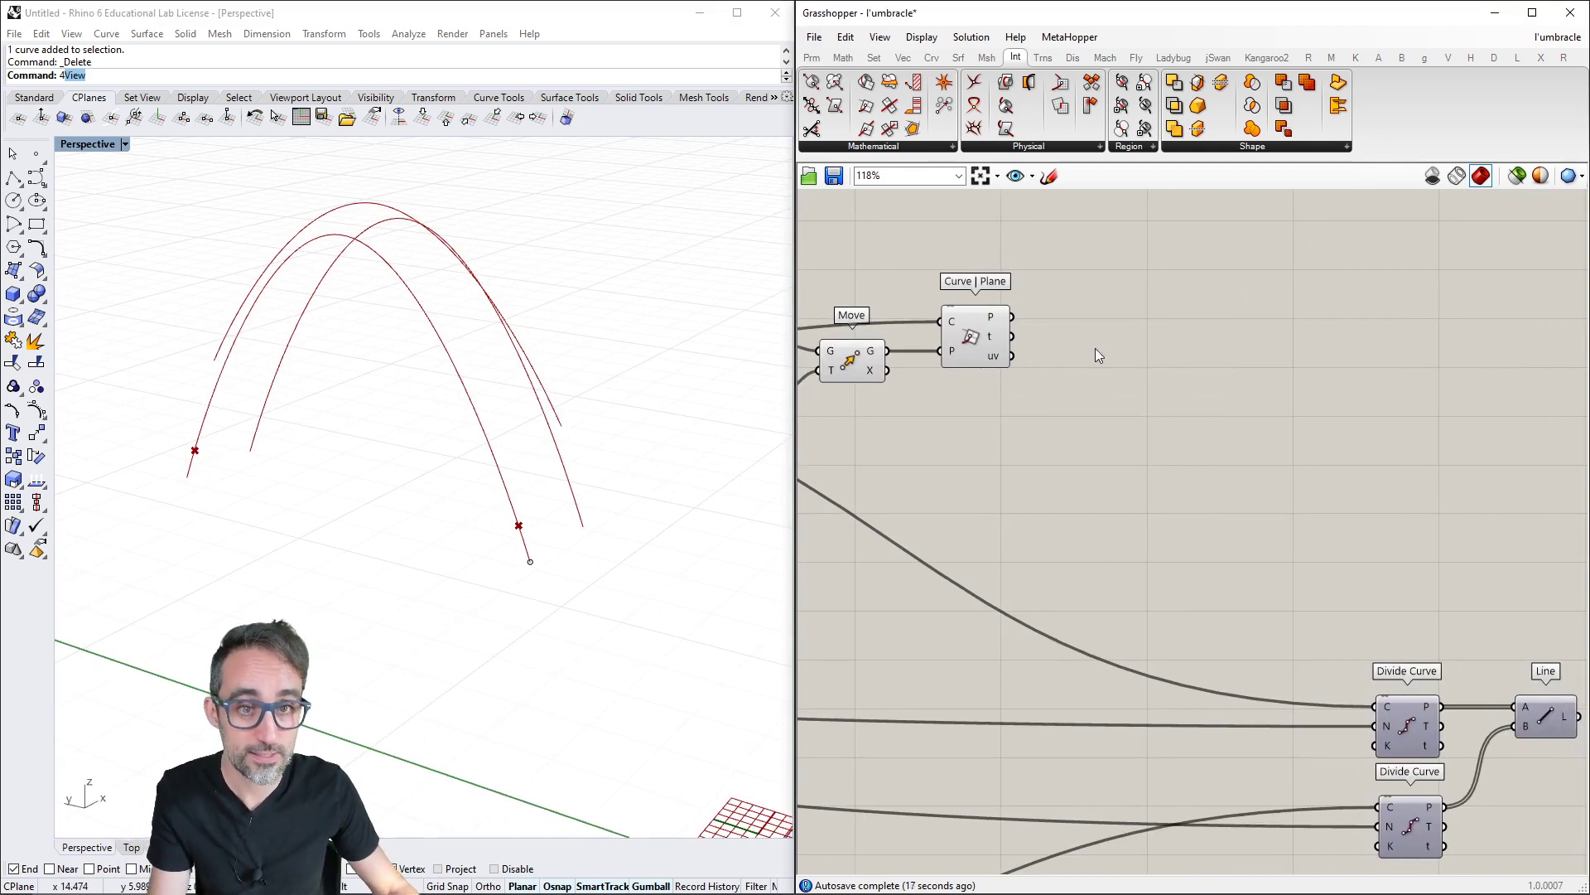
# Add a Shatter component below Curve | Plane and connect the first arch's Curve to its C input
pyautogui.click(931, 57)
pyautogui.click(1086, 146)
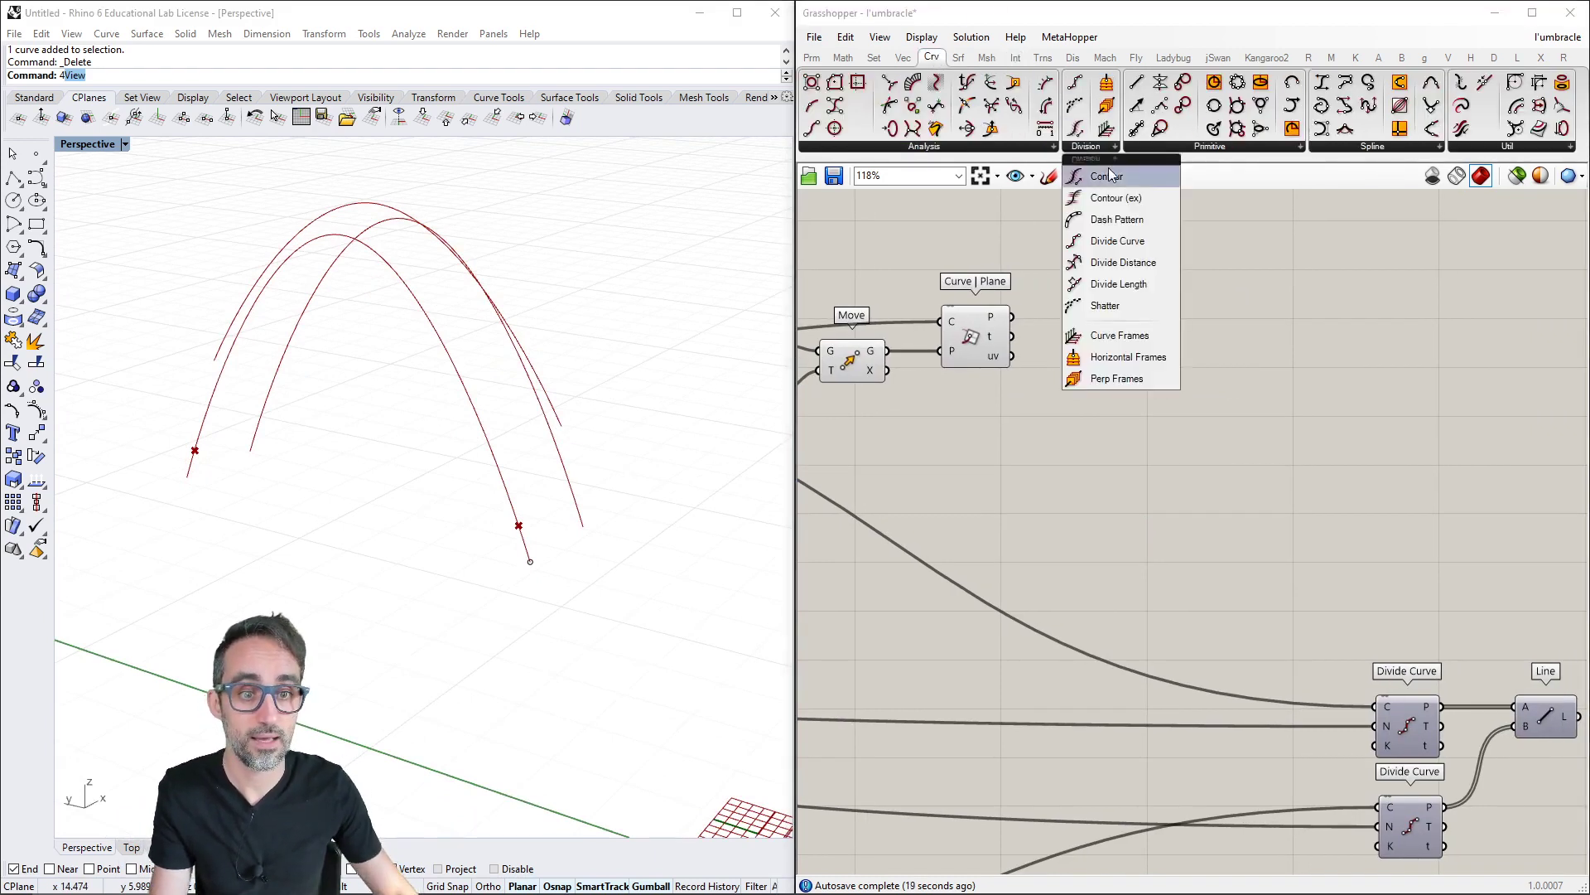
pyautogui.moveTo(1105, 305); pyautogui.dragTo(1031, 435)
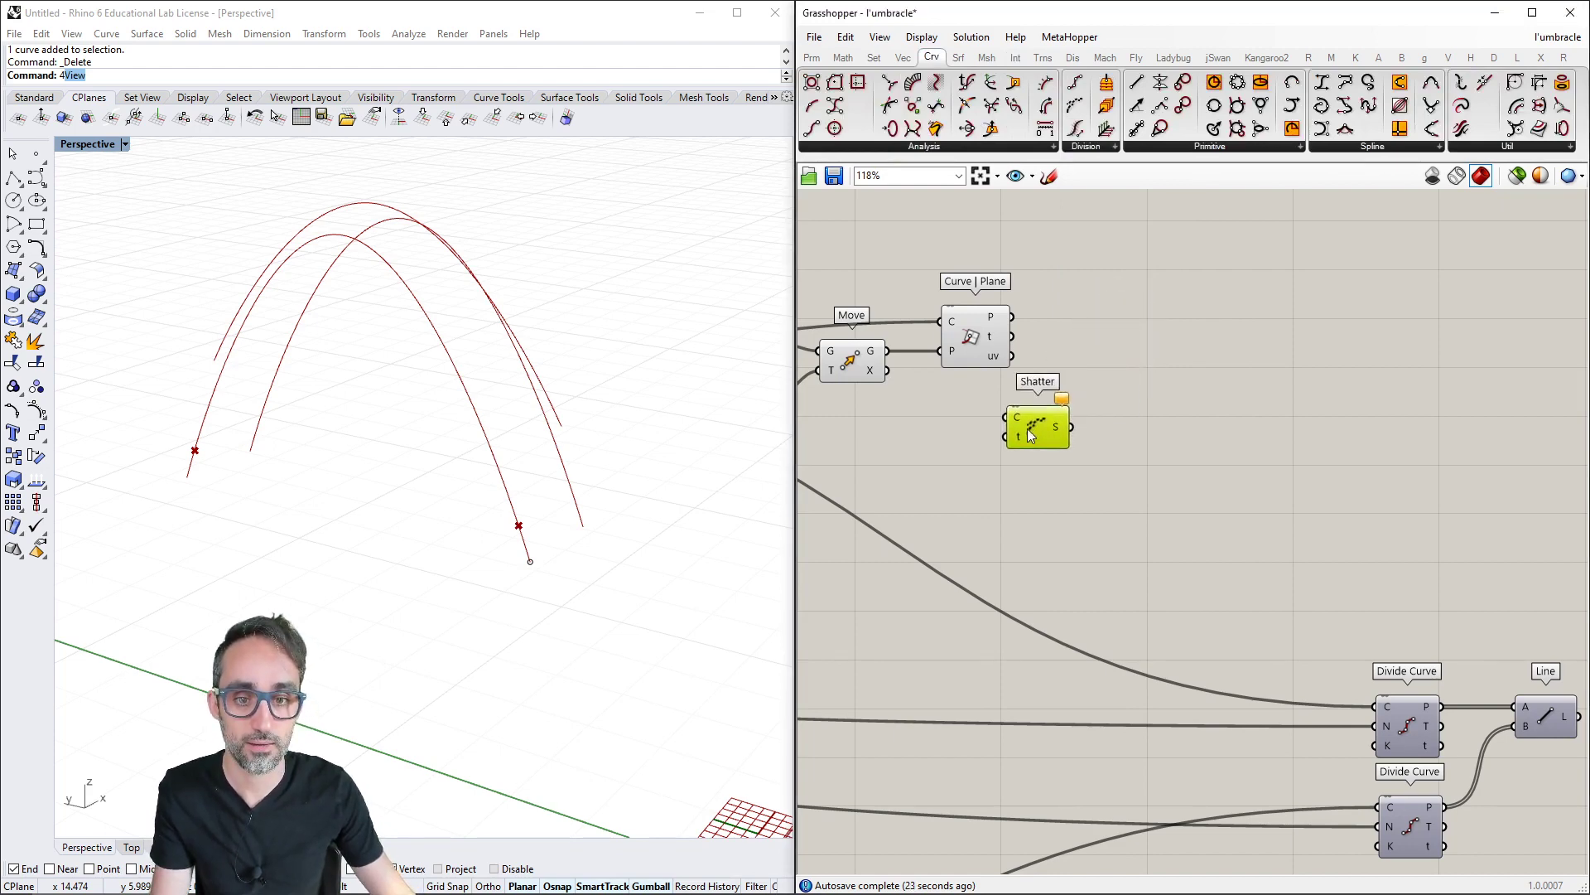
pyautogui.moveTo(1031, 435); pyautogui.dragTo(1145, 401, button='right')
pyautogui.scroll(-3, 1145, 401)
pyautogui.moveTo(856, 372); pyautogui.dragTo(1022, 351, button='right')
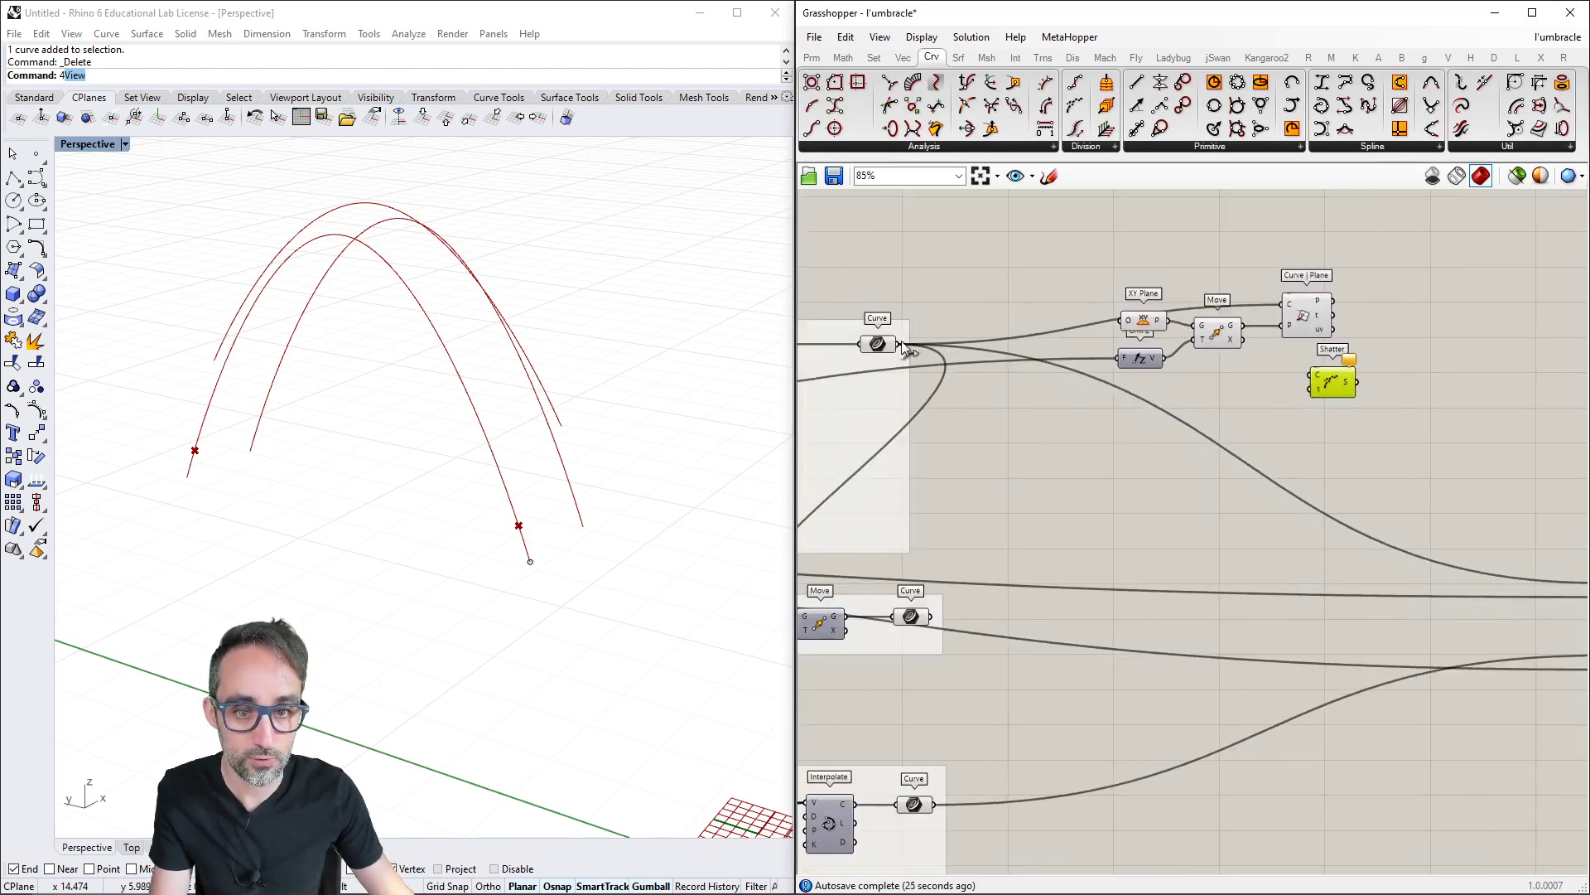
pyautogui.moveTo(907, 349); pyautogui.dragTo(1313, 377)
# Move Shatter past Curve | Plane and connect the t output of Curve | Plane to its t input
pyautogui.scroll(4, 1313, 377)
pyautogui.moveTo(1143, 470); pyautogui.dragTo(1238, 421)
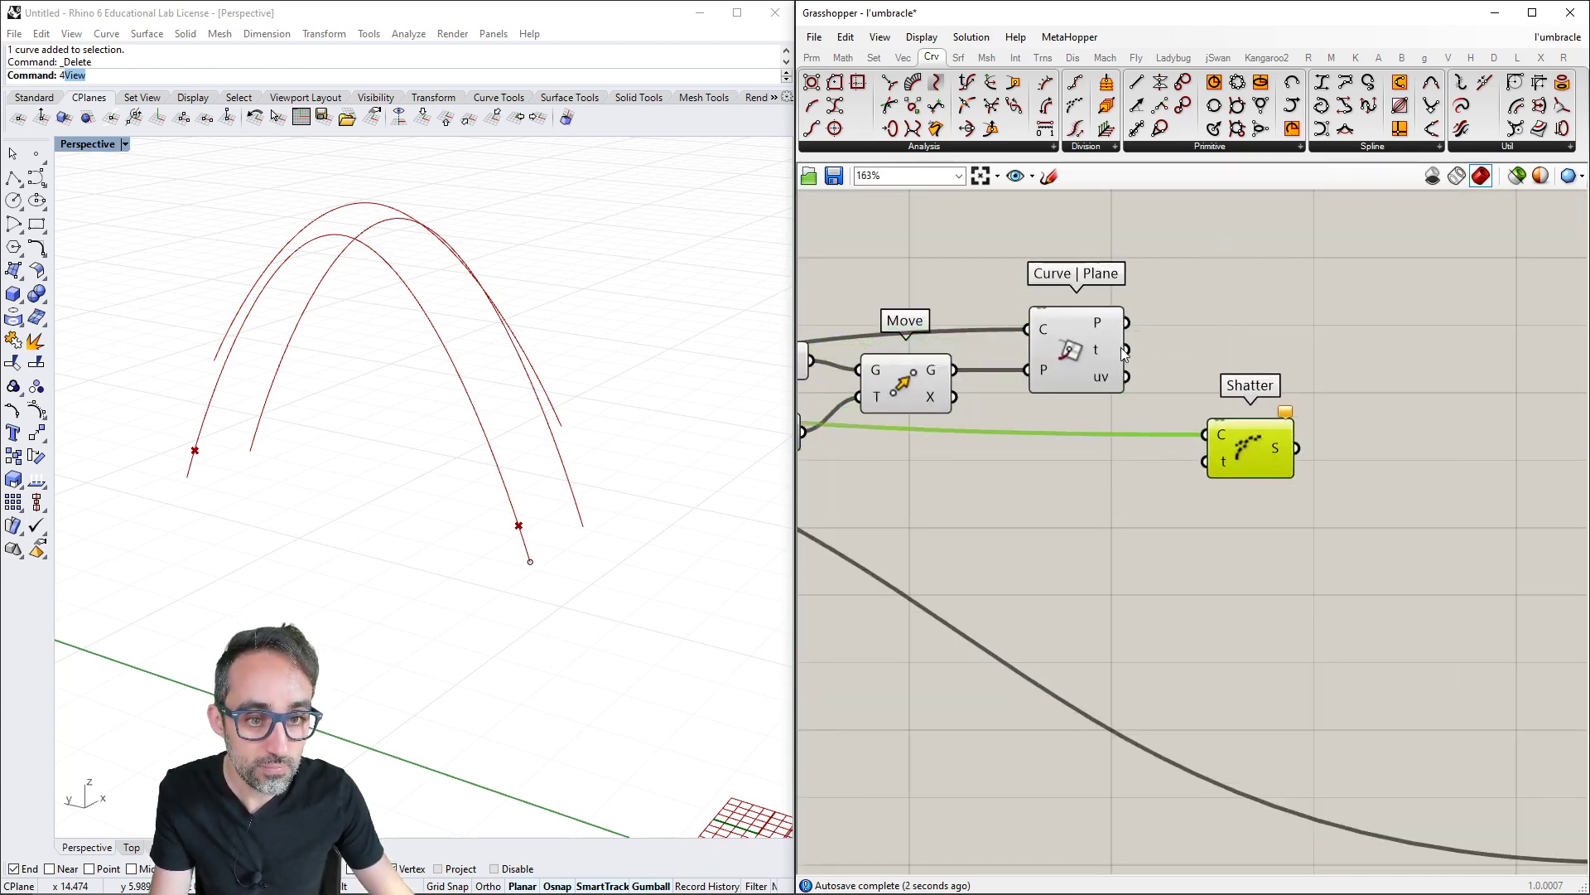
pyautogui.moveTo(1127, 350); pyautogui.dragTo(1205, 461)
pyautogui.moveTo(1223, 444); pyautogui.dragTo(1097, 420, button='right')
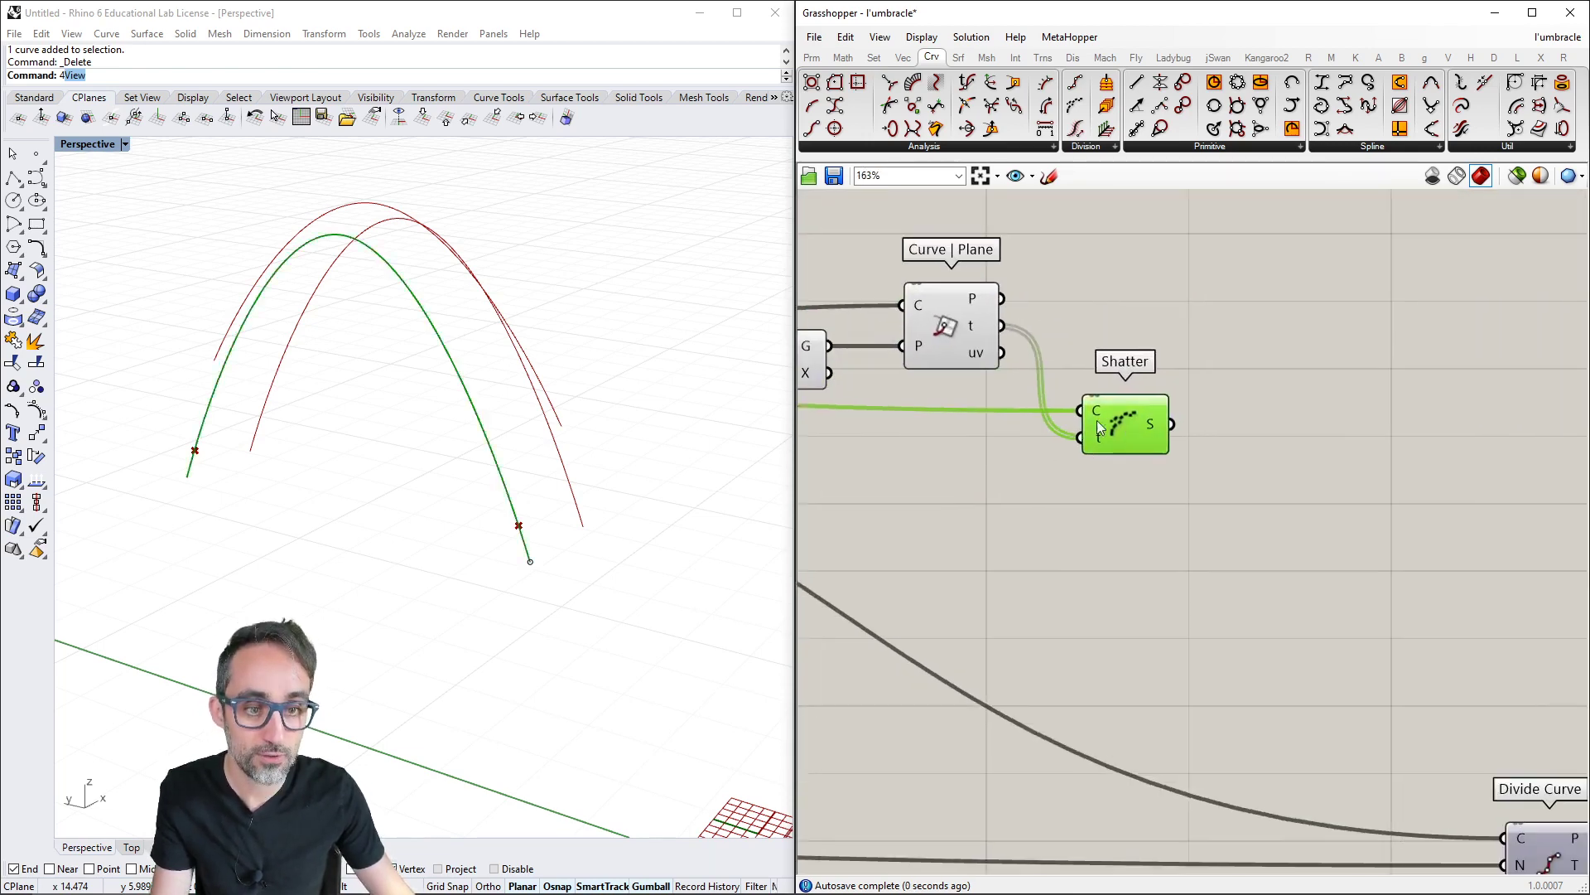
# Add a Panel that reads Shatter's S output and place it below the Shatter component
pyautogui.doubleClick(1264, 379)
pyautogui.write('panel')
pyautogui.press('Return')
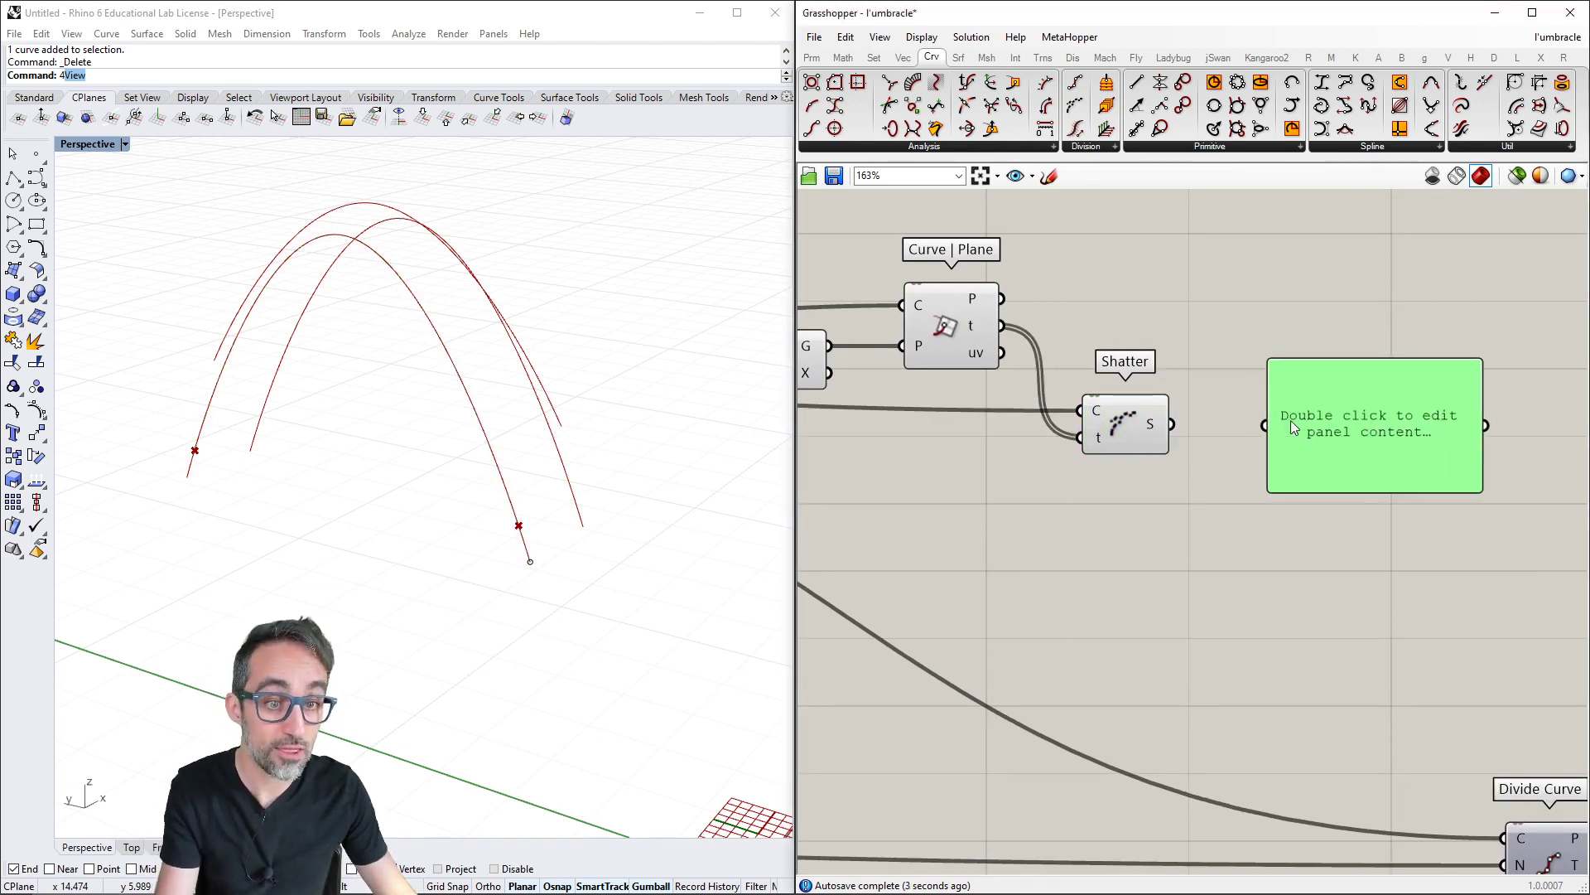
pyautogui.moveTo(1264, 425); pyautogui.dragTo(1171, 424)
pyautogui.moveTo(1226, 527); pyautogui.dragTo(1160, 519, button='right')
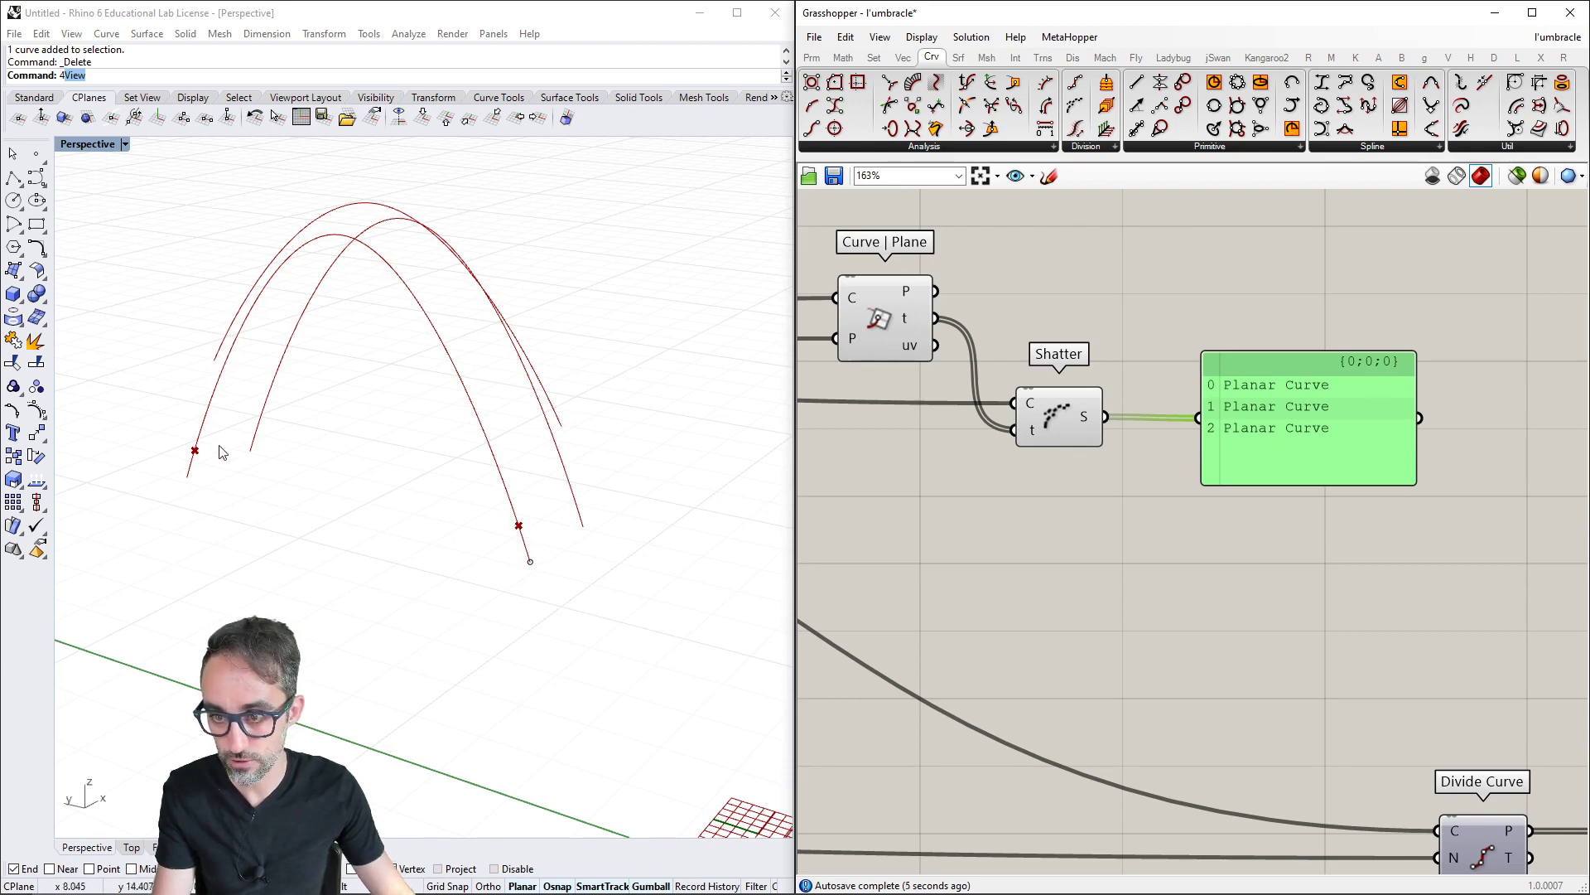
pyautogui.moveTo(1431, 582); pyautogui.dragTo(1186, 565, button='right')
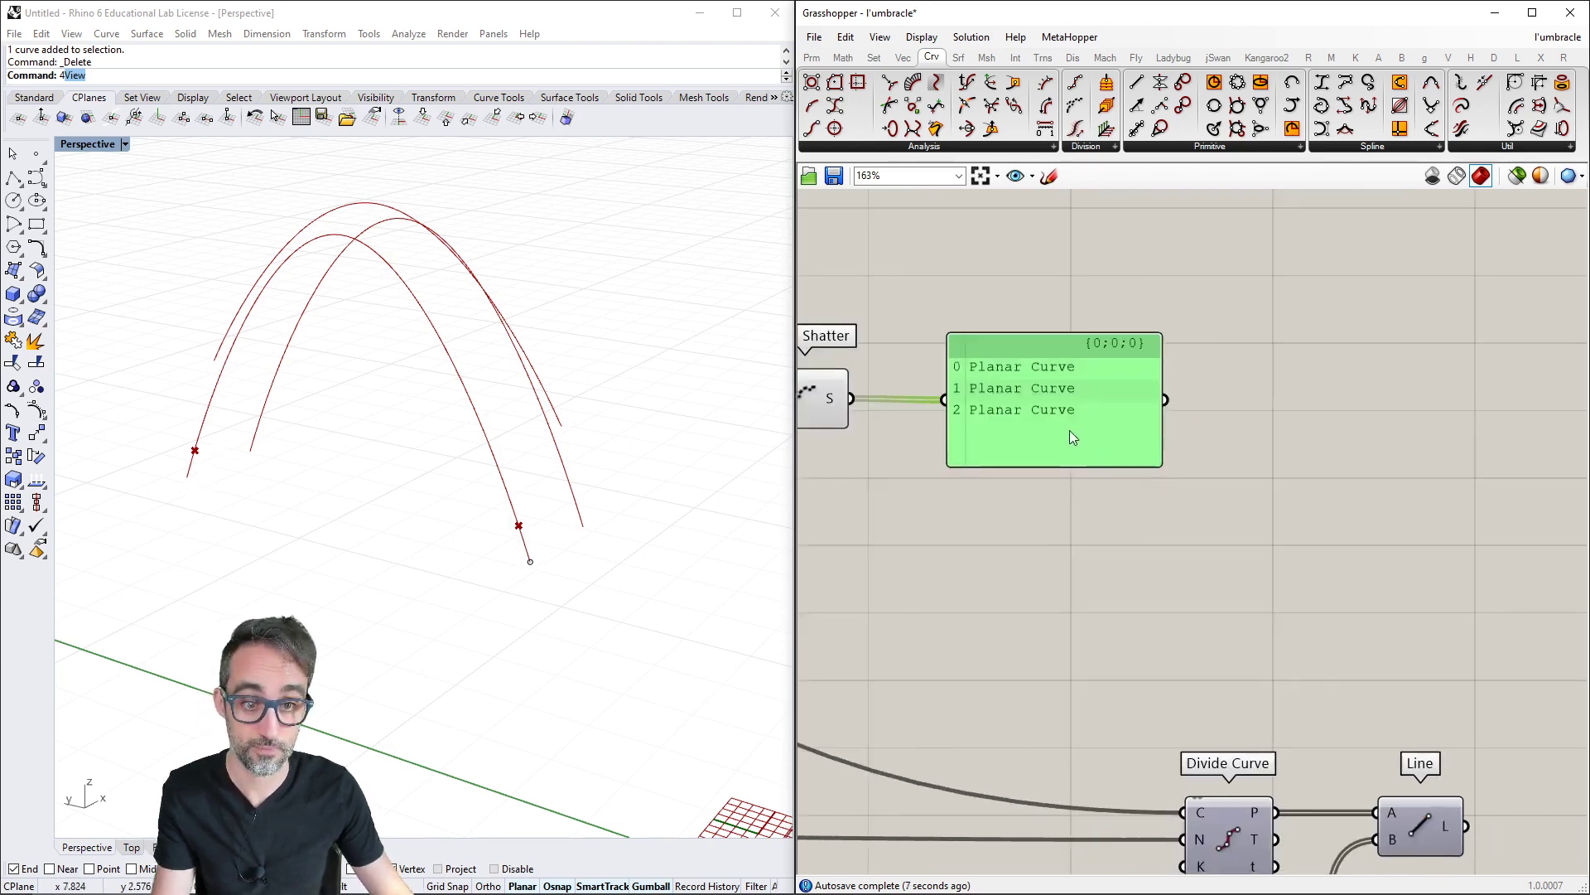
pyautogui.moveTo(1070, 430); pyautogui.dragTo(1166, 427, button='right')
pyautogui.scroll(-1, 1130, 439)
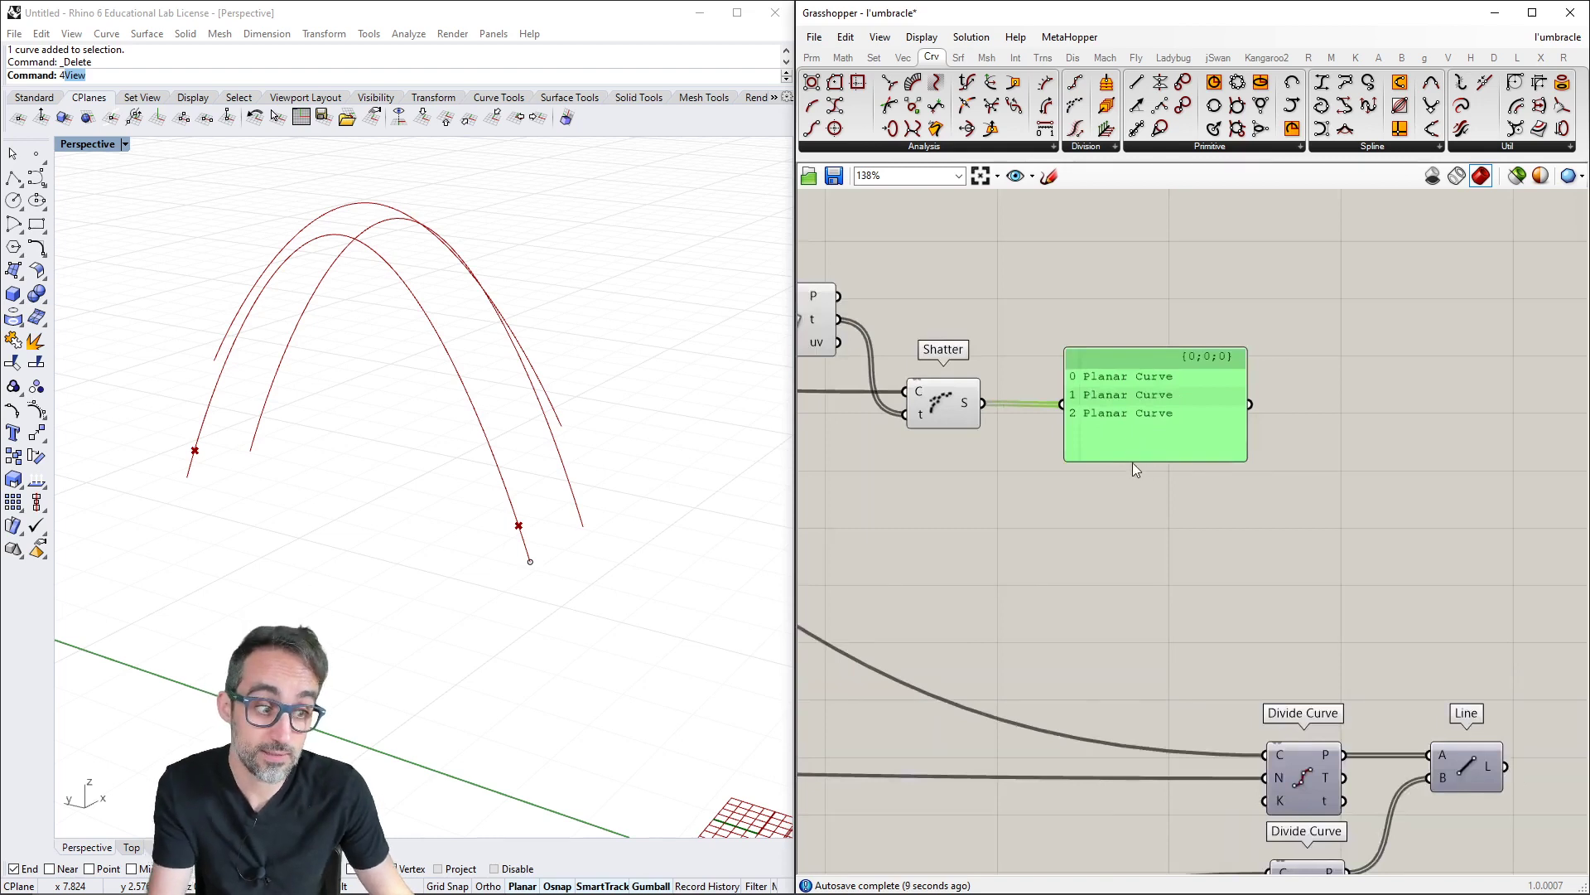
pyautogui.moveTo(1131, 462); pyautogui.dragTo(1083, 671)
# Add a List Item component beside Shatter and connect Shatter's S output to its L input
pyautogui.doubleClick(1136, 391)
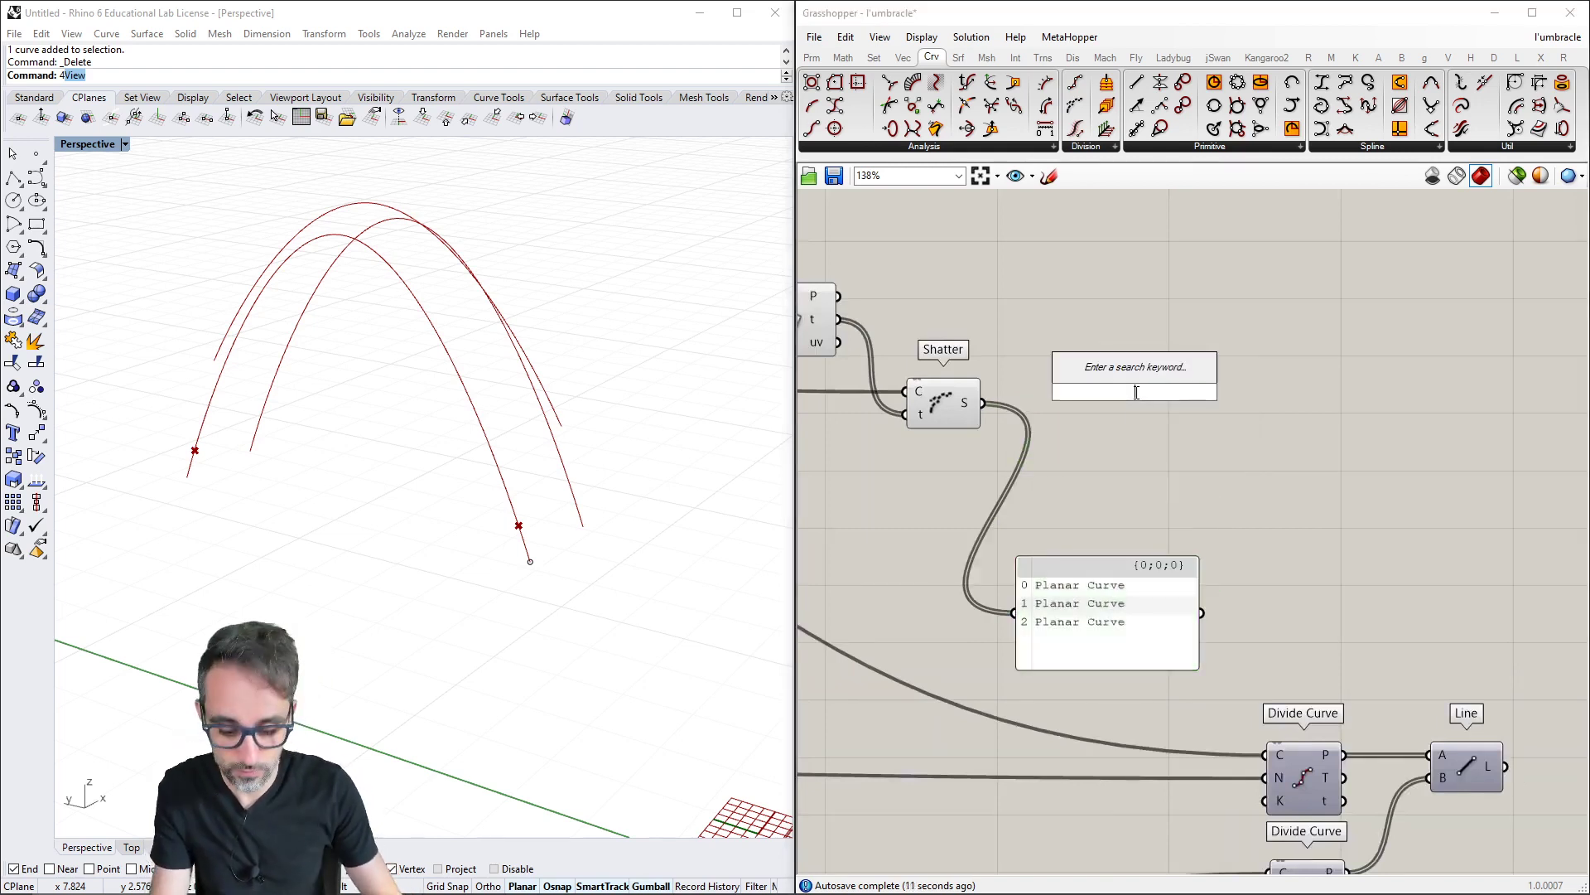
pyautogui.write('list item')
pyautogui.press('Return')
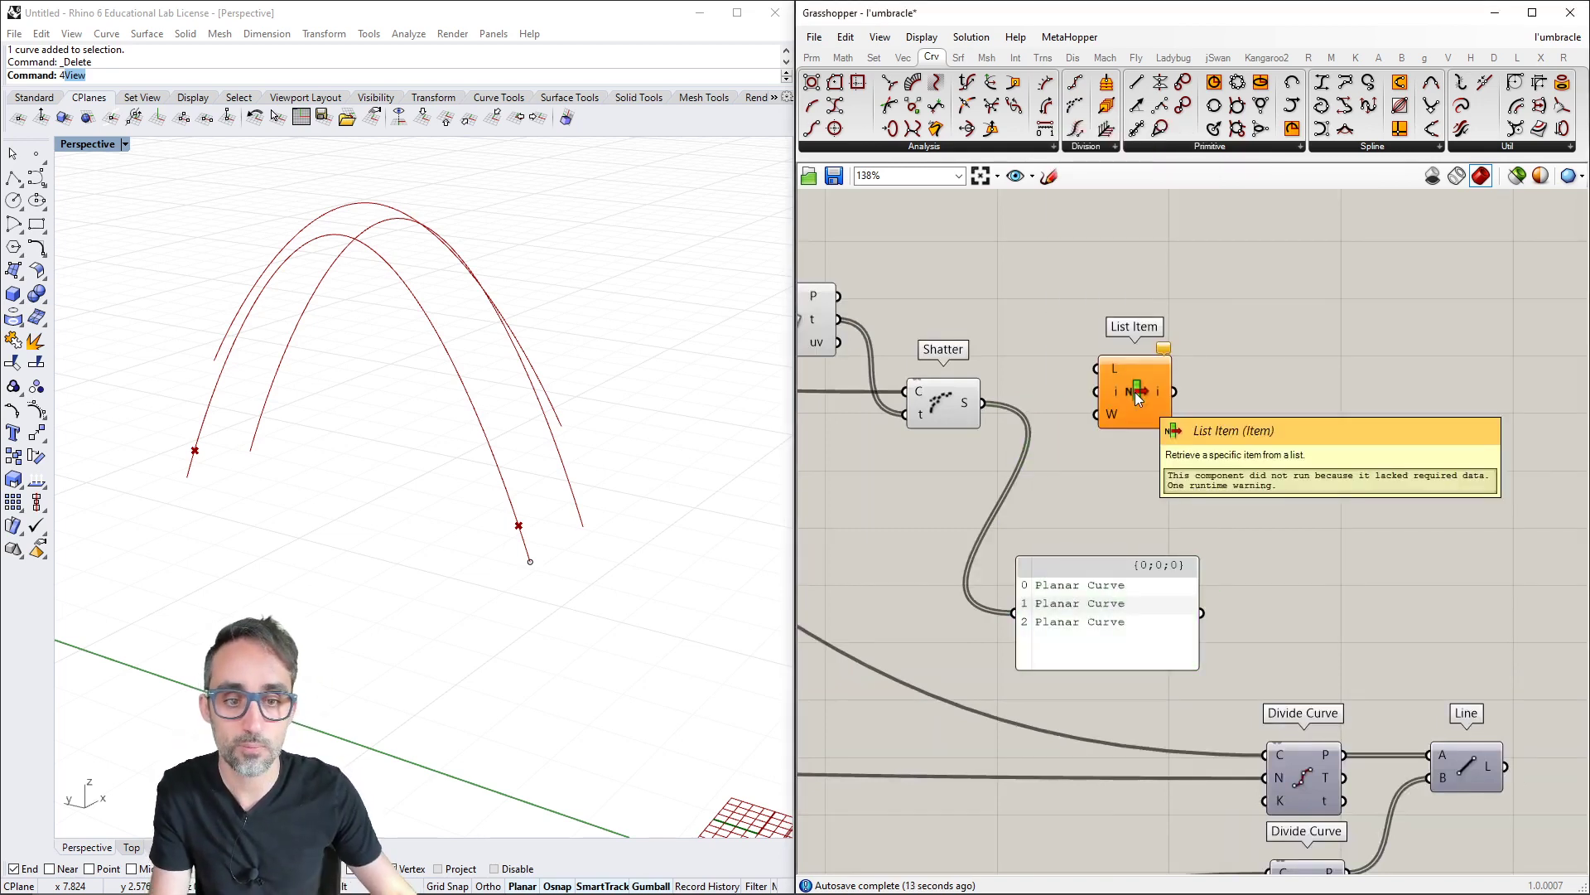
pyautogui.moveTo(983, 403); pyautogui.dragTo(1136, 423)
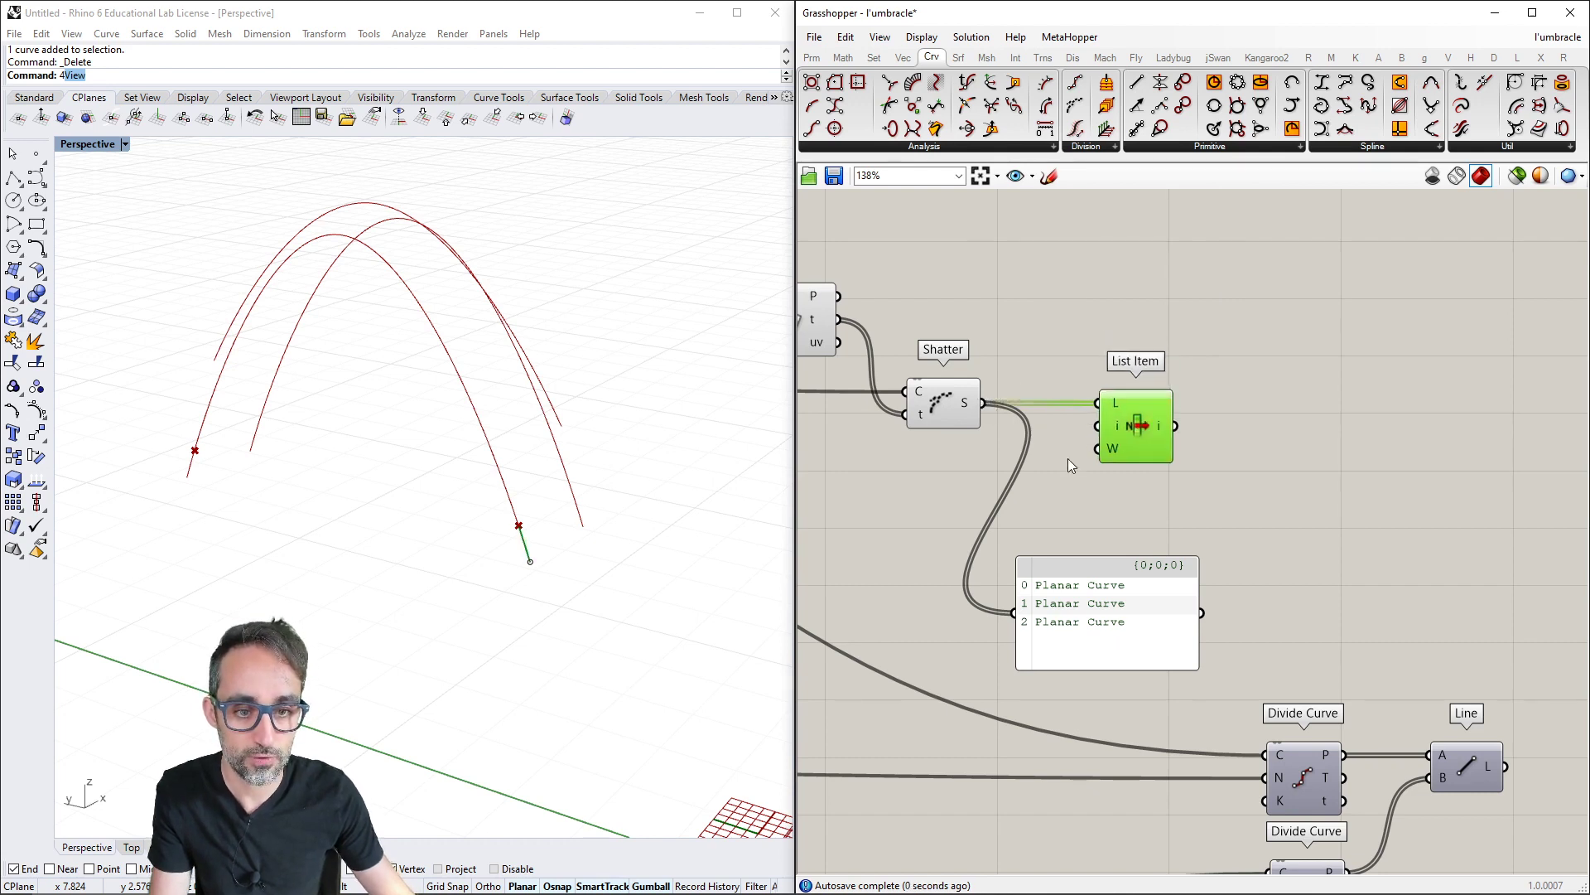
# Add a Panel containing 1, connect it to List Item's i input and place it between Shatter and List Item
pyautogui.click(1066, 464)
pyautogui.doubleClick(926, 469)
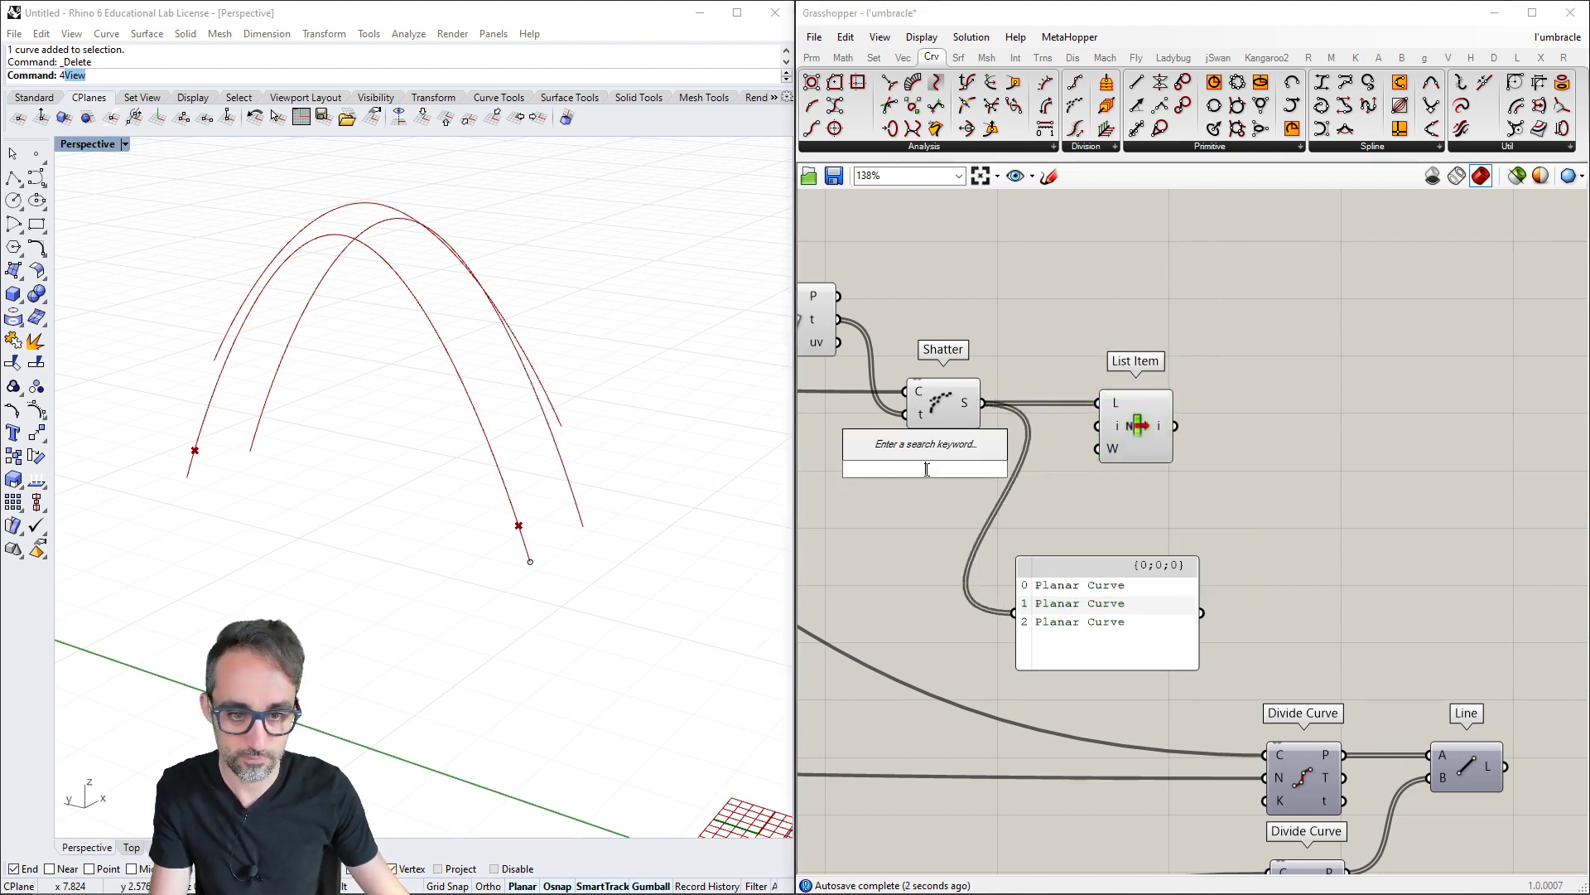
pyautogui.write('//1')
pyautogui.press('Return')
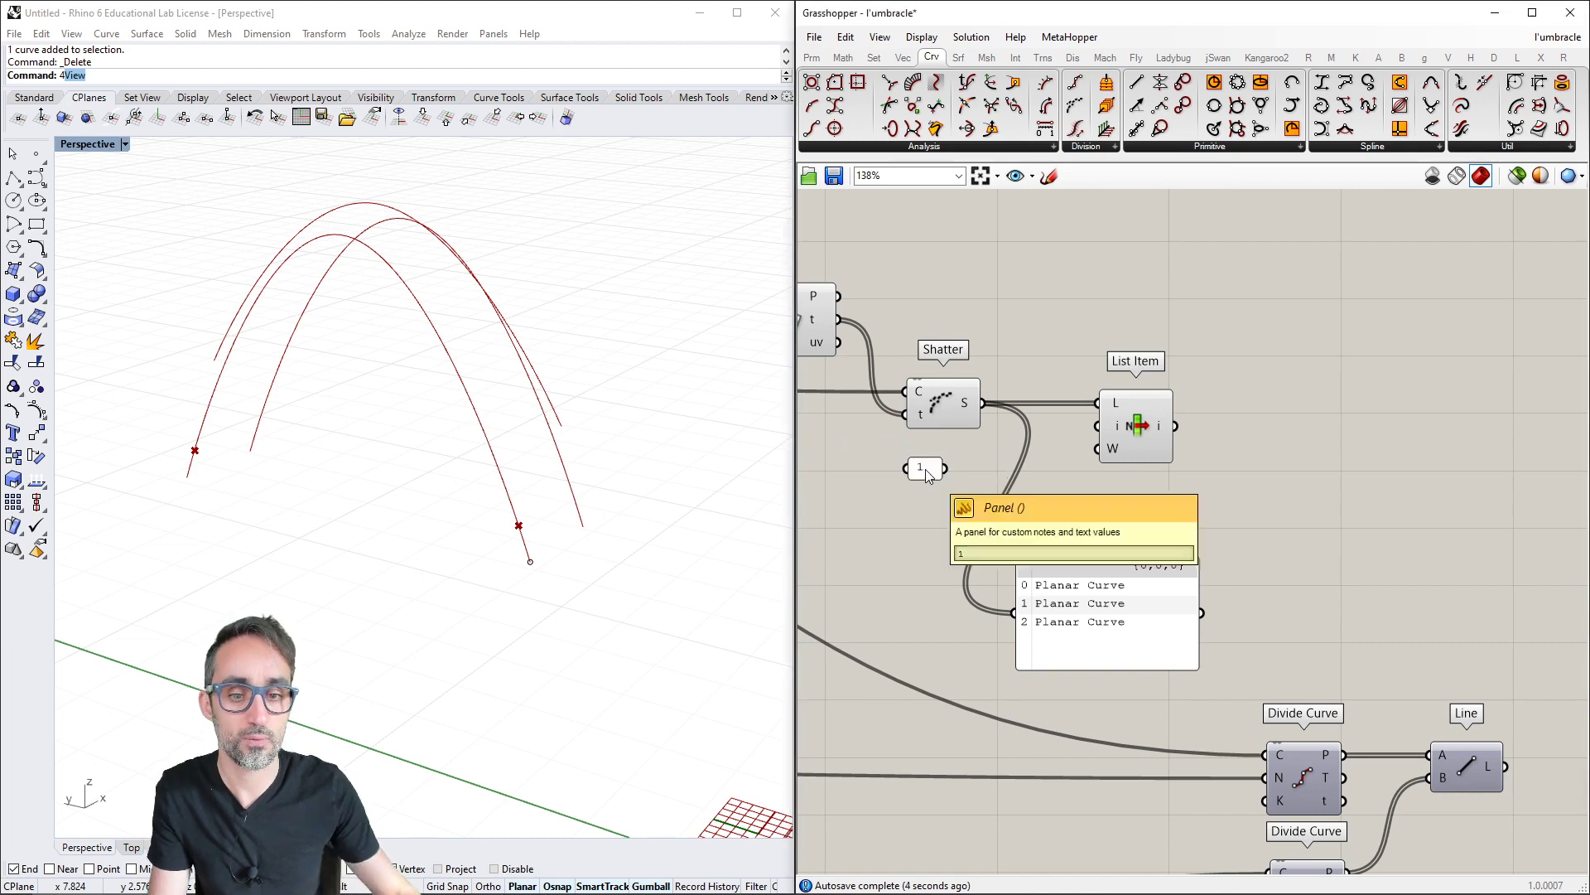
pyautogui.moveTo(945, 468); pyautogui.dragTo(1098, 427)
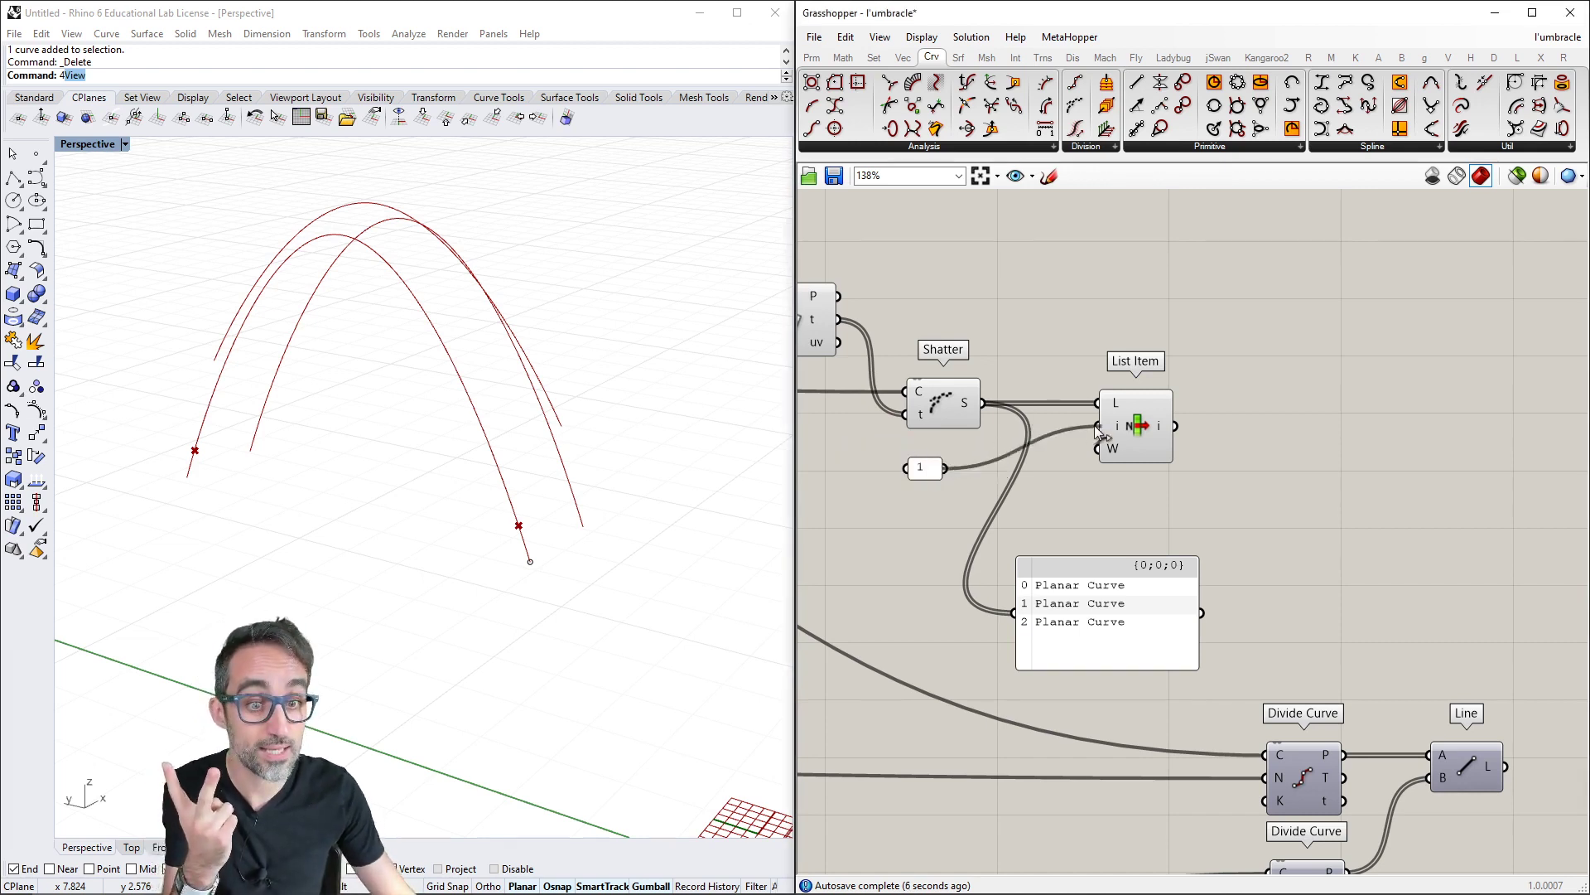
pyautogui.moveTo(937, 472); pyautogui.dragTo(1026, 452)
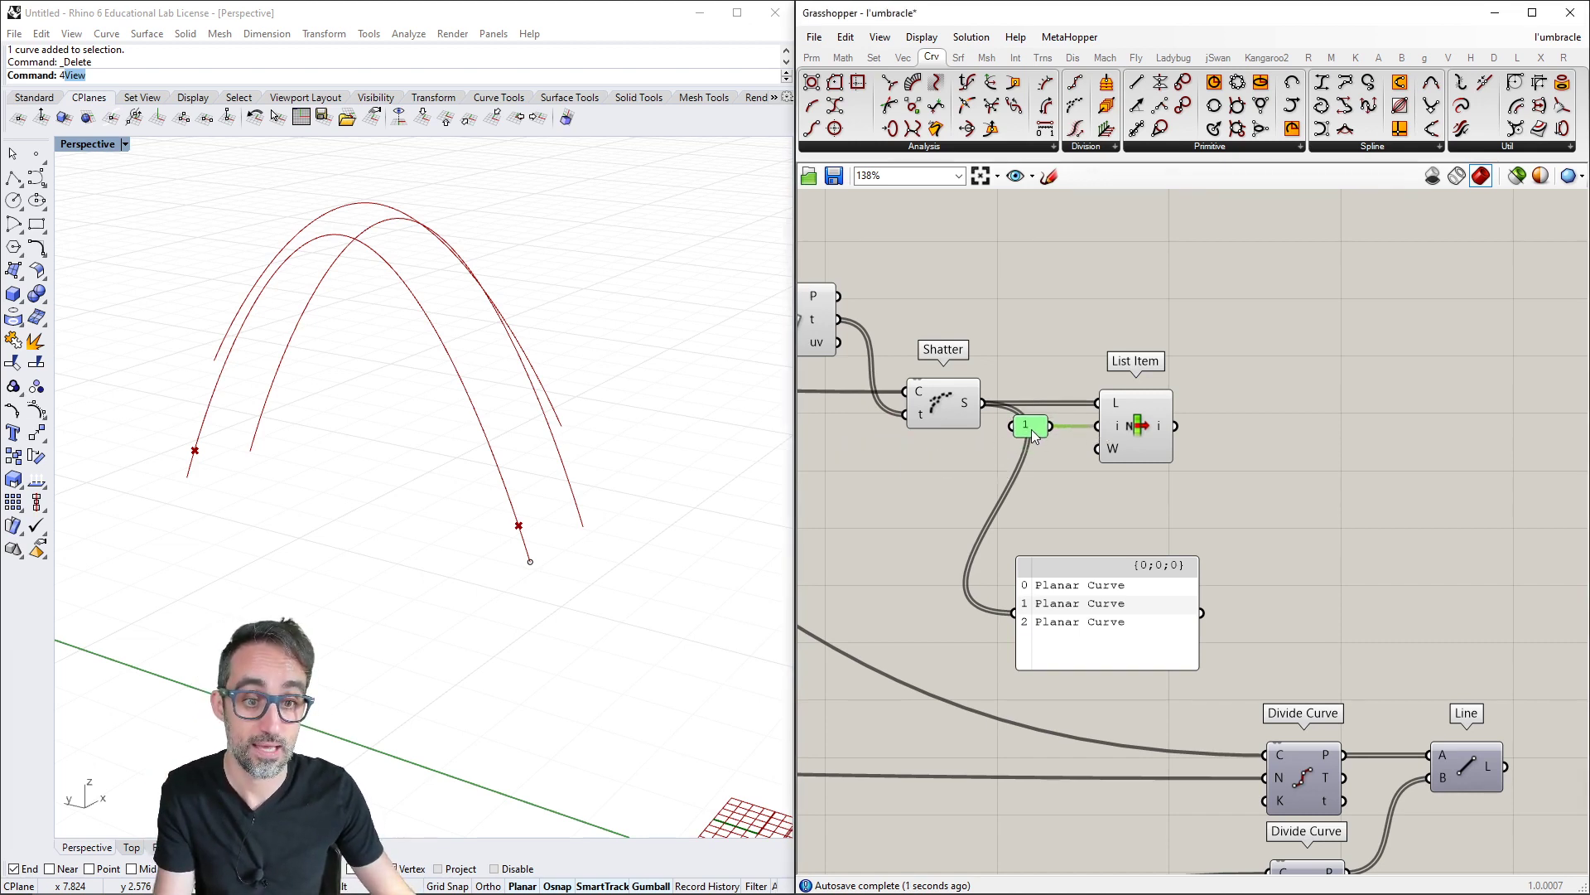
# Move the curve list Panel past List Item and connect List Item's output to it
pyautogui.moveTo(1118, 602); pyautogui.dragTo(1329, 361)
pyautogui.moveTo(1176, 426); pyautogui.dragTo(1300, 432)
pyautogui.click(1188, 583)
# Compare the arch segment picked by List Item with the full set of Shatter pieces in the Rhino viewport
pyautogui.click(1143, 431)
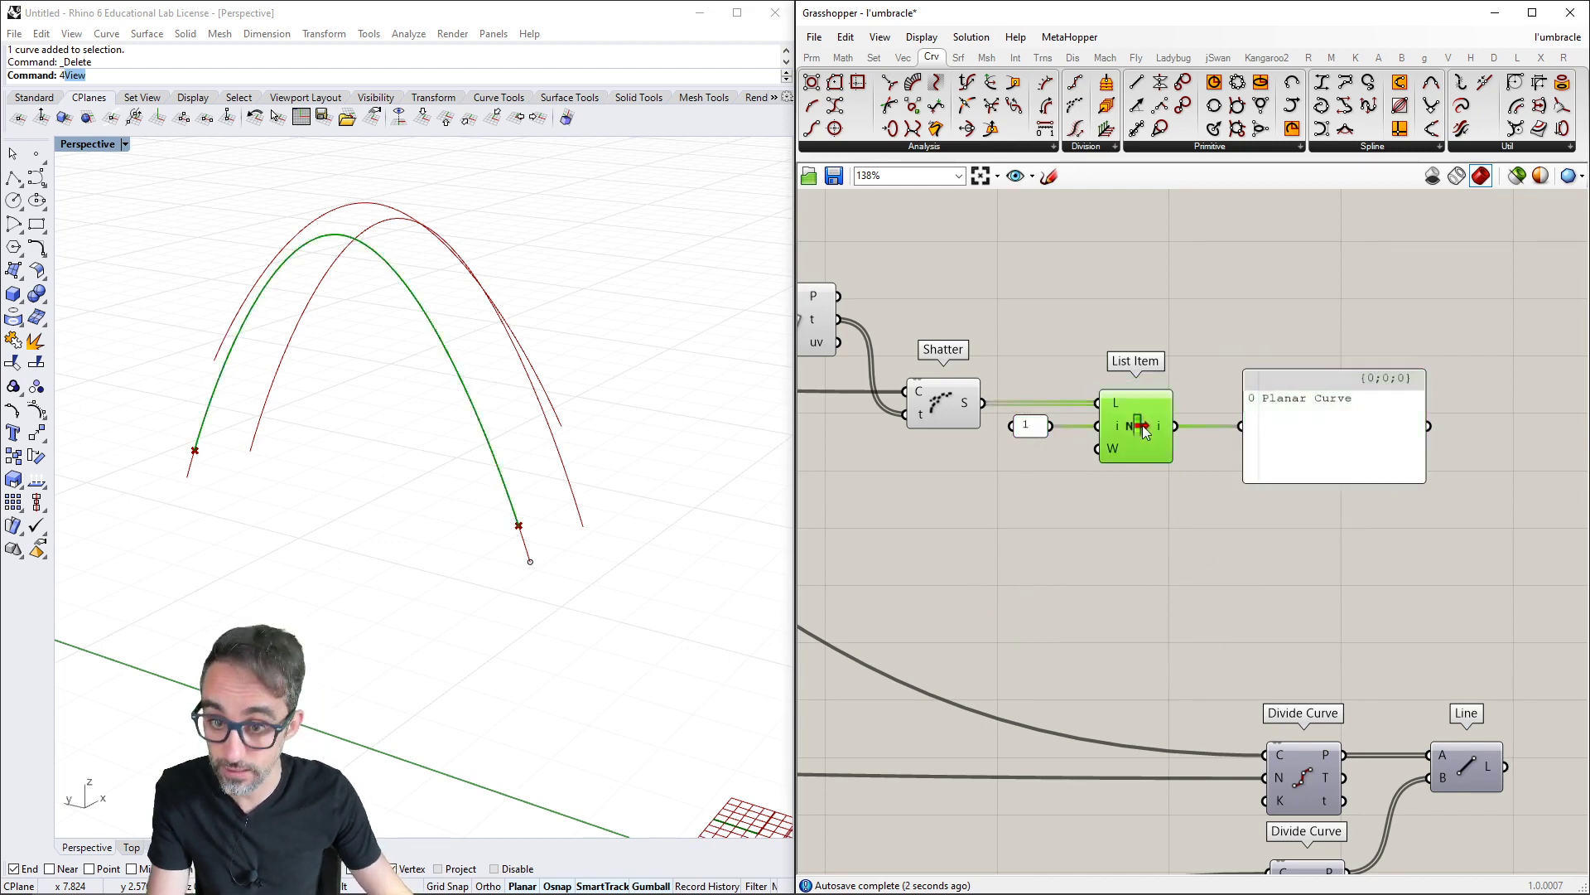
pyautogui.moveTo(331, 566); pyautogui.dragTo(607, 568, button='right')
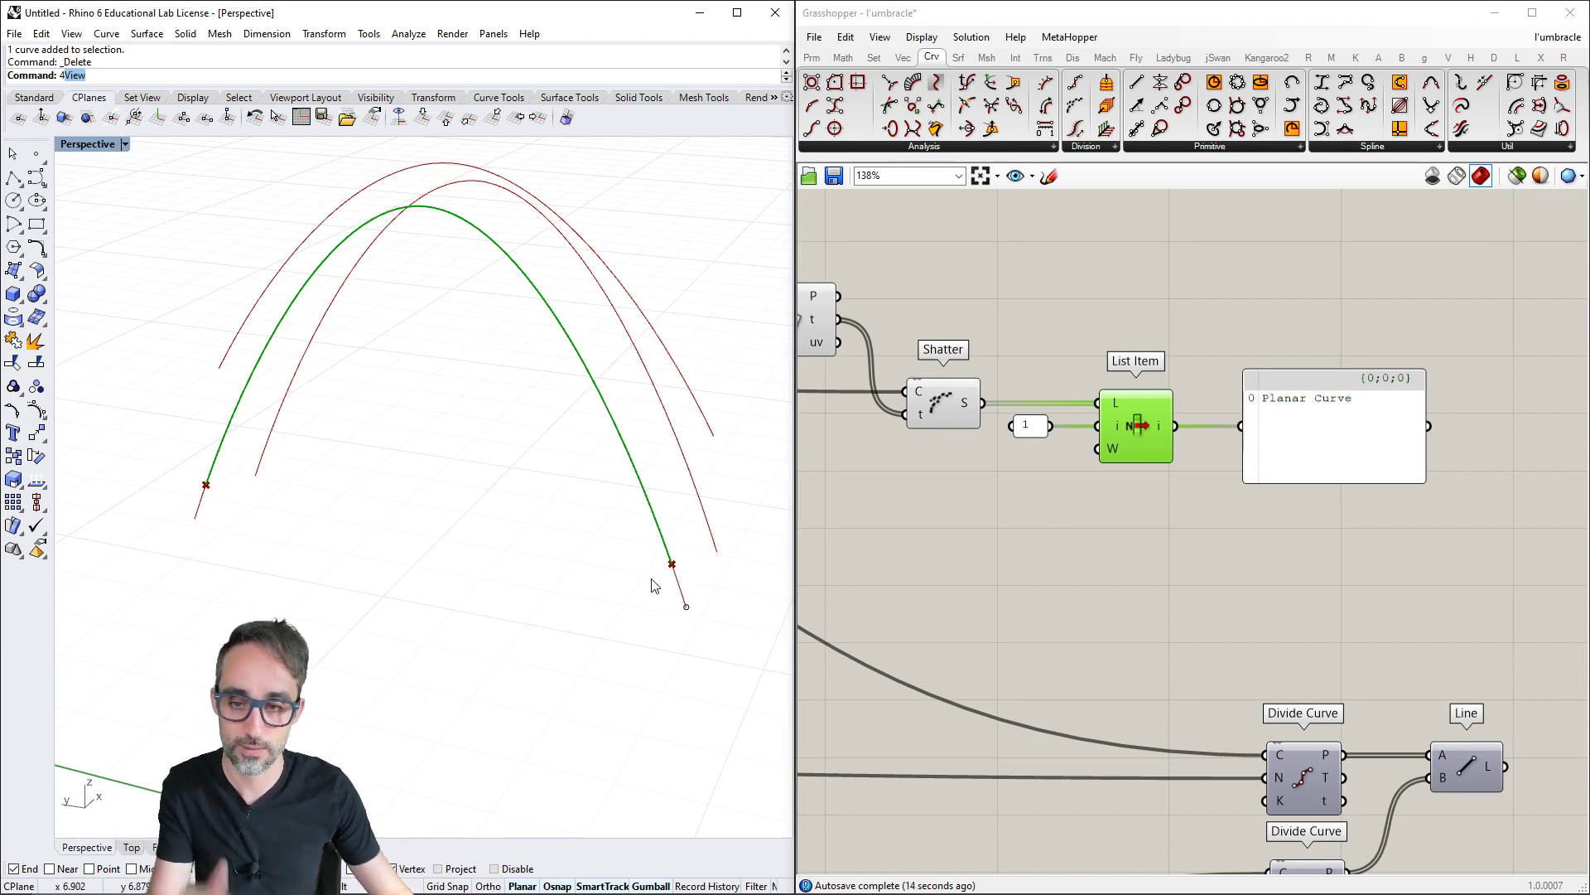
pyautogui.keyDown('shift'); pyautogui.moveTo(532, 521); pyautogui.dragTo(551, 538, button='right'); pyautogui.keyUp('shift')
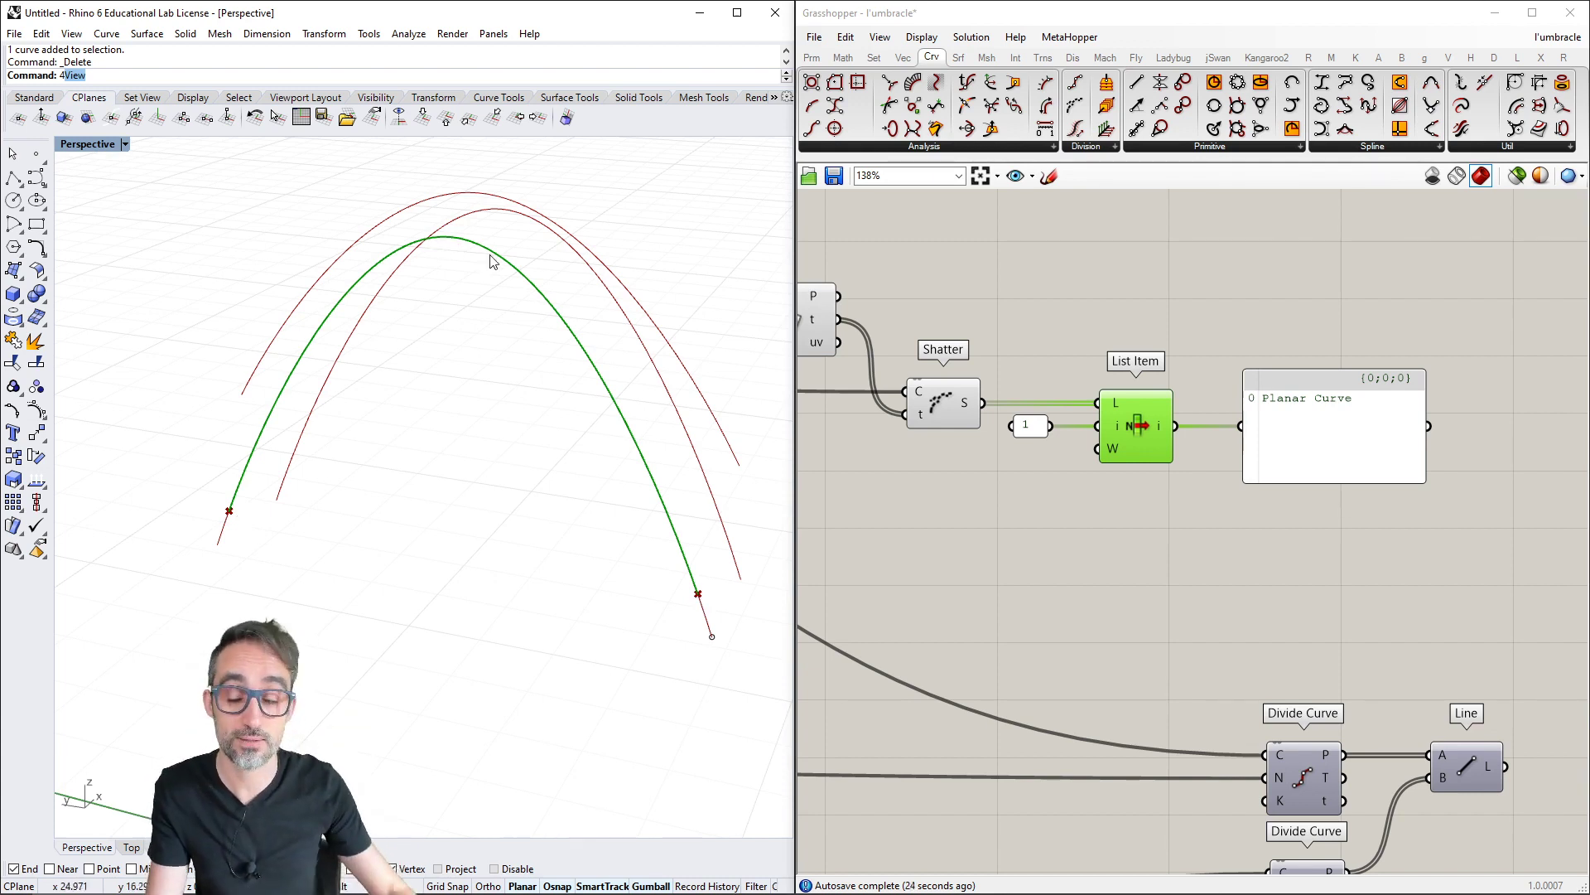
pyautogui.moveTo(935, 387); pyautogui.dragTo(1120, 384, button='right')
pyautogui.click(1127, 409)
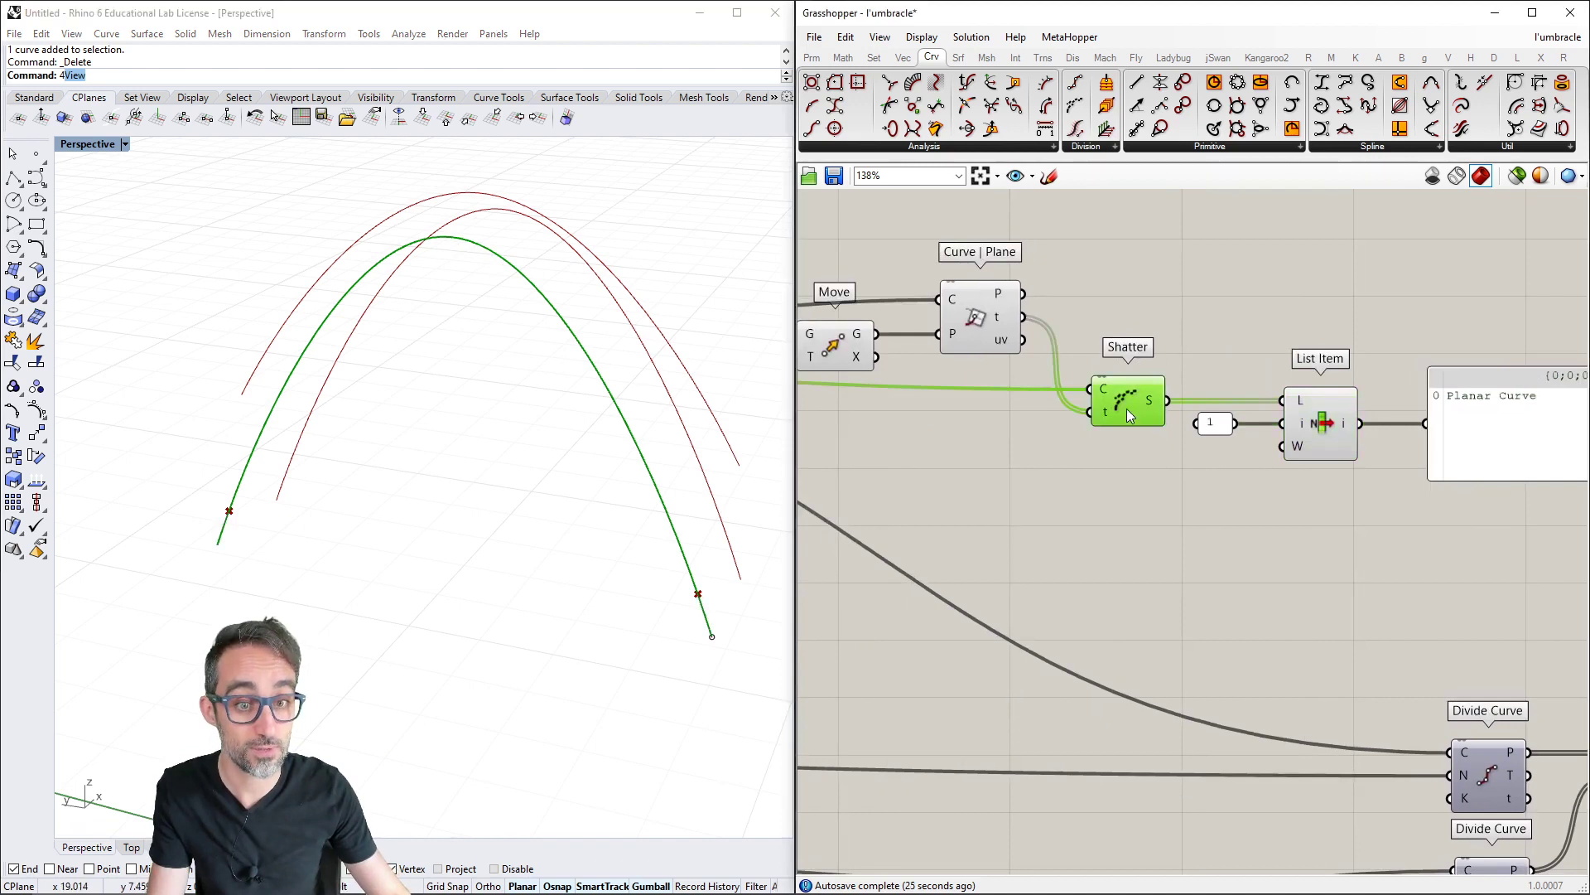
pyautogui.click(1088, 498)
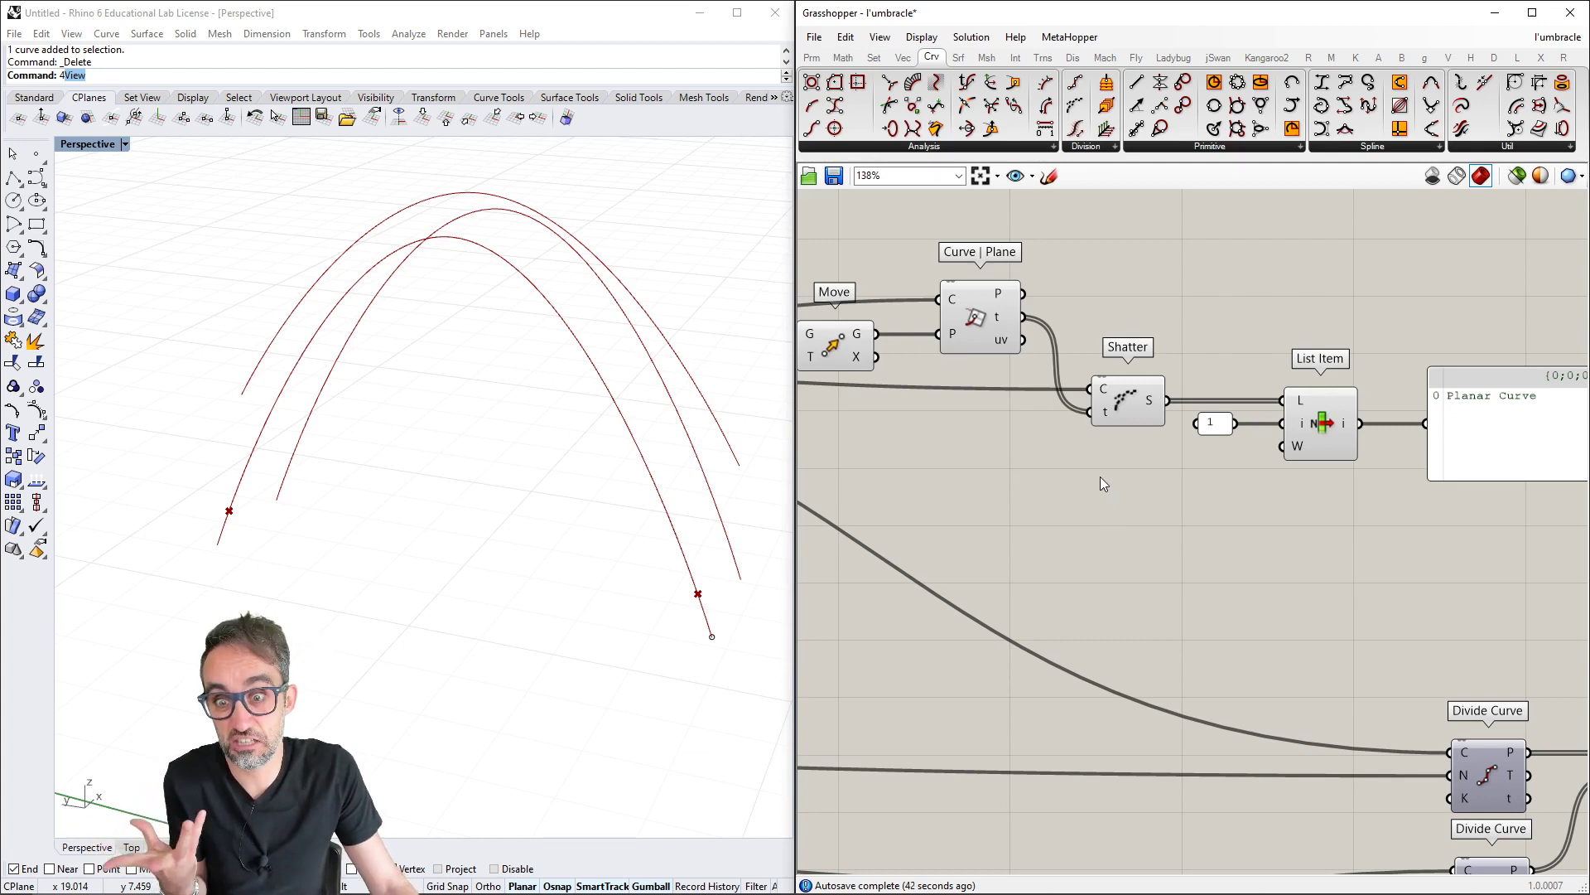
pyautogui.click(1129, 418)
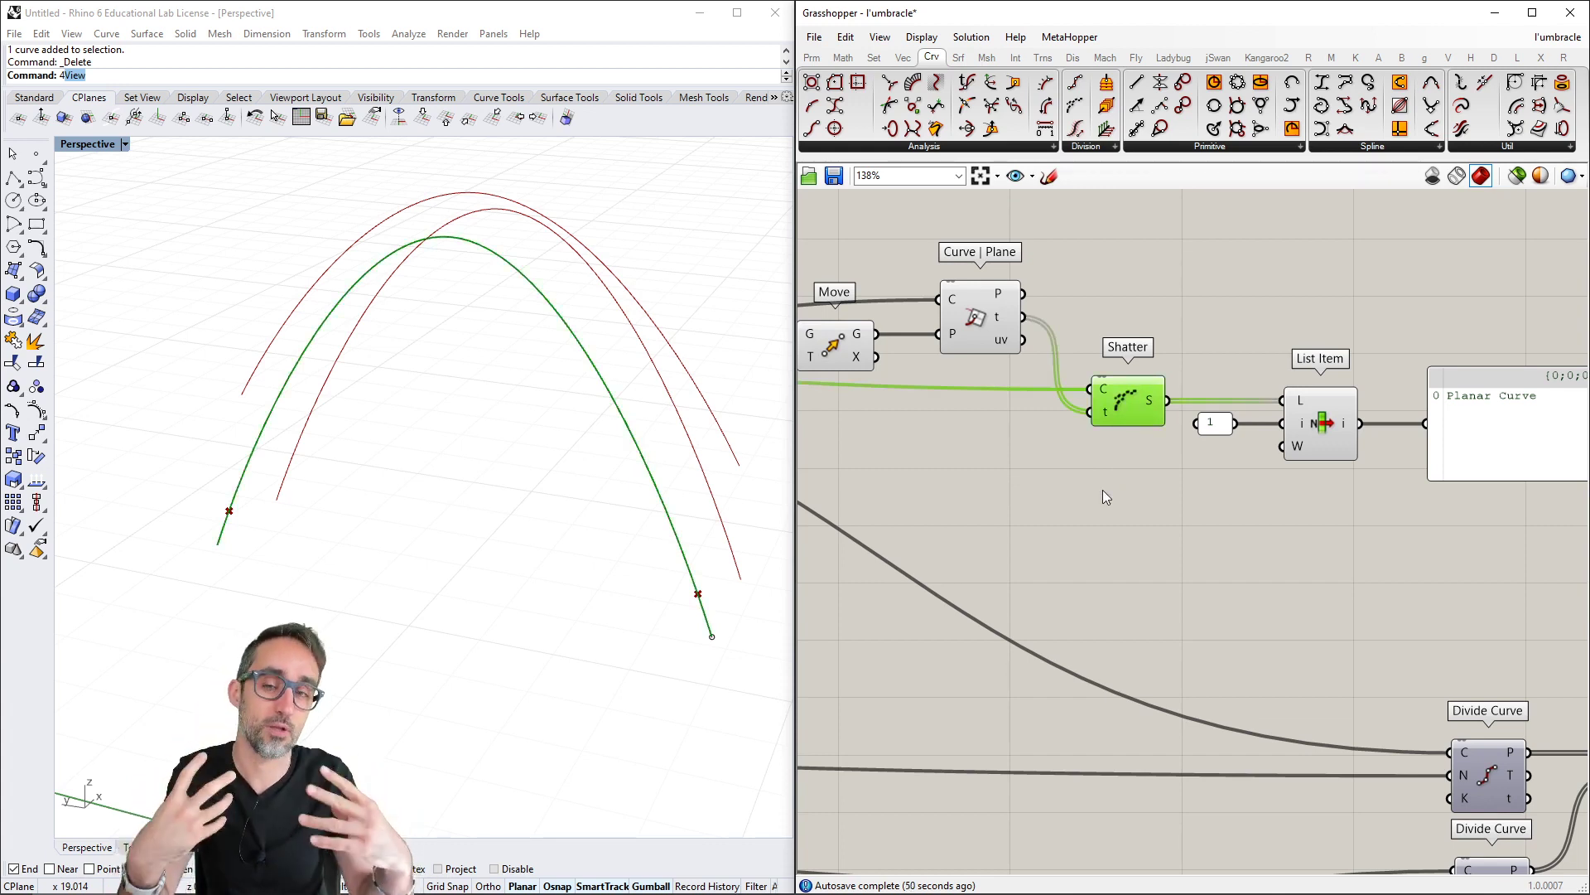
# Group the plane-splitting components from XY Plane through Curve | Plane and Shatter to List Item
pyautogui.scroll(-3, 1102, 489)
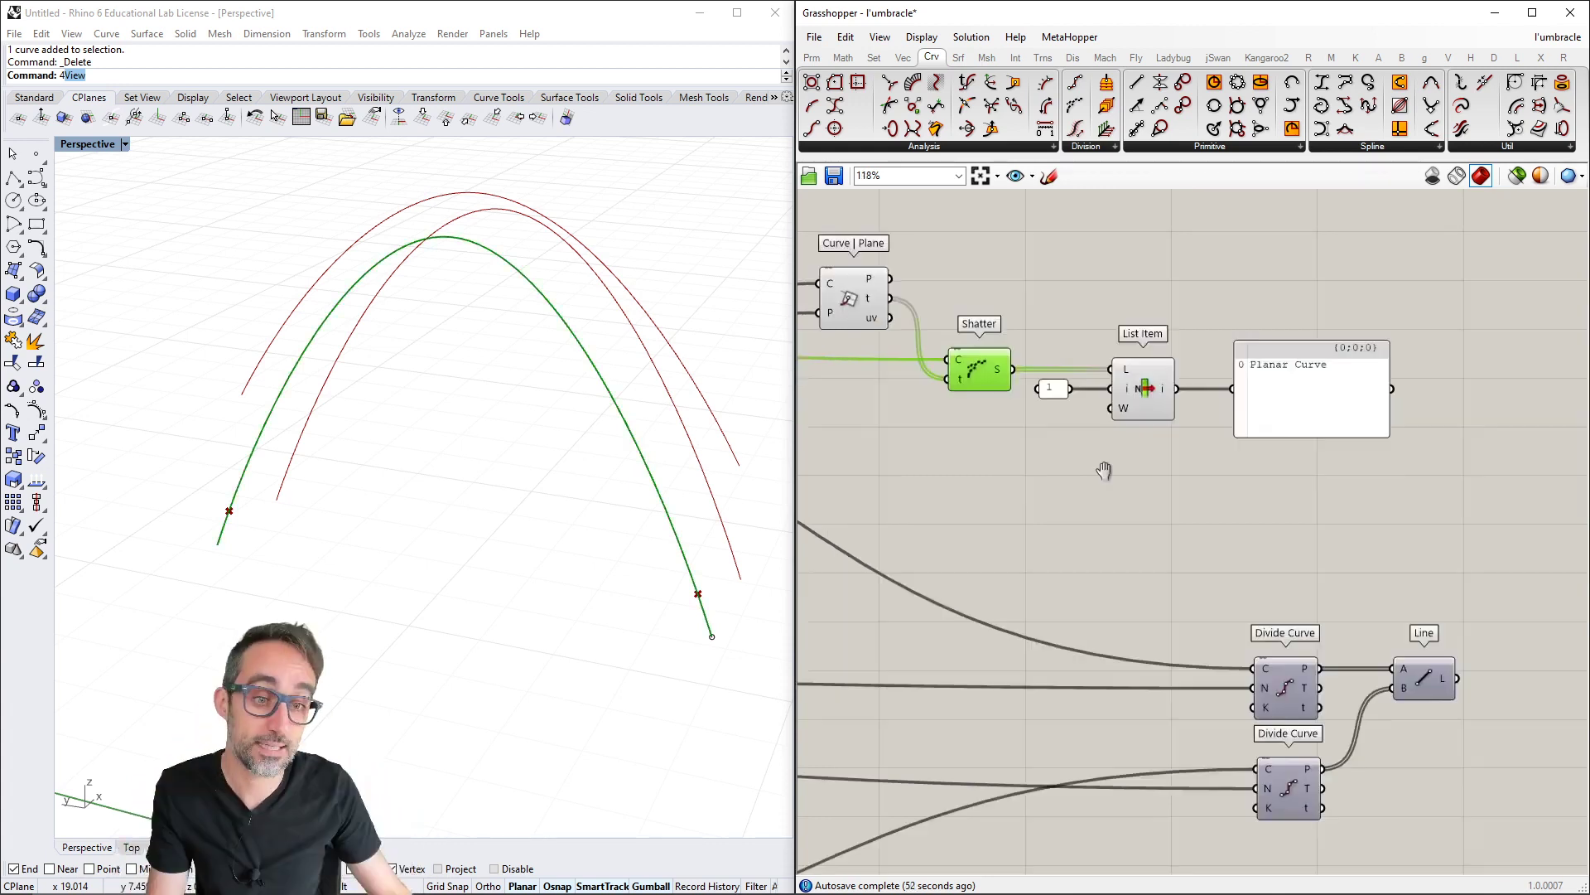
pyautogui.click(1224, 429)
pyautogui.moveTo(1249, 465); pyautogui.dragTo(808, 323)
pyautogui.scroll(-1, 1042, 364)
pyautogui.scroll(-1, 1042, 365)
pyautogui.click(1130, 460)
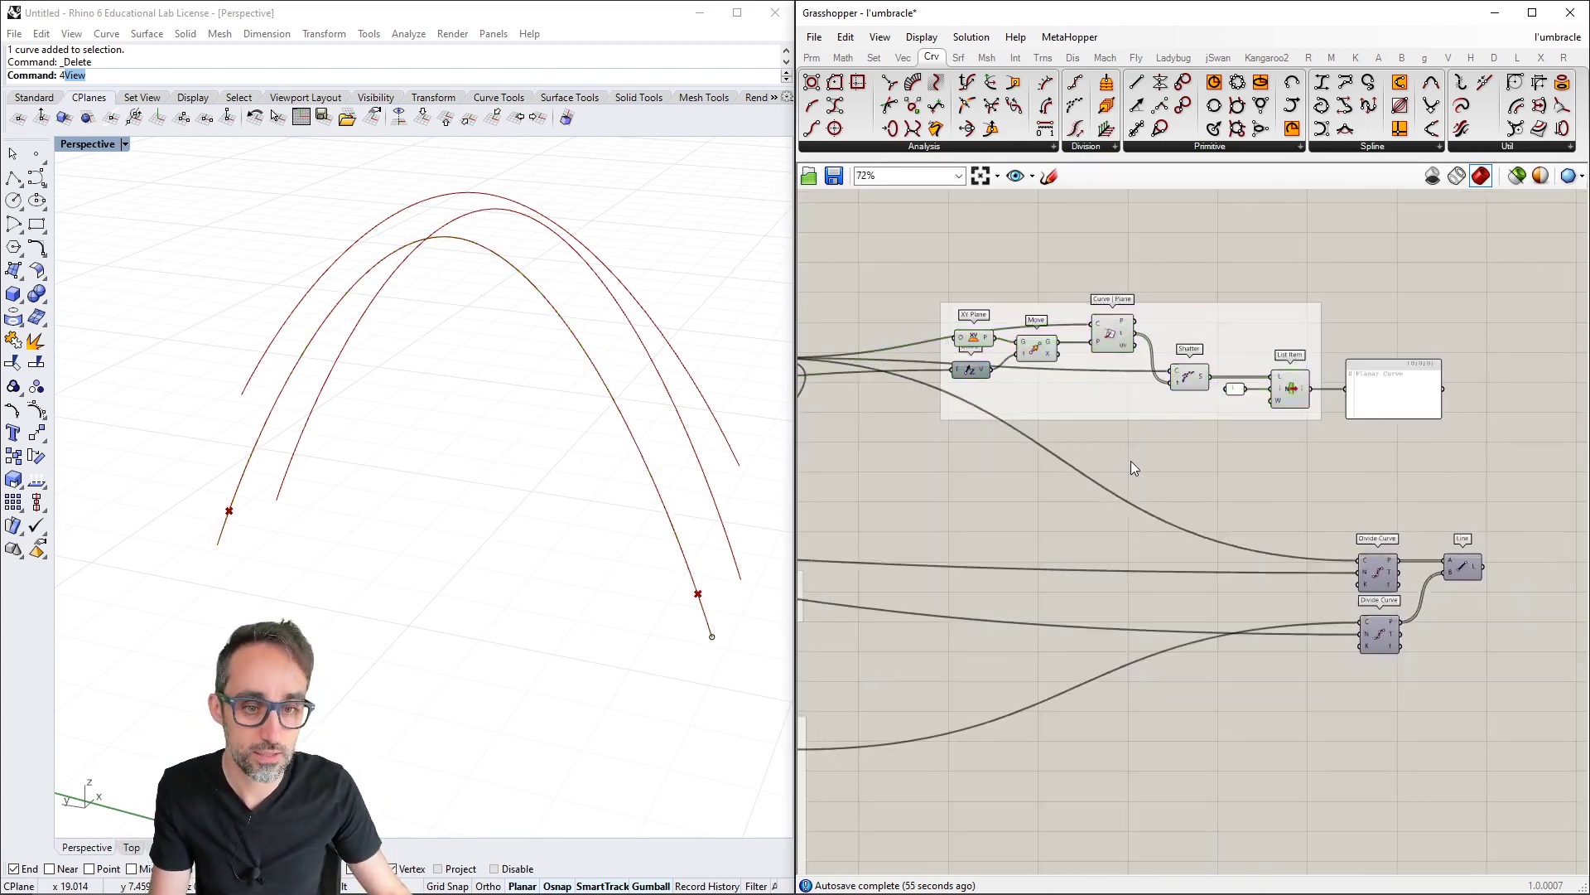
# Delete the Panel after List Item and turn off the preview of Curve | Plane
pyautogui.click(1403, 396)
pyautogui.press('Delete')
pyautogui.click(1319, 382)
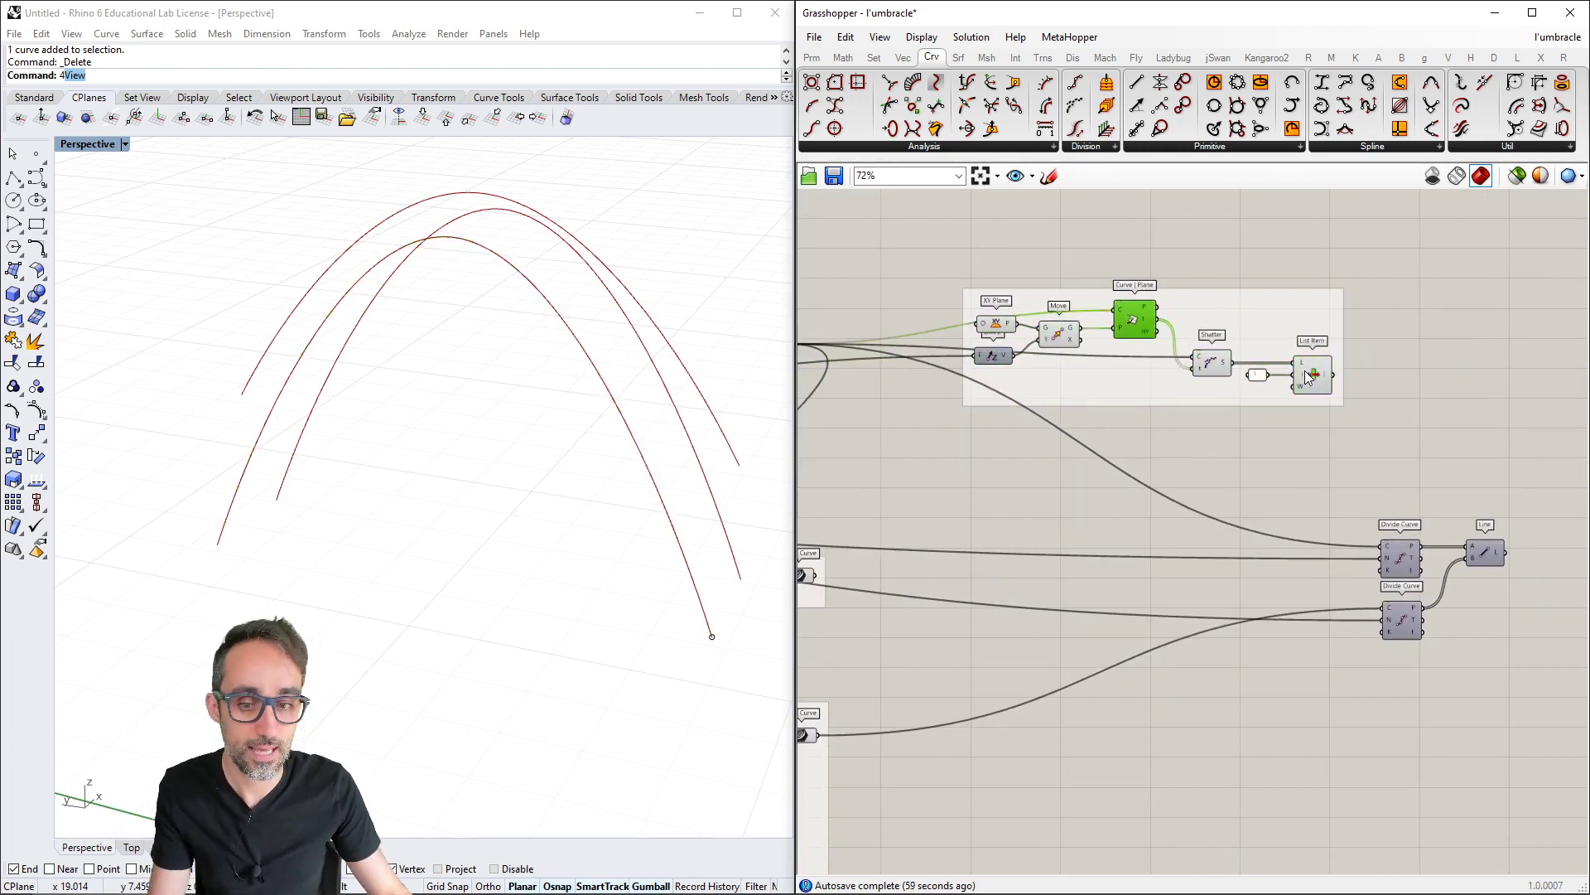
# Connect List Item's output to the upper Divide Curve's C input in place of the full arch and inspect the ribs
pyautogui.moveTo(1335, 375); pyautogui.dragTo(1382, 546)
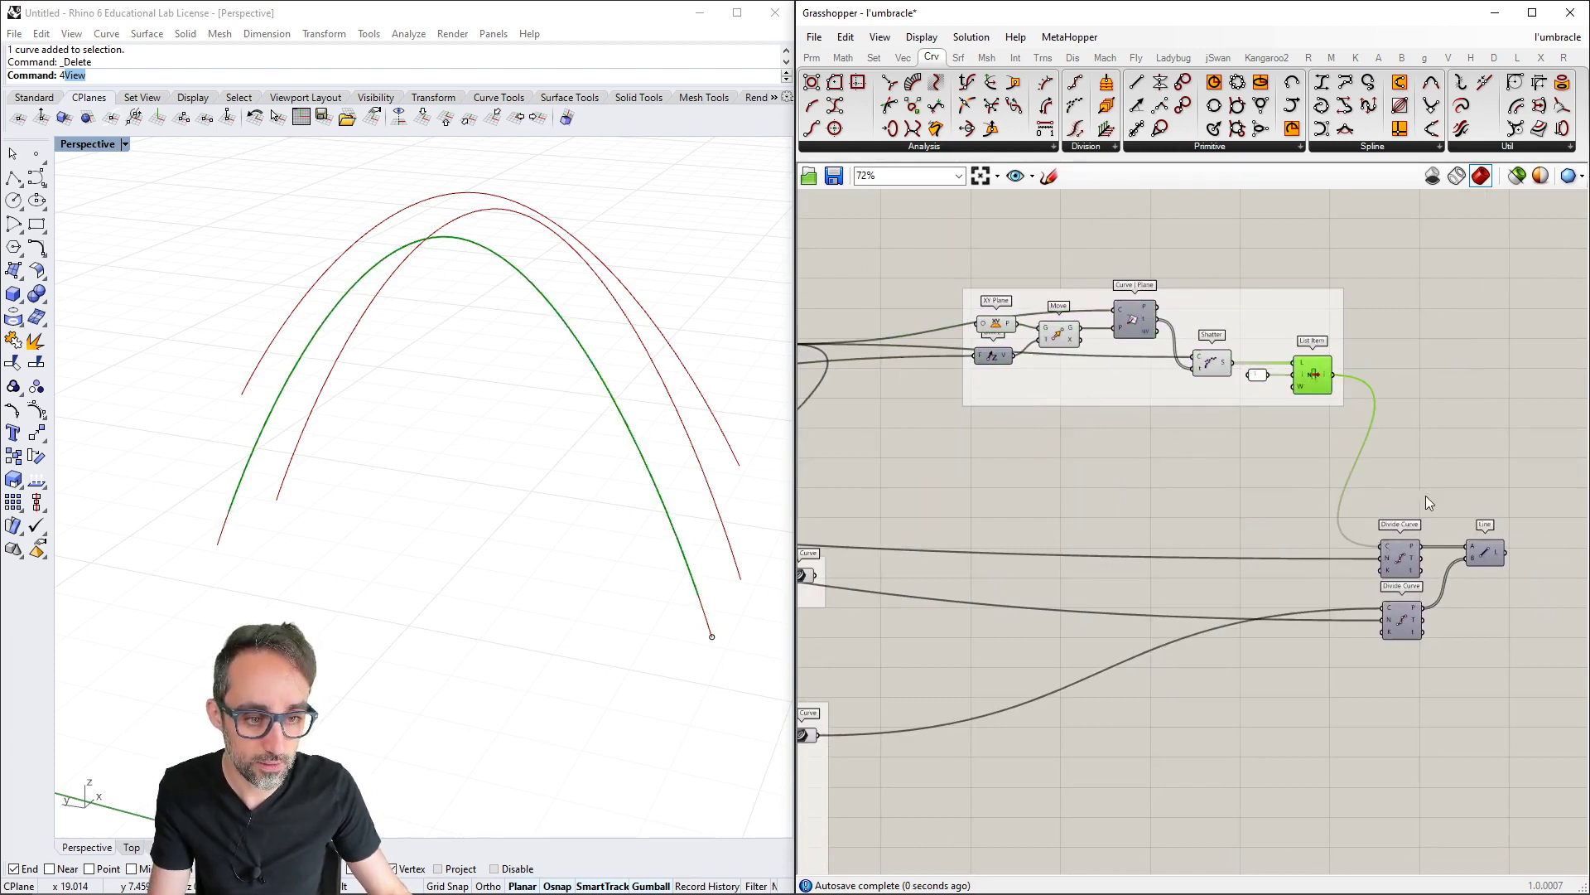
pyautogui.moveTo(1425, 495); pyautogui.dragTo(1407, 631)
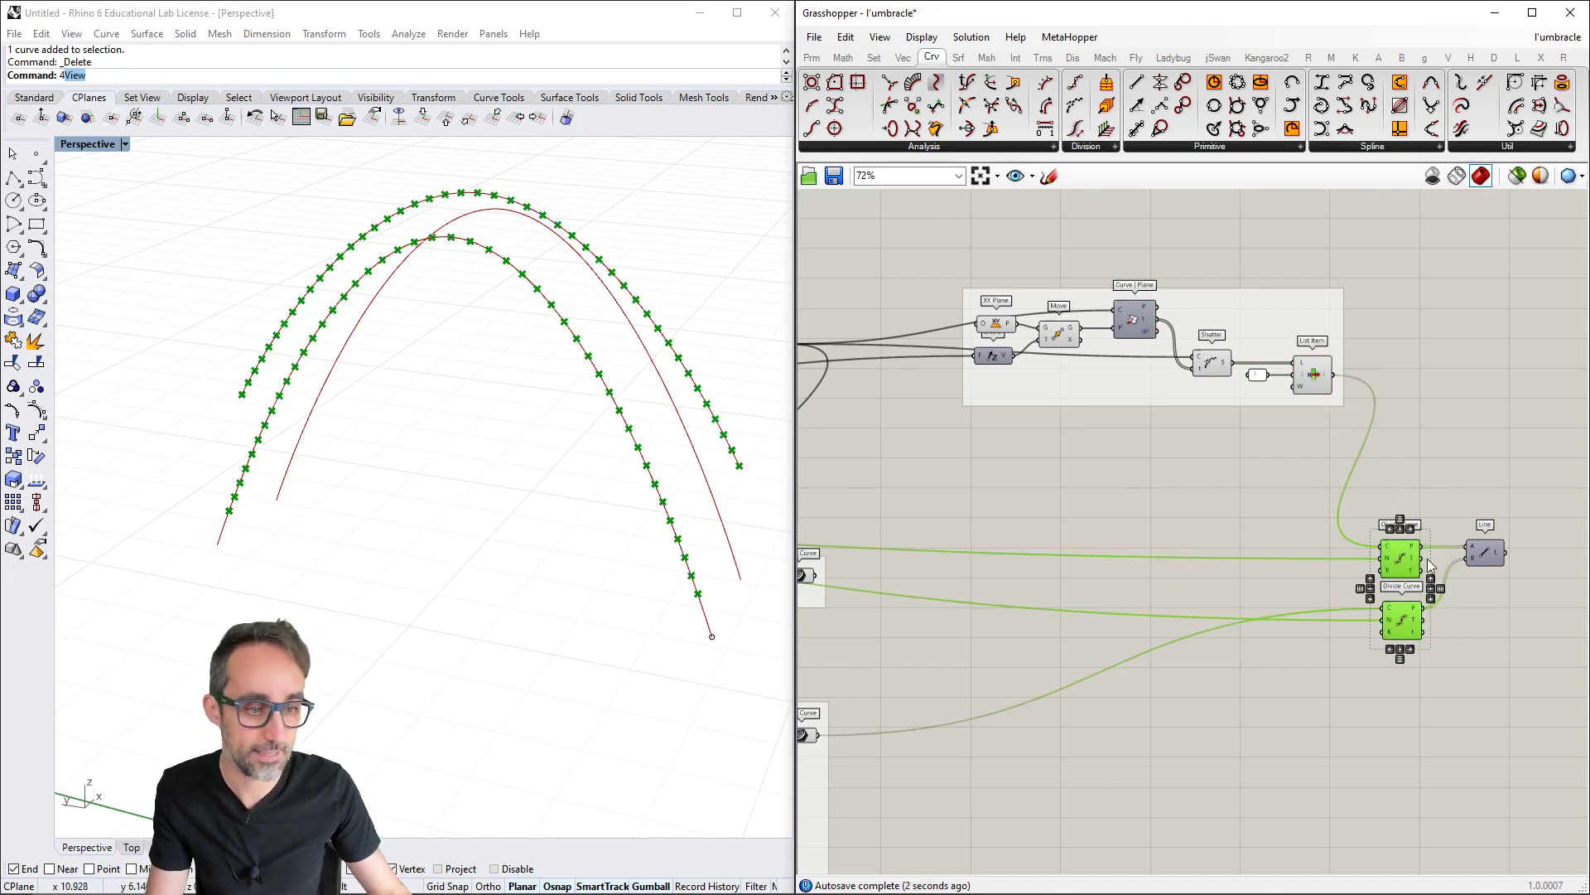
pyautogui.moveTo(1428, 565); pyautogui.dragTo(1467, 557)
pyautogui.click(1487, 553)
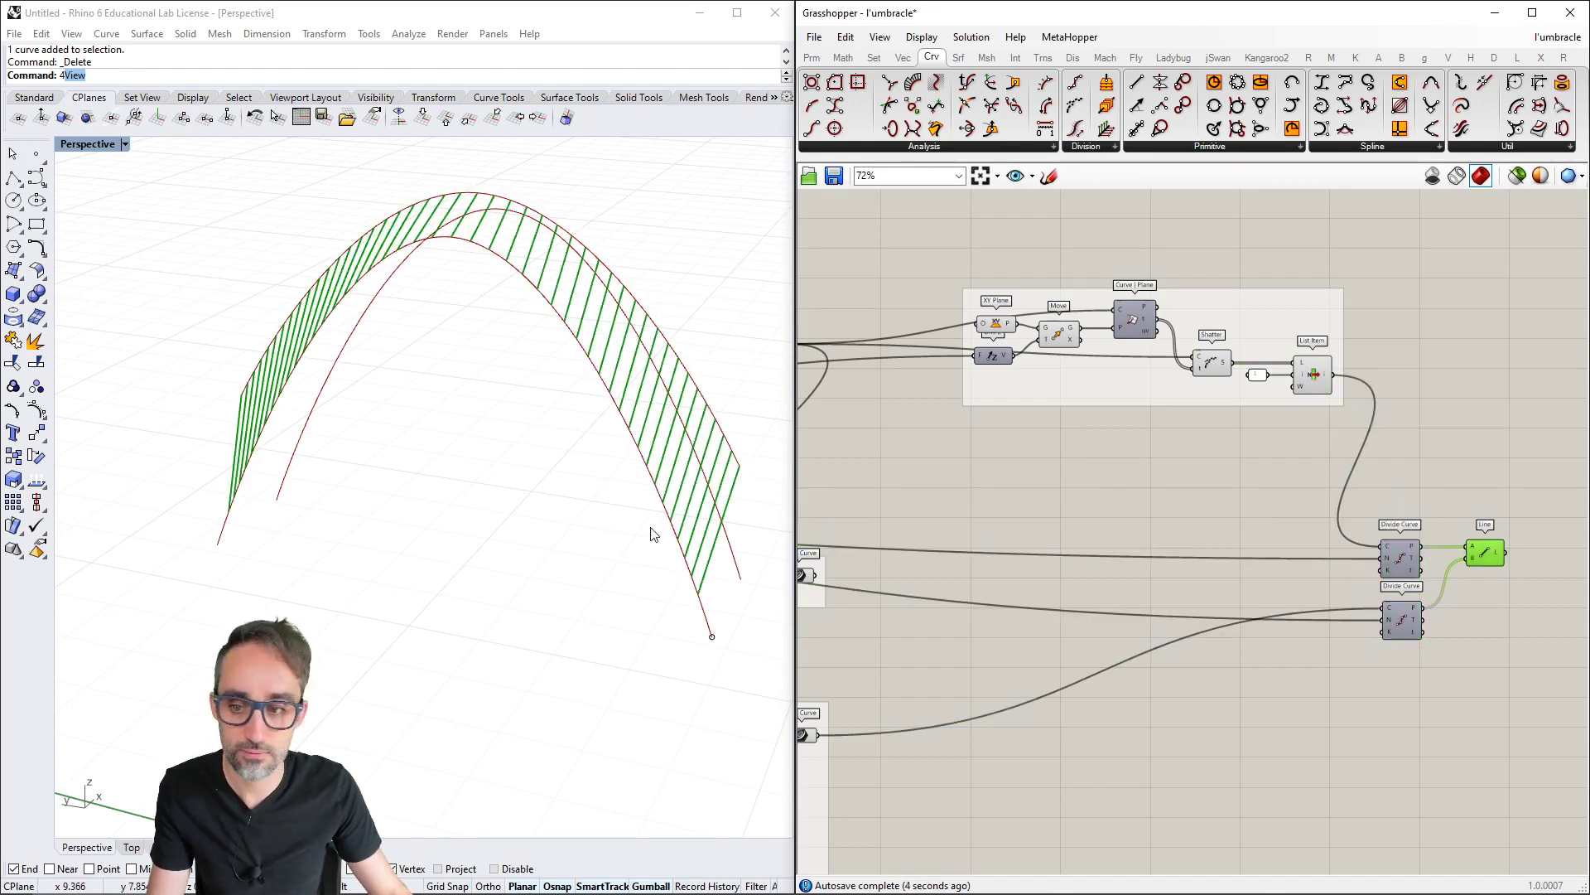
pyautogui.moveTo(652, 535); pyautogui.dragTo(563, 595, button='right')
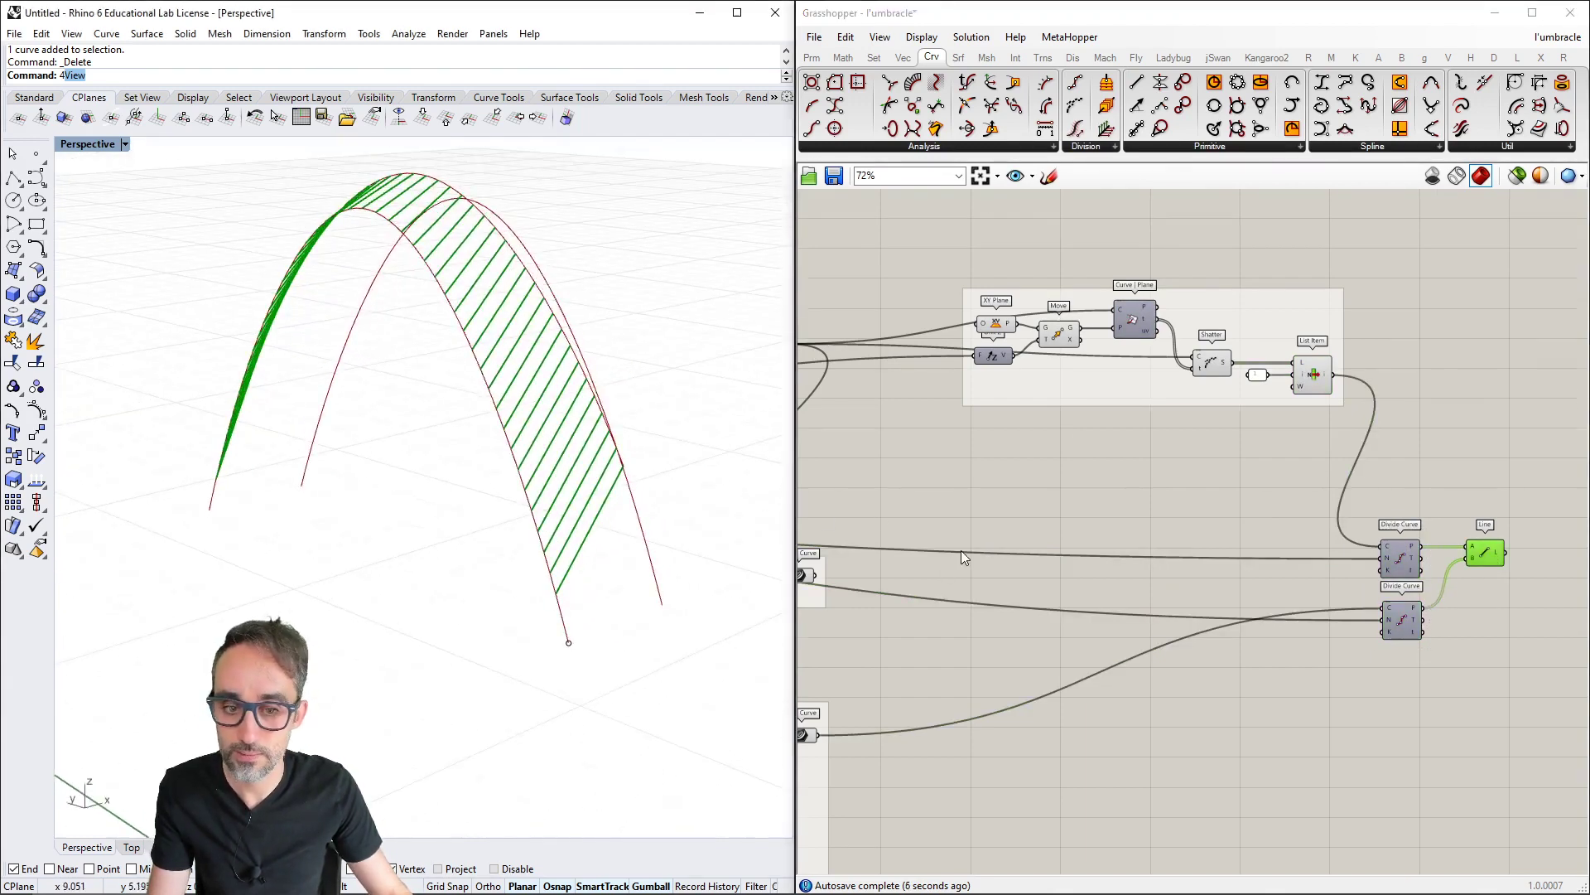
# Set the offset slider in the Parameters group to 0.72
pyautogui.scroll(-4, 962, 558)
pyautogui.scroll(5, 945, 506)
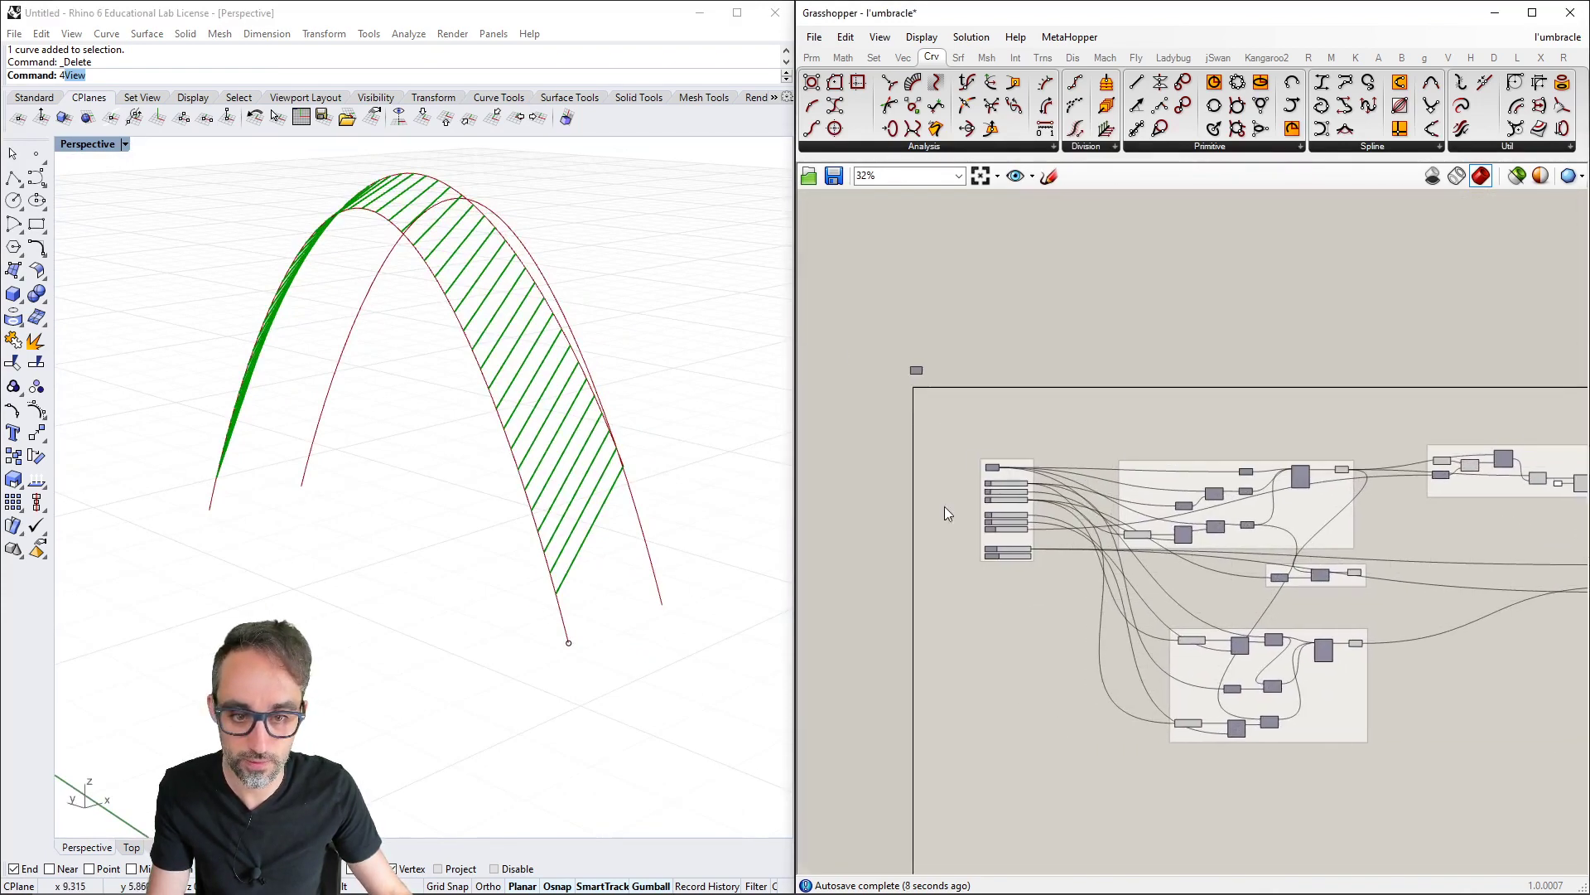
pyautogui.moveTo(1069, 550)
pyautogui.mouseDown()
pyautogui.moveTo(1102, 550)
pyautogui.moveTo(1068, 558)
pyautogui.mouseUp()
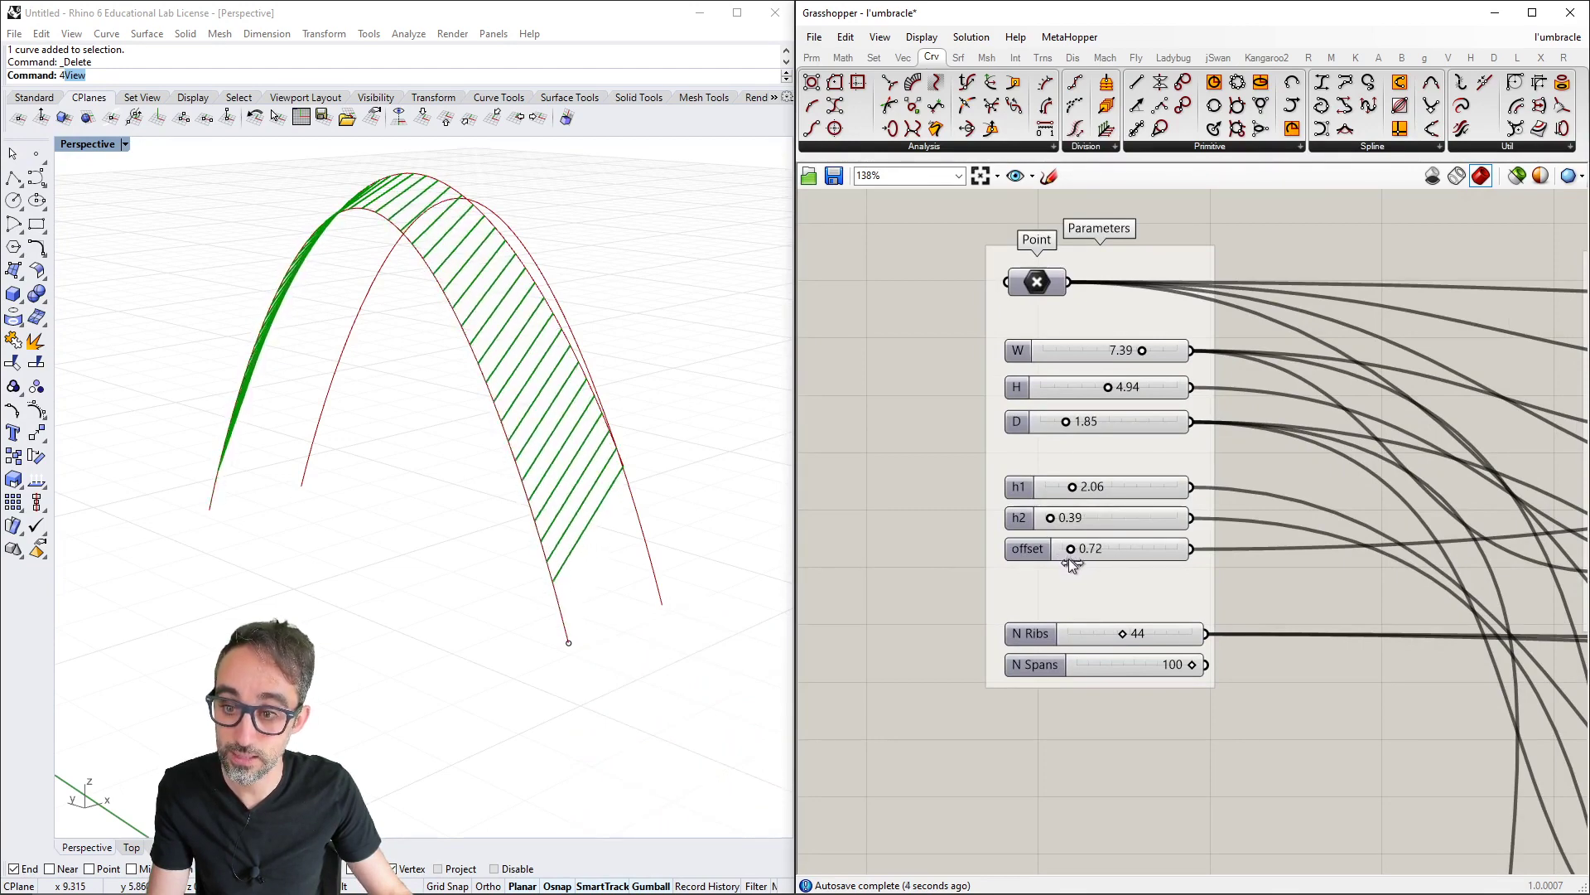
# Turn off the preview of the Move and XY Plane components in the plane-splitting group
pyautogui.scroll(-5, 1235, 522)
pyautogui.moveTo(1159, 487); pyautogui.dragTo(1142, 461, button='right')
pyautogui.scroll(4, 1142, 460)
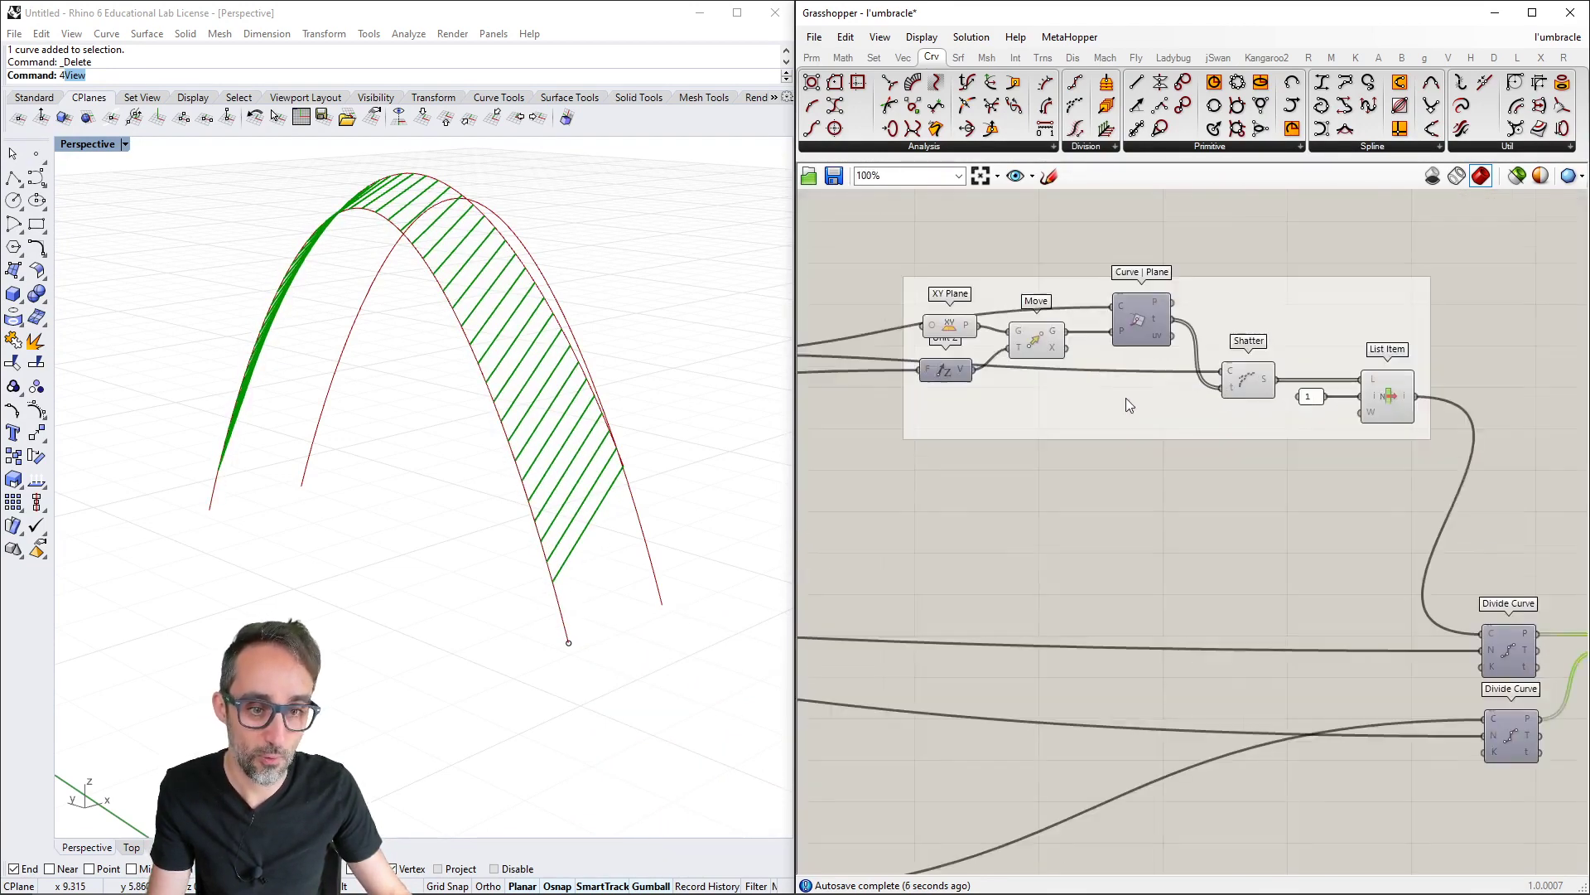
pyautogui.click(1033, 340)
pyautogui.click(950, 332)
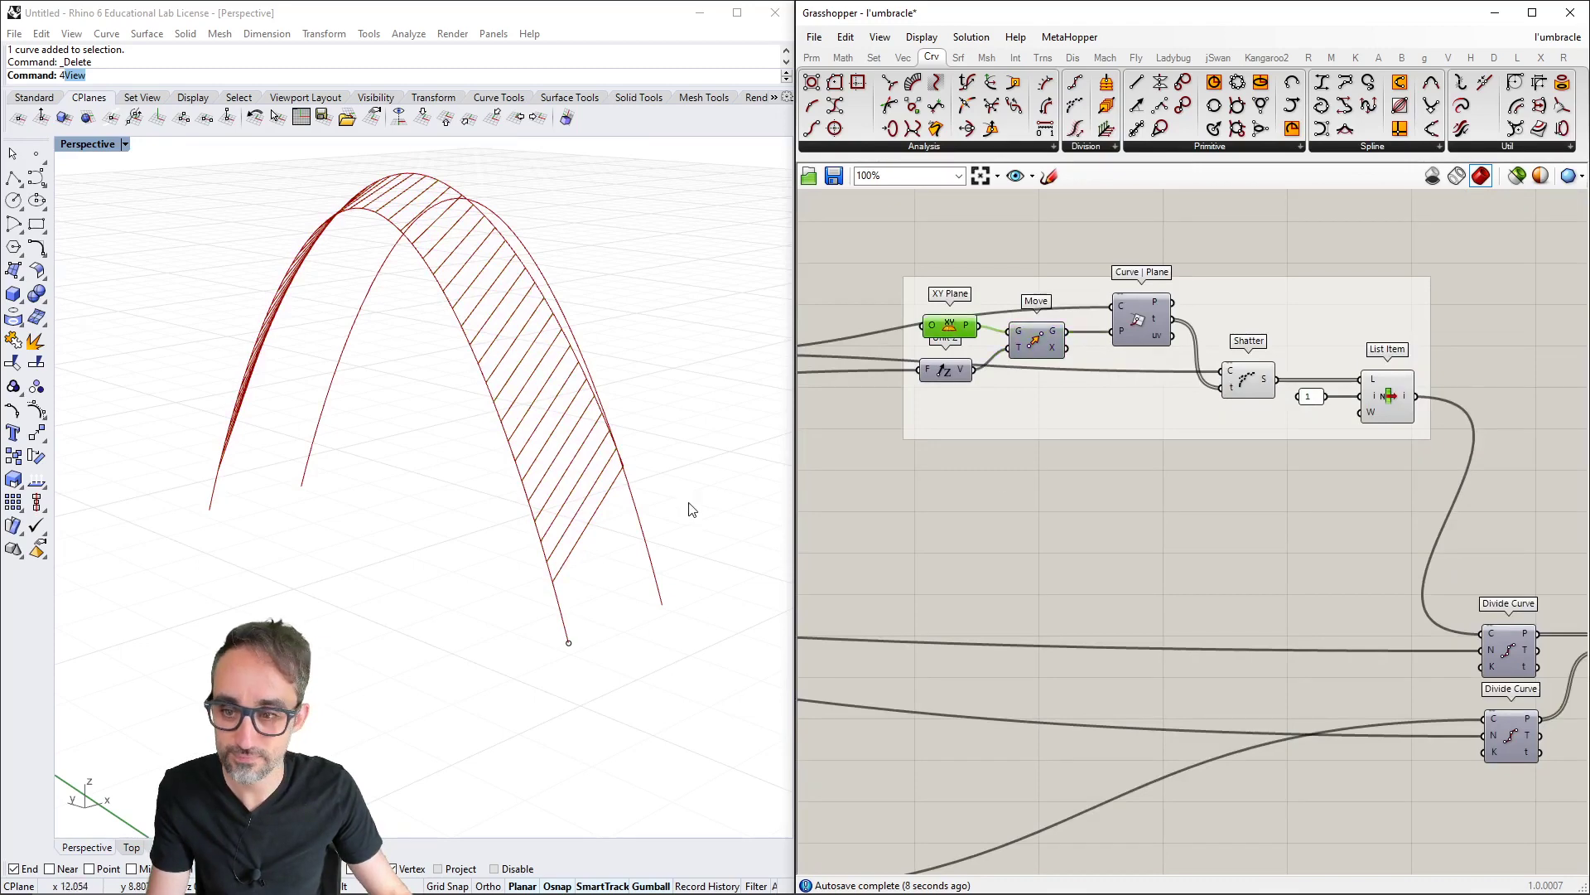
pyautogui.moveTo(693, 508)
pyautogui.mouseDown(button='right')
pyautogui.moveTo(511, 535)
pyautogui.moveTo(685, 536)
pyautogui.mouseUp(button='right')
pyautogui.scroll(-3, 575, 504)
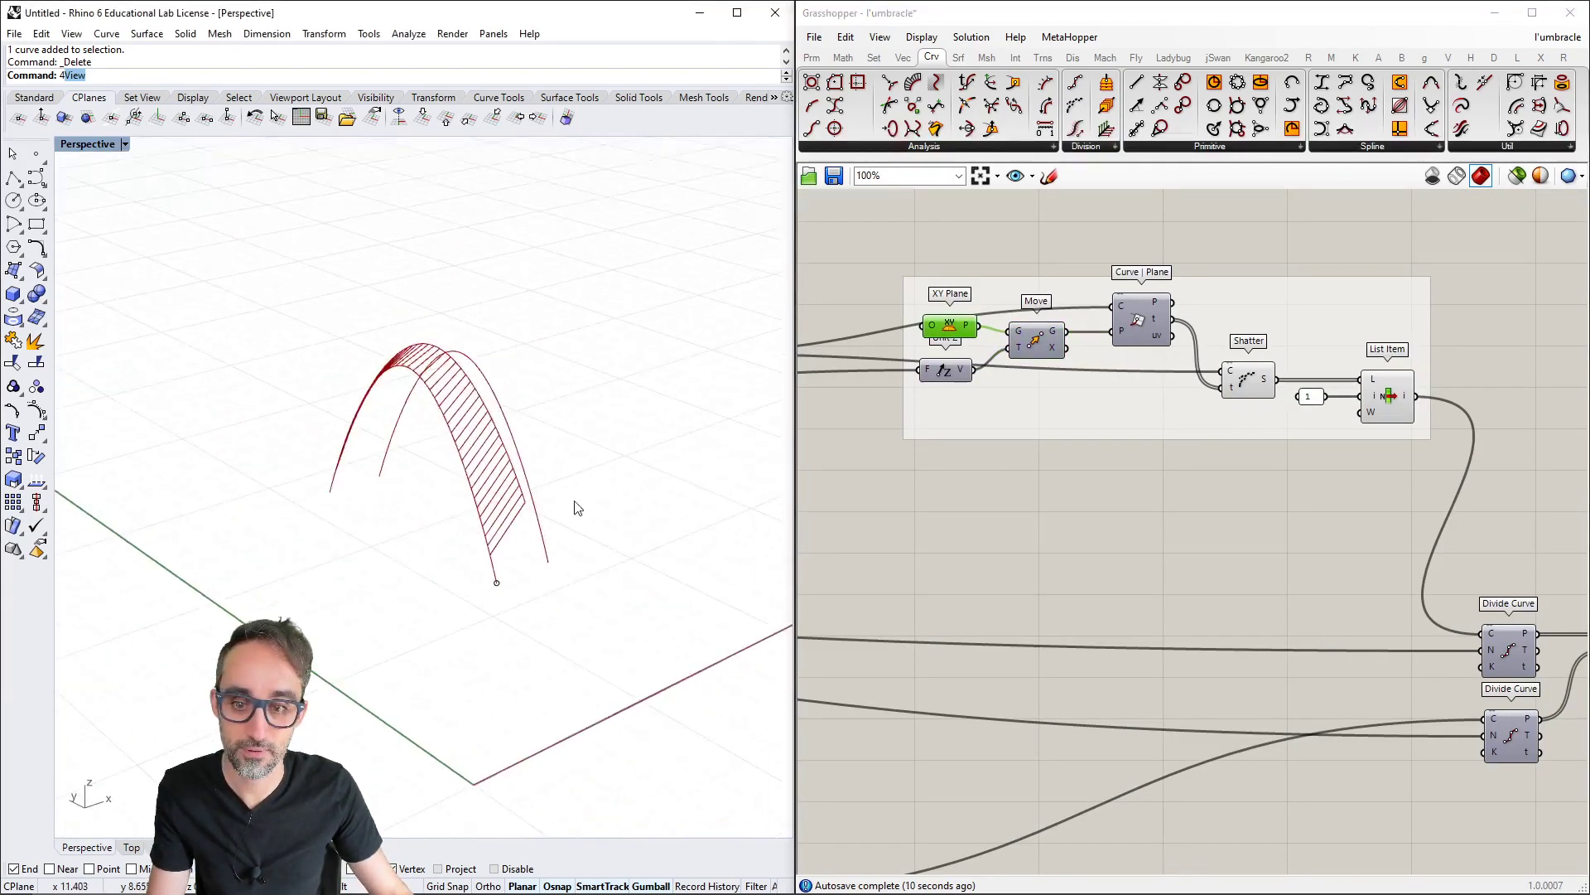
pyautogui.moveTo(575, 503); pyautogui.dragTo(569, 500, button='right')
pyautogui.scroll(-1, 1374, 509)
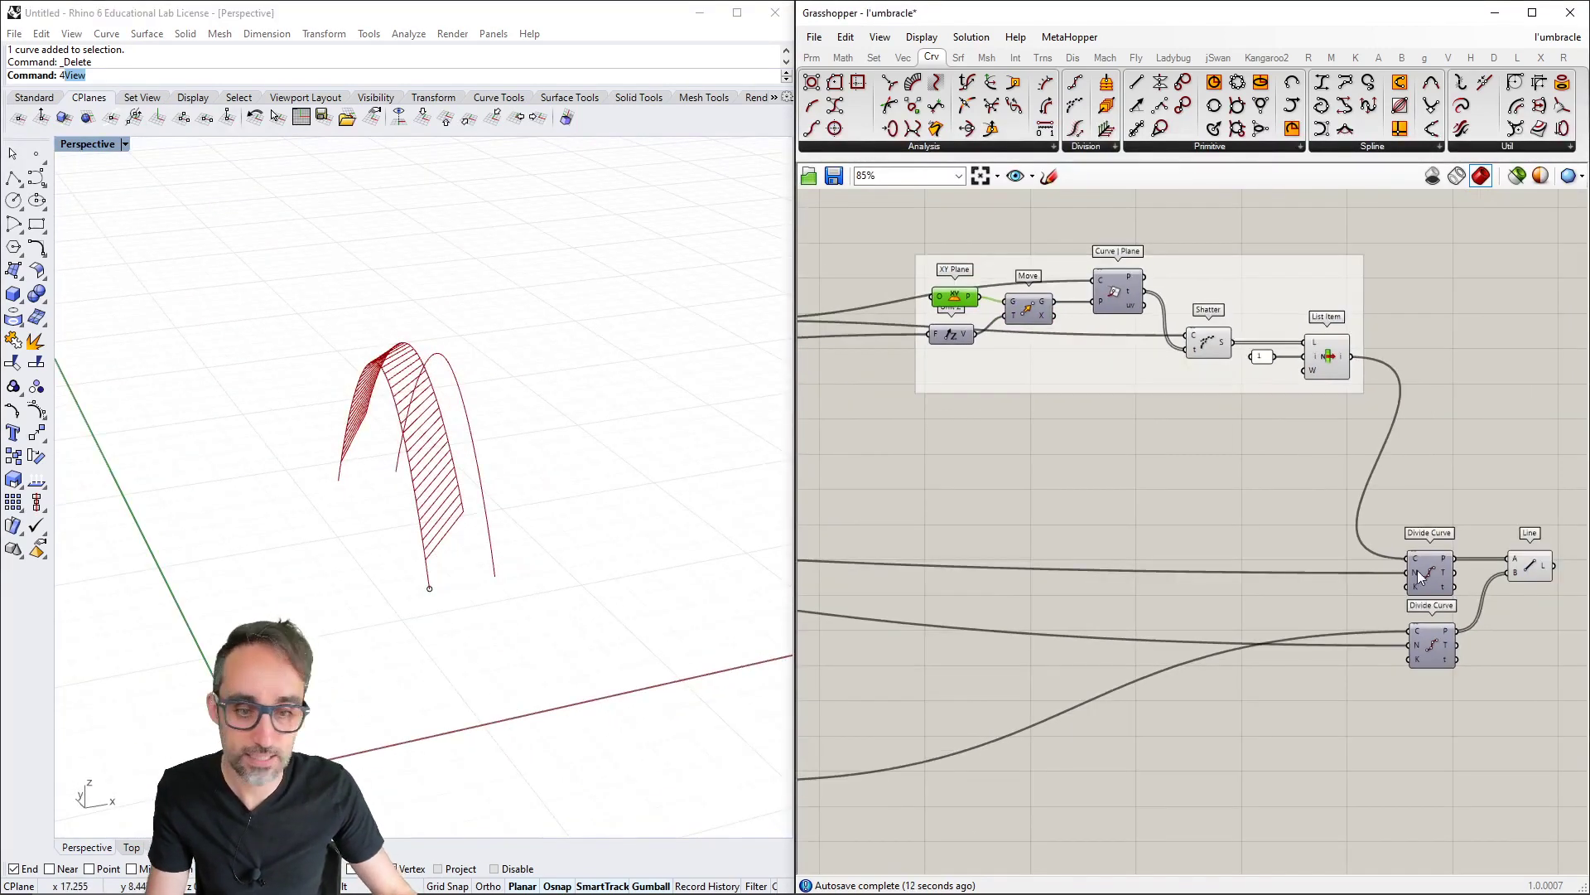
# Move the two Divide Curve components and the Line component closer to the splitting group and group them together
pyautogui.click(1434, 648)
pyautogui.scroll(-2, 1320, 622)
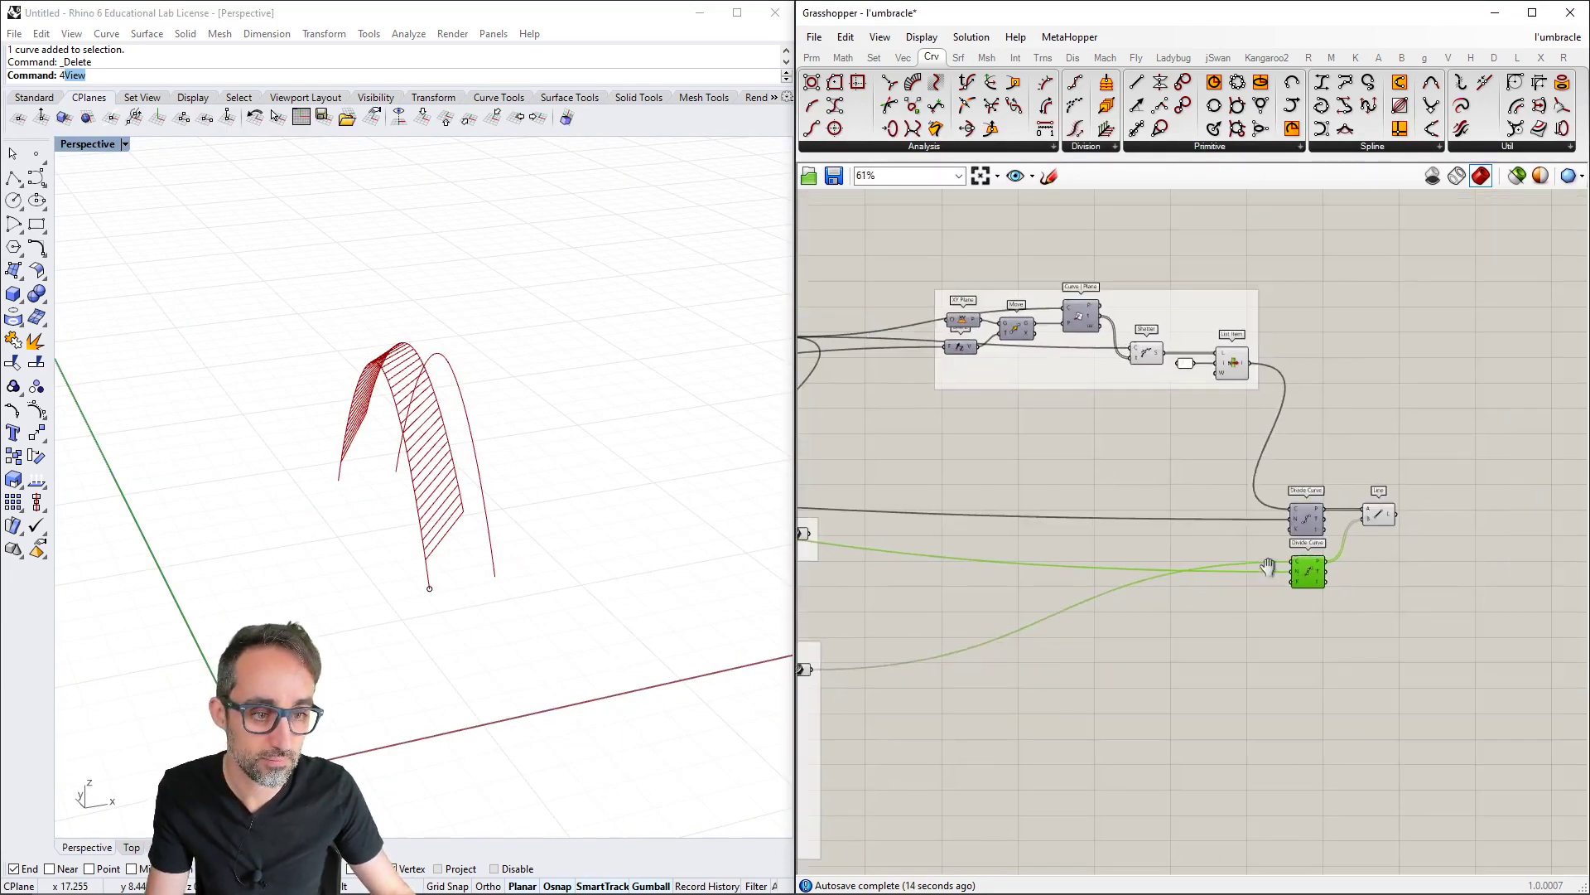
pyautogui.moveTo(1412, 490); pyautogui.dragTo(1306, 497)
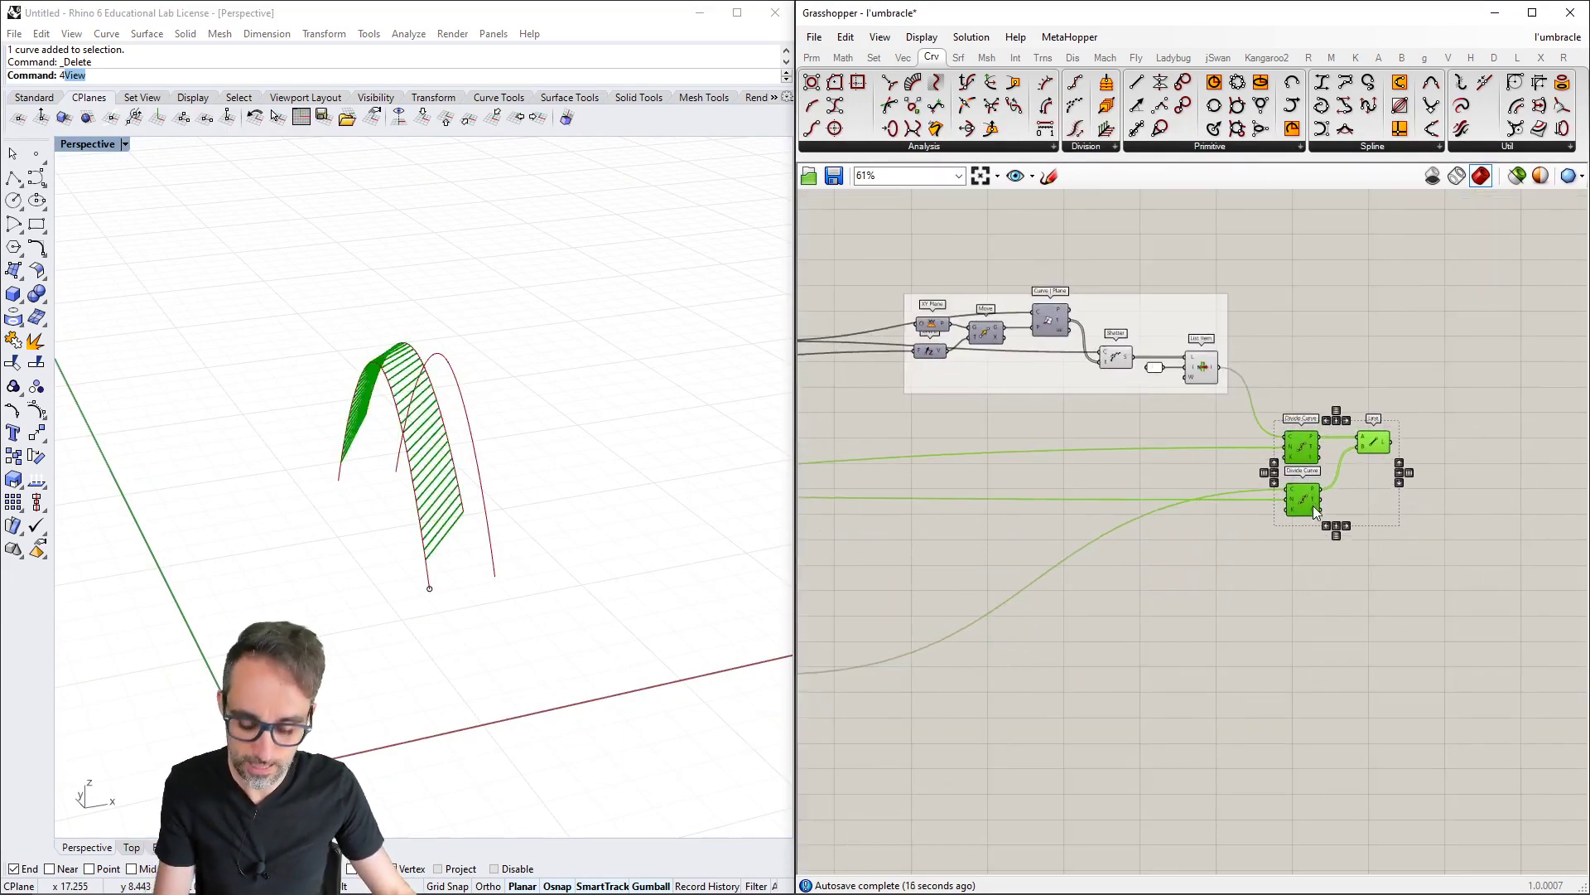
pyautogui.hotkey('ctrl', 'g')
pyautogui.click(1384, 489)
pyautogui.click(1374, 443)
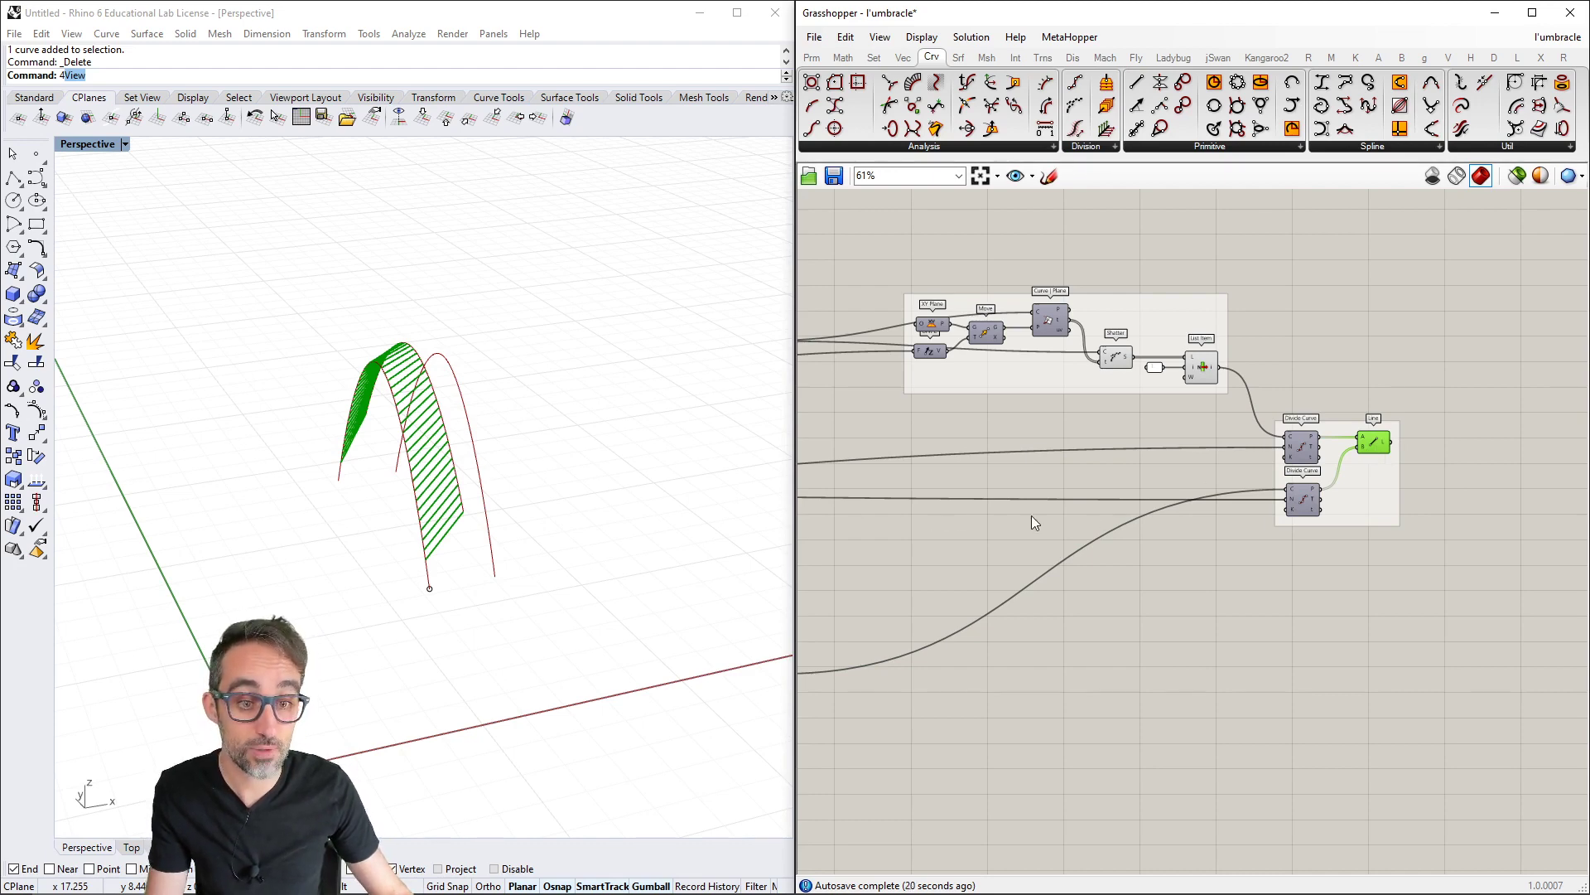
# Duplicate Shatter, its index Panel and List Item, placing the copy below the rib group
pyautogui.moveTo(1031, 515); pyautogui.dragTo(1285, 490, button='right')
pyautogui.scroll(-1, 1282, 488)
pyautogui.scroll(1, 1282, 495)
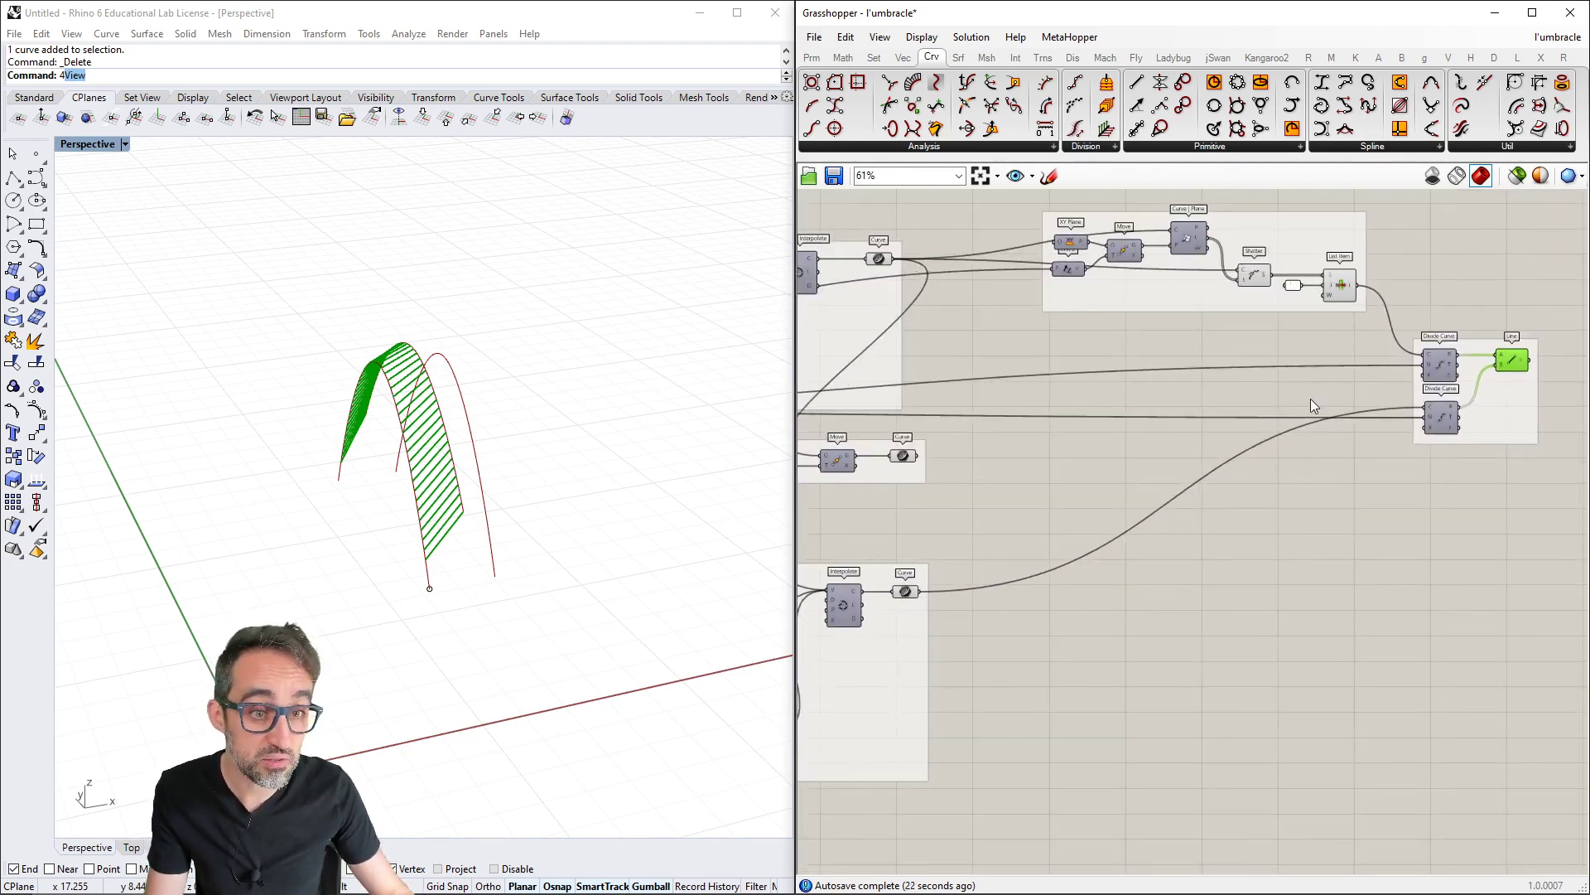
pyautogui.moveTo(1231, 336); pyautogui.dragTo(1351, 568)
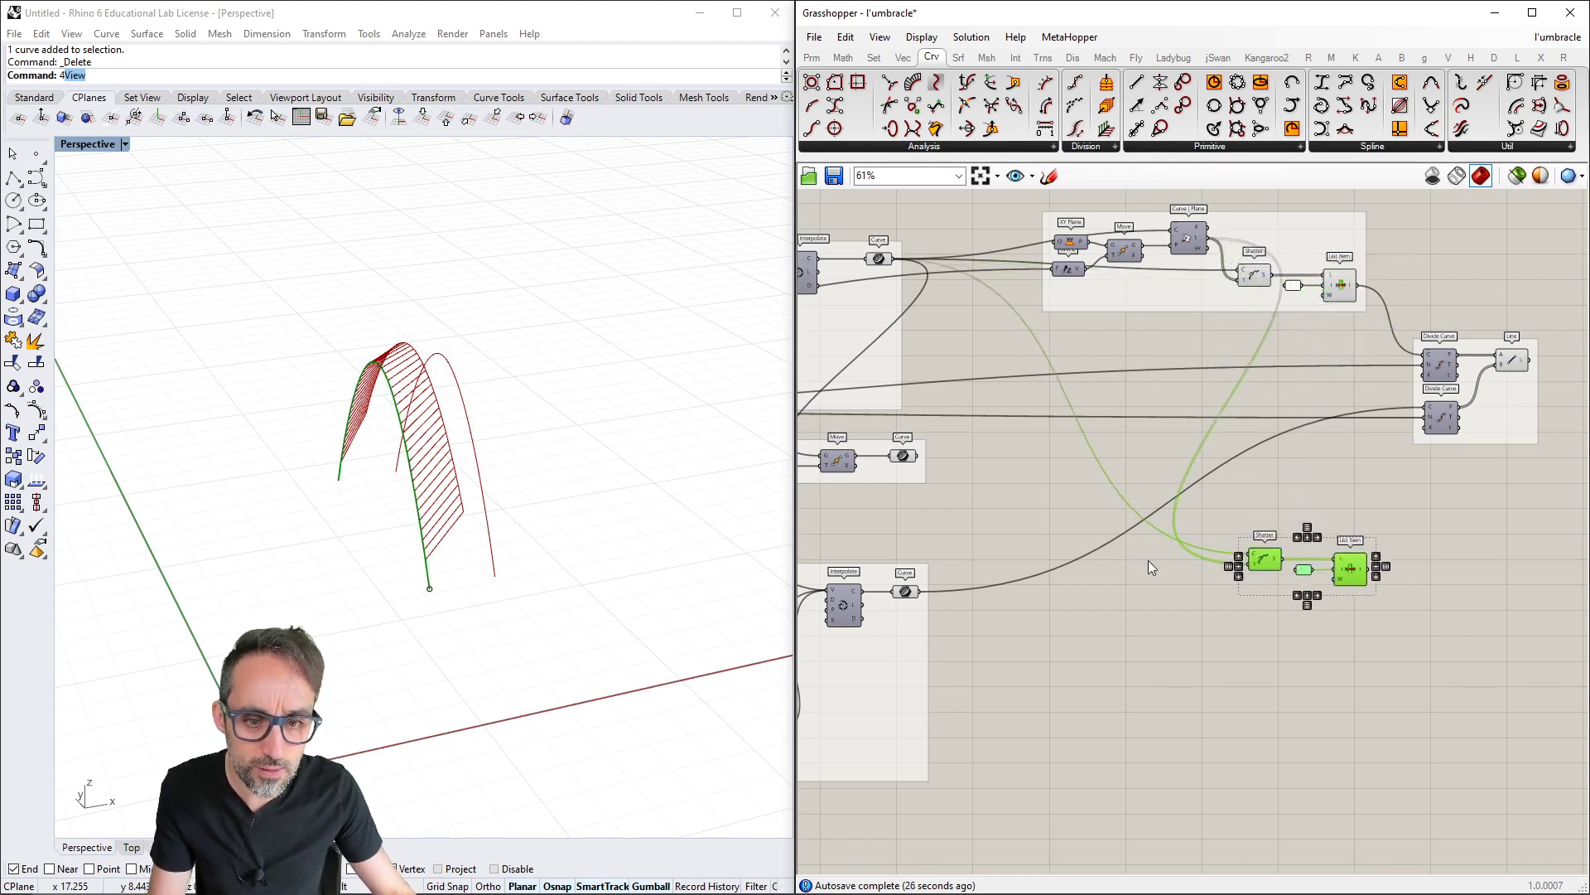
pyautogui.moveTo(919, 593); pyautogui.dragTo(1253, 556)
pyautogui.click(1357, 514)
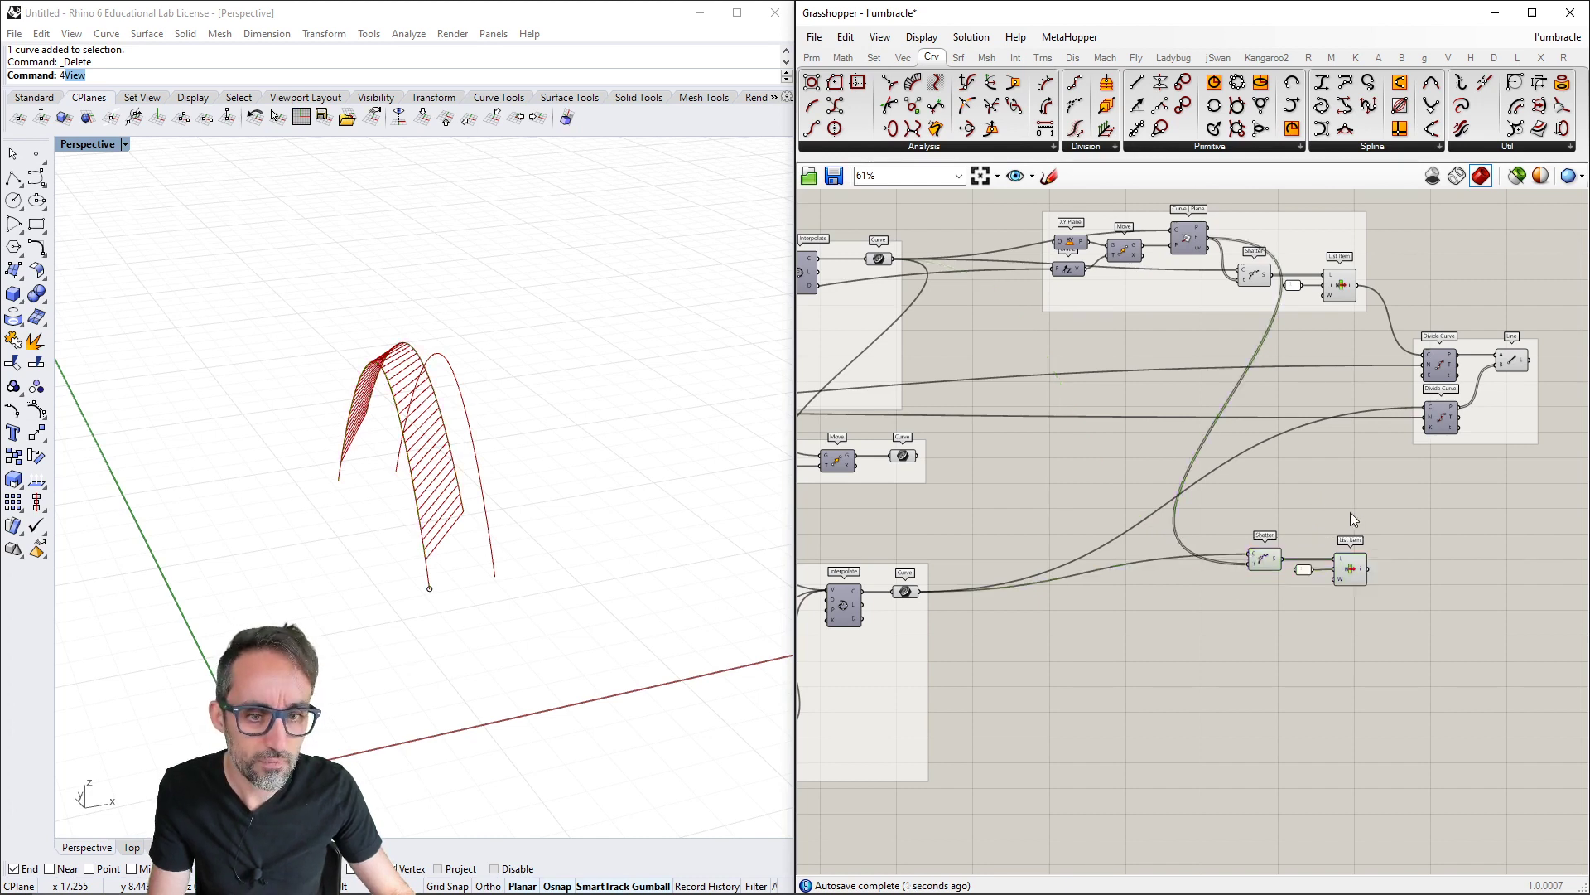
pyautogui.click(907, 593)
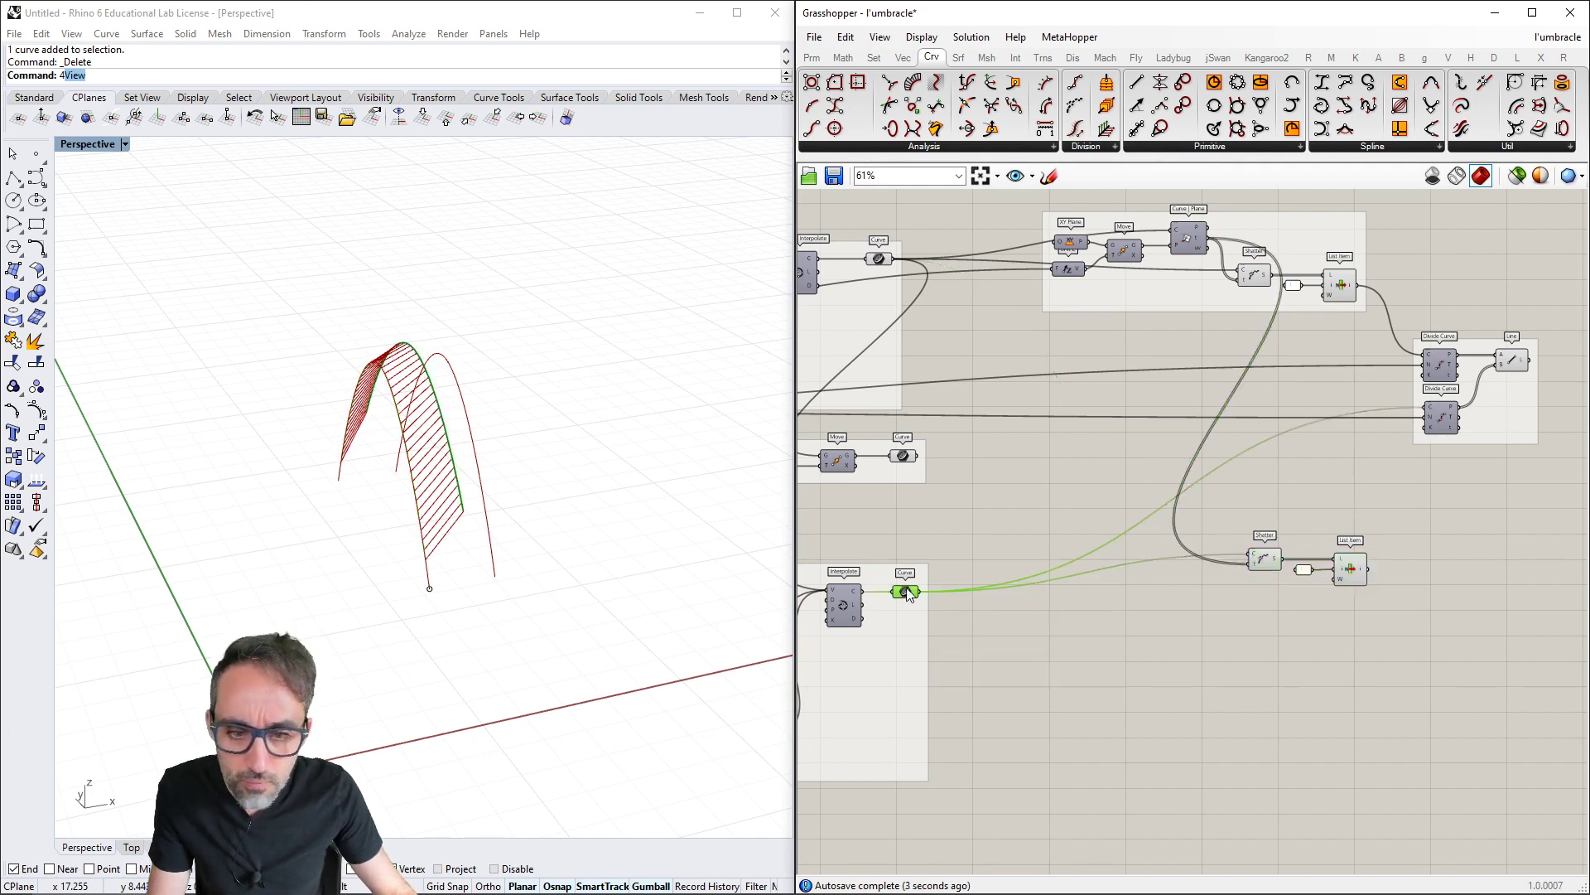
# Connect the moved arch's Curve to the copied Shatter's C input and check the segment picked by the copied List Item
pyautogui.moveTo(920, 456); pyautogui.dragTo(1252, 557)
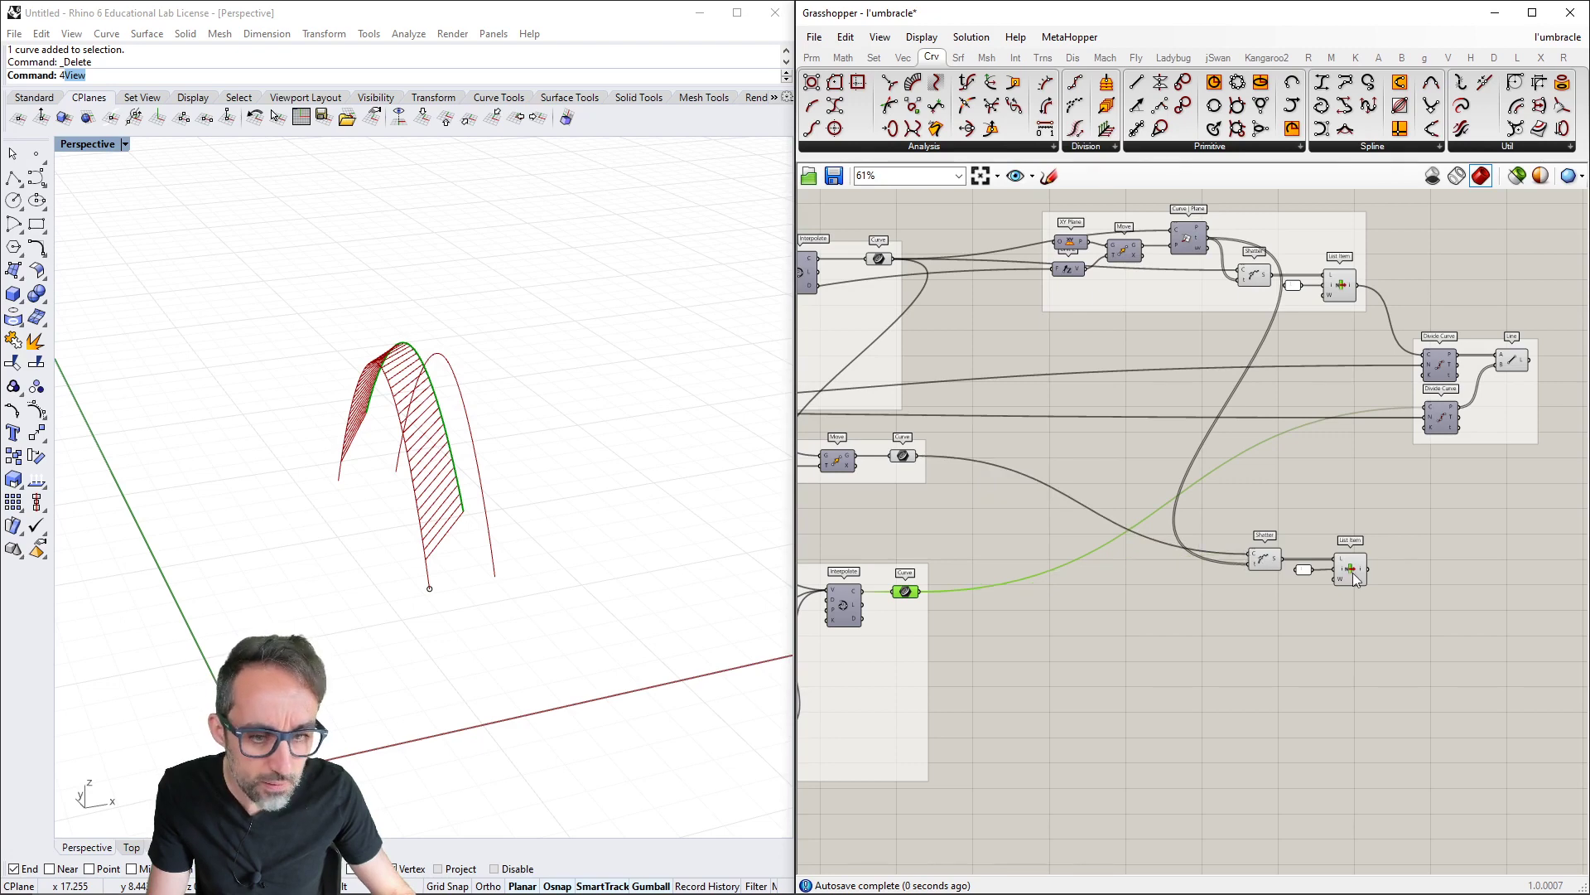
pyautogui.click(1350, 571)
pyautogui.moveTo(555, 489)
pyautogui.mouseDown(button='right')
pyautogui.moveTo(441, 461)
pyautogui.moveTo(540, 487)
pyautogui.mouseUp(button='right')
# Group the copied Shatter, index Panel and List Item
pyautogui.moveTo(1480, 397); pyautogui.dragTo(1280, 371, button='right')
pyautogui.moveTo(1363, 282); pyautogui.dragTo(1017, 571)
pyautogui.hotkey('ctrl', 'g')
# Duplicate the rib group of two Divide Curve components and a Line, placing the copy beside the second Shatter group
pyautogui.moveTo(1358, 426); pyautogui.dragTo(1218, 305)
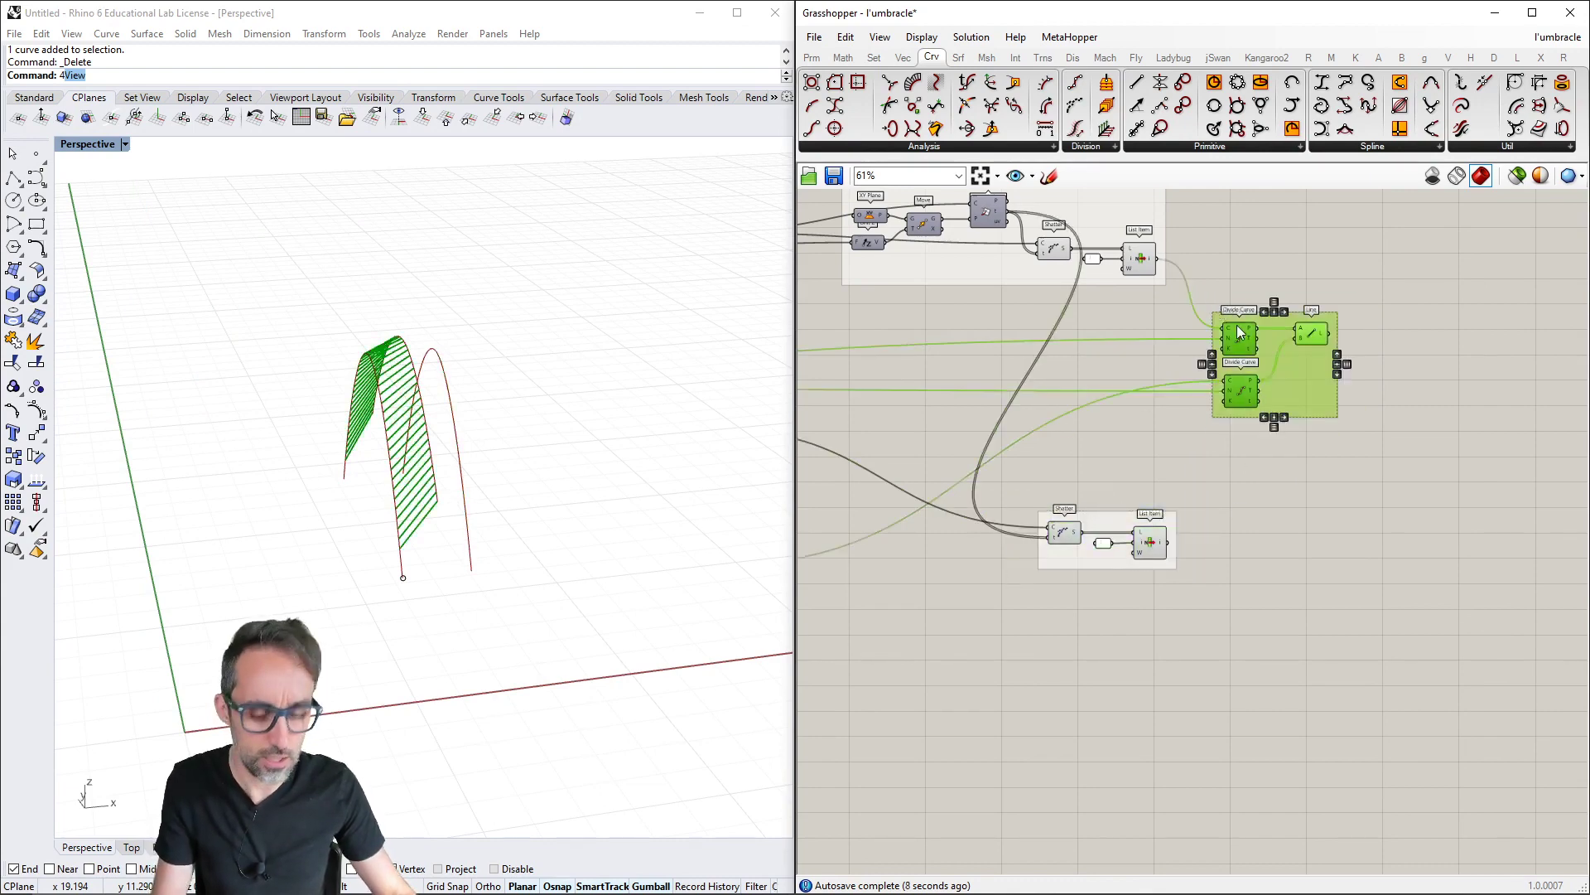
pyautogui.keyDown('alt'); pyautogui.moveTo(1284, 360); pyautogui.dragTo(1312, 600); pyautogui.keyUp('alt')
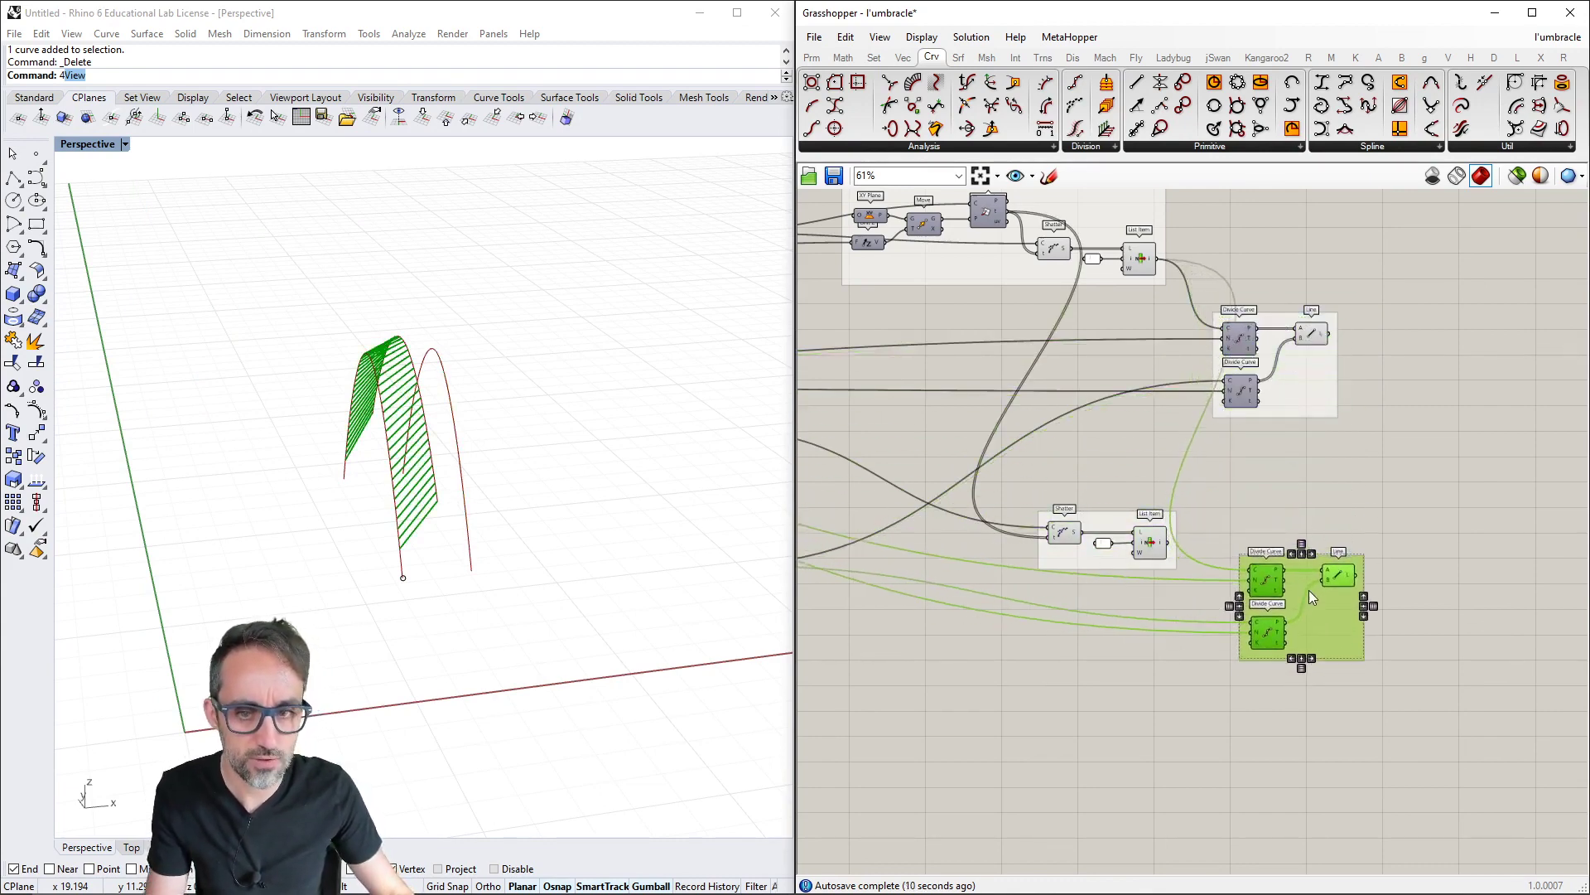
pyautogui.moveTo(1150, 540); pyautogui.dragTo(1152, 537, button='right')
pyautogui.scroll(1, 1009, 331)
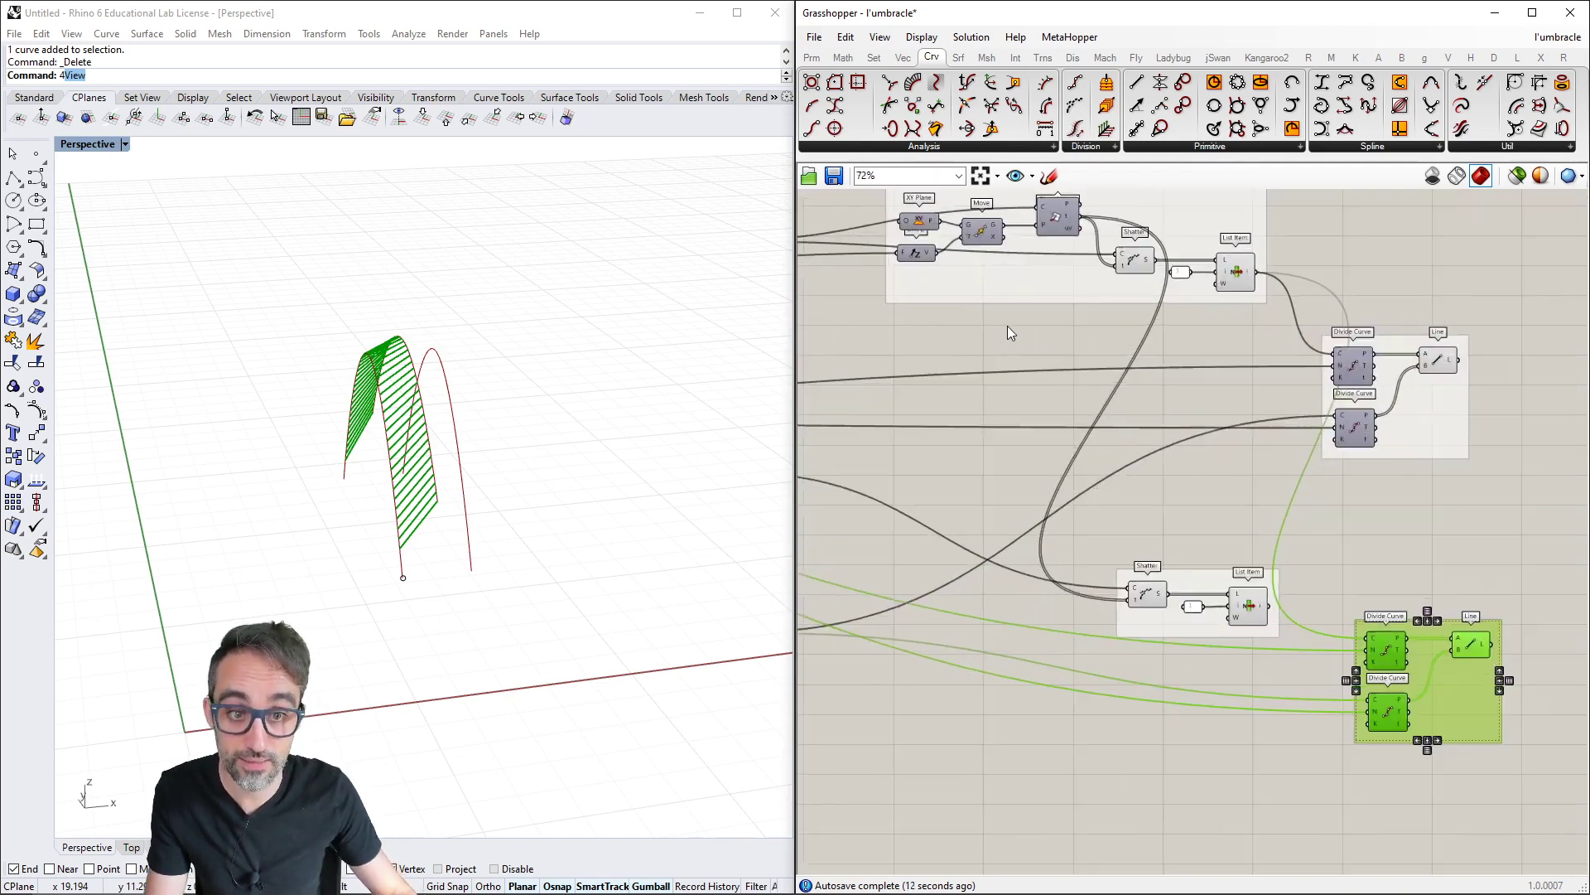
pyautogui.click(1054, 228)
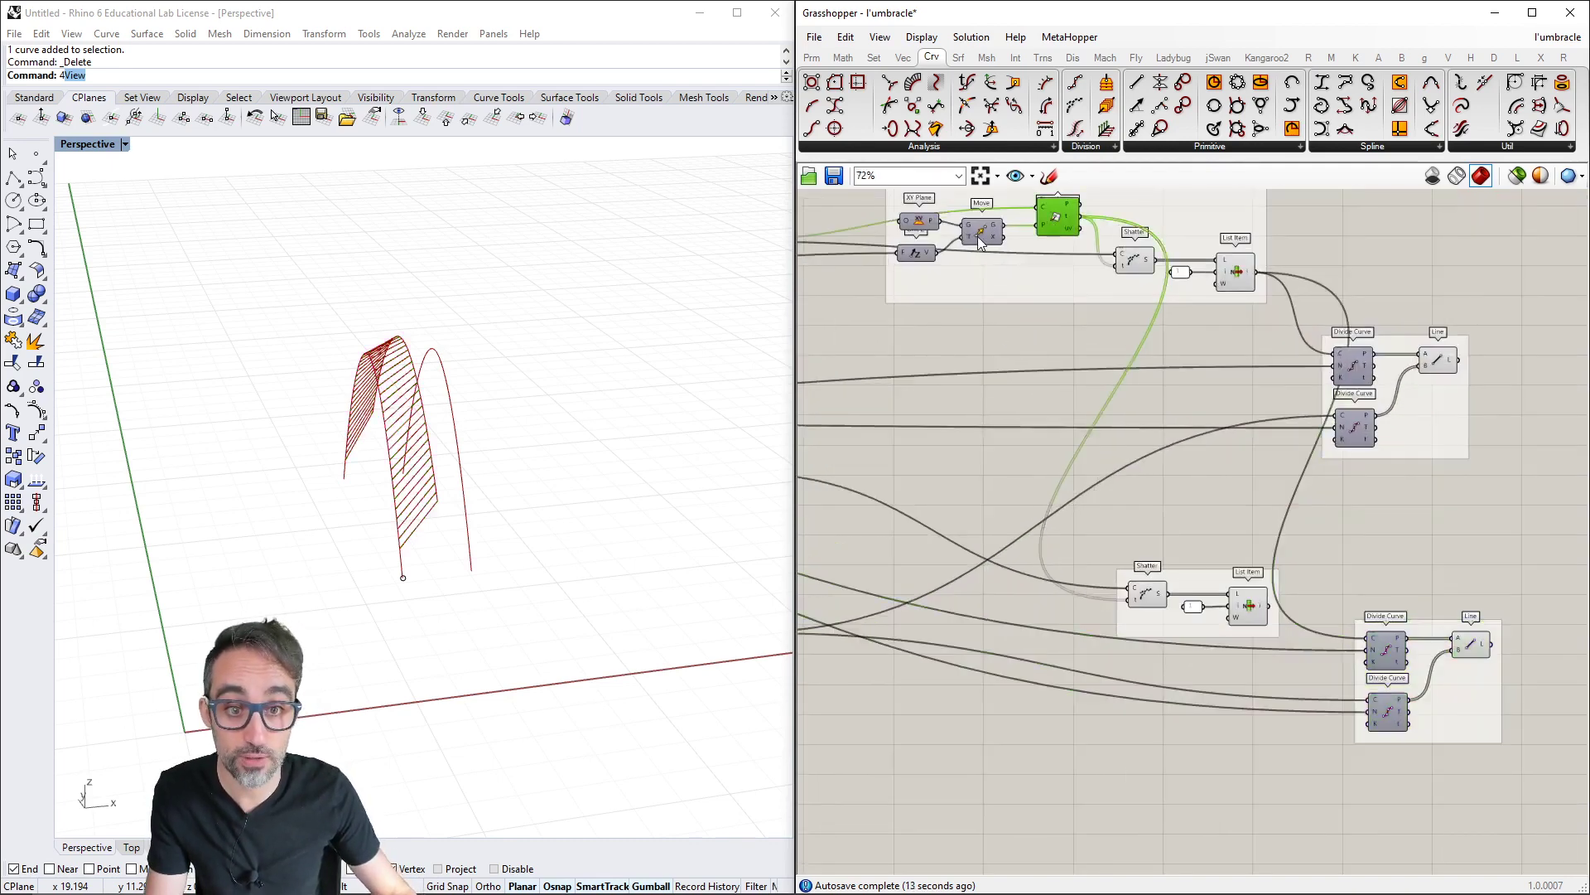
# Check the second Shatter group's output and connect its List Item to the upper Divide Curve's C input in the copied rib group
pyautogui.click(1241, 609)
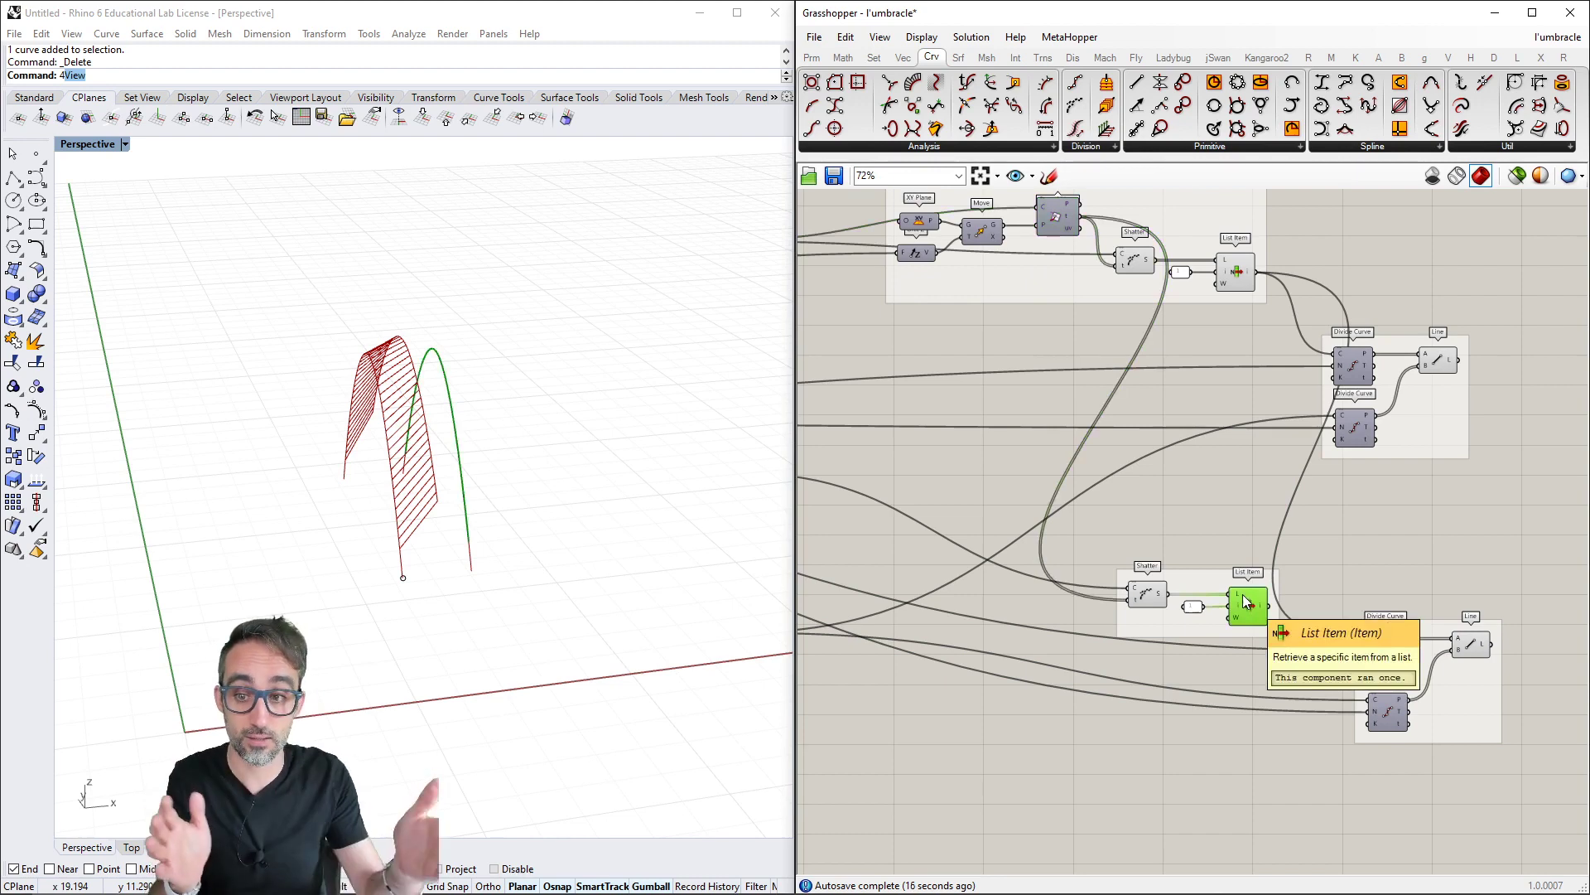
pyautogui.click(1144, 609)
pyautogui.scroll(3, 1127, 600)
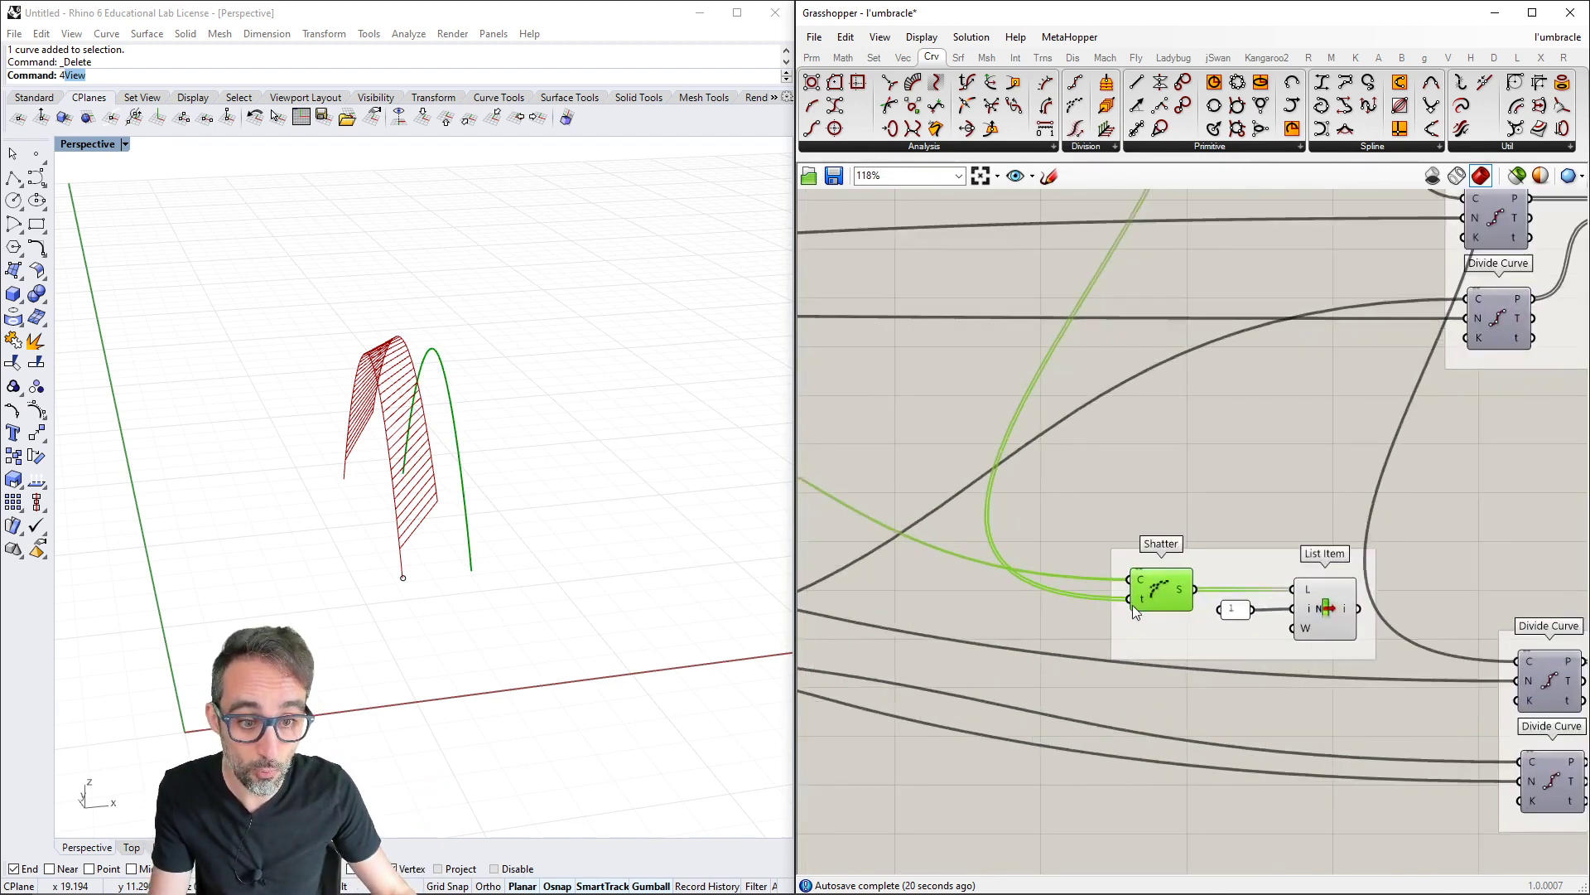
pyautogui.click(1325, 608)
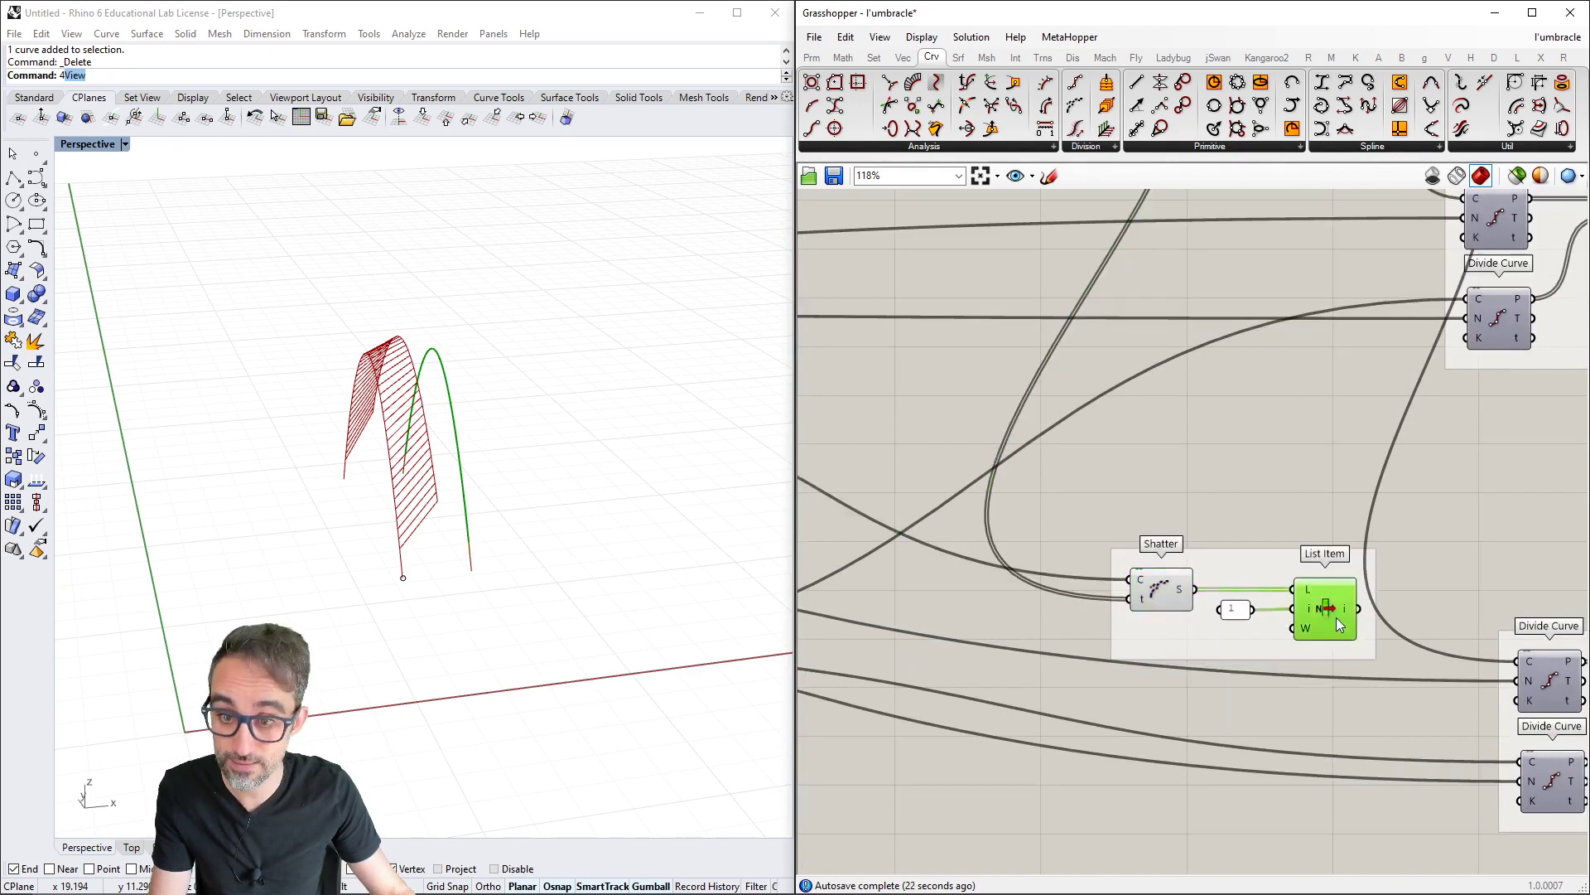
pyautogui.moveTo(1336, 618); pyautogui.dragTo(1049, 534, button='right')
pyautogui.moveTo(1018, 505); pyautogui.dragTo(1178, 555)
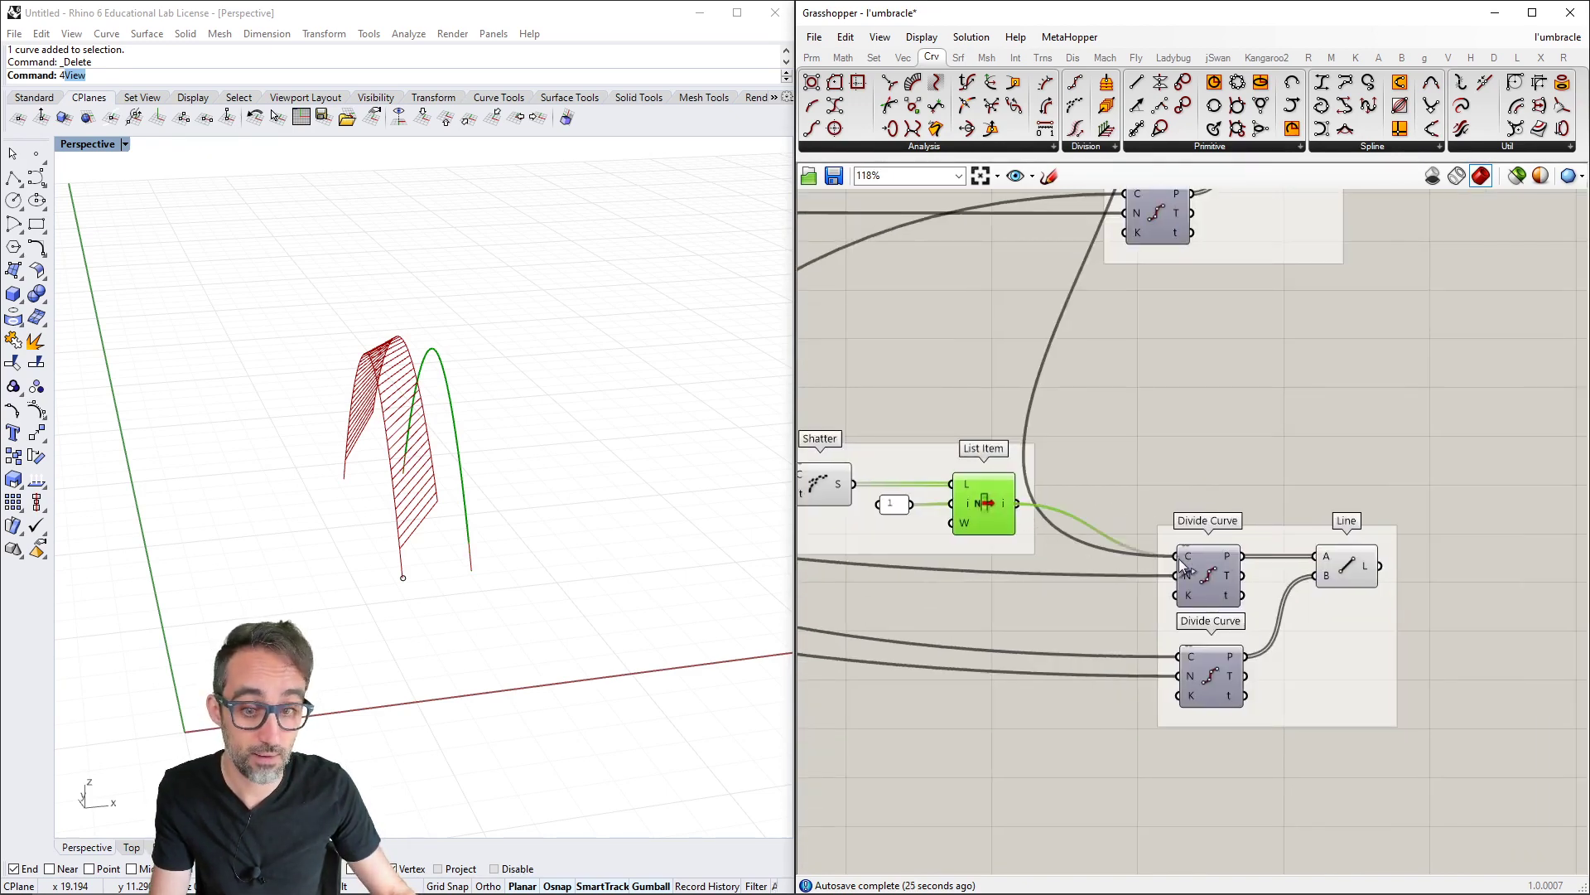
pyautogui.click(1081, 538)
pyautogui.moveTo(685, 493)
pyautogui.mouseDown(button='right')
pyautogui.moveTo(356, 494)
pyautogui.moveTo(279, 403)
pyautogui.moveTo(497, 515)
pyautogui.moveTo(514, 539)
pyautogui.moveTo(568, 519)
pyautogui.moveTo(408, 530)
pyautogui.moveTo(555, 536)
pyautogui.moveTo(491, 549)
pyautogui.moveTo(444, 533)
pyautogui.moveTo(472, 539)
pyautogui.mouseUp(button='right')
pyautogui.scroll(-5, 1151, 547)
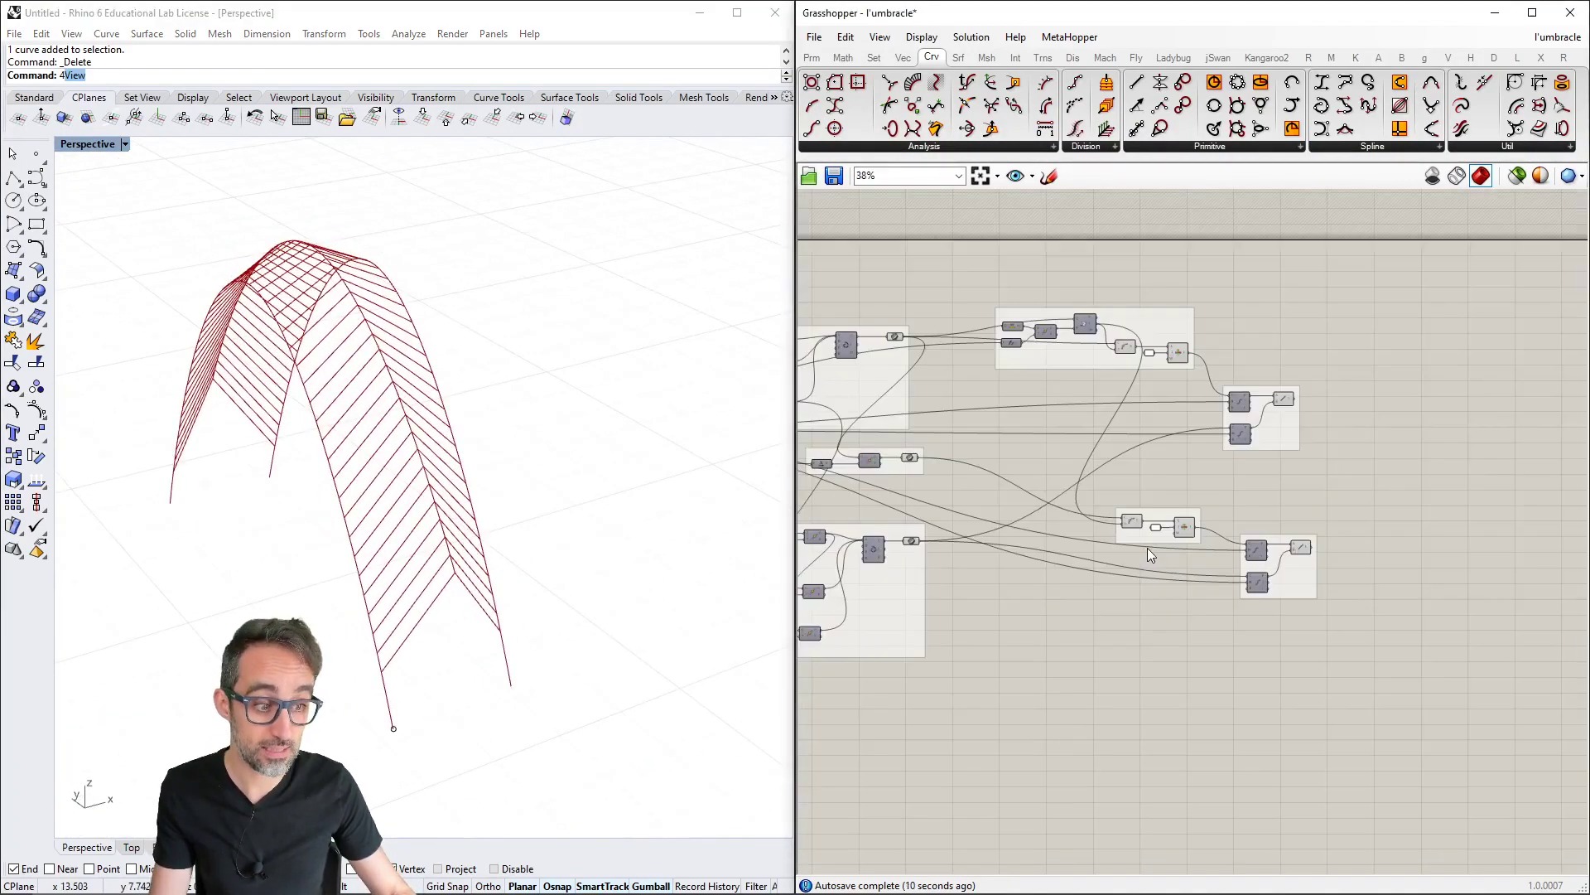
# Vary the offset, h1, W and D parameter sliders to test how the ribs on both sides follow the arches
pyautogui.rightClick(1147, 548)
pyautogui.scroll(6, 1130, 550)
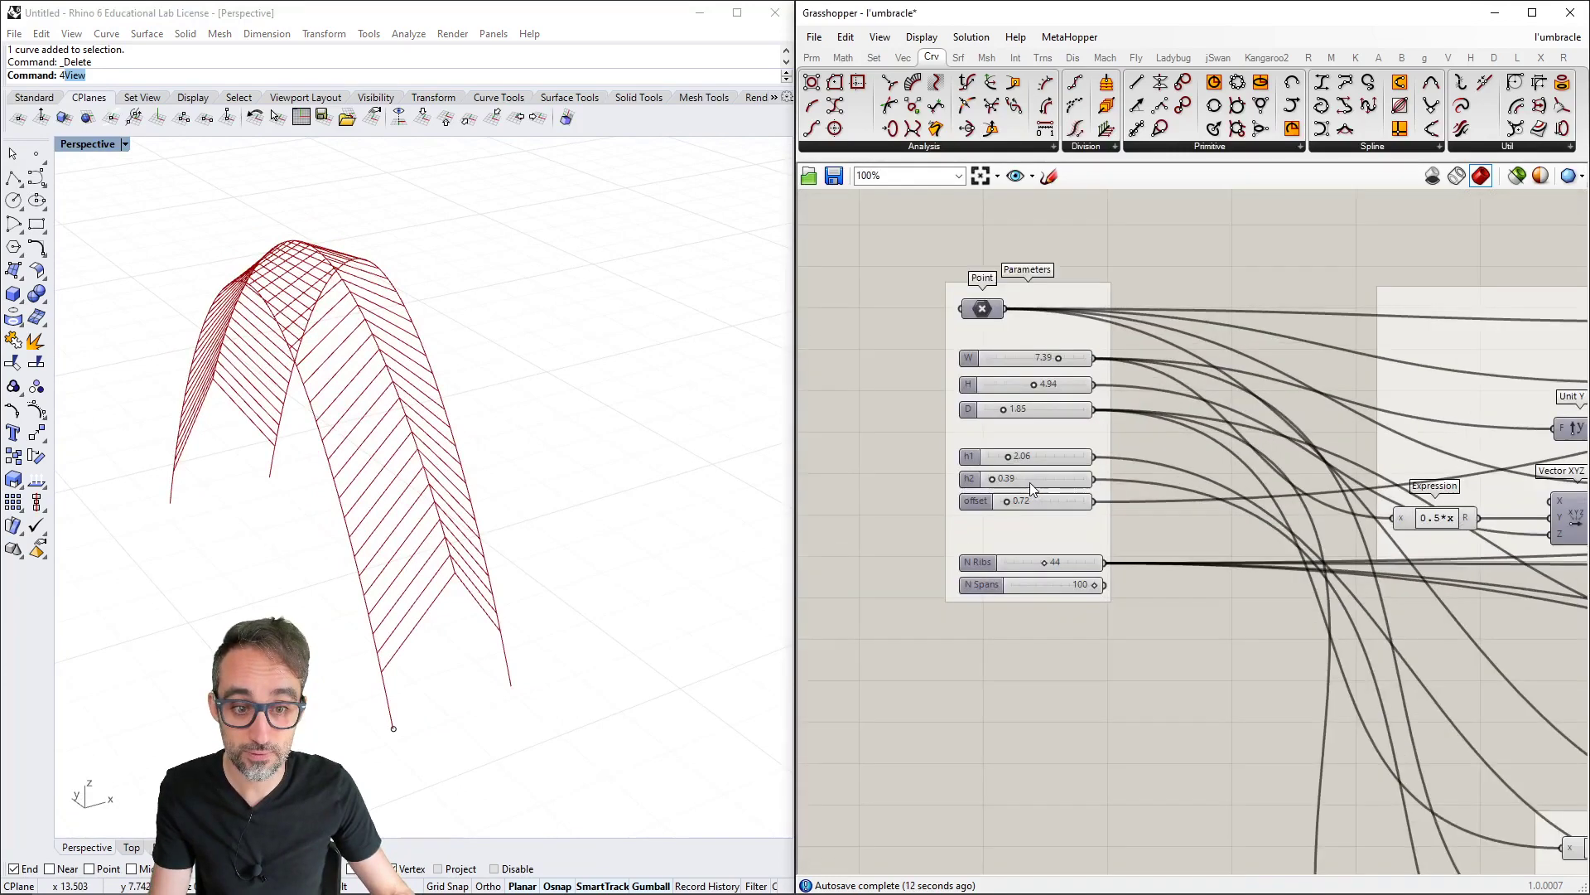
pyautogui.scroll(2, 1031, 482)
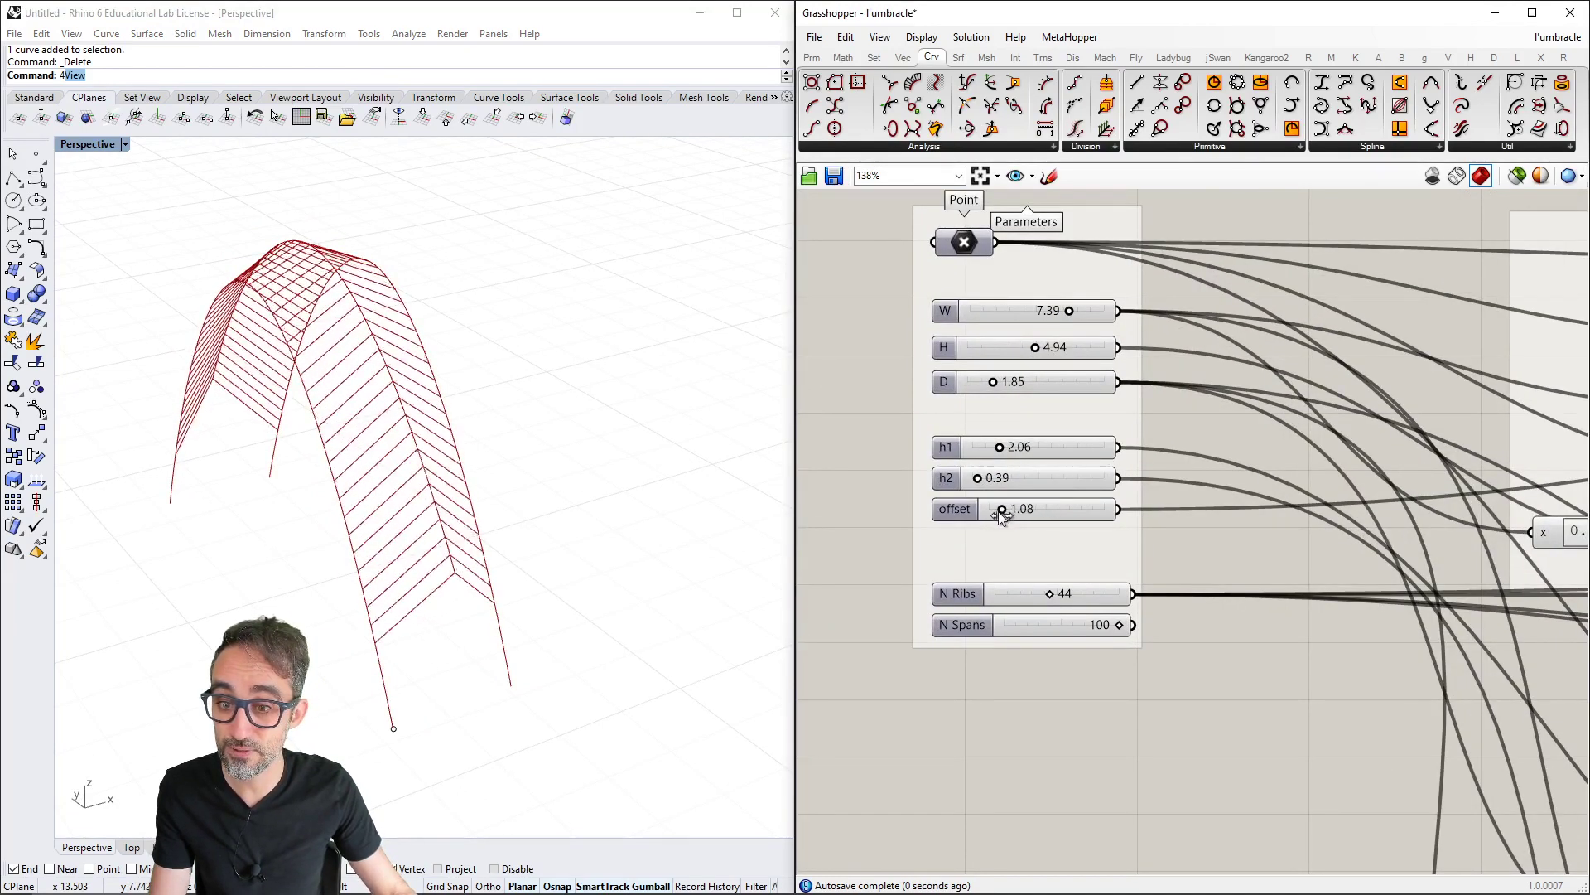
pyautogui.moveTo(999, 511); pyautogui.dragTo(997, 452)
pyautogui.moveTo(1069, 310); pyautogui.dragTo(992, 384)
pyautogui.moveTo(774, 518); pyautogui.dragTo(534, 563, button='right')
pyautogui.scroll(-3, 1060, 600)
pyautogui.moveTo(1060, 600); pyautogui.dragTo(1038, 527, button='right')
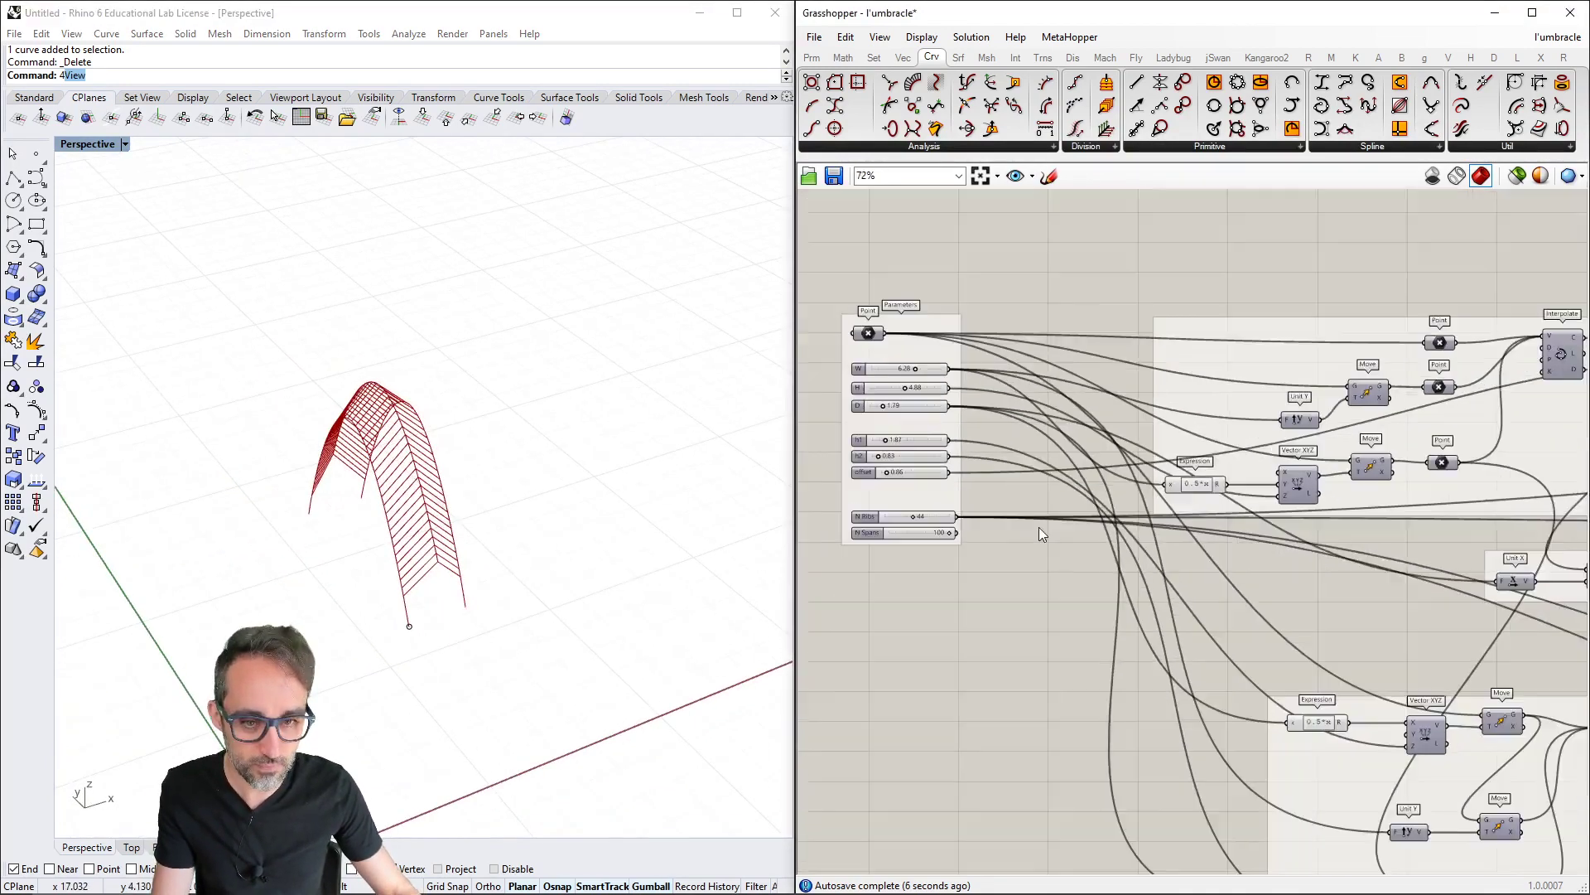
pyautogui.scroll(-2, 1160, 501)
pyautogui.moveTo(1157, 486); pyautogui.dragTo(1104, 430, button='right')
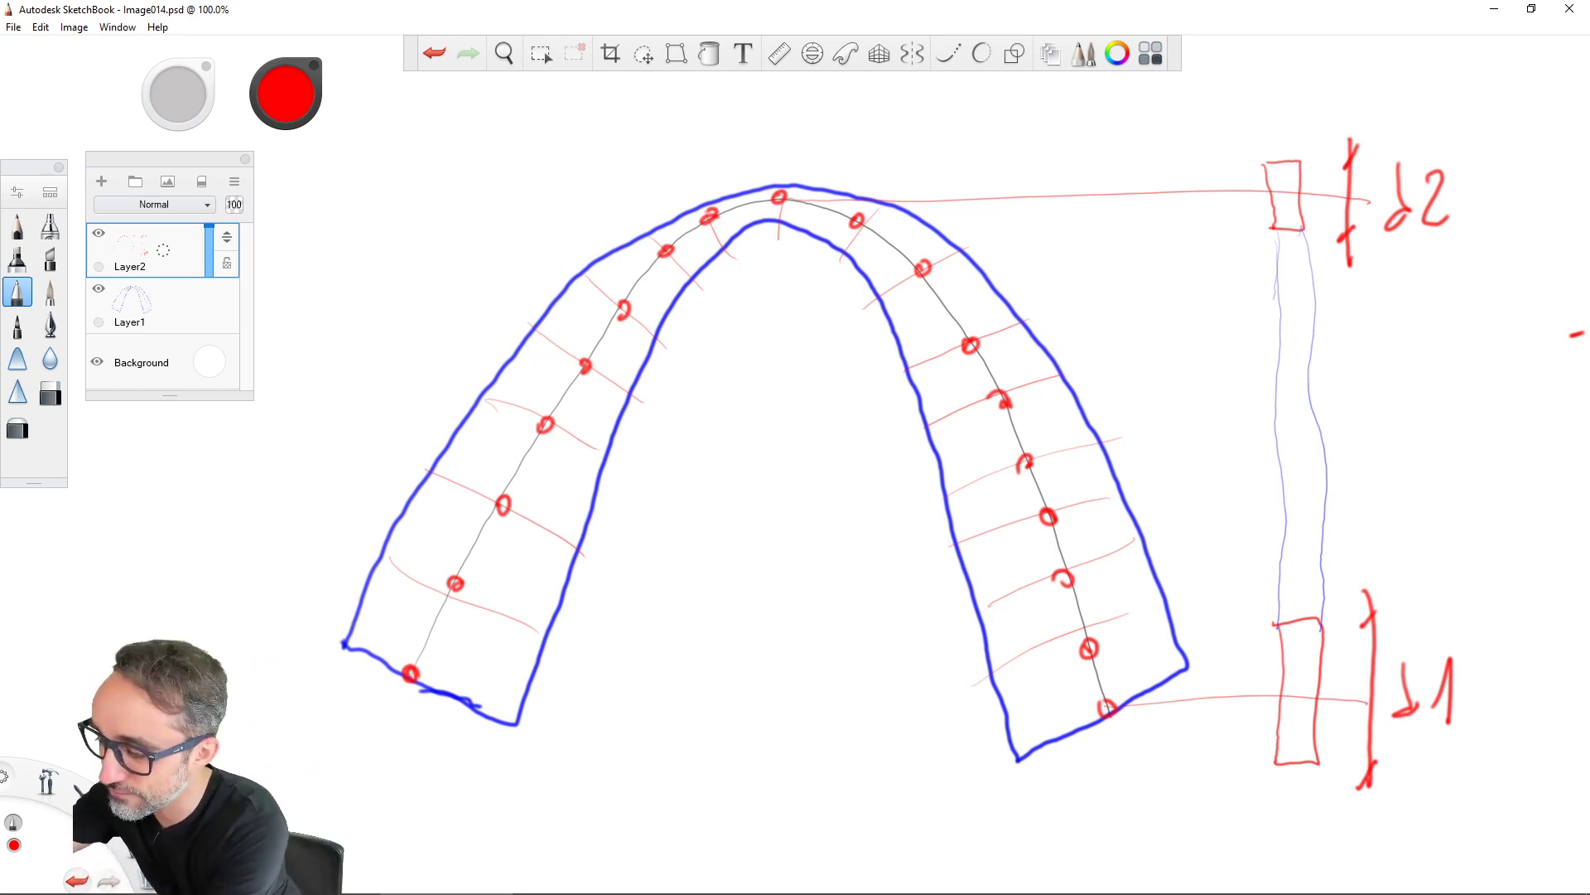
# Switch to Autodesk SketchBook and mark the section's width beneath the lower d1 rectangle
pyautogui.click(1267, 800)
pyautogui.moveTo(1240, 814)
pyautogui.mouseDown()
pyautogui.moveTo(1347, 812)
pyautogui.moveTo(1330, 792)
pyautogui.moveTo(1250, 828)
pyautogui.moveTo(1303, 841)
pyautogui.mouseUp()
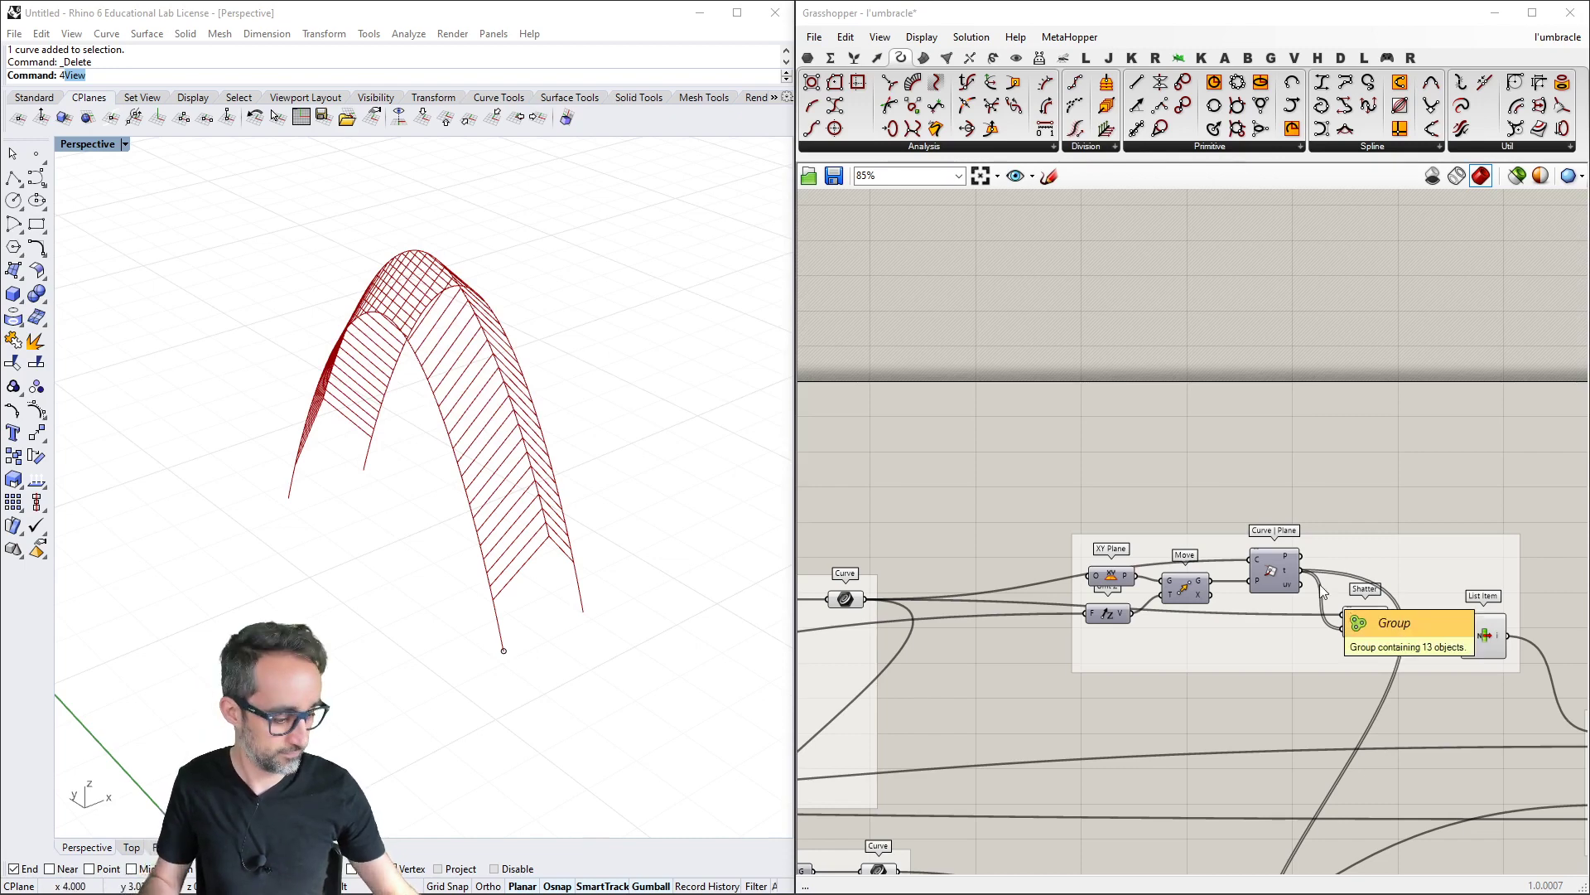
# Move the two Shatter groups and two rib groups together slightly down and away from the arch Curve parameters
pyautogui.rightClick(997, 418)
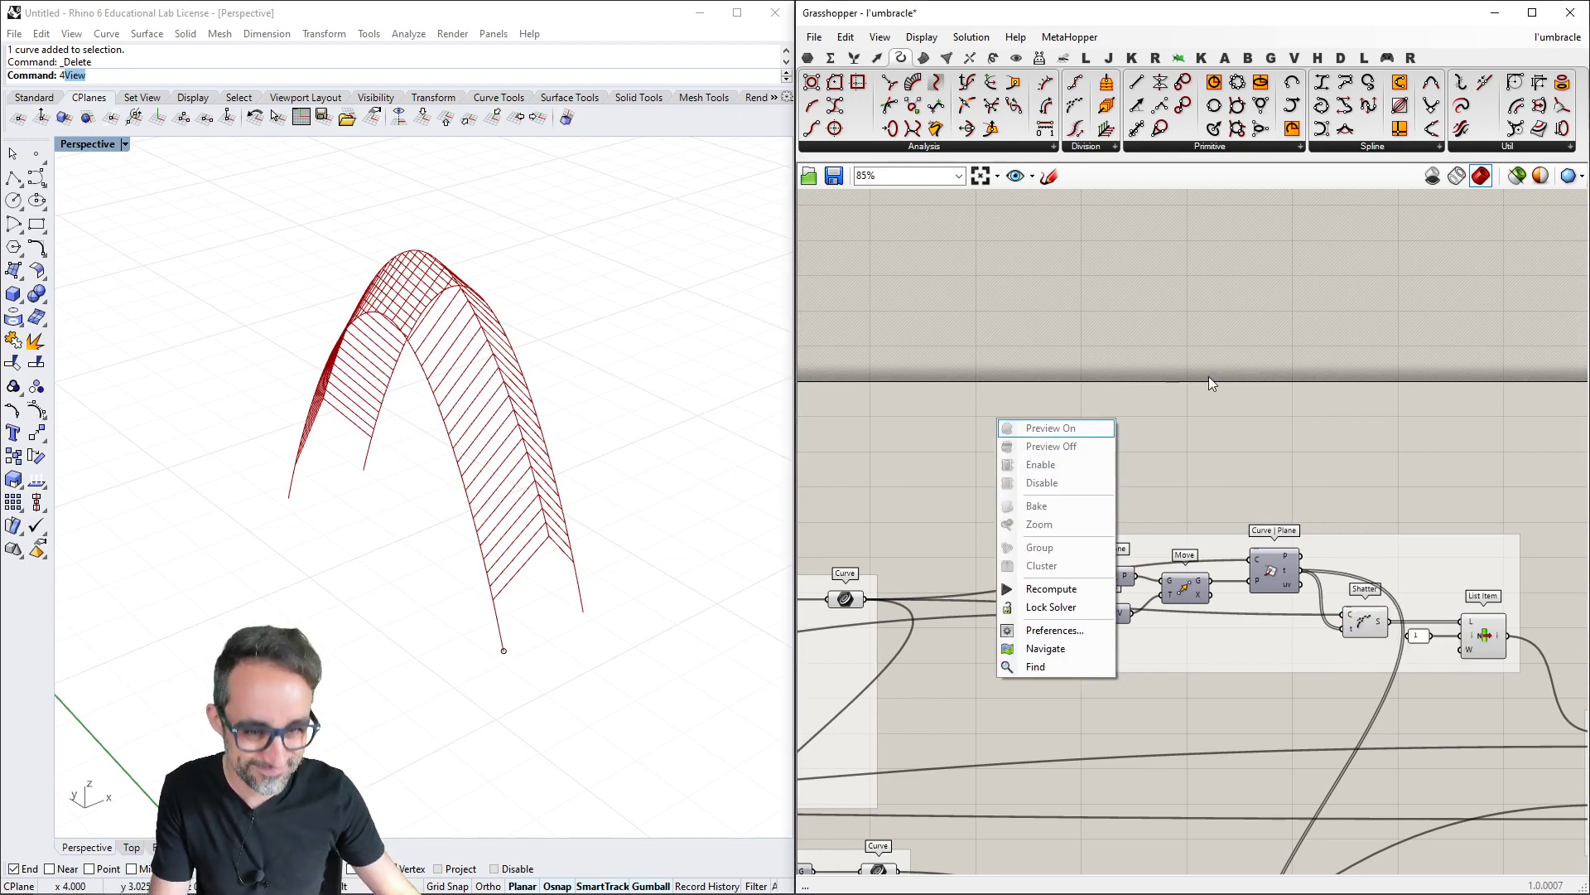
pyautogui.moveTo(1207, 496); pyautogui.dragTo(1113, 376, button='right')
pyautogui.scroll(-5, 1113, 383)
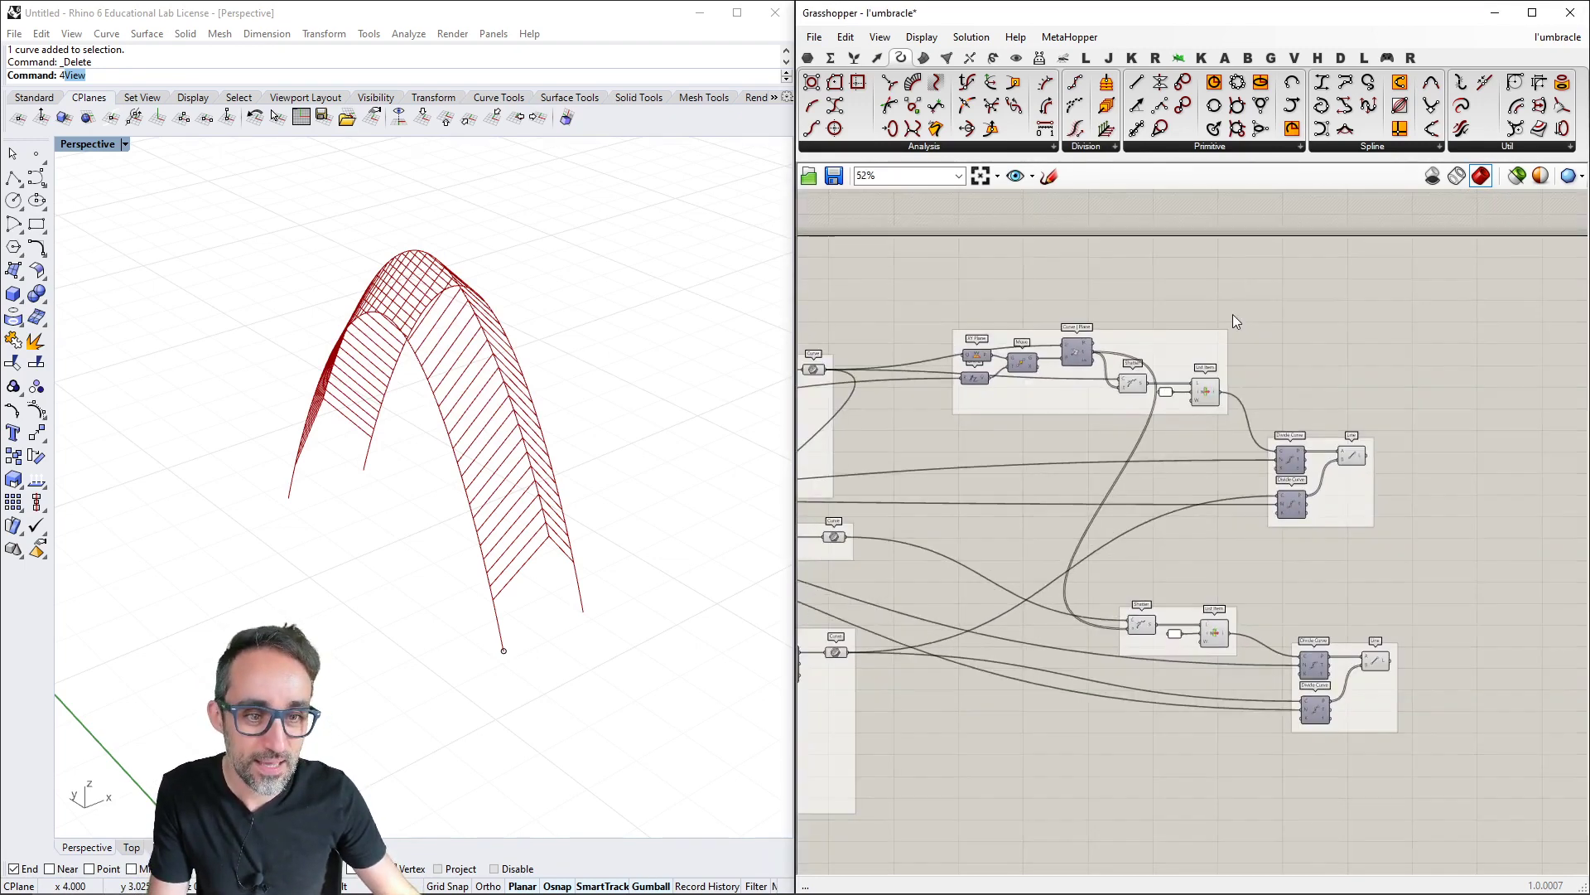
pyautogui.moveTo(1445, 305); pyautogui.dragTo(971, 702)
pyautogui.moveTo(1047, 386); pyautogui.dragTo(1062, 419)
pyautogui.click(912, 315)
# Add a Curve parameter above the groups and feed it from the first outer arch's Curve
pyautogui.scroll(3, 907, 366)
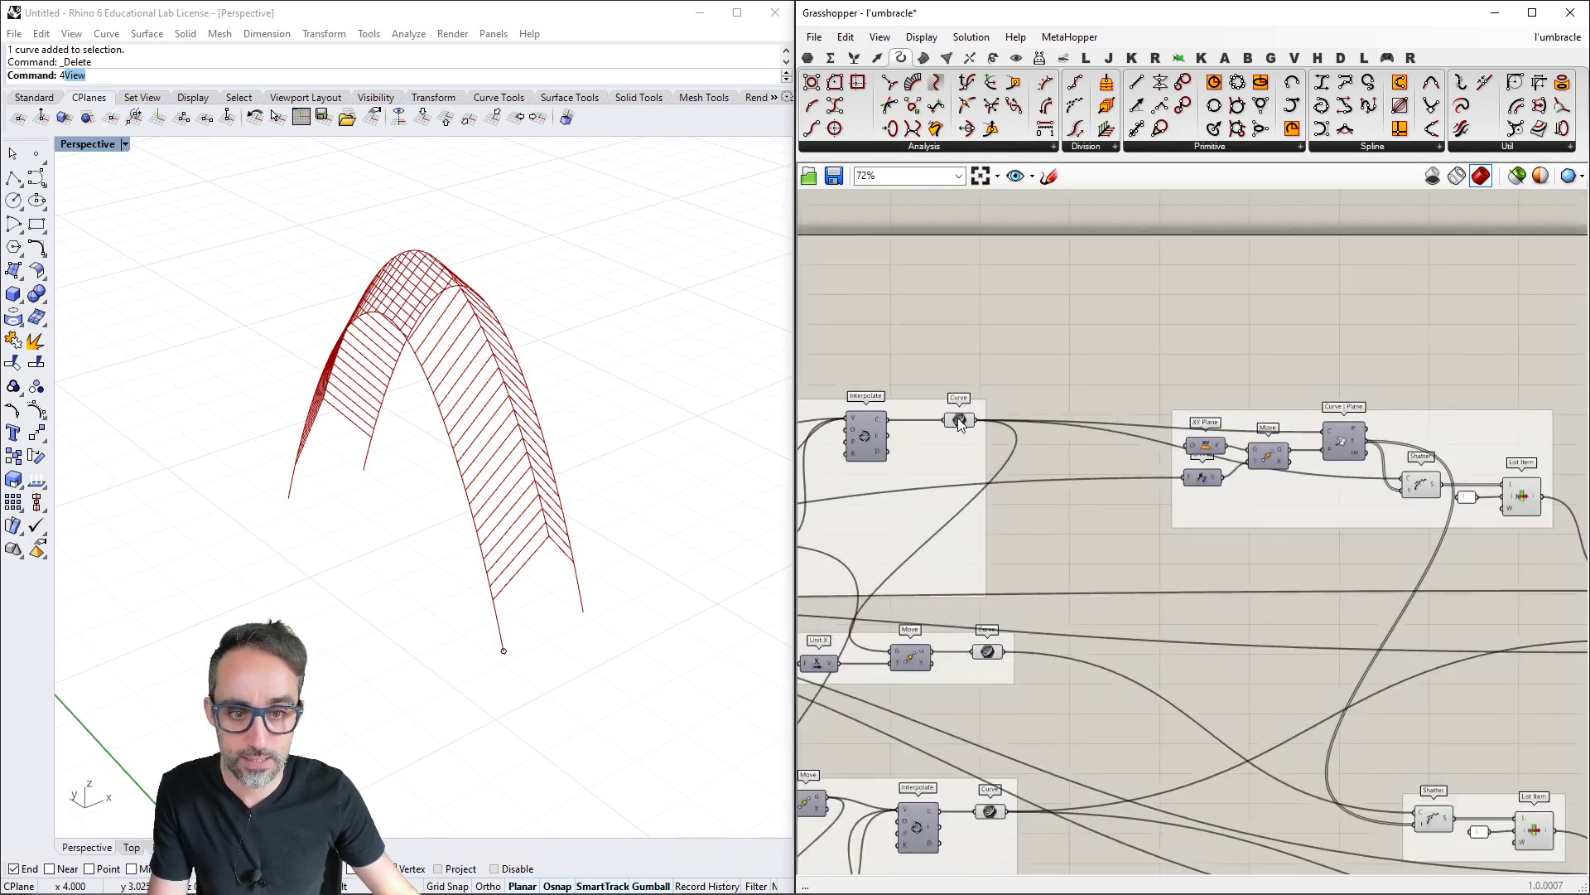
pyautogui.moveTo(444, 557); pyautogui.dragTo(467, 553, button='right')
pyautogui.moveTo(1064, 379); pyautogui.dragTo(1027, 388, button='right')
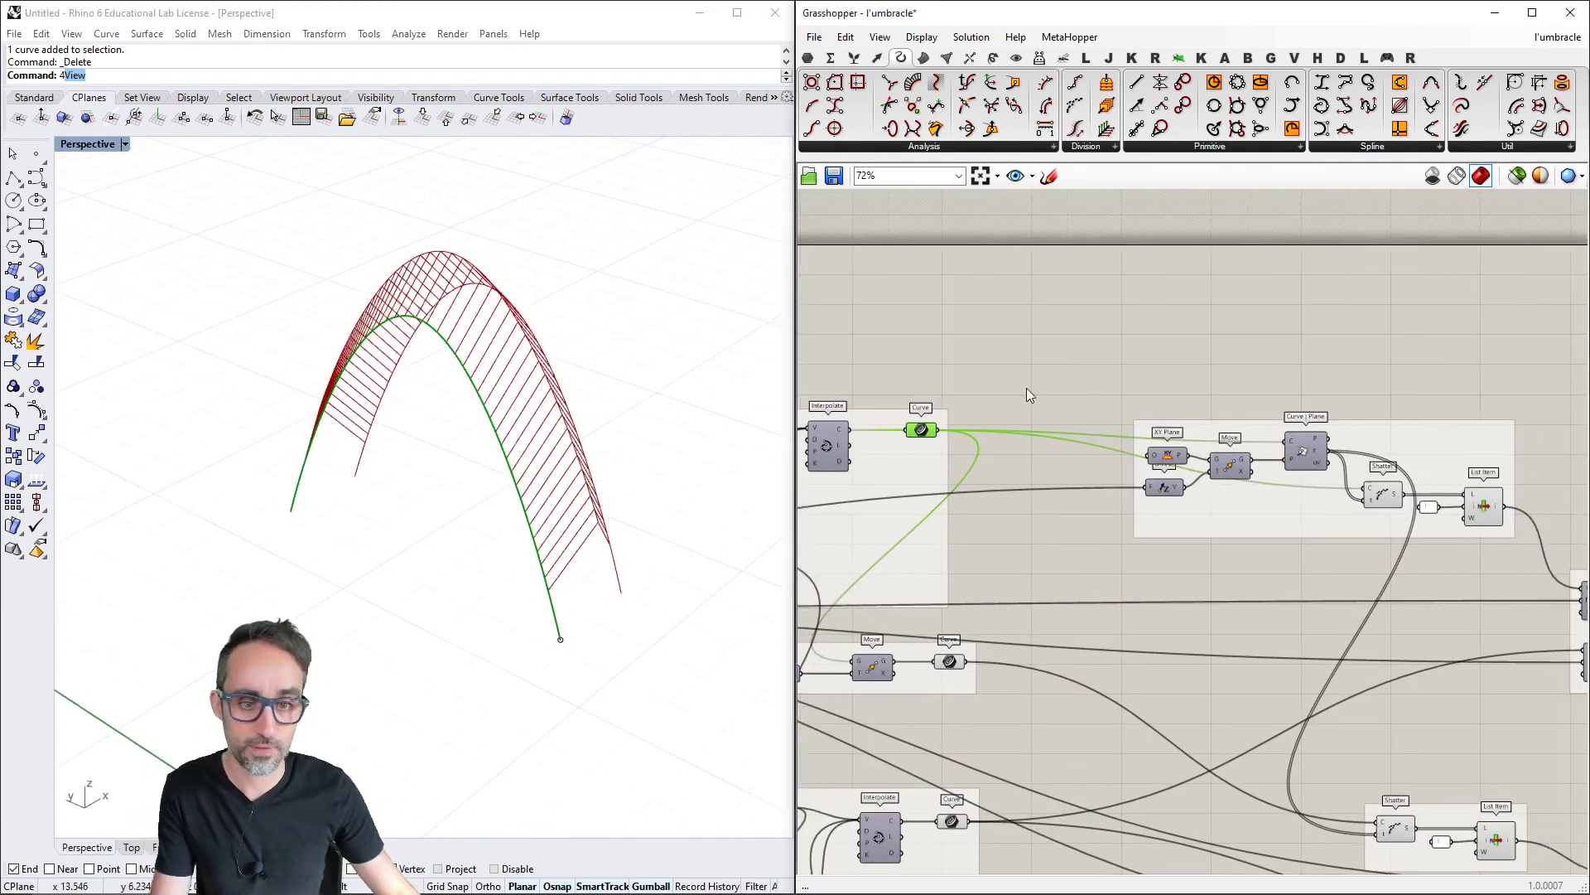
pyautogui.doubleClick(1034, 365)
pyautogui.write('curve')
pyautogui.press('Return')
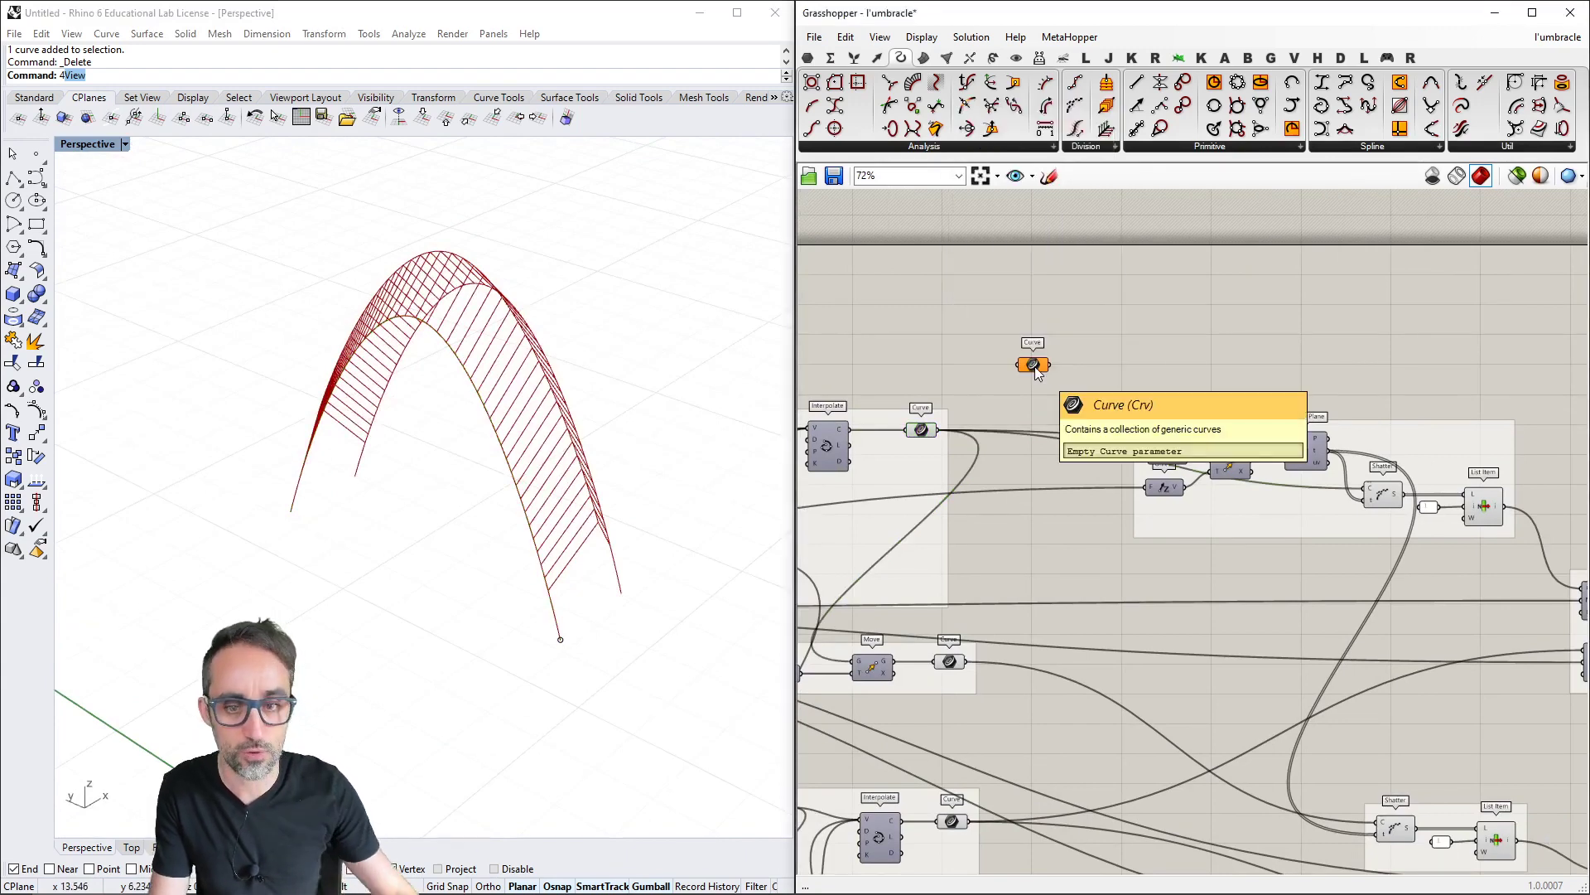
pyautogui.moveTo(937, 429); pyautogui.dragTo(1020, 364)
# Move the new Curve parameter into the empty canvas area beyond the rib groups
pyautogui.scroll(-3, 936, 422)
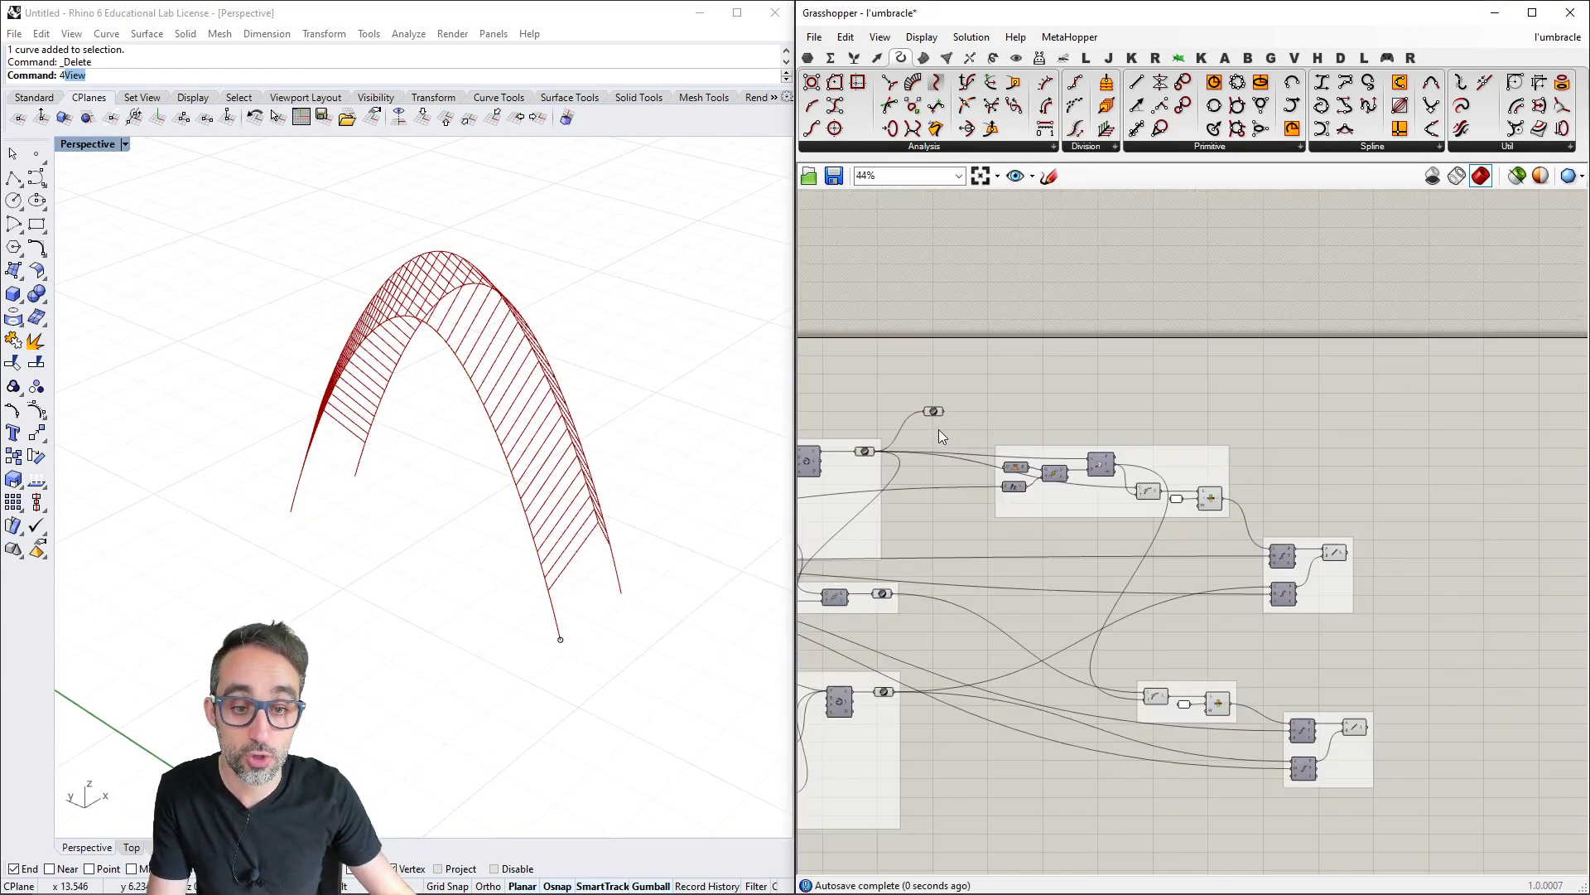
pyautogui.moveTo(934, 415); pyautogui.dragTo(1366, 447)
pyautogui.scroll(5, 1373, 470)
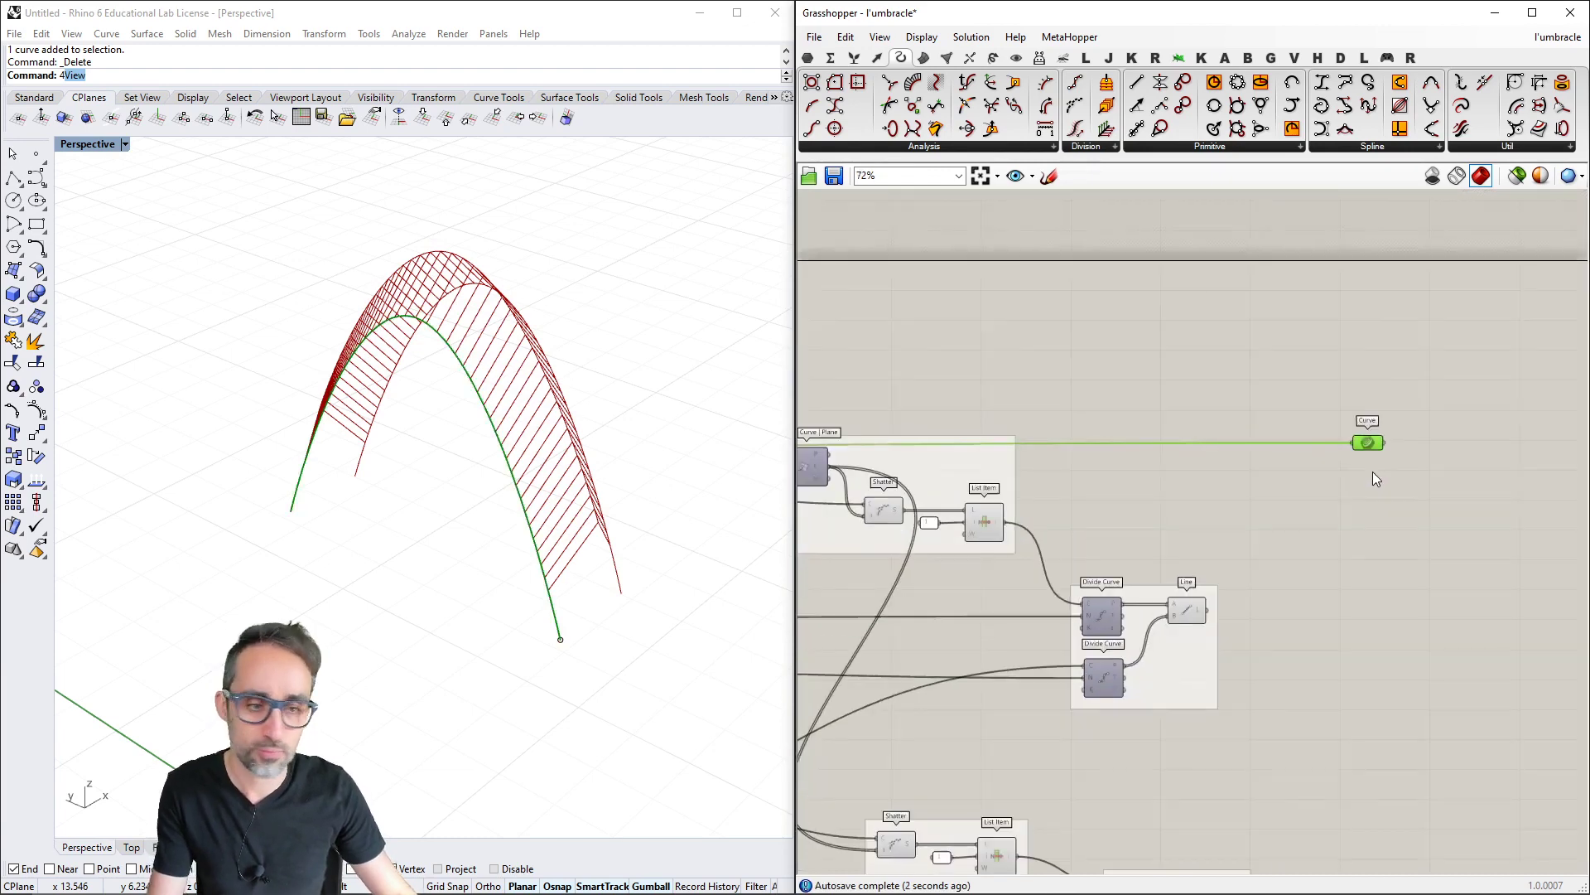
pyautogui.moveTo(1216, 481); pyautogui.dragTo(1080, 474, button='right')
pyautogui.moveTo(1052, 419); pyautogui.dragTo(1140, 415)
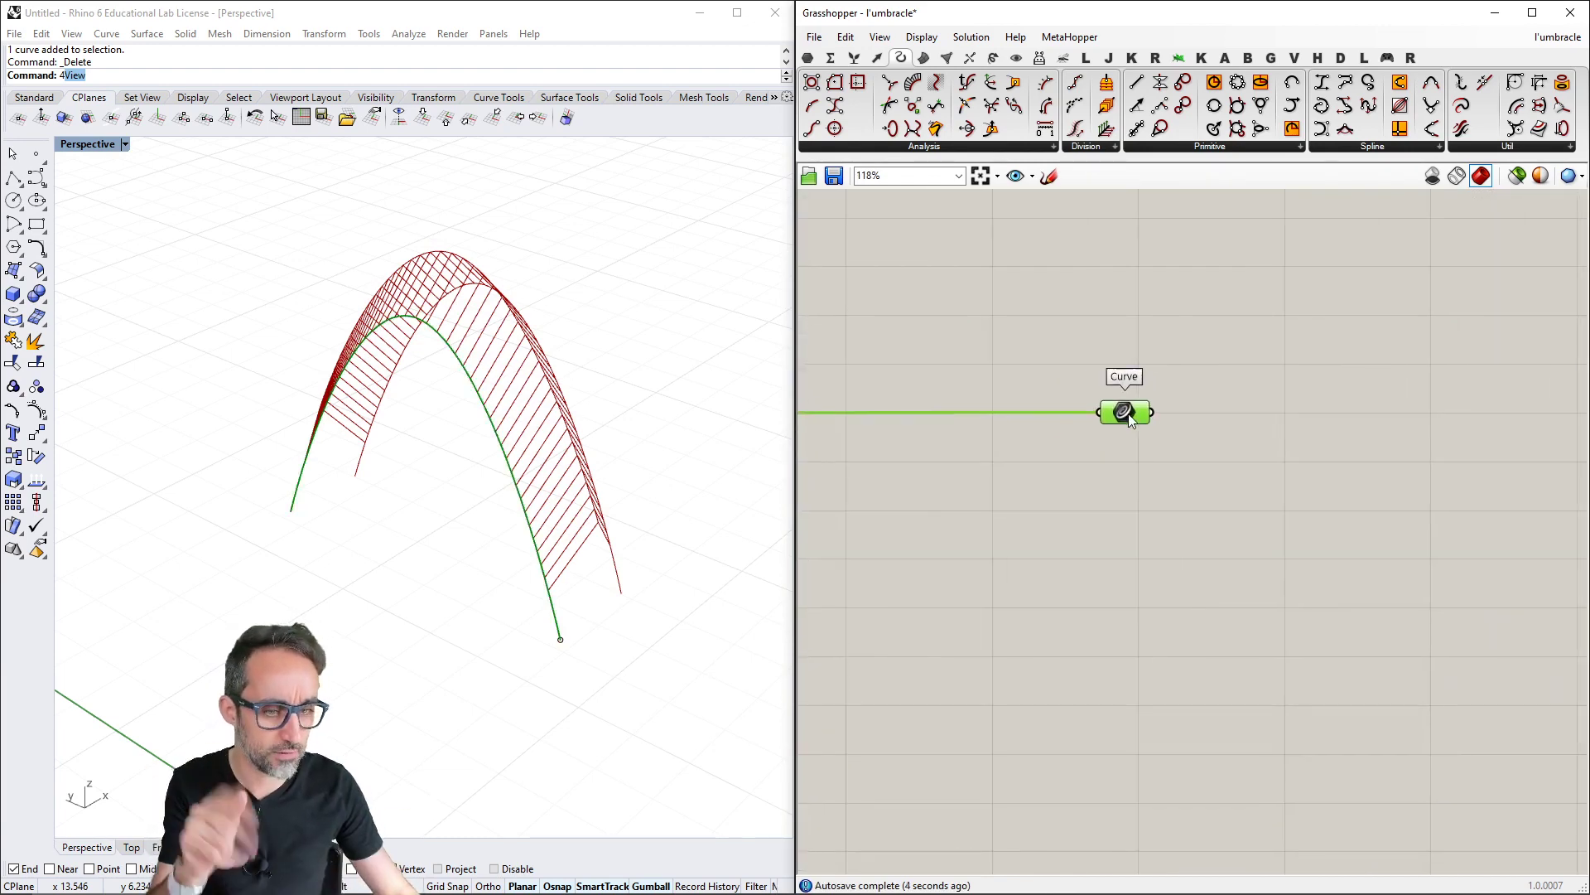
pyautogui.moveTo(1064, 463); pyautogui.dragTo(1092, 452, button='right')
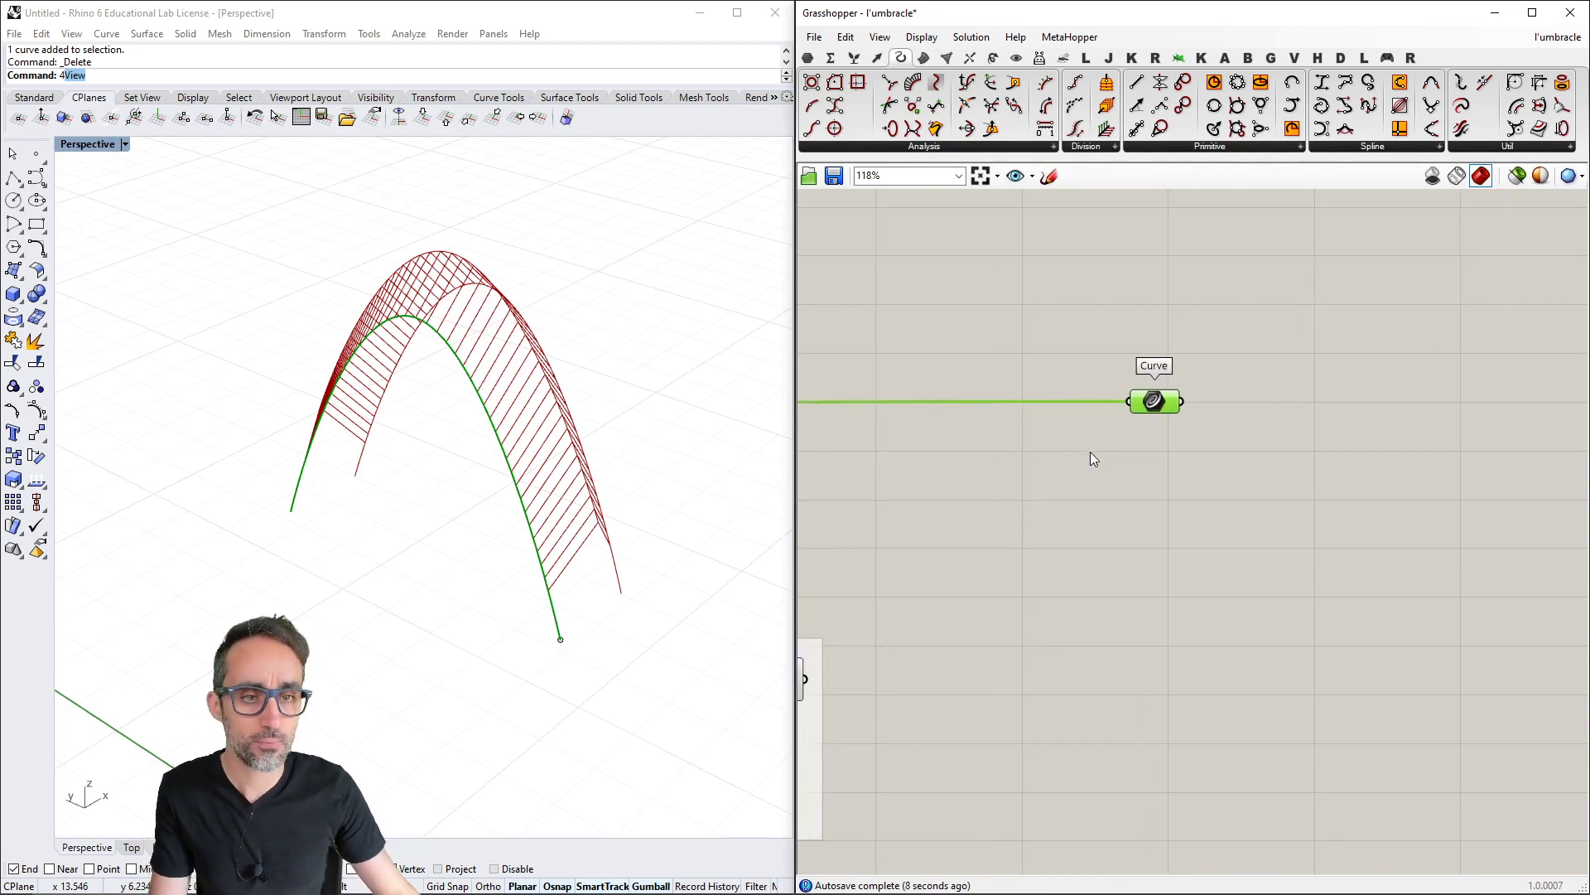
# Add a number slider with value 1.00 above the new Curve parameter and name it d1
pyautogui.scroll(-5, 1115, 478)
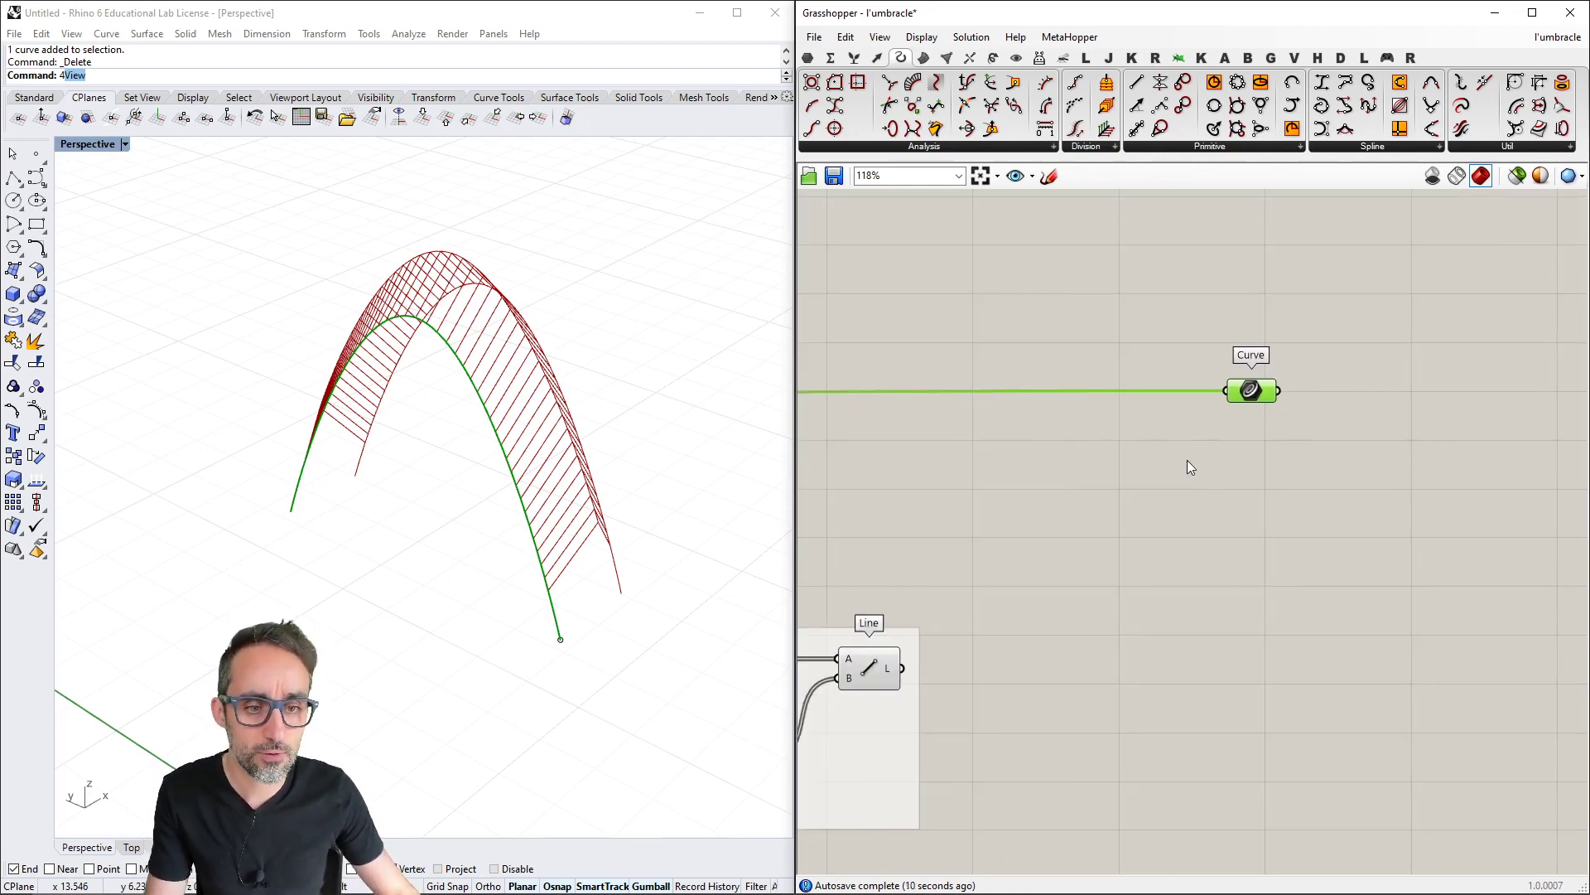
pyautogui.scroll(5, 1218, 439)
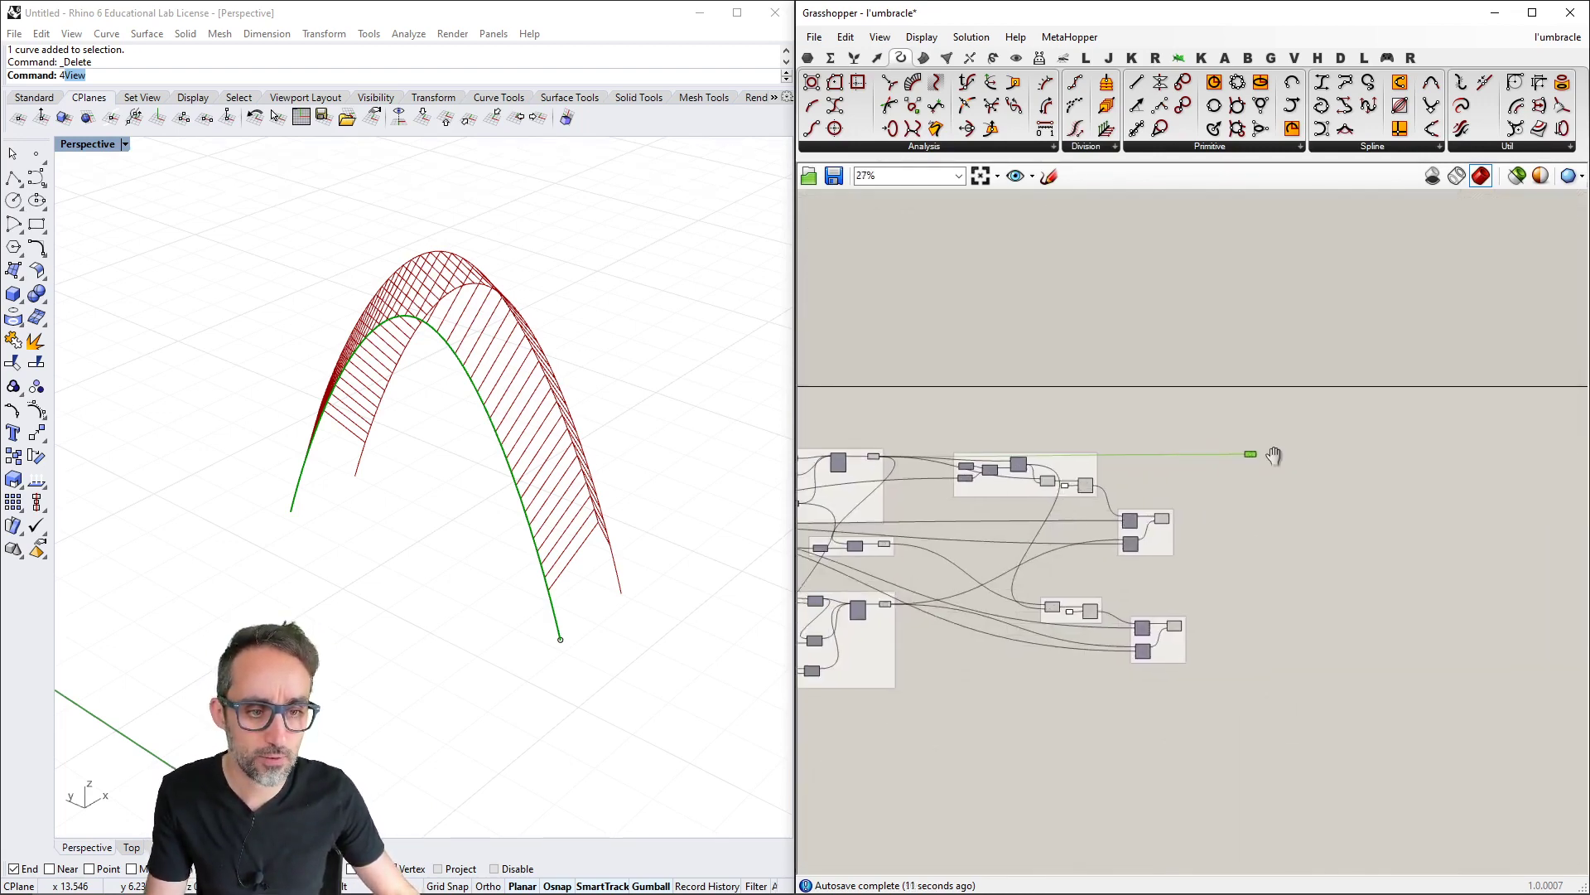
pyautogui.doubleClick(1055, 391)
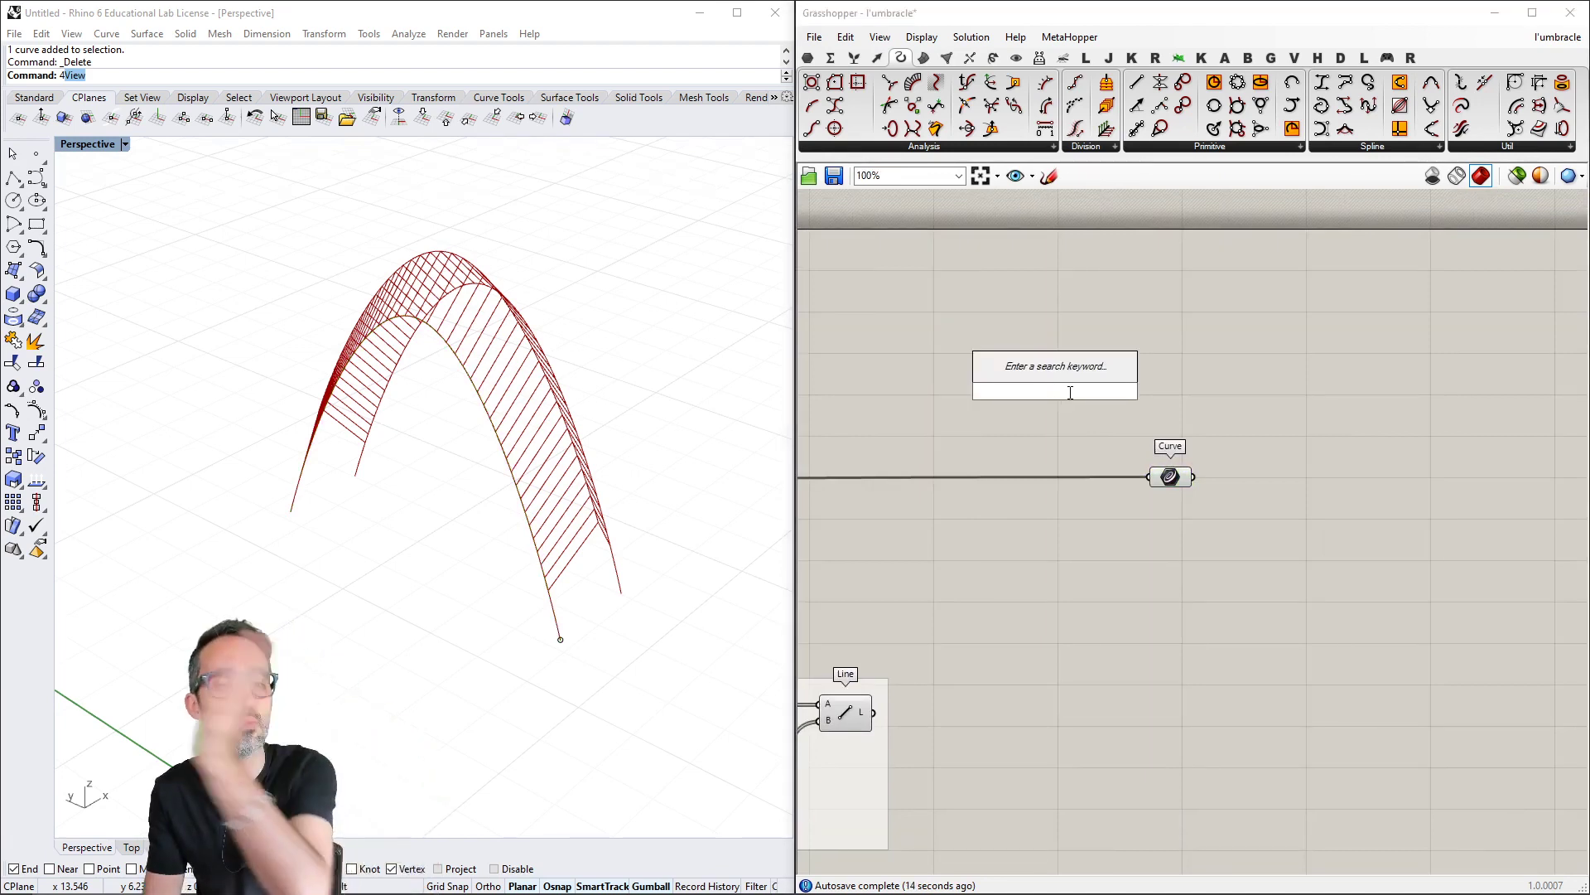
pyautogui.write('1.00')
pyautogui.press('Return')
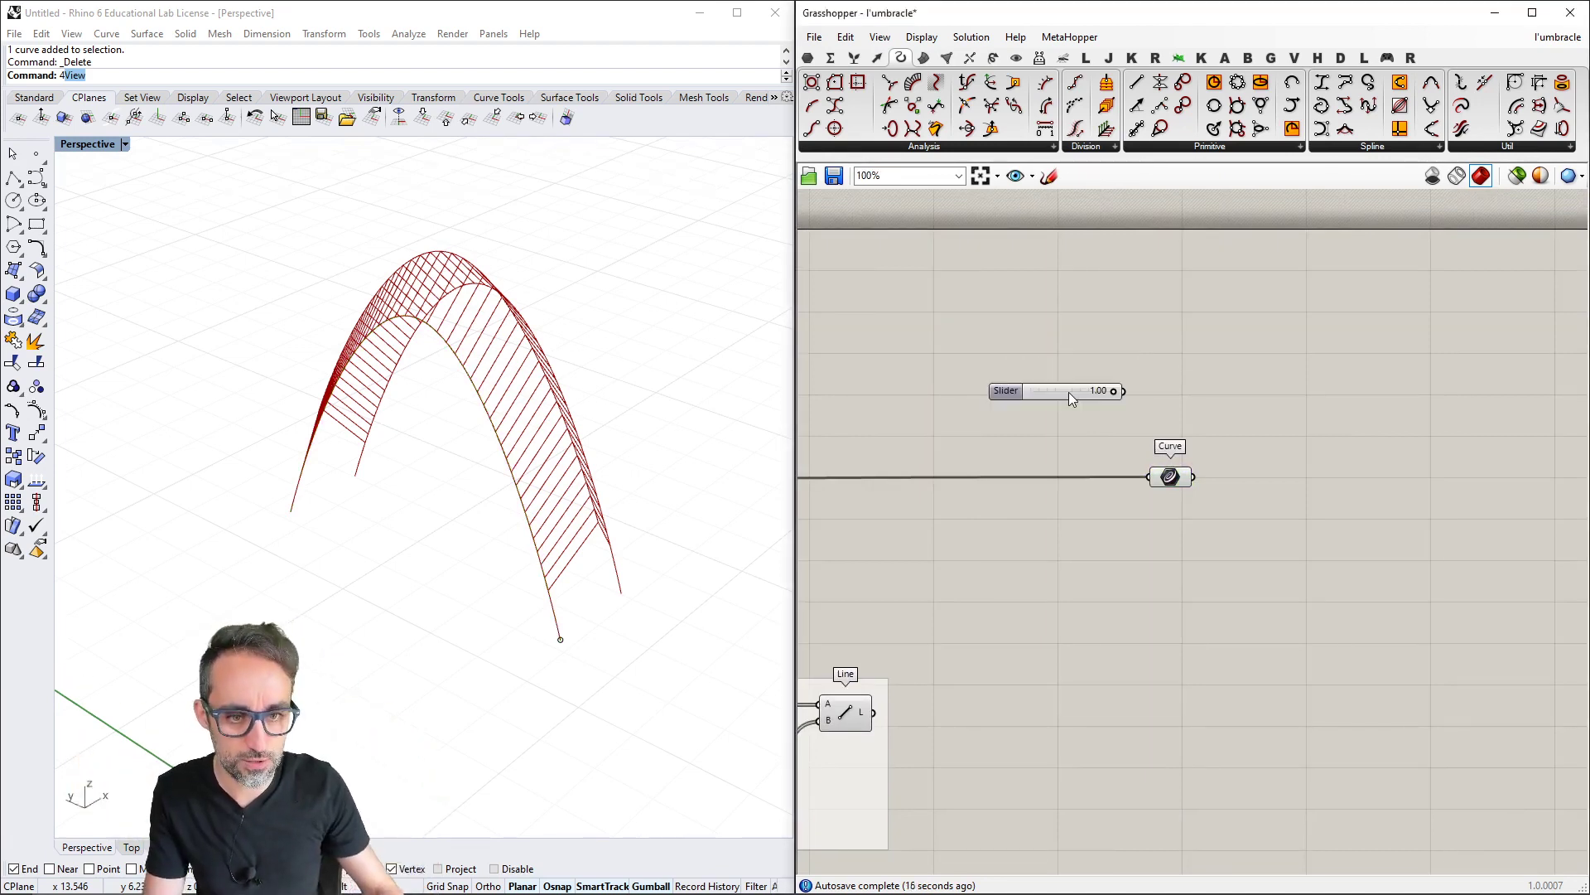
pyautogui.scroll(1, 999, 393)
pyautogui.rightClick(999, 392)
pyautogui.write('d1')
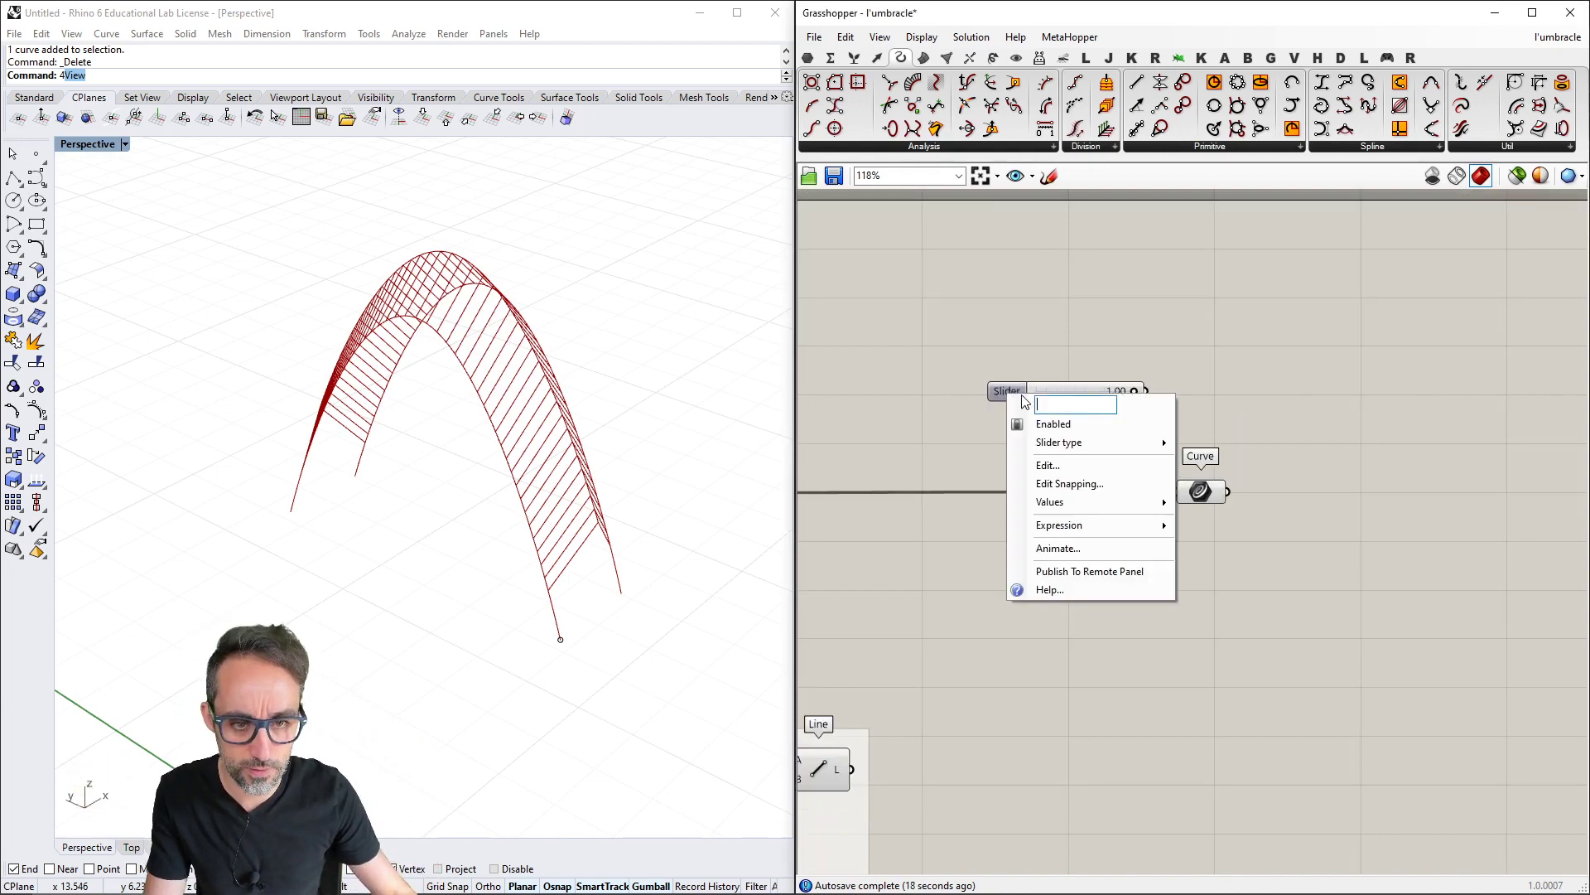
pyautogui.press('Return')
# Duplicate the d1 slider twice, stacking the copies below it and naming them d2 and w
pyautogui.keyDown('alt'); pyautogui.moveTo(1023, 395); pyautogui.dragTo(1025, 419); pyautogui.keyUp('alt')
pyautogui.rightClick(1025, 419)
pyautogui.write('d2')
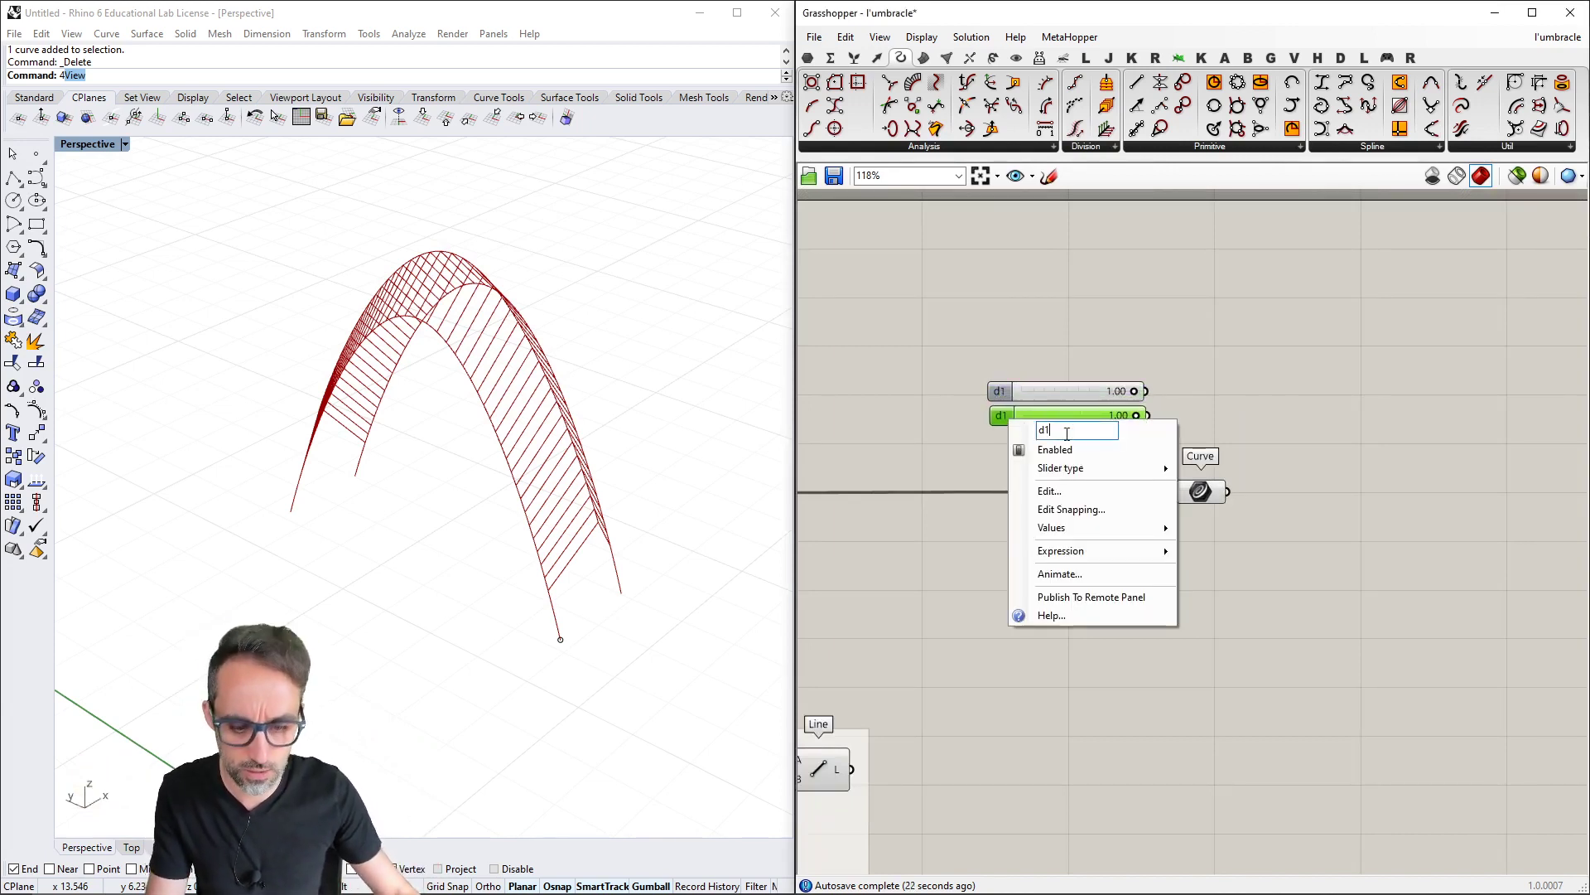
pyautogui.press('Return')
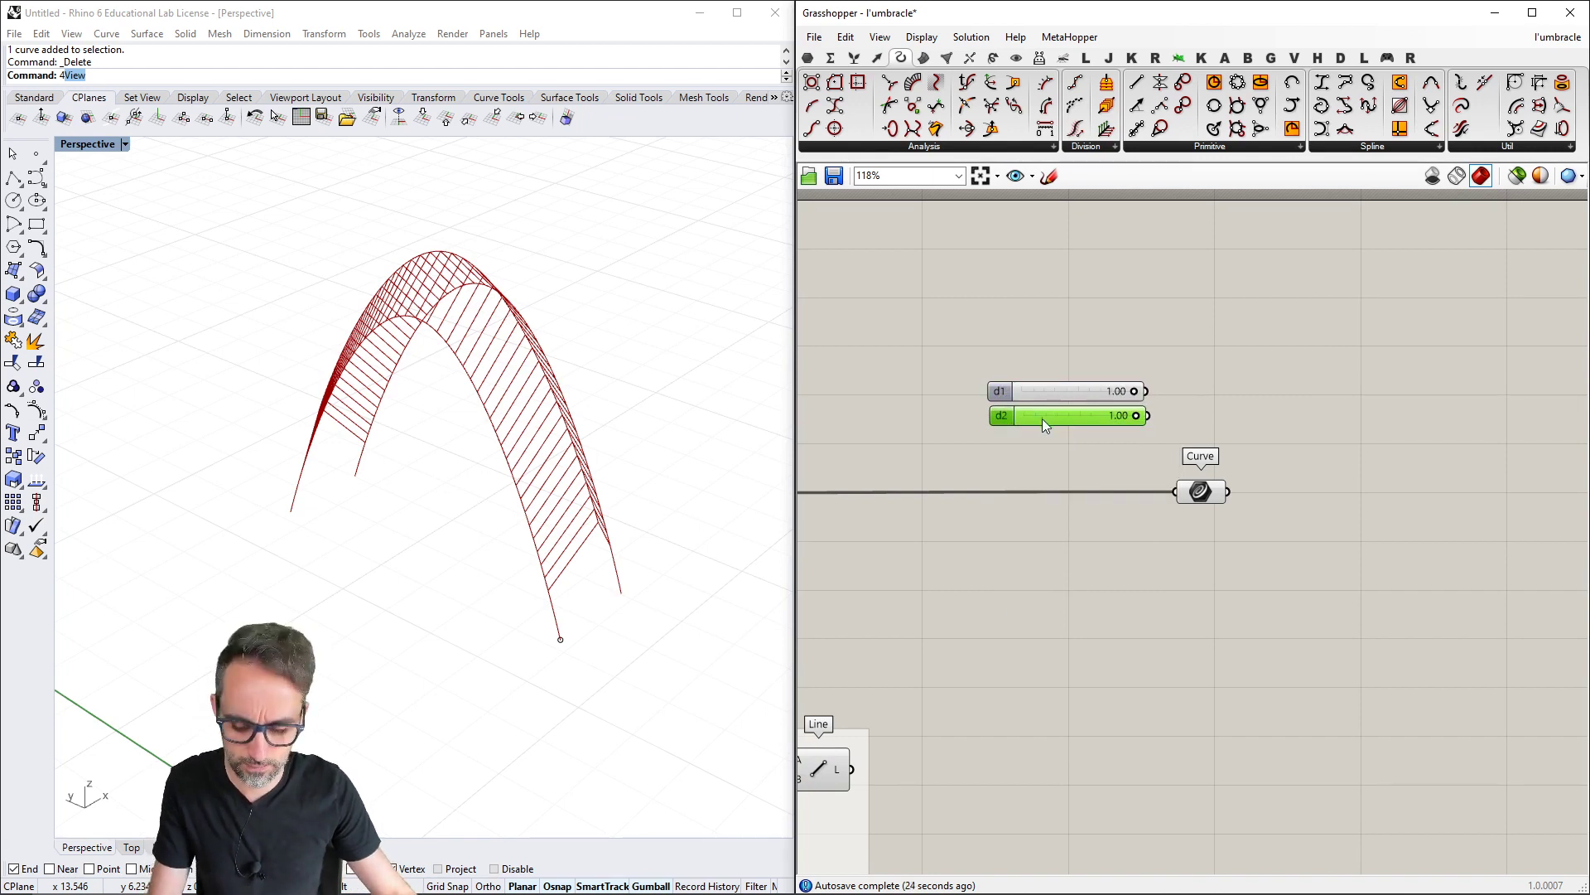
pyautogui.keyDown('alt'); pyautogui.moveTo(1042, 419); pyautogui.dragTo(1034, 444); pyautogui.keyUp('alt')
pyautogui.rightClick(1012, 445)
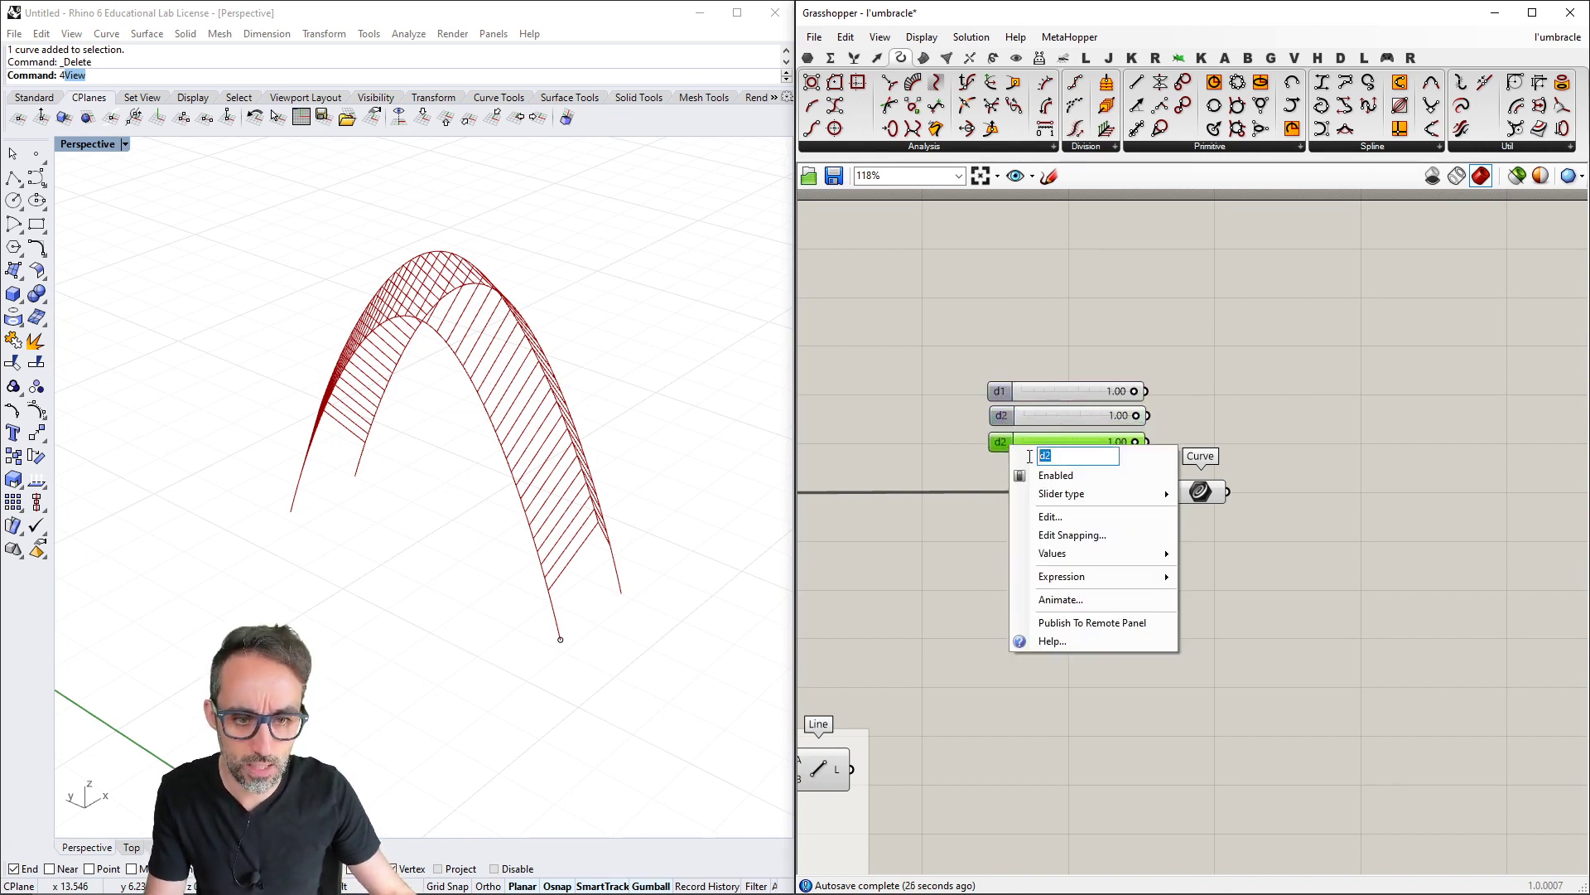
pyautogui.write('w')
pyautogui.press('Return')
pyautogui.scroll(1, 1087, 432)
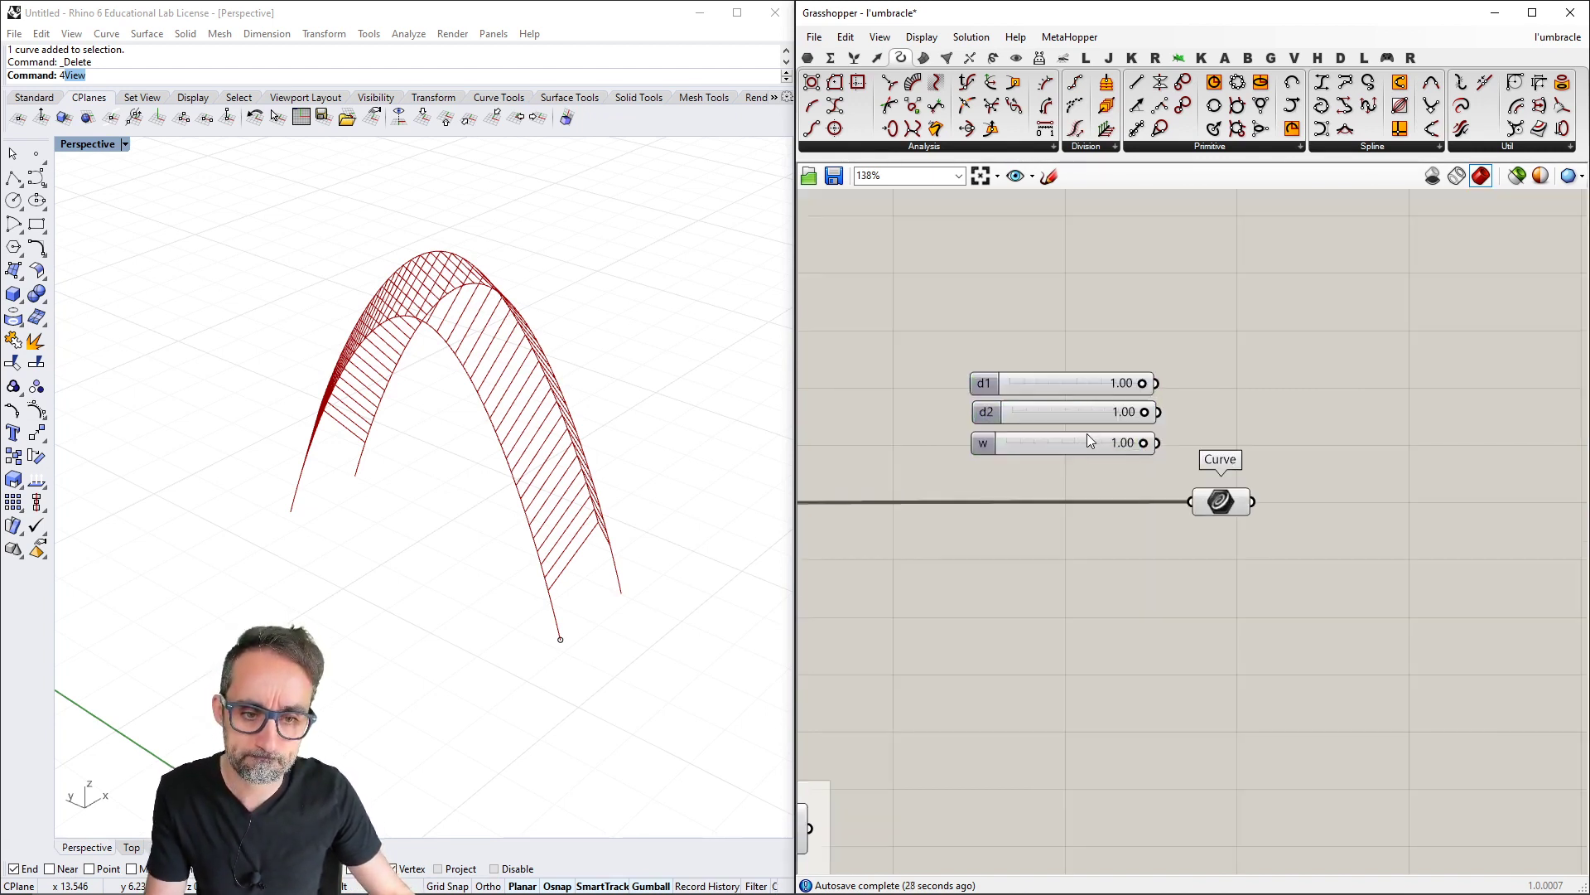
# Move the d1, d2 and w sliders together farther above the Curve parameter
pyautogui.click(1073, 442)
pyautogui.moveTo(1114, 334); pyautogui.dragTo(1074, 440)
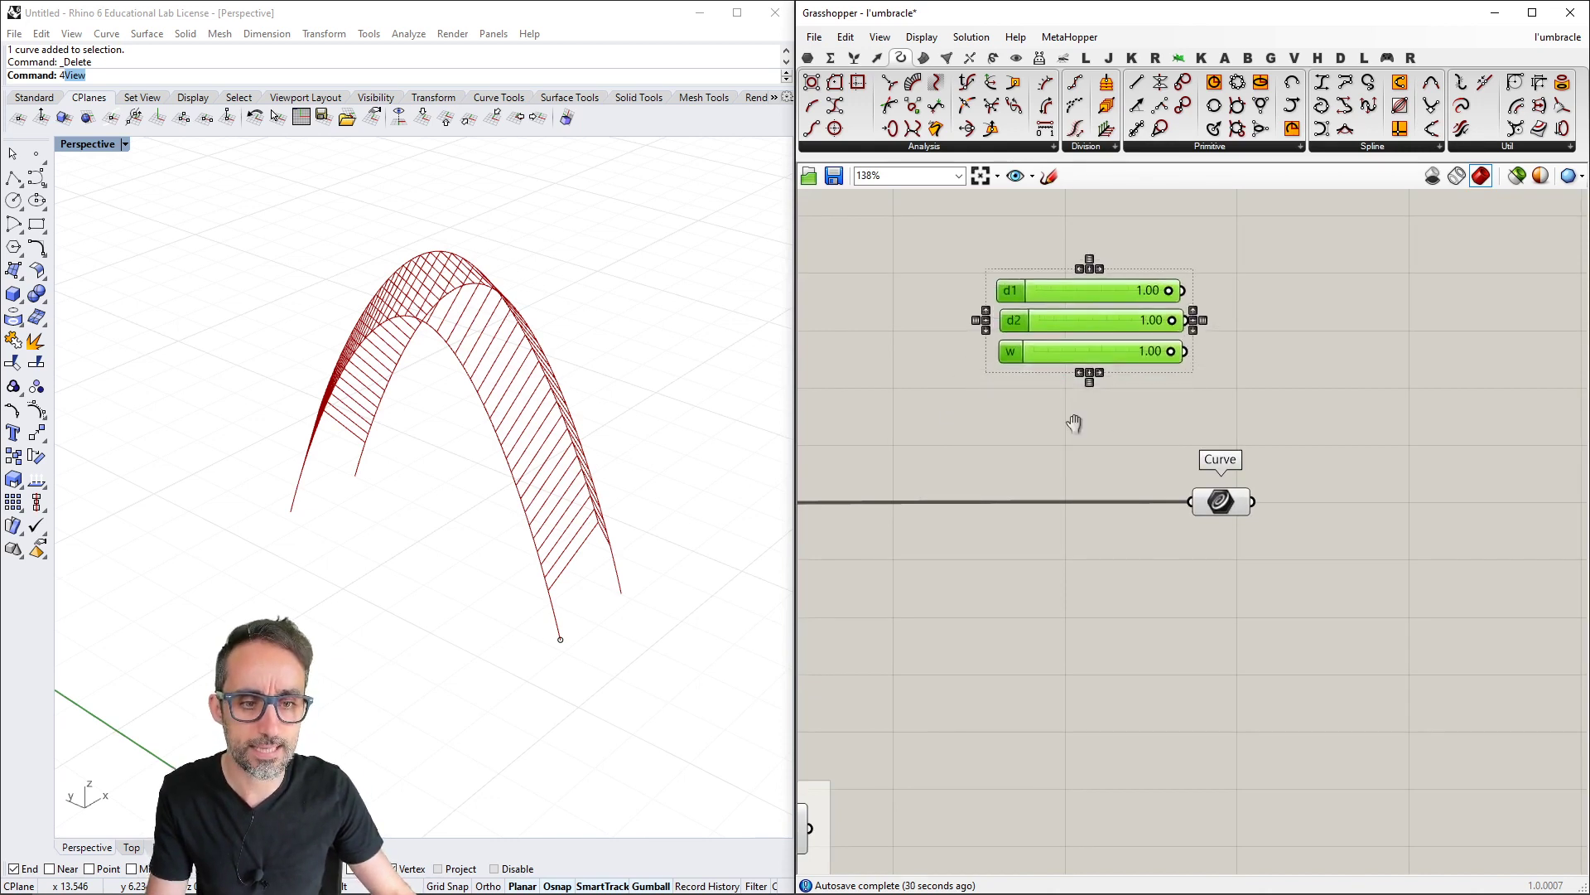
pyautogui.scroll(-1, 1072, 427)
# Add a Perp Frames component, connect the Curve parameter to its C input and inspect the frames along the arch
pyautogui.click(1132, 508)
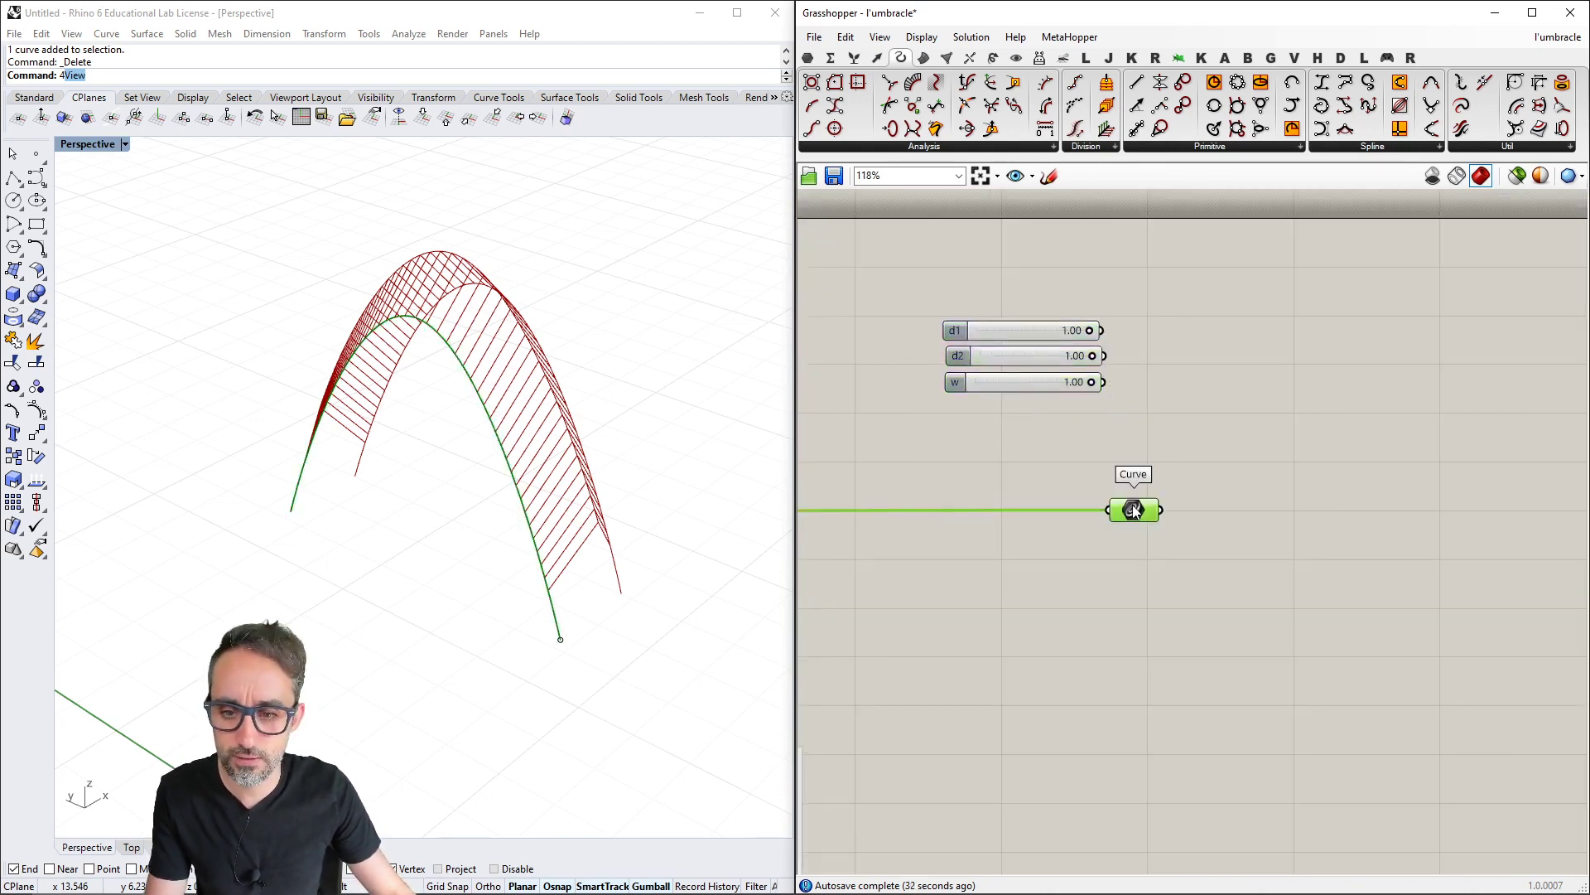
pyautogui.click(1089, 148)
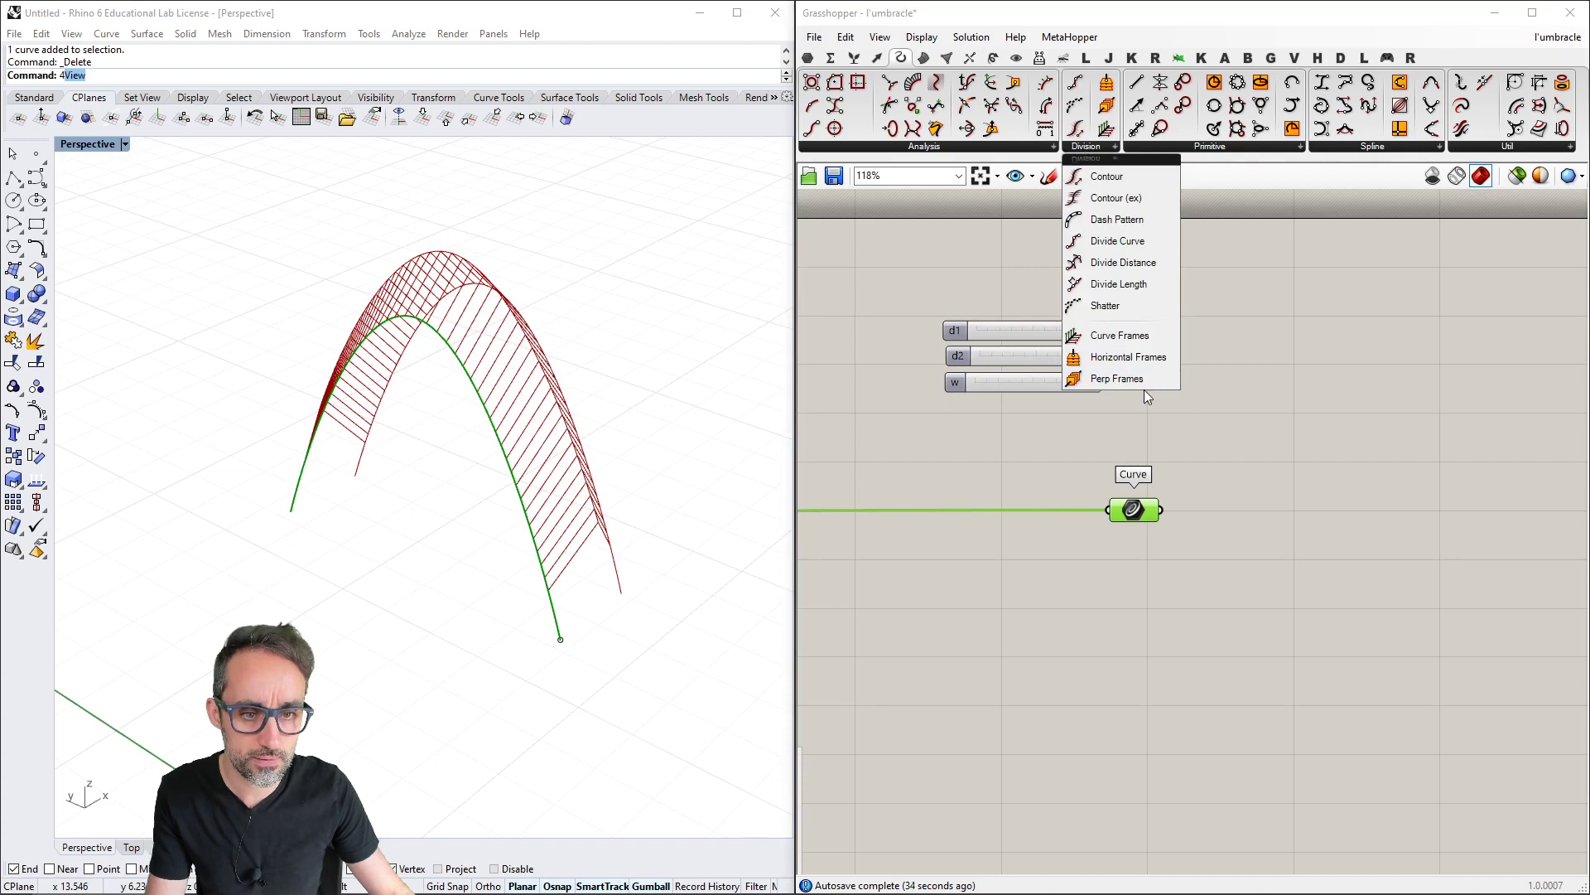
pyautogui.click(1106, 377)
pyautogui.click(1278, 487)
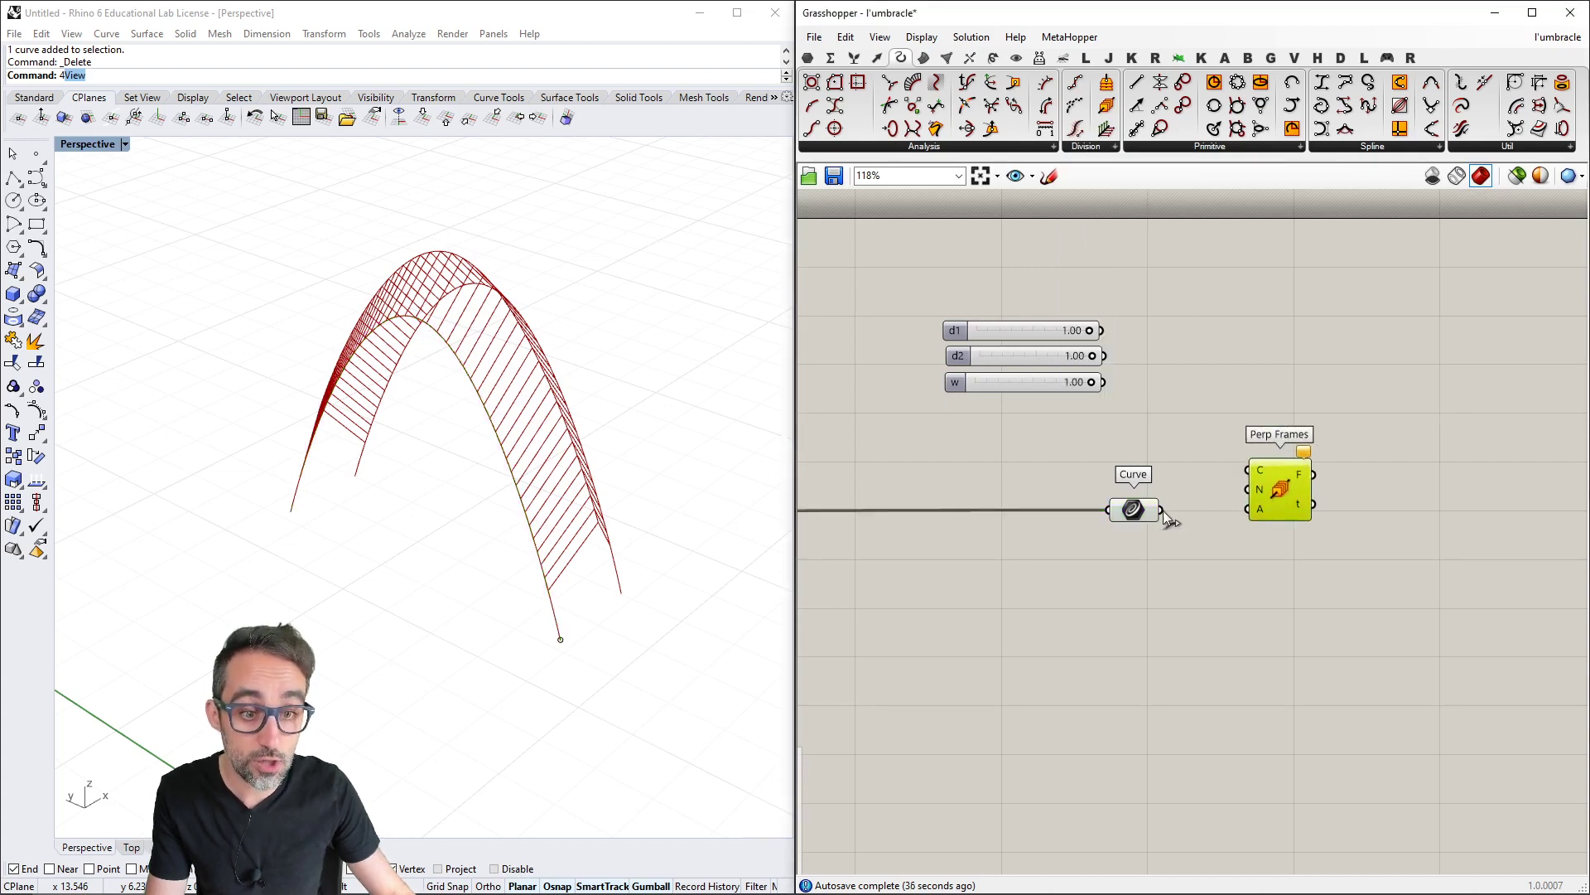
pyautogui.moveTo(1161, 510); pyautogui.dragTo(1303, 536)
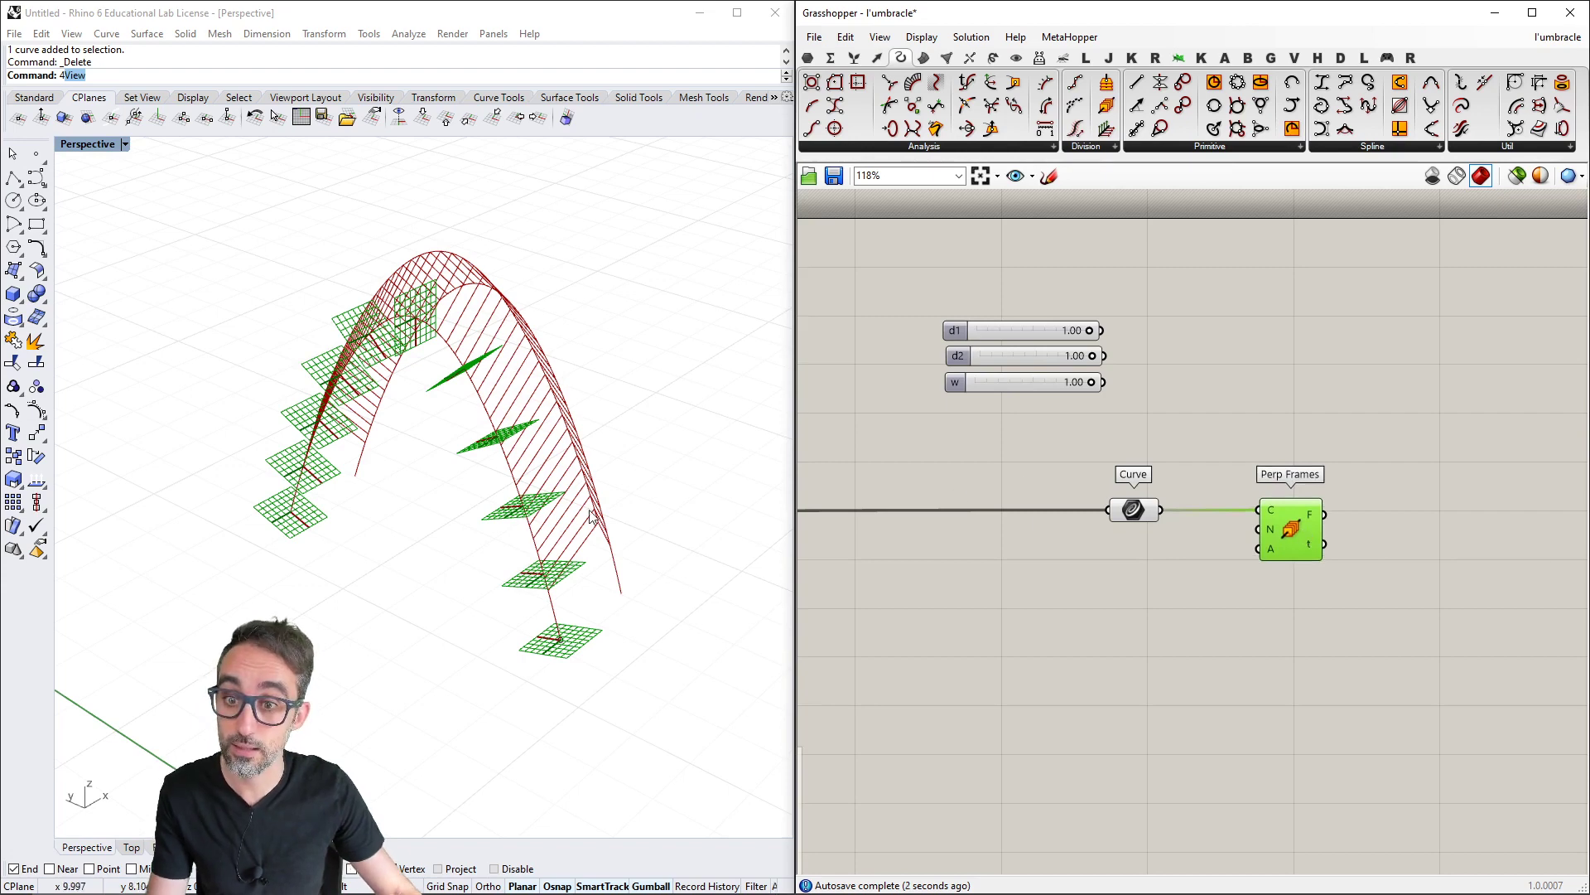
pyautogui.moveTo(594, 517); pyautogui.dragTo(546, 474, button='right')
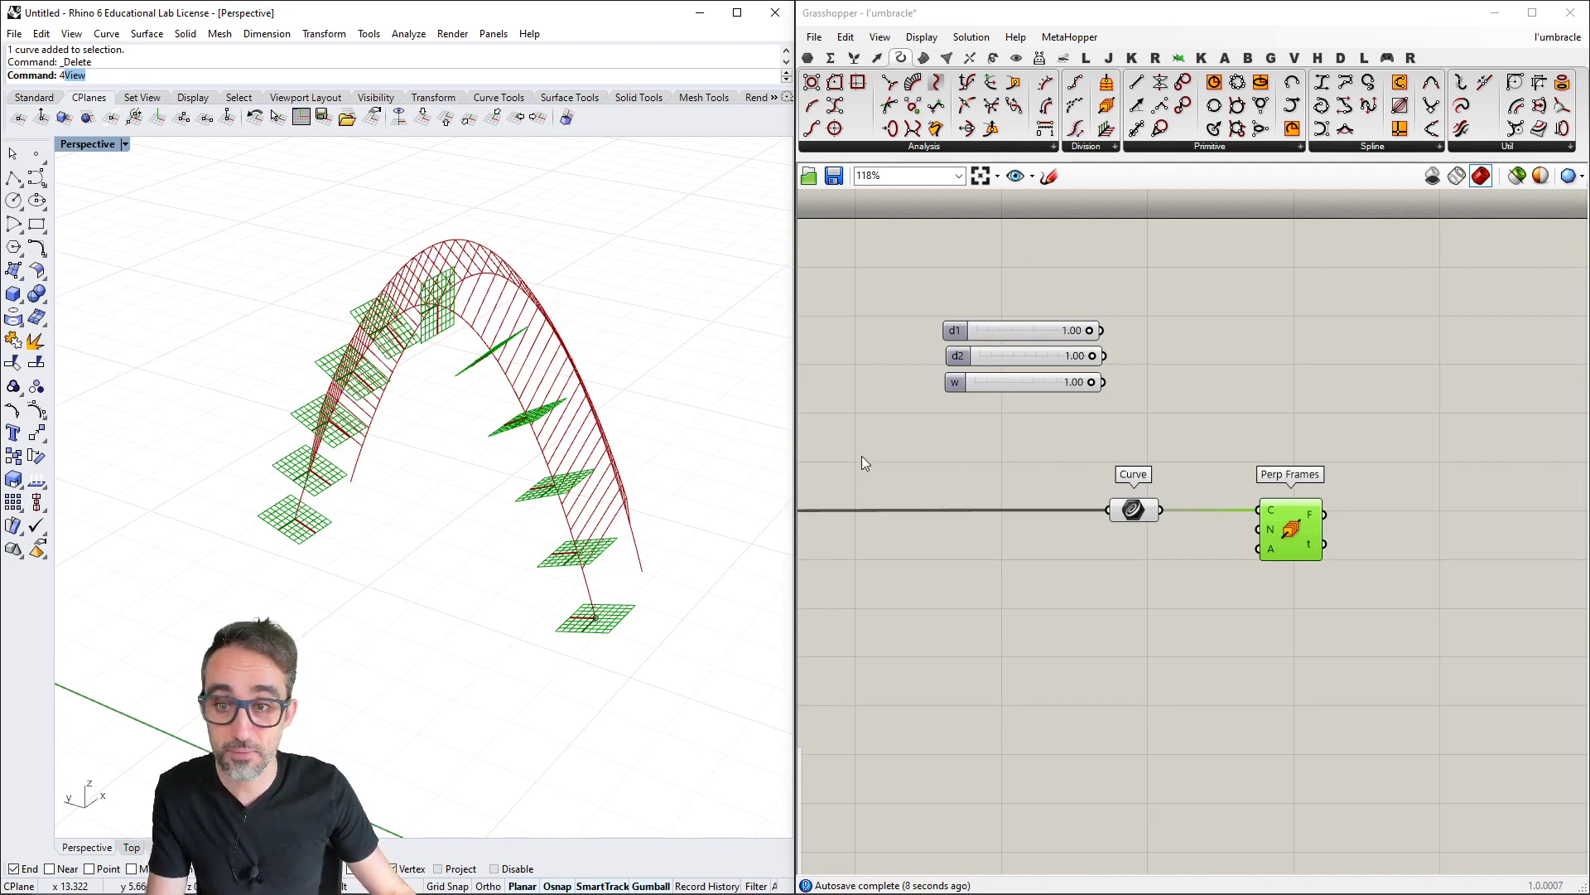
pyautogui.moveTo(623, 497); pyautogui.dragTo(641, 464, button='right')
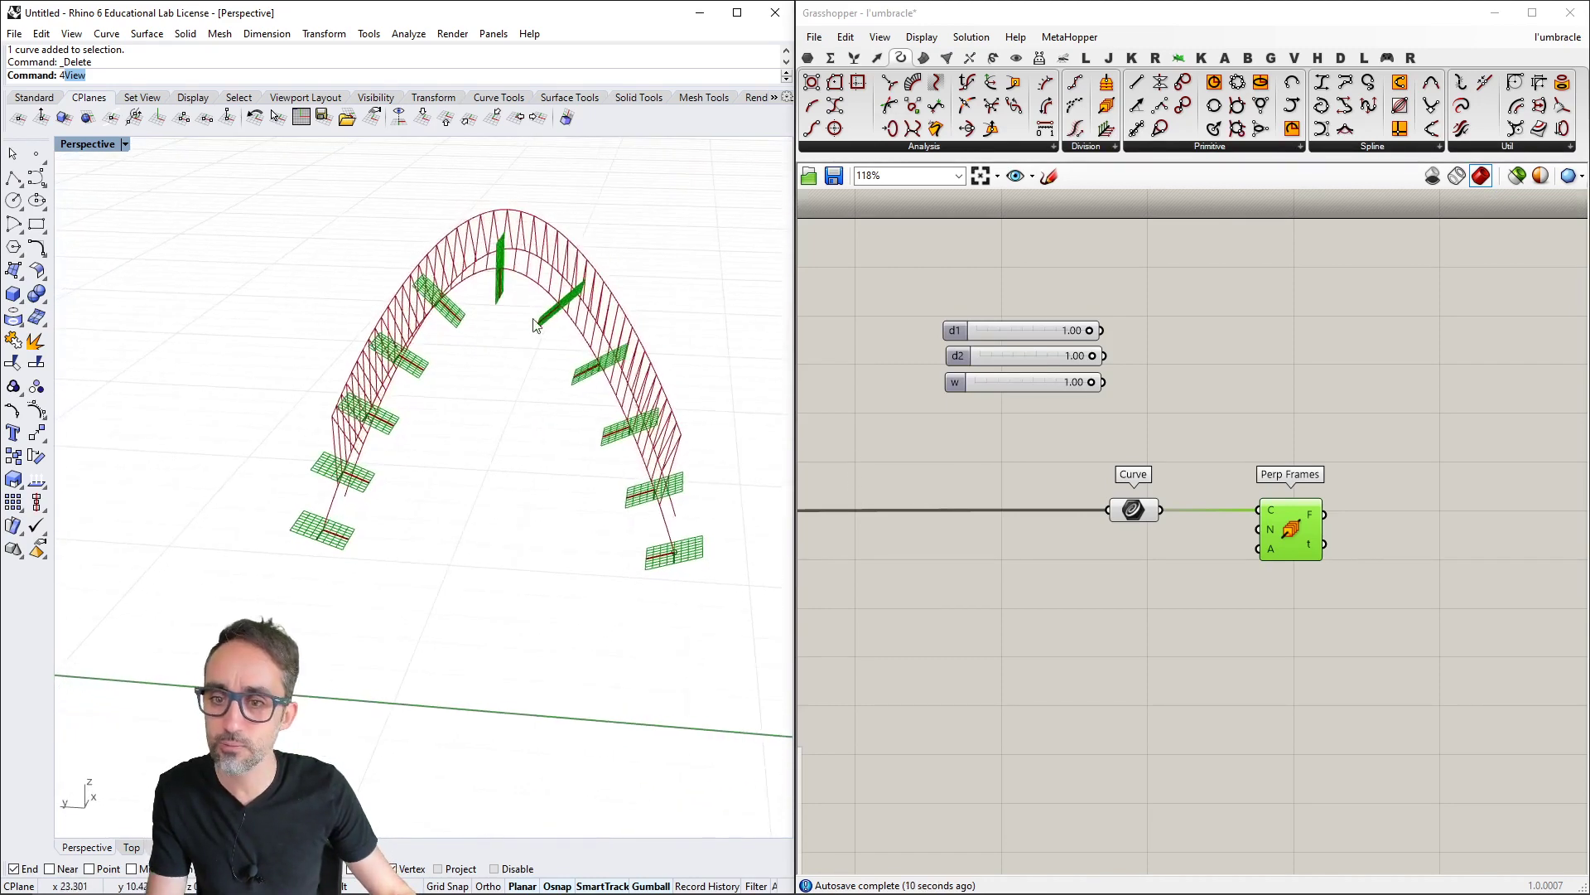
pyautogui.moveTo(1271, 535)
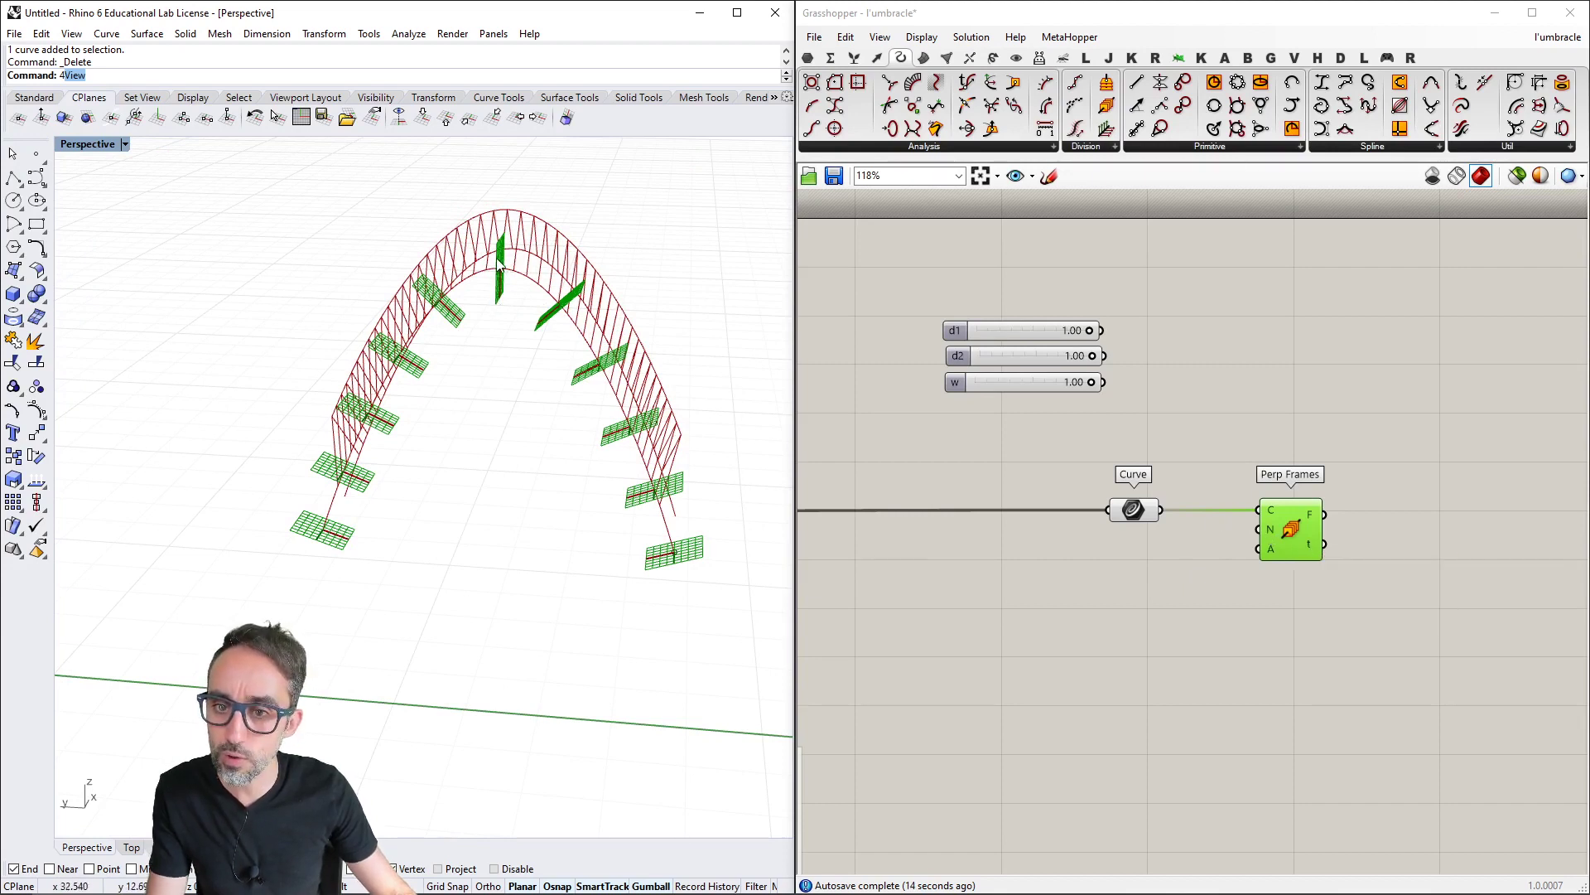
pyautogui.click(1130, 464)
pyautogui.scroll(-2, 1126, 465)
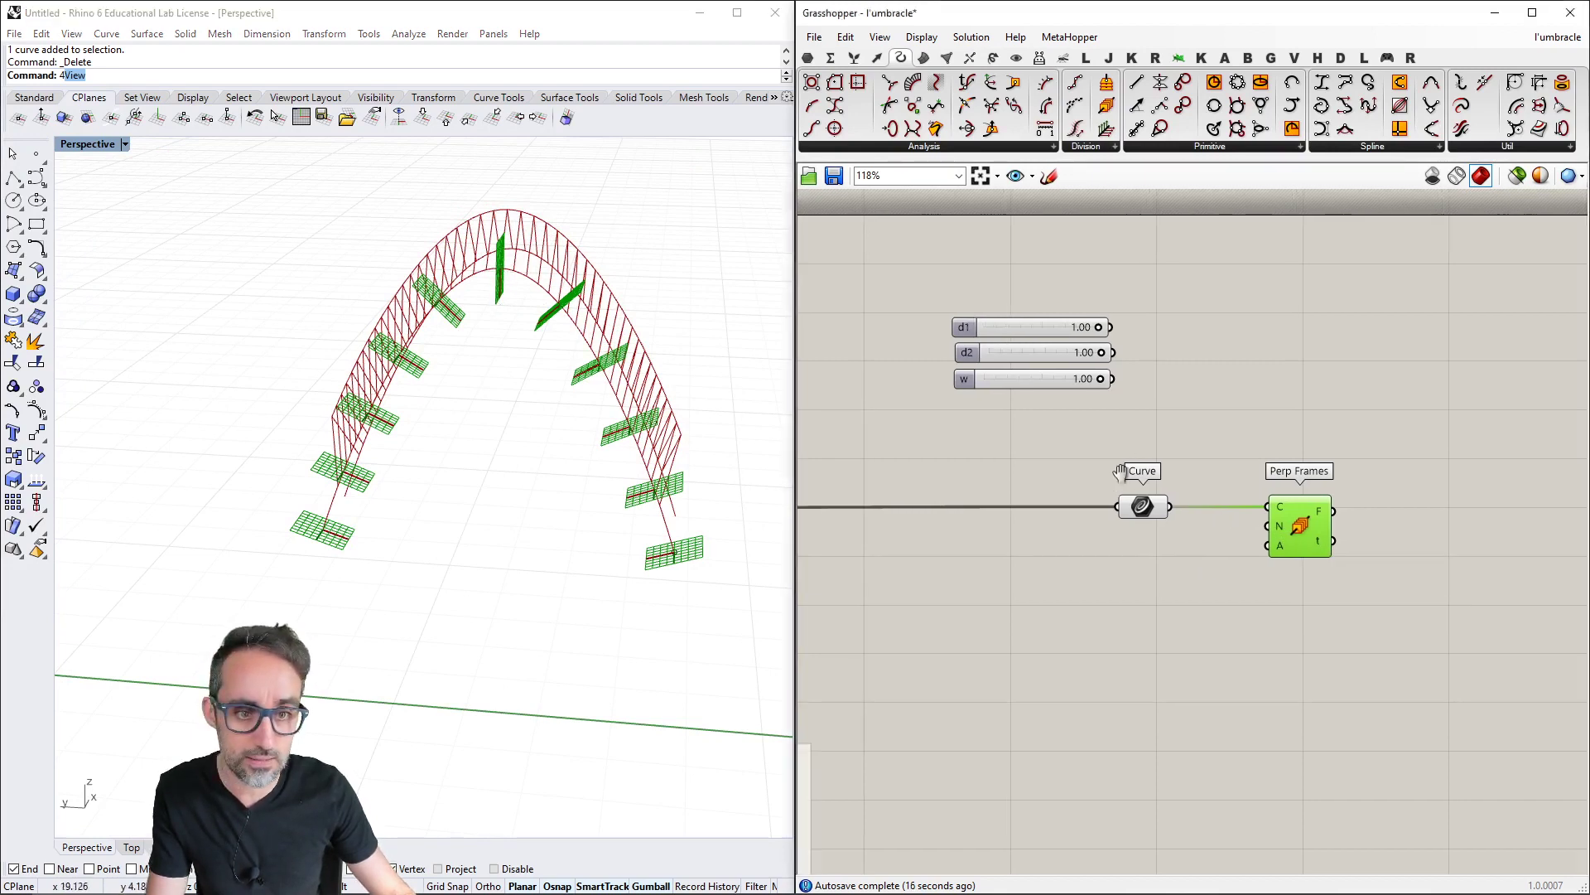
pyautogui.scroll(2, 1122, 459)
pyautogui.click(1106, 429)
pyautogui.doubleClick(1101, 422)
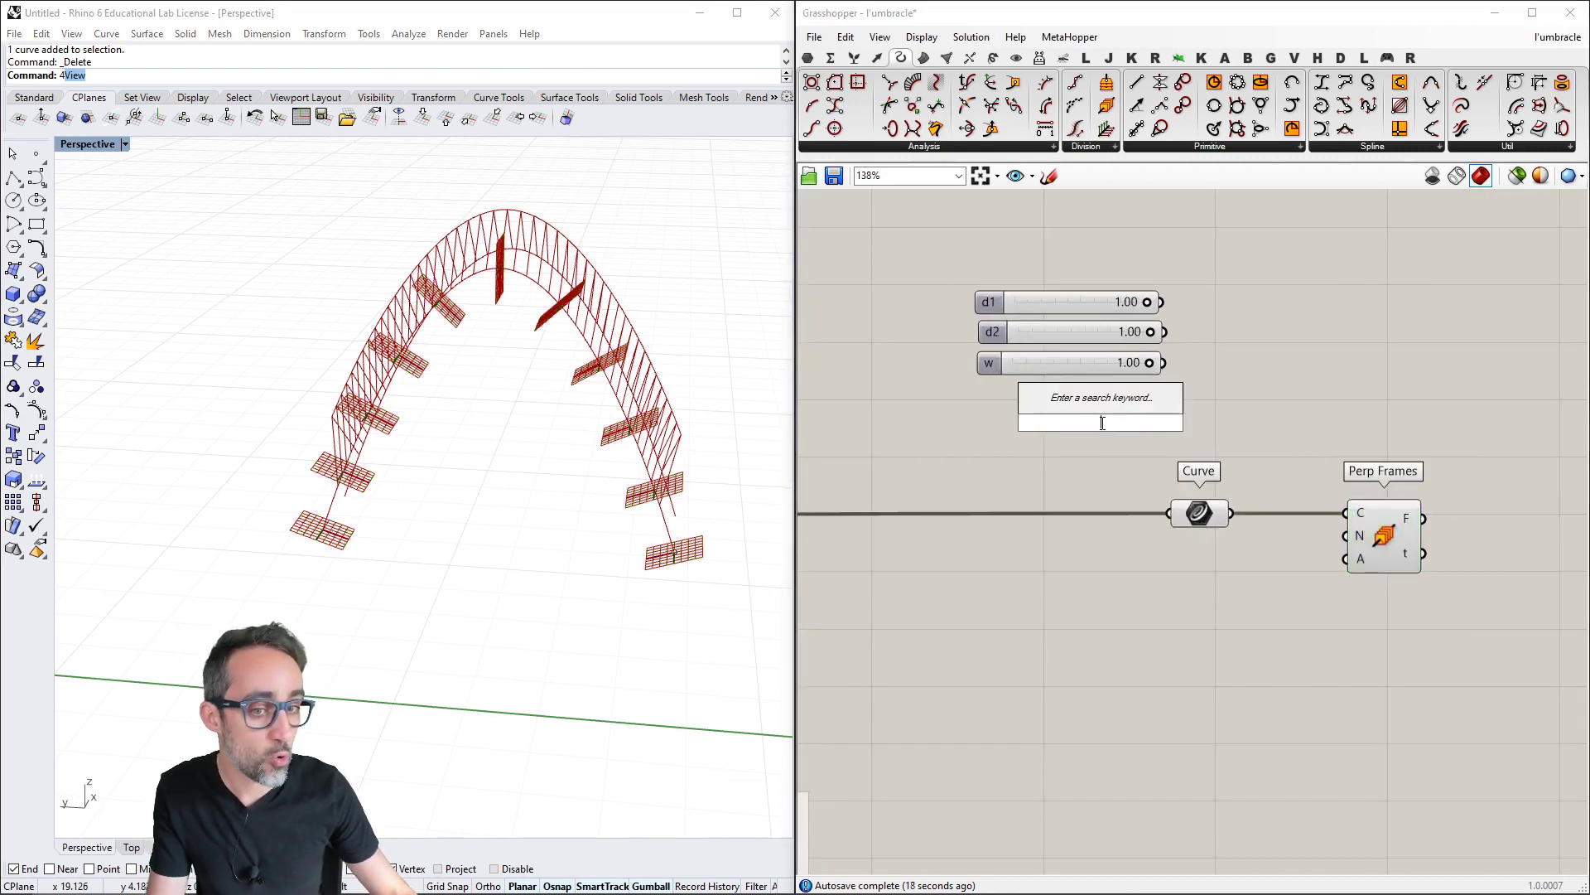
pyautogui.press('Escape')
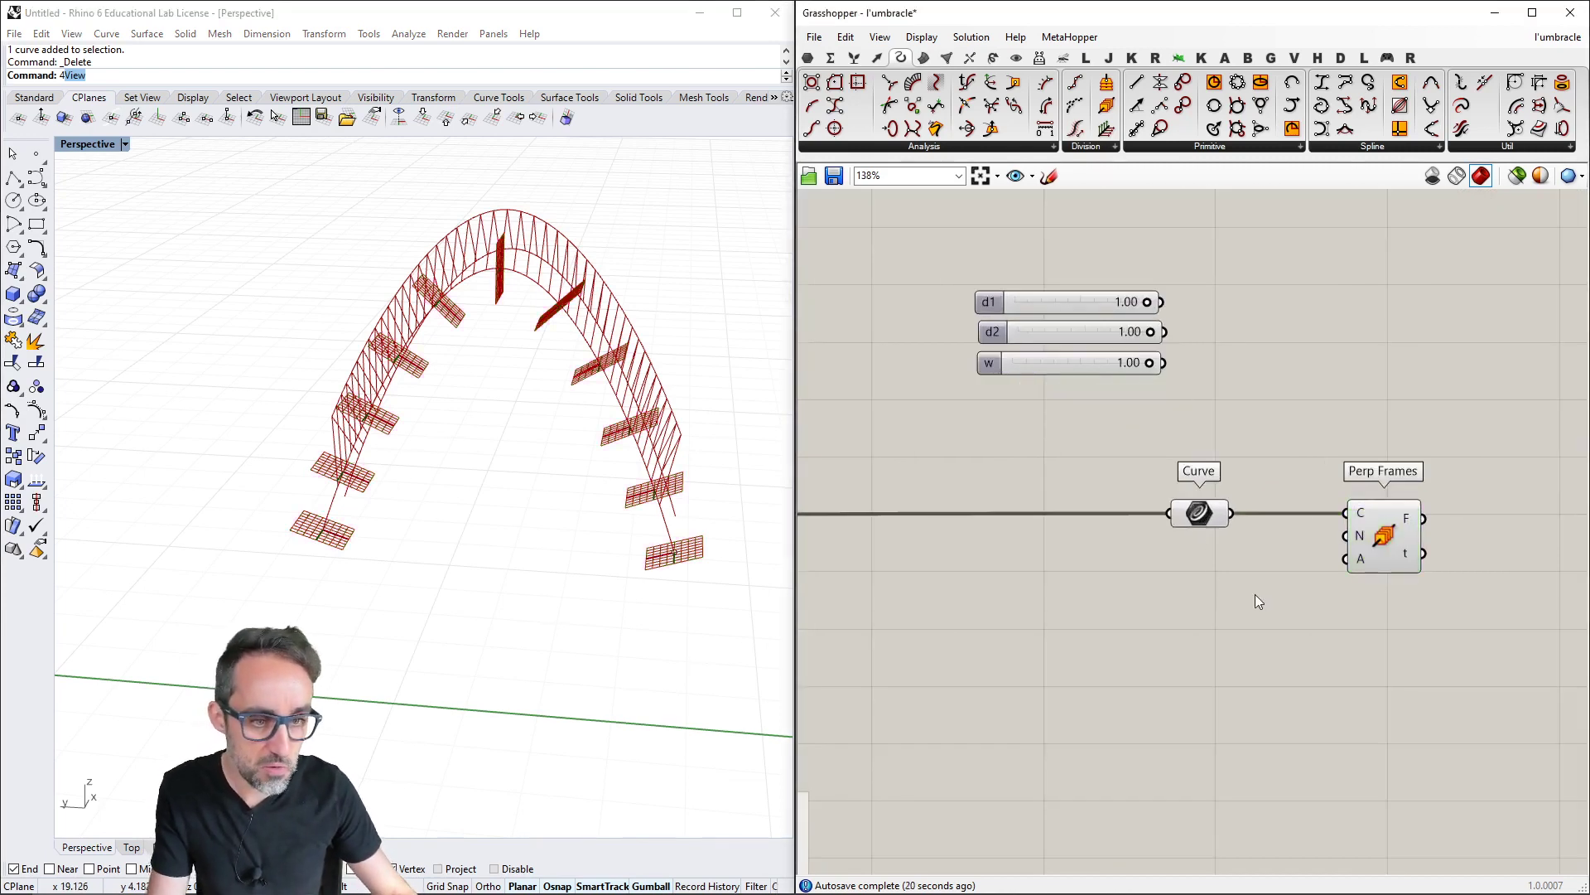
# Add a panel containing 30 just below the Curve parameter and connect it to the N input of Perp Frames
pyautogui.doubleClick(1207, 571)
pyautogui.write('//')
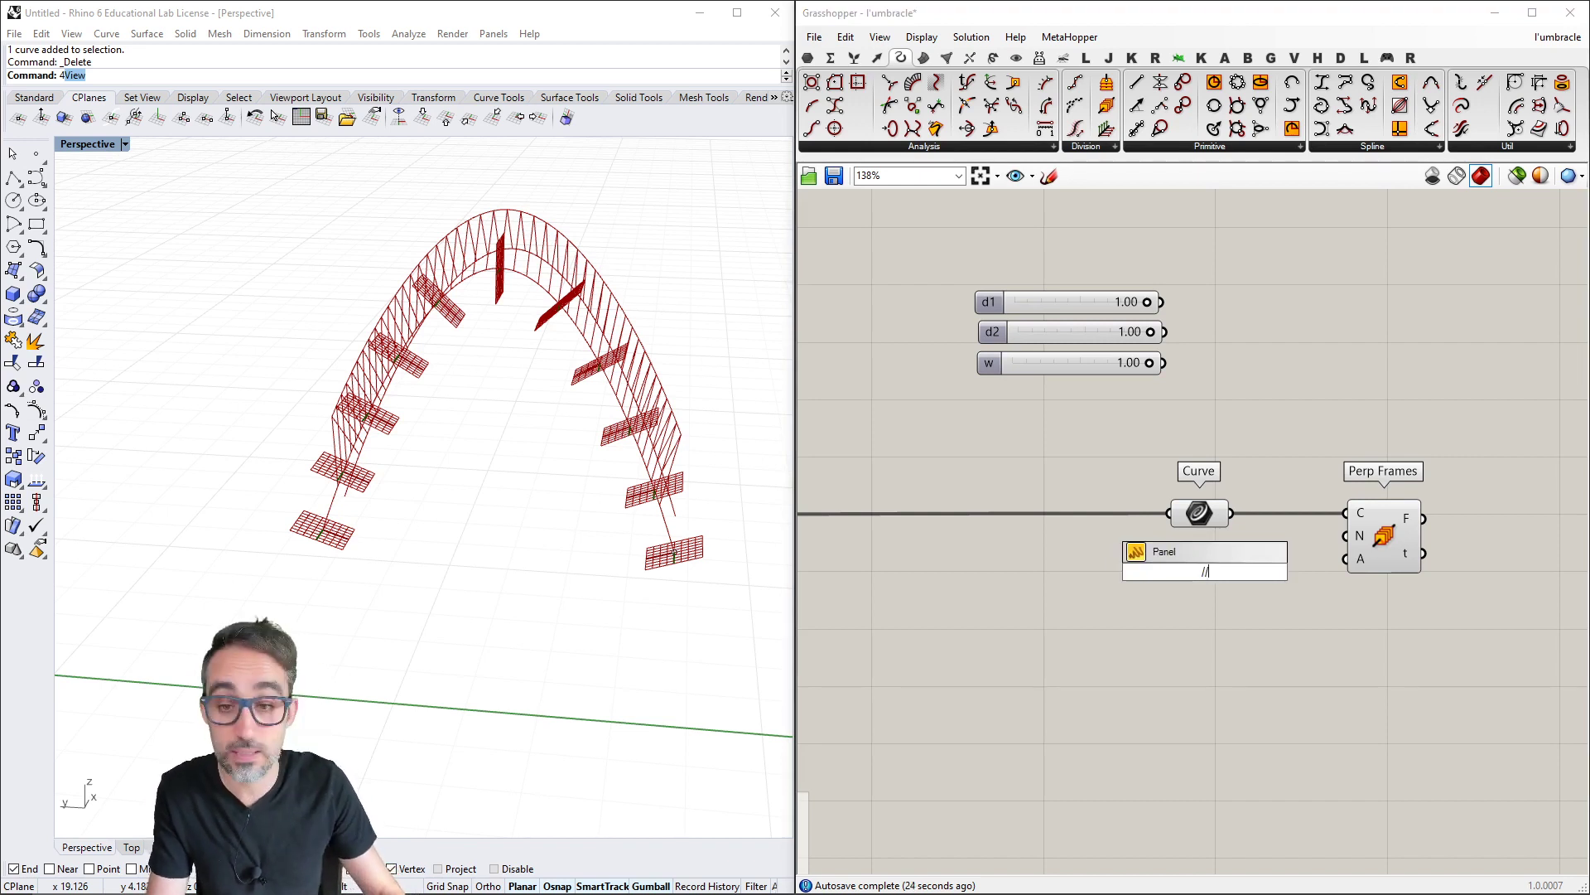
pyautogui.write('30')
pyautogui.press('Return')
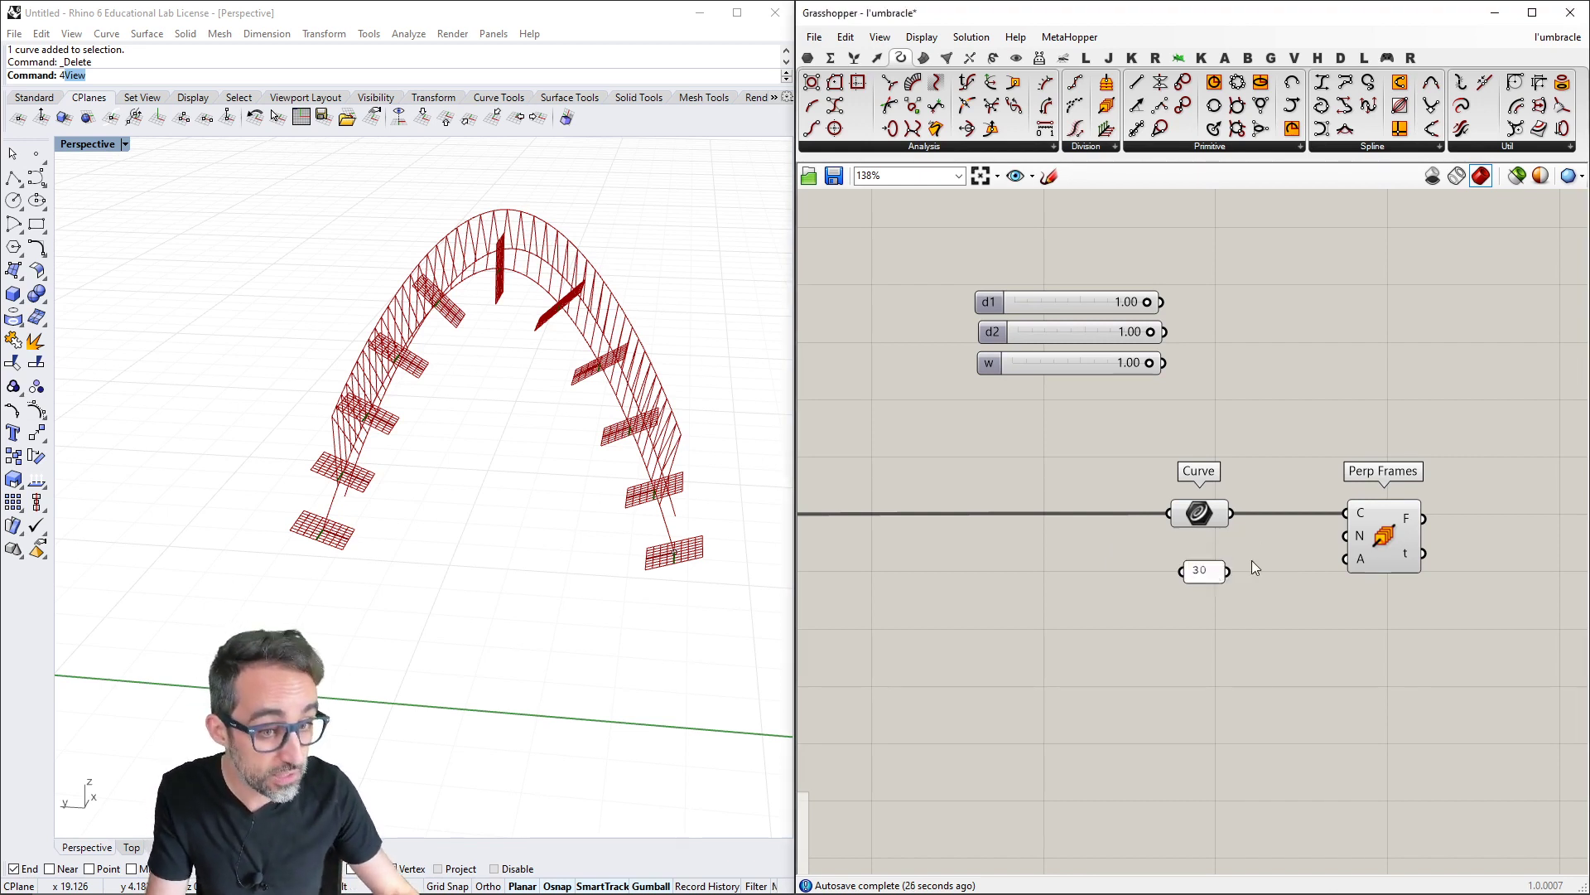
pyautogui.moveTo(1262, 553); pyautogui.dragTo(1346, 536)
pyautogui.moveTo(1210, 573); pyautogui.dragTo(1206, 545)
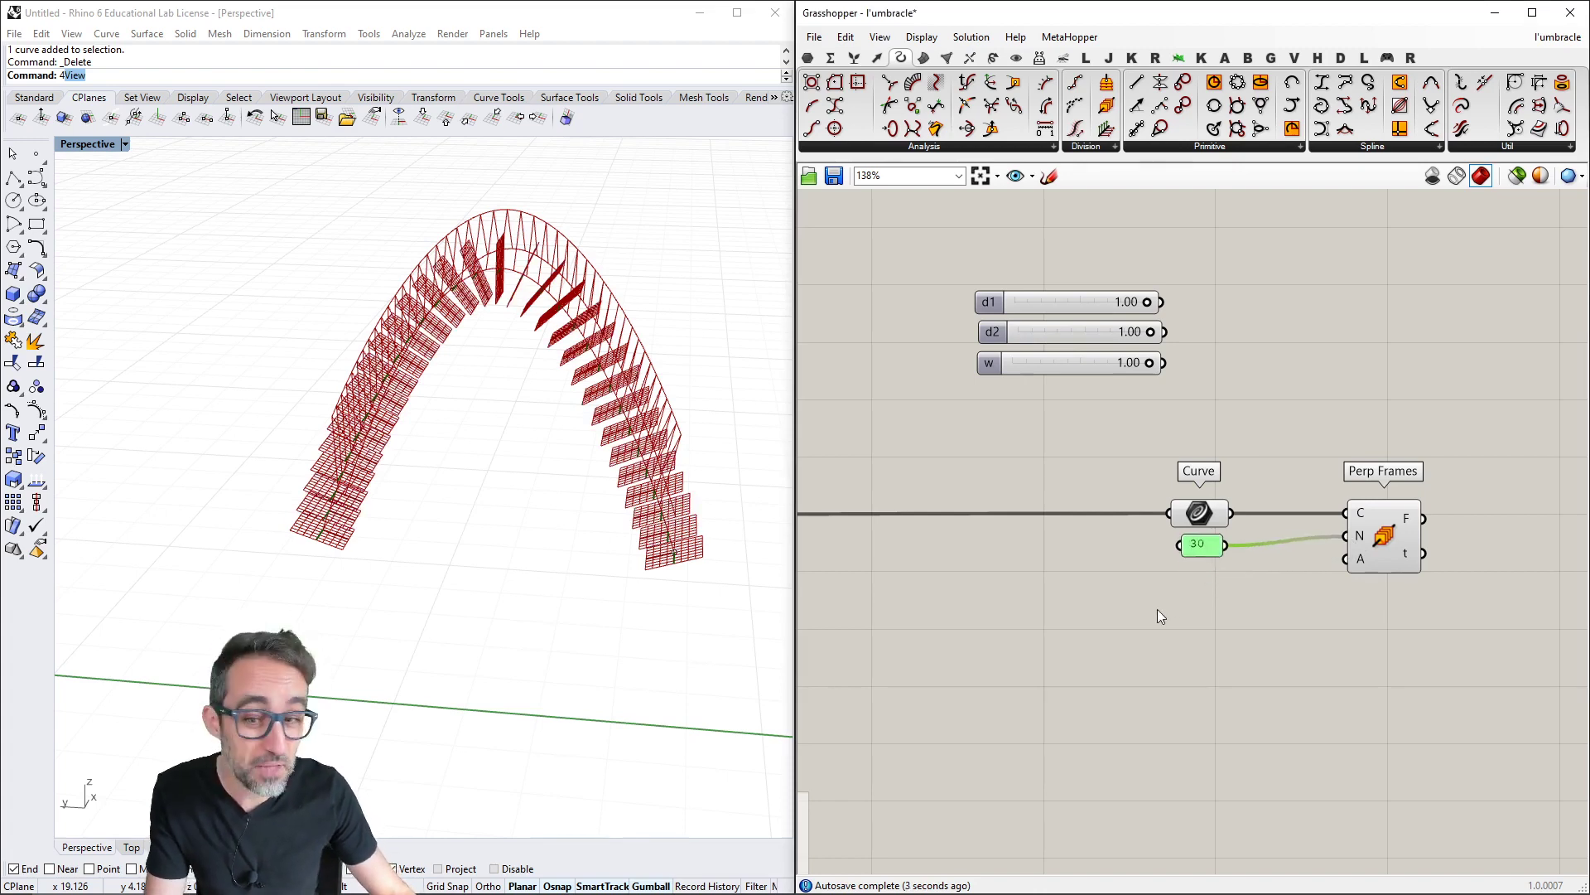
pyautogui.moveTo(1208, 548); pyautogui.dragTo(1218, 544)
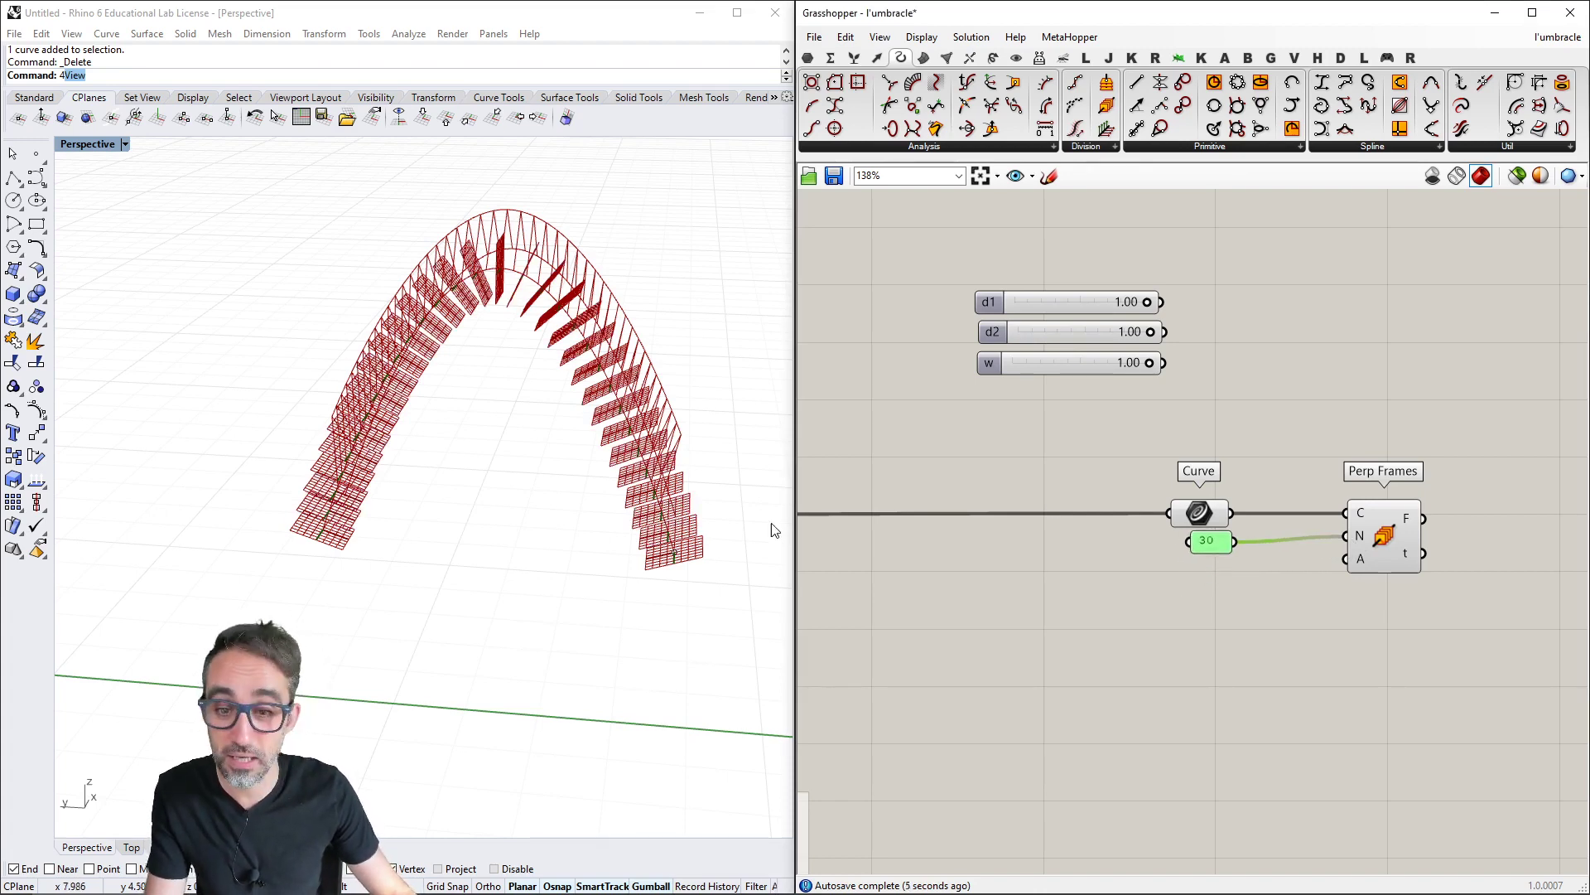
# Set the preview plane size to 0.25 and inspect the smaller frames along the arch in the maximized Perspective view
pyautogui.moveTo(772, 523); pyautogui.dragTo(643, 577, button='right')
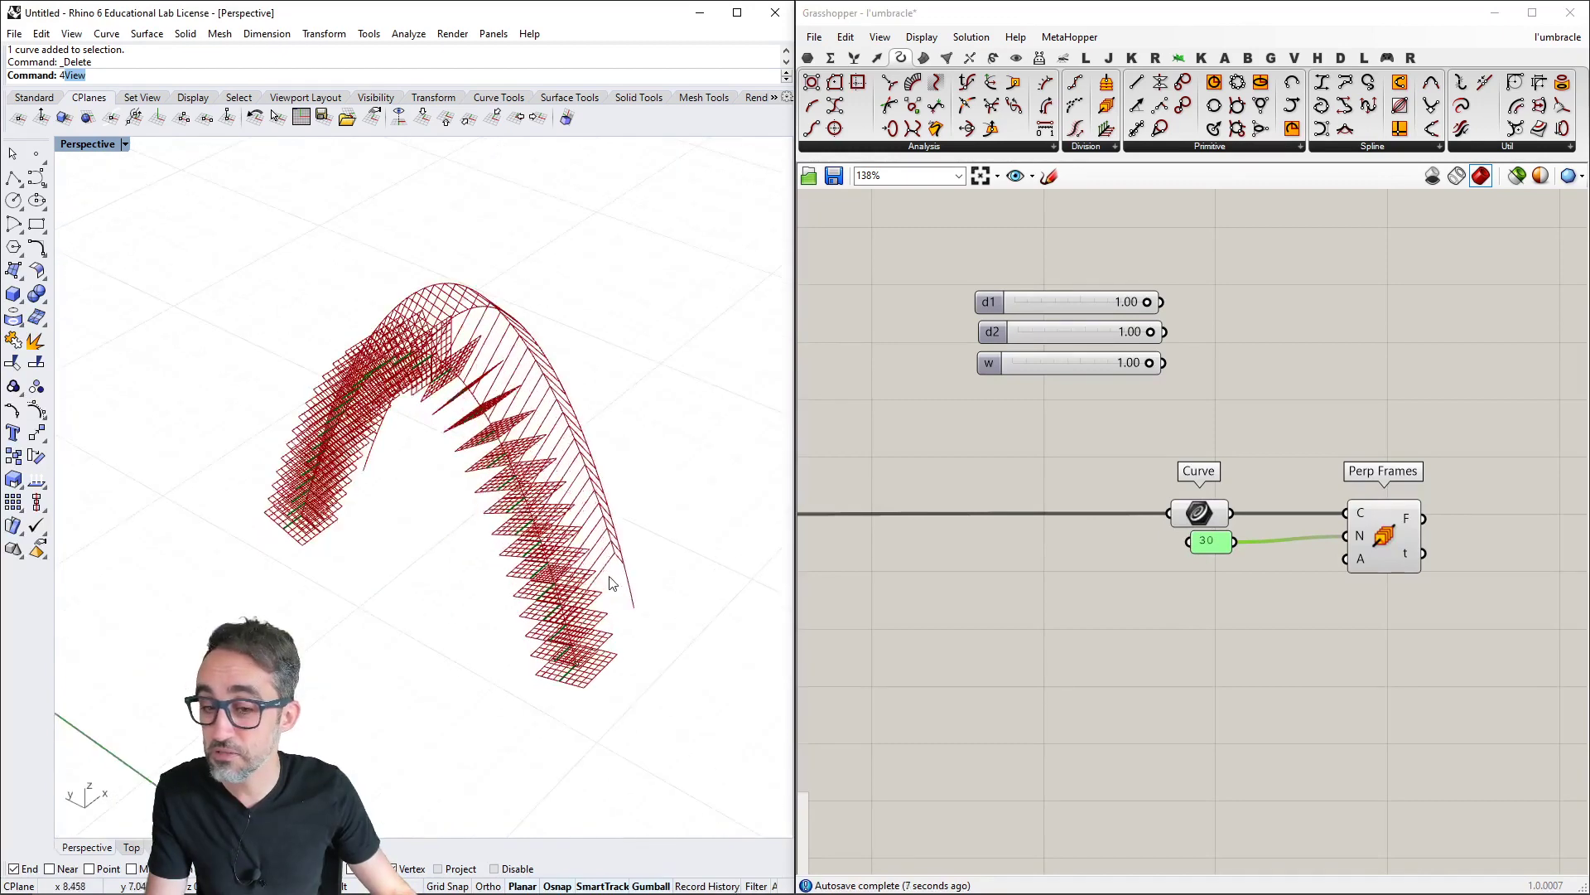
pyautogui.click(881, 38)
pyautogui.moveTo(921, 37)
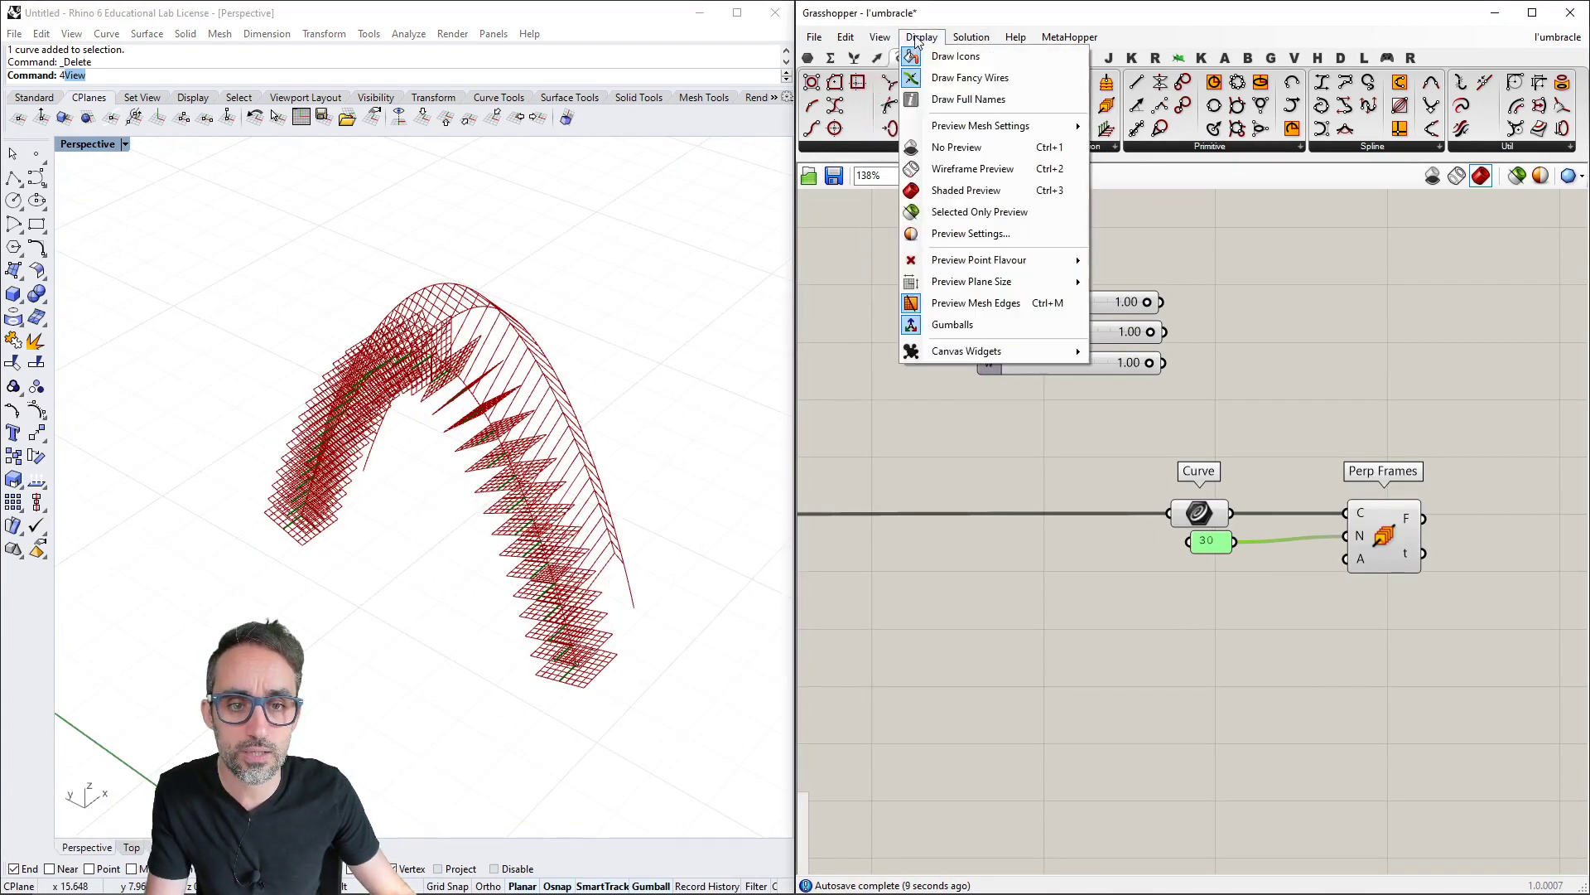
pyautogui.moveTo(990, 281)
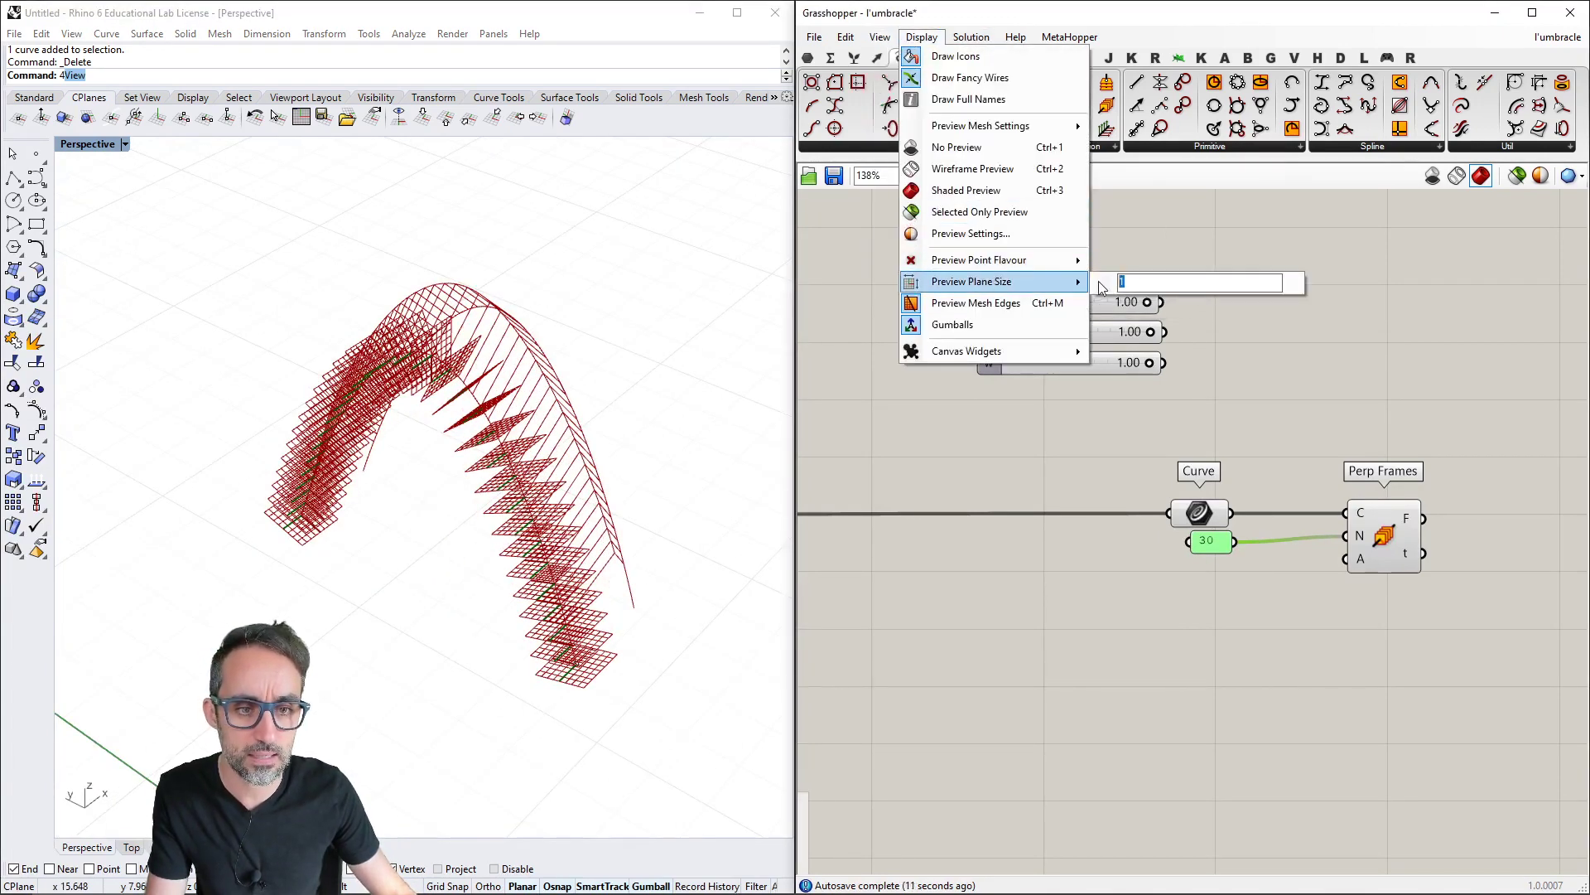
pyautogui.write('0.')
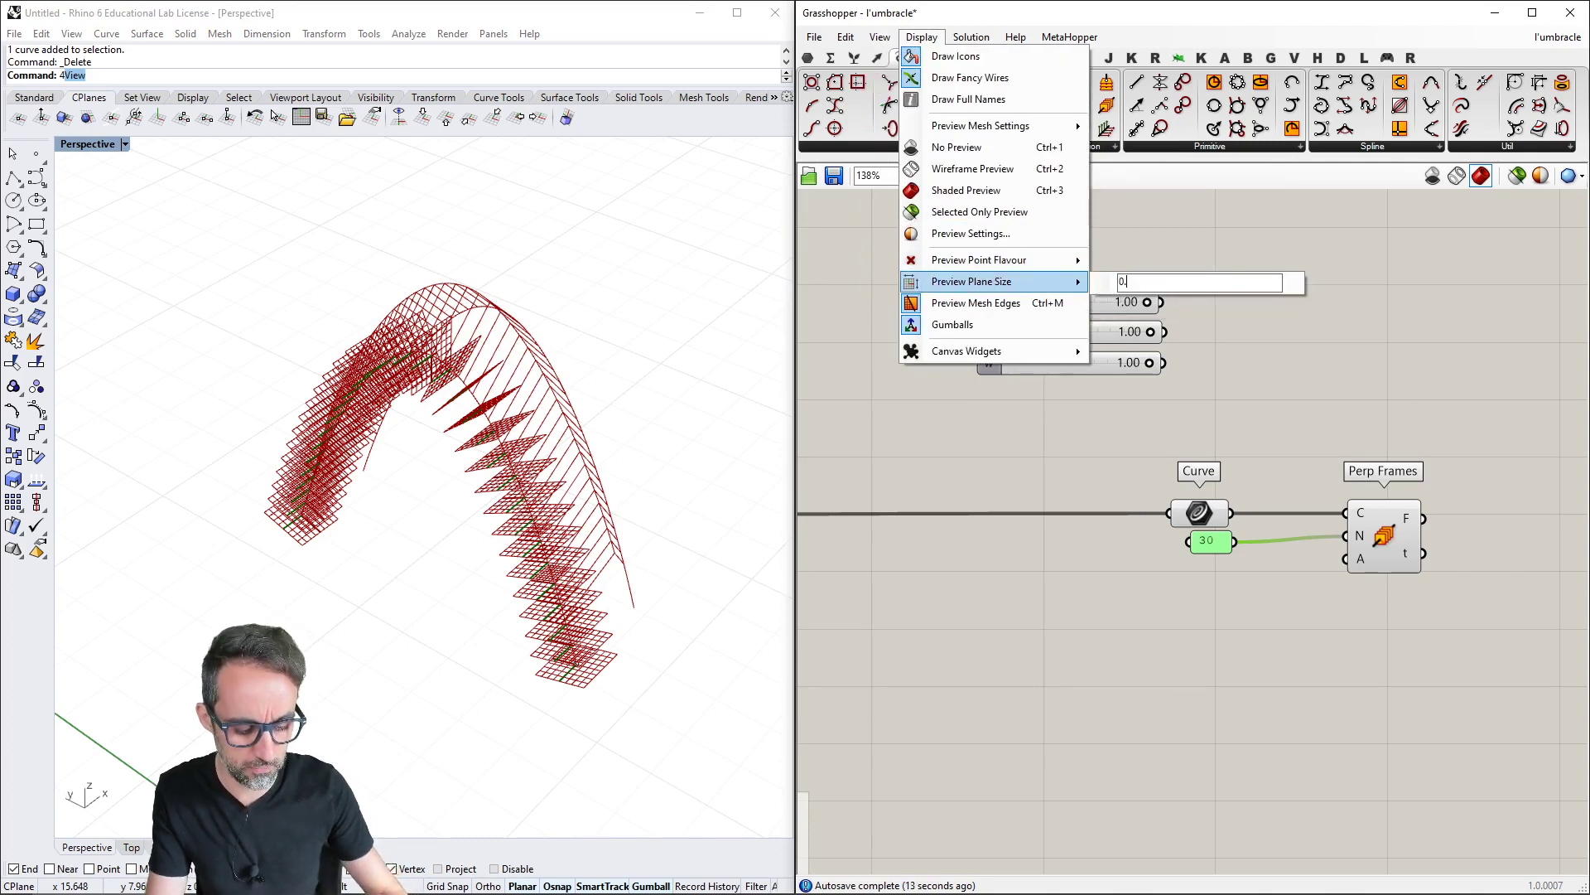
pyautogui.write('25')
pyautogui.click(661, 343)
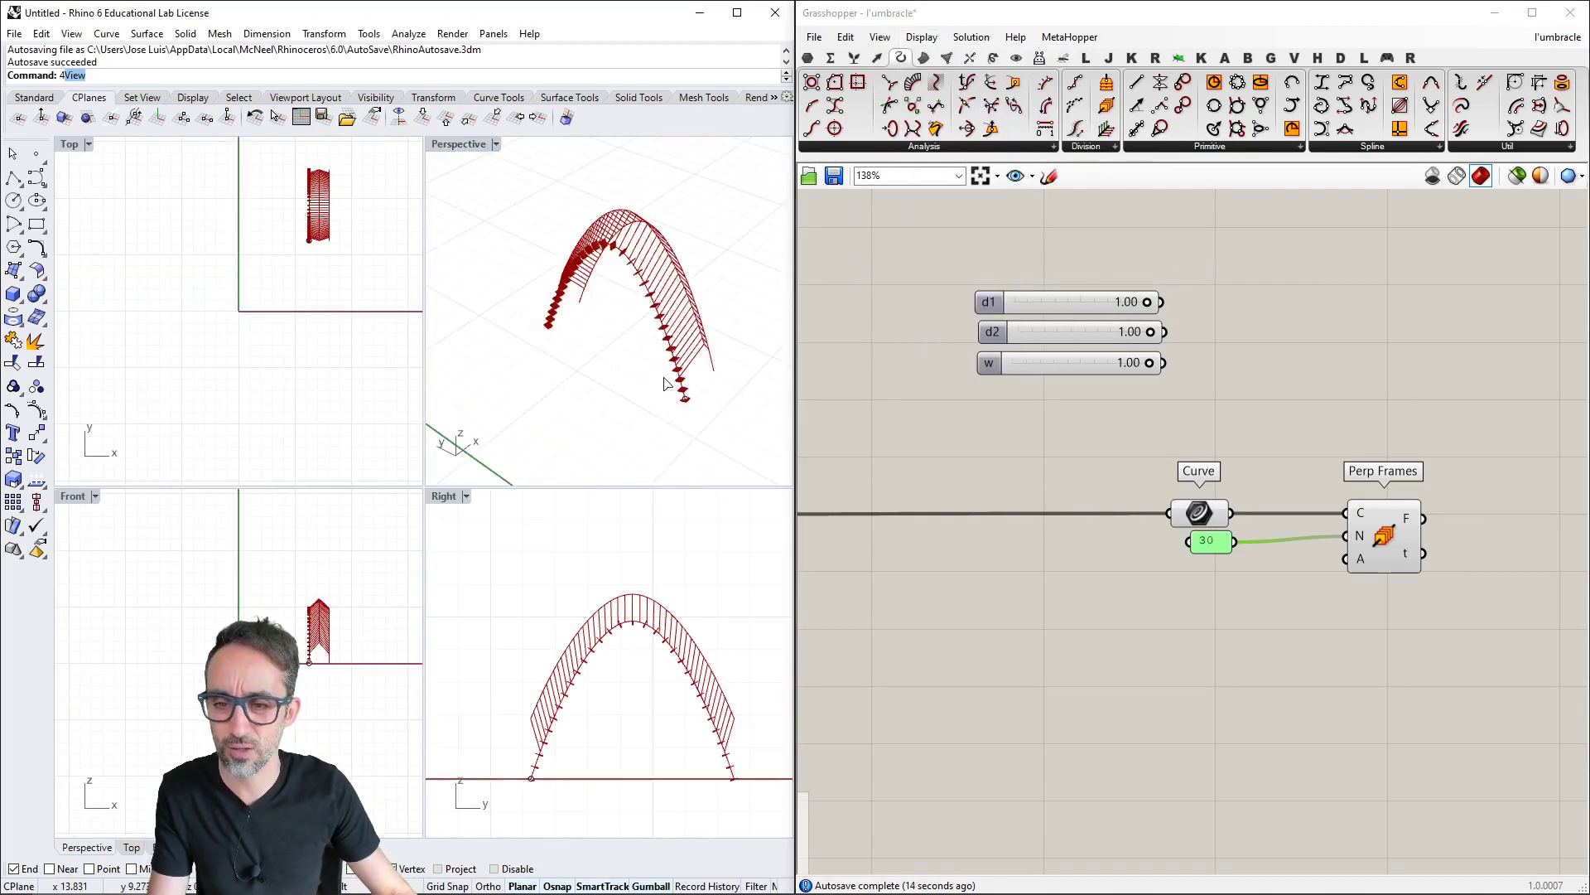
pyautogui.doubleClick(464, 144)
pyautogui.scroll(6, 426, 397)
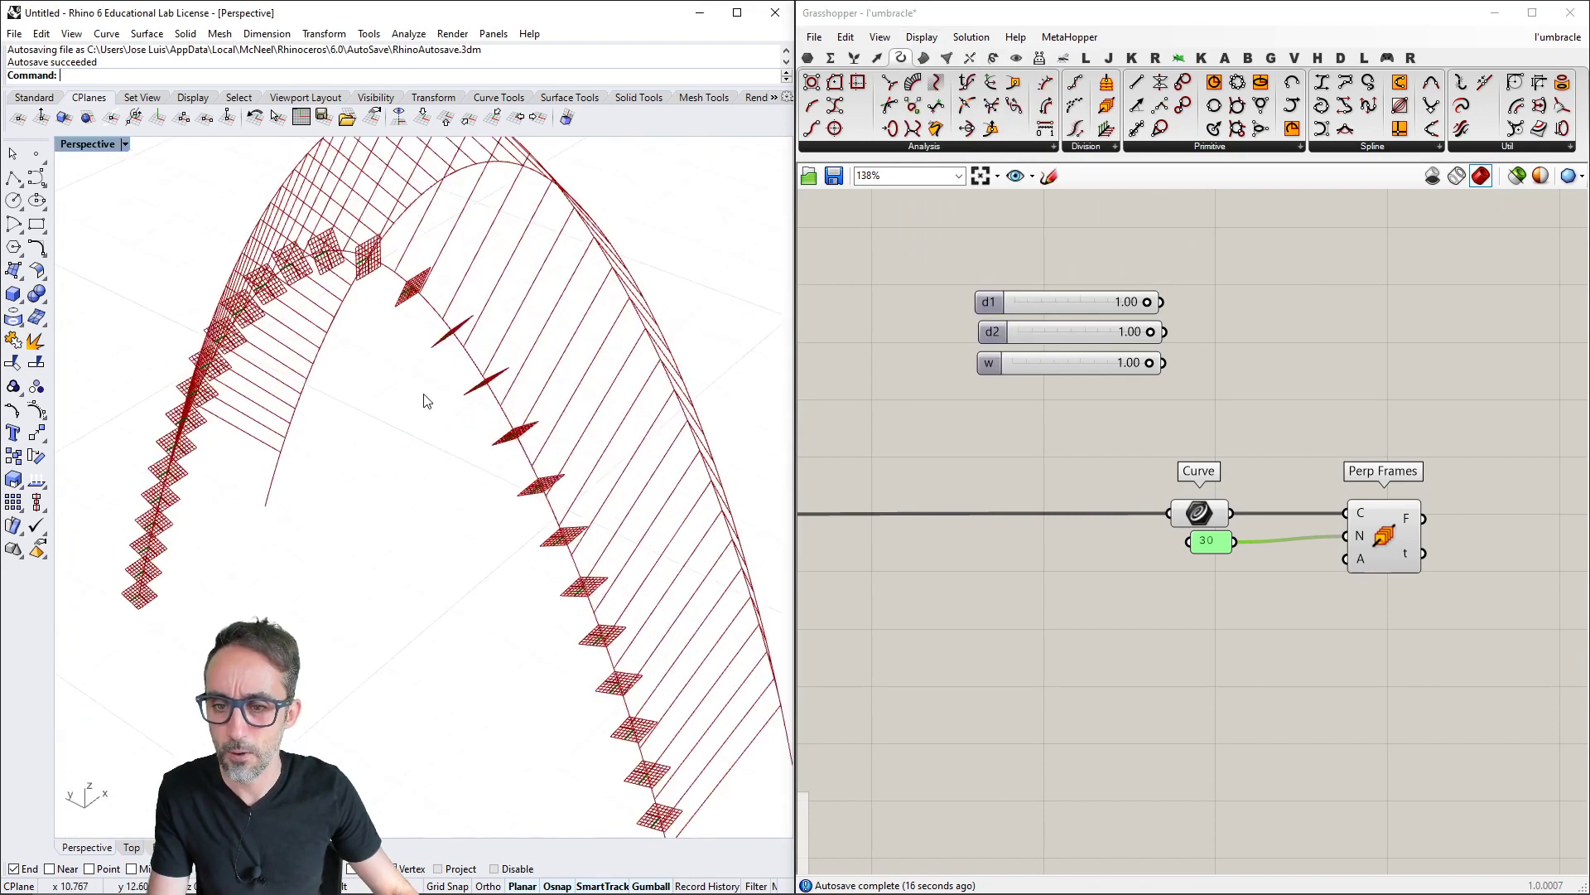
pyautogui.scroll(-8, 620, 513)
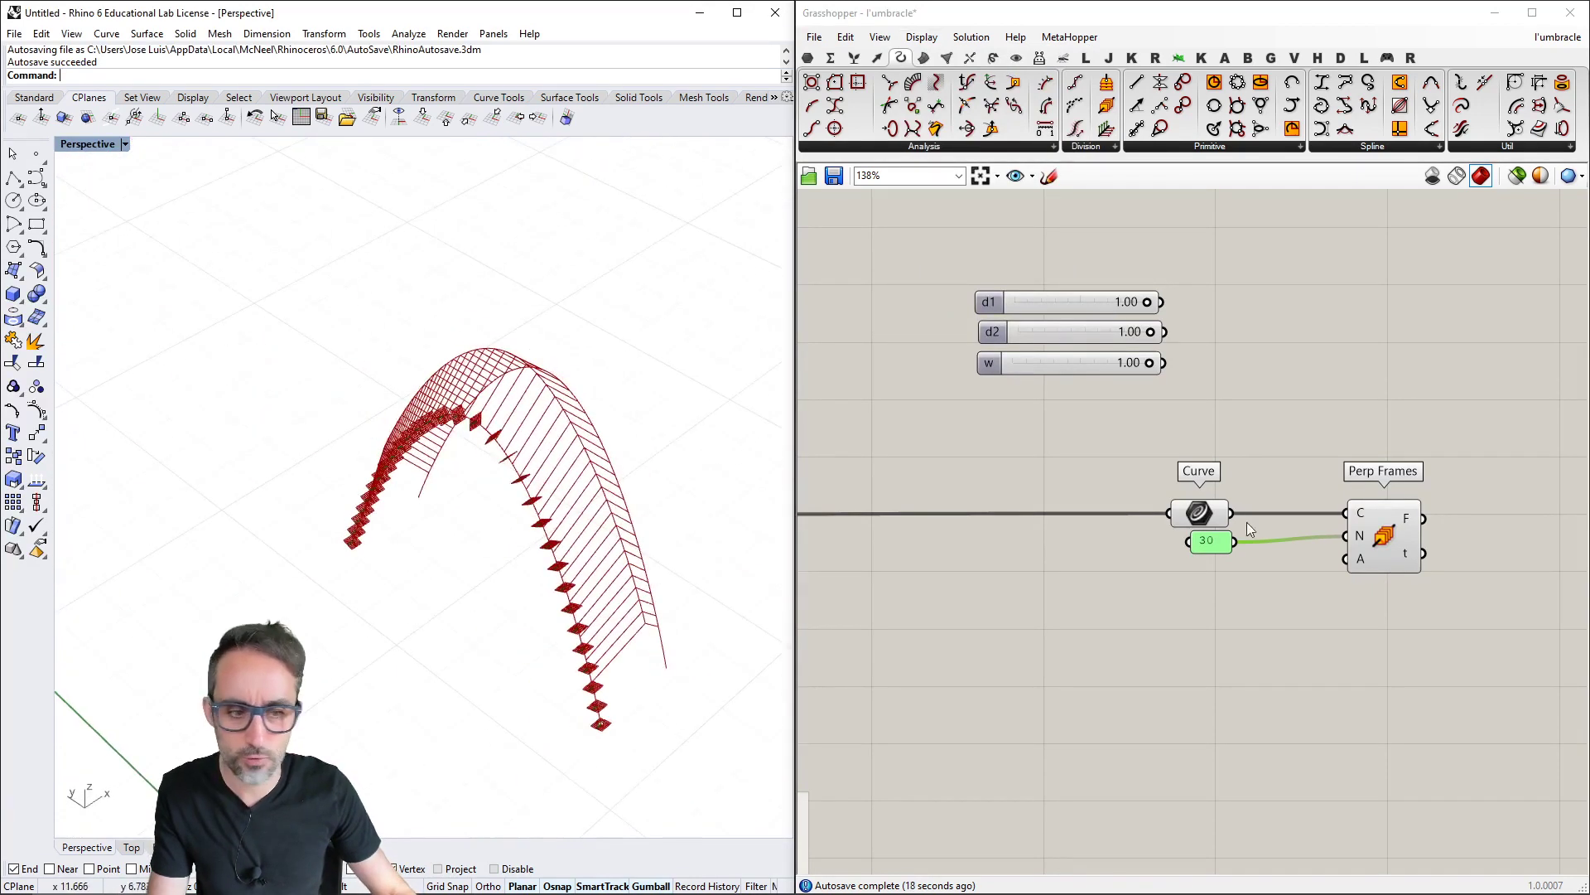
# Add a Rectangle component beside Perp Frames and connect the F output of Perp Frames to its P input
pyautogui.moveTo(1433, 420); pyautogui.dragTo(1286, 415, button='right')
pyautogui.click(1286, 417)
pyautogui.doubleClick(1340, 351)
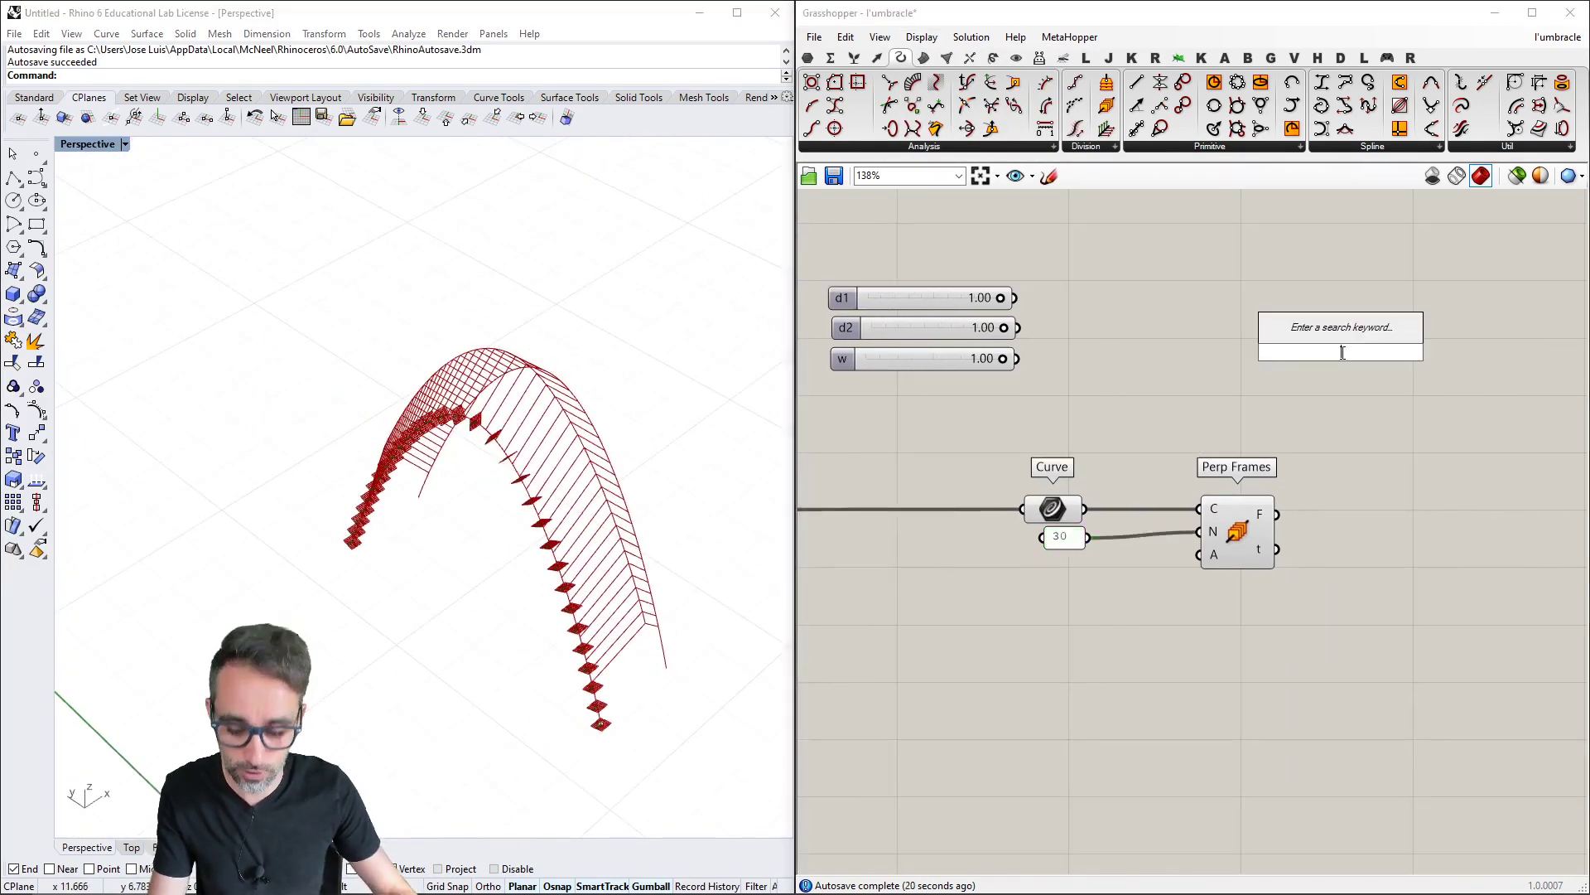
pyautogui.write('rect')
pyautogui.press('Up')
pyautogui.press('Return')
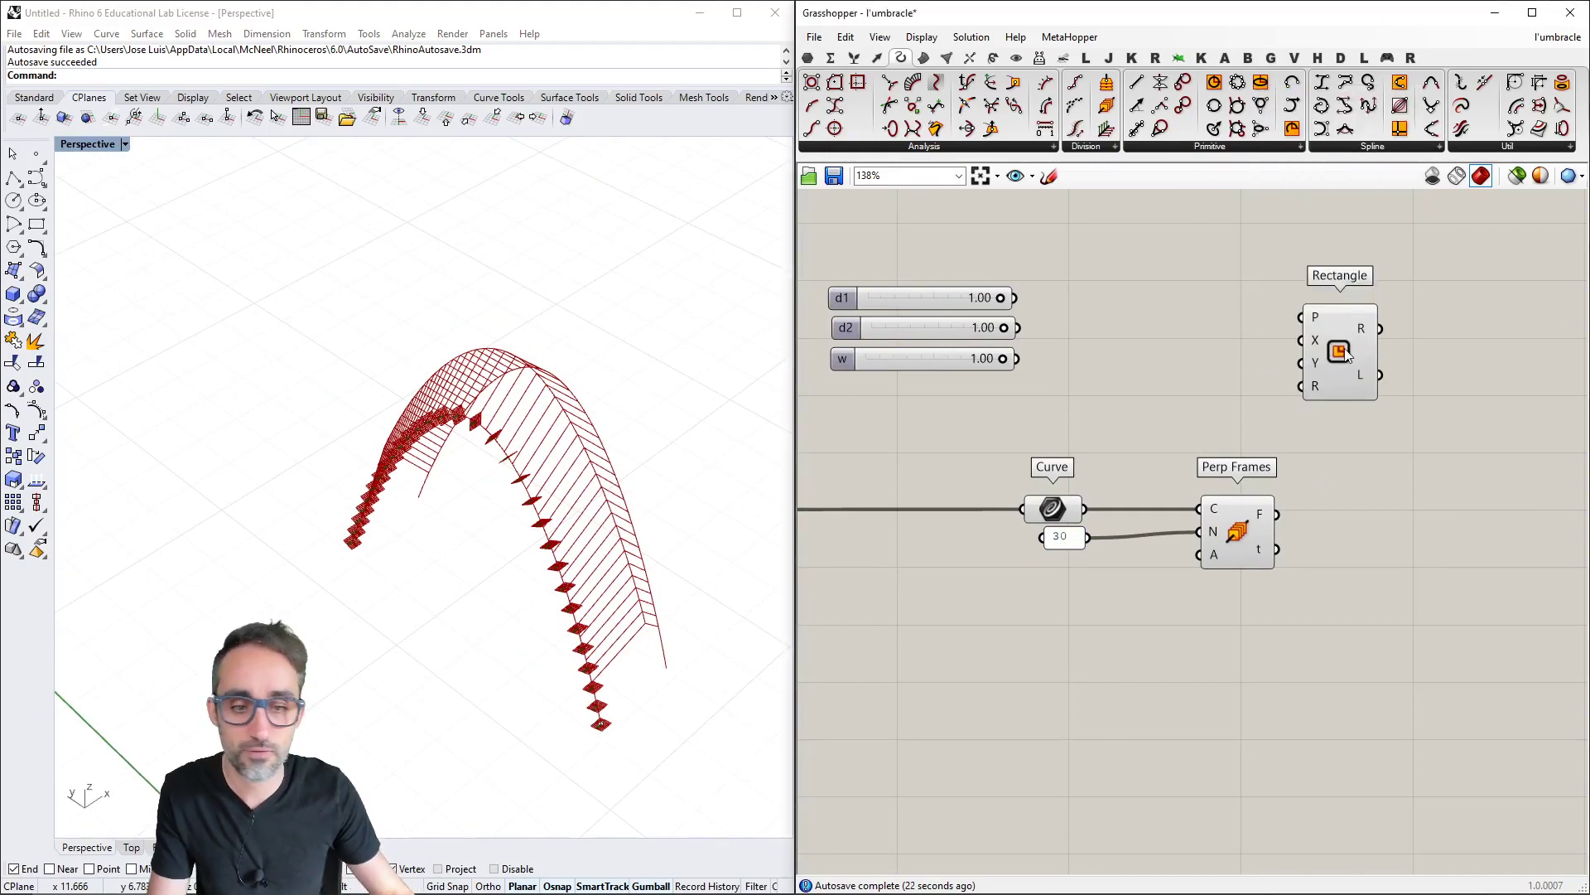
pyautogui.moveTo(1358, 361); pyautogui.dragTo(1413, 512)
pyautogui.moveTo(1277, 513); pyautogui.dragTo(1415, 540)
pyautogui.moveTo(671, 579); pyautogui.dragTo(709, 586, button='right')
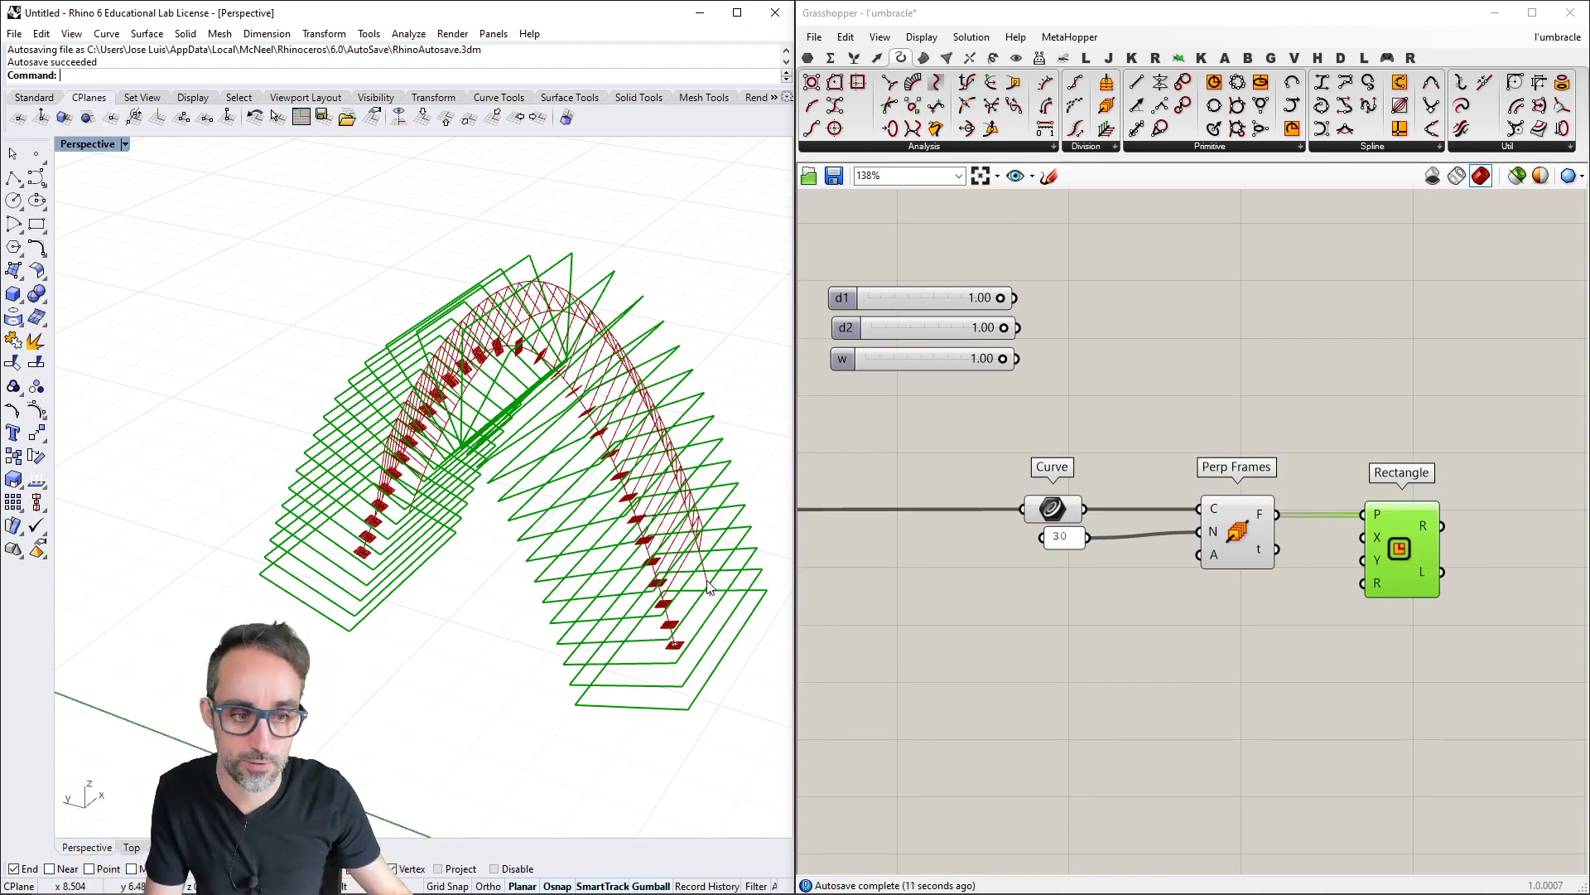
# Check the default X and Y size domains of the Rectangle component and move it slightly farther from Perp Frames
pyautogui.click(1404, 548)
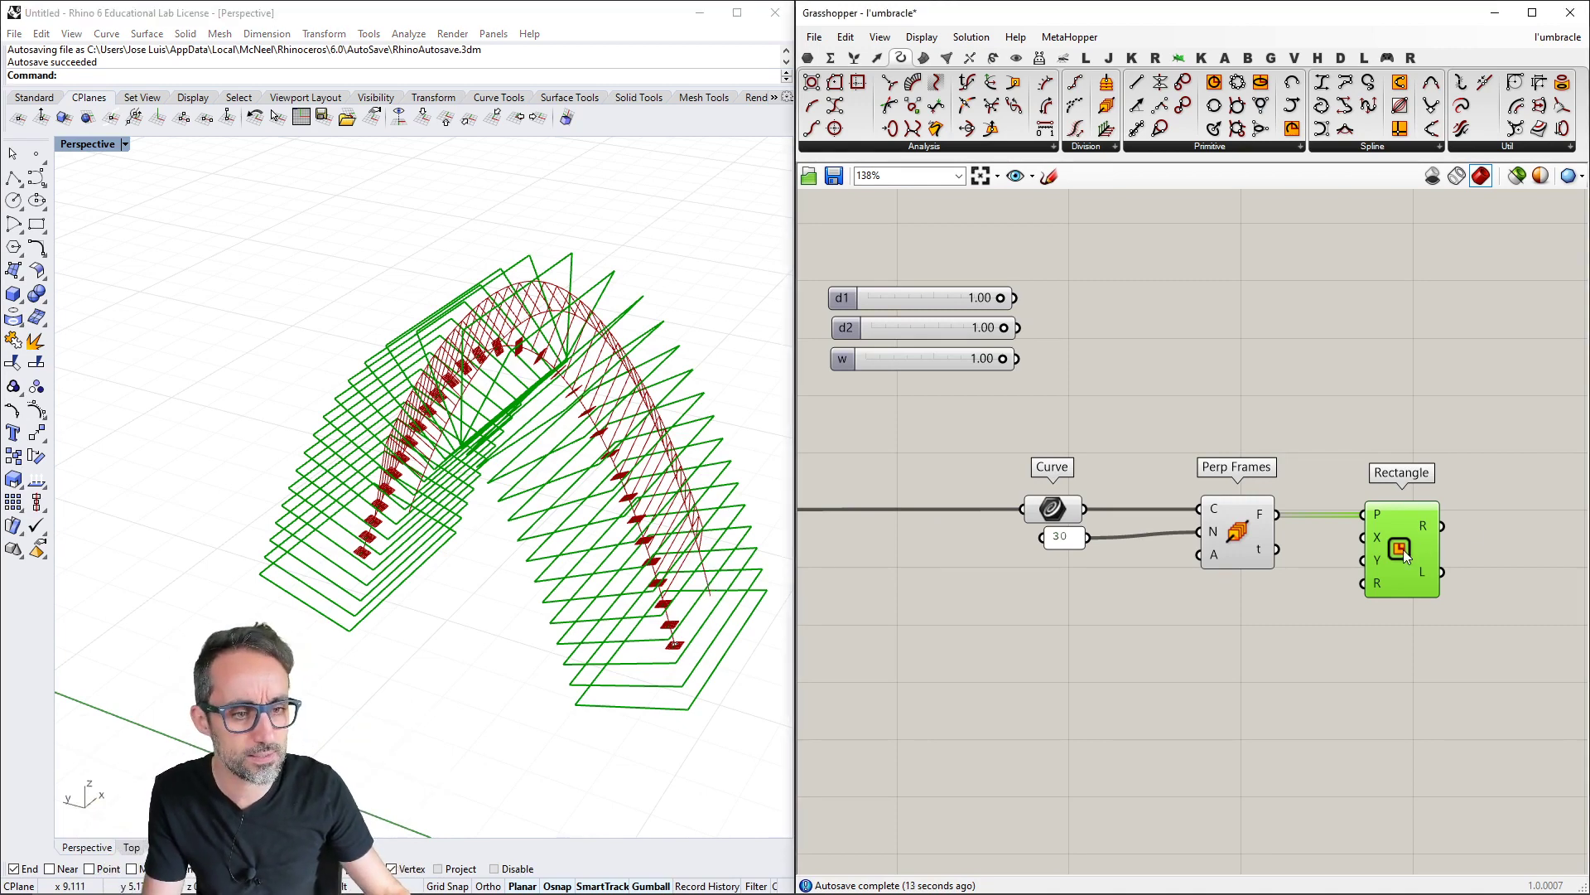
pyautogui.moveTo(1377, 539)
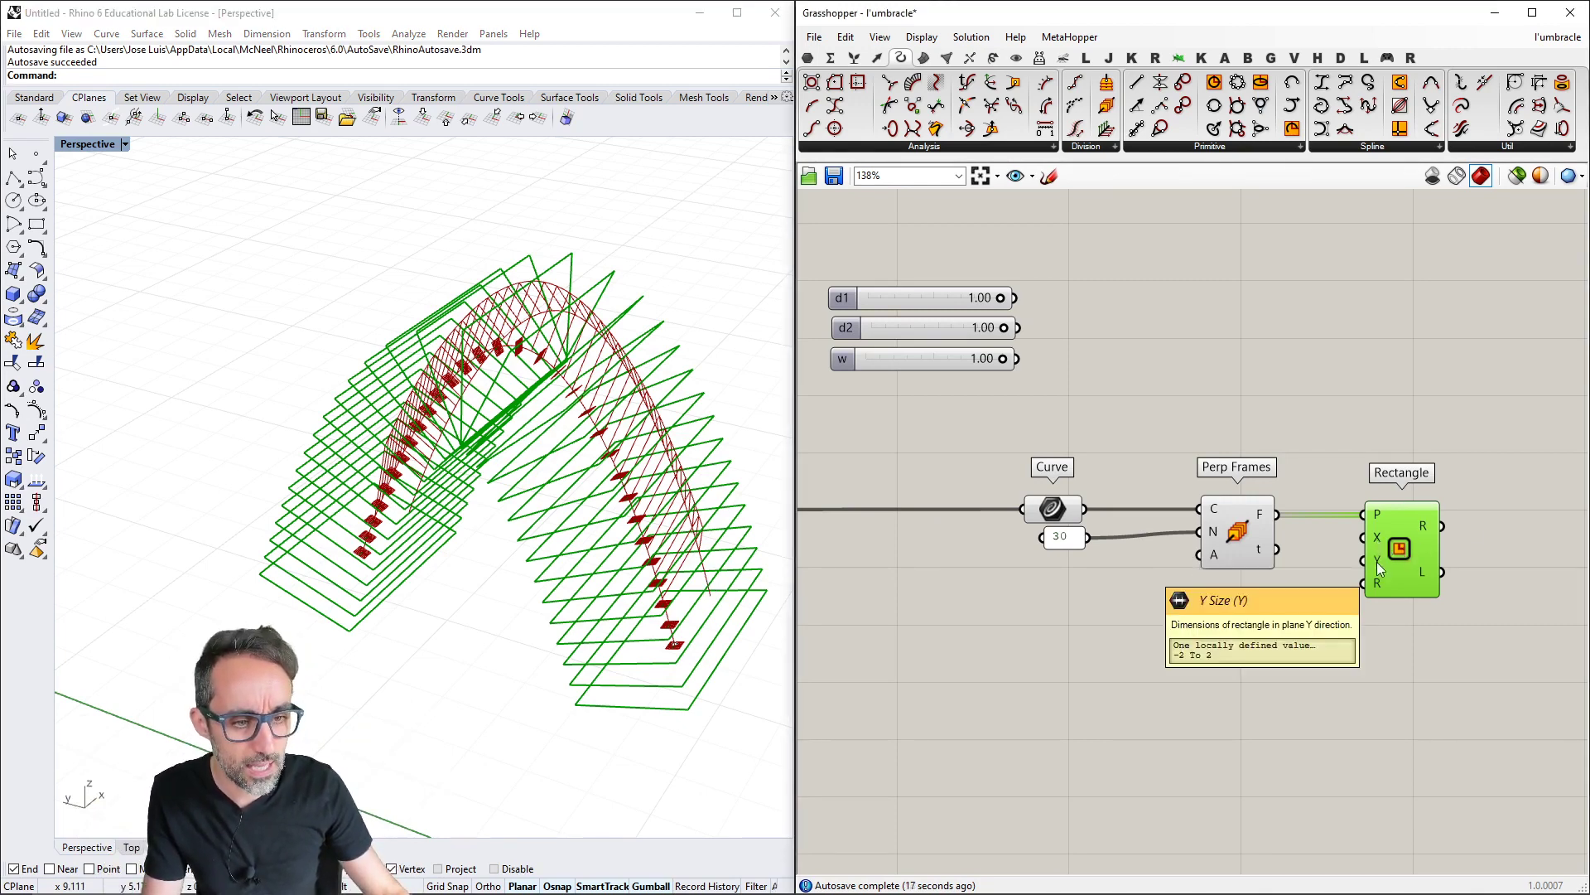
pyautogui.scroll(1, 1377, 561)
pyautogui.scroll(2, 1323, 558)
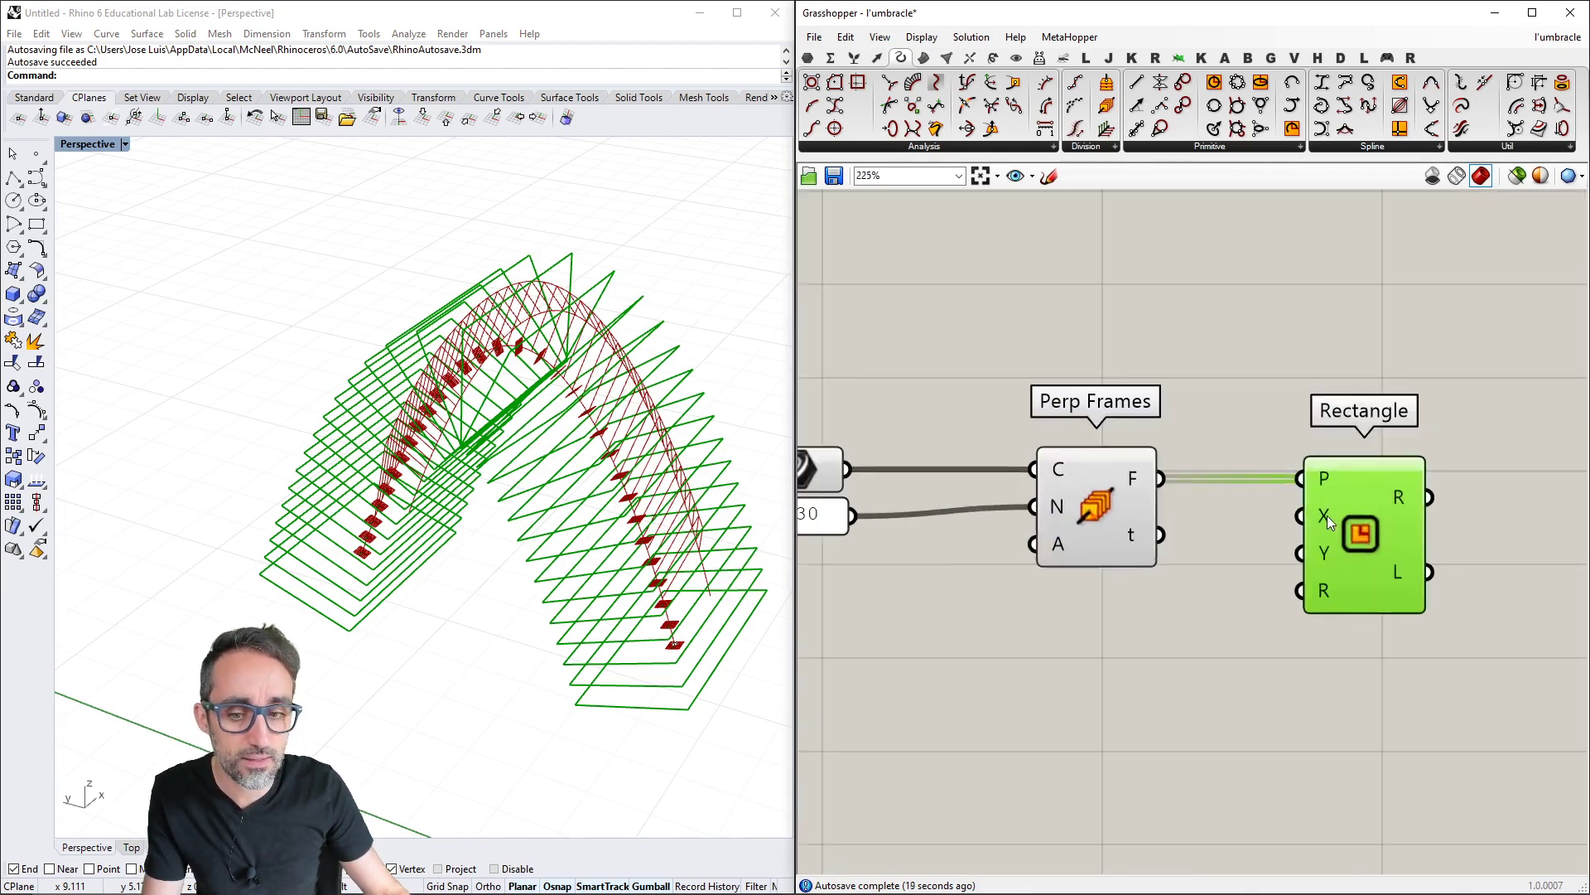
pyautogui.moveTo(1327, 522)
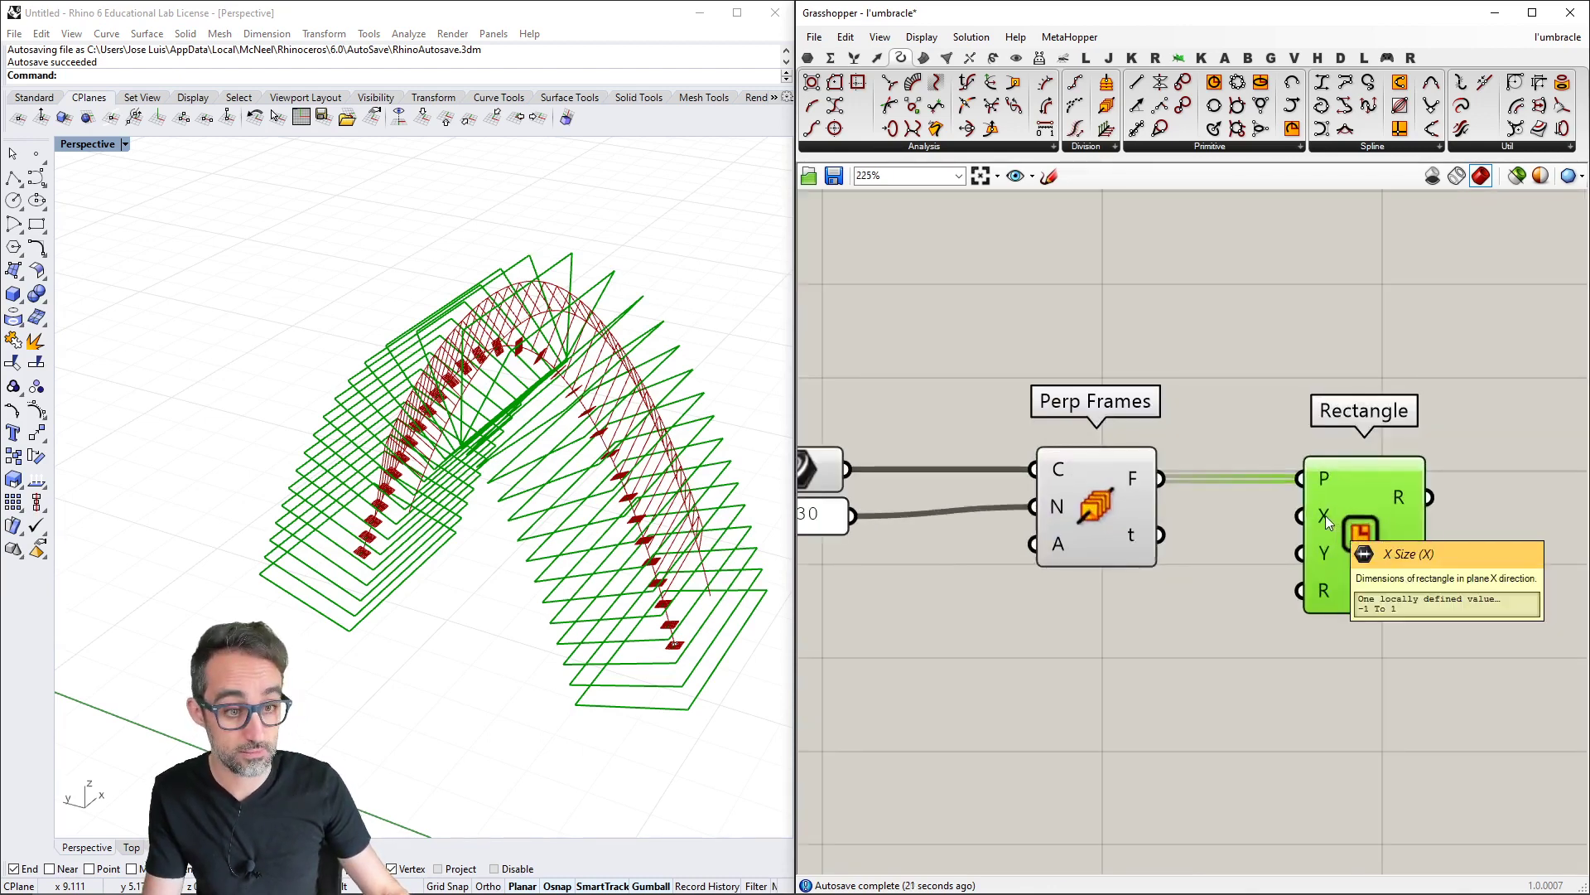
pyautogui.moveTo(1361, 534); pyautogui.dragTo(1391, 545)
# Set the d1 slider to 0.66 and the w slider to 0.11
pyautogui.hotkey('alt', 'Tab')
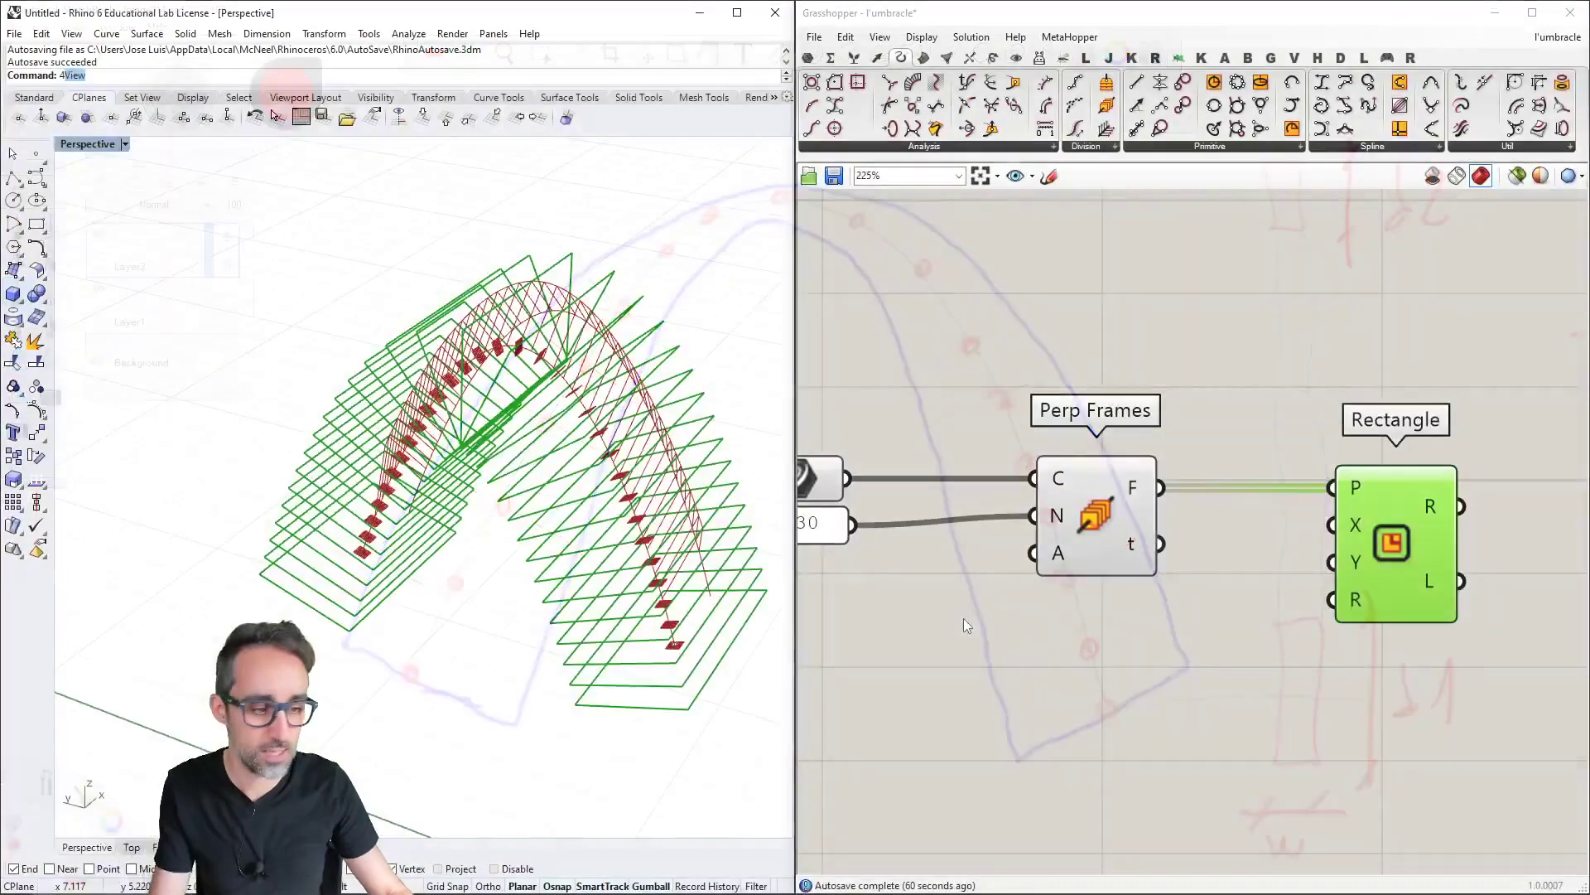
pyautogui.scroll(-1, 1269, 533)
pyautogui.moveTo(1121, 534); pyautogui.dragTo(1175, 661, button='right')
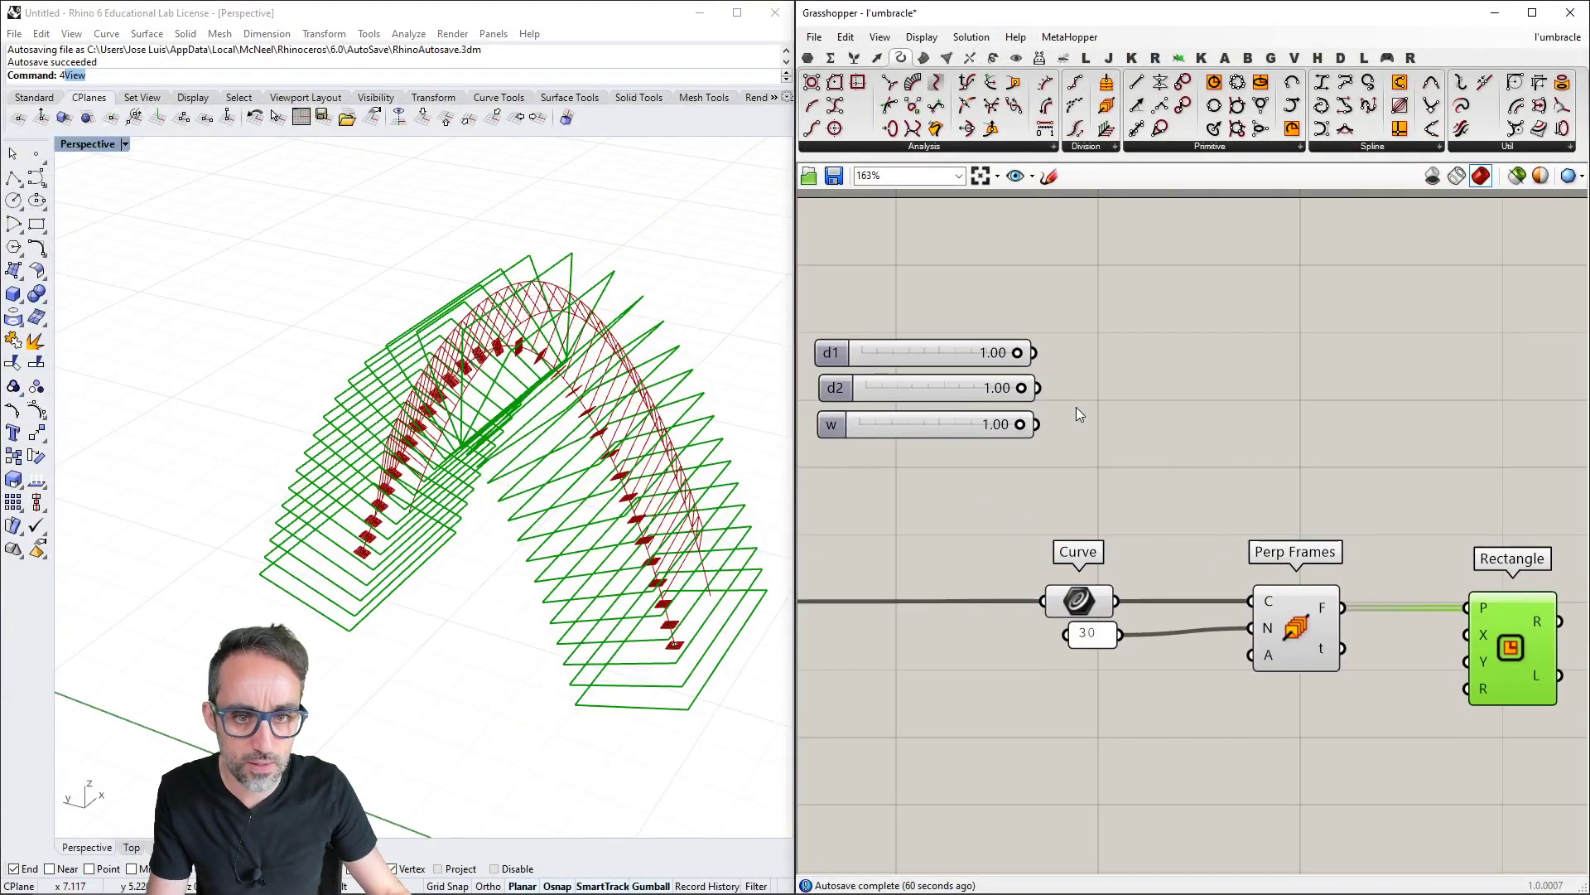
pyautogui.moveTo(1005, 386); pyautogui.dragTo(1077, 406, button='right')
pyautogui.moveTo(978, 406); pyautogui.dragTo(1034, 370)
pyautogui.moveTo(1064, 445); pyautogui.dragTo(946, 444)
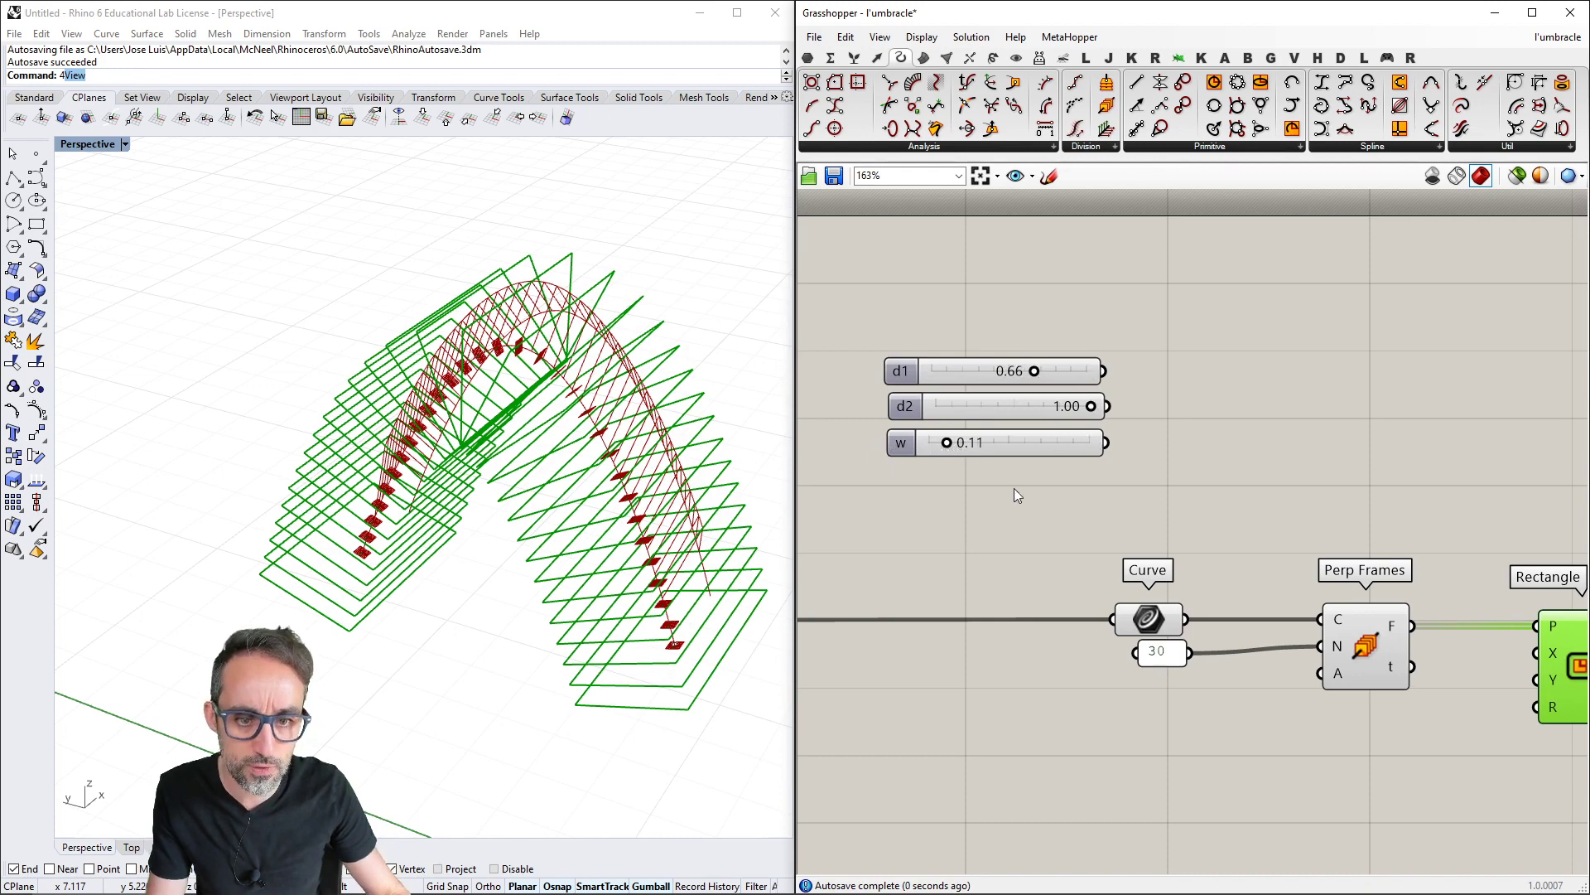
# Add an Expression component beside the d1, d2 and w sliders and set its formula to 0.5*x
pyautogui.doubleClick(1171, 483)
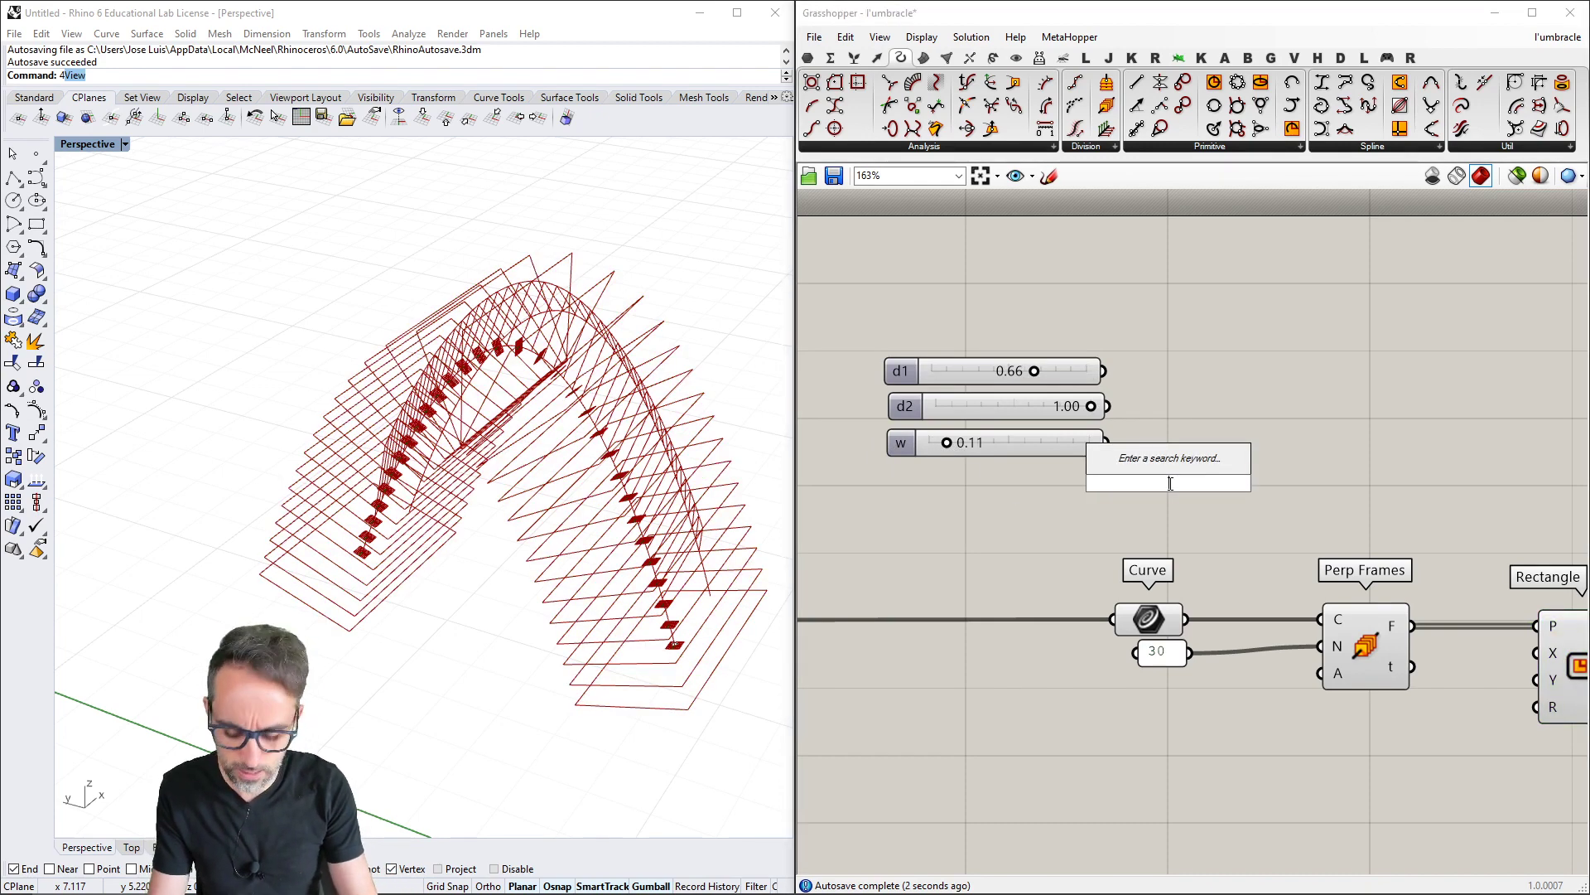
pyautogui.write('expre')
pyautogui.press('Return')
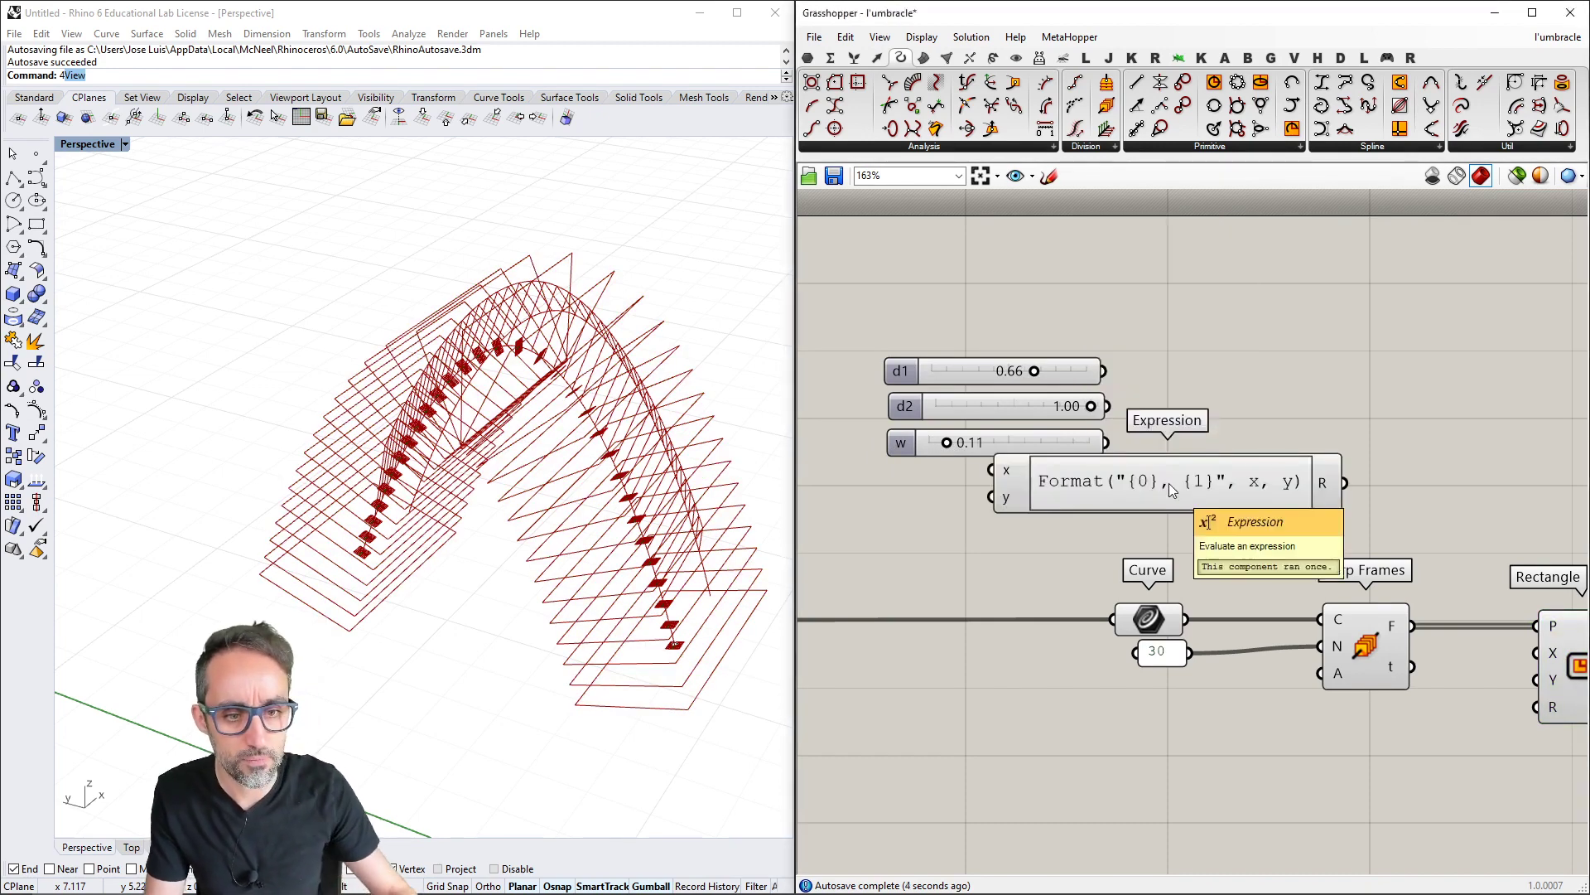
pyautogui.rightClick(1173, 486)
pyautogui.click(1145, 492)
pyautogui.doubleClick(1145, 492)
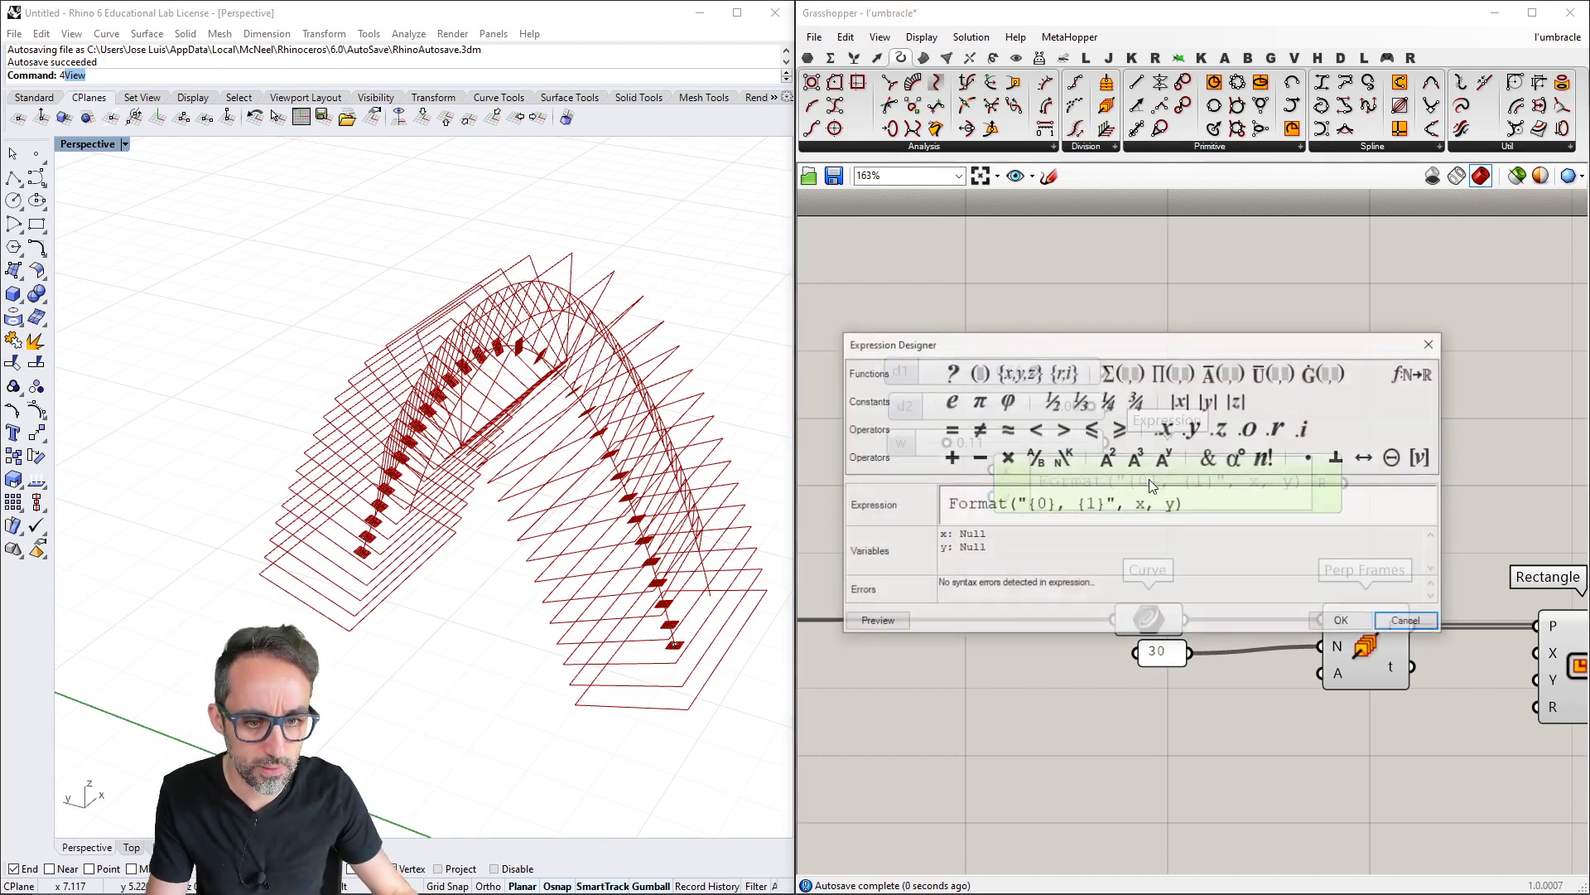
pyautogui.moveTo(1193, 503); pyautogui.dragTo(947, 504)
pyautogui.write('0.5')
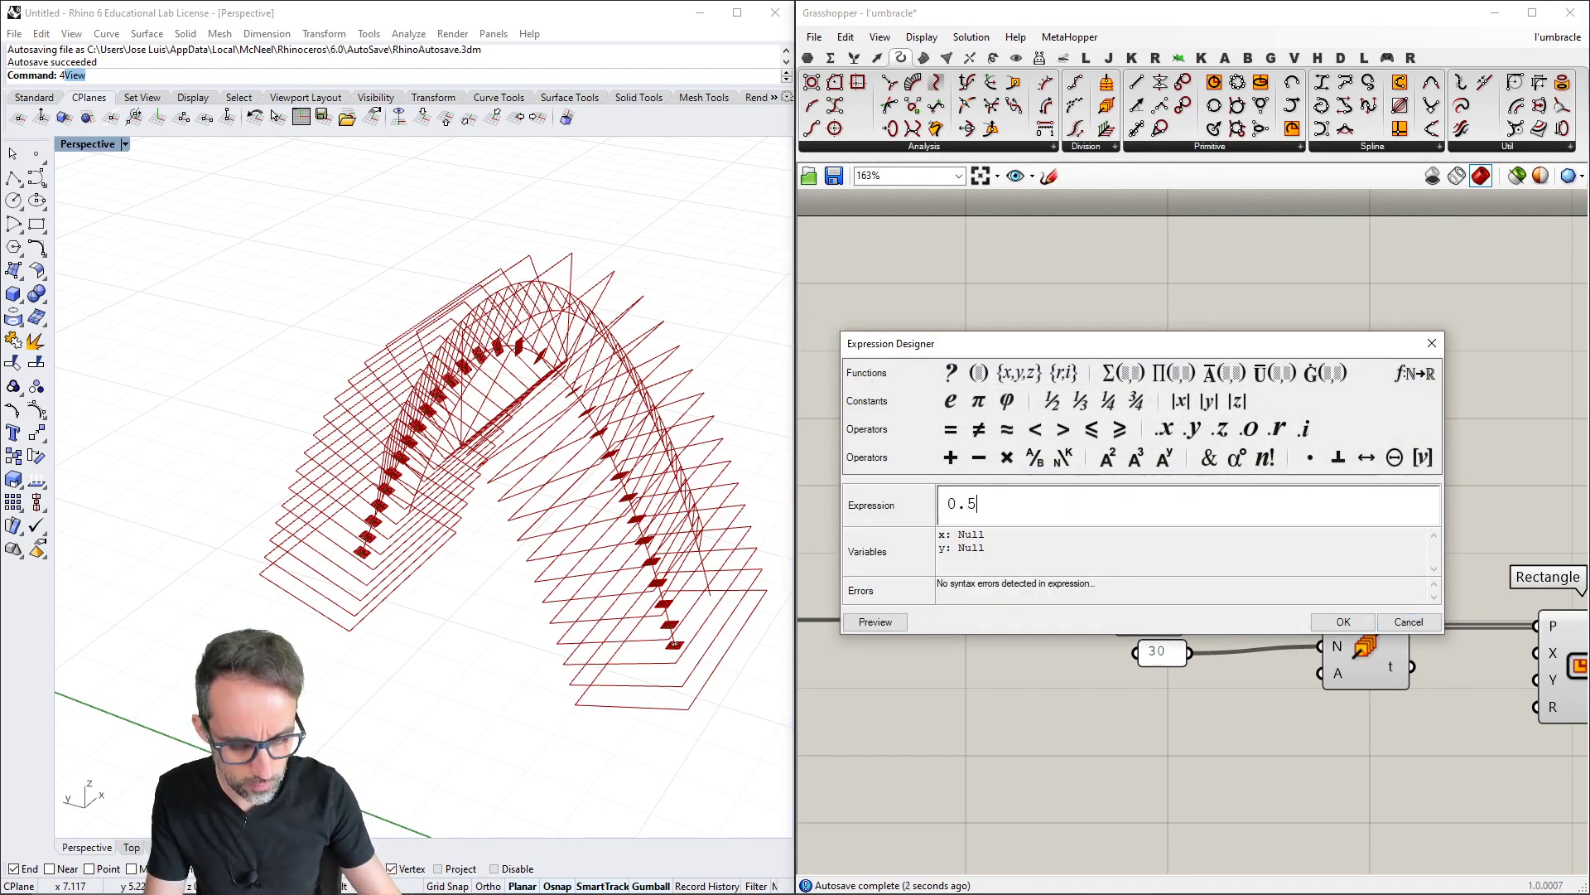
pyautogui.write('*x')
pyautogui.click(1041, 278)
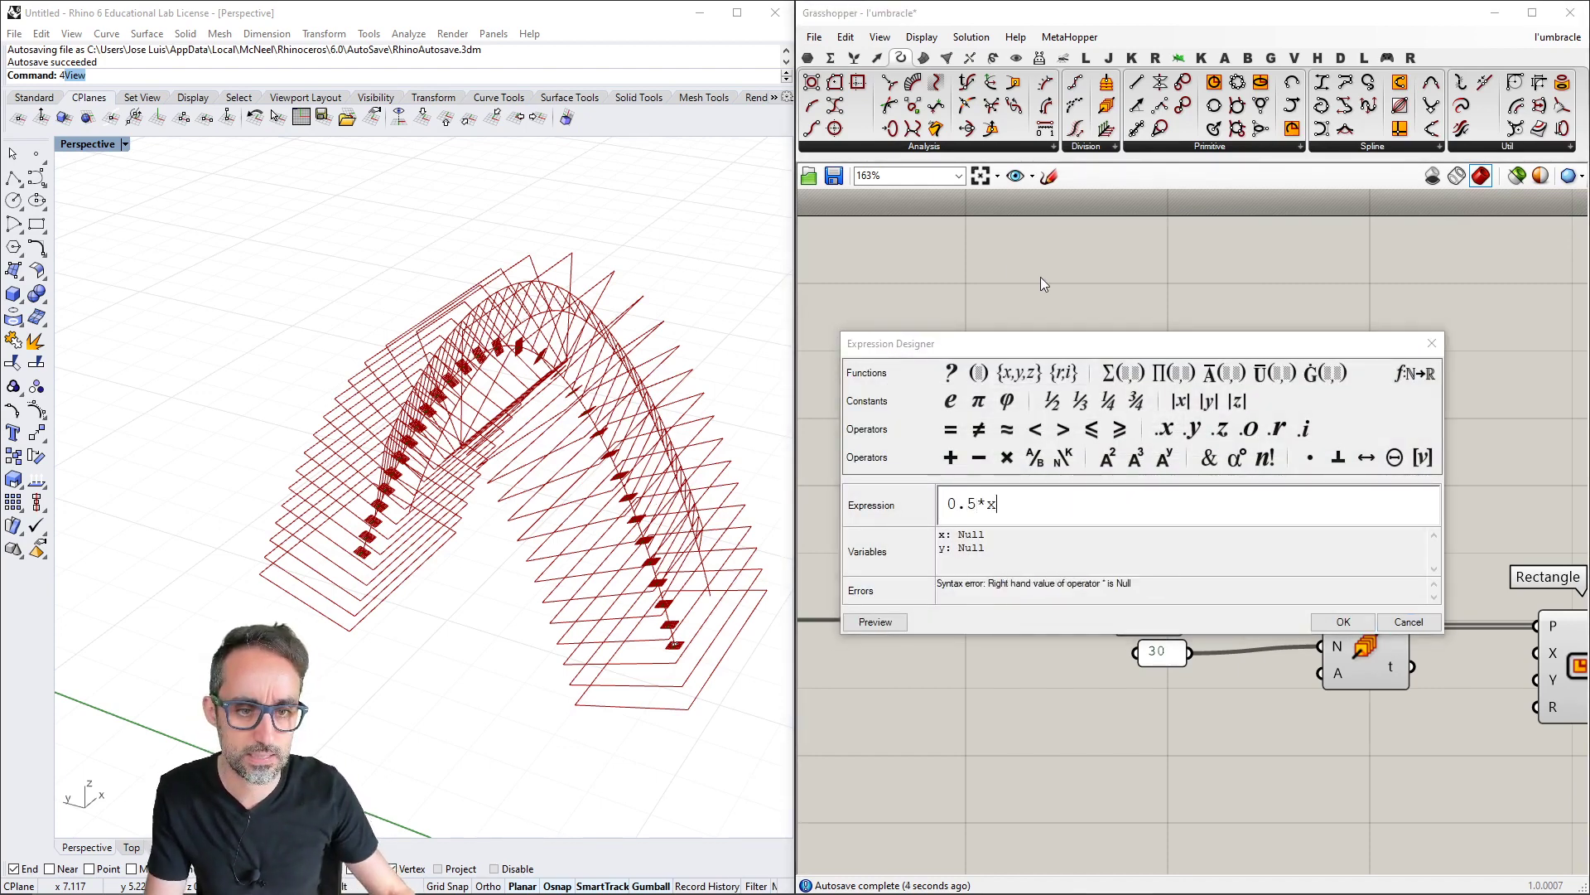
pyautogui.click(1343, 621)
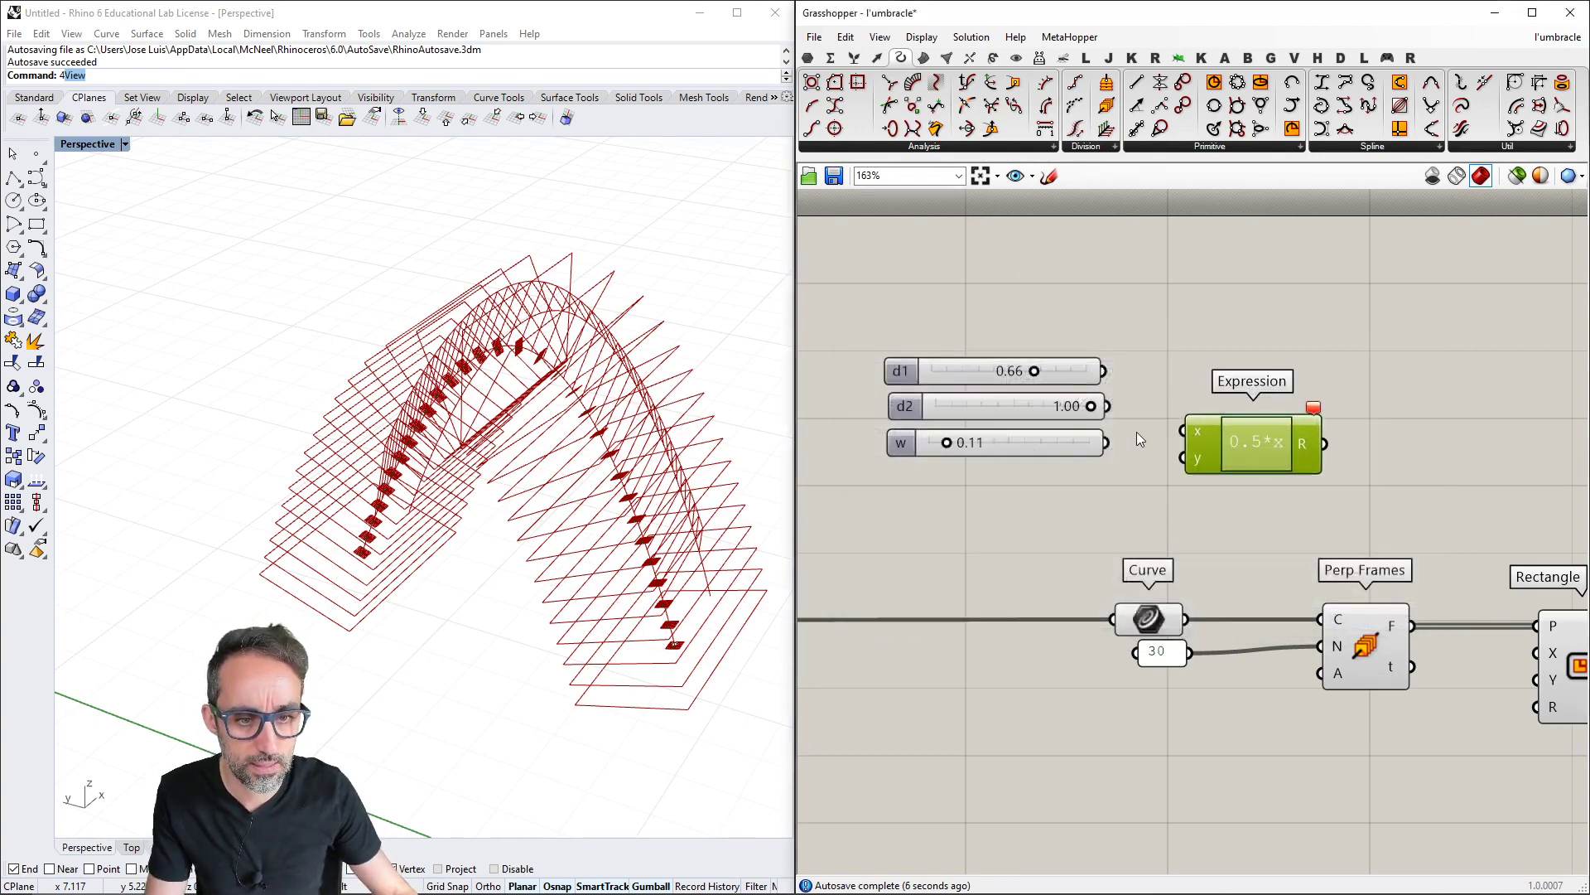
# Remove the y input from the Expression component, move it up beside the d1 slider and connect d1 to its x input
pyautogui.scroll(3, 1201, 449)
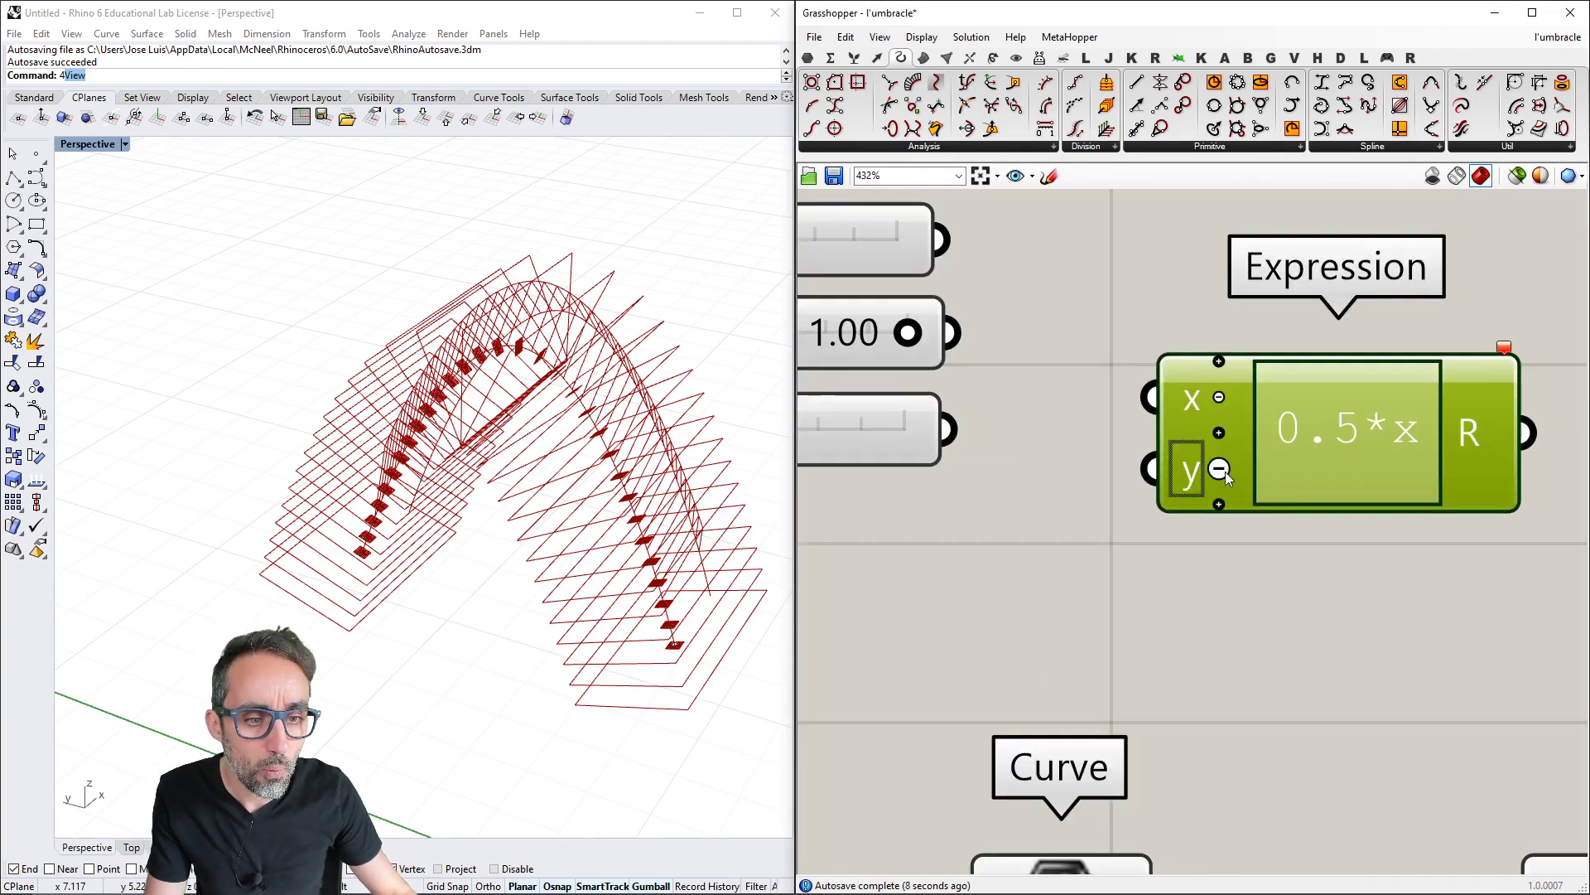
pyautogui.click(1205, 465)
pyautogui.scroll(-2, 1205, 465)
pyautogui.moveTo(1188, 452); pyautogui.dragTo(1248, 347)
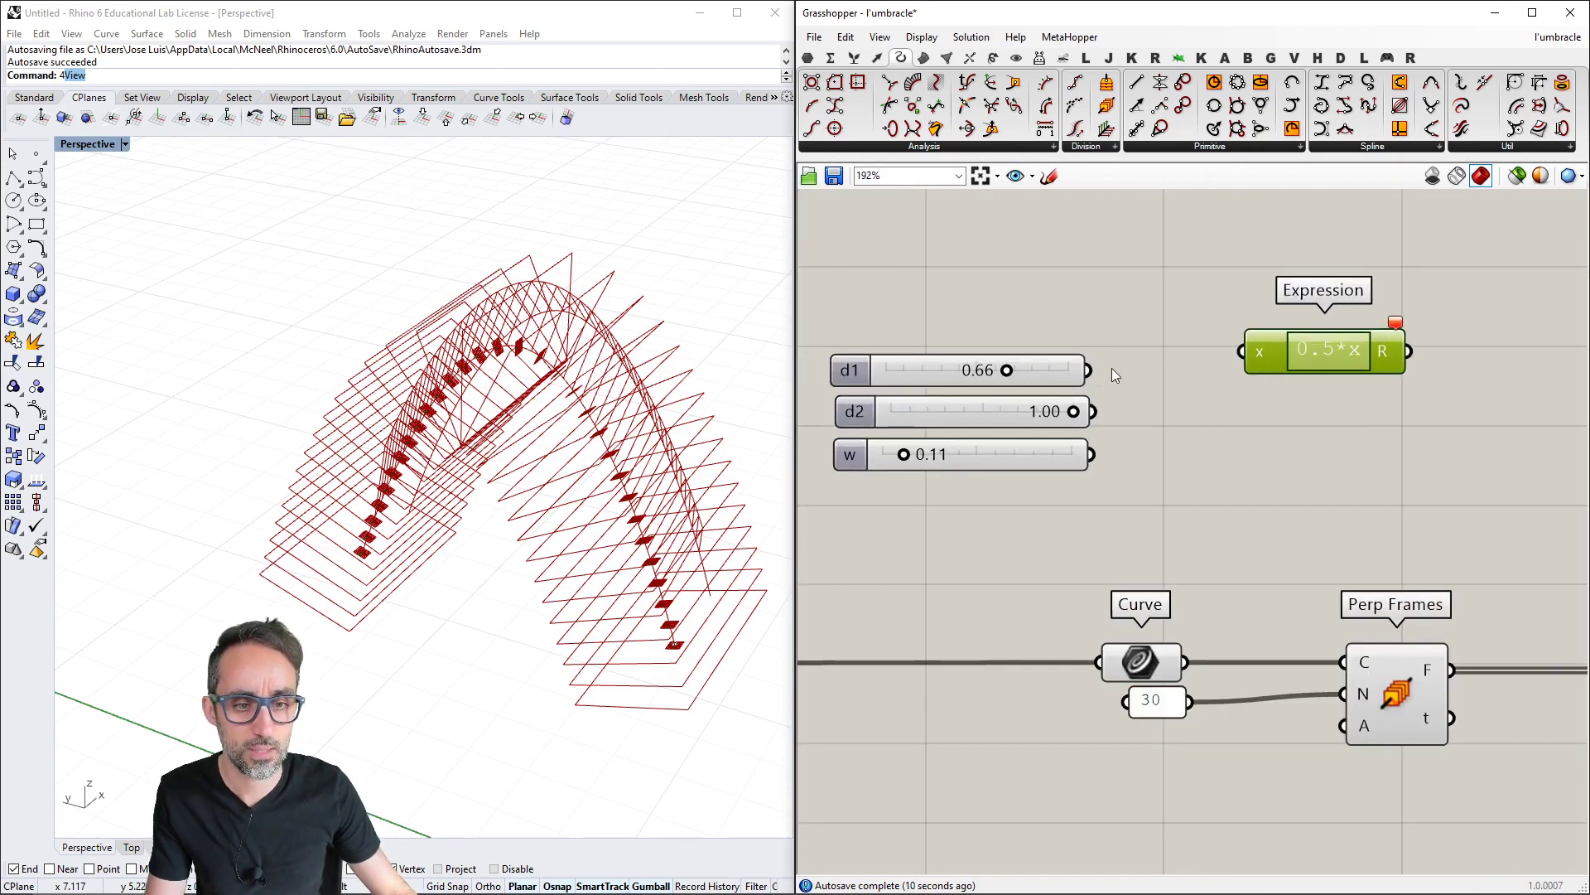
pyautogui.moveTo(1090, 370); pyautogui.dragTo(1351, 369)
# Duplicate the Expression component with d1 wired to its x input and set the copy's formula to -0.5*x
pyautogui.doubleClick(1352, 370)
pyautogui.doubleClick(1193, 390)
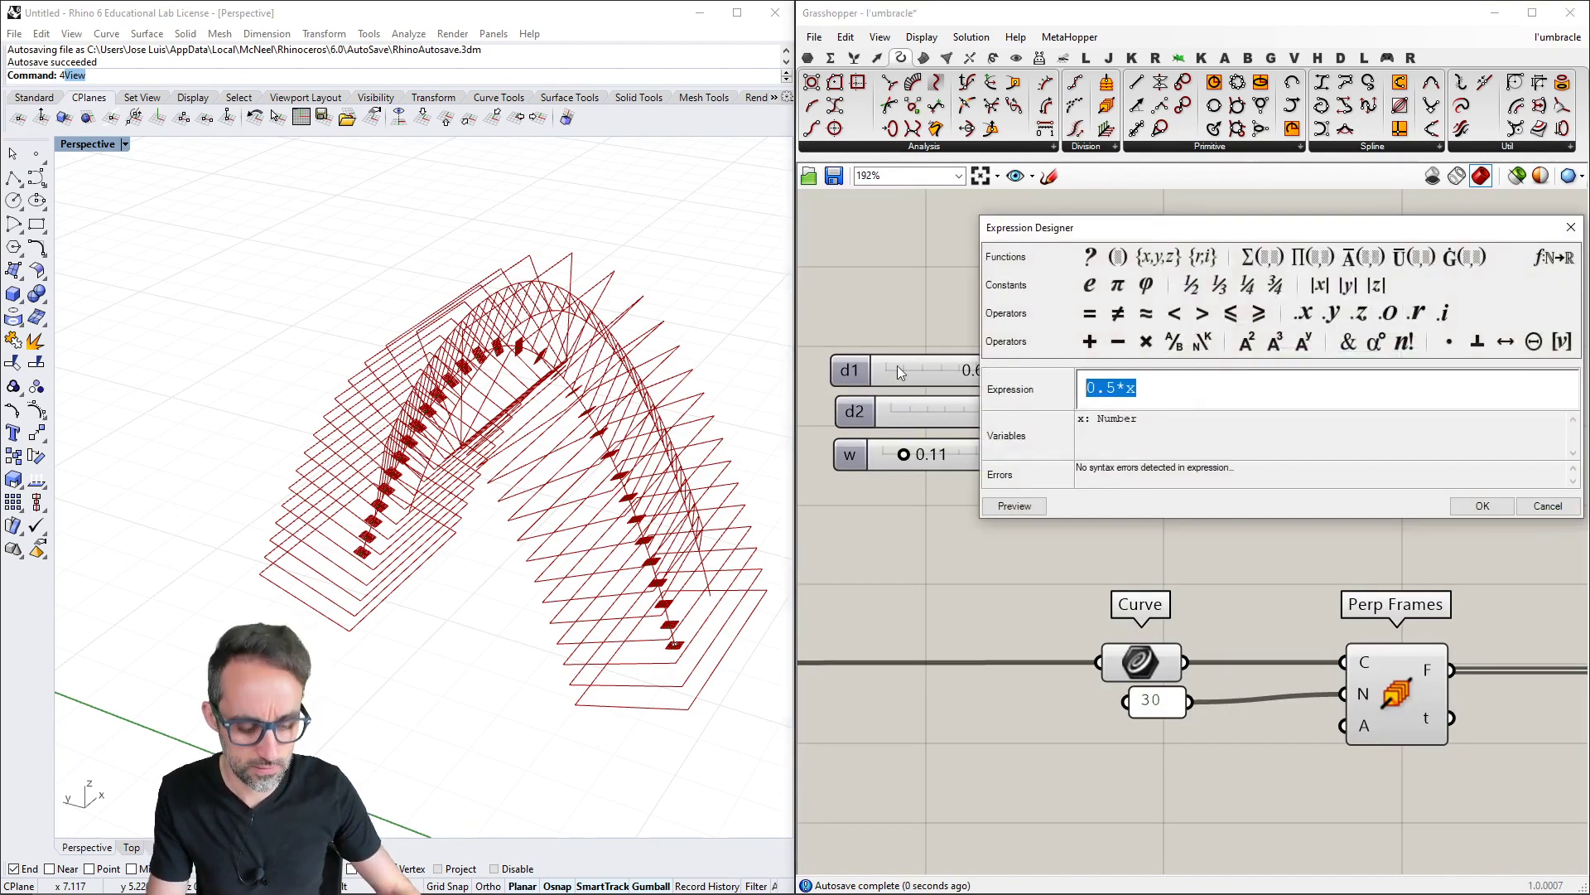
pyautogui.press('Right')
pyautogui.press('Left')
pyautogui.press('Left')
pyautogui.write('-')
pyautogui.press('BackSpace')
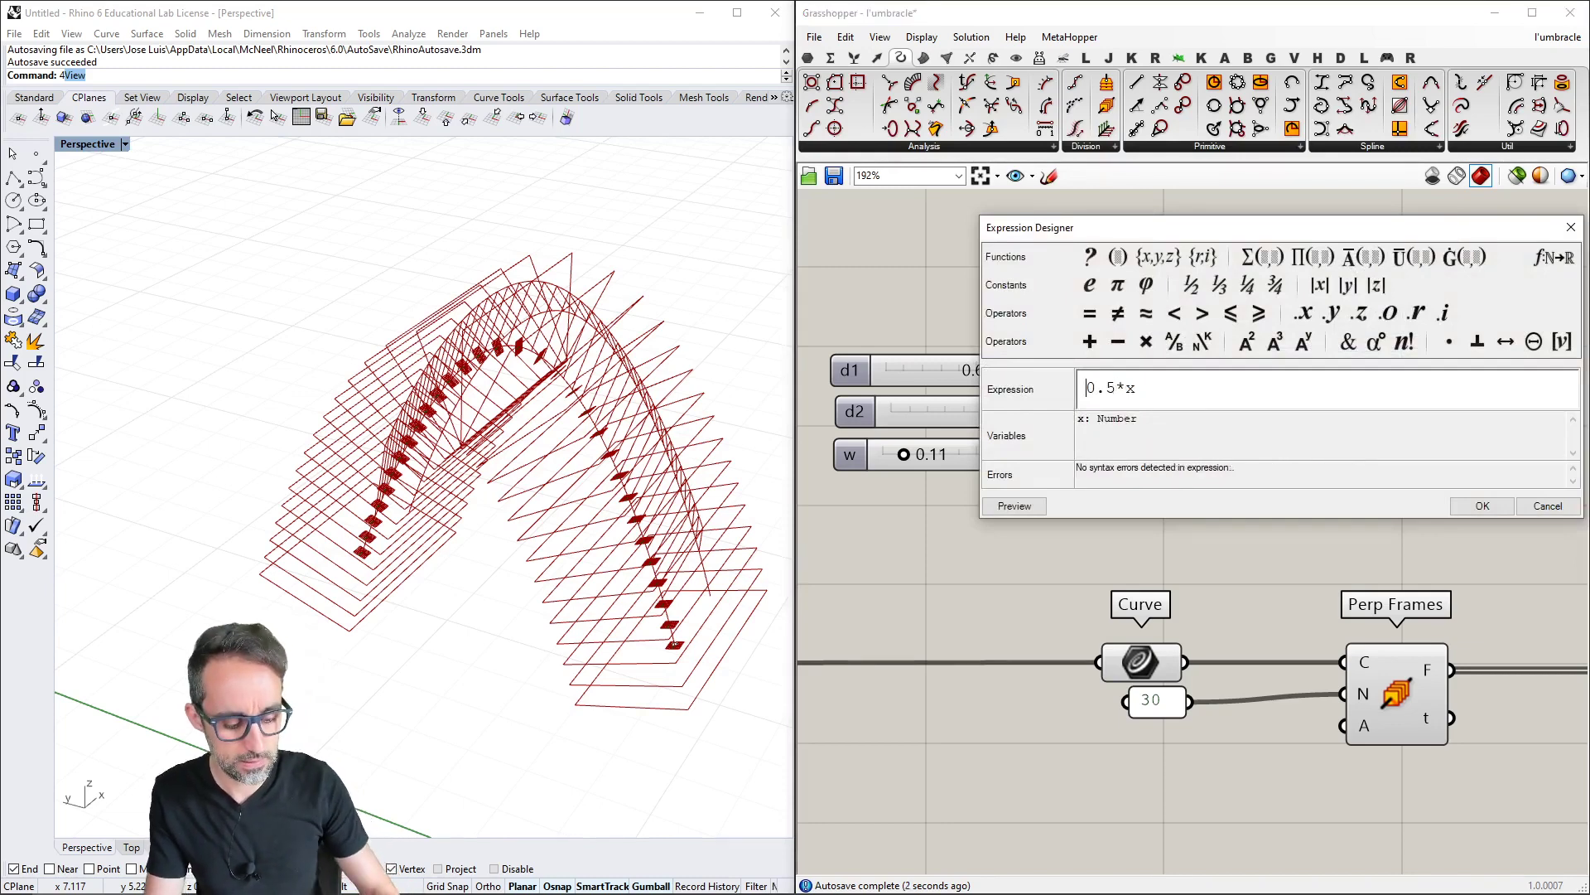
pyautogui.press('Home')
pyautogui.write('-')
pyautogui.click(1464, 509)
# Add a Construct Domain component, connecting the 0.5*x expression to A and the -0.5*x expression to B
pyautogui.moveTo(1529, 315); pyautogui.dragTo(1290, 334, button='right')
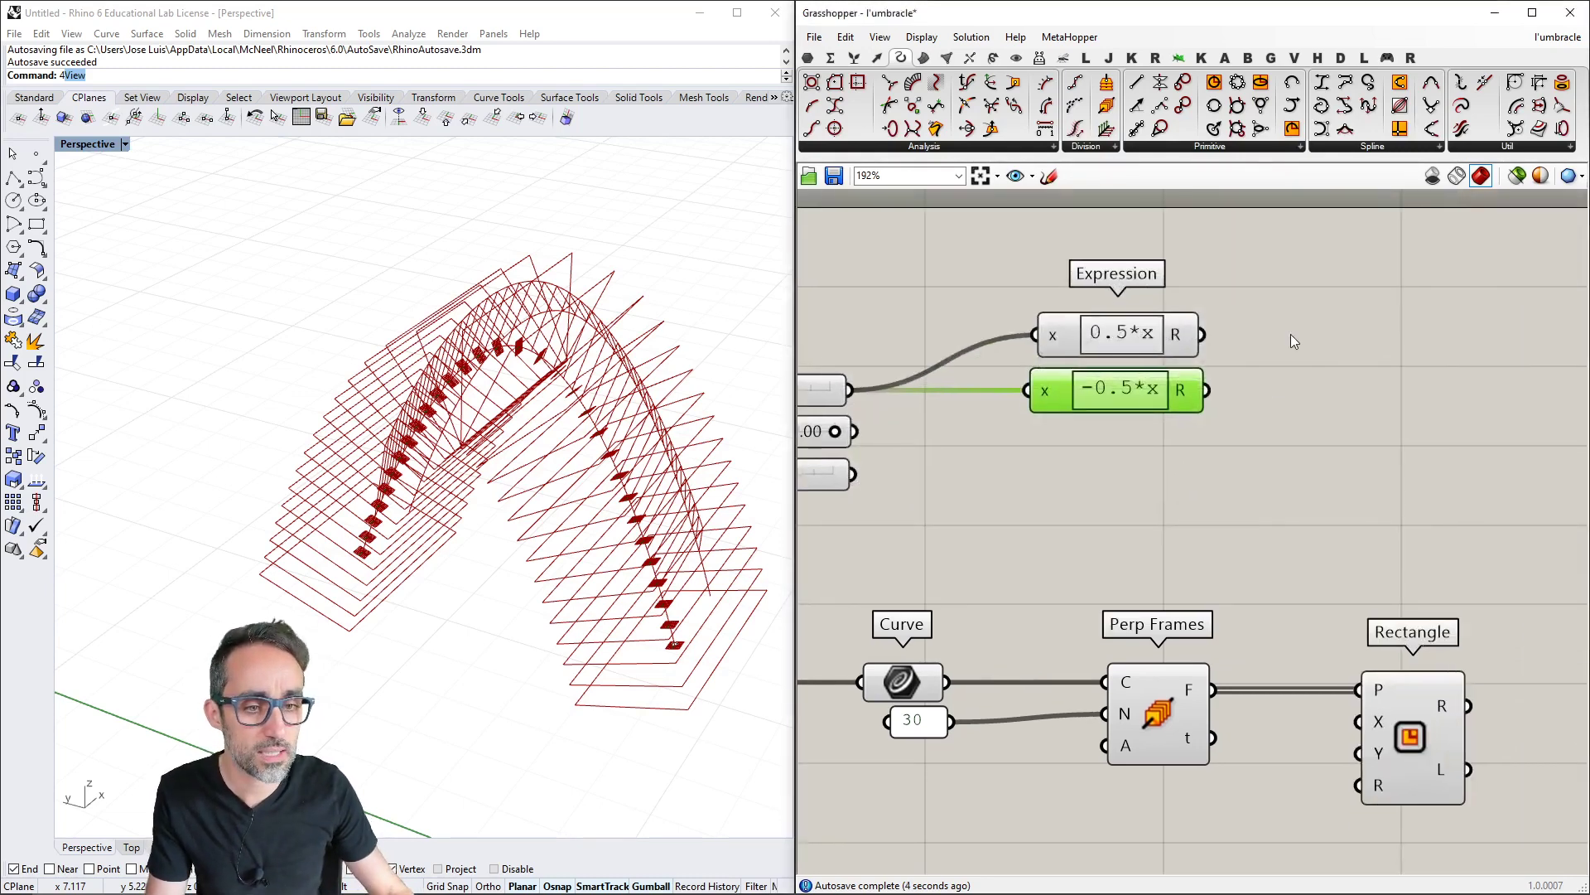
pyautogui.doubleClick(1291, 335)
pyautogui.write('construct doma')
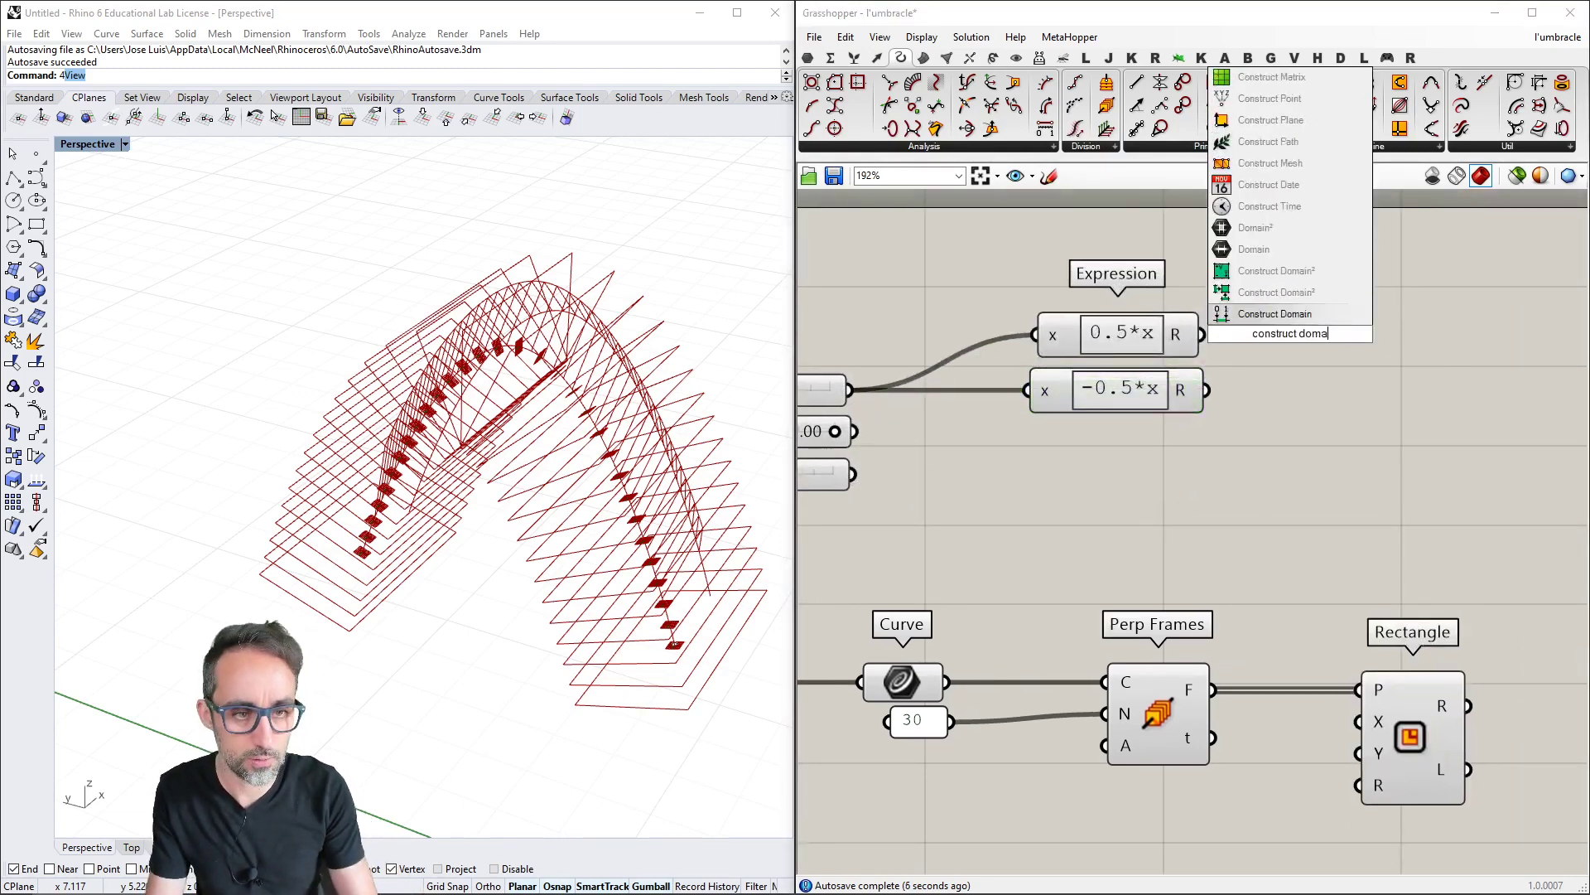
pyautogui.press('Return')
pyautogui.moveTo(1315, 346); pyautogui.dragTo(1340, 356)
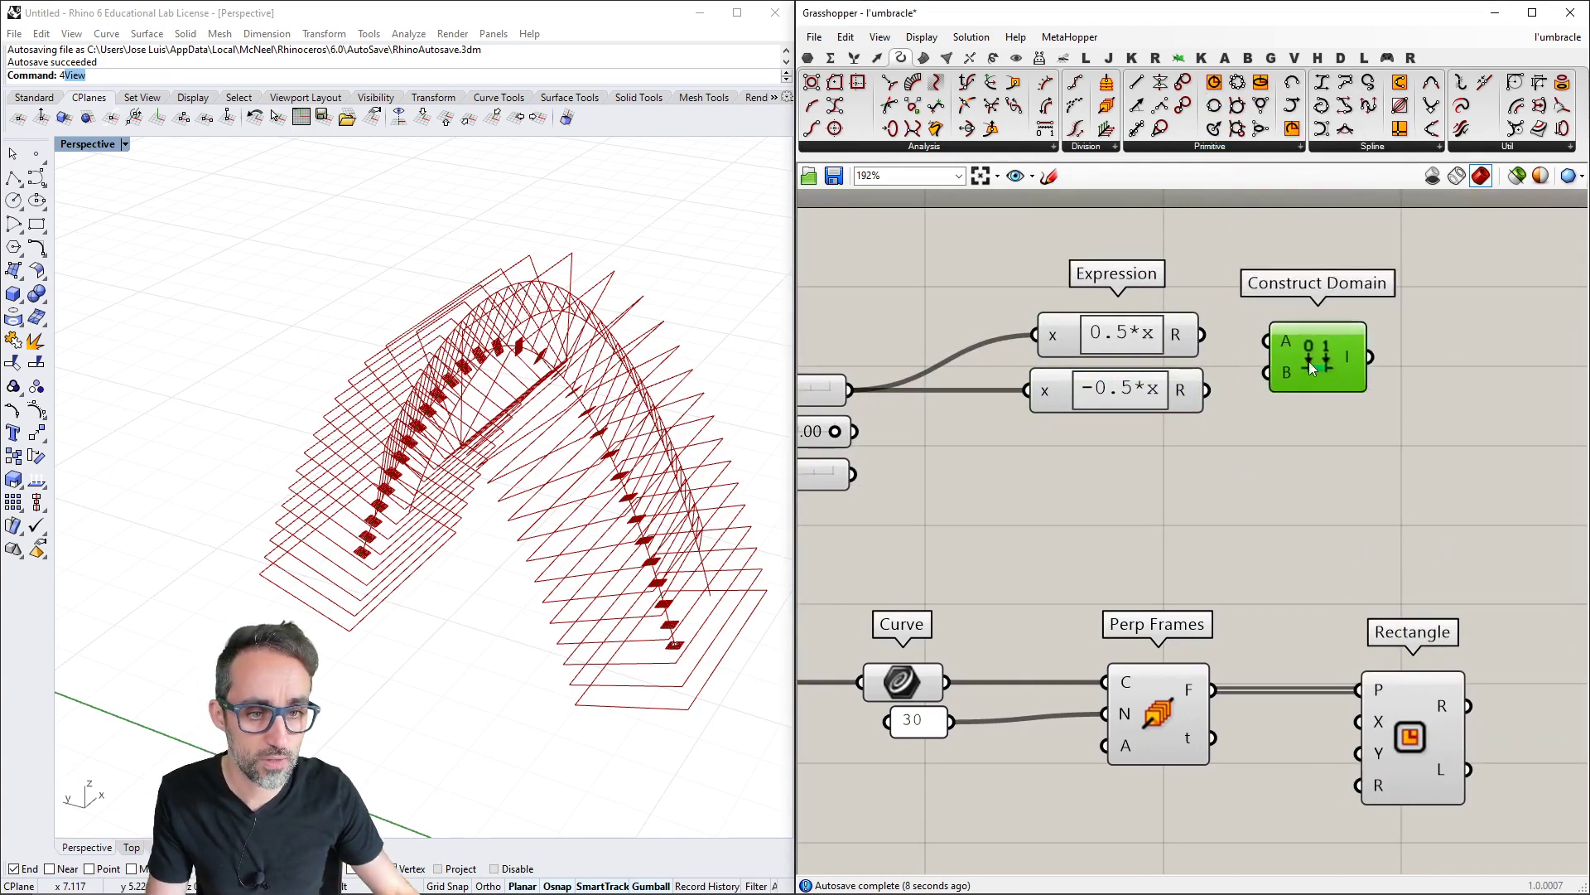
pyautogui.moveTo(1217, 335); pyautogui.dragTo(1266, 341)
pyautogui.moveTo(1208, 390); pyautogui.dragTo(1268, 373)
# Add a Panel beside Construct Domain and connect the domain output to it
pyautogui.moveTo(1510, 358); pyautogui.dragTo(1319, 356, button='right')
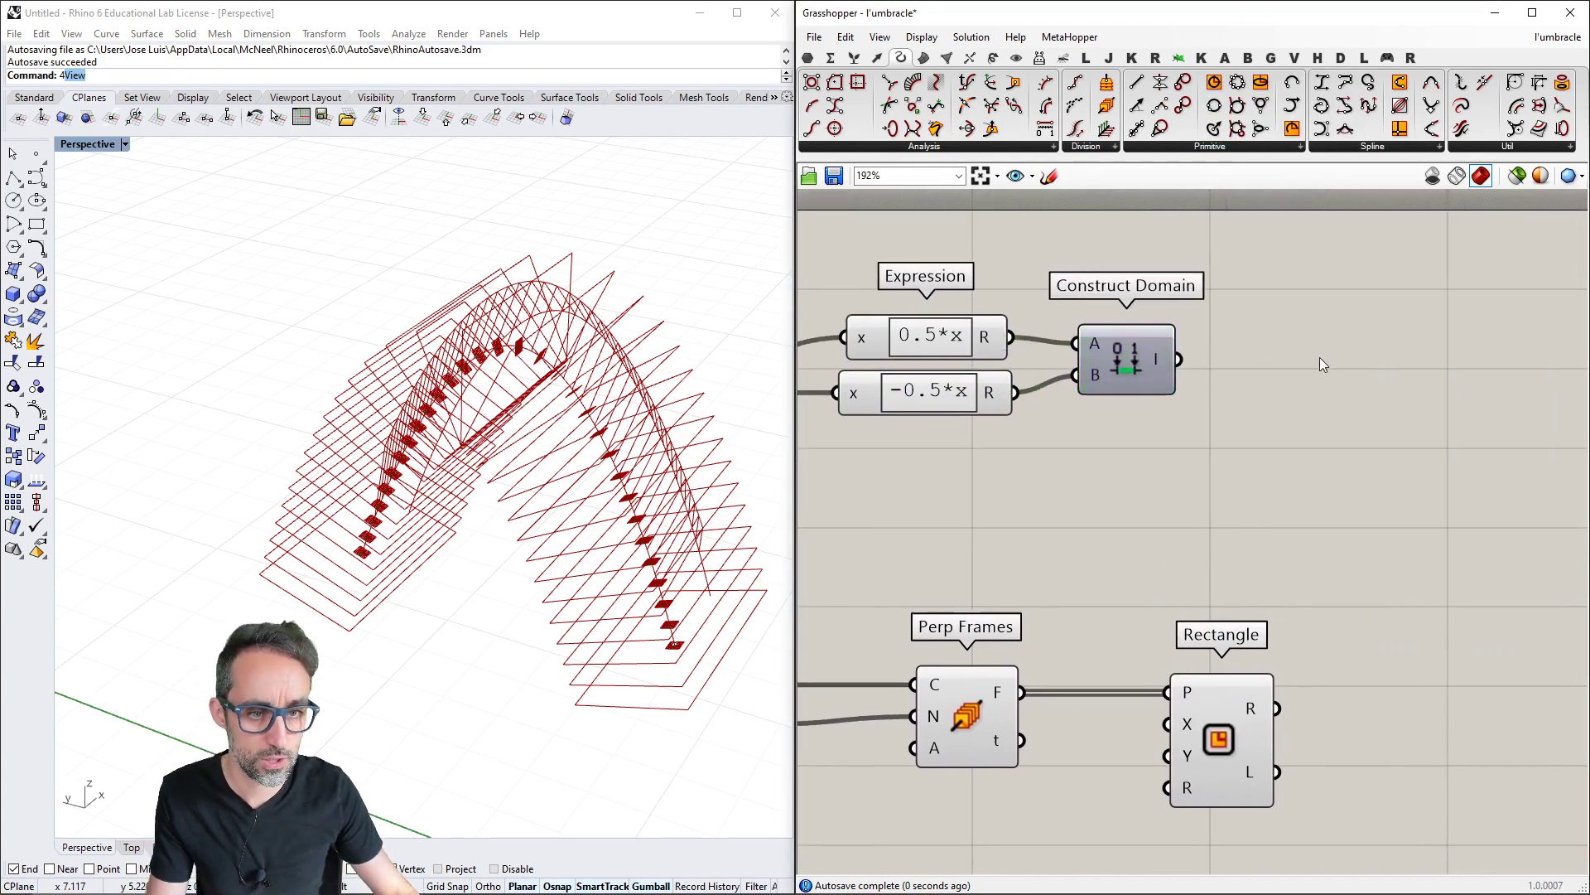
pyautogui.doubleClick(1319, 356)
pyautogui.write('//')
pyautogui.press('Return')
pyautogui.moveTo(1313, 361); pyautogui.dragTo(1383, 361)
pyautogui.moveTo(1183, 360); pyautogui.dragTo(1261, 356)
pyautogui.moveTo(1365, 437); pyautogui.dragTo(1365, 394, button='right')
pyautogui.scroll(-3, 1263, 436)
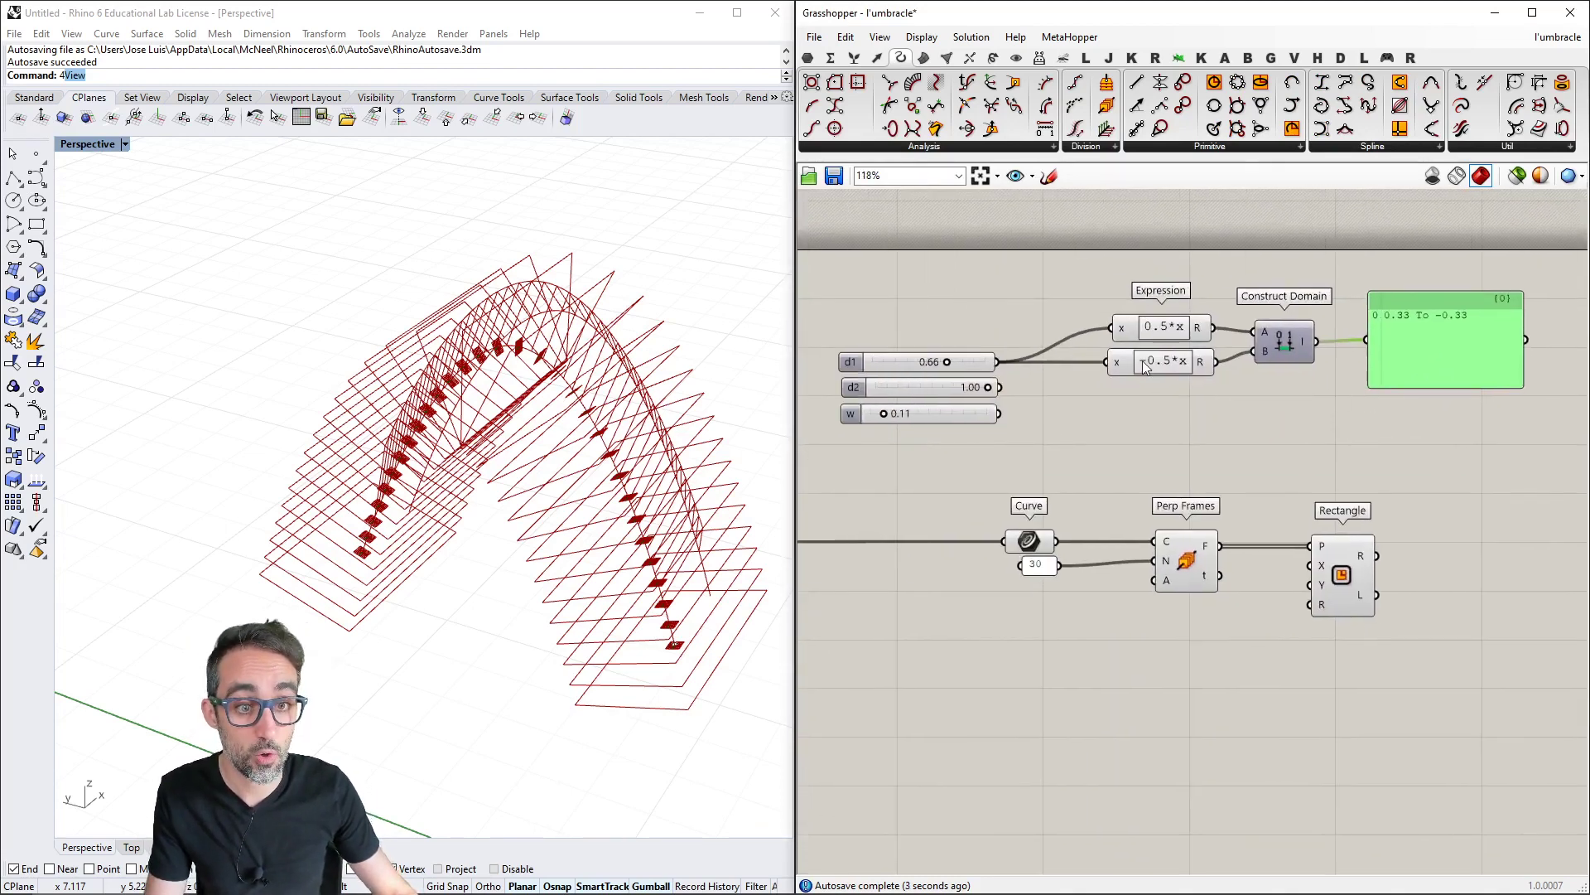
# Swap the two expressions' order and rewire Construct Domain so -0.5*x feeds A and 0.5*x feeds B
pyautogui.moveTo(1160, 368)
pyautogui.mouseDown()
pyautogui.moveTo(1165, 311)
pyautogui.moveTo(1164, 356)
pyautogui.mouseUp()
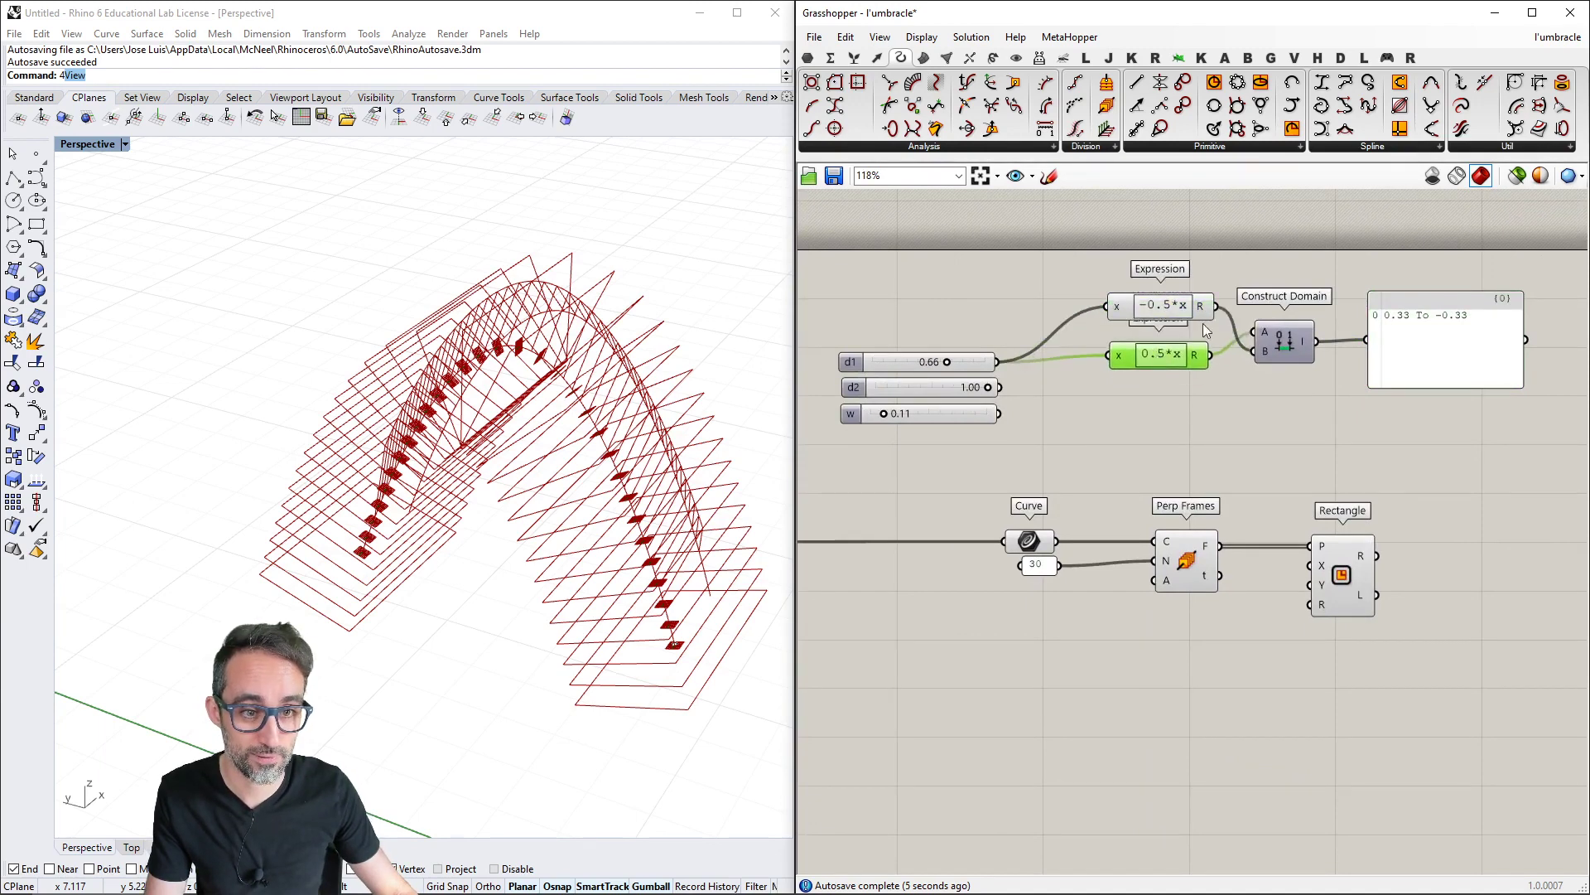
pyautogui.moveTo(1256, 334); pyautogui.dragTo(1254, 333)
pyautogui.scroll(1, 1246, 354)
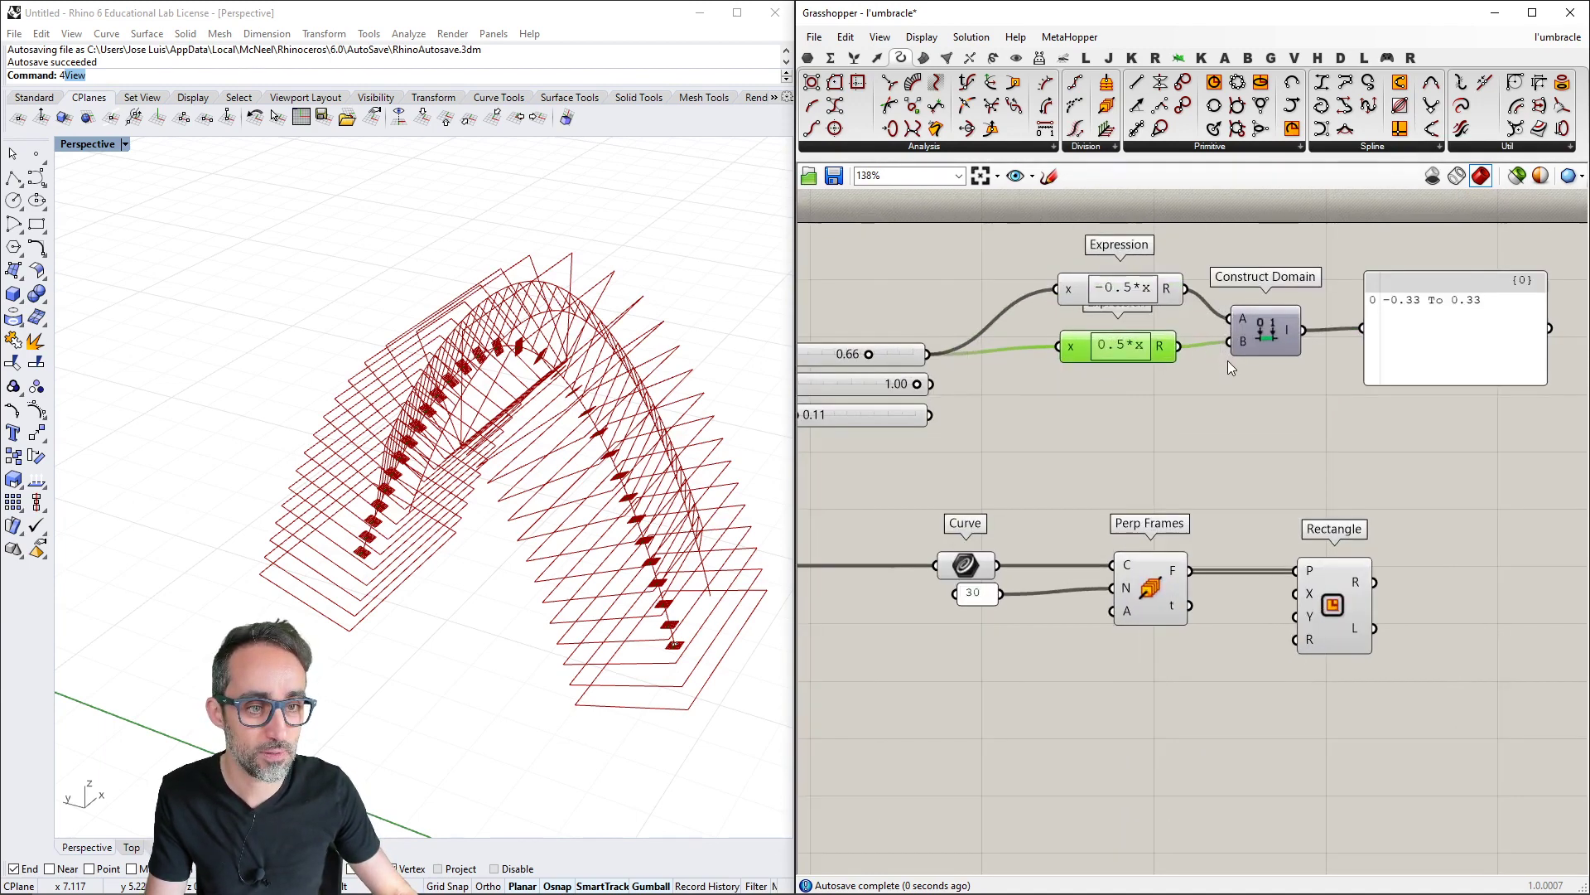
pyautogui.click(1130, 300)
pyautogui.scroll(-1, 1262, 386)
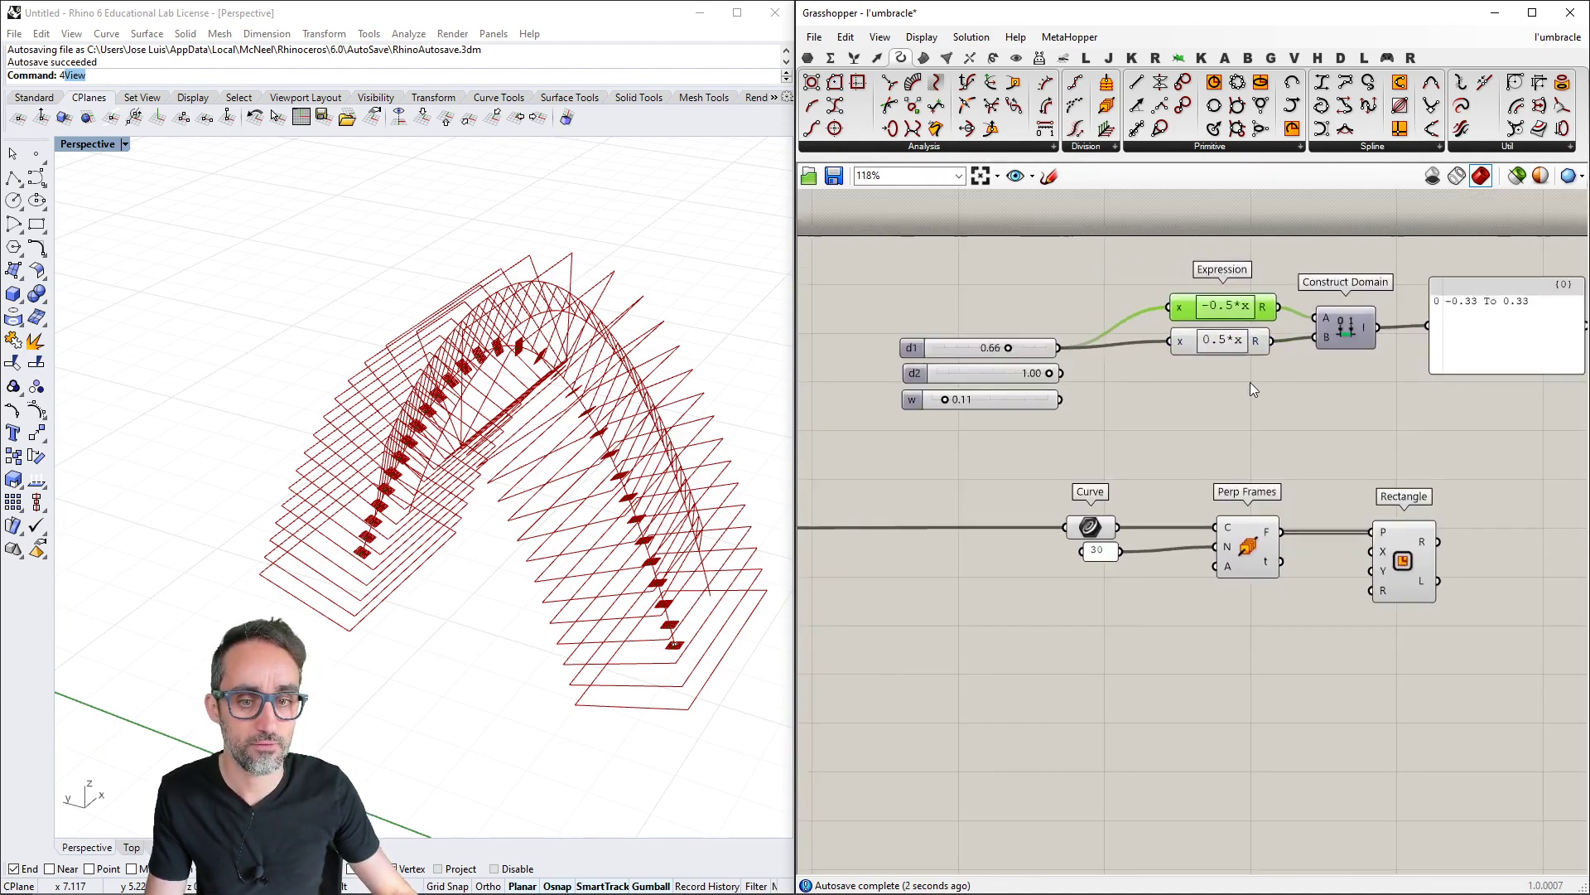
pyautogui.moveTo(1474, 363); pyautogui.dragTo(1396, 367, button='right')
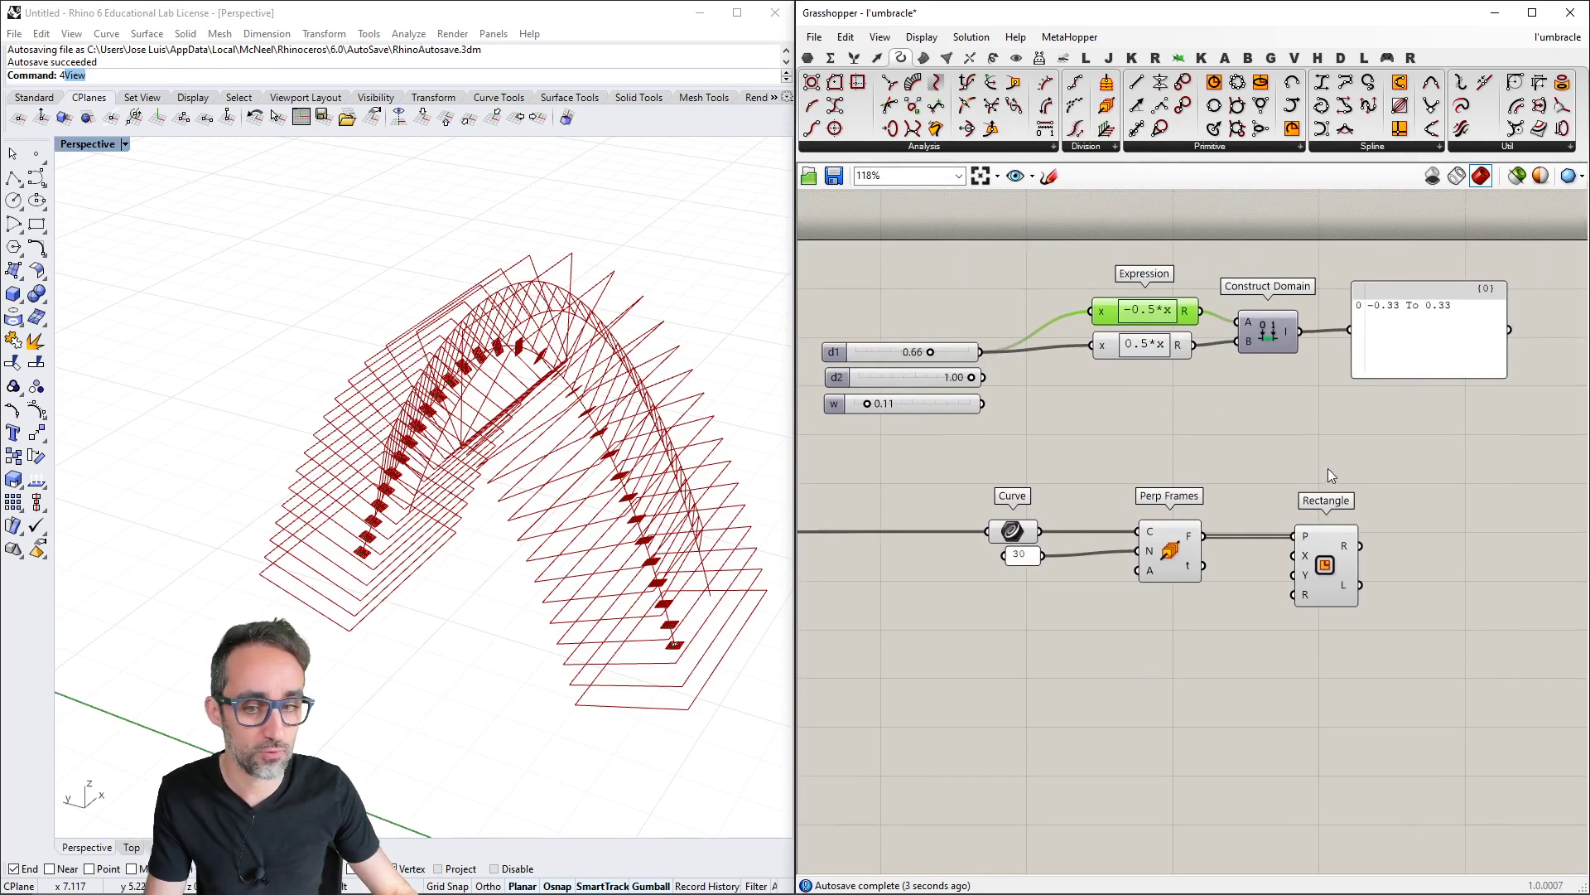
# Connect the domain Panel's output to the Rectangle's X size input
pyautogui.click(1326, 564)
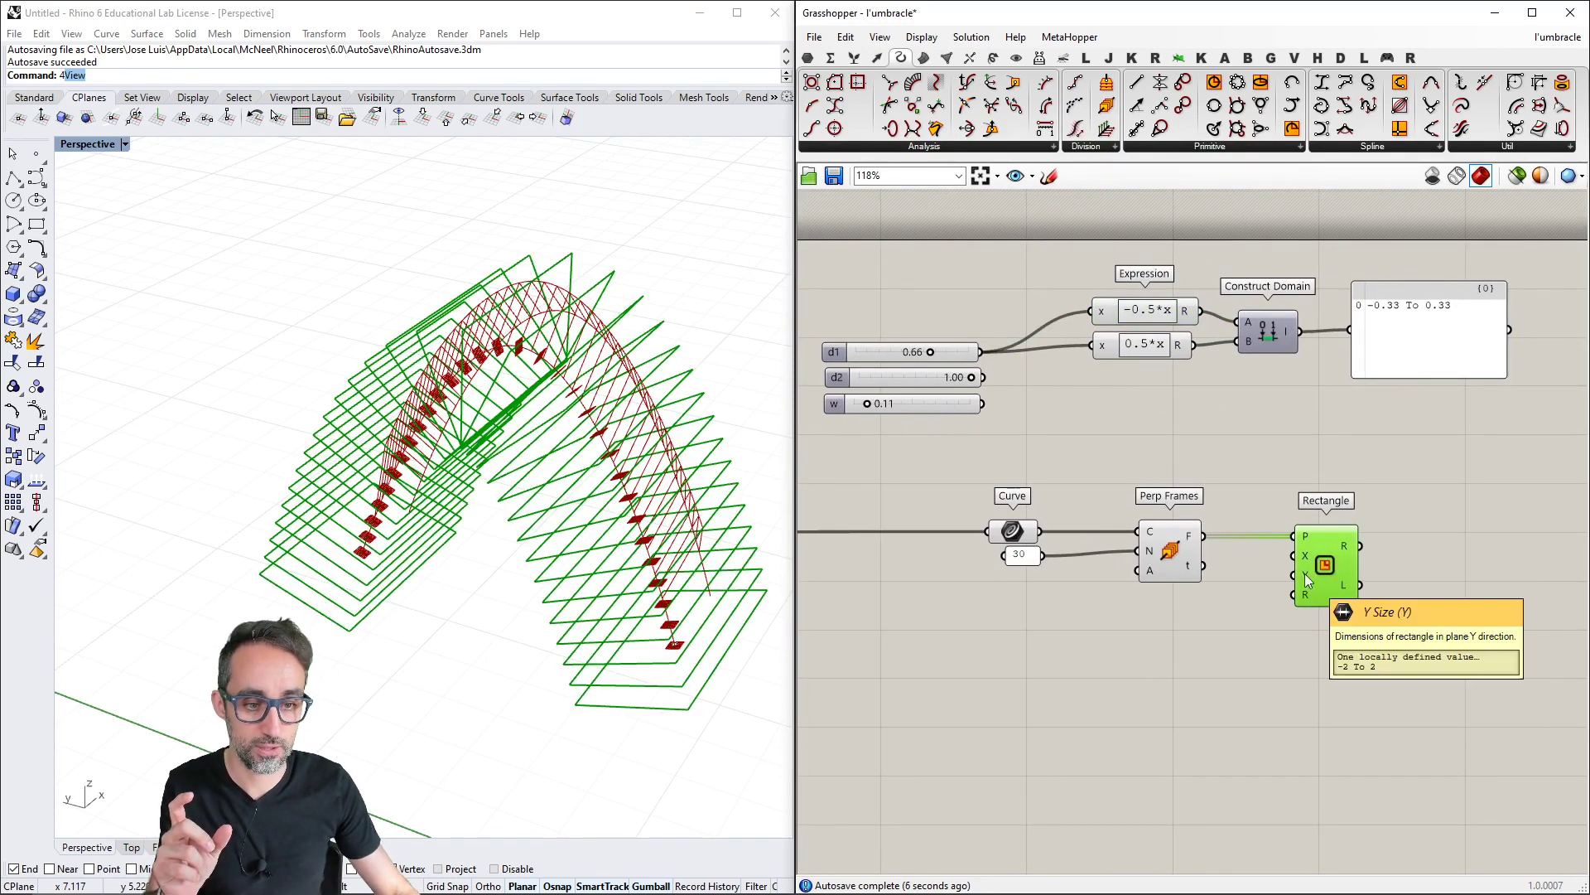
pyautogui.moveTo(1509, 330); pyautogui.dragTo(1297, 557)
pyautogui.click(1267, 445)
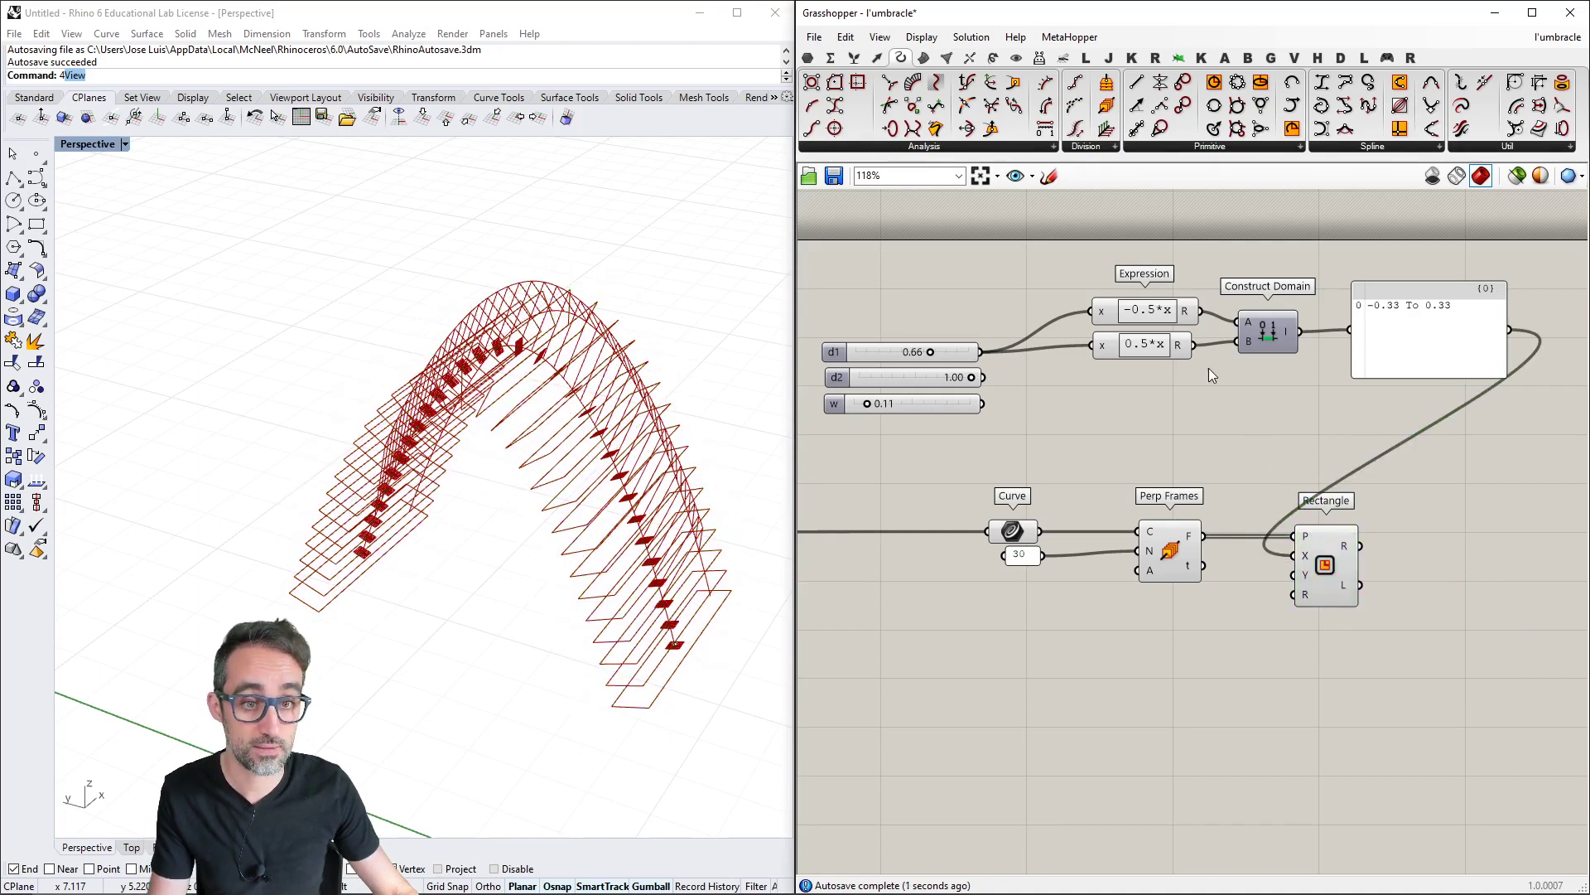
# Duplicate the two expressions and Construct Domain, drive the copies with the w slider, and connect the new domain to the Rectangle's Y size
pyautogui.moveTo(1274, 400); pyautogui.dragTo(1151, 389)
pyautogui.hotkey('ctrl', 'c')
pyautogui.hotkey('ctrl', 'v')
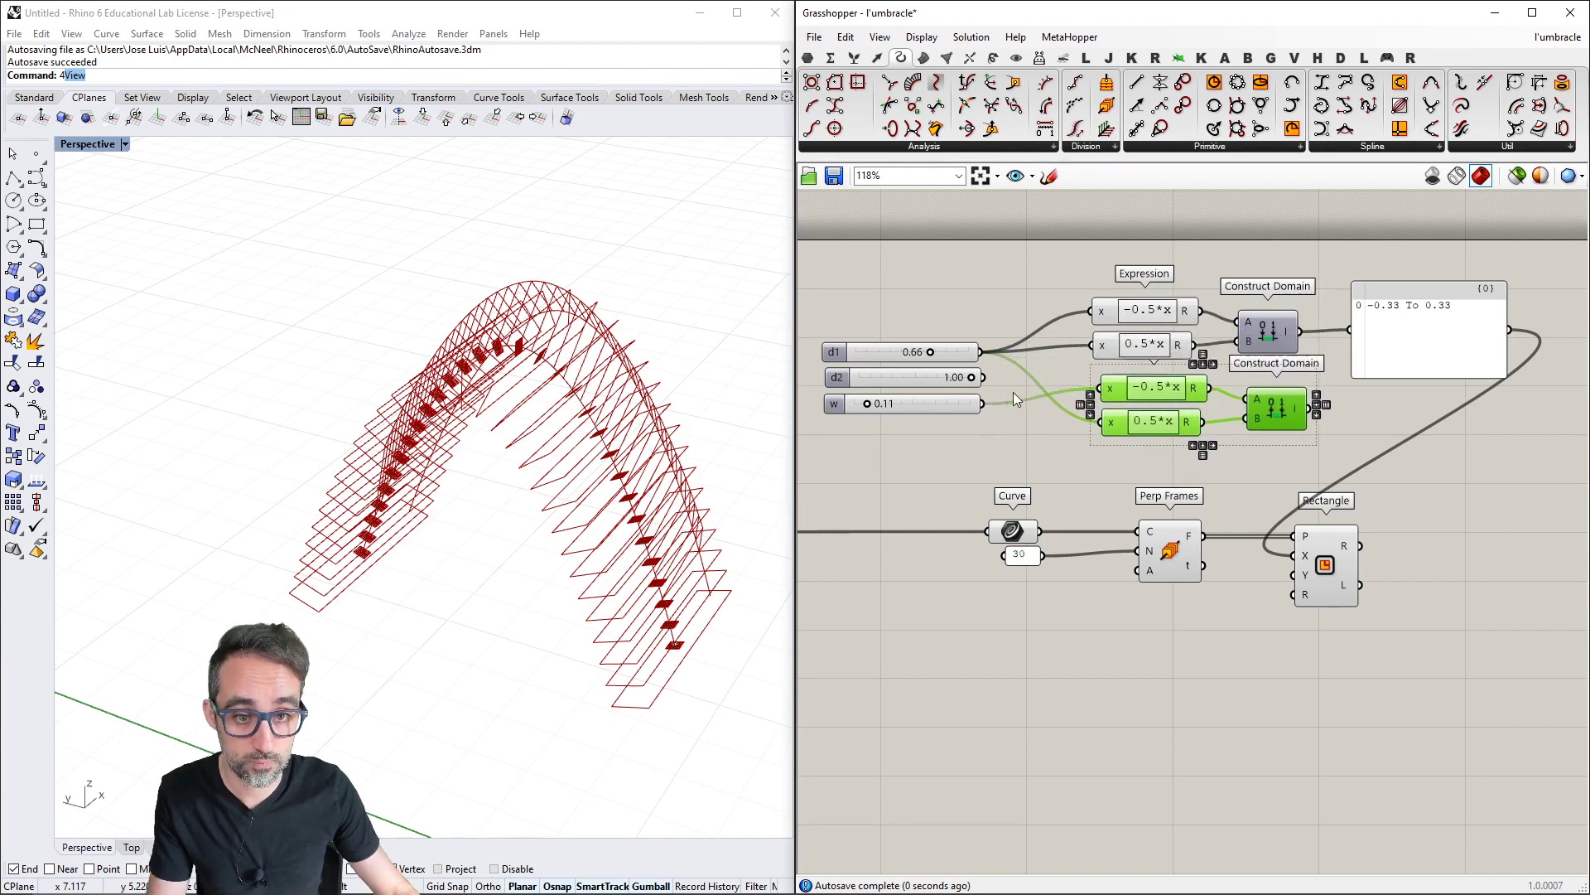
pyautogui.moveTo(983, 403); pyautogui.dragTo(1103, 423)
pyautogui.moveTo(982, 404); pyautogui.dragTo(1102, 387)
pyautogui.moveTo(1317, 405); pyautogui.dragTo(1294, 574)
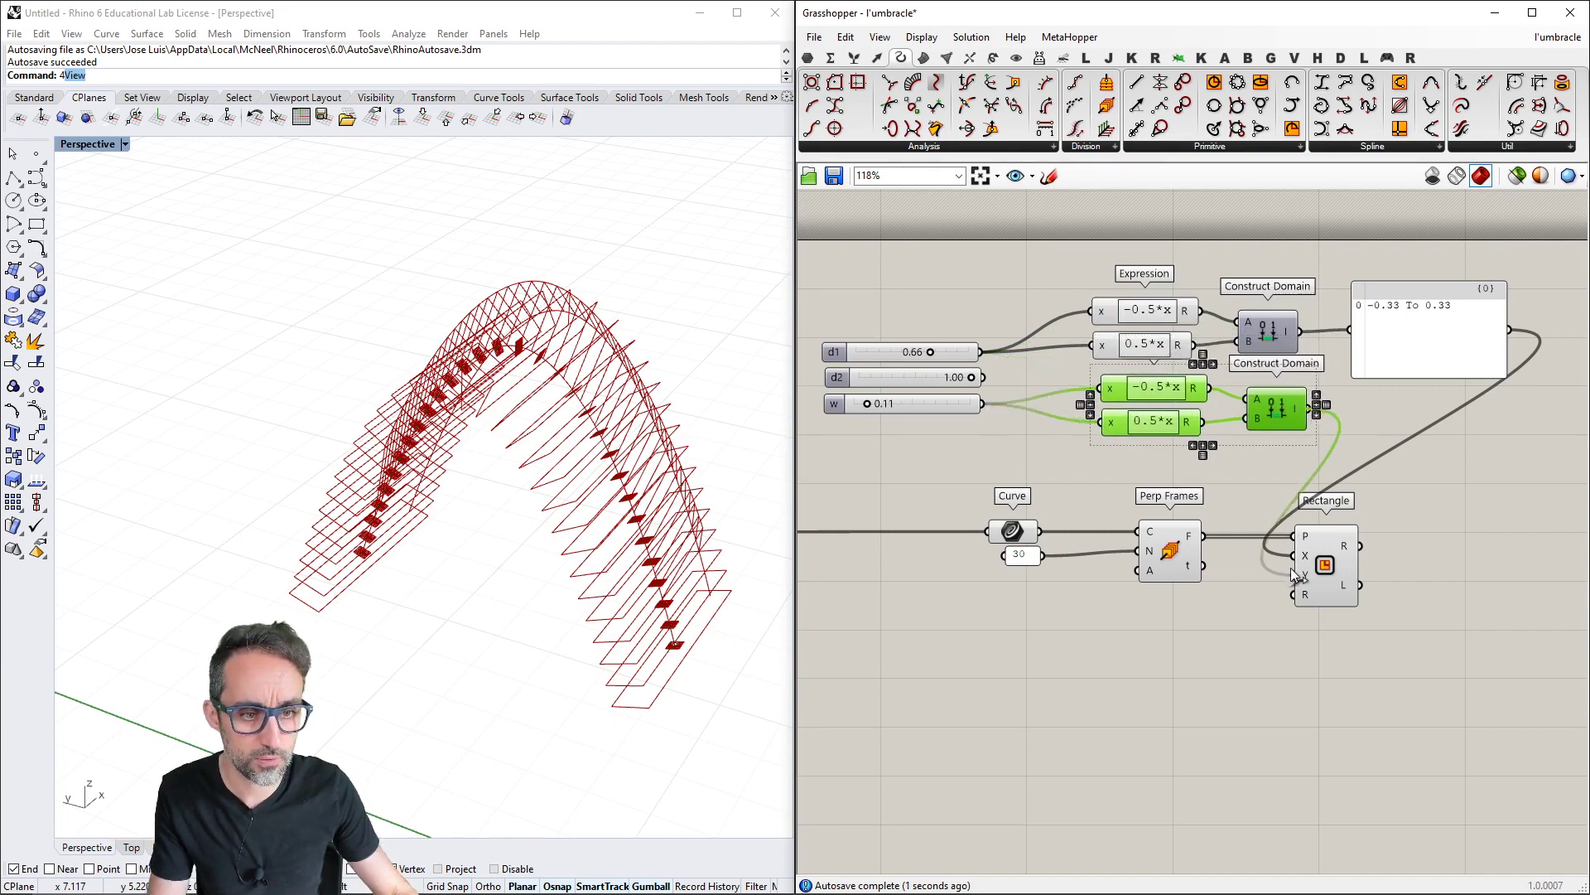
# Turn off the preview of the Perp Frames component
pyautogui.moveTo(721, 595); pyautogui.dragTo(693, 558, button='right')
pyautogui.click(1161, 559)
pyautogui.hotkey('ctrl', 'q')
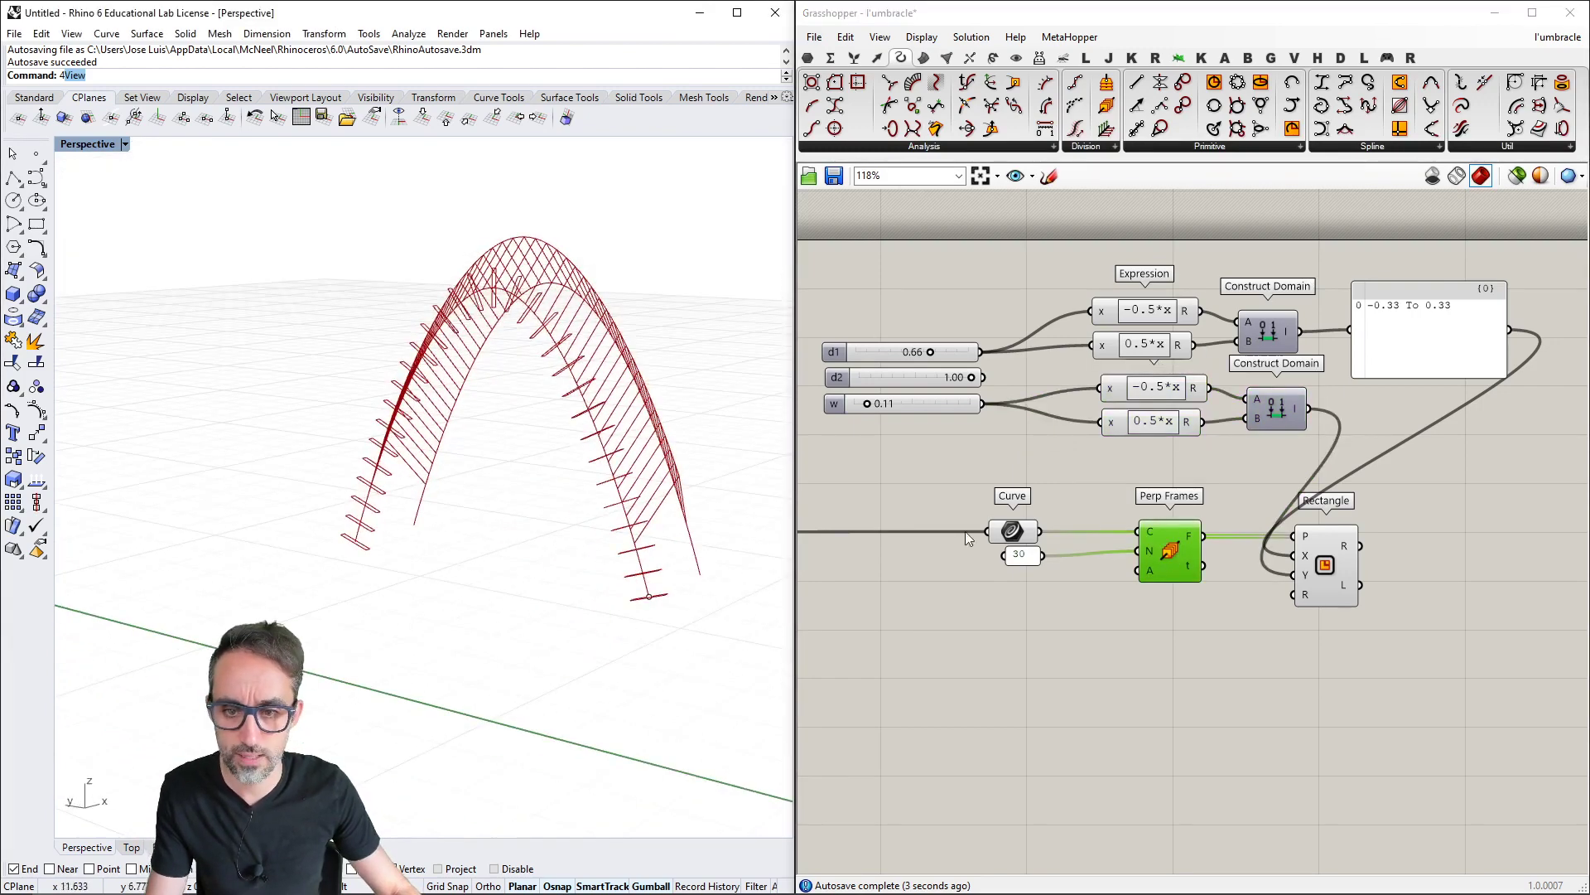
# Turn off the preview of the two Line components fed by the divided curves
pyautogui.moveTo(1125, 495); pyautogui.dragTo(1118, 244, button='right')
pyautogui.scroll(-3, 1325, 505)
pyautogui.scroll(-2, 1241, 574)
pyautogui.moveTo(1214, 600); pyautogui.dragTo(1250, 494, button='right')
pyautogui.scroll(2, 1085, 439)
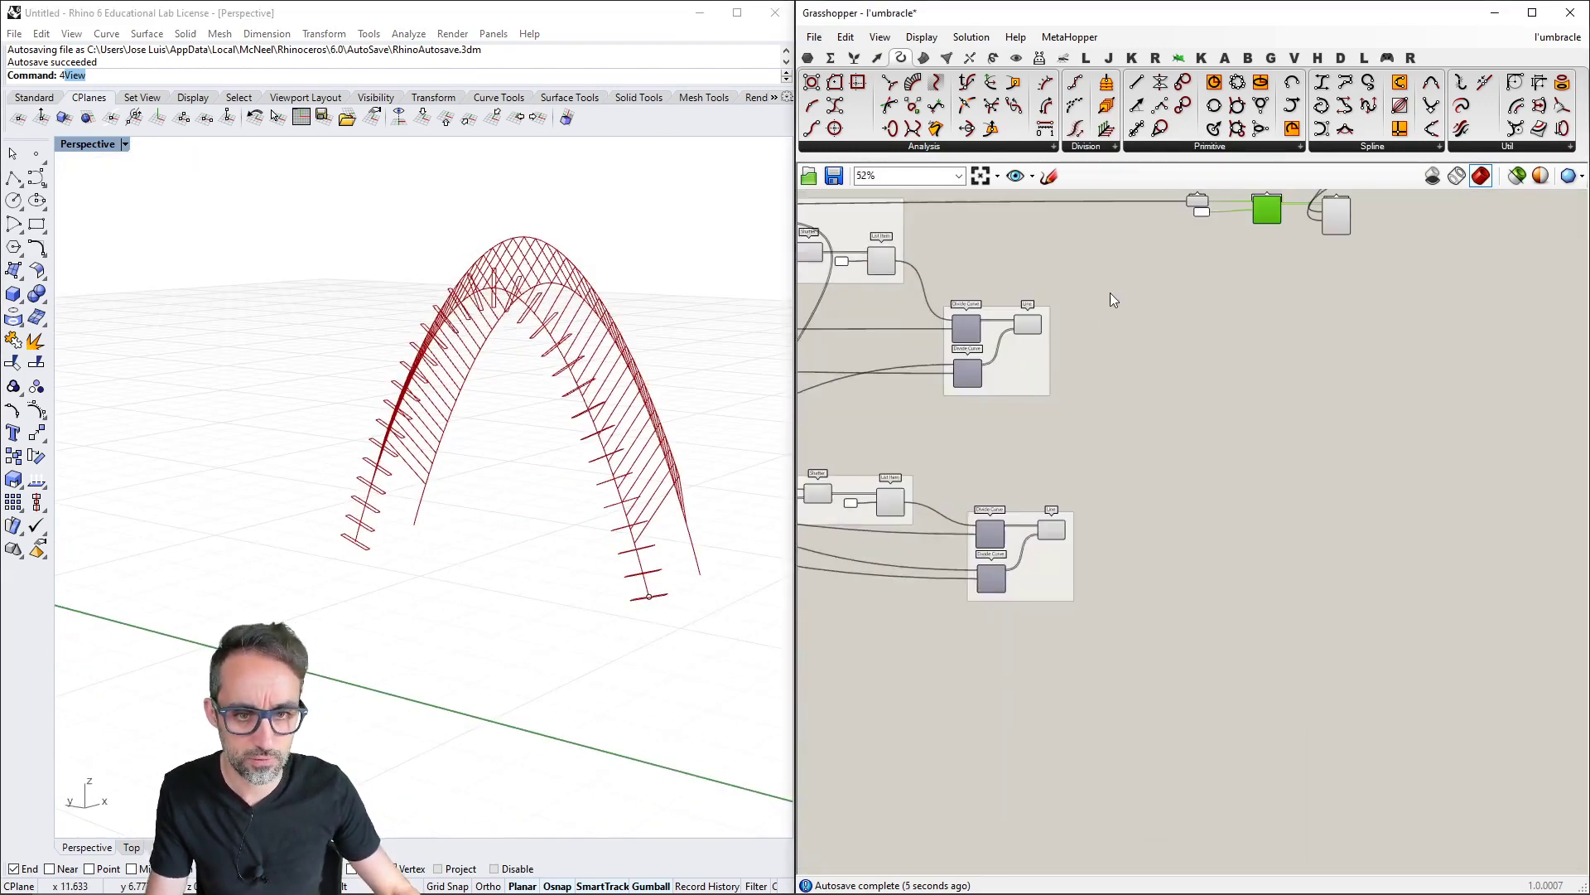
pyautogui.moveTo(1110, 291); pyautogui.dragTo(1020, 515)
pyautogui.hotkey('ctrl', 'q')
pyautogui.moveTo(1049, 438); pyautogui.dragTo(1163, 548, button='right')
pyautogui.moveTo(719, 471); pyautogui.dragTo(986, 522, button='right')
pyautogui.click(1164, 641)
pyautogui.hotkey('ctrl', 'q')
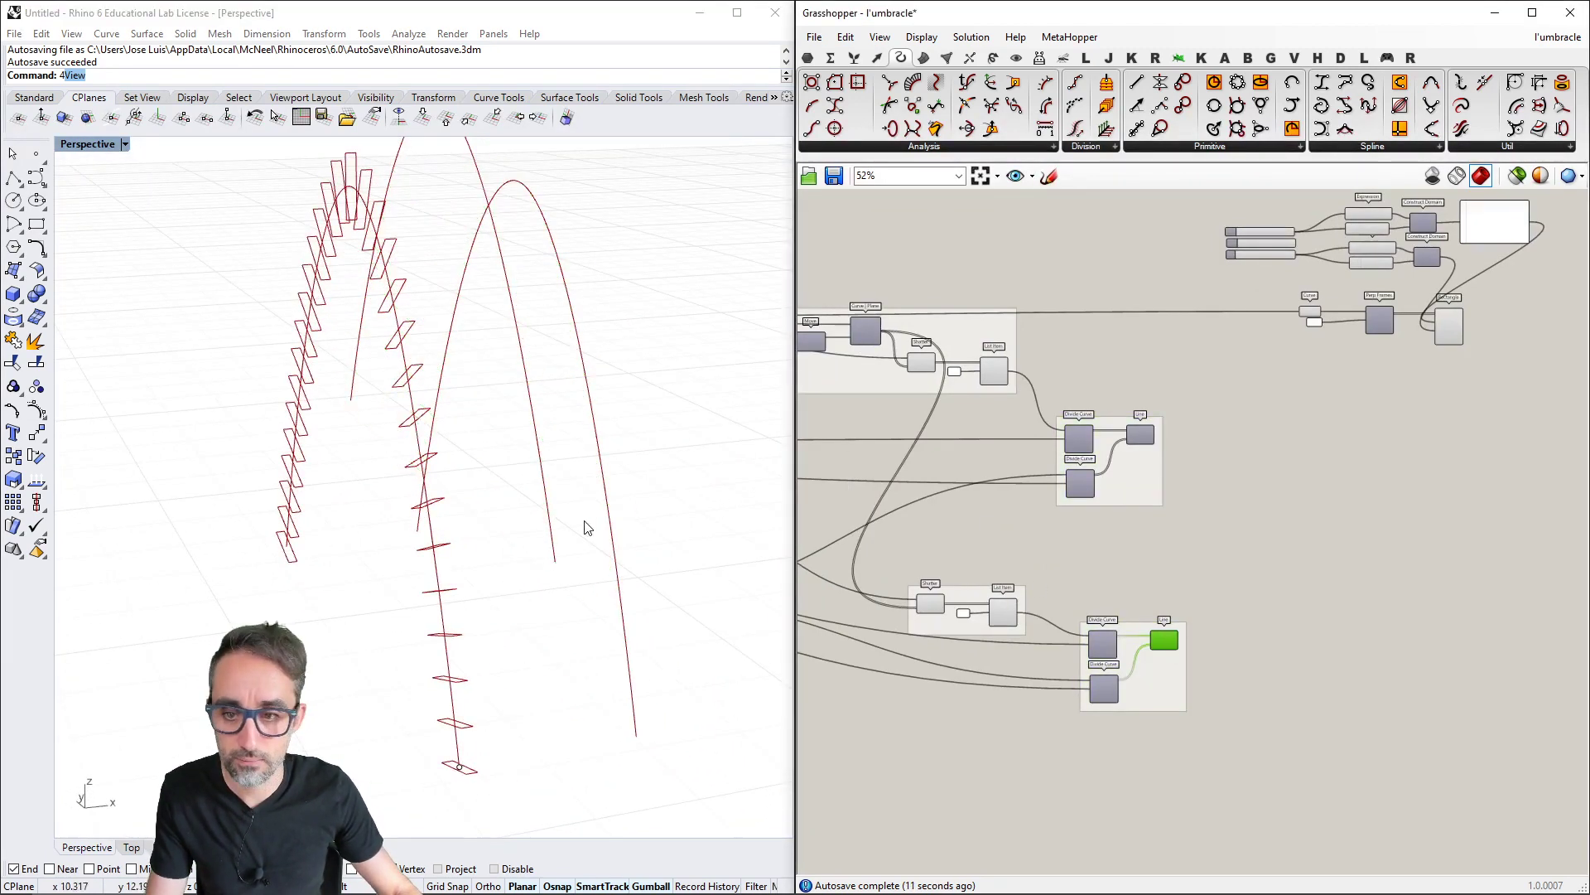
pyautogui.moveTo(585, 521); pyautogui.dragTo(615, 620, button='right')
pyautogui.moveTo(660, 699); pyautogui.dragTo(663, 646, button='right')
pyautogui.moveTo(672, 512); pyautogui.dragTo(569, 776, button='right')
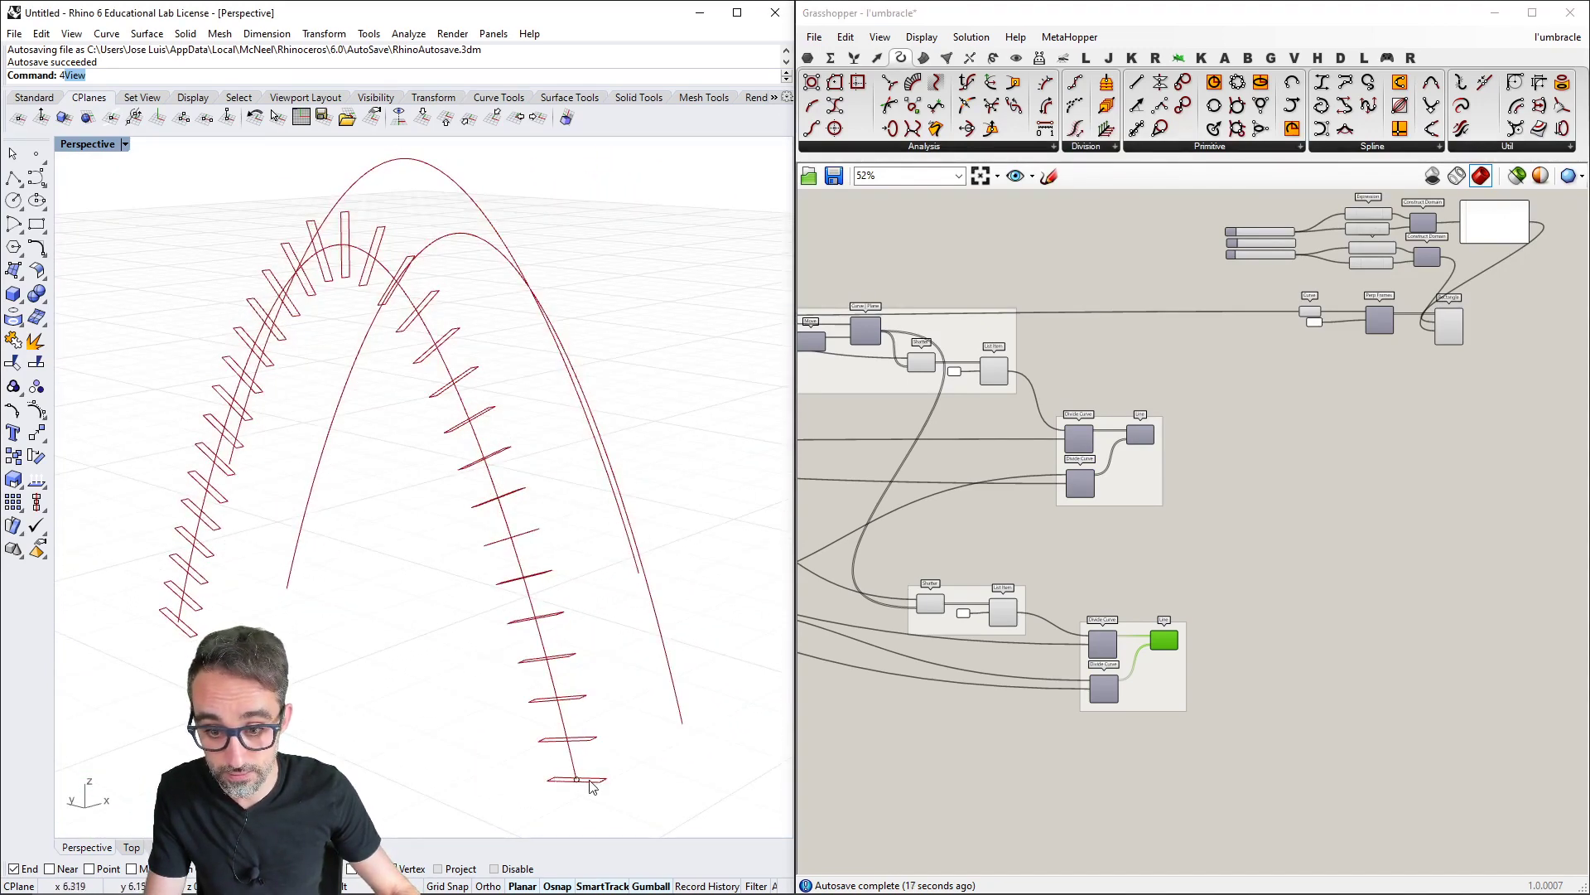
pyautogui.moveTo(569, 641); pyautogui.dragTo(390, 337, button='right')
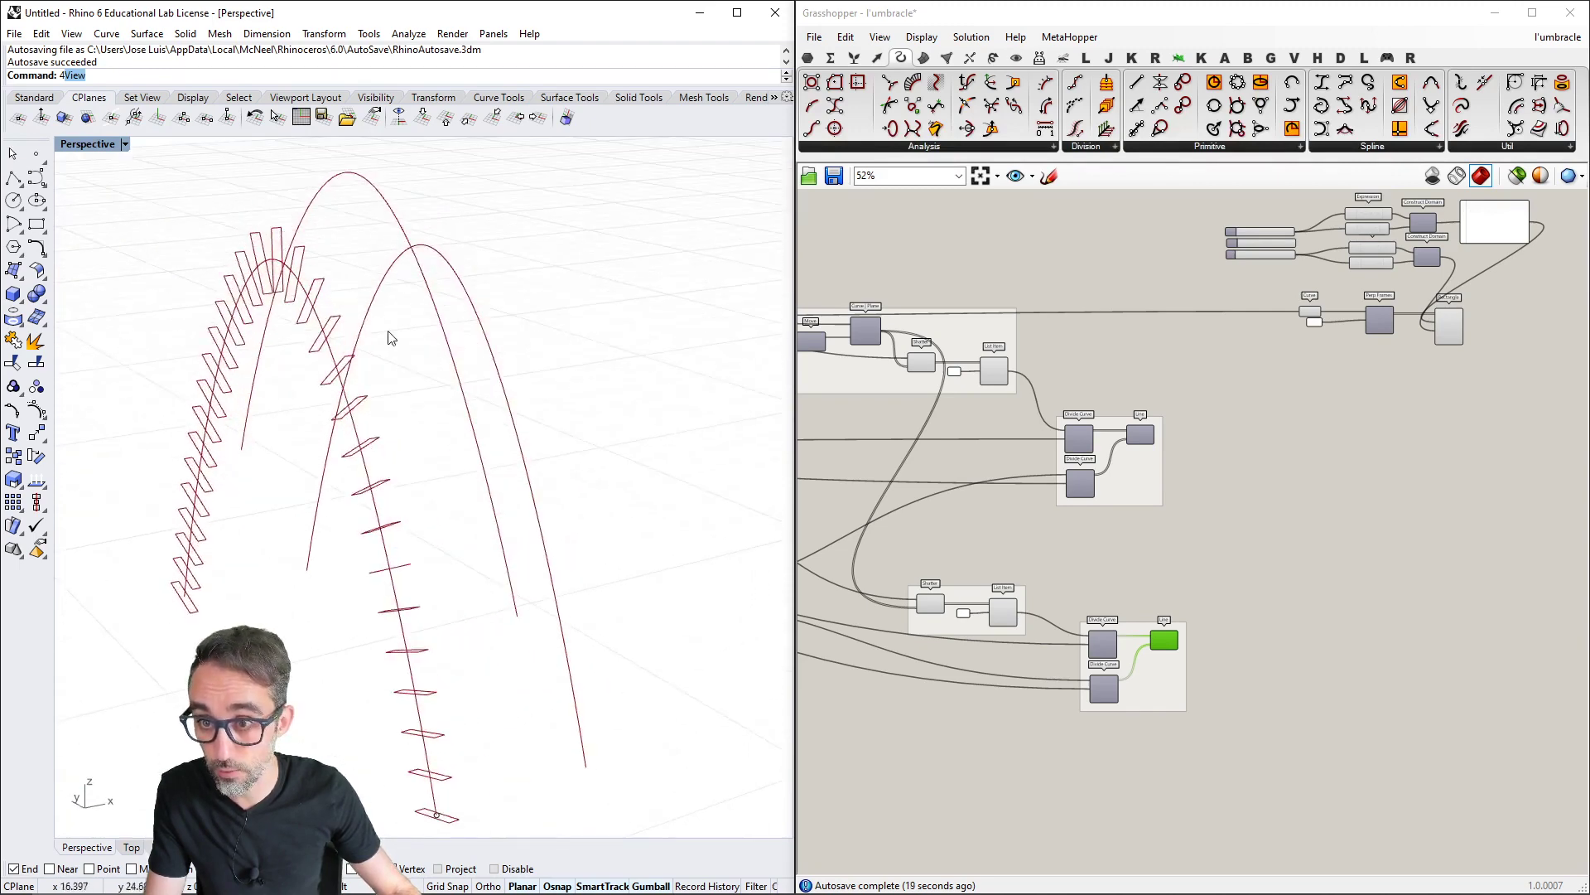
# Space out the Rectangle component and the domain's text panel, and wire the upper Construct Domain directly into Rectangle's X input
pyautogui.moveTo(1329, 452); pyautogui.dragTo(1182, 556, button='right')
pyautogui.scroll(5, 1310, 395)
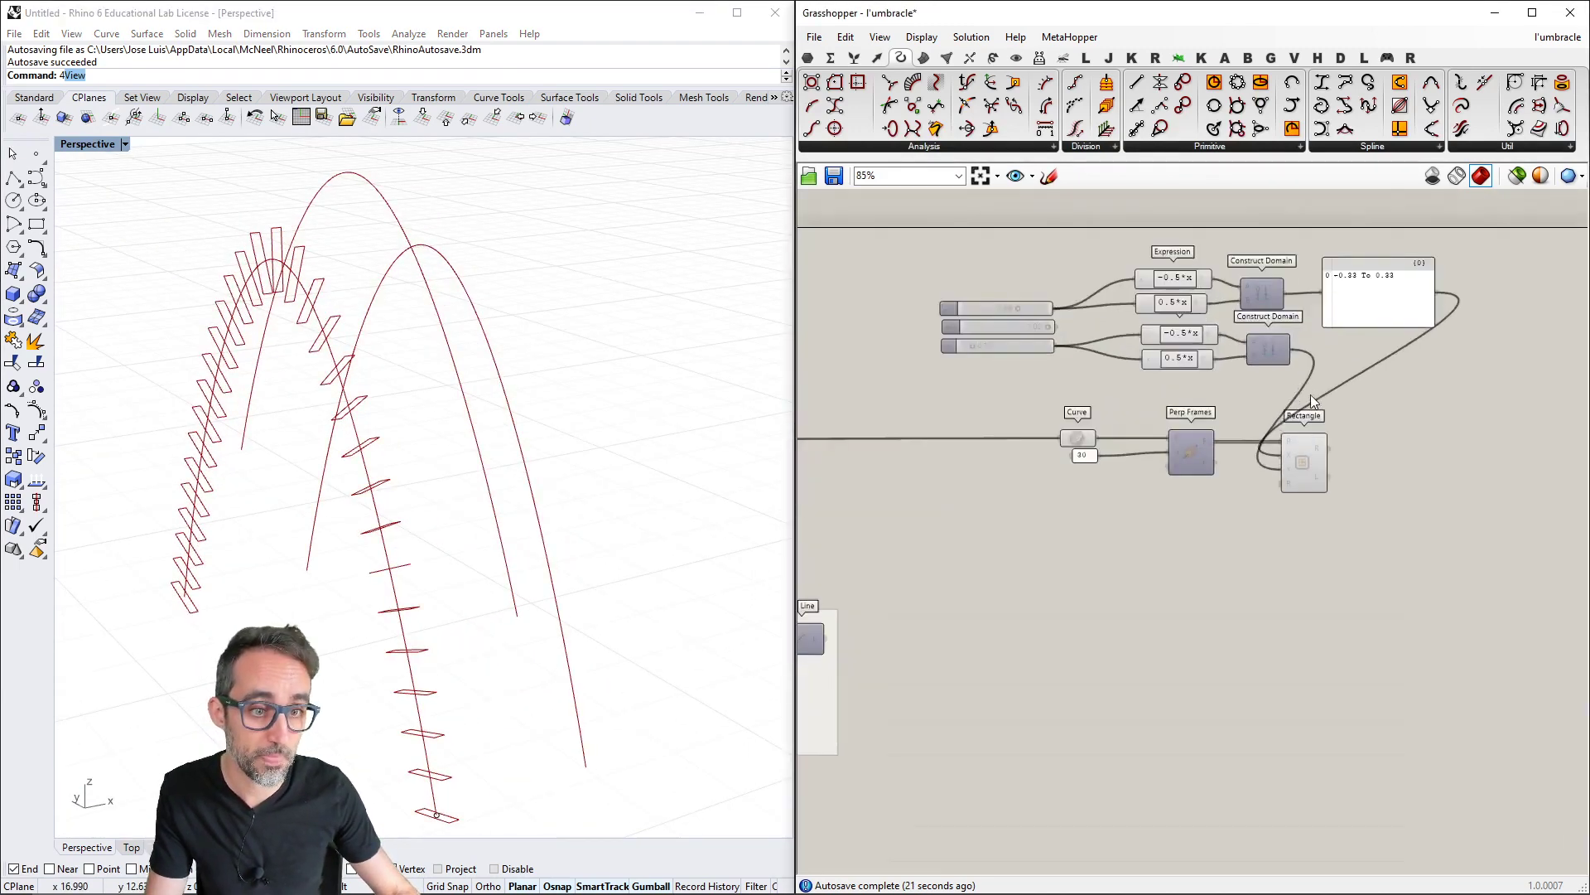
pyautogui.moveTo(1403, 448); pyautogui.dragTo(1295, 462, button='right')
pyautogui.moveTo(1190, 505); pyautogui.dragTo(1388, 496)
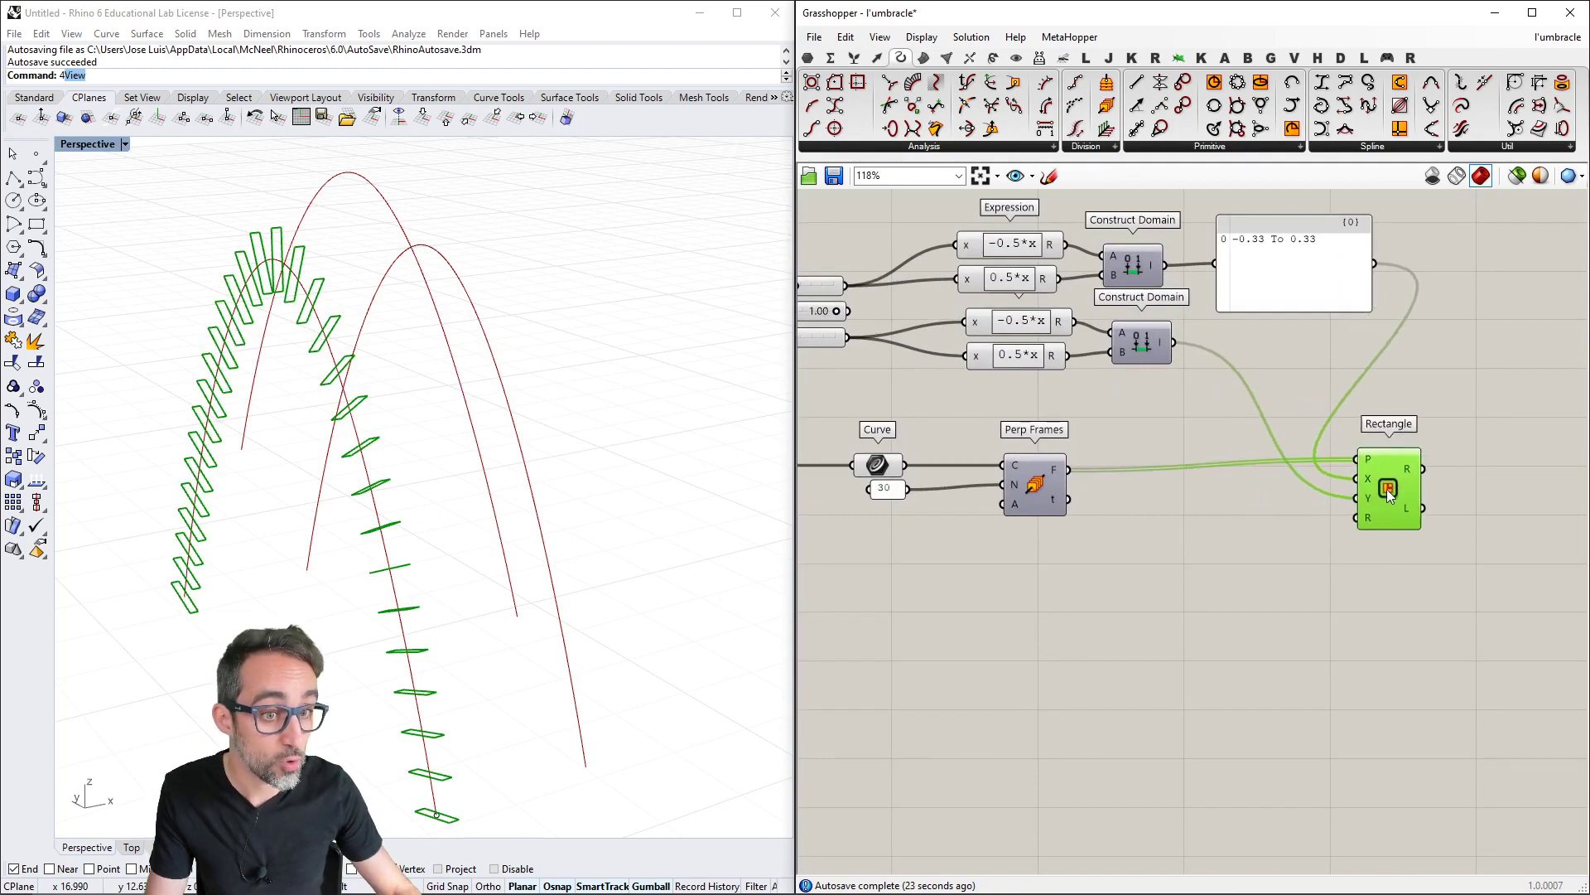
pyautogui.moveTo(1325, 301); pyautogui.dragTo(1346, 247)
pyautogui.moveTo(1166, 265); pyautogui.dragTo(1357, 479)
# Add a Sweep1 component beside the Rectangle component and arrange it there
pyautogui.moveTo(1300, 508); pyautogui.dragTo(1158, 508, button='right')
pyautogui.scroll(-1, 1161, 508)
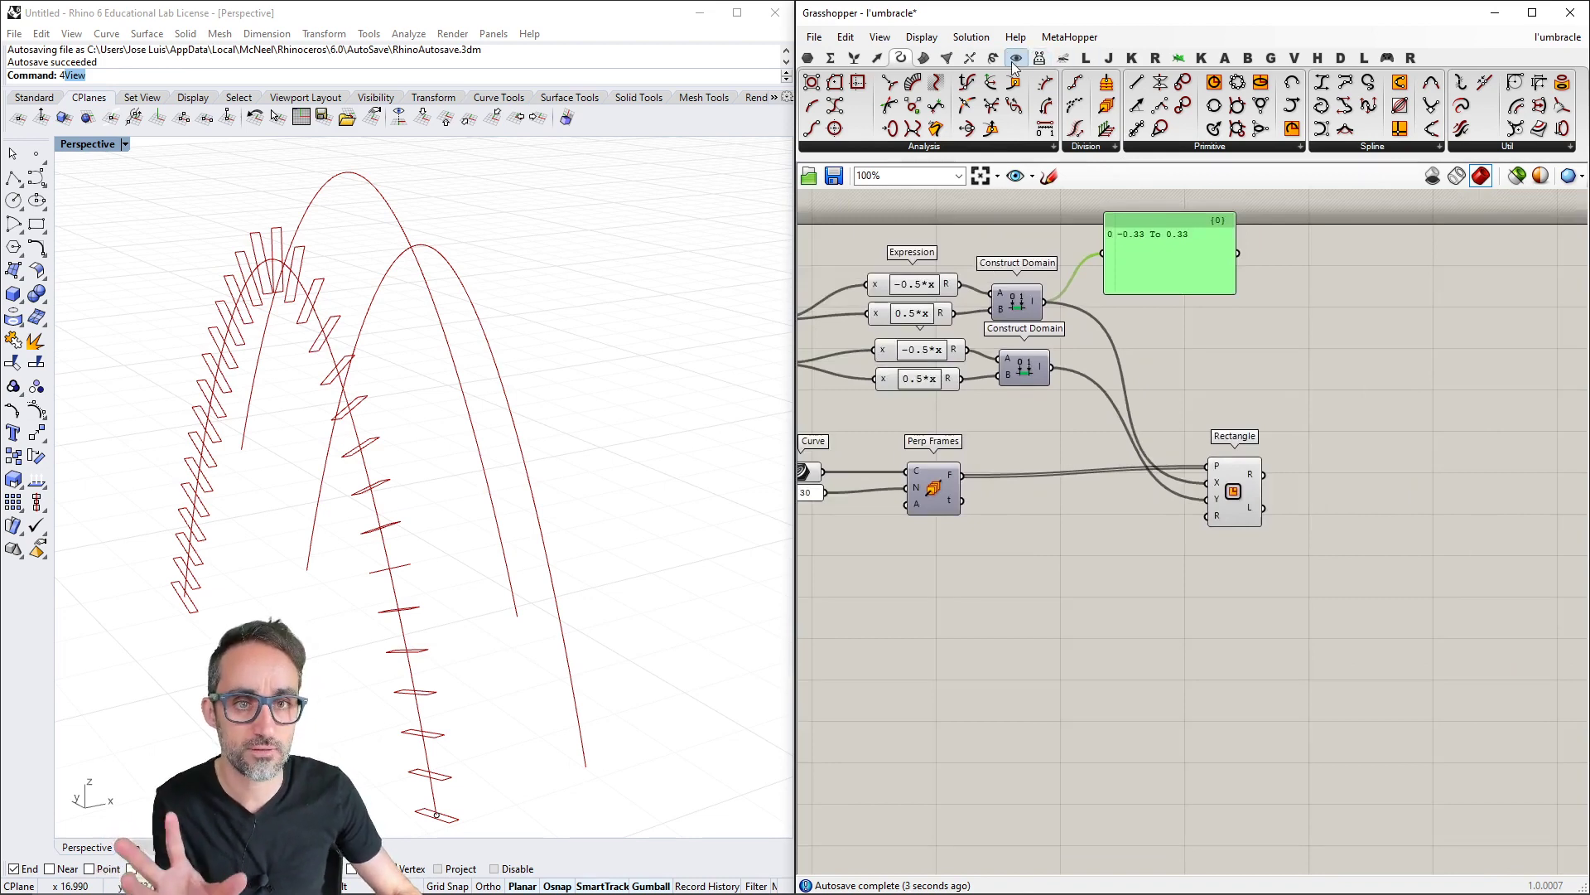
pyautogui.click(947, 57)
pyautogui.click(925, 58)
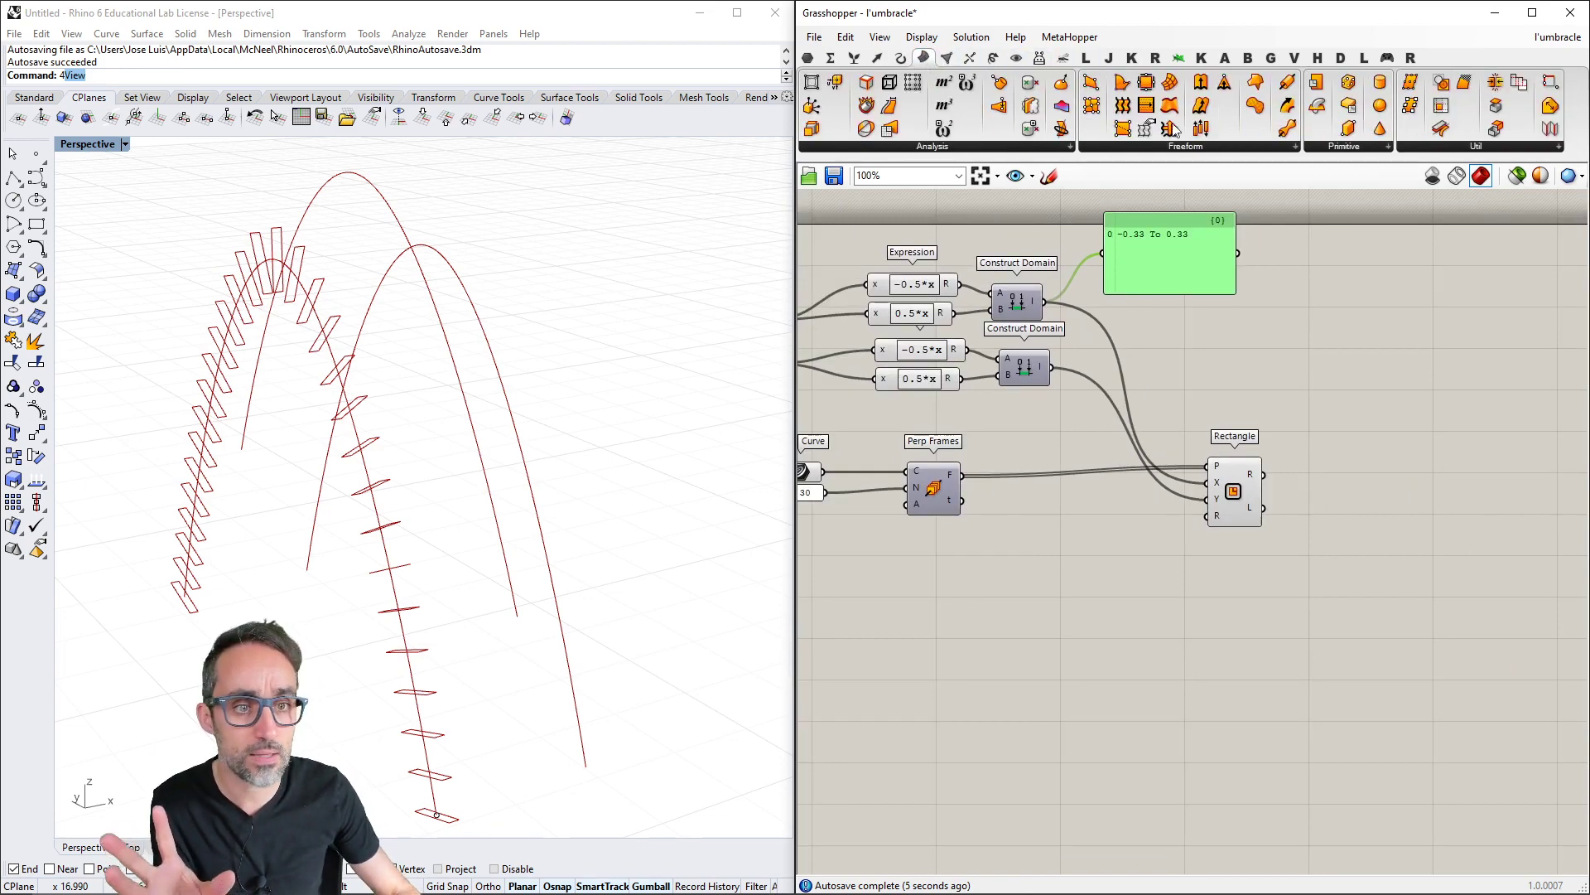
pyautogui.click(1183, 150)
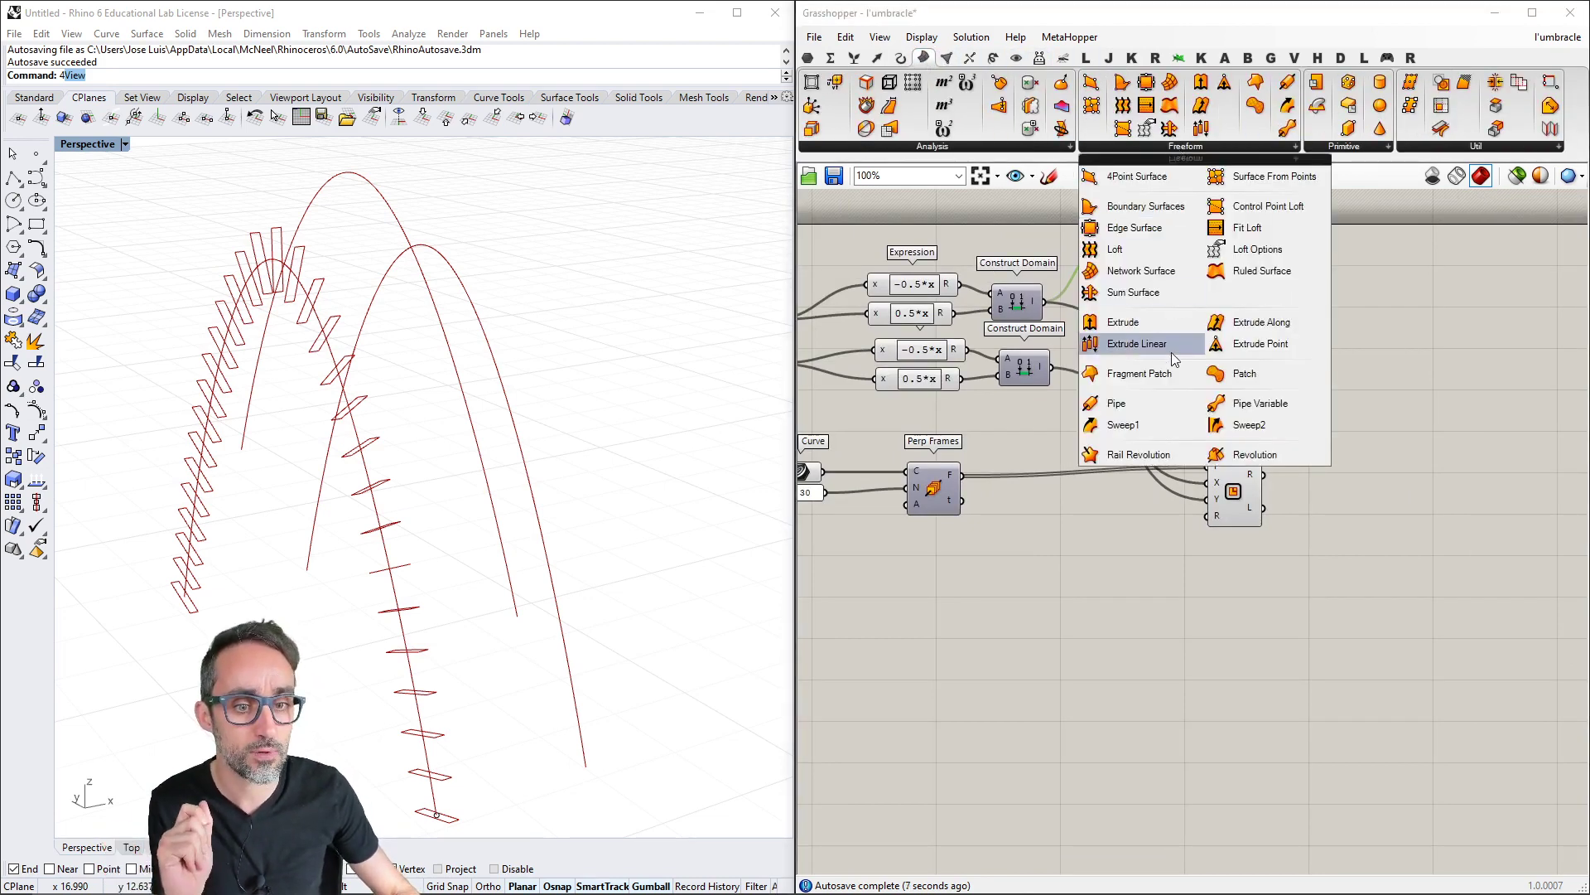
pyautogui.click(1143, 425)
pyautogui.click(1385, 480)
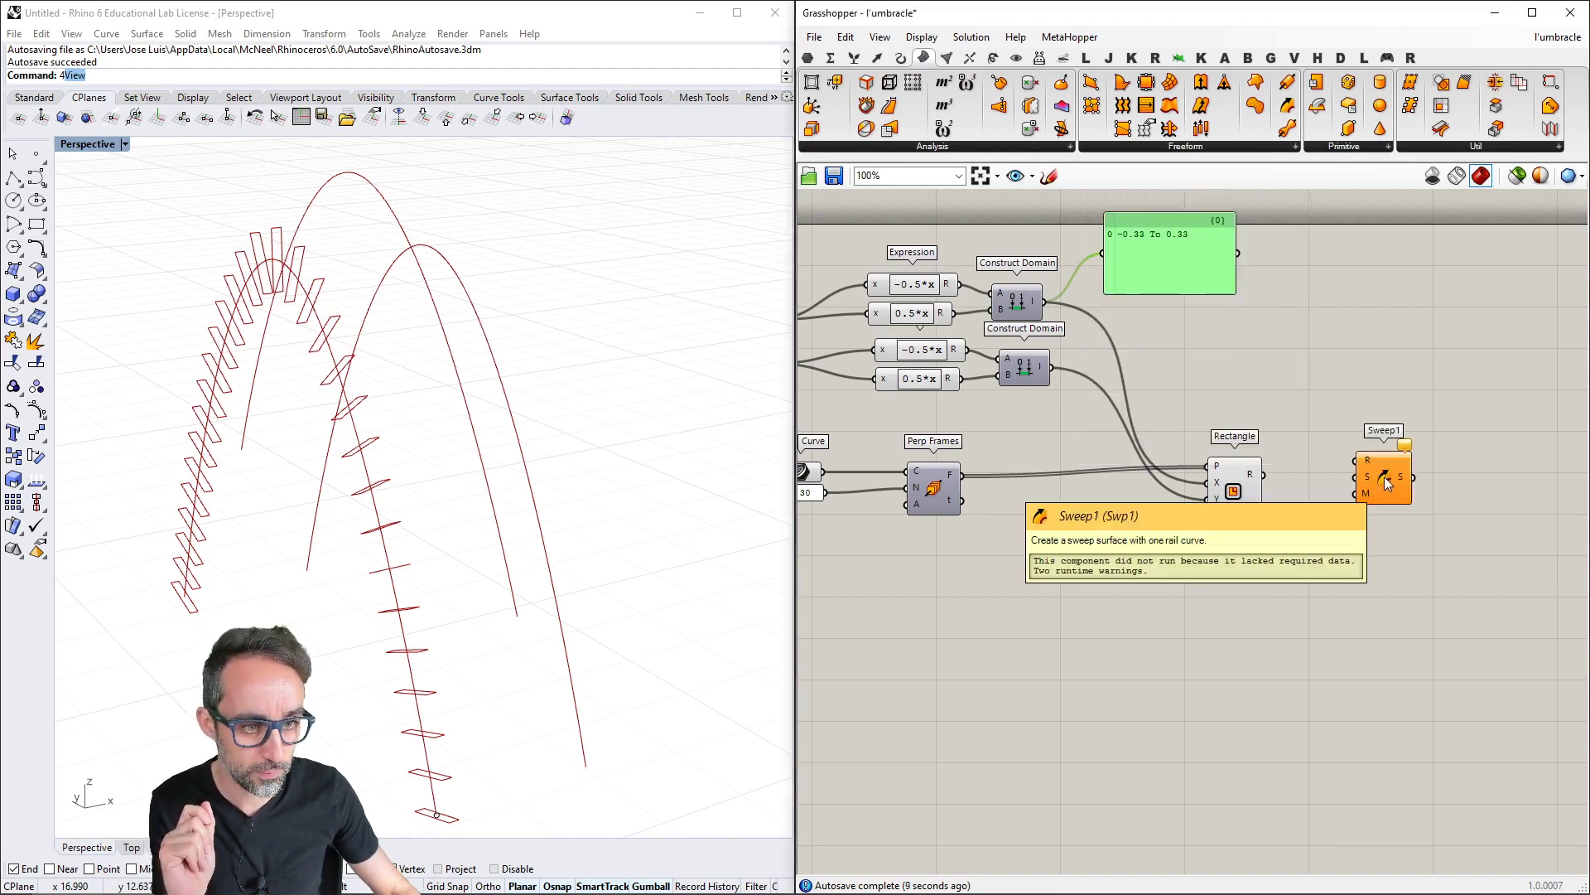
pyautogui.click(1386, 485)
pyautogui.scroll(2, 1375, 493)
pyautogui.moveTo(1362, 503); pyautogui.dragTo(1374, 489)
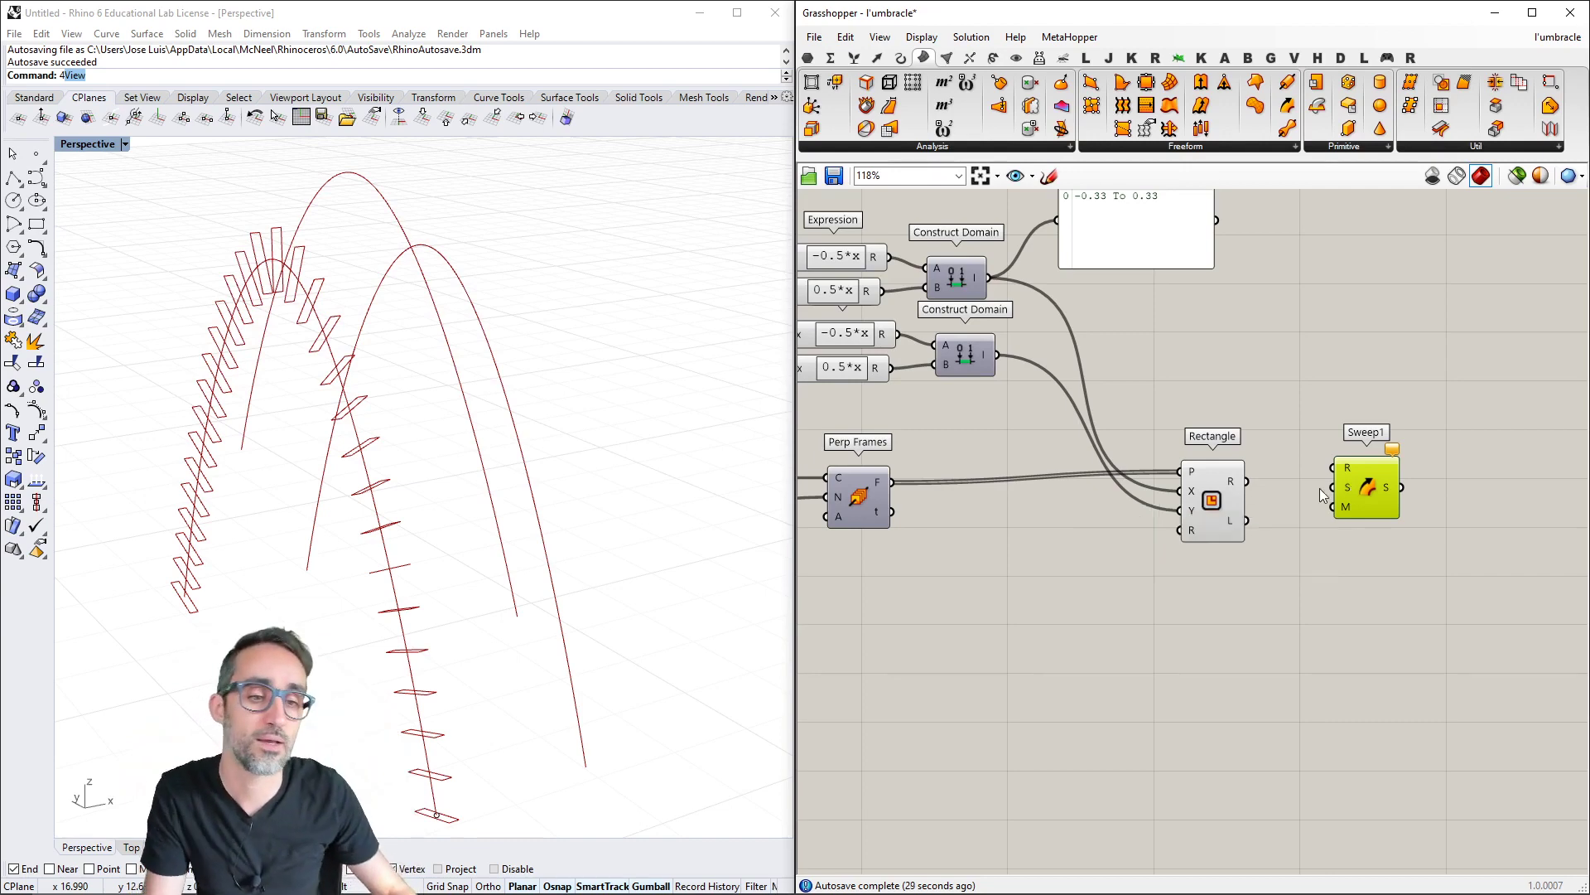
# Connect the Curve to Sweep1's rail input and the Rectangle output to its sections, and place Rectangle above the rail wire
pyautogui.scroll(-2, 1044, 282)
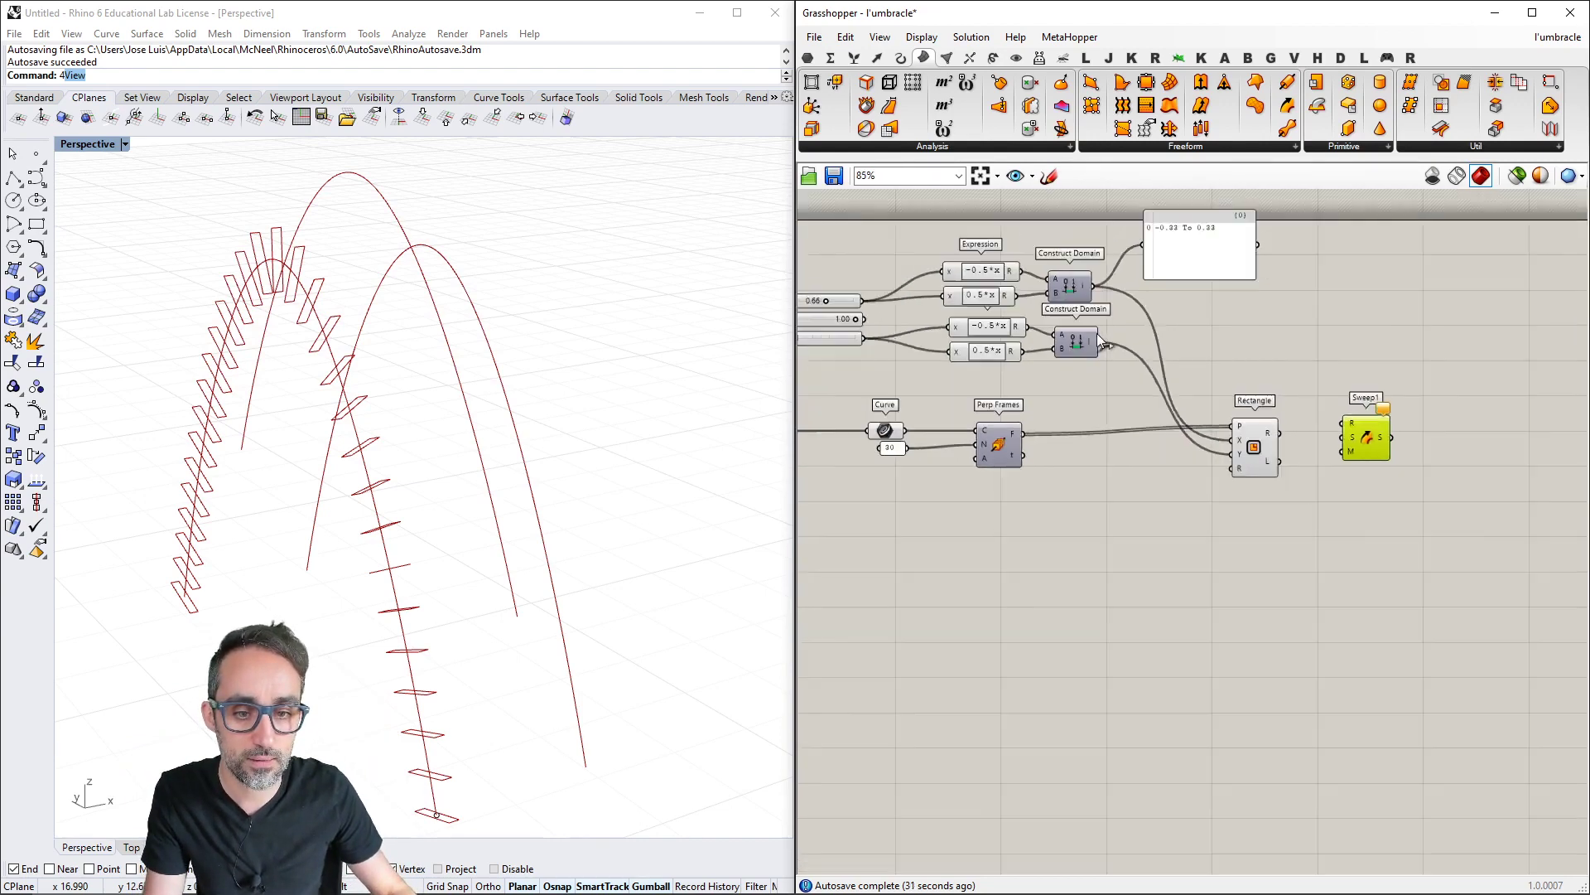
pyautogui.moveTo(904, 430); pyautogui.dragTo(1343, 437)
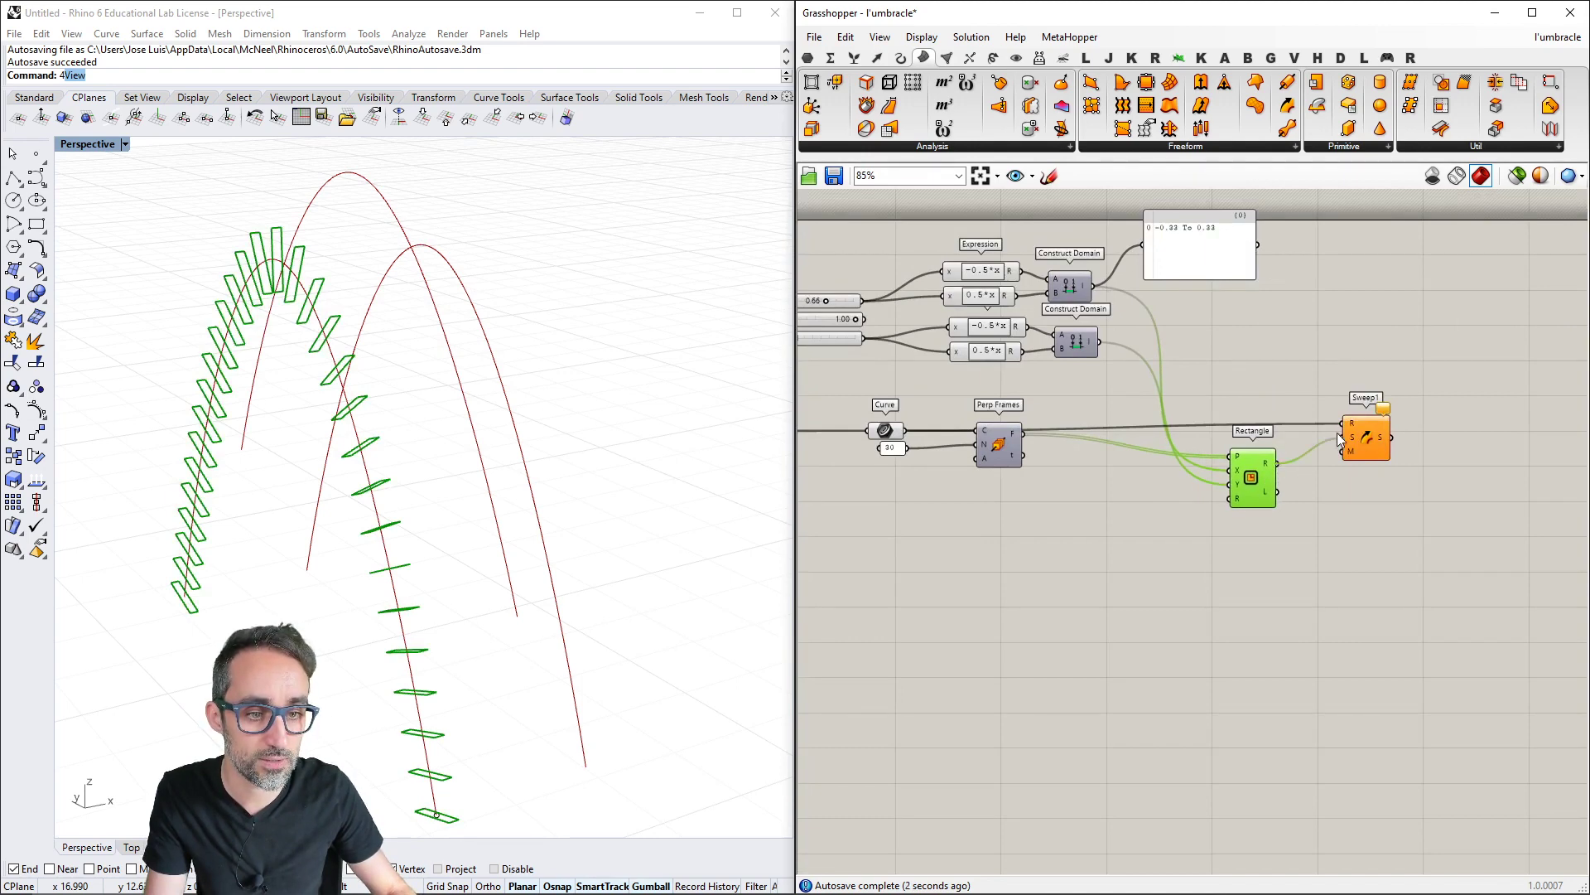
pyautogui.moveTo(1252, 489); pyautogui.dragTo(1251, 378)
# Inspect the swept arch from several angles and highlight the Sweep1 result in the model view
pyautogui.moveTo(483, 474); pyautogui.dragTo(633, 451, button='right')
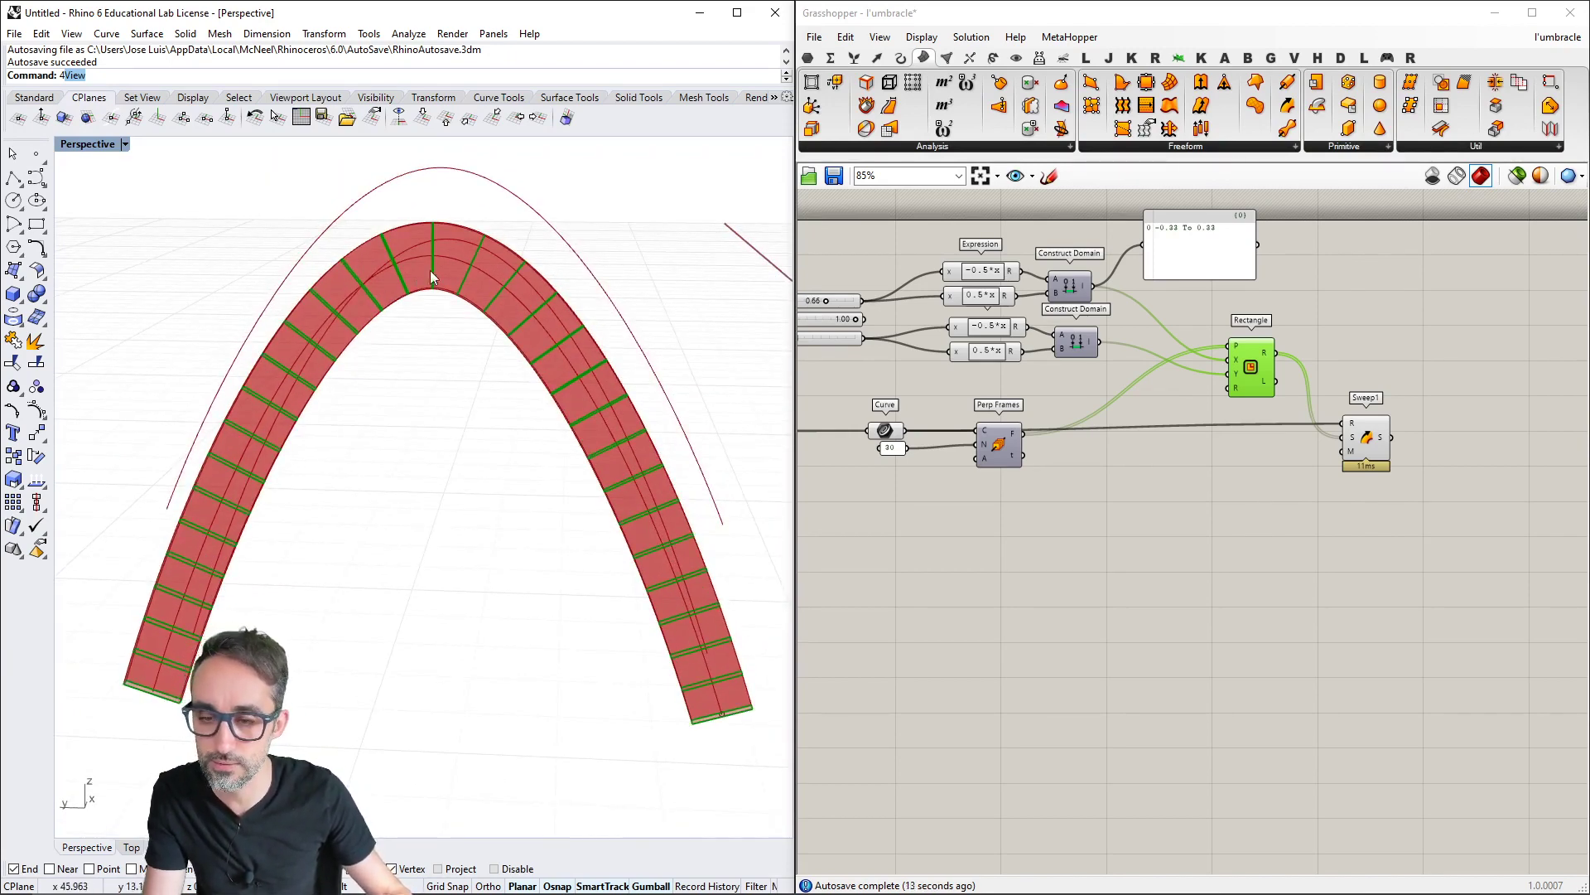
pyautogui.moveTo(658, 560); pyautogui.dragTo(673, 555, button='right')
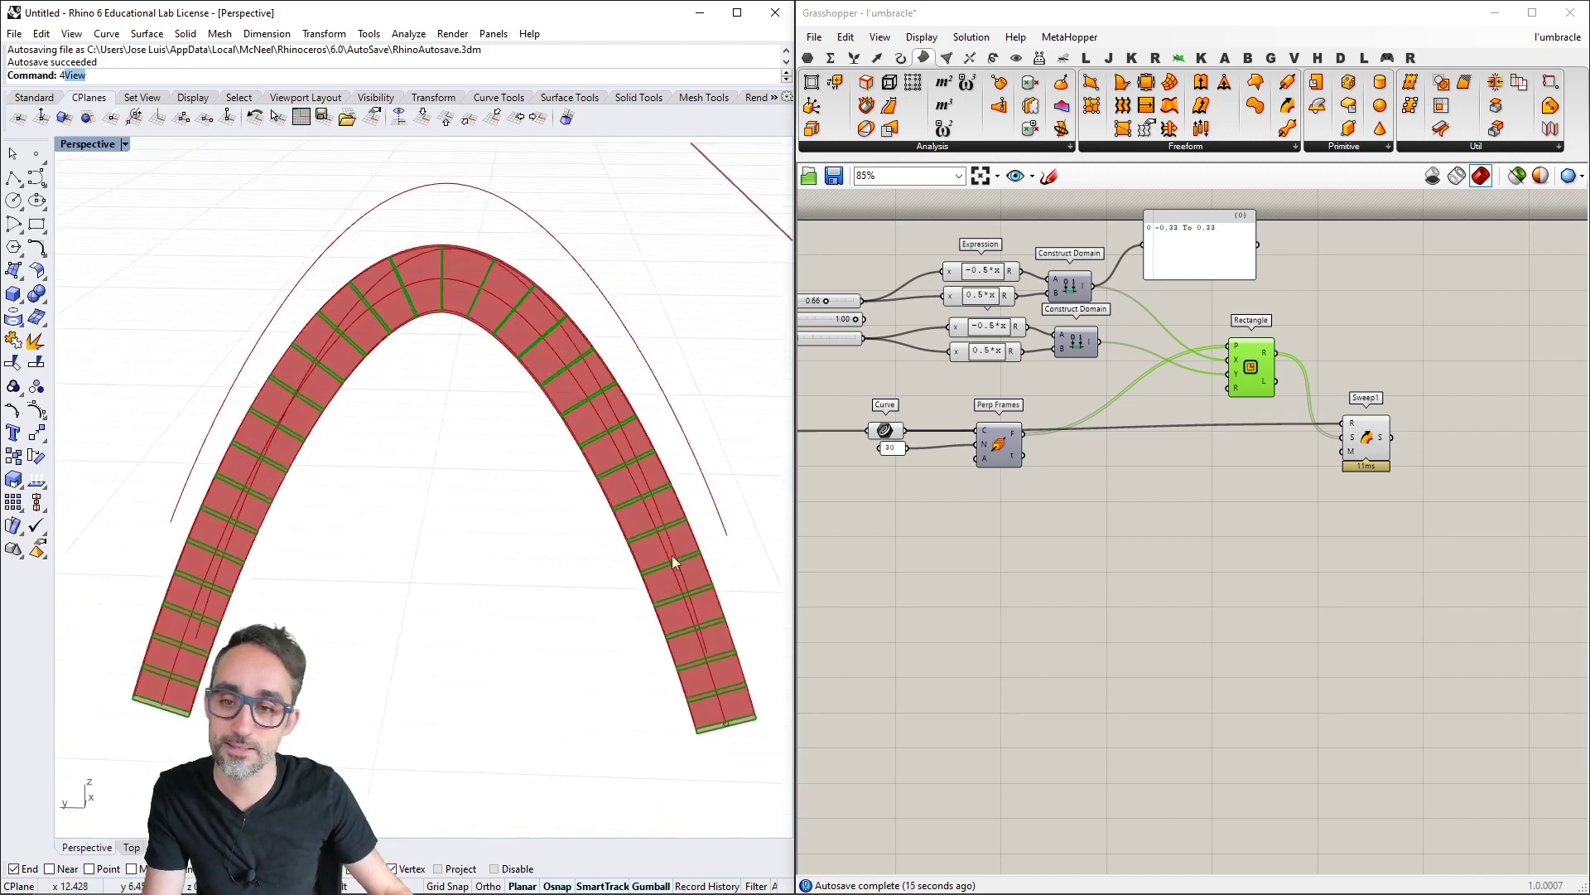
pyautogui.moveTo(494, 290); pyautogui.dragTo(592, 336, button='right')
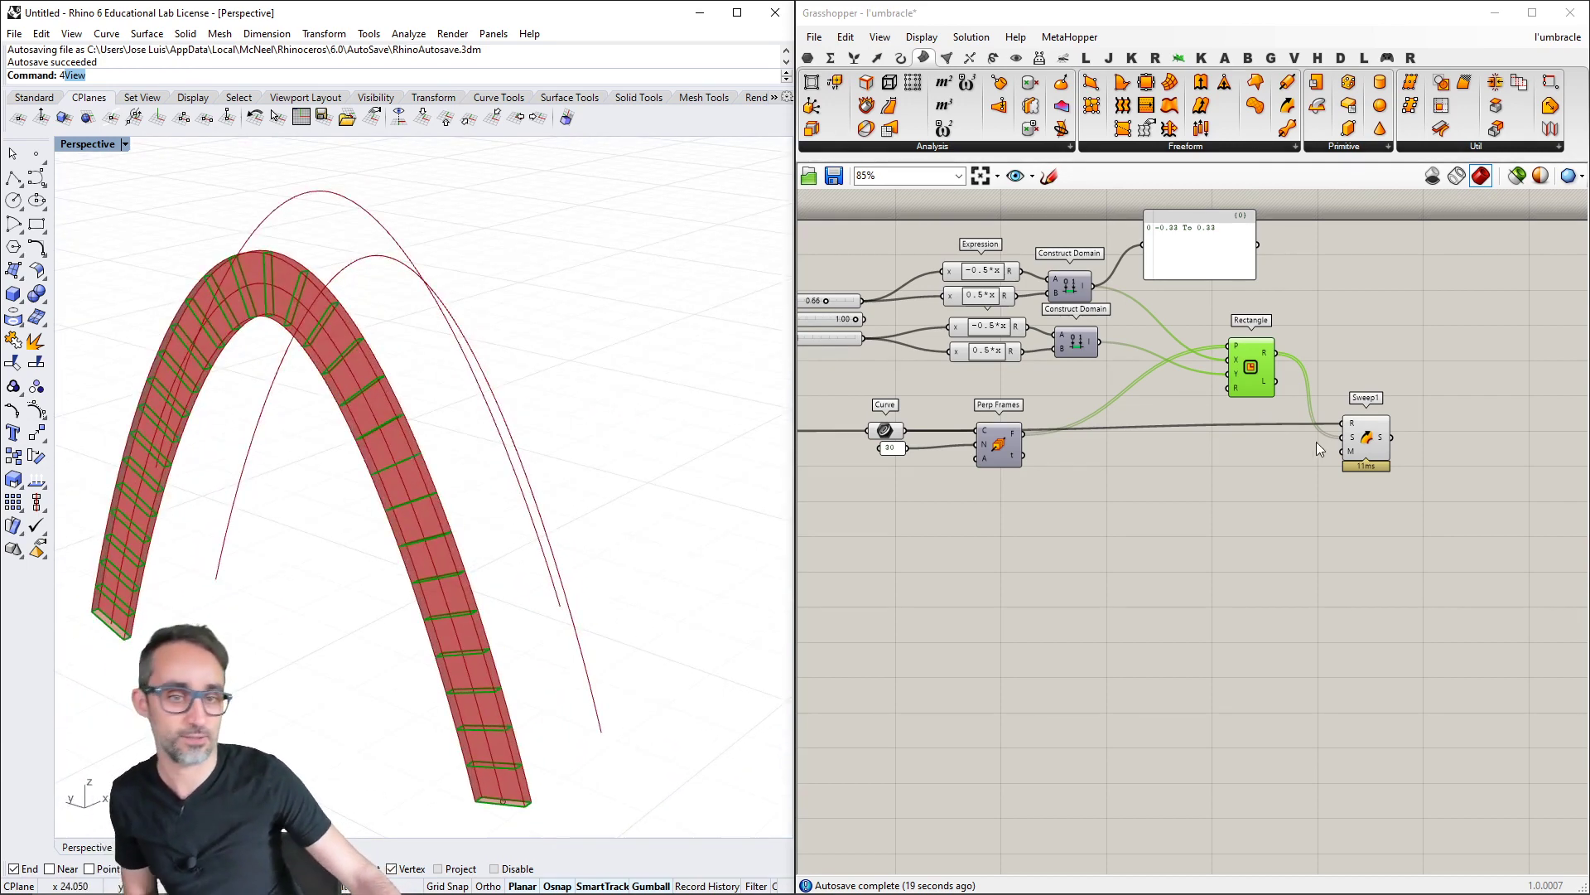
pyautogui.moveTo(1374, 447); pyautogui.dragTo(1368, 454)
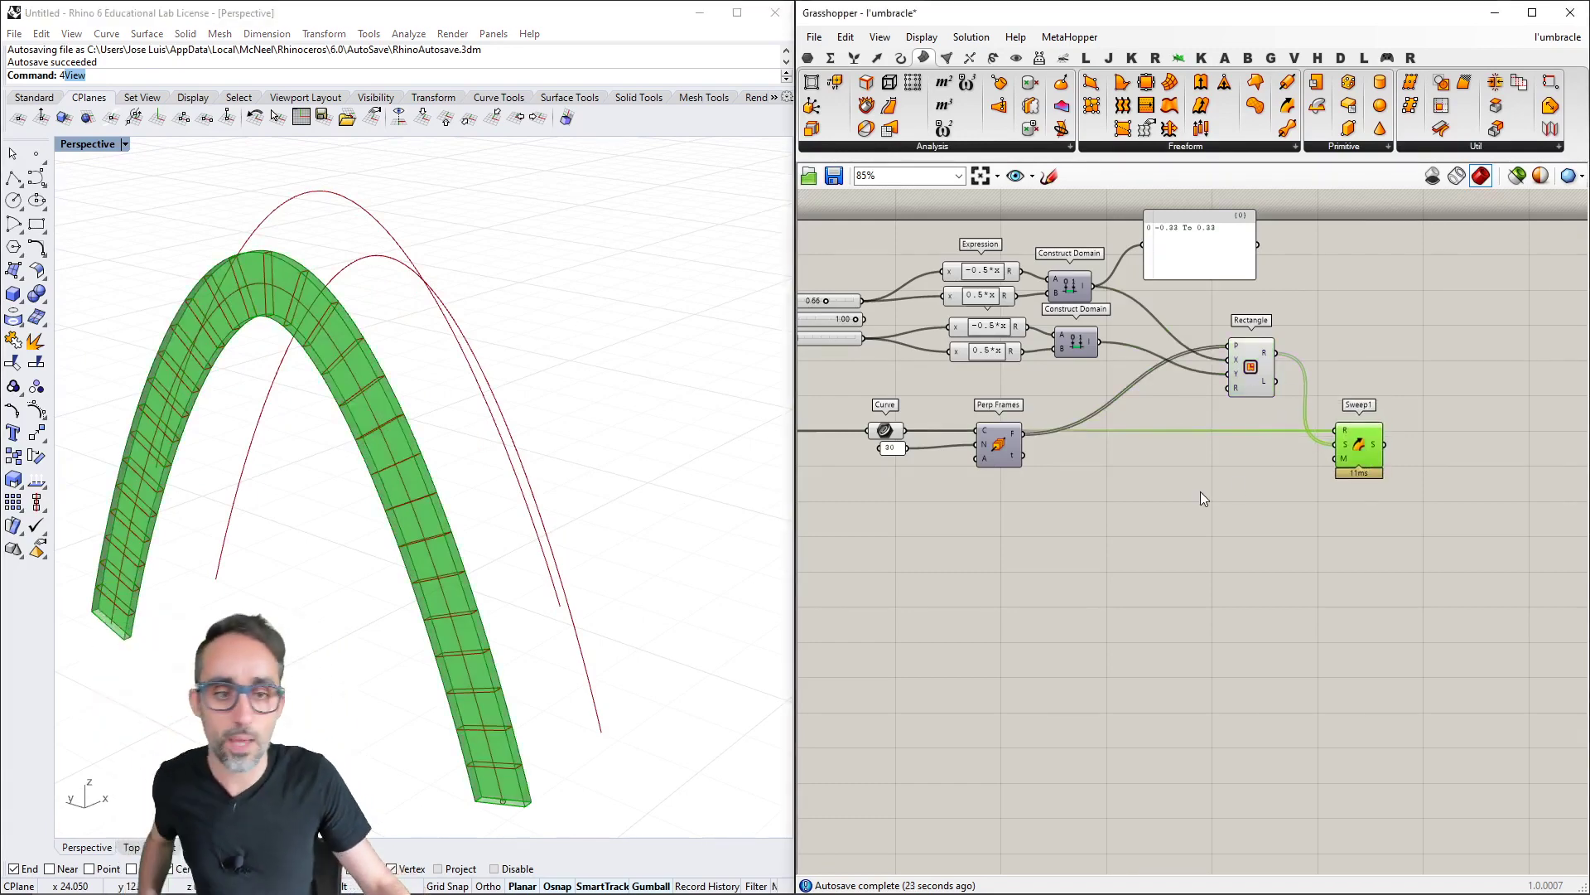
pyautogui.moveTo(1183, 496); pyautogui.dragTo(1235, 539, button='right')
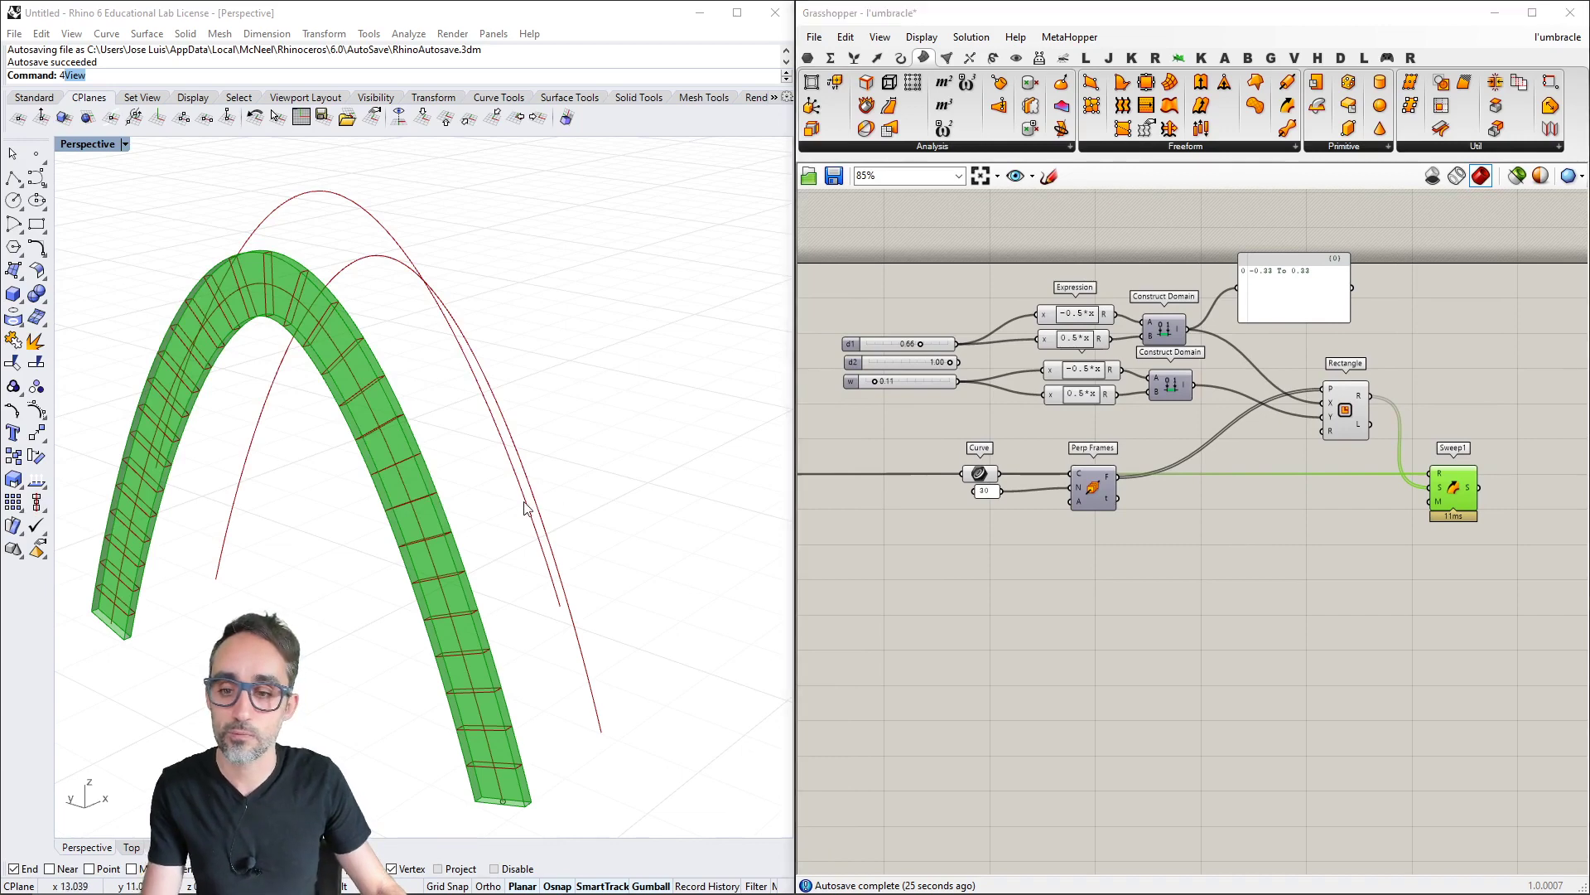
pyautogui.moveTo(571, 630); pyautogui.dragTo(608, 626, button='right')
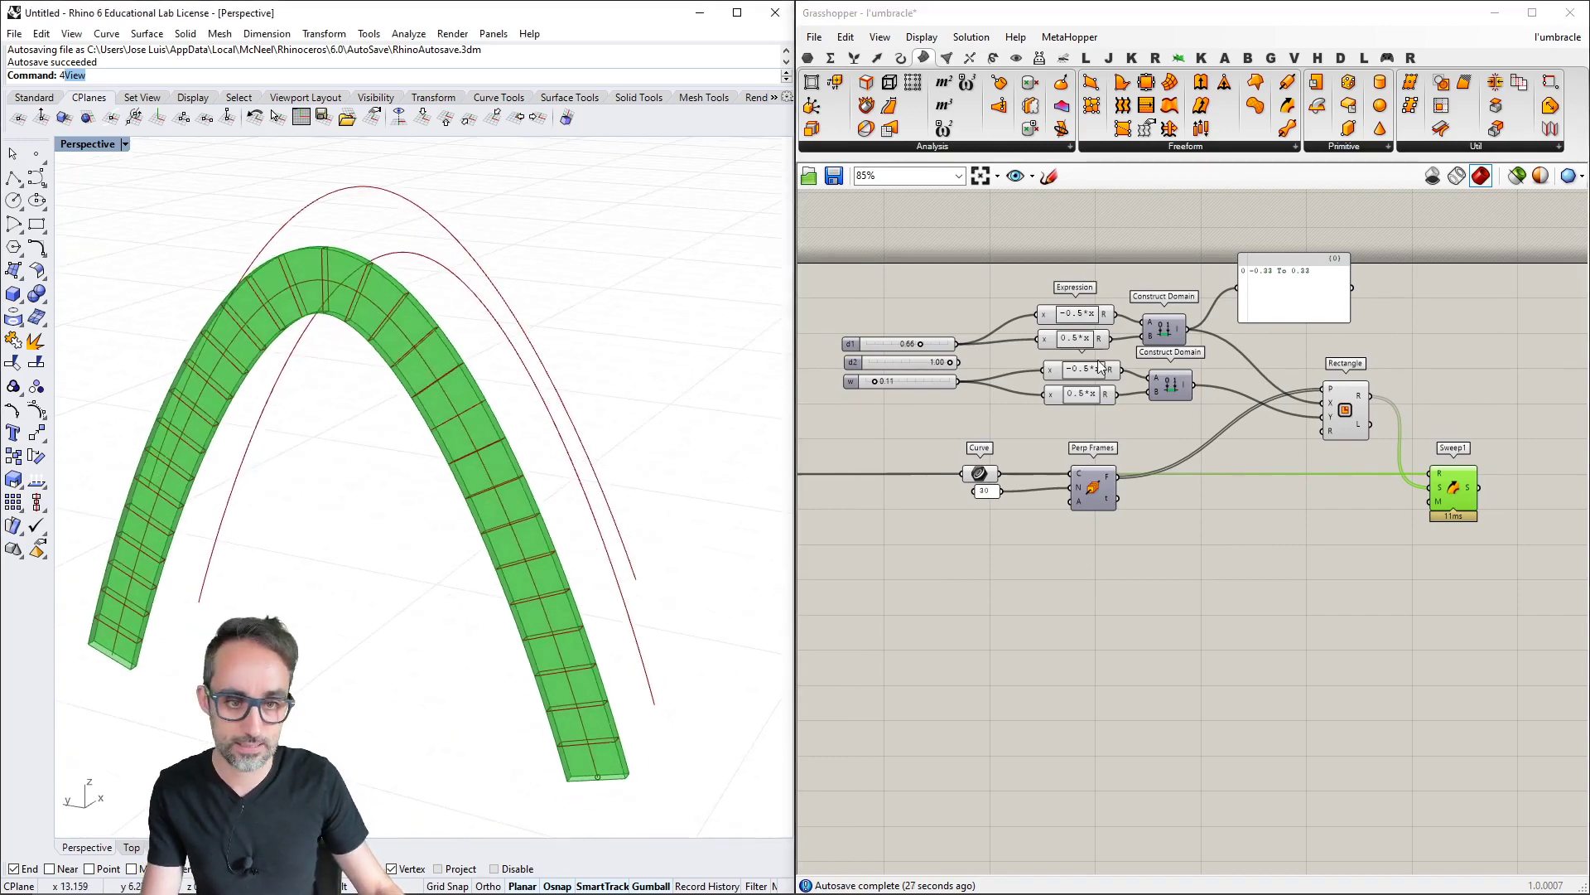
pyautogui.moveTo(1108, 408)
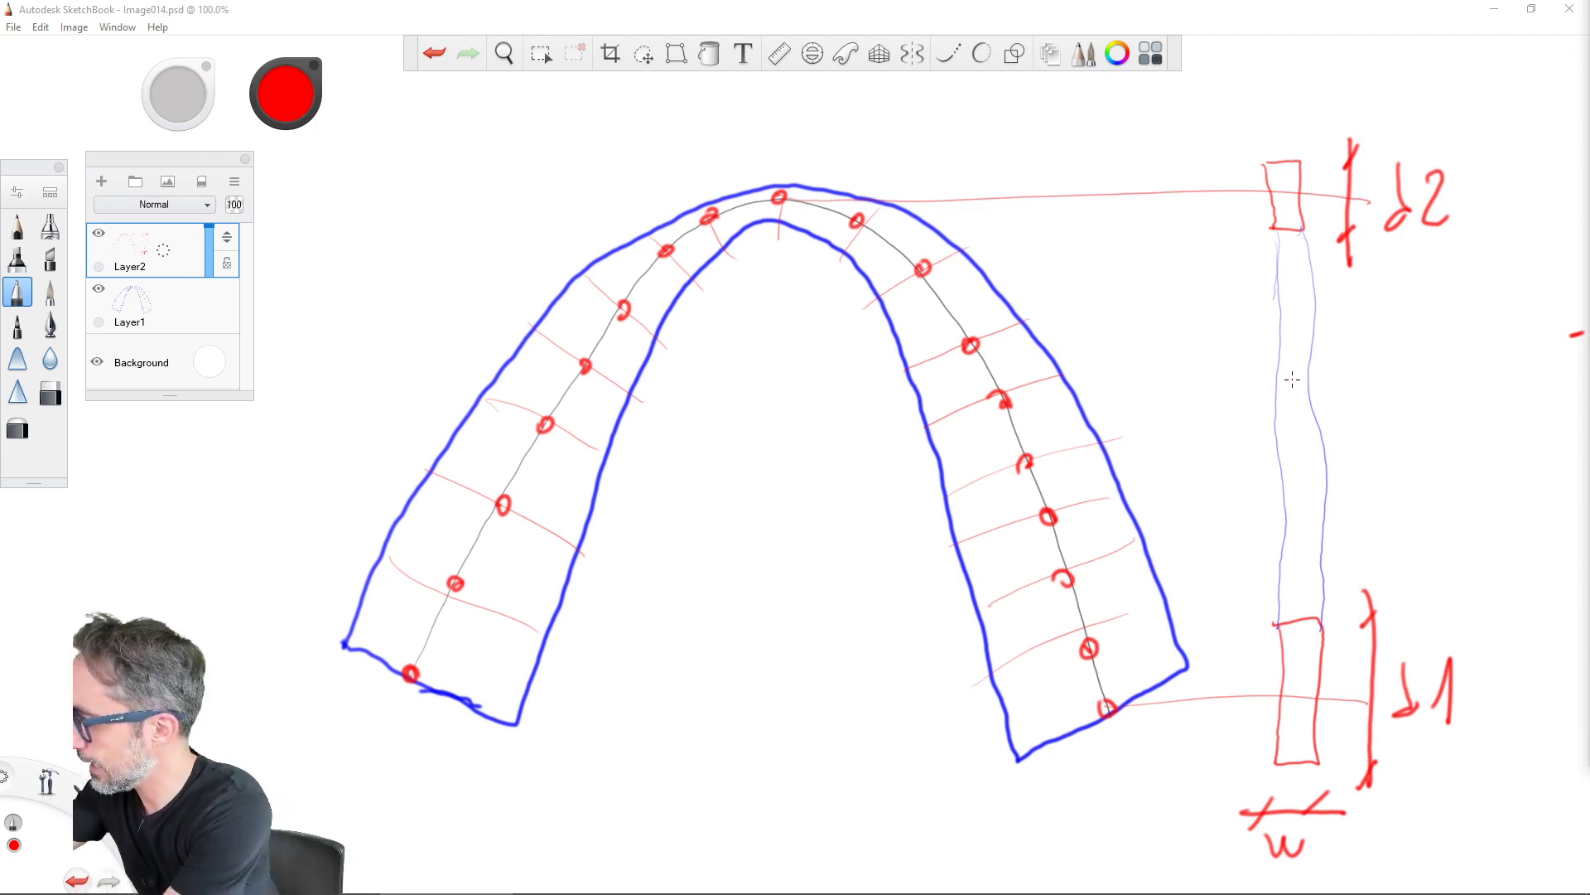
# Switch to Autodesk SketchBook, add a new layer and handwrite 75 beside d1 and 50 beside d2 in blue
pyautogui.click(81, 857)
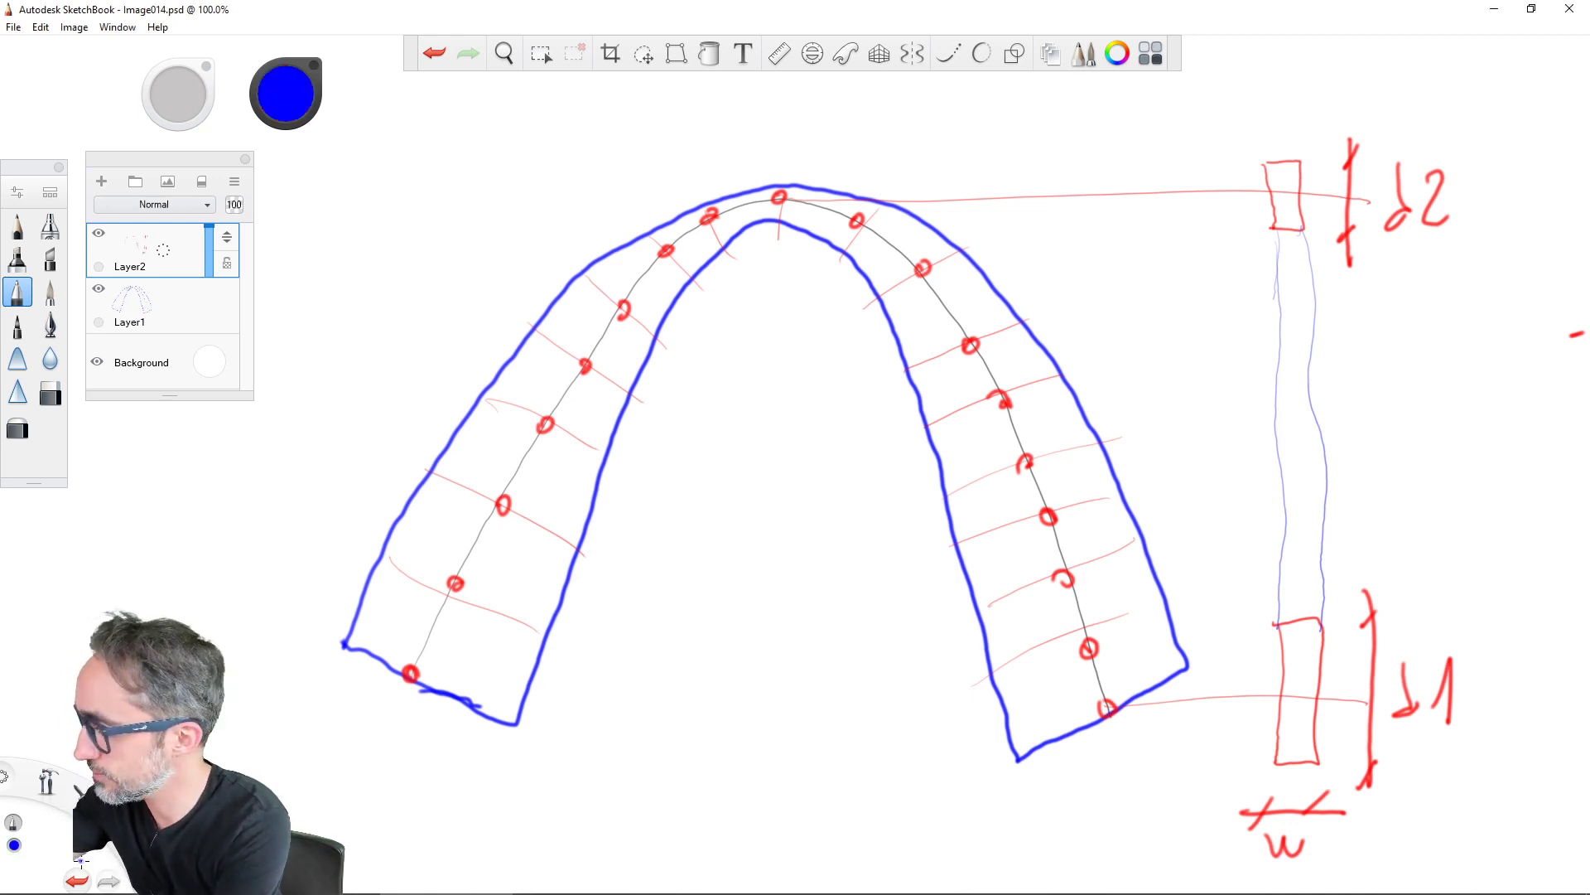
pyautogui.hotkey('ctrl', 'shift', 'n')
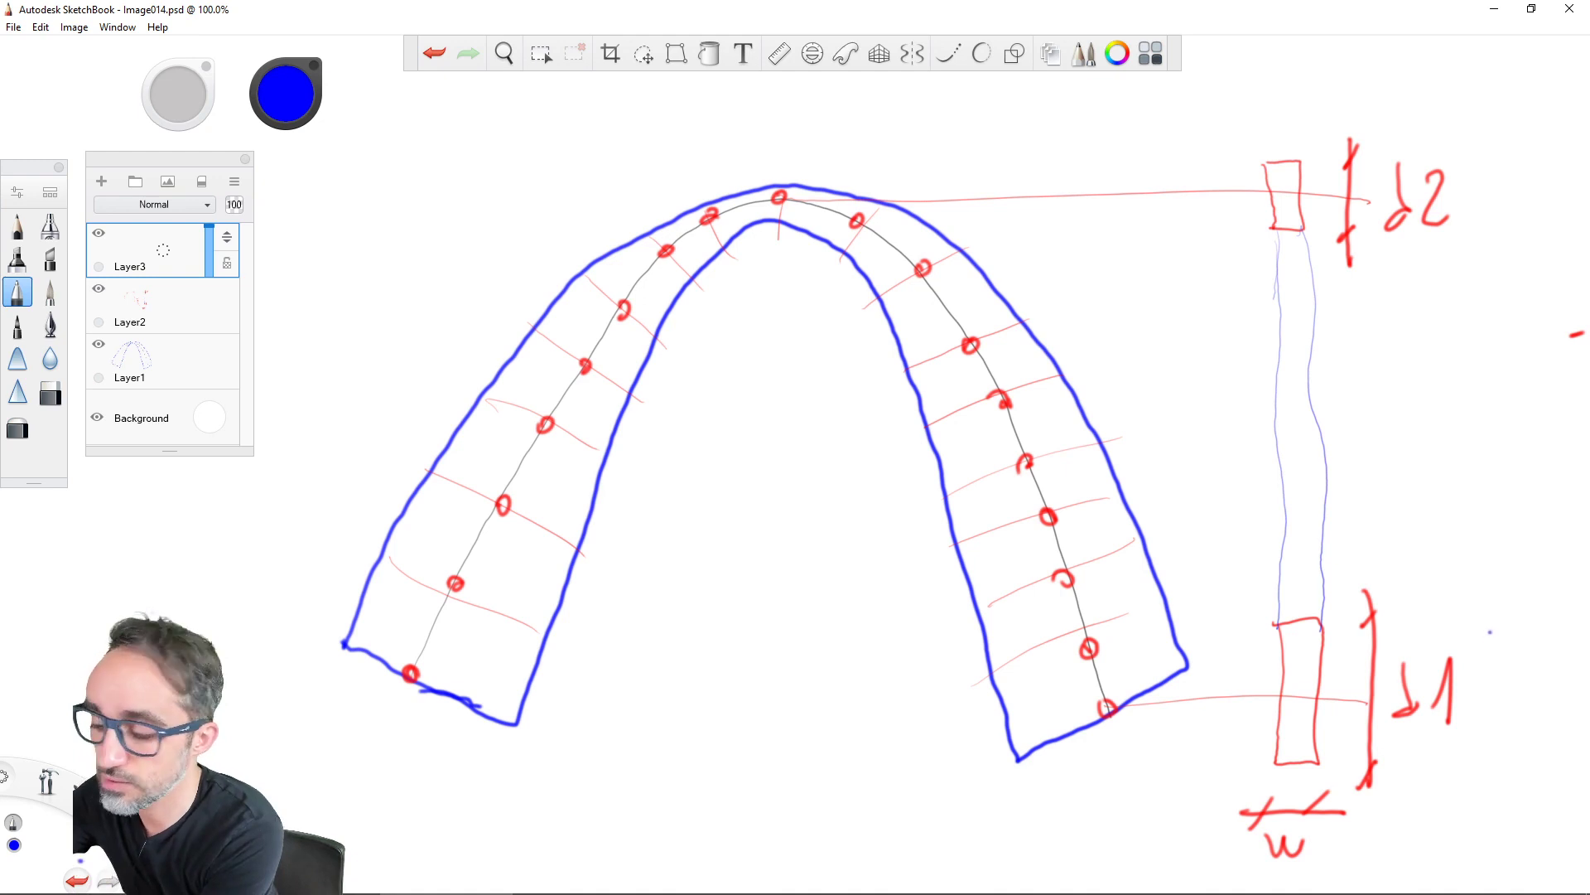
pyautogui.moveTo(1477, 639)
pyautogui.mouseDown()
pyautogui.moveTo(1504, 636)
pyautogui.moveTo(1483, 692)
pyautogui.moveTo(1506, 694)
pyautogui.moveTo(1559, 640)
pyautogui.mouseUp()
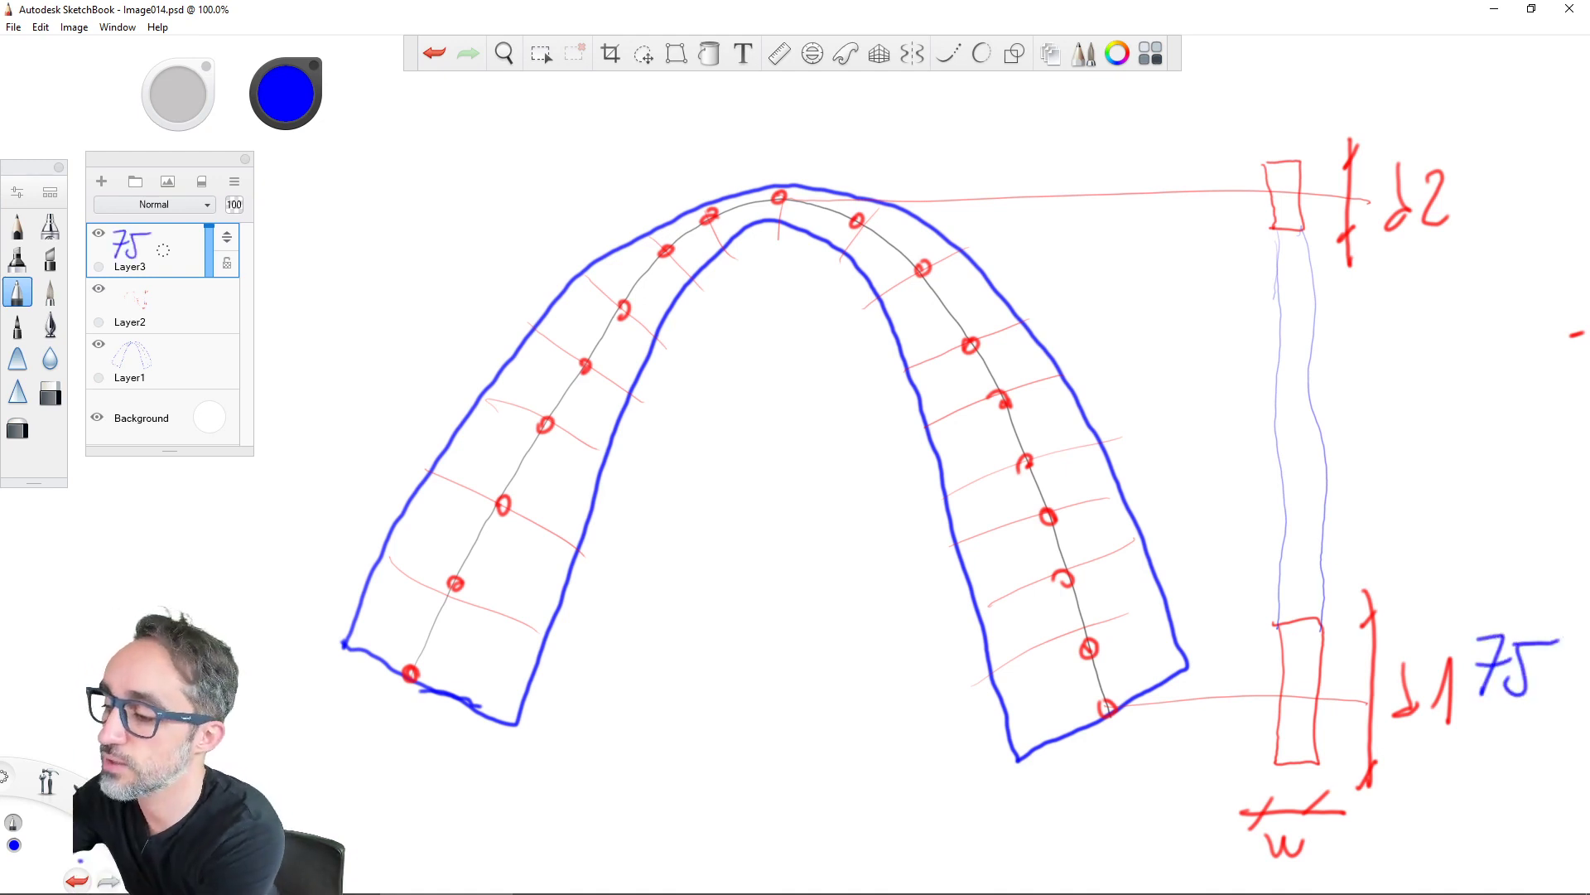
pyautogui.moveTo(1484, 179)
pyautogui.mouseDown()
pyautogui.moveTo(1470, 214)
pyautogui.moveTo(1509, 171)
pyautogui.mouseUp()
pyautogui.moveTo(1517, 184)
pyautogui.mouseDown()
pyautogui.moveTo(1500, 217)
pyautogui.moveTo(1521, 184)
pyautogui.mouseUp()
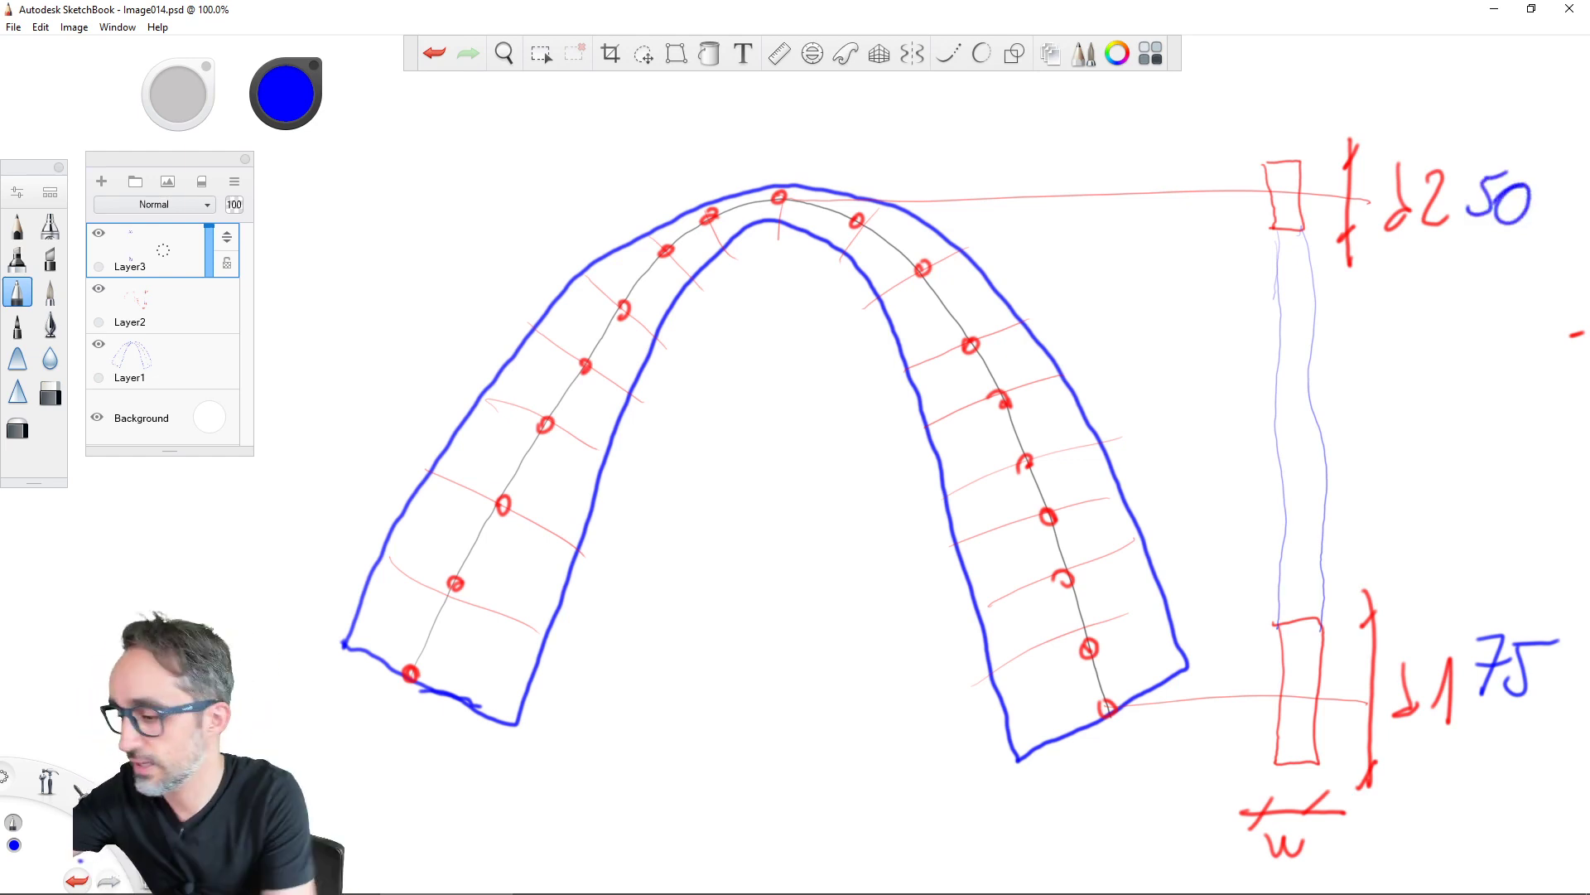
# Mark five blue points up the side-view column, from the d1 rectangle to the d2 rectangle
pyautogui.moveTo(1301, 688)
pyautogui.mouseDown()
pyautogui.moveTo(1290, 697)
pyautogui.moveTo(1302, 689)
pyautogui.mouseUp()
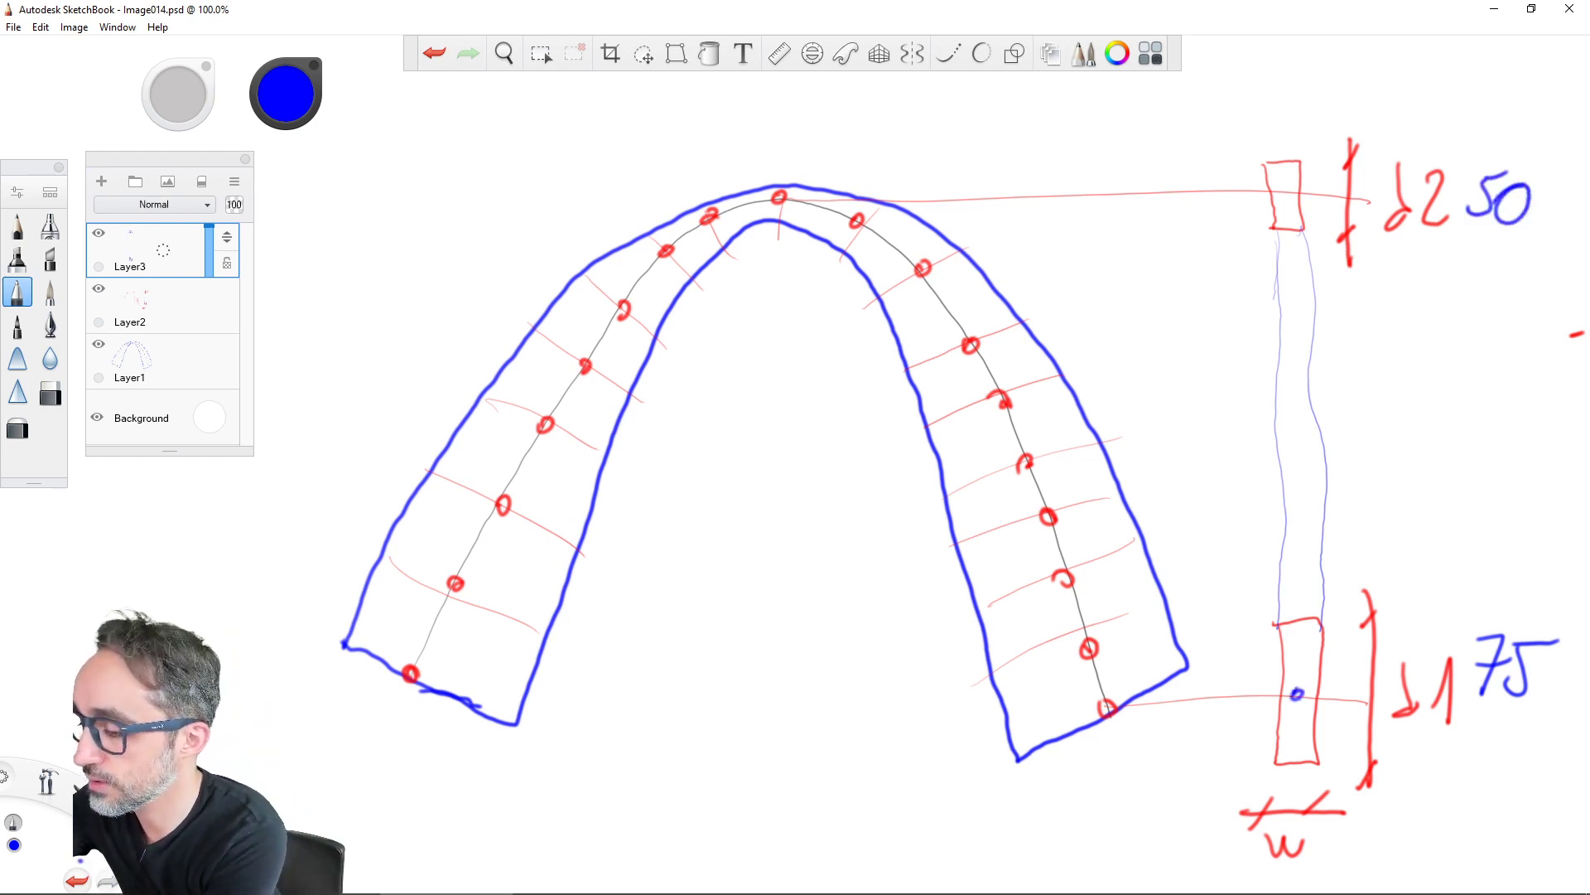
pyautogui.moveTo(1302, 565); pyautogui.dragTo(1301, 576)
pyautogui.moveTo(1302, 452); pyautogui.dragTo(1292, 455)
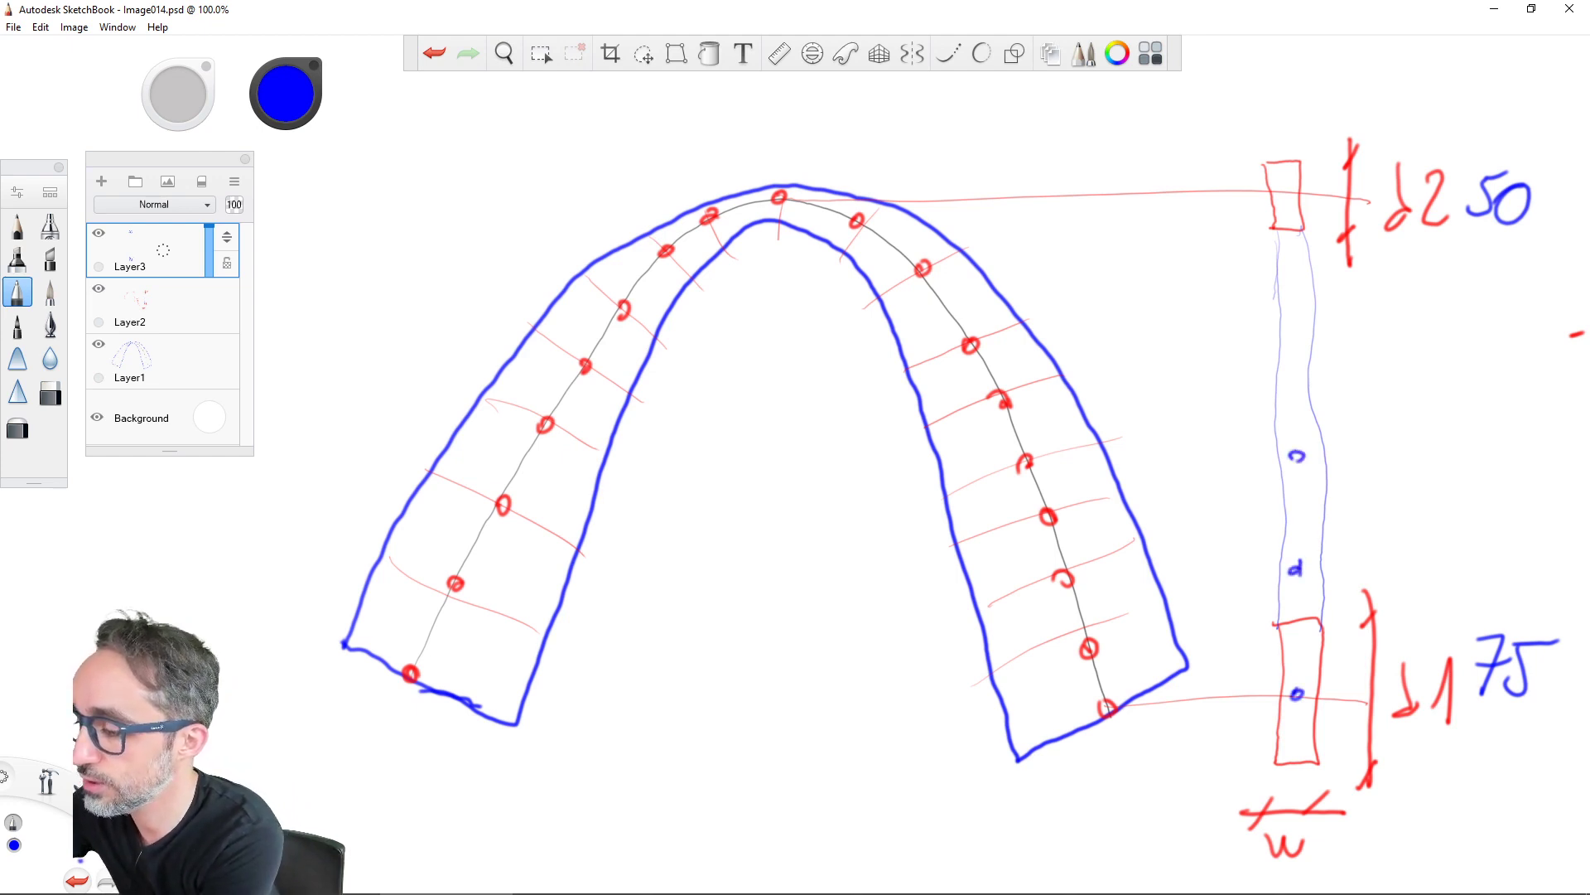
pyautogui.moveTo(1295, 335); pyautogui.dragTo(1288, 346)
pyautogui.moveTo(1283, 183); pyautogui.dragTo(1299, 192)
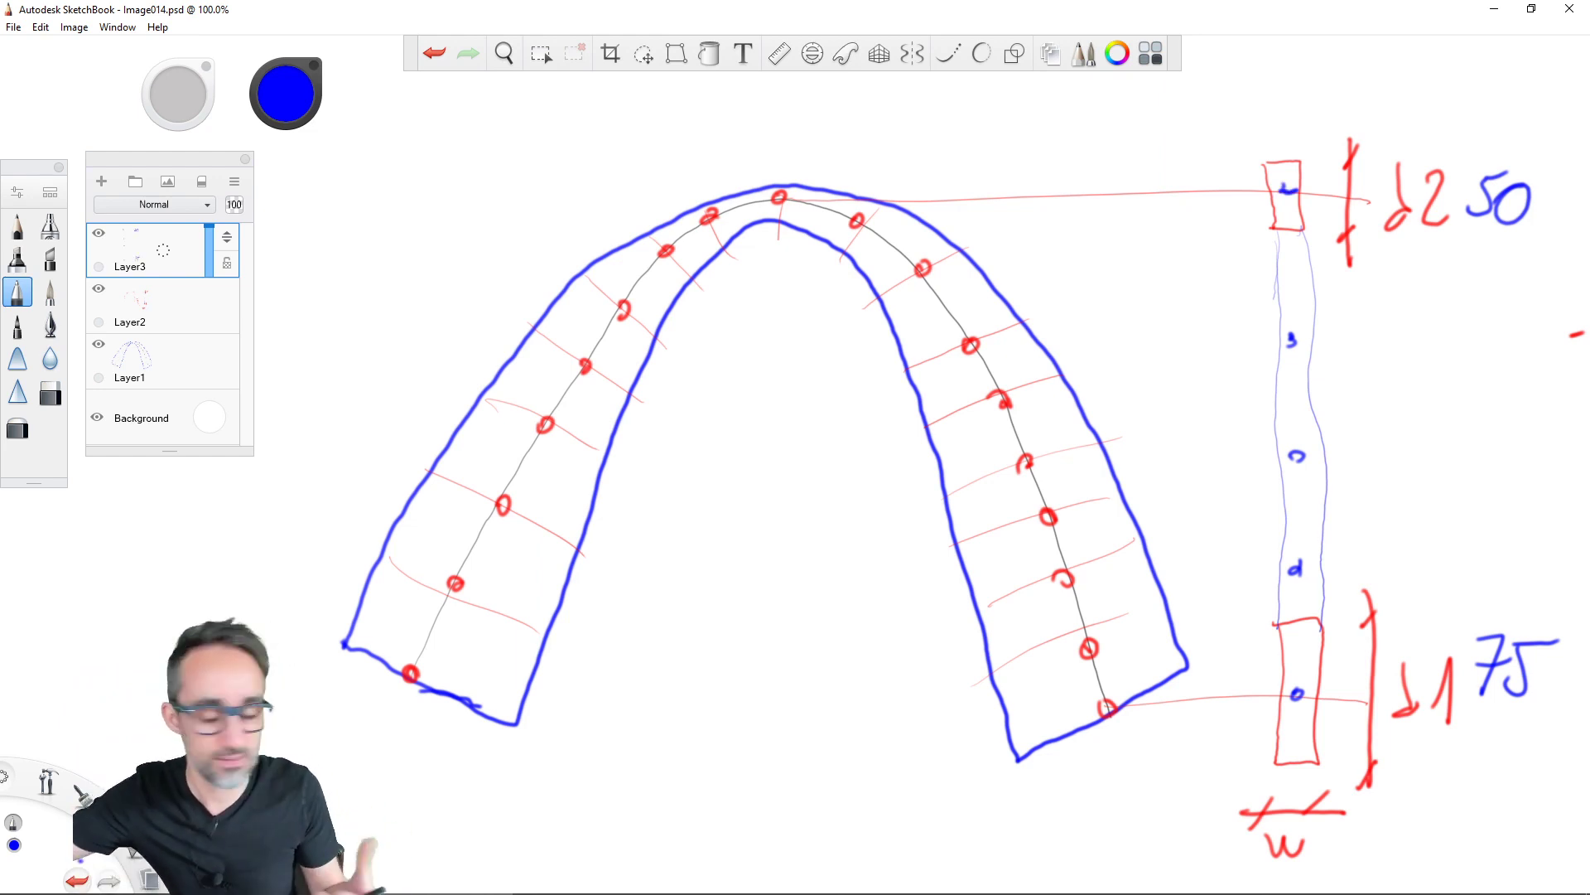
# Handwrite 70, 65 and 60 beside the three intermediate points, going upward from d1
pyautogui.moveTo(1430, 542)
pyautogui.mouseDown()
pyautogui.moveTo(1446, 580)
pyautogui.moveTo(1462, 549)
pyautogui.mouseUp()
pyautogui.moveTo(1487, 548)
pyautogui.mouseDown()
pyautogui.moveTo(1498, 572)
pyautogui.moveTo(1489, 548)
pyautogui.mouseUp()
pyautogui.moveTo(1458, 443); pyautogui.dragTo(1440, 469)
pyautogui.moveTo(1469, 446)
pyautogui.mouseDown()
pyautogui.moveTo(1474, 481)
pyautogui.moveTo(1524, 439)
pyautogui.mouseUp()
pyautogui.moveTo(1452, 334)
pyautogui.mouseDown()
pyautogui.moveTo(1435, 356)
pyautogui.moveTo(1493, 334)
pyautogui.mouseUp()
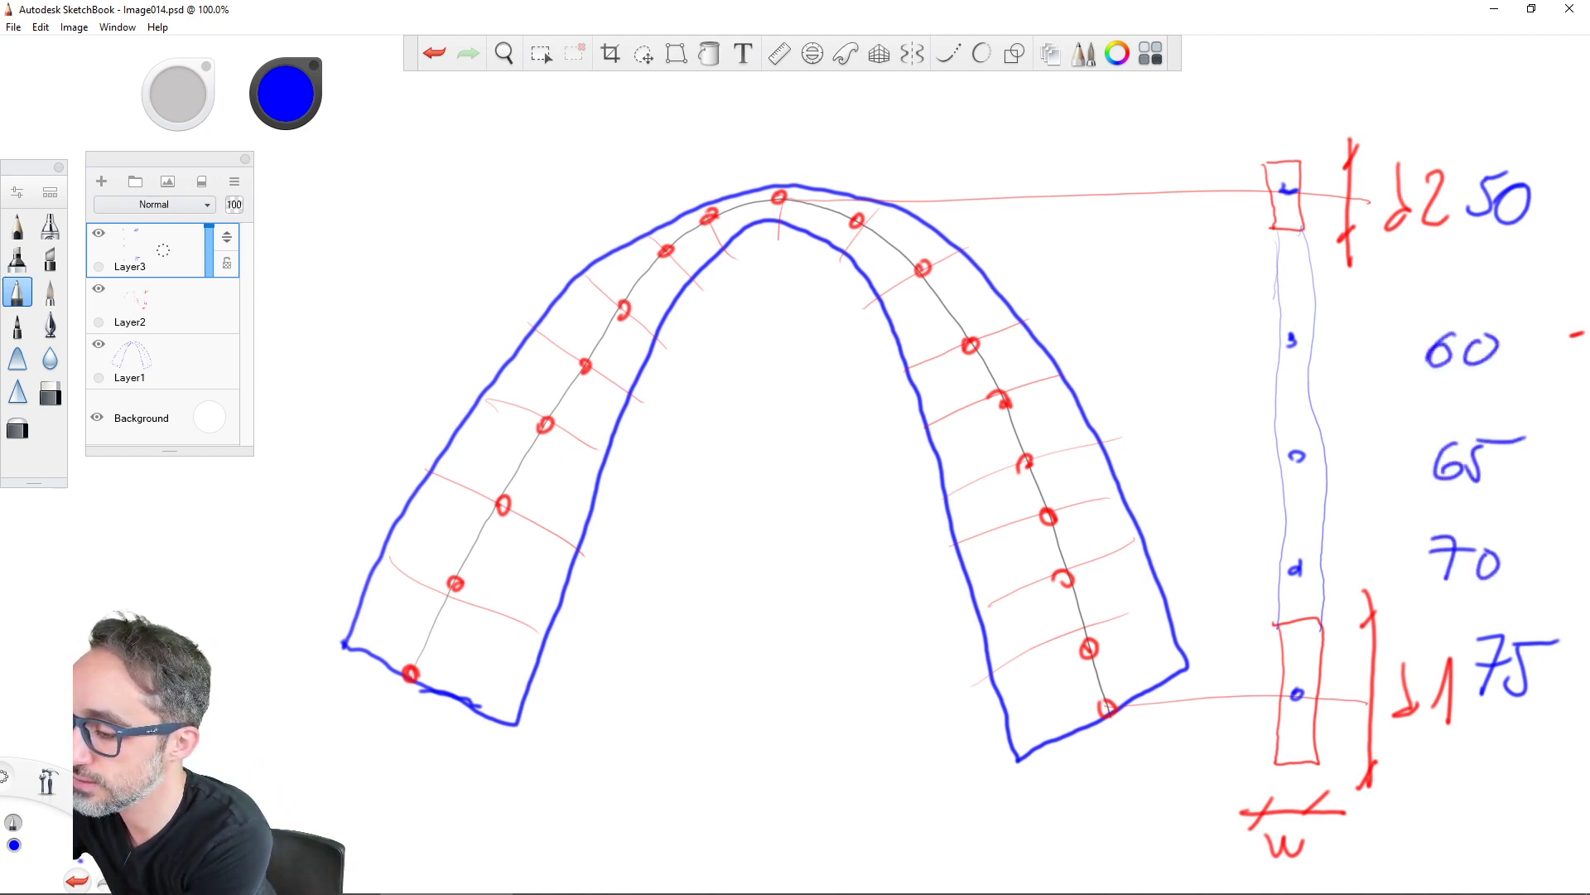
# Add one more point just below the d2 rectangle and label it 55
pyautogui.moveTo(1289, 279); pyautogui.dragTo(1291, 282)
pyautogui.moveTo(1441, 267)
pyautogui.mouseDown()
pyautogui.moveTo(1432, 303)
pyautogui.moveTo(1473, 262)
pyautogui.mouseUp()
pyautogui.moveTo(1477, 264)
pyautogui.mouseDown()
pyautogui.moveTo(1473, 301)
pyautogui.moveTo(1529, 263)
pyautogui.mouseUp()
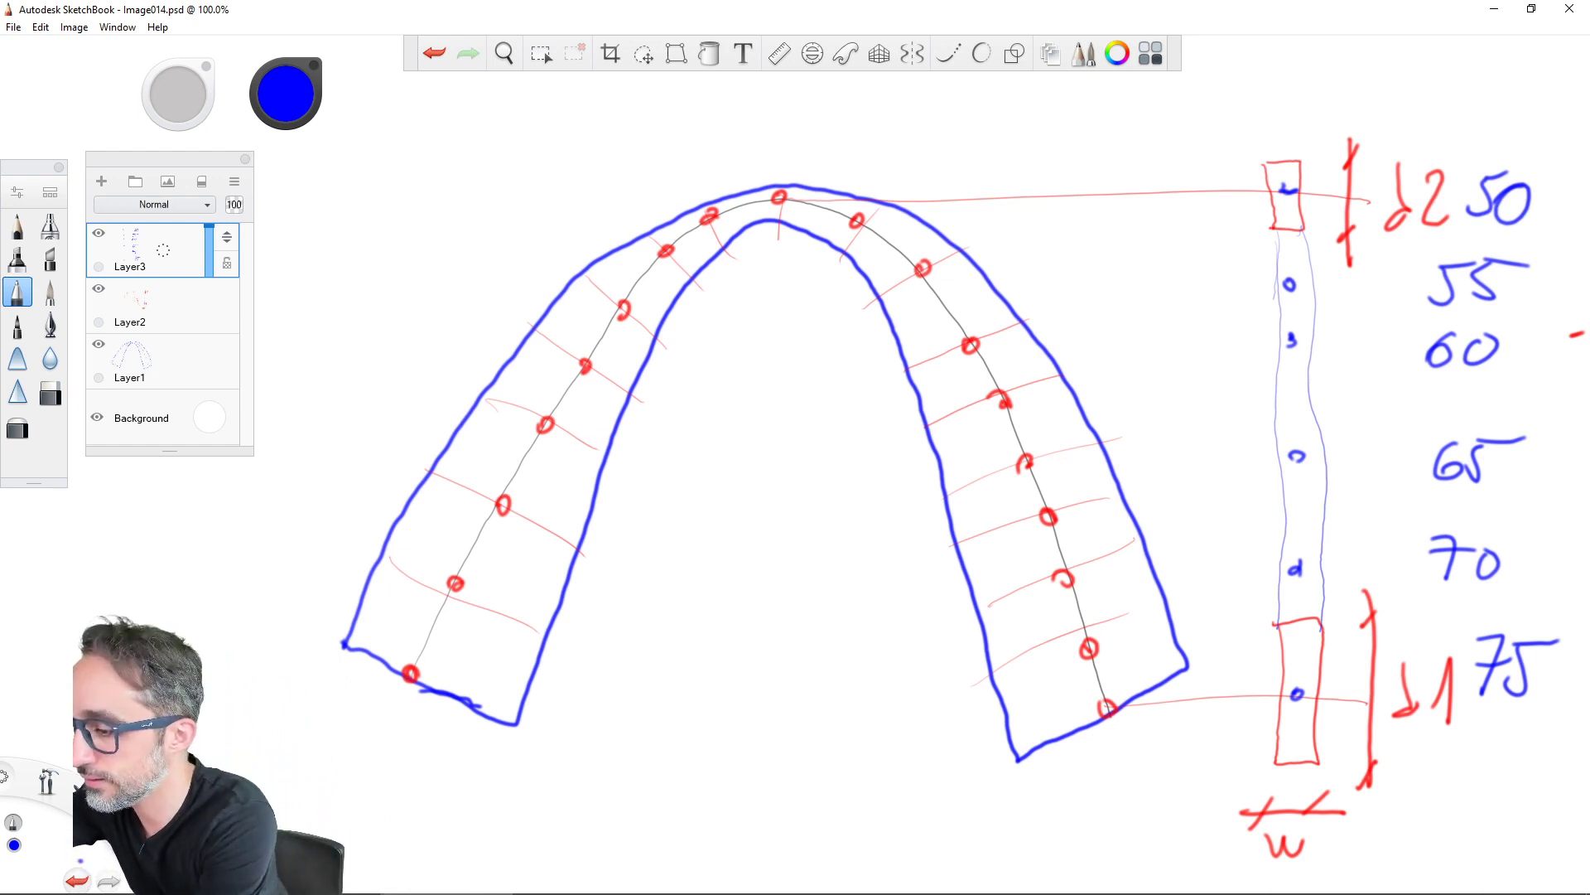
# Draw a ticked vertical dimension line beside the column spanning d1 to d2, and label it 25
pyautogui.moveTo(1190, 130); pyautogui.dragTo(1231, 758)
pyautogui.moveTo(1244, 693); pyautogui.dragTo(1217, 729)
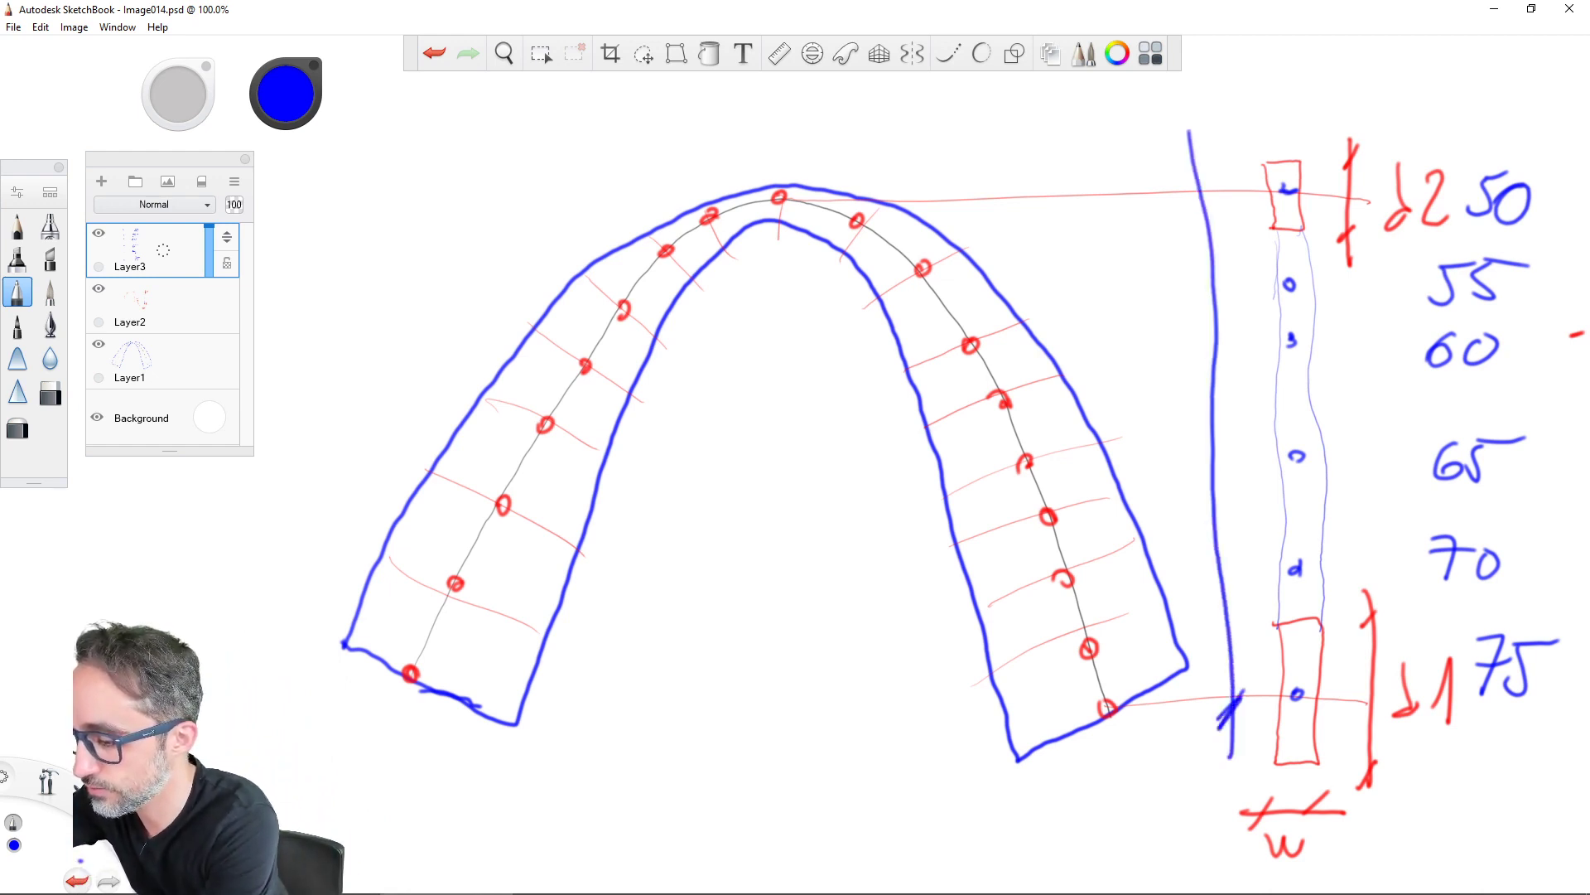
pyautogui.moveTo(1208, 164); pyautogui.dragTo(1186, 205)
pyautogui.moveTo(1083, 340)
pyautogui.mouseDown()
pyautogui.moveTo(1088, 363)
pyautogui.moveTo(1120, 369)
pyautogui.mouseUp()
pyautogui.moveTo(1137, 325); pyautogui.dragTo(1123, 373)
pyautogui.moveTo(1141, 328); pyautogui.dragTo(1173, 321)
# Circle the 75 and 50 values, and trace over the column's lowest segment and the full dimension line
pyautogui.moveTo(1524, 613)
pyautogui.mouseDown()
pyautogui.moveTo(1540, 721)
pyautogui.moveTo(1562, 638)
pyautogui.mouseUp()
pyautogui.moveTo(1516, 148)
pyautogui.mouseDown()
pyautogui.moveTo(1491, 236)
pyautogui.moveTo(1516, 145)
pyautogui.mouseUp()
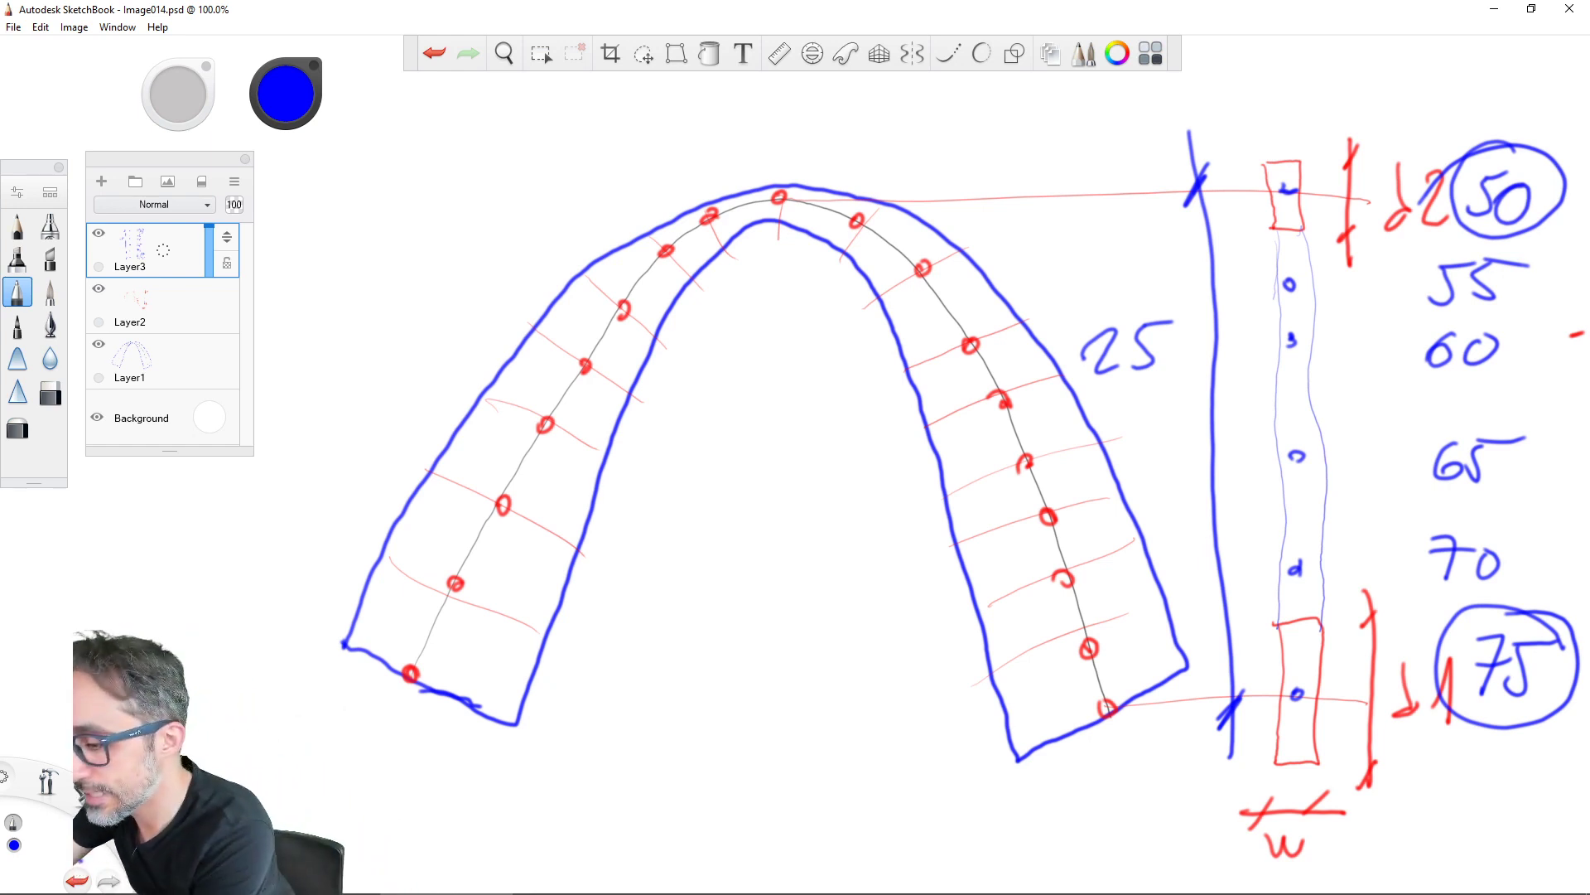
pyautogui.moveTo(1290, 572)
pyautogui.mouseDown()
pyautogui.moveTo(1303, 564)
pyautogui.moveTo(1299, 663)
pyautogui.mouseUp()
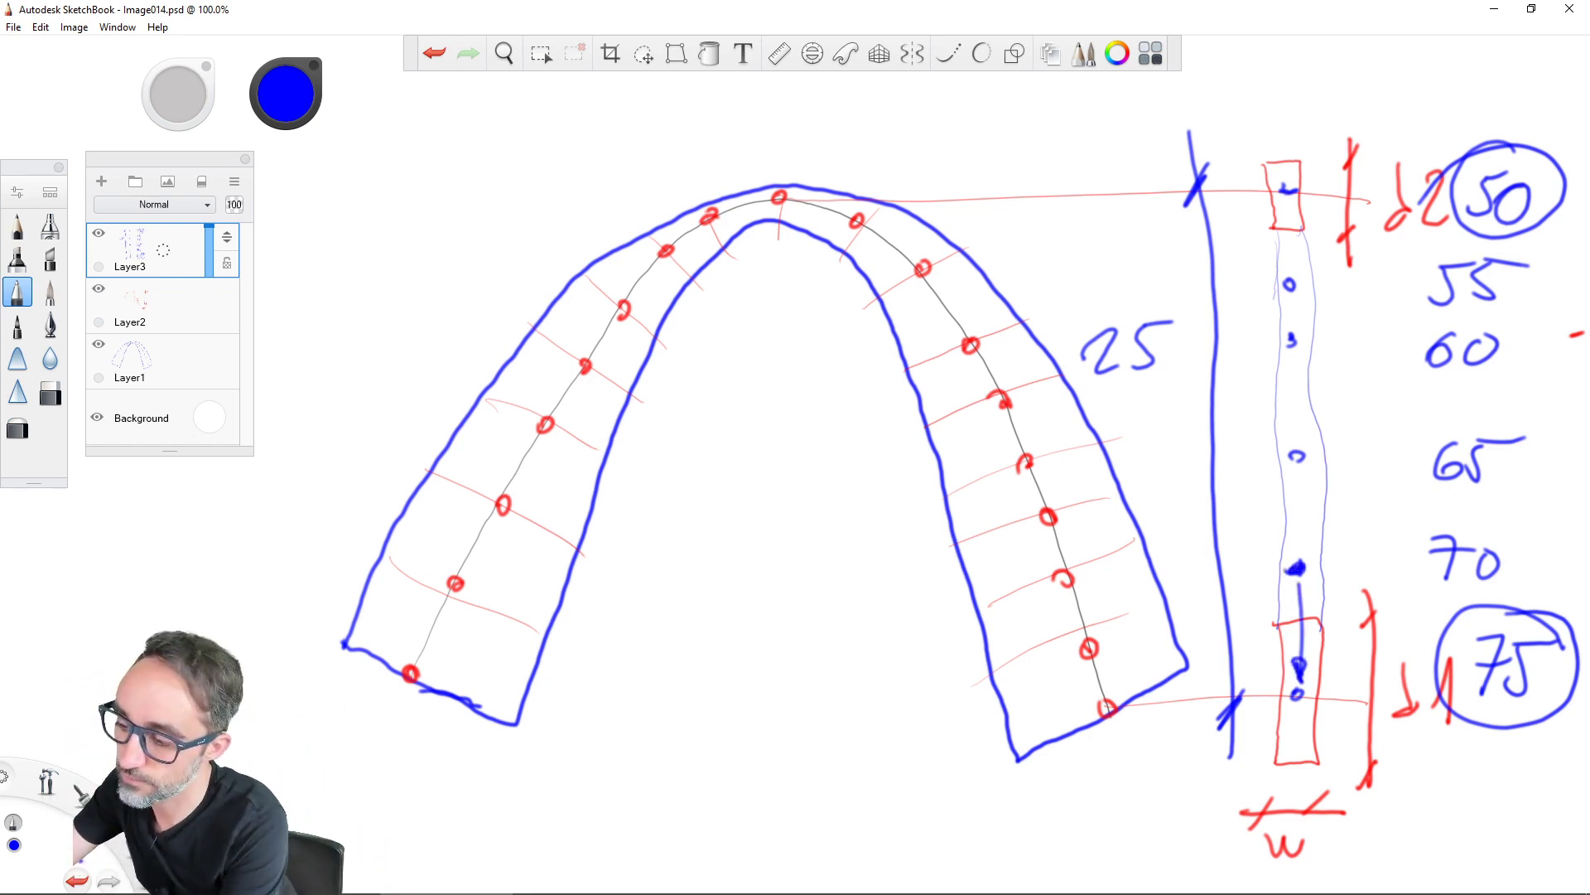
pyautogui.moveTo(1226, 714)
pyautogui.mouseDown()
pyautogui.moveTo(1211, 232)
pyautogui.moveTo(1225, 719)
pyautogui.moveTo(1208, 235)
pyautogui.moveTo(1191, 184)
pyautogui.mouseUp()
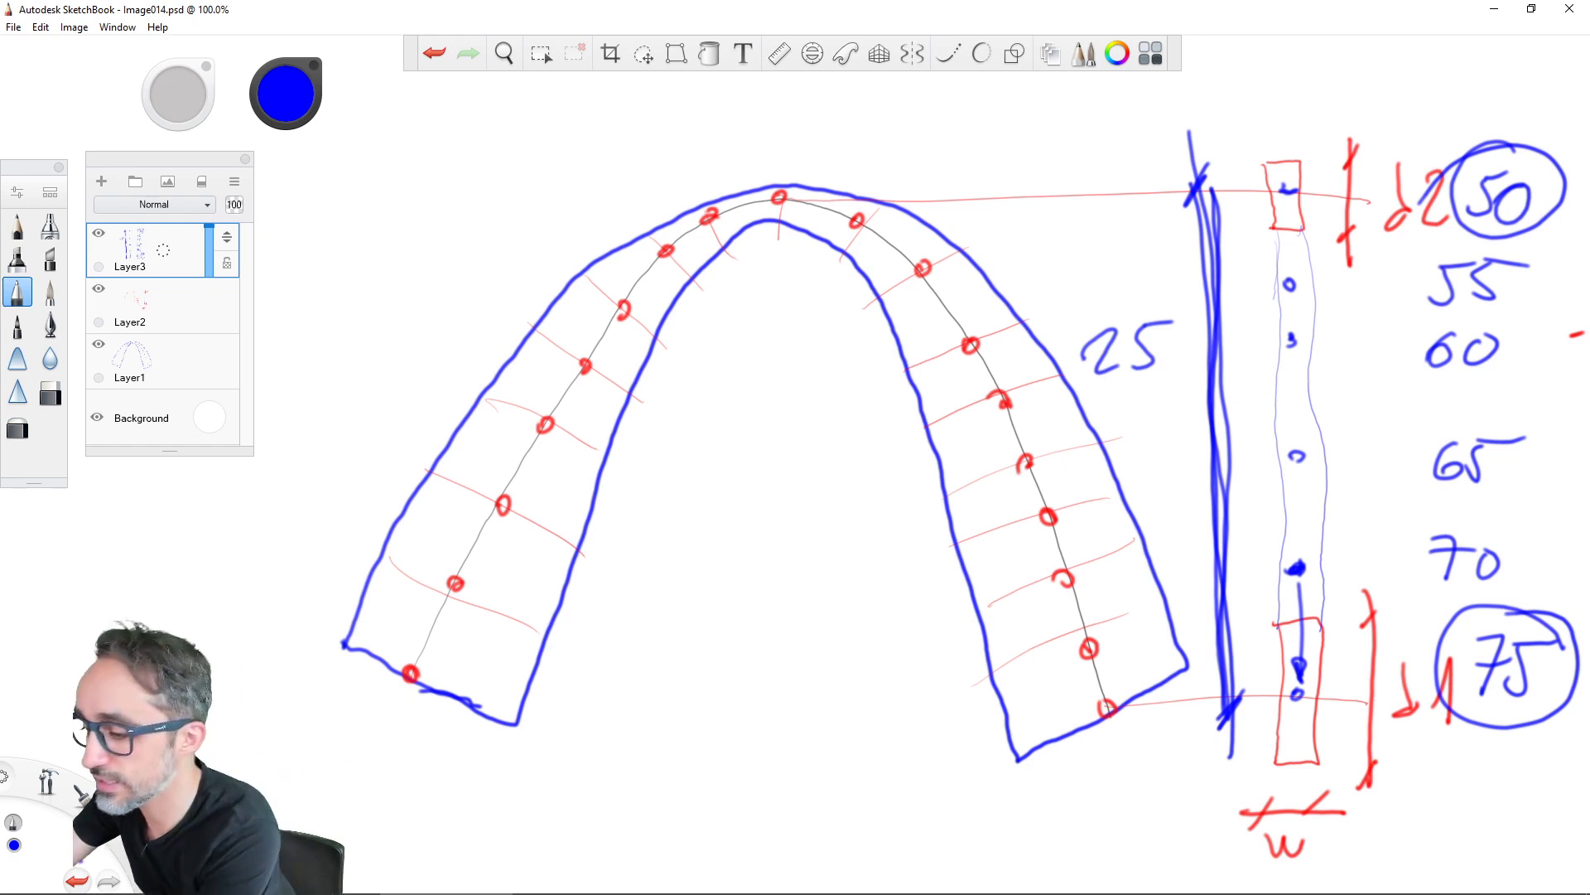
# Handwrite the fractions 0,20, 0,40, 0,60 and 0,80 beside the intermediate points, from d1 up toward d2
pyautogui.moveTo(1341, 524); pyautogui.dragTo(1354, 575)
pyautogui.moveTo(1368, 534); pyautogui.dragTo(1385, 557)
pyautogui.moveTo(1402, 528); pyautogui.dragTo(1398, 530)
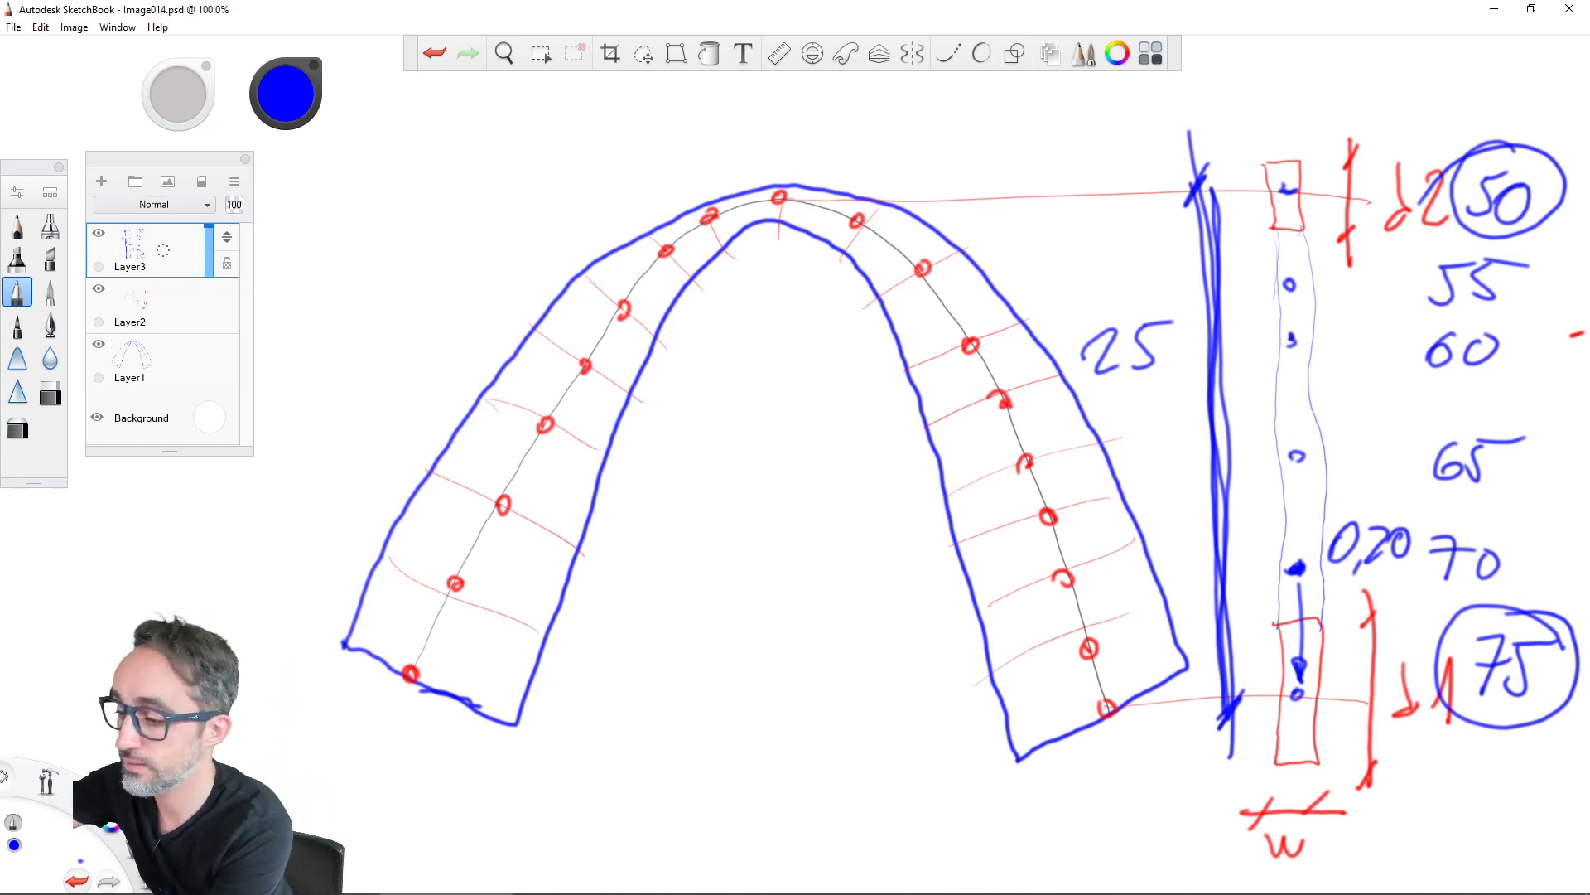
pyautogui.moveTo(1297, 691); pyautogui.dragTo(1297, 677)
pyautogui.moveTo(1324, 427); pyautogui.dragTo(1318, 429)
pyautogui.moveTo(1337, 463); pyautogui.dragTo(1333, 479)
pyautogui.moveTo(1350, 424); pyautogui.dragTo(1372, 448)
pyautogui.moveTo(1362, 429)
pyautogui.mouseDown()
pyautogui.moveTo(1360, 476)
pyautogui.moveTo(1381, 439)
pyautogui.mouseUp()
pyautogui.moveTo(1329, 325); pyautogui.dragTo(1337, 373)
pyautogui.moveTo(1371, 323)
pyautogui.mouseDown()
pyautogui.moveTo(1359, 352)
pyautogui.moveTo(1390, 341)
pyautogui.mouseUp()
pyautogui.moveTo(1335, 267); pyautogui.dragTo(1342, 321)
pyautogui.moveTo(1375, 275)
pyautogui.mouseDown()
pyautogui.moveTo(1367, 286)
pyautogui.moveTo(1373, 269)
pyautogui.mouseUp()
pyautogui.moveTo(1400, 269); pyautogui.dragTo(1389, 273)
# Emphasize the d2 point, label it 1,00, and circle the 0,20 fraction
pyautogui.click(1288, 191)
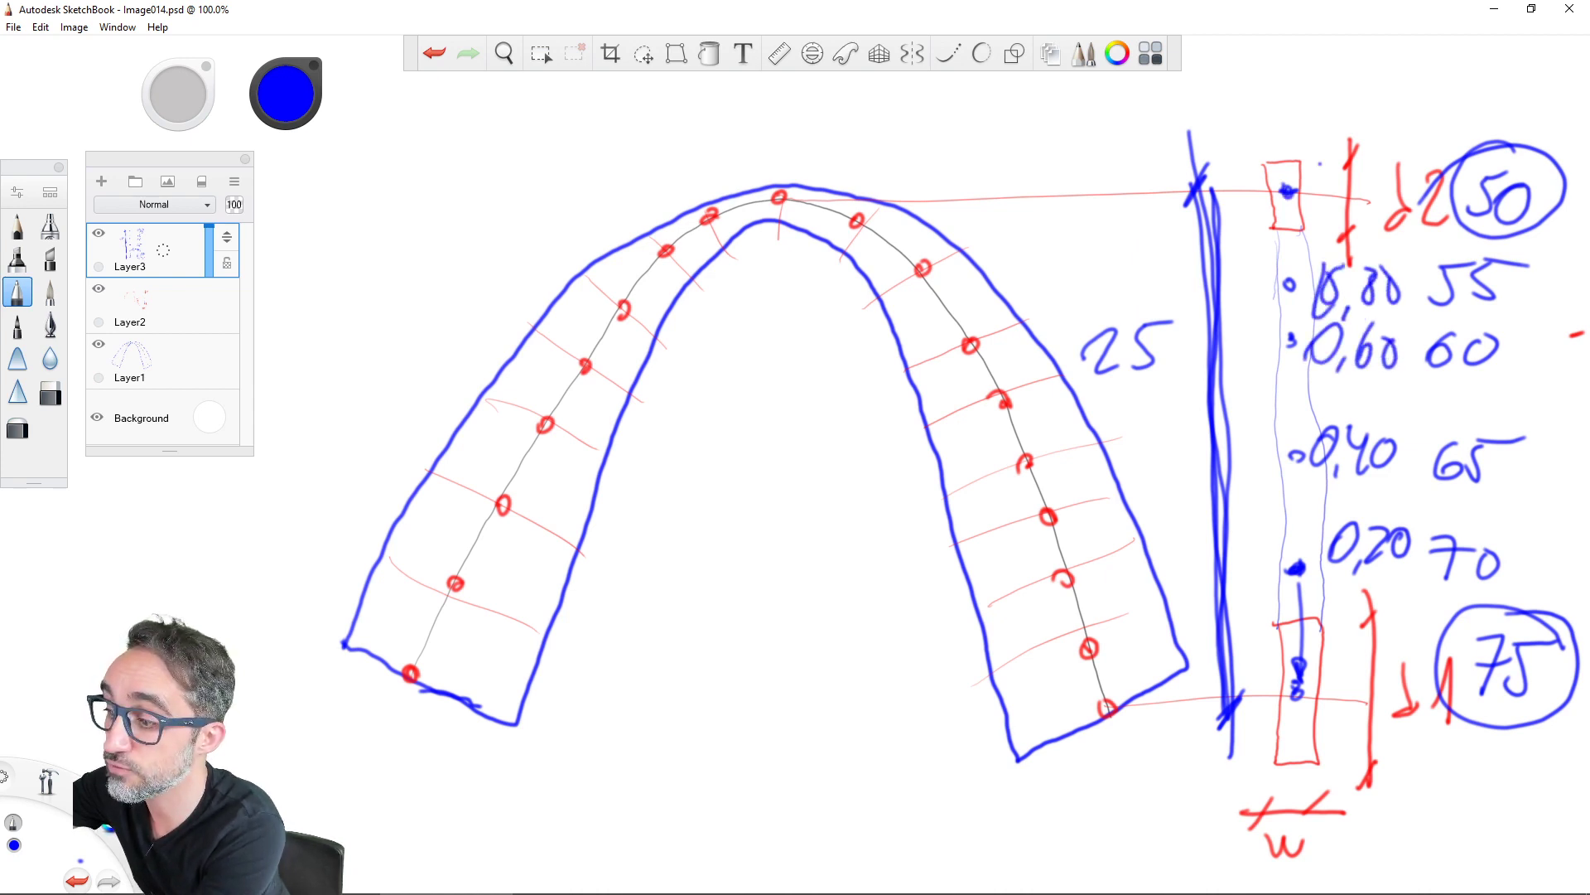
pyautogui.moveTo(1307, 170); pyautogui.dragTo(1344, 125)
pyautogui.moveTo(1344, 161); pyautogui.dragTo(1336, 191)
pyautogui.moveTo(1377, 141); pyautogui.dragTo(1374, 142)
pyautogui.moveTo(1397, 142); pyautogui.dragTo(1408, 131)
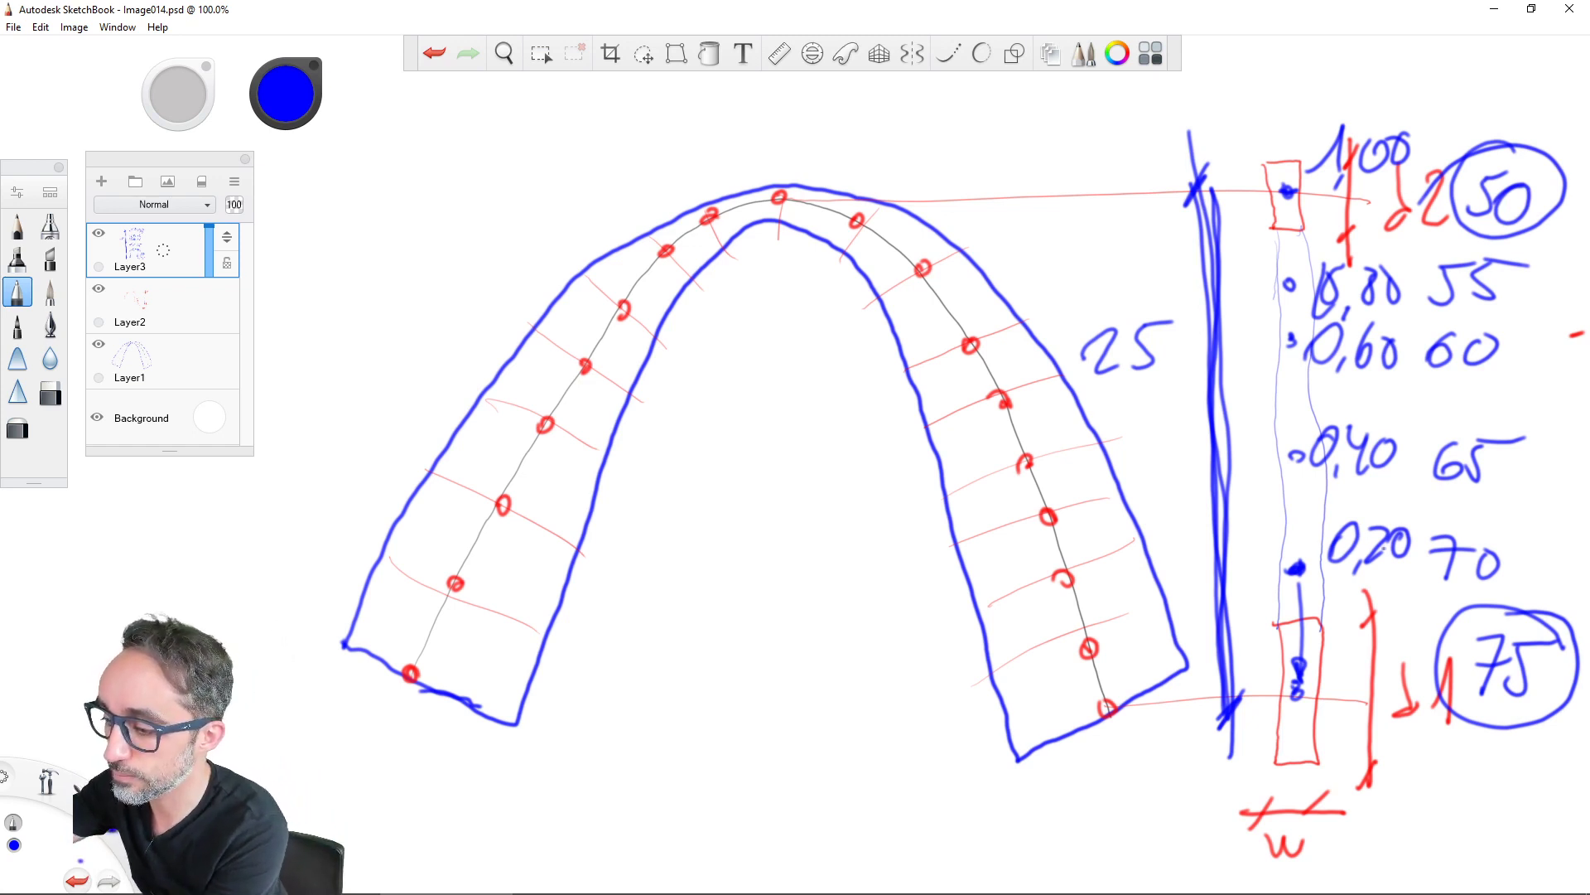
pyautogui.moveTo(1412, 510)
pyautogui.mouseDown()
pyautogui.moveTo(1367, 497)
pyautogui.moveTo(1400, 502)
pyautogui.moveTo(1408, 546)
pyautogui.mouseUp()
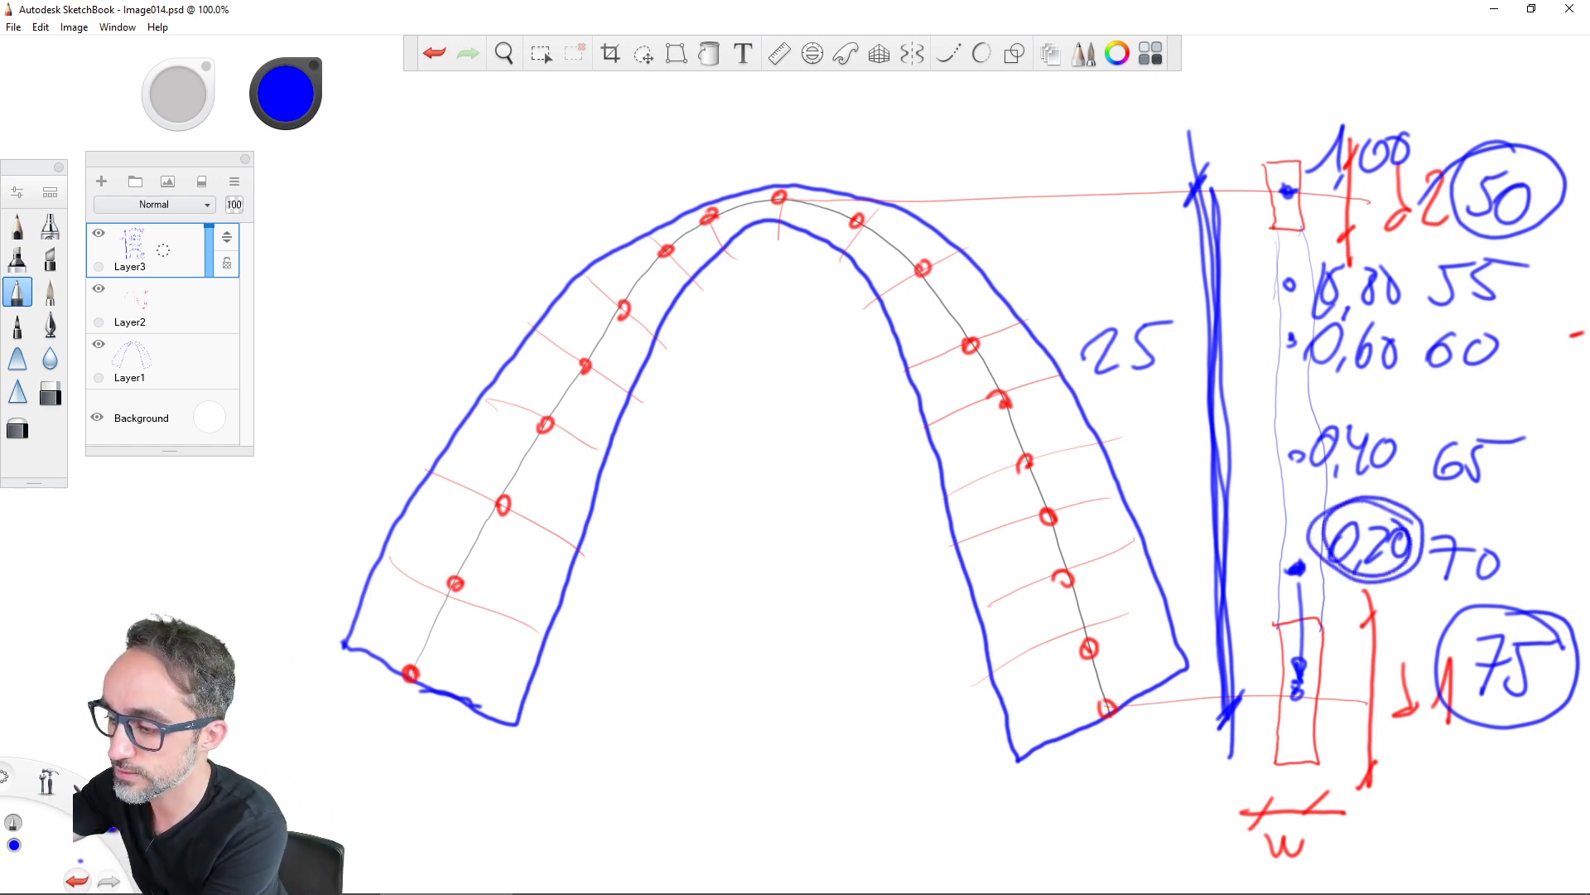
# Circle the 25 twice, draw a short tail from it toward the column, and circle the 70 and 75 values
pyautogui.moveTo(1181, 310); pyautogui.dragTo(1114, 396)
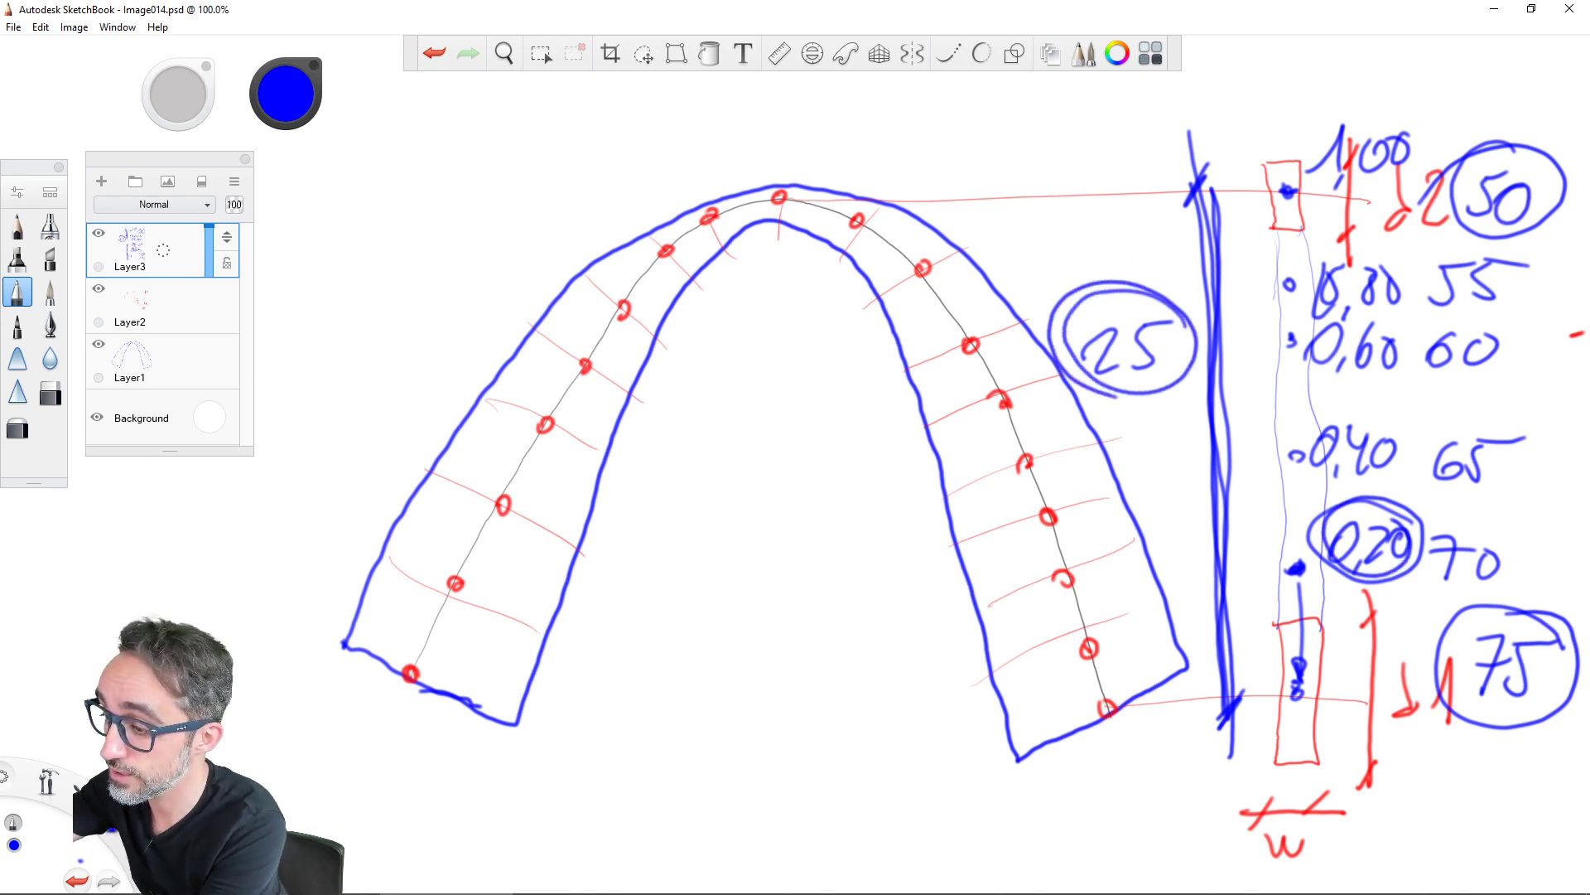
pyautogui.moveTo(1180, 311)
pyautogui.mouseDown()
pyautogui.moveTo(1085, 377)
pyautogui.moveTo(1156, 399)
pyautogui.mouseUp()
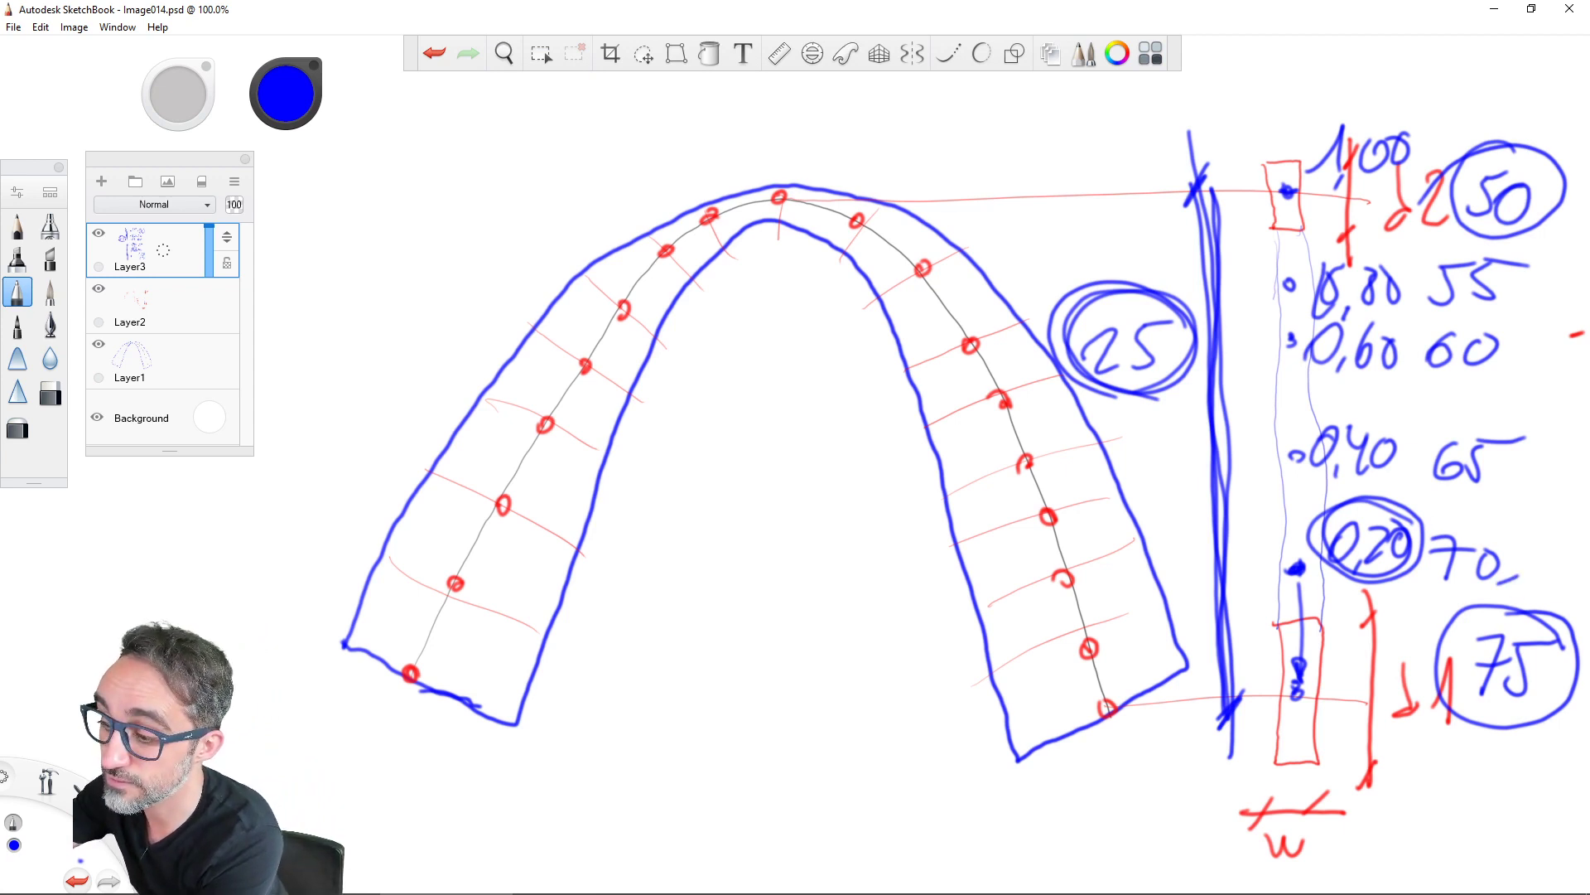
pyautogui.moveTo(1478, 534)
pyautogui.mouseDown()
pyautogui.moveTo(1495, 512)
pyautogui.moveTo(1528, 567)
pyautogui.mouseUp()
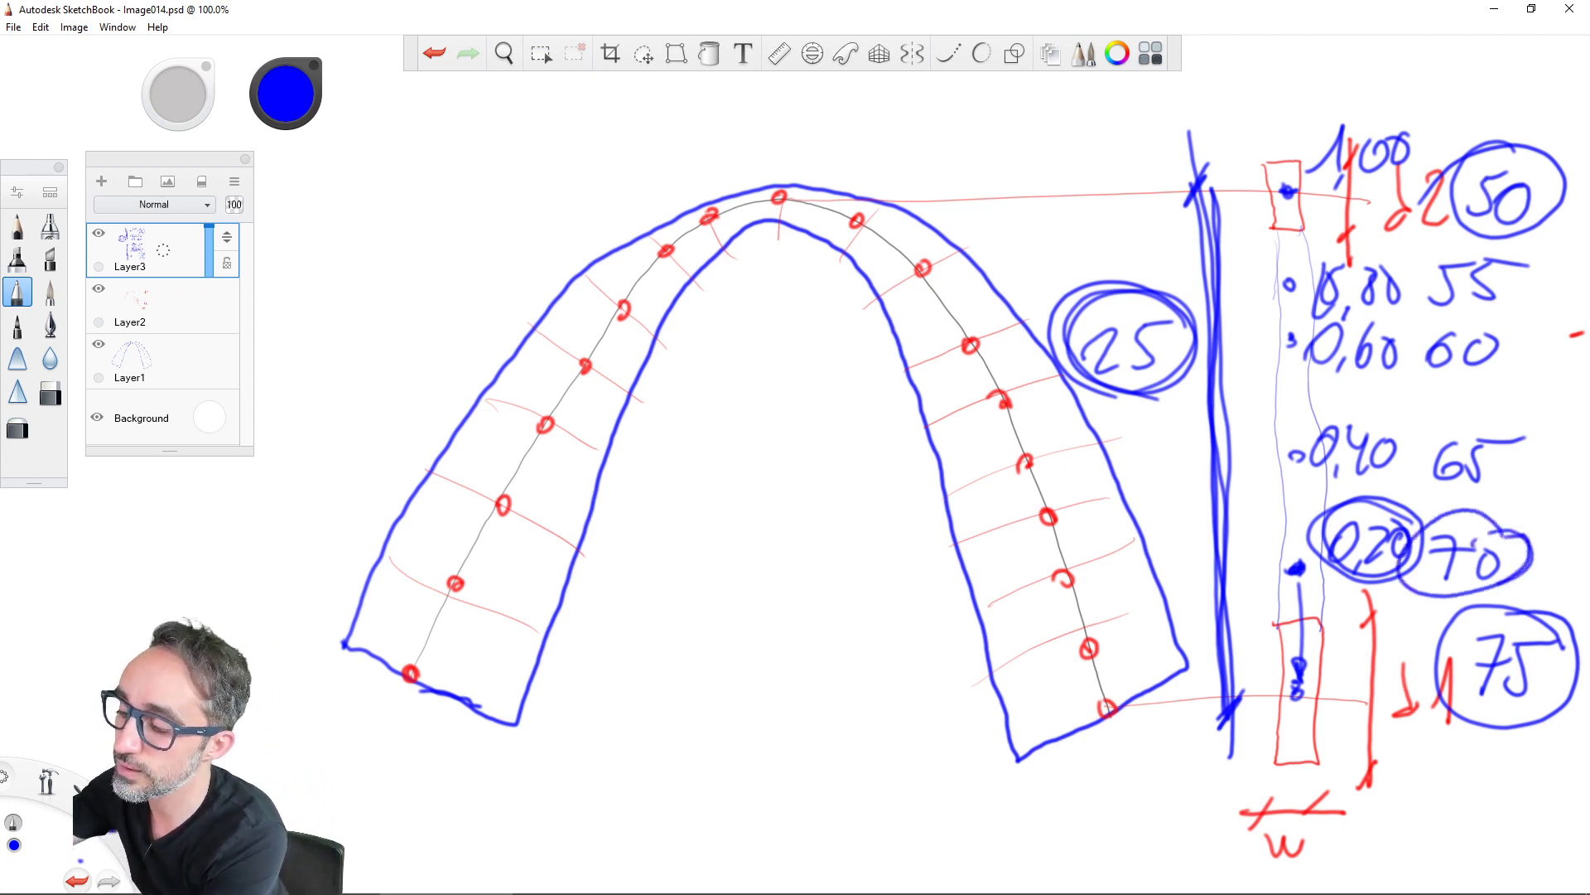
pyautogui.moveTo(1188, 353); pyautogui.dragTo(1252, 406)
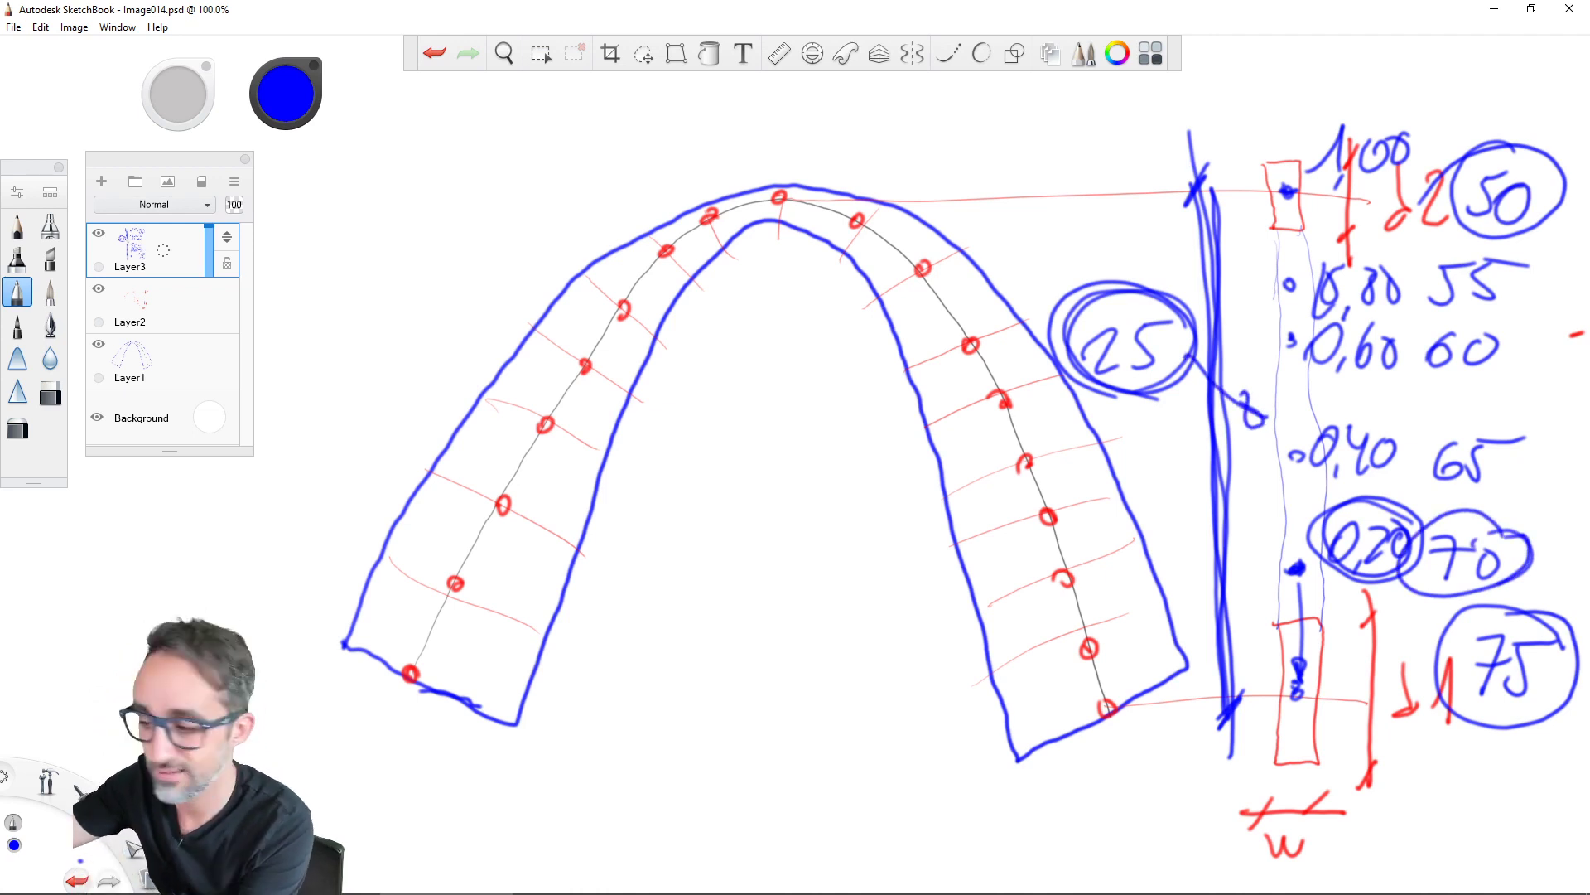
pyautogui.moveTo(1525, 612)
pyautogui.mouseDown()
pyautogui.moveTo(1432, 687)
pyautogui.moveTo(1561, 629)
pyautogui.mouseUp()
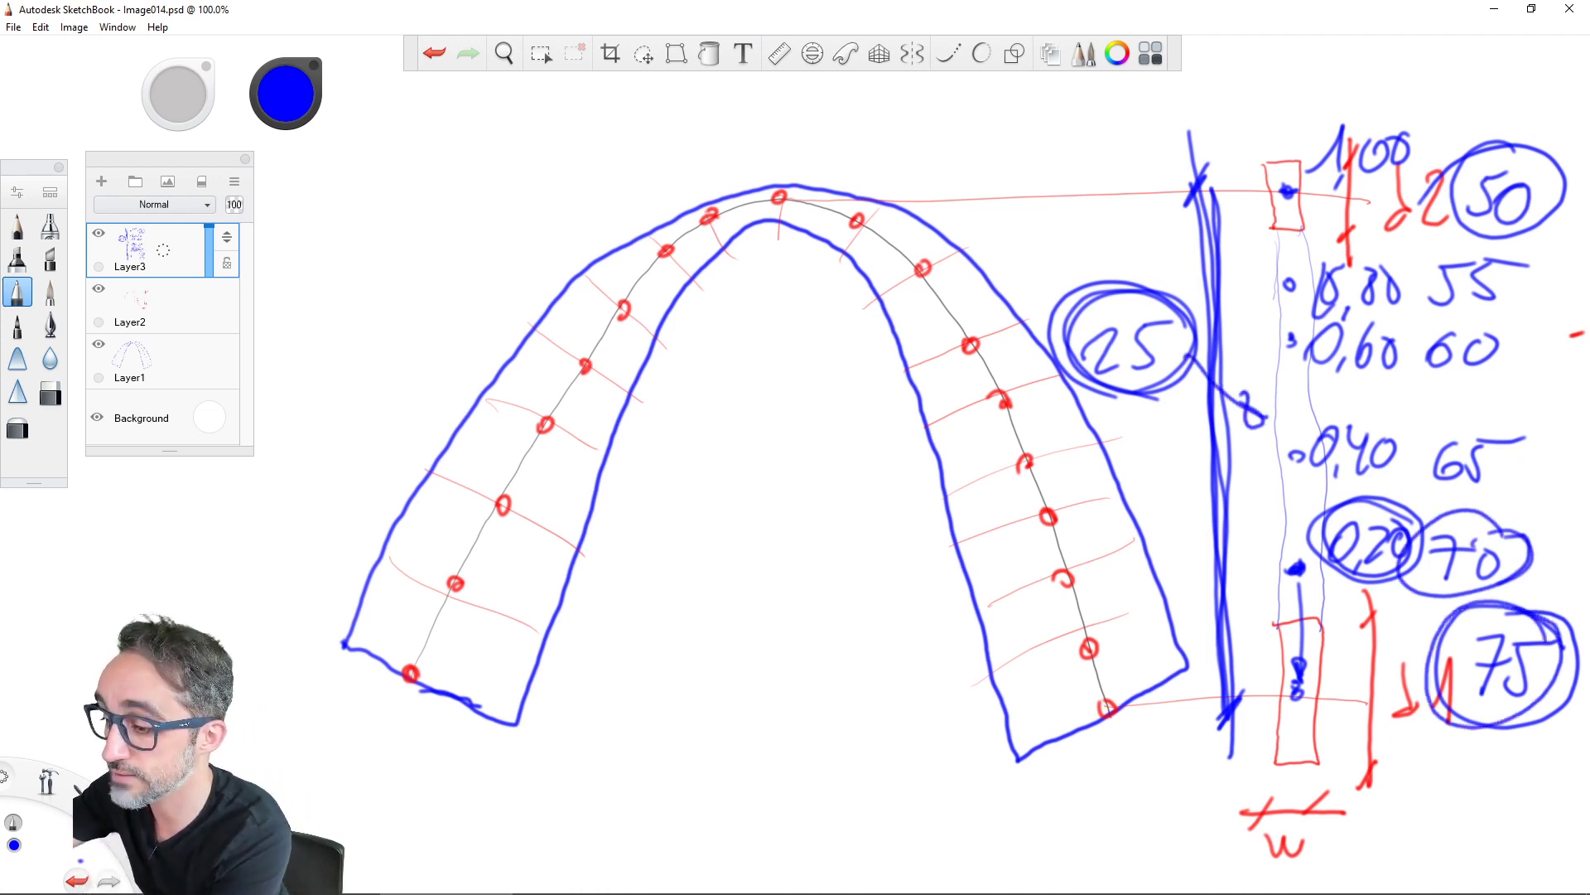
# Circle the 65, the 0,60 fraction and its 60 value, and reinforce the circle around 75
pyautogui.moveTo(1466, 408); pyautogui.dragTo(1529, 429)
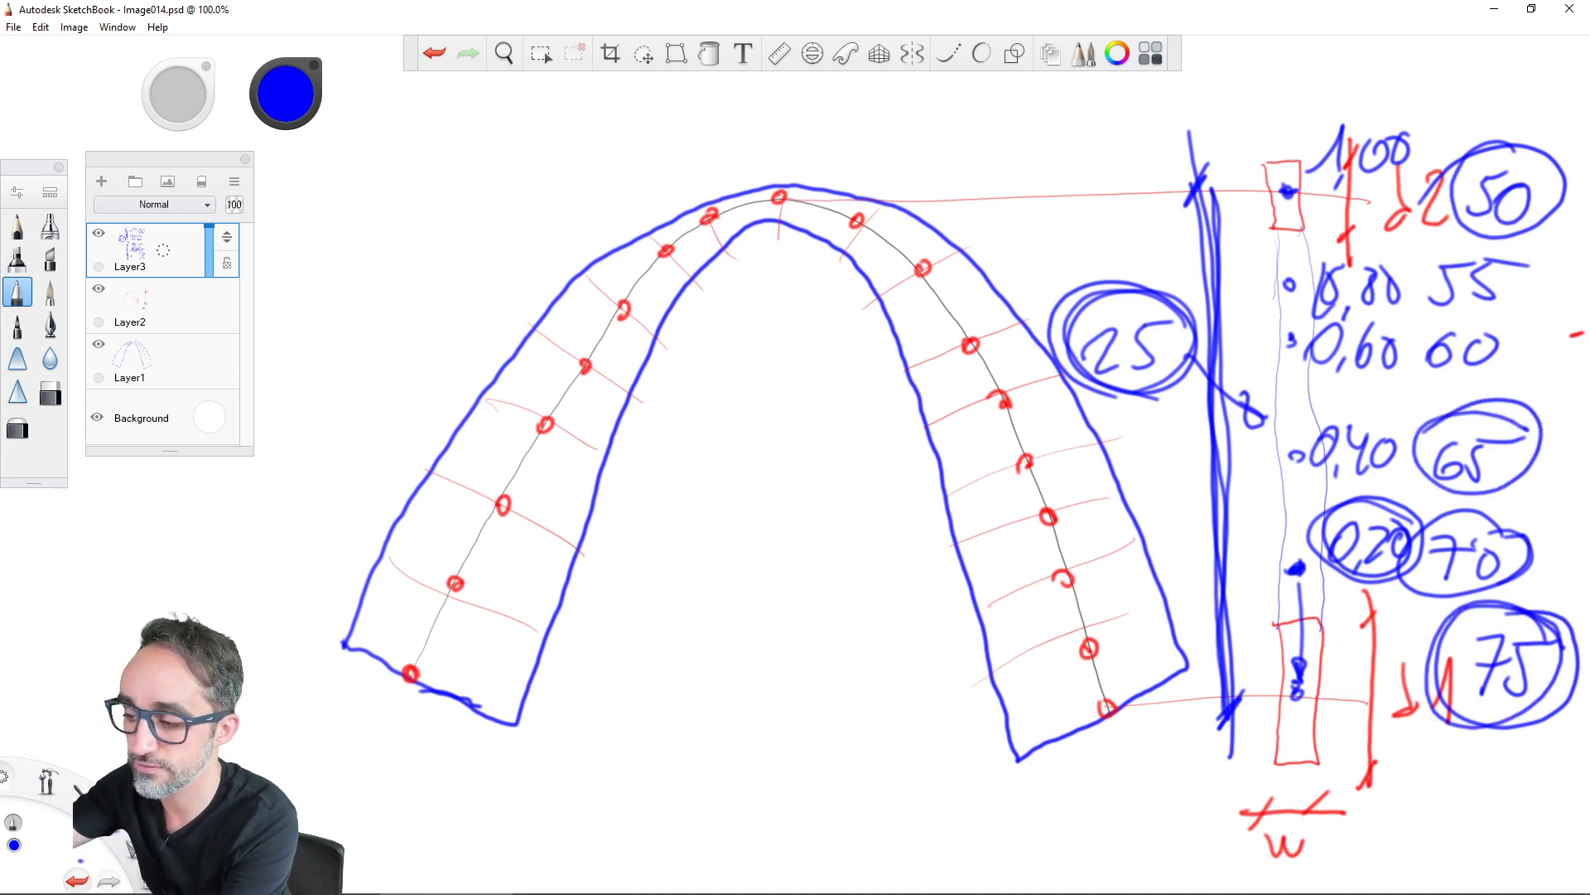
pyautogui.moveTo(1400, 308)
pyautogui.mouseDown()
pyautogui.moveTo(1325, 395)
pyautogui.moveTo(1334, 305)
pyautogui.mouseUp()
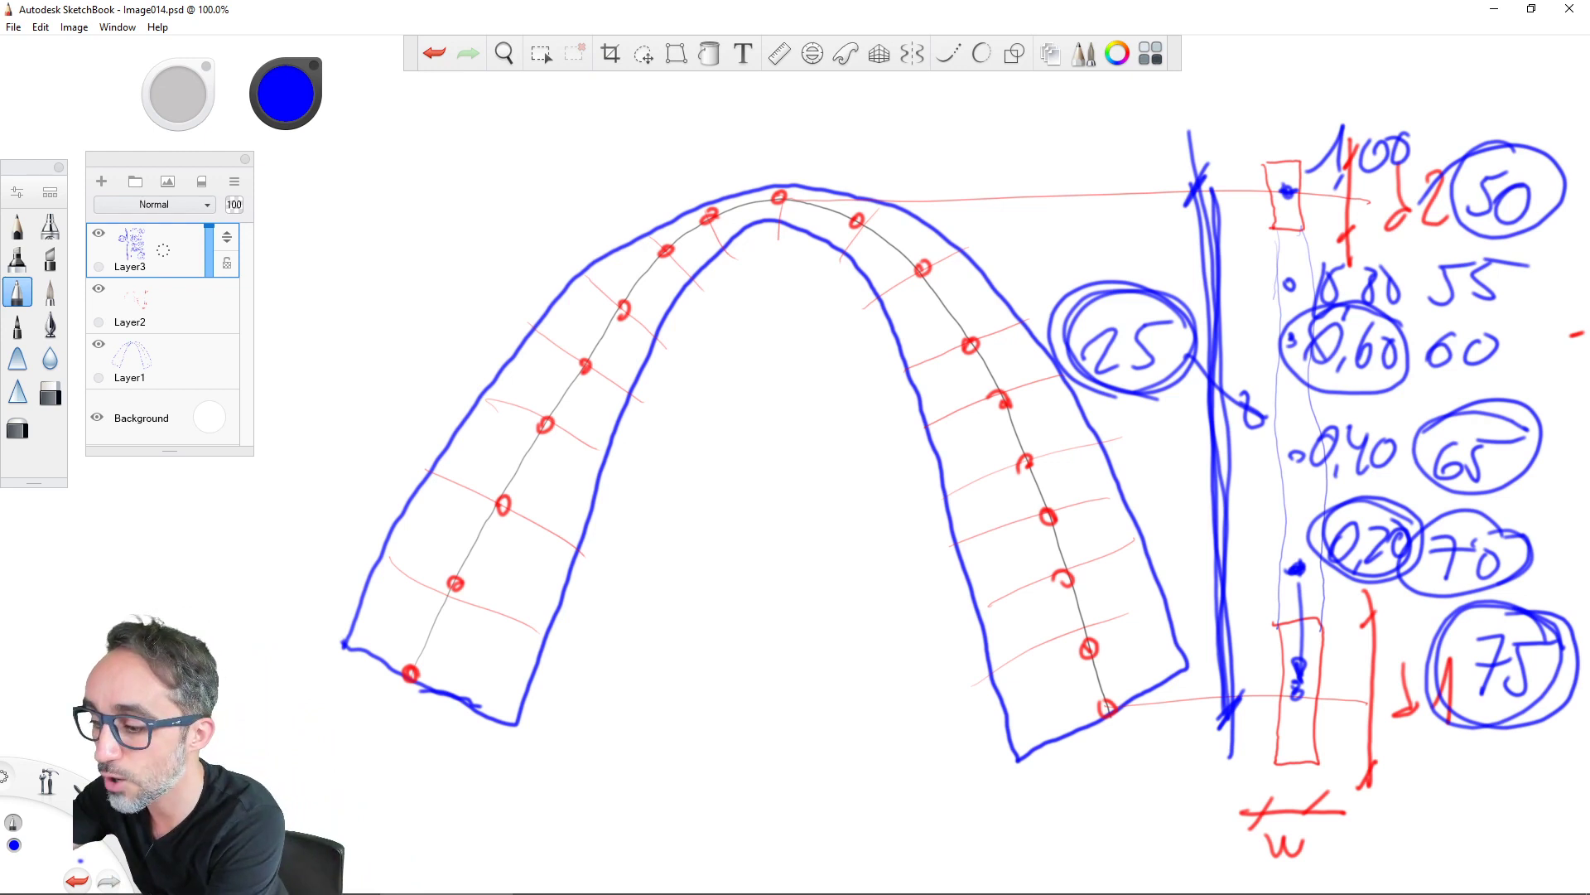
pyautogui.moveTo(1426, 313)
pyautogui.mouseDown()
pyautogui.moveTo(1528, 321)
pyautogui.moveTo(1446, 402)
pyautogui.moveTo(1418, 327)
pyautogui.mouseUp()
pyautogui.moveTo(1456, 608)
pyautogui.mouseDown()
pyautogui.moveTo(1482, 729)
pyautogui.moveTo(1430, 646)
pyautogui.moveTo(1501, 723)
pyautogui.mouseUp()
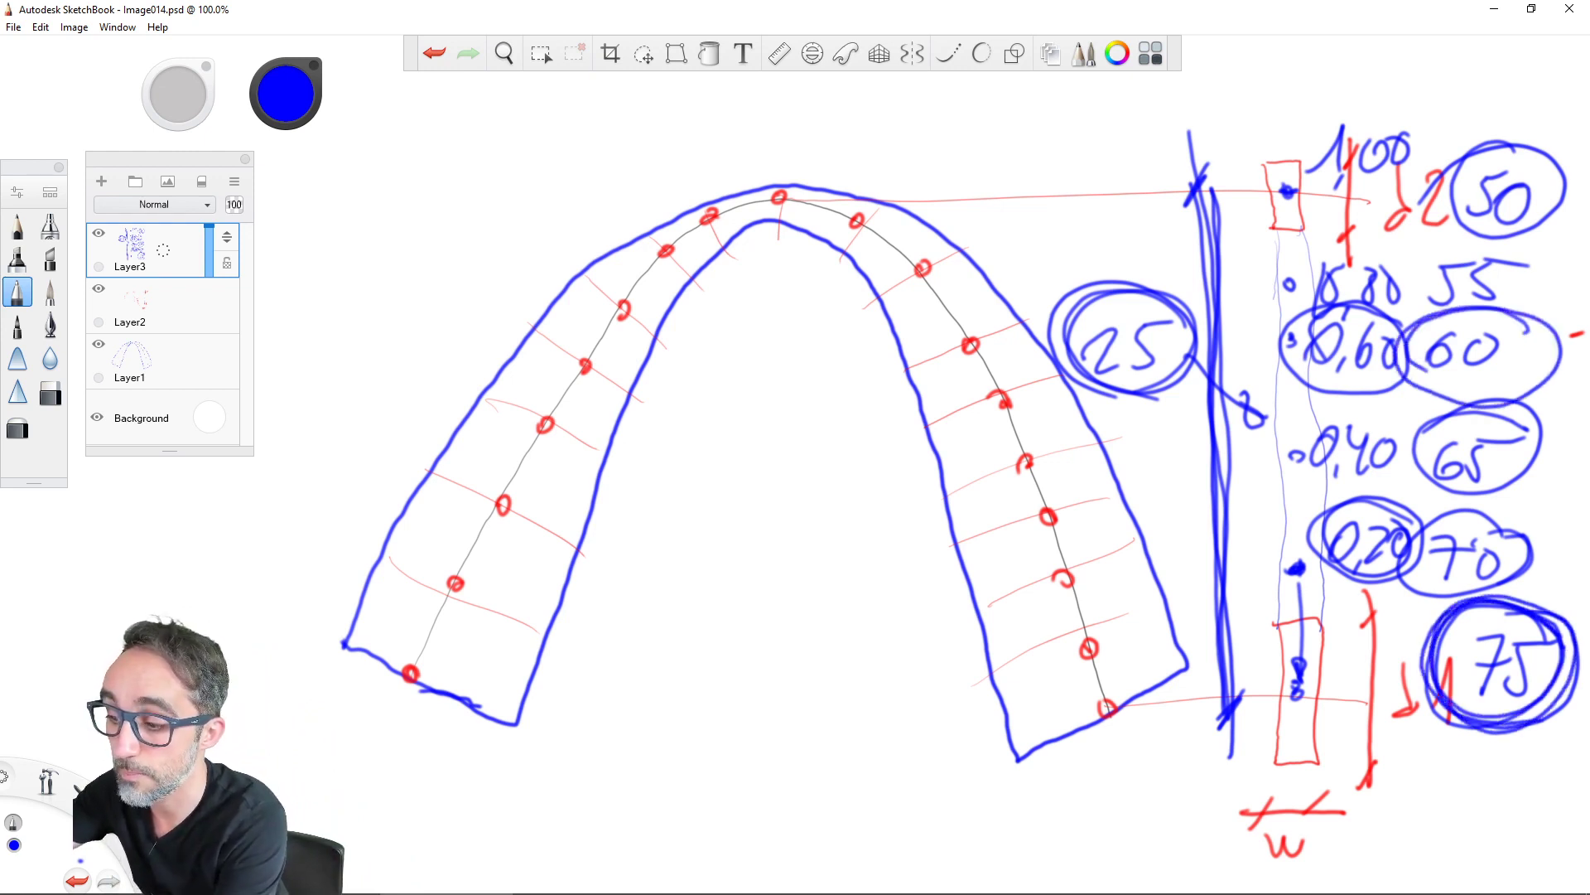
pyautogui.moveTo(1466, 313)
pyautogui.mouseDown()
pyautogui.moveTo(1526, 352)
pyautogui.moveTo(1523, 308)
pyautogui.mouseUp()
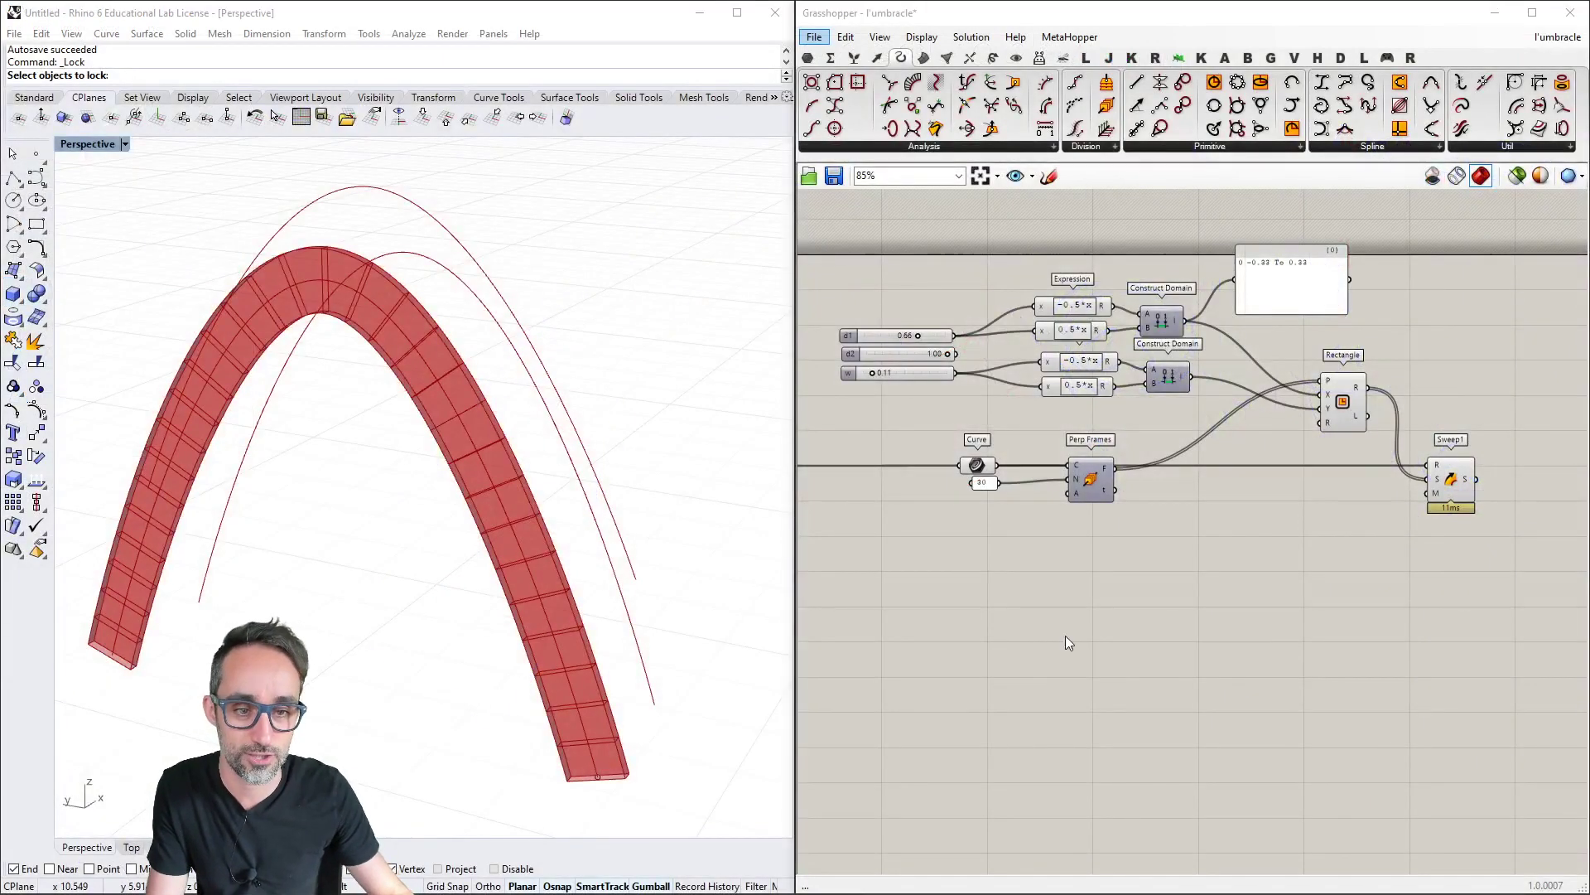
# Switch to Grasshopper and add a Point container fed by the Point in the Parameters group
pyautogui.moveTo(1087, 506); pyautogui.dragTo(1204, 504, button='right')
pyautogui.scroll(-3, 1077, 514)
pyautogui.moveTo(828, 497); pyautogui.dragTo(1365, 453, button='right')
pyautogui.click(1148, 441)
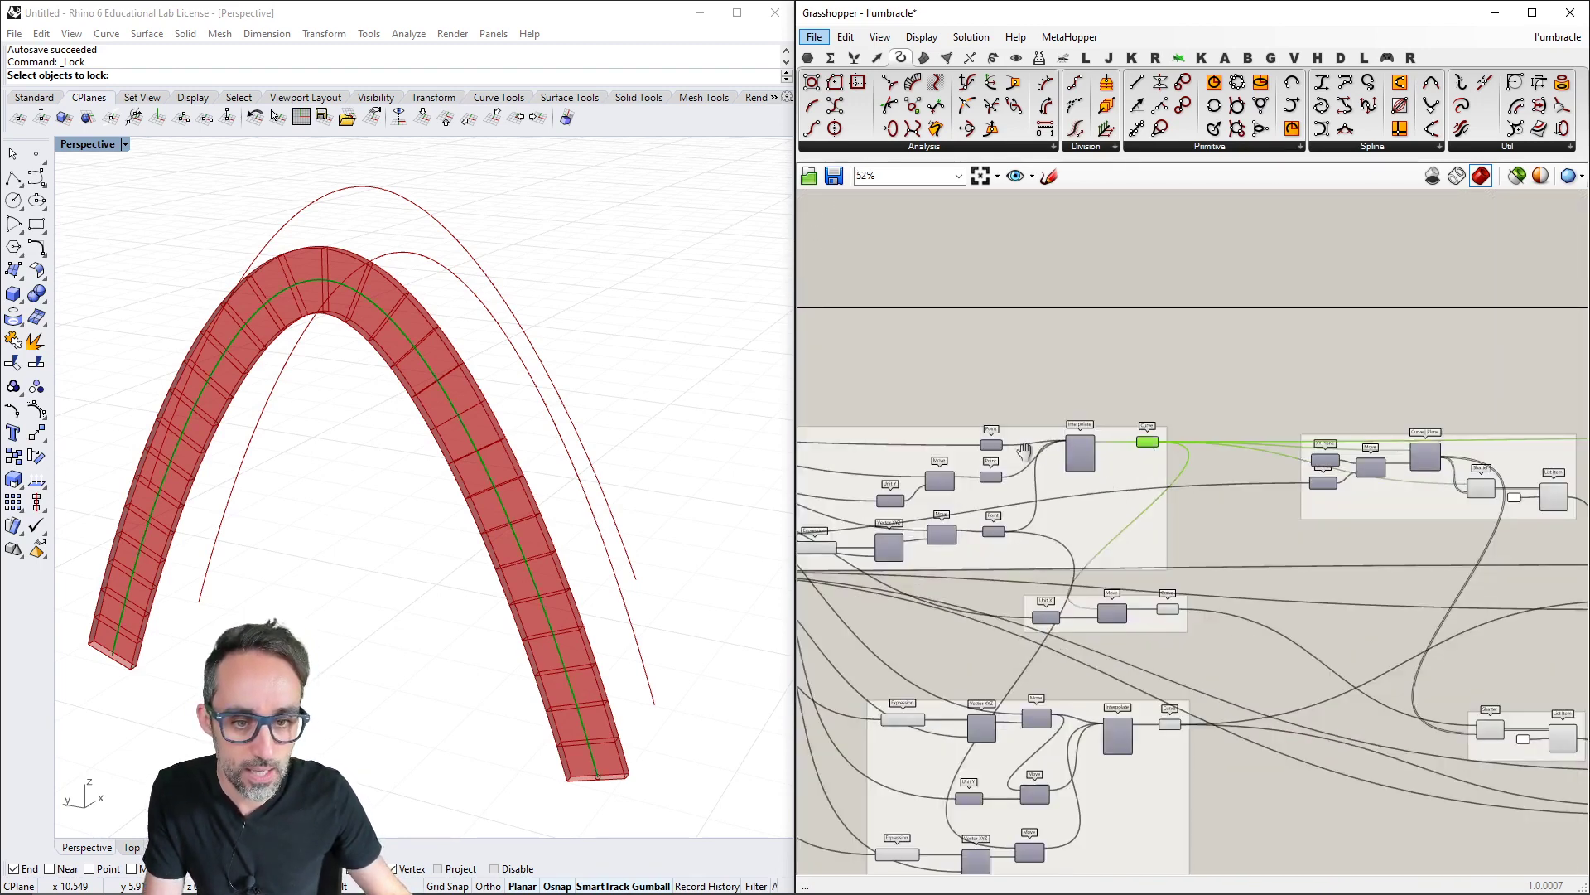
pyautogui.scroll(4, 1025, 449)
pyautogui.click(857, 433)
pyautogui.doubleClick(1101, 364)
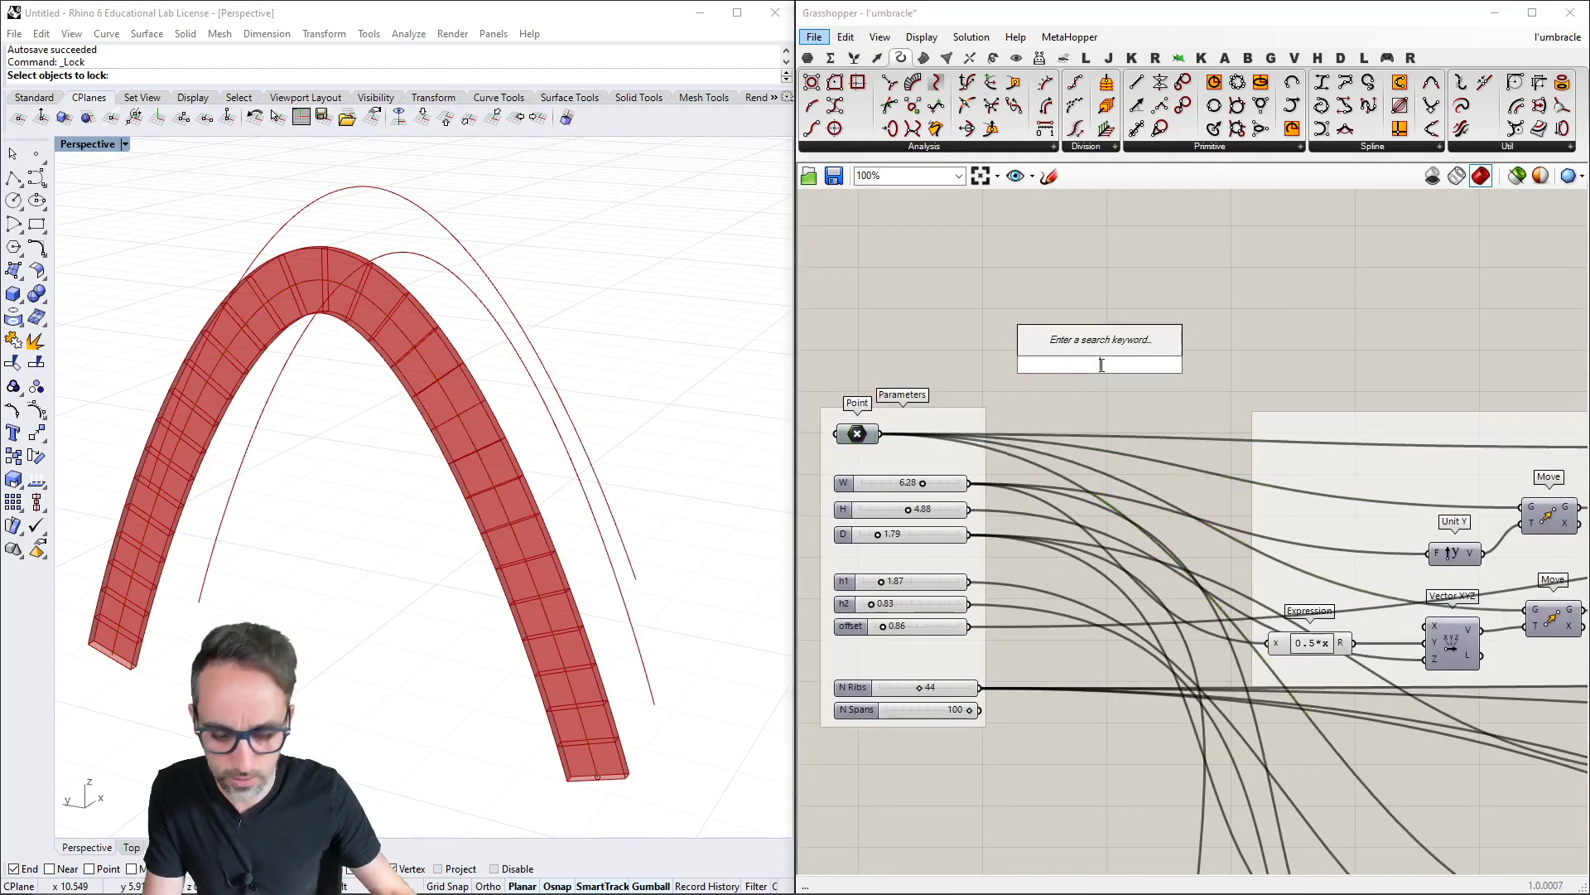
pyautogui.write('point')
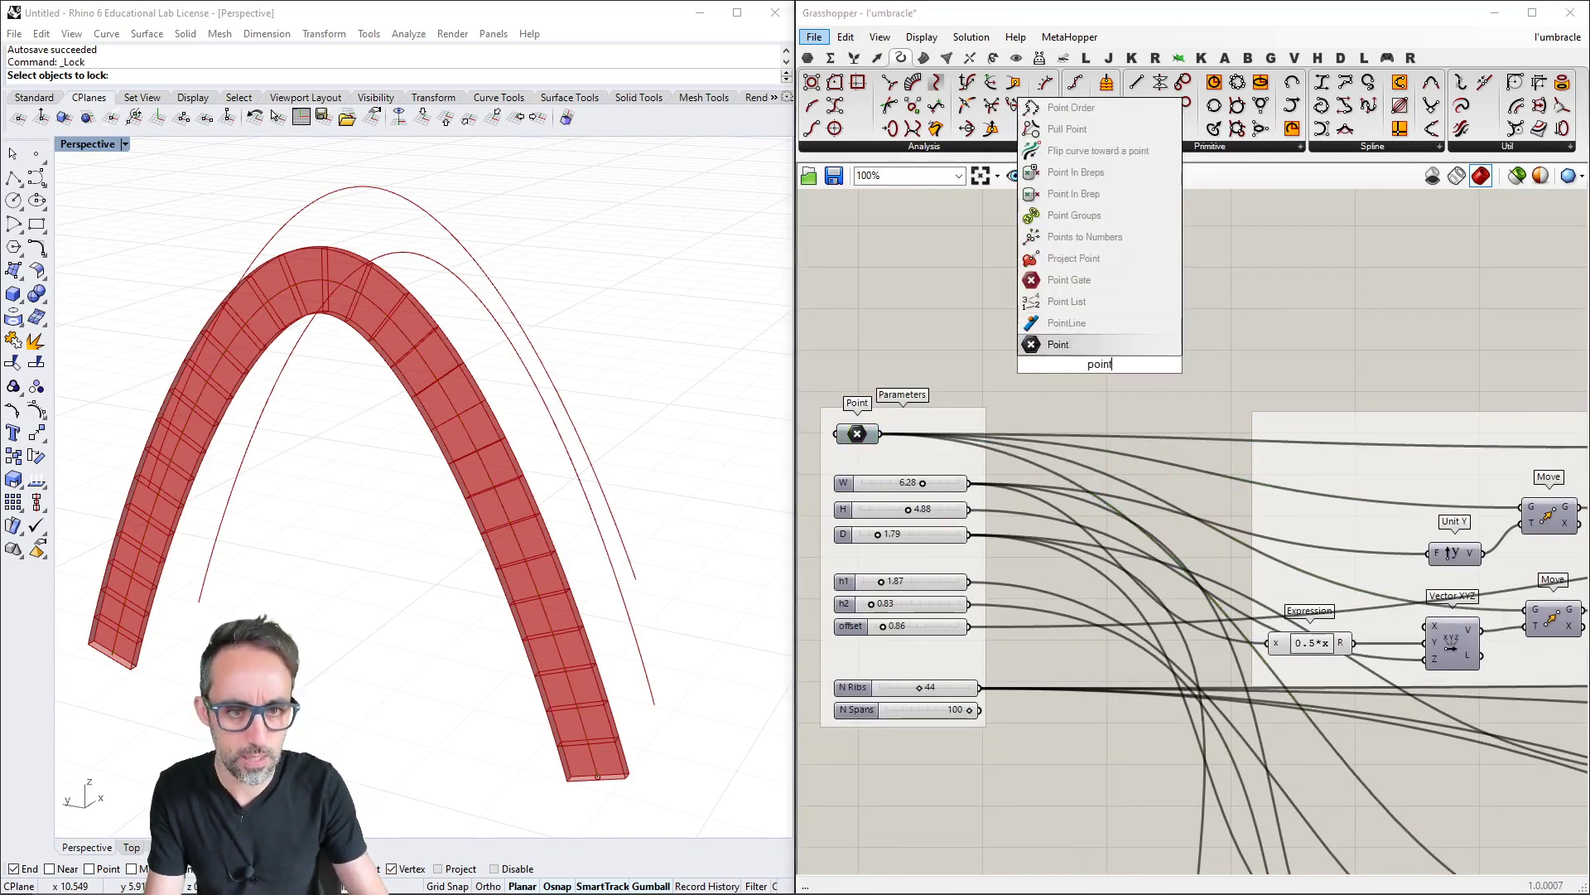
pyautogui.press('Return')
pyautogui.moveTo(881, 434); pyautogui.dragTo(1079, 365)
# Move the new Point container to the empty canvas above the arch's Interpolate curve group
pyautogui.moveTo(1102, 366); pyautogui.dragTo(1391, 287)
pyautogui.moveTo(1257, 334); pyautogui.dragTo(1089, 404, button='right')
pyautogui.scroll(-2, 1088, 404)
pyautogui.moveTo(1030, 415); pyautogui.dragTo(1342, 394)
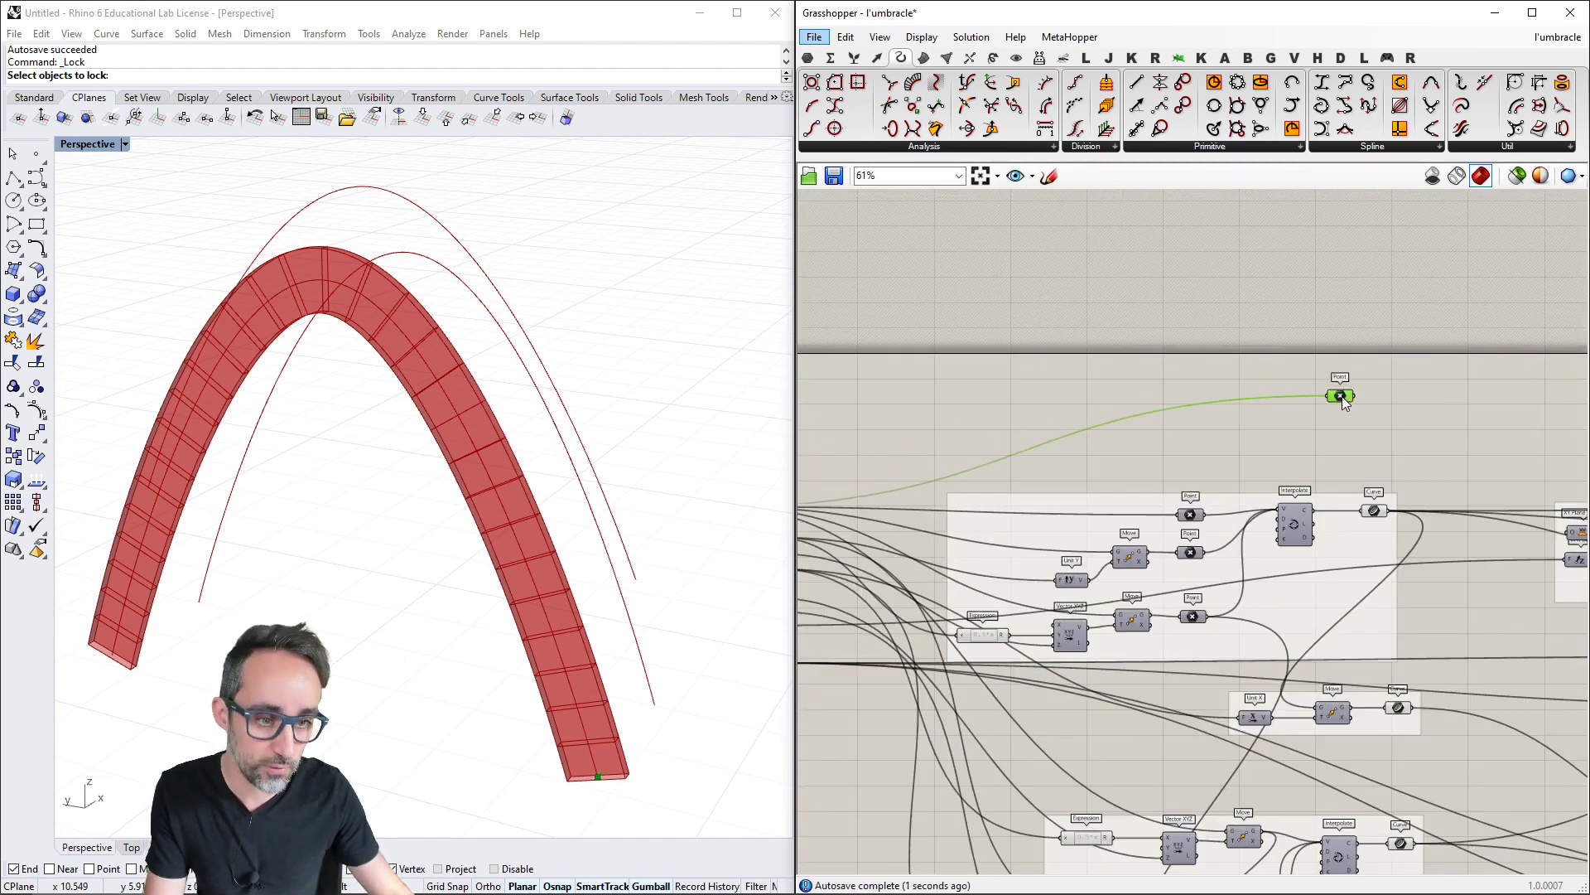
# Identify the arch's apex point in the Interpolate group and feed it into a second new Point container
pyautogui.scroll(-1, 1334, 410)
pyautogui.click(1048, 513)
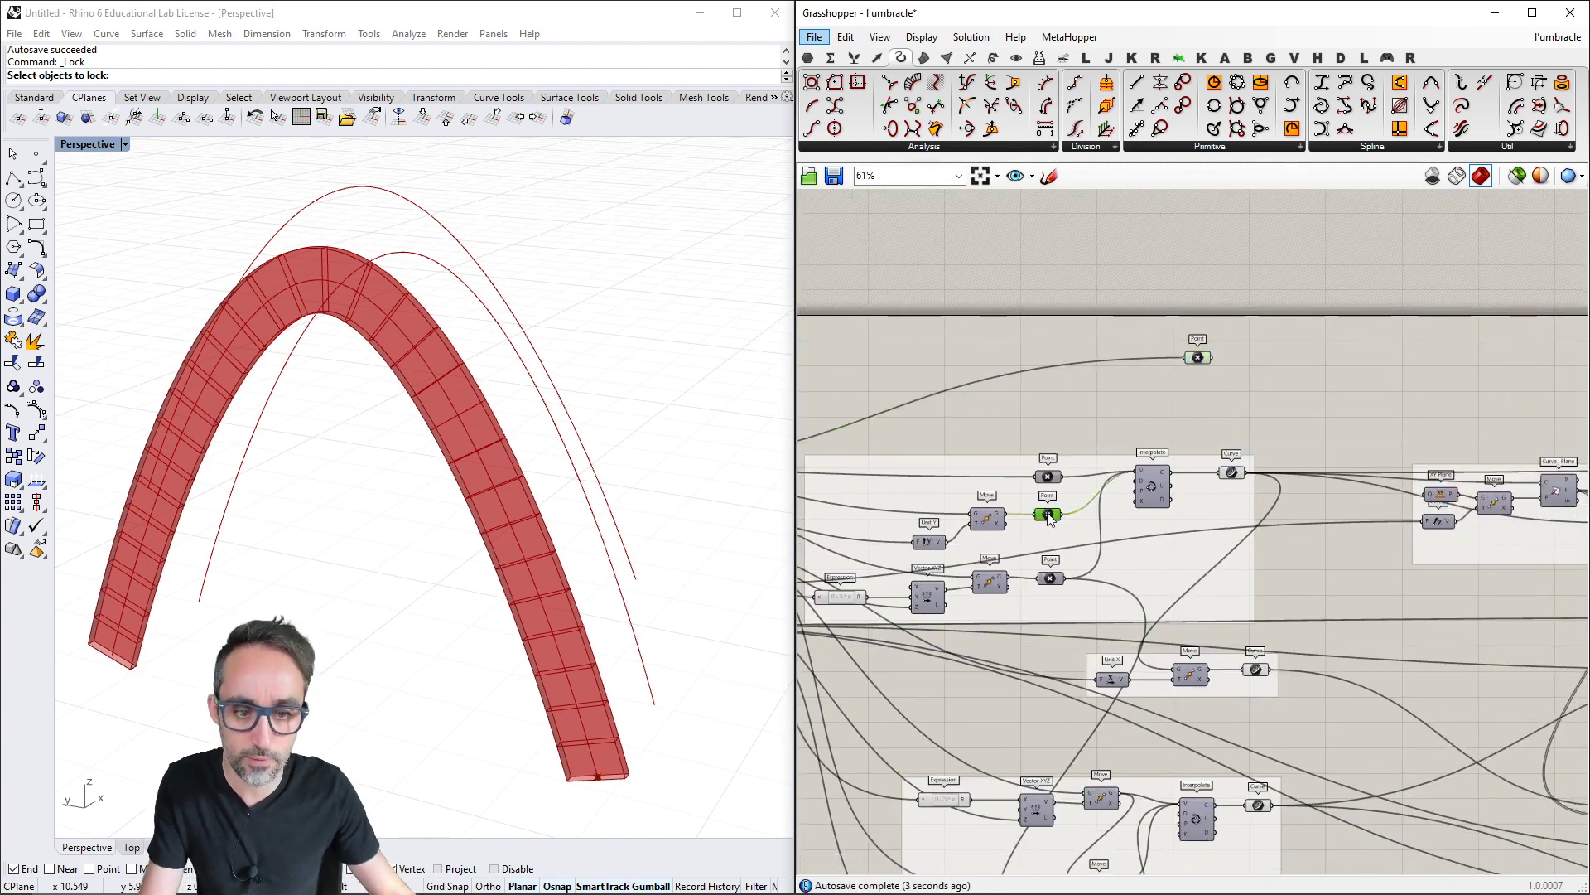
pyautogui.click(1051, 577)
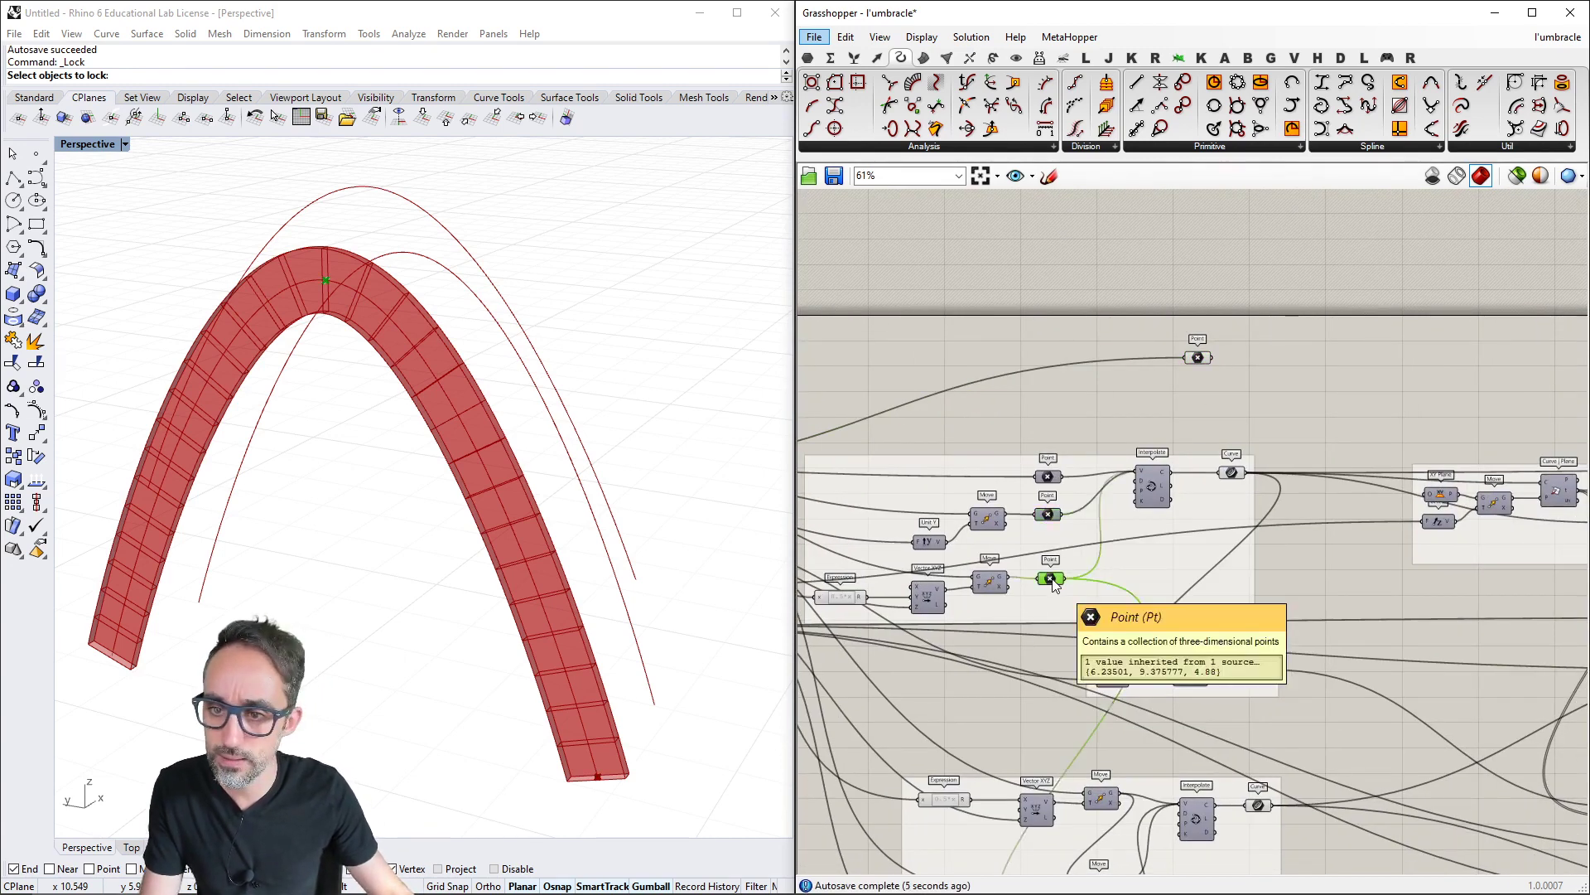
pyautogui.click(1226, 391)
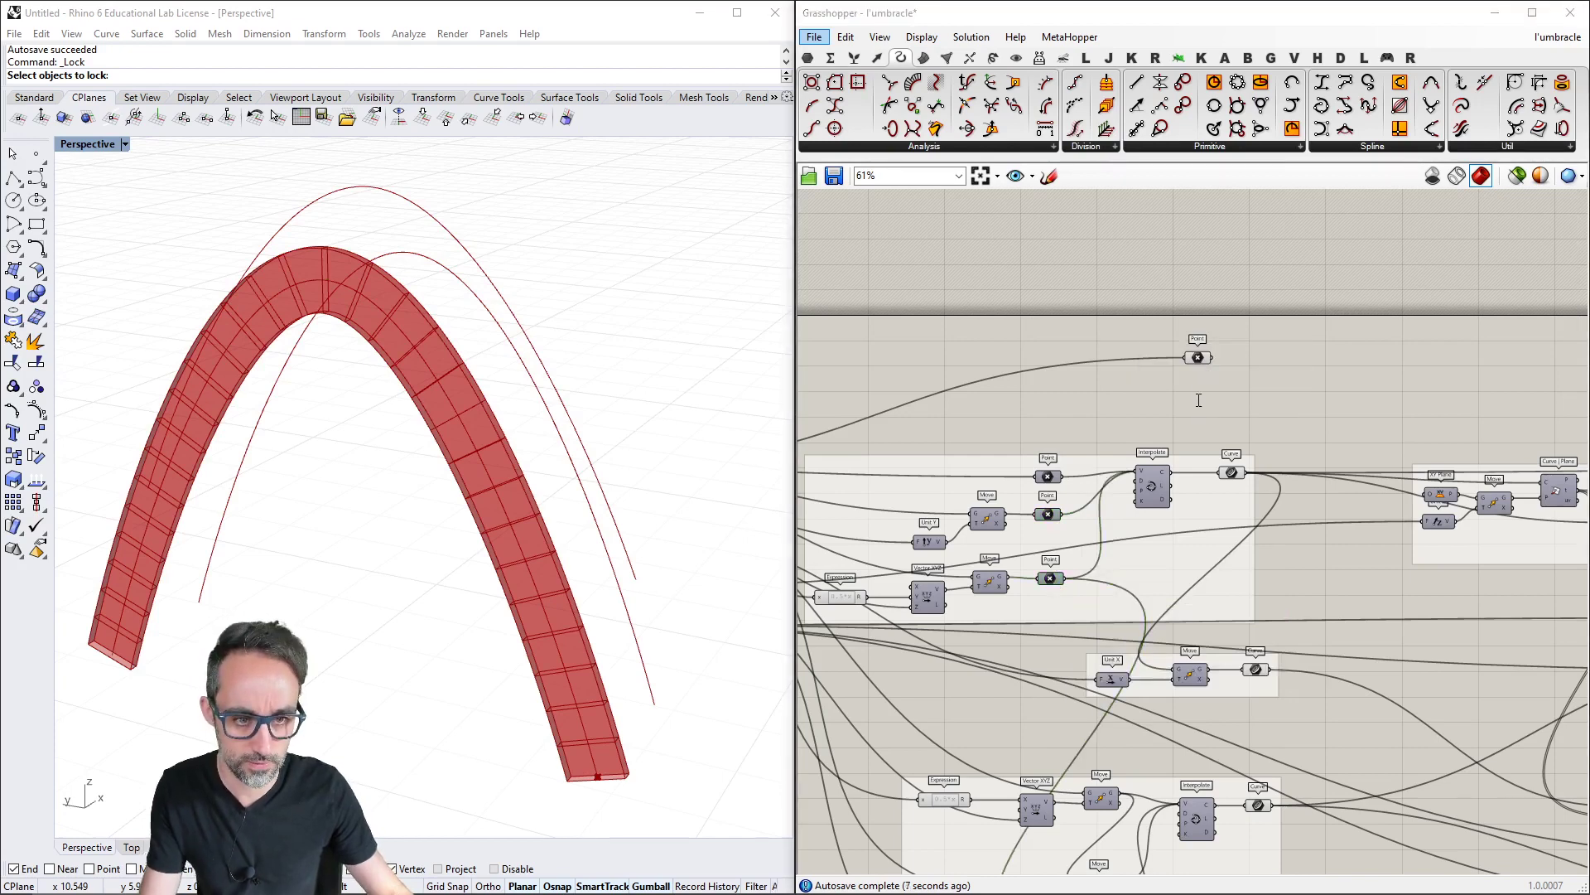
pyautogui.doubleClick(1199, 400)
pyautogui.write('point')
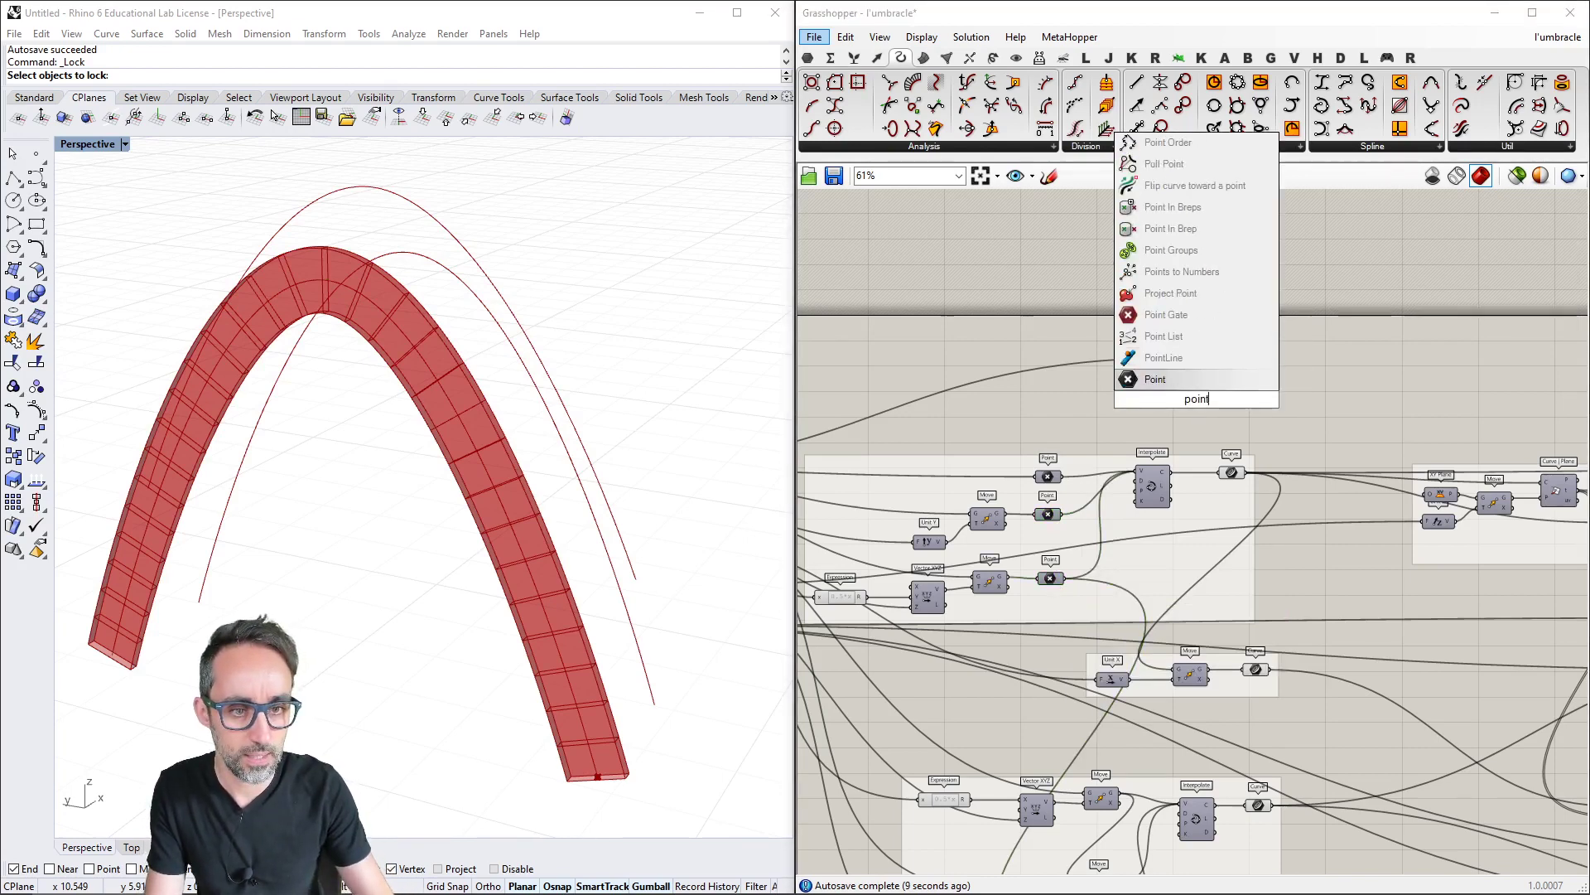
pyautogui.press('Return')
pyautogui.moveTo(1062, 579); pyautogui.dragTo(1028, 475)
# Move both new Point containers below the Perp Frames component and check which arch location each one marks
pyautogui.scroll(-2, 1133, 403)
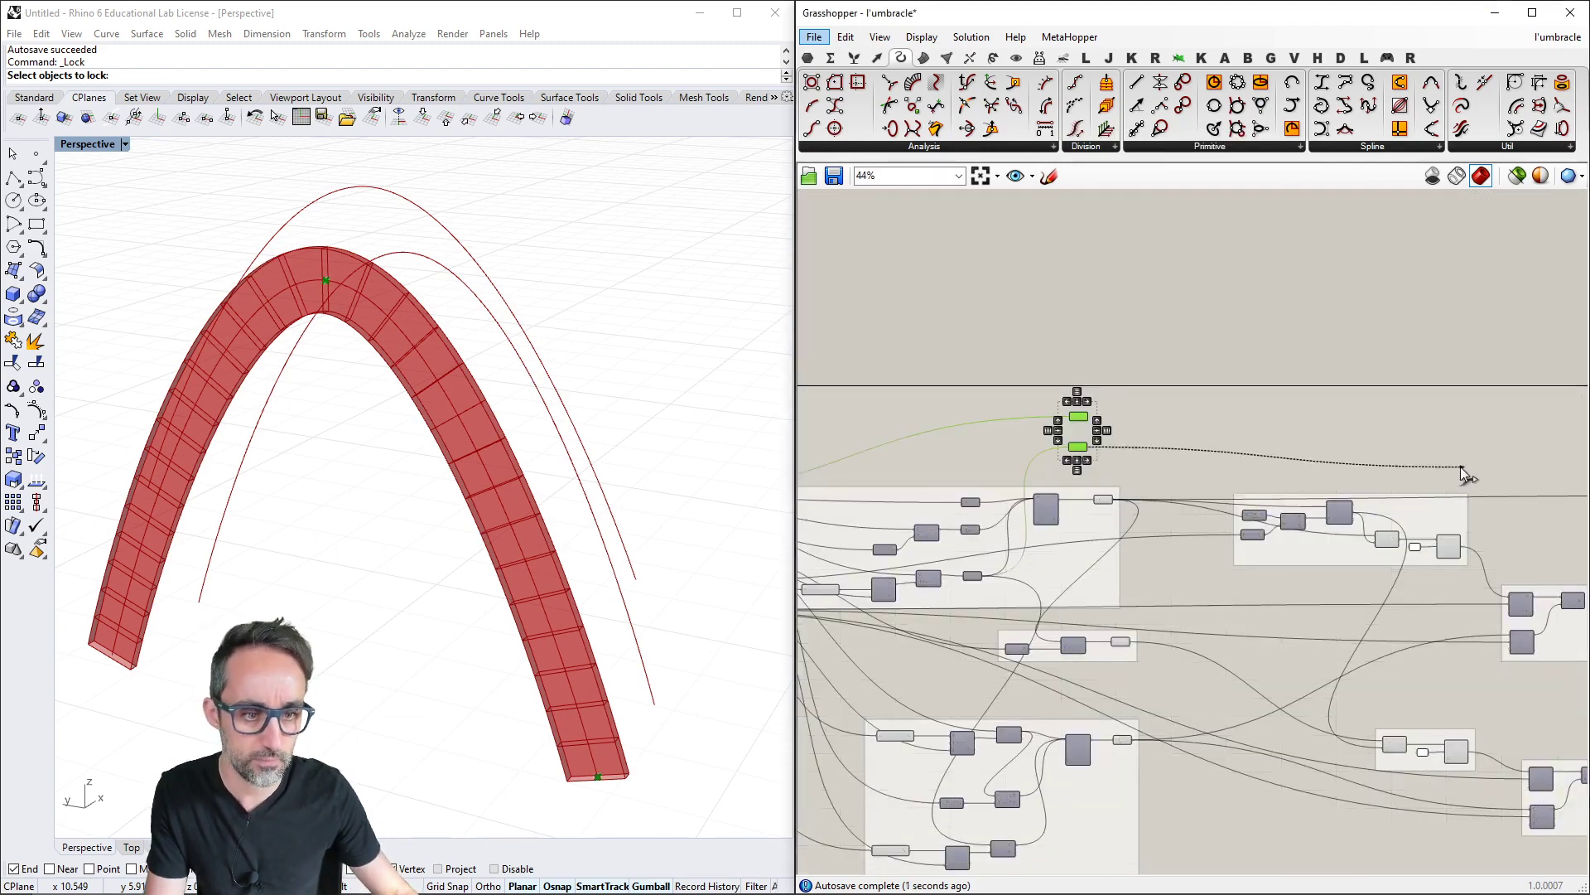
pyautogui.moveTo(1186, 370); pyautogui.dragTo(1341, 556)
pyautogui.scroll(4, 1341, 550)
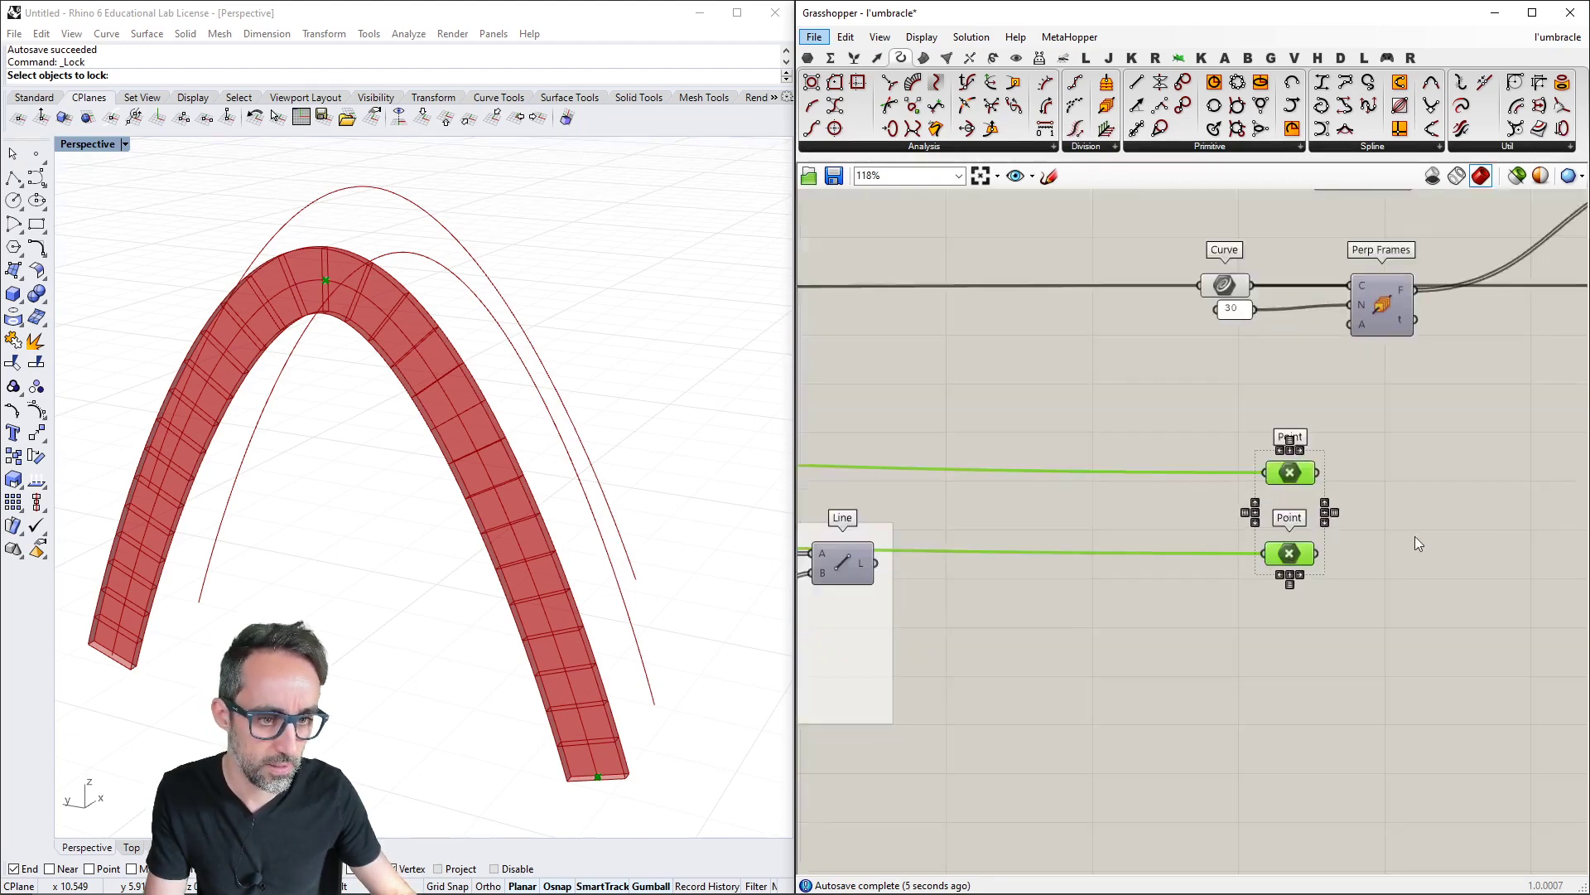
pyautogui.moveTo(1341, 551); pyautogui.dragTo(1107, 586, button='right')
pyautogui.click(1076, 542)
pyautogui.click(1054, 505)
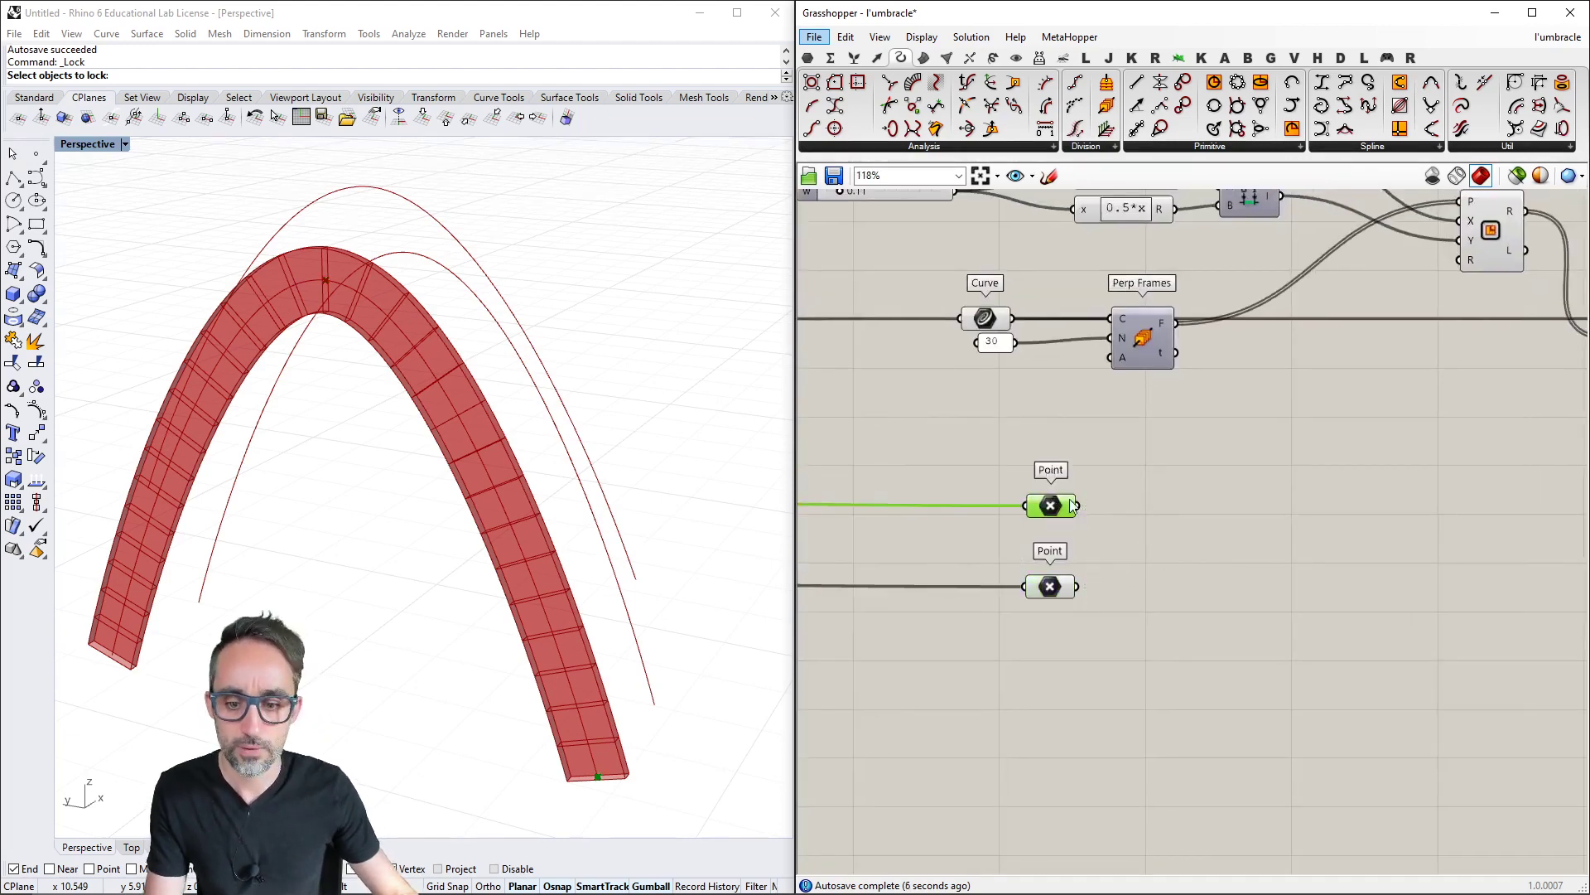
pyautogui.click(1052, 586)
# Add a Deconstruct component and connect the base Point container to its P input
pyautogui.doubleClick(1221, 505)
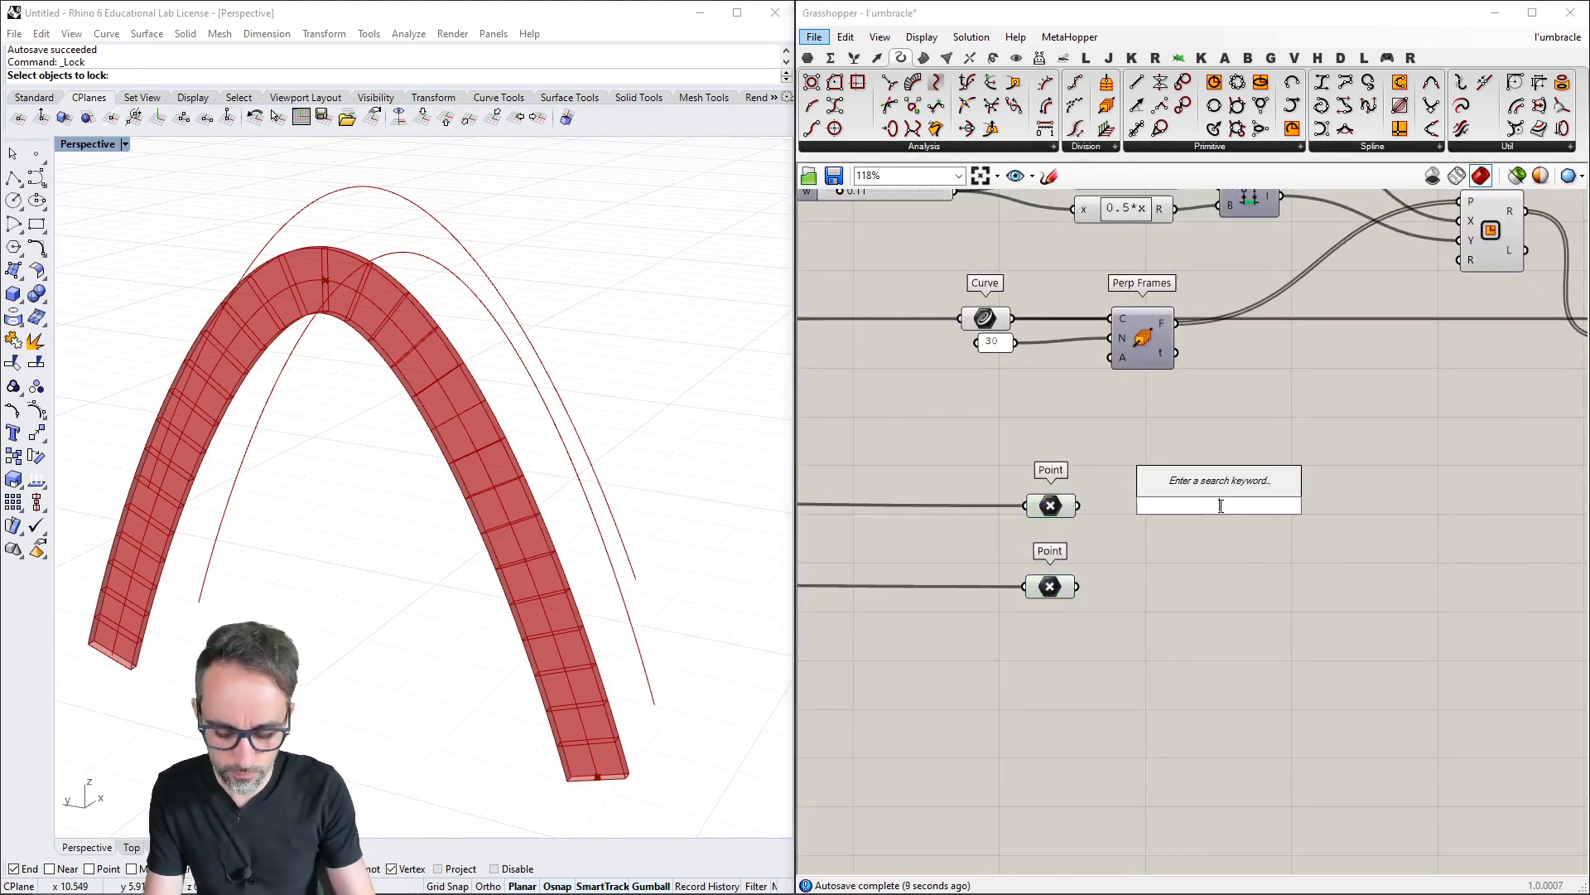
pyautogui.write('decon')
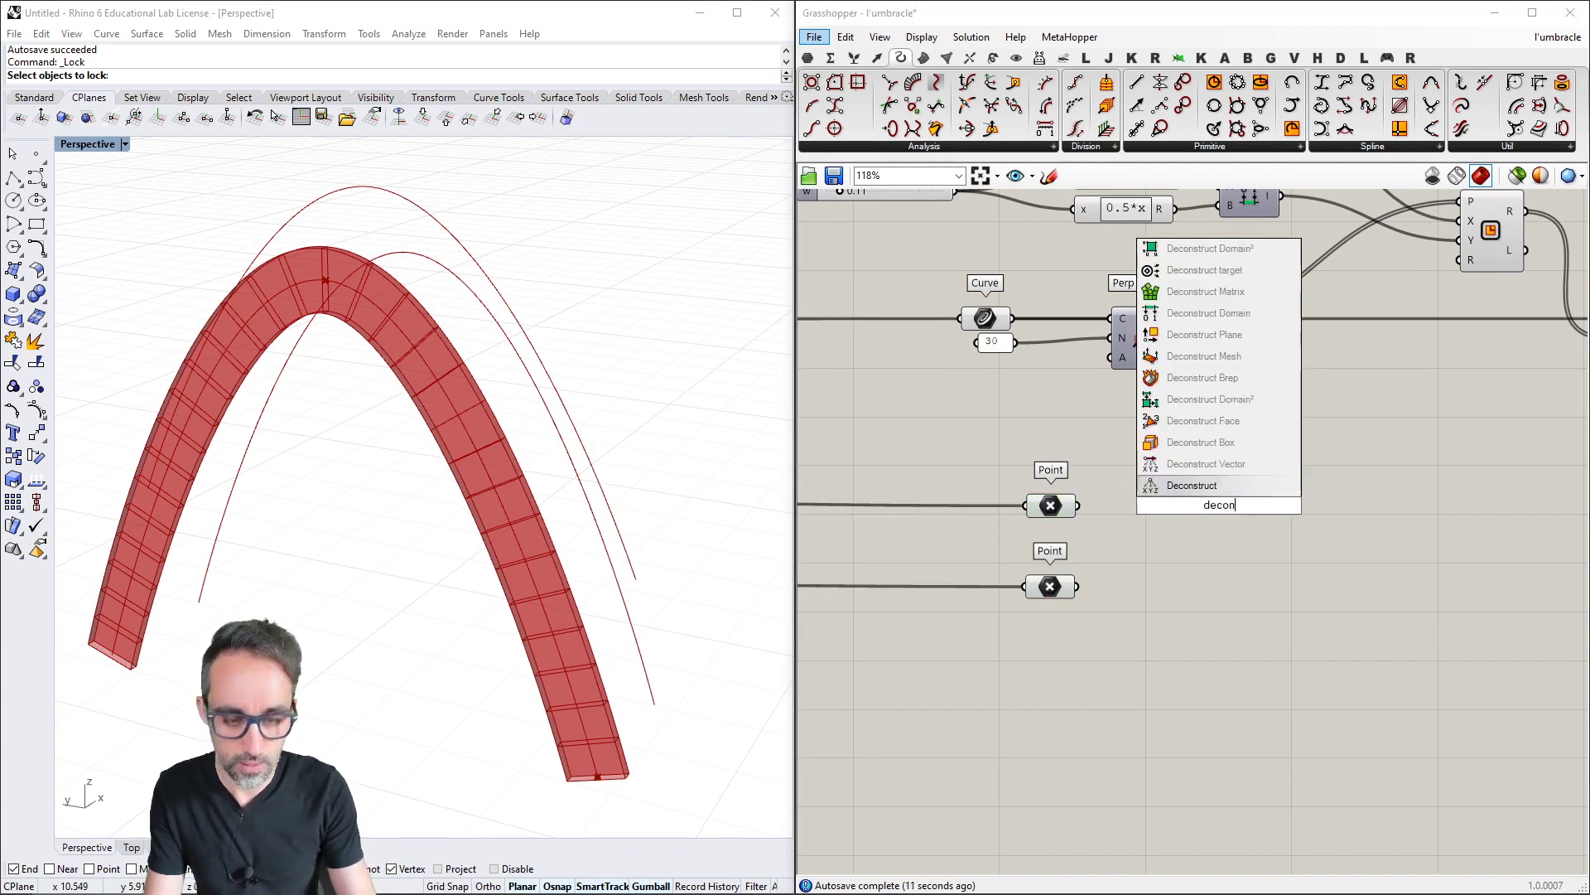
pyautogui.press('Return')
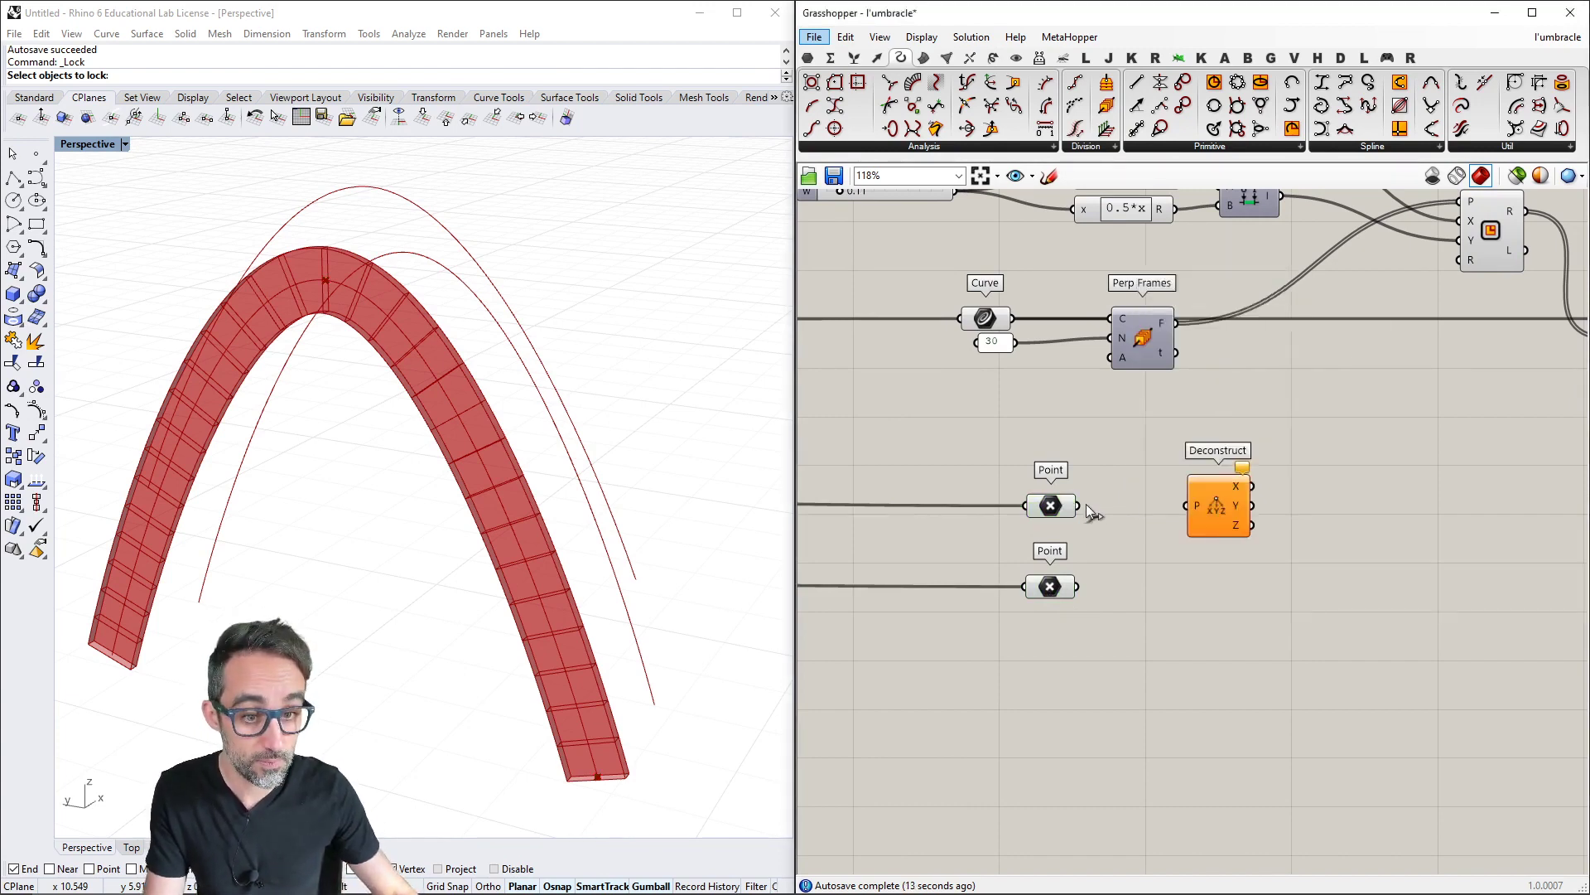
pyautogui.moveTo(1078, 505); pyautogui.dragTo(1187, 506)
# Duplicate the Deconstruct component for the apex Point container, connect it, and space the two components apart vertically
pyautogui.moveTo(1213, 515); pyautogui.dragTo(1225, 598)
pyautogui.moveTo(1077, 587); pyautogui.dragTo(1224, 602)
pyautogui.scroll(-1, 1114, 596)
pyautogui.moveTo(1250, 595); pyautogui.dragTo(1096, 615, button='right')
pyautogui.scroll(1, 1119, 597)
pyautogui.moveTo(1096, 511); pyautogui.dragTo(1019, 642)
pyautogui.click(1087, 619)
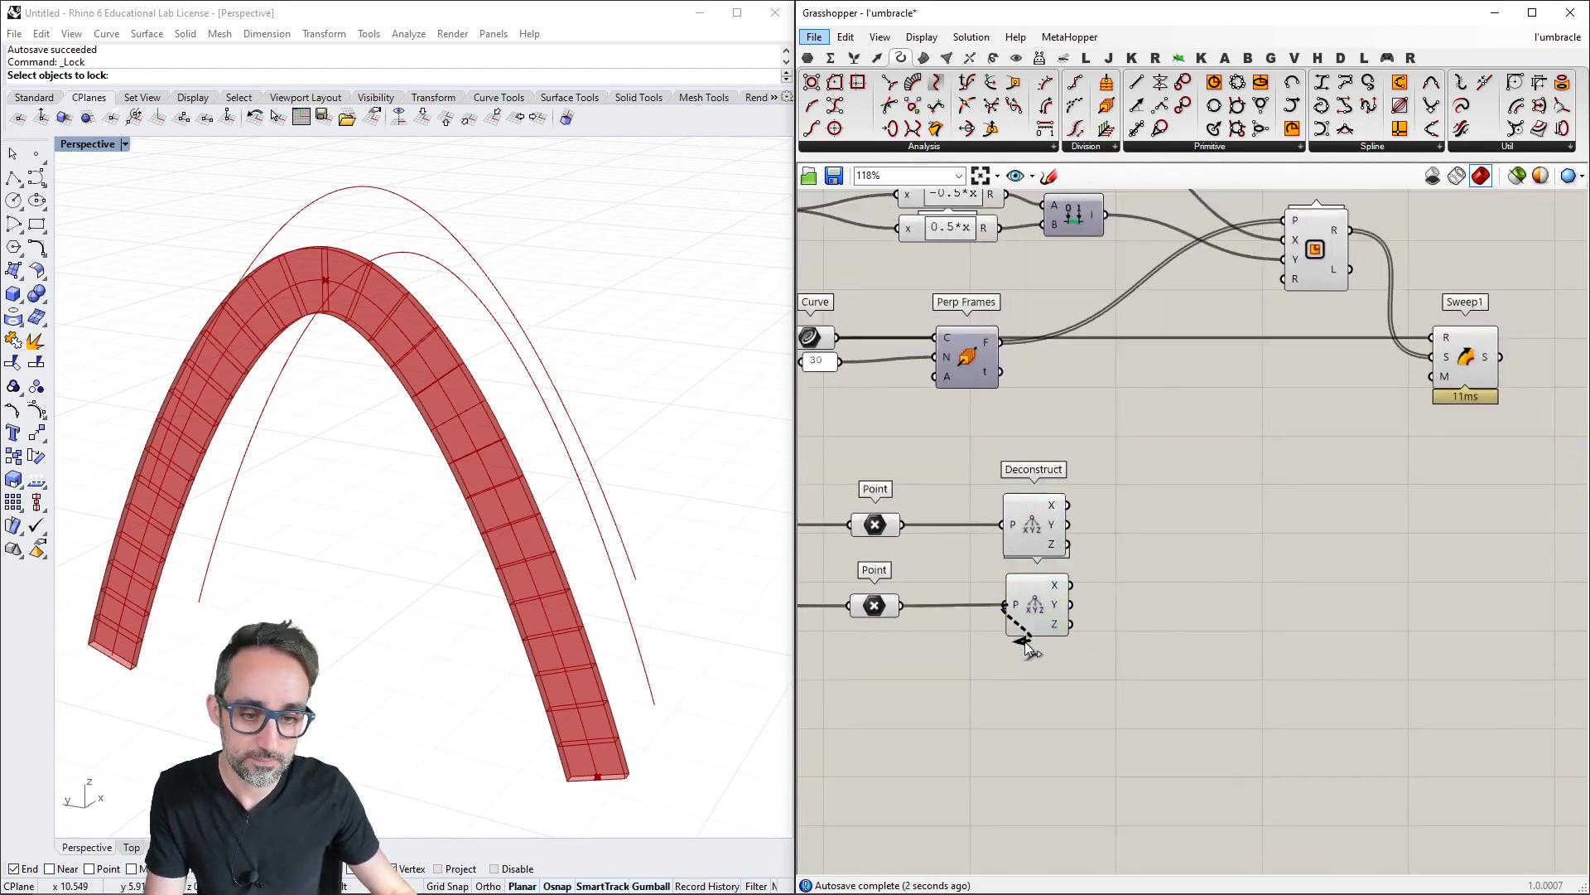
pyautogui.click(1036, 608)
pyautogui.moveTo(1037, 543); pyautogui.dragTo(1043, 589, button='right')
pyautogui.moveTo(1042, 589); pyautogui.dragTo(1036, 592)
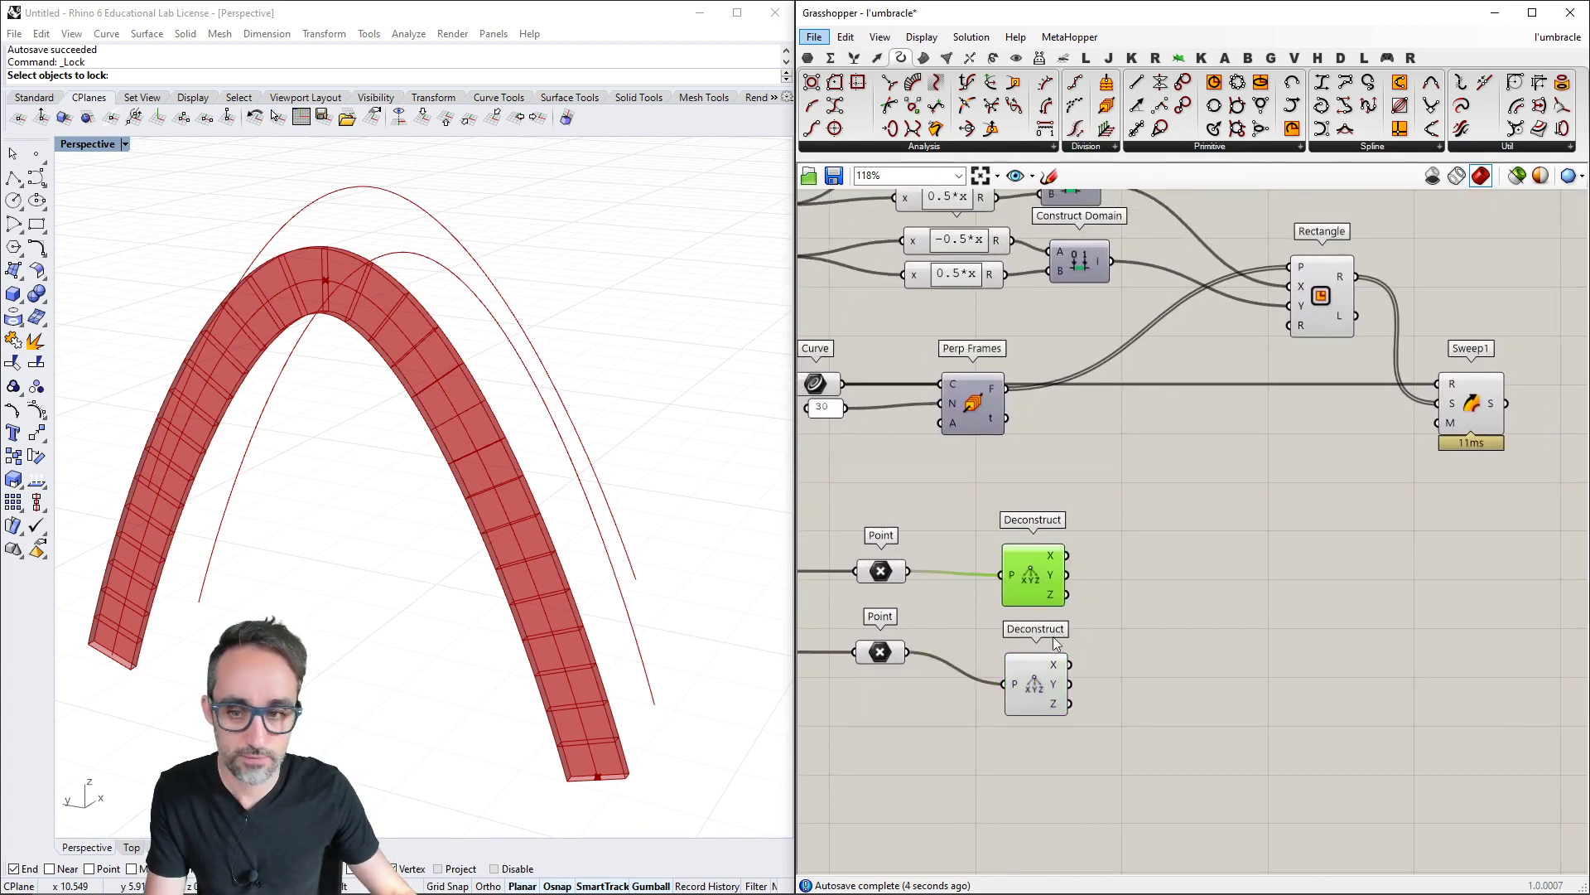
# Delete the apex Point container together with its Deconstruct component
pyautogui.moveTo(1105, 534); pyautogui.dragTo(1089, 572, button='right')
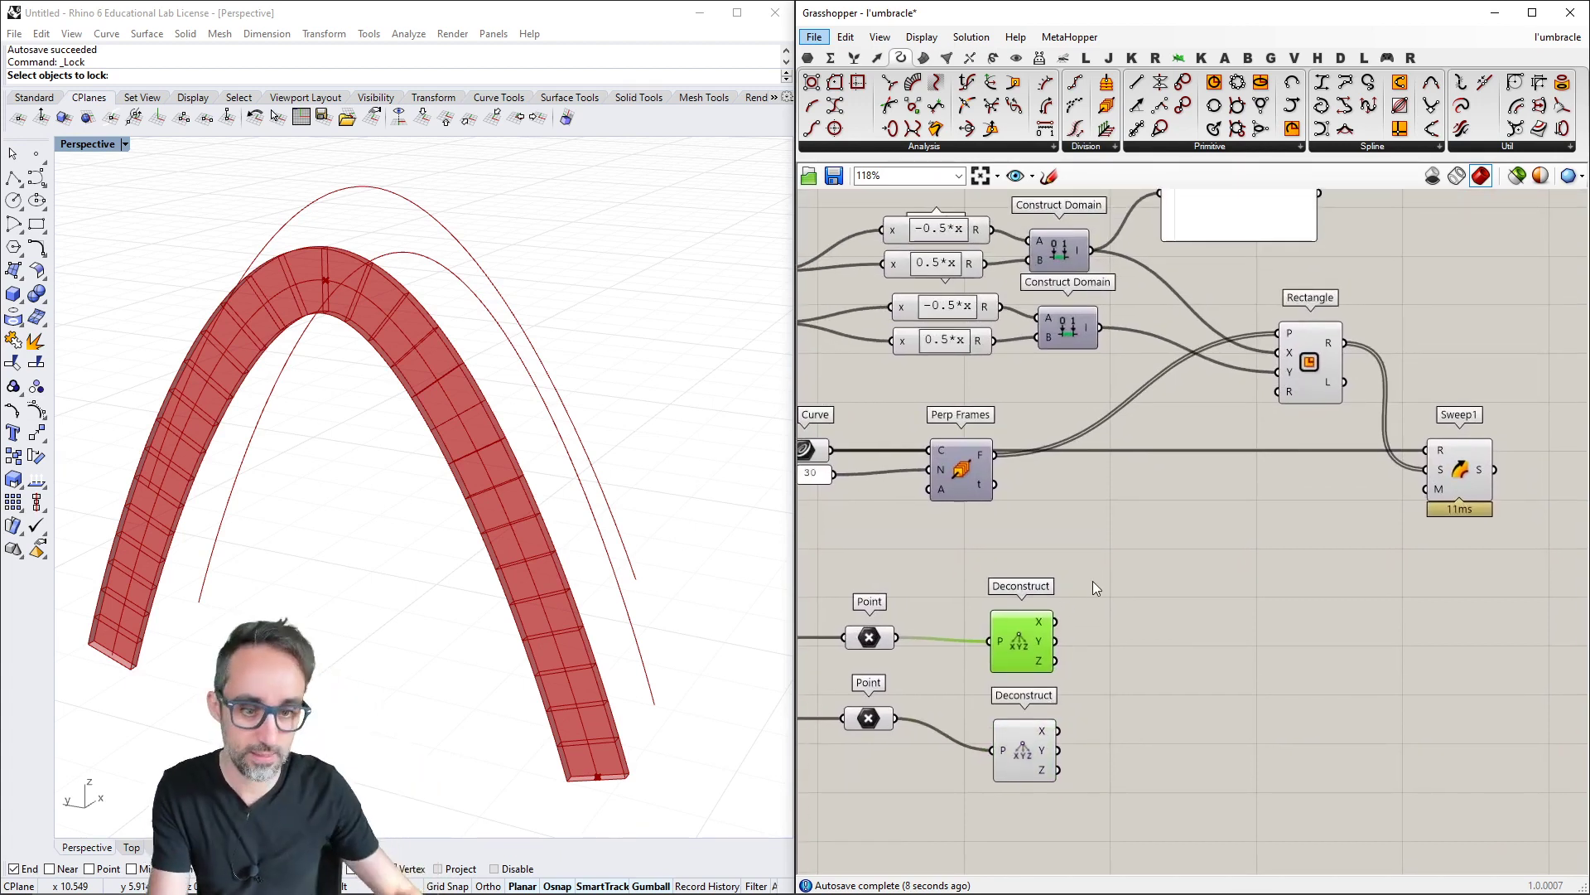
pyautogui.moveTo(1111, 569); pyautogui.dragTo(989, 673)
pyautogui.moveTo(890, 691); pyautogui.dragTo(997, 634, button='right')
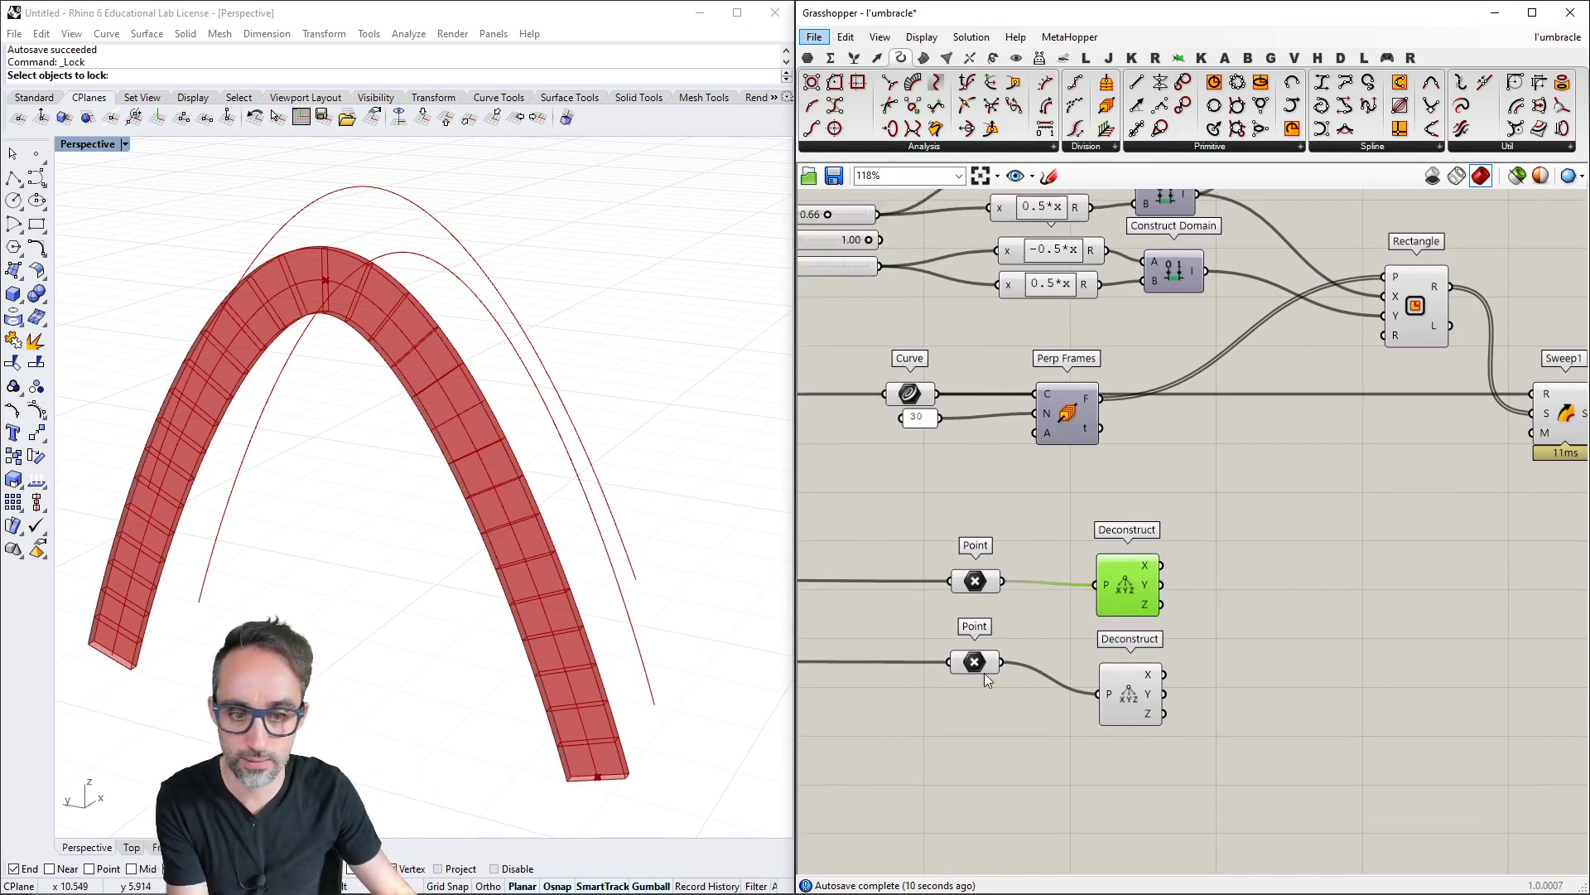
pyautogui.click(973, 662)
pyautogui.moveTo(1125, 719); pyautogui.dragTo(963, 644)
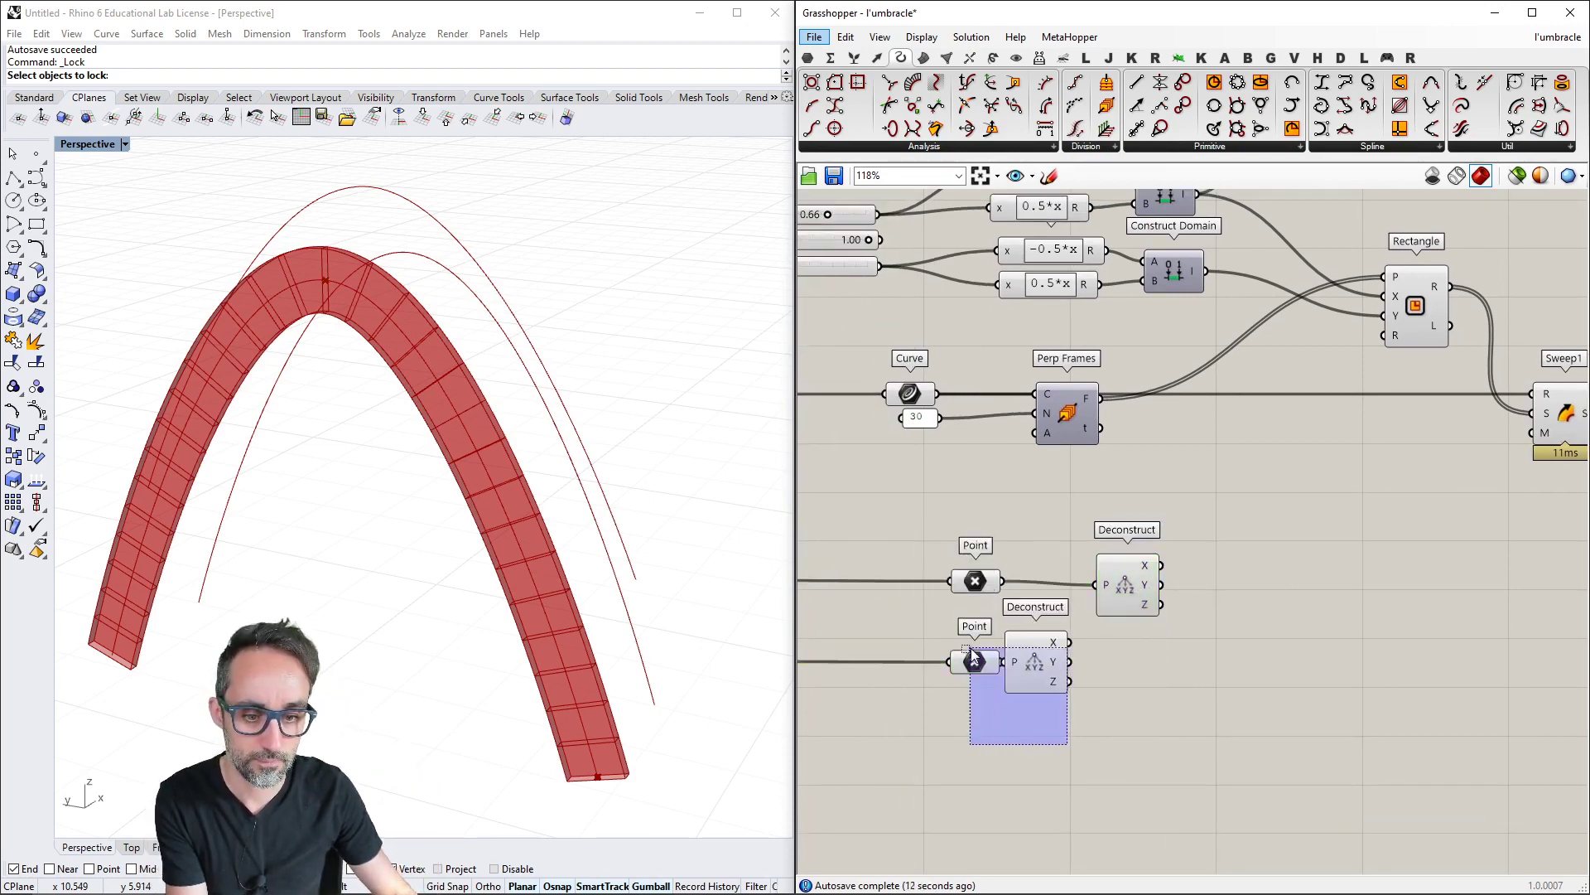
pyautogui.press('Delete')
# Move the base Point container and its Deconstruct component farther below Perp Frames
pyautogui.moveTo(1005, 643); pyautogui.dragTo(1040, 690, button='right')
pyautogui.moveTo(1226, 558); pyautogui.dragTo(963, 707)
pyautogui.moveTo(1124, 634); pyautogui.dragTo(1110, 698)
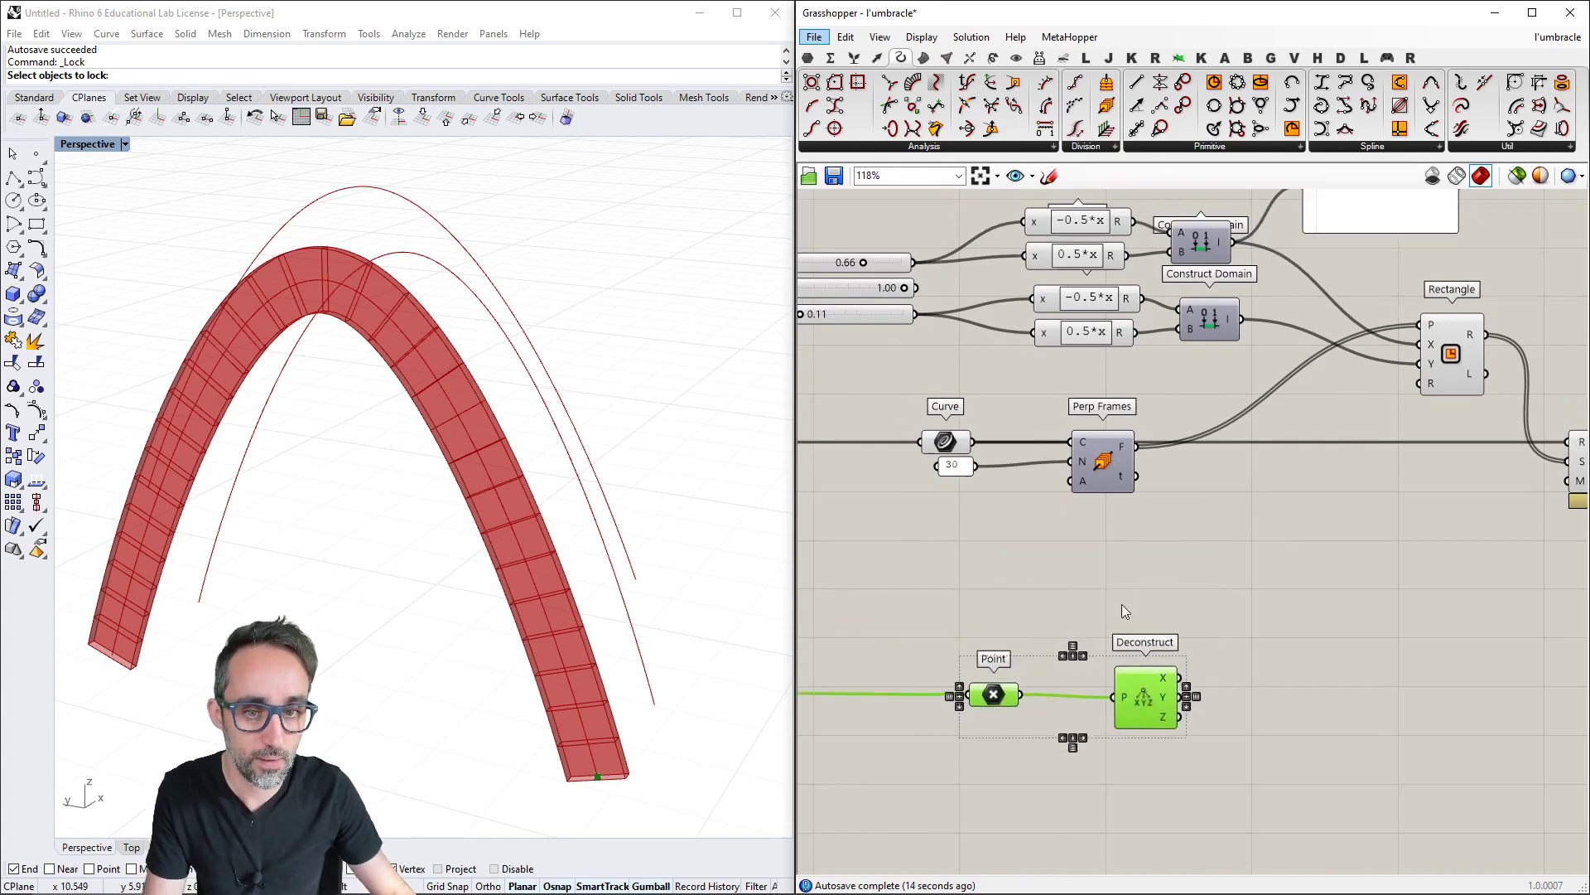
# Add a Subtraction component above the d1 and d2 sliders
pyautogui.moveTo(1110, 698); pyautogui.dragTo(1238, 852, button='right')
pyautogui.click(974, 408)
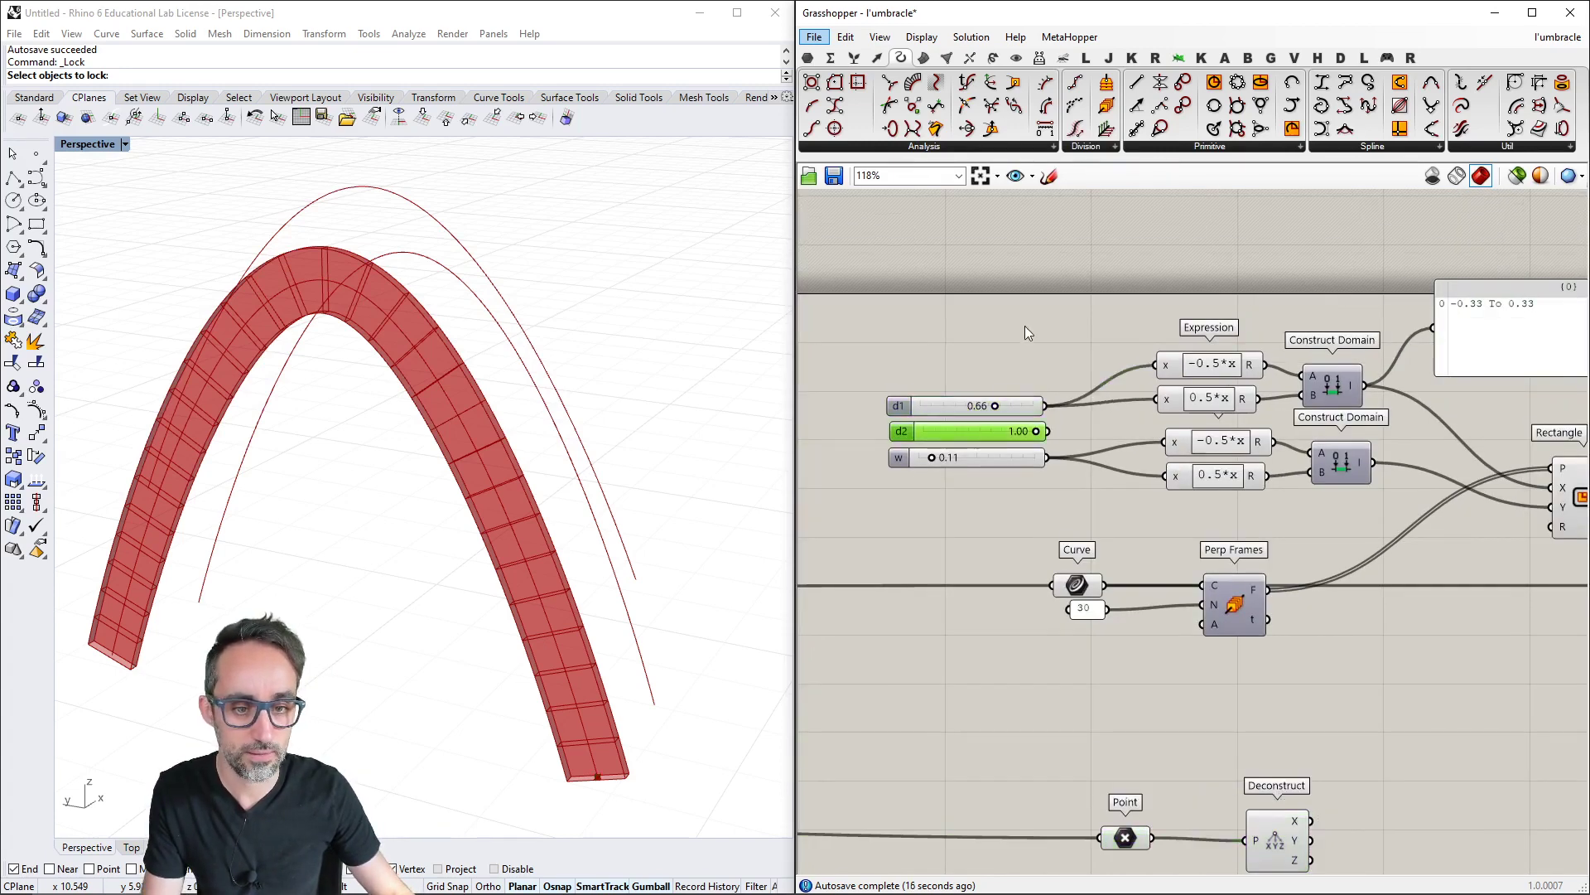
pyautogui.moveTo(1027, 328); pyautogui.dragTo(1039, 318, button='right')
pyautogui.doubleClick(1039, 311)
pyautogui.write('subtraction')
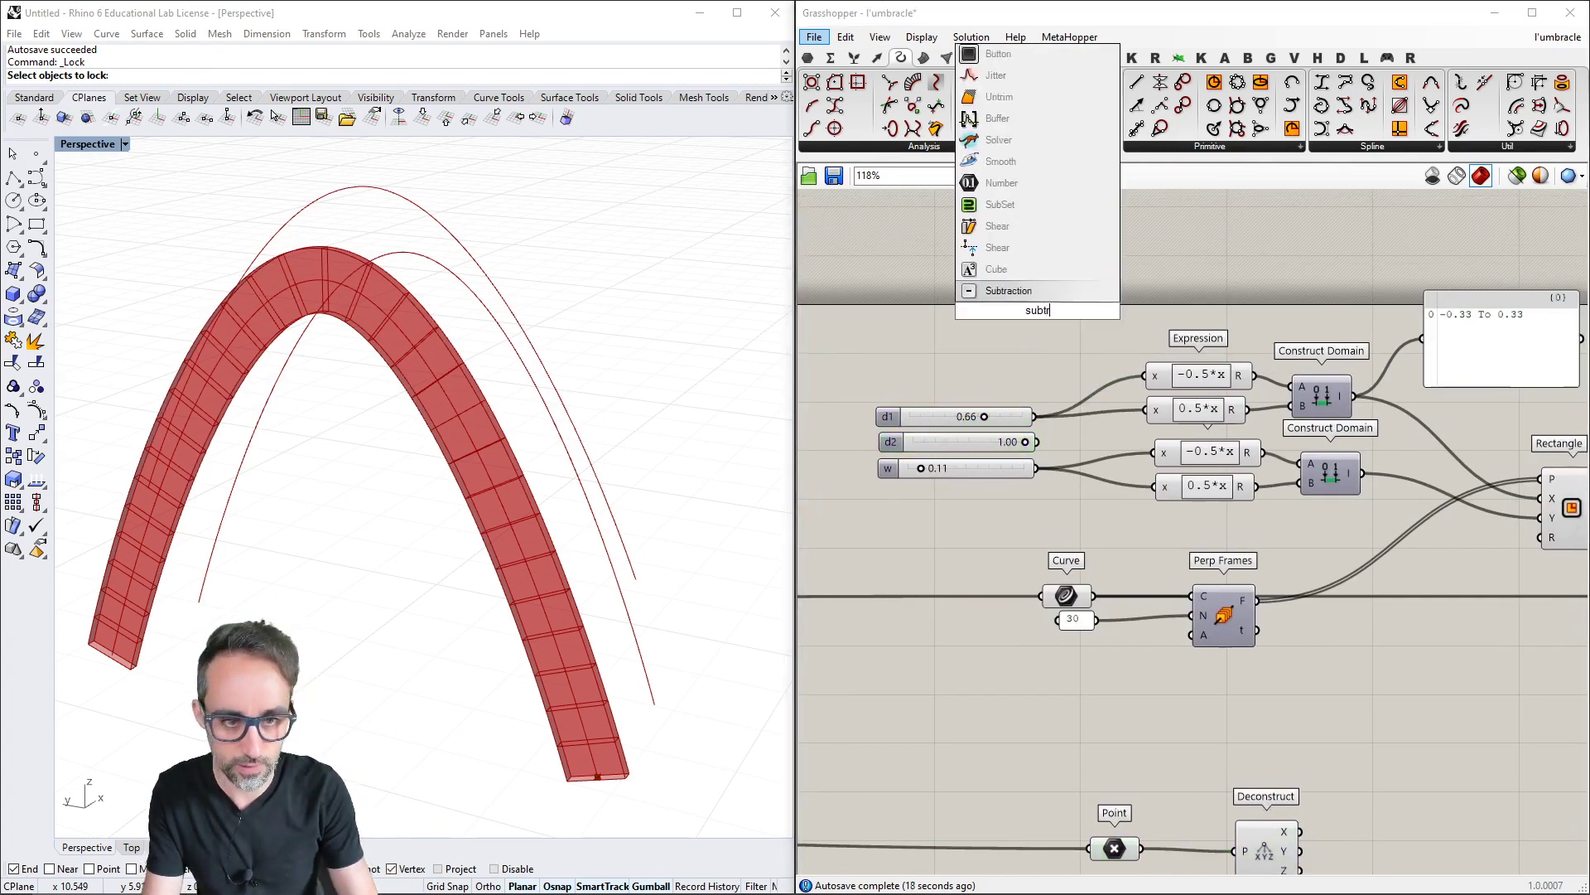
pyautogui.press('Return')
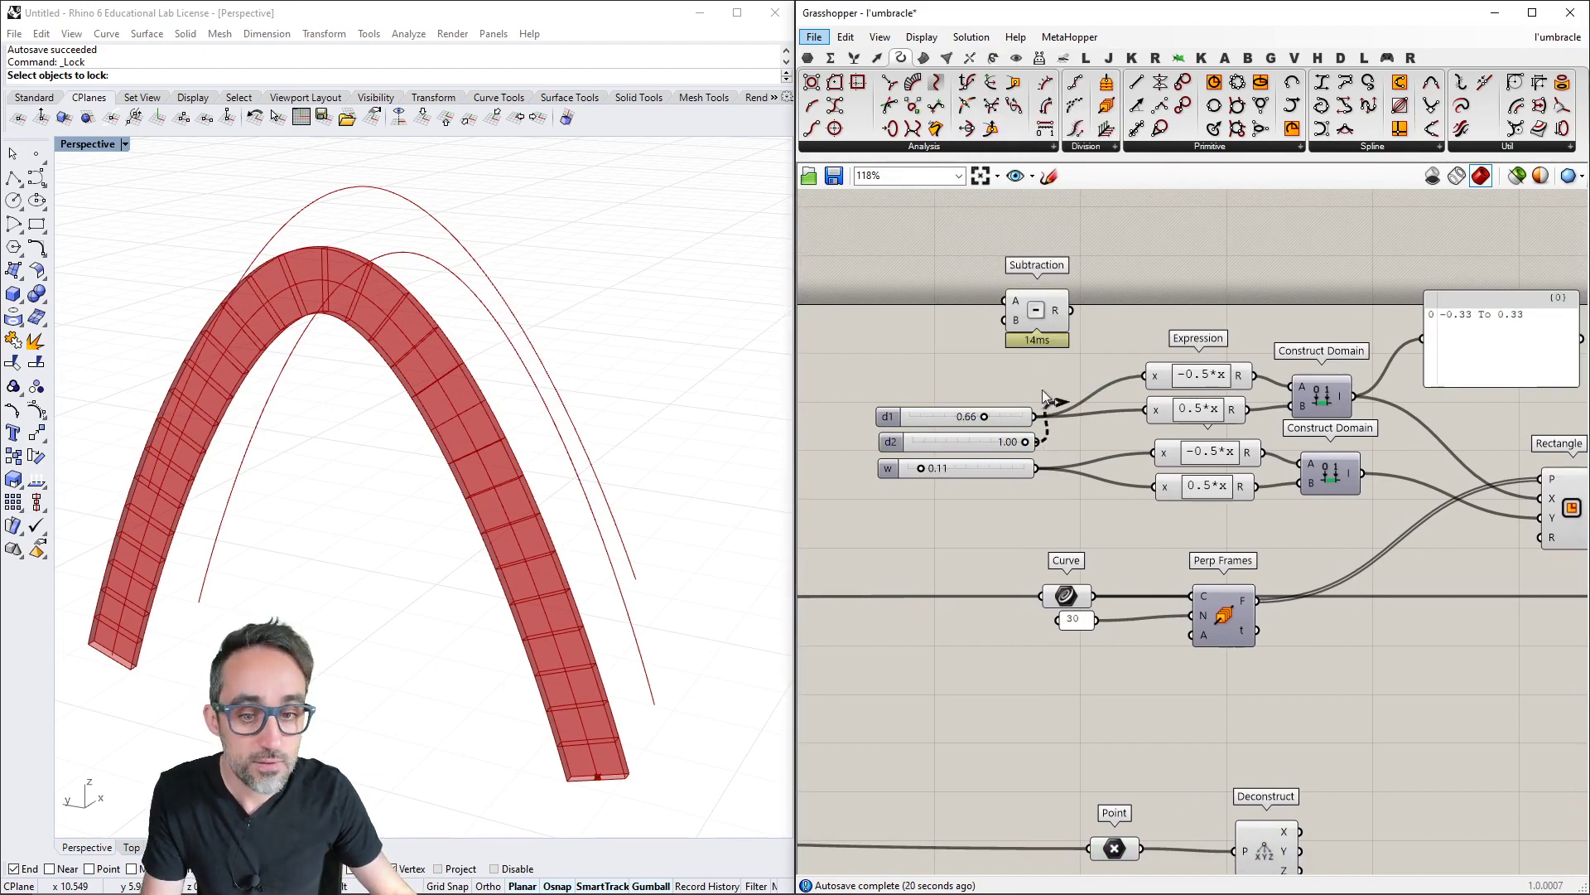
# Set the d2 slider to 0.18, and connect d1 to input A and d2 to input B of Subtraction
pyautogui.moveTo(1027, 443); pyautogui.dragTo(934, 443)
pyautogui.moveTo(1037, 416); pyautogui.dragTo(1005, 300)
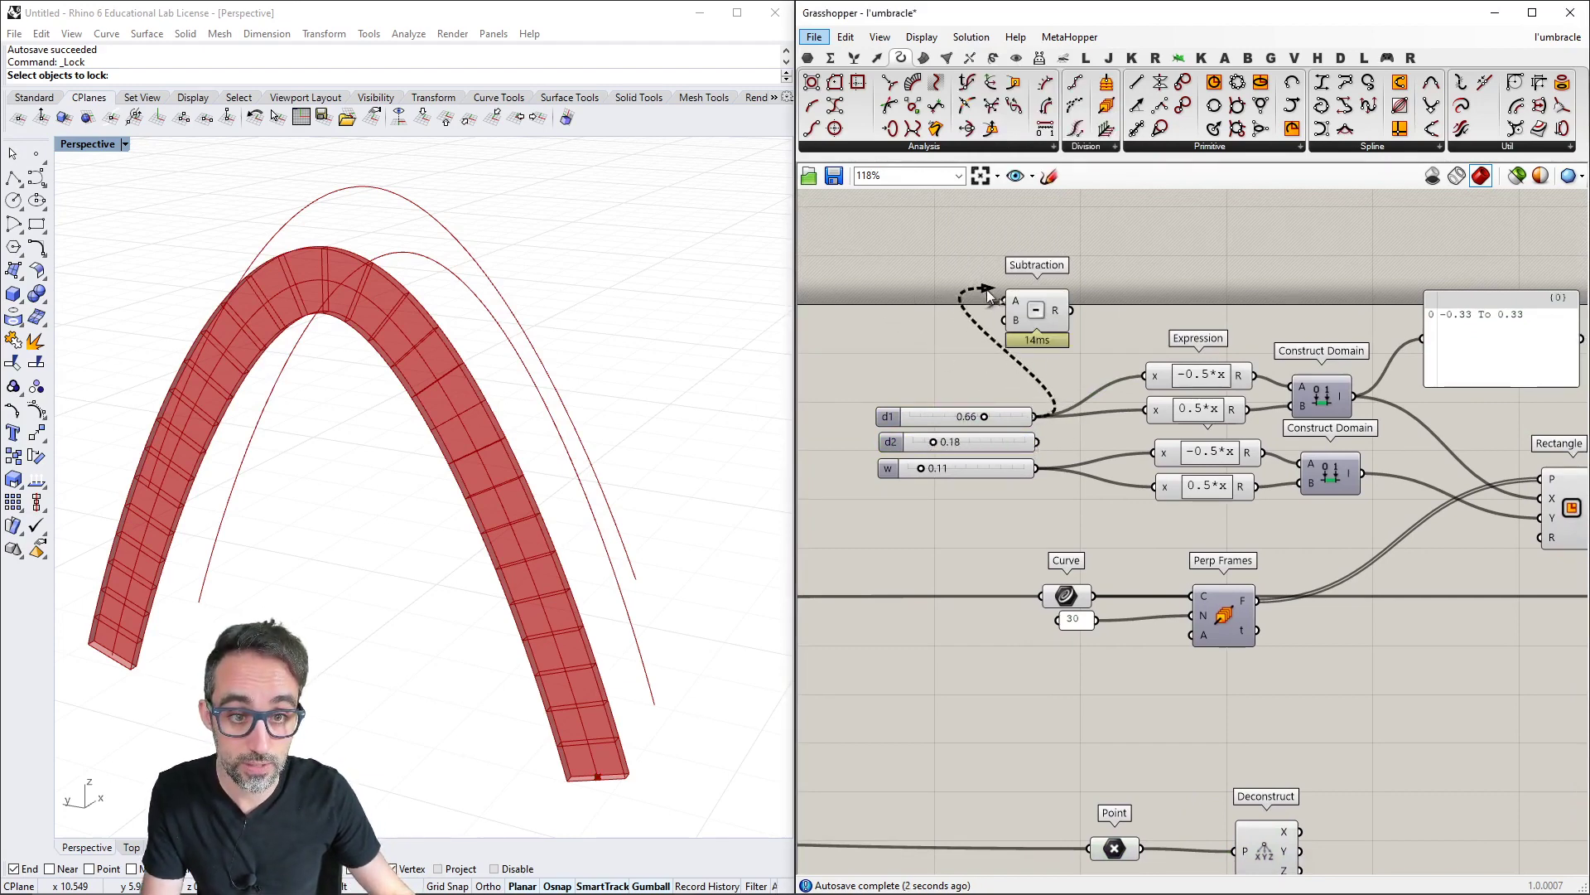
pyautogui.moveTo(1037, 441); pyautogui.dragTo(1006, 322)
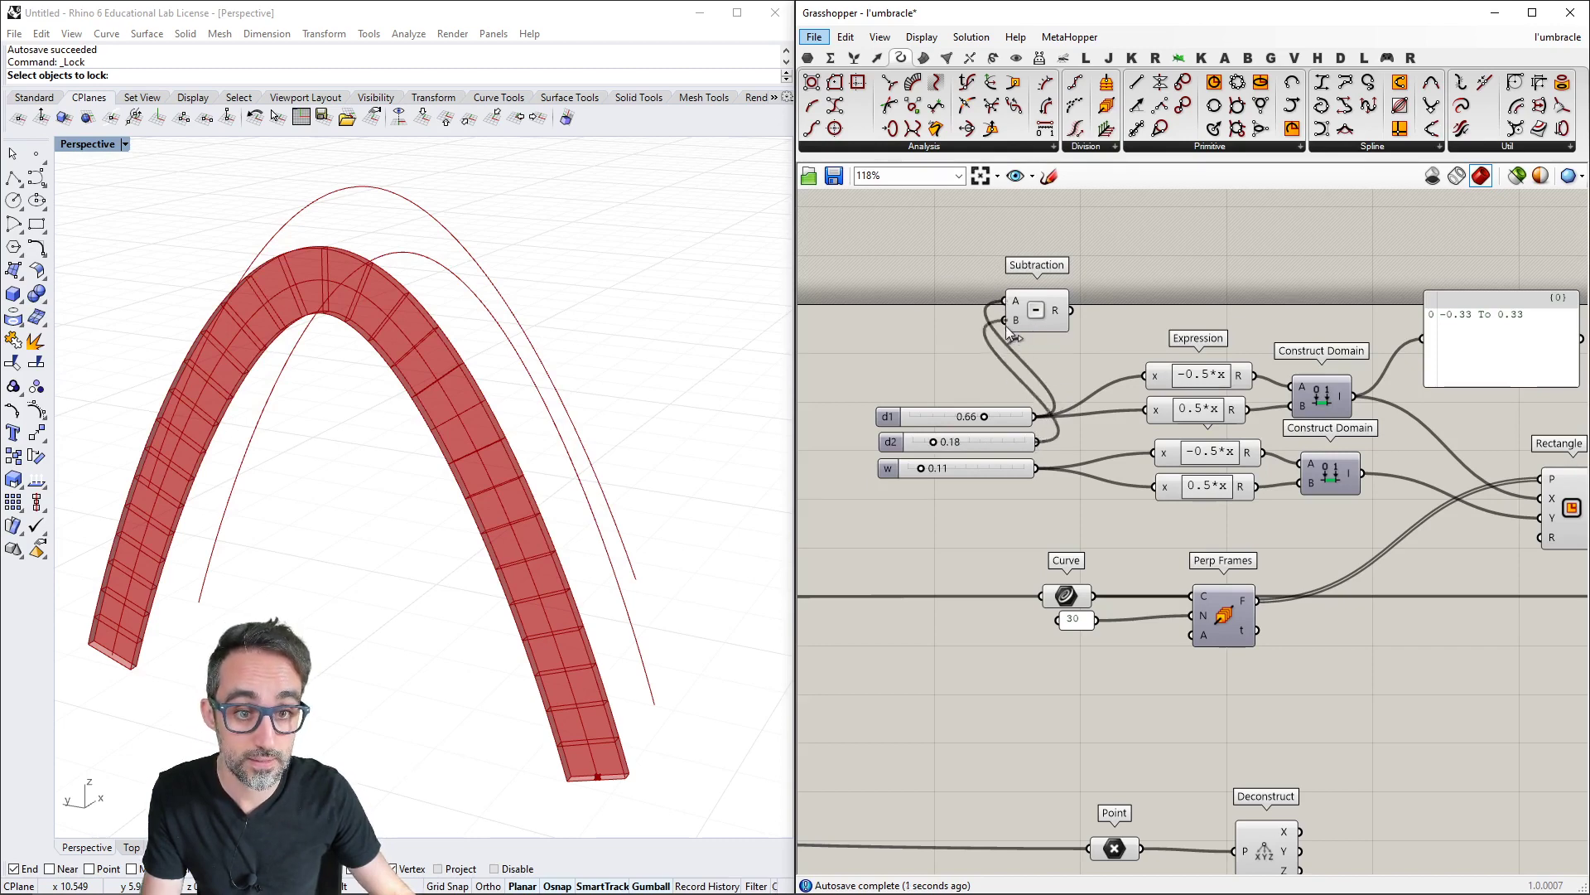
# Add a panel beside the new Subtraction component and connect its result R to it
pyautogui.doubleClick(1139, 277)
pyautogui.write('//')
pyautogui.press('Return')
pyautogui.moveTo(1126, 284); pyautogui.dragTo(1193, 282)
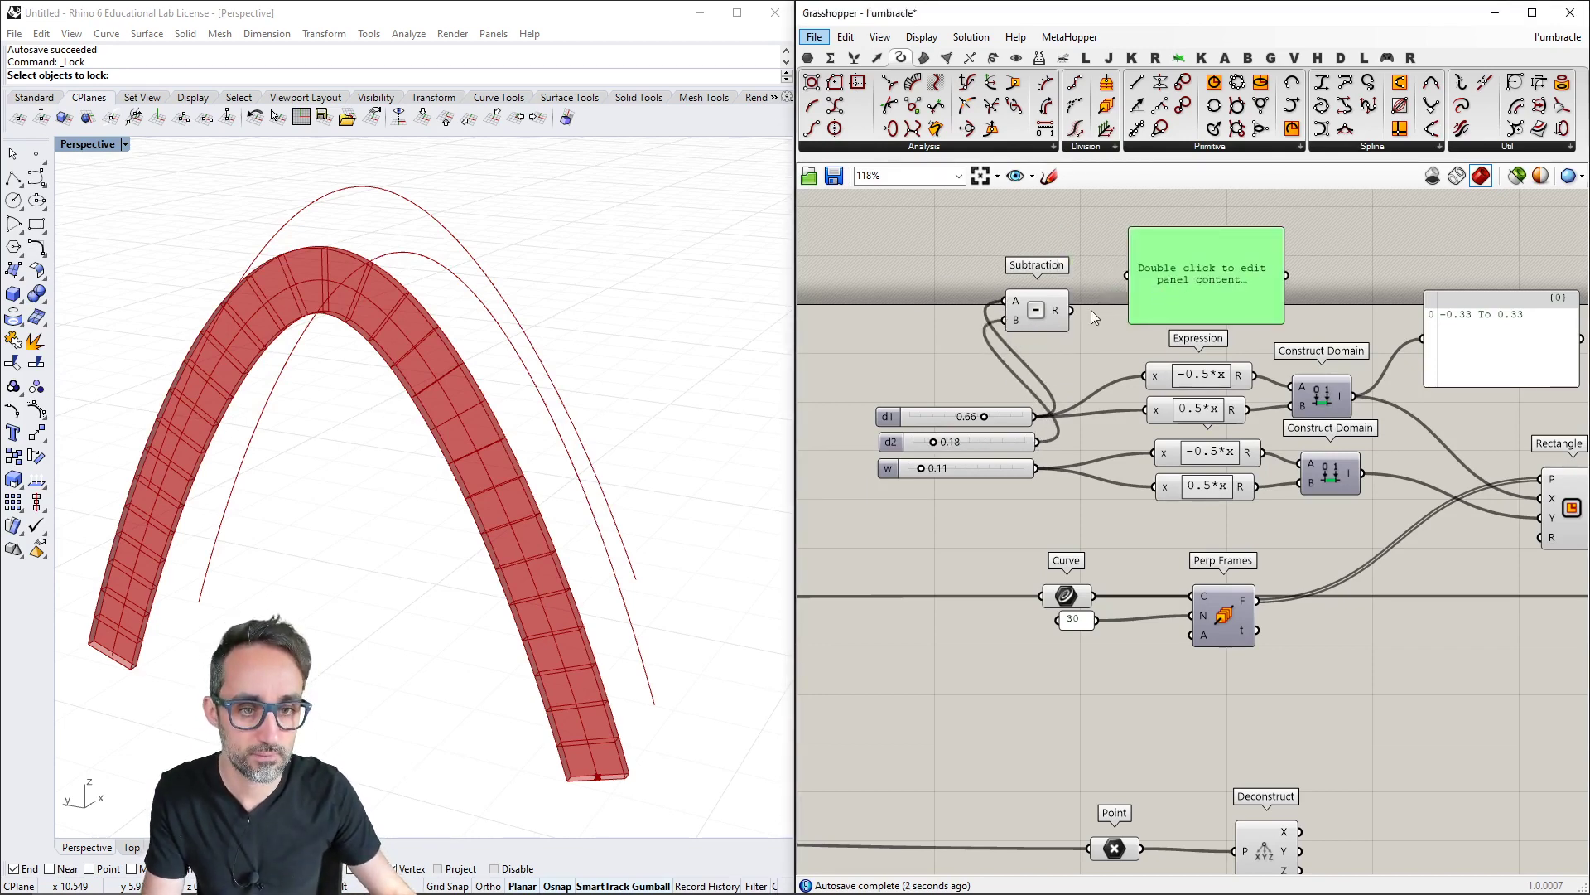
pyautogui.moveTo(1070, 310); pyautogui.dragTo(1127, 277)
# Rename the panel fed by Subtraction as "diff section depth"
pyautogui.rightClick(1251, 270)
pyautogui.write('de')
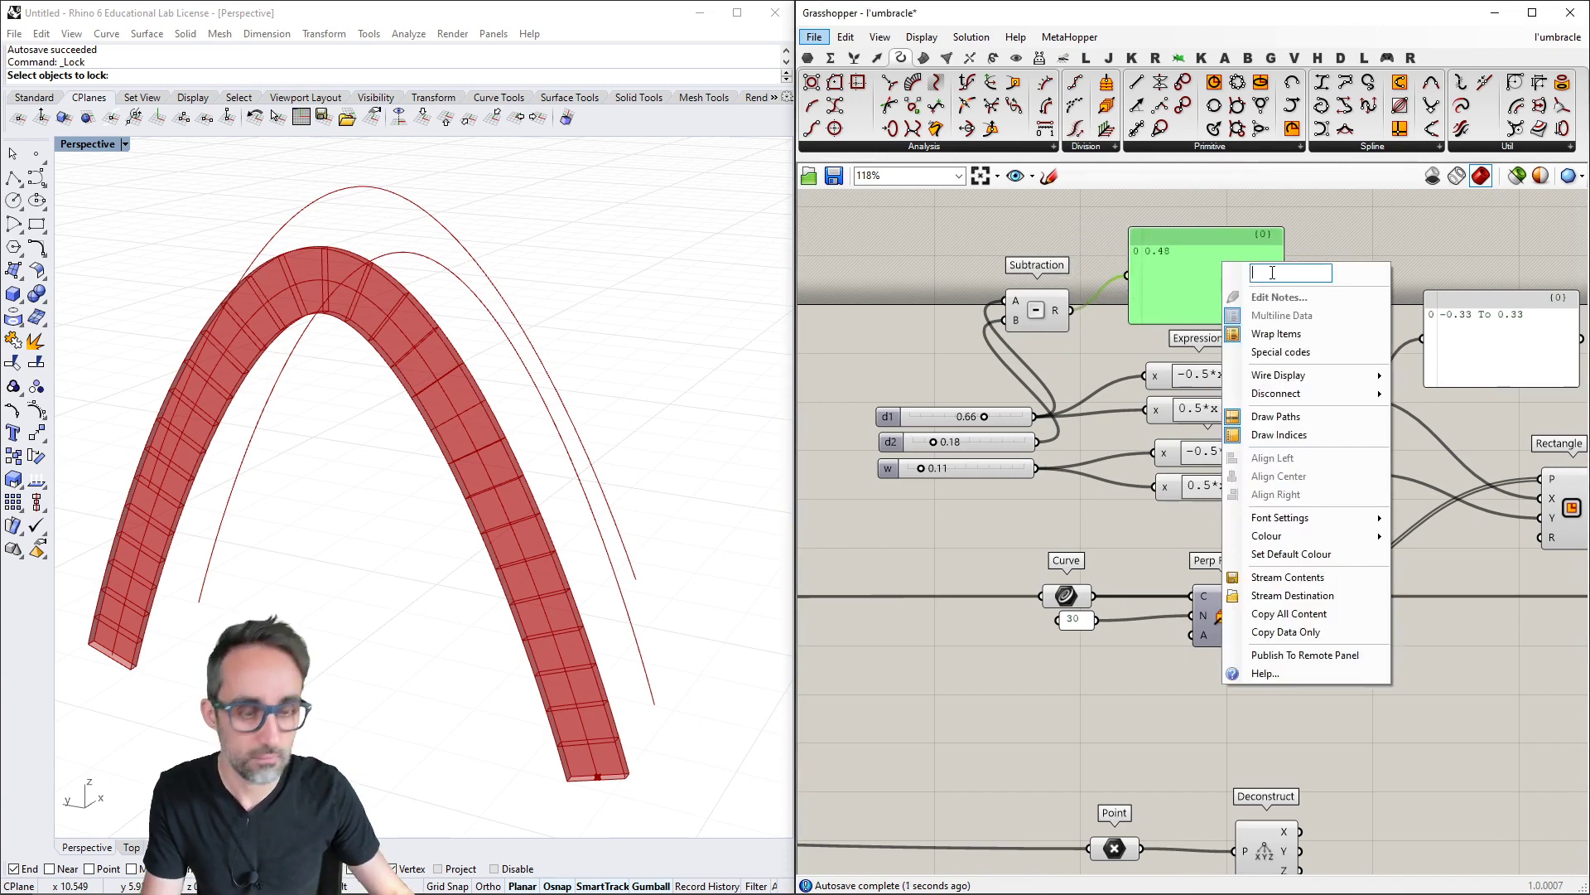
pyautogui.write('ff section depth')
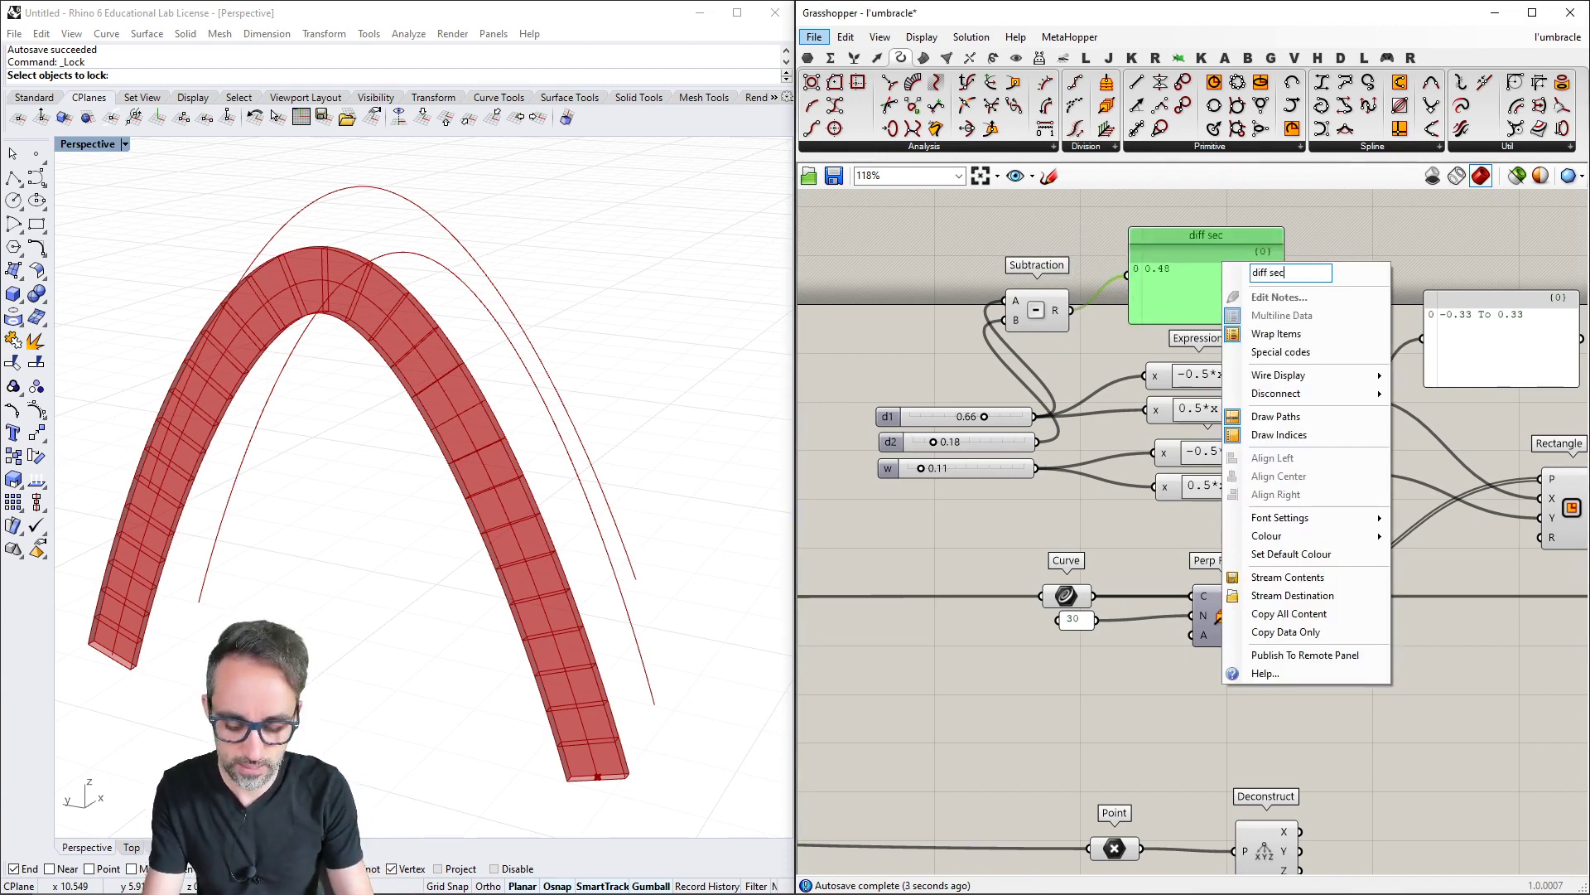
pyautogui.press('Return')
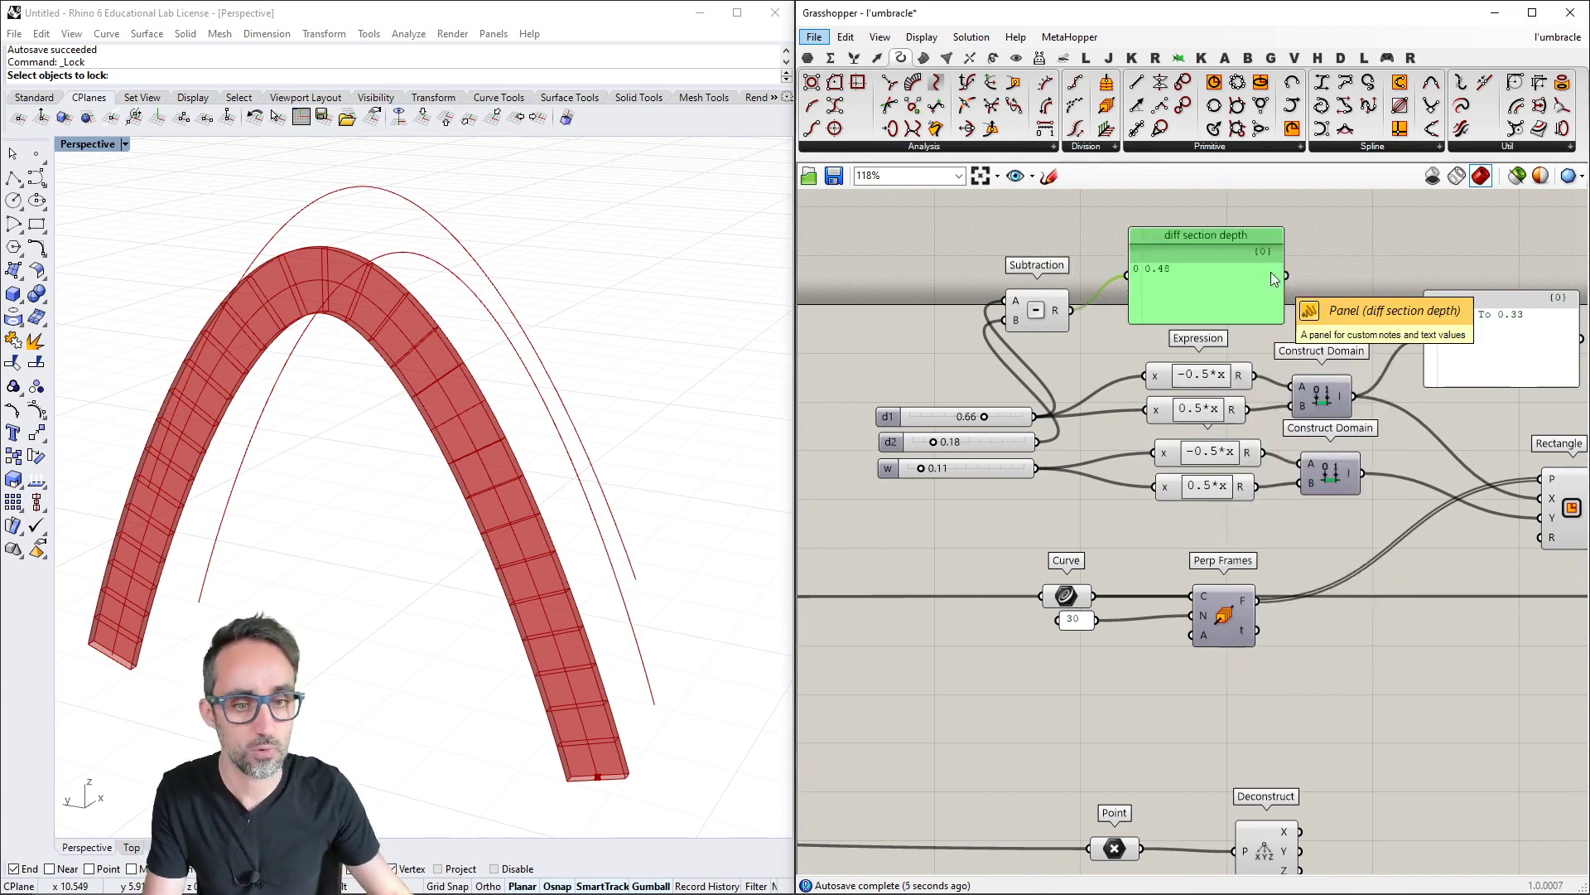
# Move the Subtraction component and its "diff section depth" panel together to below the base Point and Deconstruct pair
pyautogui.moveTo(1275, 270); pyautogui.dragTo(1222, 258, button='right')
pyautogui.moveTo(1242, 208); pyautogui.dragTo(945, 320)
pyautogui.moveTo(1120, 303); pyautogui.dragTo(1257, 750)
pyautogui.moveTo(1271, 774); pyautogui.dragTo(1148, 619, button='right')
pyautogui.moveTo(1149, 571); pyautogui.dragTo(1130, 825)
pyautogui.moveTo(1124, 866); pyautogui.dragTo(1114, 636, button='right')
pyautogui.moveTo(1149, 539); pyautogui.dragTo(1126, 593)
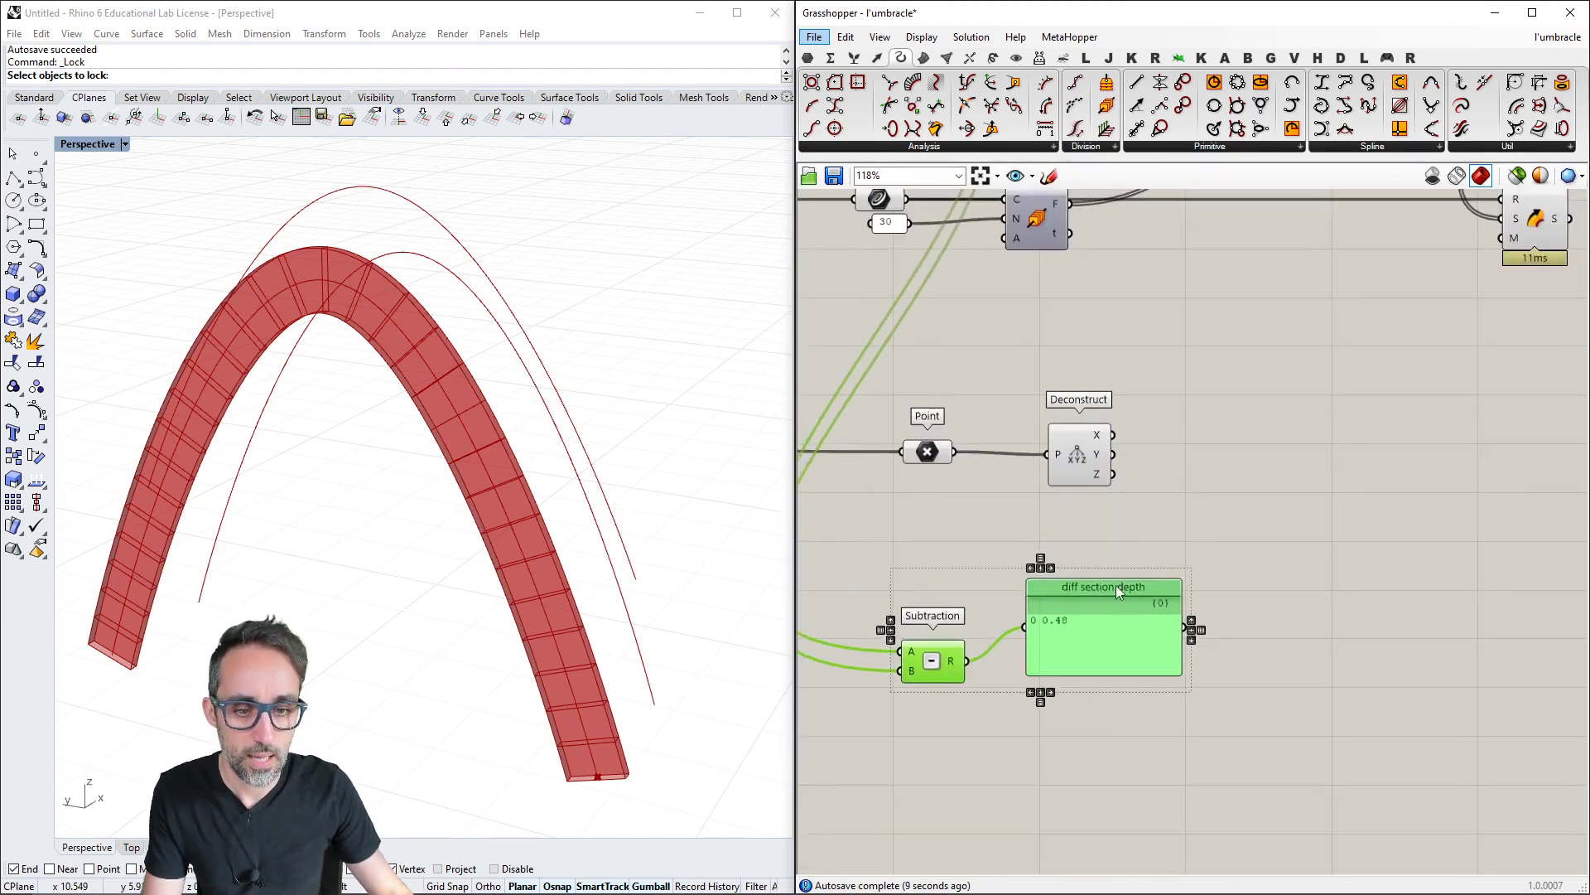
# Duplicate the base point's Deconstruct component and place the copy just below Perp Frames
pyautogui.moveTo(1159, 419); pyautogui.dragTo(1127, 513, button='right')
pyautogui.moveTo(1035, 348); pyautogui.dragTo(1108, 381, button='right')
pyautogui.click(1178, 428)
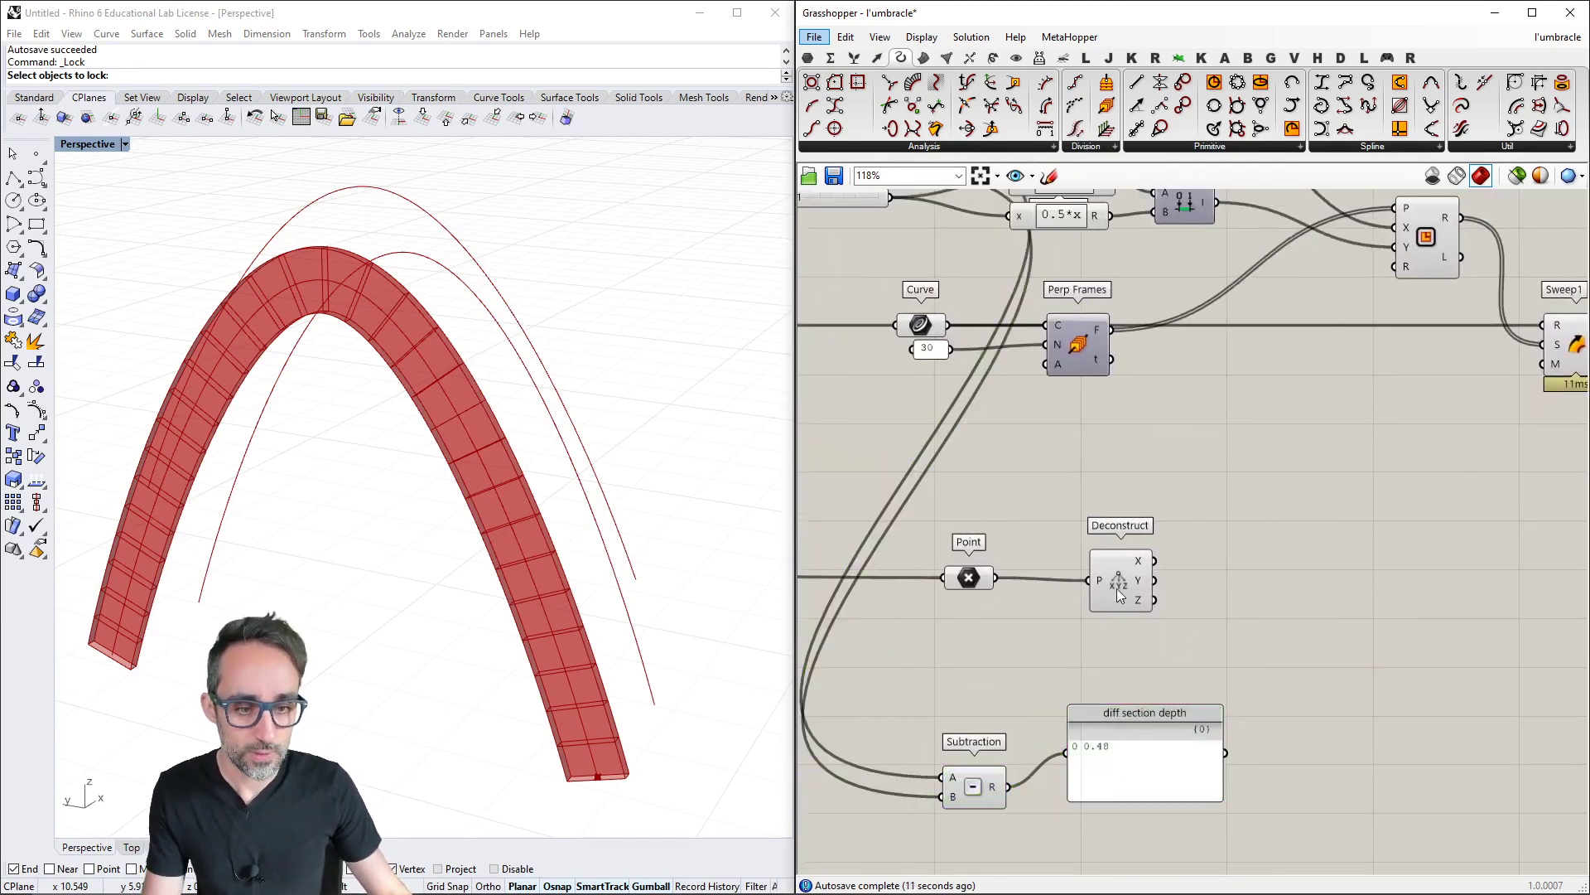
pyautogui.click(1120, 584)
pyautogui.hotkey('ctrl', 'c')
pyautogui.hotkey('ctrl', 'v')
pyautogui.moveTo(1124, 579); pyautogui.dragTo(1185, 454)
pyautogui.click(1085, 366)
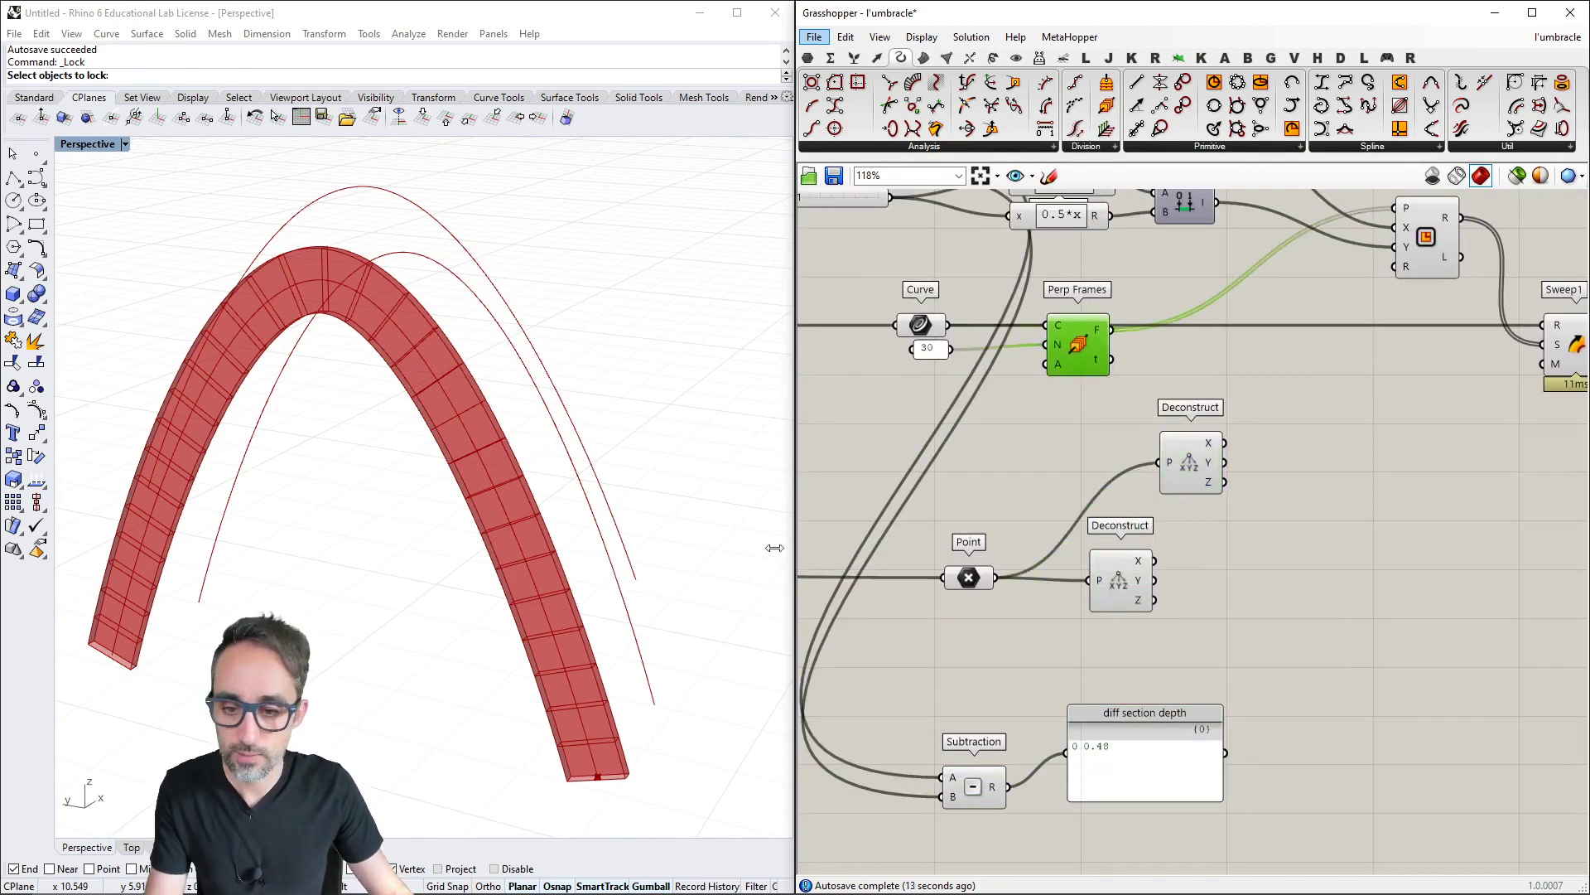
pyautogui.hotkey('ctrl', 'q')
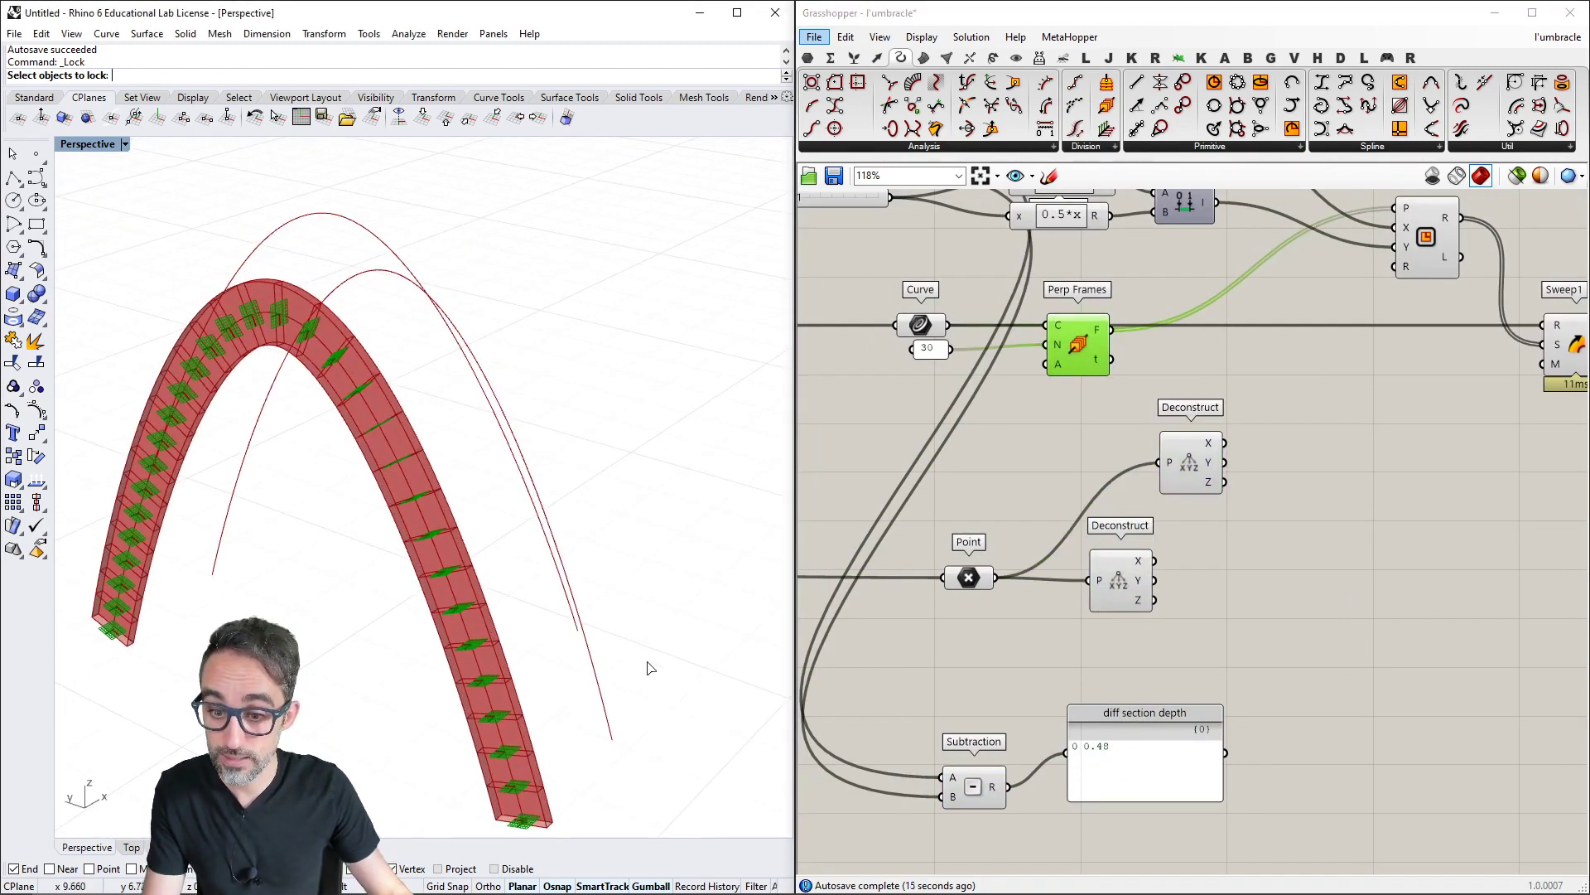
pyautogui.press('Escape')
pyautogui.moveTo(1191, 458); pyautogui.dragTo(1212, 447)
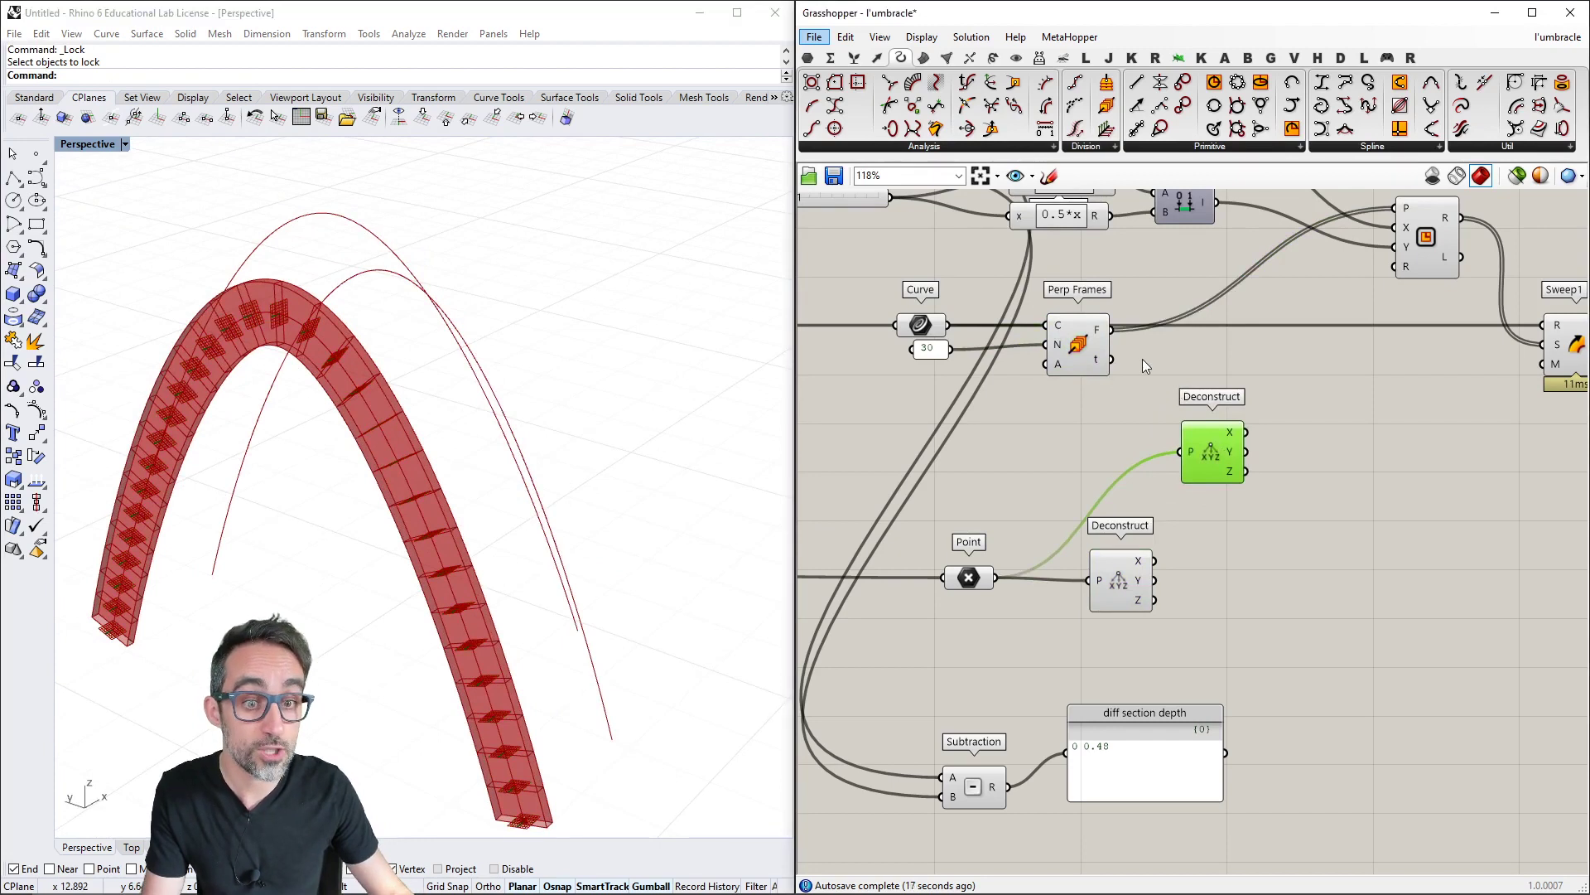
# Add a Deconstruct Plane component beside Perp Frames and connect the frames output F to its P input
pyautogui.doubleClick(1169, 377)
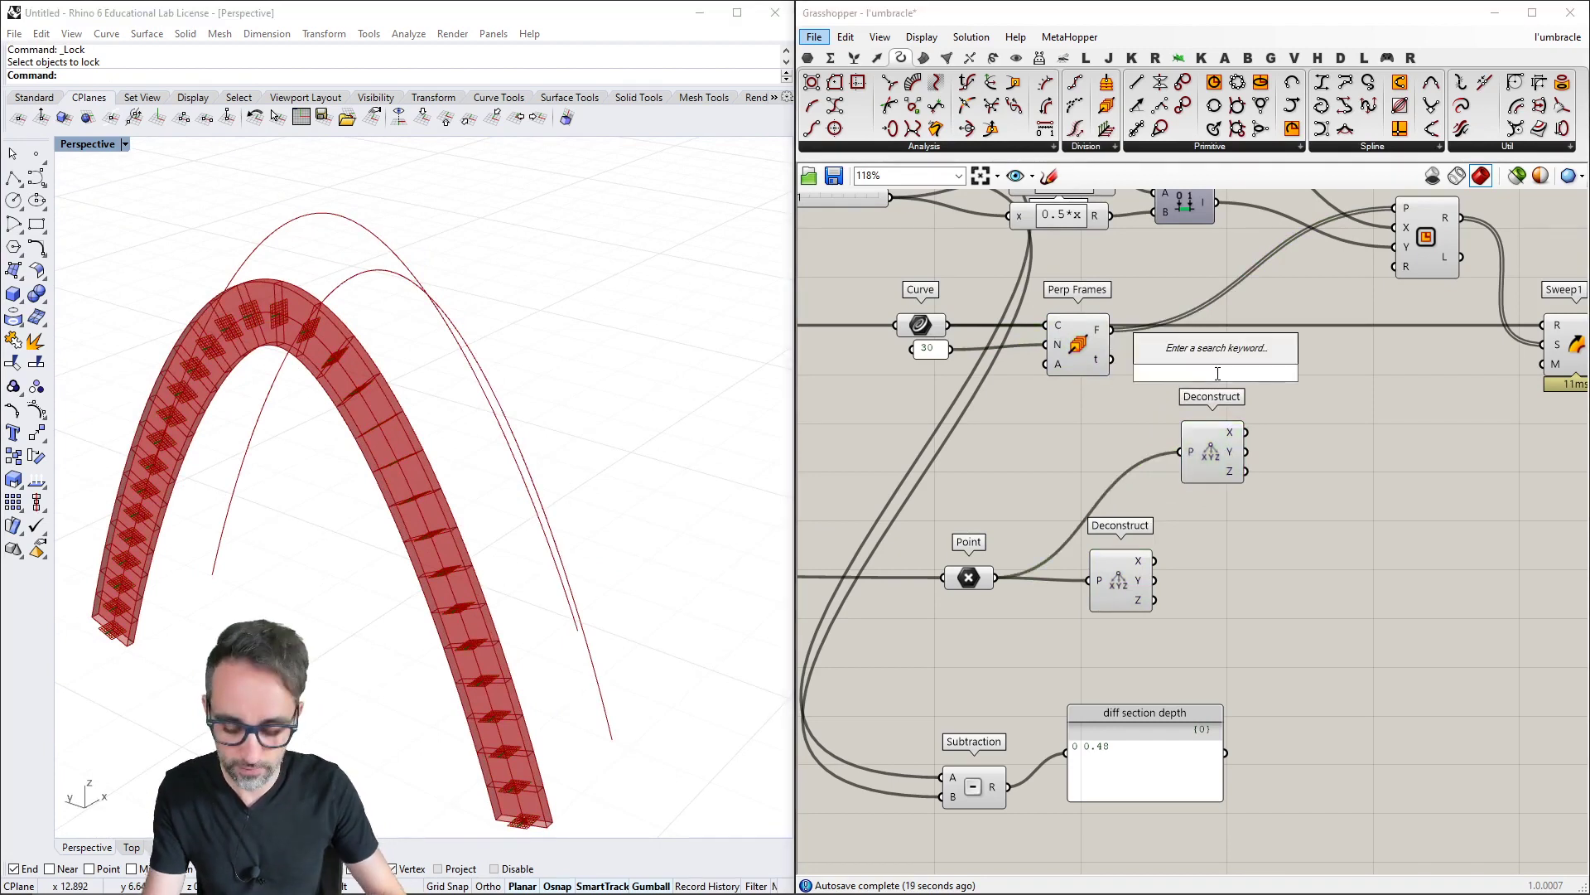
pyautogui.write('decons')
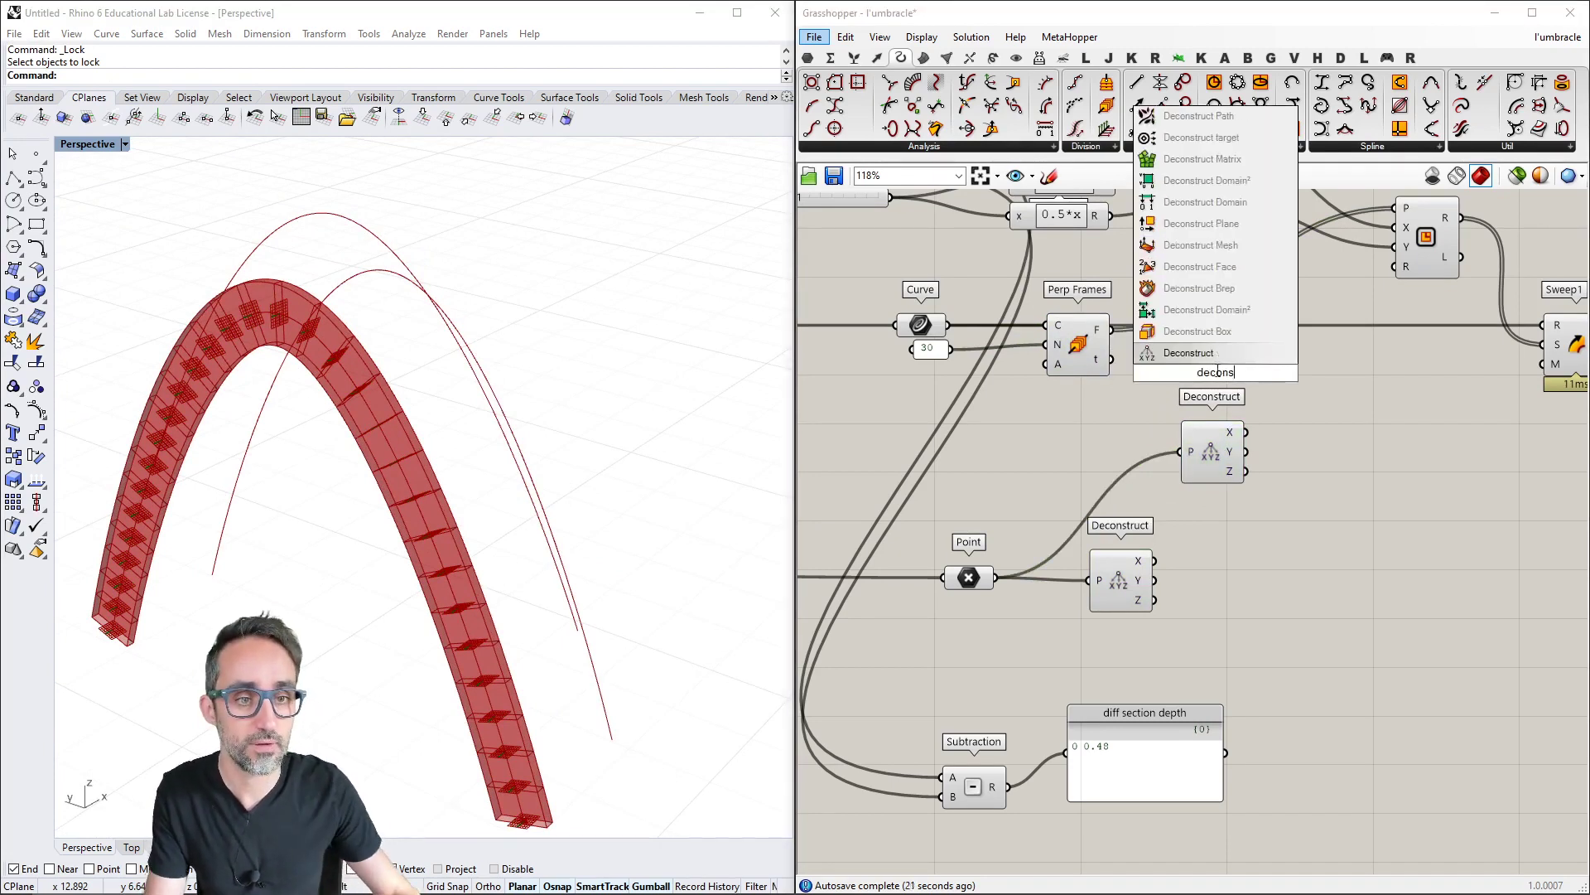
pyautogui.click(1201, 224)
pyautogui.moveTo(1111, 359); pyautogui.dragTo(1183, 373)
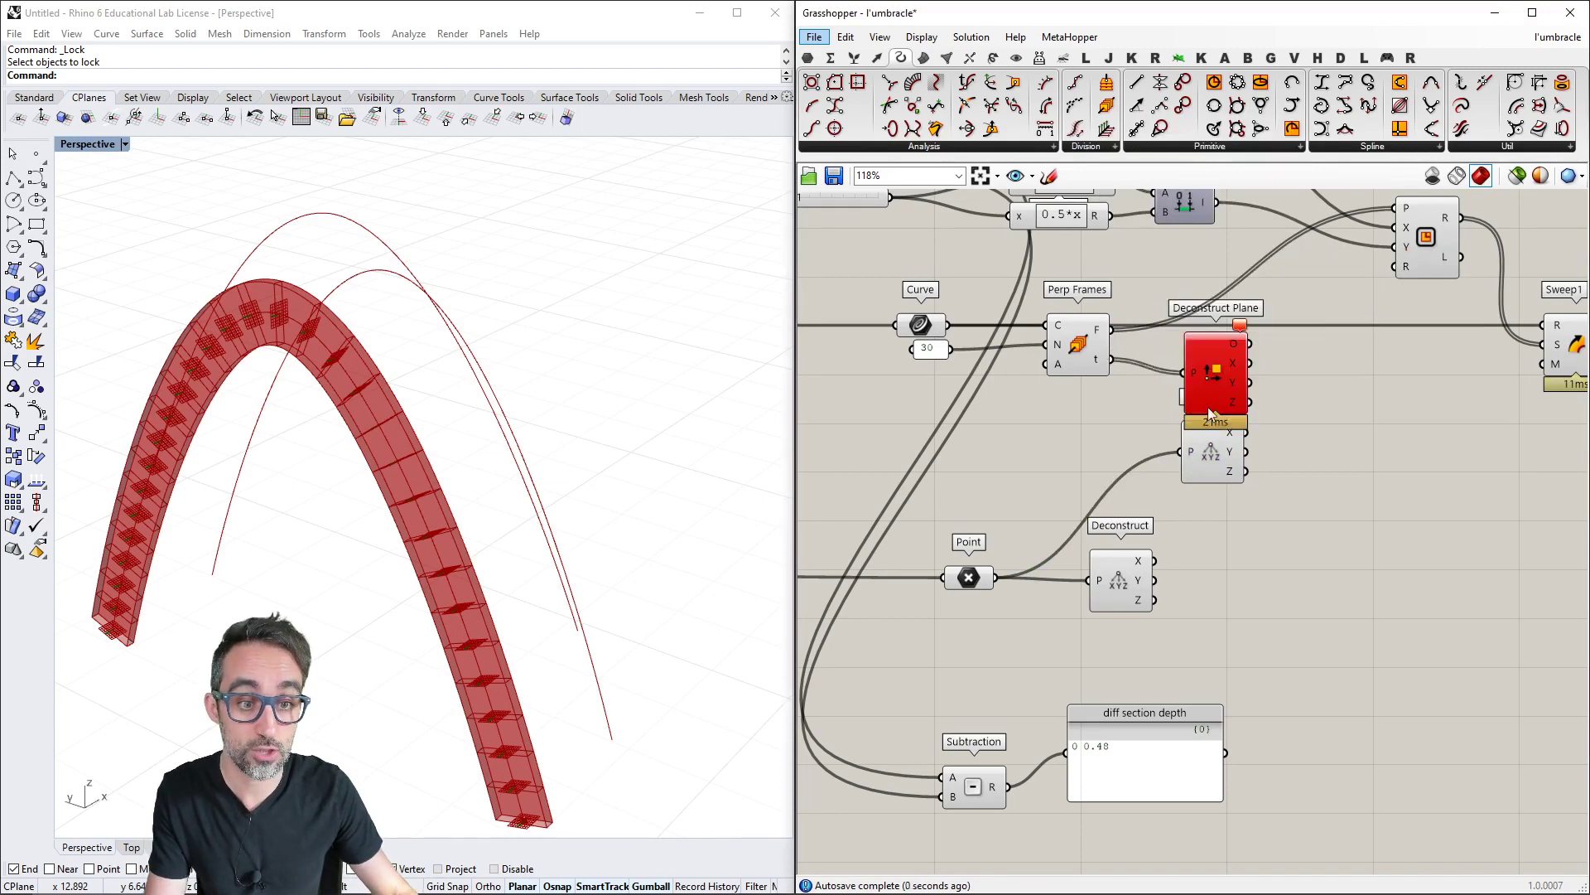
pyautogui.moveTo(1222, 460); pyautogui.dragTo(1252, 509)
pyautogui.moveTo(1112, 329); pyautogui.dragTo(1197, 437)
pyautogui.click(1267, 399)
pyautogui.click(1205, 409)
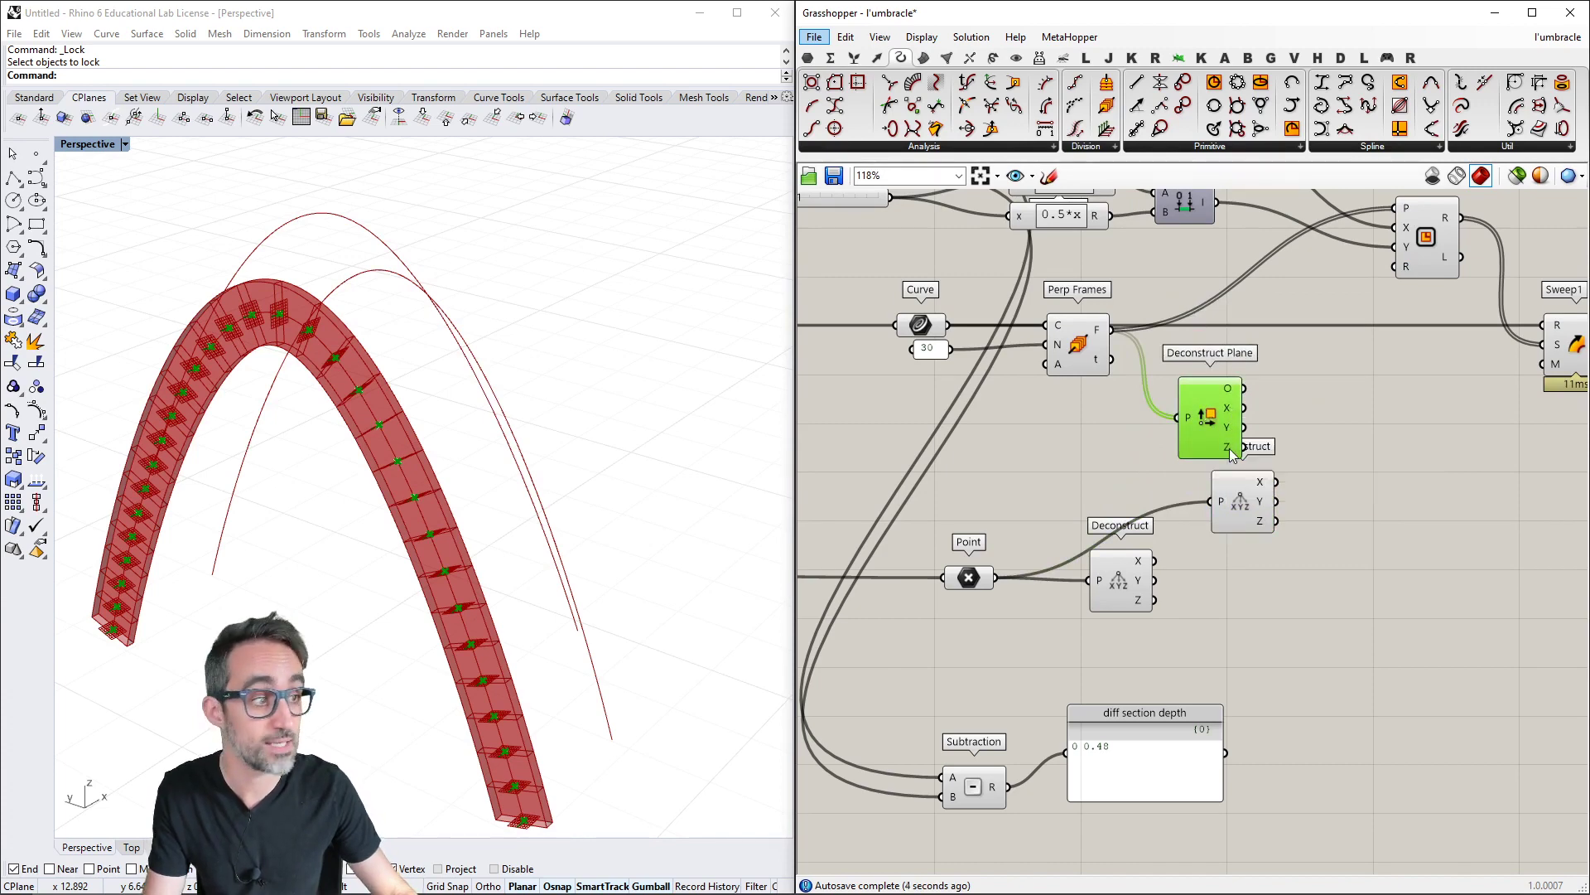
# Place the copied Deconstruct beside Deconstruct Plane and connect the plane origin O to its P input
pyautogui.moveTo(1240, 506); pyautogui.dragTo(1340, 482)
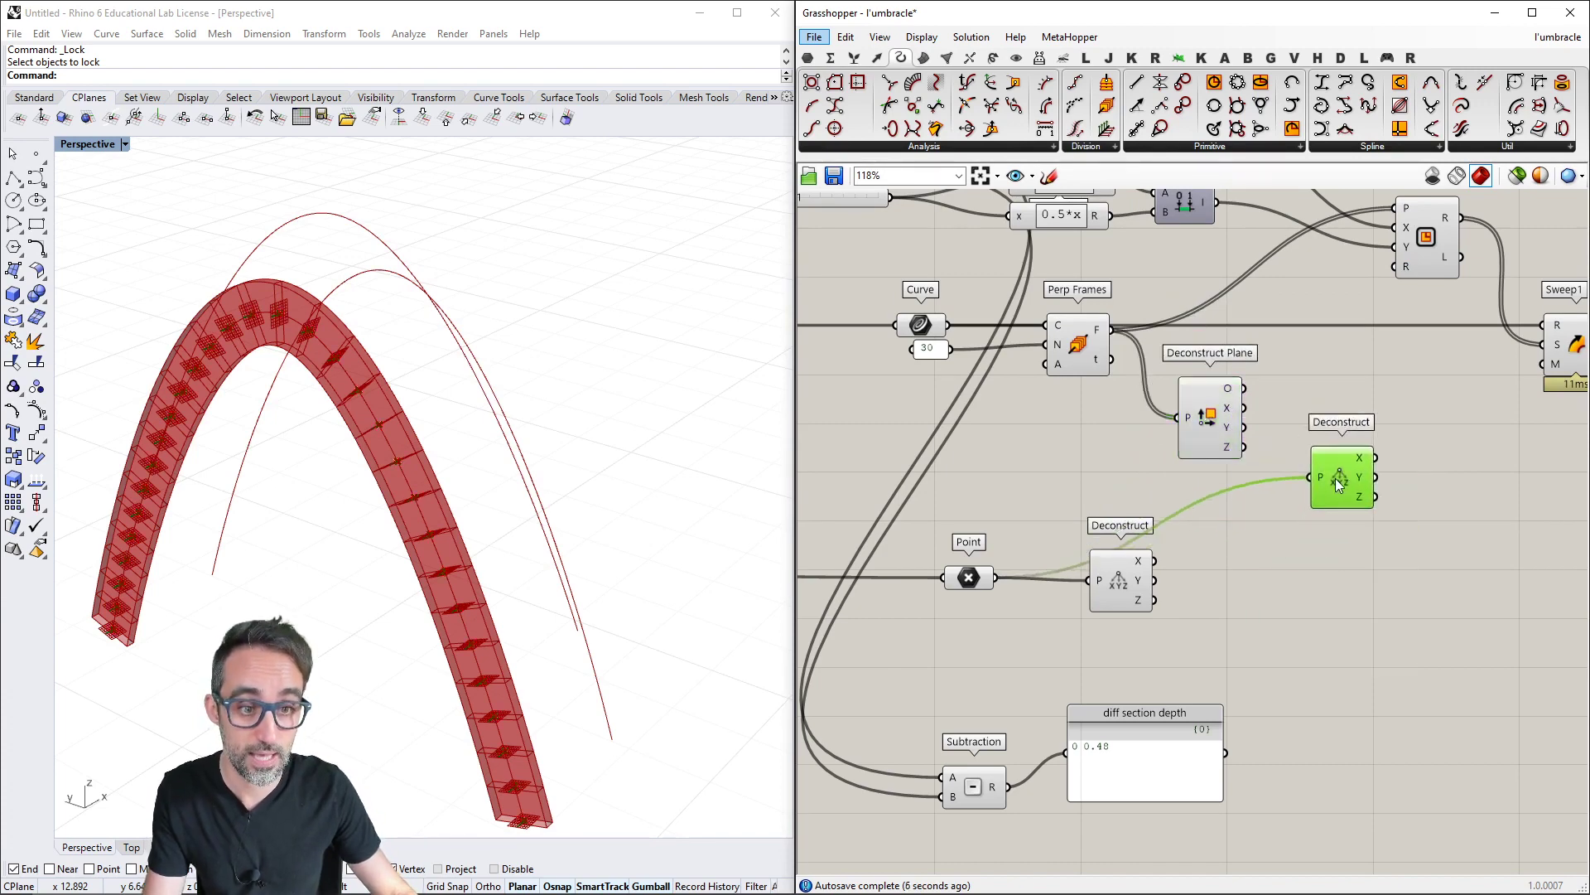
pyautogui.moveTo(1247, 391); pyautogui.dragTo(1313, 474)
pyautogui.moveTo(1213, 426); pyautogui.dragTo(1225, 466)
pyautogui.moveTo(1287, 462); pyautogui.dragTo(1195, 410, button='right')
pyautogui.moveTo(1255, 425); pyautogui.dragTo(1242, 374)
pyautogui.moveTo(1290, 430); pyautogui.dragTo(1285, 440, button='right')
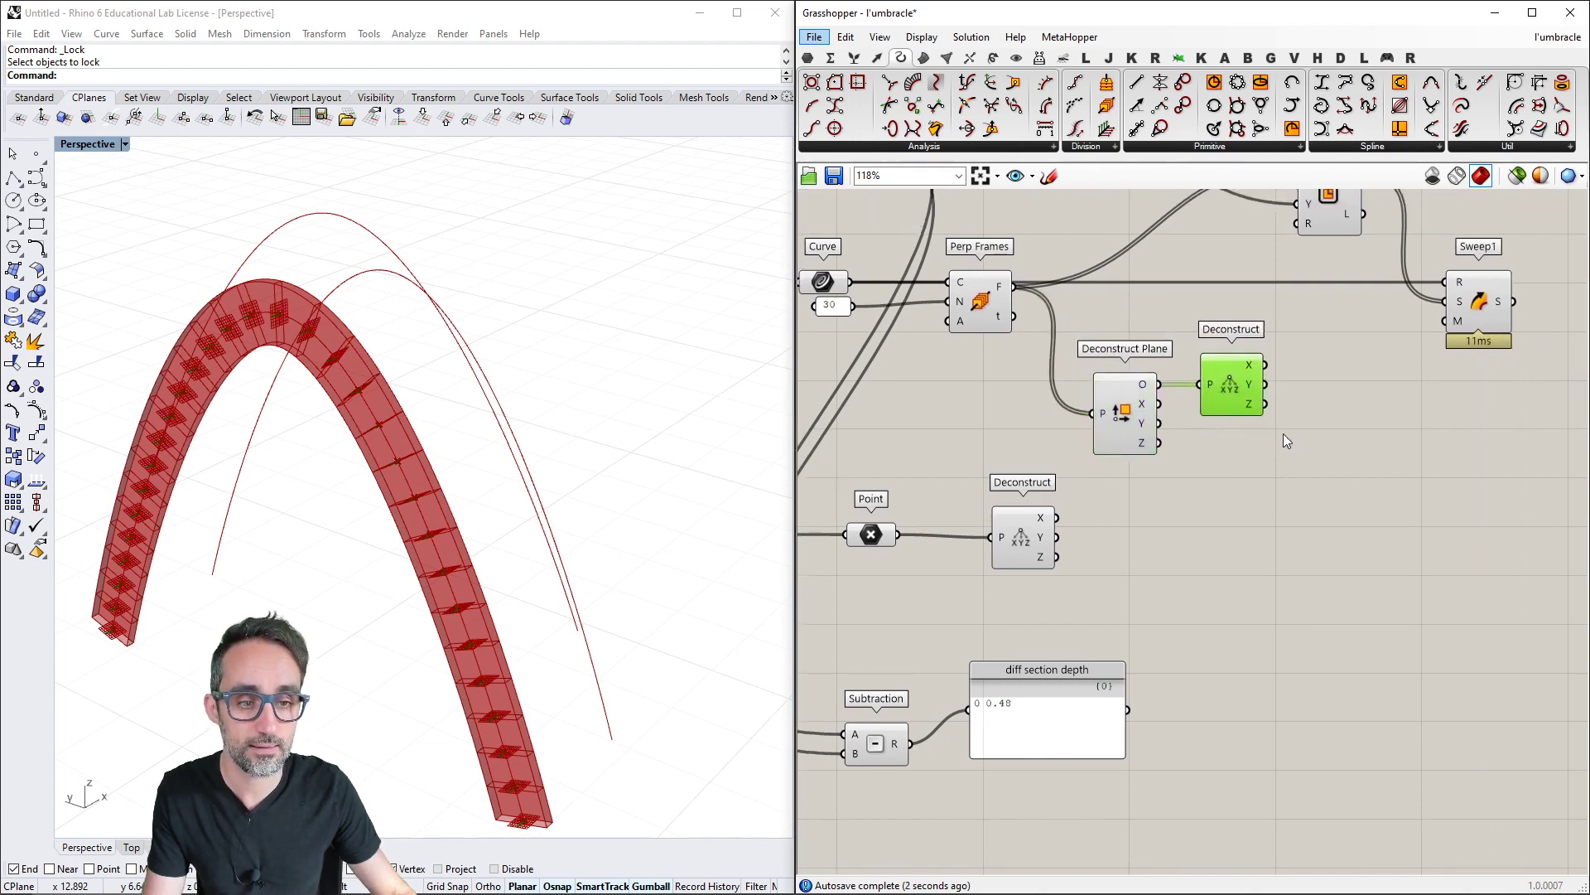
pyautogui.moveTo(1272, 464); pyautogui.dragTo(1180, 388)
pyautogui.click(1184, 429)
# Add a panel for the Z output of the frame origins' Deconstruct and lengthen it to show more rows
pyautogui.doubleClick(1392, 527)
pyautogui.write('panel')
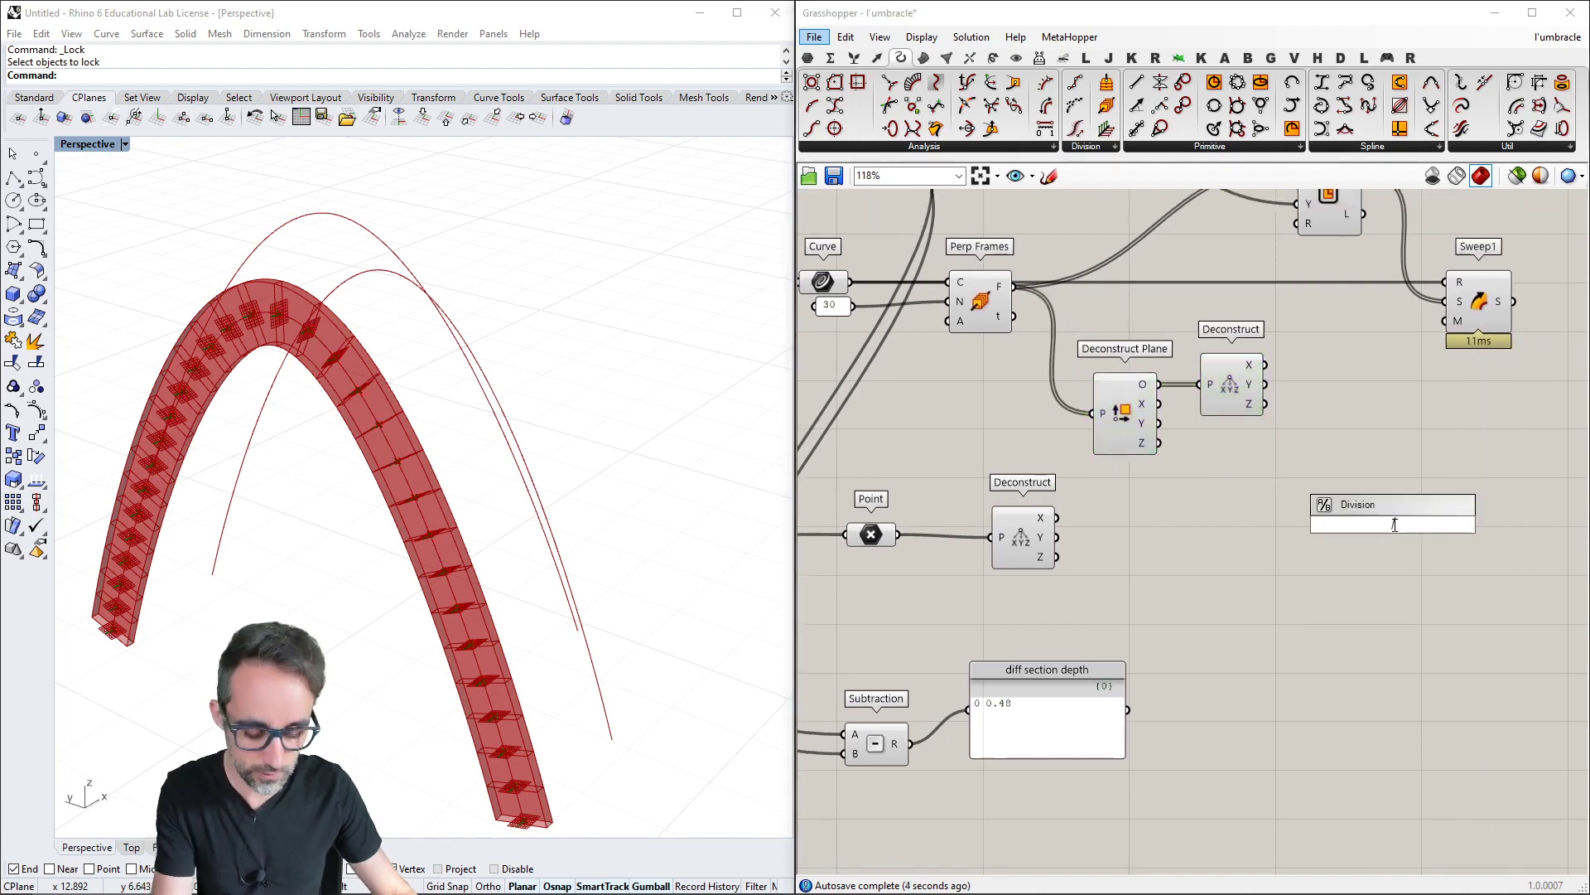
pyautogui.press('Return')
pyautogui.moveTo(1265, 404); pyautogui.dragTo(1314, 525)
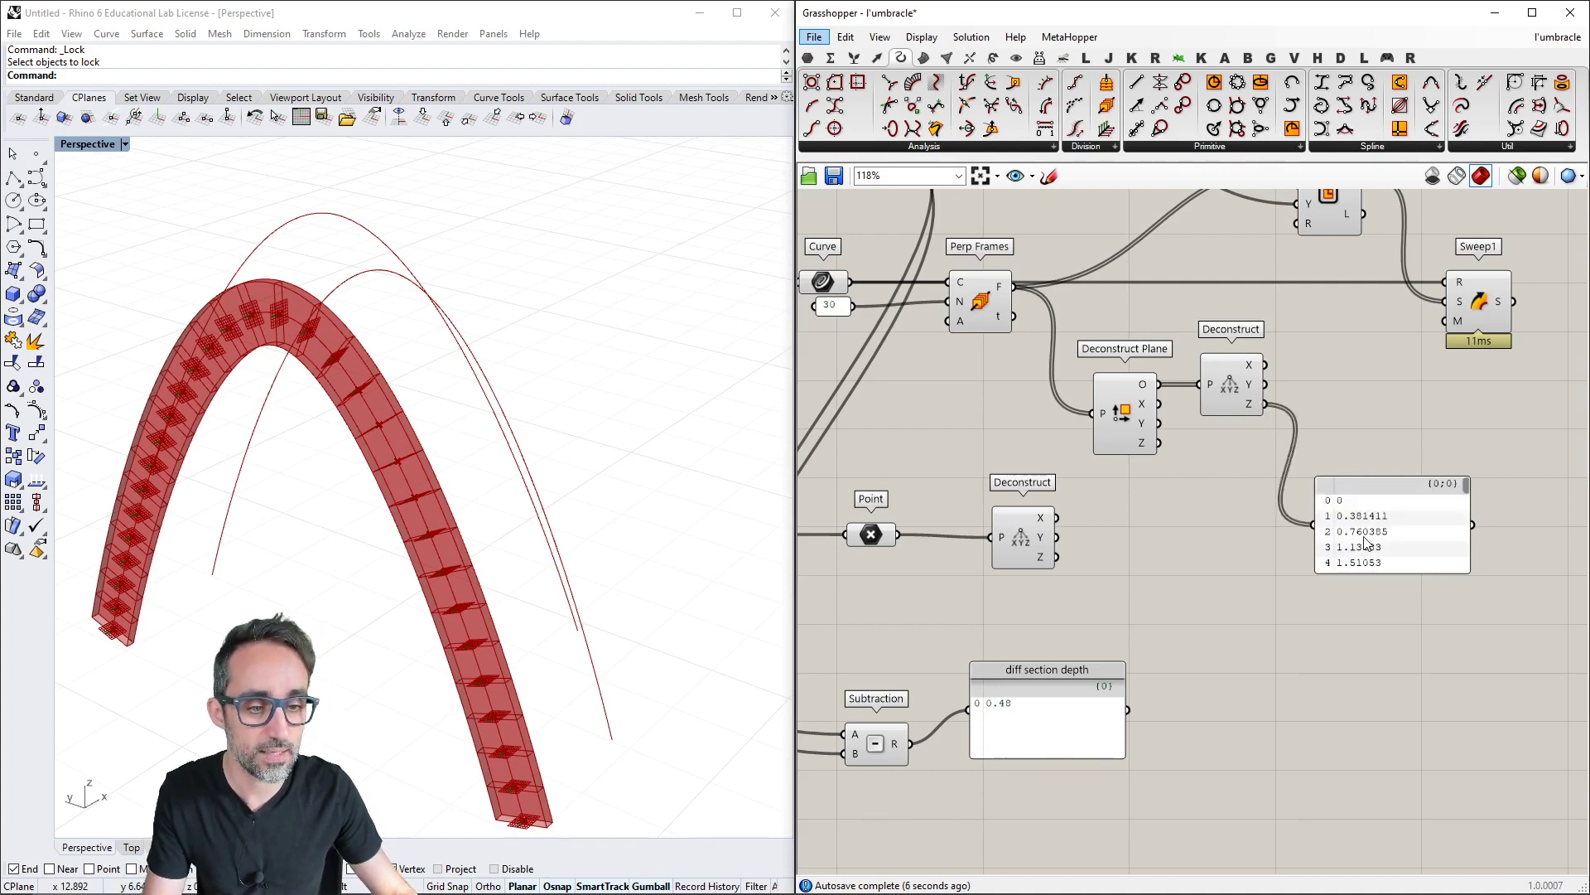
pyautogui.moveTo(1394, 570); pyautogui.dragTo(1393, 802)
pyautogui.click(1409, 638)
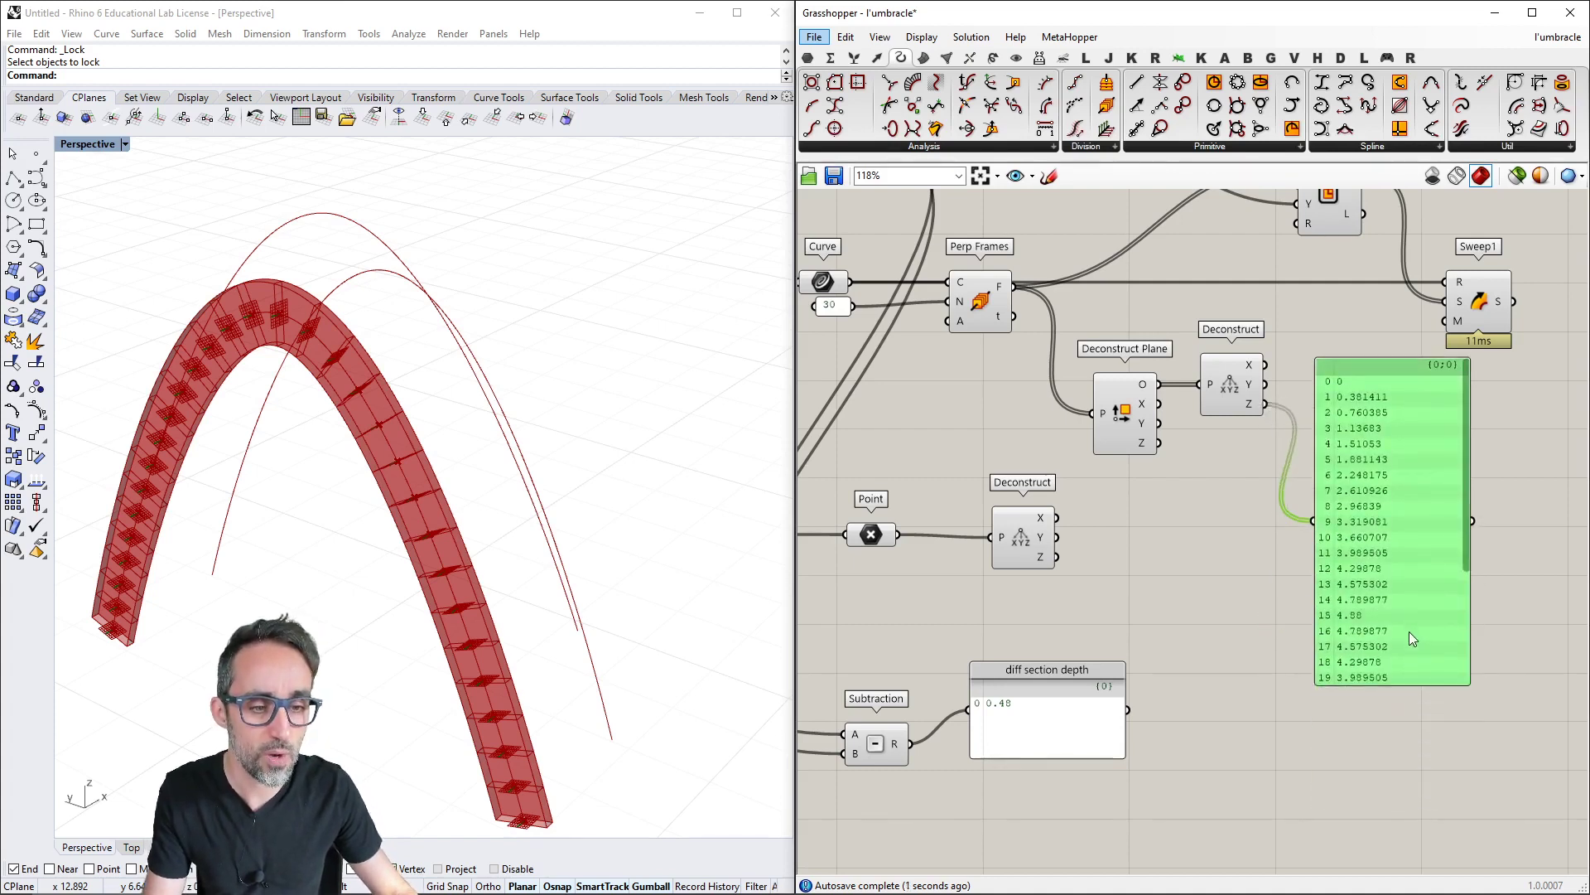
pyautogui.moveTo(1409, 639); pyautogui.dragTo(1260, 480, button='right')
pyautogui.moveTo(1317, 489)
pyautogui.mouseDown()
pyautogui.moveTo(1322, 618)
pyautogui.moveTo(1317, 509)
pyautogui.mouseUp()
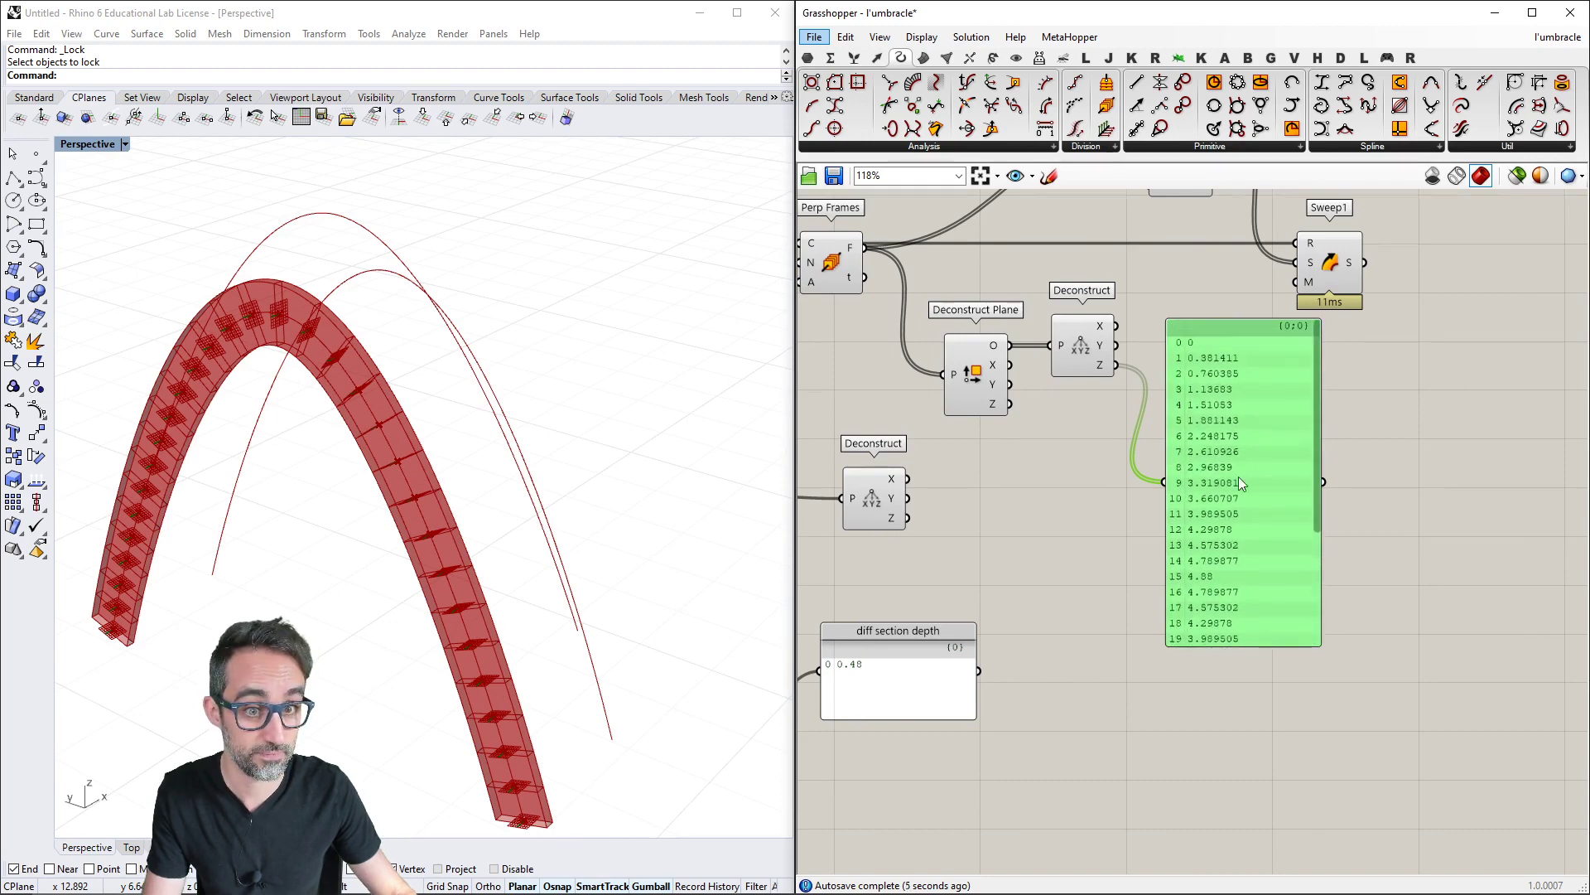
pyautogui.scroll(-3, 1324, 500)
pyautogui.click(1143, 564)
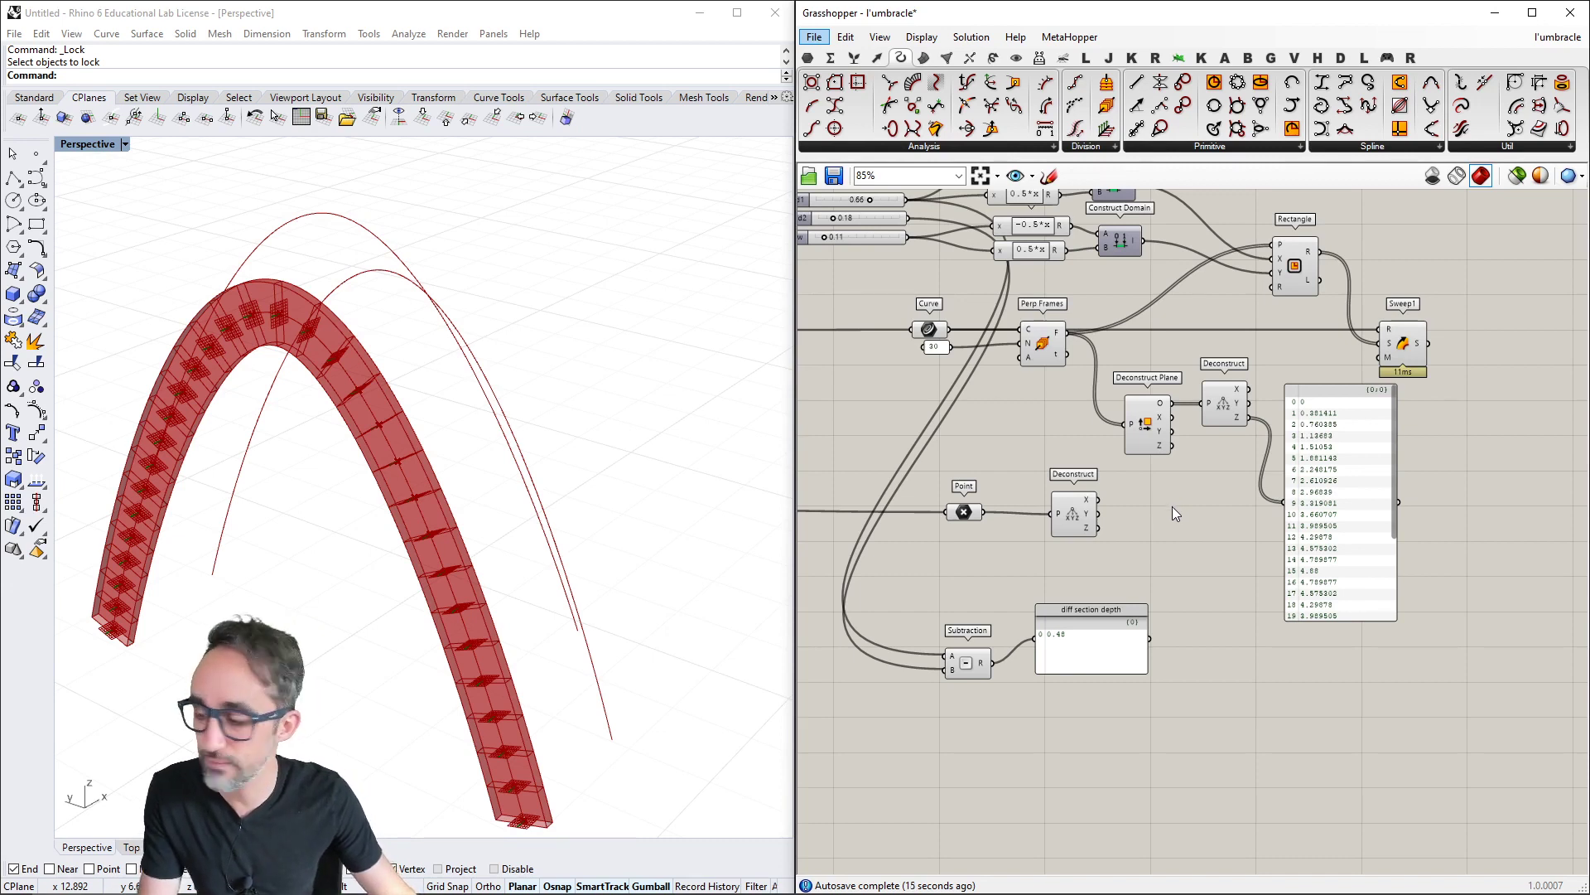
# Add a second Subtraction component between the base point's Deconstruct and the height list panel
pyautogui.moveTo(1229, 495); pyautogui.dragTo(1200, 501, button='right')
pyautogui.doubleClick(1197, 505)
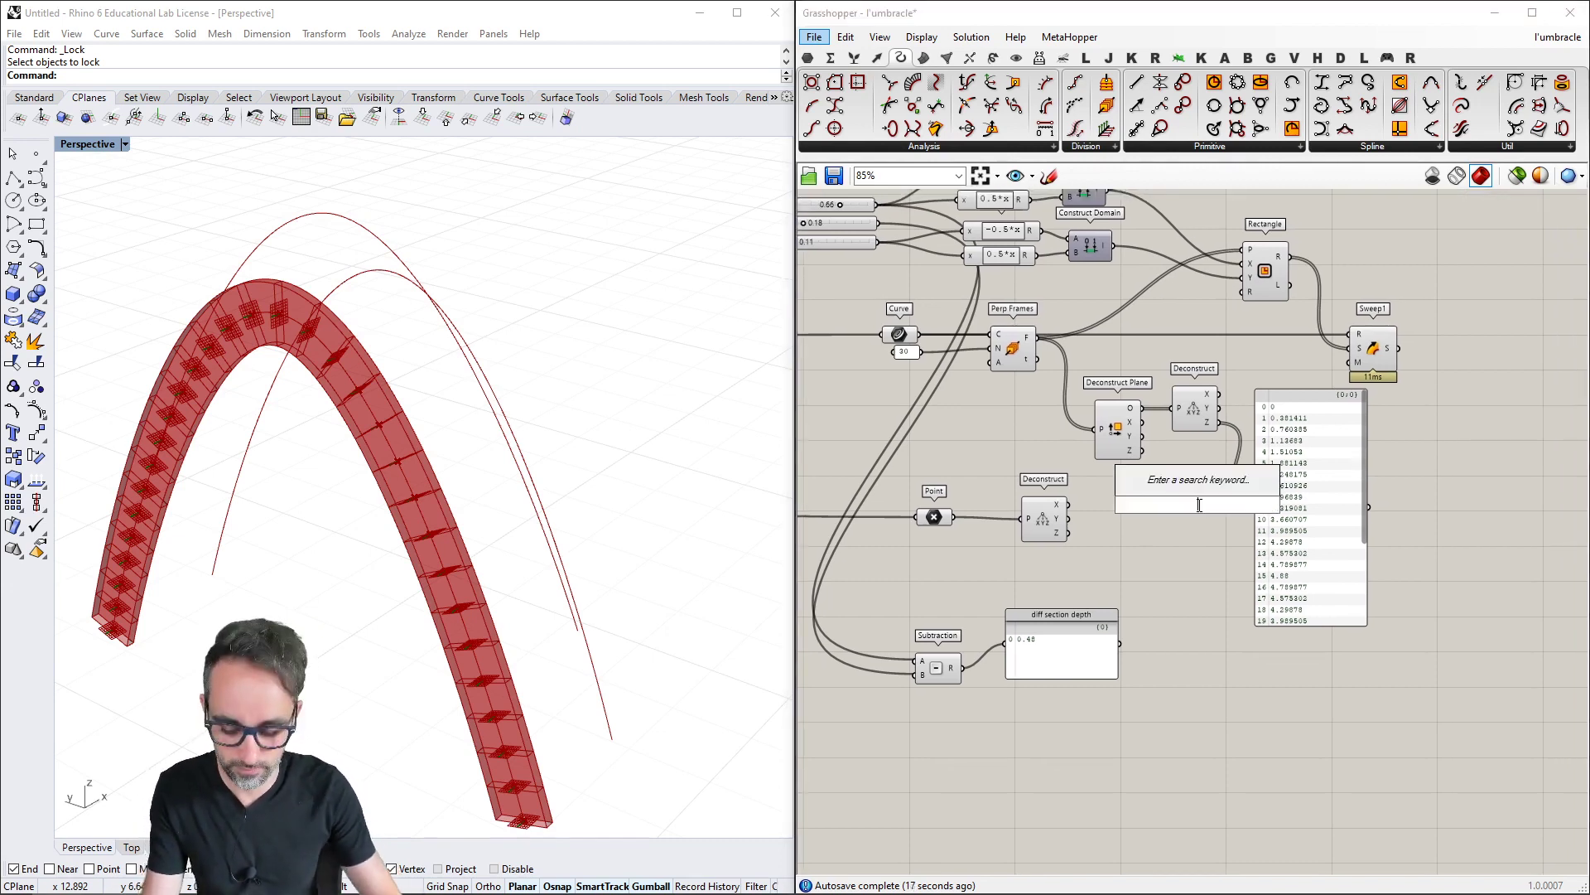
pyautogui.write('sb')
pyautogui.press('BackSpace')
pyautogui.press('BackSpace')
pyautogui.write('subtrac')
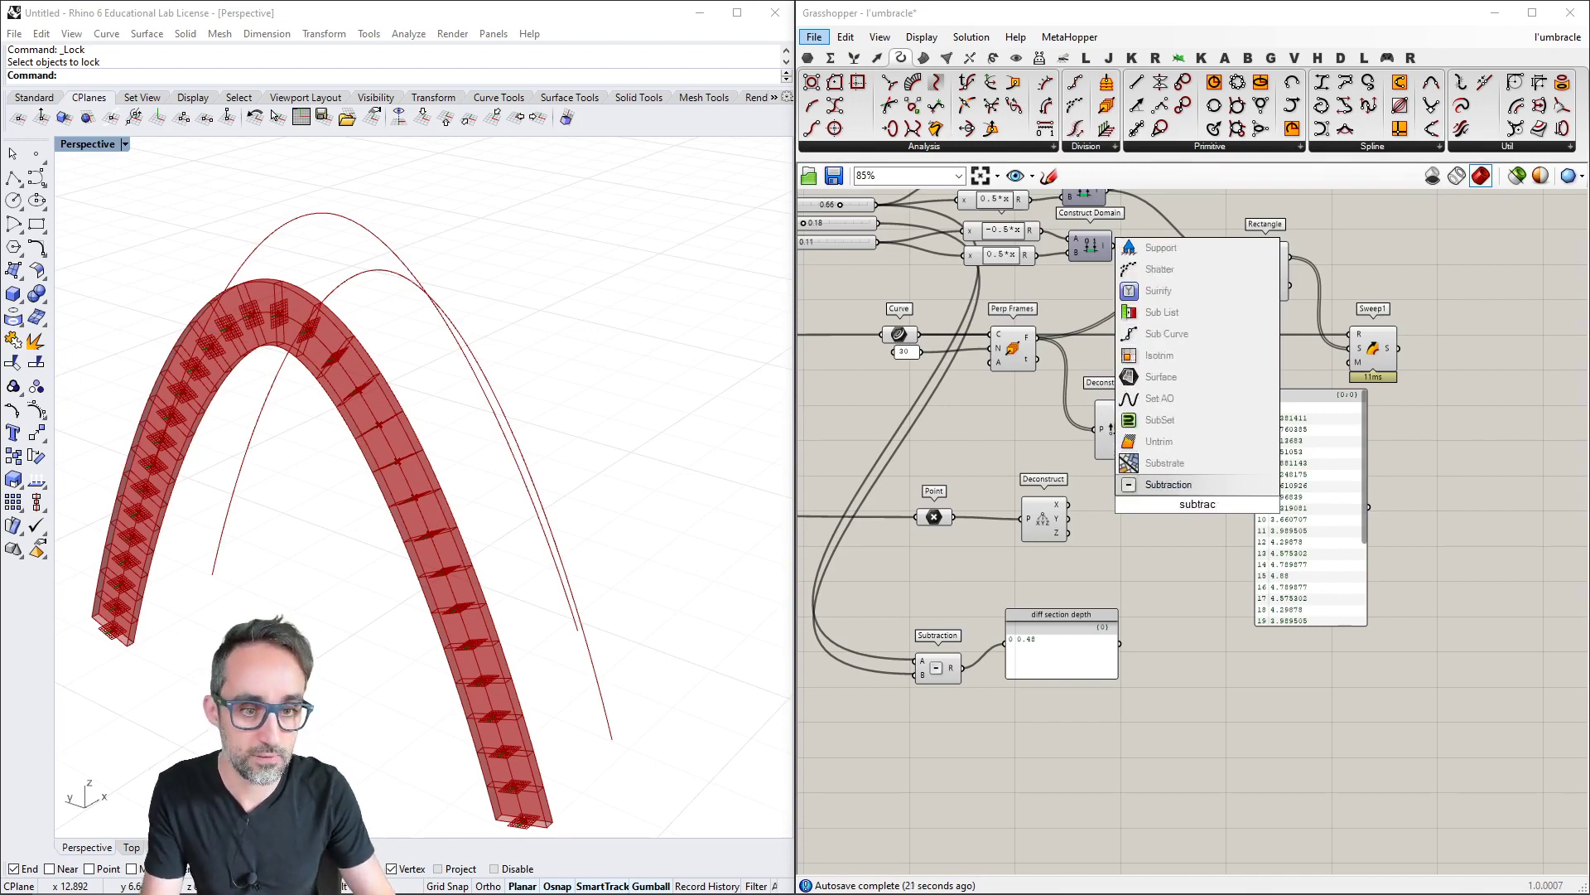
pyautogui.press('Return')
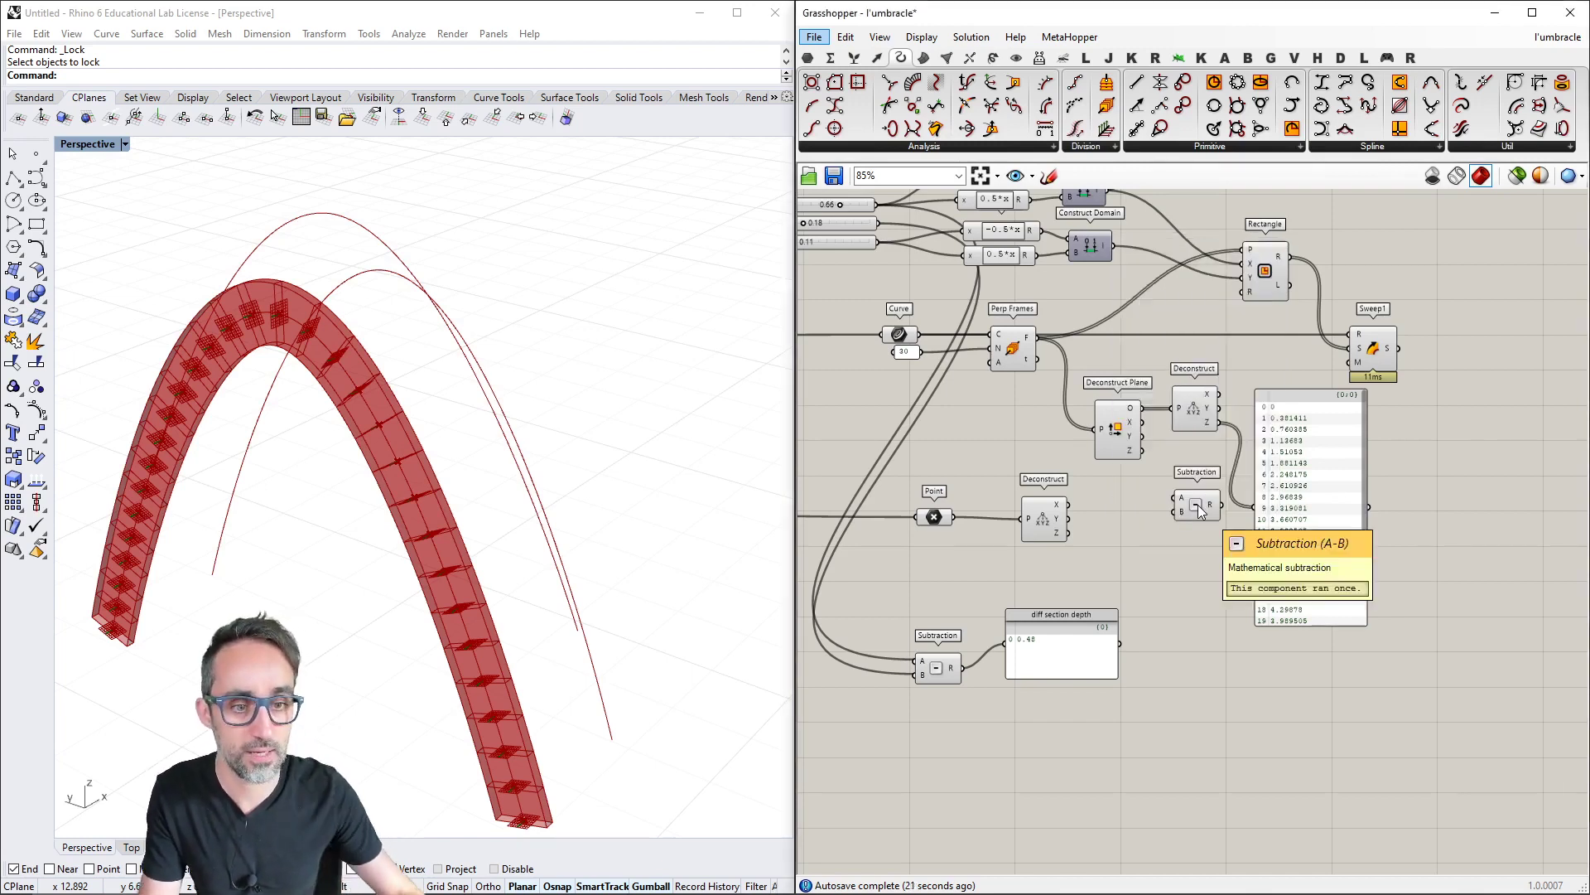
# Connect the frame origins' Z to A and the base point's Z to B of the second Subtraction, and R to the panel
pyautogui.moveTo(1219, 423); pyautogui.dragTo(1193, 479)
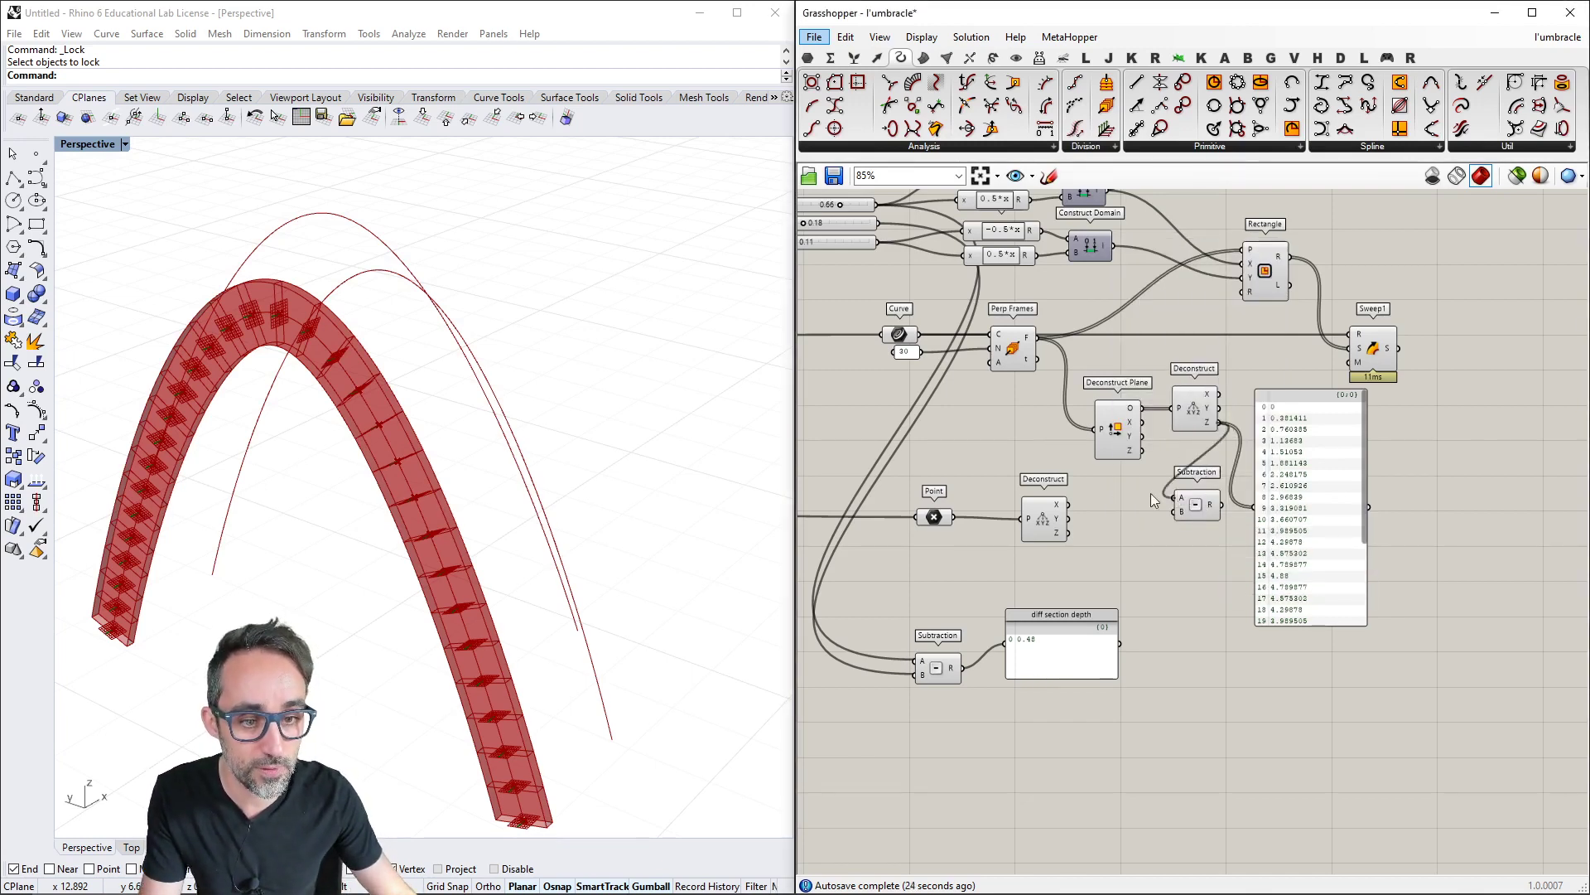
pyautogui.moveTo(1068, 533); pyautogui.dragTo(1177, 511)
pyautogui.moveTo(1209, 508); pyautogui.dragTo(1125, 514, button='right')
pyautogui.moveTo(1135, 512); pyautogui.dragTo(1226, 522)
pyautogui.scroll(2, 1238, 523)
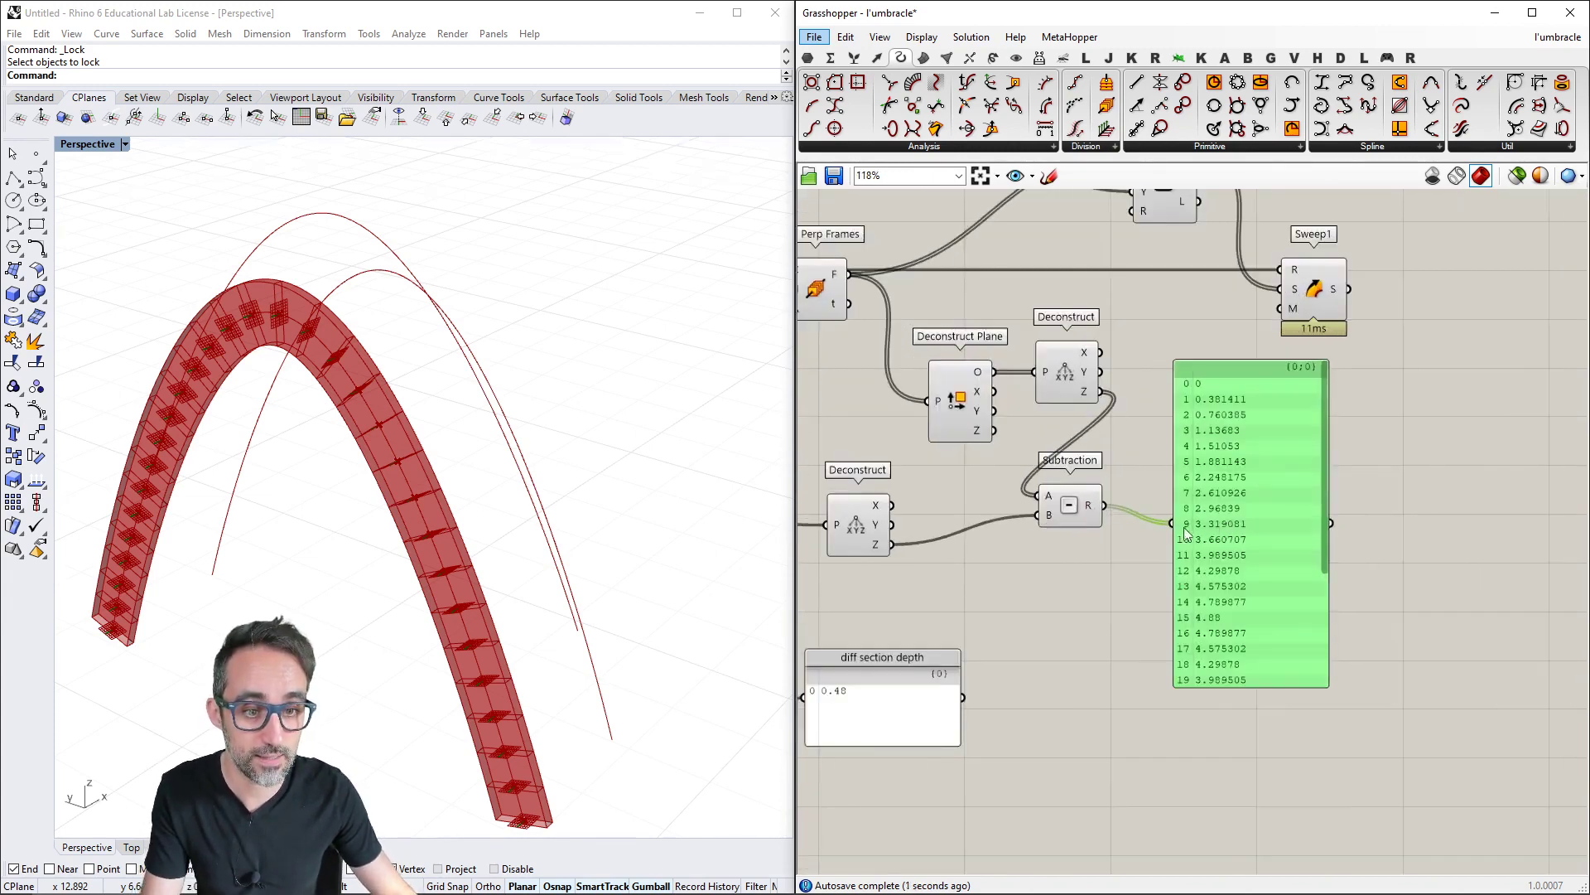
pyautogui.scroll(3, 1186, 533)
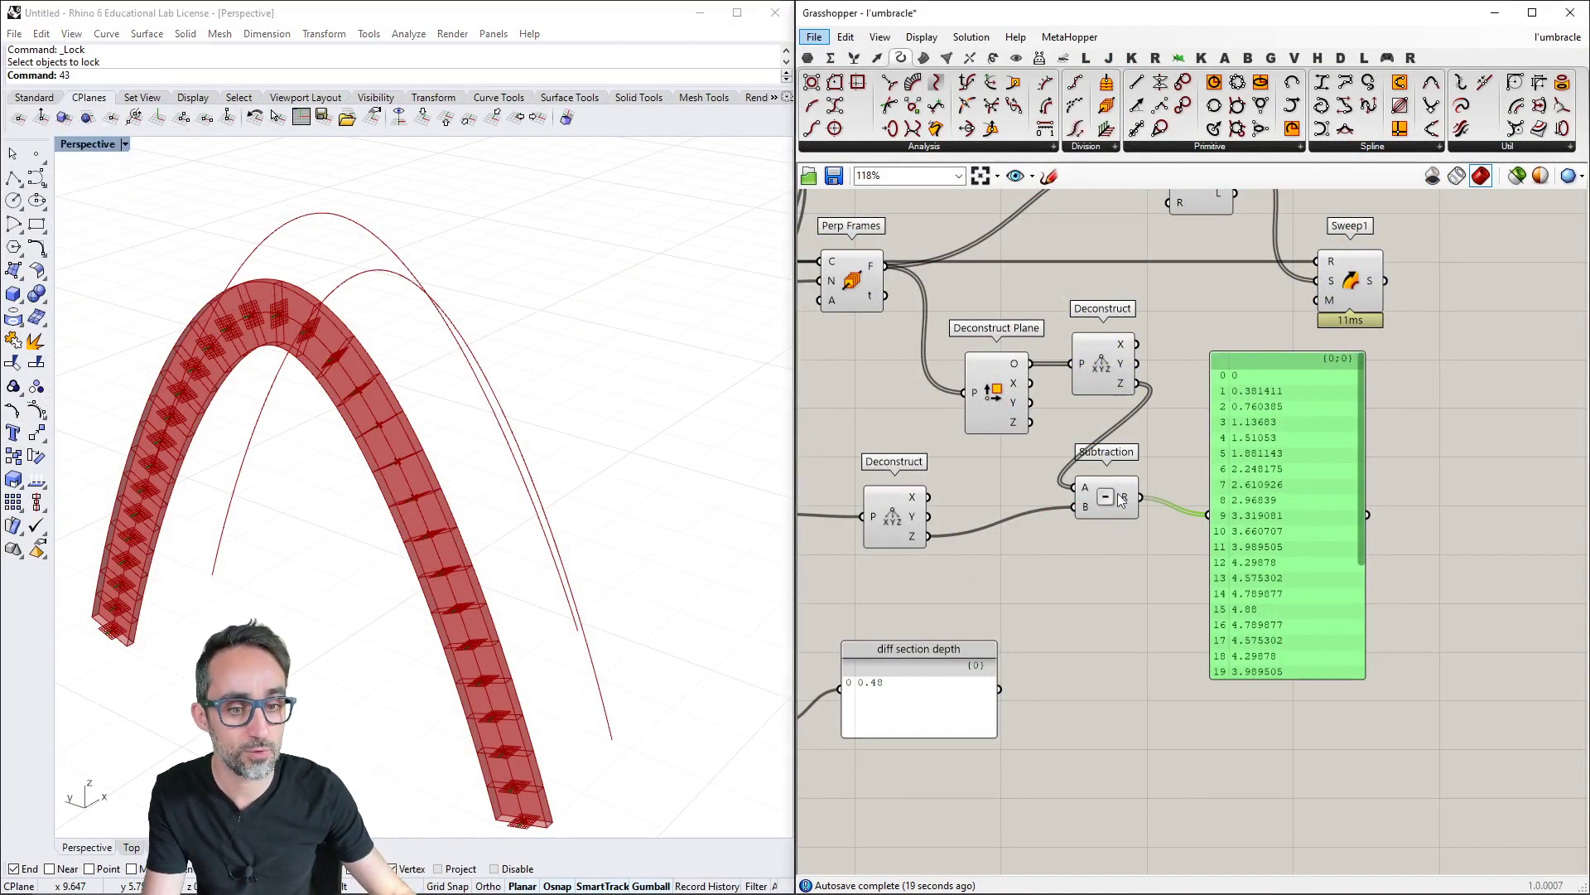
# Rearrange the second Subtraction, its result panel and the base point's Deconstruct to clear overlaps and untangle the wires
pyautogui.moveTo(1110, 499); pyautogui.dragTo(1209, 478)
pyautogui.moveTo(1307, 503); pyautogui.dragTo(1413, 457)
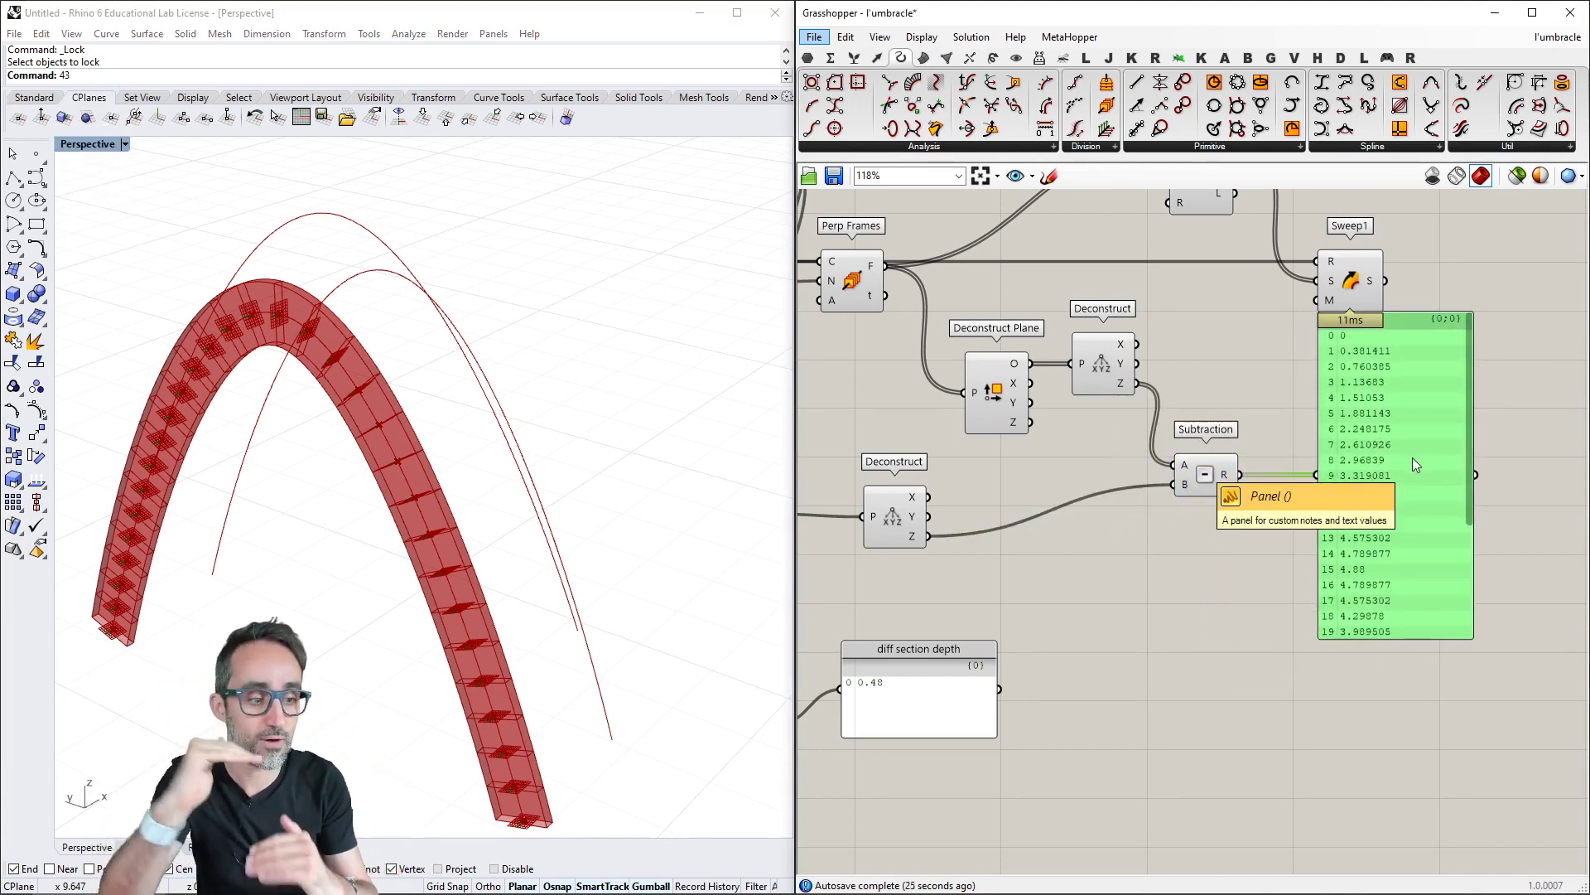
pyautogui.scroll(-1, 1352, 510)
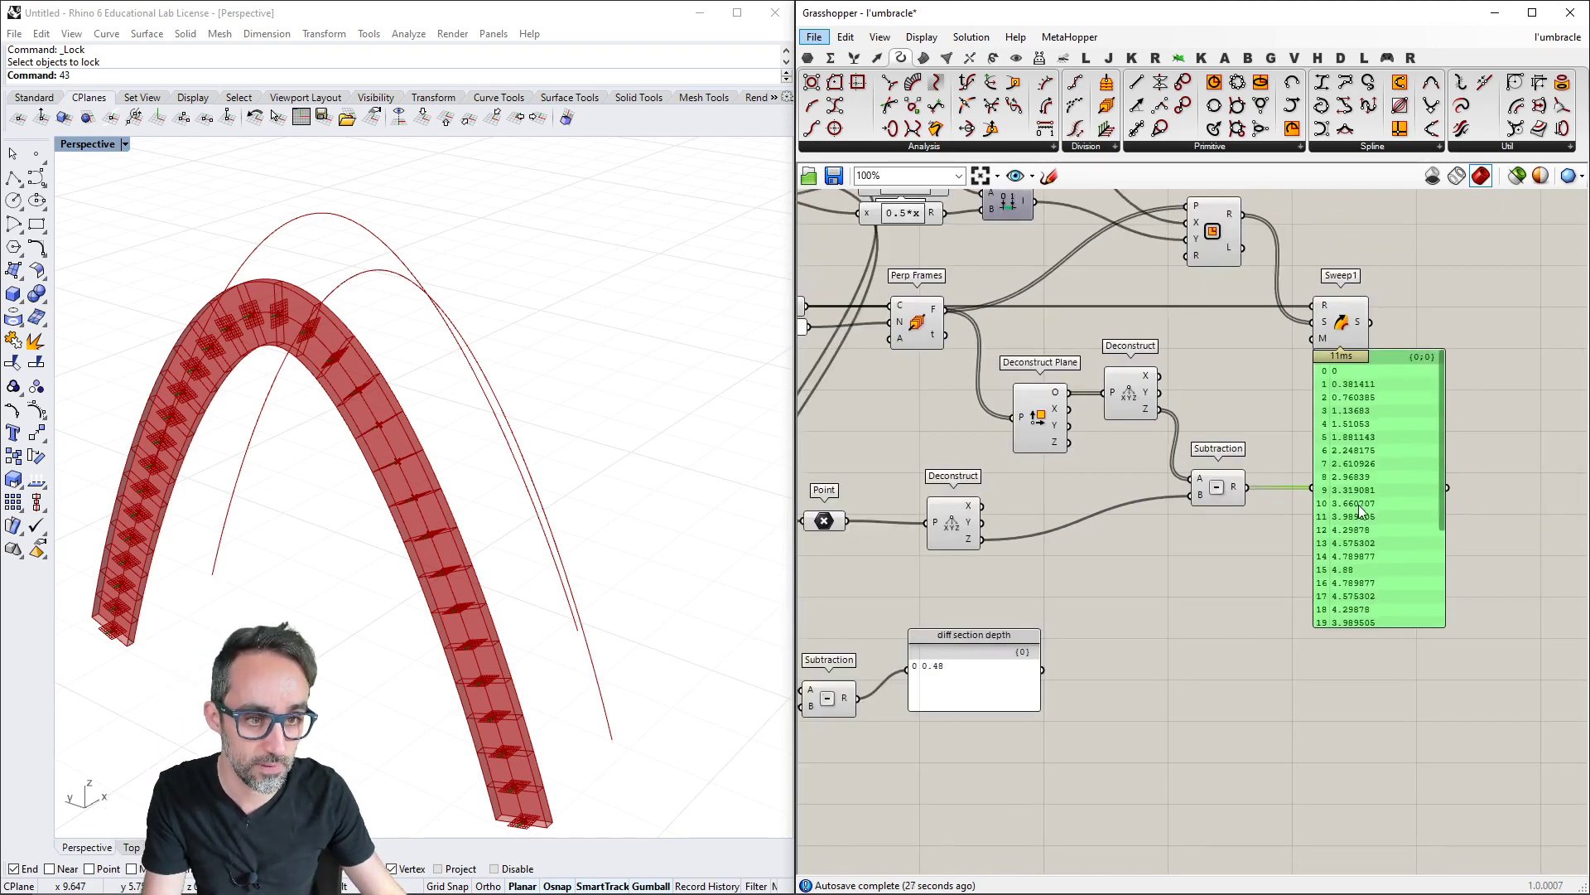
pyautogui.moveTo(1339, 495); pyautogui.dragTo(1360, 519)
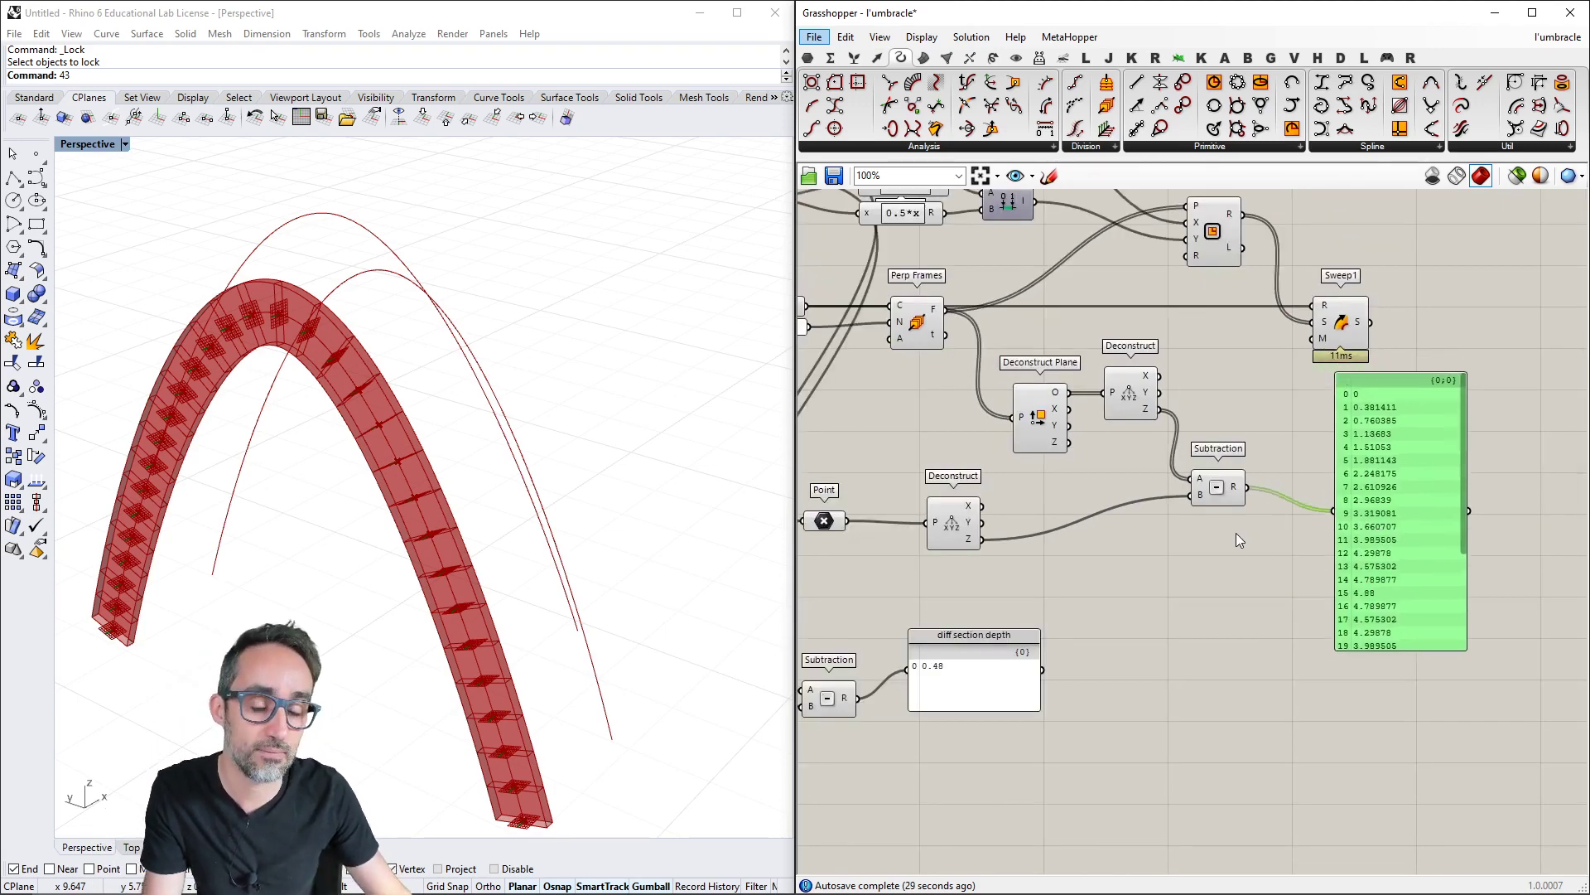
pyautogui.moveTo(957, 524); pyautogui.dragTo(968, 522)
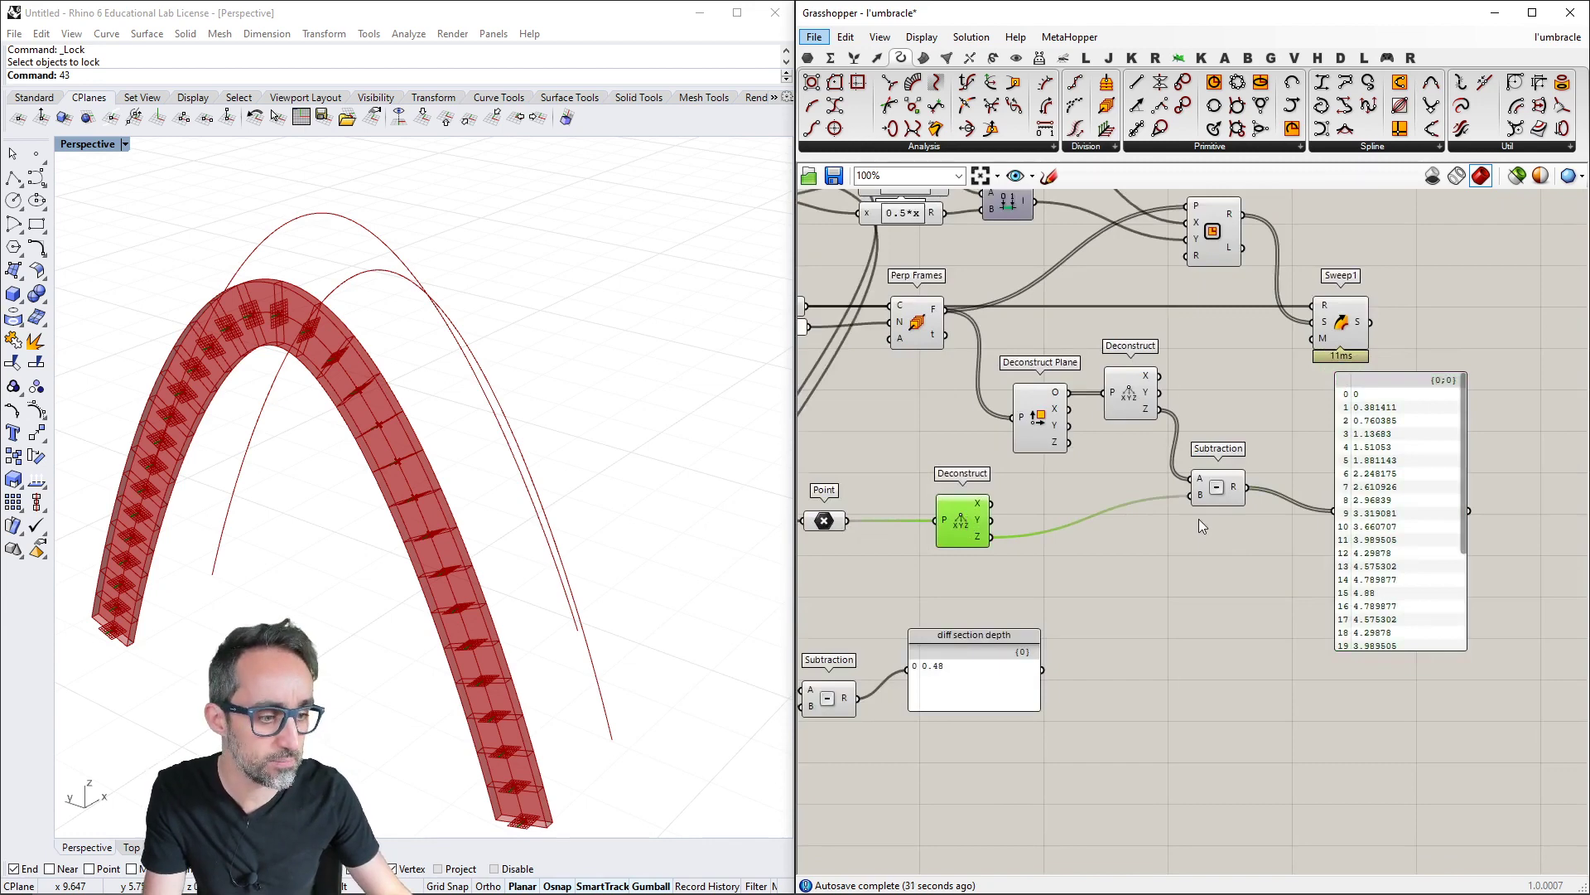
pyautogui.doubleClick(1239, 553)
pyautogui.write('max')
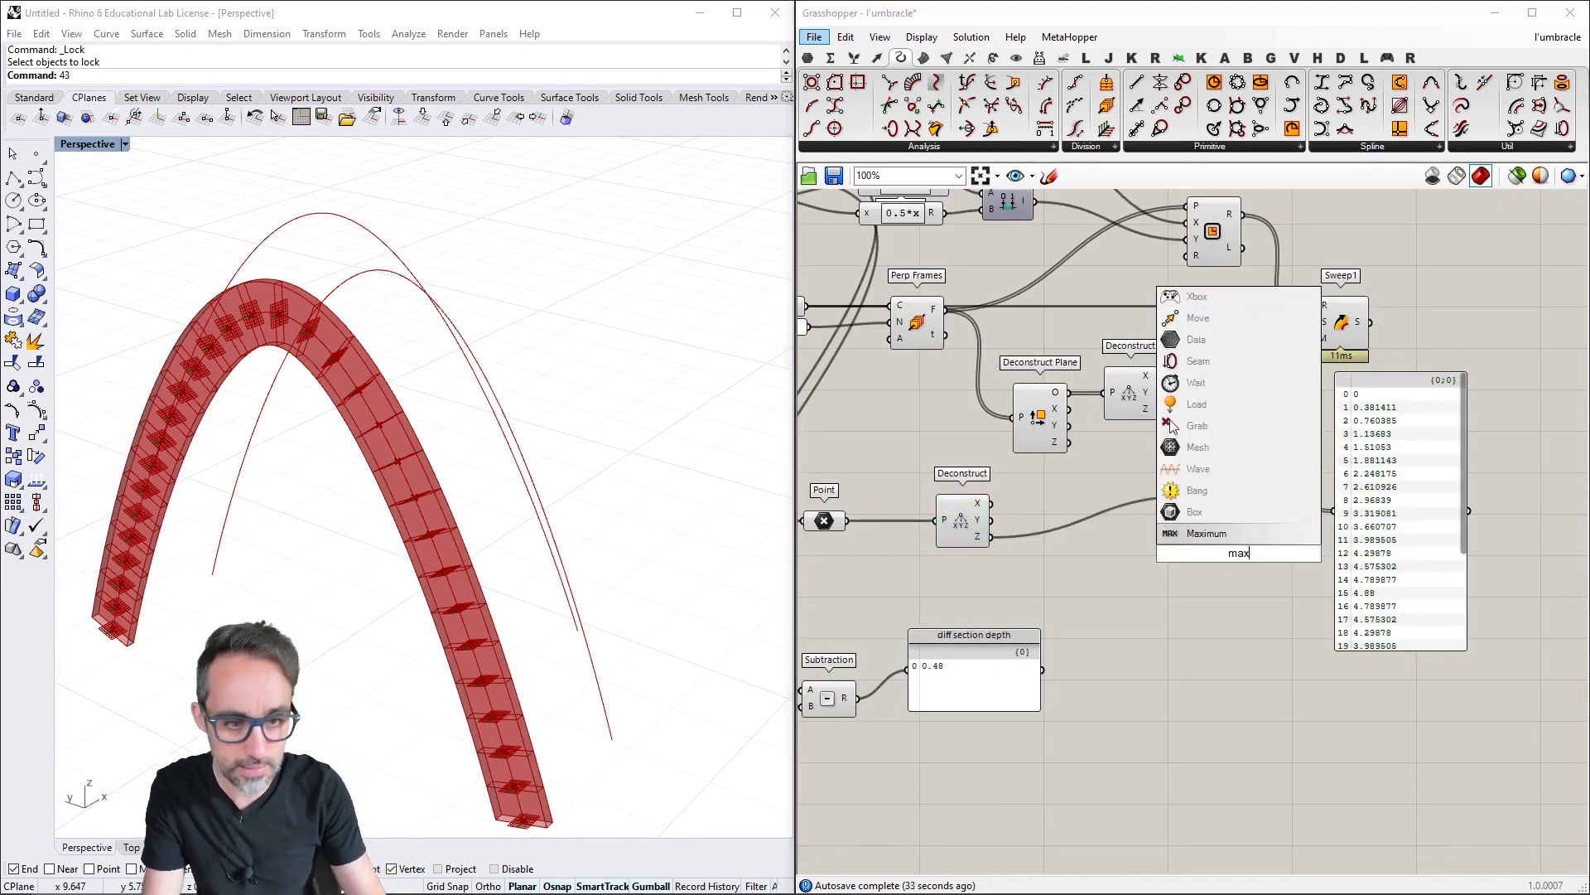
pyautogui.press('Return')
pyautogui.moveTo(1247, 489); pyautogui.dragTo(1245, 520)
pyautogui.scroll(3, 1245, 520)
pyautogui.click(1235, 580)
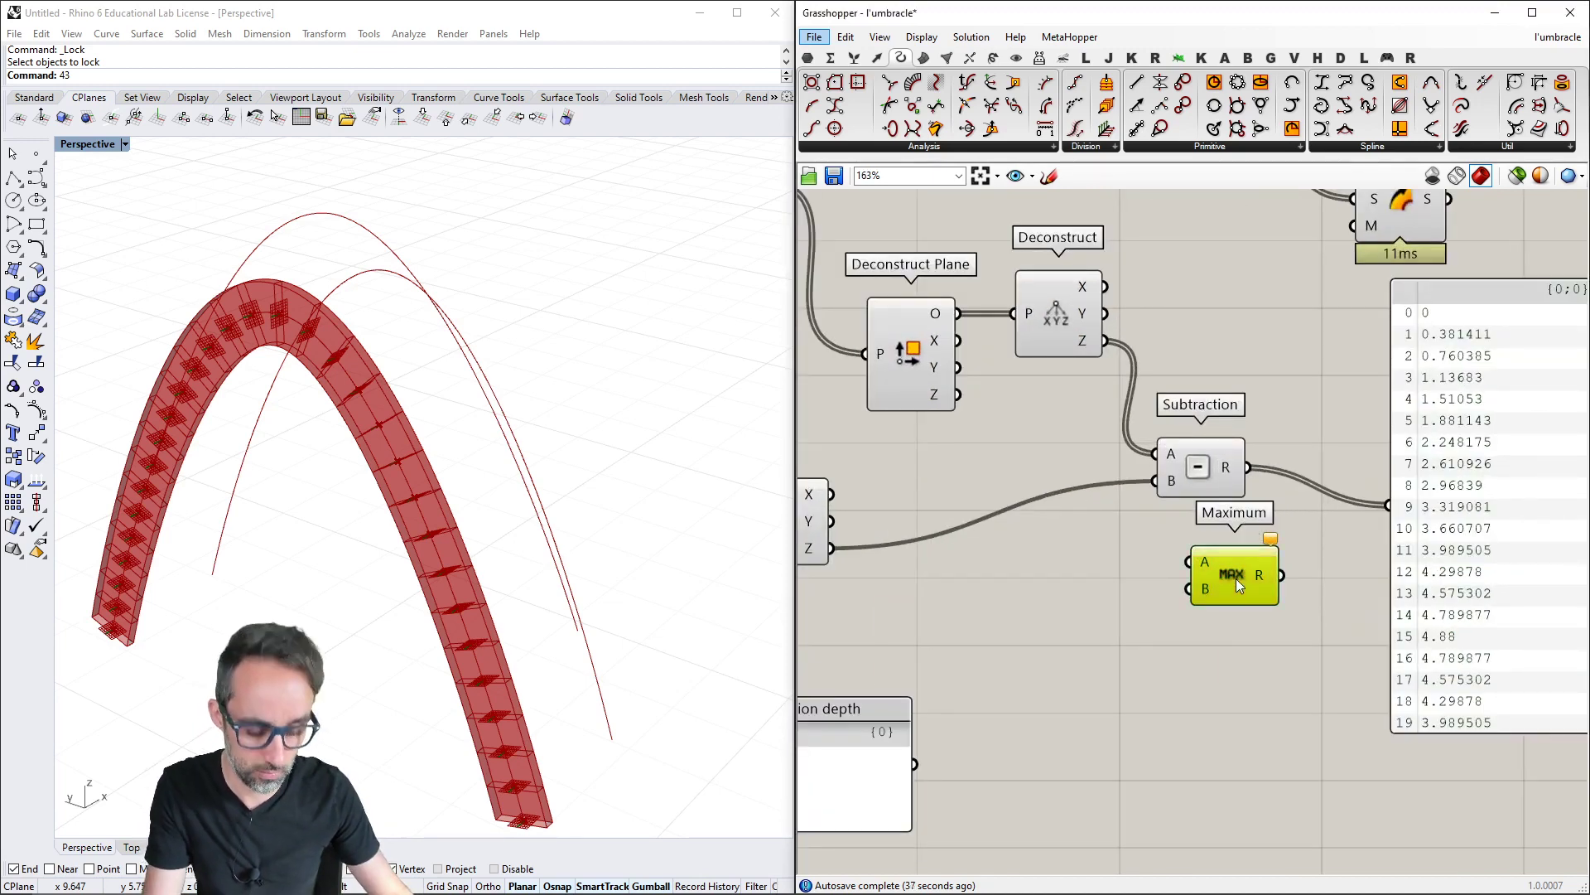
pyautogui.press('Delete')
# Add a Point parameter beside the arch curve group and connect the arch's apex point to it
pyautogui.moveTo(1236, 578); pyautogui.dragTo(1239, 521, button='right')
pyautogui.scroll(-6, 1274, 540)
pyautogui.scroll(4, 1239, 522)
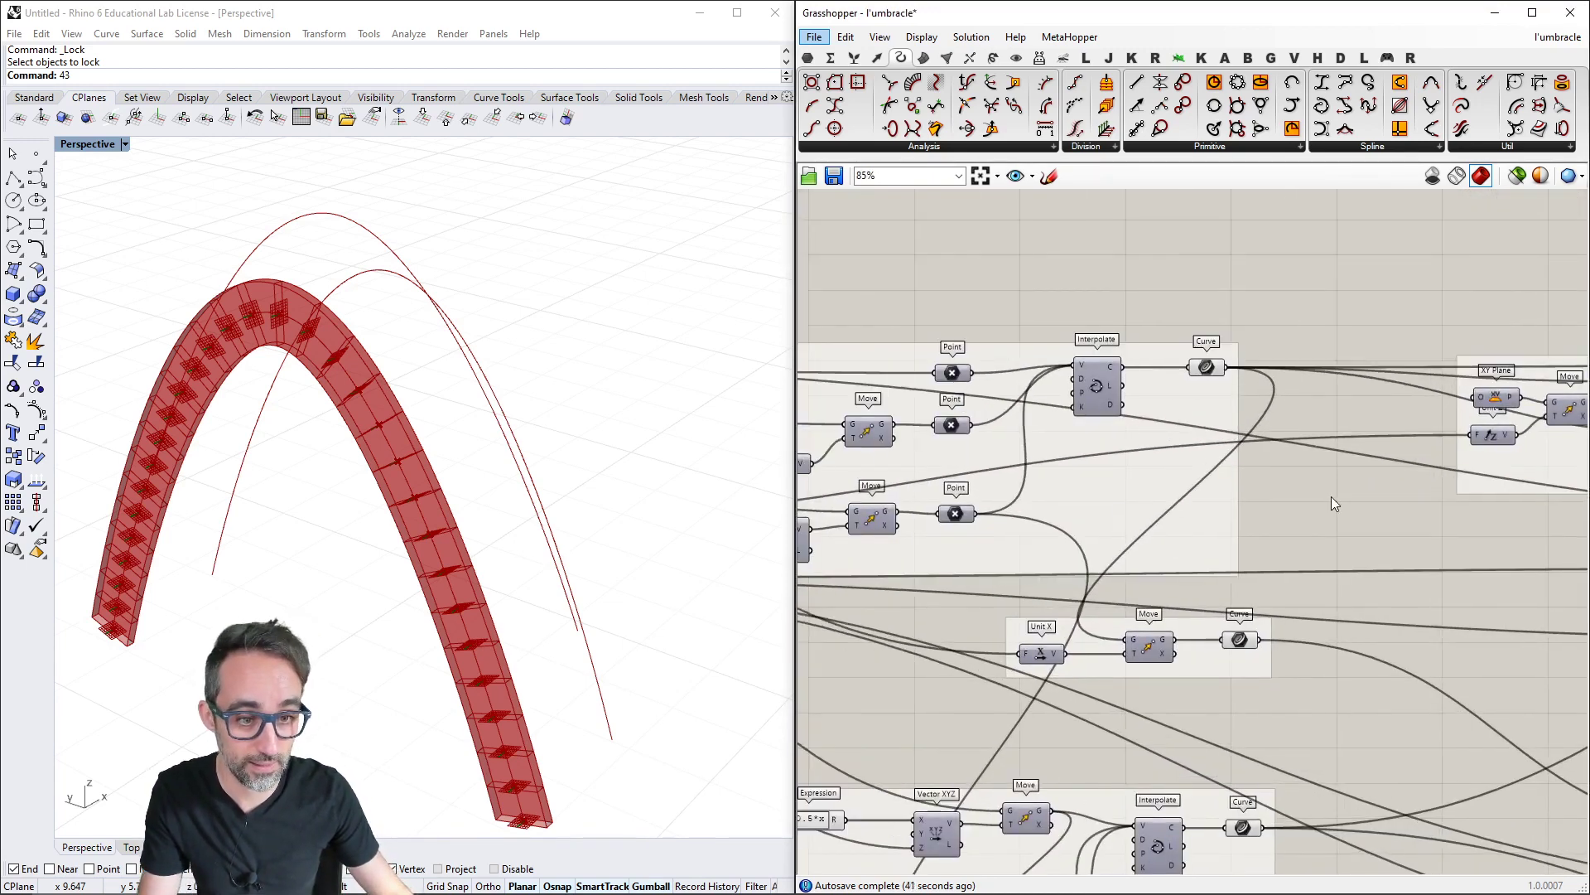
pyautogui.doubleClick(1331, 496)
pyautogui.write('point')
pyautogui.press('Return')
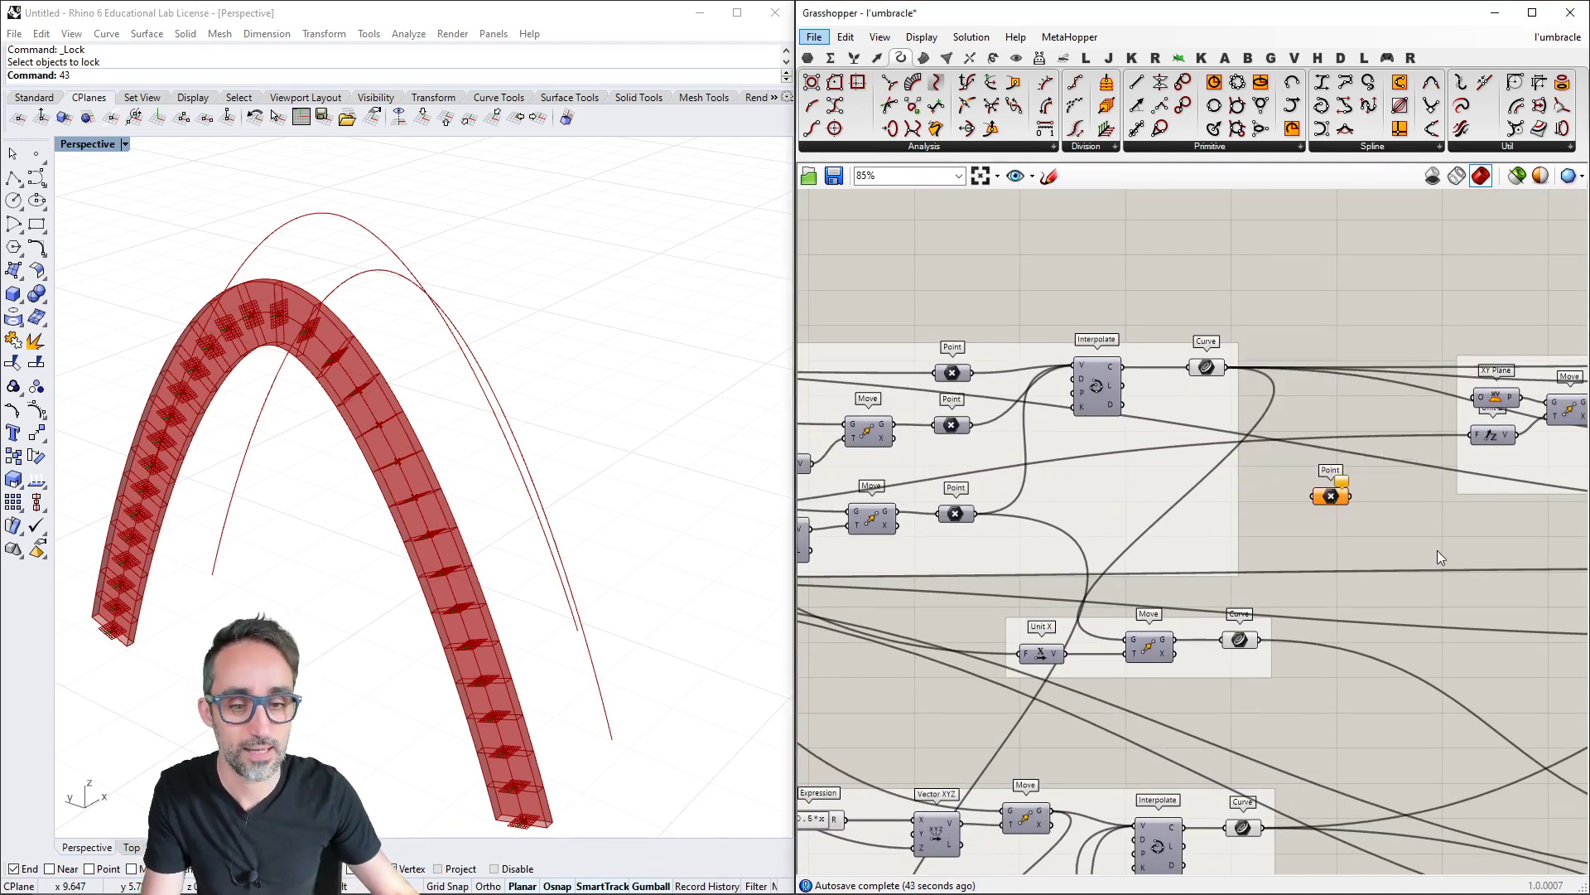
pyautogui.click(960, 425)
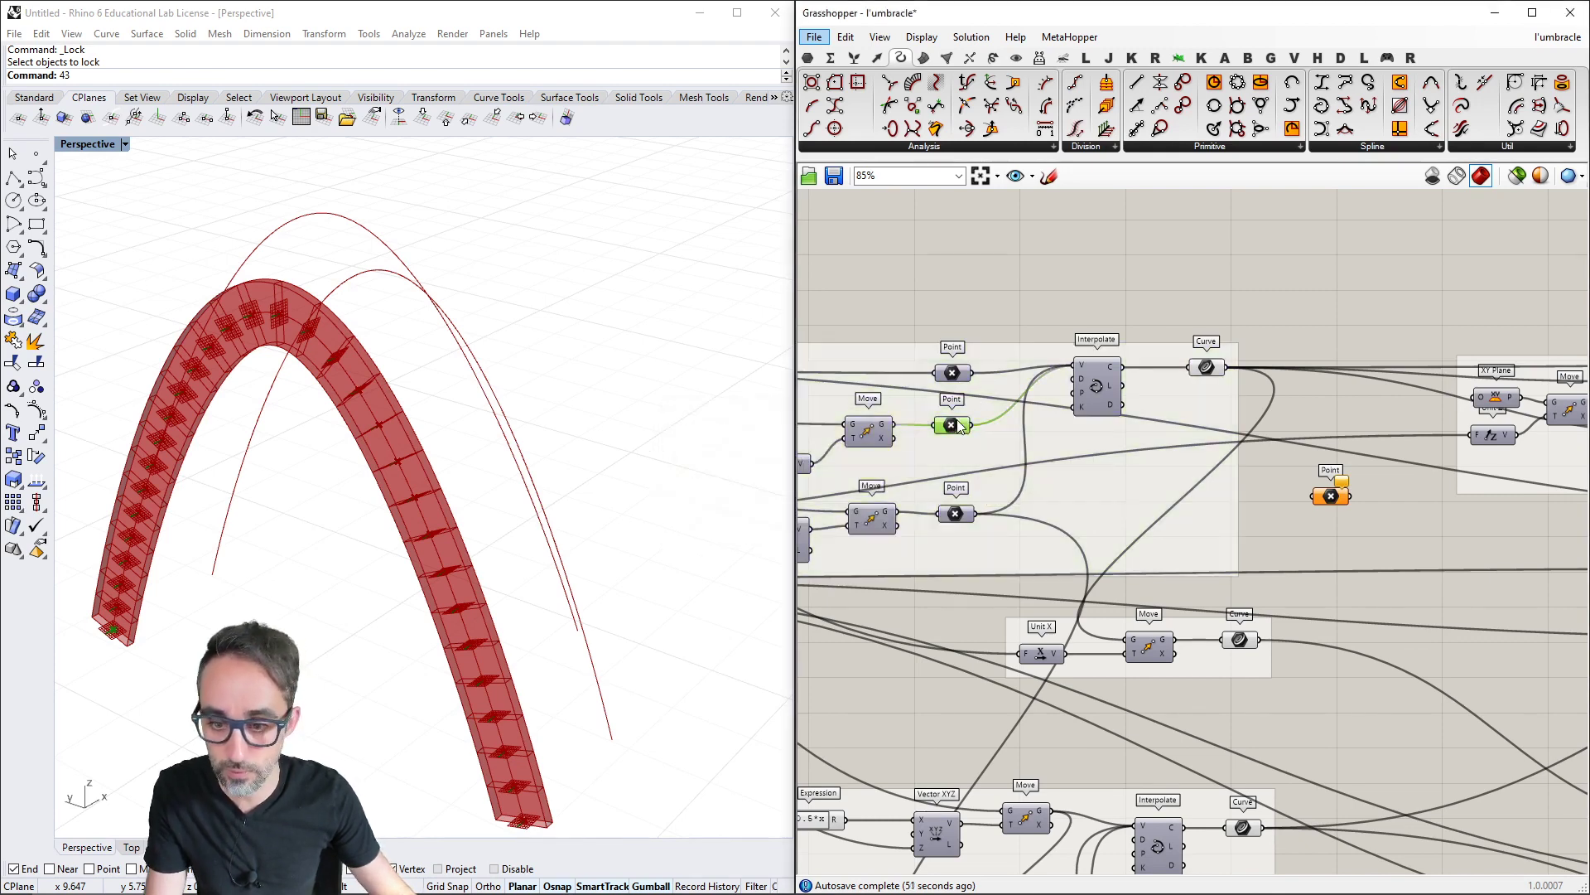
pyautogui.moveTo(959, 425)
pyautogui.moveTo(975, 513); pyautogui.dragTo(1317, 497)
pyautogui.click(1331, 495)
# Place the apex Point below the base Point and shift the depth Subtraction and its panel down to make room
pyautogui.scroll(-8, 1186, 508)
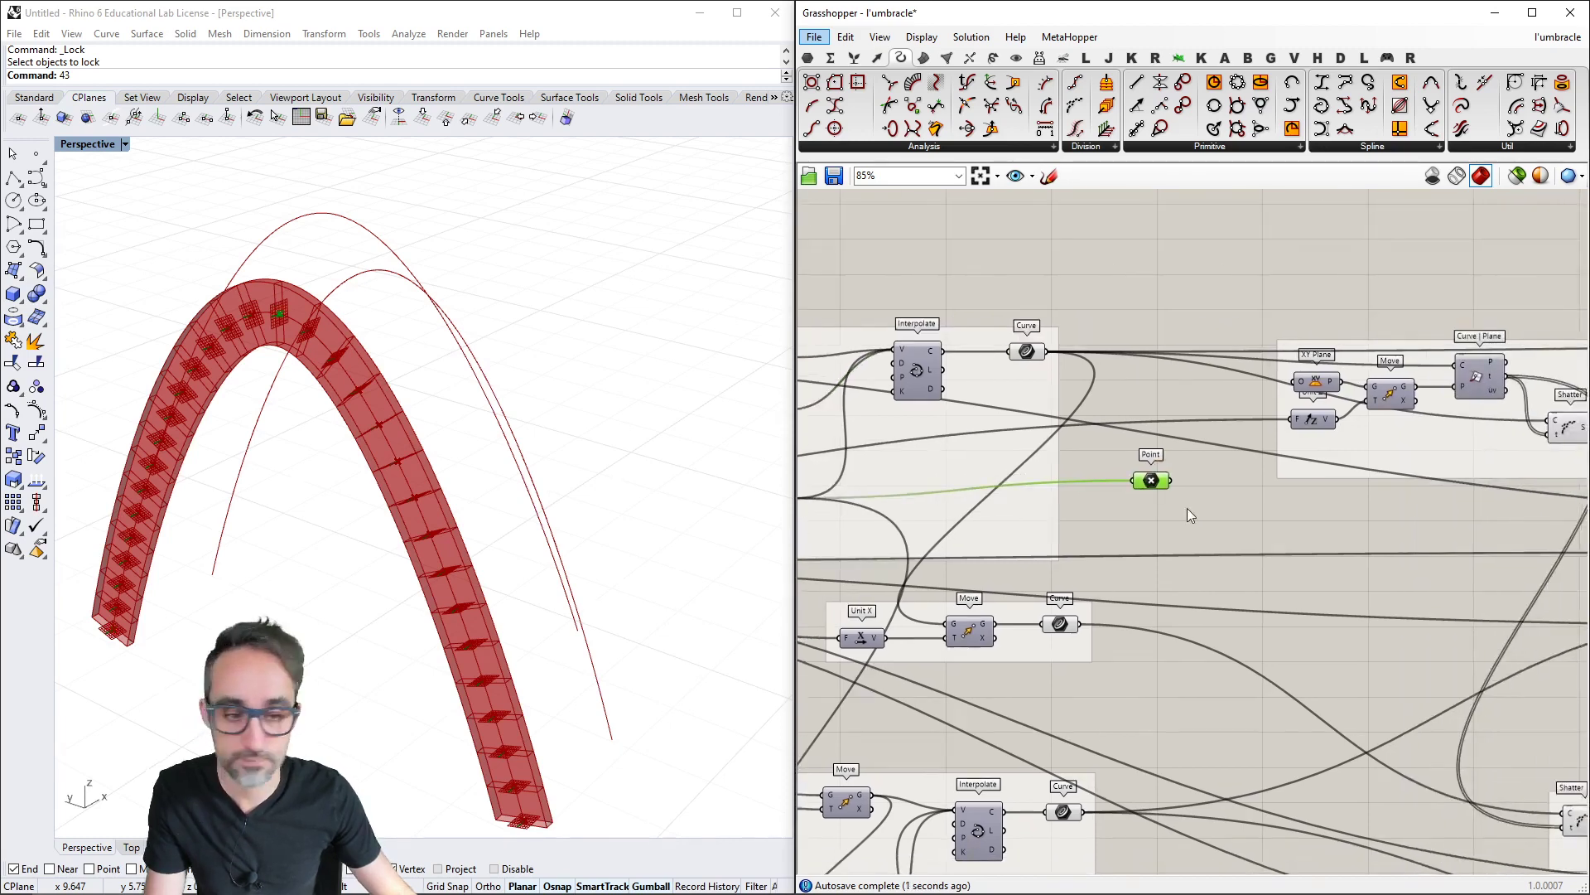
pyautogui.scroll(1, 1052, 493)
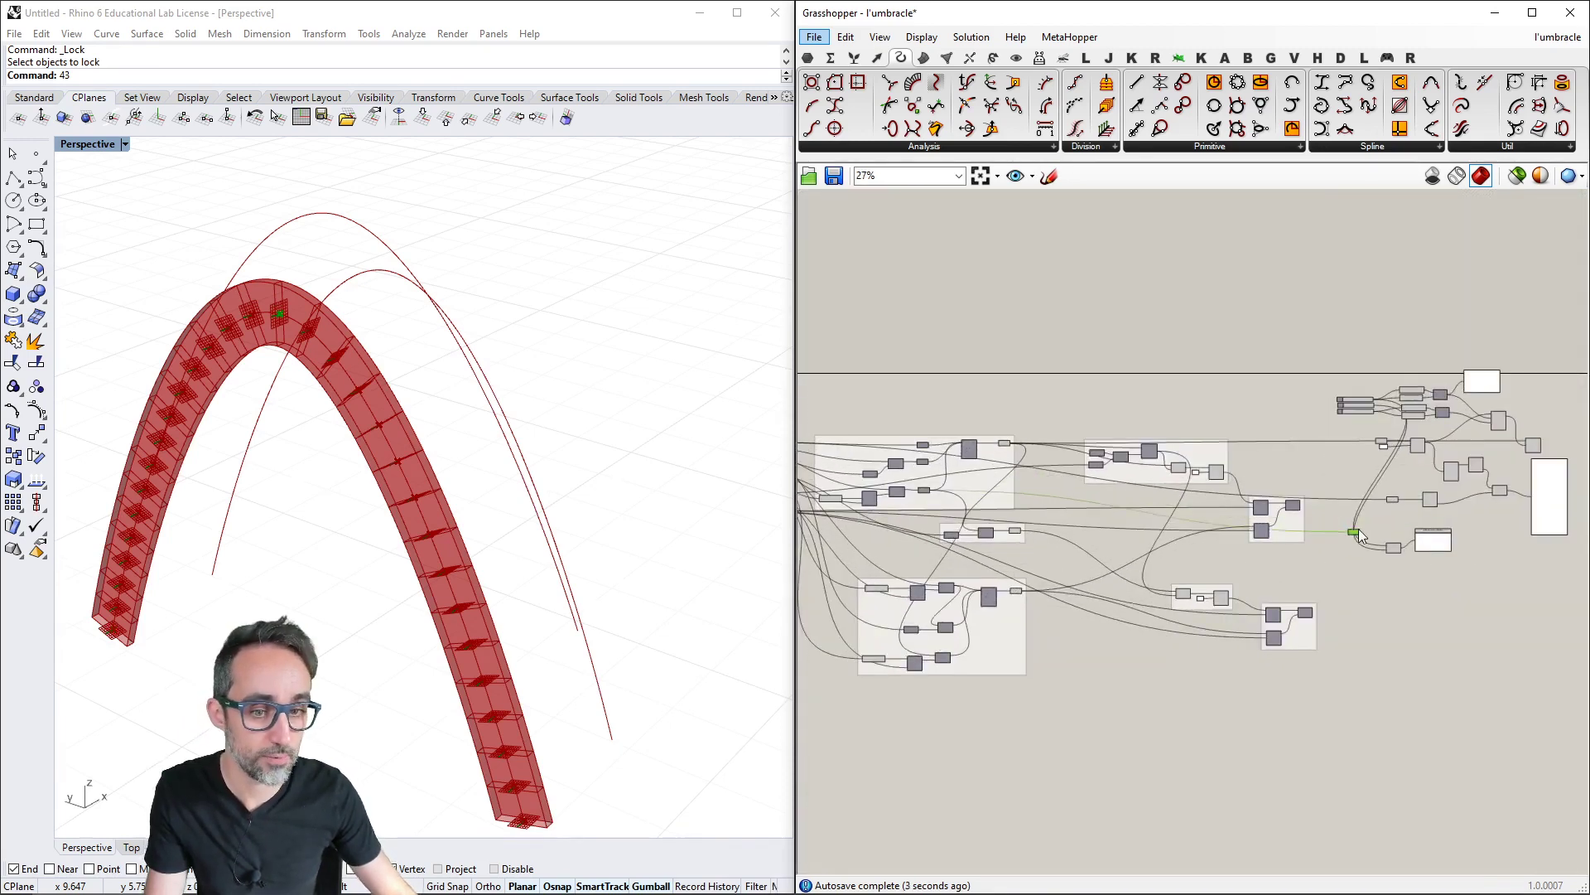
pyautogui.scroll(6, 1400, 520)
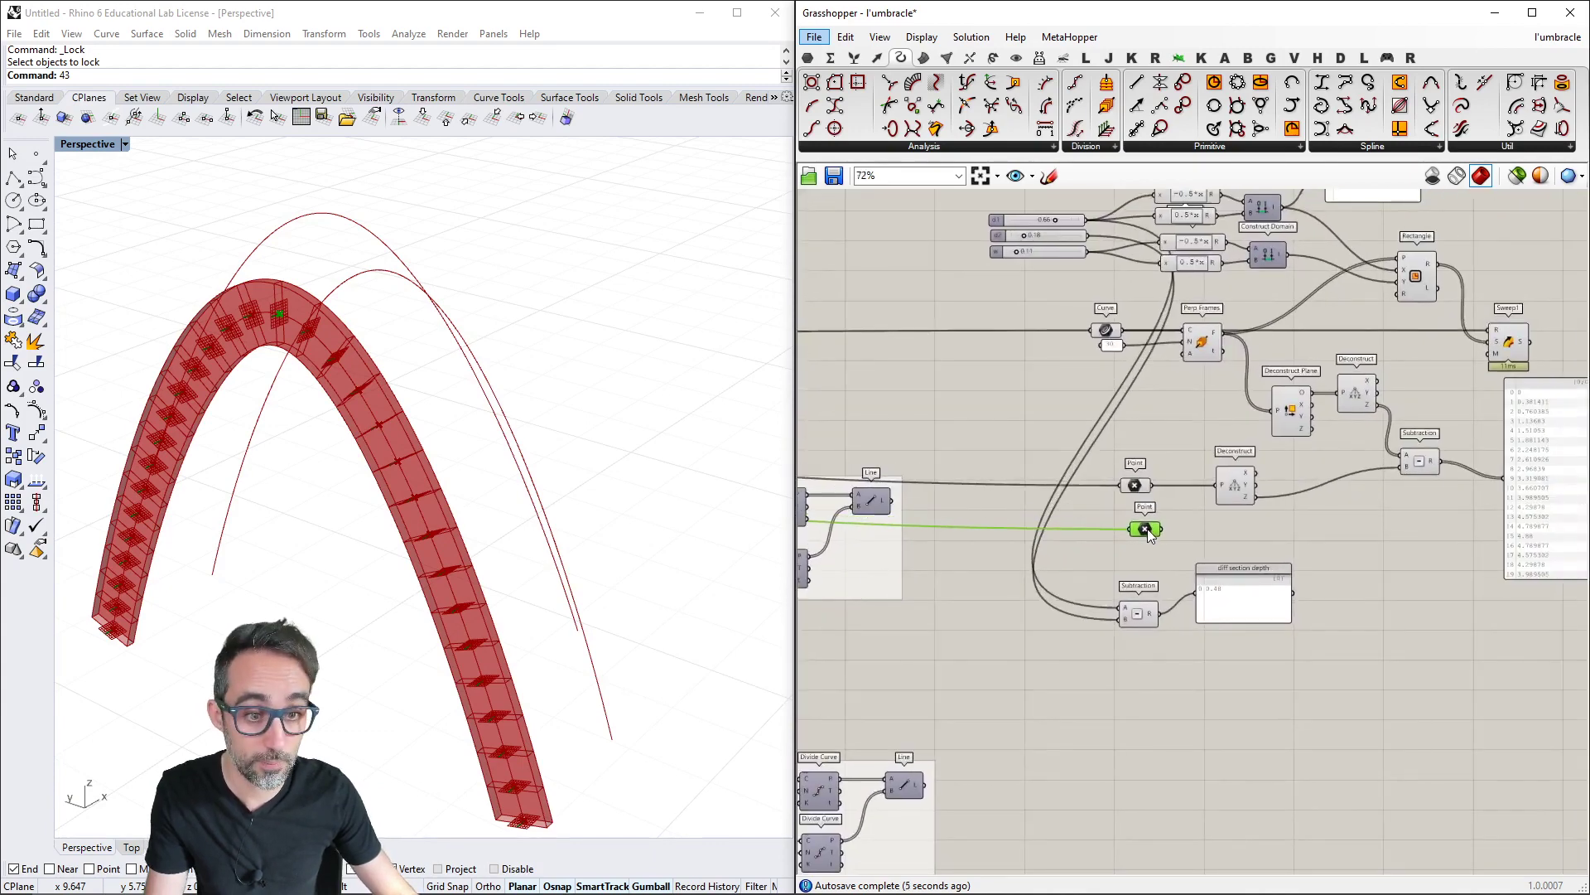
pyautogui.moveTo(1294, 568); pyautogui.dragTo(1049, 654)
pyautogui.moveTo(1160, 613); pyautogui.dragTo(1160, 695)
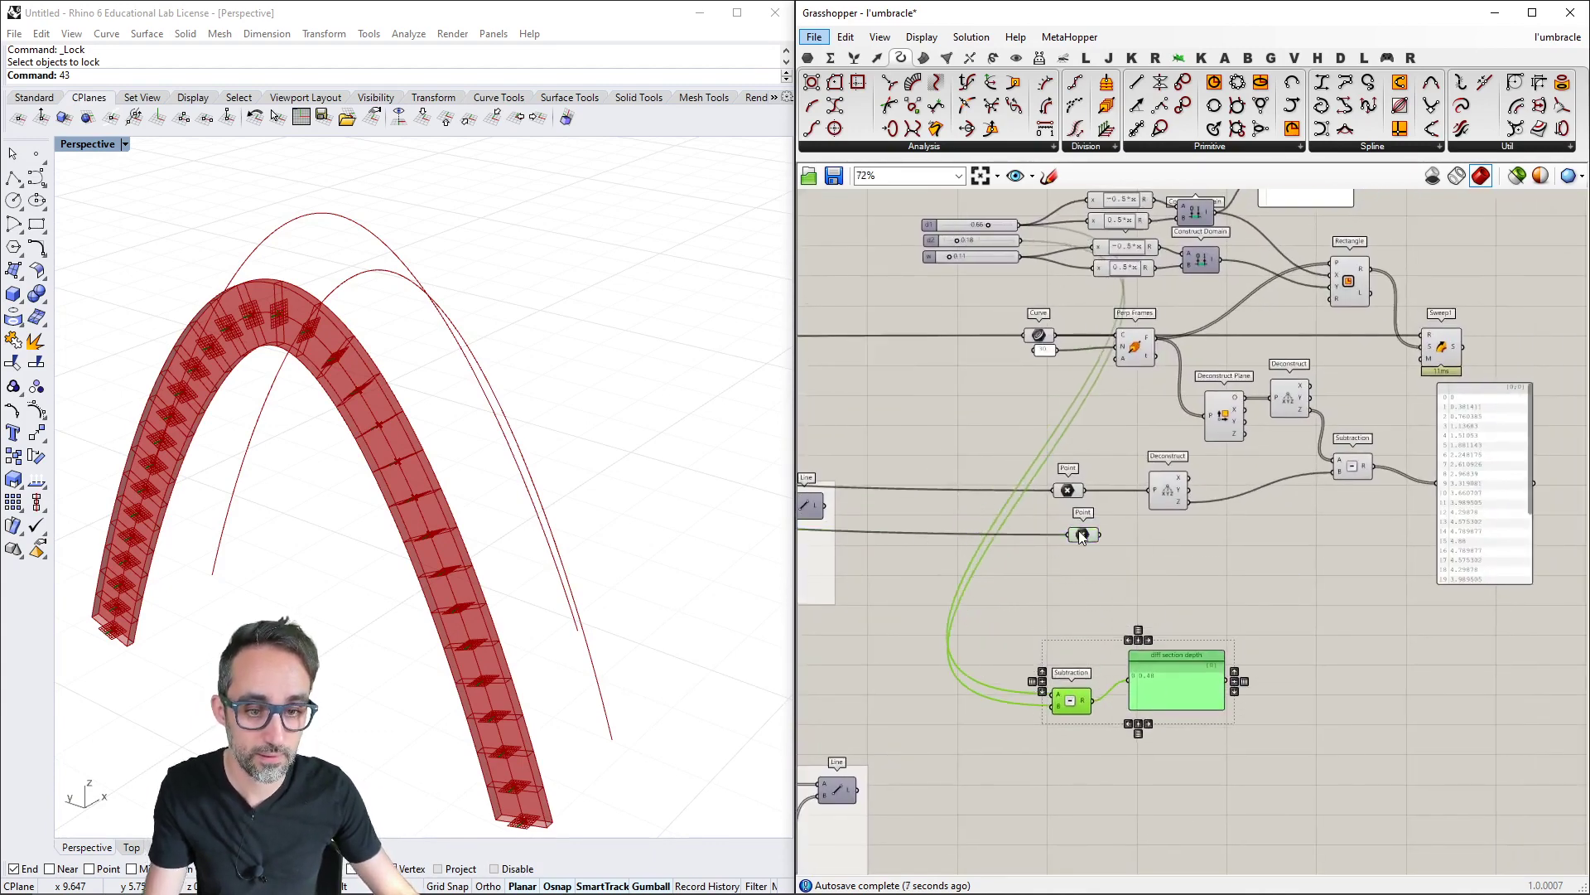
pyautogui.moveTo(1086, 539); pyautogui.dragTo(1075, 551)
# Duplicate the base point's Deconstruct below the original, feed it from the apex Point and align it
pyautogui.scroll(1, 1170, 553)
pyautogui.moveTo(1160, 482); pyautogui.dragTo(1148, 539)
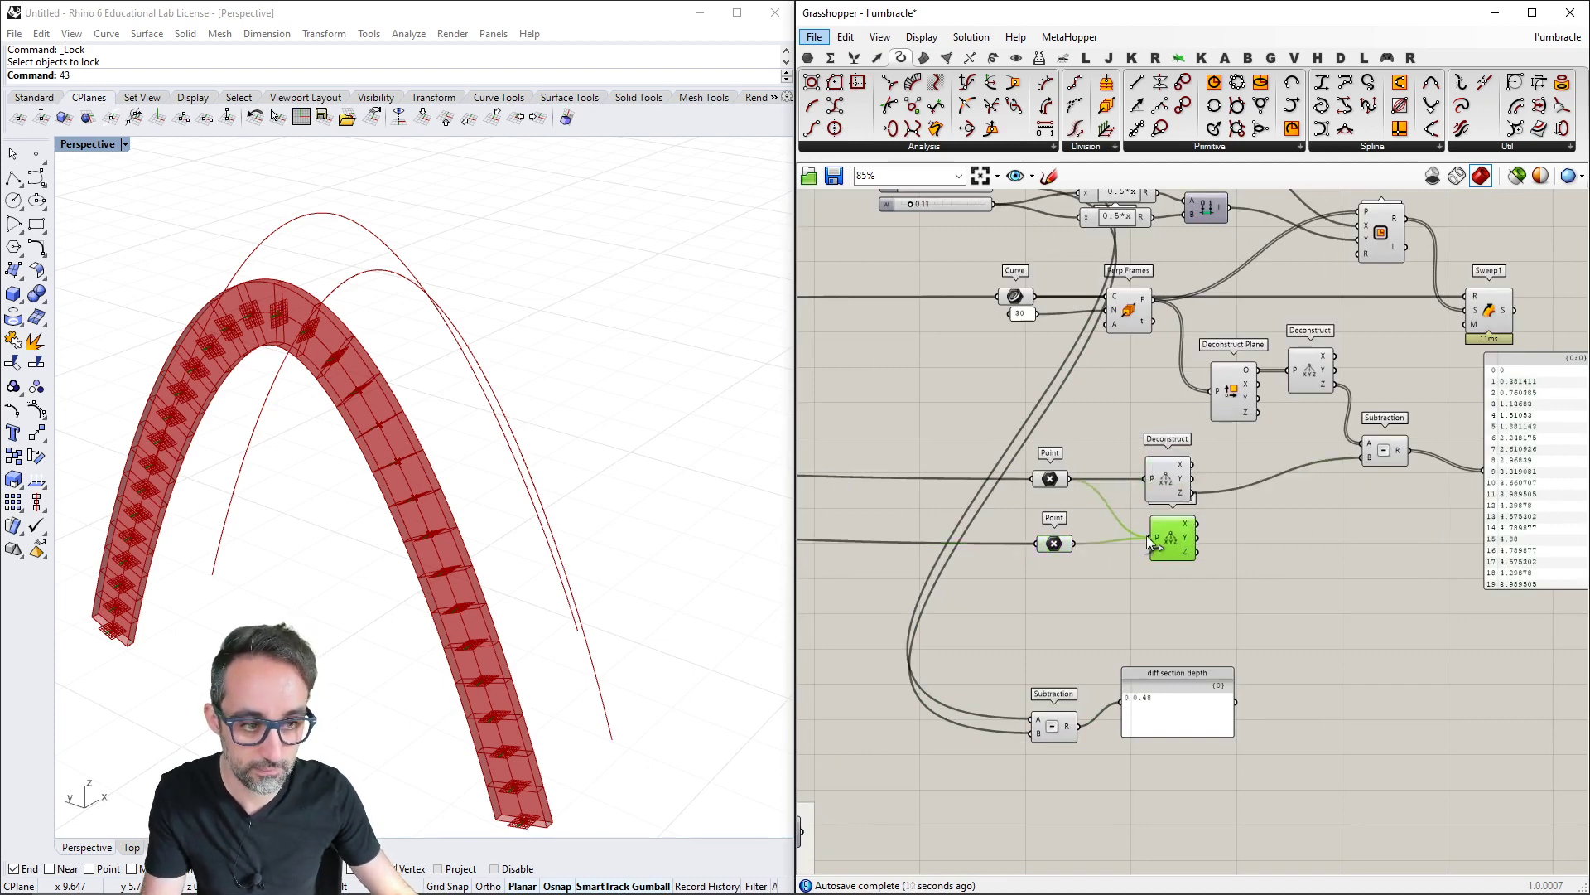
pyautogui.scroll(1, 1194, 576)
pyautogui.moveTo(1194, 577); pyautogui.dragTo(1100, 569, button='right')
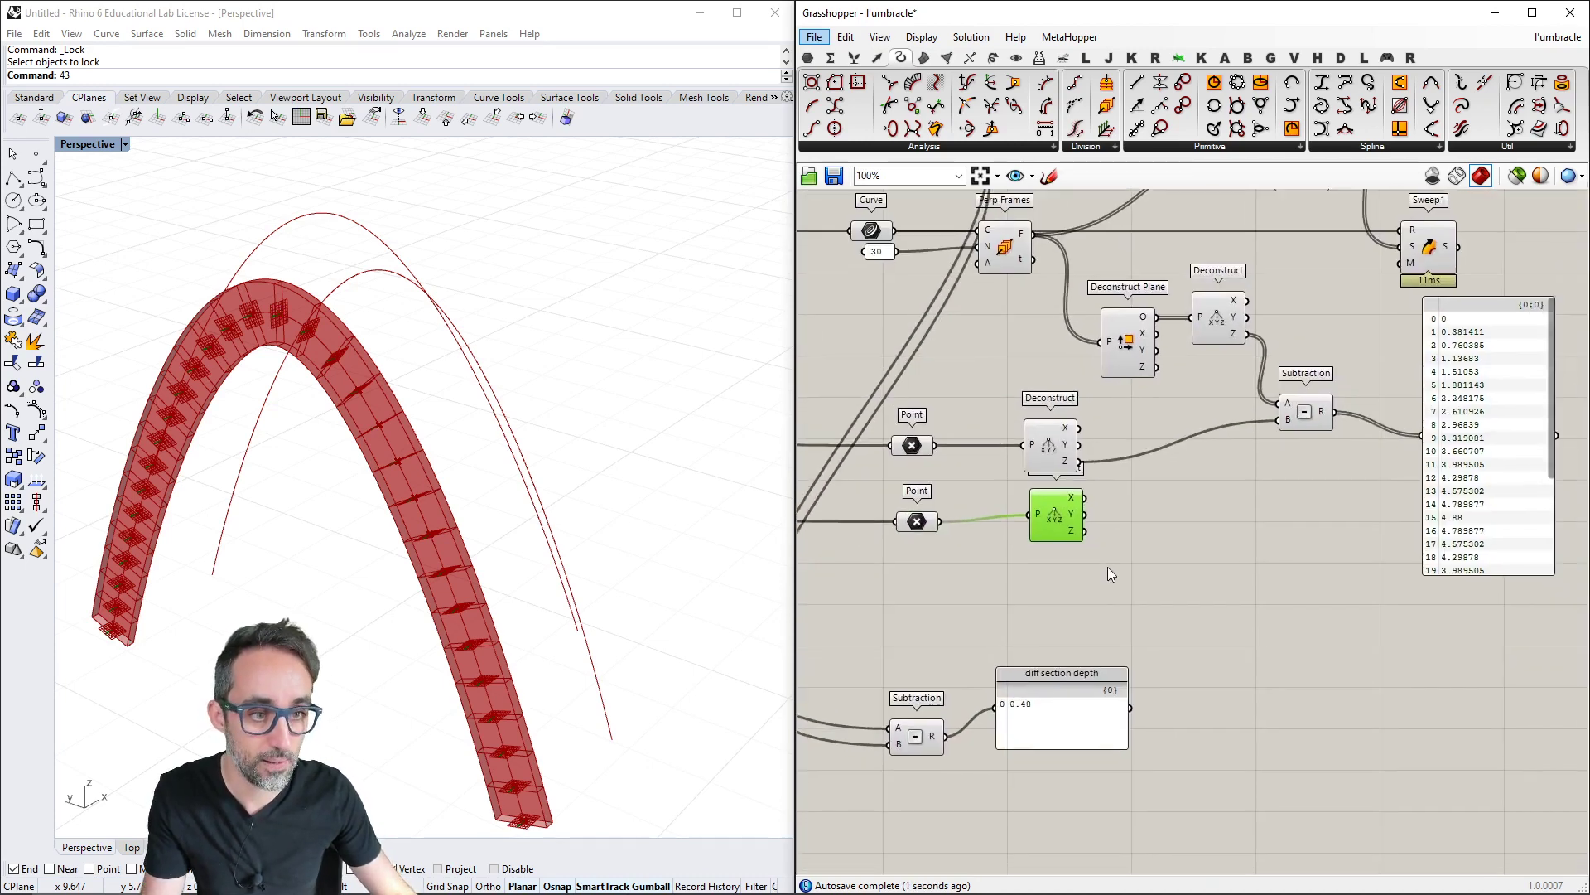
pyautogui.moveTo(1062, 529); pyautogui.dragTo(1058, 535)
pyautogui.moveTo(1071, 535)
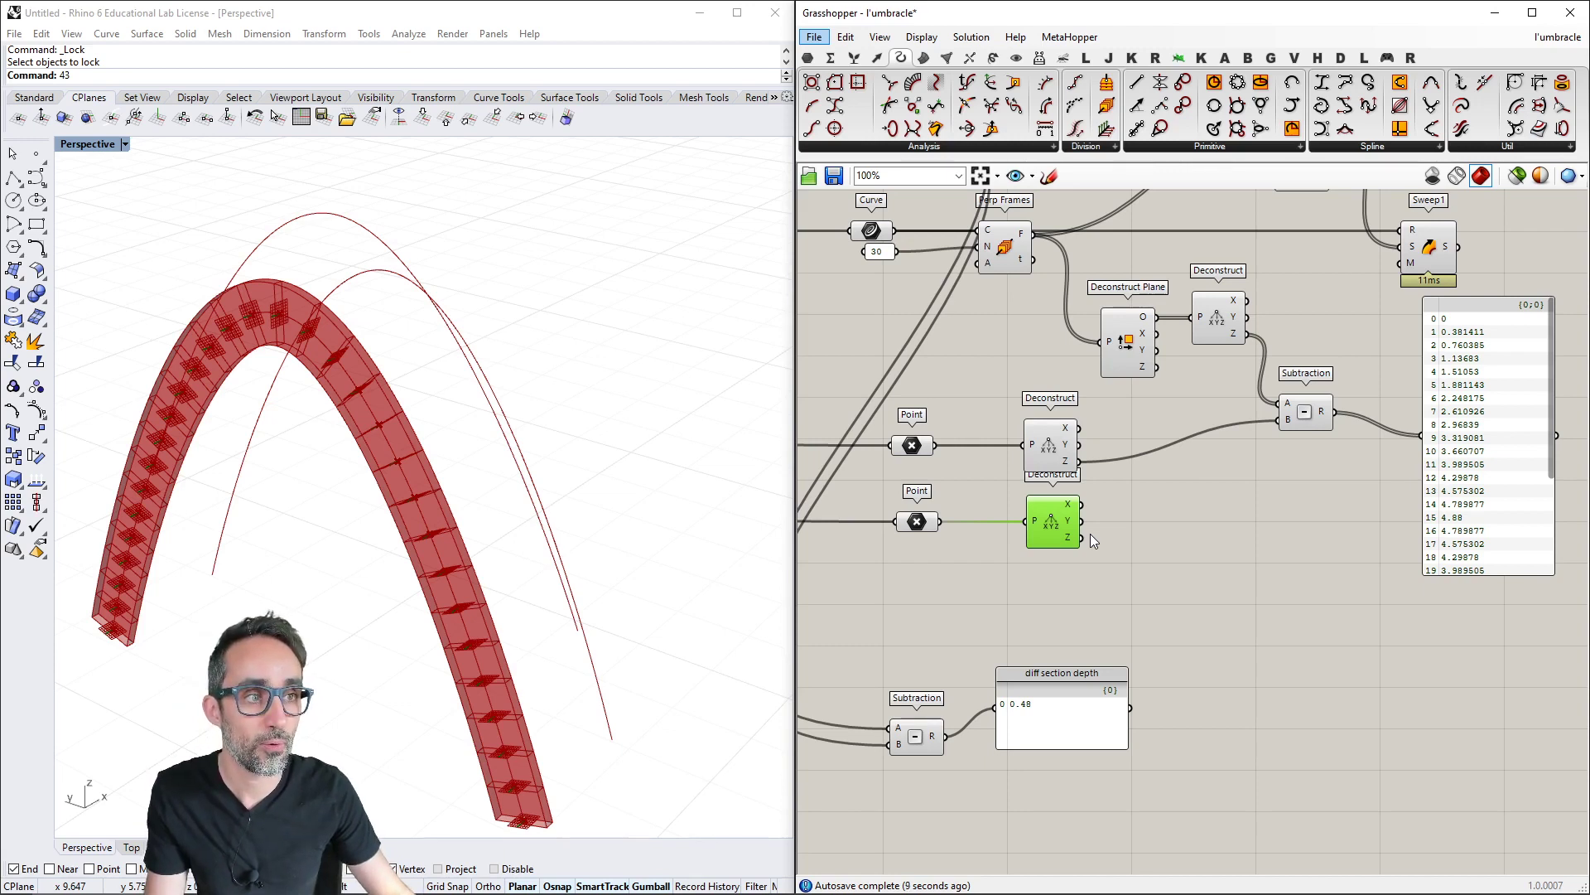
# Add a Division component below the height Subtraction
pyautogui.doubleClick(1297, 487)
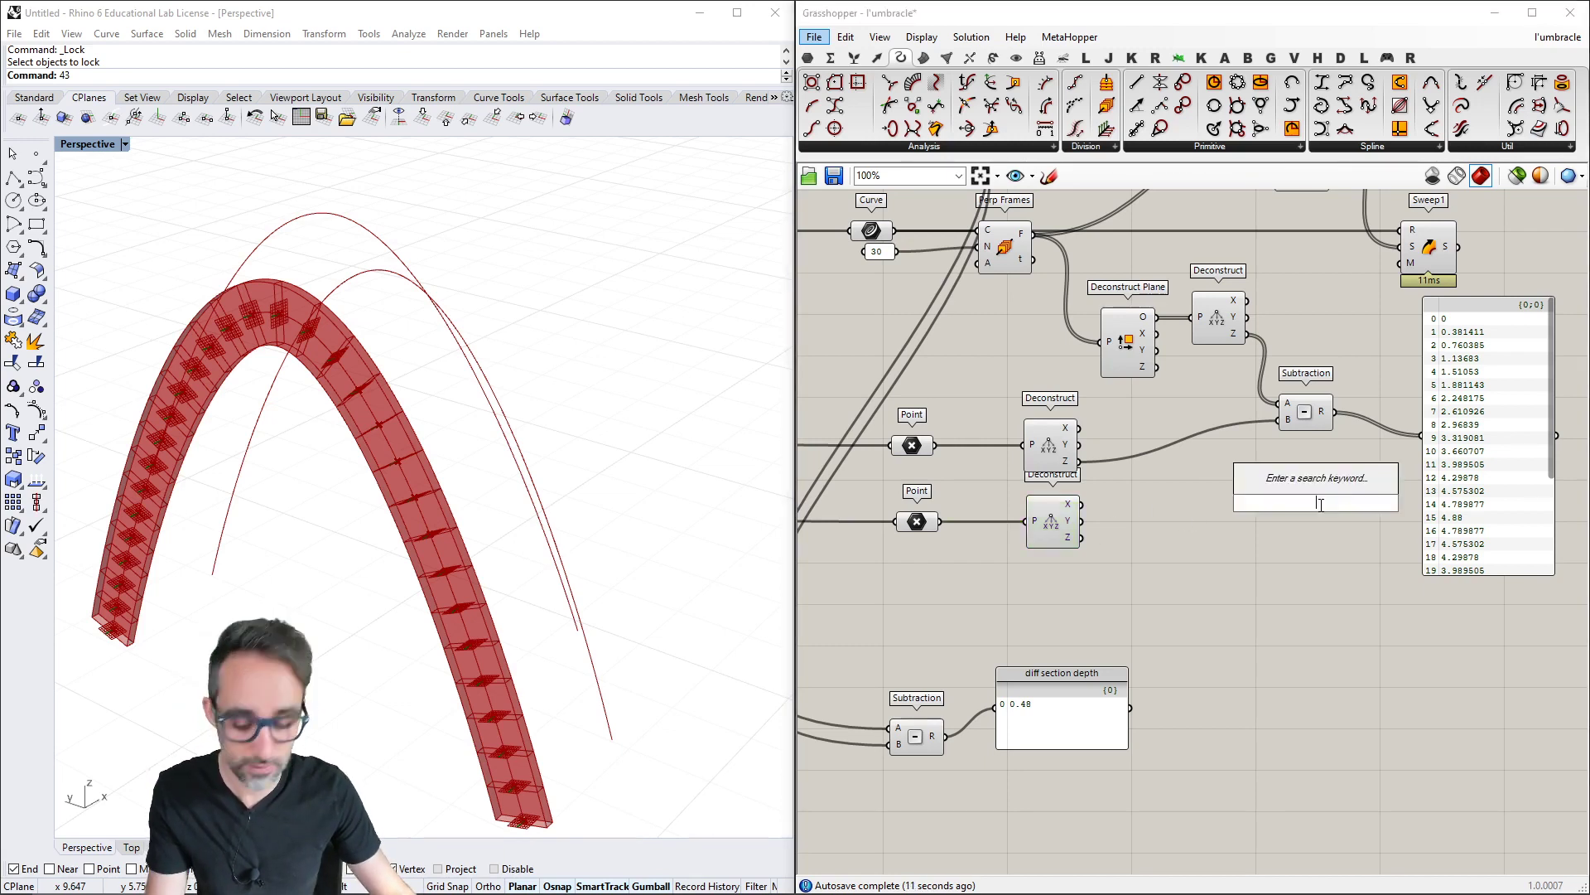
pyautogui.write('divi')
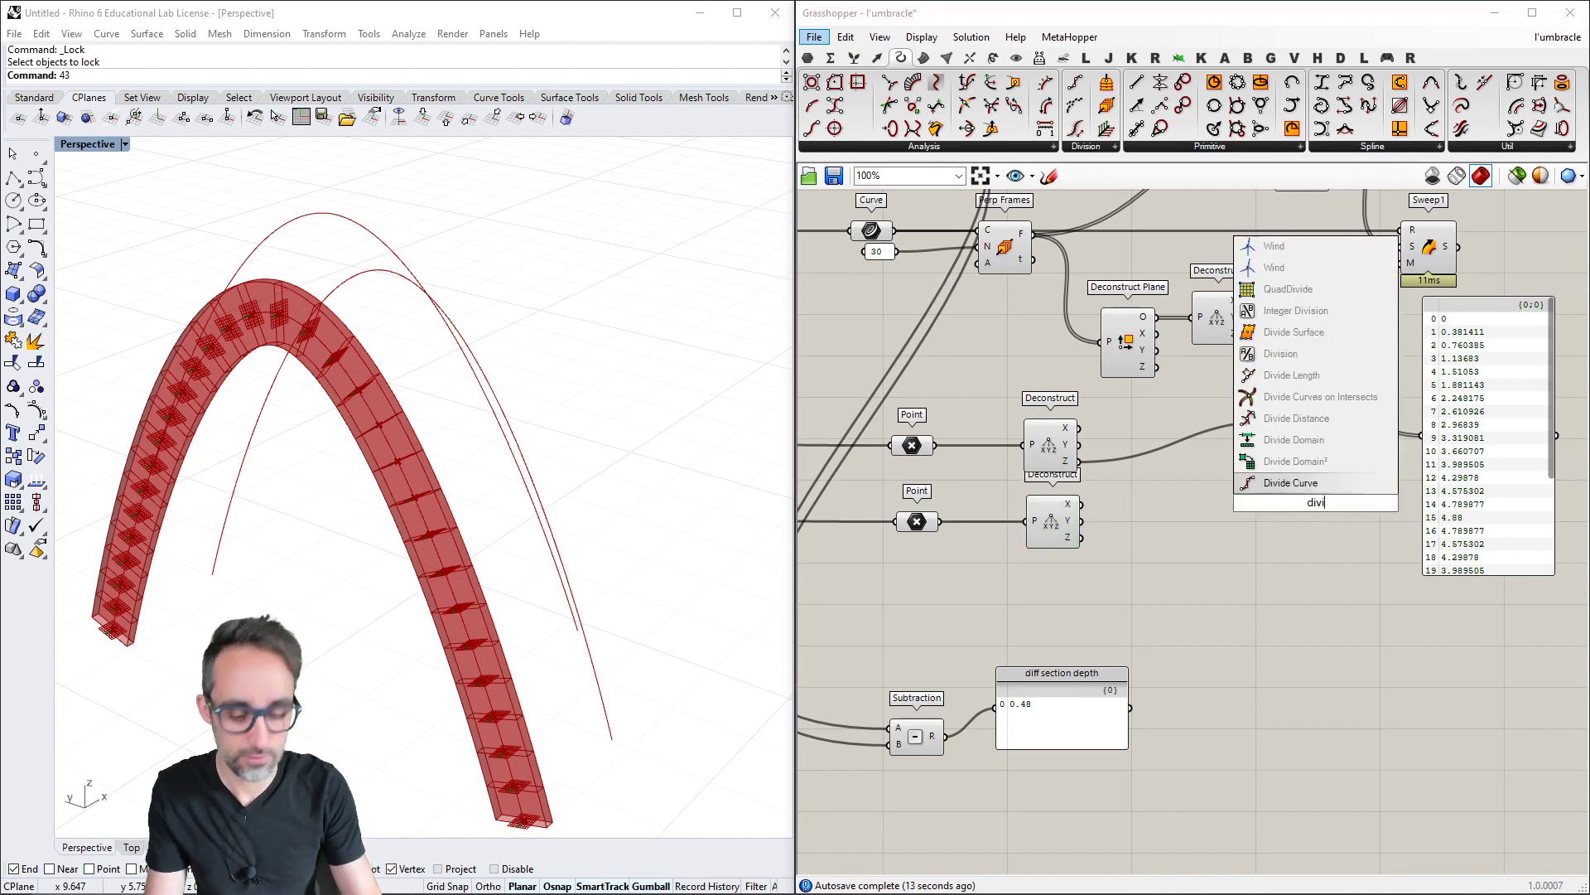
pyautogui.press('Up')
pyautogui.press('Up')
pyautogui.press('Up')
pyautogui.press('Up')
pyautogui.press('Up')
pyautogui.press('Return')
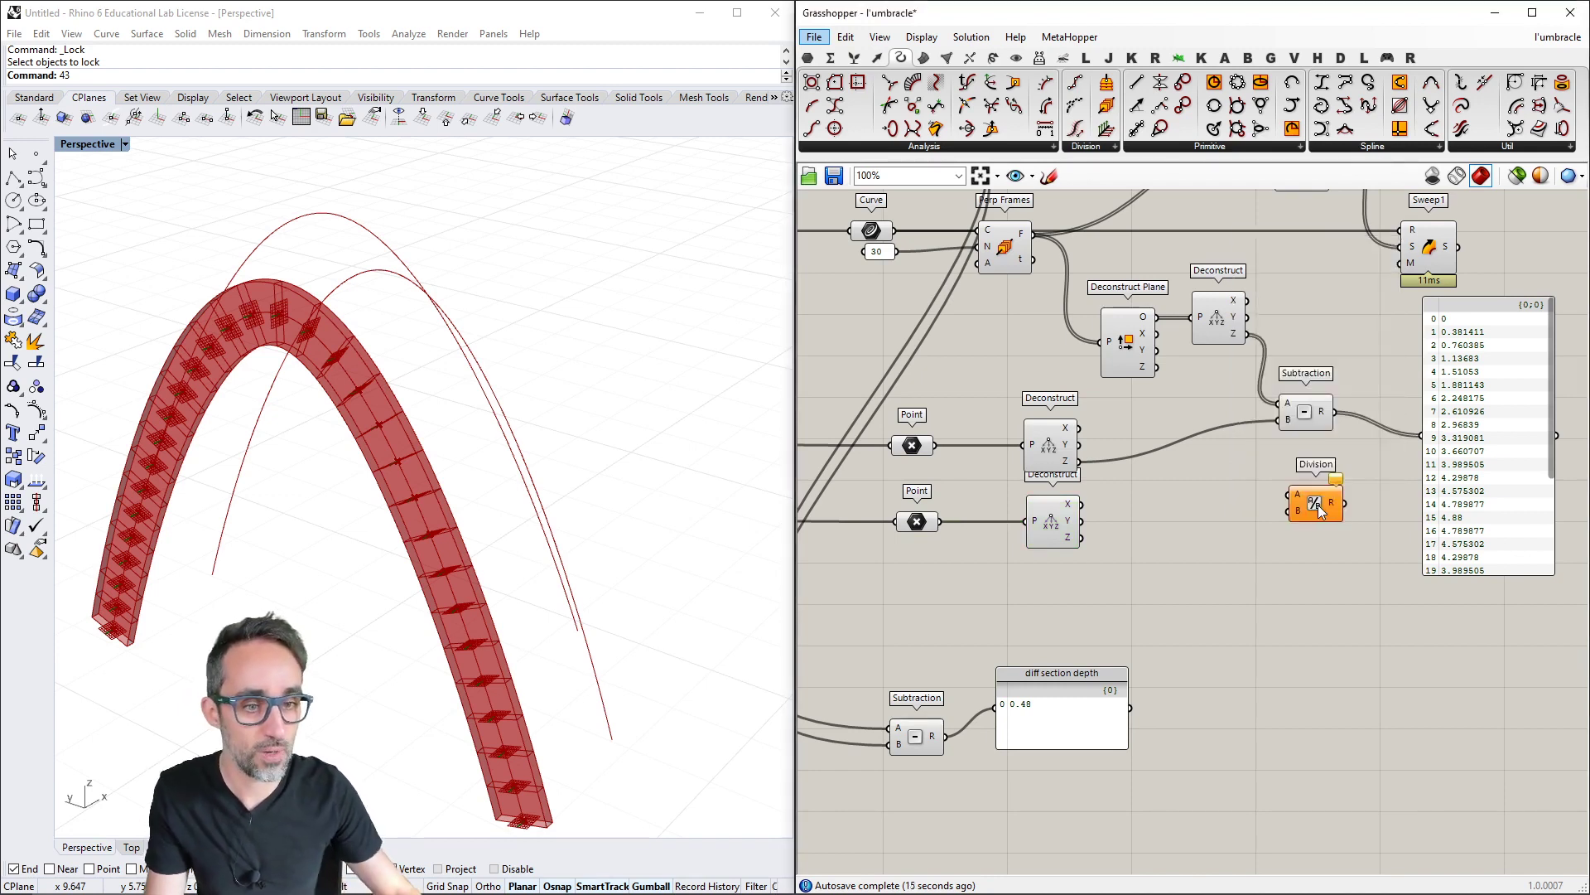
# Connect the height Subtraction's R to A and the apex point's Z to B of the Division, and R to the panel
pyautogui.moveTo(1335, 412); pyautogui.dragTo(1289, 495)
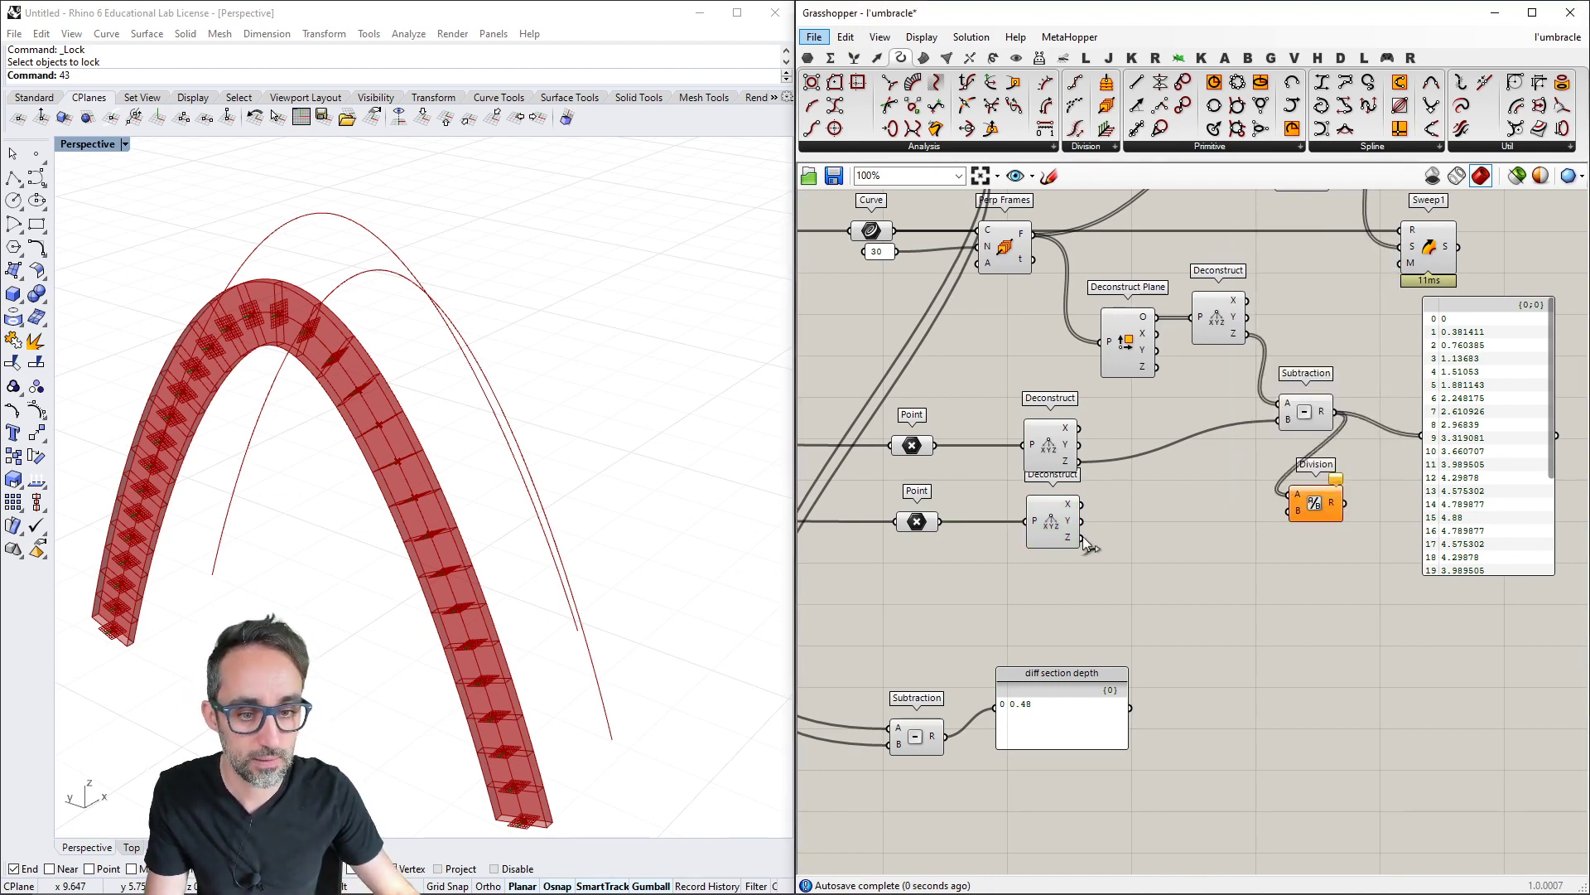
pyautogui.moveTo(1081, 537); pyautogui.dragTo(1288, 511)
pyautogui.moveTo(1325, 546); pyautogui.dragTo(1038, 526, button='right')
pyautogui.moveTo(1056, 483); pyautogui.dragTo(1127, 419)
pyautogui.moveTo(1246, 553); pyautogui.dragTo(1328, 563)
pyautogui.click(1229, 556)
pyautogui.moveTo(1027, 483); pyautogui.dragTo(1103, 443)
# Lengthen the result panel so the whole list of height ratios fits
pyautogui.scroll(1, 1067, 494)
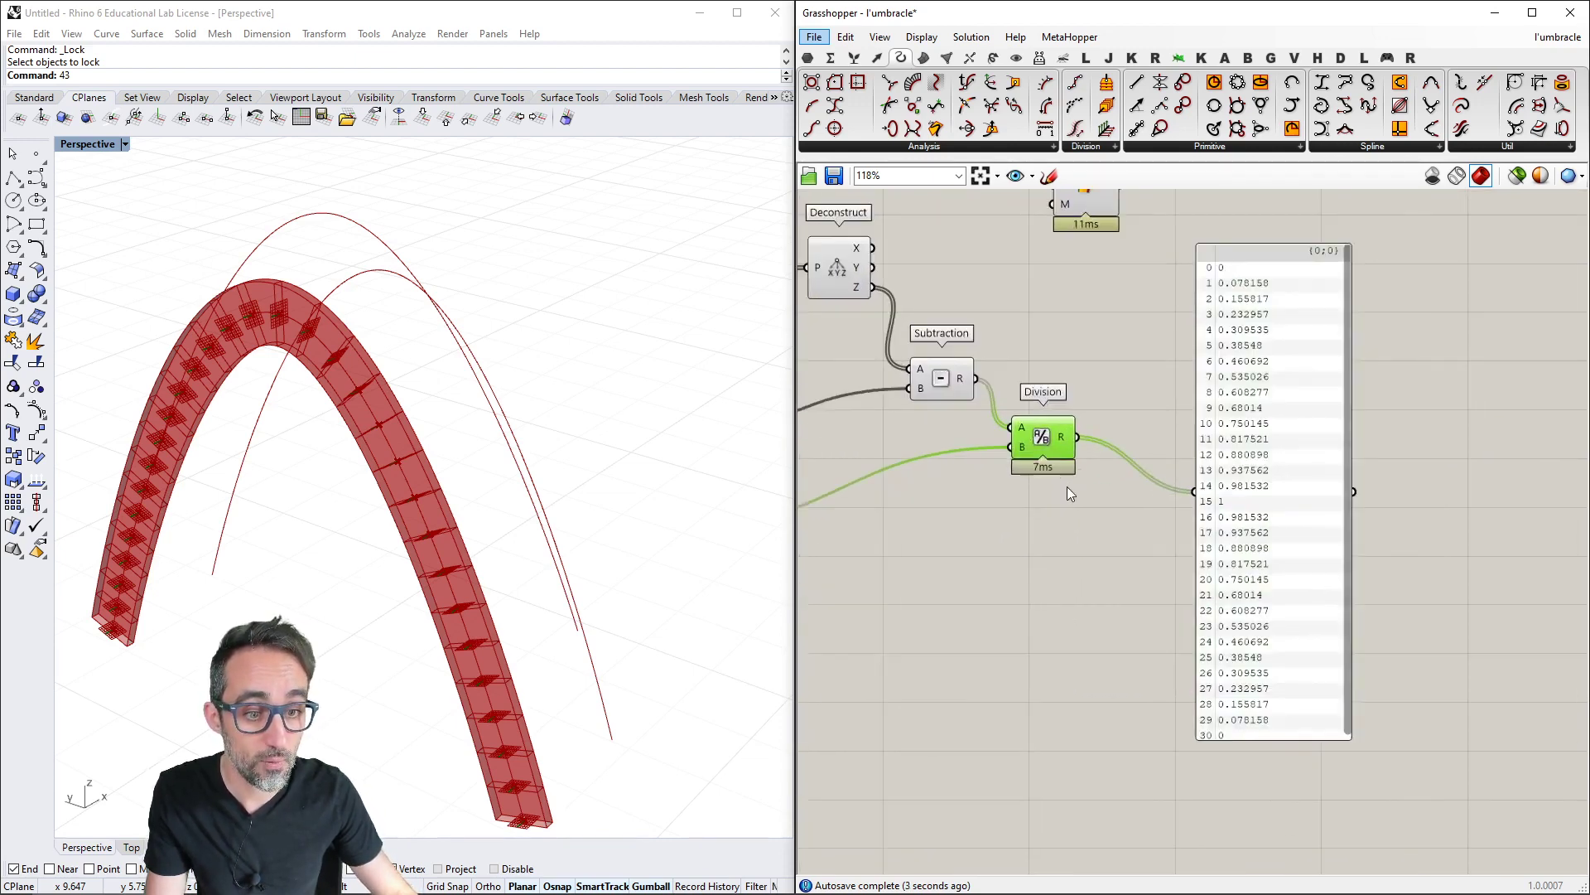
pyautogui.moveTo(1067, 493); pyautogui.dragTo(1022, 508, button='right')
pyautogui.moveTo(1216, 754); pyautogui.dragTo(1218, 786)
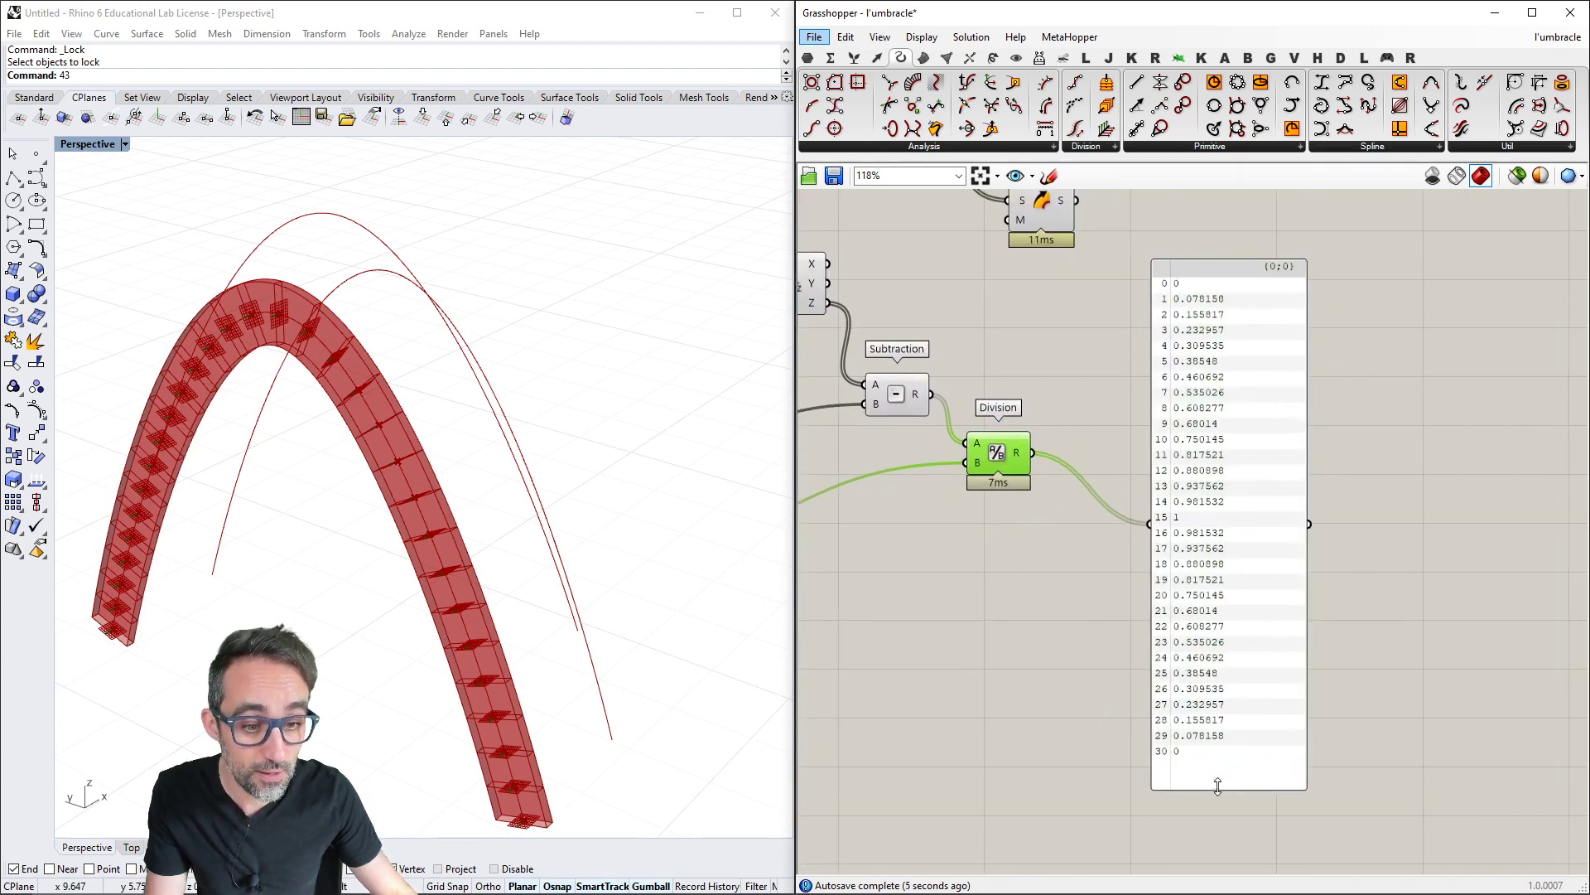
pyautogui.scroll(1, 1217, 779)
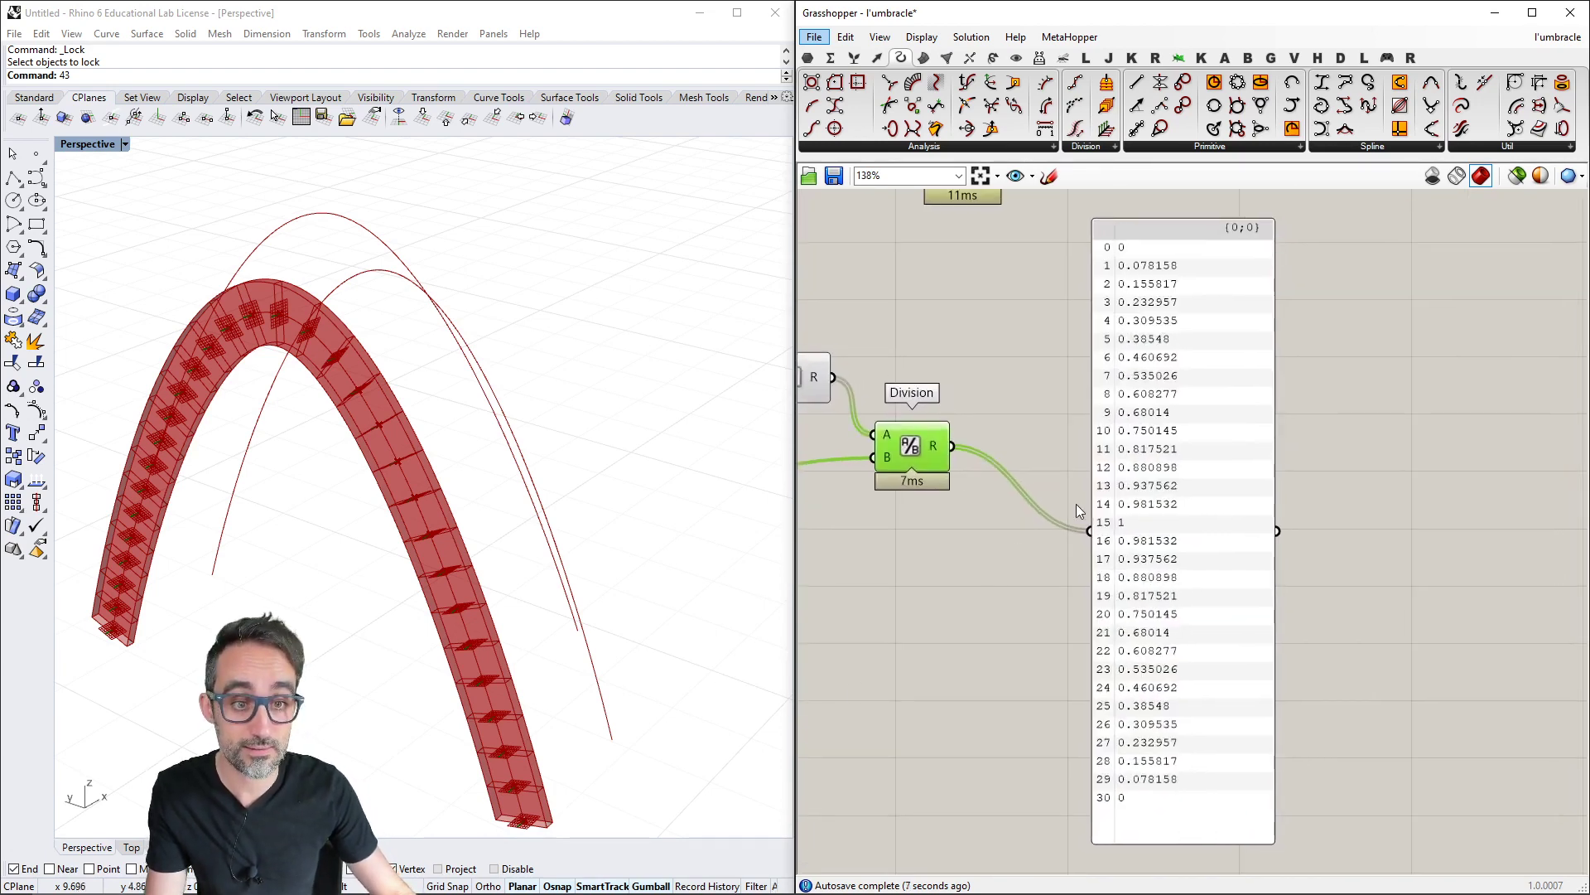
pyautogui.moveTo(702, 671); pyautogui.dragTo(675, 660, button='right')
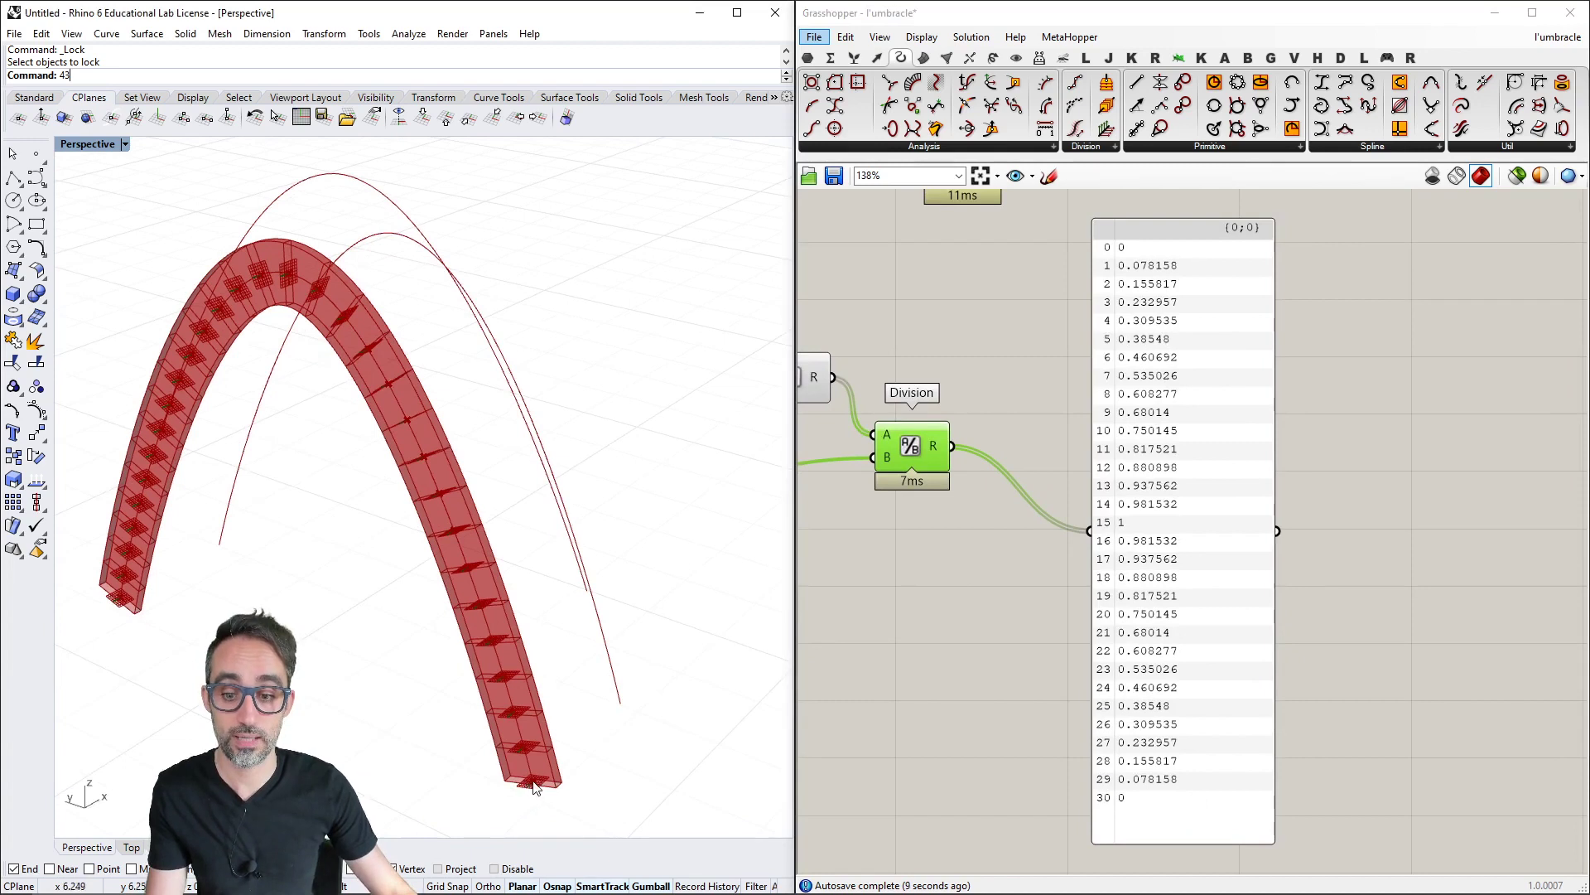
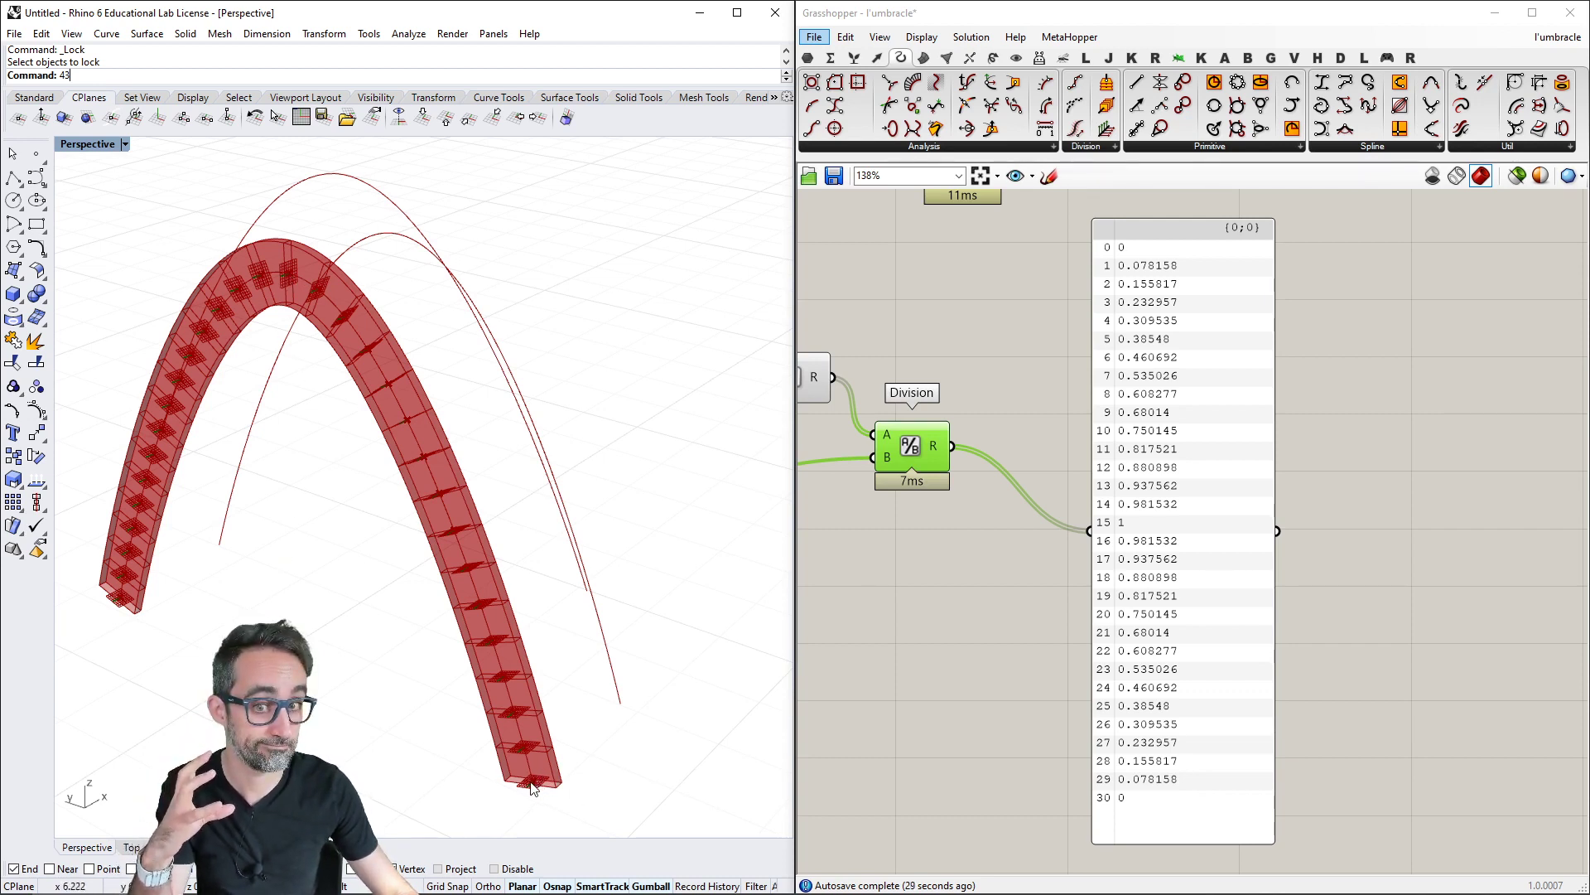
# Highlight the d1 and d2 sliders in turn to trace their wires to the depth Subtraction
pyautogui.scroll(-4, 1160, 462)
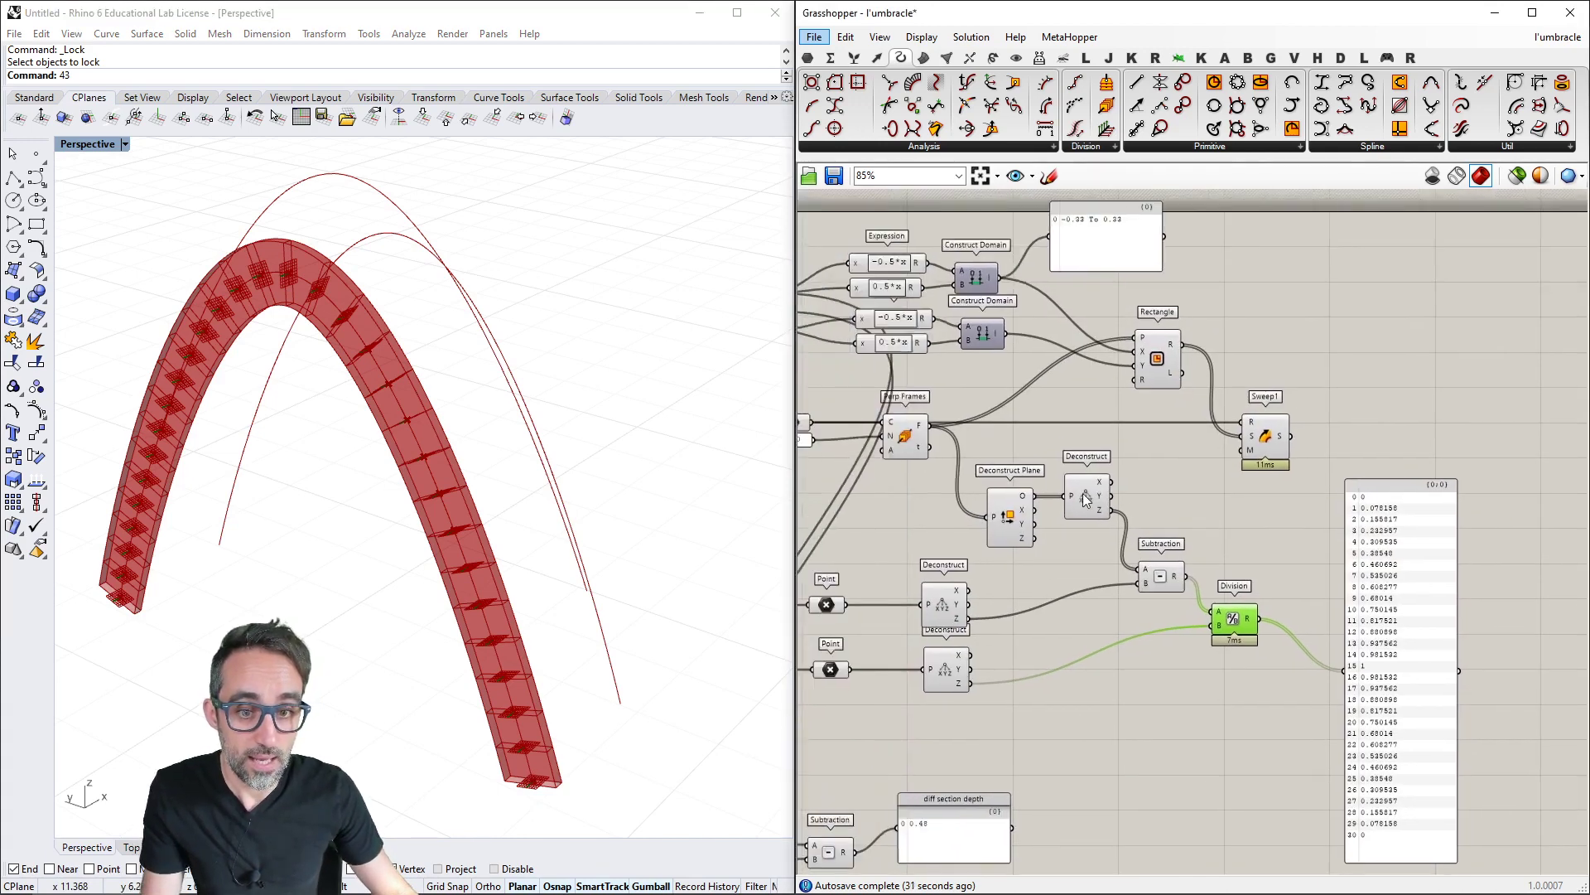
pyautogui.moveTo(1163, 560); pyautogui.dragTo(1267, 516, button='right')
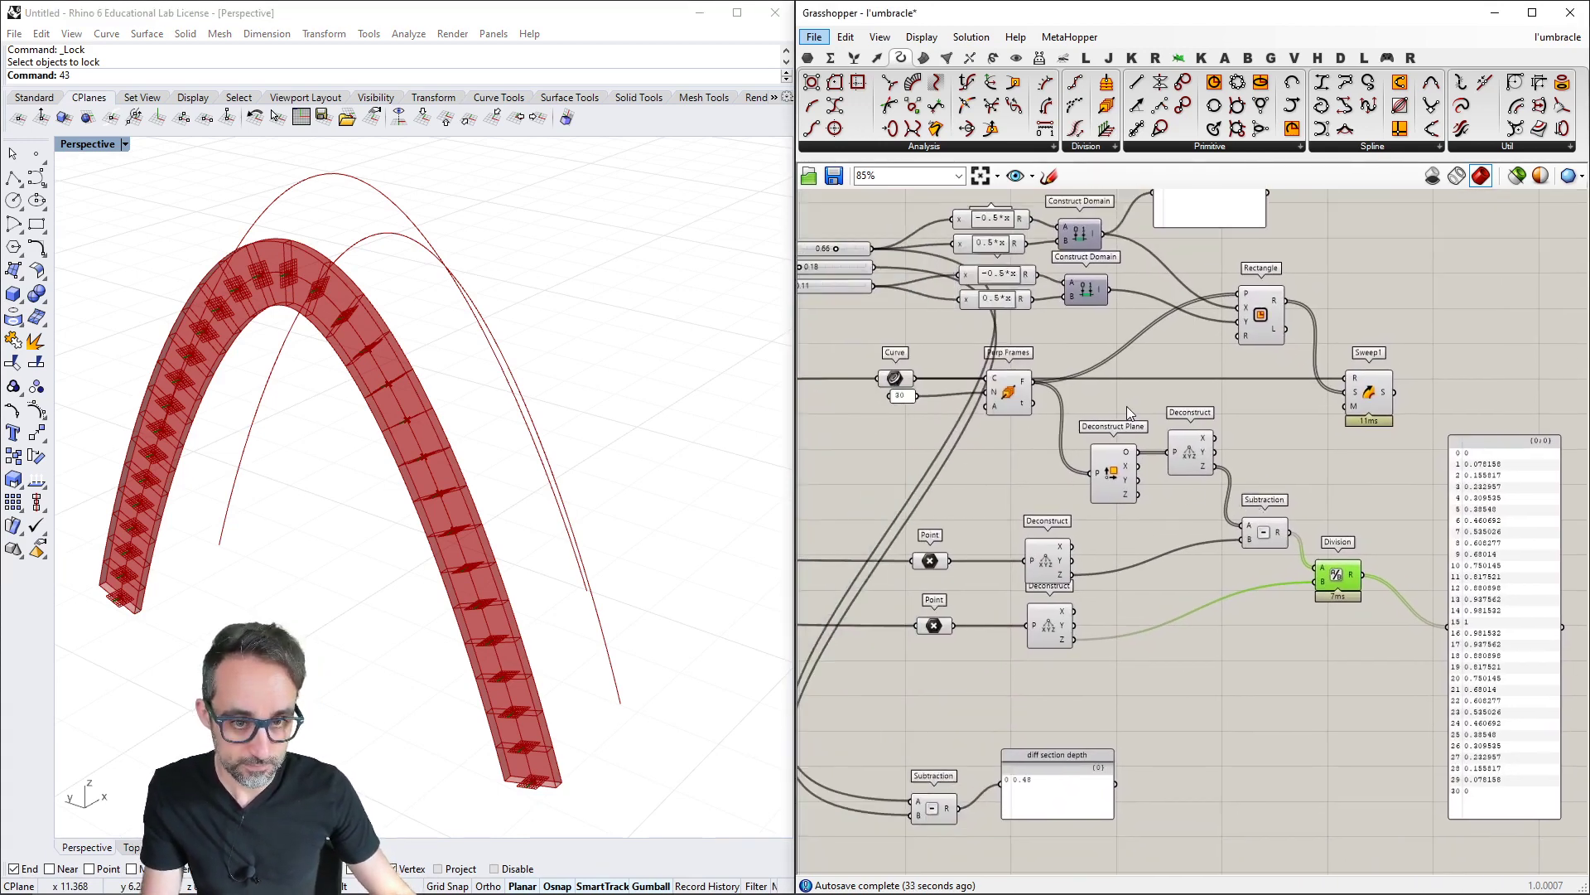
pyautogui.scroll(3, 1126, 406)
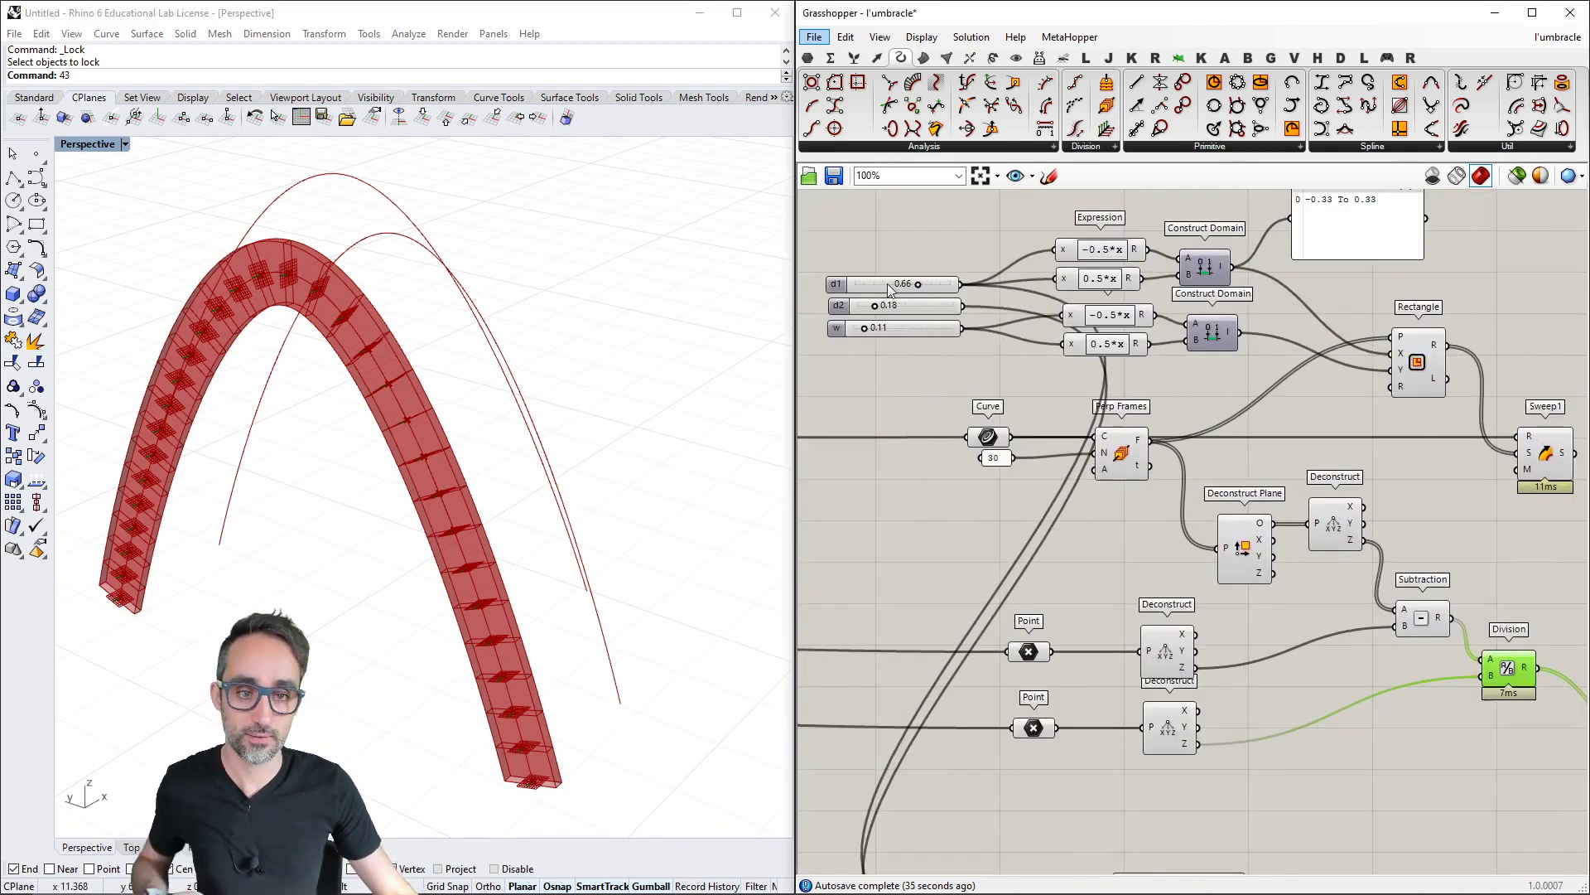
pyautogui.click(888, 284)
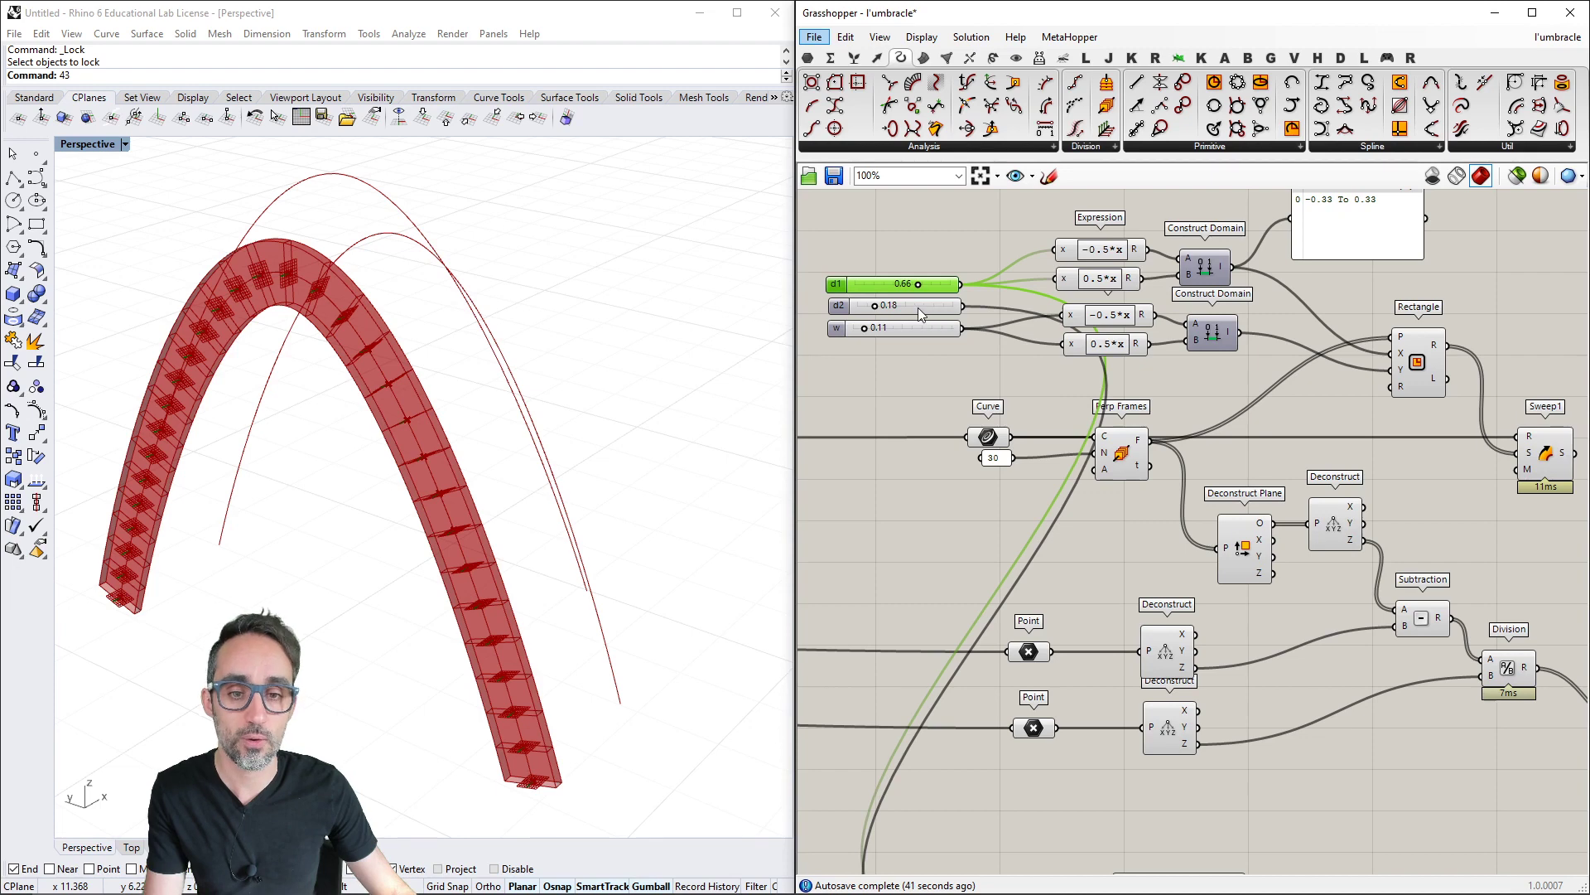
pyautogui.click(918, 307)
pyautogui.scroll(-3, 1090, 698)
pyautogui.scroll(1, 1094, 688)
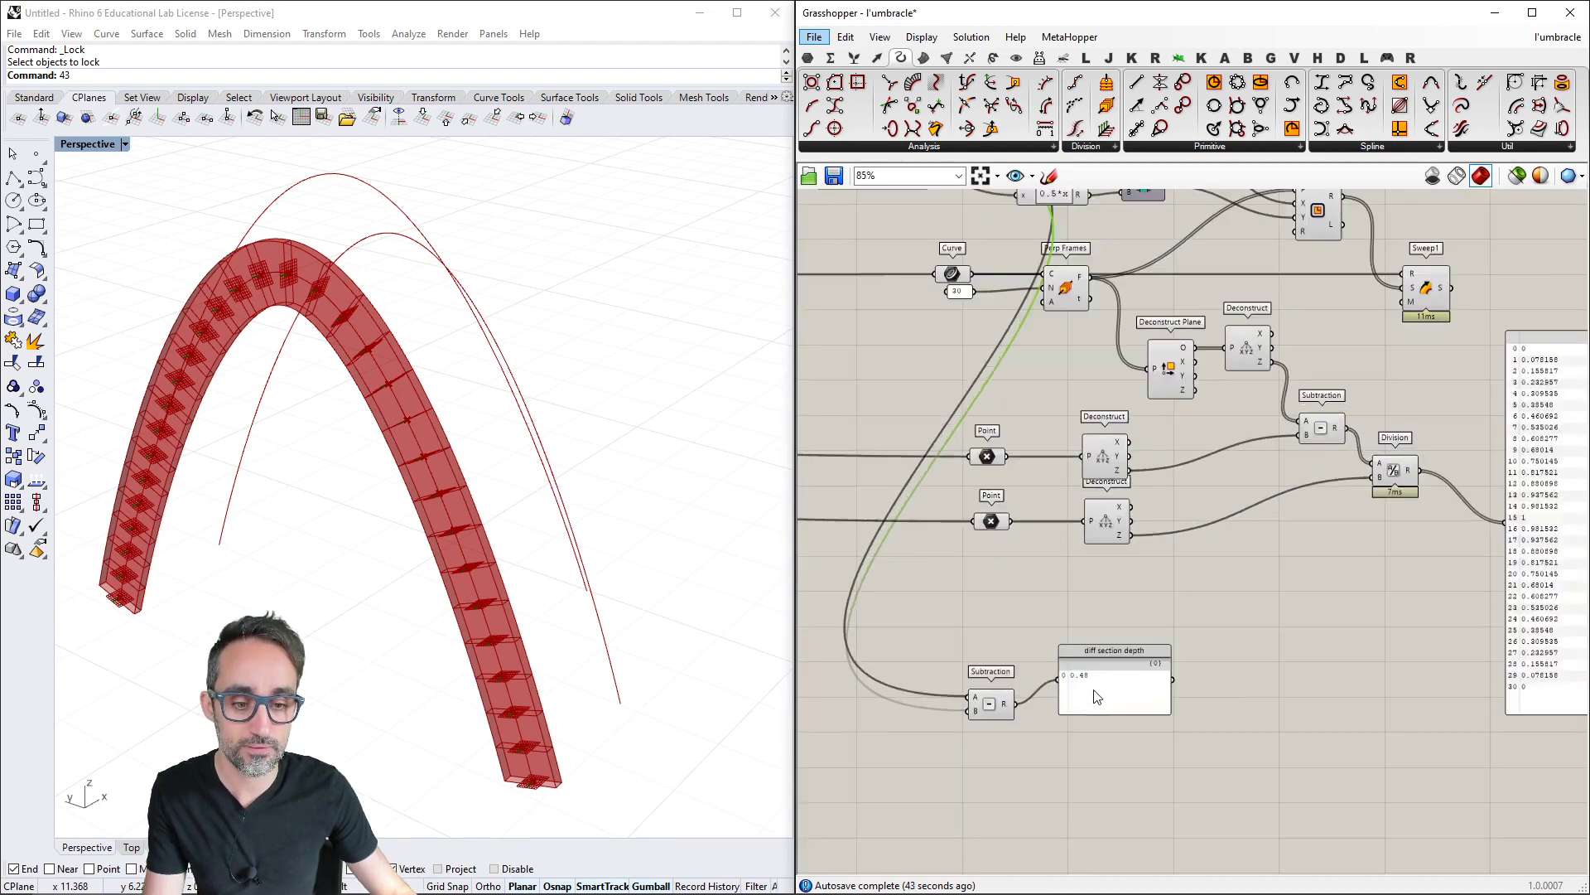
# Move the depth Subtraction and its diff section depth panel closer to the Division component
pyautogui.moveTo(1095, 689); pyautogui.dragTo(1095, 713)
pyautogui.moveTo(1144, 627); pyautogui.dragTo(1004, 723)
pyautogui.moveTo(995, 704); pyautogui.dragTo(1088, 662)
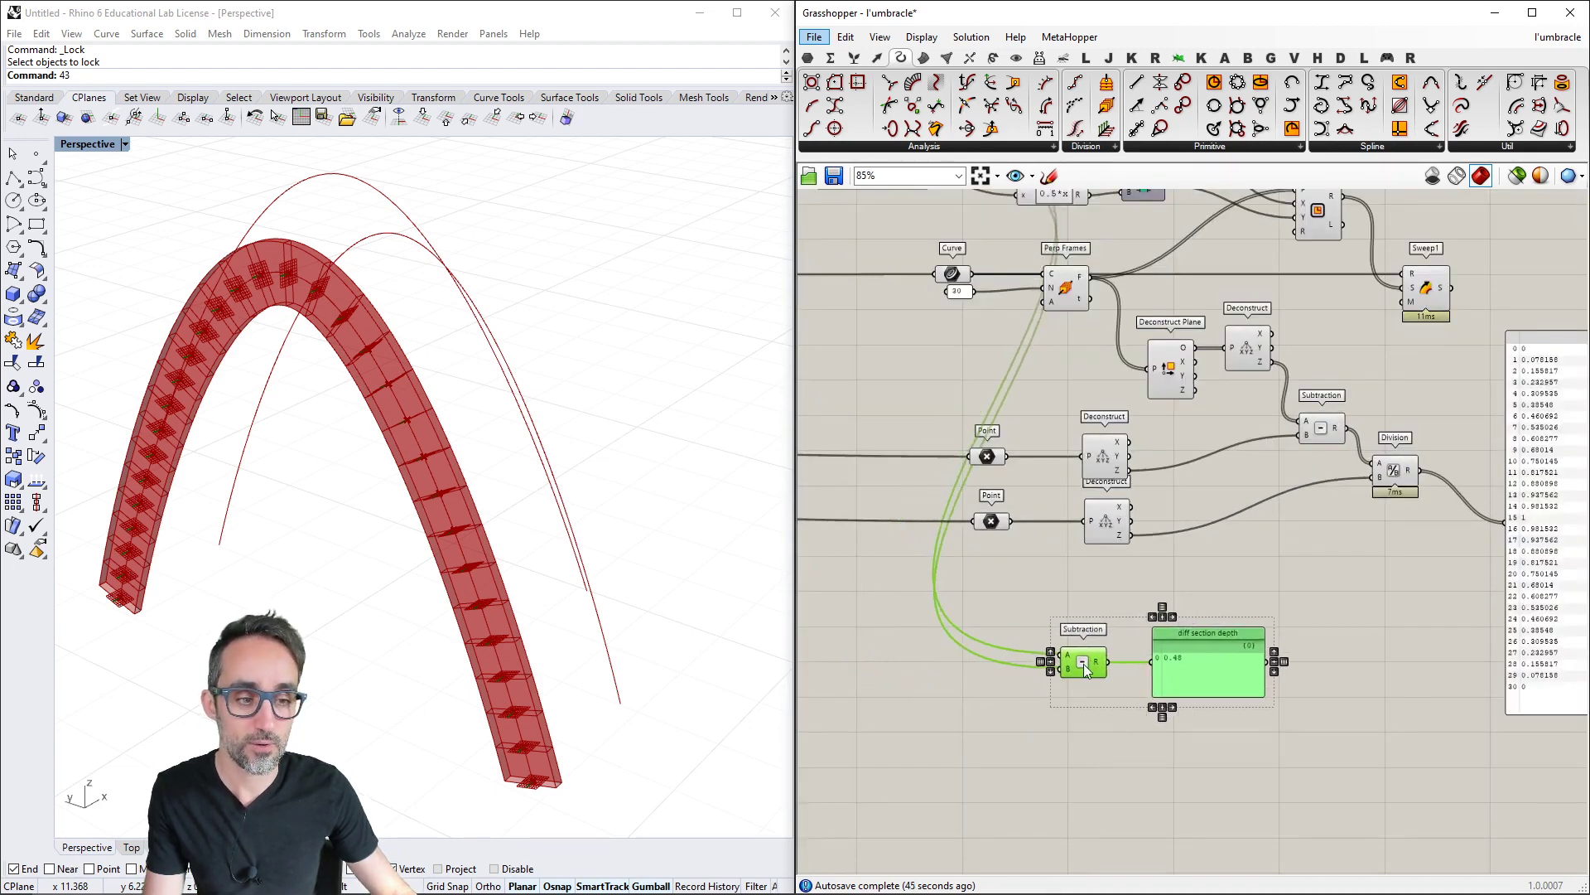
pyautogui.scroll(-1, 1036, 667)
pyautogui.moveTo(1160, 634); pyautogui.dragTo(1085, 657, button='right')
pyautogui.scroll(1, 1084, 650)
pyautogui.moveTo(1254, 588); pyautogui.dragTo(1155, 644, button='right')
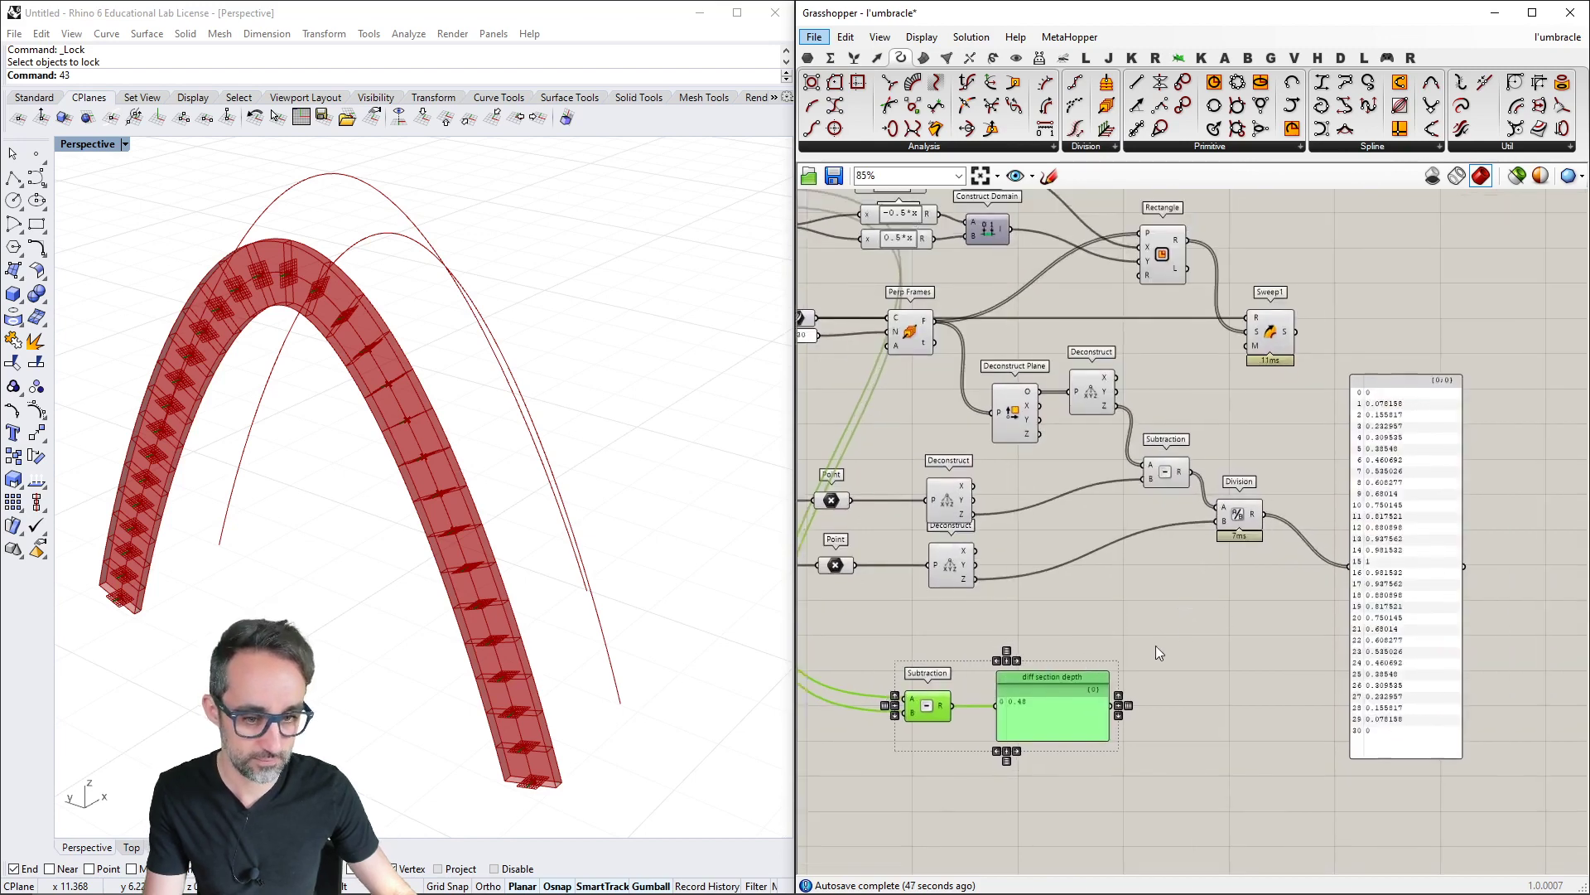
pyautogui.click(1134, 655)
pyautogui.moveTo(1132, 641); pyautogui.dragTo(905, 736)
pyautogui.moveTo(943, 710); pyautogui.dragTo(1013, 702)
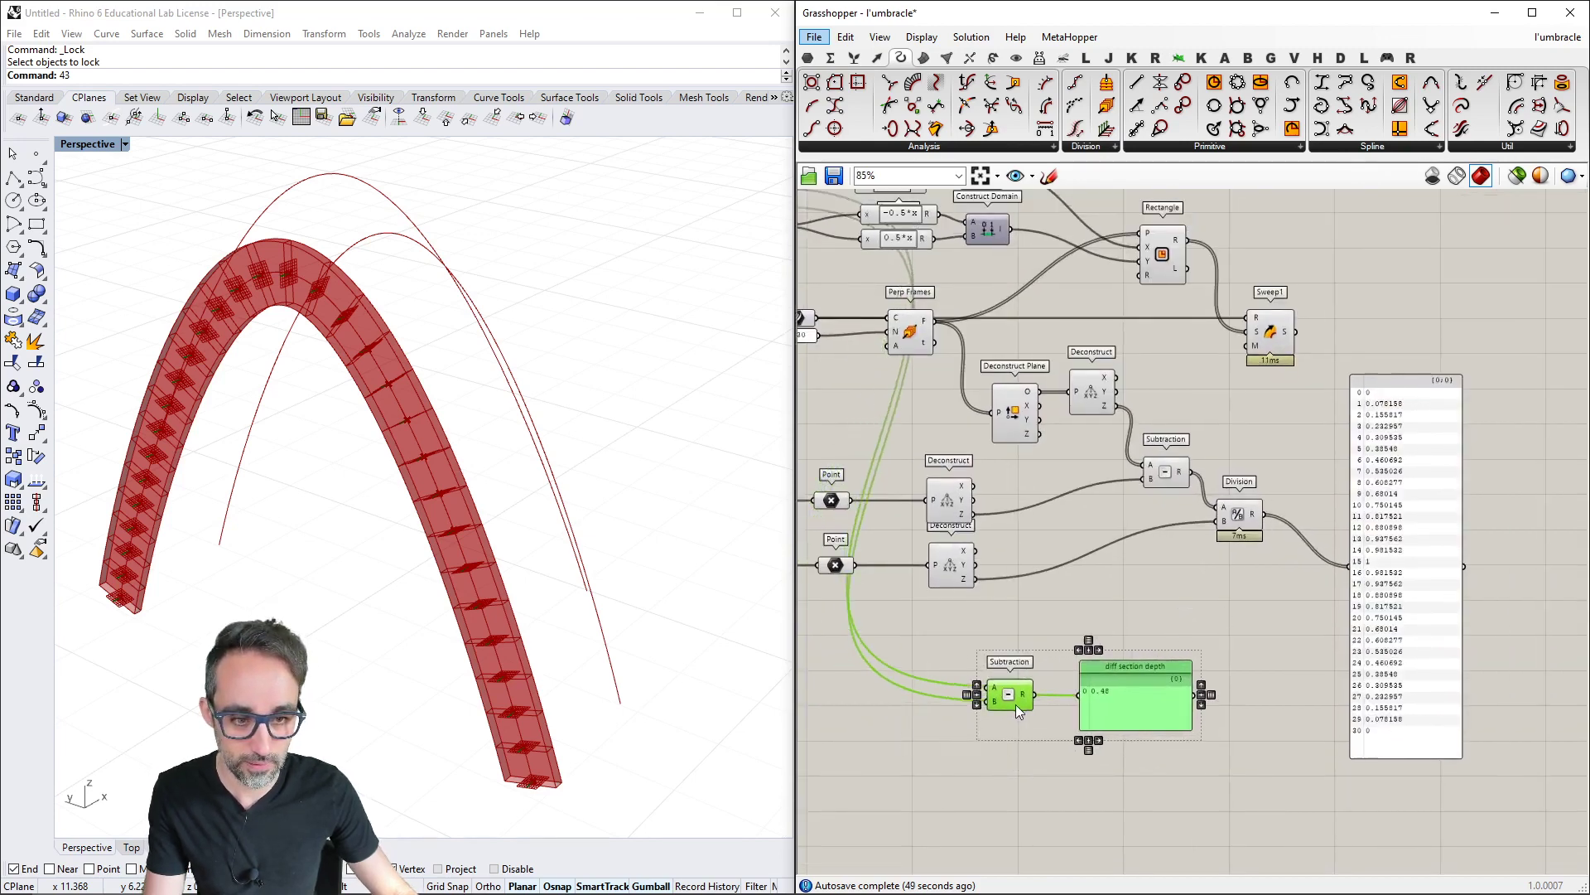
pyautogui.click(1254, 619)
pyautogui.scroll(2, 1255, 557)
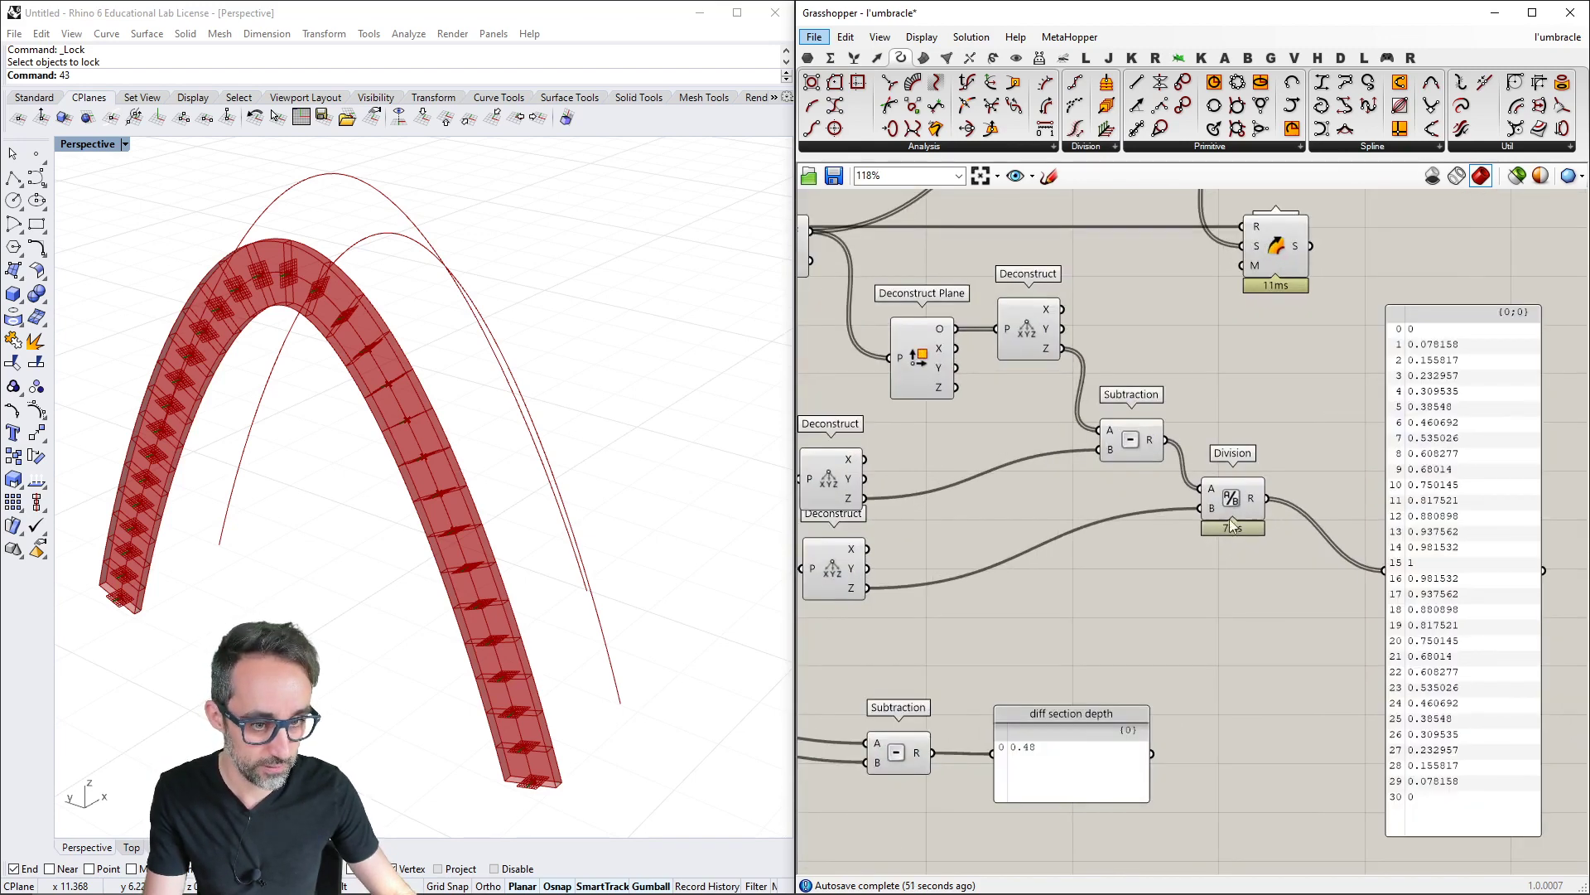
# Add a Multiplication of the Division result (A) and the depth Subtraction's result (B), and connect its R to the list panel
pyautogui.doubleClick(1248, 645)
pyautogui.write('multi')
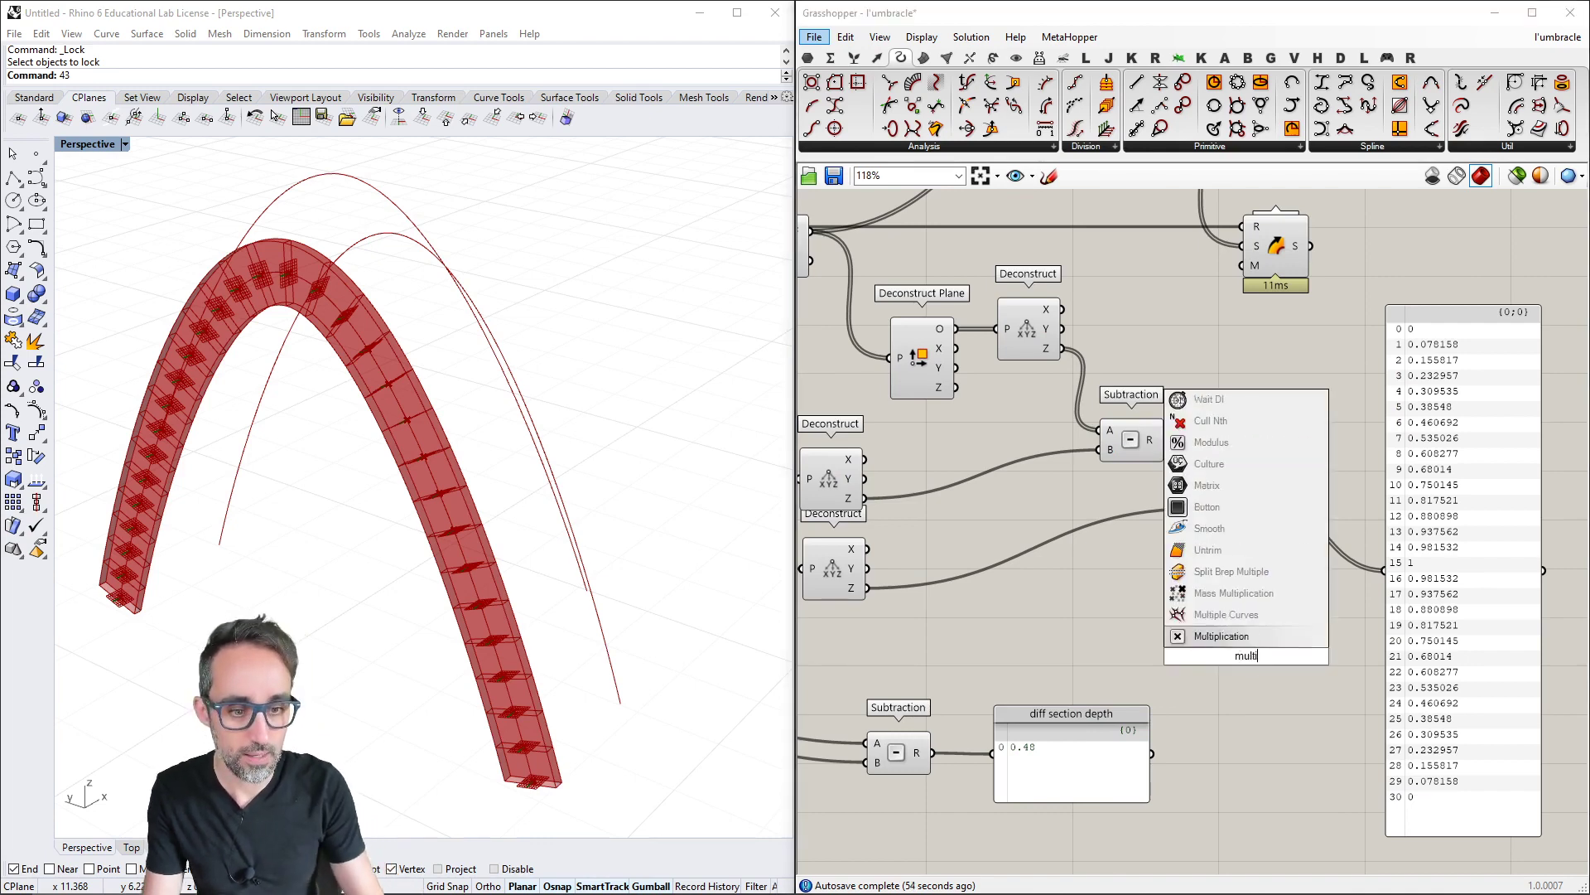
pyautogui.press('Return')
pyautogui.moveTo(1268, 499); pyautogui.dragTo(1215, 647)
pyautogui.moveTo(933, 752); pyautogui.dragTo(1385, 570)
pyautogui.scroll(2, 1292, 636)
pyautogui.moveTo(1355, 635); pyautogui.dragTo(1174, 631, button='right')
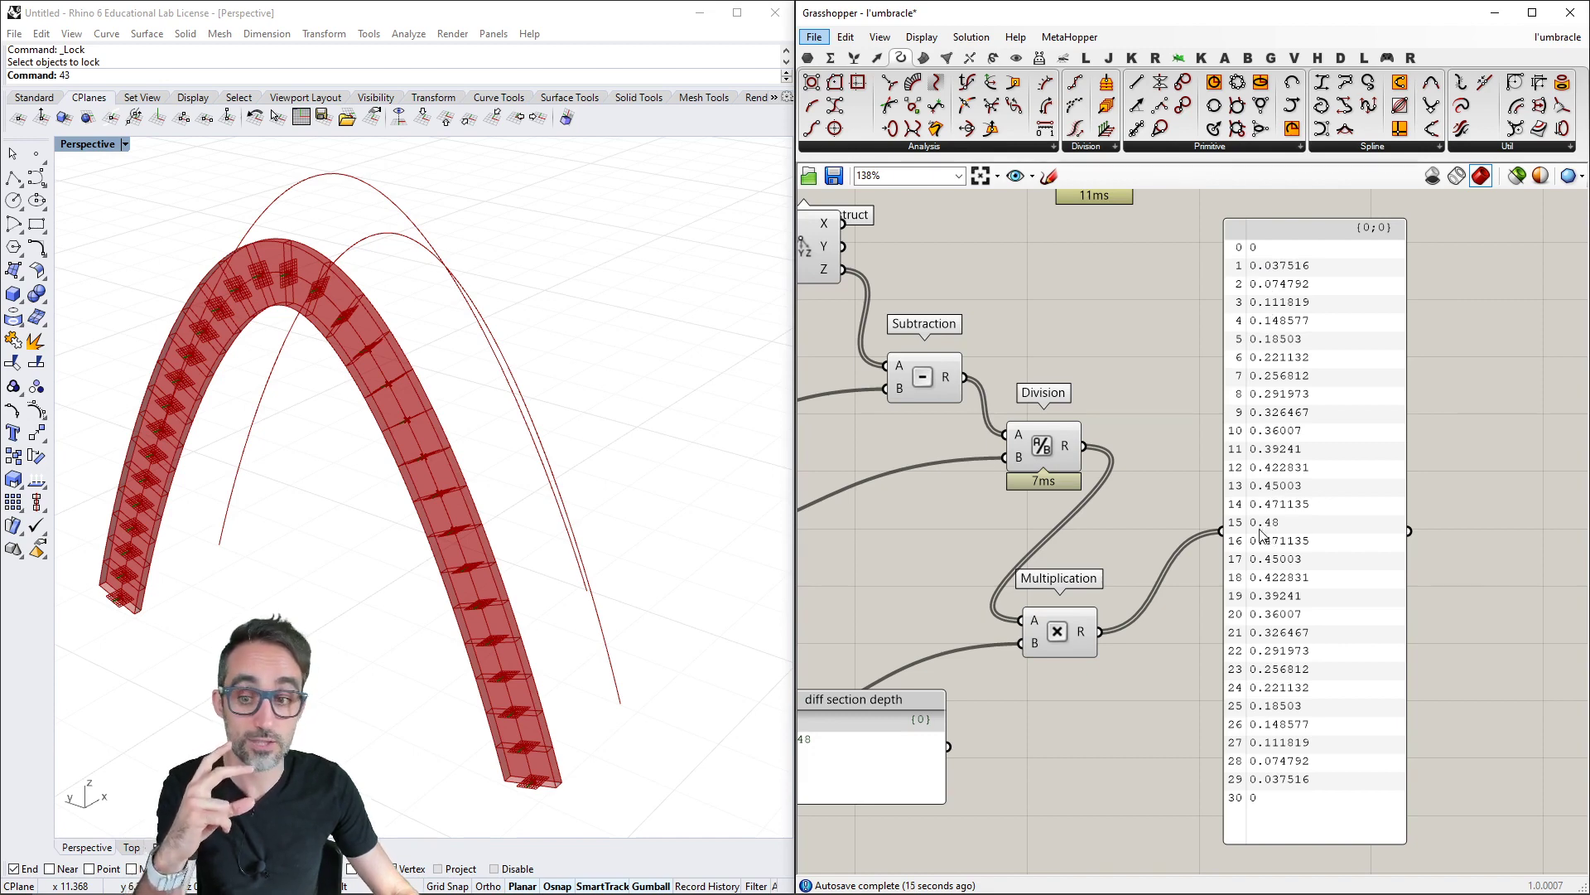
# Set the d2 slider to 0.20
pyautogui.moveTo(1116, 648); pyautogui.dragTo(1295, 645, button='right')
pyautogui.moveTo(870, 779); pyautogui.dragTo(1045, 765, button='right')
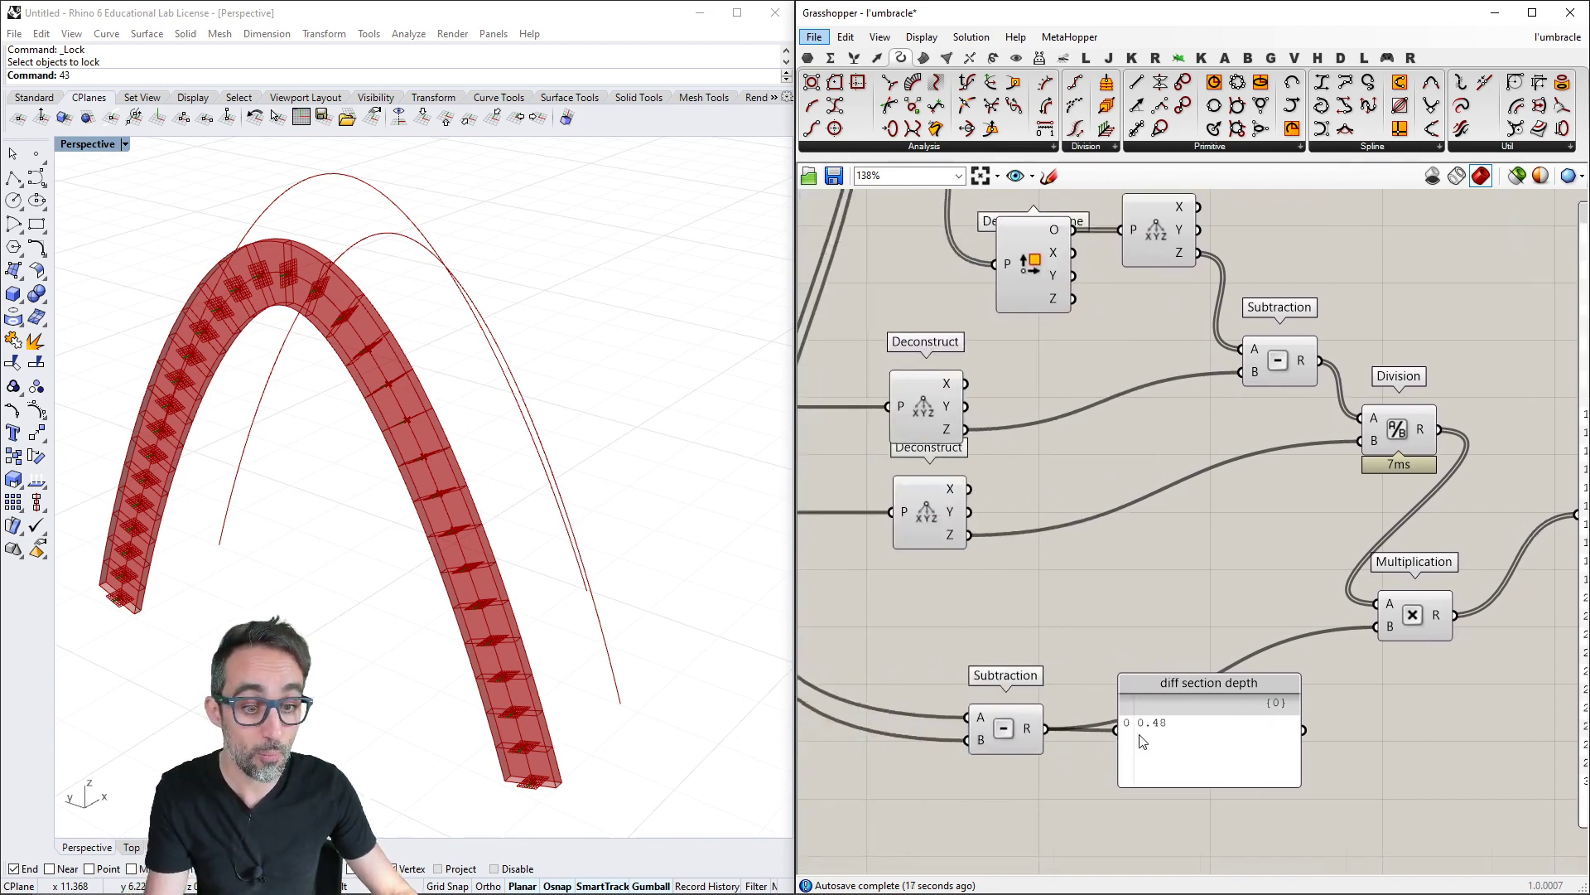
pyautogui.scroll(-2, 1143, 742)
pyautogui.moveTo(911, 373); pyautogui.dragTo(1127, 571, button='right')
pyautogui.scroll(2, 991, 436)
pyautogui.doubleClick(993, 435)
pyautogui.write('0.')
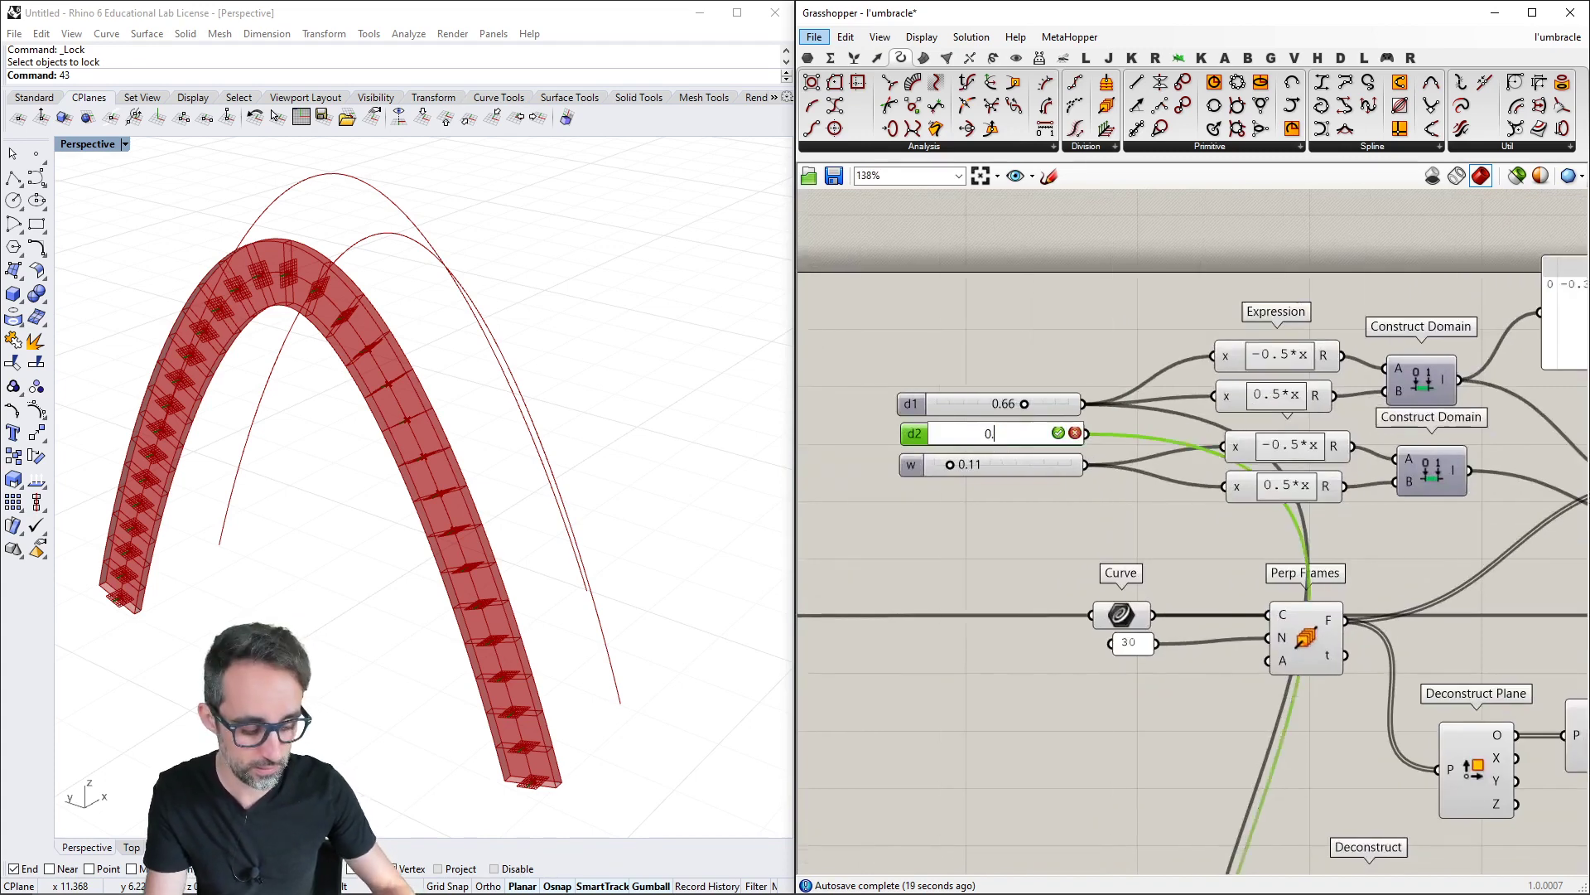
pyautogui.write('2')
pyautogui.press('Return')
# Set the d1 slider to 0.70
pyautogui.doubleClick(1052, 406)
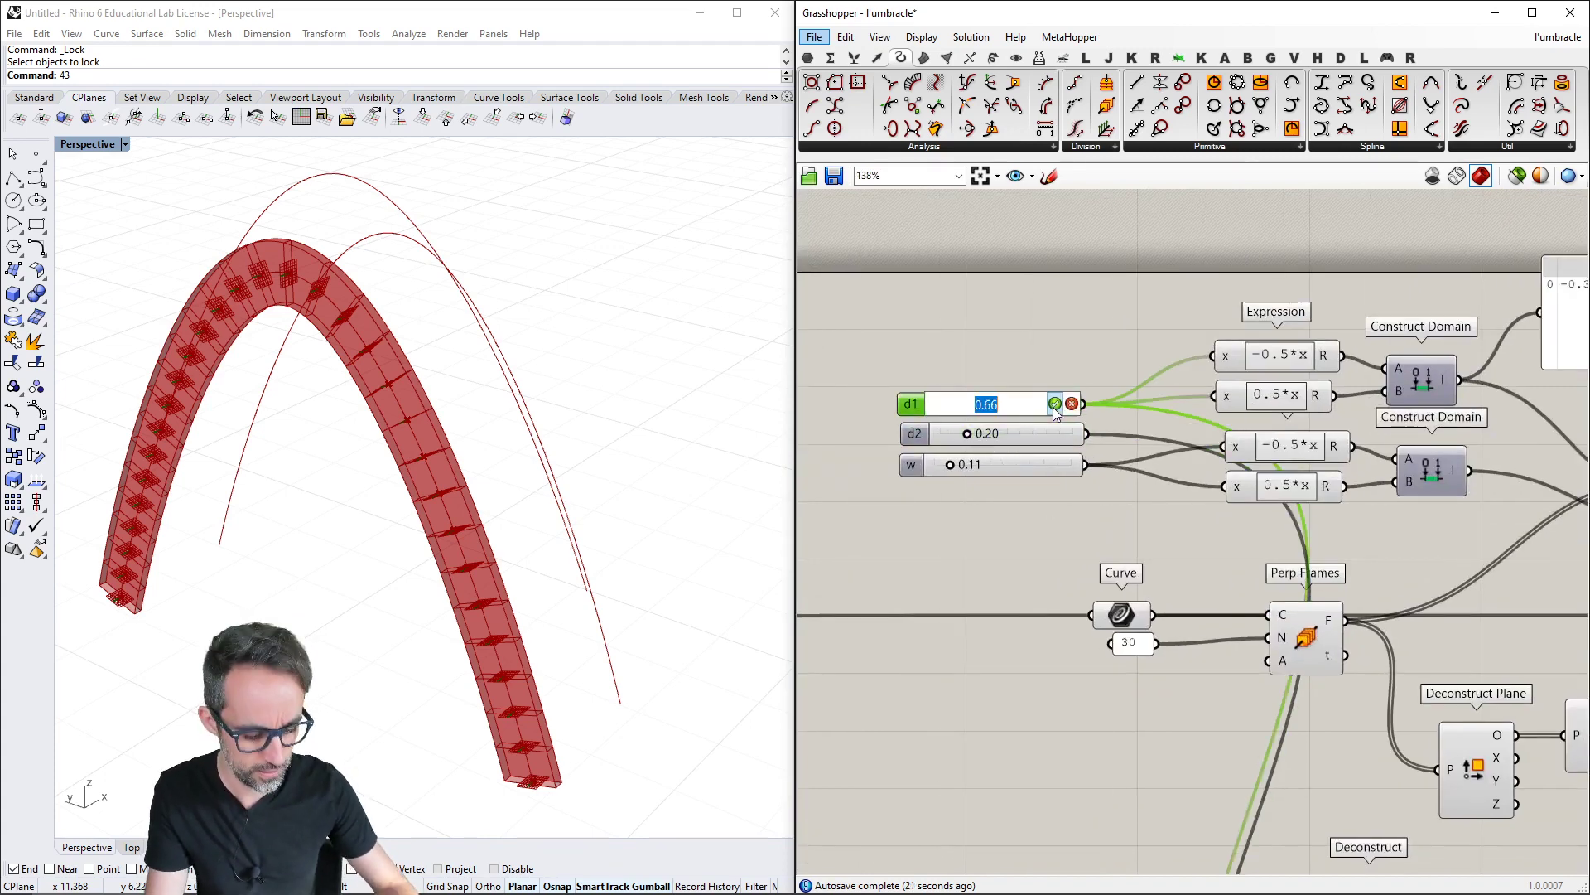
pyautogui.write('0.7')
pyautogui.press('Return')
pyautogui.scroll(-2, 1007, 449)
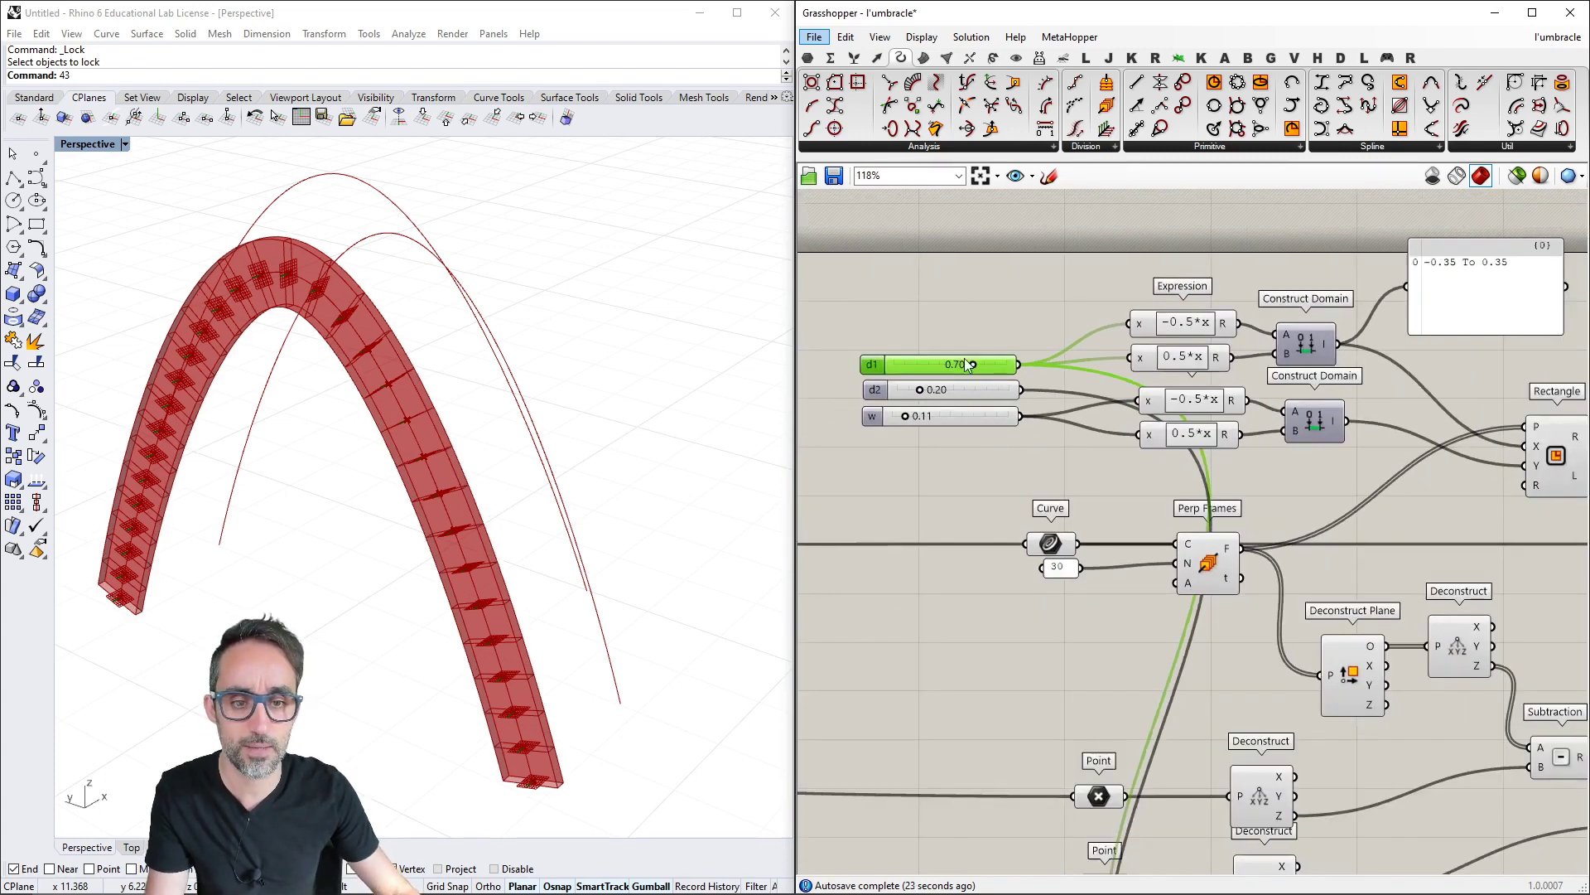
pyautogui.click(944, 388)
pyautogui.moveTo(1031, 523); pyautogui.dragTo(1011, 476, button='right')
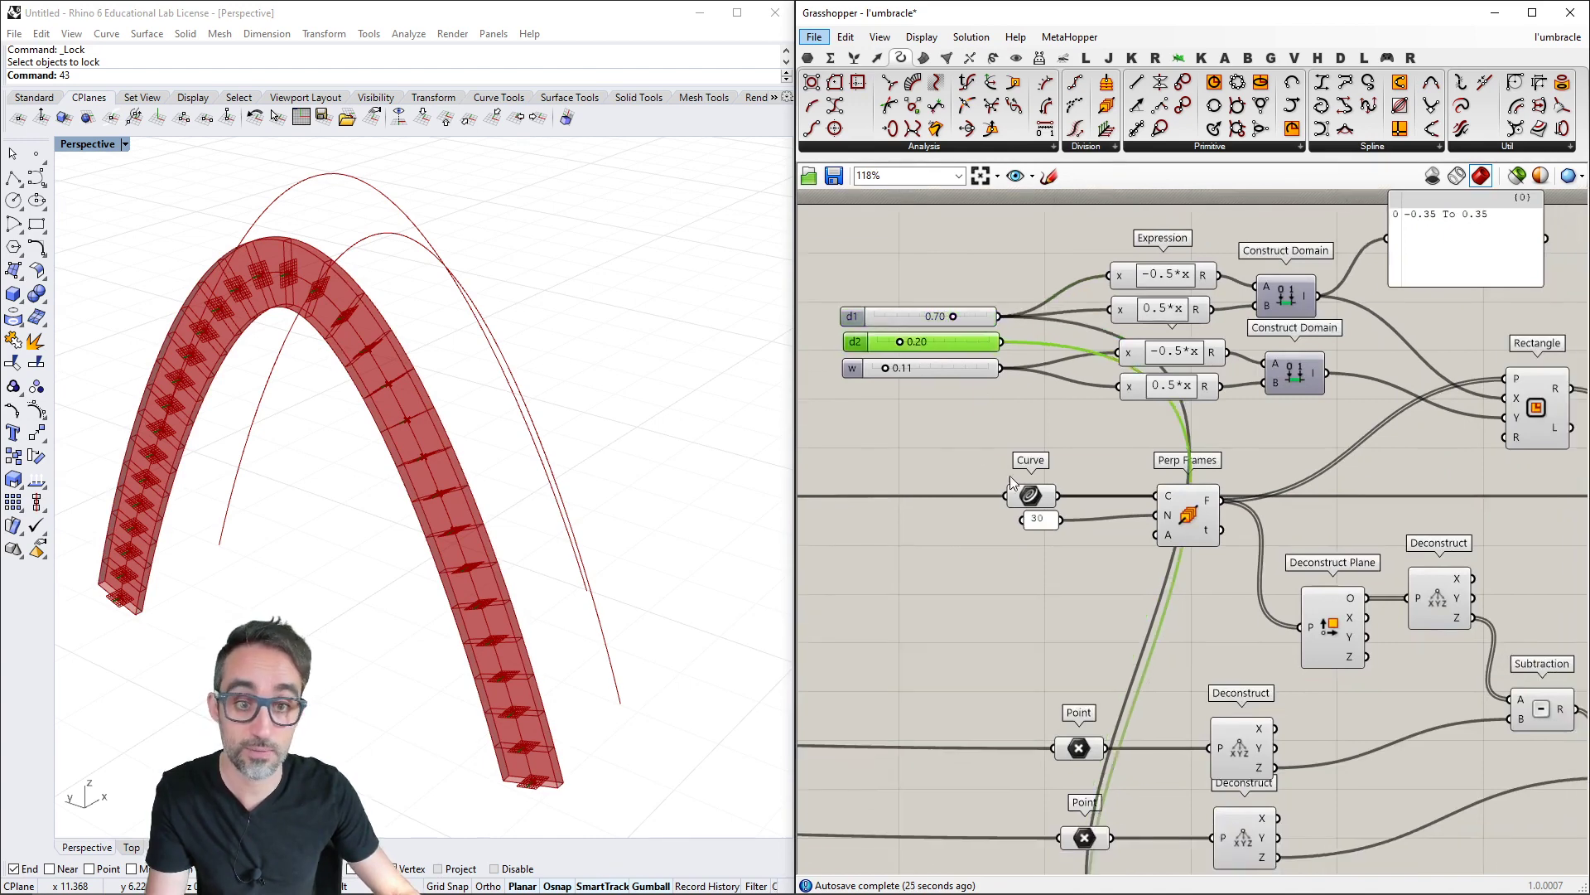
# Move the Expression, Construct Domain, Rectangle and Sweep1 components farther from the sliders to free space between them
pyautogui.moveTo(1380, 739); pyautogui.dragTo(991, 374, button='right')
pyautogui.moveTo(1128, 653); pyautogui.dragTo(986, 693, button='right')
pyautogui.moveTo(1184, 673); pyautogui.dragTo(1102, 677, button='right')
pyautogui.scroll(1, 1105, 675)
pyautogui.moveTo(1157, 613); pyautogui.dragTo(1116, 669, button='right')
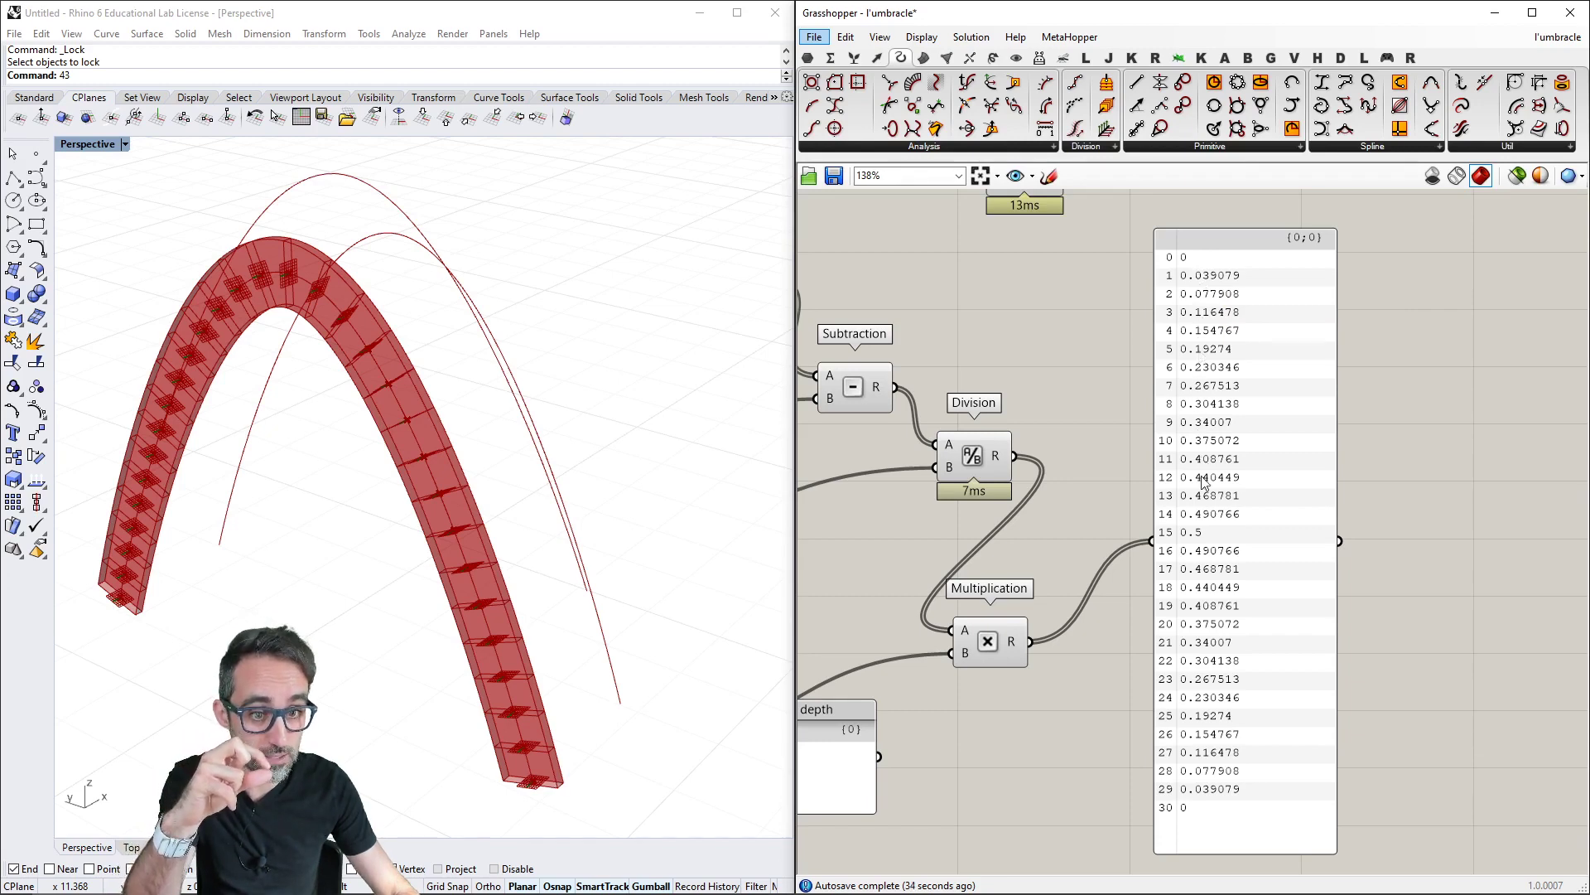
pyautogui.moveTo(1002, 375); pyautogui.dragTo(1167, 538, button='right')
pyautogui.scroll(-1, 1052, 397)
pyautogui.scroll(-1, 1156, 439)
pyautogui.moveTo(1239, 336); pyautogui.dragTo(1244, 416, button='right')
pyautogui.scroll(-1, 1245, 421)
pyautogui.moveTo(1257, 268); pyautogui.dragTo(858, 442)
pyautogui.keyDown('shift'); pyautogui.moveTo(1234, 503); pyautogui.dragTo(1545, 511); pyautogui.keyUp('shift')
pyautogui.click(1145, 446)
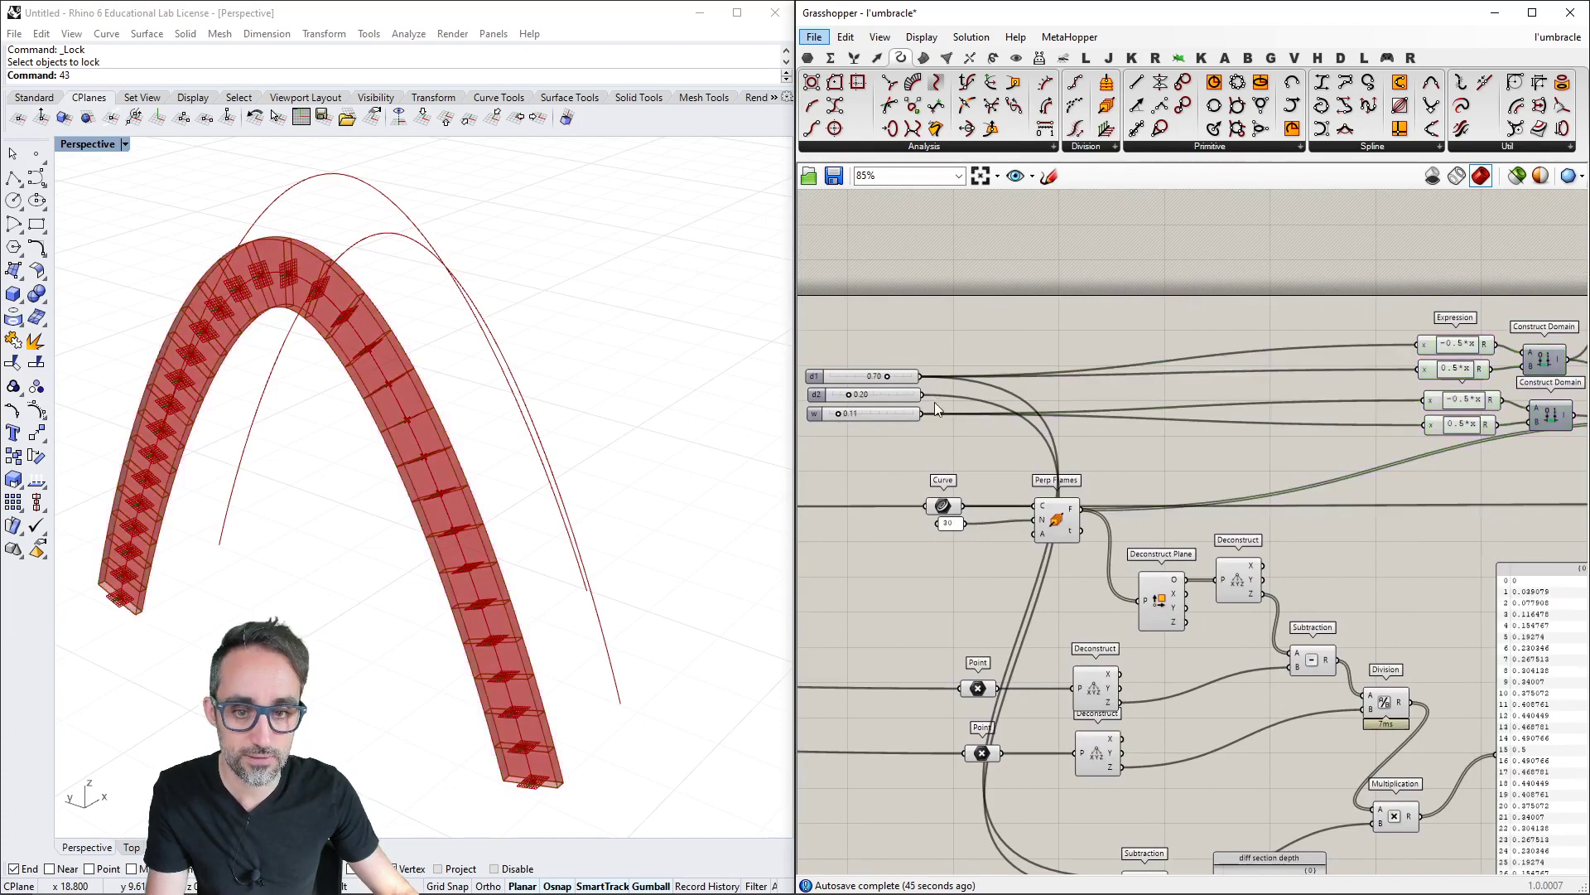
# Add a Subtraction component and place it between the depth sliders and the Expression components
pyautogui.click(904, 380)
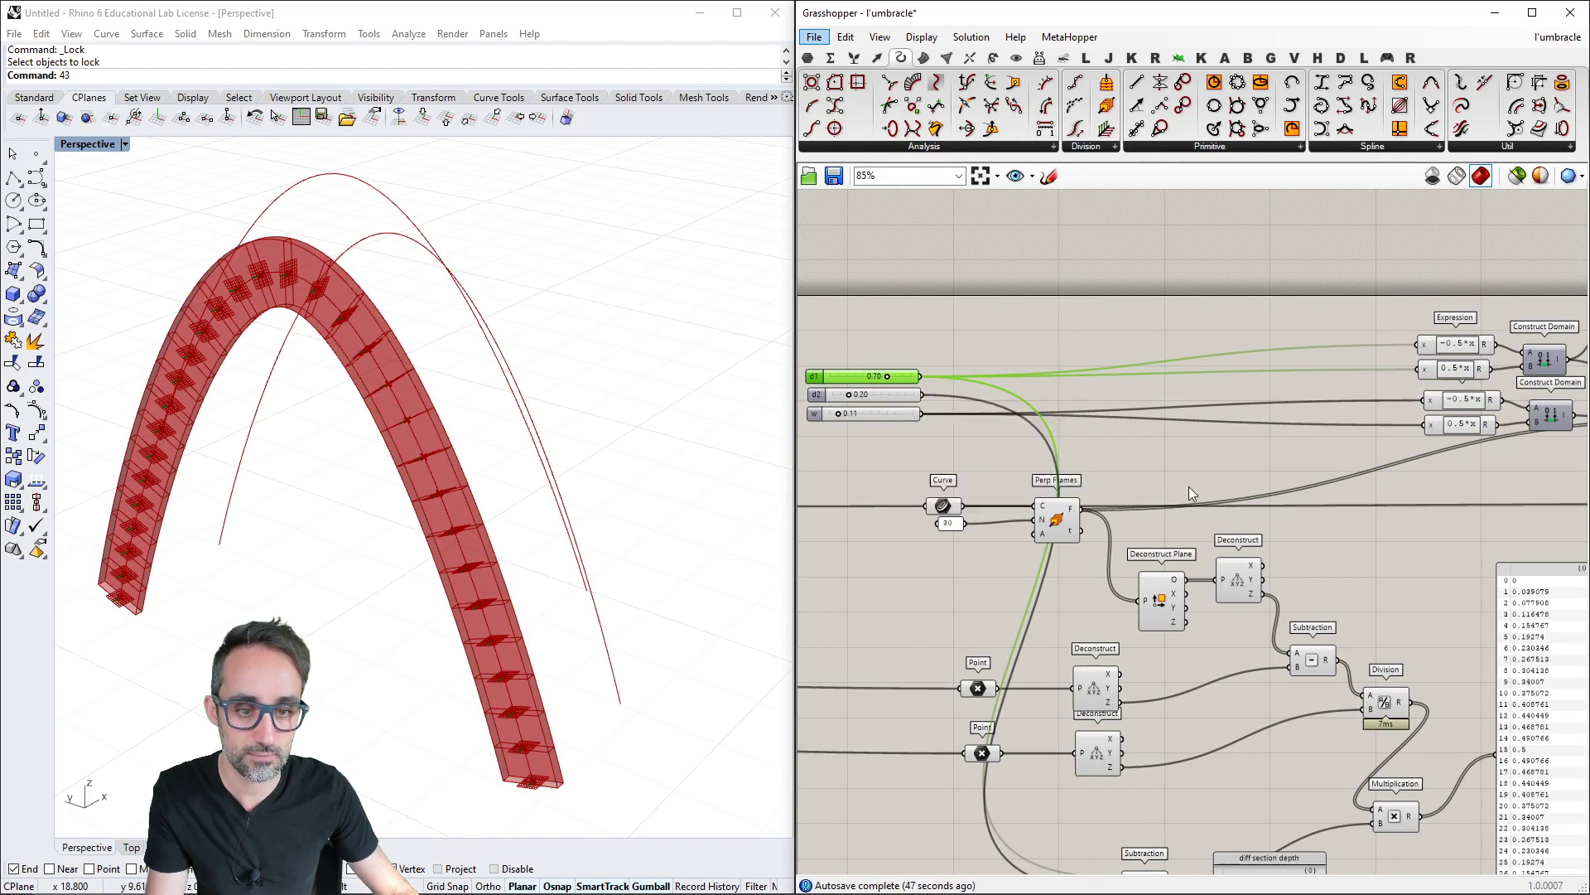
pyautogui.moveTo(1440, 796); pyautogui.dragTo(1195, 675, button='right')
pyautogui.doubleClick(1230, 535)
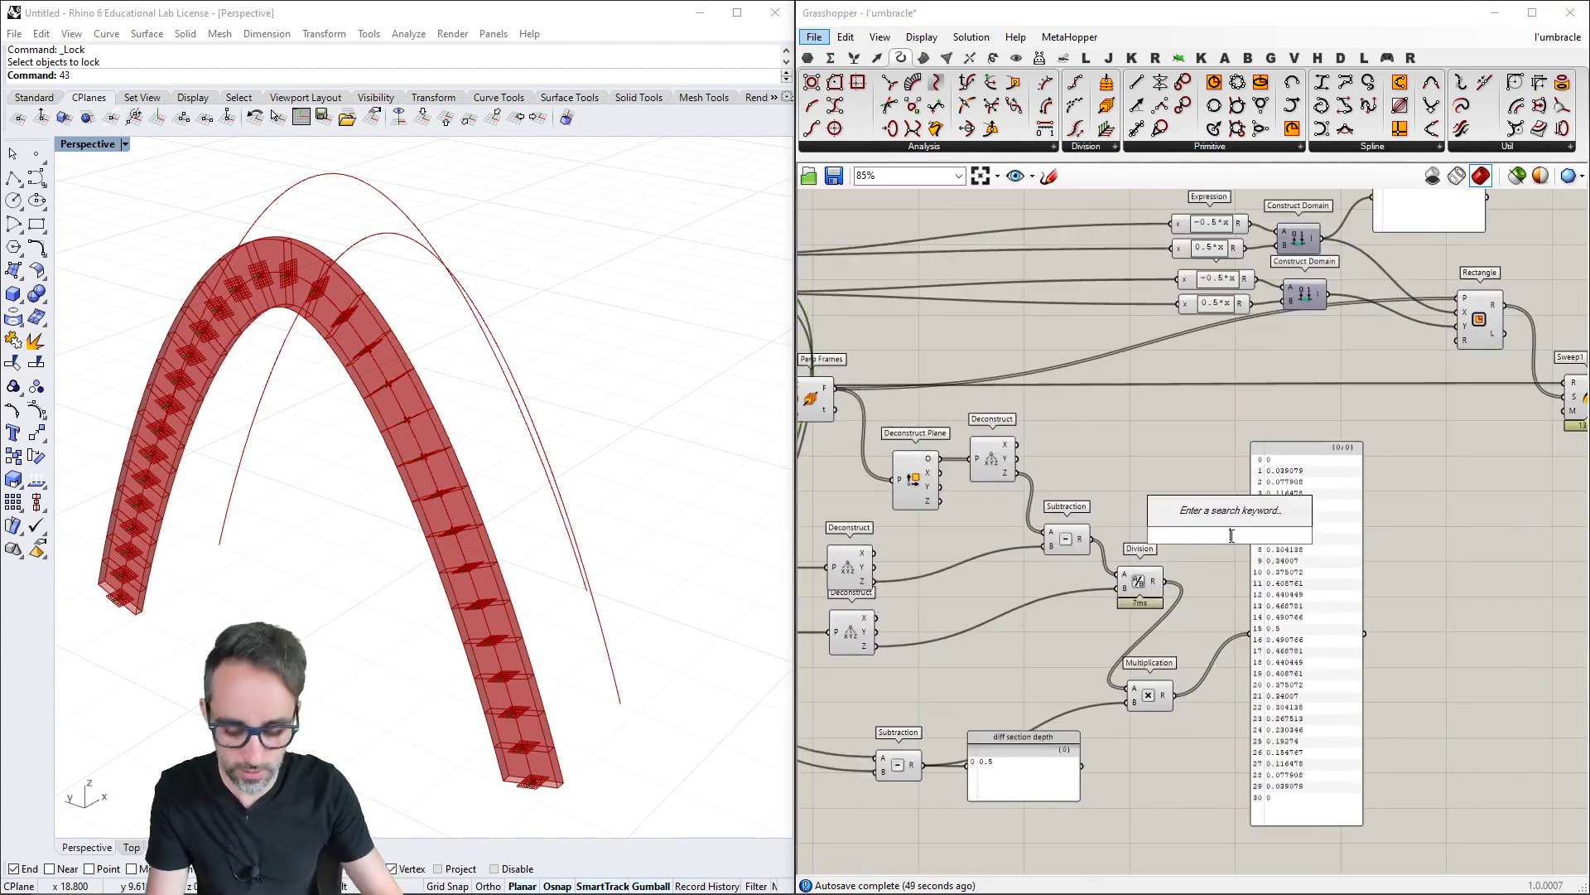
pyautogui.write('subtra')
pyautogui.press('Return')
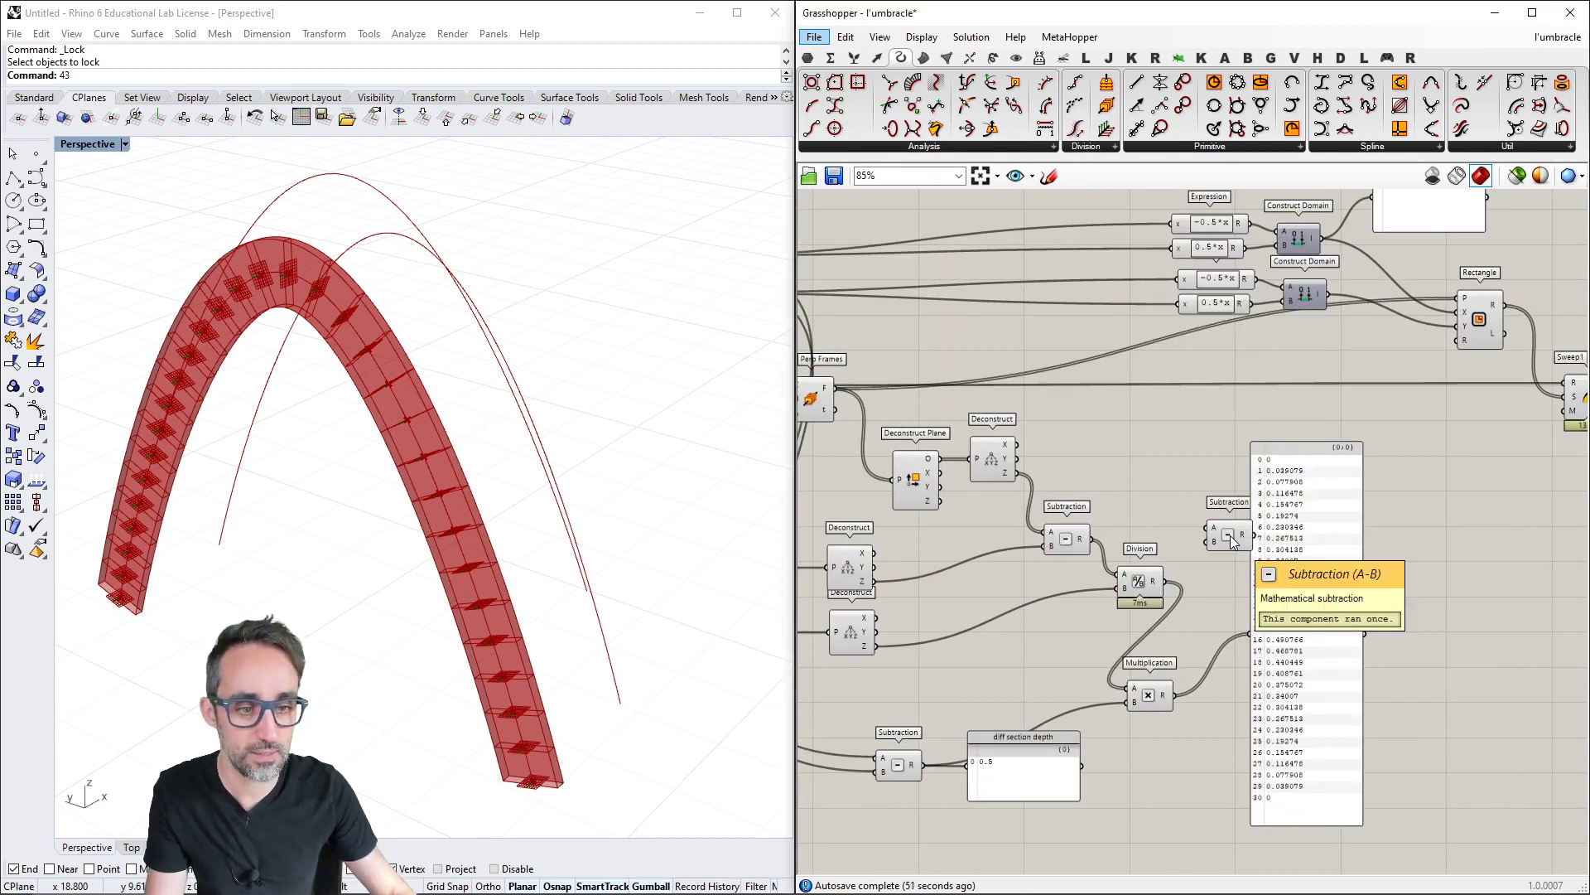
pyautogui.scroll(1, 1230, 535)
pyautogui.moveTo(1230, 535); pyautogui.dragTo(995, 252)
pyautogui.moveTo(994, 252); pyautogui.dragTo(1408, 384, button='right')
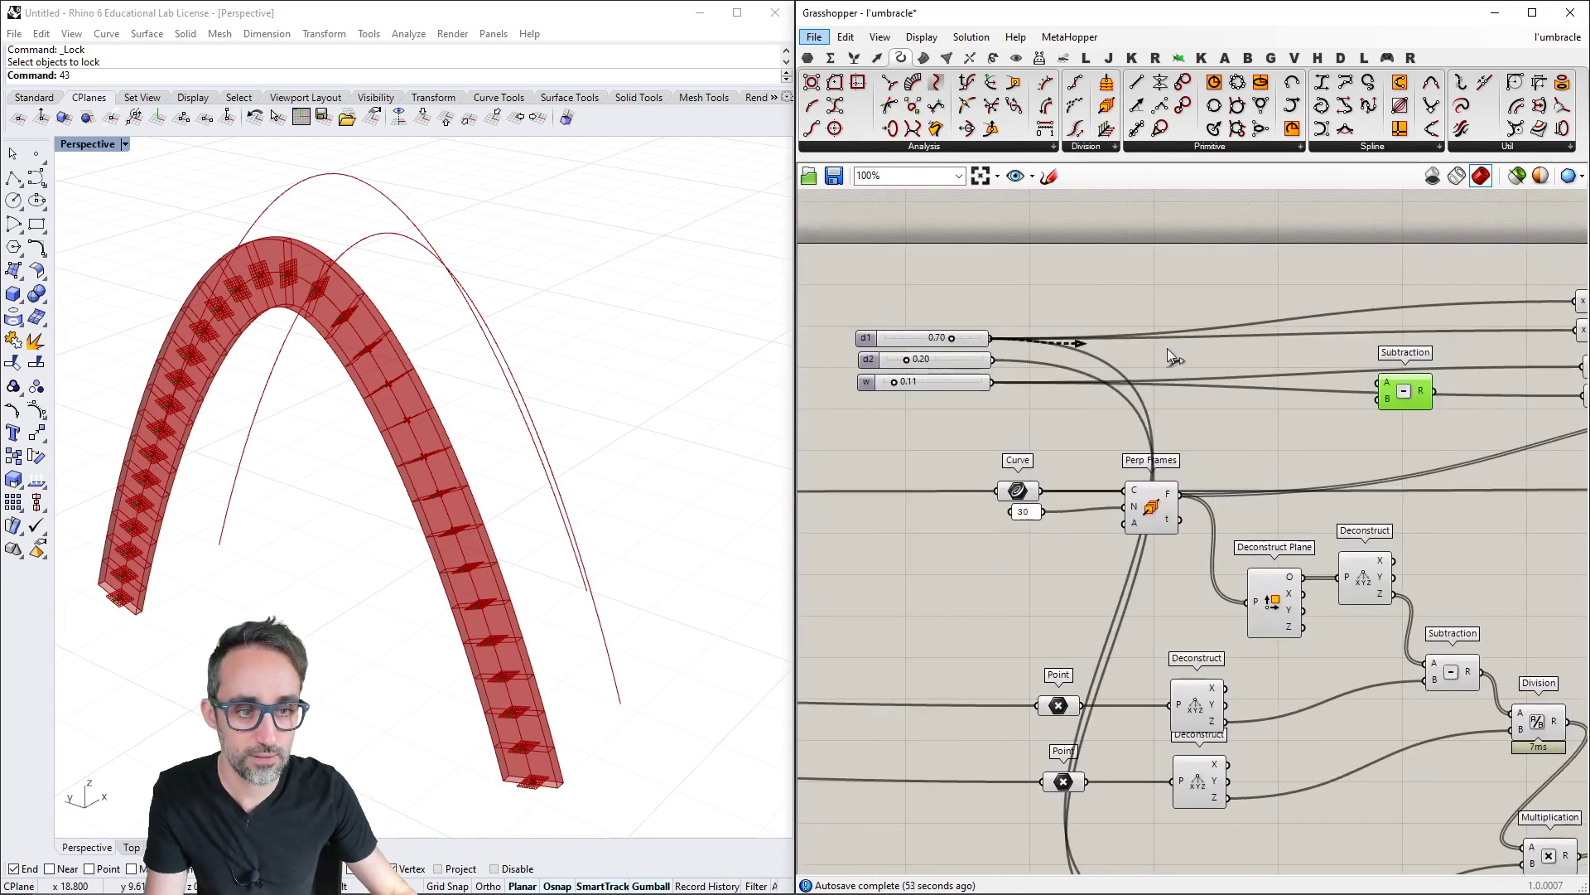
# Connect the d1 slider to the new Subtraction's A input and the Multiplication's R output to its B input
pyautogui.moveTo(1168, 354); pyautogui.dragTo(1381, 382)
pyautogui.moveTo(1573, 869); pyautogui.dragTo(1394, 762, button='right')
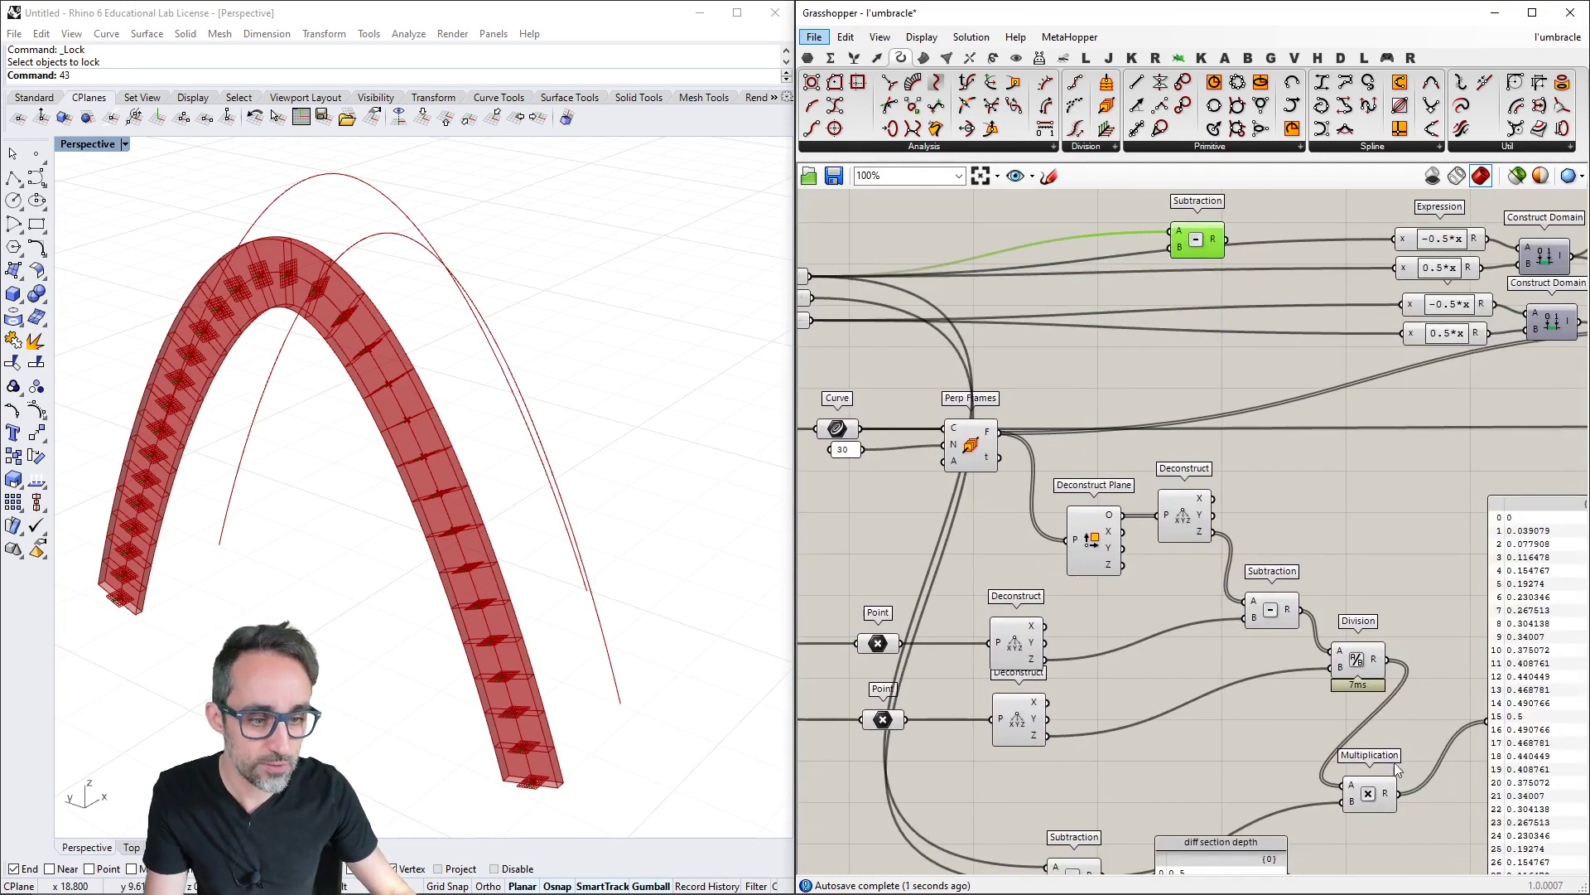
pyautogui.moveTo(1423, 664); pyautogui.dragTo(1173, 247)
pyautogui.moveTo(1264, 294); pyautogui.dragTo(1102, 295, button='right')
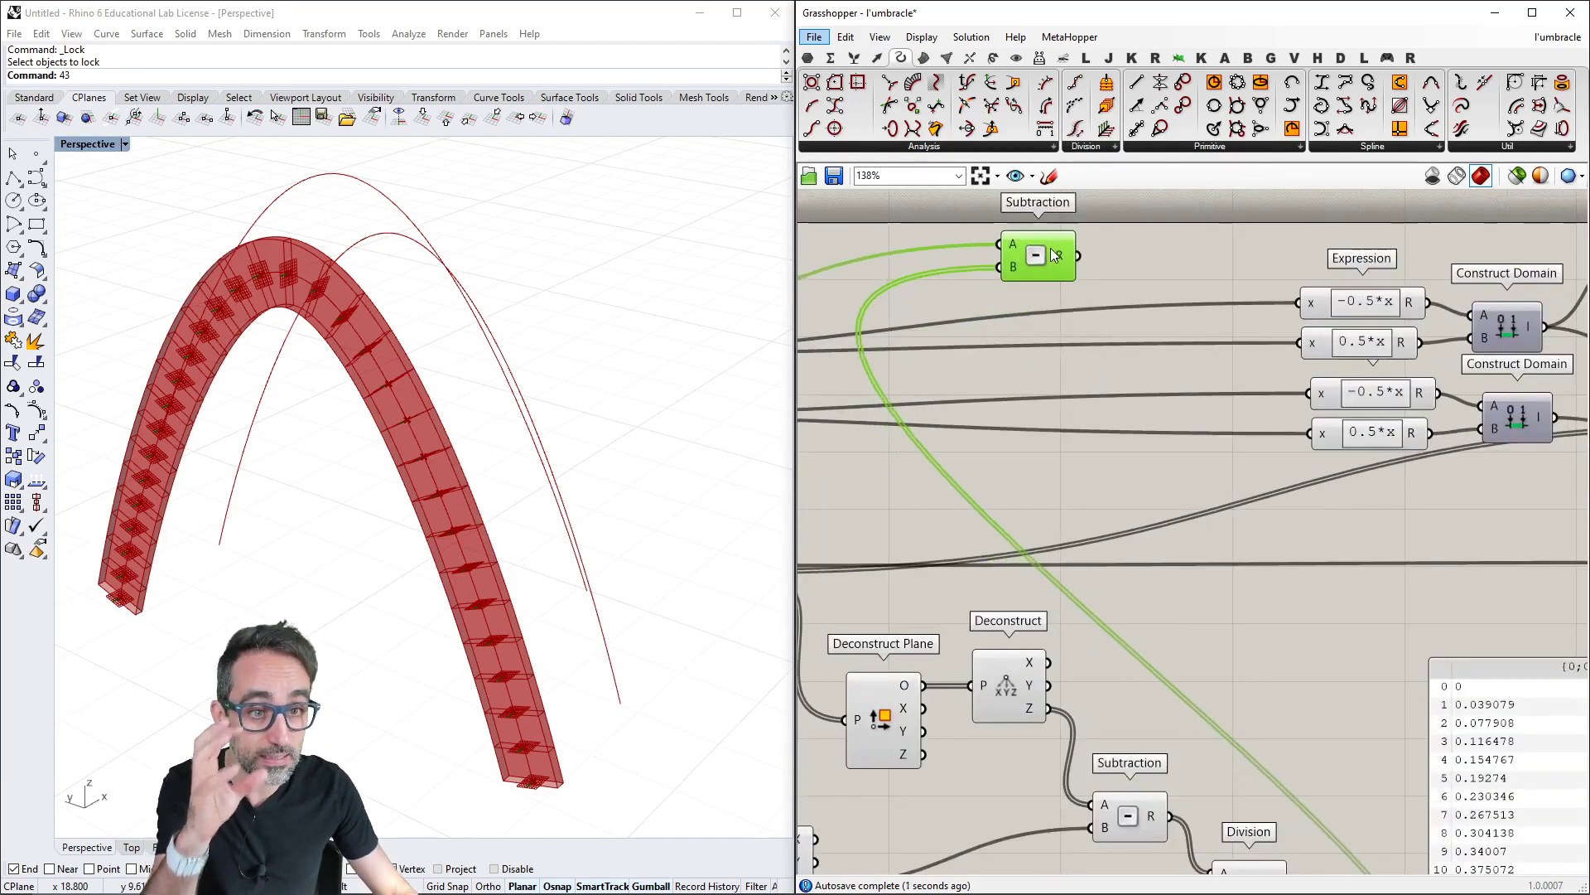
# Connect the new Subtraction's R output to the x inputs of both section-depth Expressions, replacing the direct d1 wires
pyautogui.scroll(2, 1110, 356)
pyautogui.scroll(-3, 1110, 356)
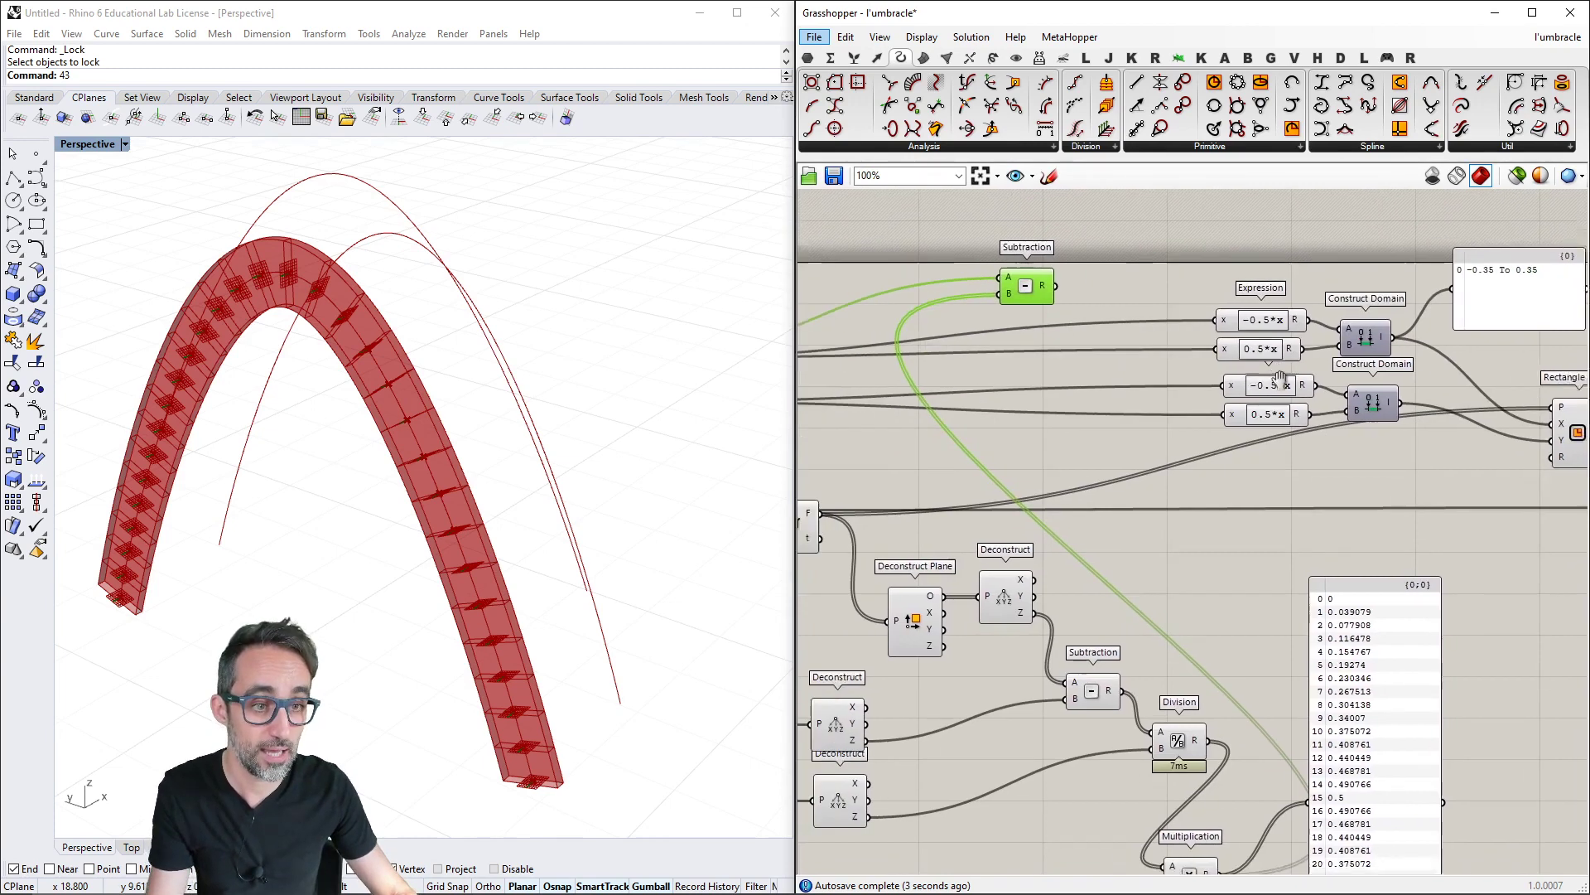
pyautogui.moveTo(1176, 377); pyautogui.dragTo(1149, 394, button='right')
pyautogui.scroll(2, 1166, 396)
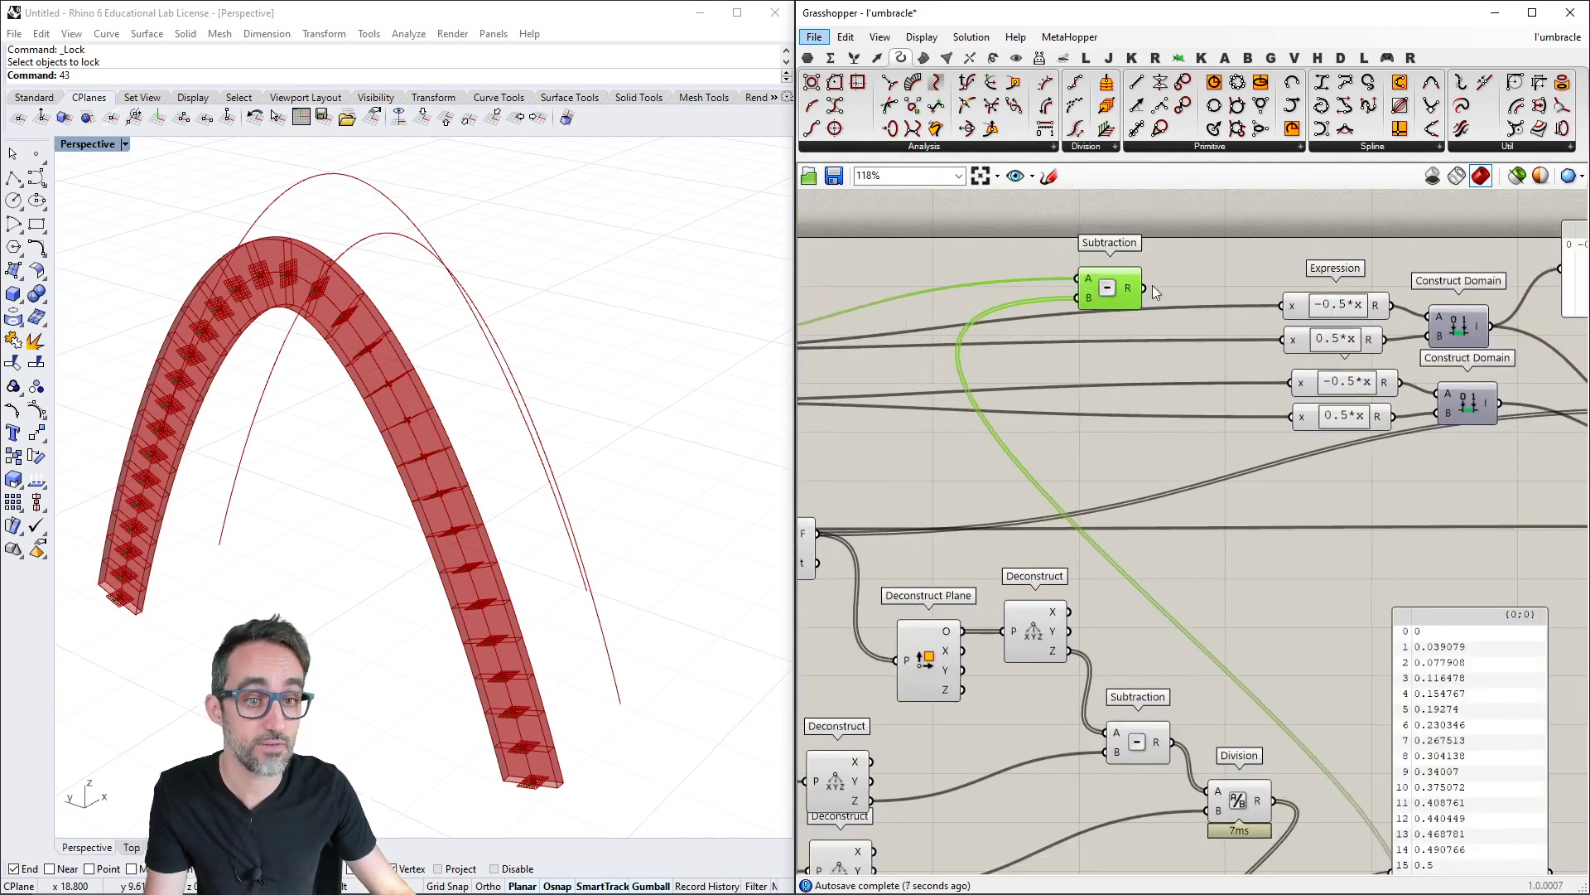
pyautogui.moveTo(1276, 311); pyautogui.dragTo(1283, 340)
# Inspect the swept arch and highlight its section rectangles by selecting the Rectangle component
pyautogui.moveTo(522, 531); pyautogui.dragTo(583, 514, button='right')
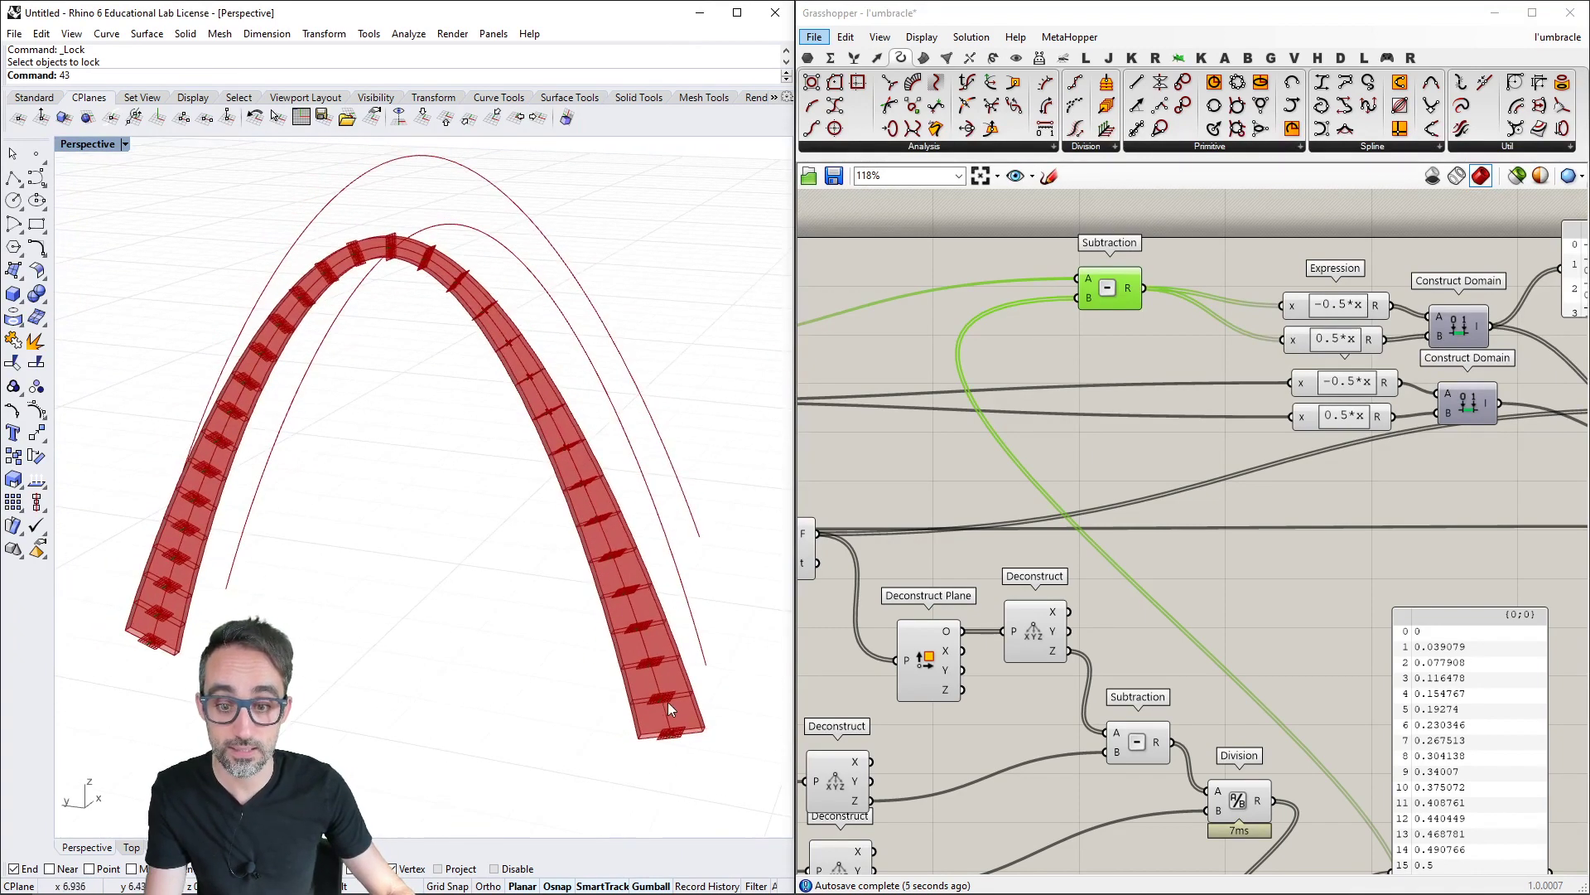
pyautogui.moveTo(1361, 444); pyautogui.dragTo(844, 375, button='right')
pyautogui.click(1178, 357)
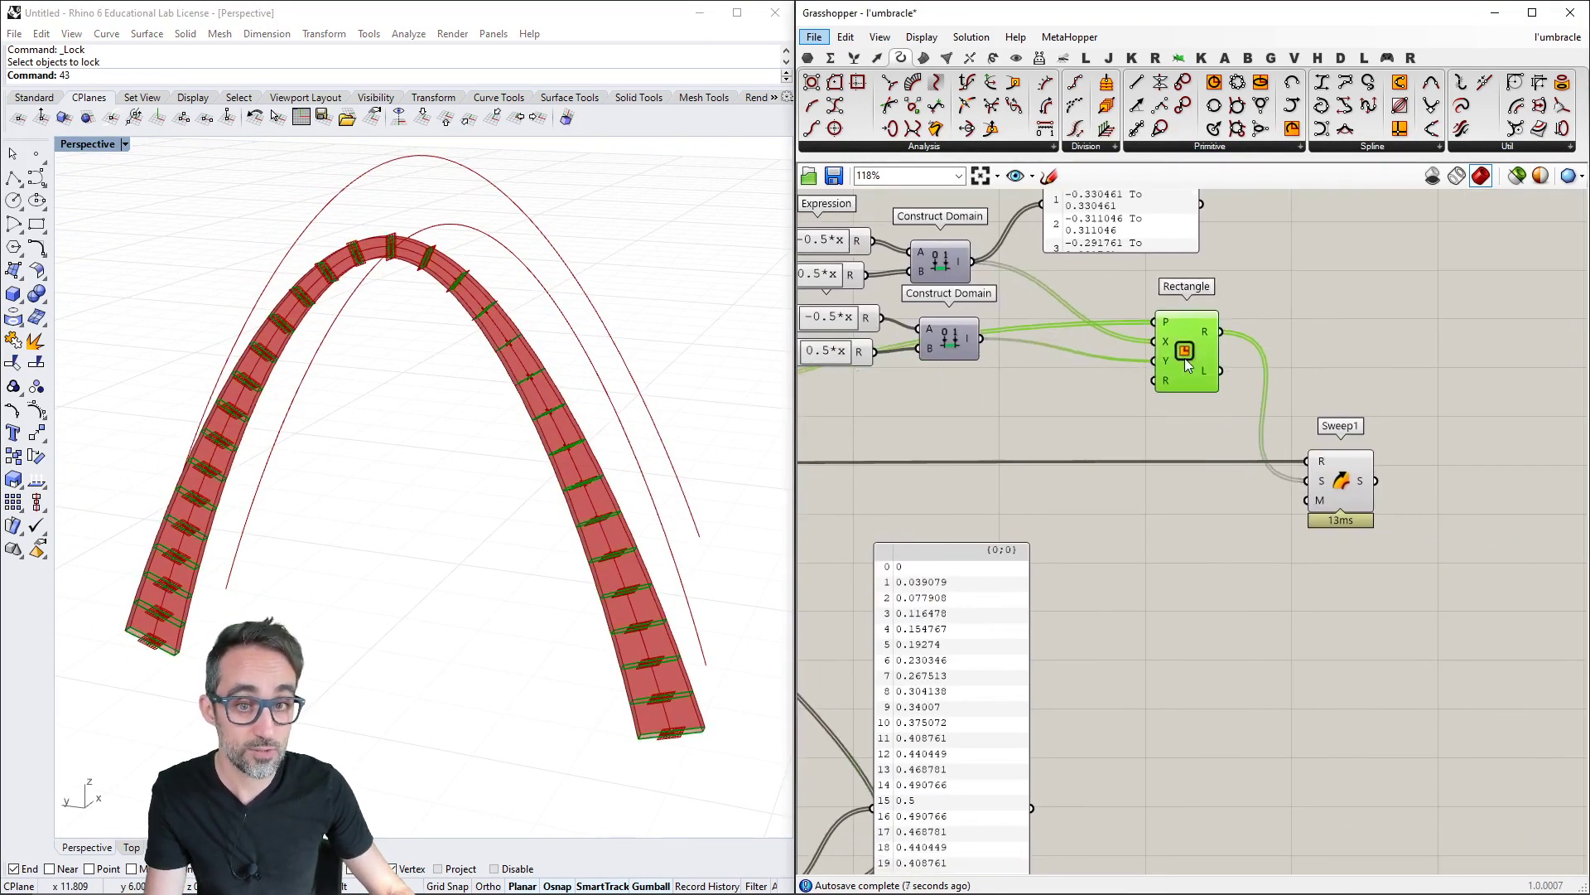
pyautogui.moveTo(1180, 358); pyautogui.dragTo(1185, 362)
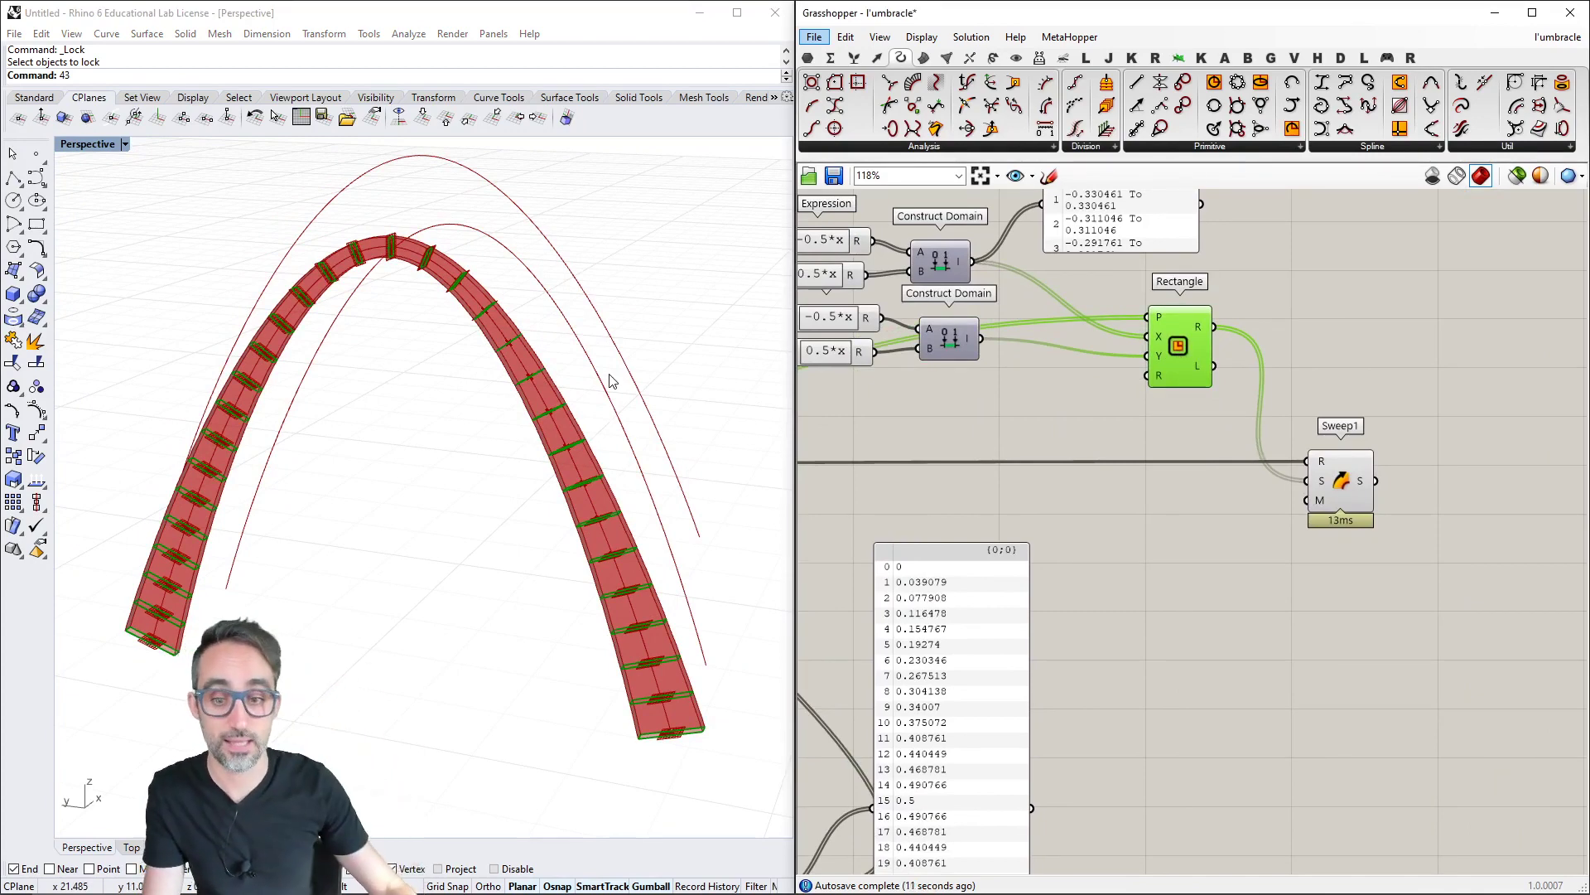
pyautogui.moveTo(924, 540); pyautogui.dragTo(1166, 487, button='right')
pyautogui.scroll(-1, 1151, 519)
pyautogui.moveTo(1100, 577); pyautogui.dragTo(1155, 507, button='right')
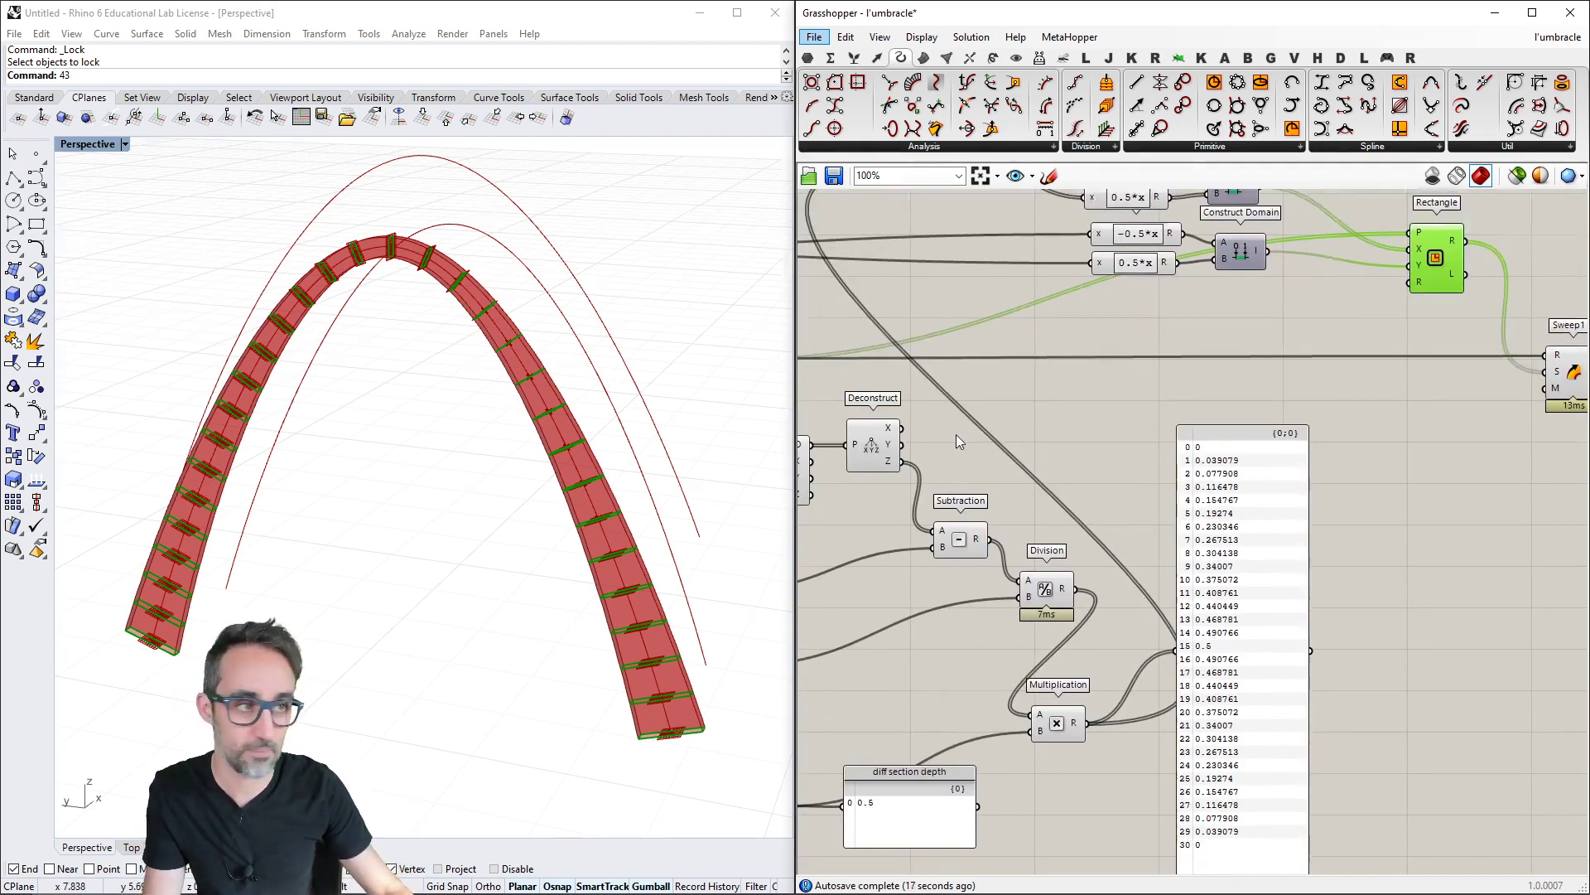
# Move the new Subtraction closer to the two depth Expressions and line it up with them
pyautogui.moveTo(956, 434); pyautogui.dragTo(1191, 351, button='right')
pyautogui.click(1190, 351)
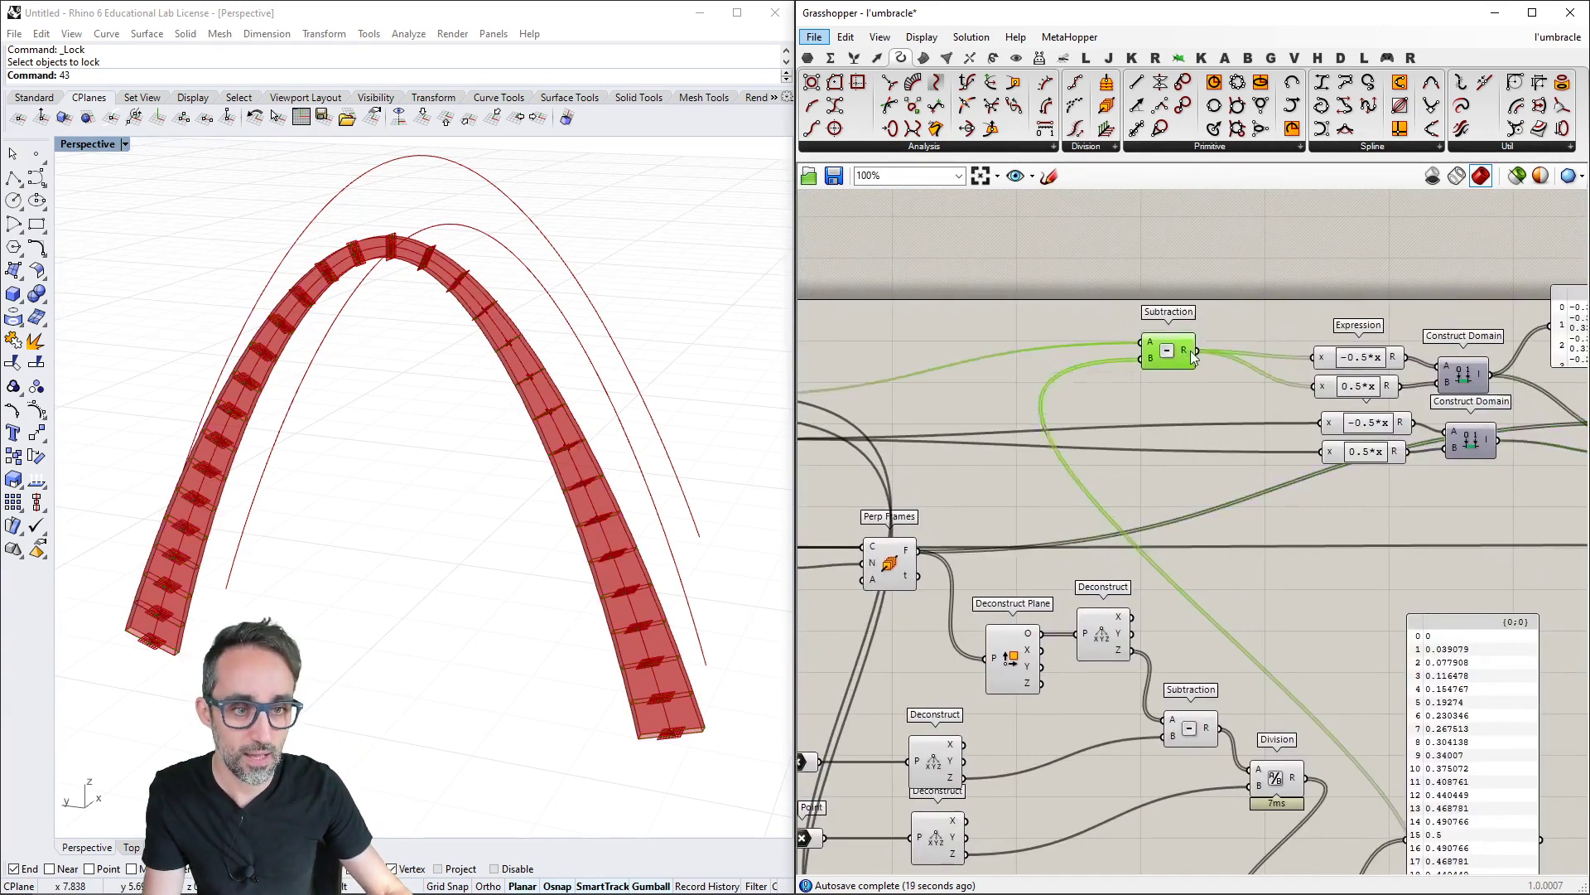
pyautogui.moveTo(1191, 351); pyautogui.dragTo(1219, 369)
pyautogui.moveTo(1244, 464); pyautogui.dragTo(1200, 411, button='right')
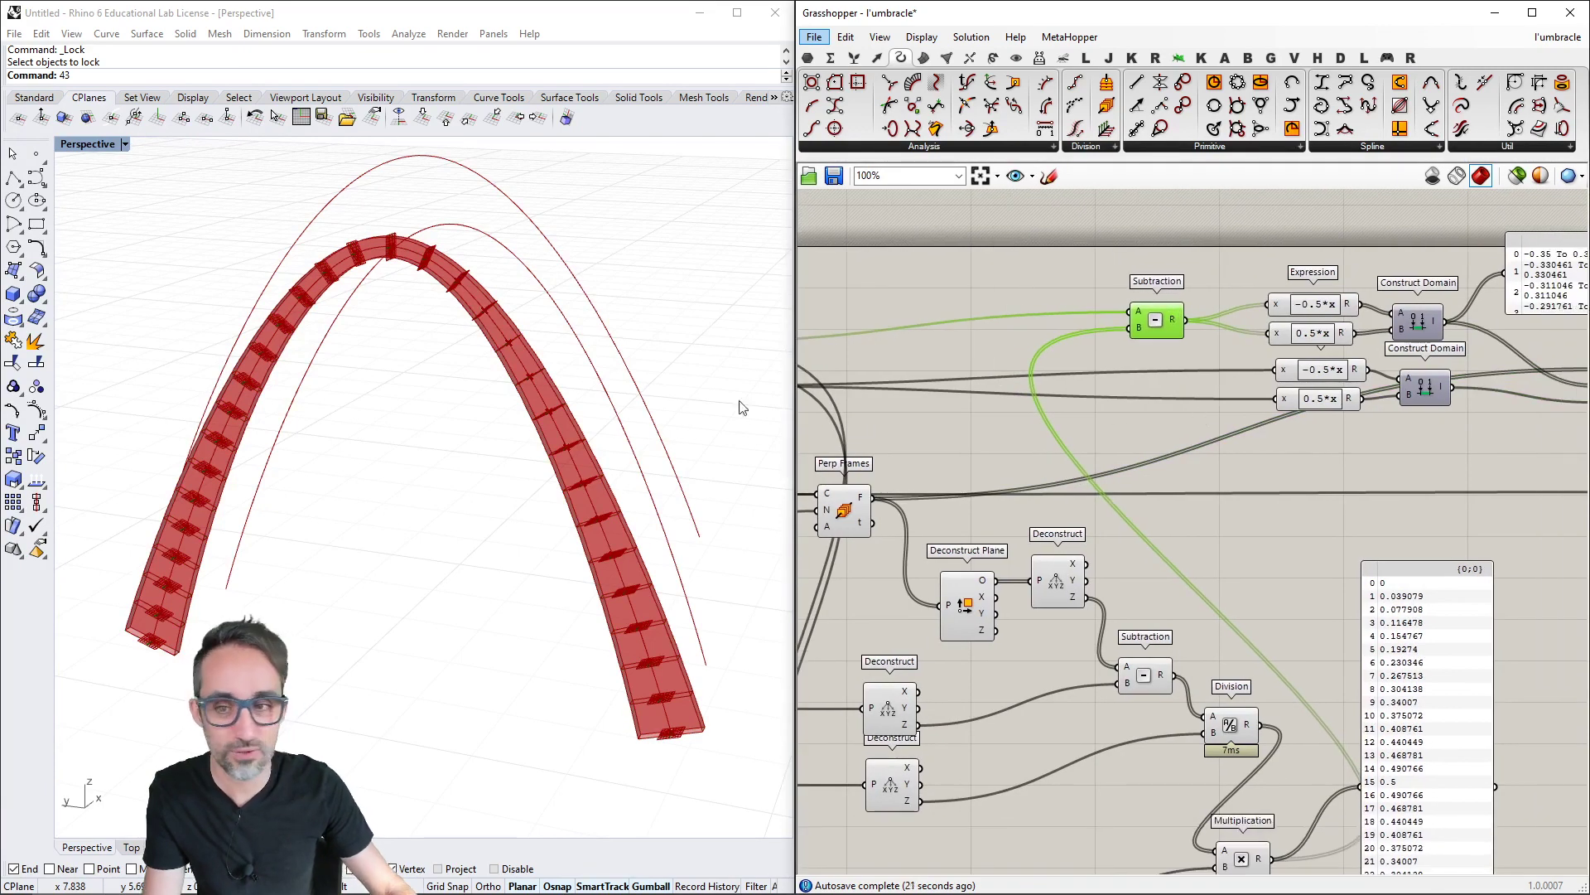
# Move the Multiplication component up beside the Division component's output
pyautogui.scroll(-3, 1233, 374)
pyautogui.moveTo(1161, 461); pyautogui.dragTo(1204, 436, button='right')
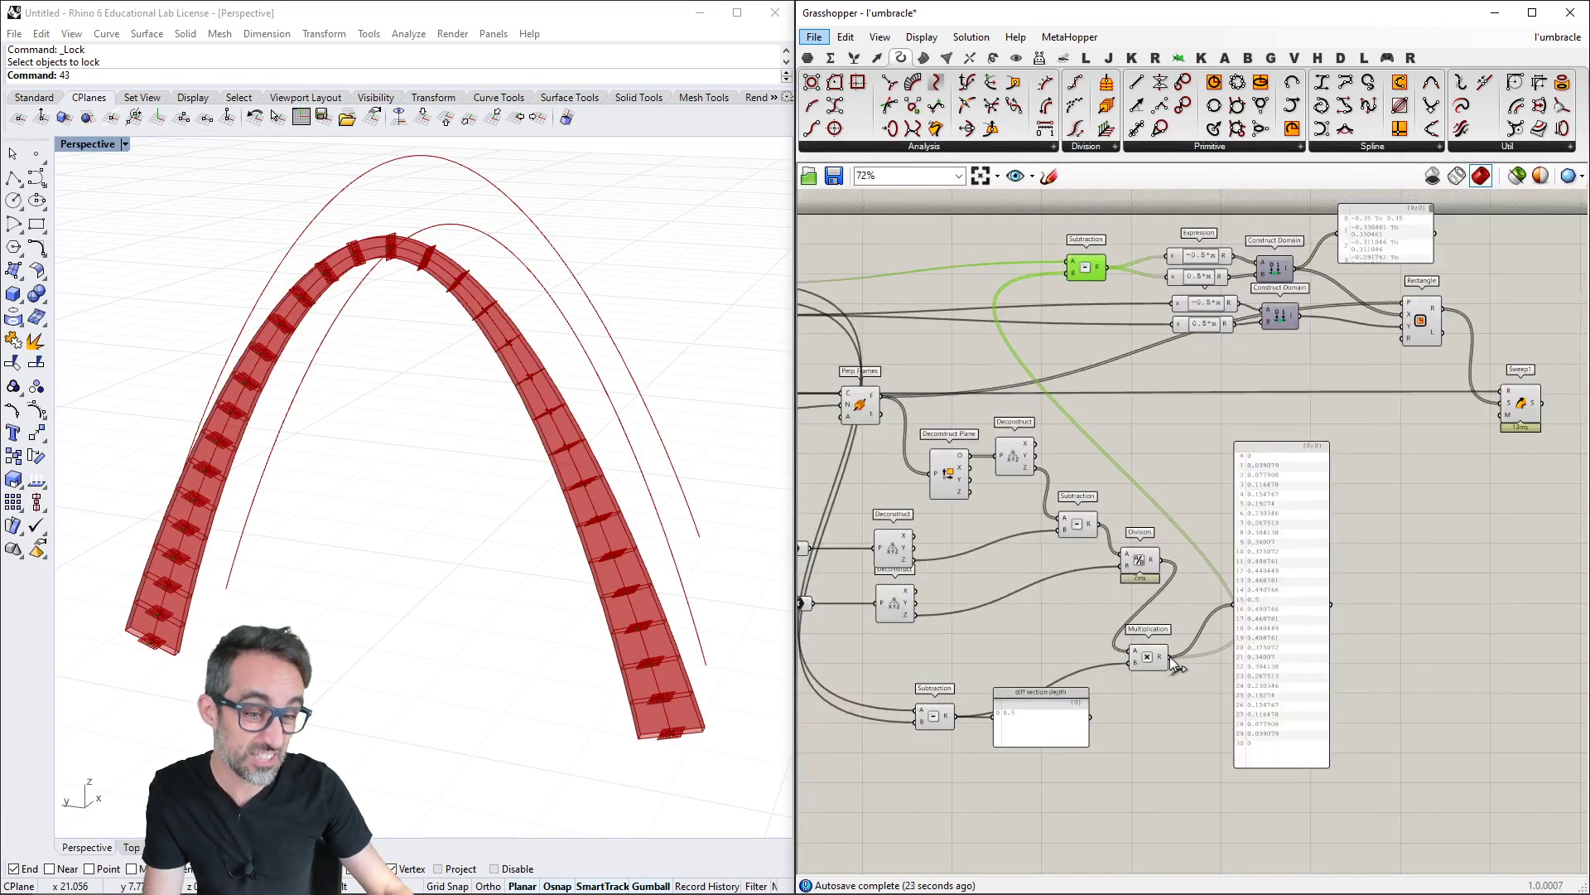
pyautogui.click(1199, 602)
pyautogui.moveTo(1072, 318); pyautogui.dragTo(1151, 330, button='right')
# Turn off the viewport preview of the Deconstruct Plane, Perp Frames and Rectangle components
pyautogui.click(1028, 485)
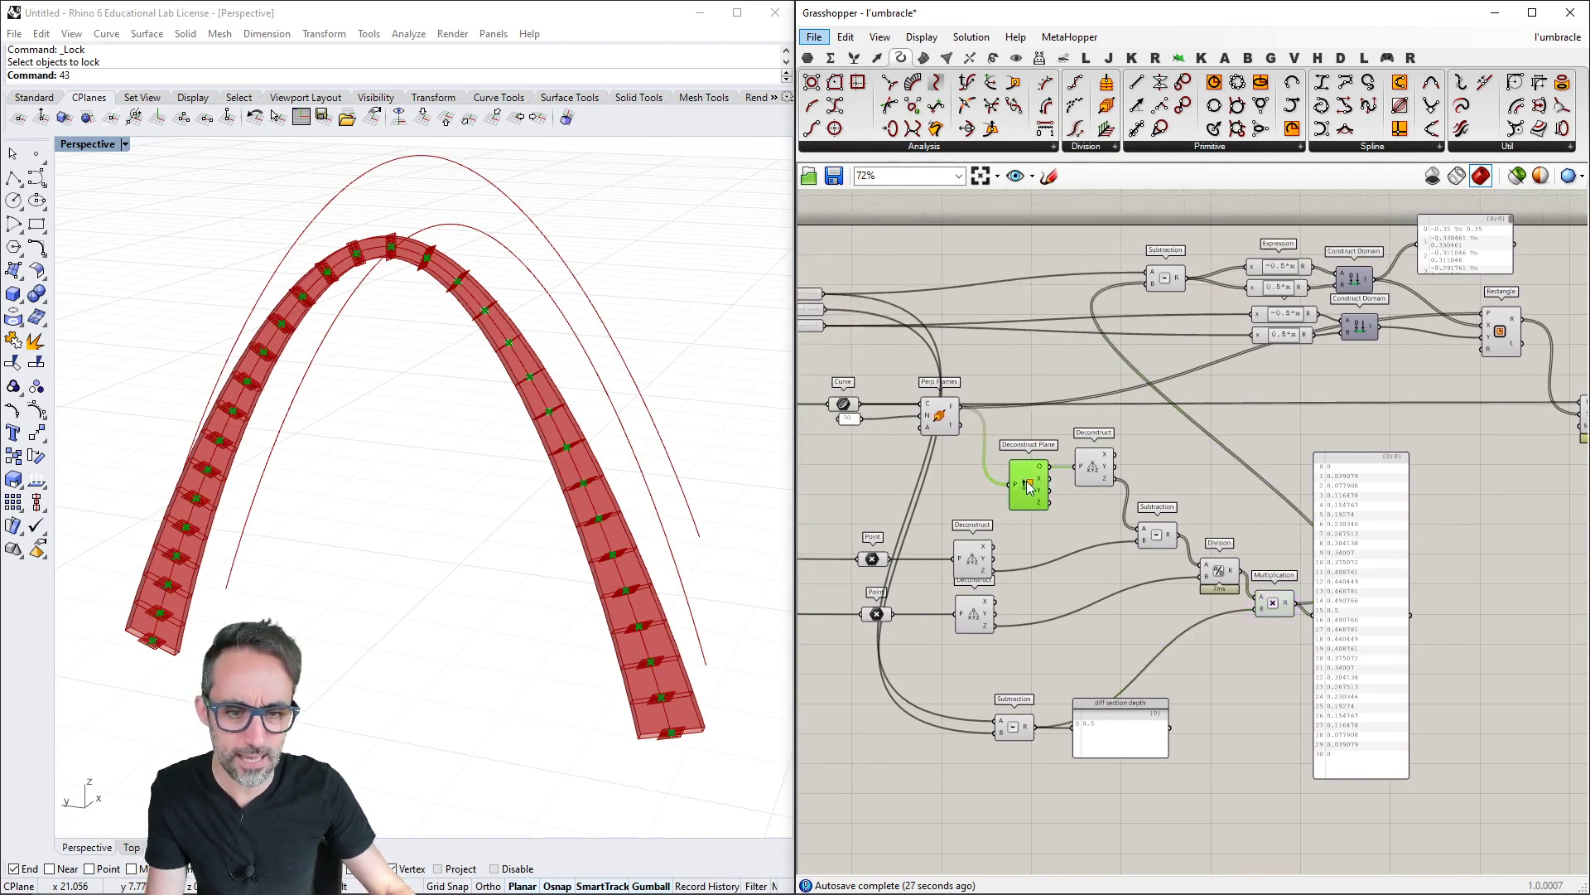
pyautogui.hotkey('ctrl', 'q')
pyautogui.click(940, 414)
pyautogui.hotkey('ctrl', 'q')
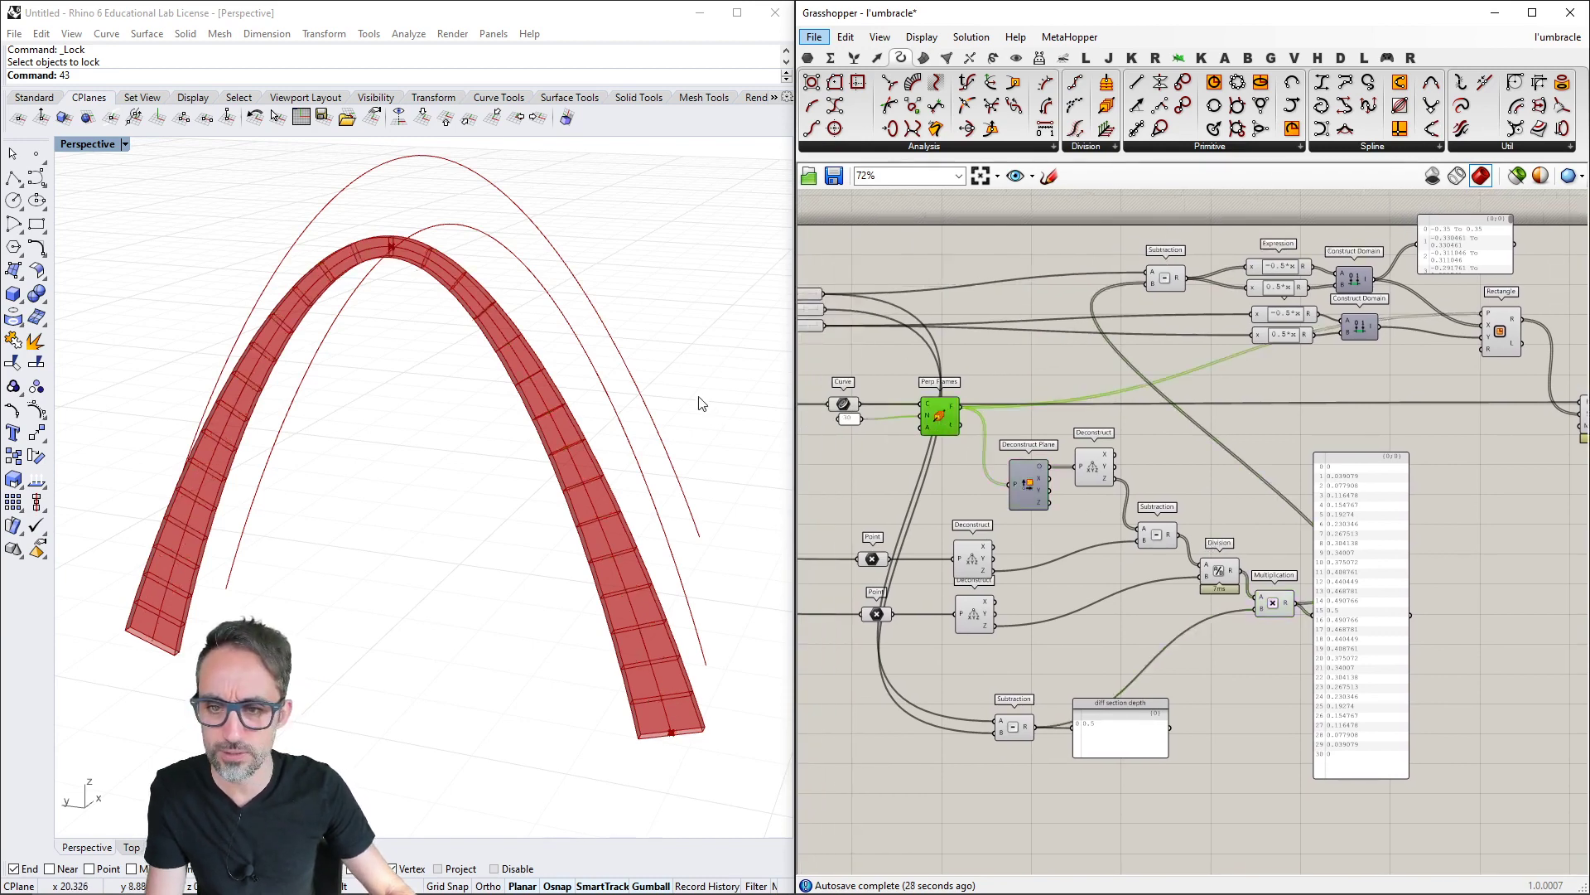
pyautogui.click(1100, 476)
pyautogui.moveTo(1100, 477); pyautogui.dragTo(1125, 477, button='right')
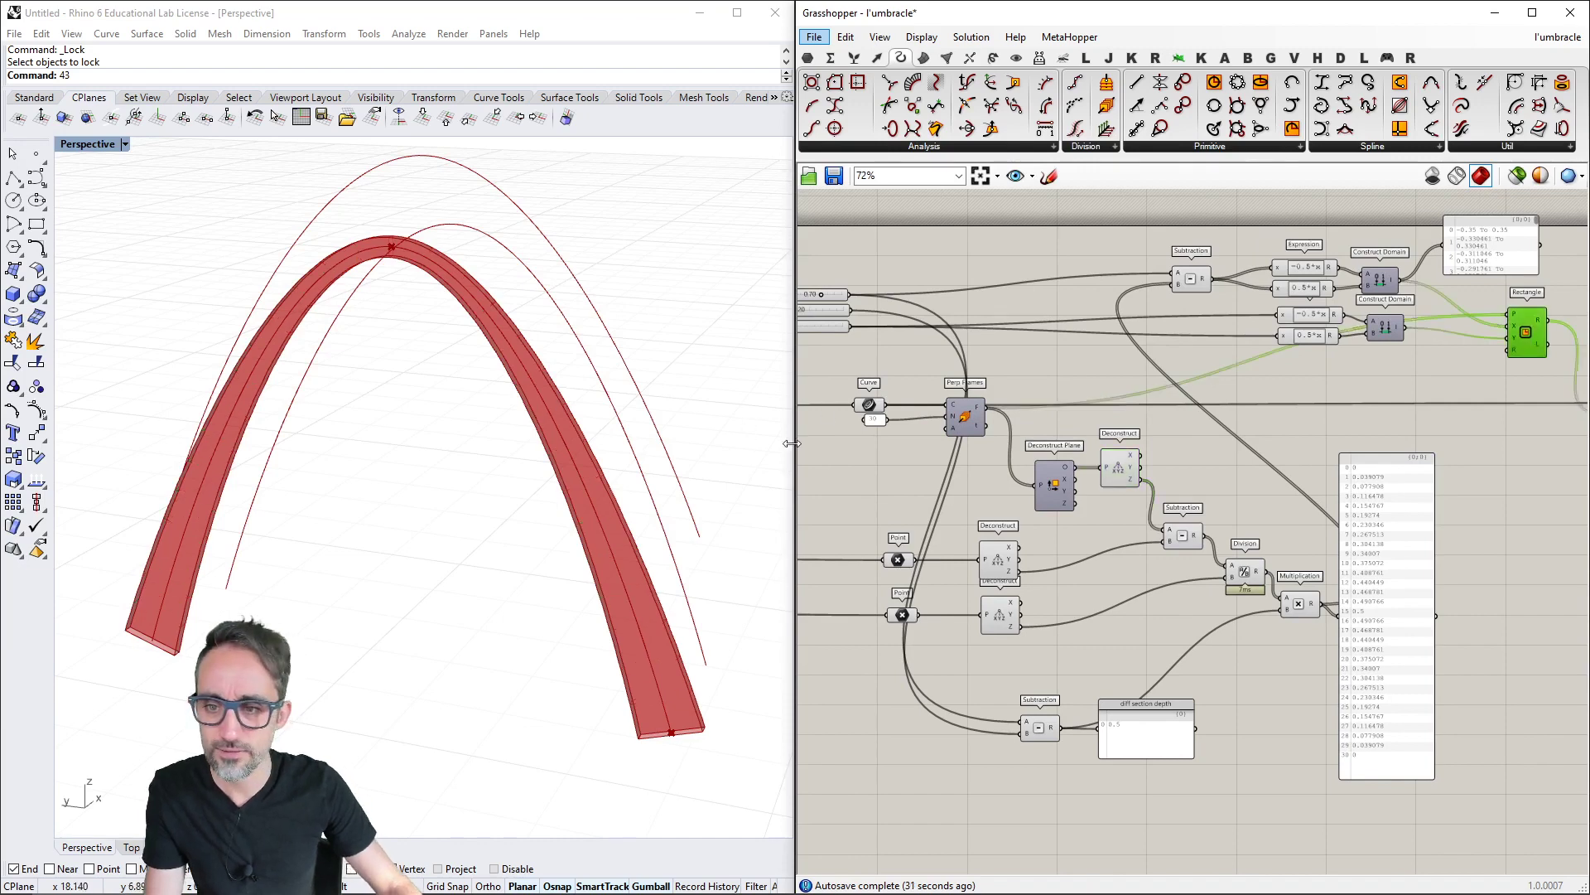
# Try other values on the d1 and w sliders to test how the arch section responds
pyautogui.scroll(5, 1239, 416)
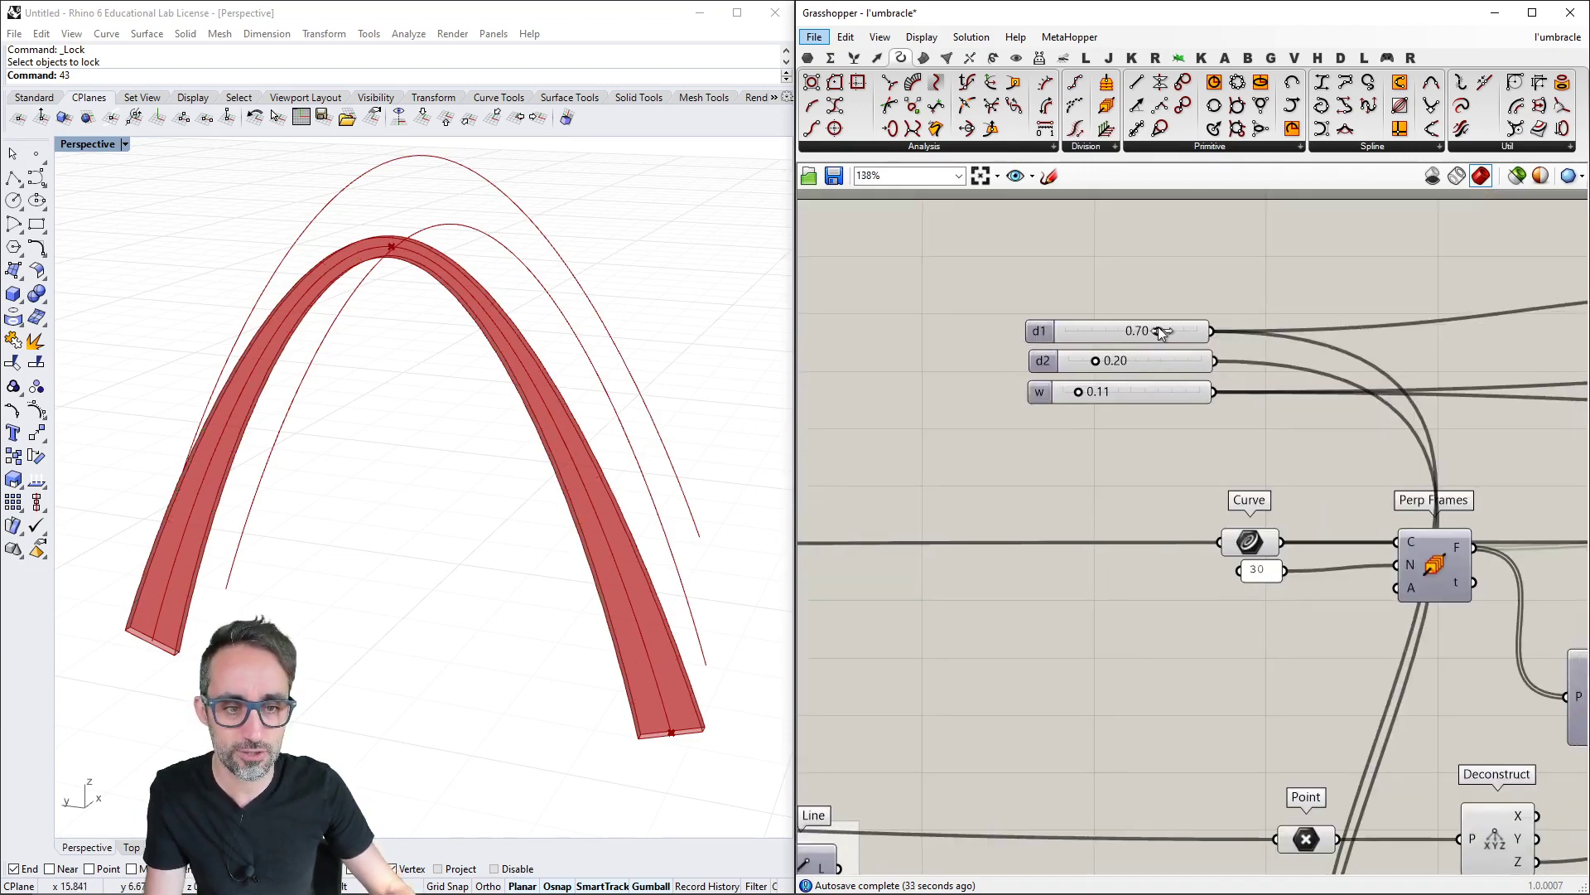
pyautogui.moveTo(1161, 332); pyautogui.dragTo(1110, 386)
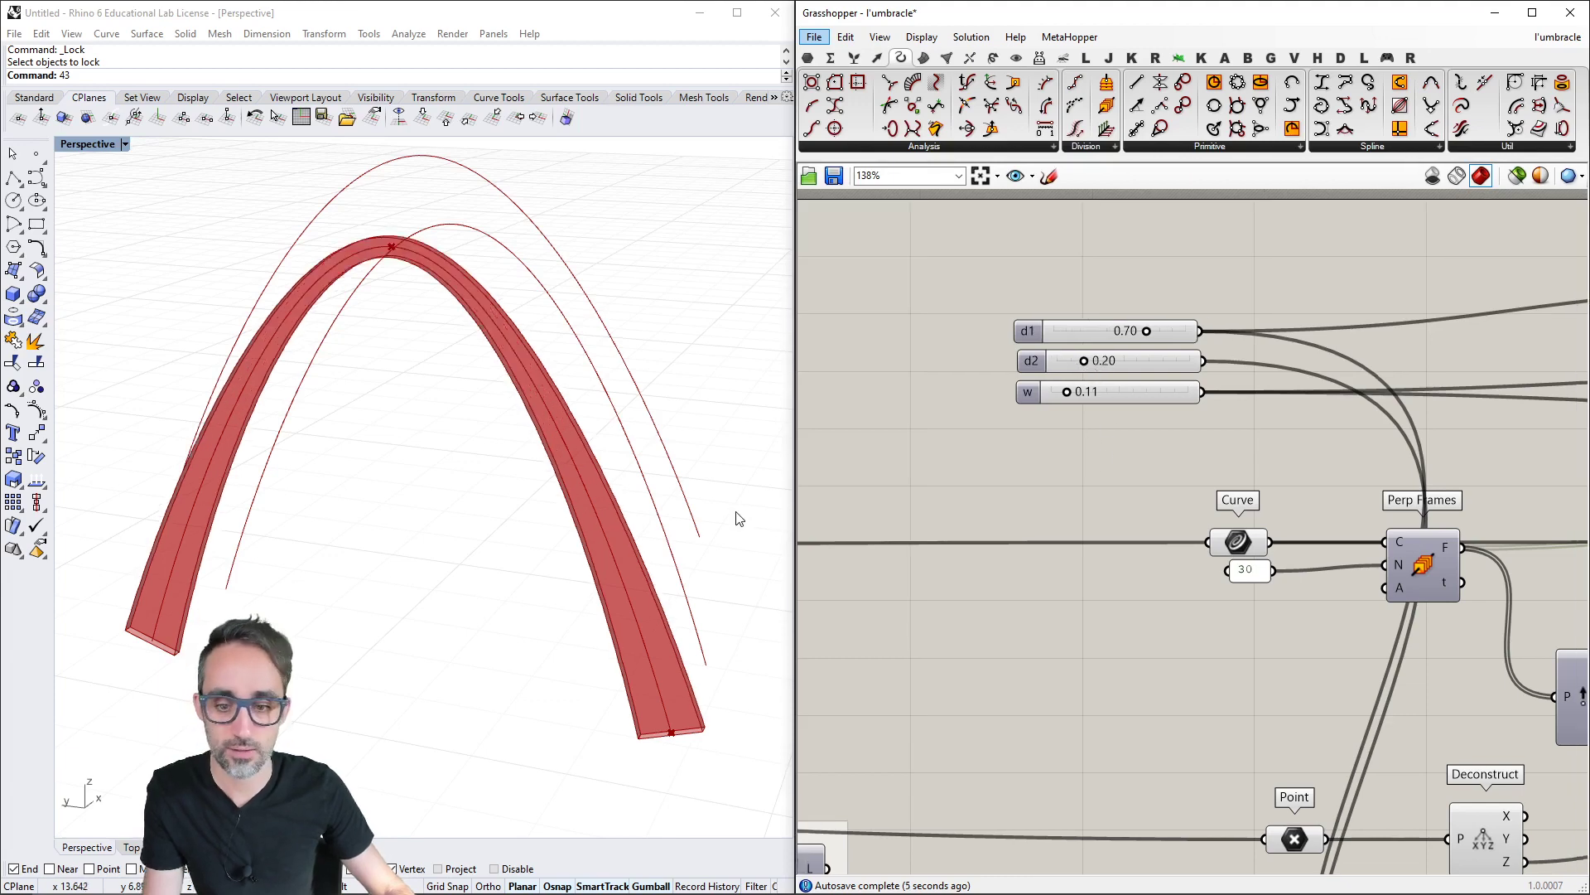
pyautogui.moveTo(737, 519); pyautogui.dragTo(594, 525, button='right')
pyautogui.moveTo(1067, 392)
pyautogui.mouseDown()
pyautogui.moveTo(1131, 386)
pyautogui.moveTo(1069, 392)
pyautogui.mouseUp()
# Try the H slider at 7.86 to test the arch at another height, and undo the last parameter change
pyautogui.scroll(-3, 1108, 427)
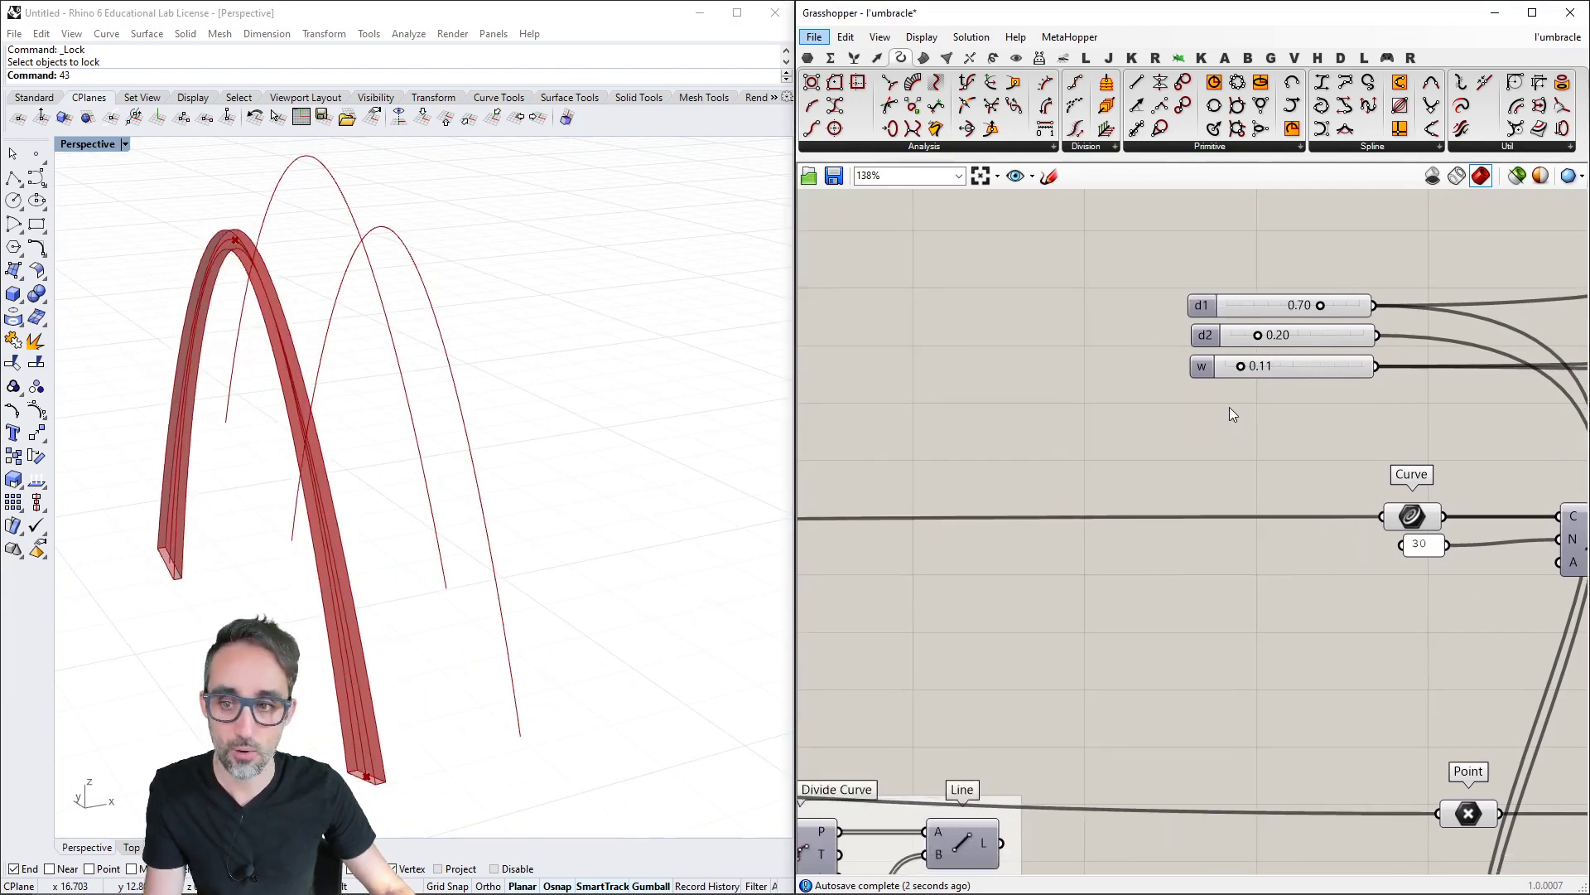
pyautogui.moveTo(580, 464); pyautogui.dragTo(712, 451, button='right')
pyautogui.scroll(-3, 1208, 469)
pyautogui.scroll(6, 1143, 481)
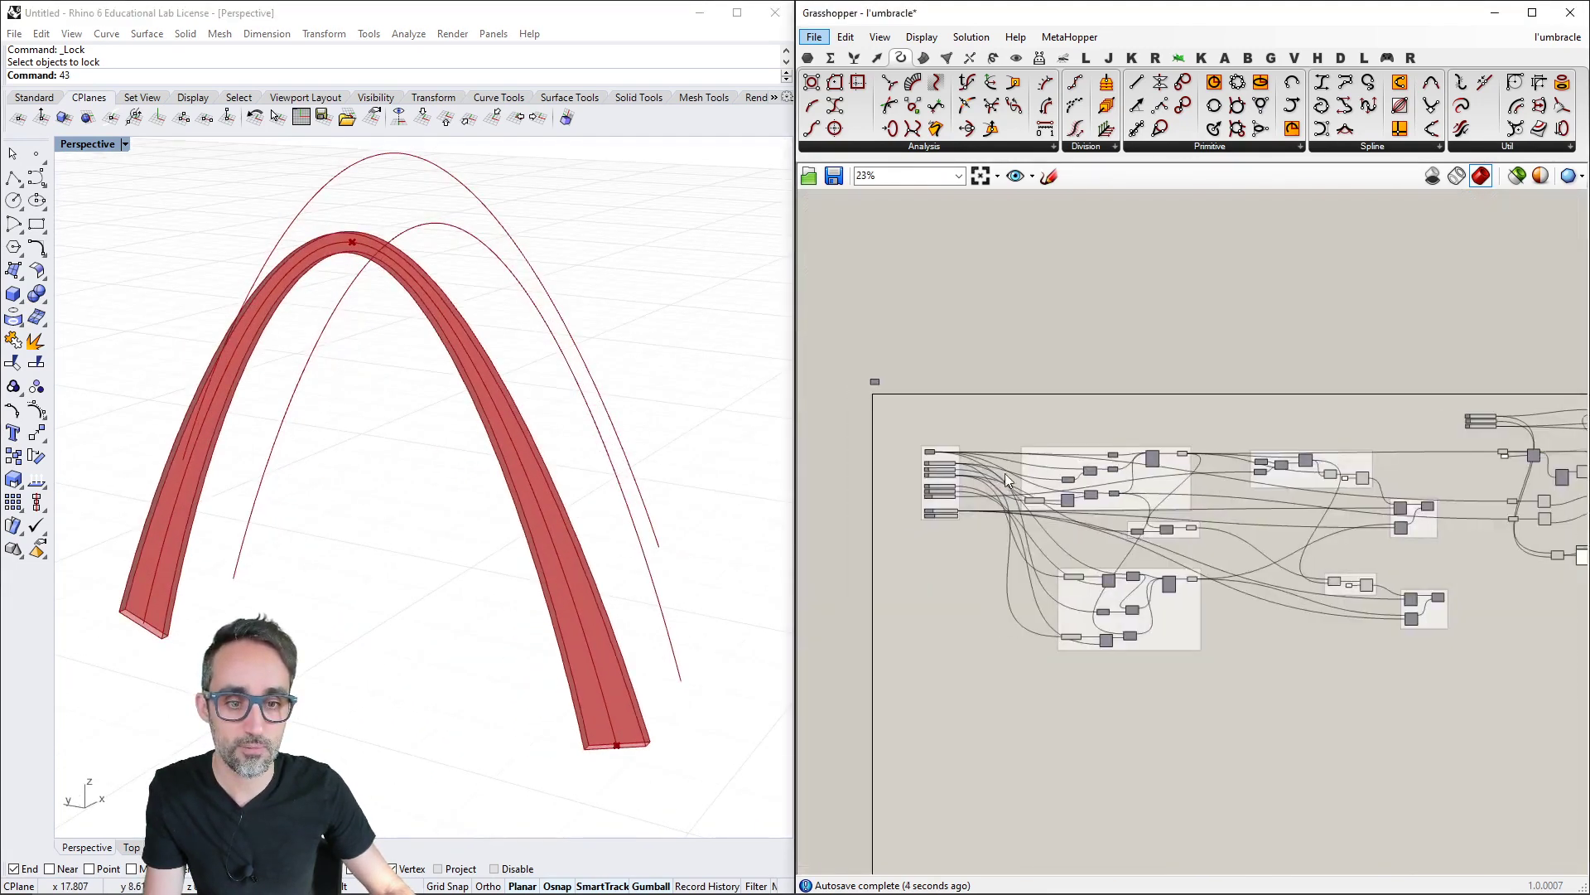
pyautogui.moveTo(1056, 461); pyautogui.dragTo(1092, 460)
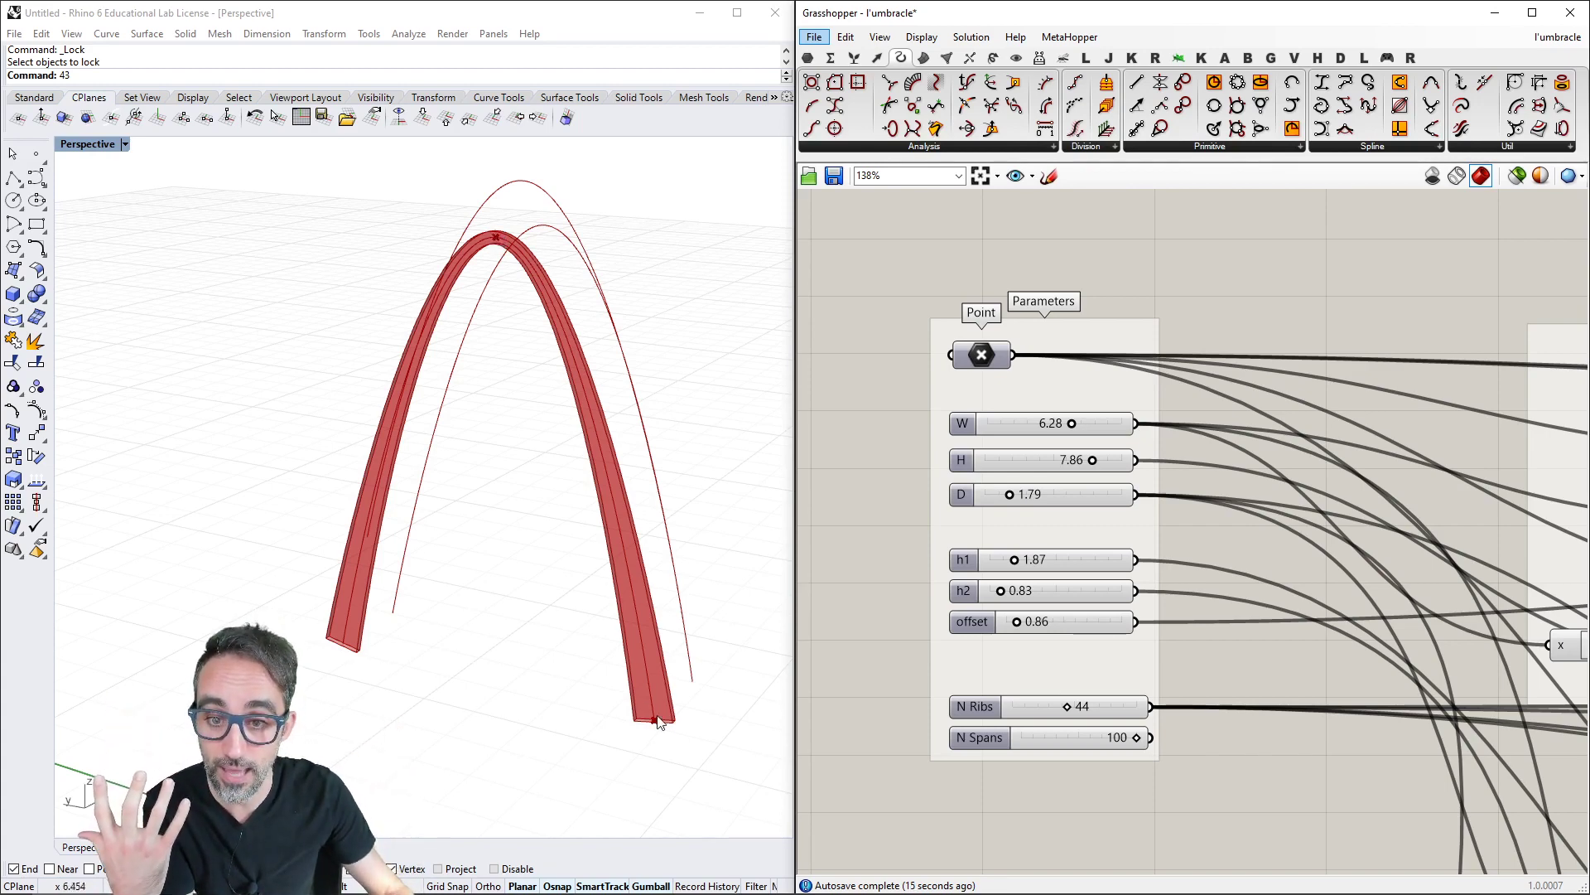
pyautogui.moveTo(654, 647); pyautogui.dragTo(580, 596, button='right')
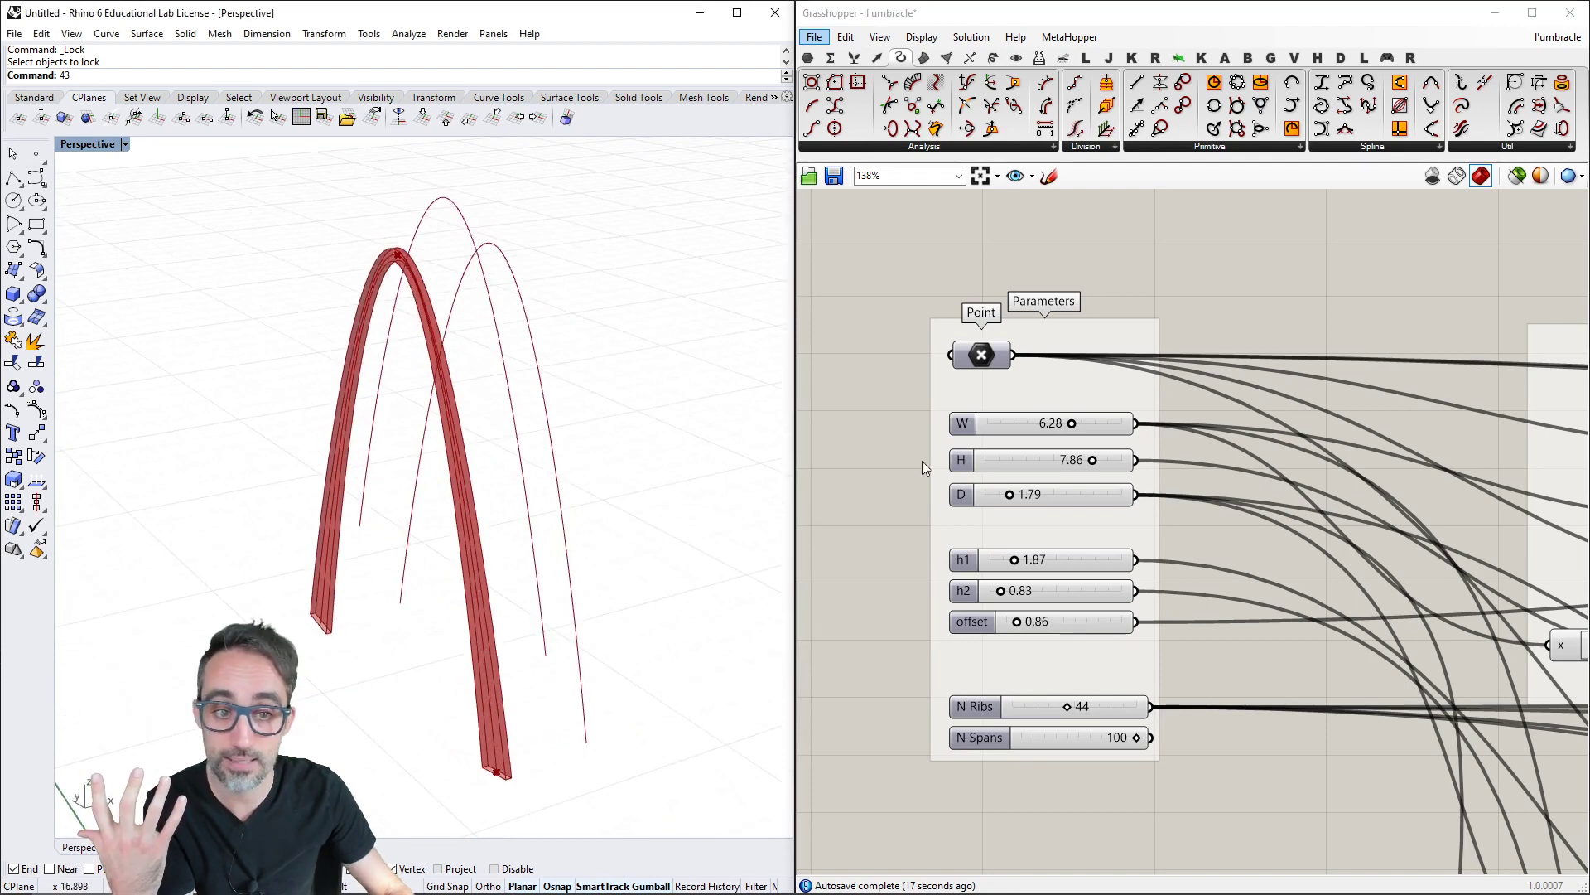
pyautogui.click(1205, 286)
pyautogui.hotkey('ctrl', 'z')
pyautogui.moveTo(712, 468); pyautogui.dragTo(571, 491, button='right')
# Try the d1 slider at 0.50 and at 0.30 to compare base section depths
pyautogui.scroll(-8, 1017, 450)
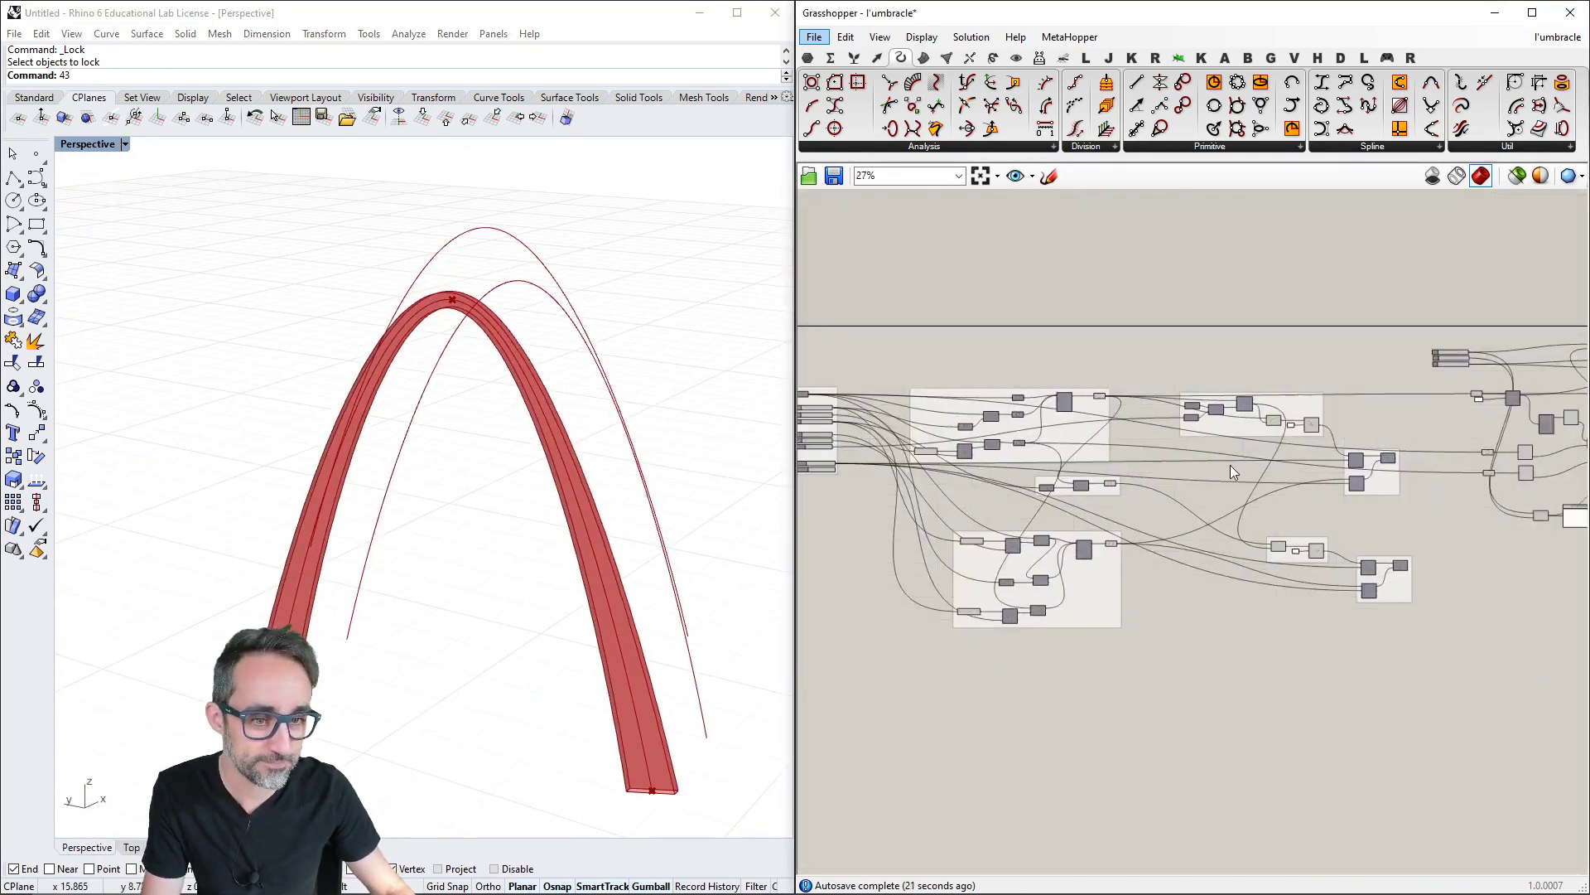
pyautogui.scroll(8, 1231, 465)
pyautogui.moveTo(1100, 354); pyautogui.dragTo(1039, 439, button='right')
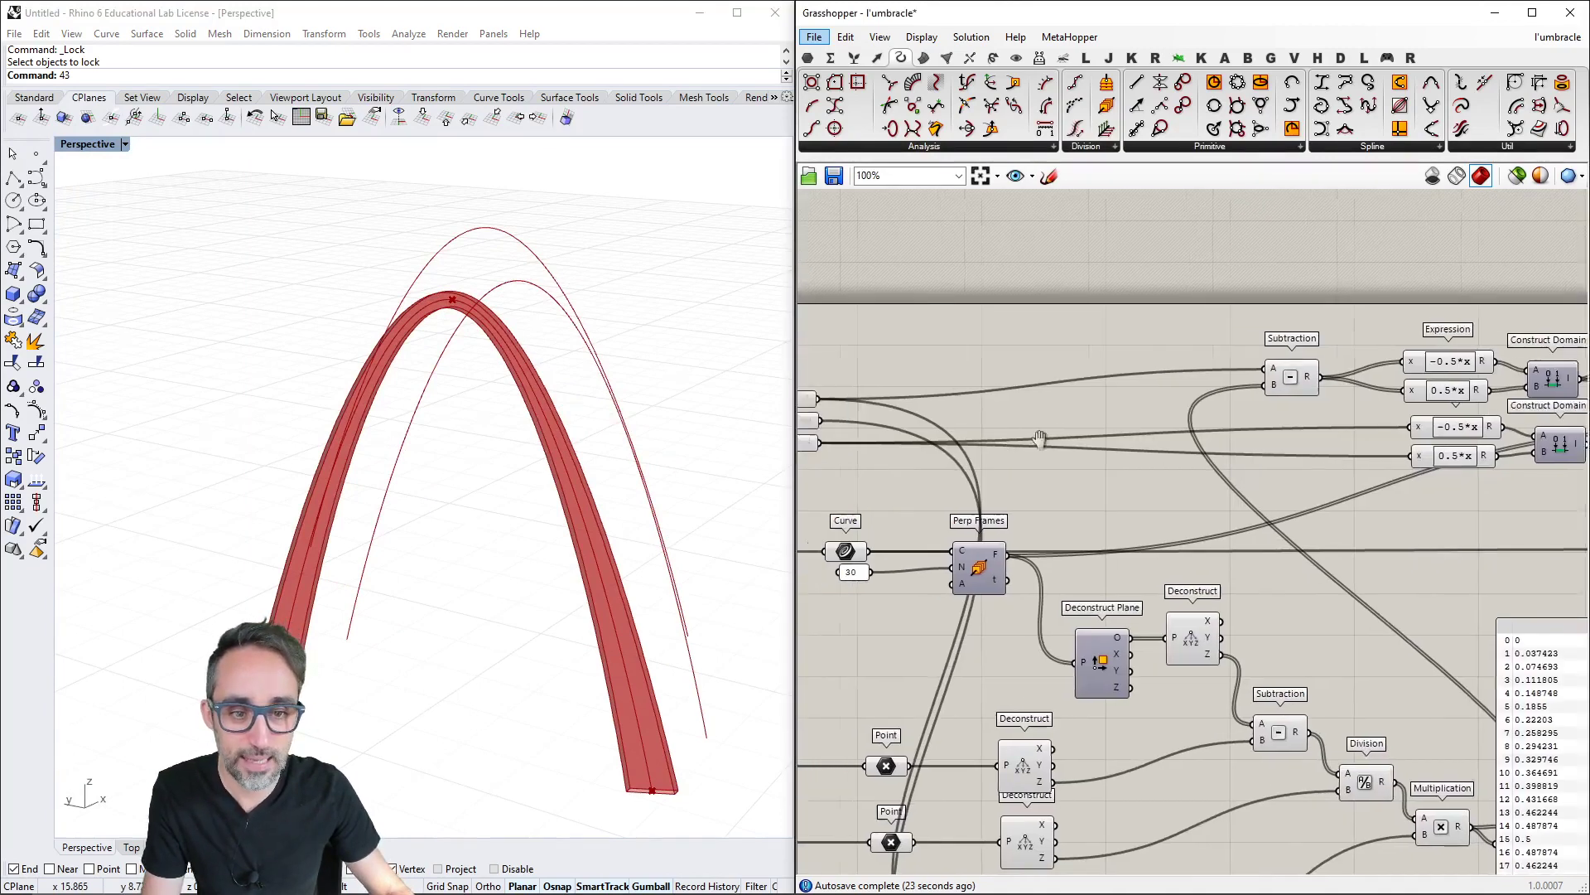
pyautogui.scroll(3, 991, 398)
pyautogui.click(989, 380)
pyautogui.doubleClick(1000, 375)
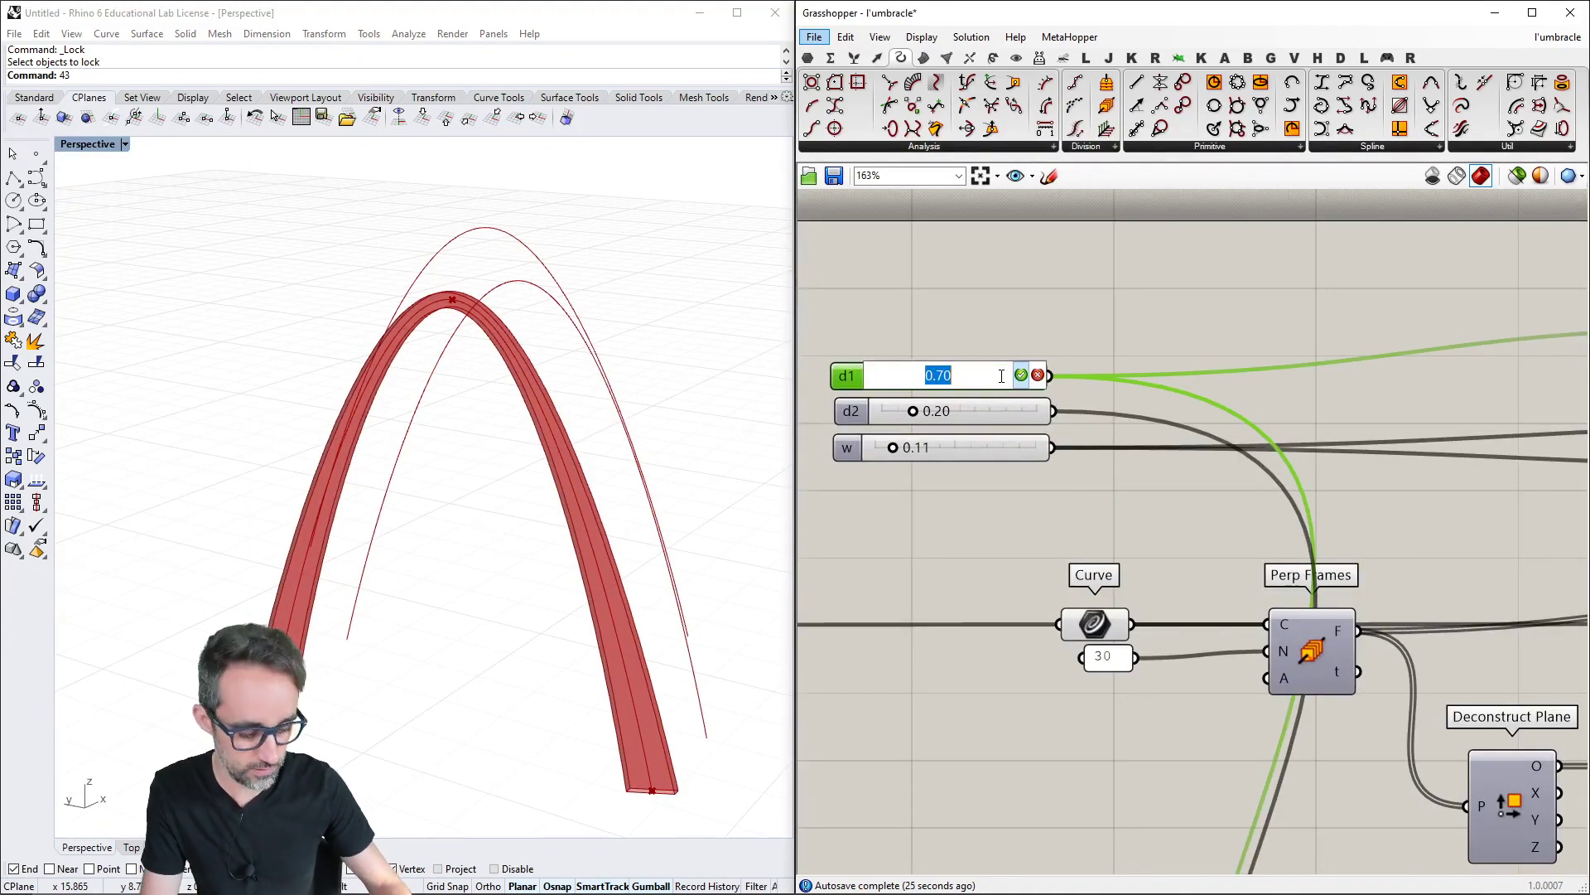
pyautogui.write('0.5')
pyautogui.press('Return')
pyautogui.doubleClick(992, 378)
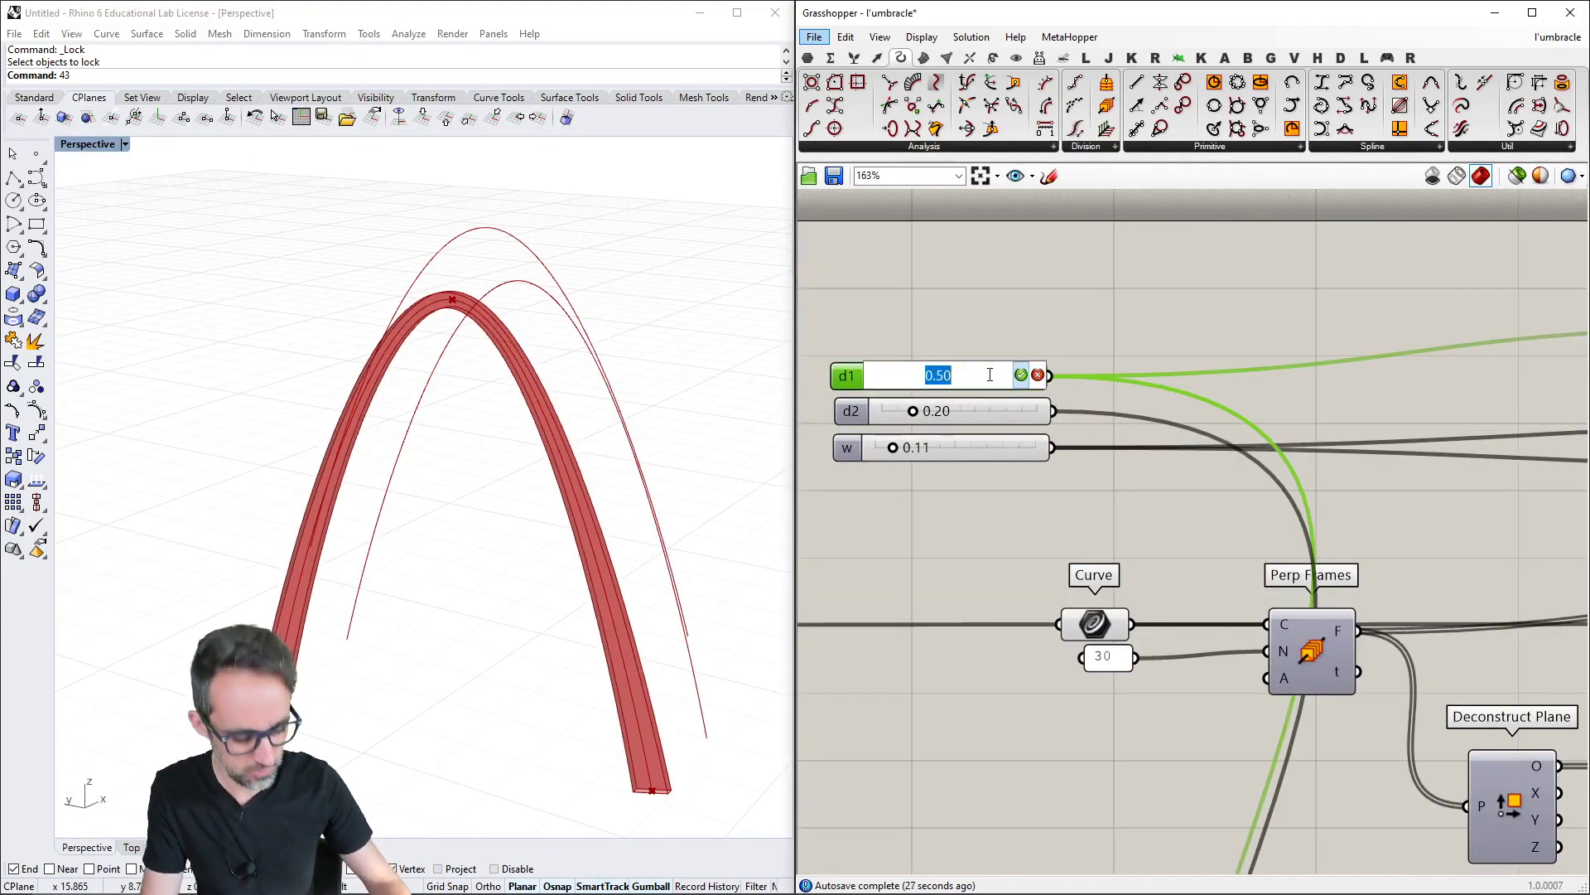
pyautogui.write('0.3')
pyautogui.press('Return')
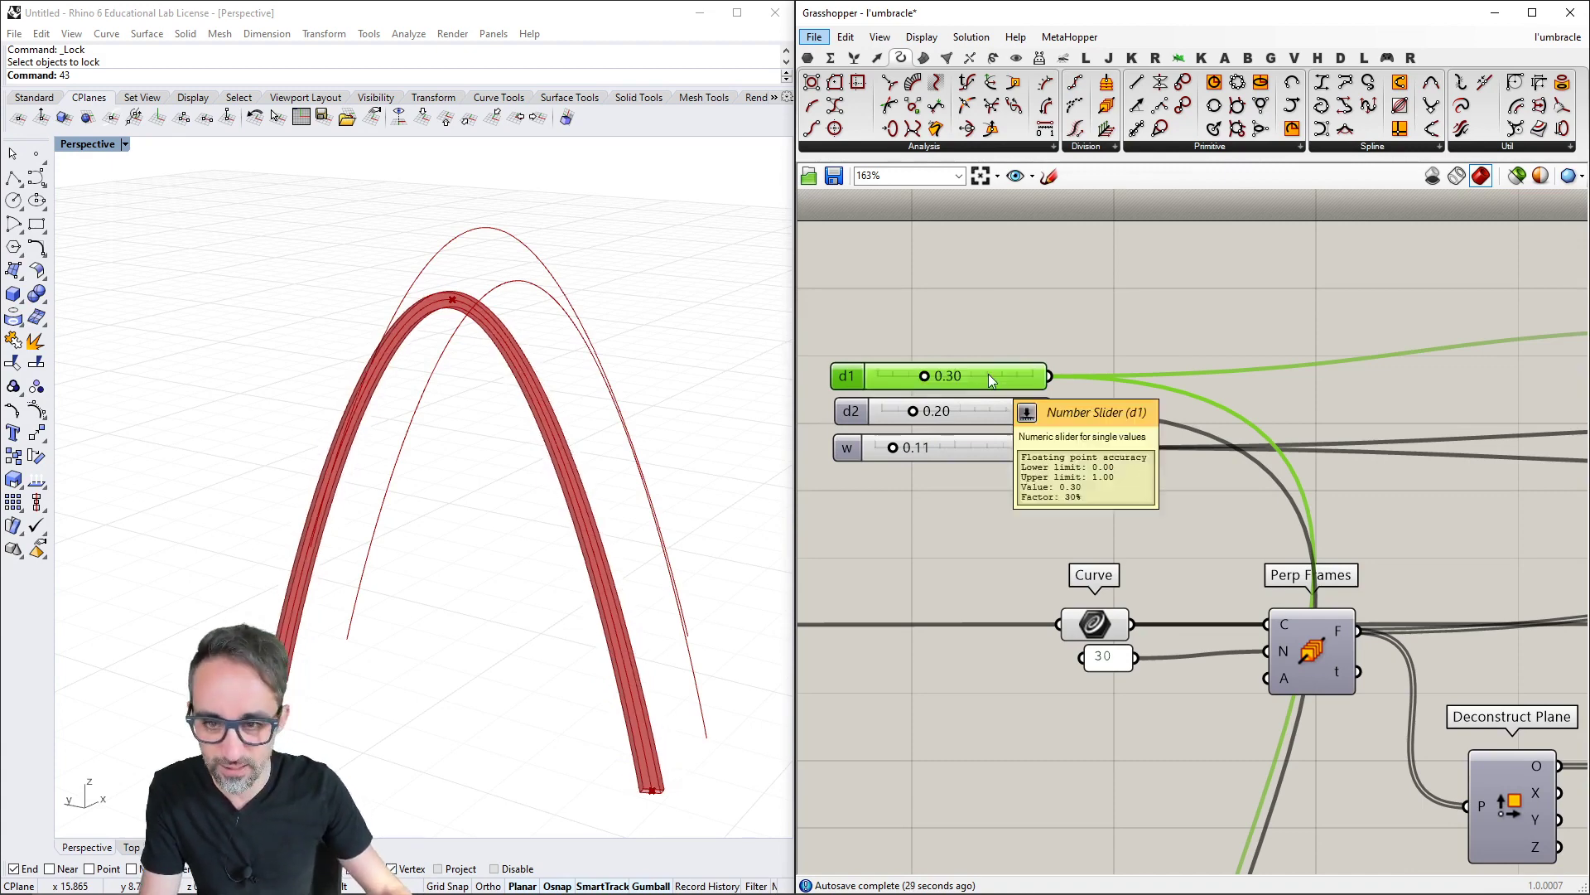
# Set the d1 slider to 0.40
pyautogui.doubleClick(987, 374)
pyautogui.write('0.4')
pyautogui.press('Return')
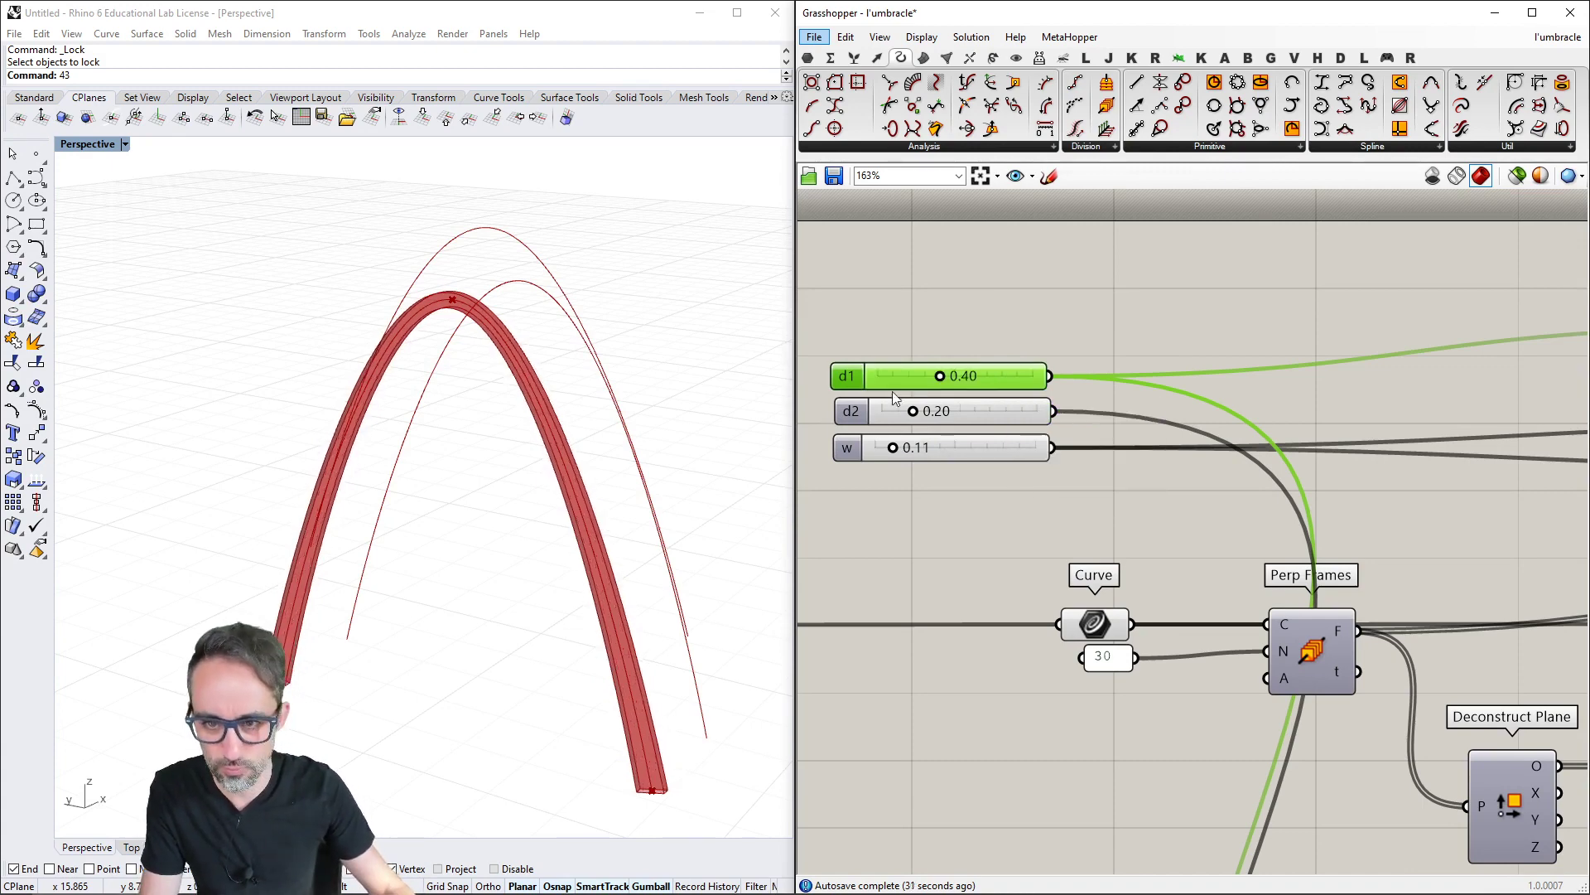
# Set the d2 slider to 0.15
pyautogui.click(961, 409)
pyautogui.doubleClick(963, 409)
pyautogui.write('0.15')
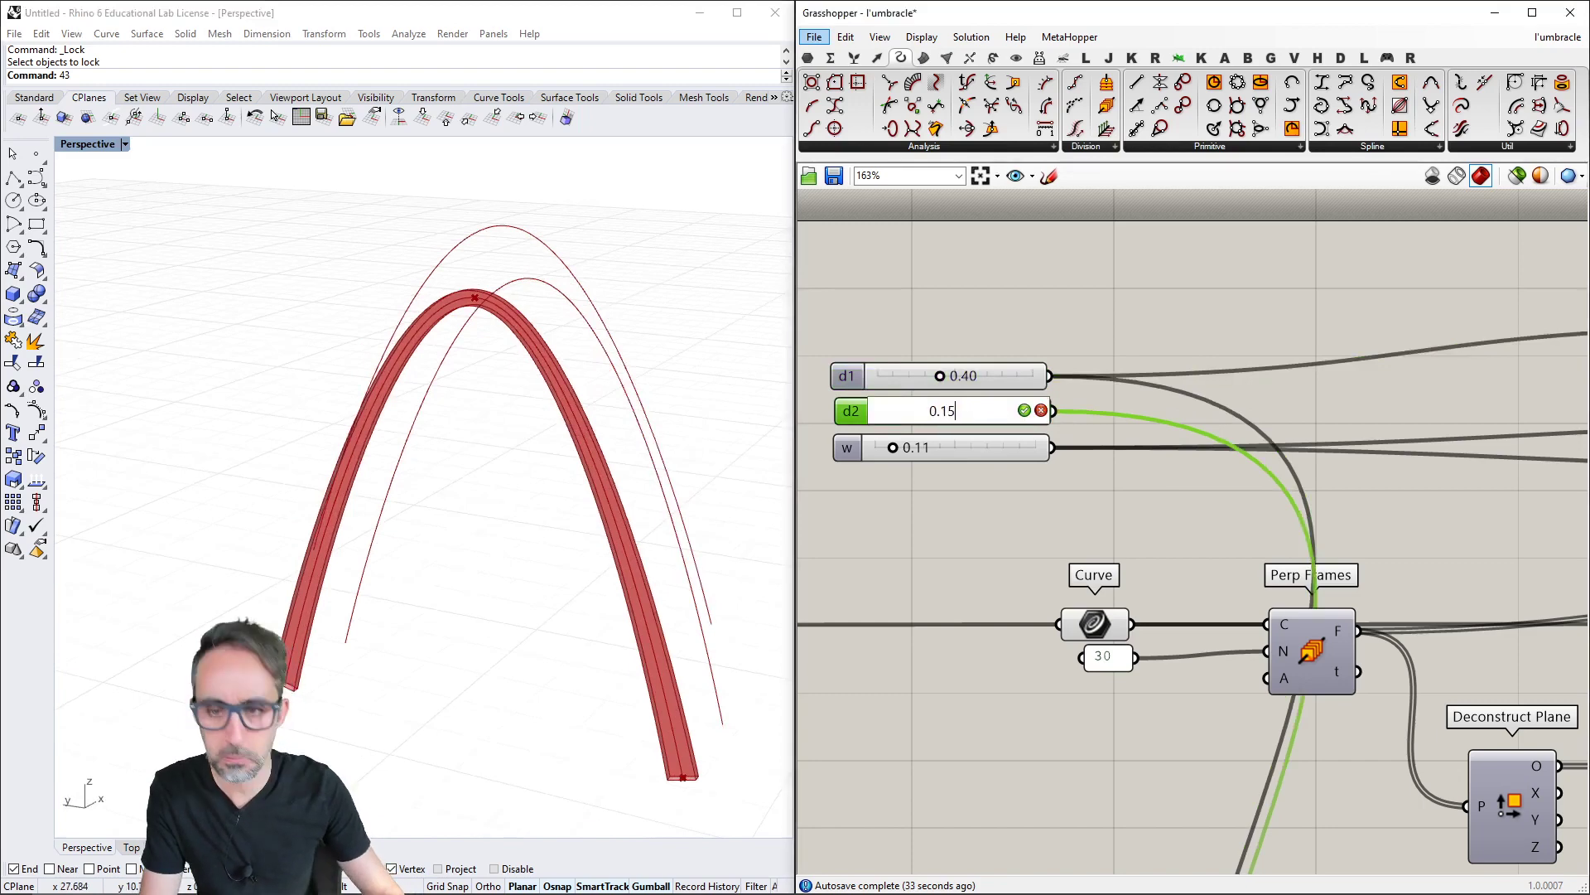
pyautogui.press('Return')
pyautogui.click(1046, 330)
# Move the Sweep1 component slightly farther from the Rectangle component
pyautogui.scroll(-1, 891, 398)
pyautogui.moveTo(725, 493); pyautogui.dragTo(659, 480, button='right')
pyautogui.scroll(-4, 1011, 484)
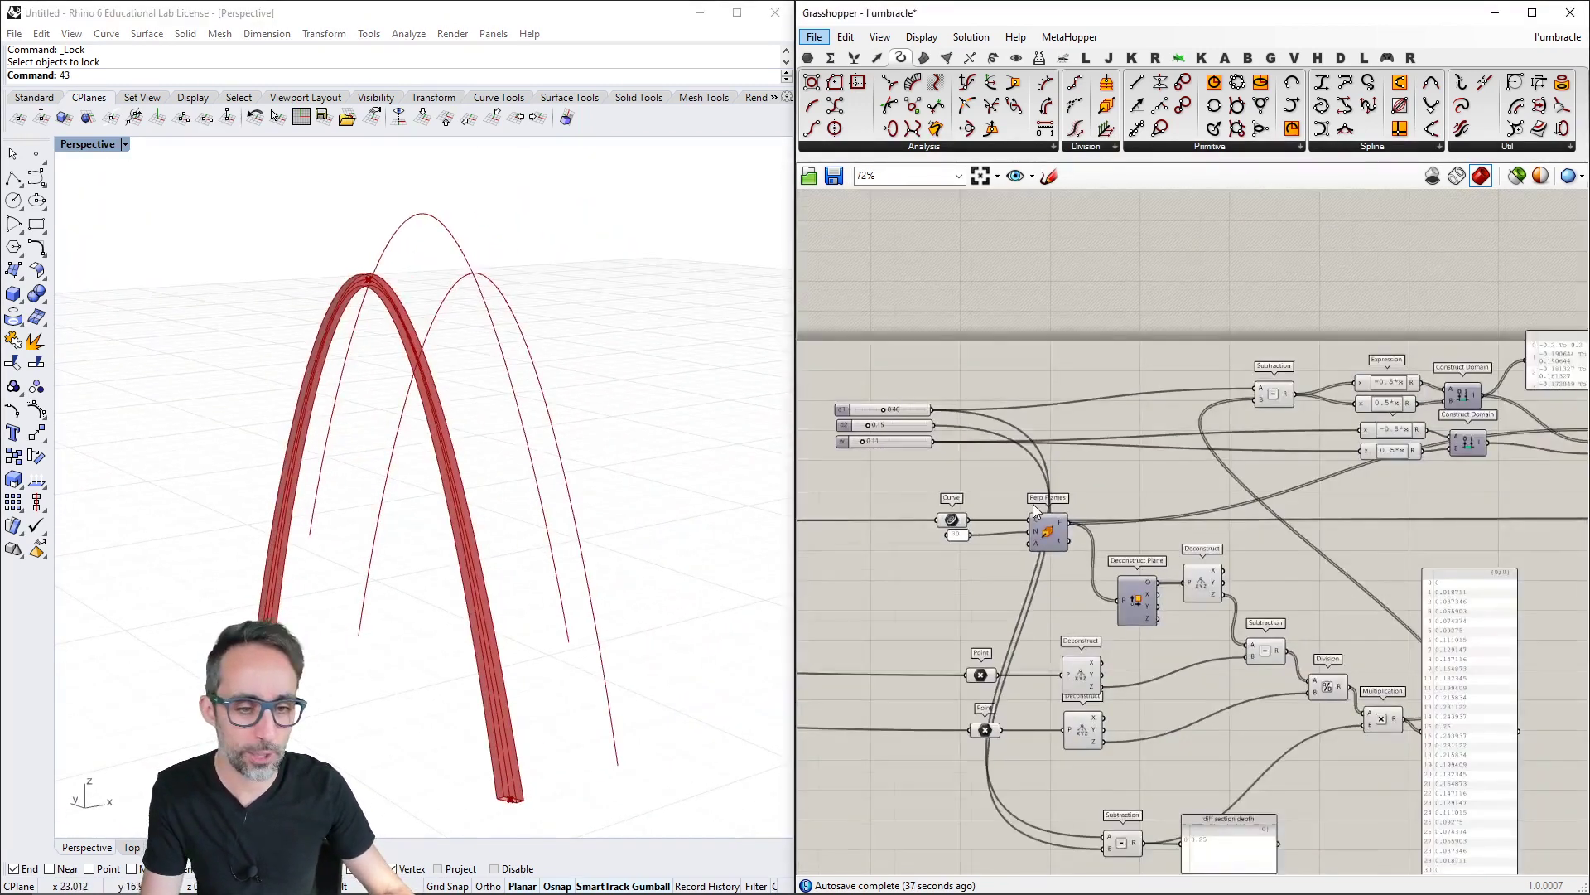
pyautogui.moveTo(1508, 474); pyautogui.dragTo(1529, 461)
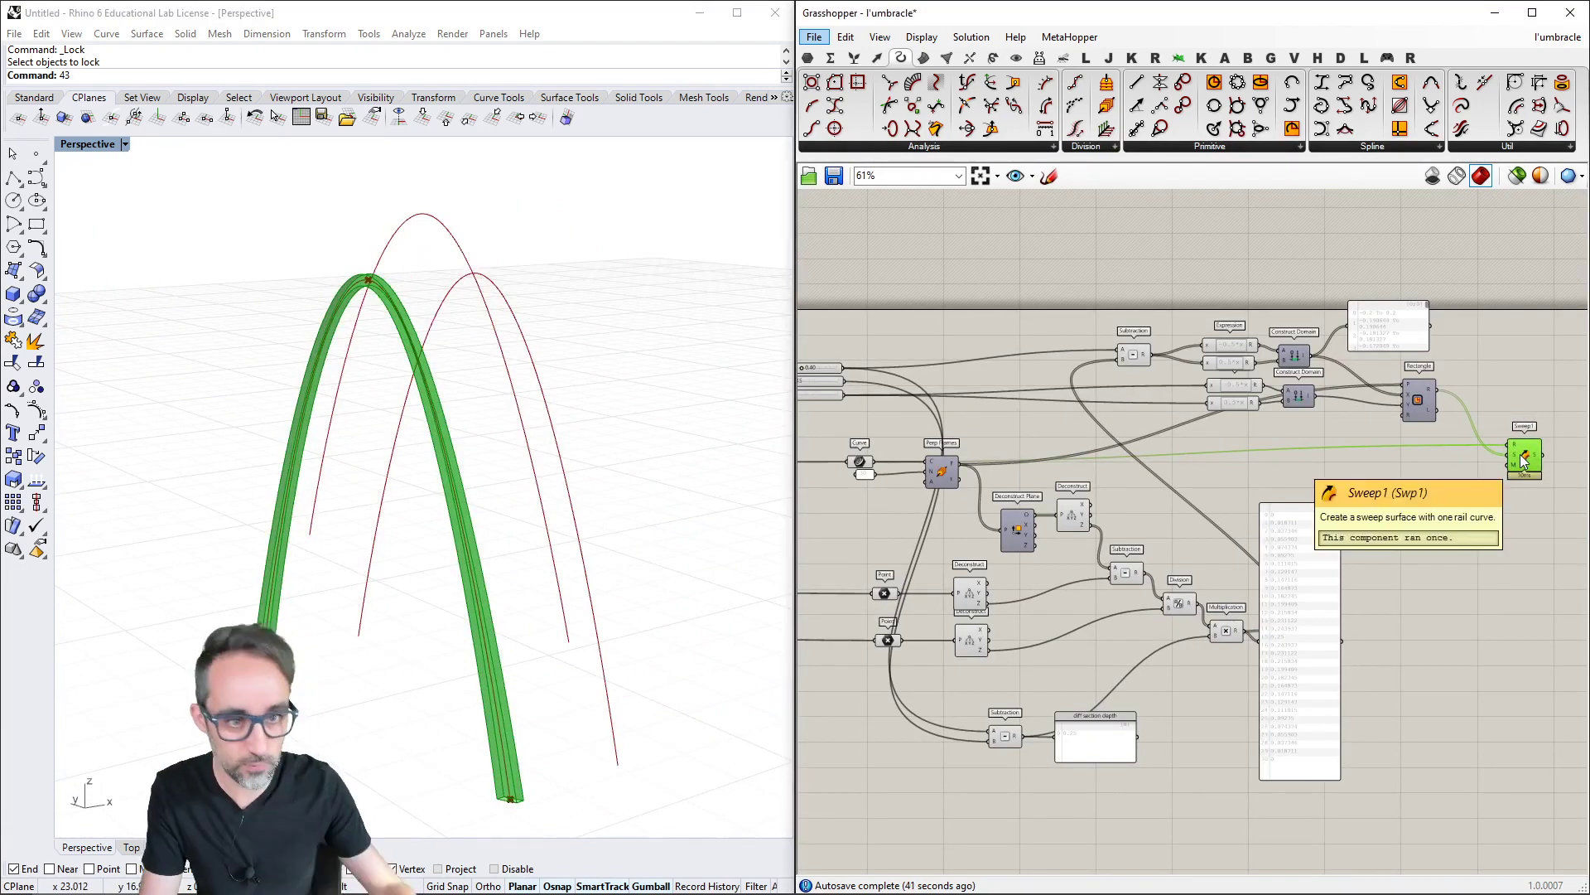
# Move the domain and Rectangle components slightly lower on the canvas, and group the tapered-section components without the sliders and Sweep1
pyautogui.moveTo(1468, 294); pyautogui.dragTo(1127, 422)
pyautogui.moveTo(1226, 411); pyautogui.dragTo(1241, 444)
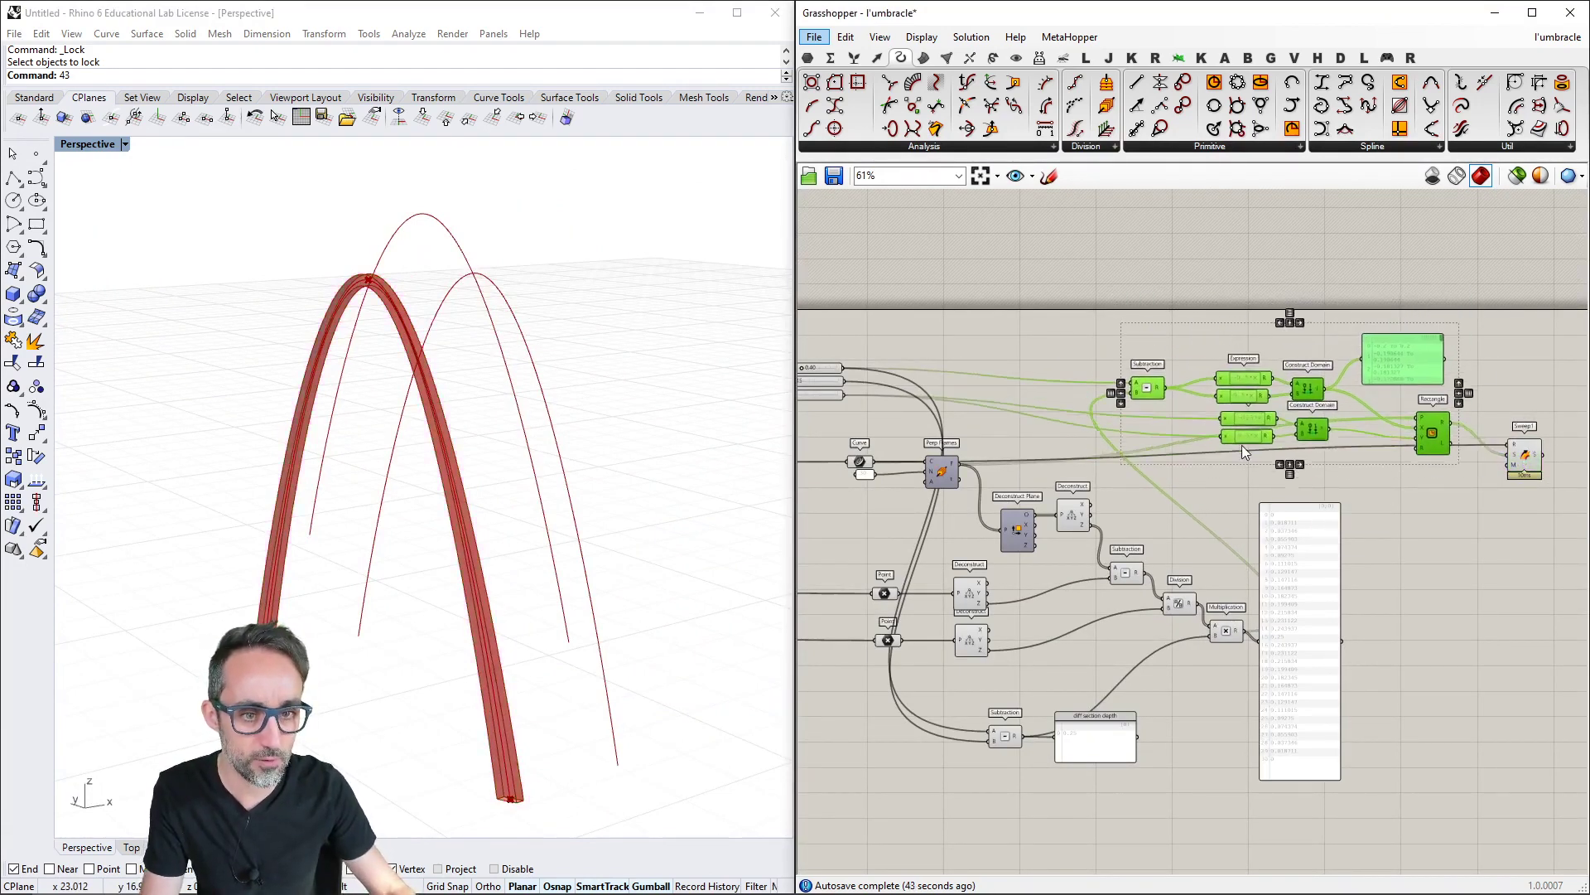
pyautogui.scroll(-2, 1289, 469)
pyautogui.moveTo(1378, 777); pyautogui.dragTo(849, 418)
pyautogui.hotkey('ctrl', 'g')
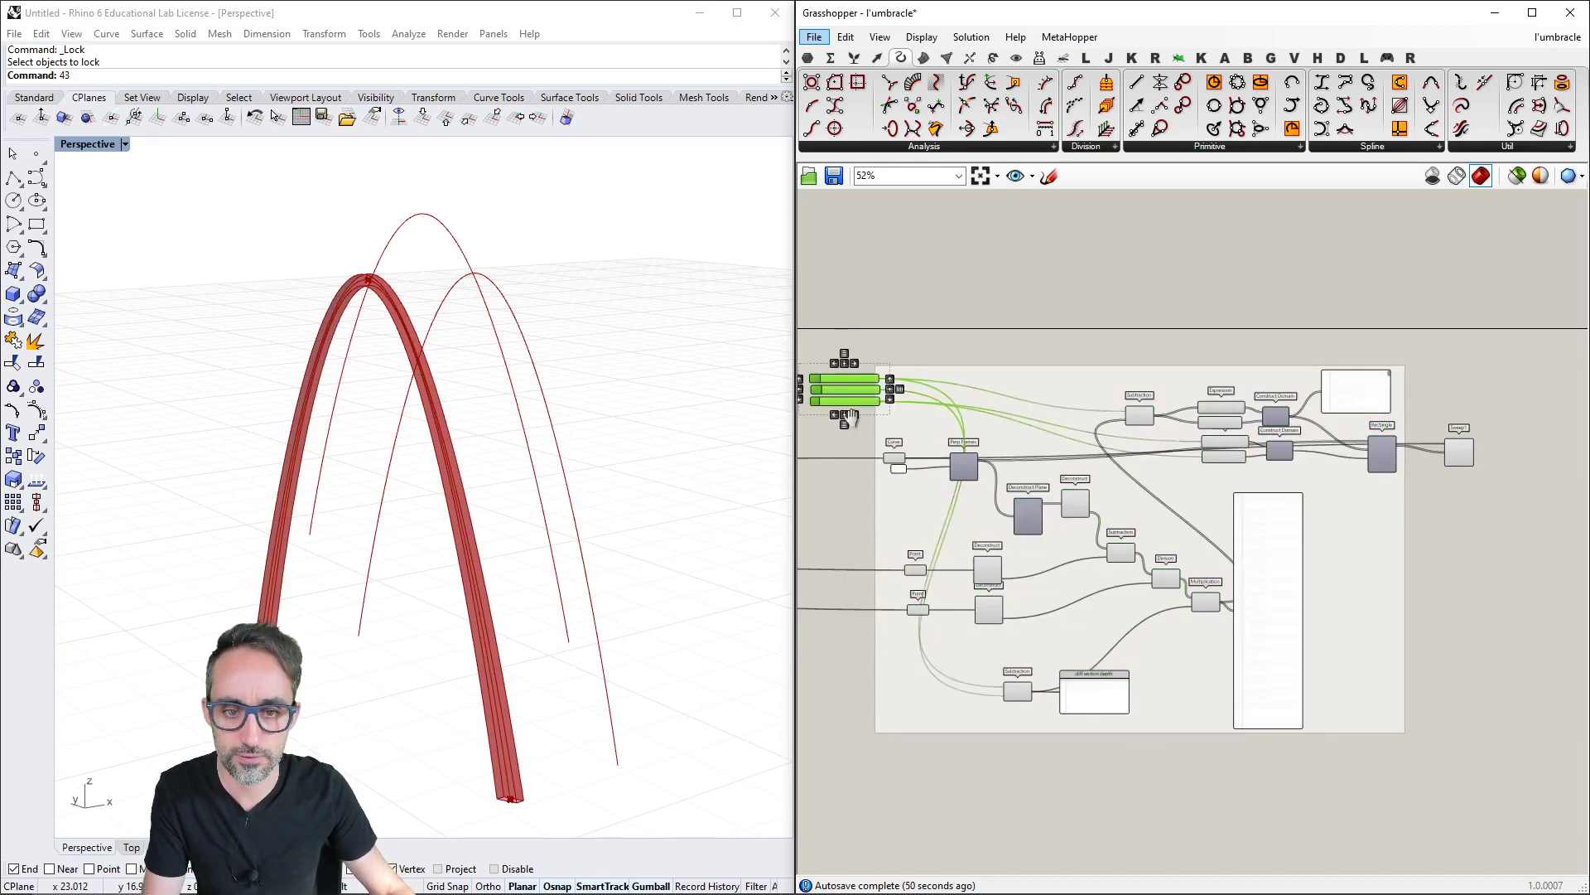
pyautogui.scroll(3, 952, 410)
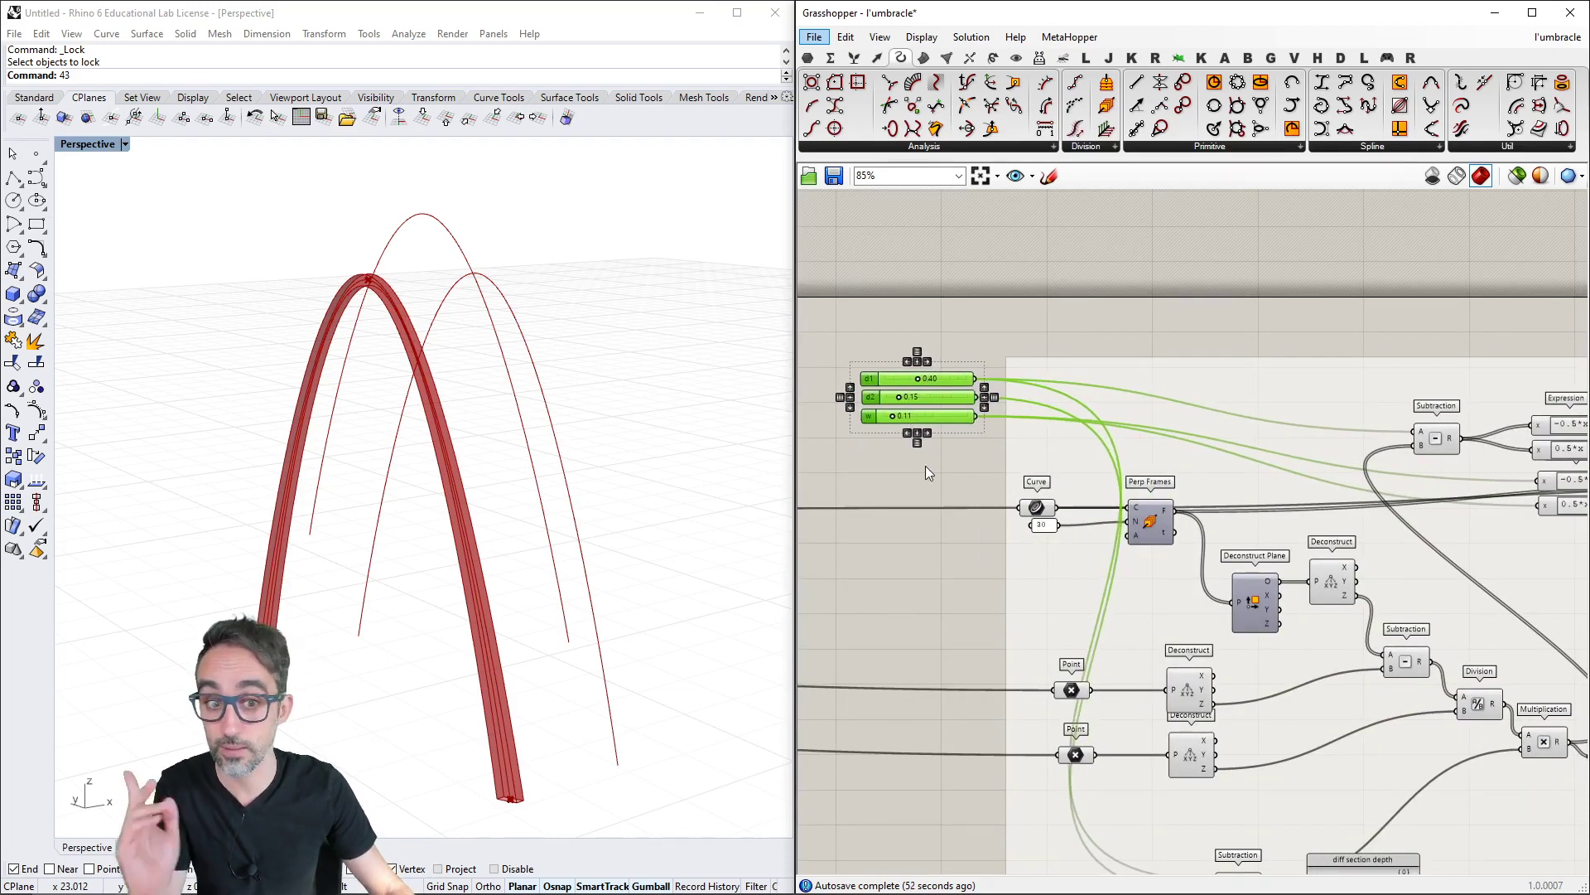
pyautogui.moveTo(602, 497); pyautogui.dragTo(663, 504, button='right')
pyautogui.click(957, 475)
pyautogui.scroll(-2, 953, 430)
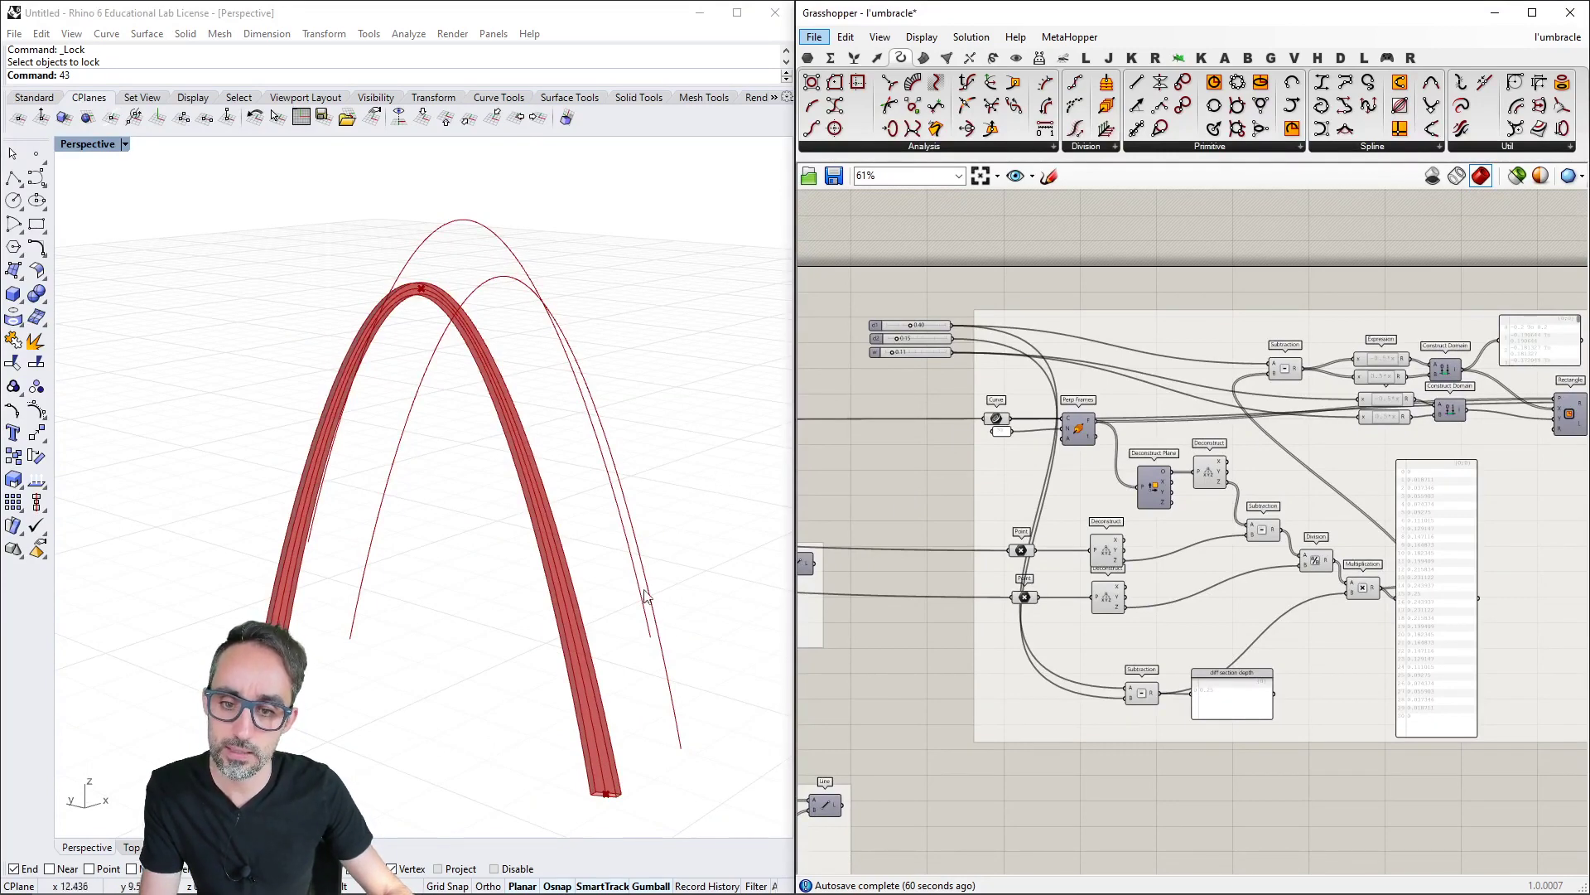
pyautogui.moveTo(587, 372); pyautogui.dragTo(582, 637, button='right')
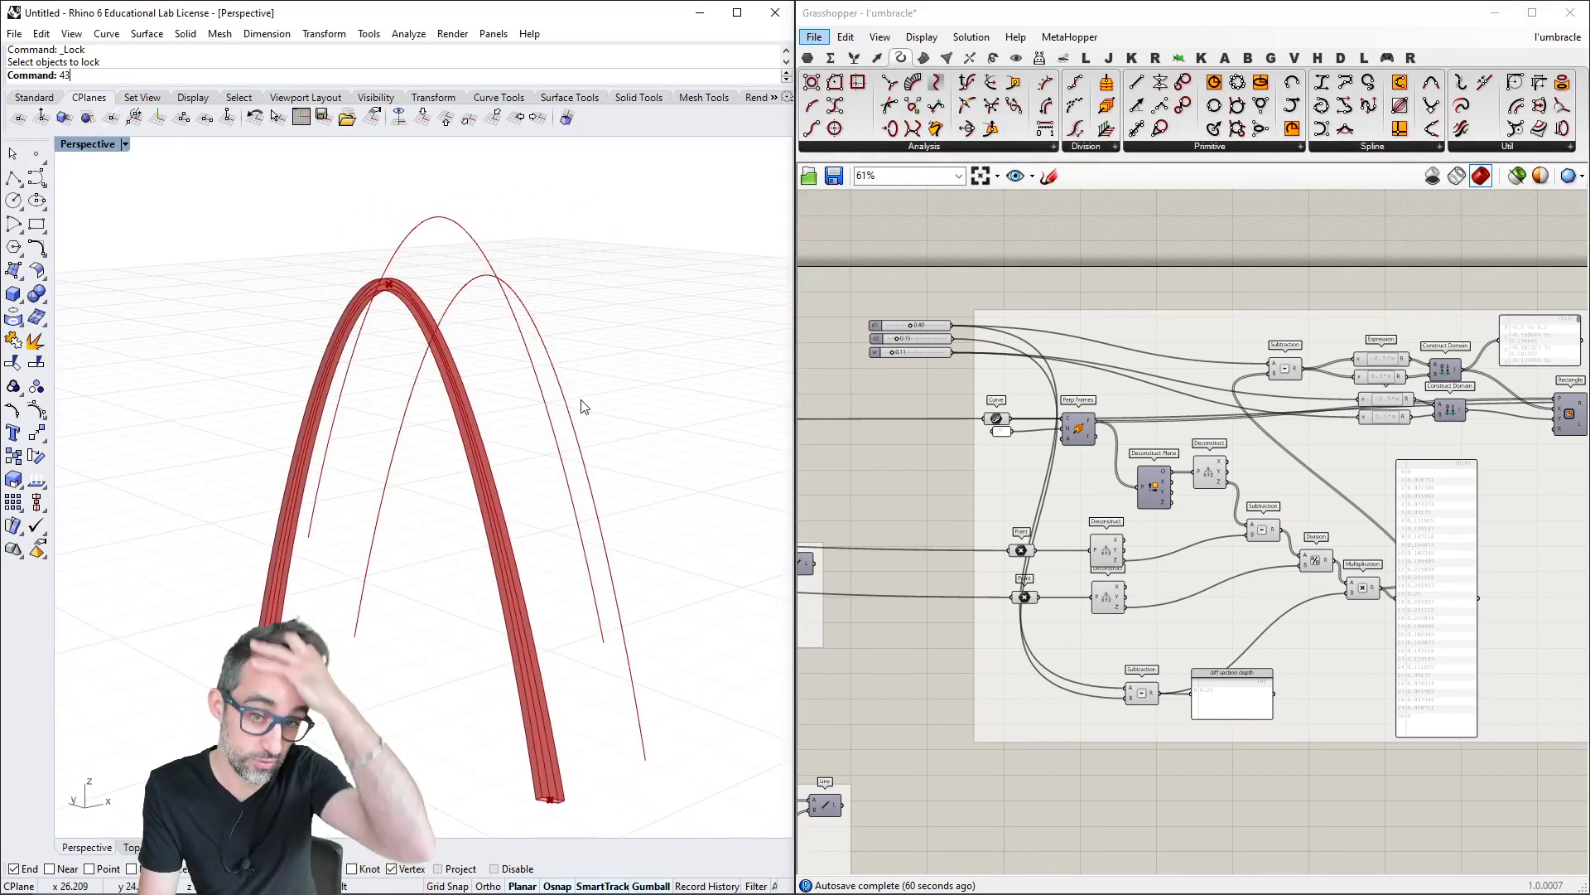
pyautogui.click(902, 410)
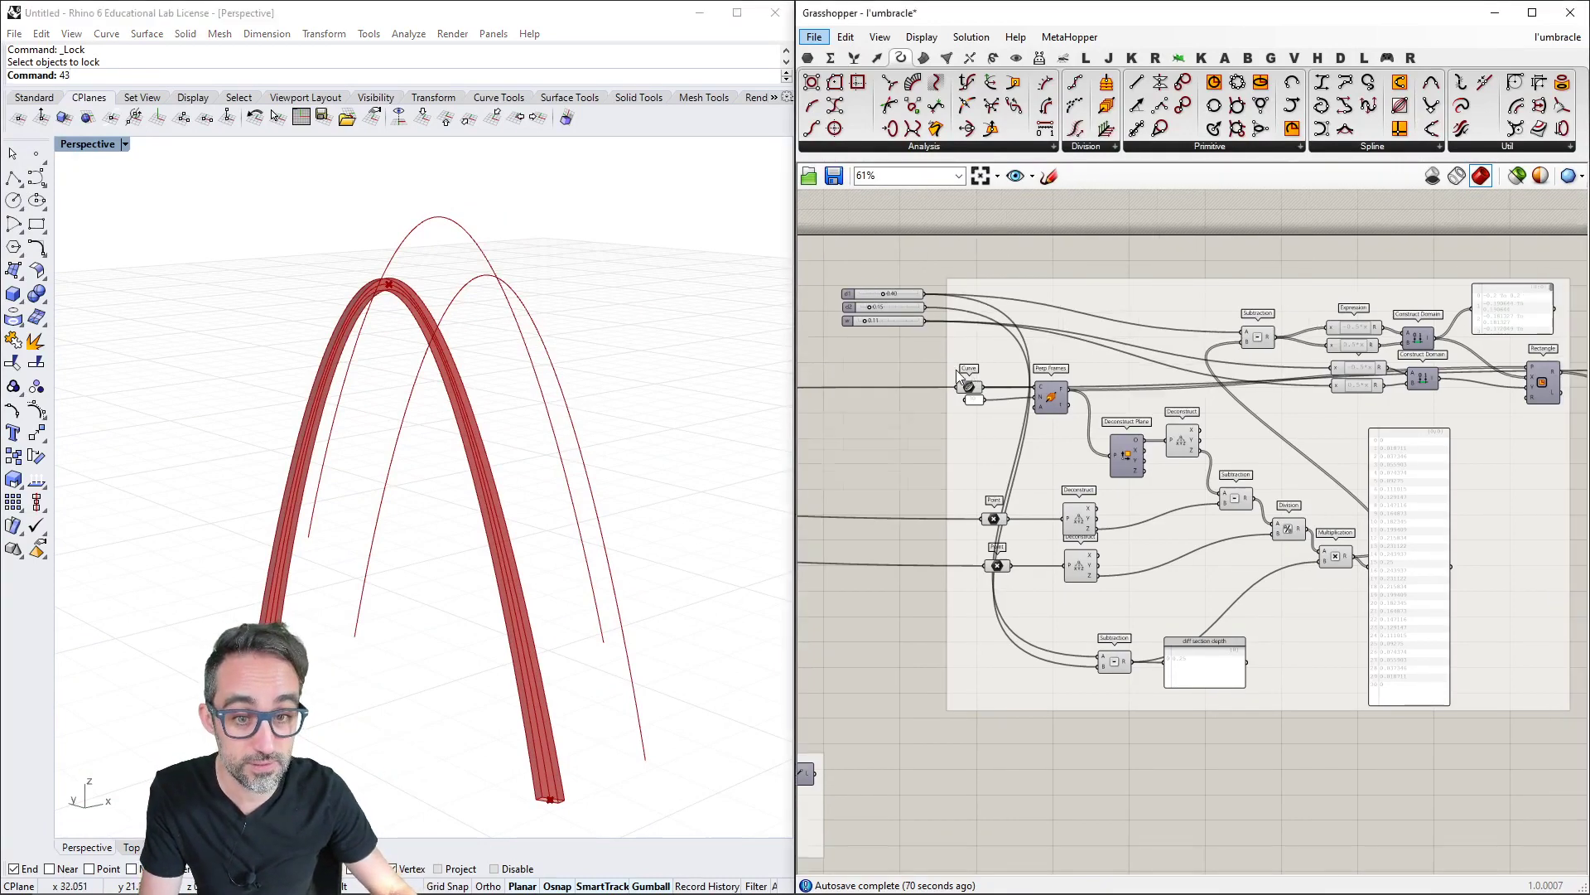
# Shift the whole tapered-arch definition, including sliders and Sweep1, away from the source curve groups and duplicate it below the original
pyautogui.scroll(-2, 928, 419)
pyautogui.scroll(5, 939, 342)
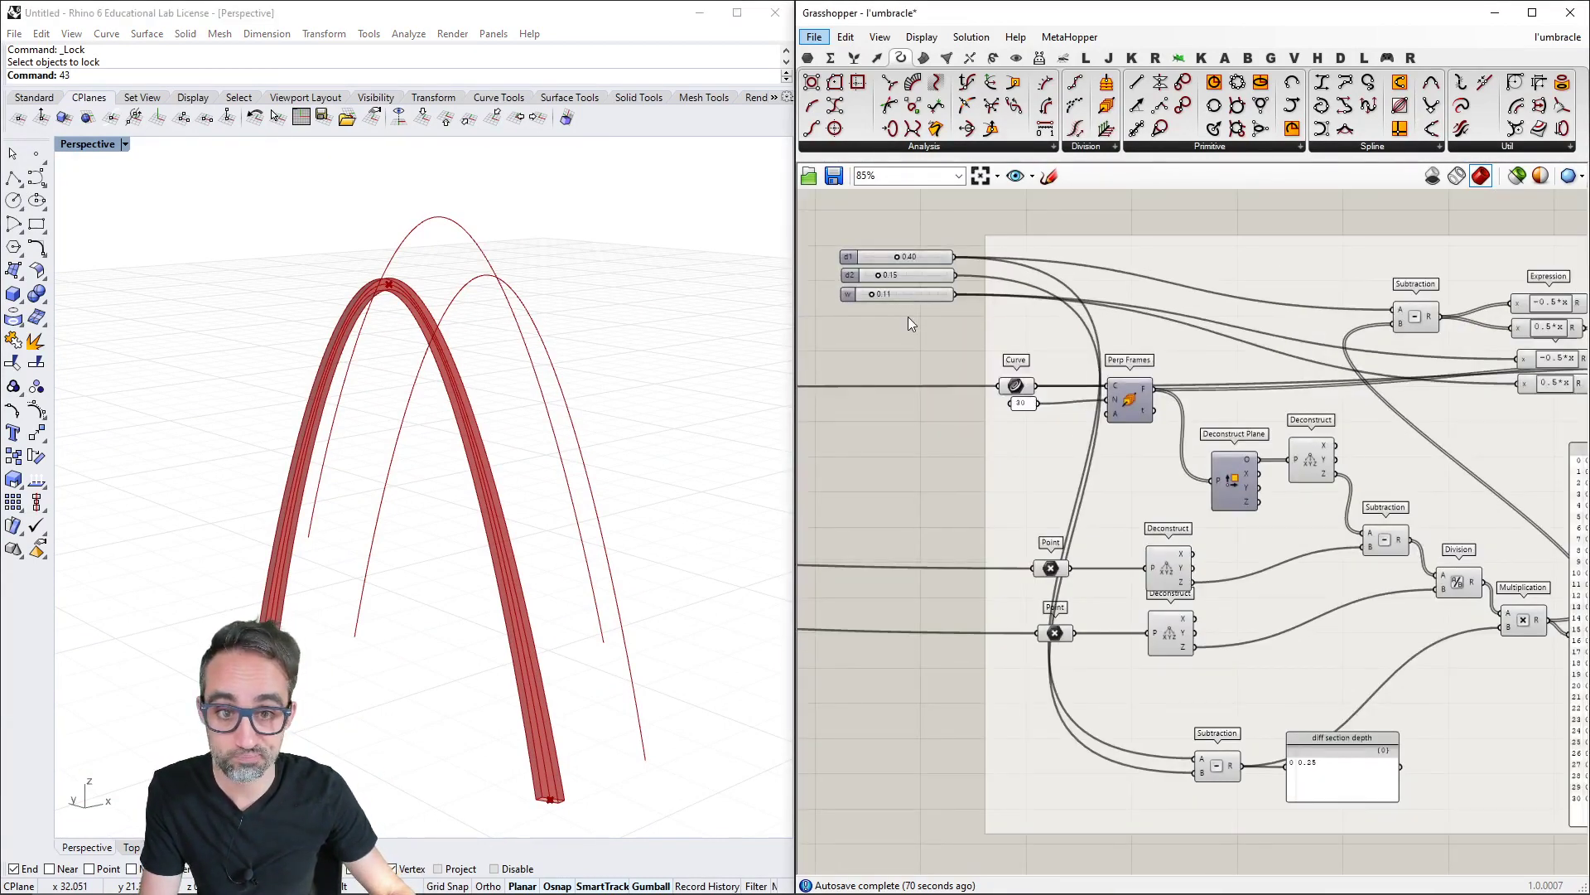
pyautogui.scroll(-4, 909, 318)
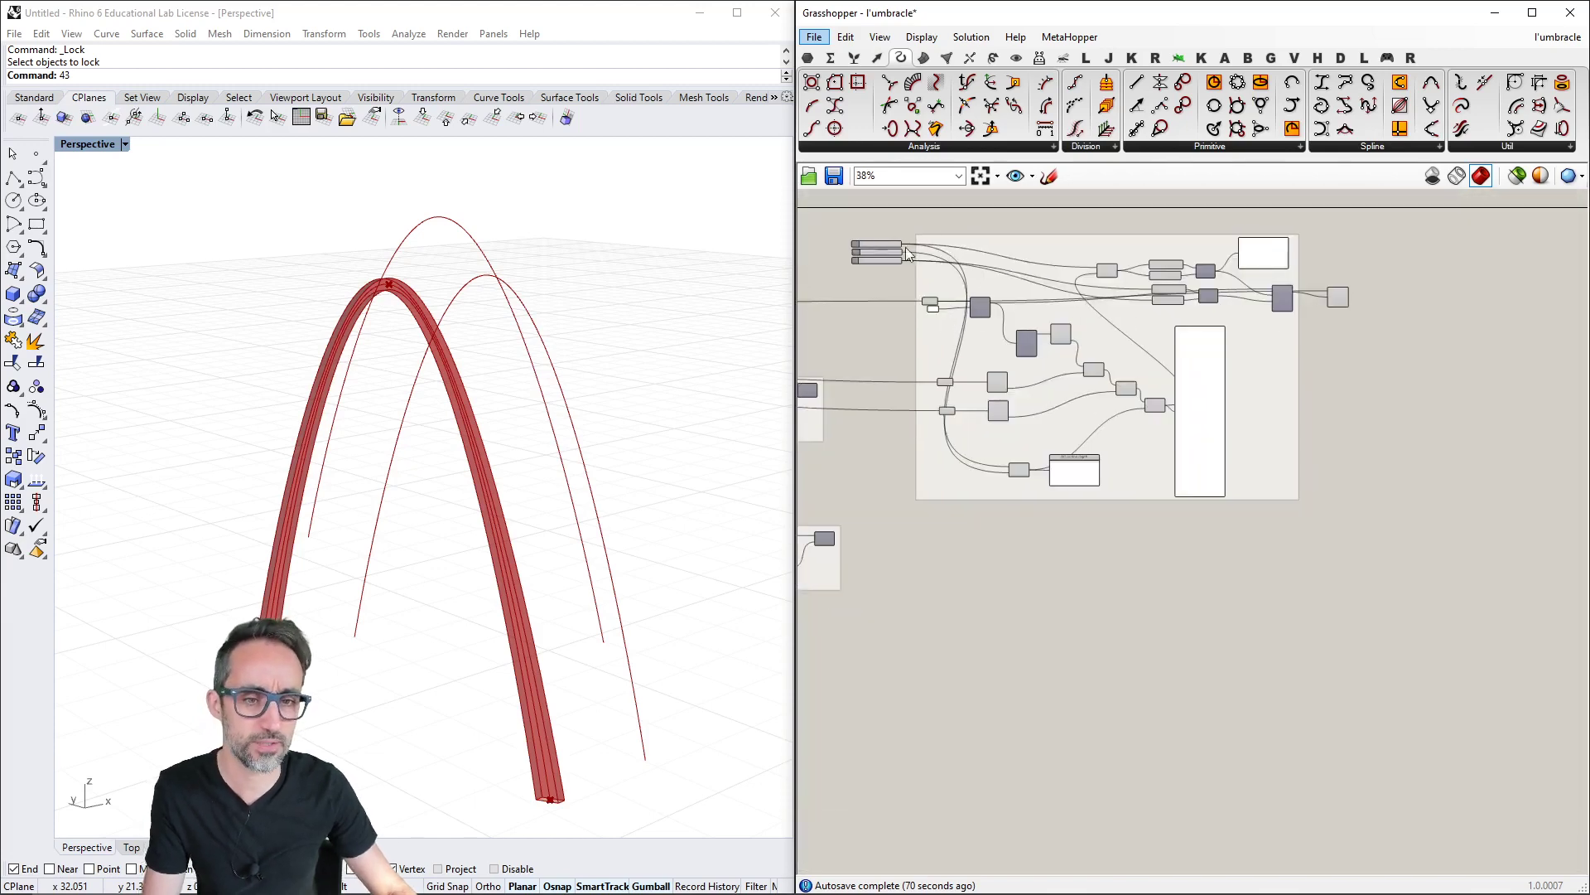
pyautogui.moveTo(1398, 233); pyautogui.dragTo(866, 521)
pyautogui.moveTo(971, 460)
pyautogui.mouseDown()
pyautogui.moveTo(1112, 457)
pyautogui.moveTo(1081, 405)
pyautogui.mouseUp()
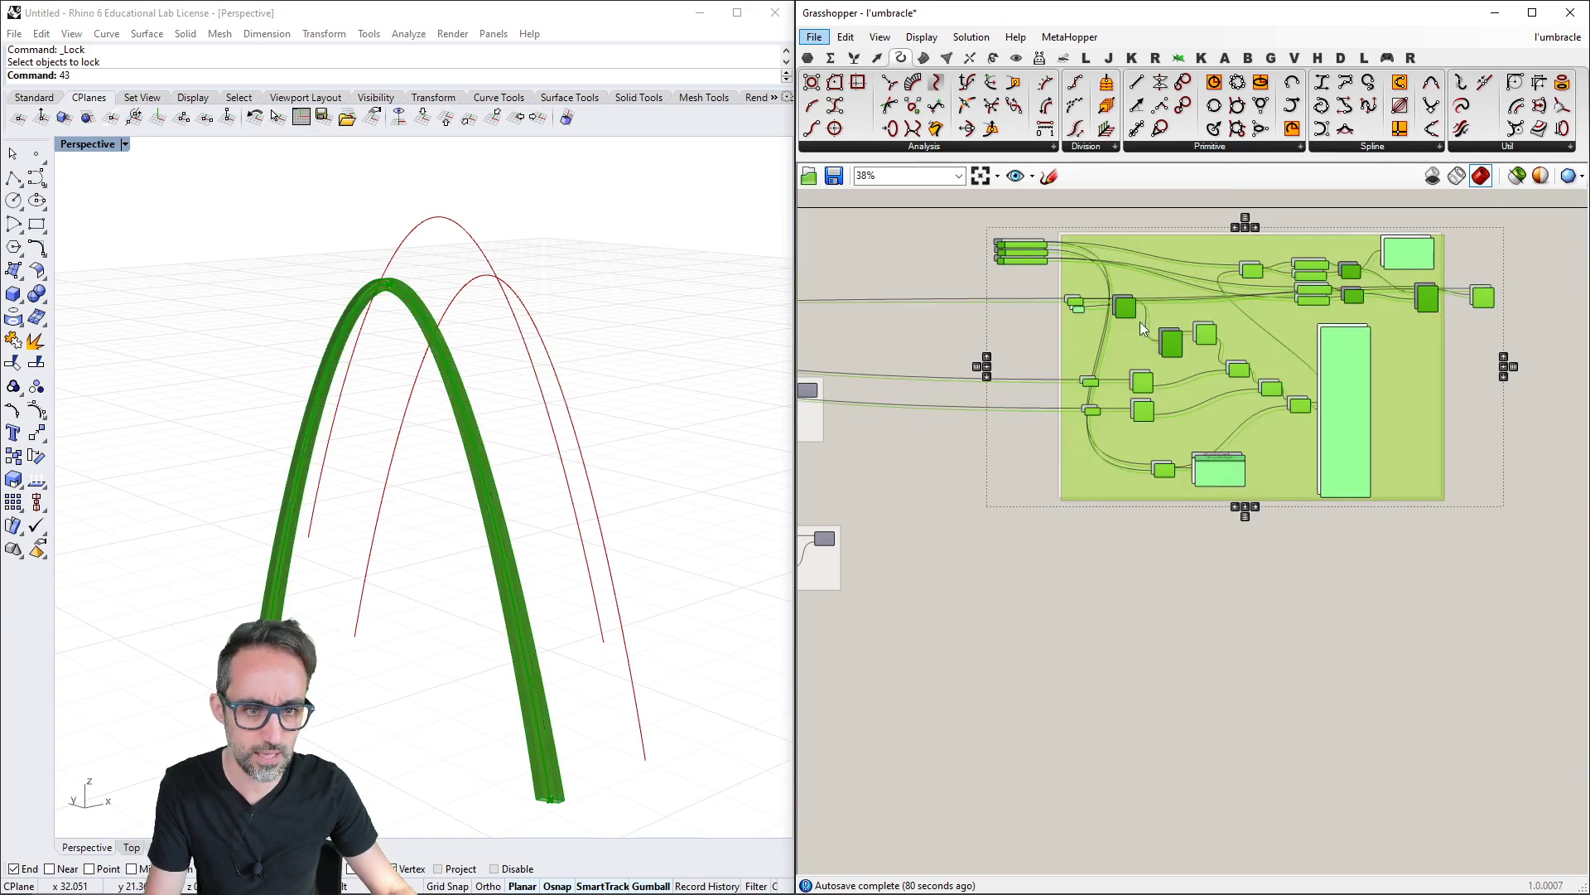
pyautogui.moveTo(1133, 308); pyautogui.dragTo(1122, 651)
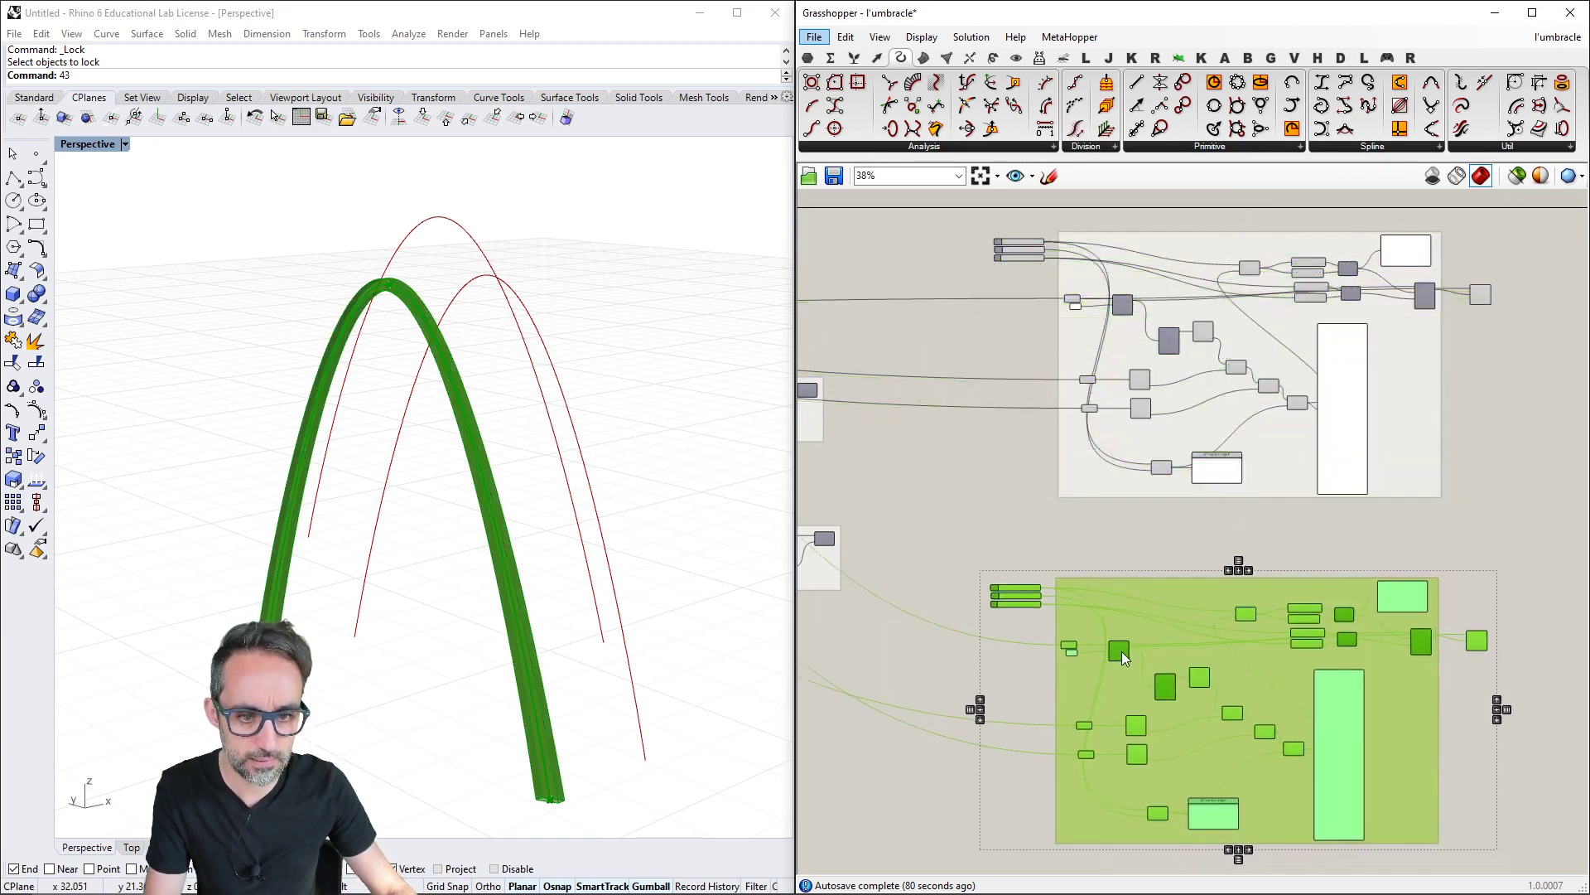
# Rename the copied d1 slider as md1
pyautogui.scroll(4, 997, 590)
pyautogui.scroll(3, 1001, 597)
pyautogui.click(962, 651)
pyautogui.rightClick(901, 533)
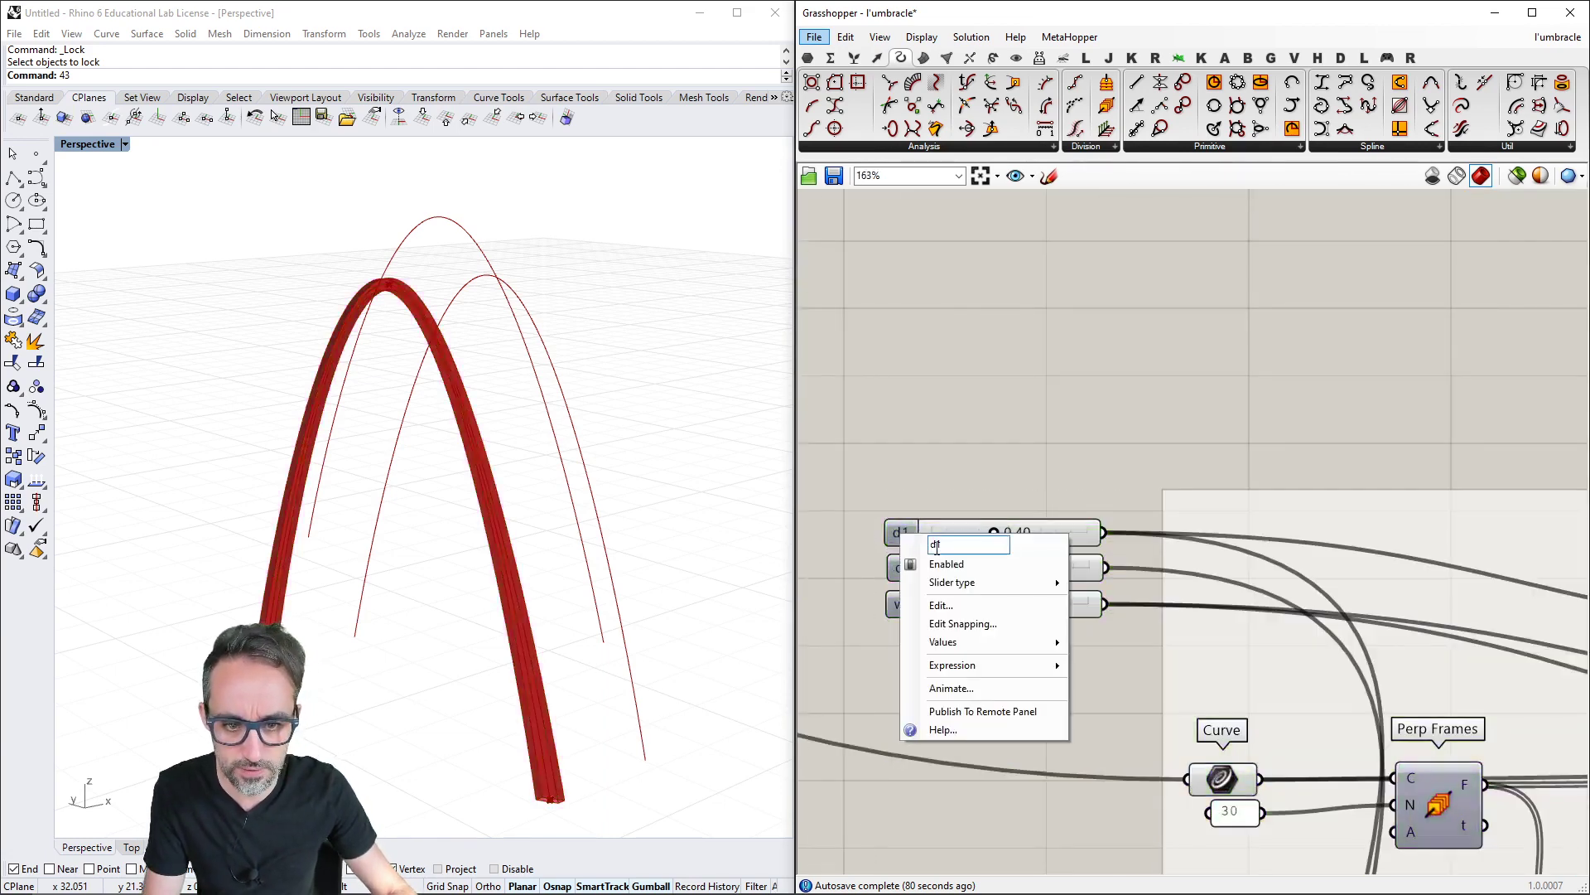
pyautogui.write('m')
pyautogui.press('Return')
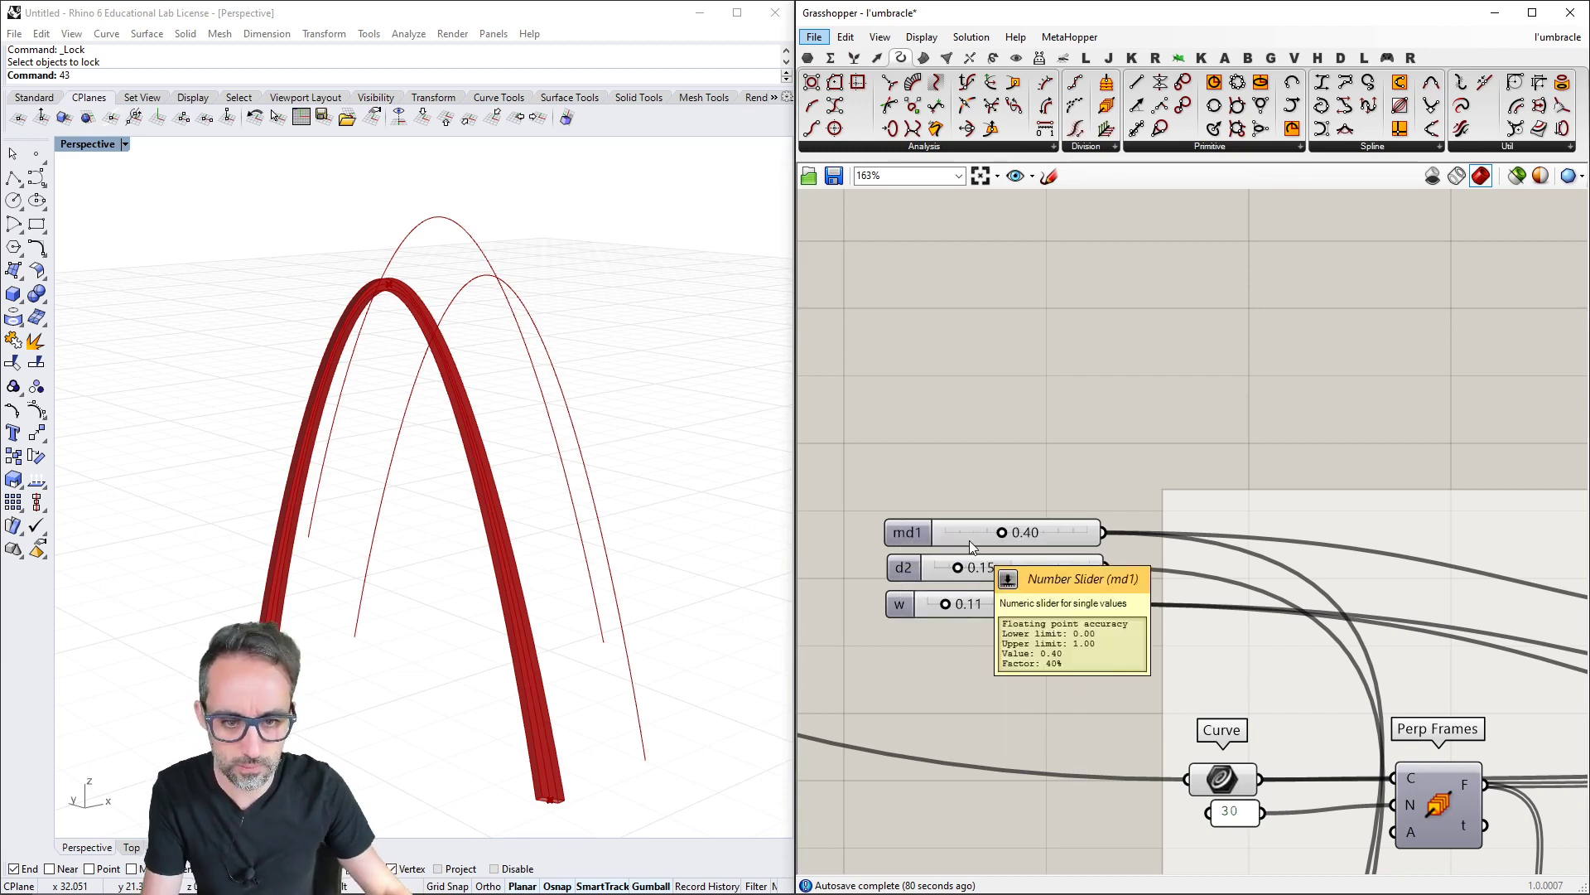
# Rename the copied d2 and w sliders as md2 and mw
pyautogui.rightClick(894, 575)
pyautogui.click(931, 588)
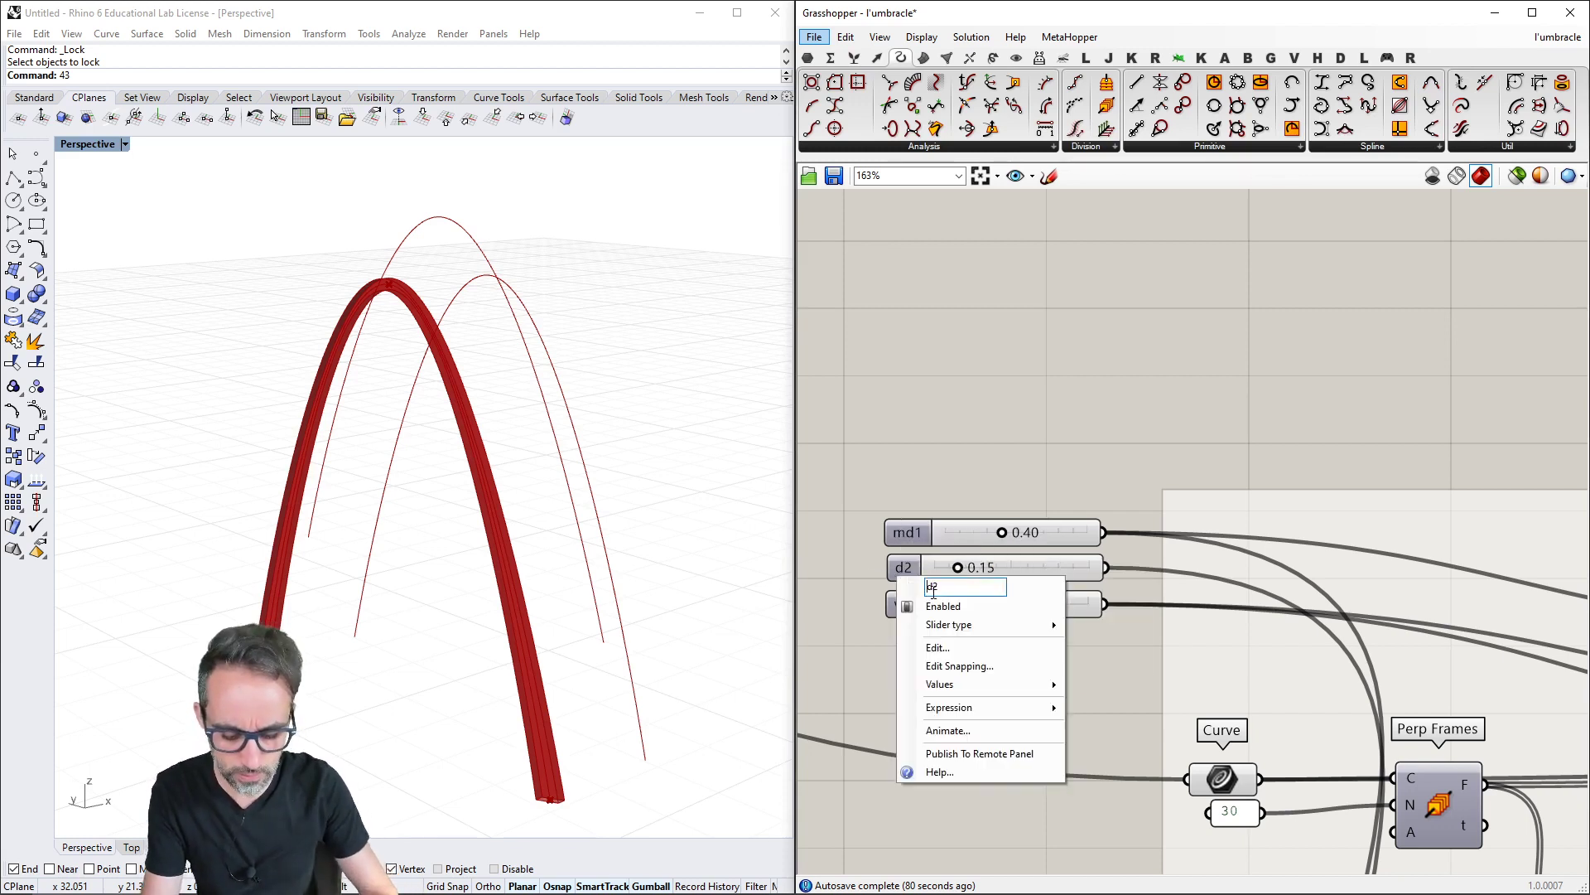
pyautogui.write('m')
pyautogui.press('Return')
pyautogui.rightClick(901, 608)
pyautogui.click(962, 621)
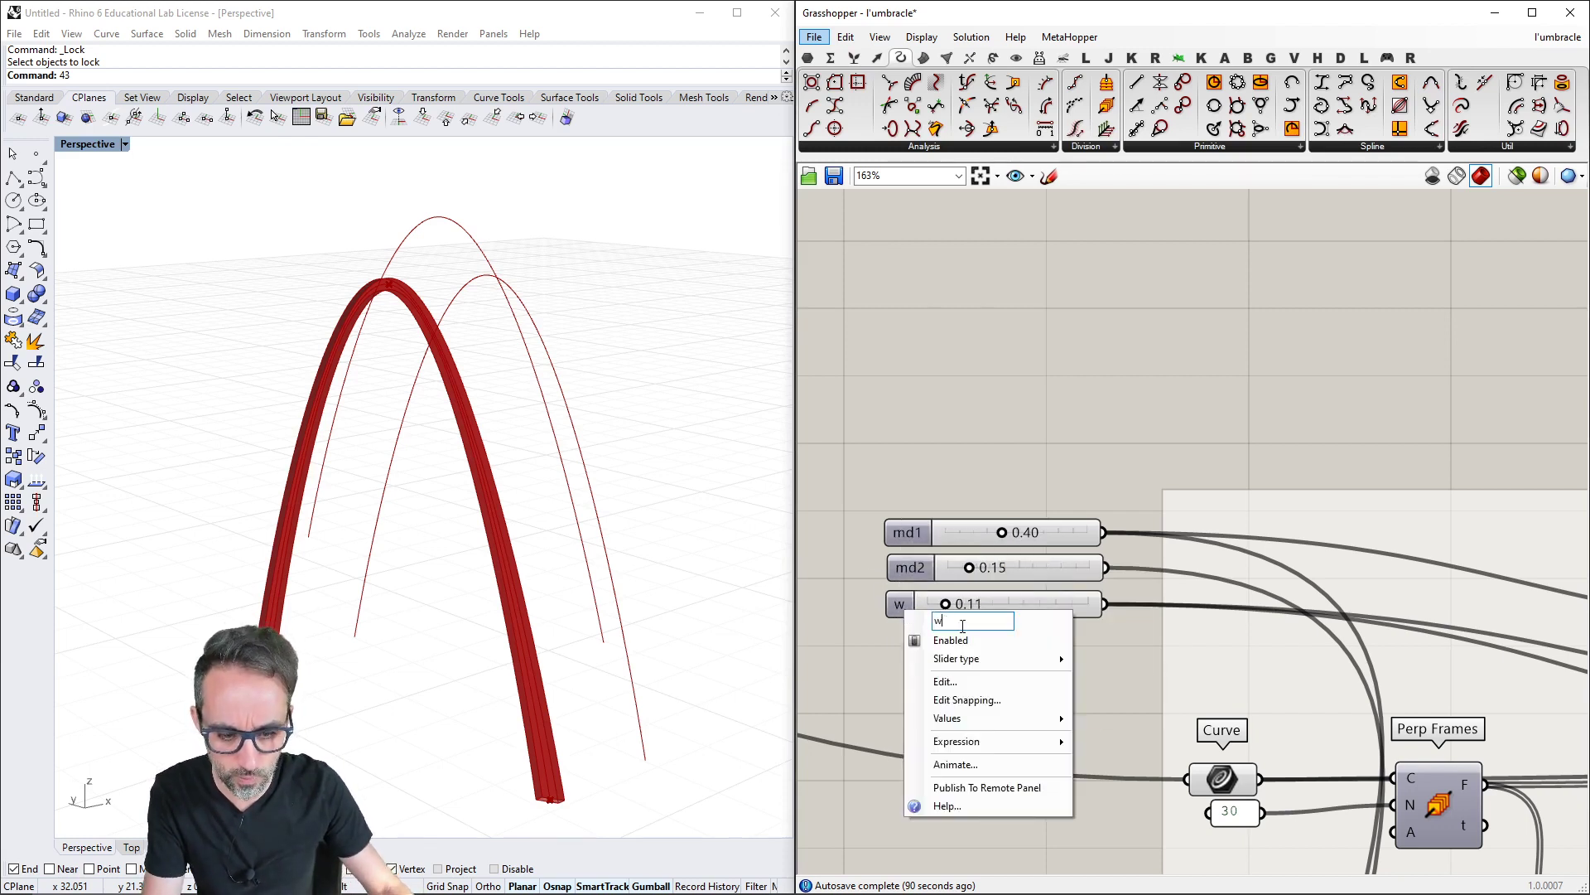
pyautogui.write('m')
pyautogui.press('Return')
# Set the mw slider to 0.06 and the md2 slider to 0.10
pyautogui.doubleClick(1018, 603)
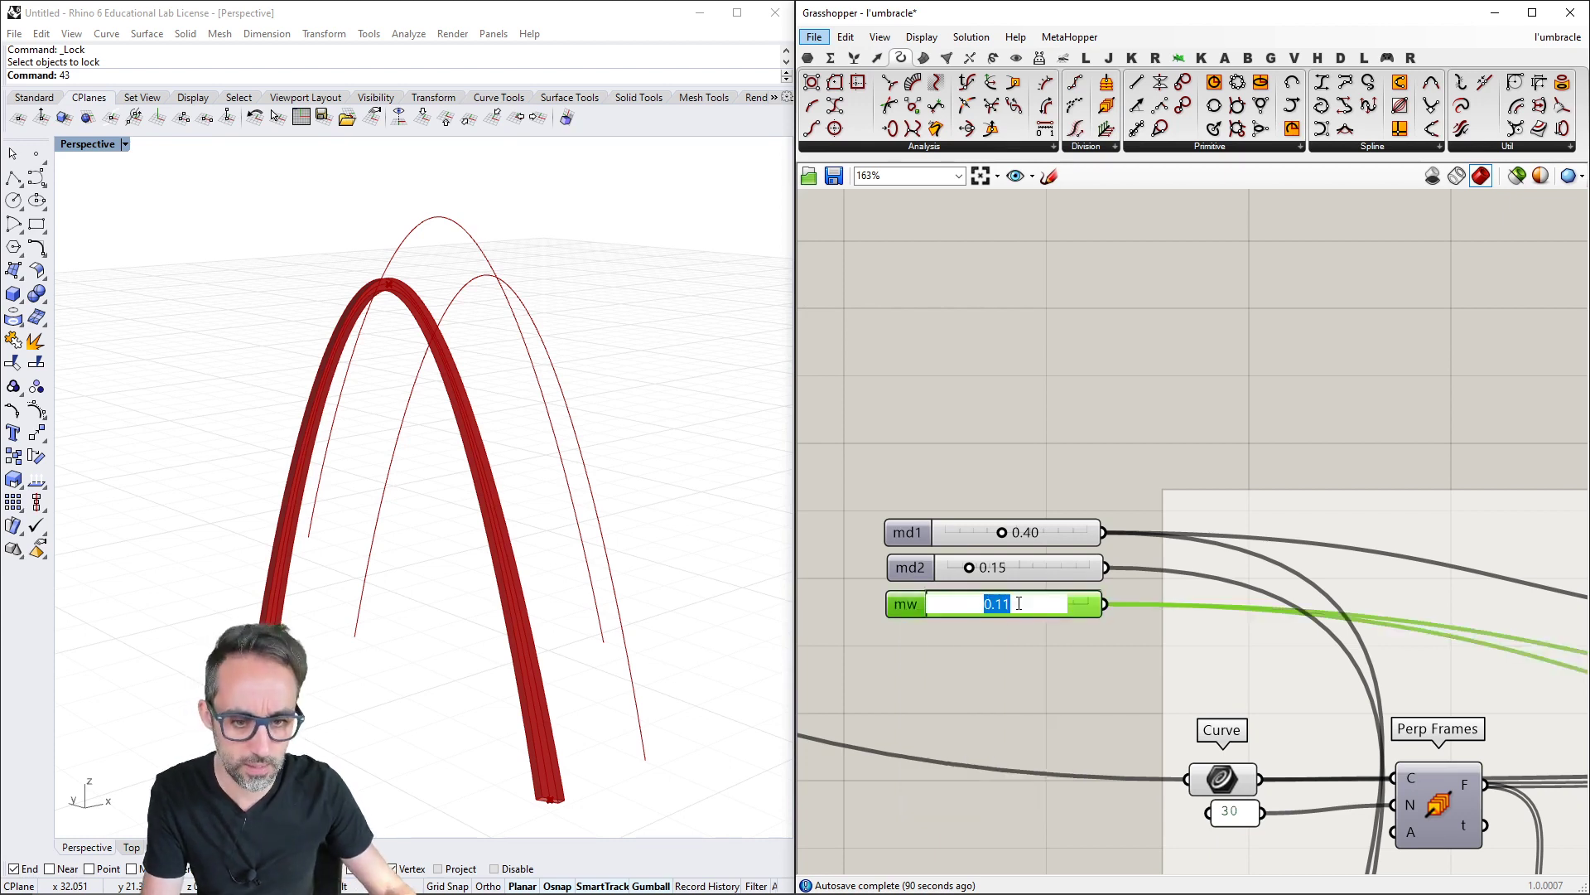
pyautogui.write('0.')
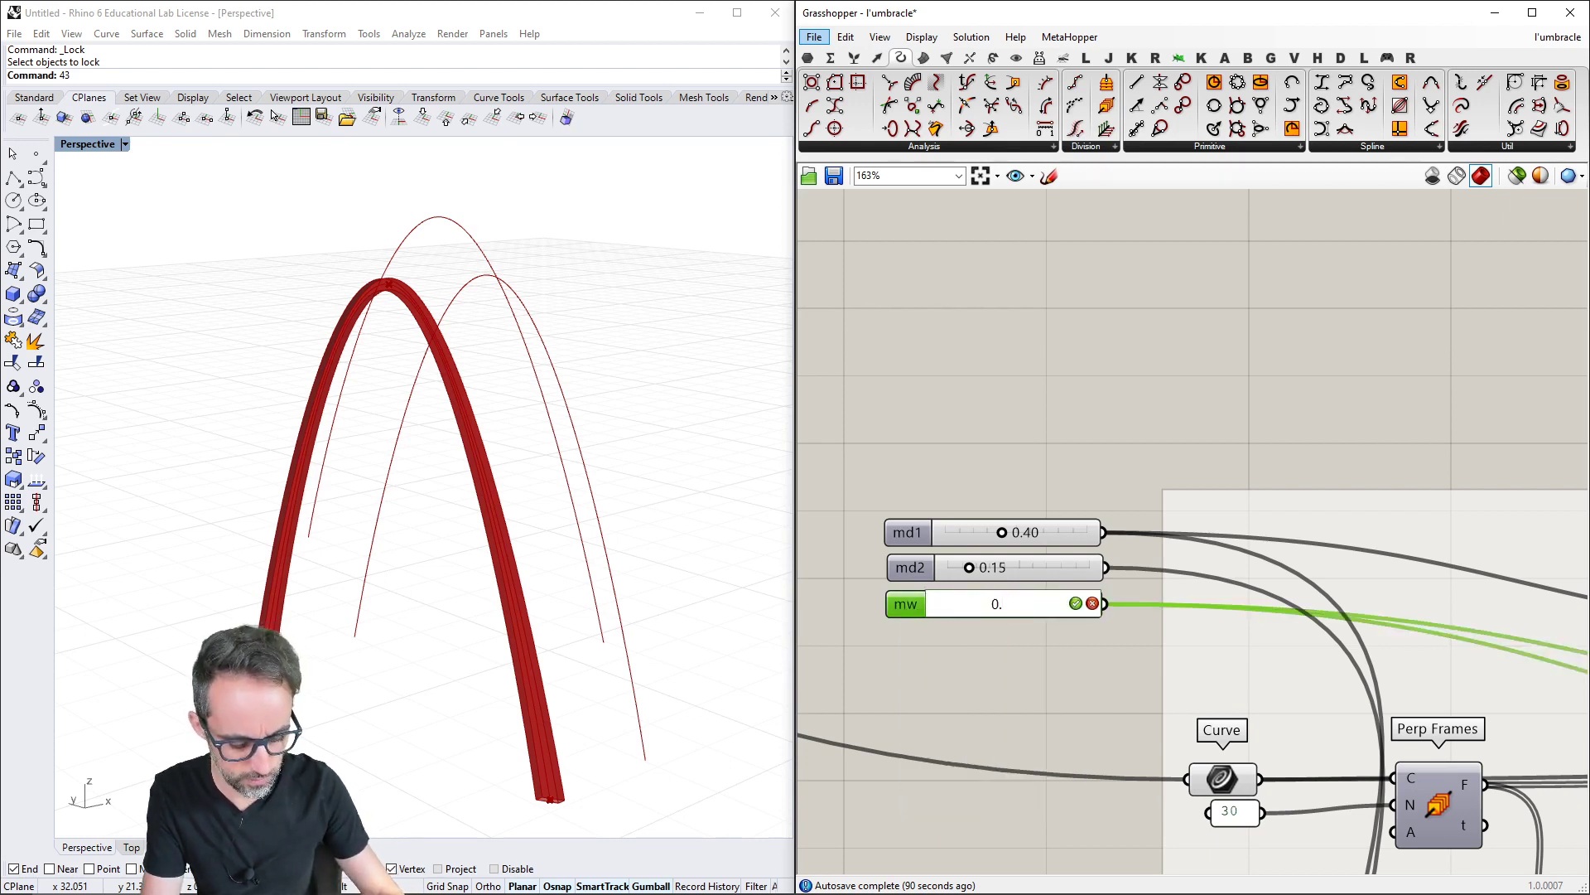
pyautogui.write('06')
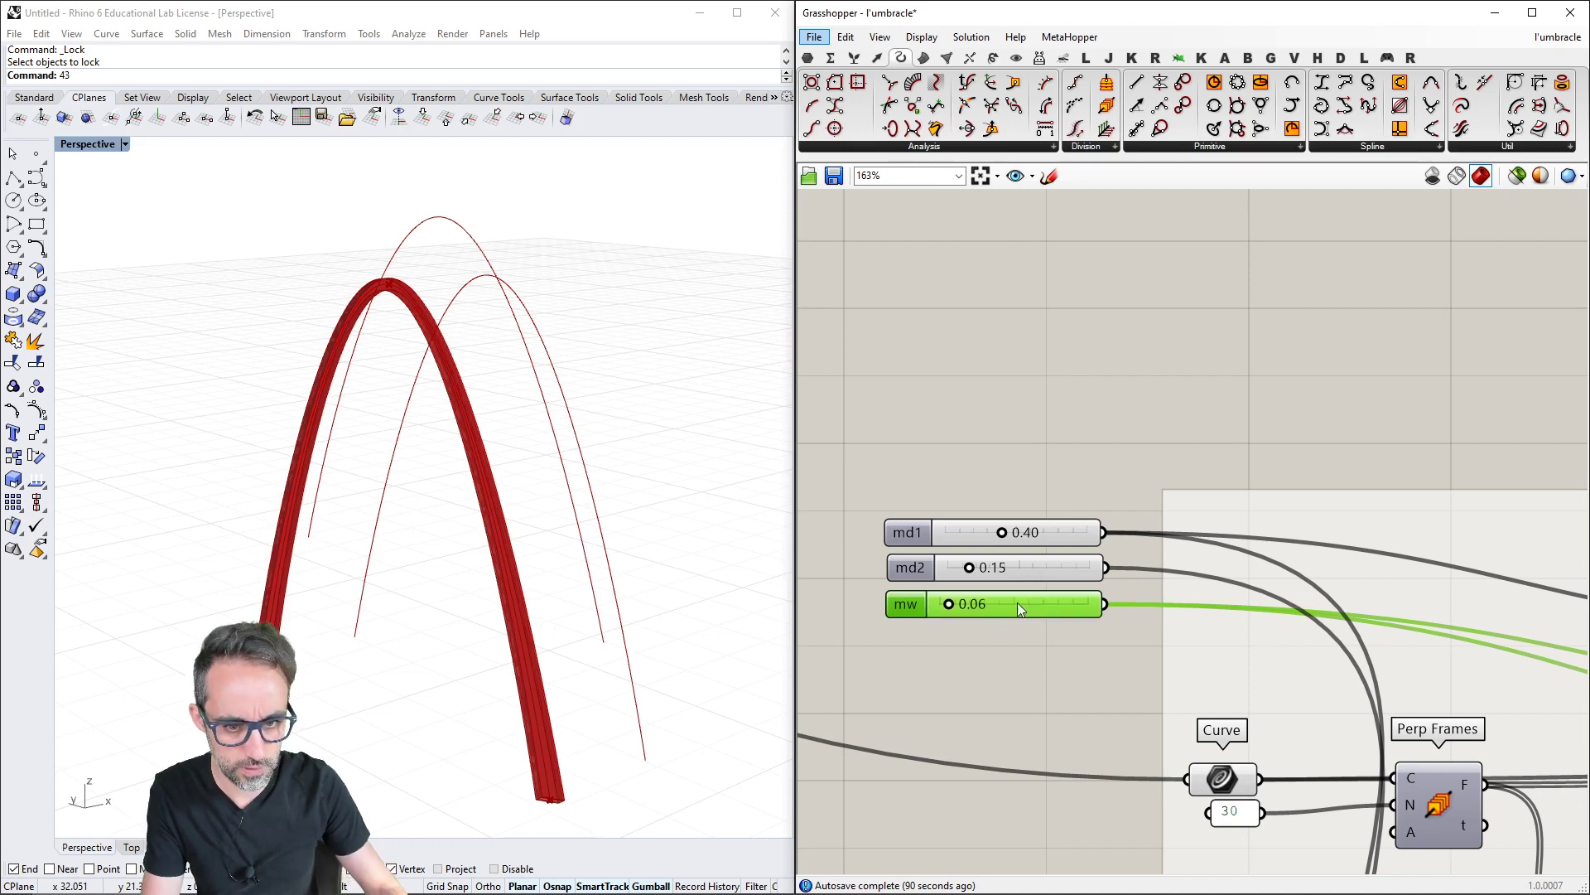
pyautogui.press('Return')
pyautogui.doubleClick(1025, 572)
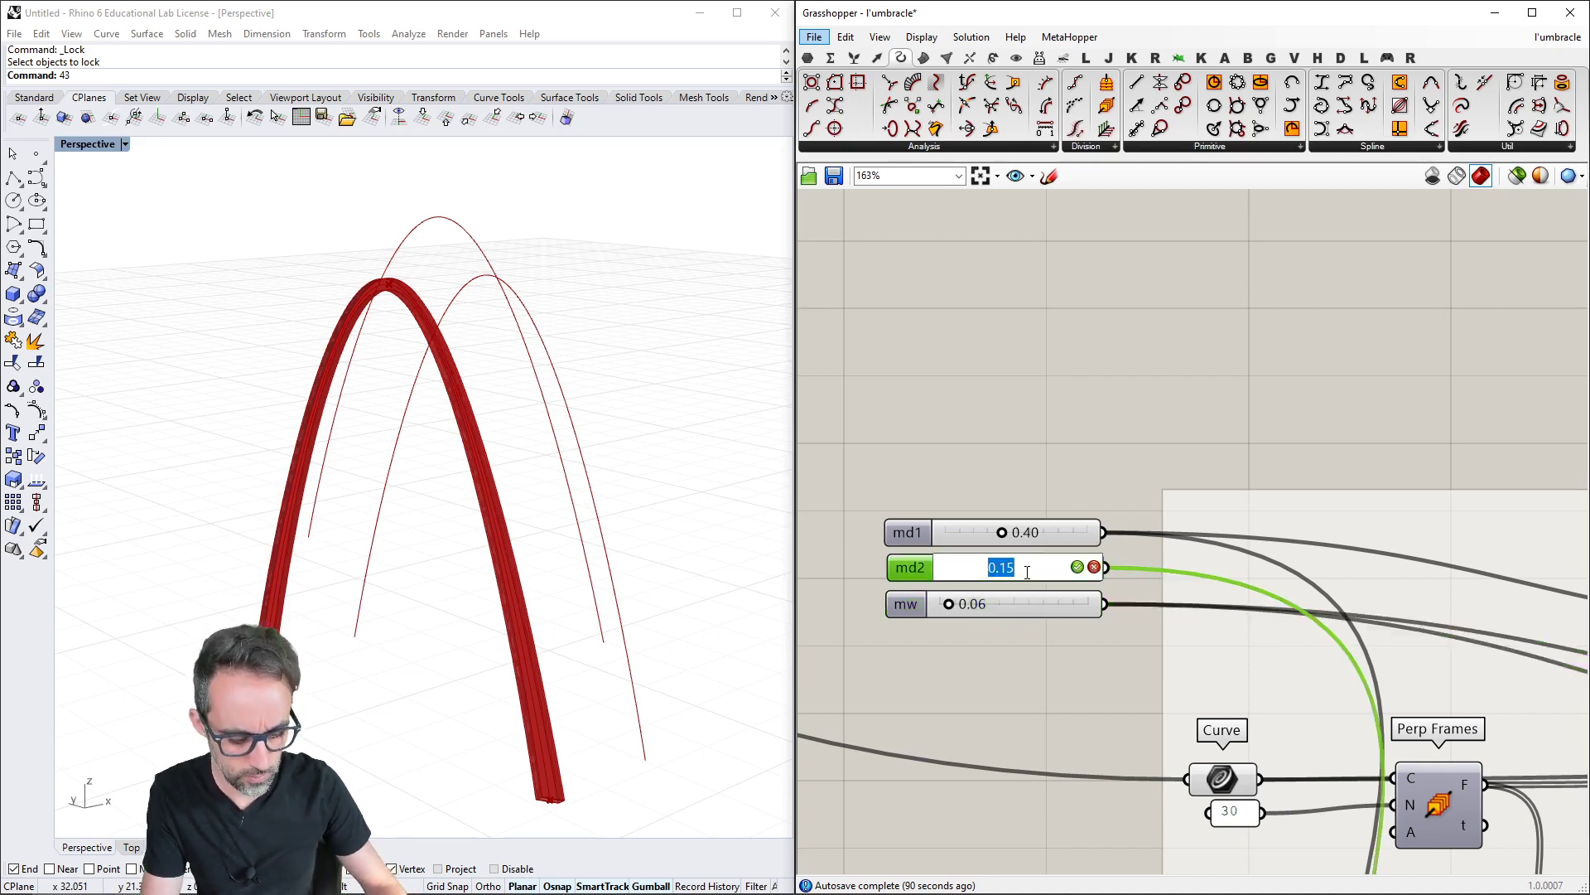
pyautogui.write('0.10')
pyautogui.press('Return')
# Set the md1 slider to 0.25
pyautogui.doubleClick(1050, 530)
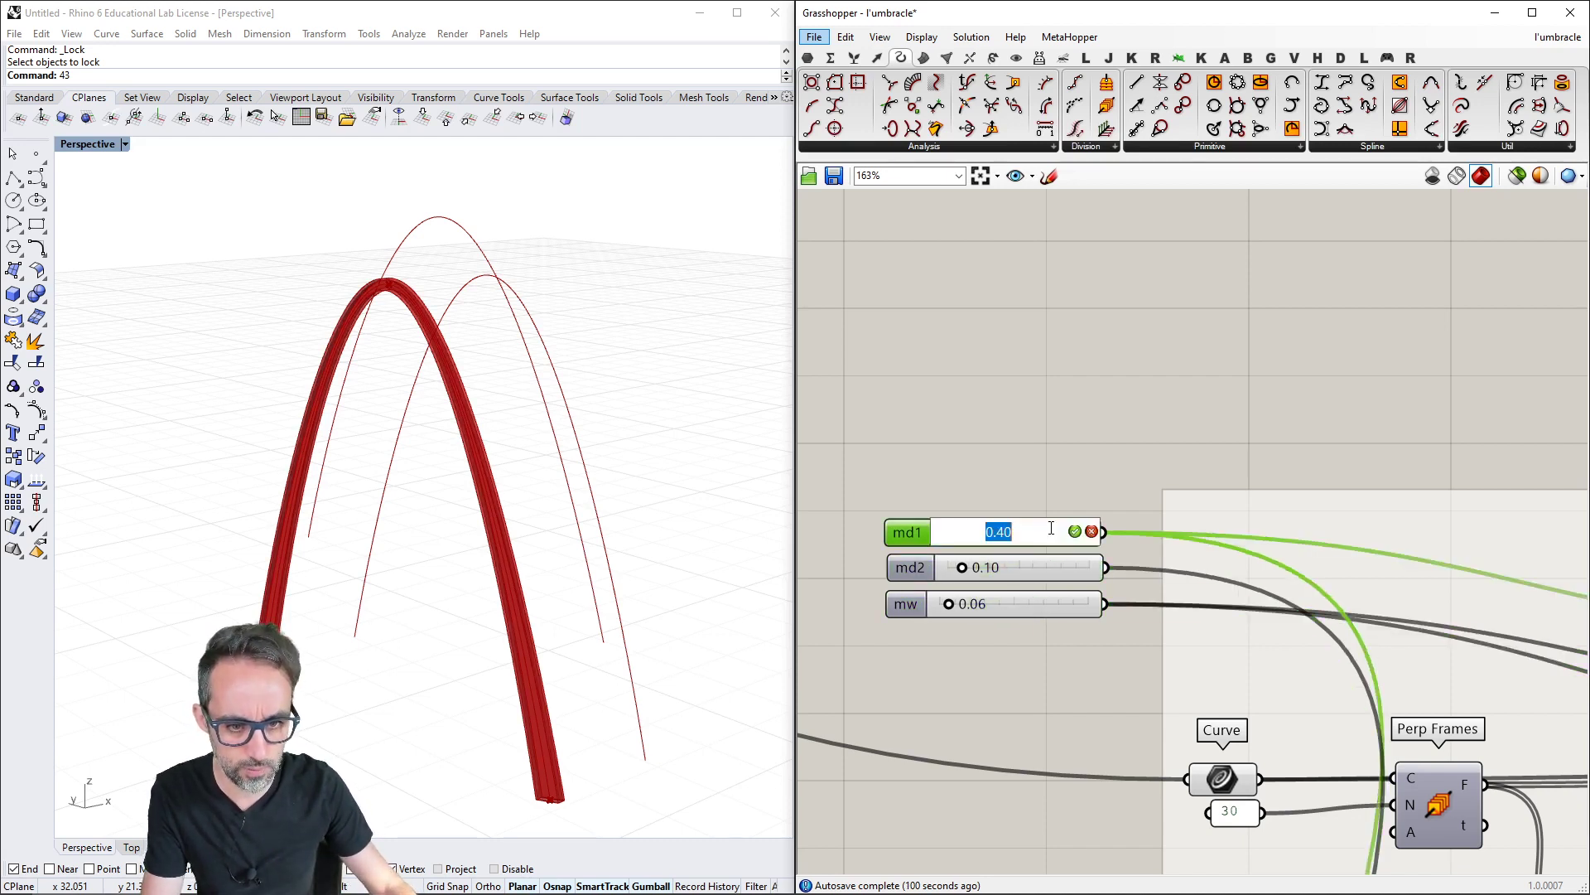
pyautogui.write('0.')
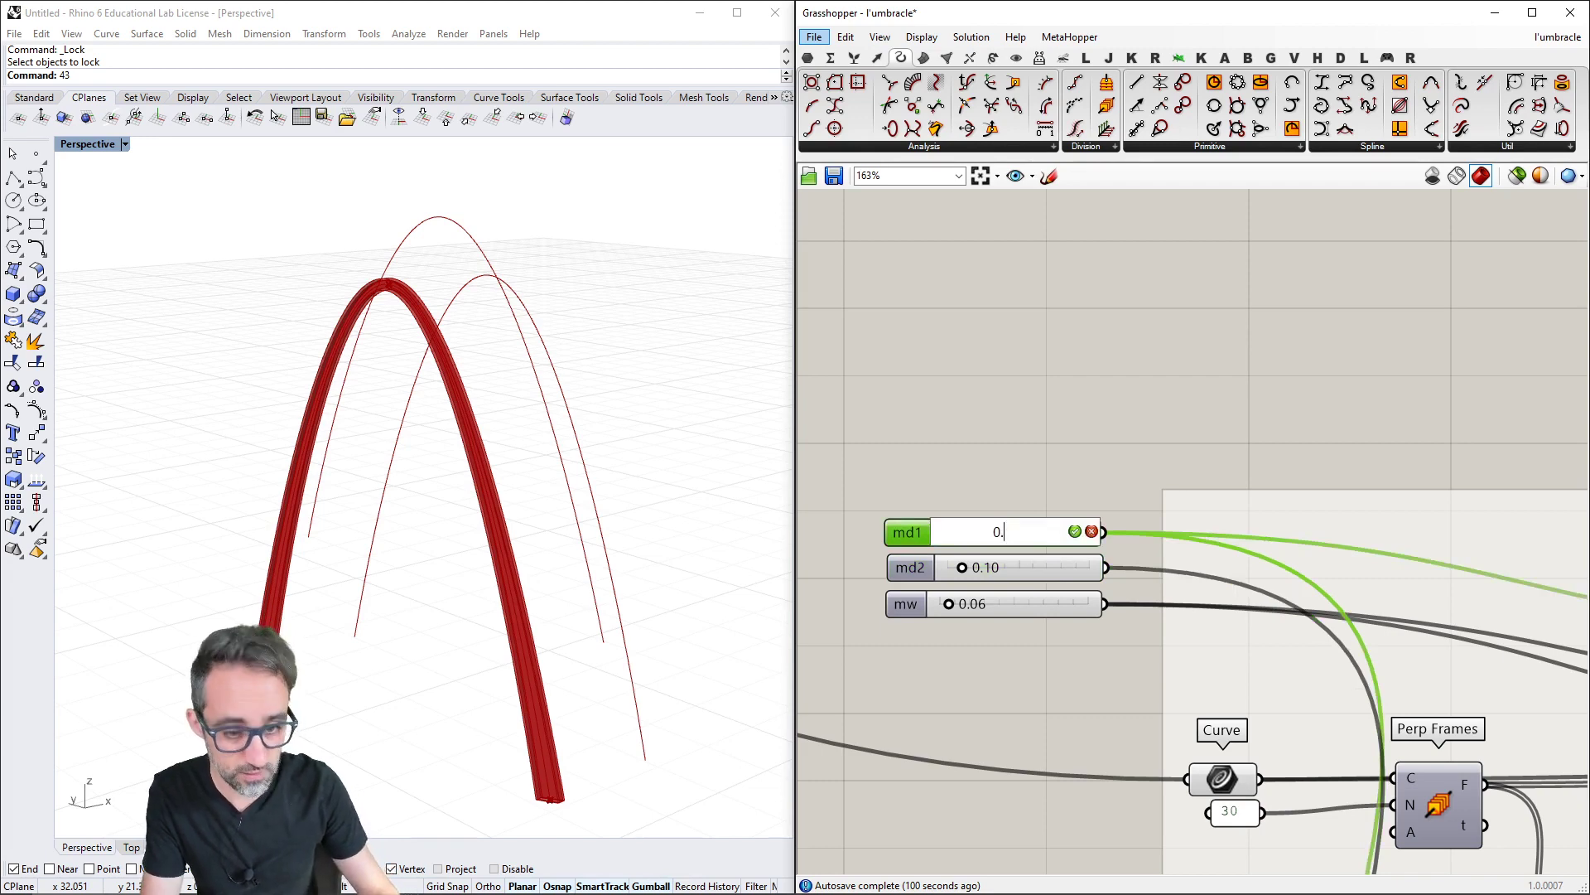
pyautogui.write('25')
pyautogui.press('Return')
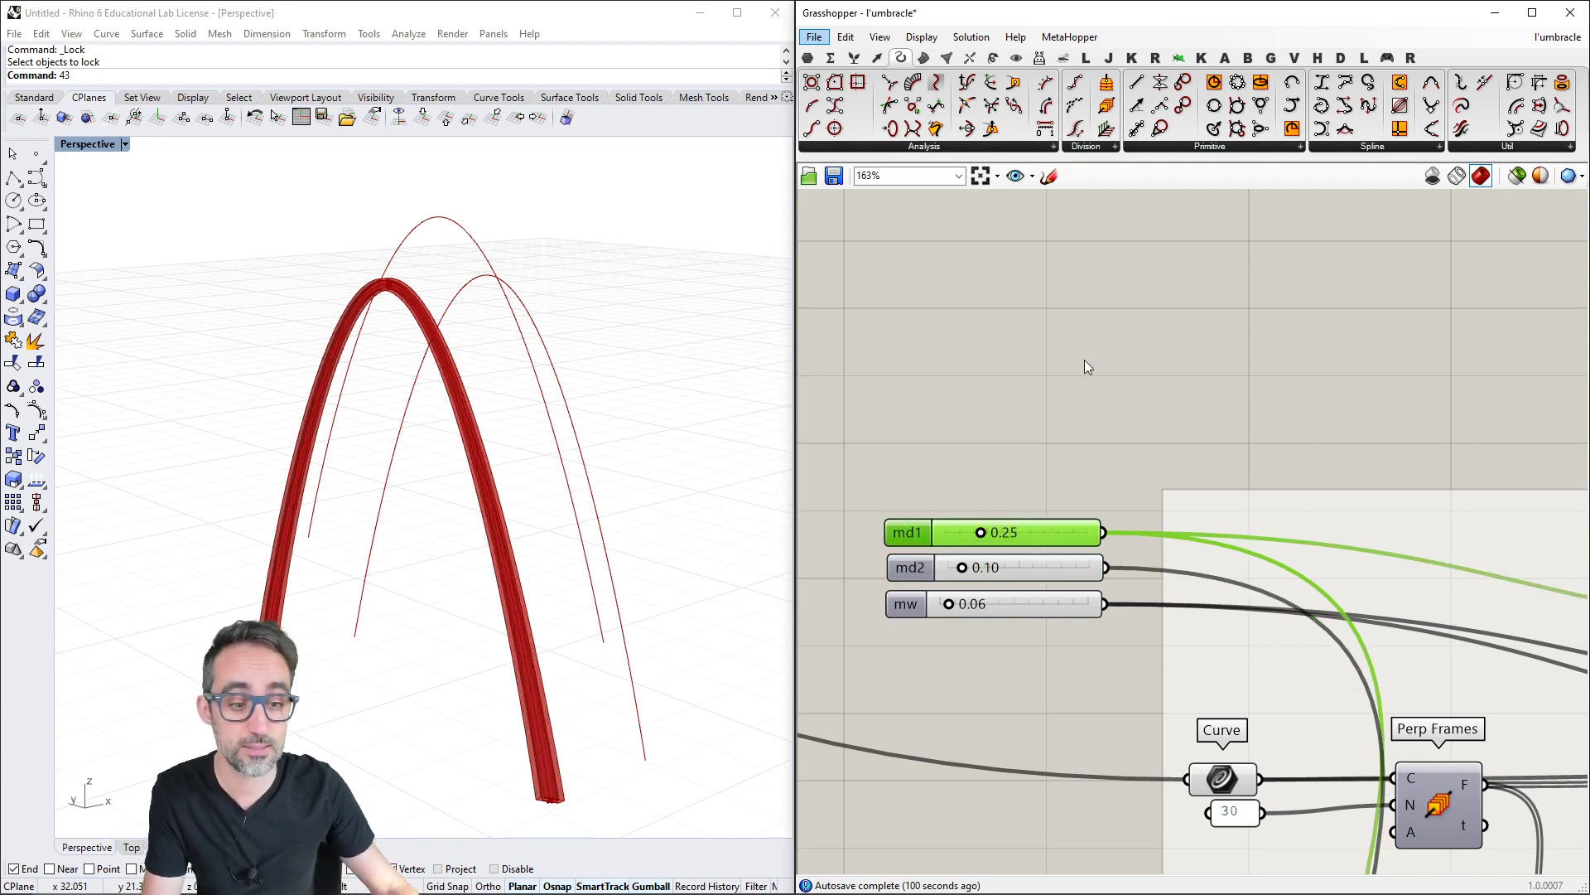
# Connect the middle arch's Curve from the lower Interpolate group to the Curve parameter of the copied tapered-arch definition
pyautogui.scroll(-6, 1085, 359)
pyautogui.moveTo(845, 312); pyautogui.dragTo(1157, 398, button='right')
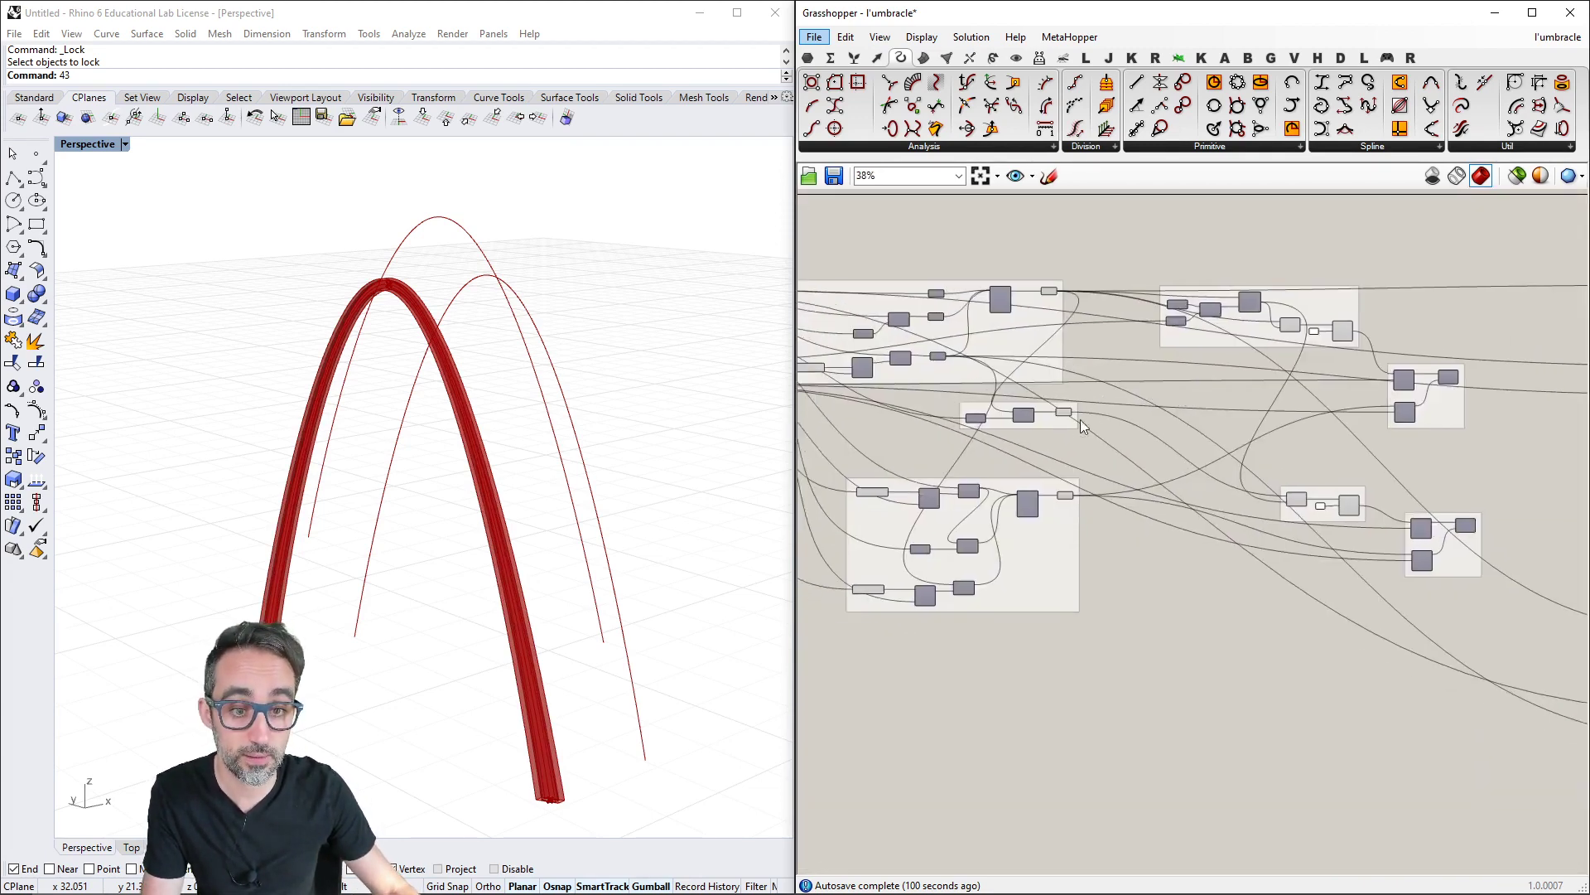
pyautogui.click(1064, 414)
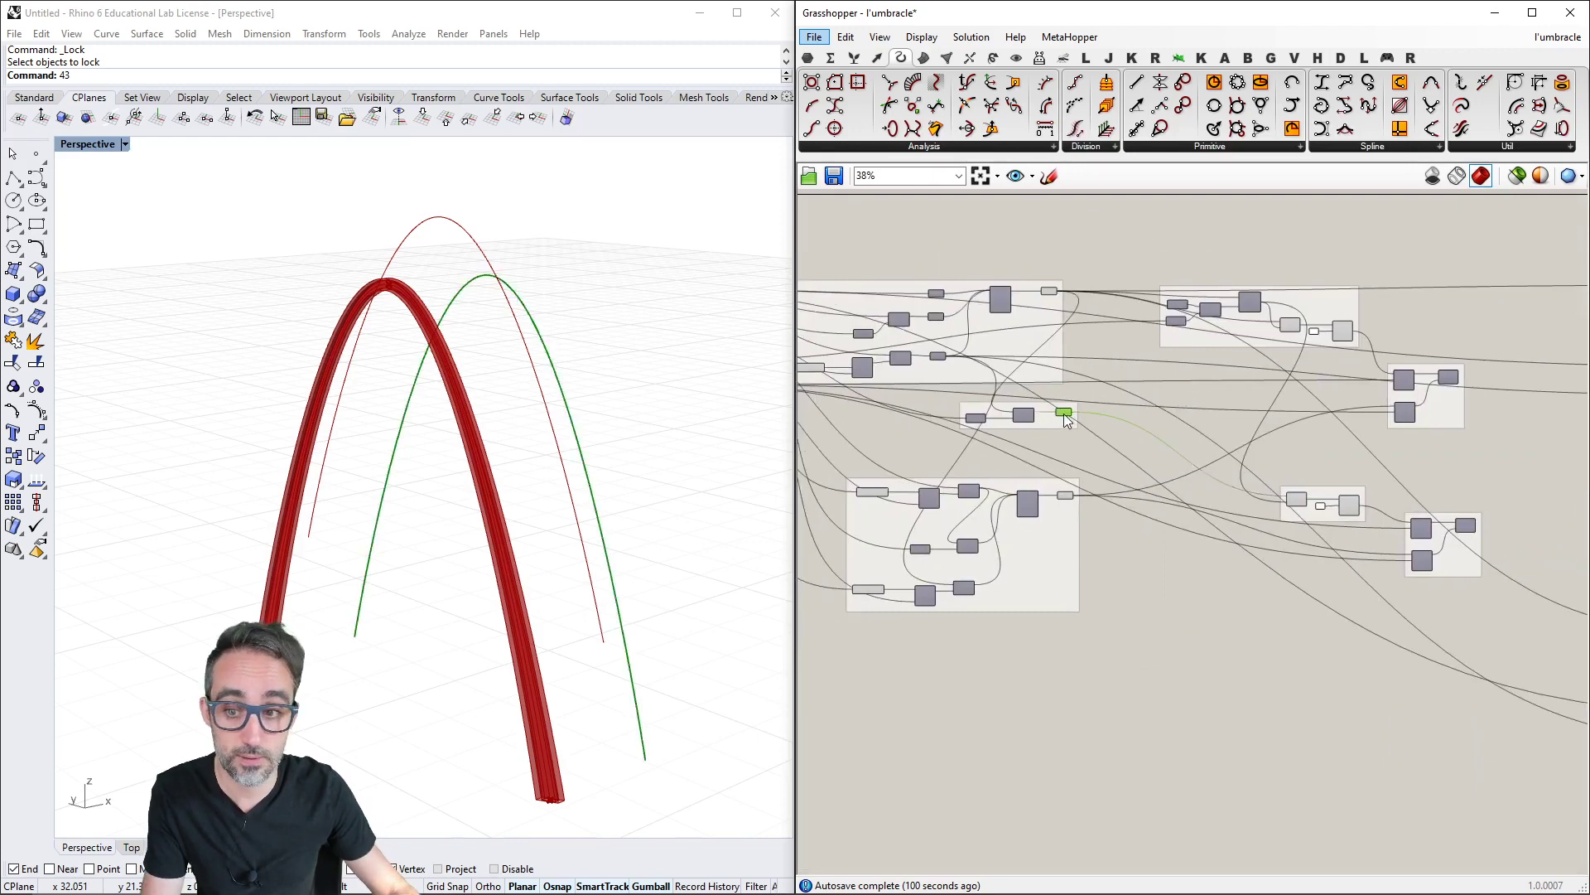
pyautogui.click(1068, 497)
pyautogui.scroll(3, 1071, 501)
pyautogui.moveTo(1072, 490); pyautogui.dragTo(1279, 737)
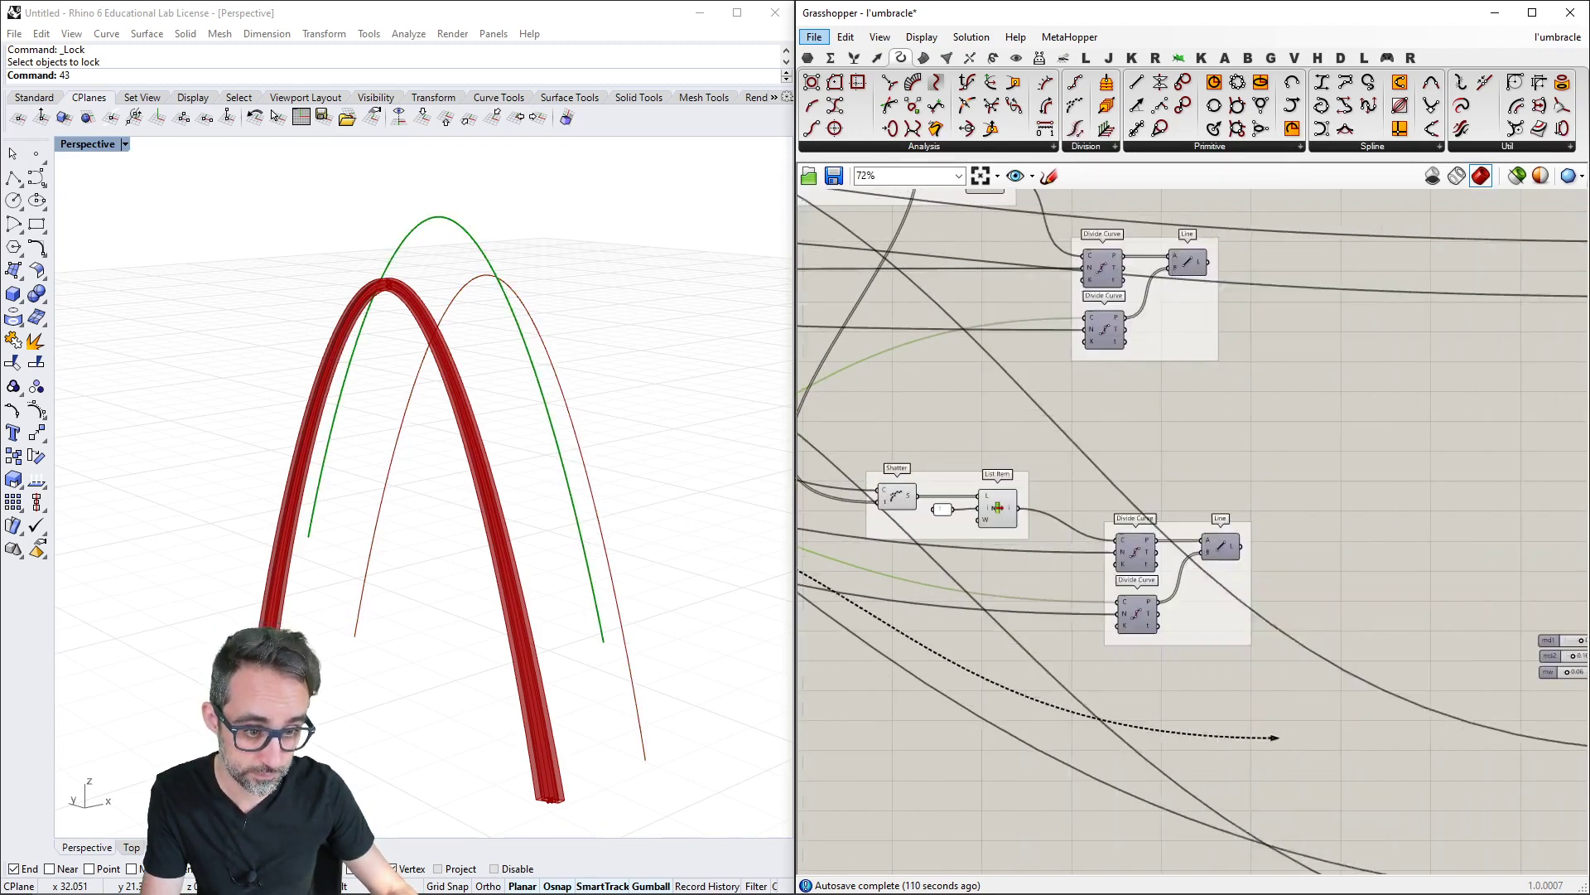
pyautogui.moveTo(1279, 737); pyautogui.dragTo(908, 735, button='right')
pyautogui.moveTo(1279, 737)
pyautogui.mouseDown()
pyautogui.moveTo(1256, 769)
pyautogui.moveTo(1301, 752)
pyautogui.mouseUp()
pyautogui.scroll(-2, 1294, 762)
pyautogui.moveTo(1294, 762); pyautogui.dragTo(1116, 557, button='right')
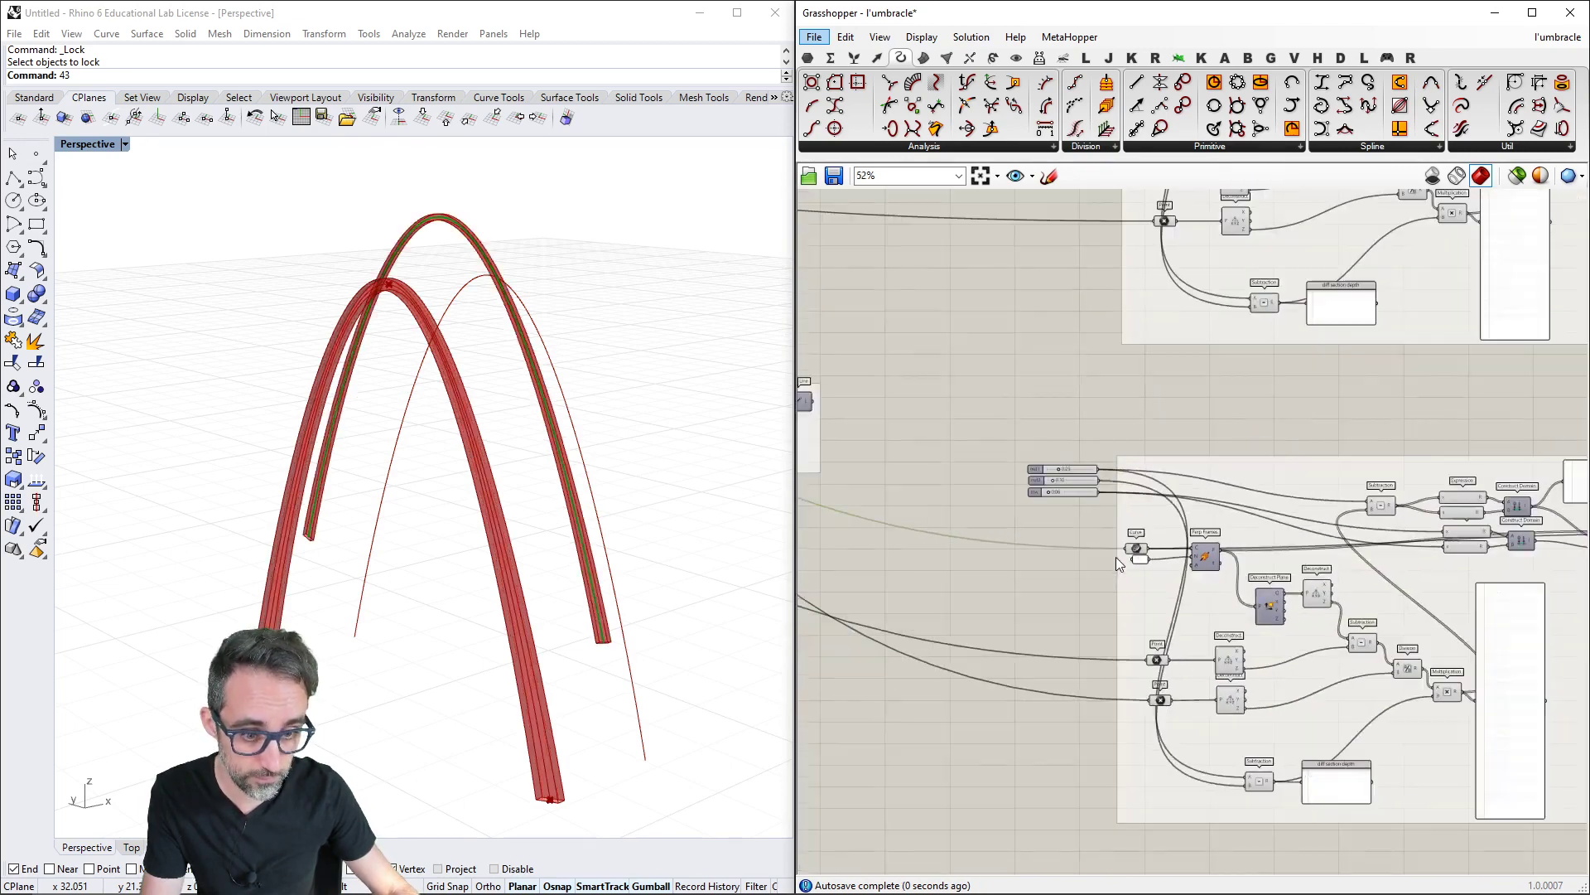
pyautogui.scroll(-1, 1310, 595)
pyautogui.scroll(-1, 1236, 639)
pyautogui.scroll(-1, 1117, 585)
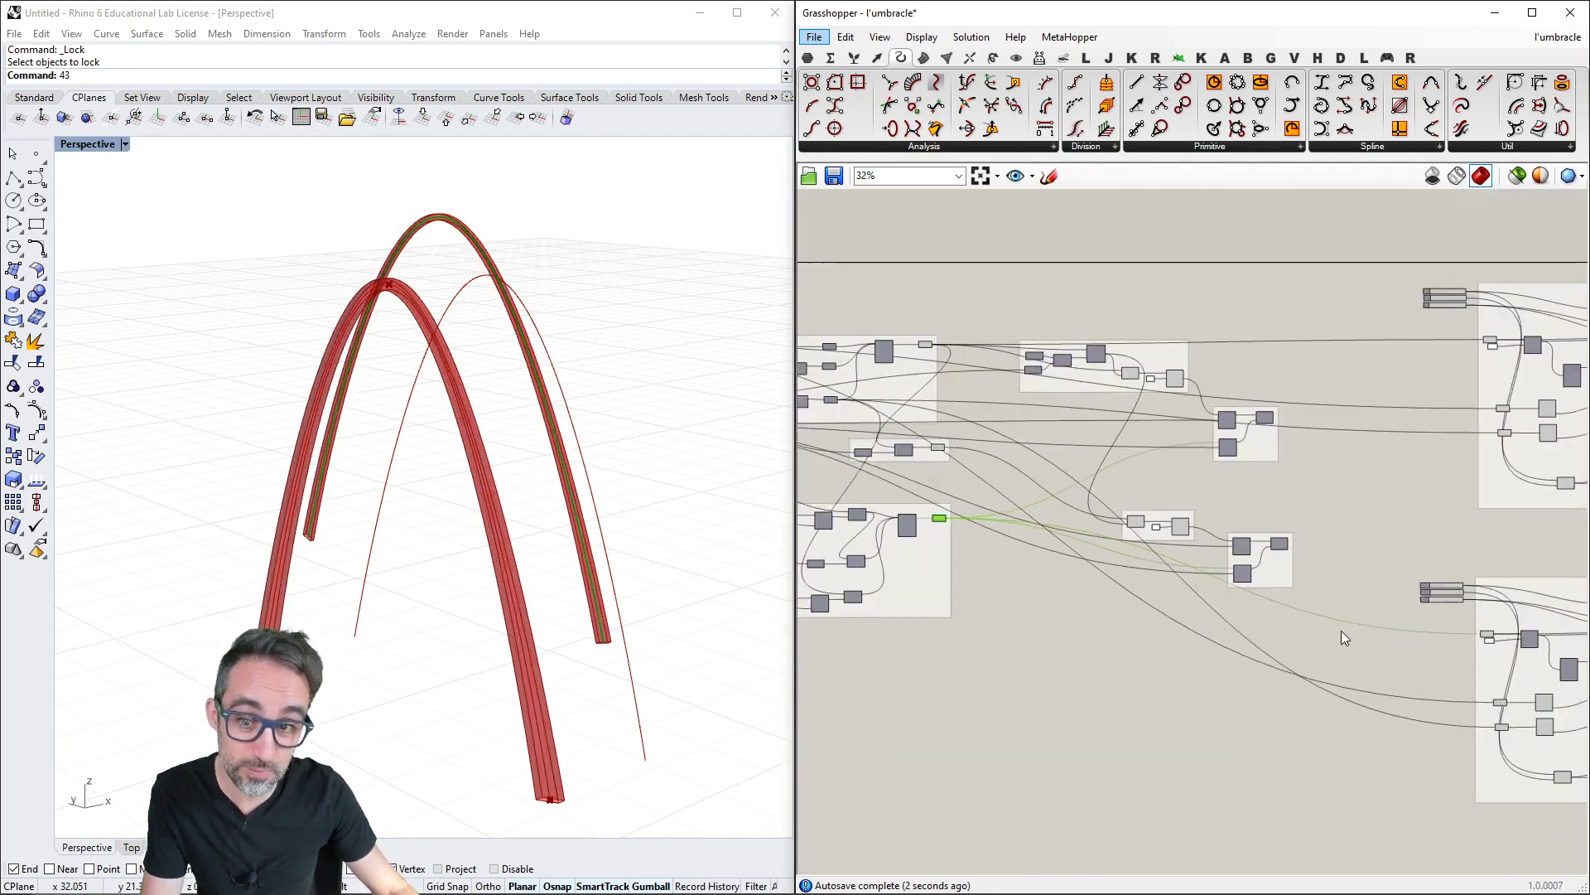
# Connect the first Move component's point in the lower Interpolate group to the upper Point parameter of the copied definition
pyautogui.moveTo(1342, 634); pyautogui.dragTo(1244, 573, button='right')
pyautogui.click(1402, 643)
pyautogui.moveTo(1042, 522); pyautogui.dragTo(1039, 453, button='right')
pyautogui.scroll(5, 1175, 543)
pyautogui.click(1061, 429)
pyautogui.moveTo(1050, 441); pyautogui.dragTo(1157, 460, button='right')
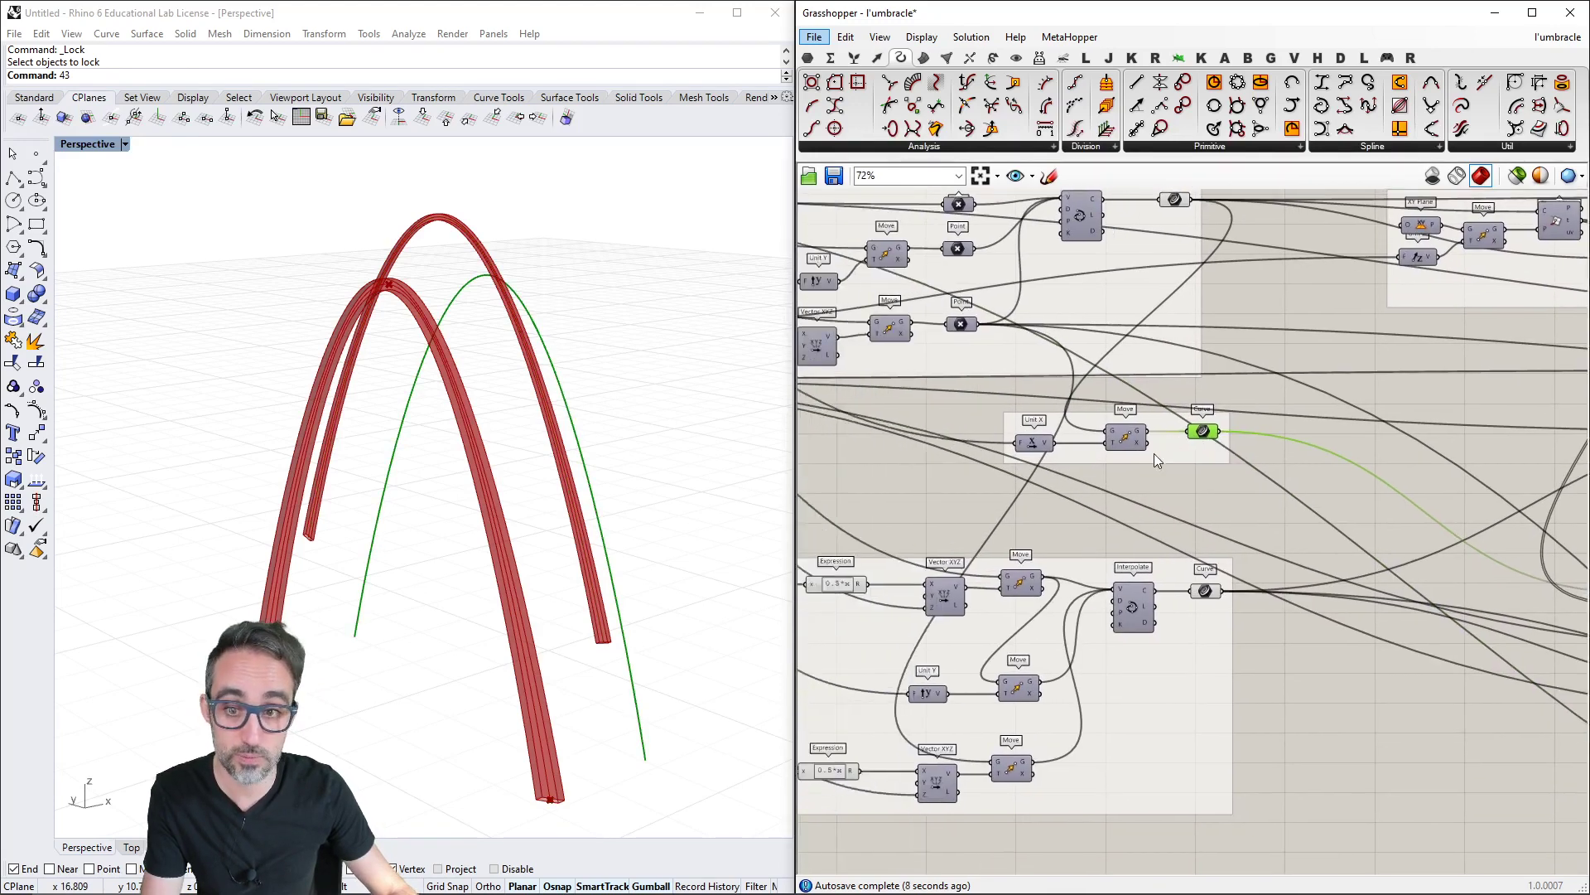
pyautogui.click(1201, 593)
pyautogui.moveTo(1060, 609); pyautogui.dragTo(1247, 515, button='right')
pyautogui.click(1214, 496)
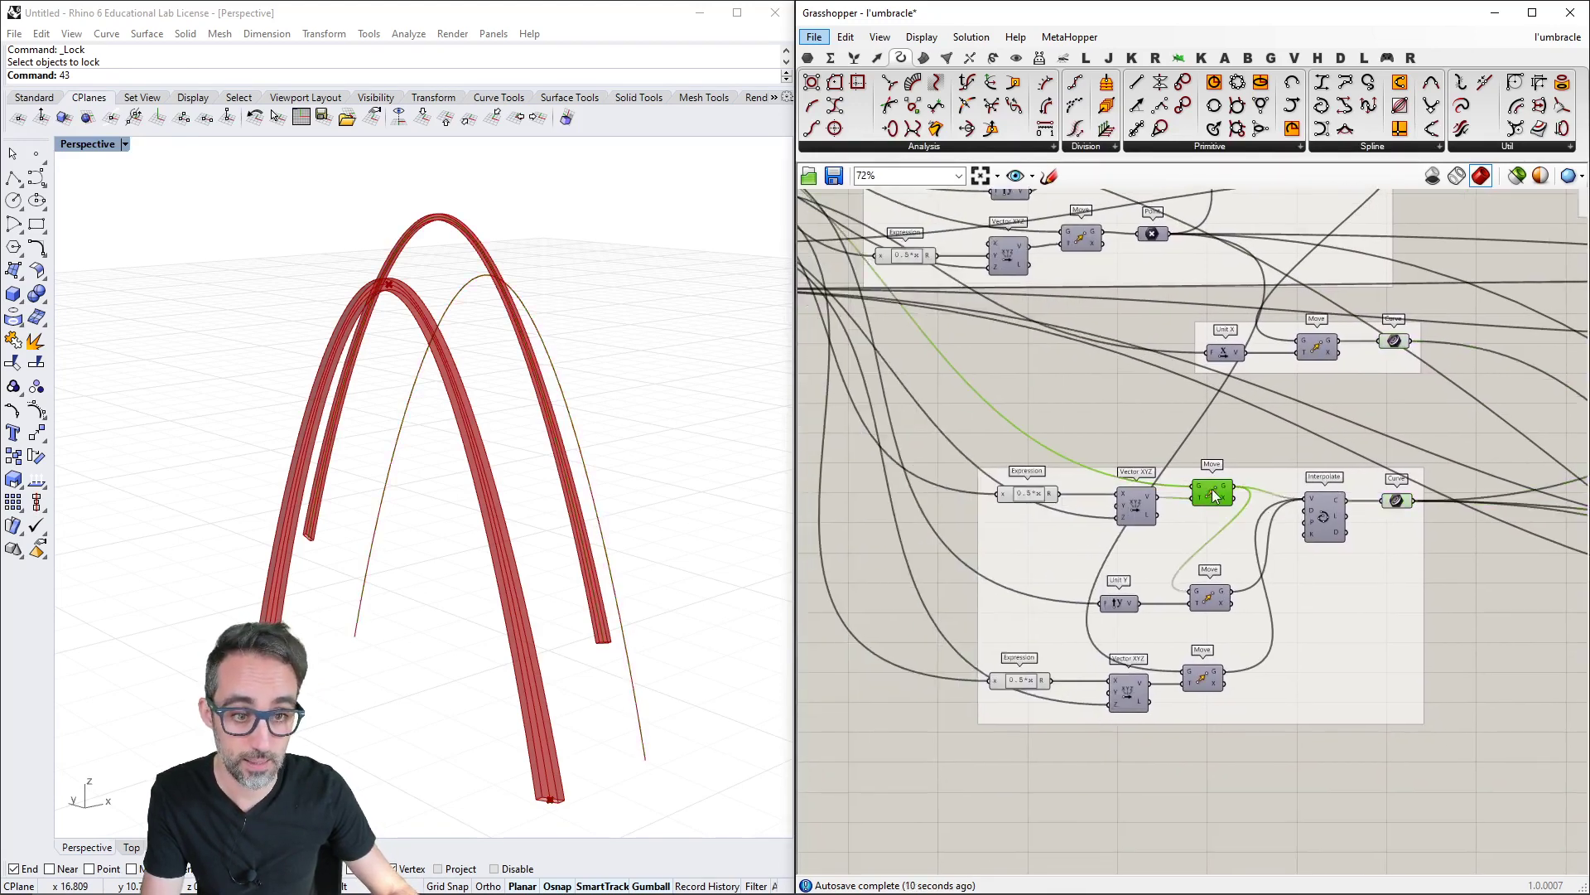
pyautogui.scroll(-5, 1217, 495)
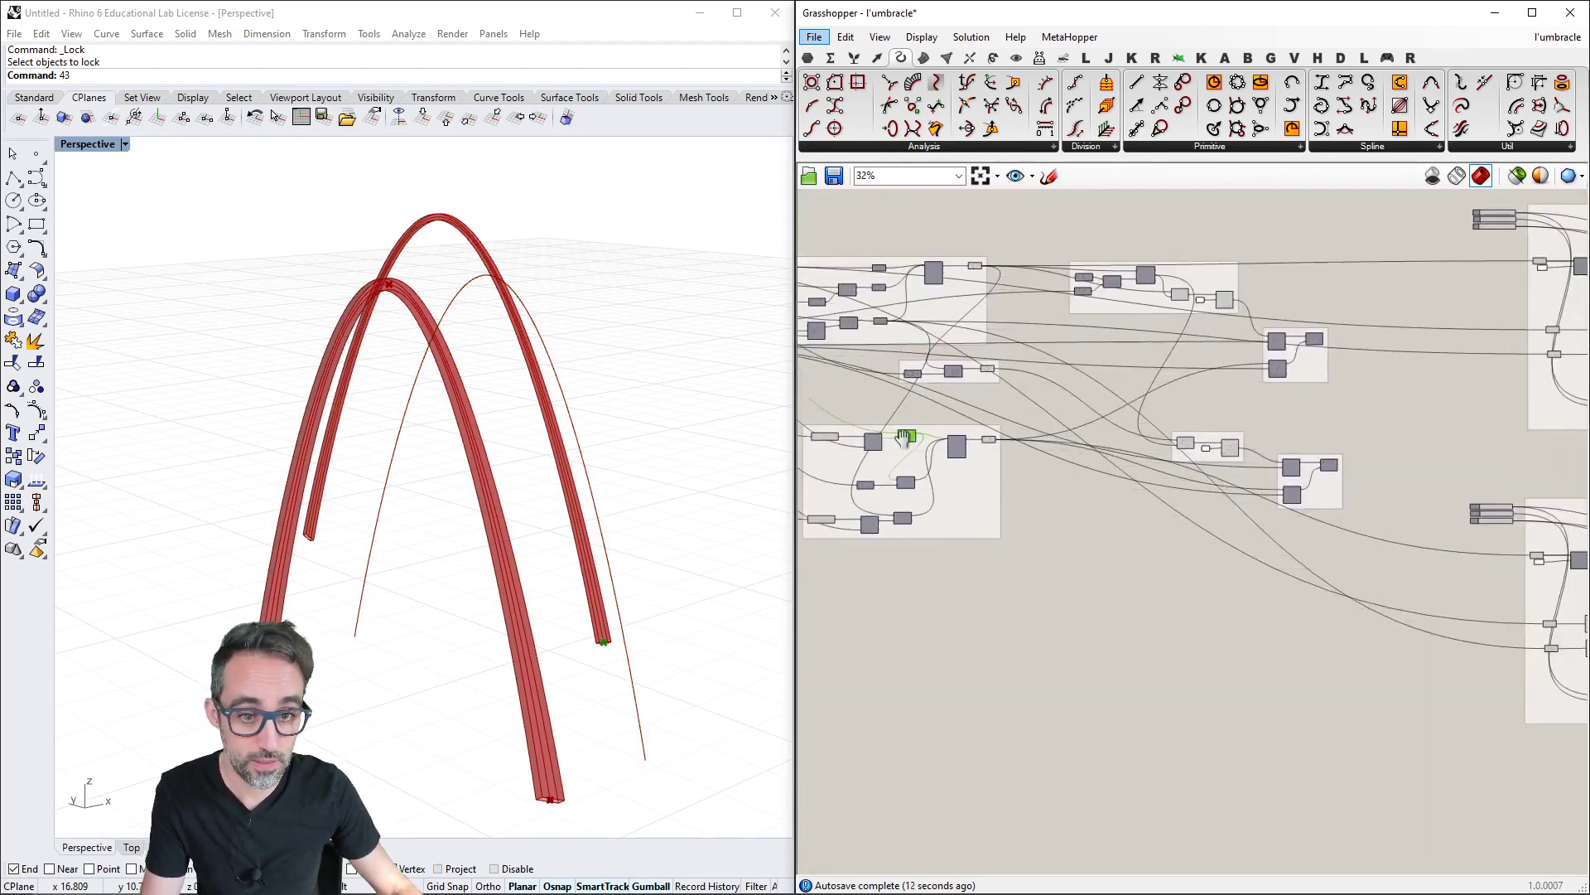
pyautogui.moveTo(895, 434); pyautogui.dragTo(1345, 571)
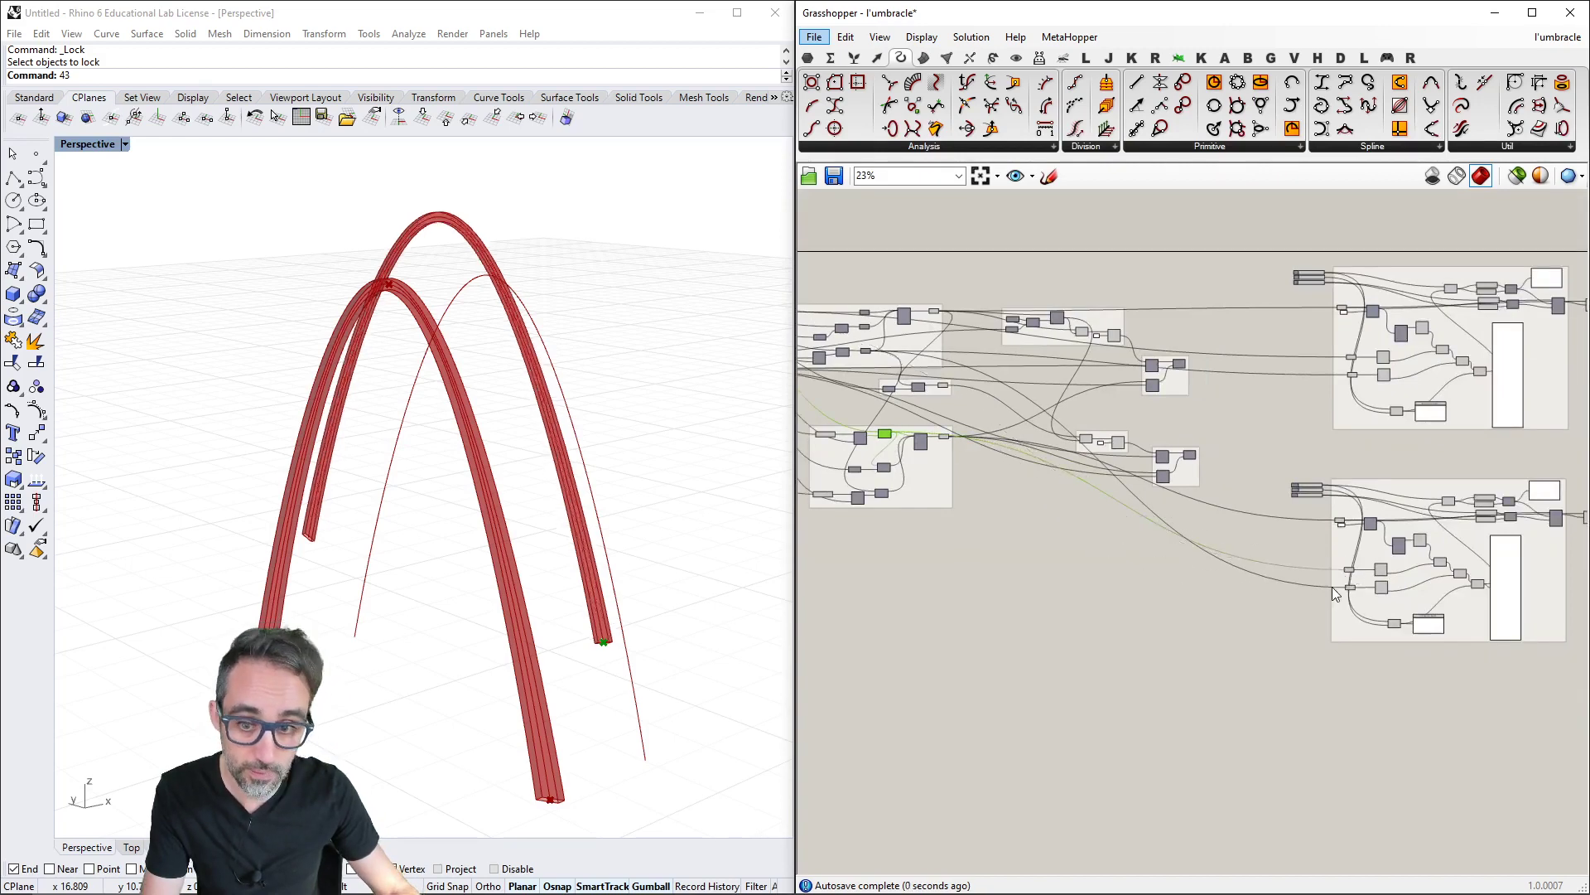
# Connect the last Move component's point in the lower Interpolate group to the lower Point parameter of the copied definition
pyautogui.scroll(3, 1334, 588)
pyautogui.moveTo(1354, 590); pyautogui.dragTo(1171, 532, button='right')
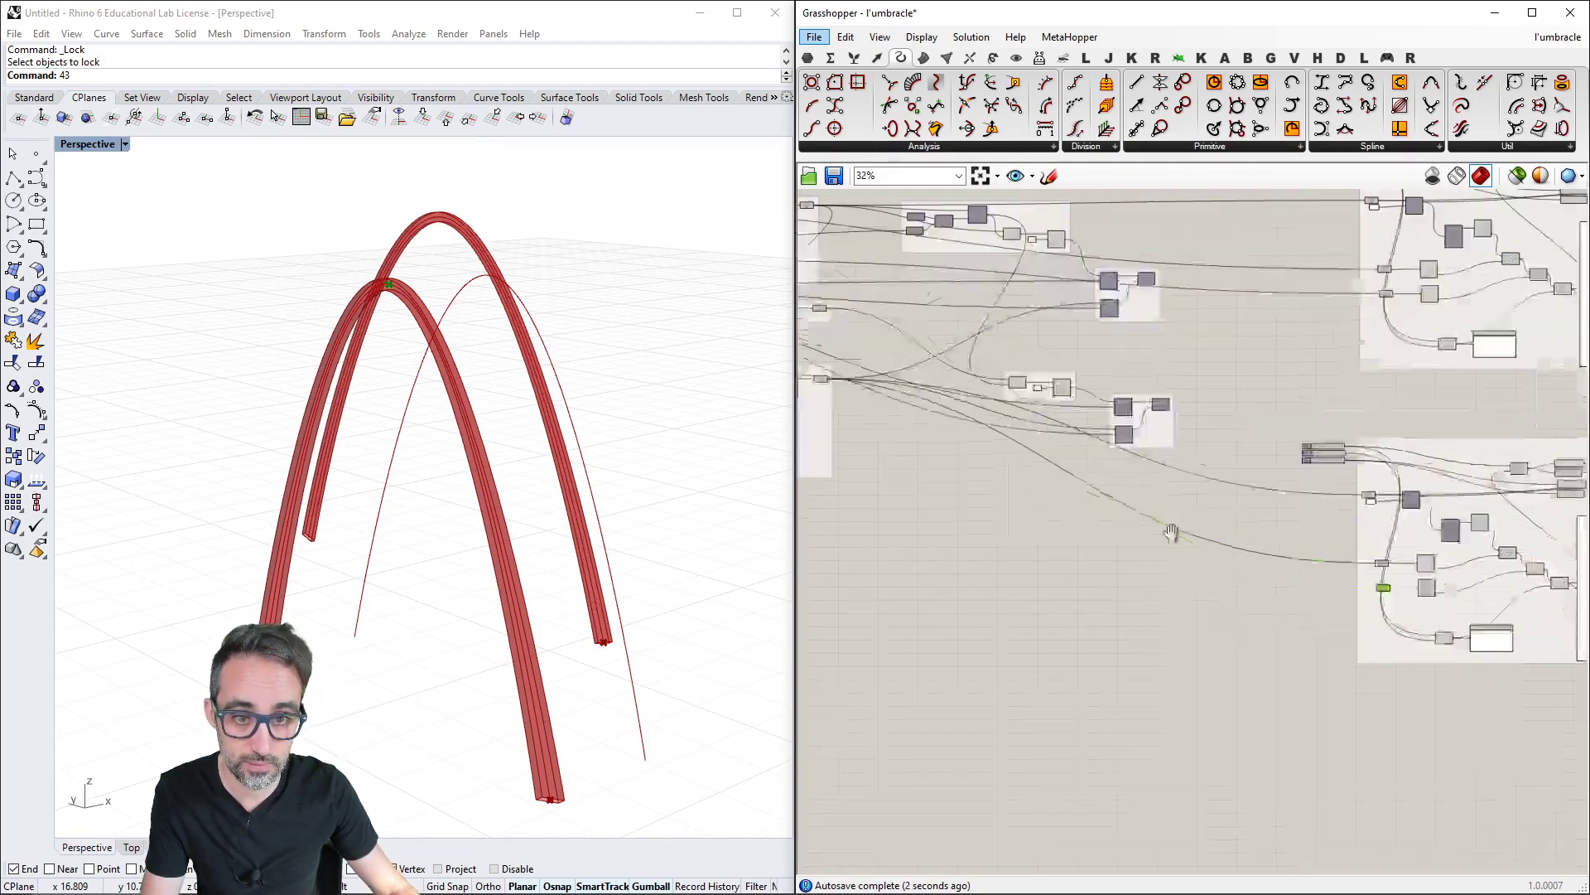
pyautogui.scroll(4, 997, 363)
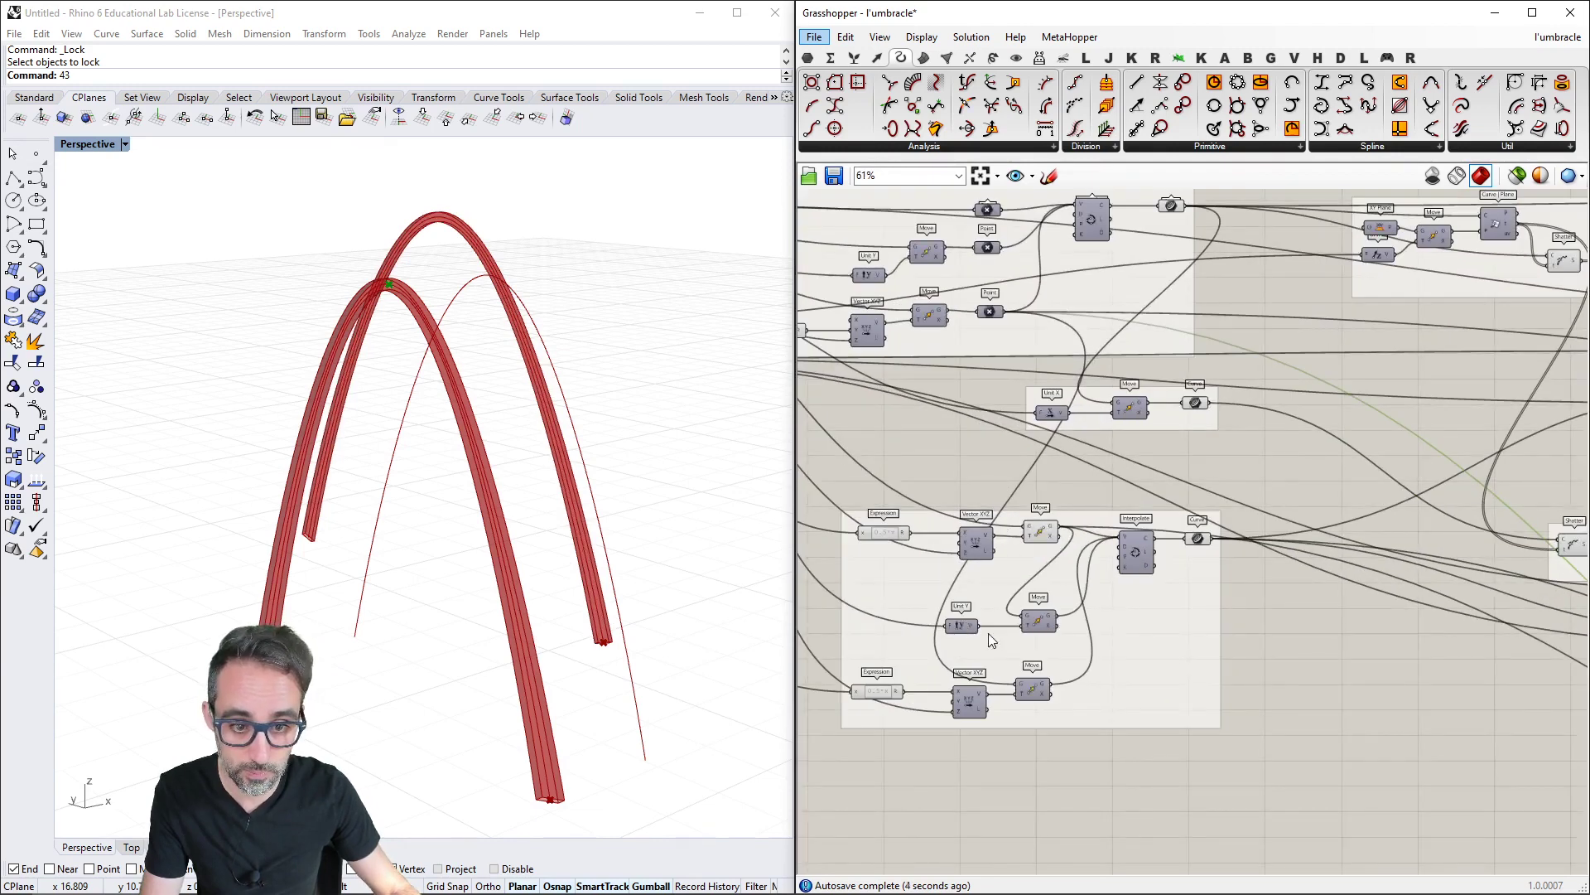
pyautogui.click(1038, 623)
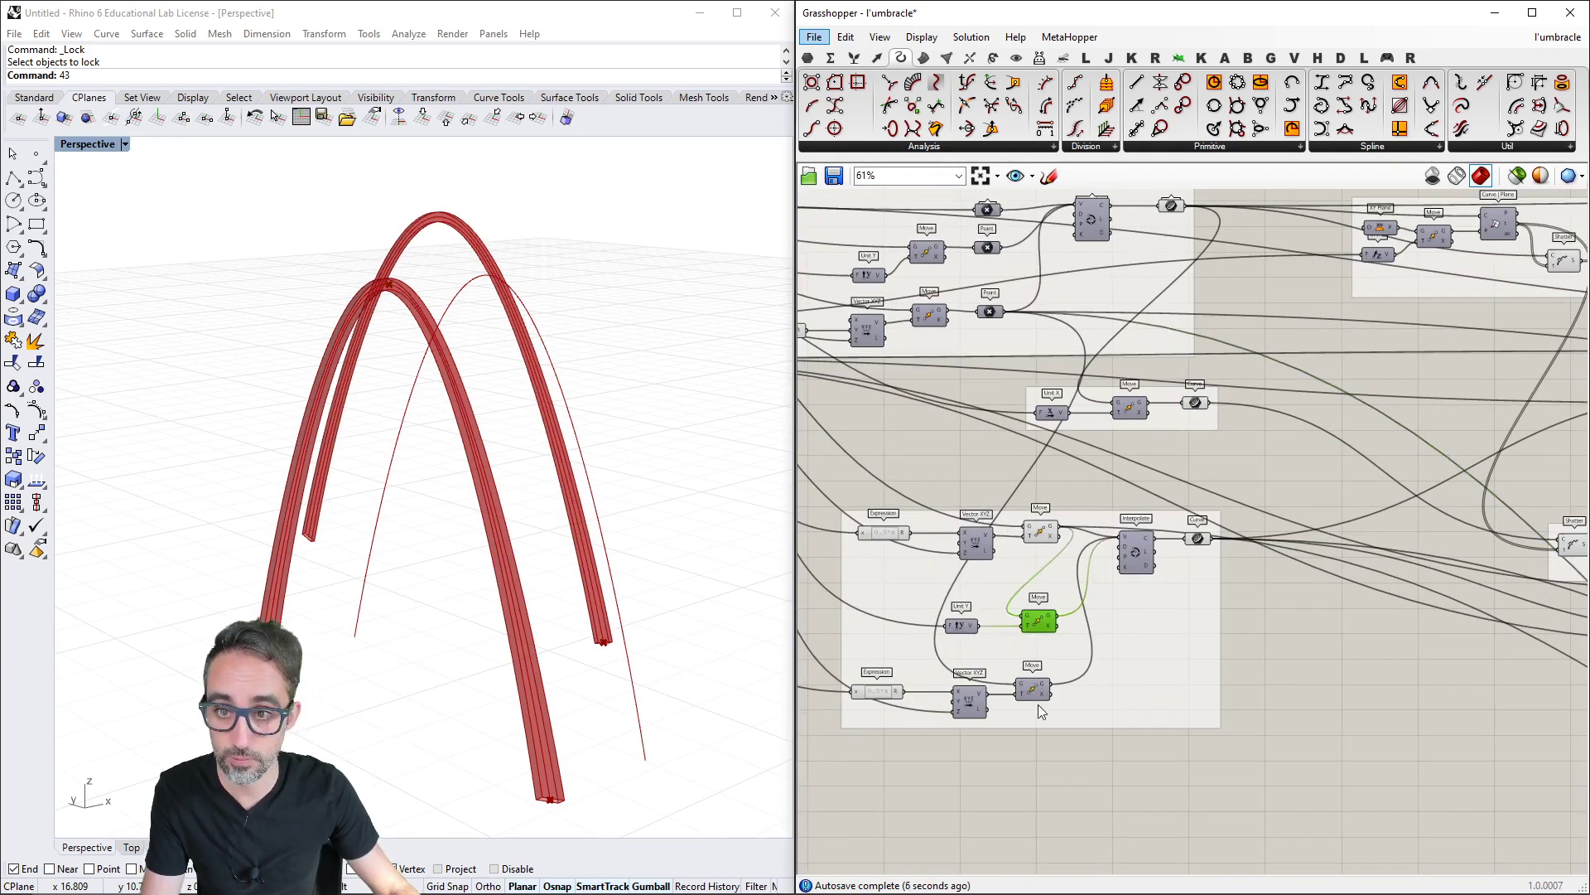
pyautogui.scroll(-5, 919, 578)
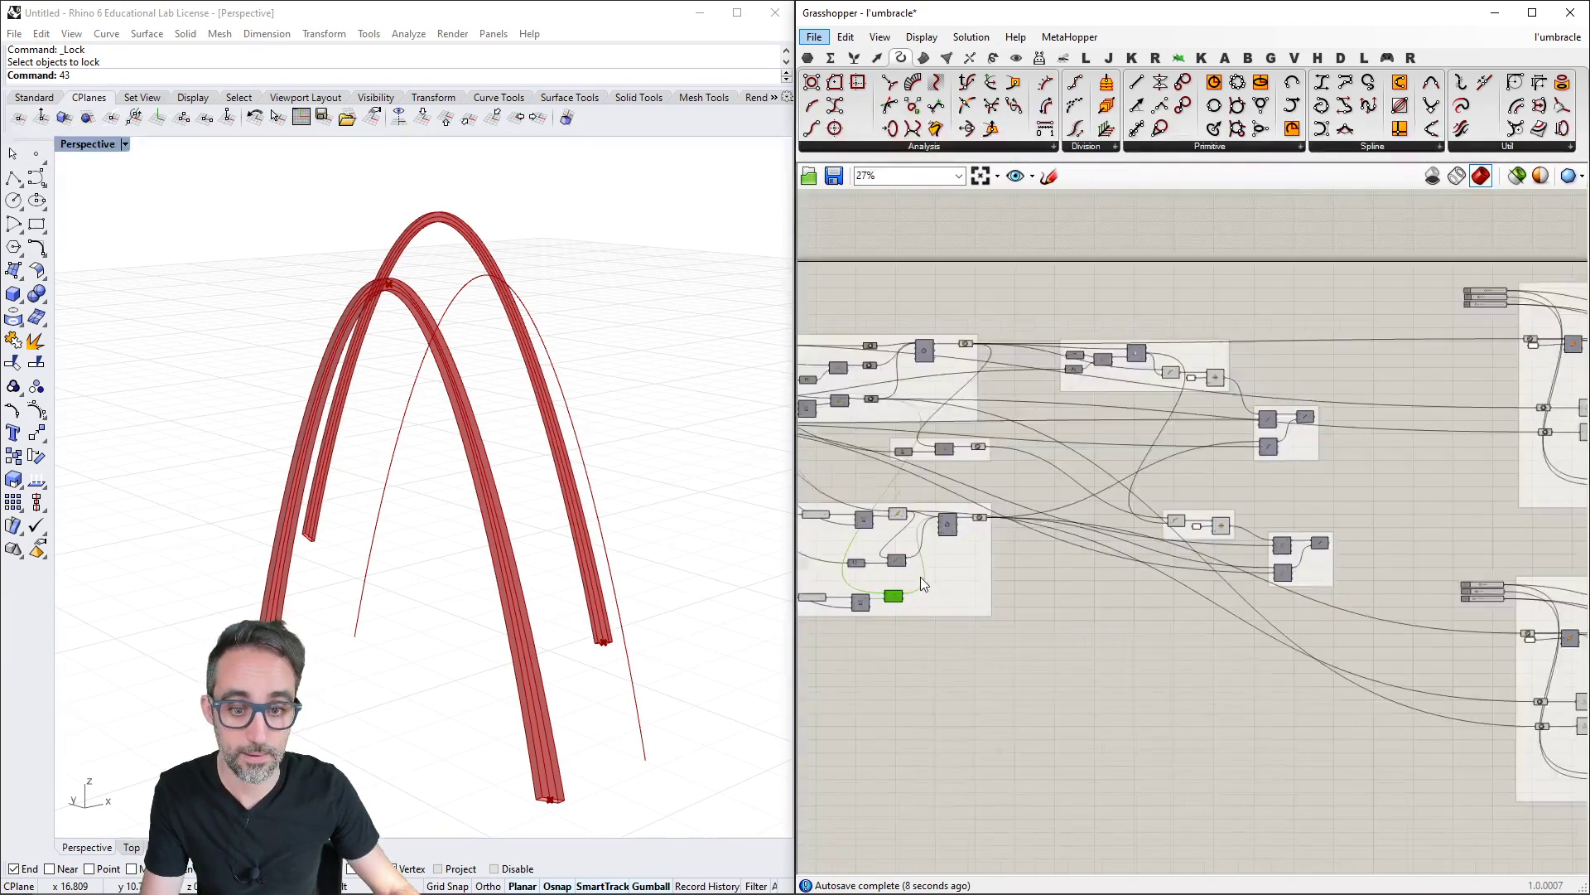
pyautogui.scroll(3, 911, 580)
pyautogui.moveTo(872, 579); pyautogui.dragTo(1332, 674)
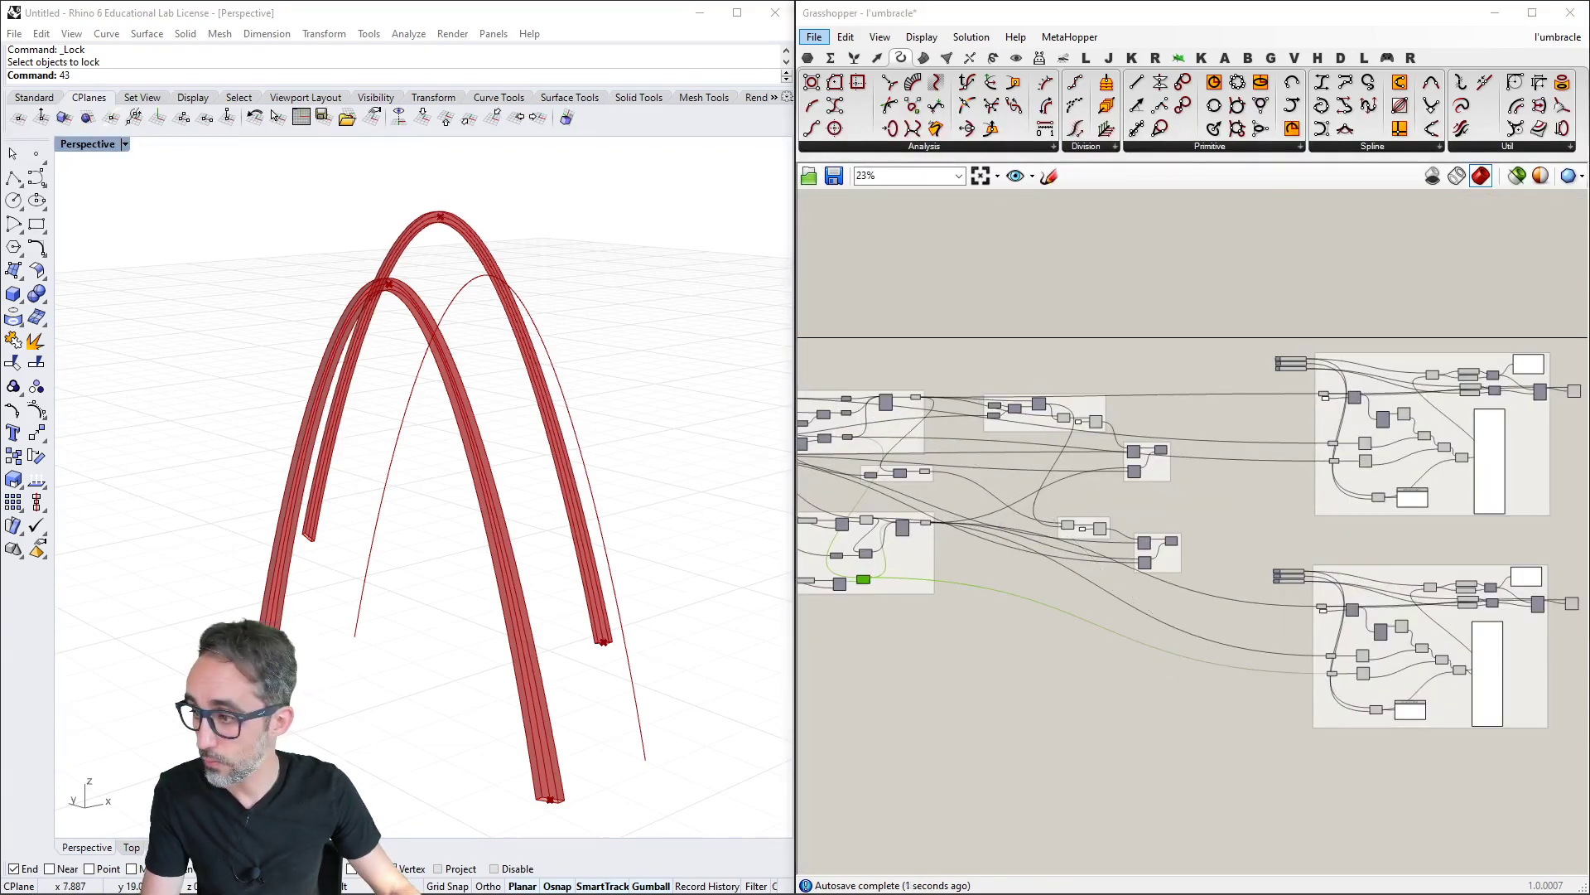
# Check which arch each Curve parameter carries in the Interpolate groups and the Move group between them
pyautogui.click(1205, 504)
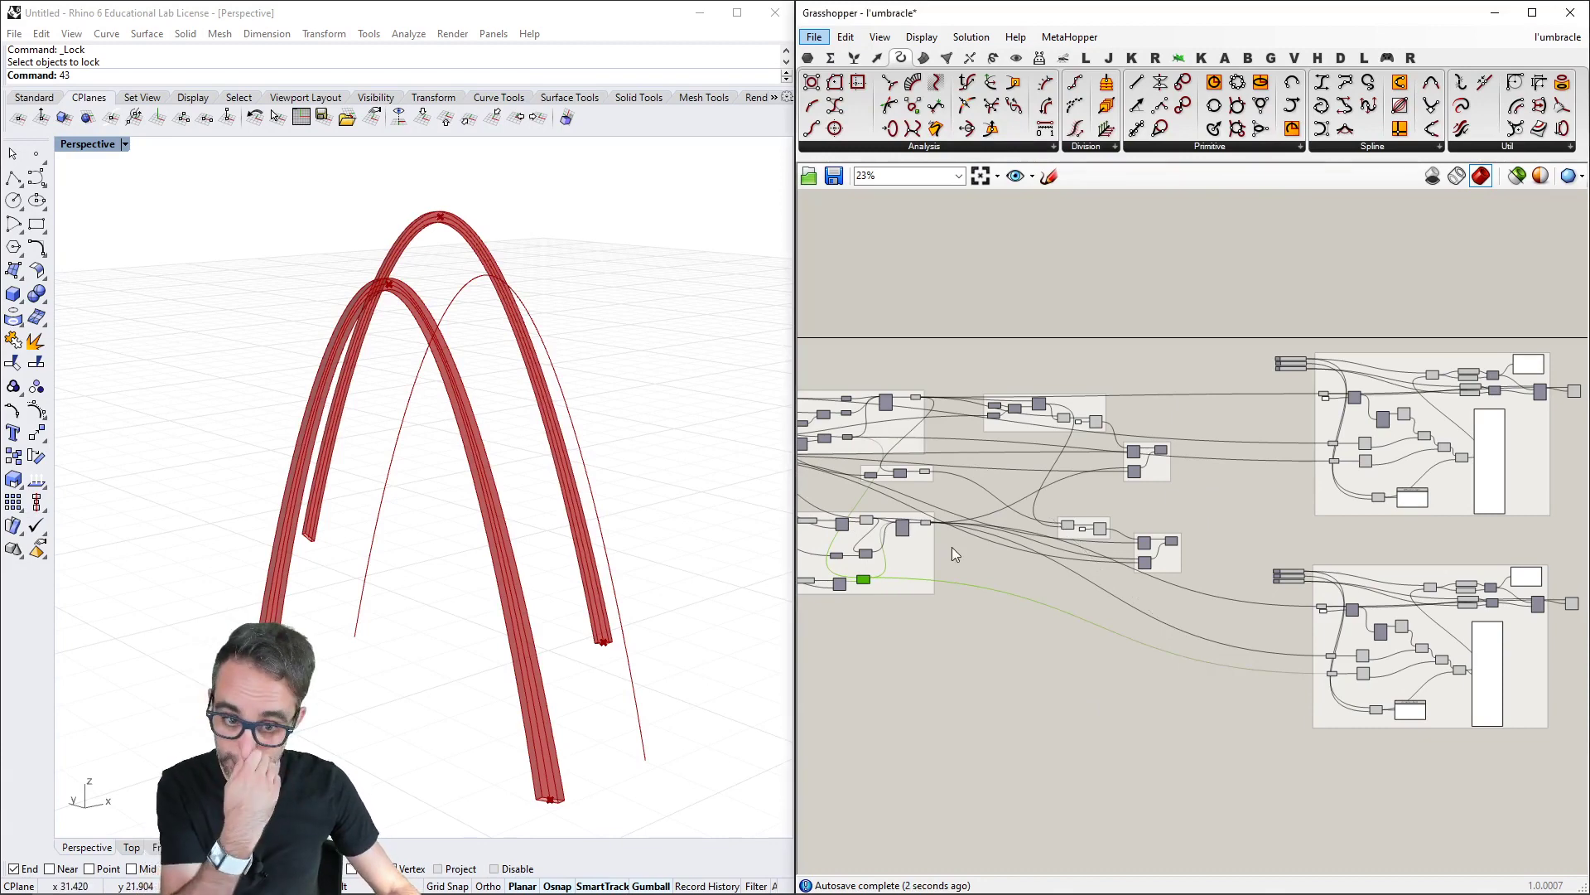
pyautogui.scroll(4, 952, 549)
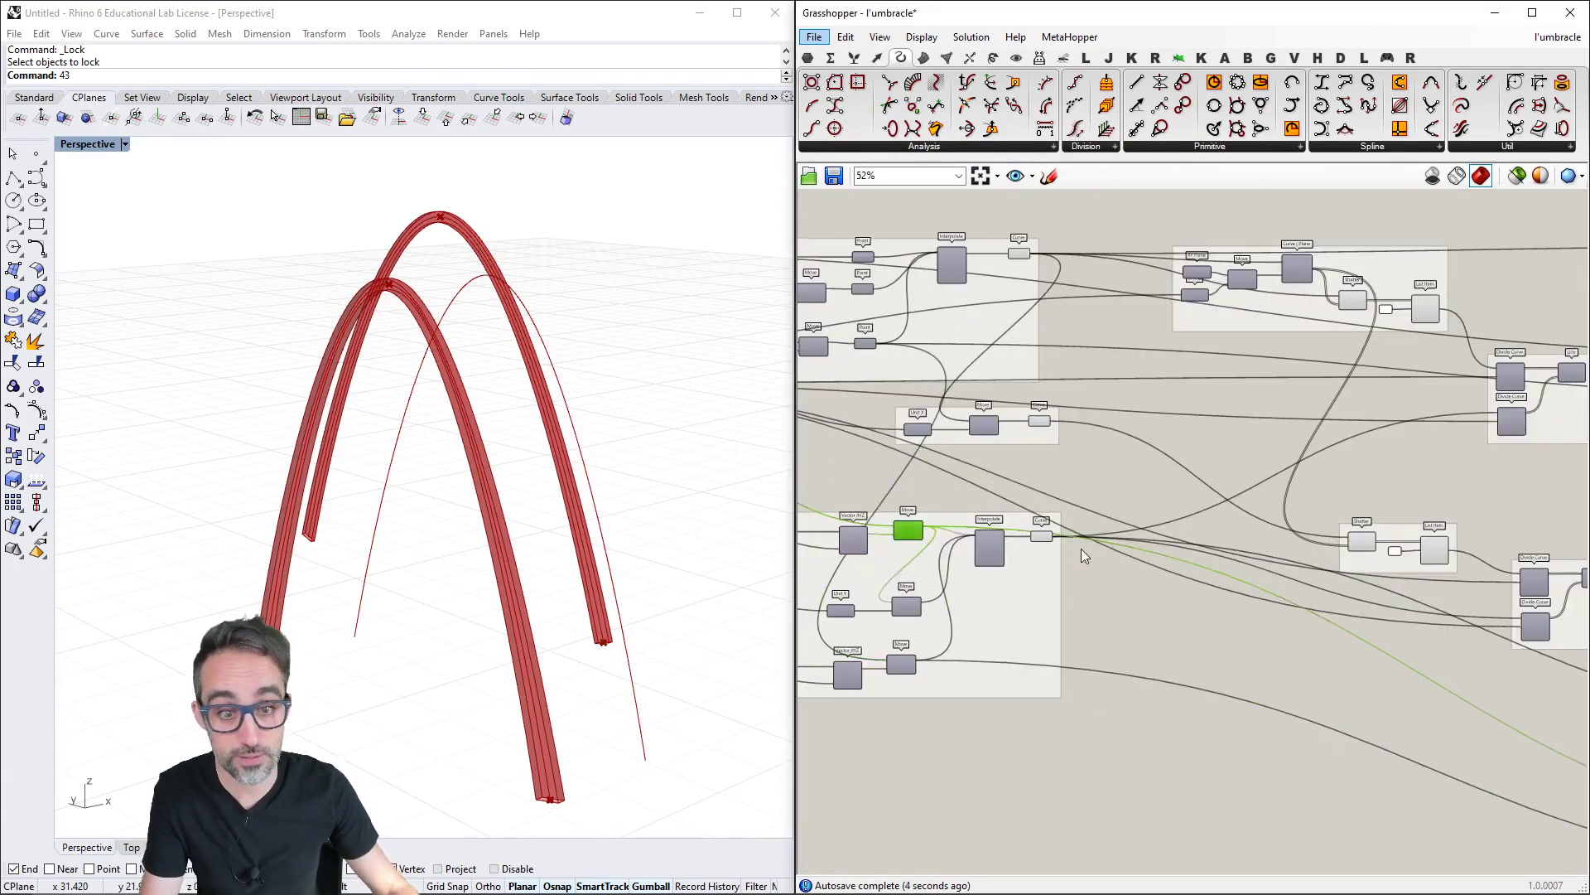
pyautogui.click(1041, 536)
pyautogui.click(1039, 420)
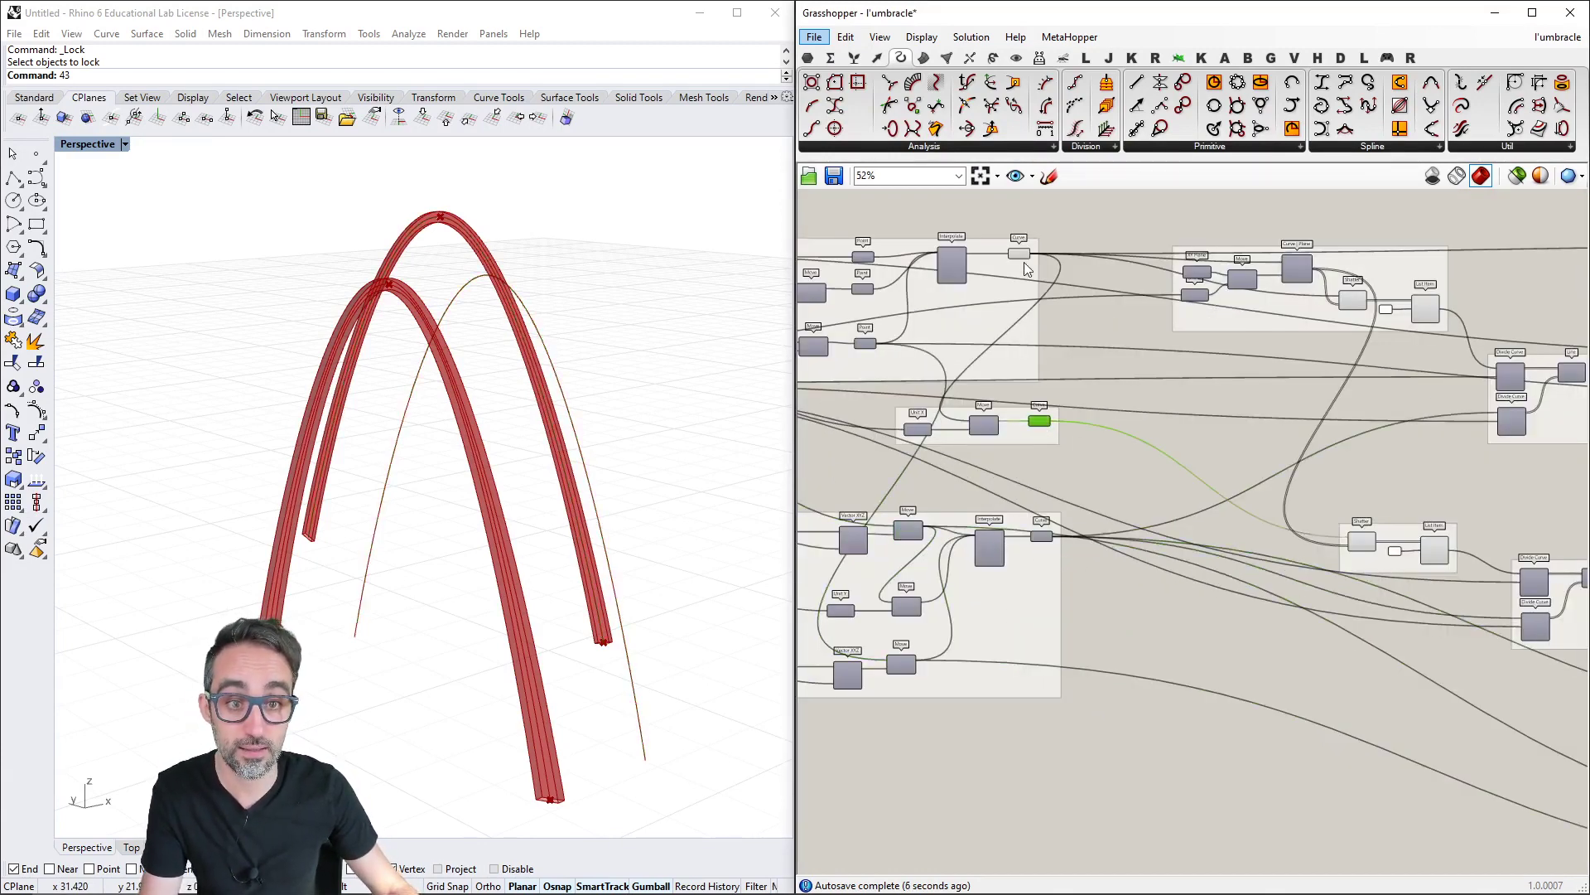
pyautogui.click(1018, 253)
# Hide the preview of the Curve parameter and both Point parameters in the copied lower tapered-arch definition
pyautogui.moveTo(1345, 488); pyautogui.dragTo(1123, 432, button='right')
pyautogui.scroll(-3, 1159, 464)
pyautogui.moveTo(1284, 571); pyautogui.dragTo(880, 455, button='right')
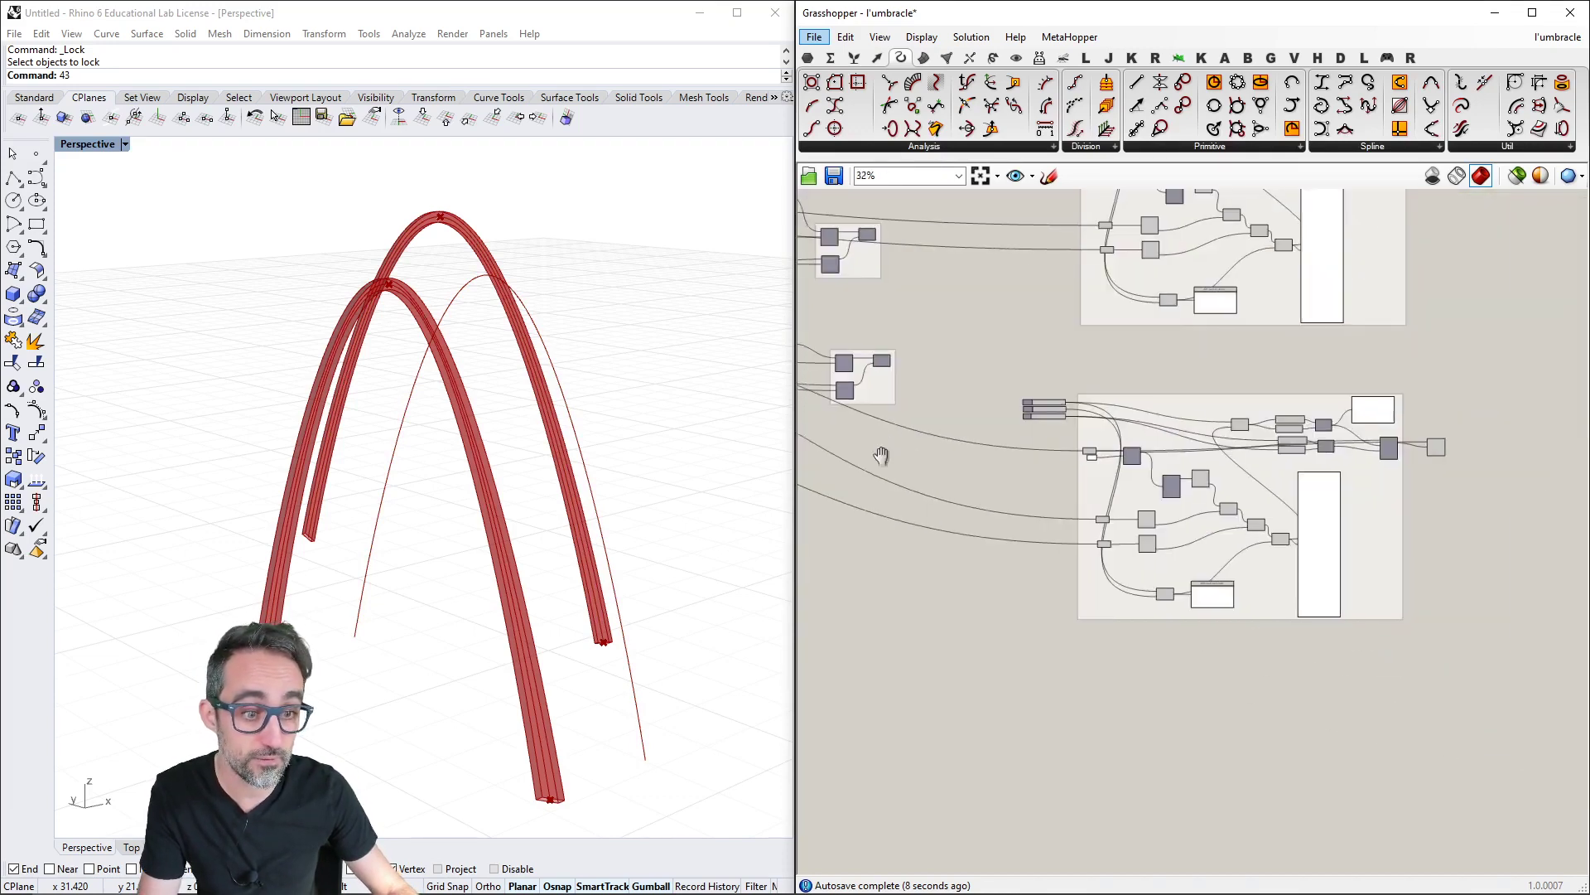
pyautogui.scroll(5, 1168, 497)
pyautogui.moveTo(891, 467); pyautogui.dragTo(1043, 613)
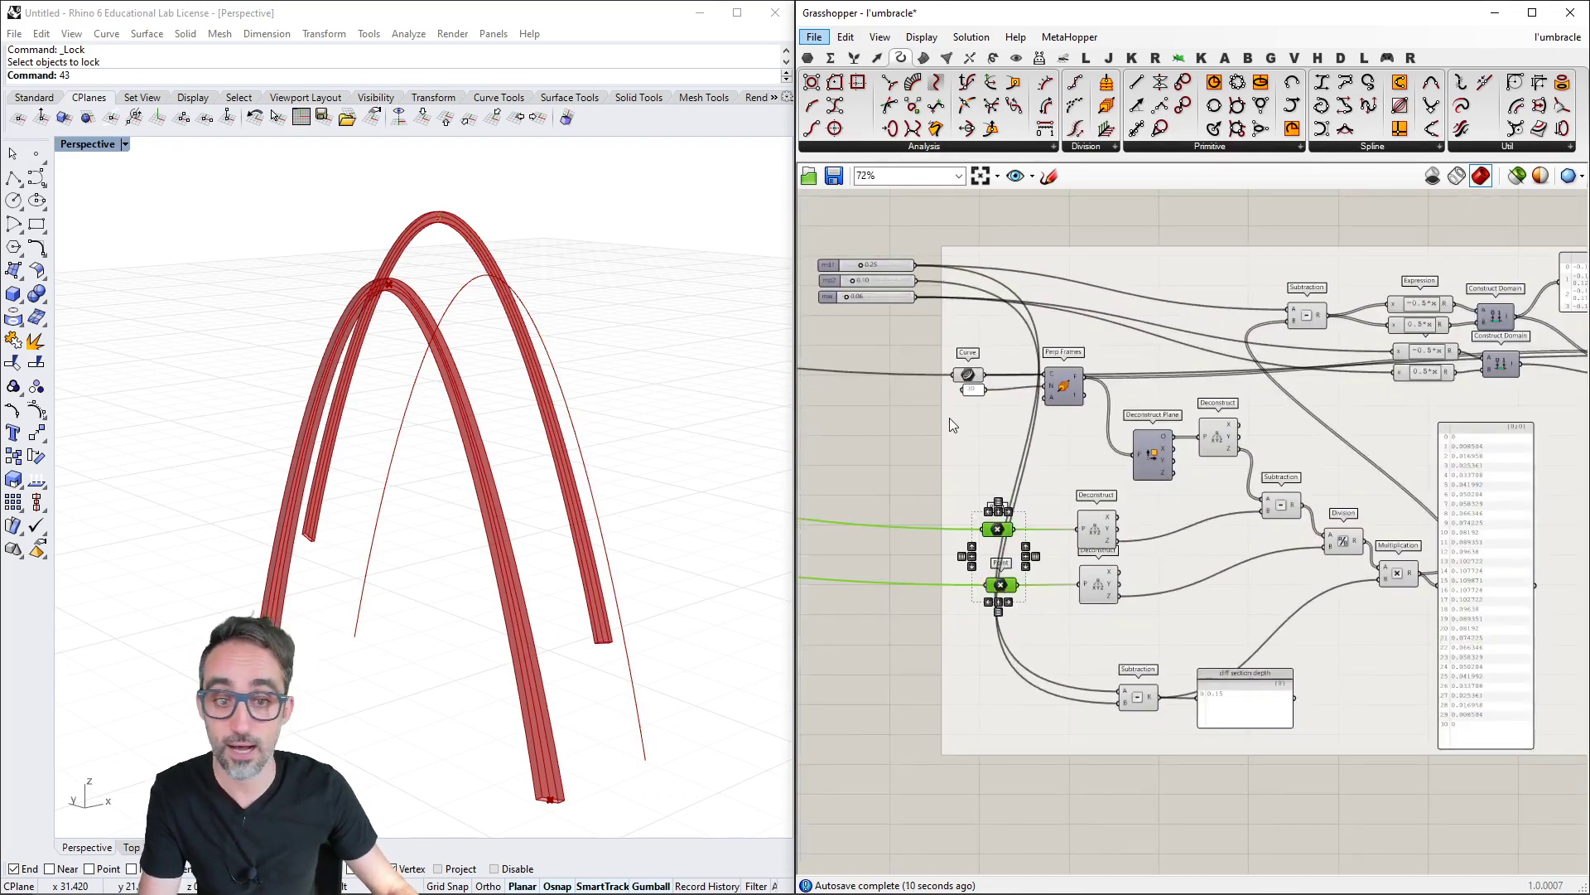
pyautogui.click(969, 377)
# Hide the preview of the Curve parameter and both Point parameters in the upper tapered-arch definition
pyautogui.moveTo(971, 382); pyautogui.dragTo(1040, 548, button='right')
pyautogui.scroll(-3, 1030, 518)
pyautogui.moveTo(1012, 236); pyautogui.dragTo(1010, 559, button='right')
pyautogui.moveTo(1014, 337); pyautogui.dragTo(1107, 615)
pyautogui.moveTo(1095, 711); pyautogui.dragTo(1004, 655, button='right')
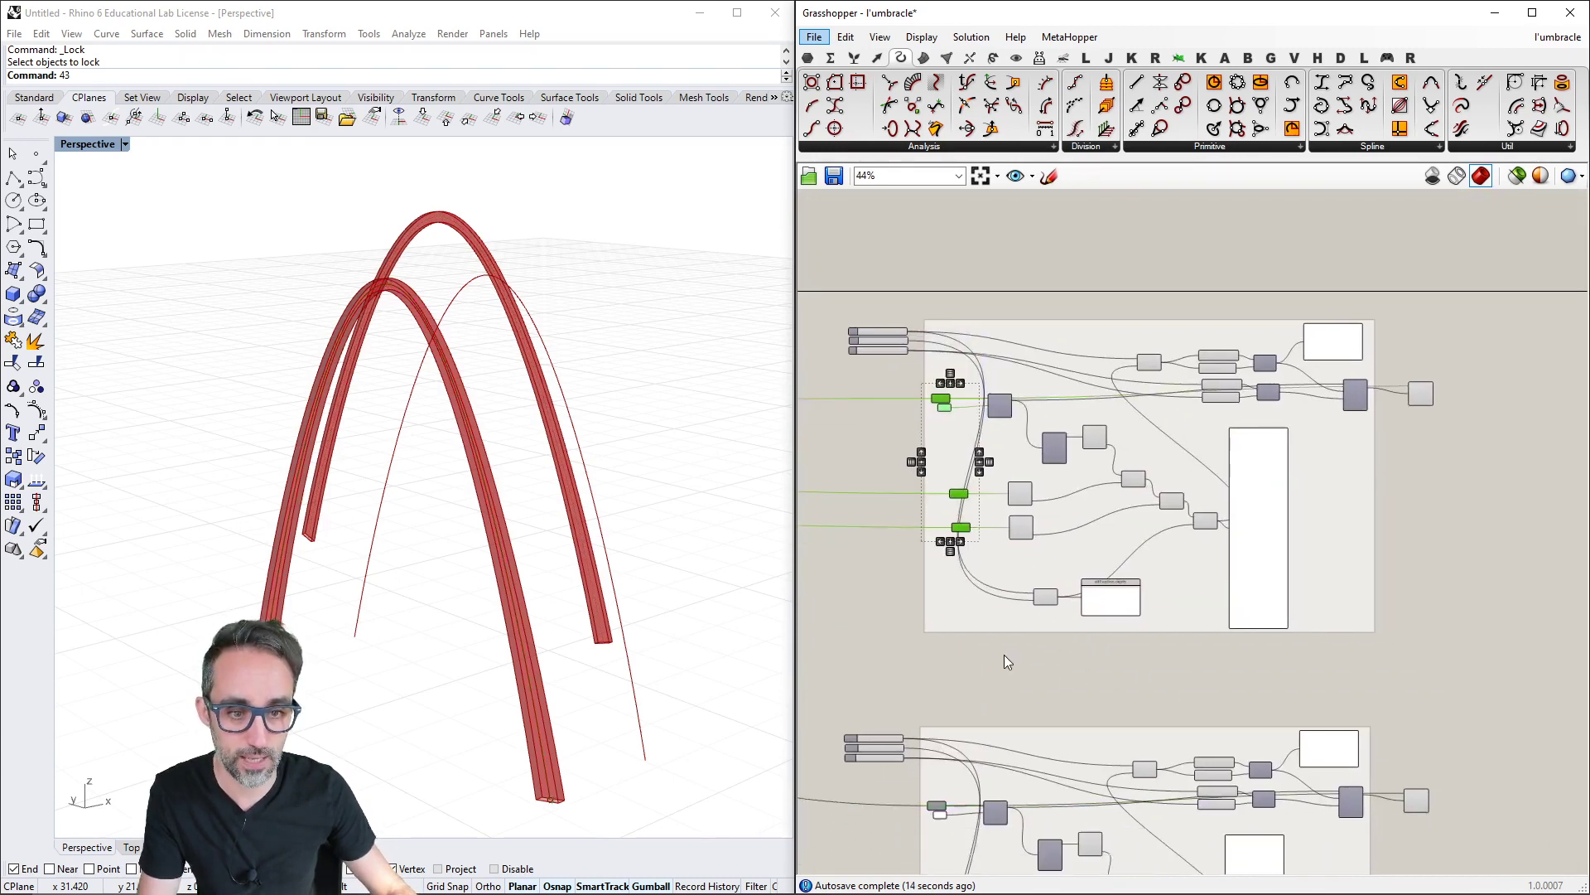
# Hide the preview of the intermediate calculation components inside the upper and lower tapered-arch definitions
pyautogui.moveTo(997, 654); pyautogui.dragTo(1294, 282)
pyautogui.moveTo(1203, 494); pyautogui.dragTo(1057, 236, button='right')
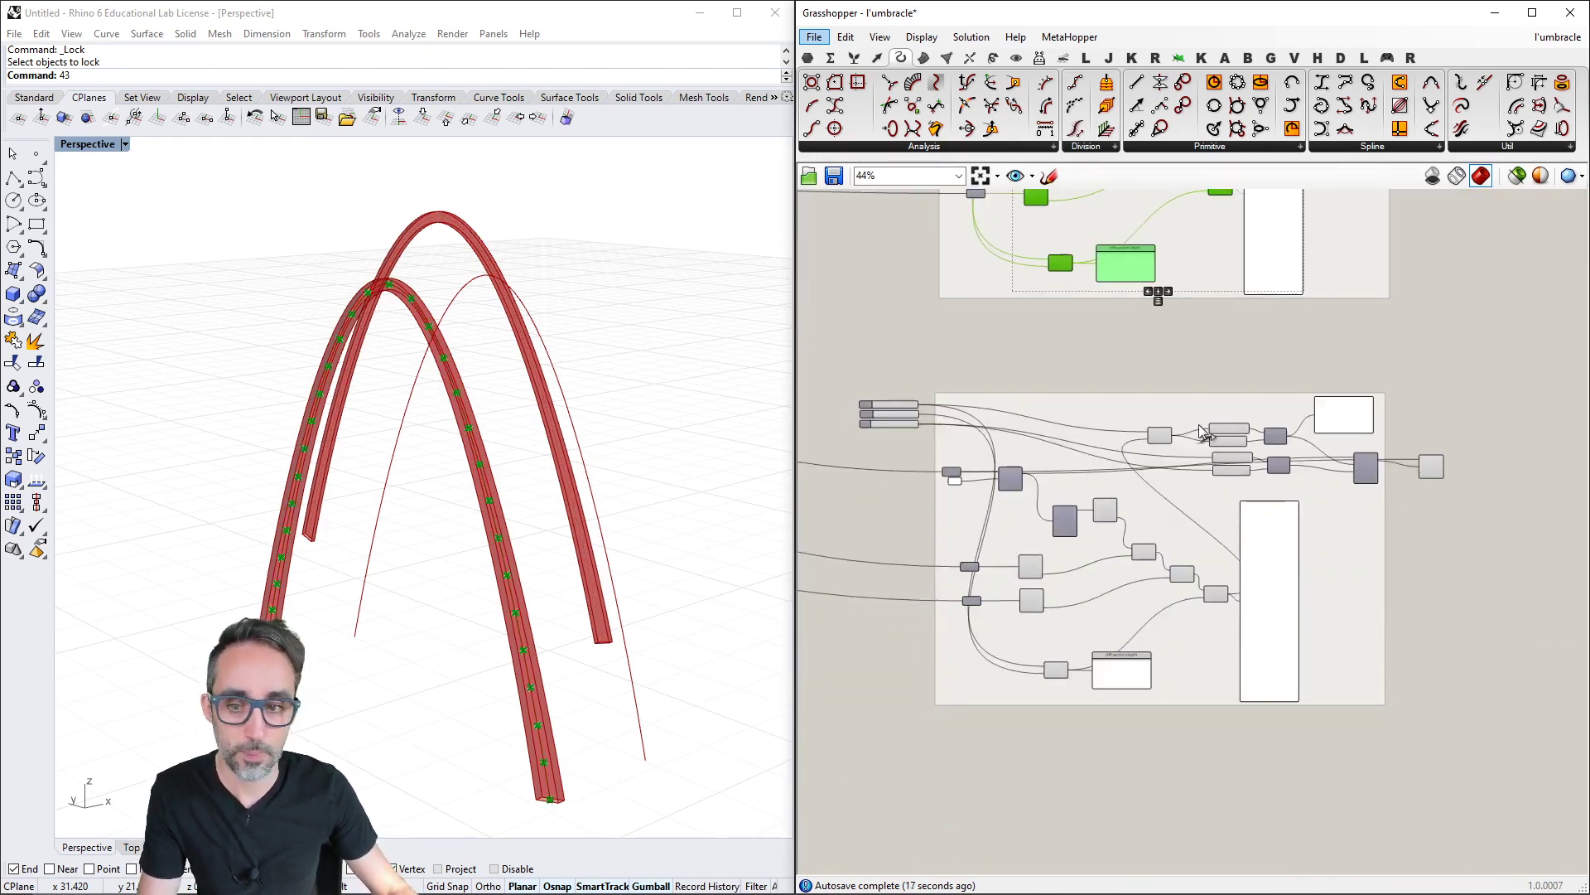
pyautogui.scroll(-2, 1052, 299)
pyautogui.click(1044, 369)
pyautogui.moveTo(1015, 368); pyautogui.dragTo(1195, 694)
pyautogui.click(1077, 676)
pyautogui.click(1045, 540)
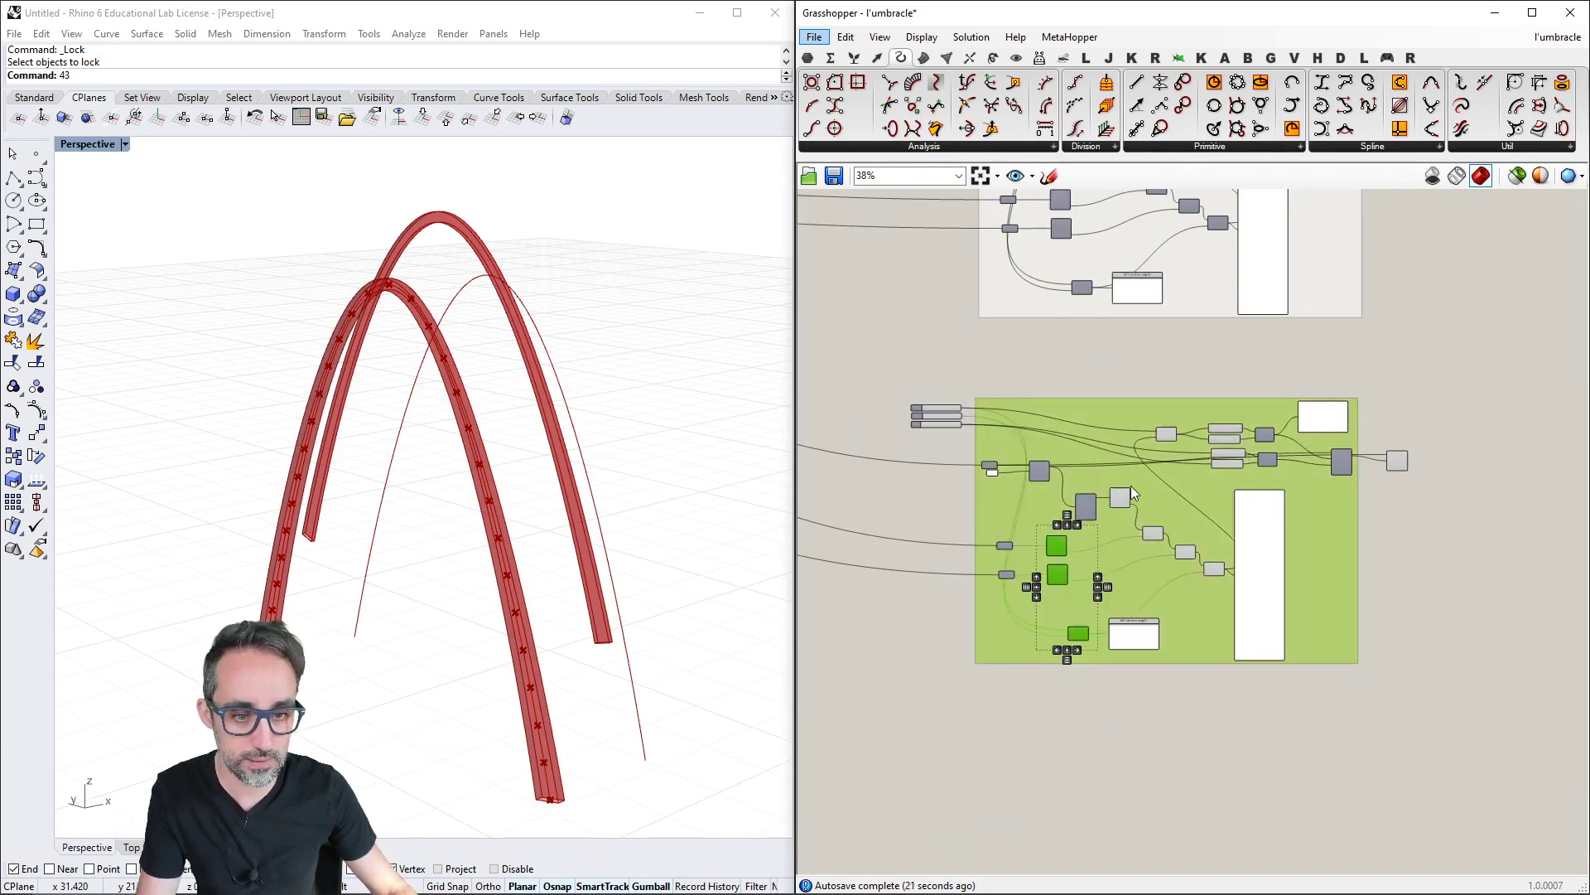
pyautogui.moveTo(1112, 358); pyautogui.dragTo(1224, 379)
# Hide the preview of the upper definition's Deconstruct Plane component and check the two solid arches in the model
pyautogui.scroll(1, 1077, 463)
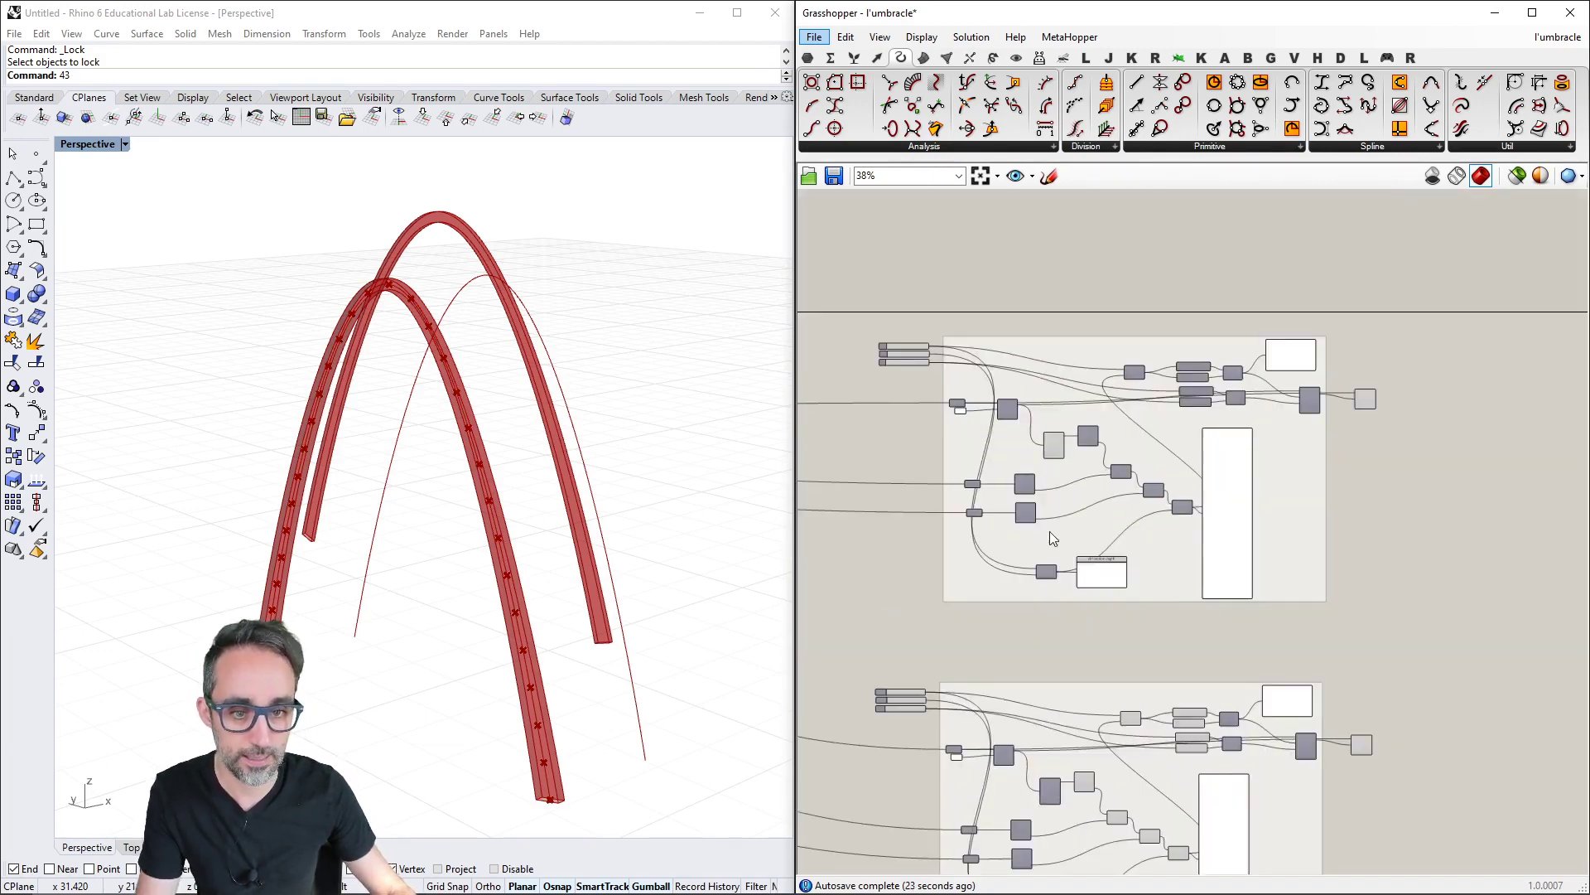
pyautogui.moveTo(1019, 497); pyautogui.dragTo(1060, 453, button='right')
pyautogui.click(1048, 422)
pyautogui.moveTo(695, 454); pyautogui.dragTo(585, 514, button='right')
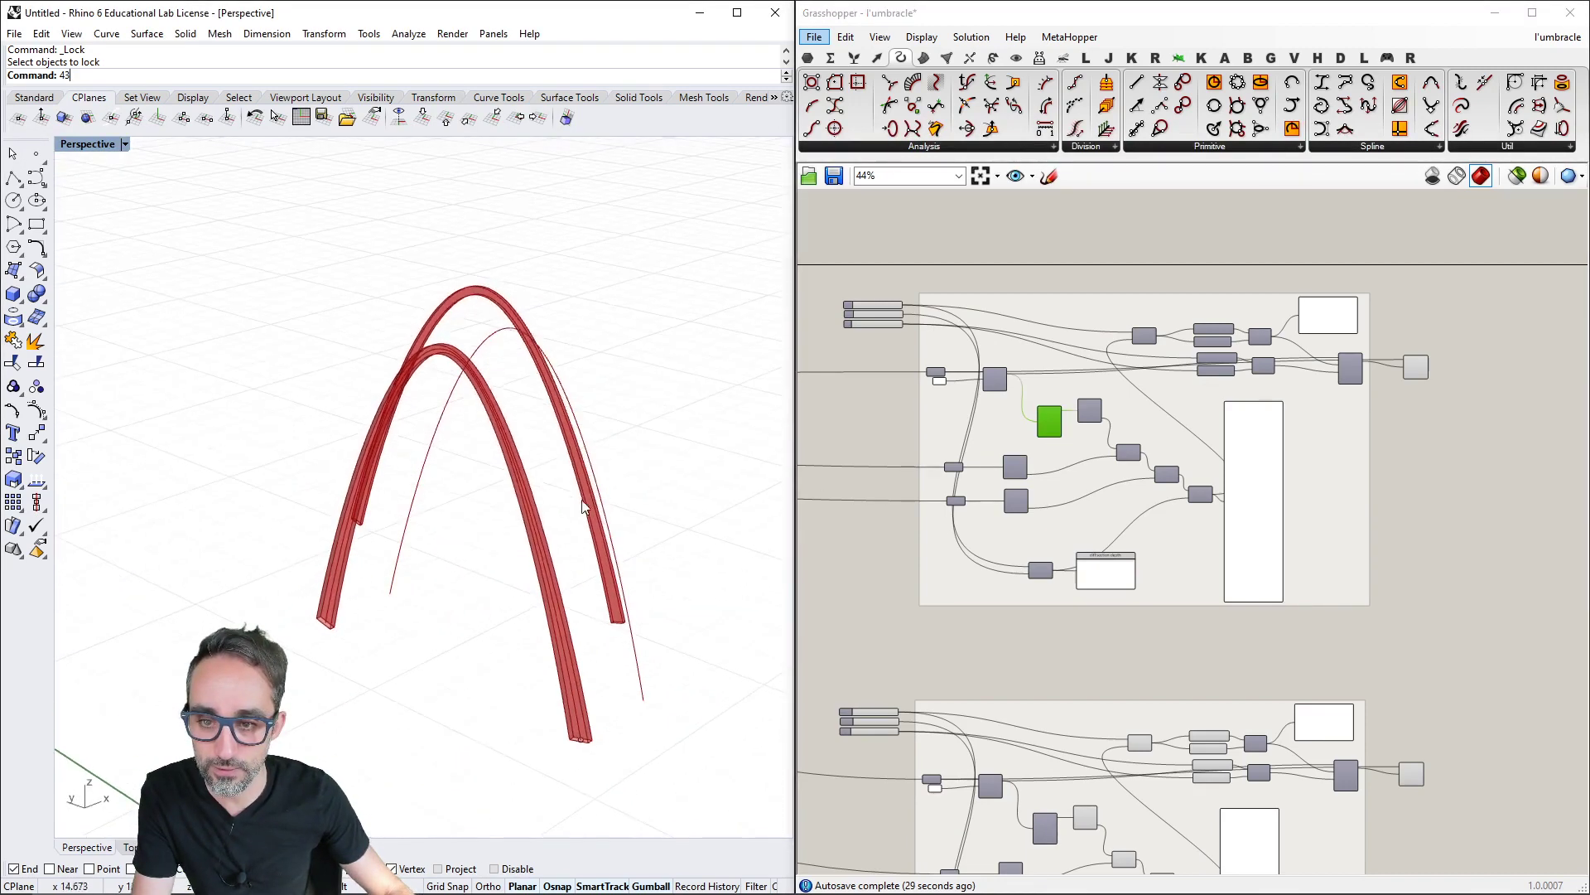
pyautogui.scroll(2, 586, 514)
pyautogui.scroll(-5, 1067, 446)
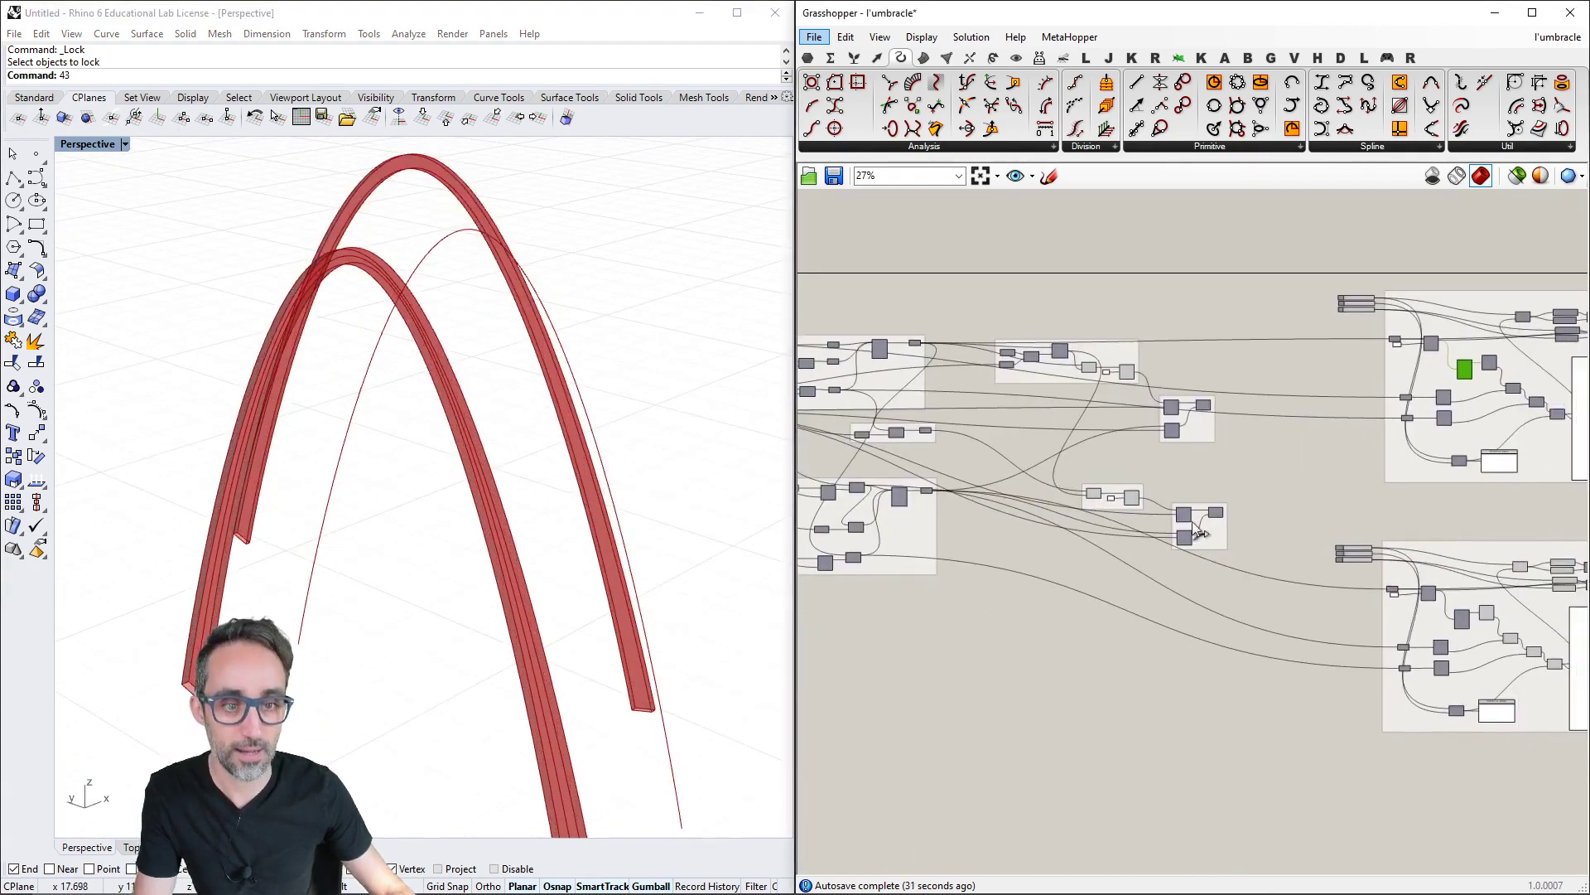
pyautogui.moveTo(1082, 500); pyautogui.dragTo(1148, 501, button='right')
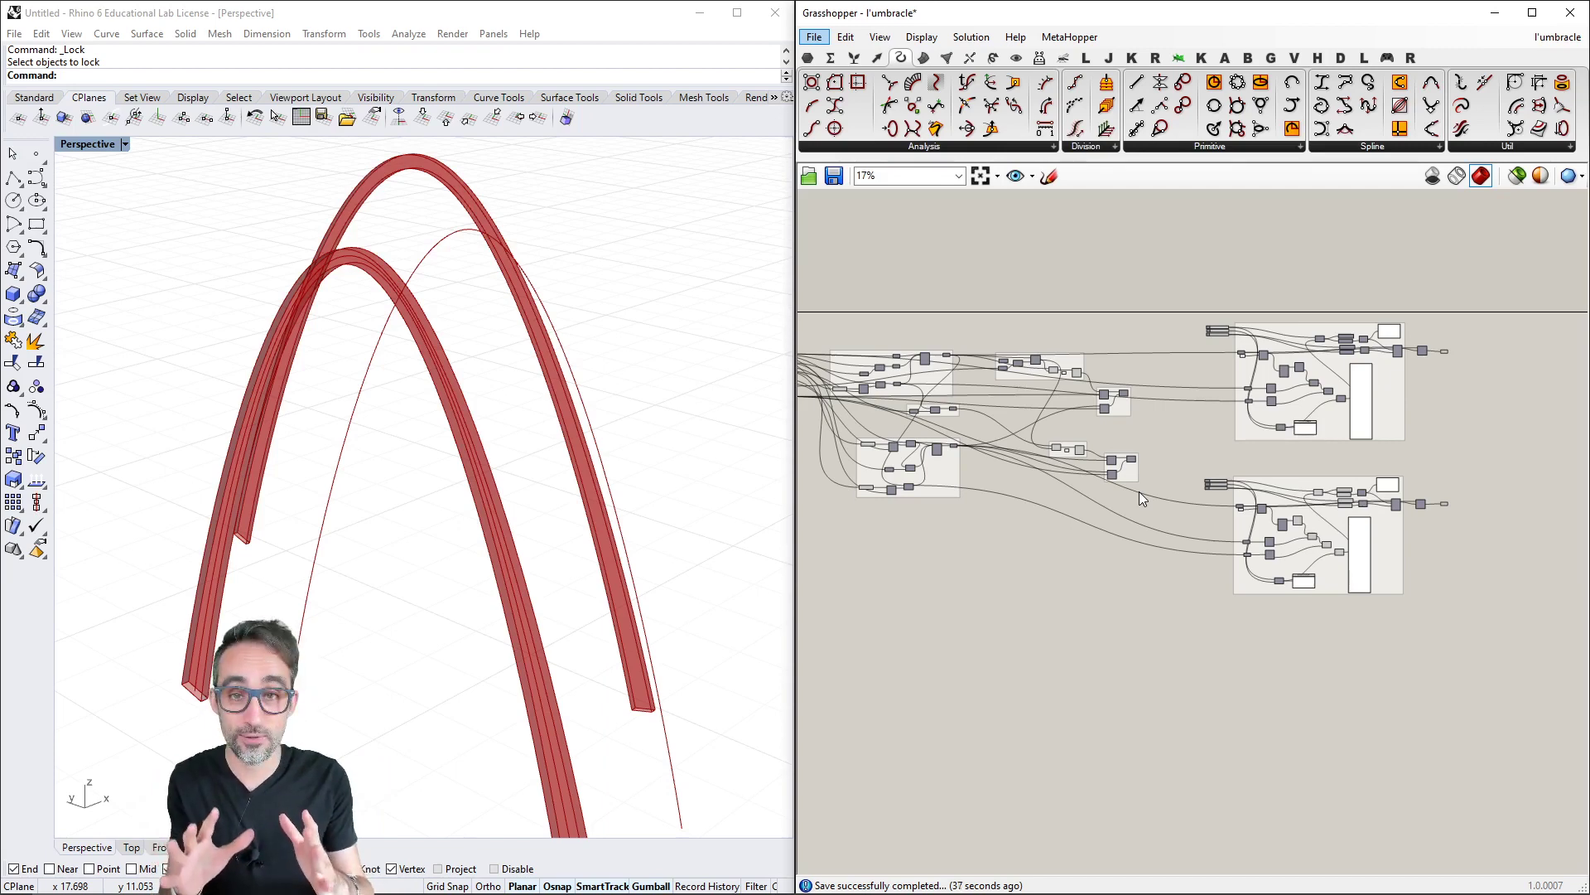
# Show the preview of the two Line components that connect the divided arch curves
pyautogui.scroll(5, 1140, 491)
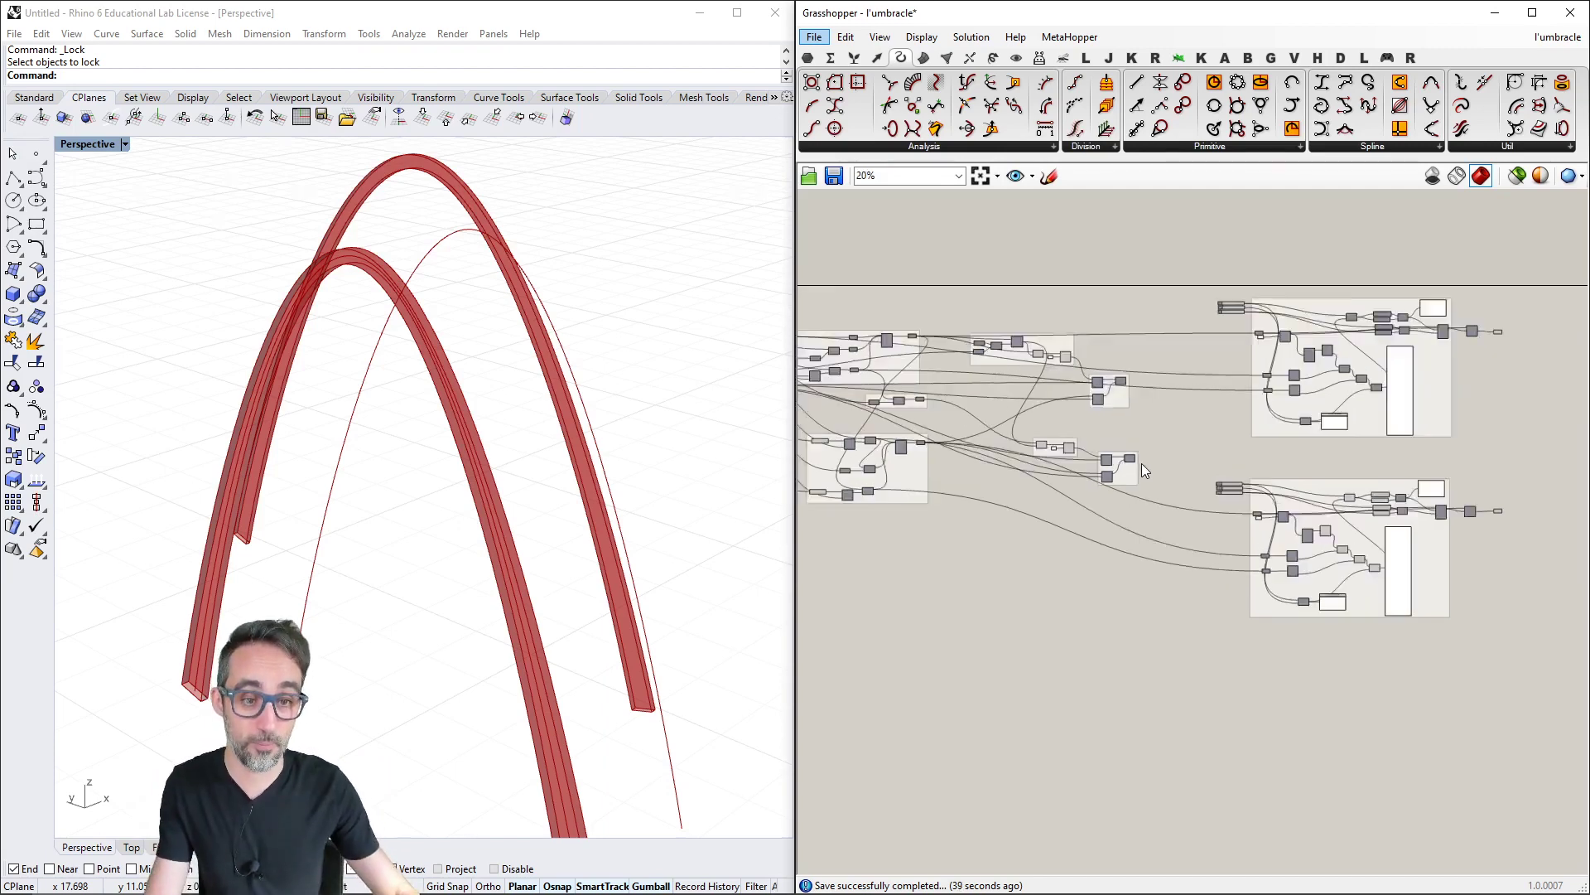
pyautogui.click(1102, 300)
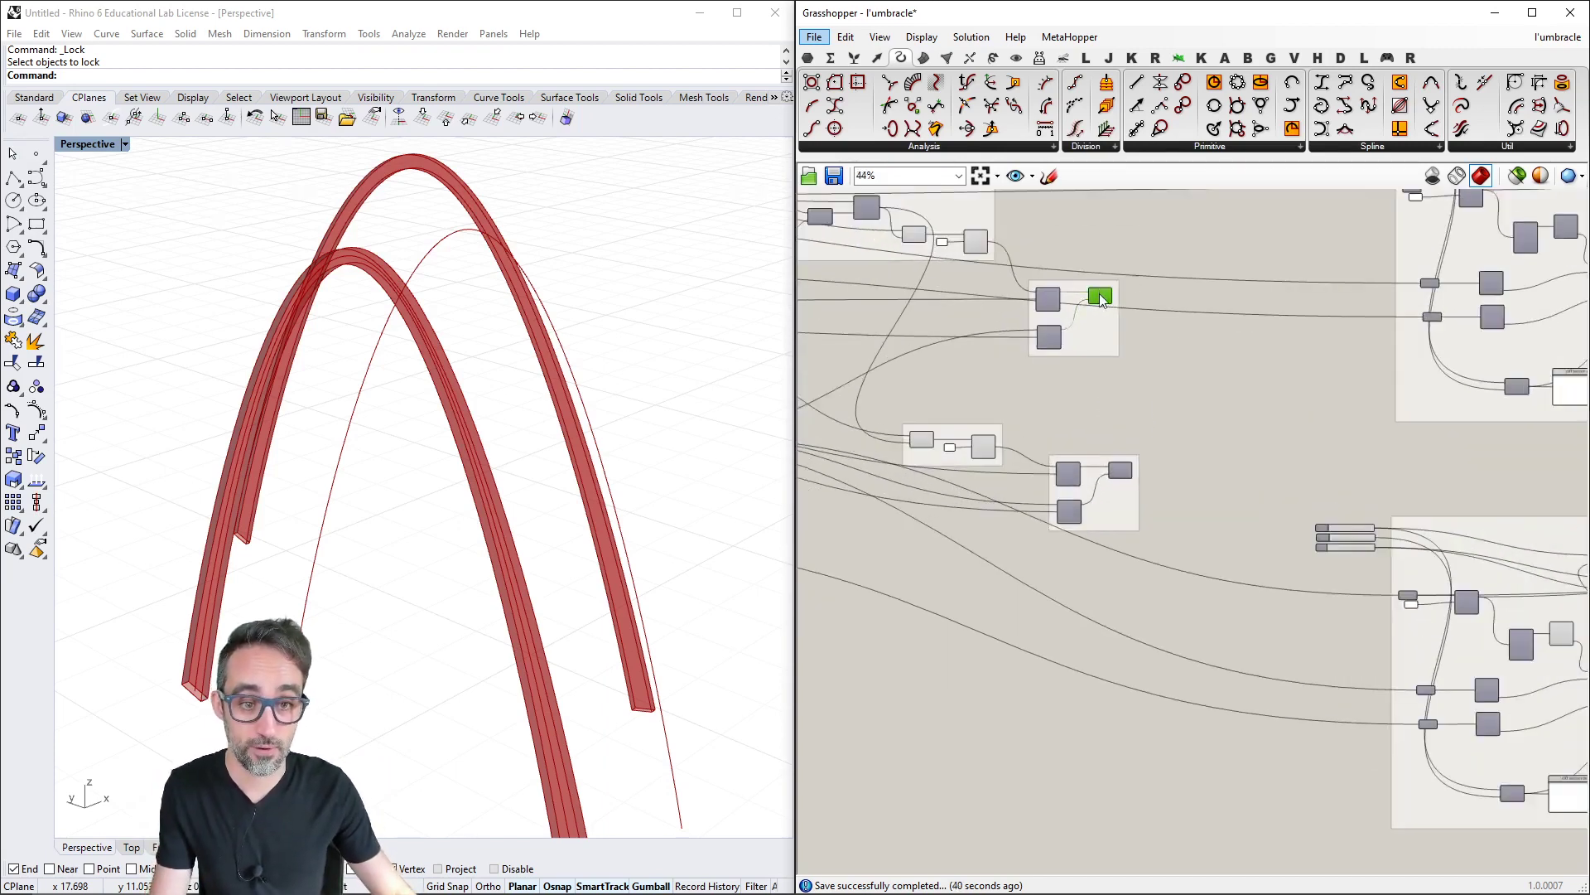
pyautogui.click(1128, 472)
pyautogui.click(1101, 296)
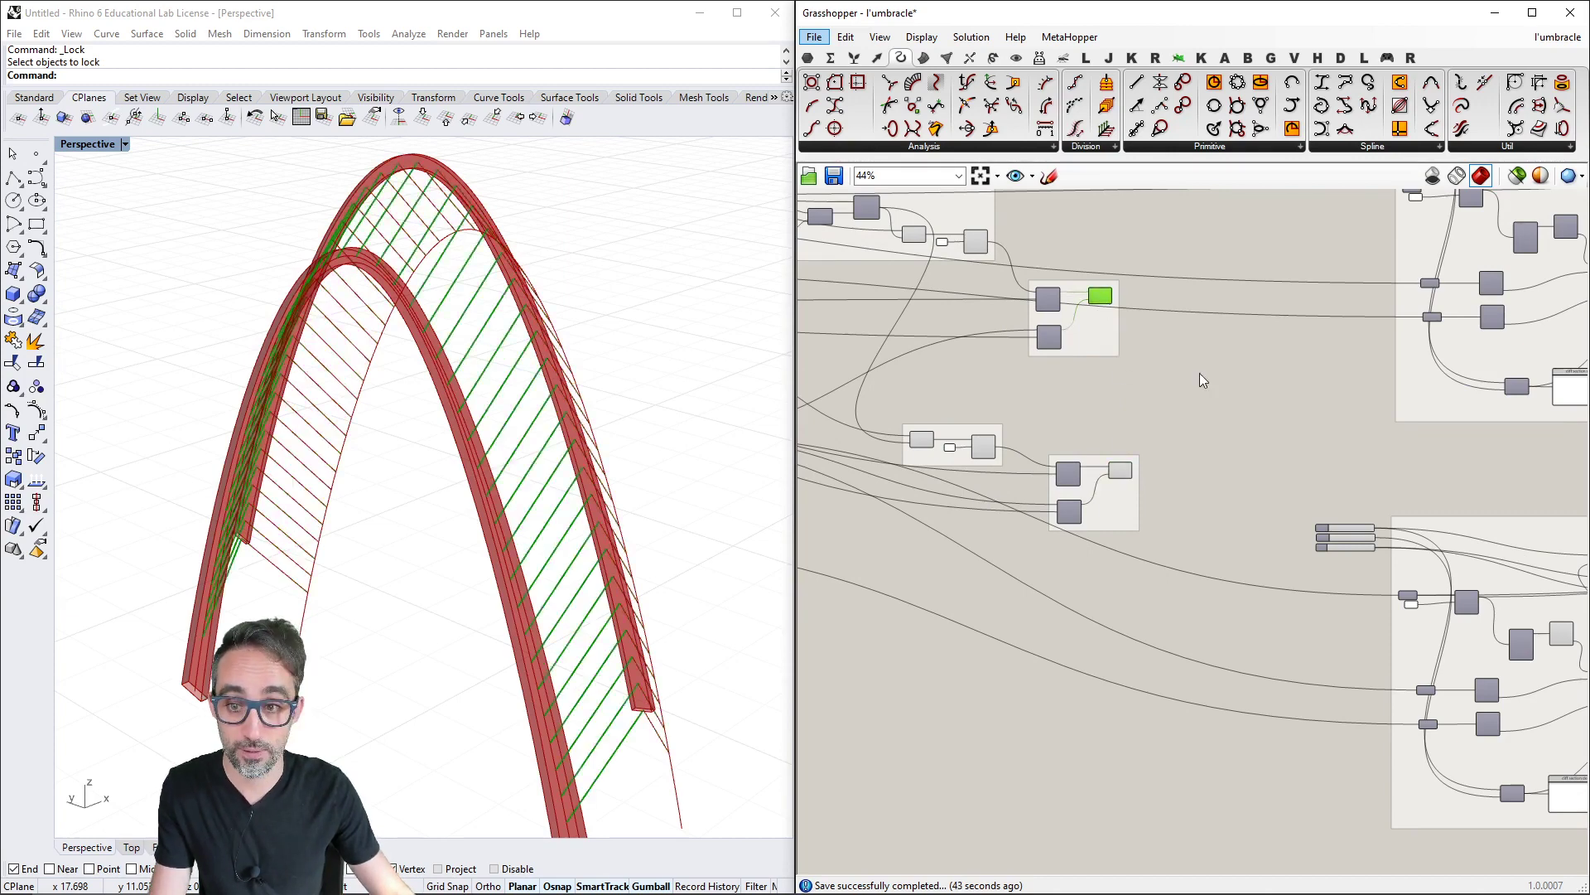
pyautogui.moveTo(685, 508); pyautogui.dragTo(557, 499, button='right')
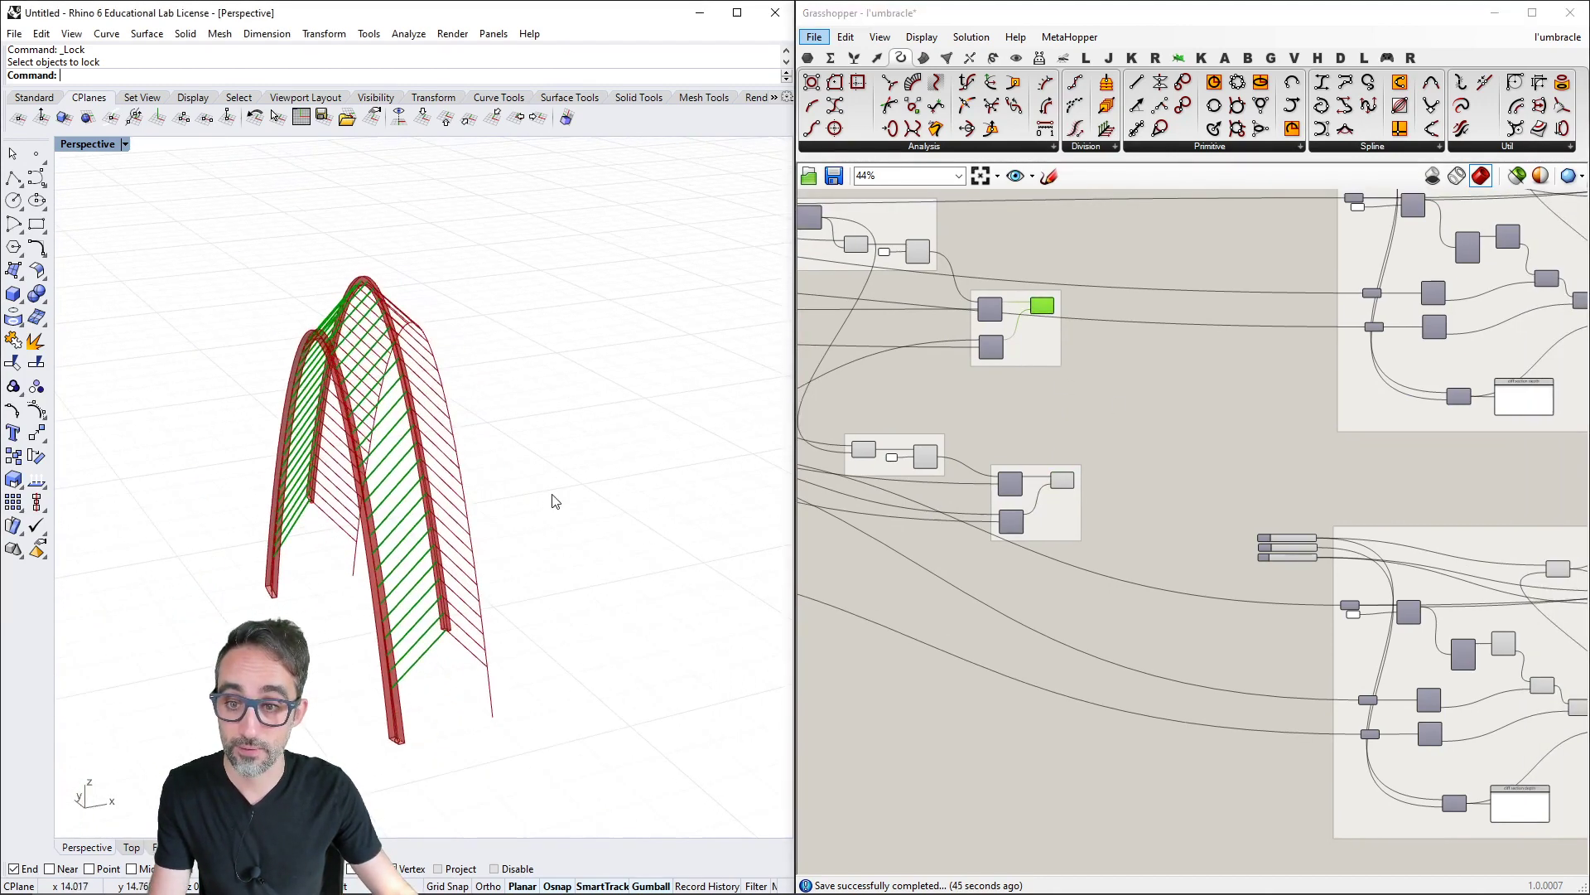
pyautogui.moveTo(1185, 540); pyautogui.dragTo(1085, 508, button='right')
pyautogui.scroll(-1, 888, 520)
pyautogui.scroll(1, 1342, 578)
pyautogui.click(1337, 577)
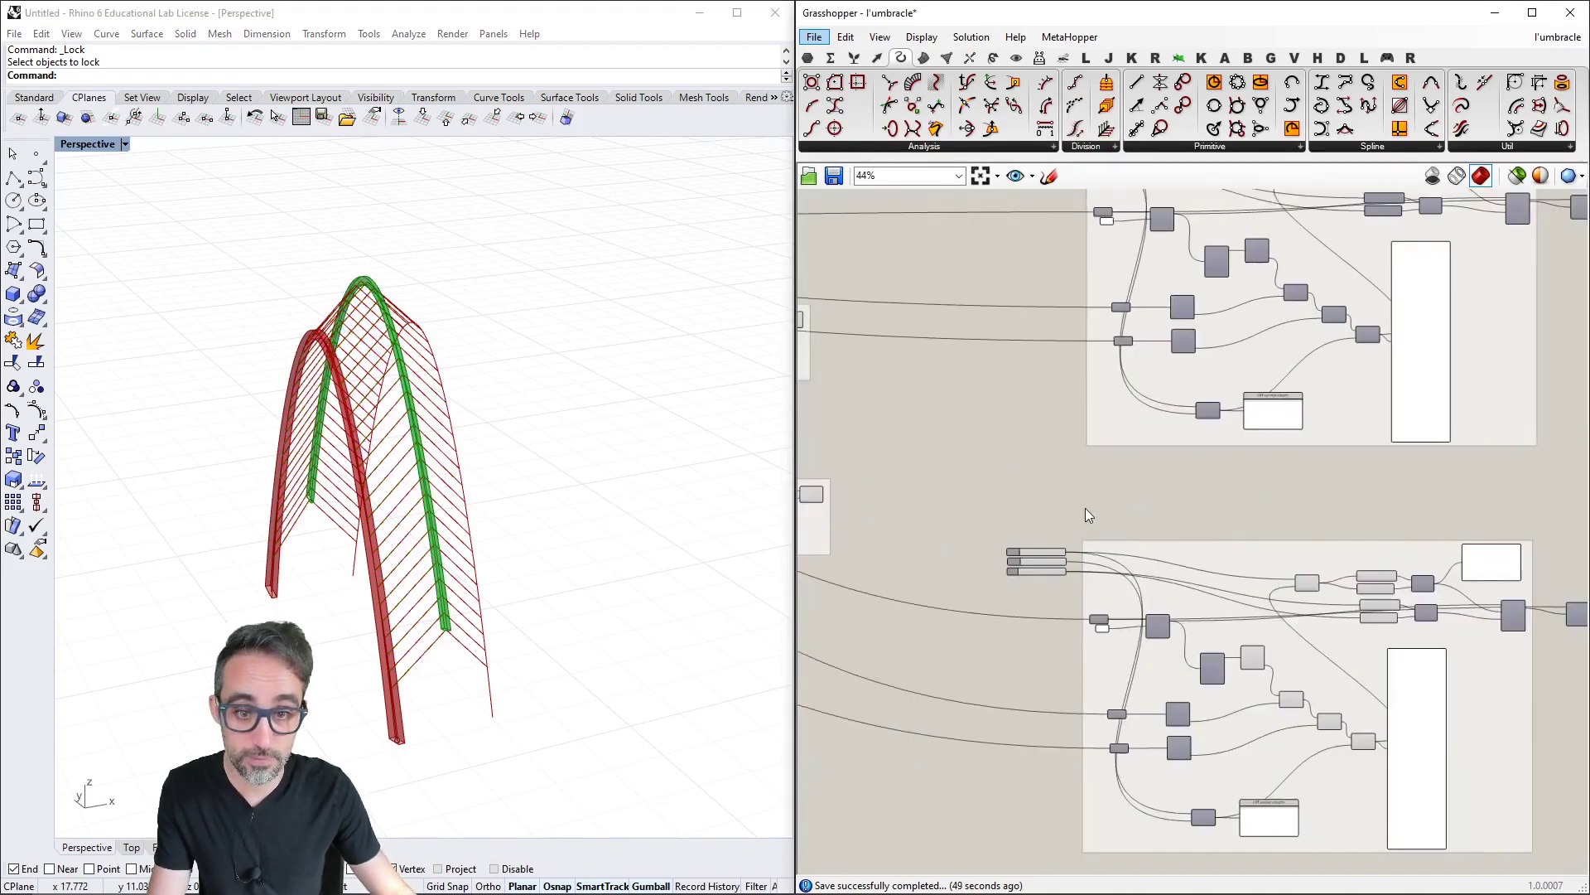
# Add a Pipe component and connect the upper Line component's output to its Curve input
pyautogui.scroll(4, 1076, 414)
pyautogui.click(1139, 392)
pyautogui.doubleClick(1140, 391)
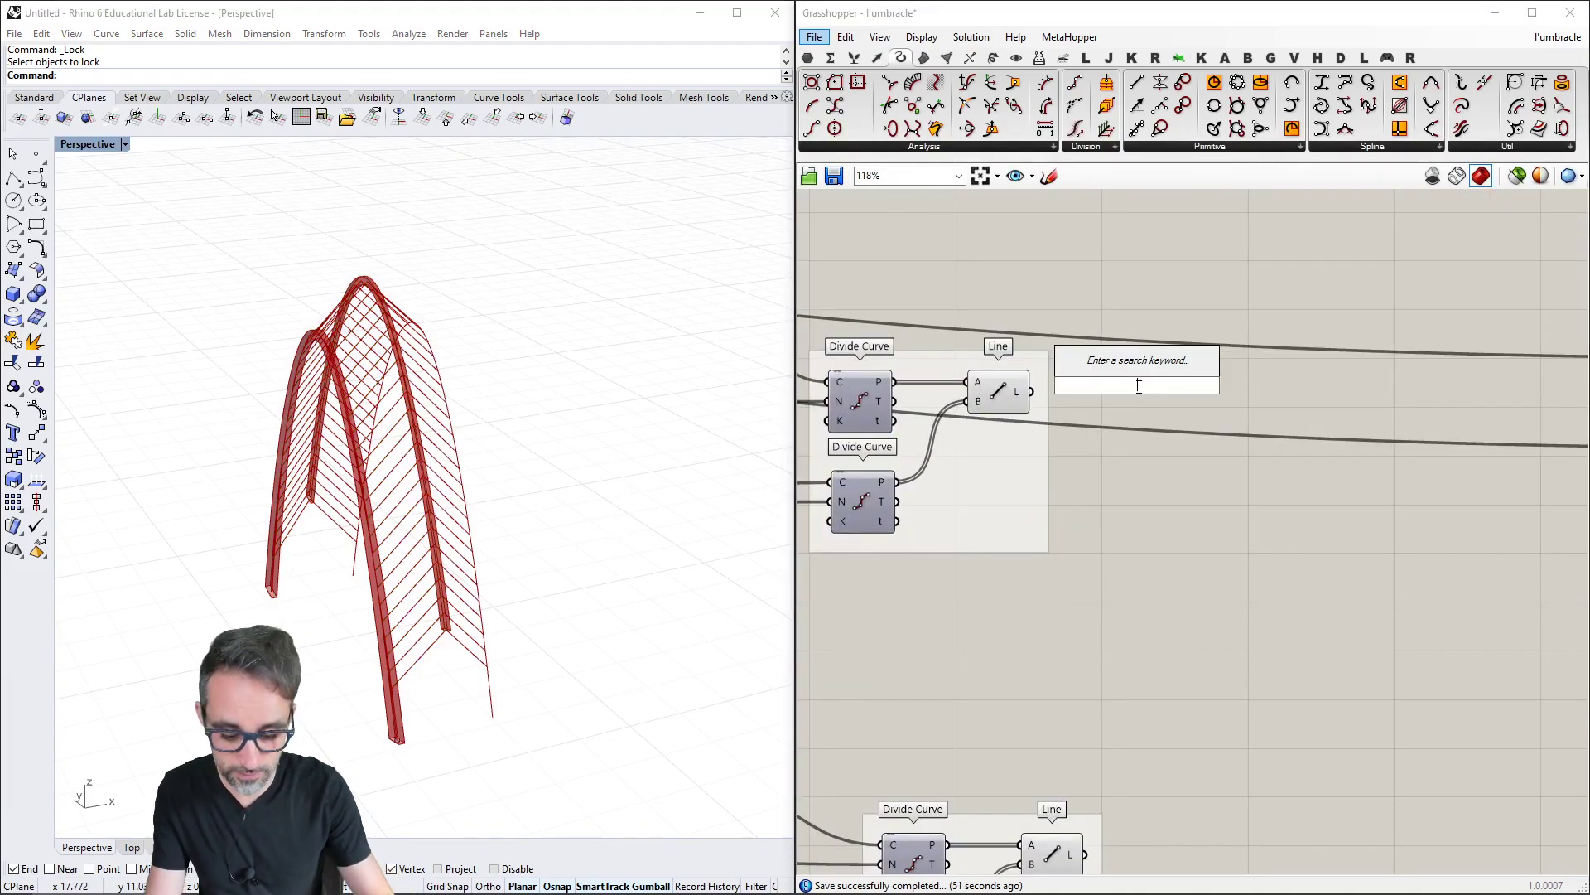
pyautogui.write('pp')
pyautogui.press('BackSpace')
pyautogui.write('ipe')
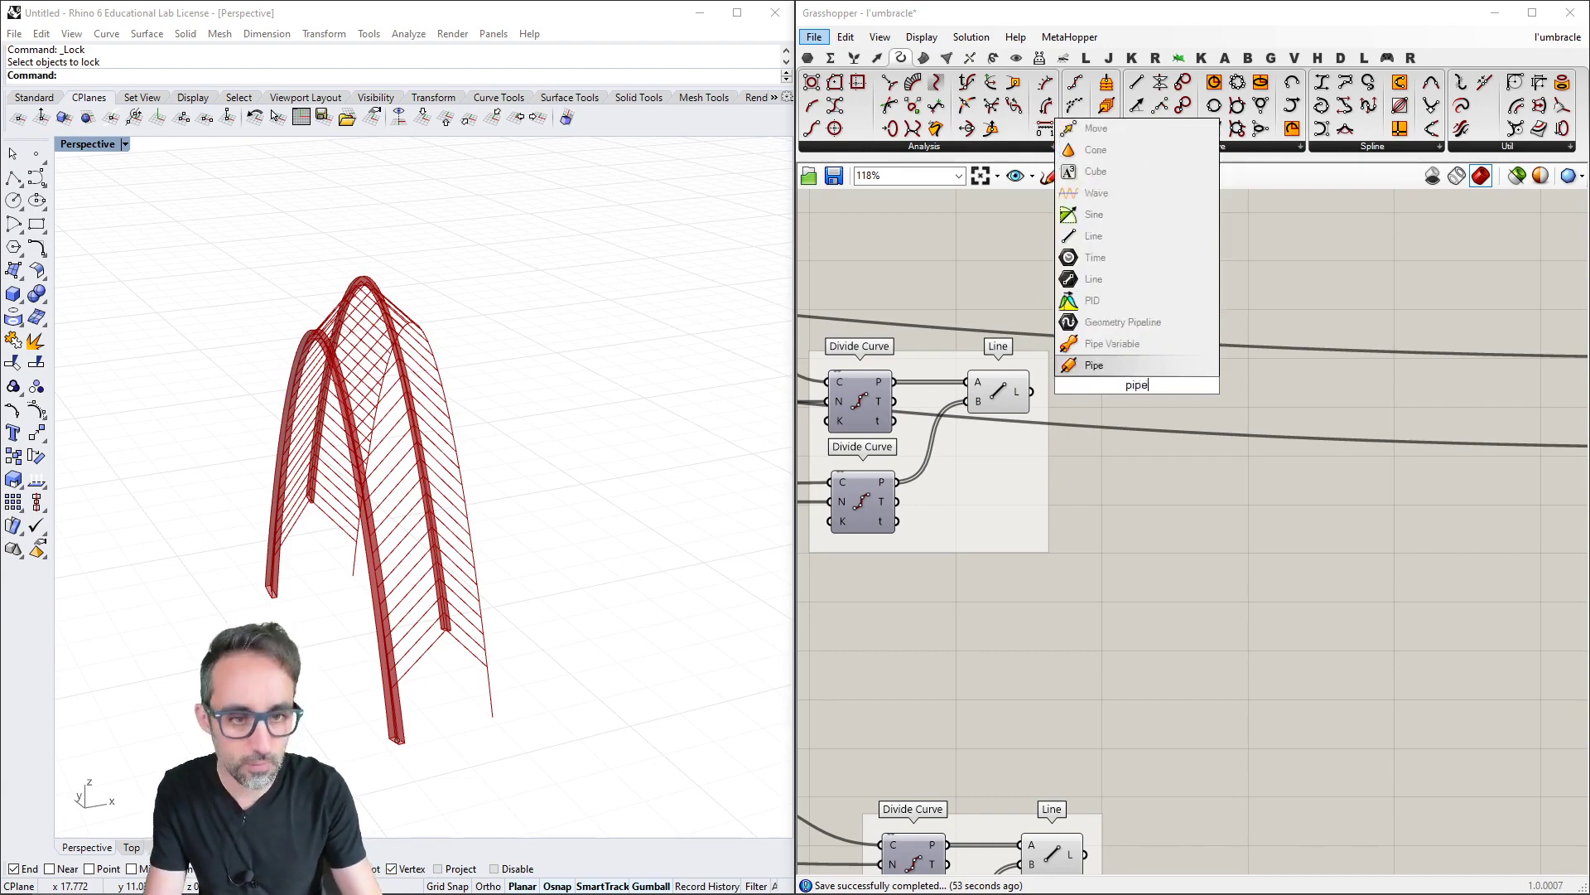
pyautogui.press('Return')
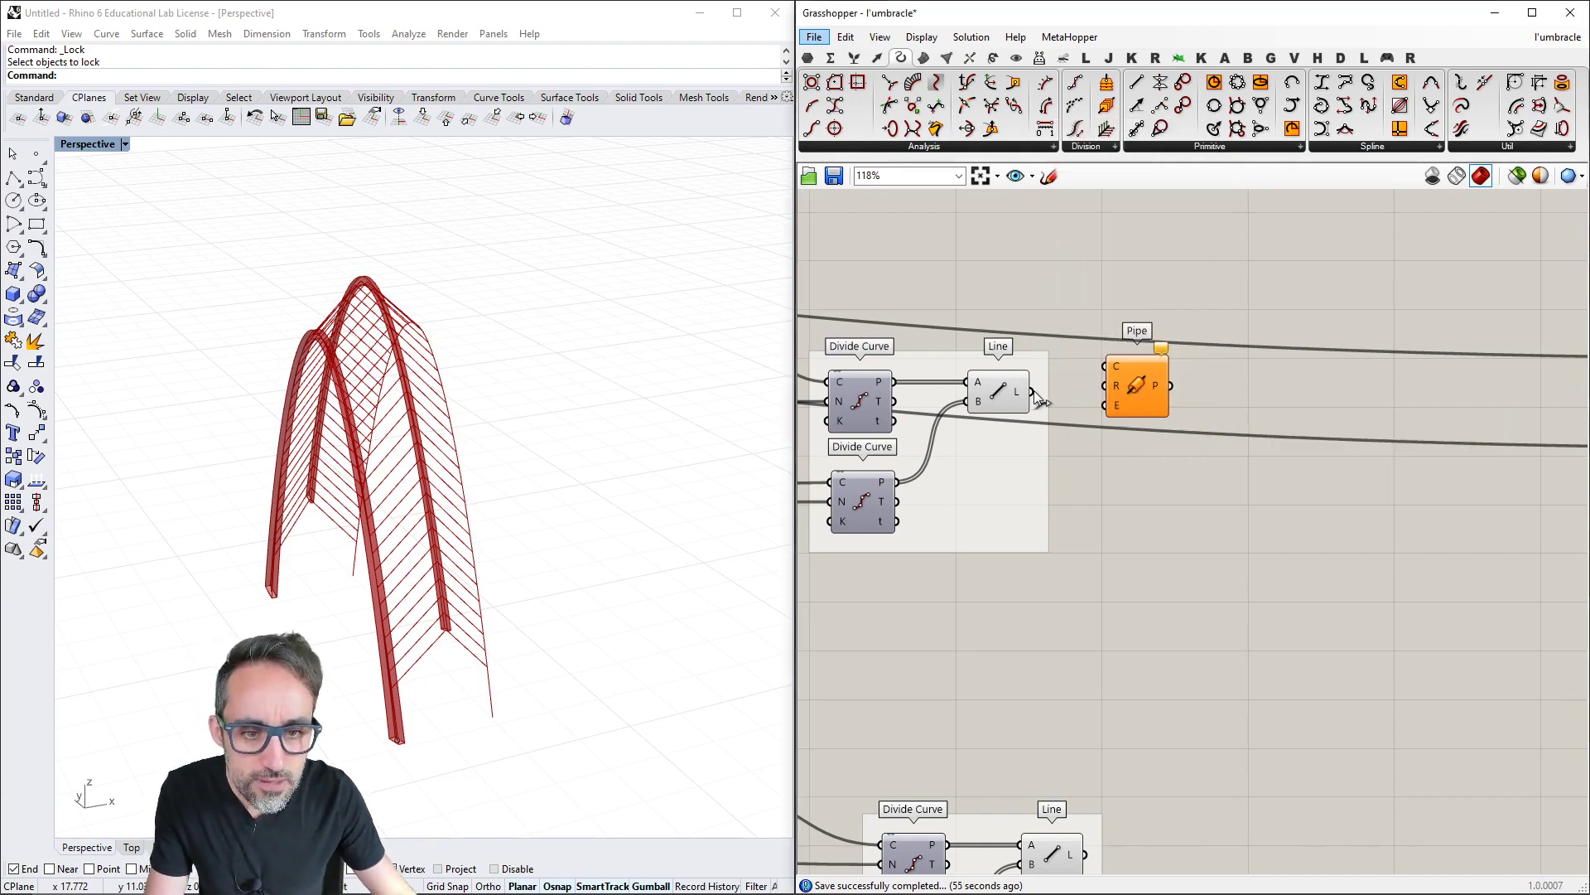
pyautogui.moveTo(1031, 391); pyautogui.dragTo(1238, 408)
# Add a number slider of 0.1 and connect it to the Pipe's Radius input
pyautogui.doubleClick(1141, 484)
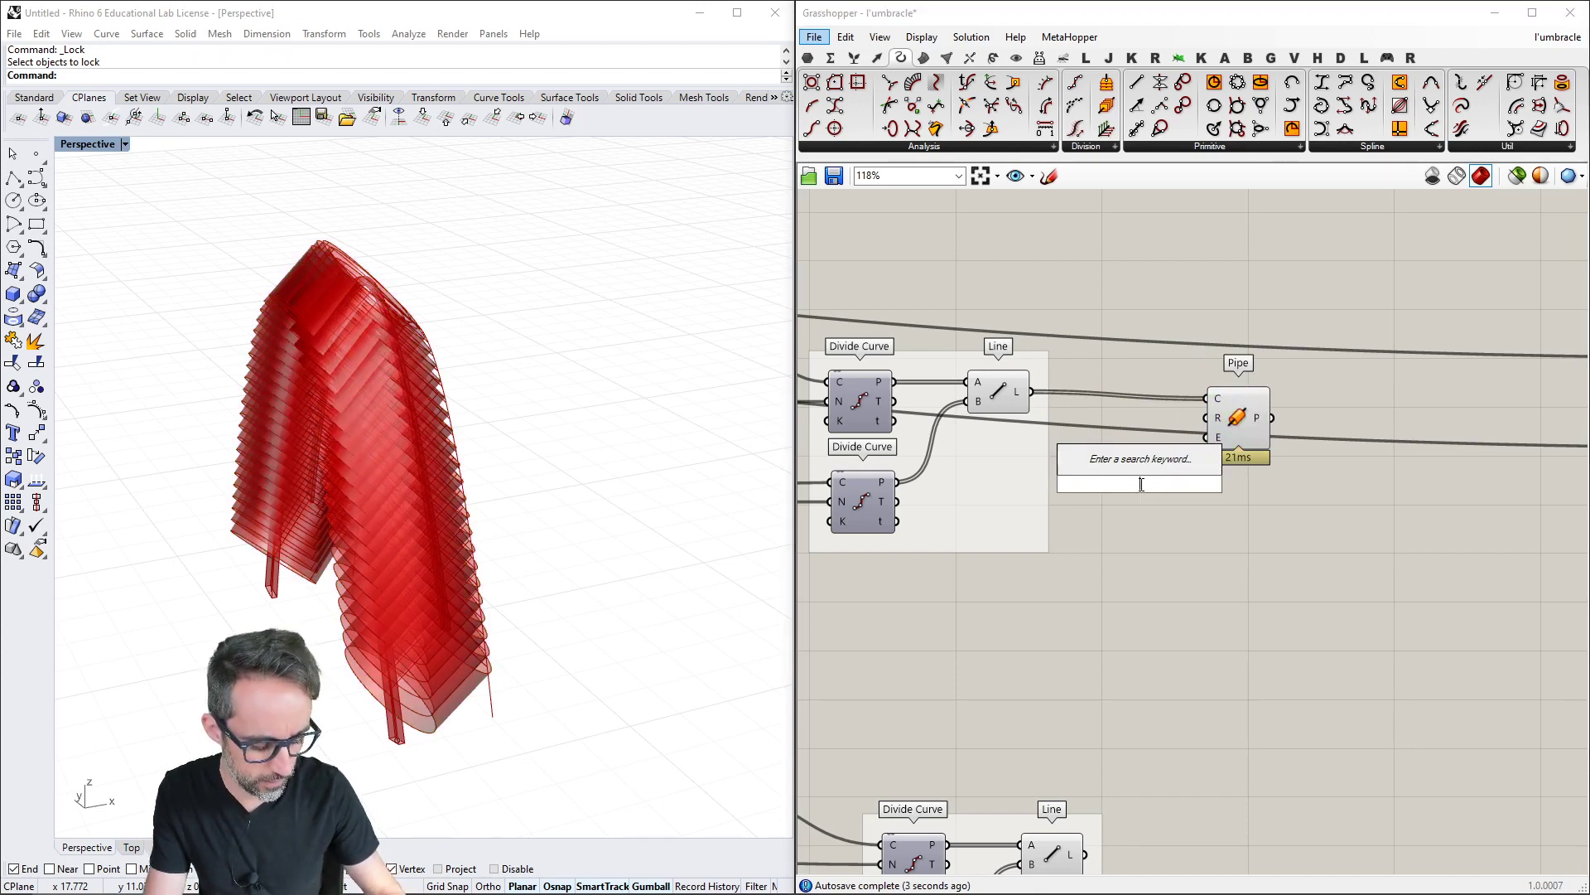
pyautogui.write('0')
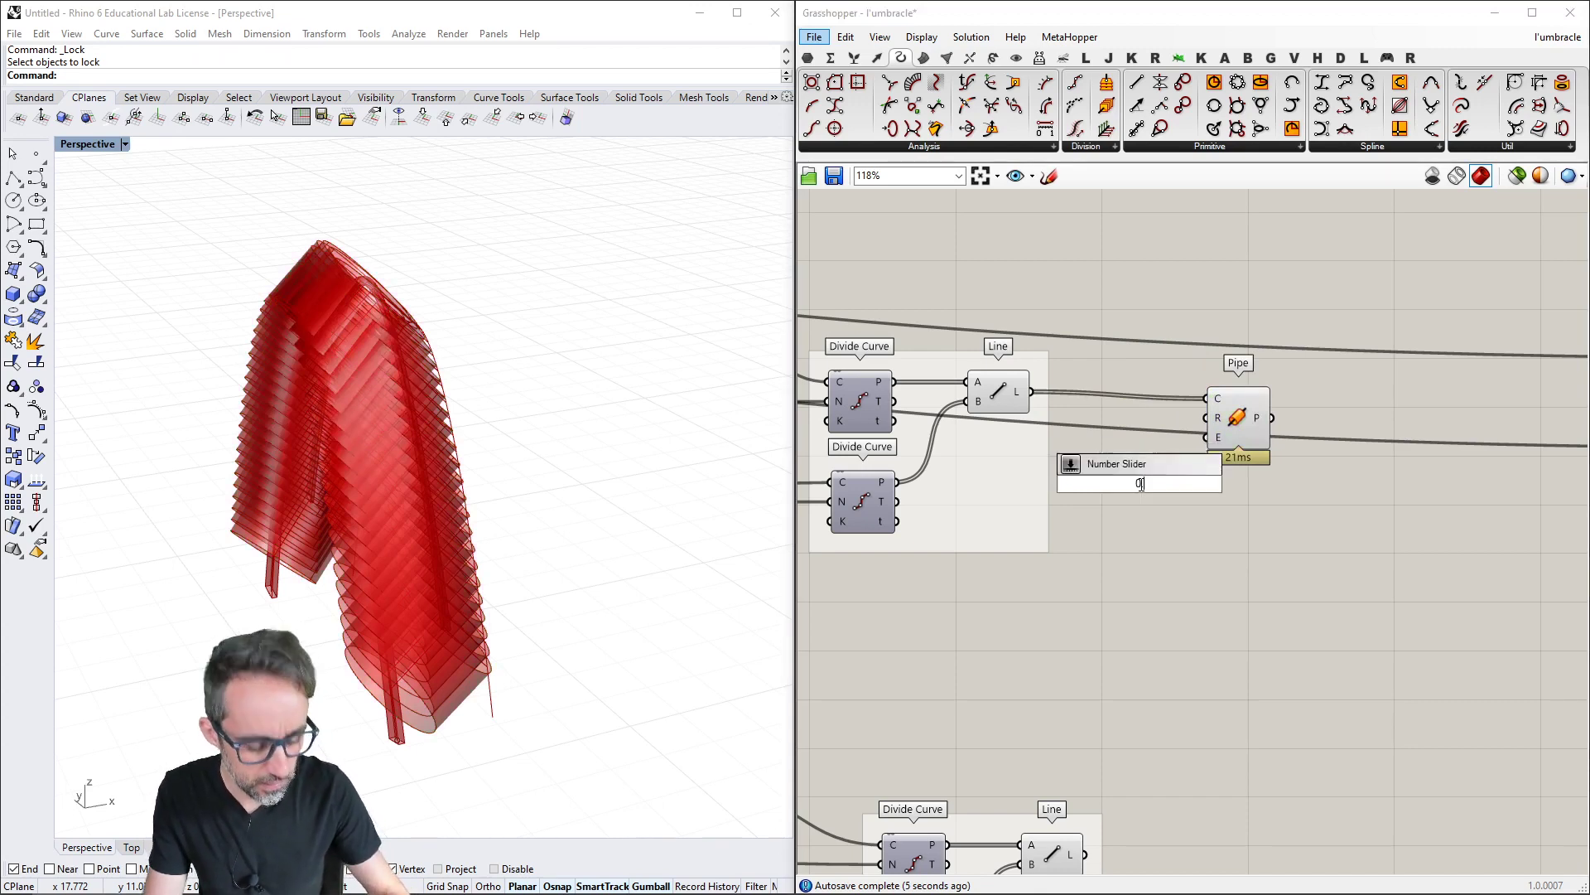
pyautogui.write('.1')
pyautogui.press('Return')
pyautogui.moveTo(1220, 484); pyautogui.dragTo(1327, 418)
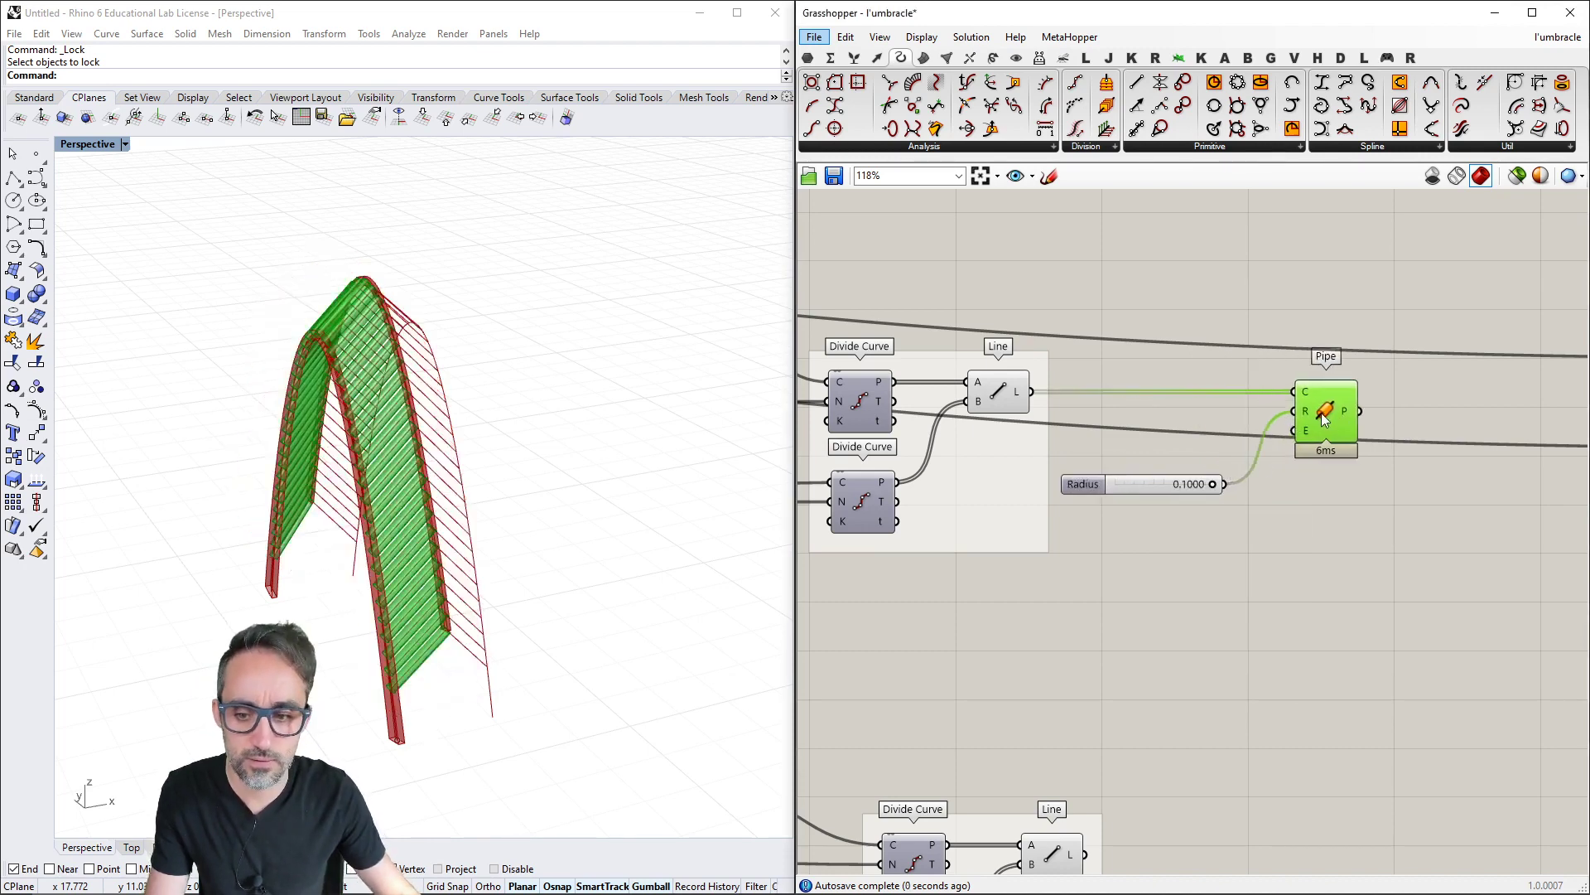
# Try radii of 0.01 and 0.3 on the Pipe's Radius slider
pyautogui.doubleClick(1156, 487)
pyautogui.write('0.01')
pyautogui.press('Return')
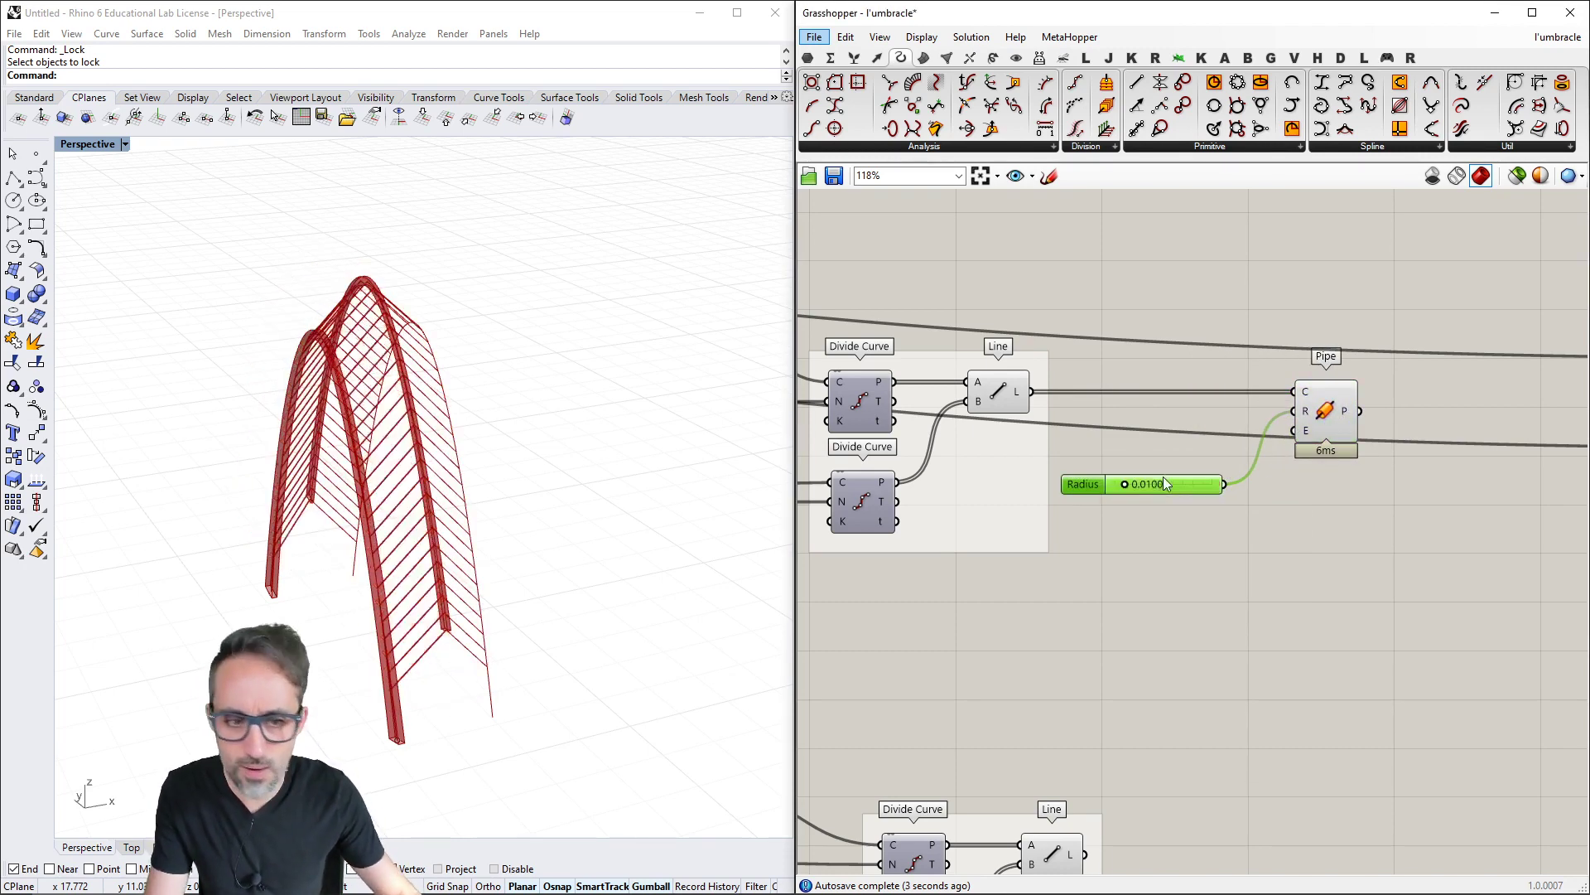
pyautogui.doubleClick(1174, 483)
pyautogui.write('0.3')
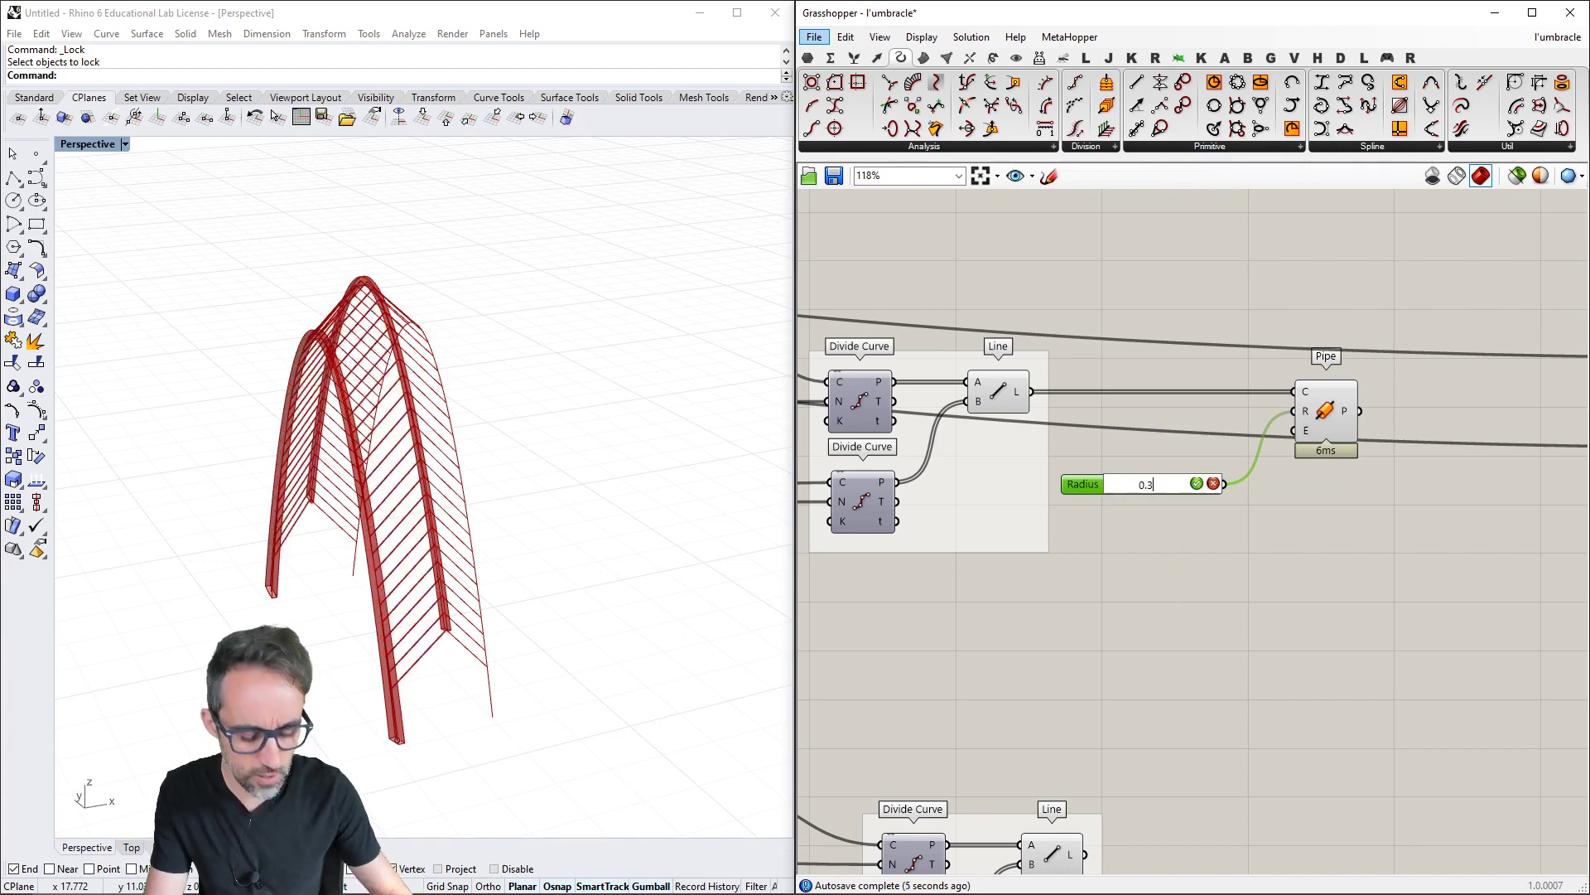
pyautogui.press('Return')
# Set the Pipe's Radius slider to 0.03
pyautogui.doubleClick(1189, 490)
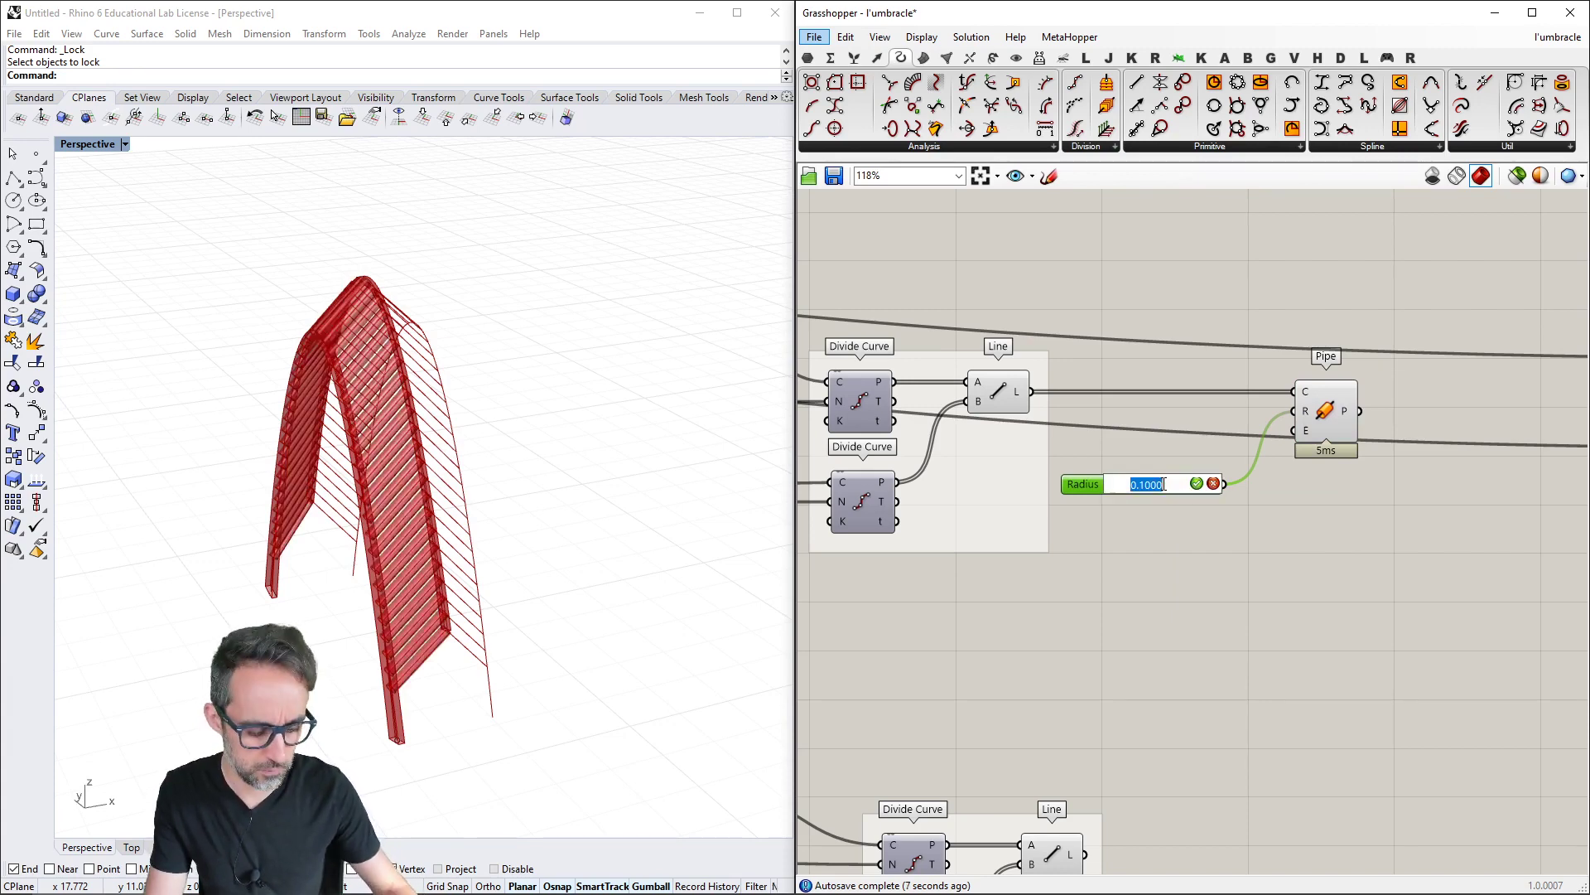
pyautogui.write('0.03')
pyautogui.press('Return')
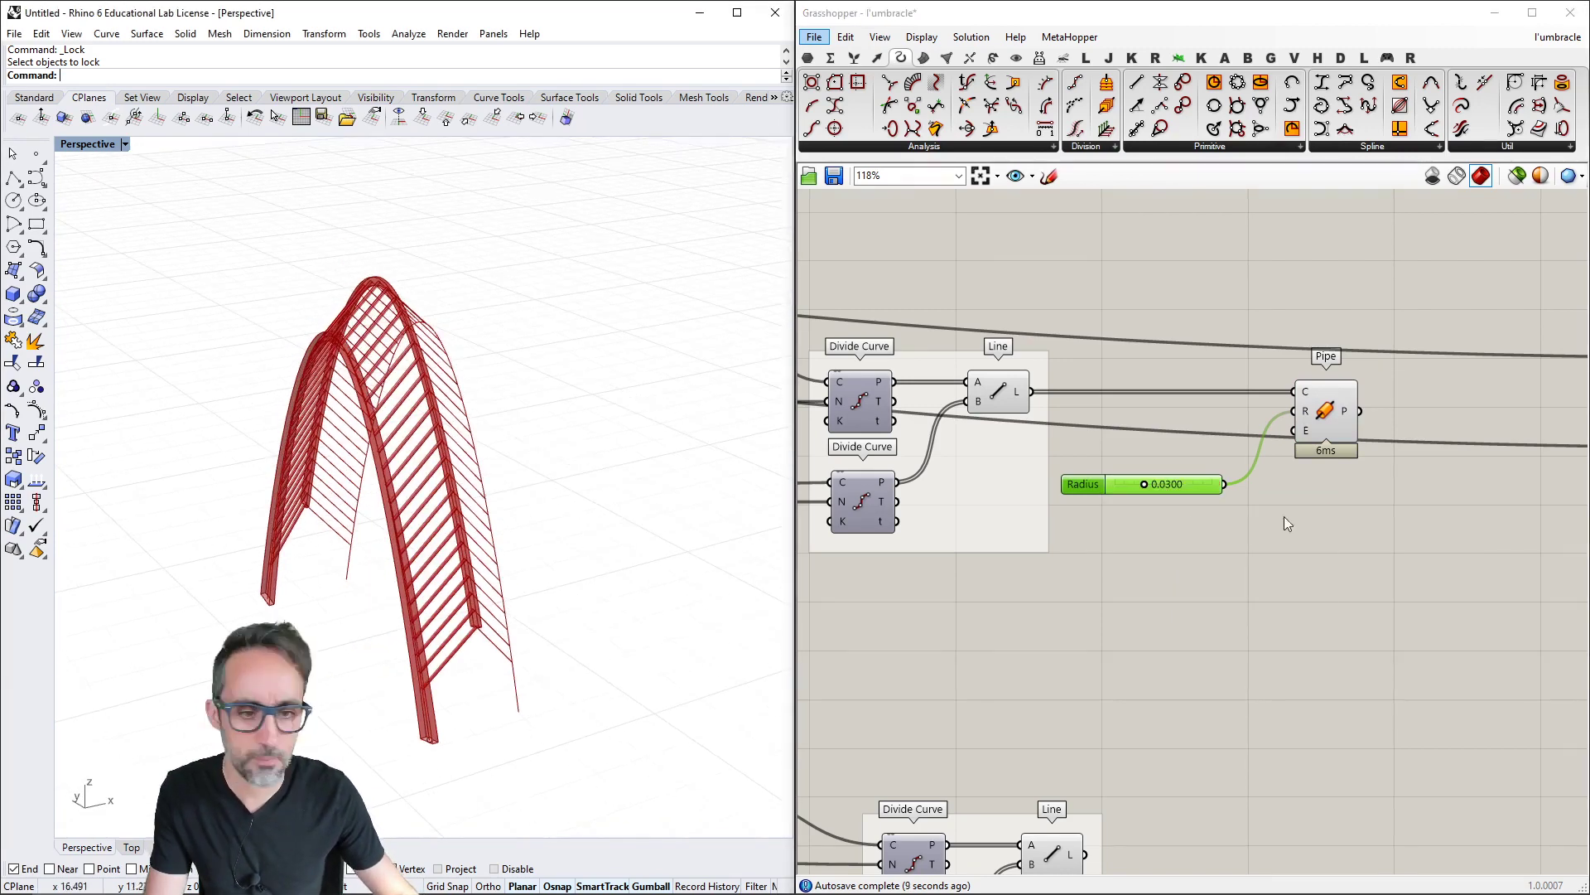
# Duplicate the Pipe component beside the lower Line group and feed its Curve input from the lower Line component
pyautogui.scroll(-2, 1284, 515)
pyautogui.click(1255, 417)
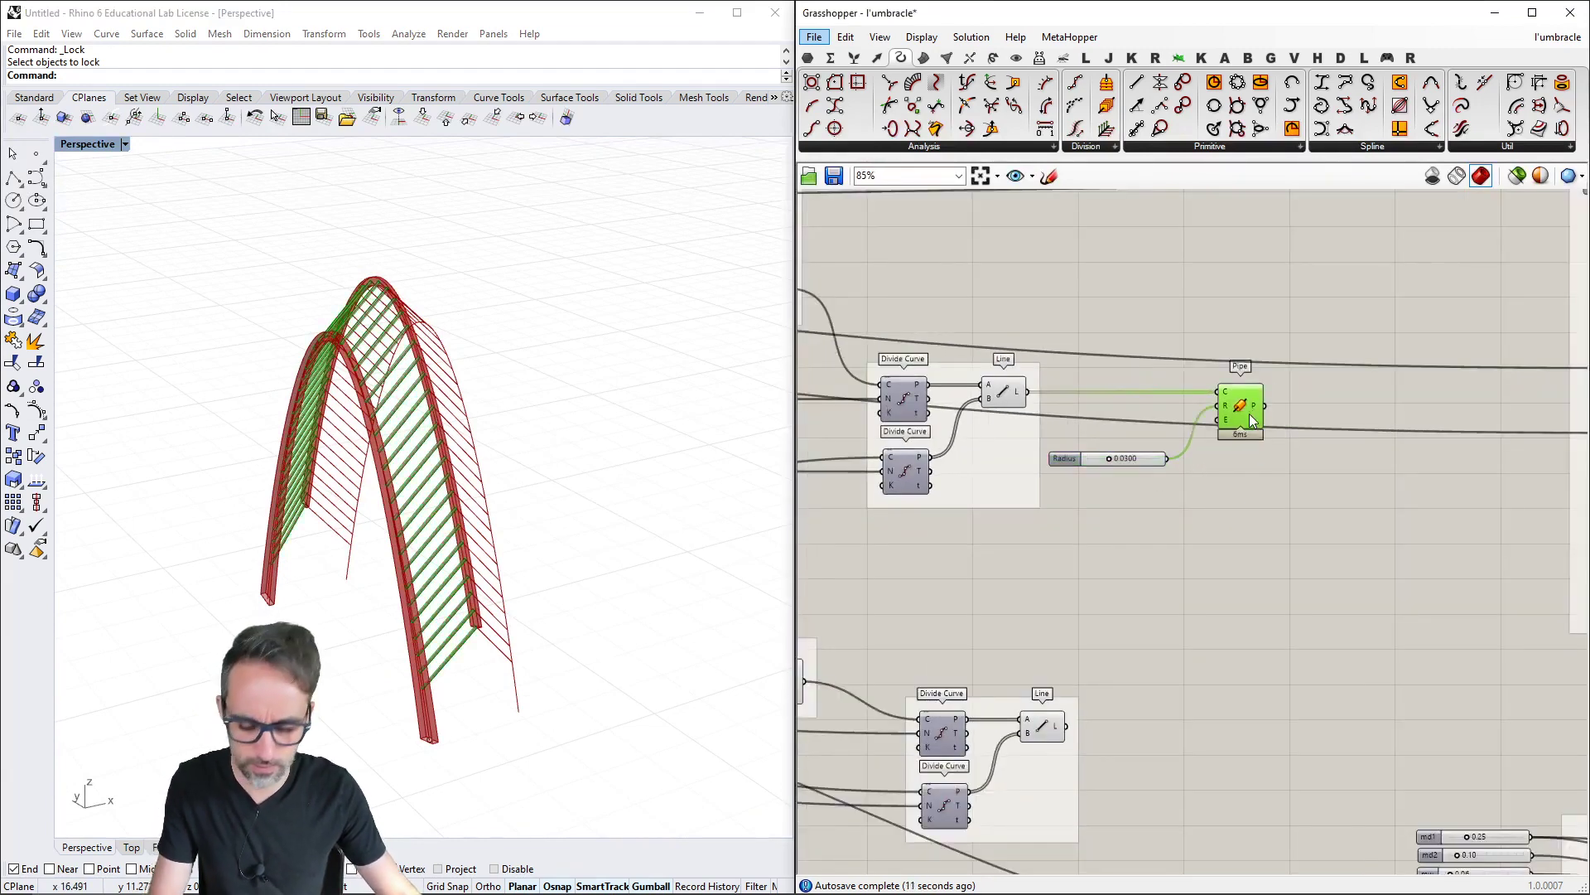
pyautogui.keyDown('alt'); pyautogui.moveTo(1249, 414); pyautogui.dragTo(1262, 700); pyautogui.keyUp('alt')
pyautogui.moveTo(1132, 698); pyautogui.dragTo(1228, 677)
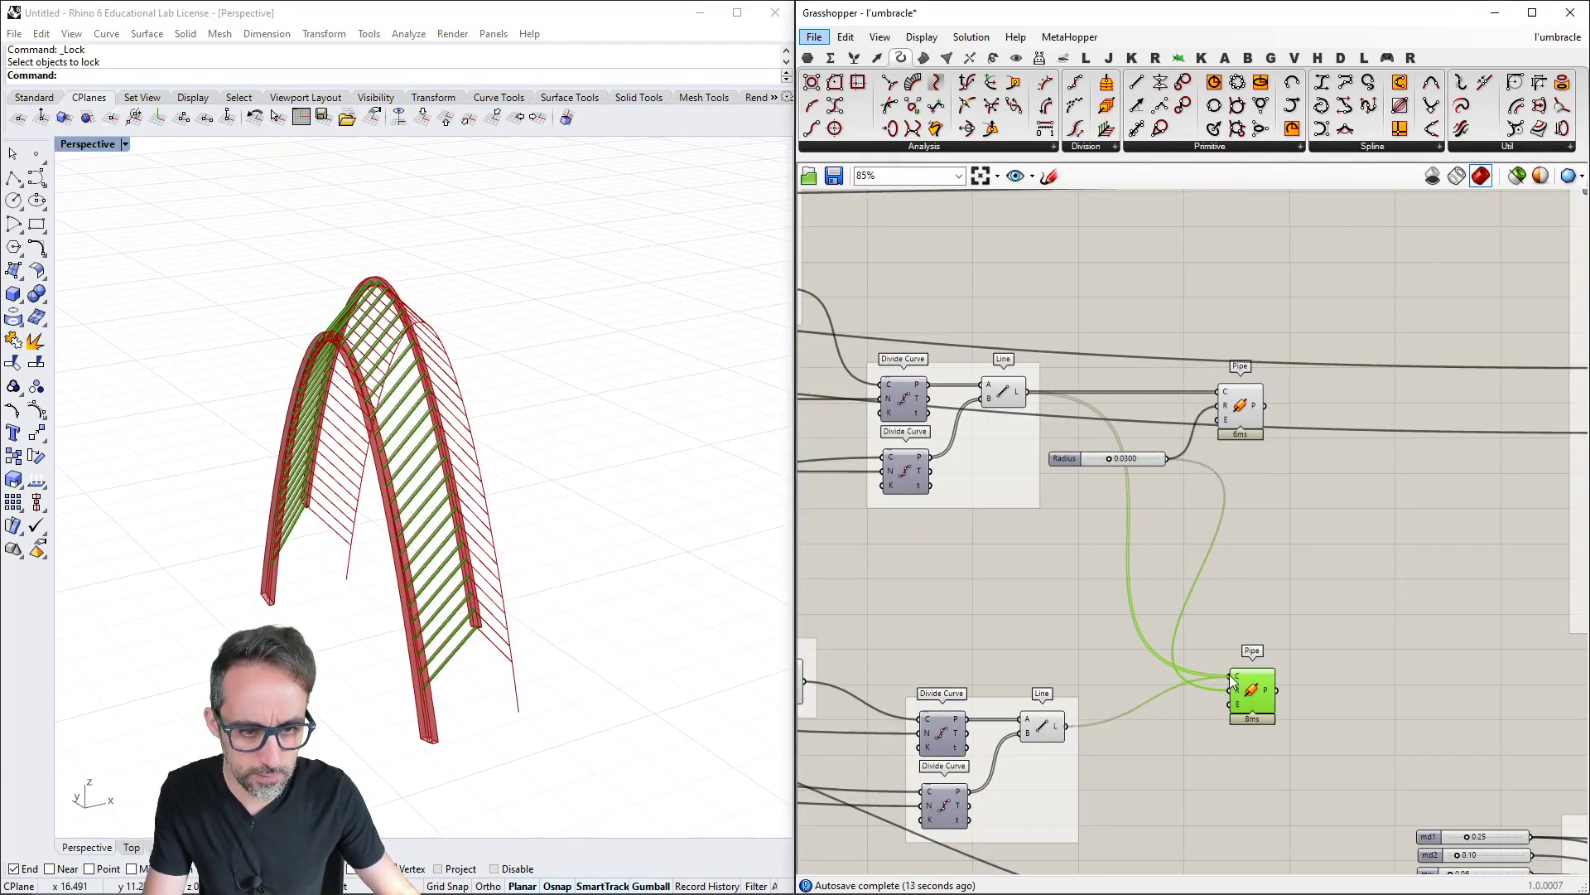
# Move the Radius slider above the upper Line group and rename it "pipe radius"
pyautogui.moveTo(1071, 458); pyautogui.dragTo(1017, 227)
pyautogui.rightClick(1018, 229)
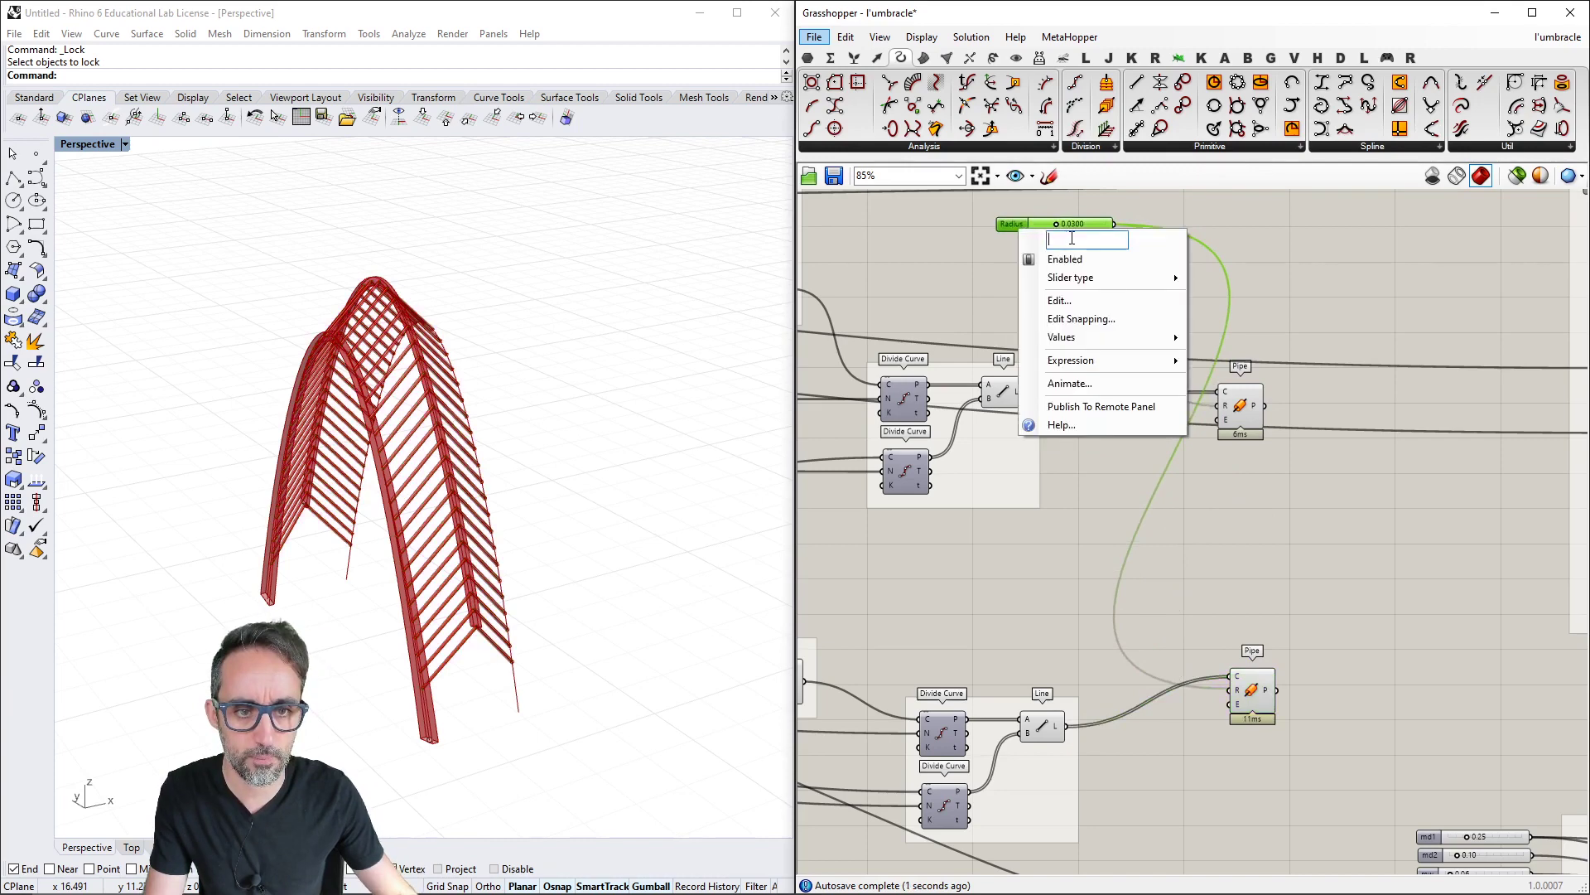
pyautogui.write('pipe ra')
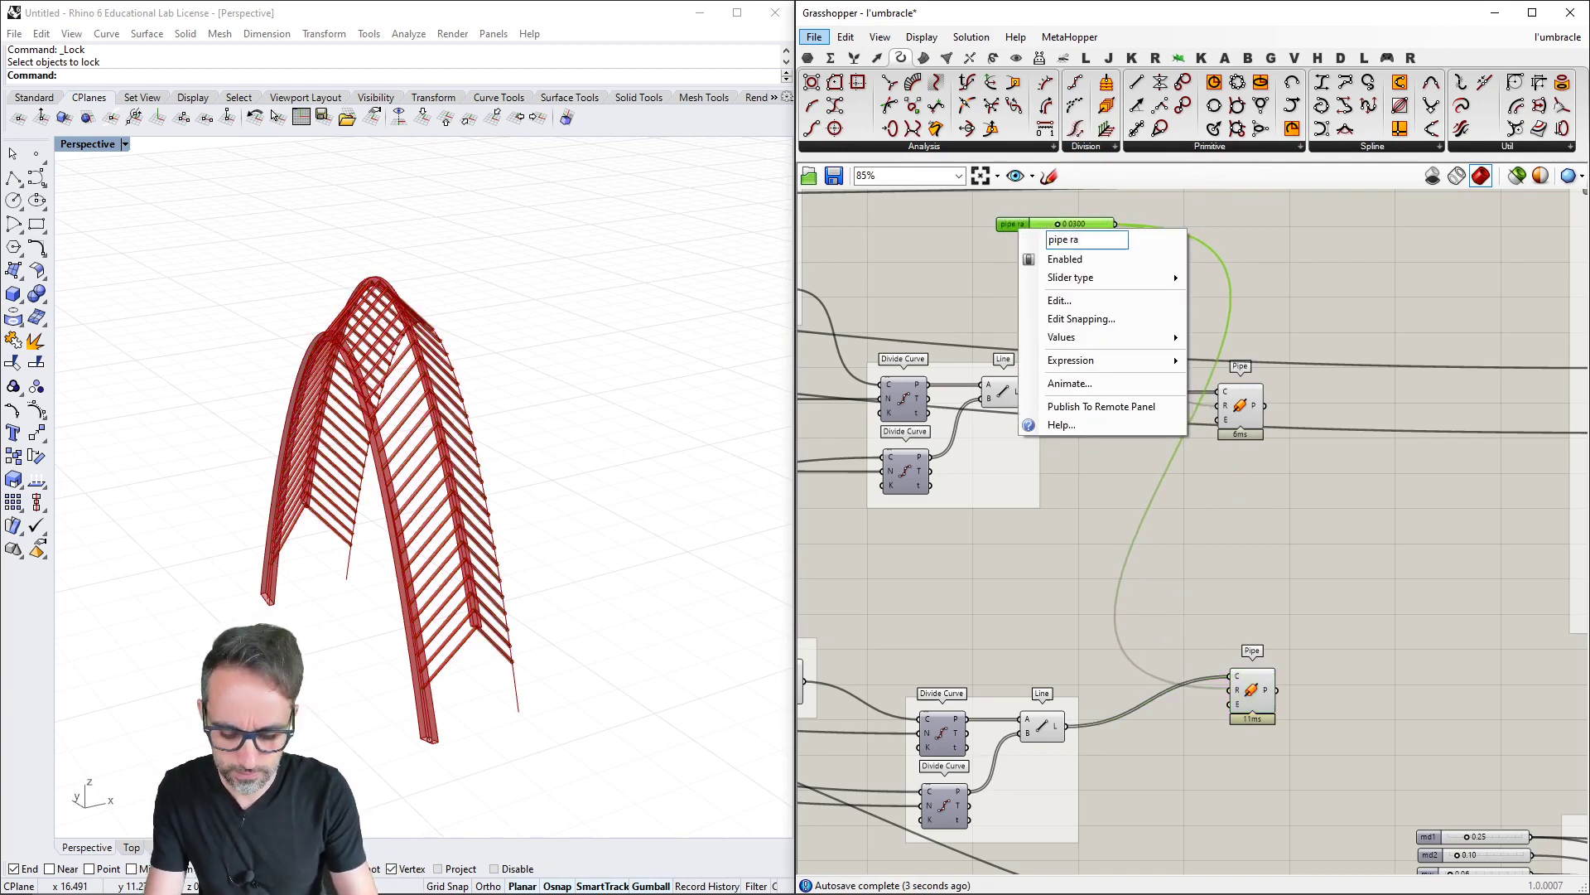
pyautogui.write('dius')
pyautogui.press('Return')
# Examine the piped members between the arches from different angles and review the whole definition
pyautogui.moveTo(643, 430); pyautogui.dragTo(367, 366, button='right')
pyautogui.scroll(-10, 367, 365)
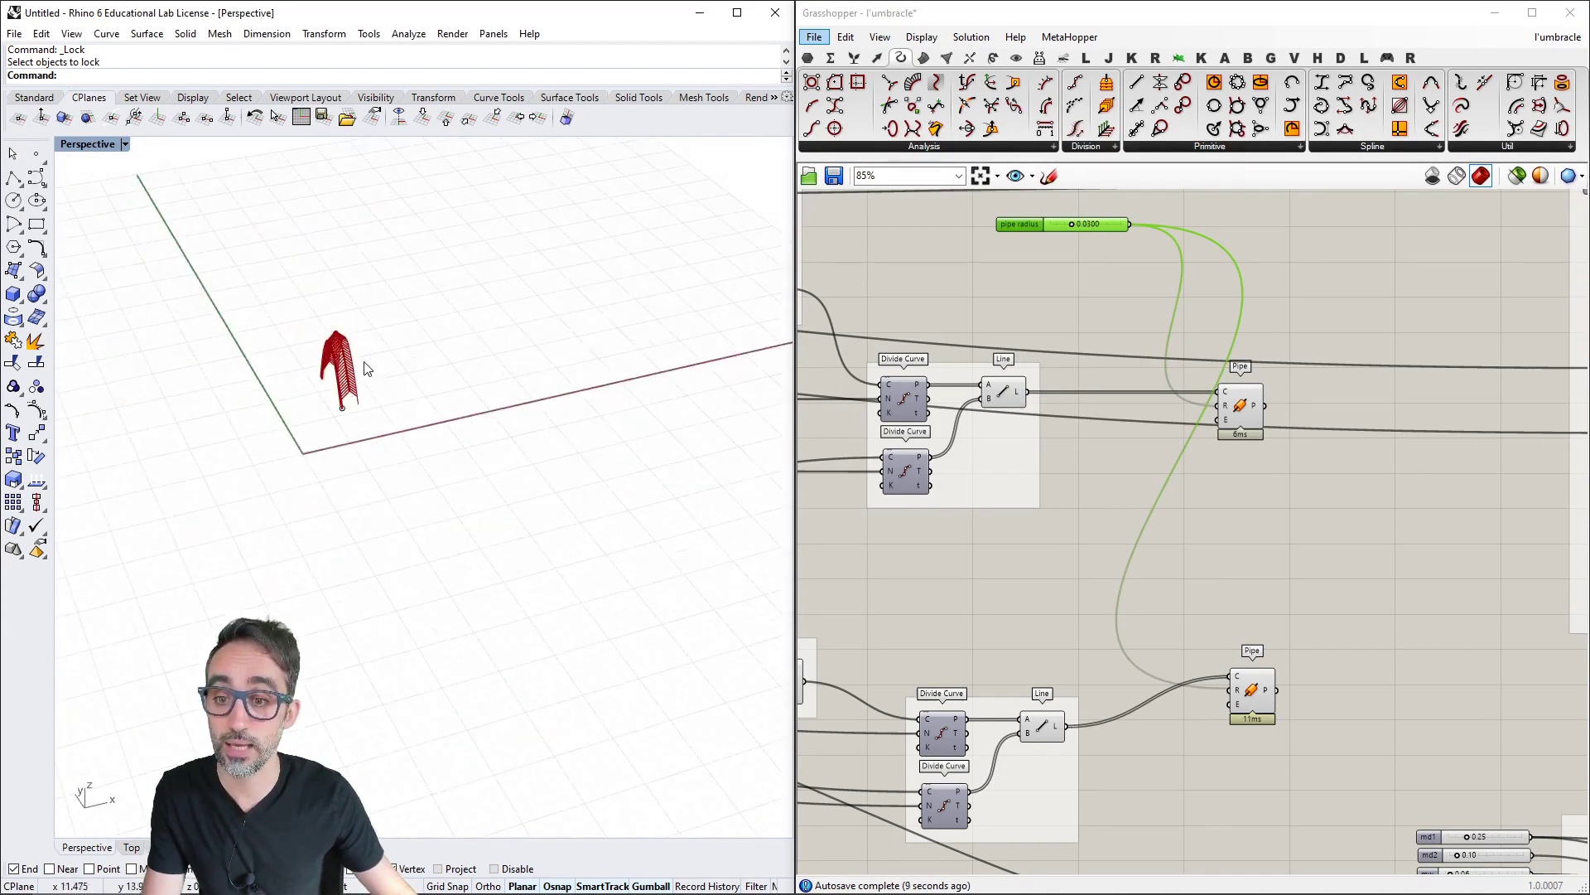
pyautogui.scroll(10, 401, 331)
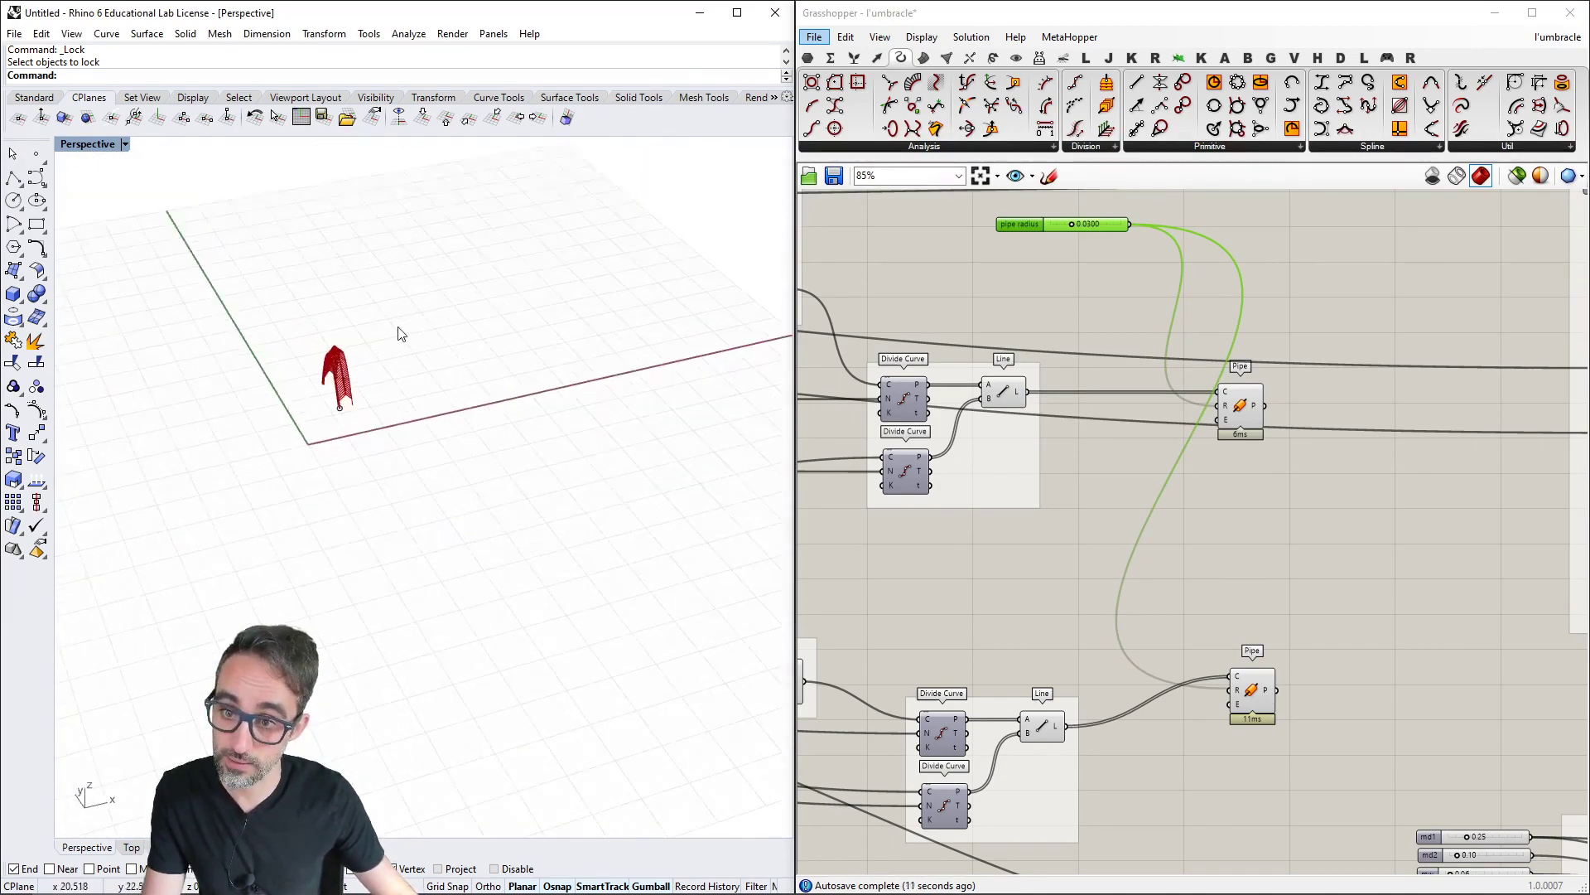
pyautogui.moveTo(979, 522); pyautogui.dragTo(1008, 483, button='right')
pyautogui.keyDown('shift'); pyautogui.moveTo(591, 522); pyautogui.dragTo(526, 473, button='right'); pyautogui.keyUp('shift')
pyautogui.scroll(-2, 581, 486)
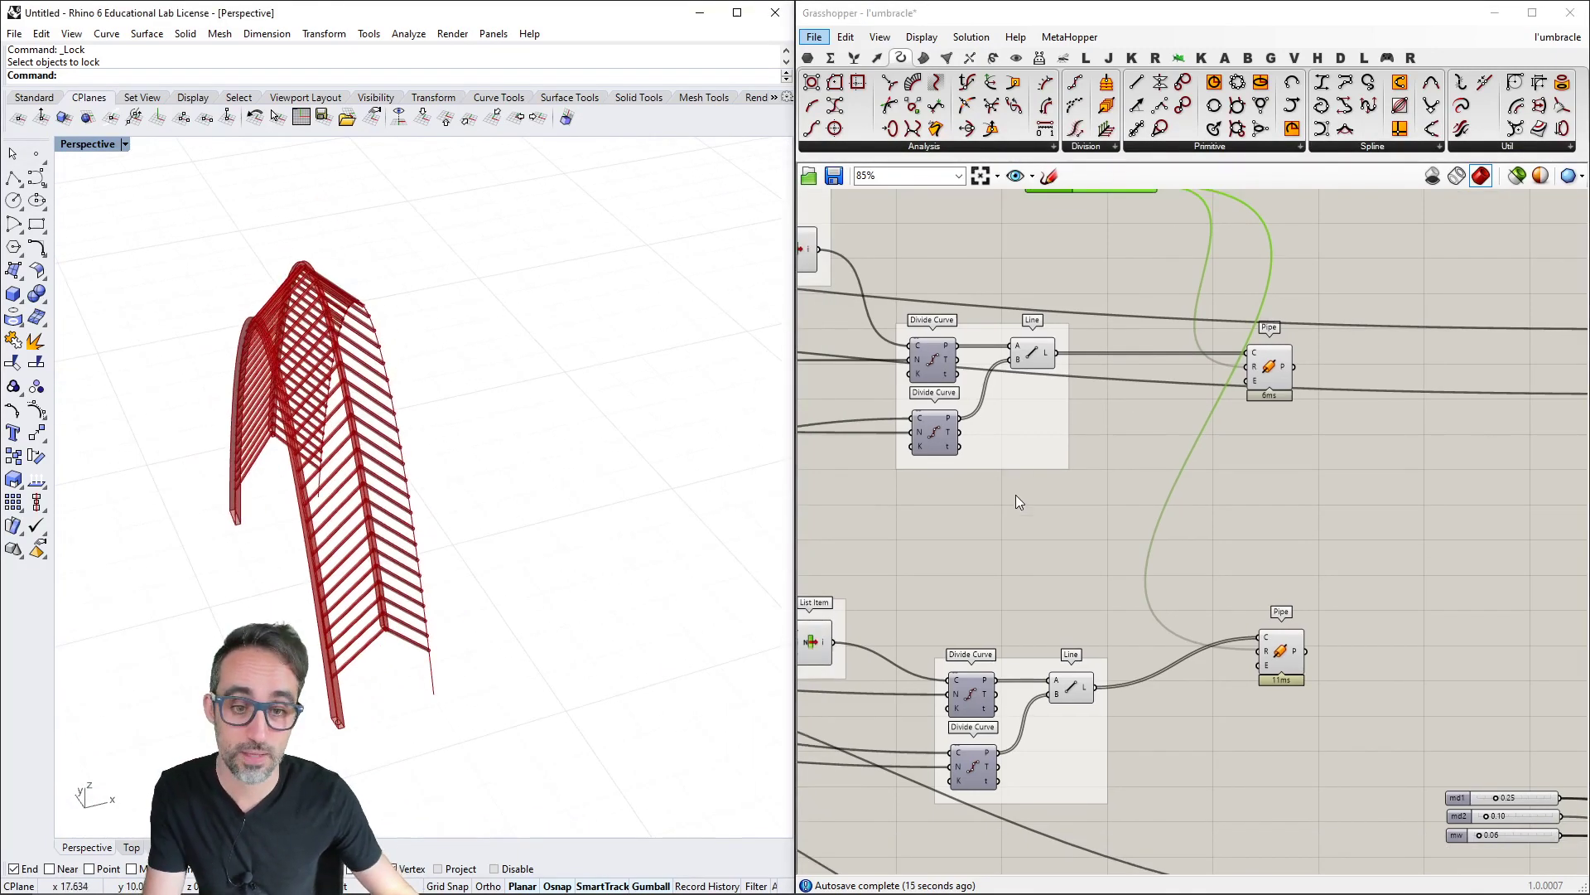
pyautogui.scroll(-6, 1146, 504)
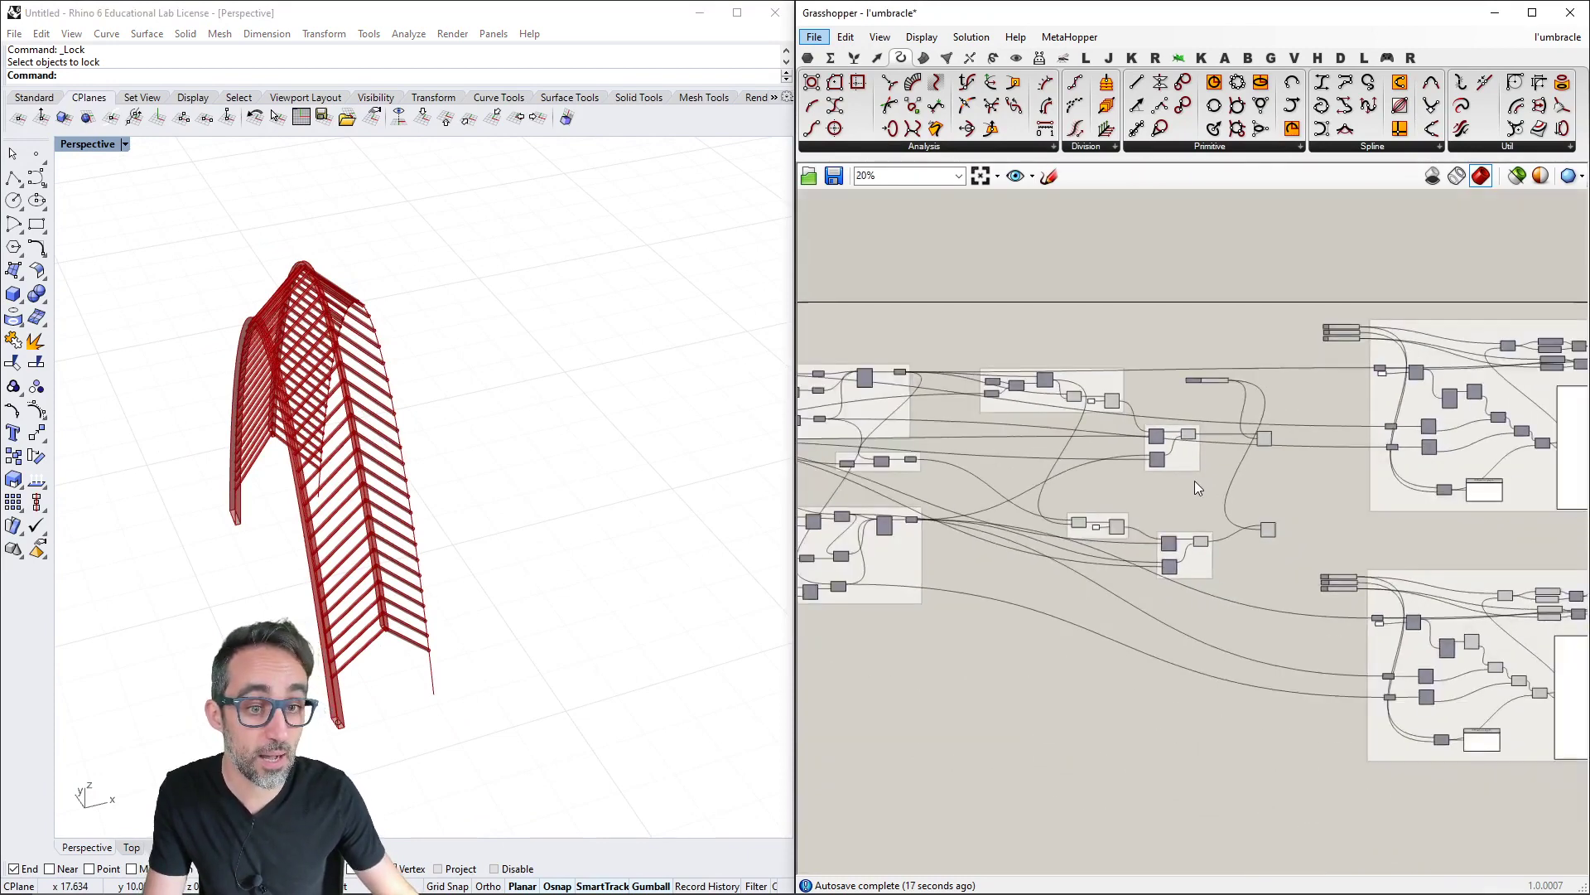
# Add a Series component below the Parameters group near the N Spans slider
pyautogui.scroll(2, 1195, 487)
pyautogui.moveTo(1194, 404)
pyautogui.mouseDown()
pyautogui.moveTo(1101, 339)
pyautogui.moveTo(886, 298)
pyautogui.moveTo(1195, 411)
pyautogui.mouseUp()
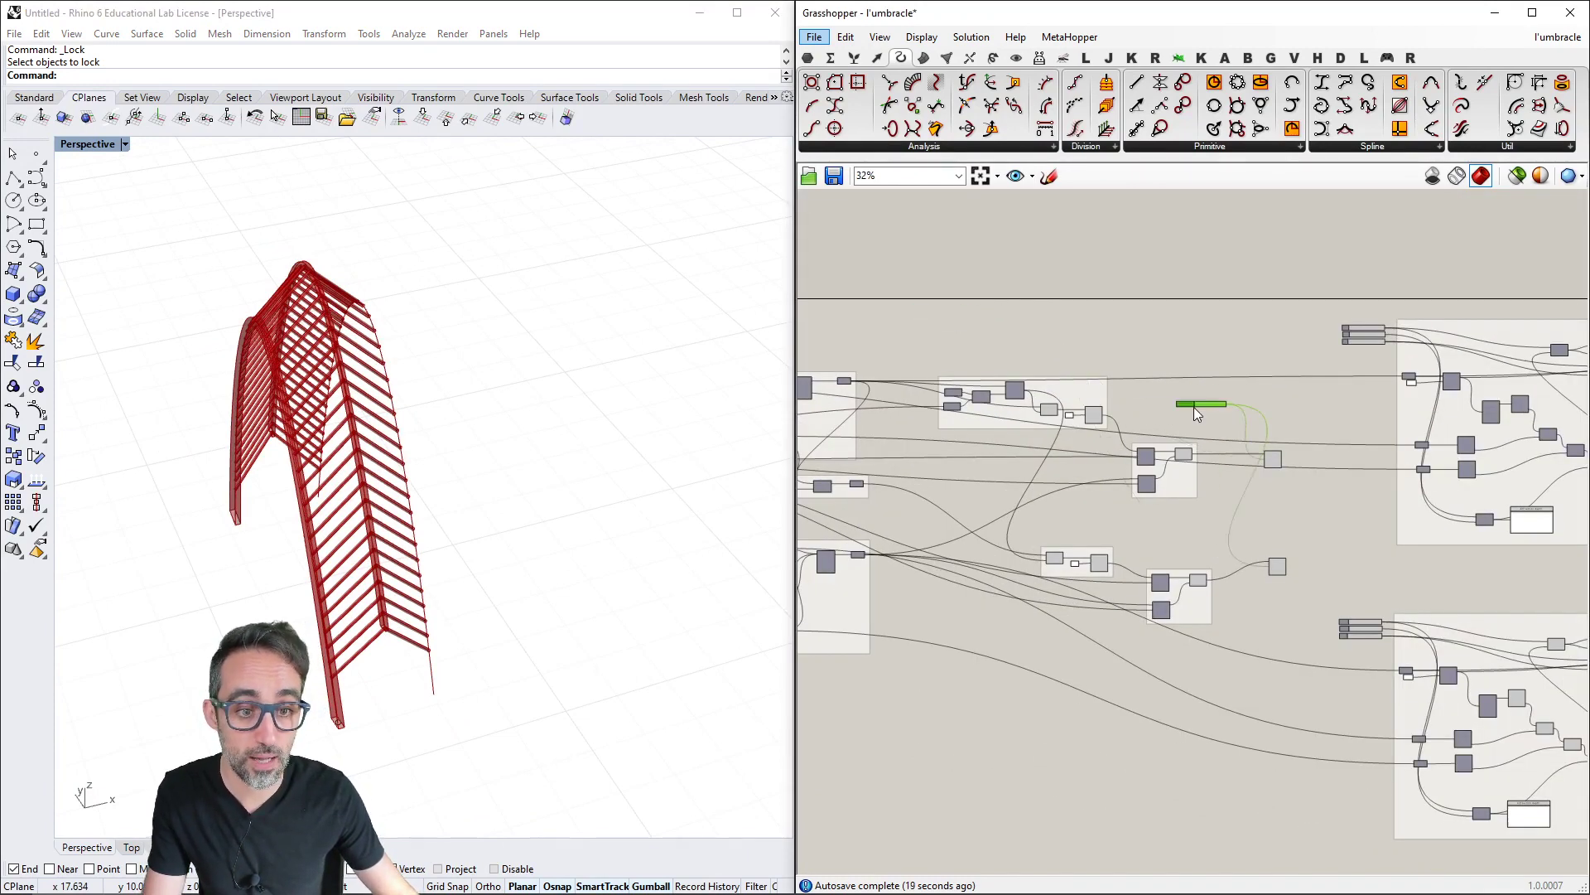
pyautogui.moveTo(1124, 429); pyautogui.dragTo(1516, 410, button='right')
pyautogui.scroll(-1, 1118, 446)
pyautogui.scroll(8, 1056, 430)
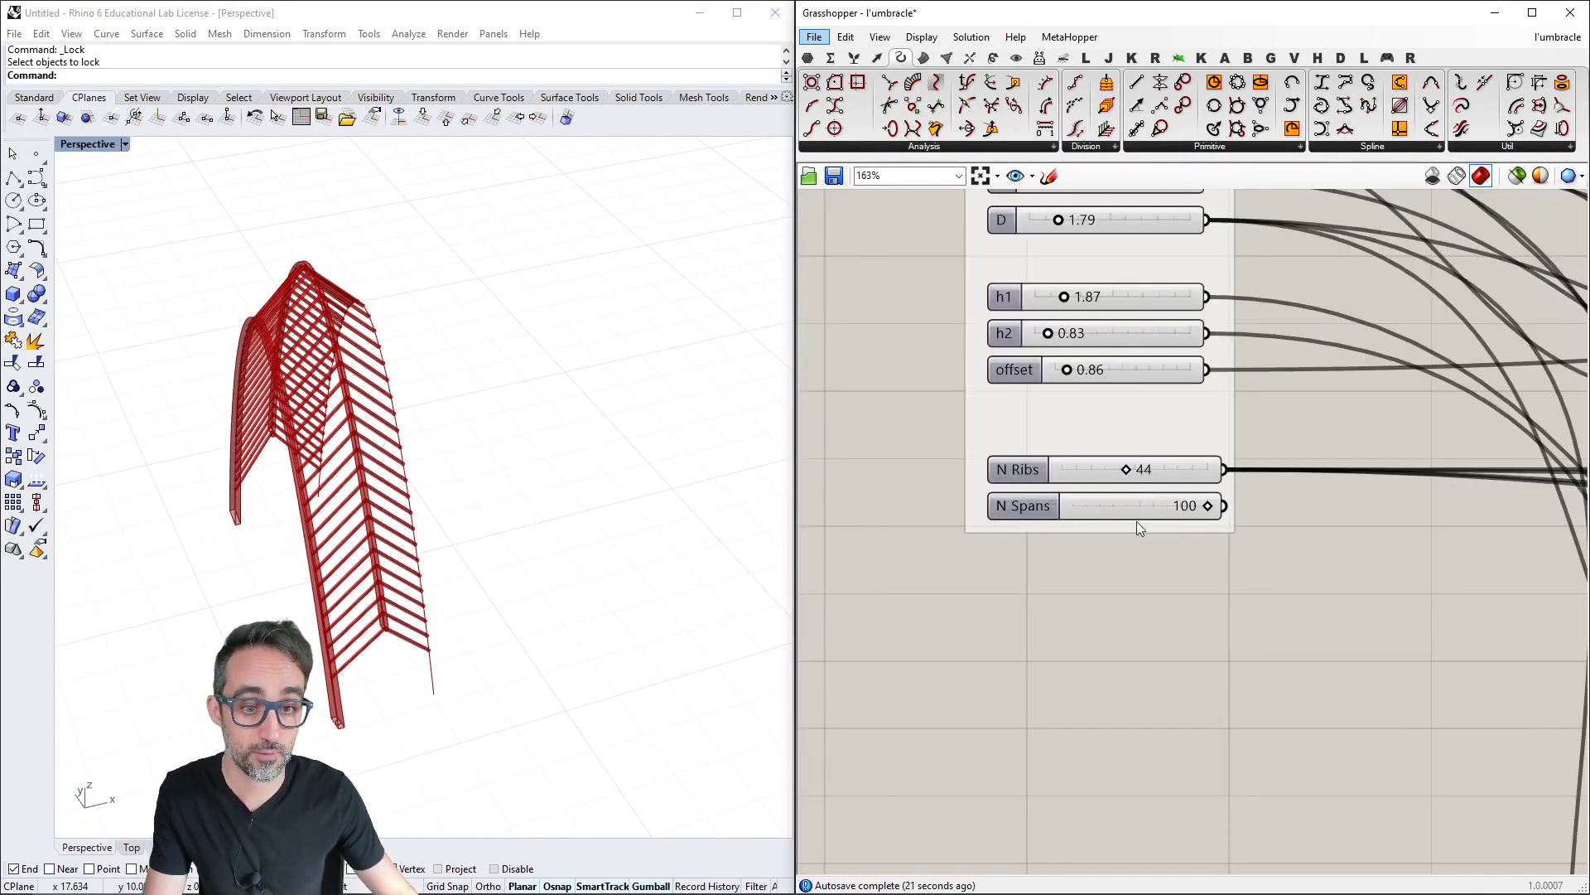
pyautogui.moveTo(1137, 521); pyautogui.dragTo(1014, 620, button='right')
pyautogui.click(1032, 503)
pyautogui.scroll(-2, 1002, 585)
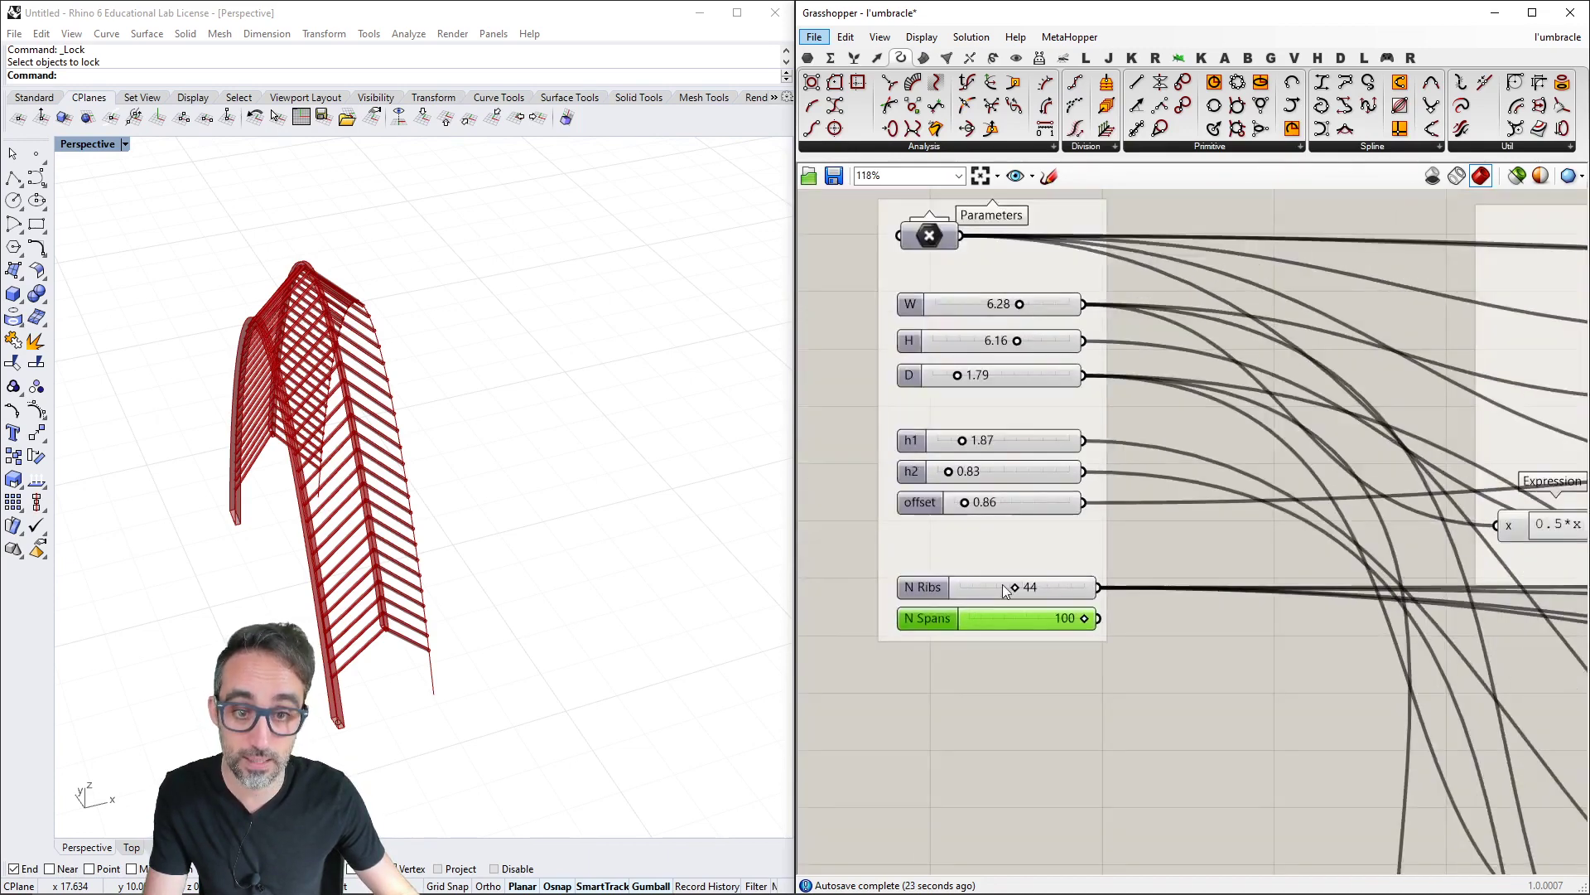
pyautogui.scroll(-1, 1006, 590)
pyautogui.moveTo(1068, 700); pyautogui.dragTo(1066, 649, button='right')
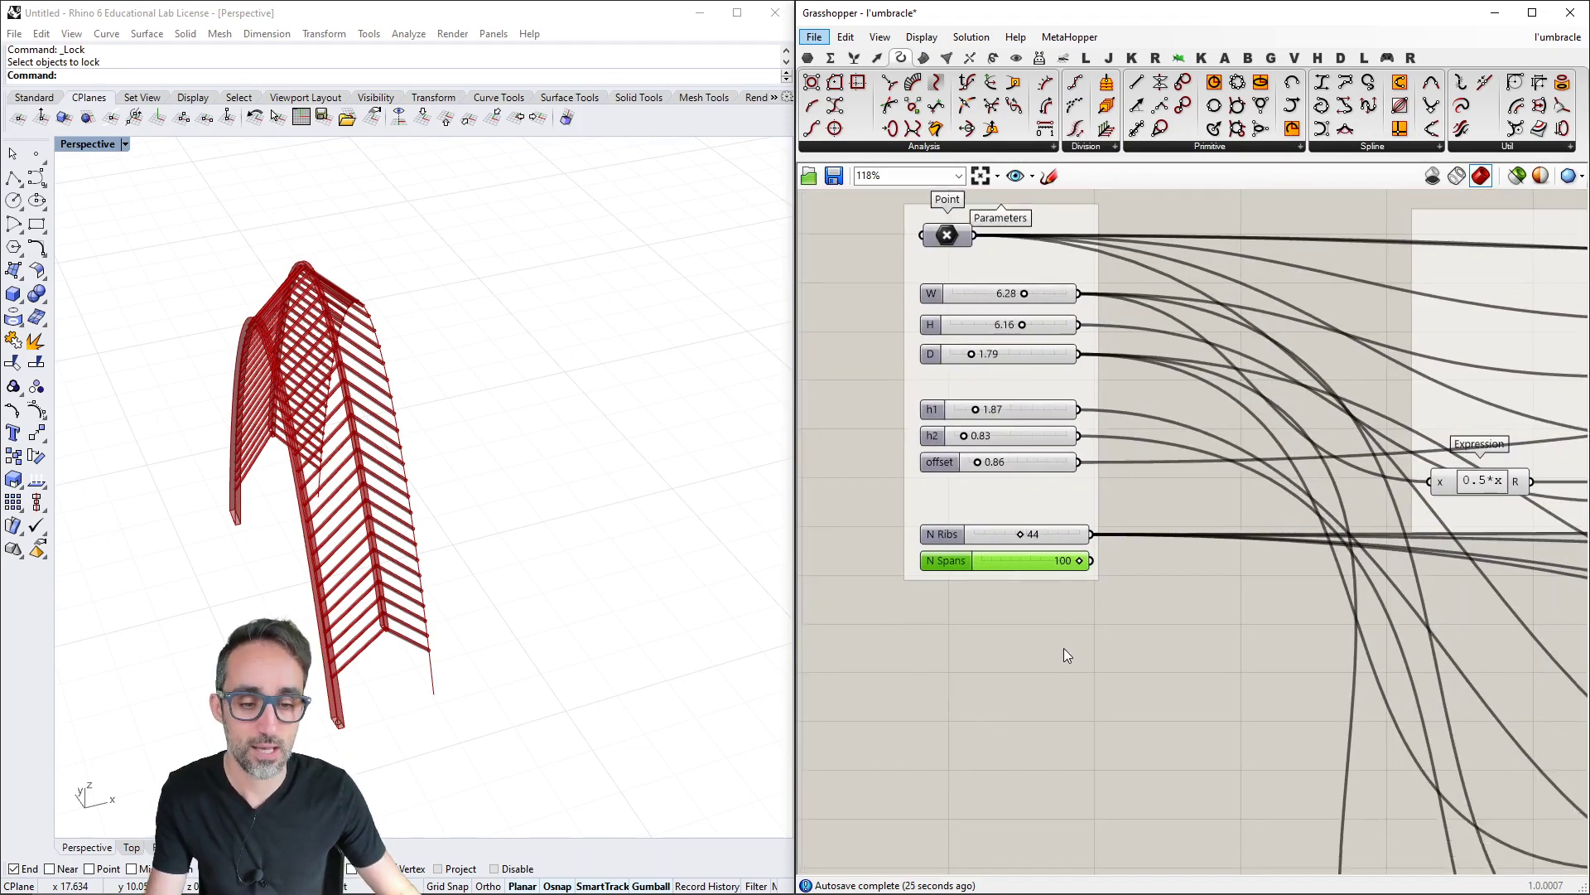
pyautogui.doubleClick(1028, 708)
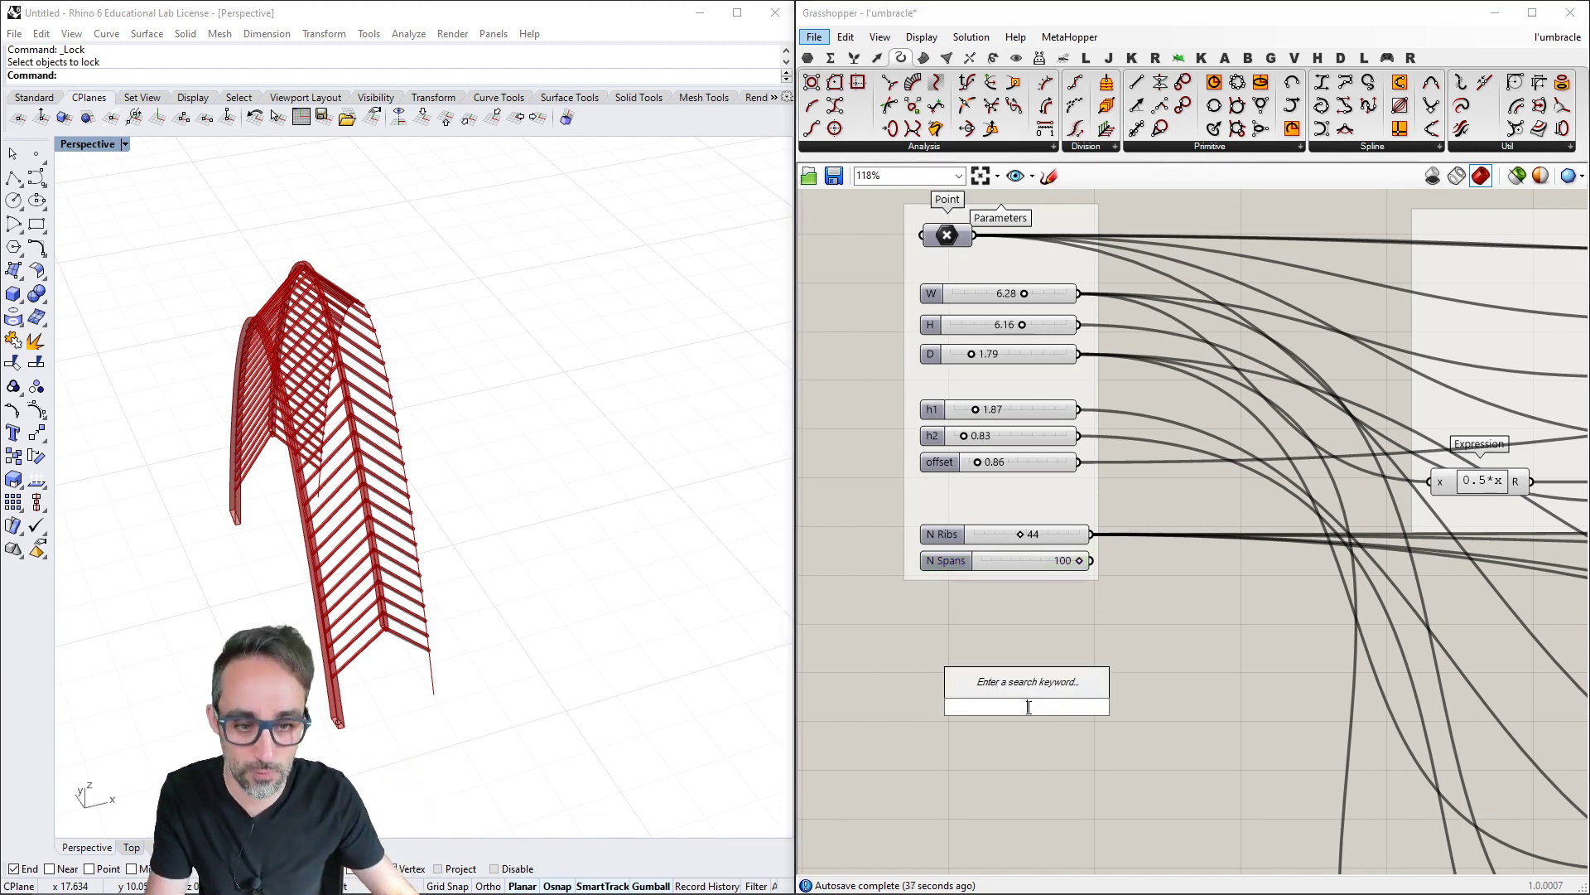
pyautogui.write('series')
pyautogui.press('Return')
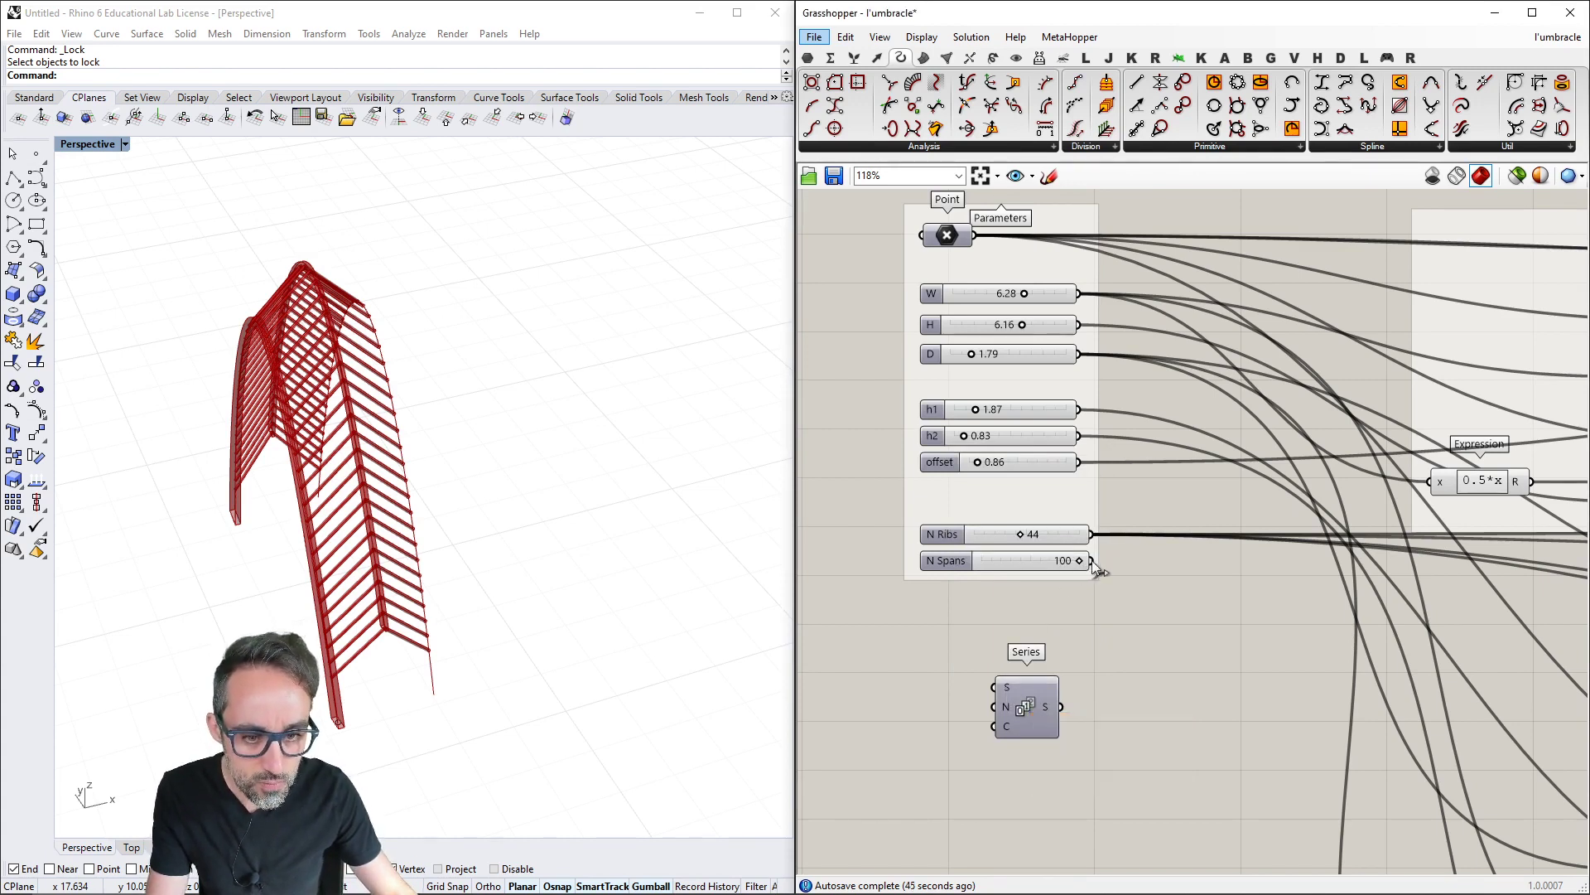
# Feed the Series component's Count input from the N Spans slider and shift the component slightly aside
pyautogui.moveTo(1093, 561); pyautogui.dragTo(973, 656)
pyautogui.moveTo(1001, 707)
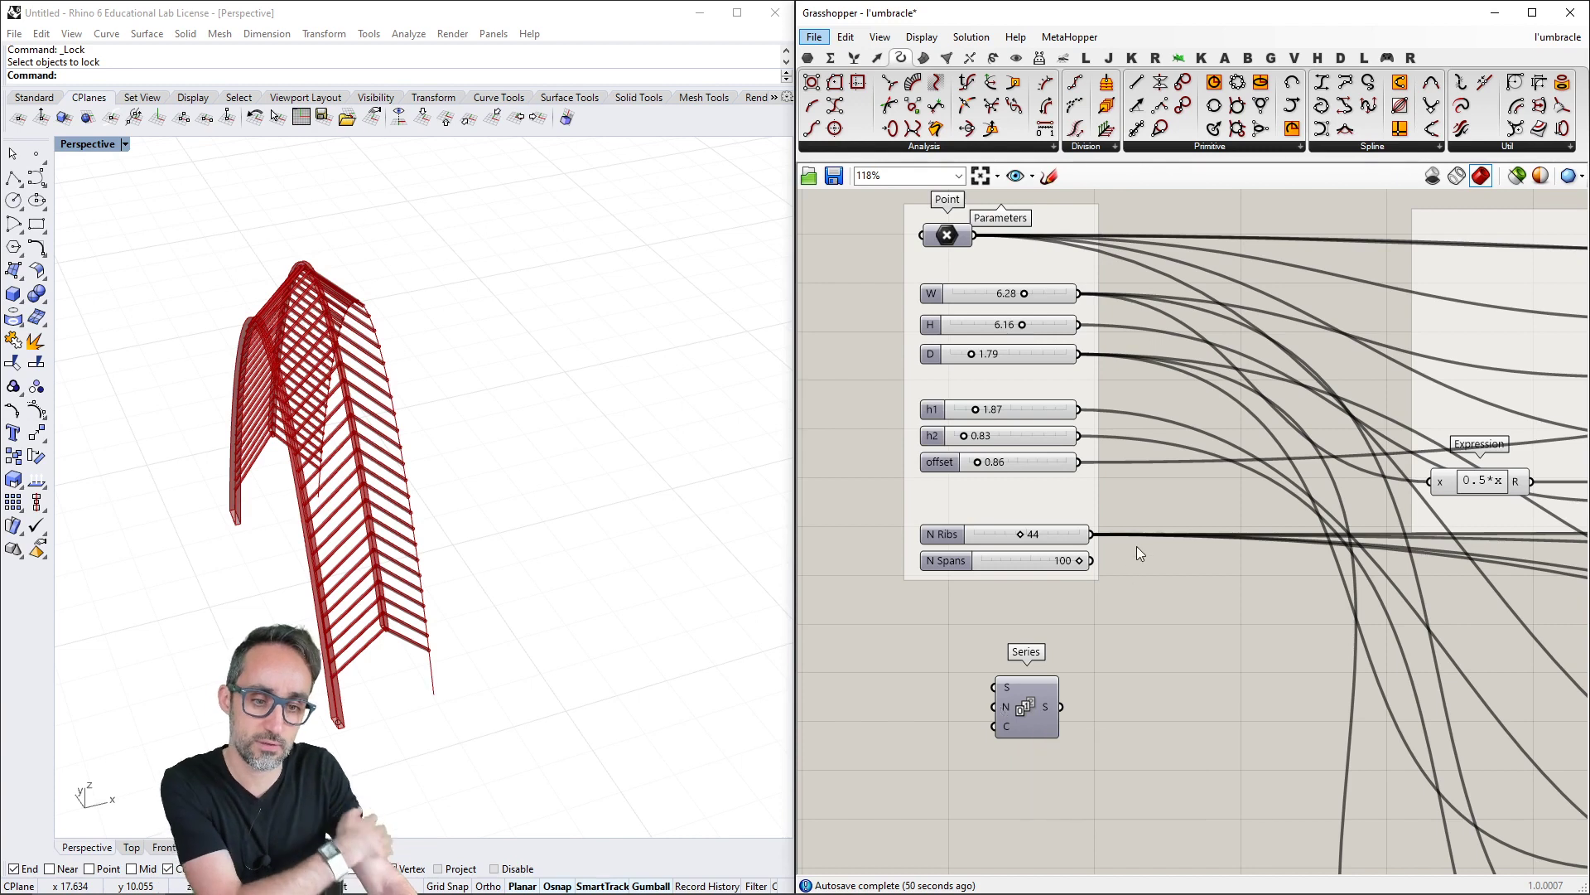
pyautogui.moveTo(1093, 561); pyautogui.dragTo(1093, 710)
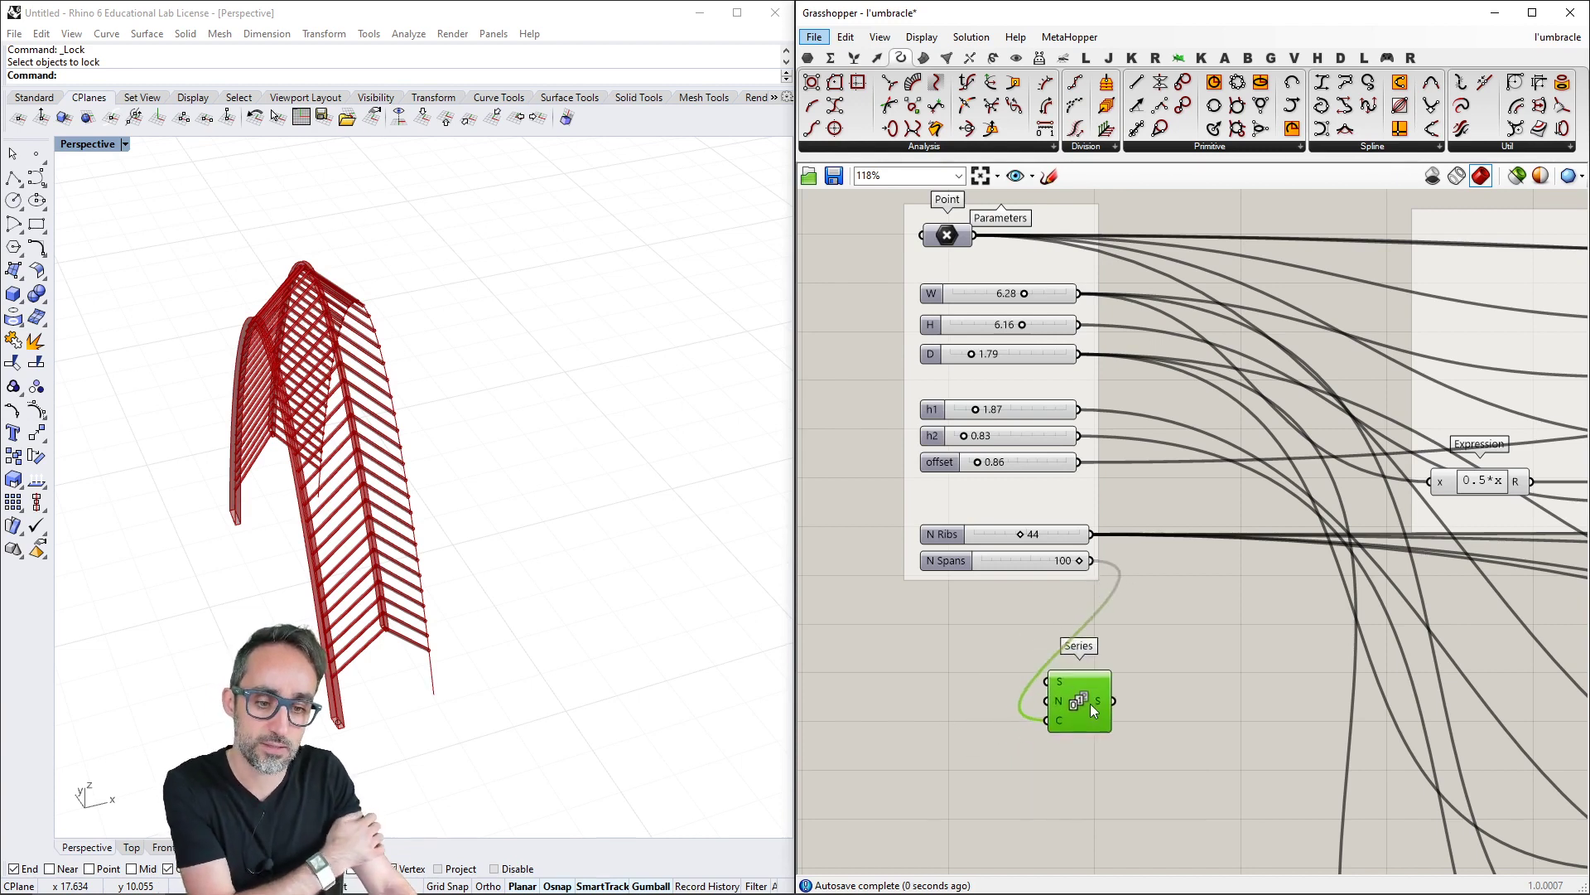
# Set the N Spans slider to 10
pyautogui.moveTo(1034, 558); pyautogui.dragTo(1038, 503, button='right')
pyautogui.click(1036, 506)
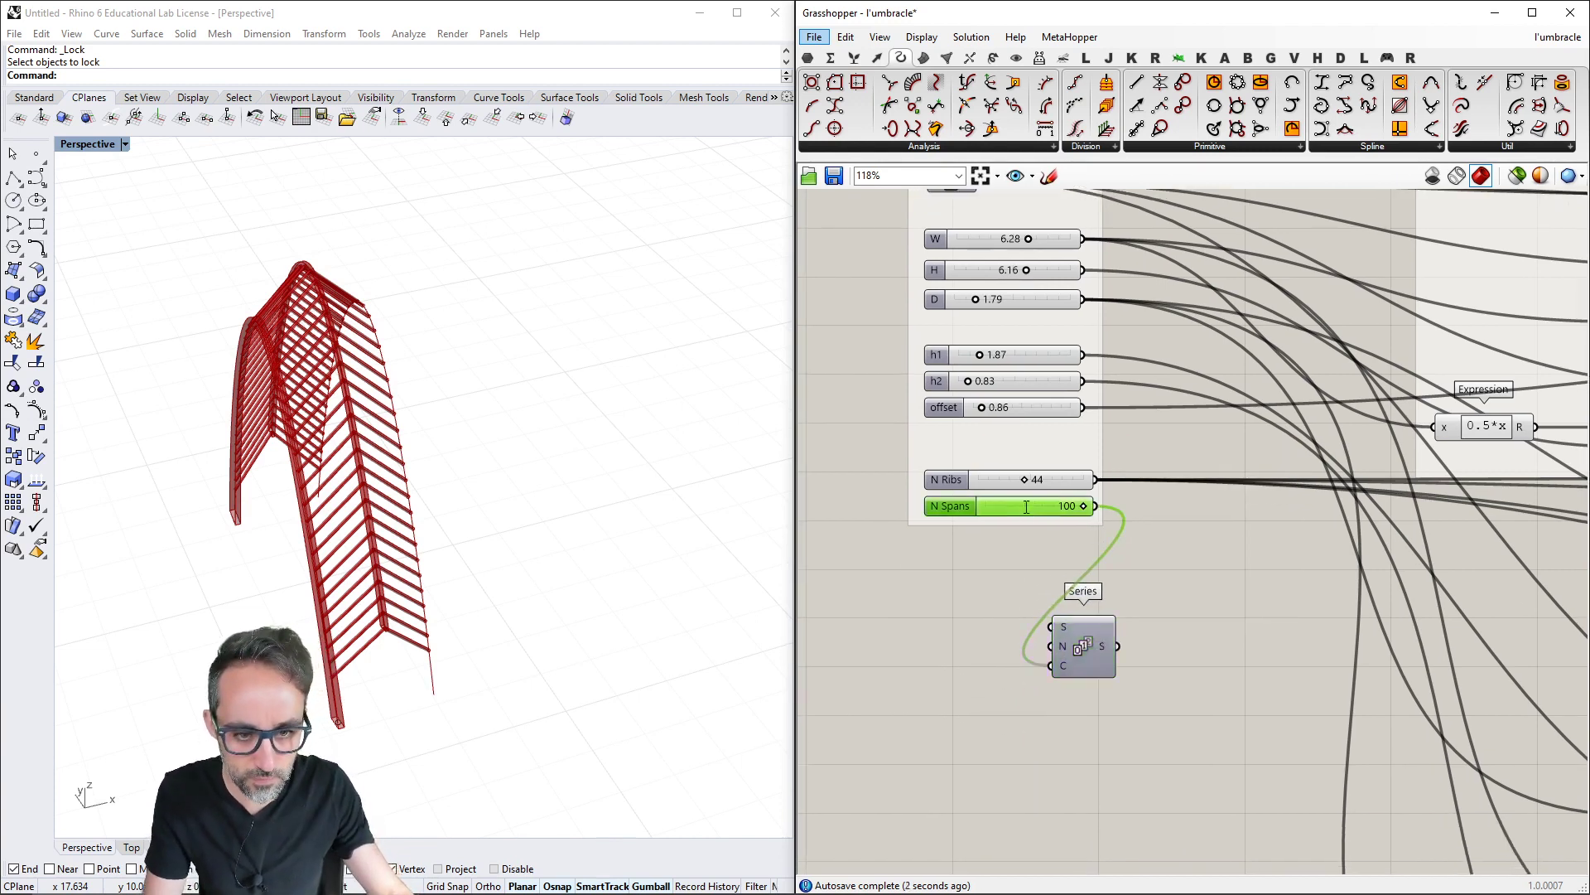
pyautogui.doubleClick(1027, 506)
pyautogui.write('10')
pyautogui.press('Return')
# Add a Panel beside the Series component, feed it from the Series output and enlarge it to show the whole list
pyautogui.moveTo(1247, 651); pyautogui.dragTo(1157, 610, button='right')
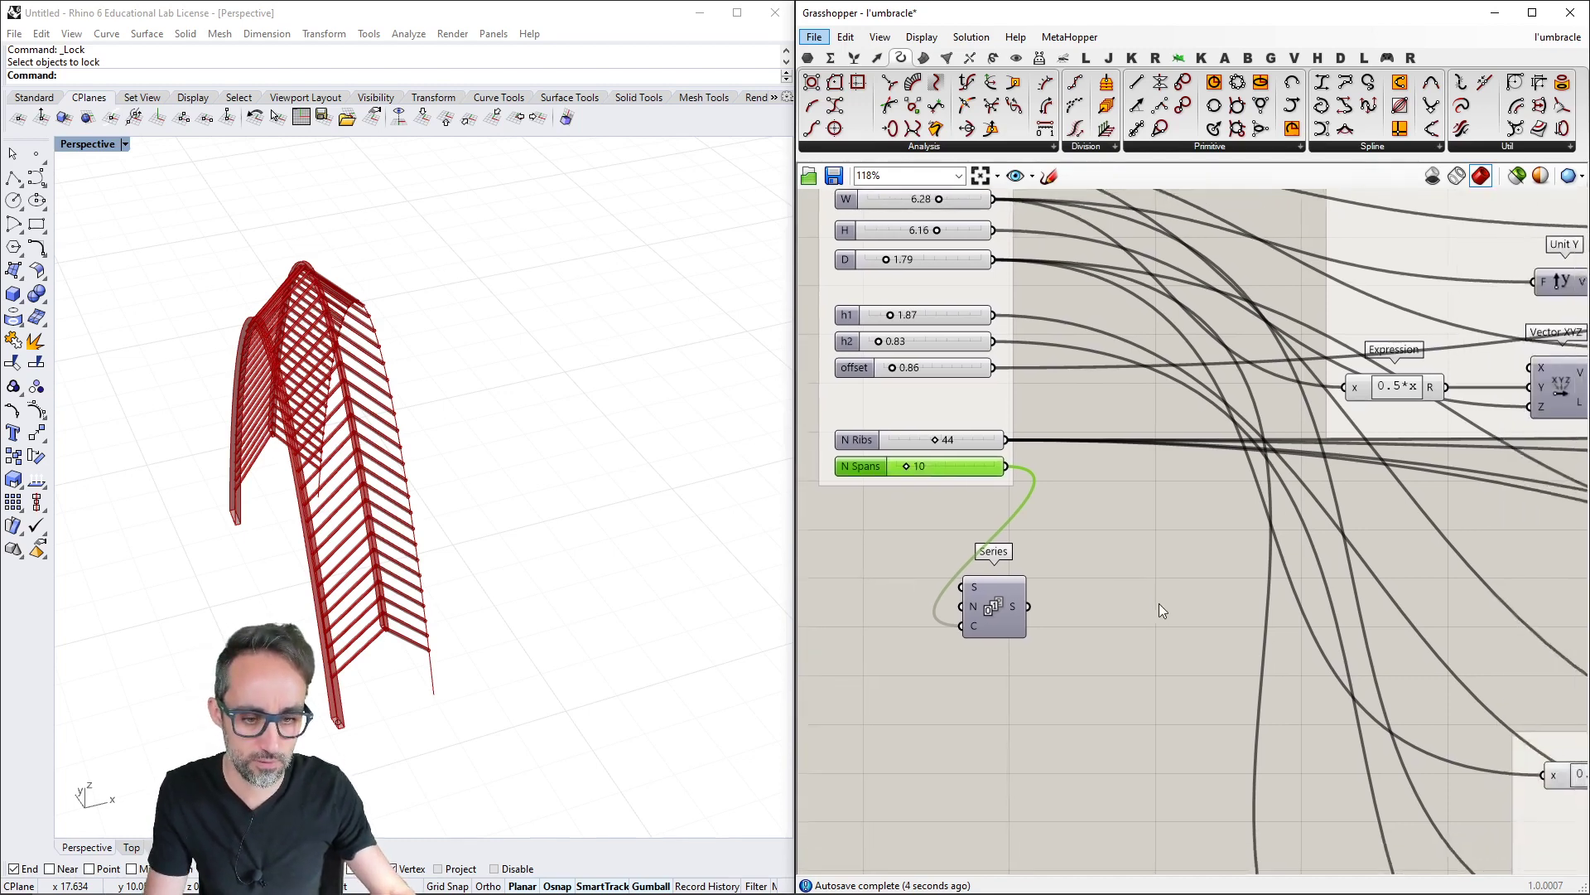
pyautogui.doubleClick(1131, 606)
pyautogui.write('panel')
pyautogui.press('Return')
pyautogui.moveTo(1029, 606); pyautogui.dragTo(1076, 614)
pyautogui.moveTo(1149, 651); pyautogui.dragTo(1150, 797)
# Feed the Series component's Step input (N) from the D slider
pyautogui.scroll(-2, 1085, 736)
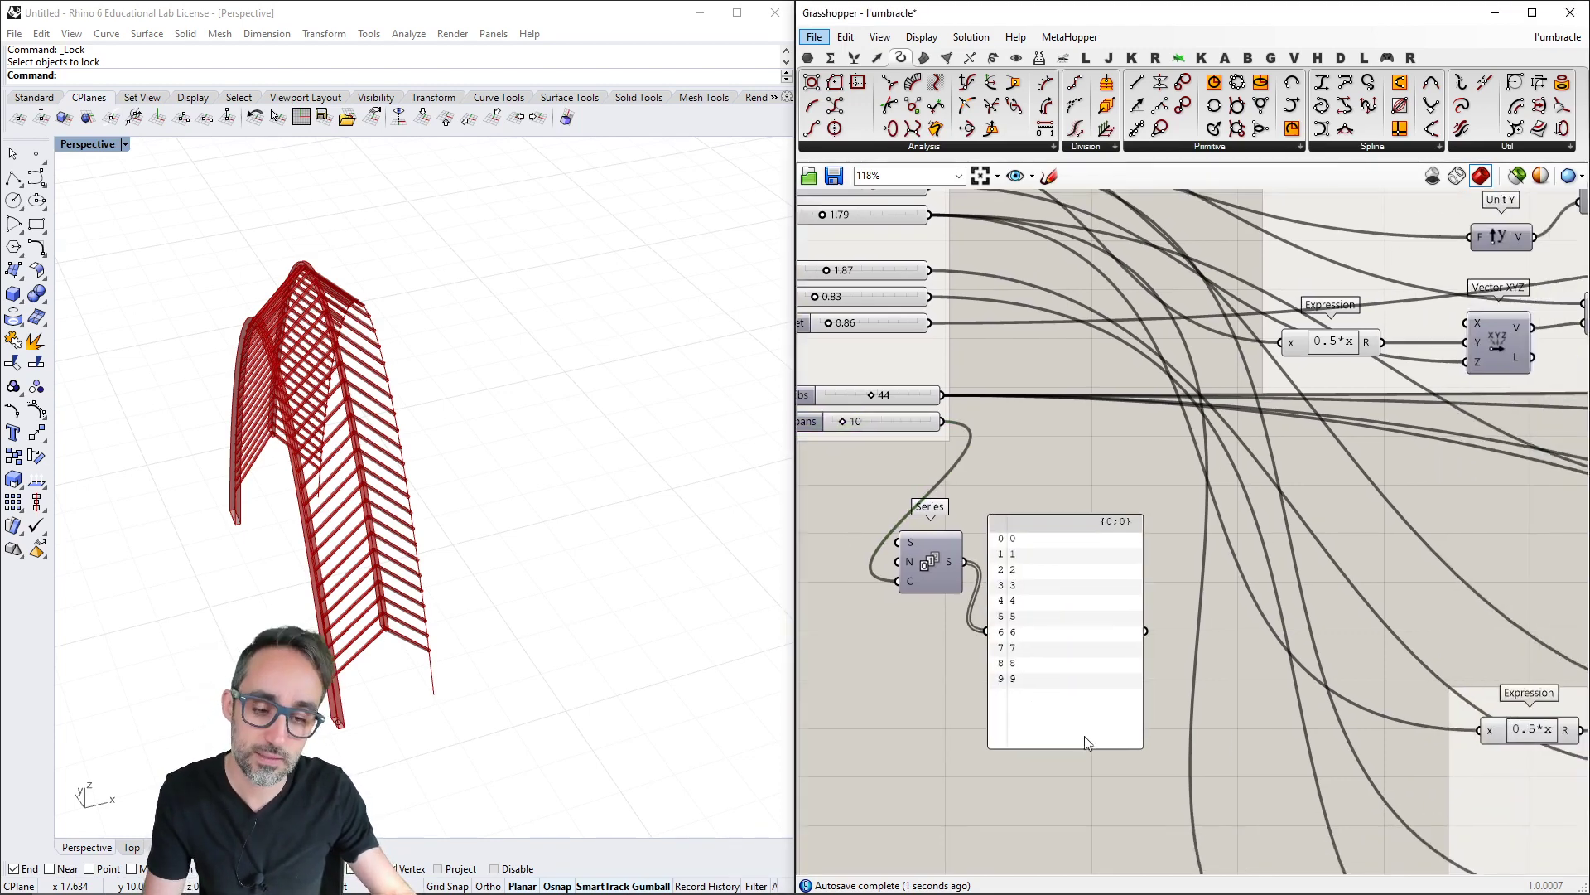
pyautogui.scroll(-1, 1110, 621)
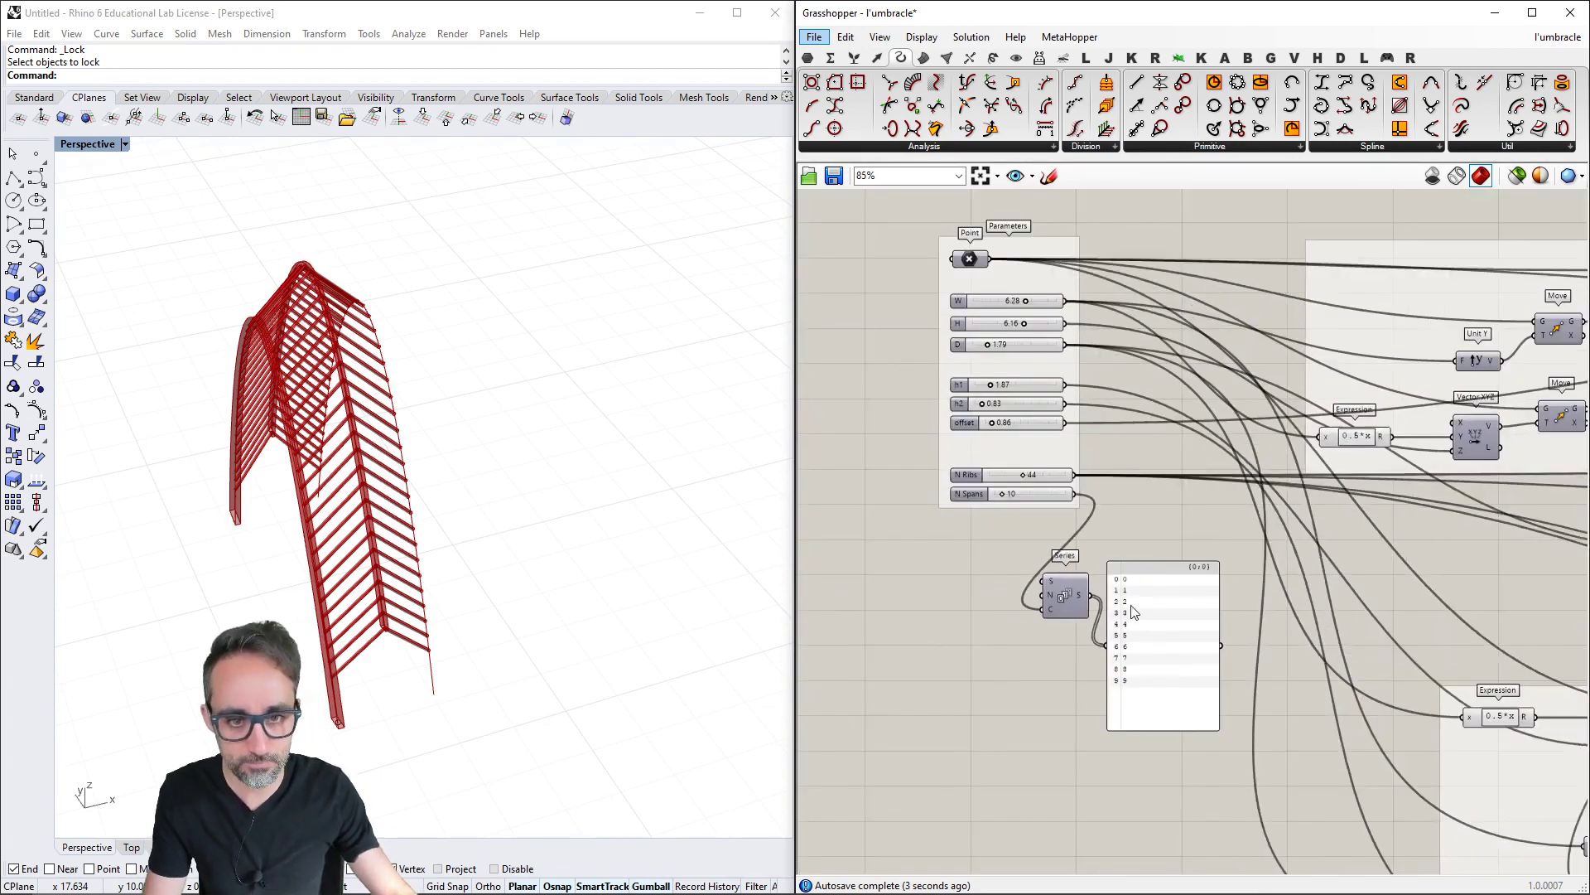
pyautogui.scroll(1, 1064, 491)
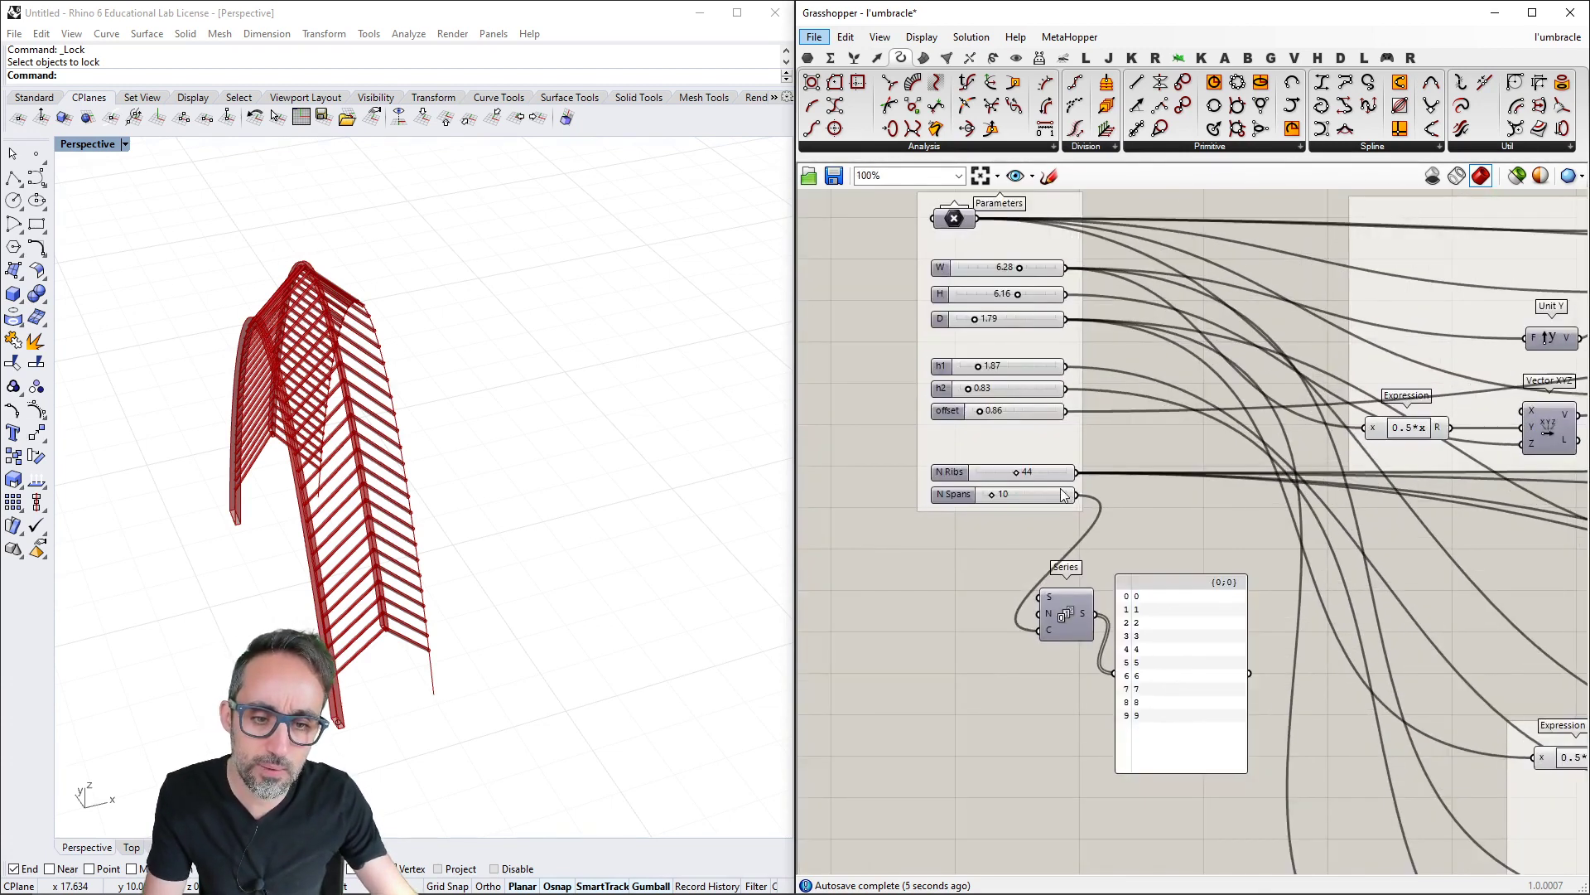
pyautogui.moveTo(1066, 319); pyautogui.dragTo(1041, 614)
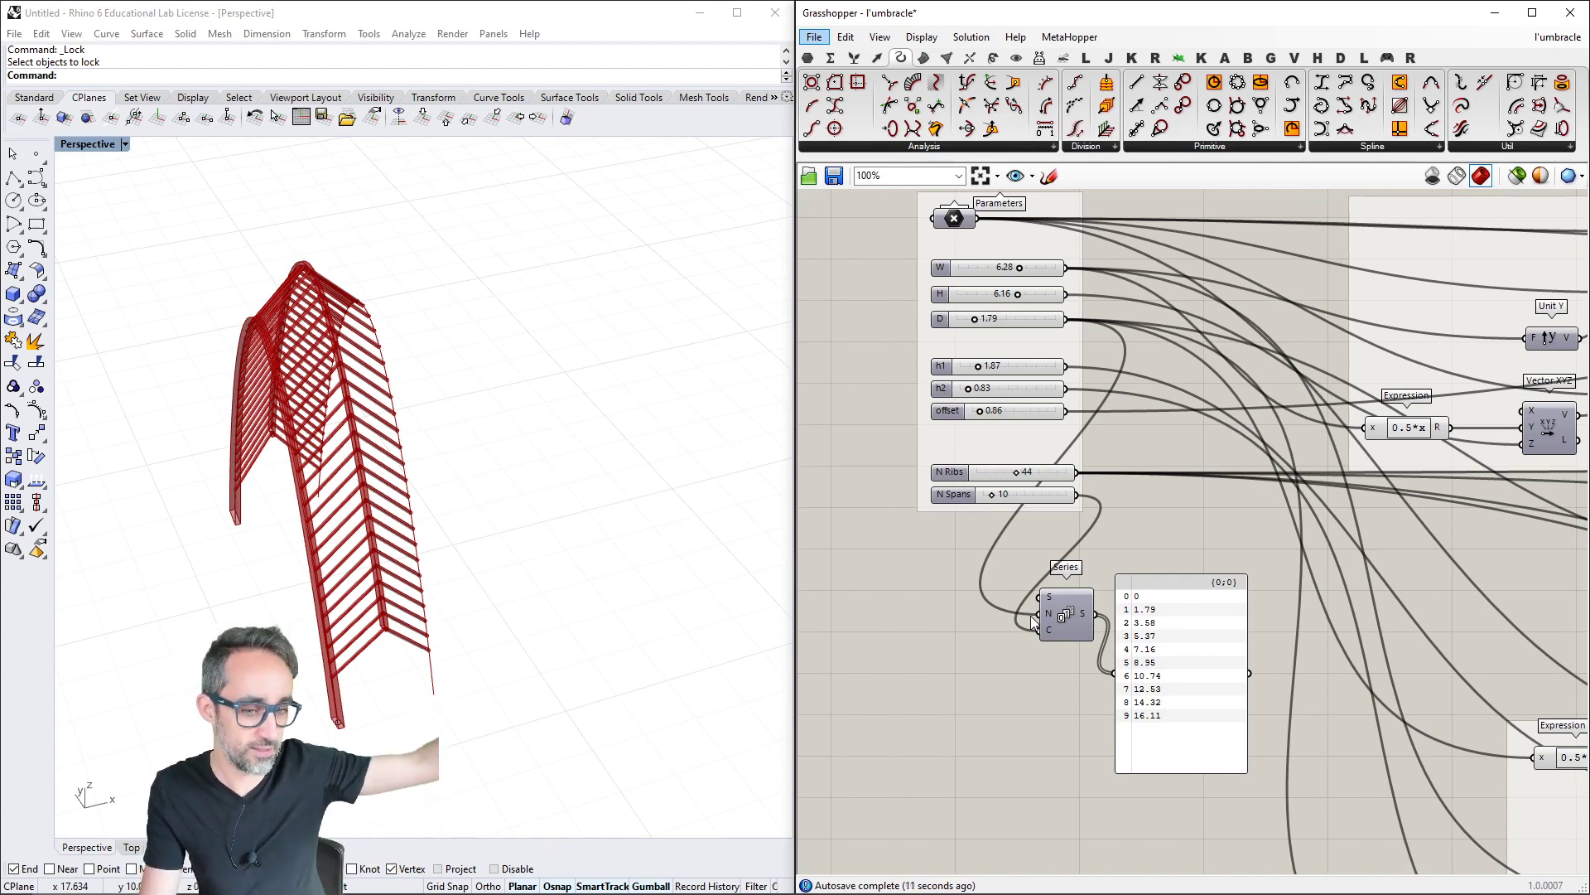
# Add a Unit X component fed by the Series output, with the panel moved down beneath it, and inspect its vectors
pyautogui.doubleClick(1131, 552)
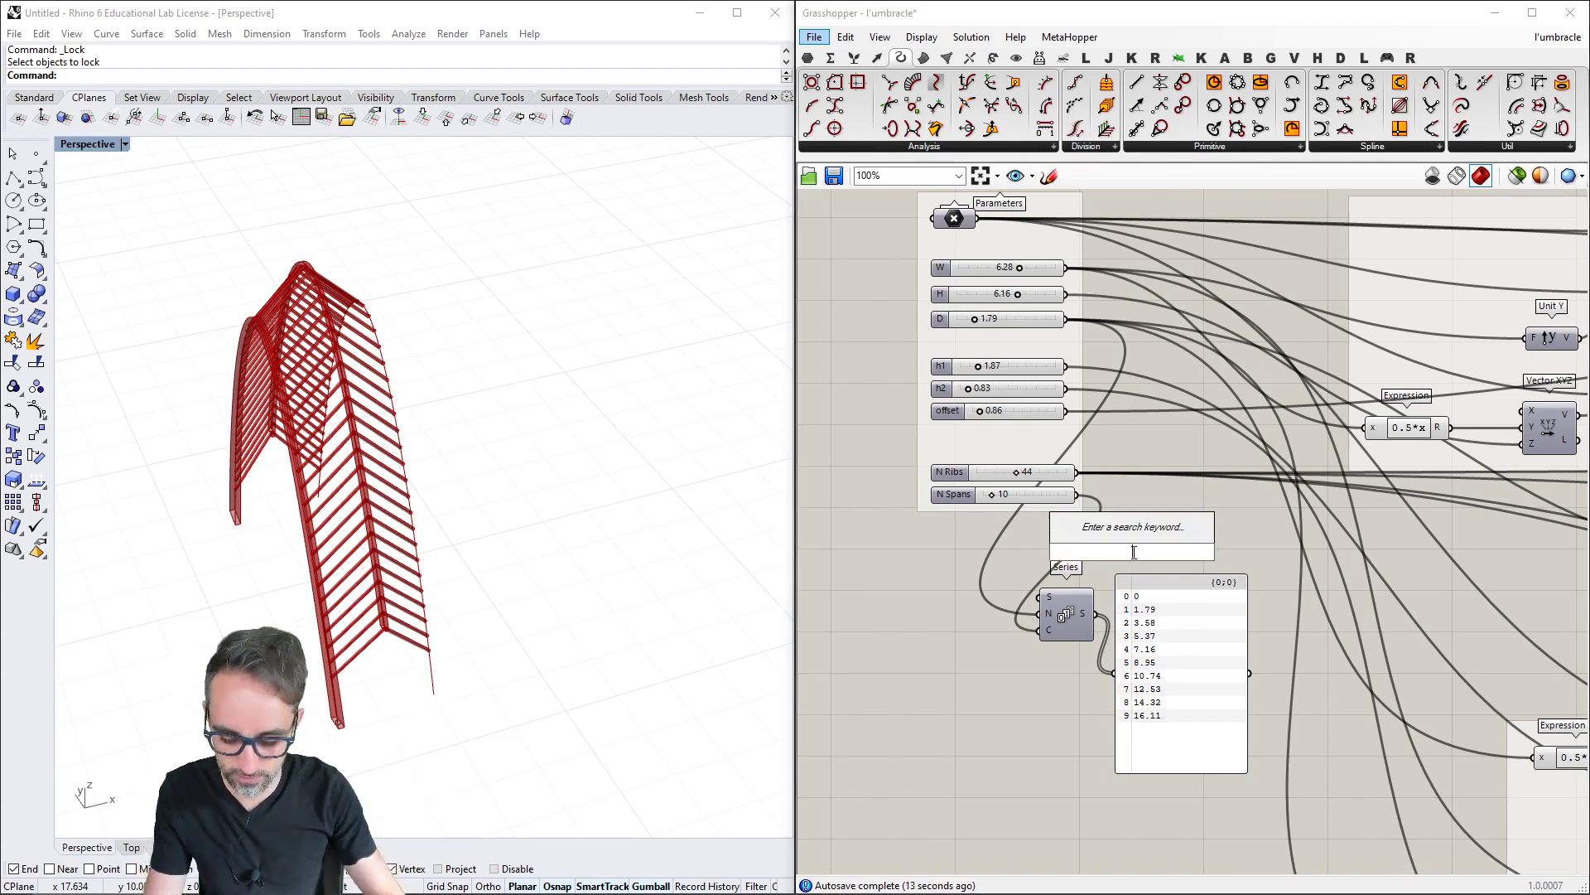
pyautogui.write('unit x')
pyautogui.press('Return')
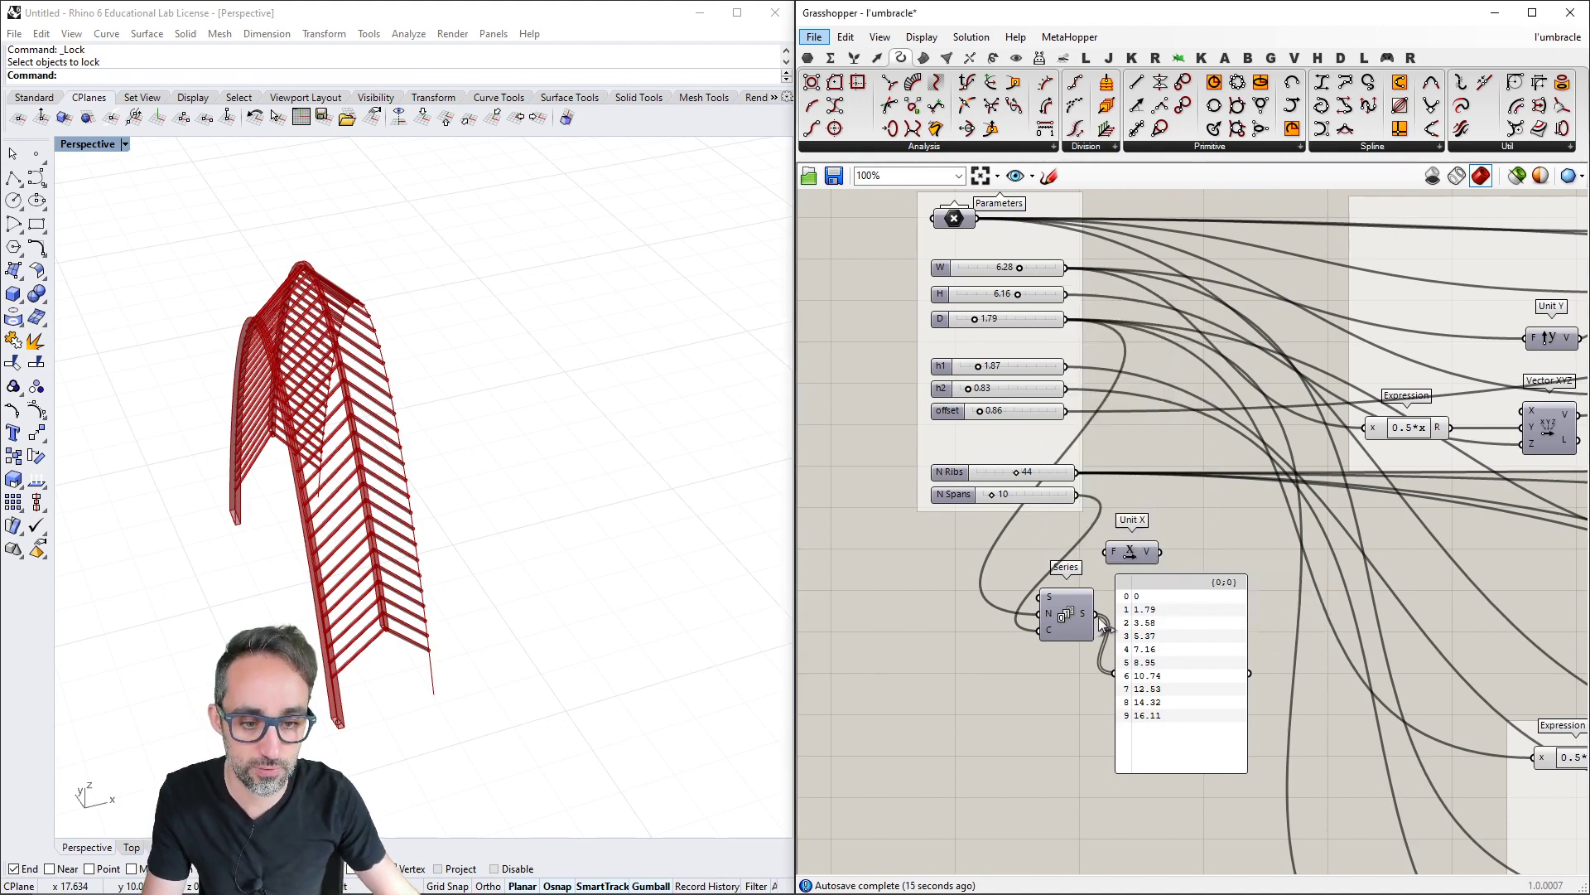
pyautogui.moveTo(1095, 614); pyautogui.dragTo(1186, 560)
pyautogui.moveTo(1164, 616); pyautogui.dragTo(1178, 670)
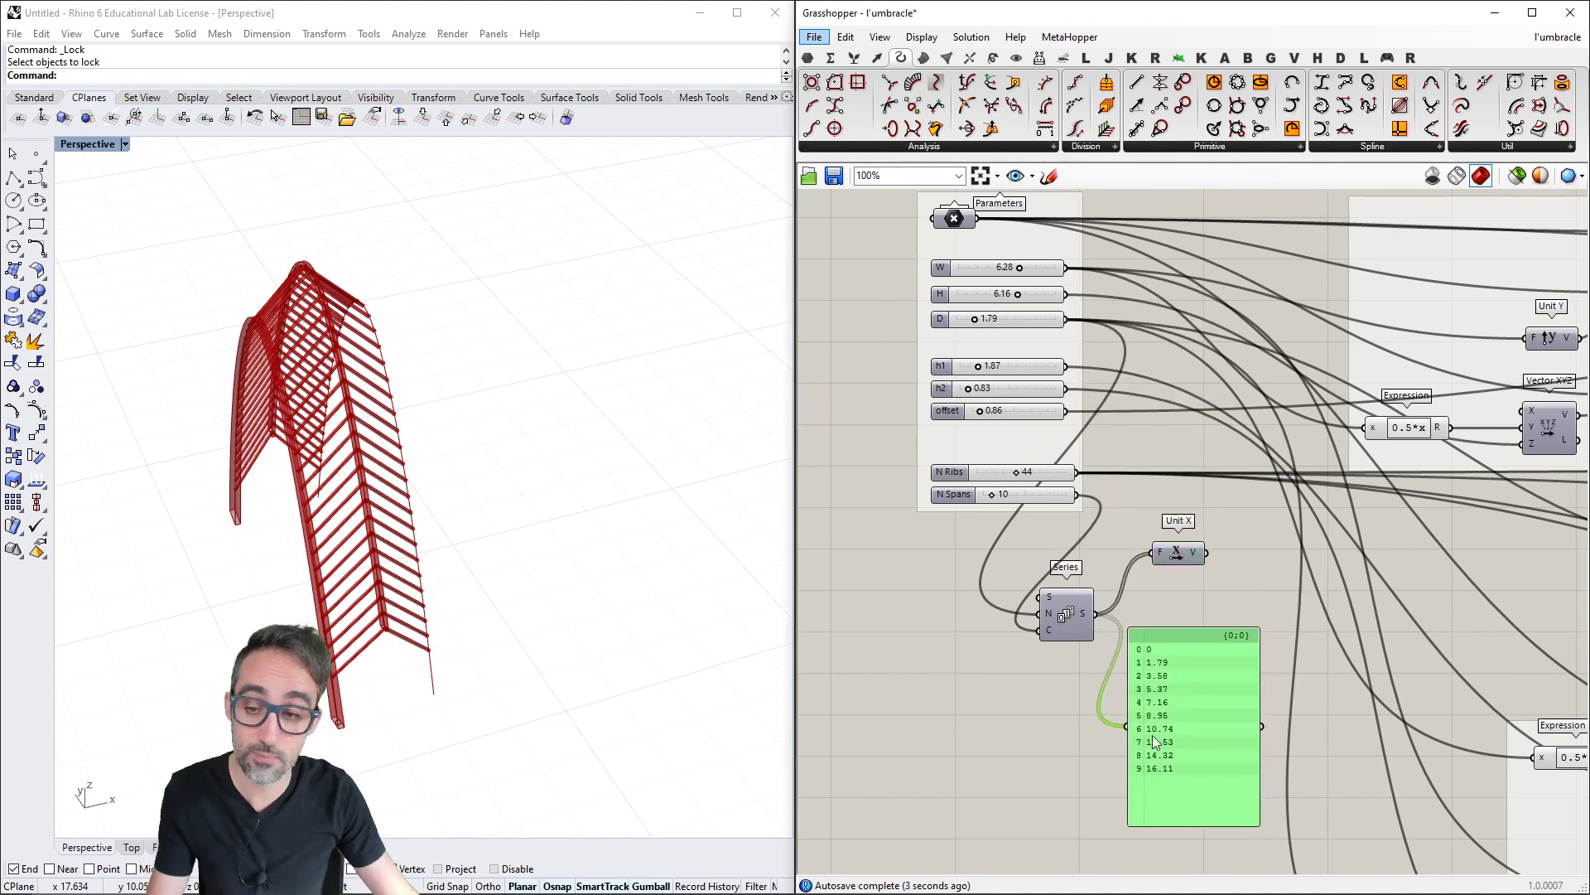
pyautogui.click(1183, 556)
pyautogui.scroll(2, 1183, 562)
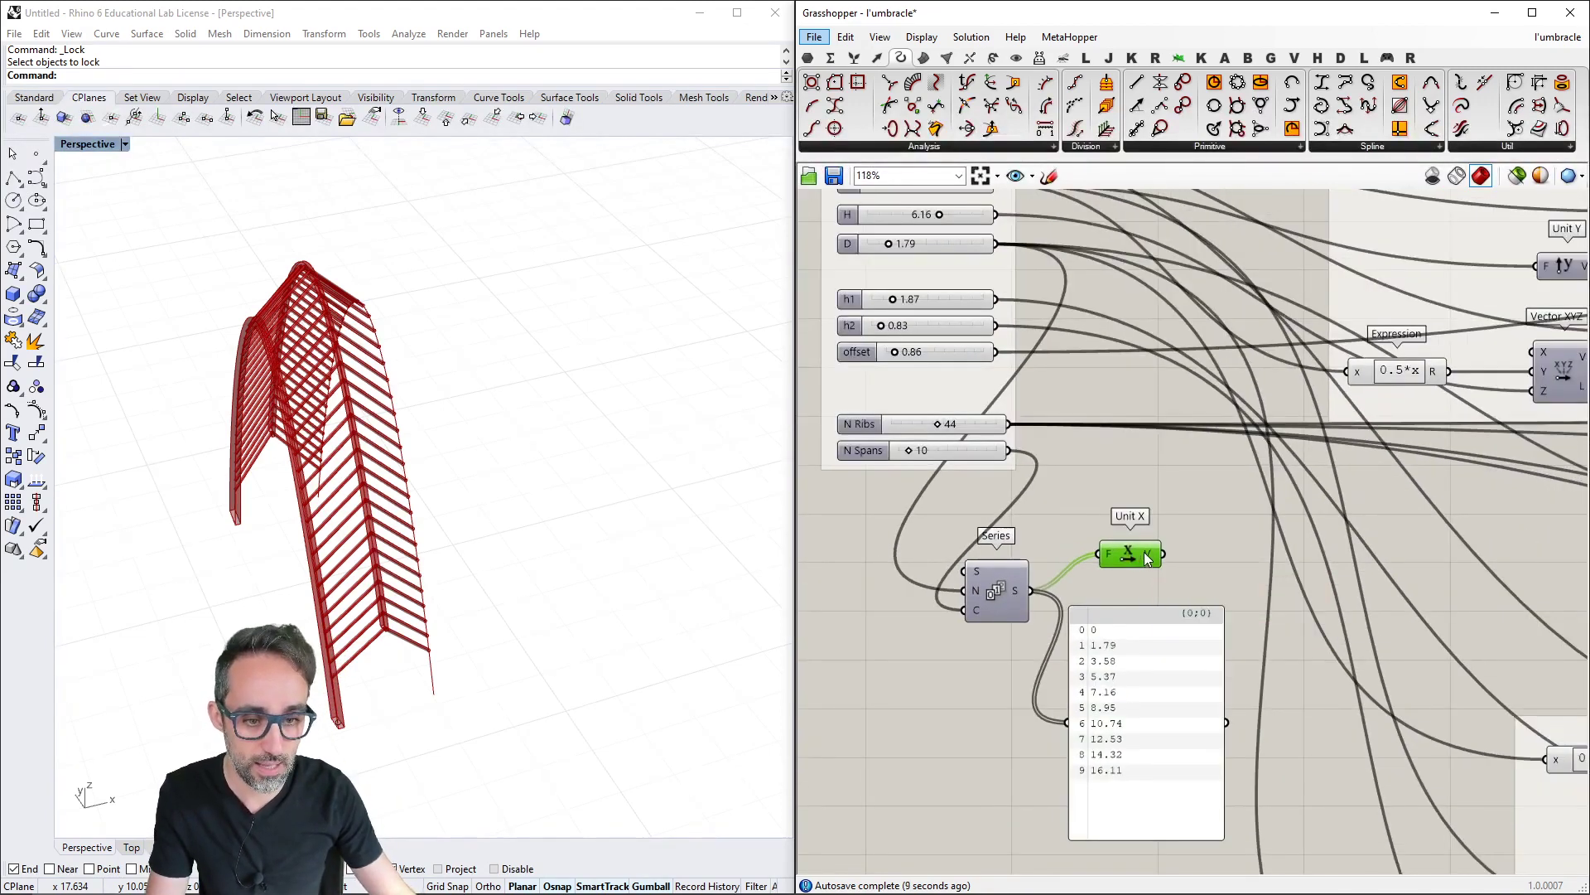
pyautogui.moveTo(1147, 557)
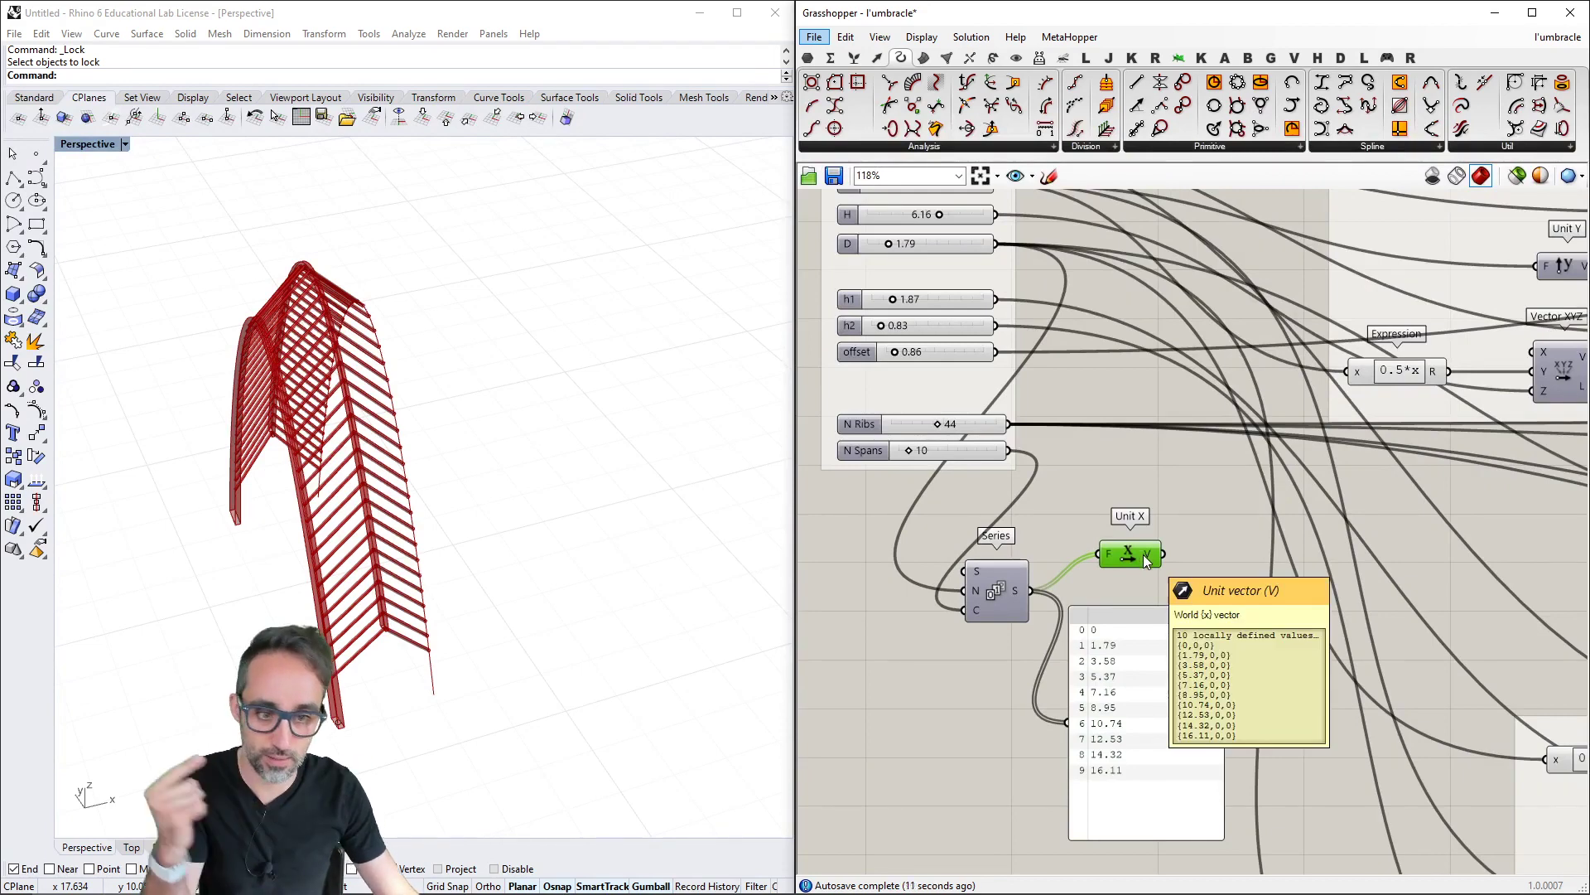
# Move the Series, Unit X and Panel components together to the far end of the definition, beyond the upper Sweep and Brep
pyautogui.scroll(-3, 1147, 562)
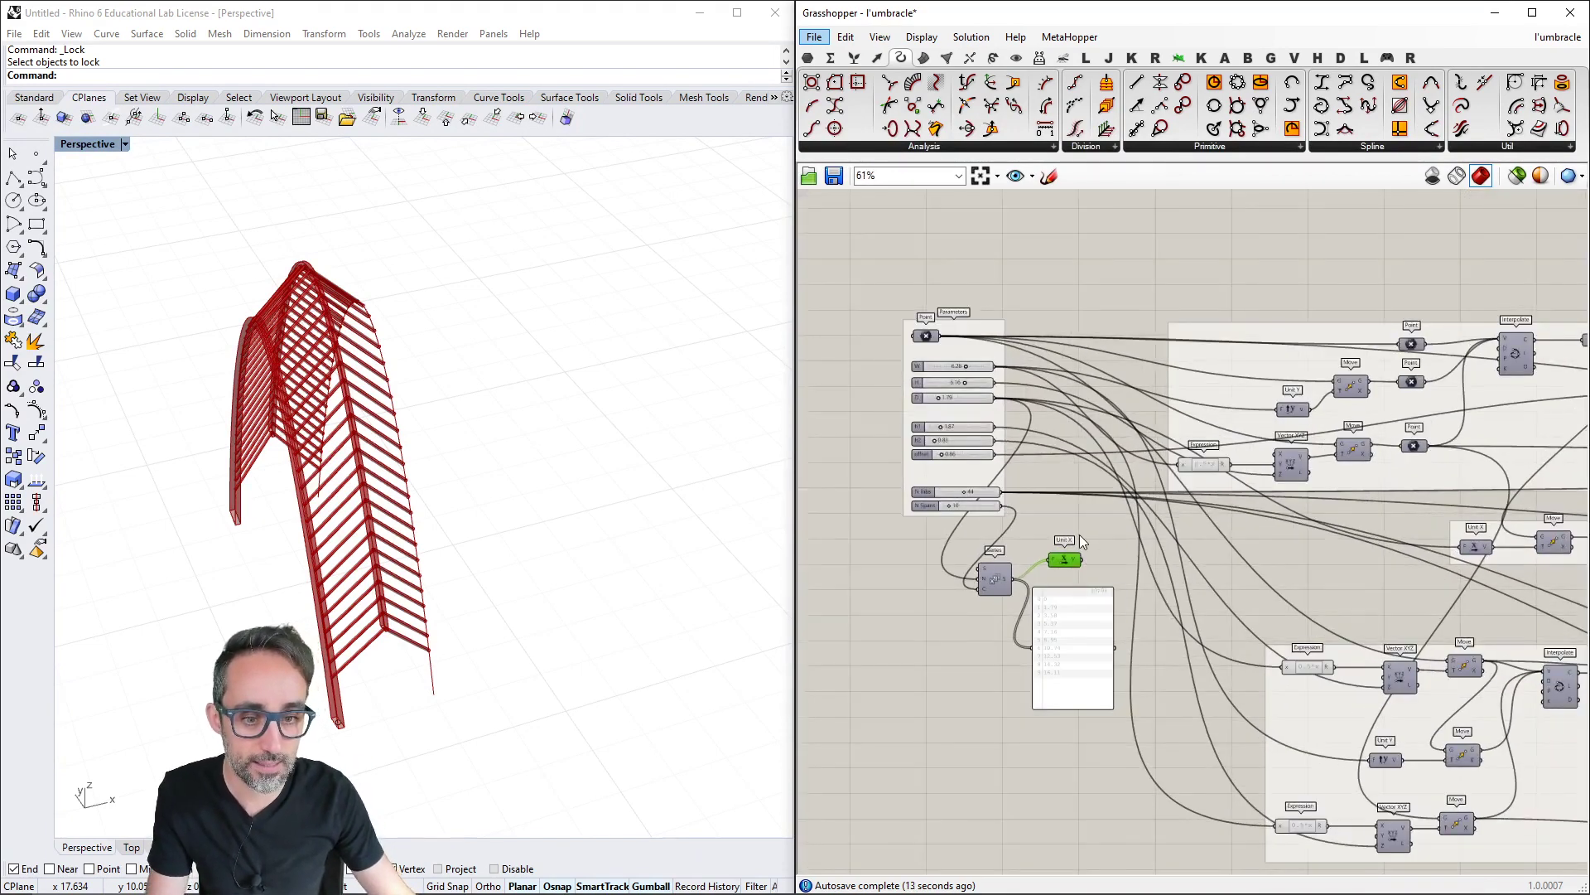
pyautogui.moveTo(994, 605); pyautogui.dragTo(992, 608)
pyautogui.moveTo(1042, 666); pyautogui.dragTo(834, 598, button='right')
pyautogui.moveTo(880, 595); pyautogui.dragTo(1541, 816)
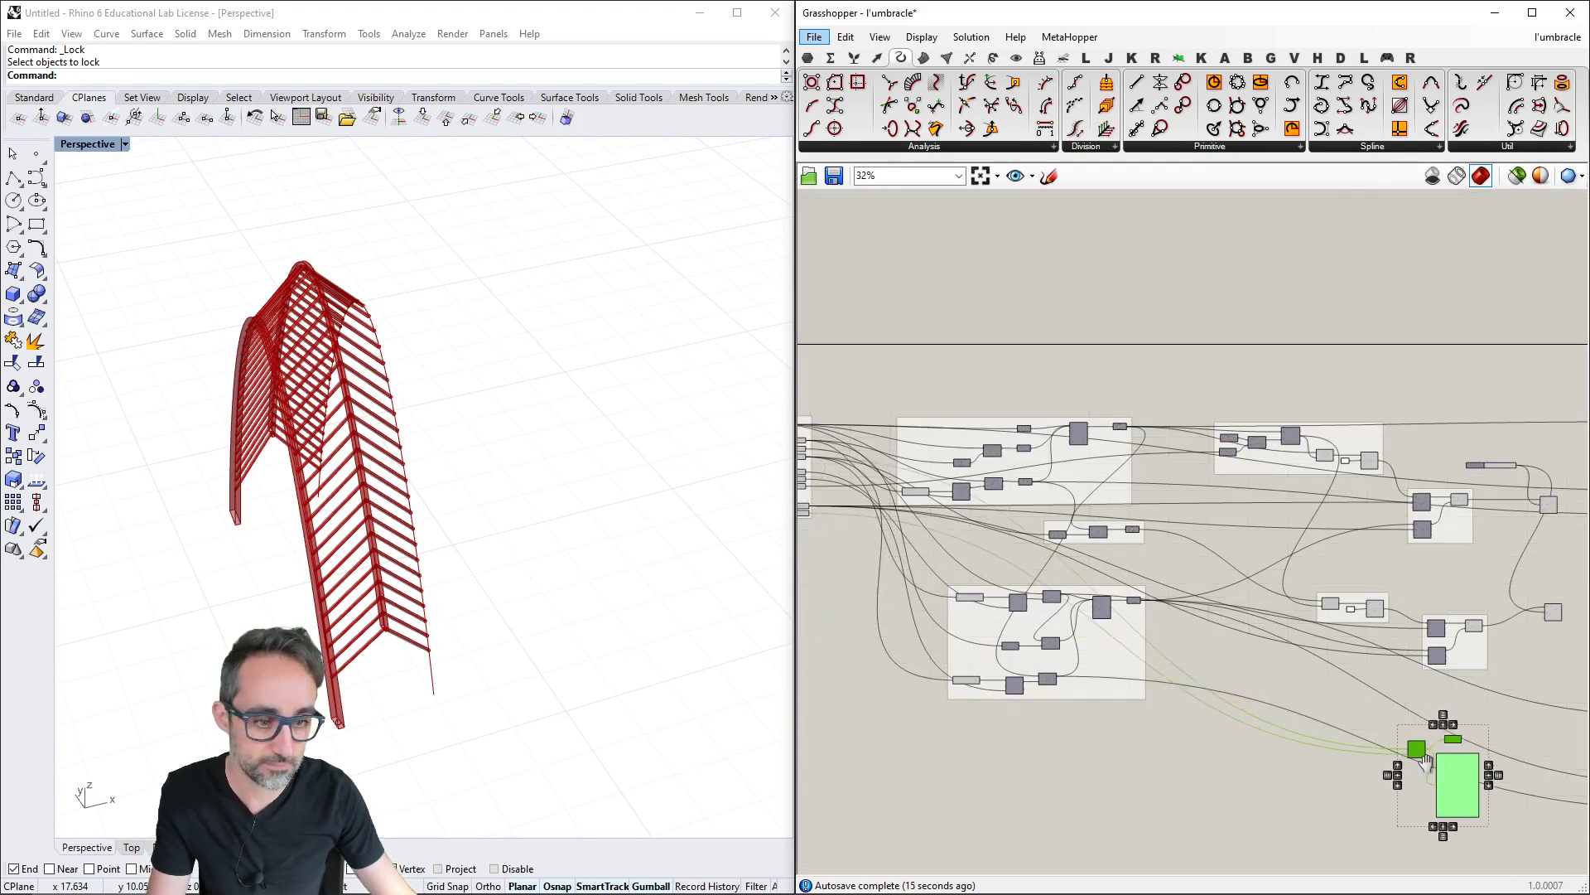
pyautogui.moveTo(1541, 816); pyautogui.dragTo(956, 586, button='right')
pyautogui.moveTo(956, 587); pyautogui.dragTo(1473, 772)
pyautogui.moveTo(1474, 772); pyautogui.dragTo(972, 711, button='right')
pyautogui.moveTo(1063, 727); pyautogui.dragTo(1317, 288)
pyautogui.moveTo(1317, 288); pyautogui.dragTo(1246, 708, button='right')
# Add a Move component and place it just past the Unit X component
pyautogui.scroll(3, 1251, 697)
pyautogui.doubleClick(1286, 534)
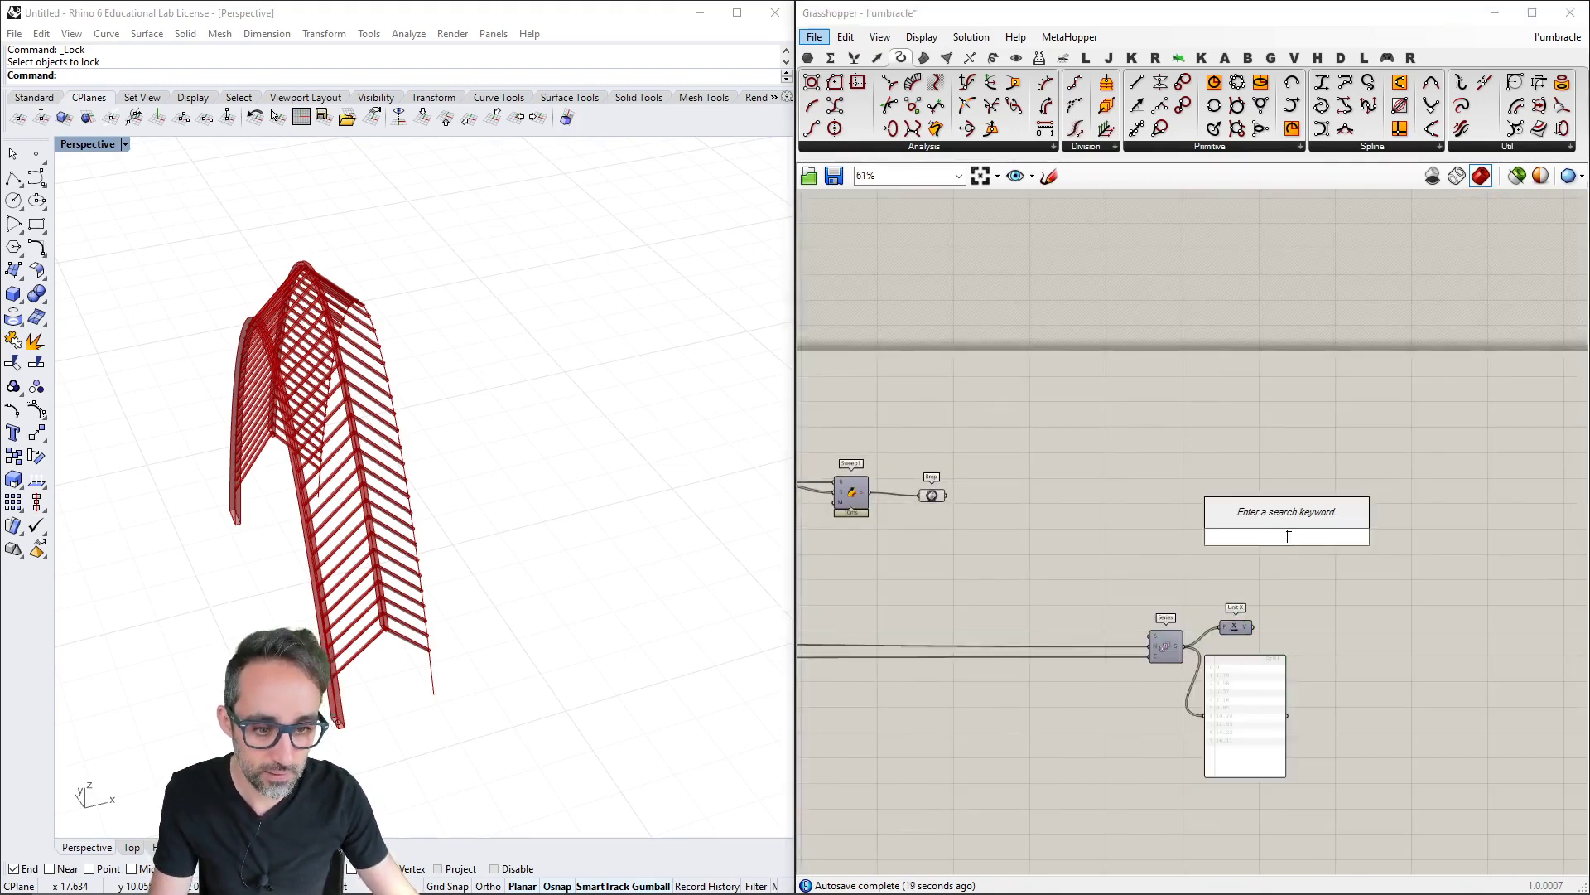
pyautogui.write('move')
pyautogui.press('Return')
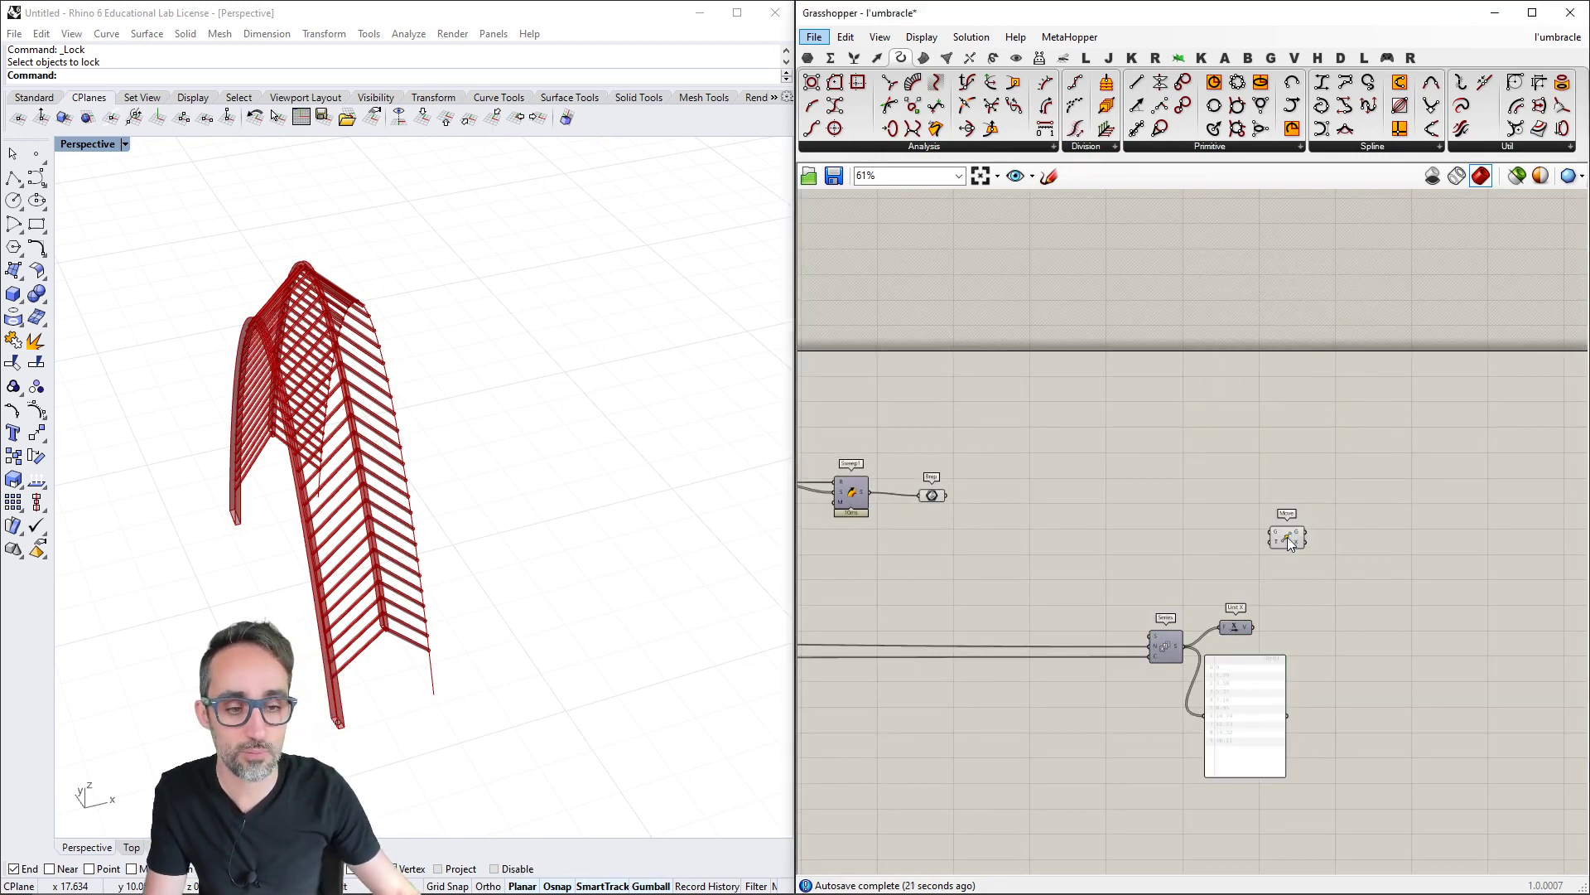
pyautogui.moveTo(1287, 537); pyautogui.dragTo(1325, 574)
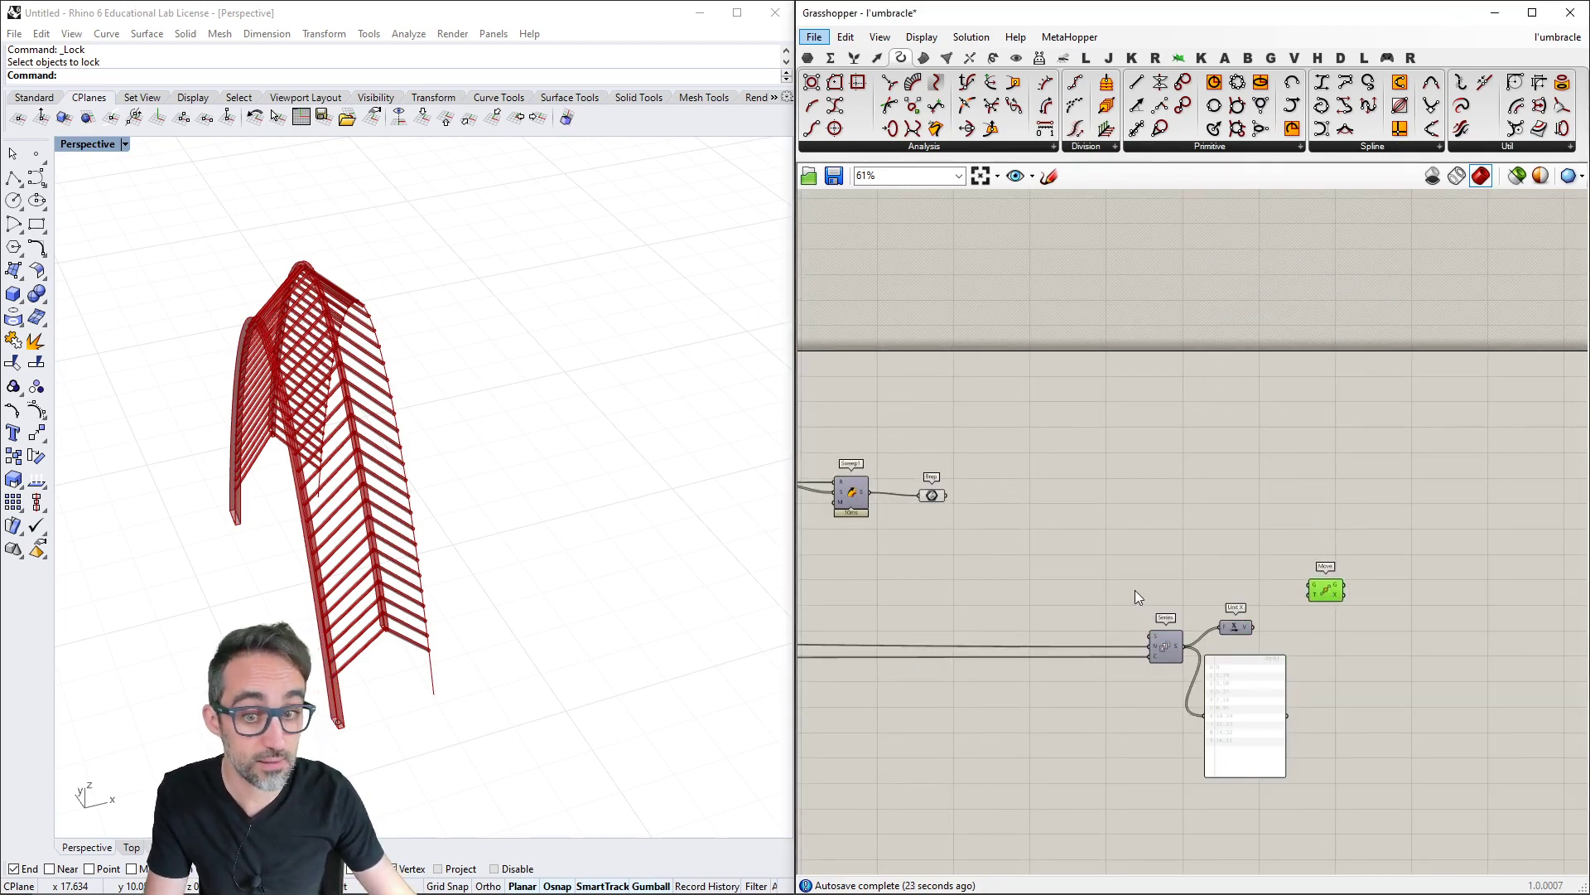
# Trace the definition back past the List Item to the Curve parameter that holds the first arch's interpolated curve
pyautogui.scroll(4, 1224, 592)
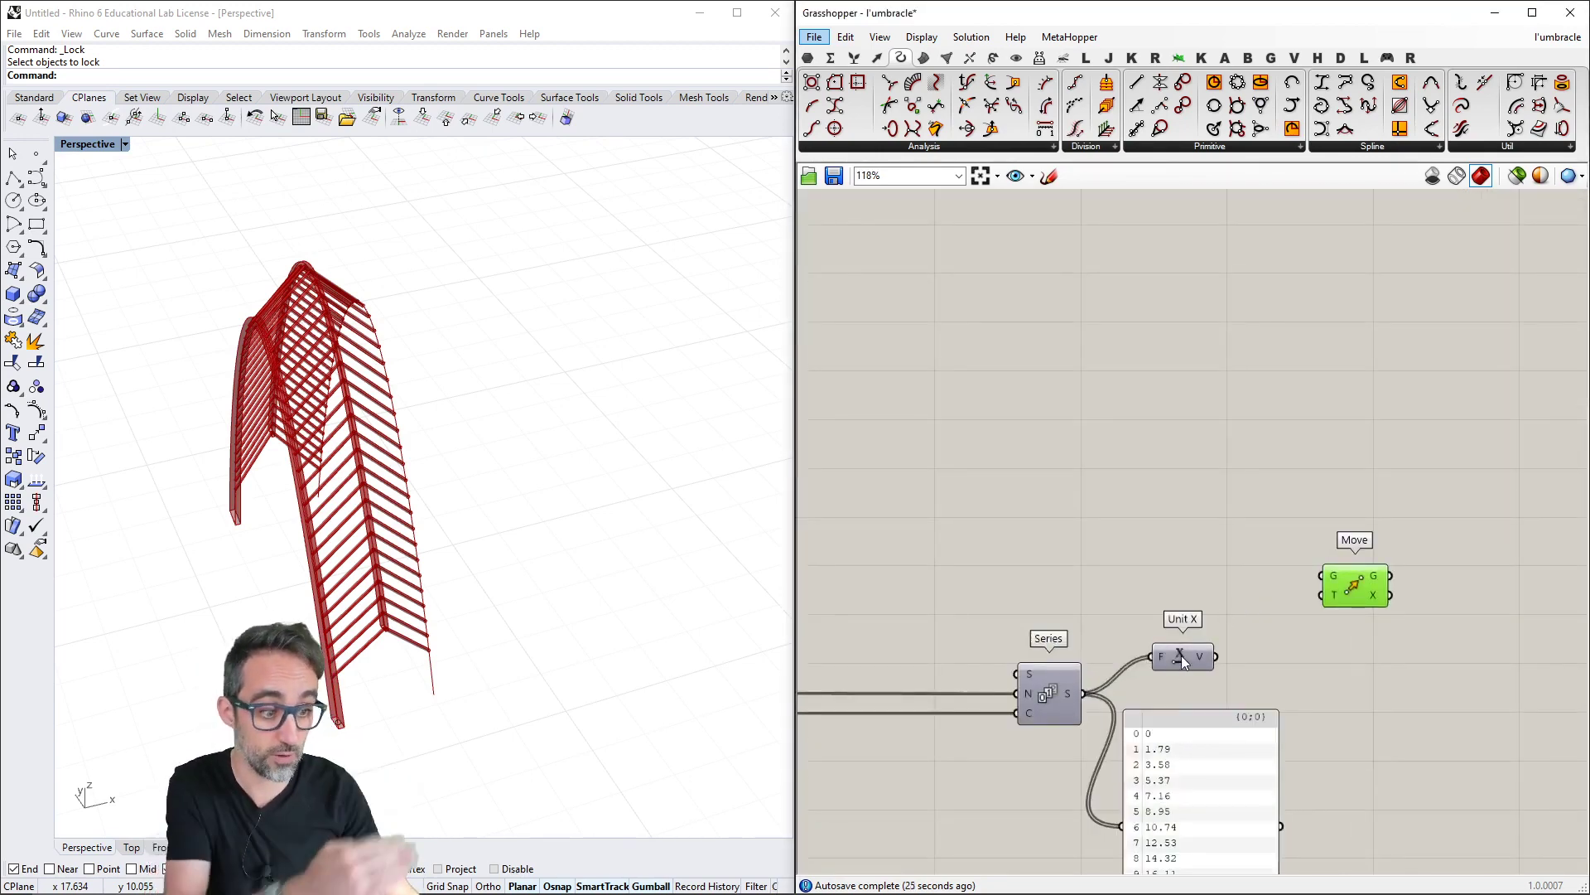
pyautogui.scroll(-5, 1181, 664)
pyautogui.scroll(4, 1124, 562)
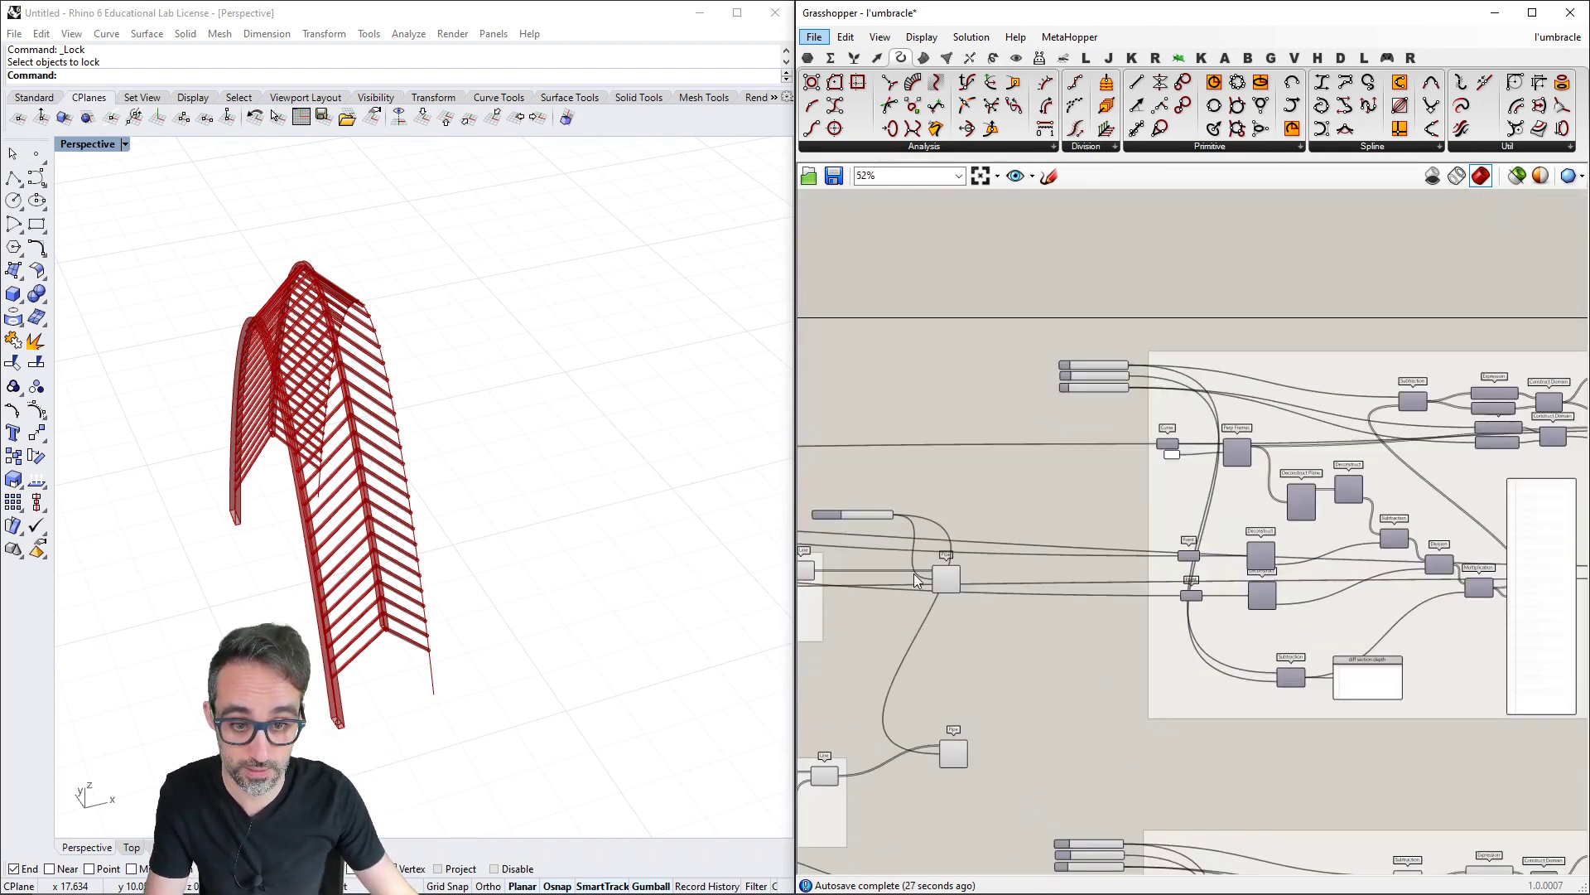
pyautogui.click(1016, 433)
pyautogui.moveTo(988, 543); pyautogui.dragTo(1110, 543, button='right')
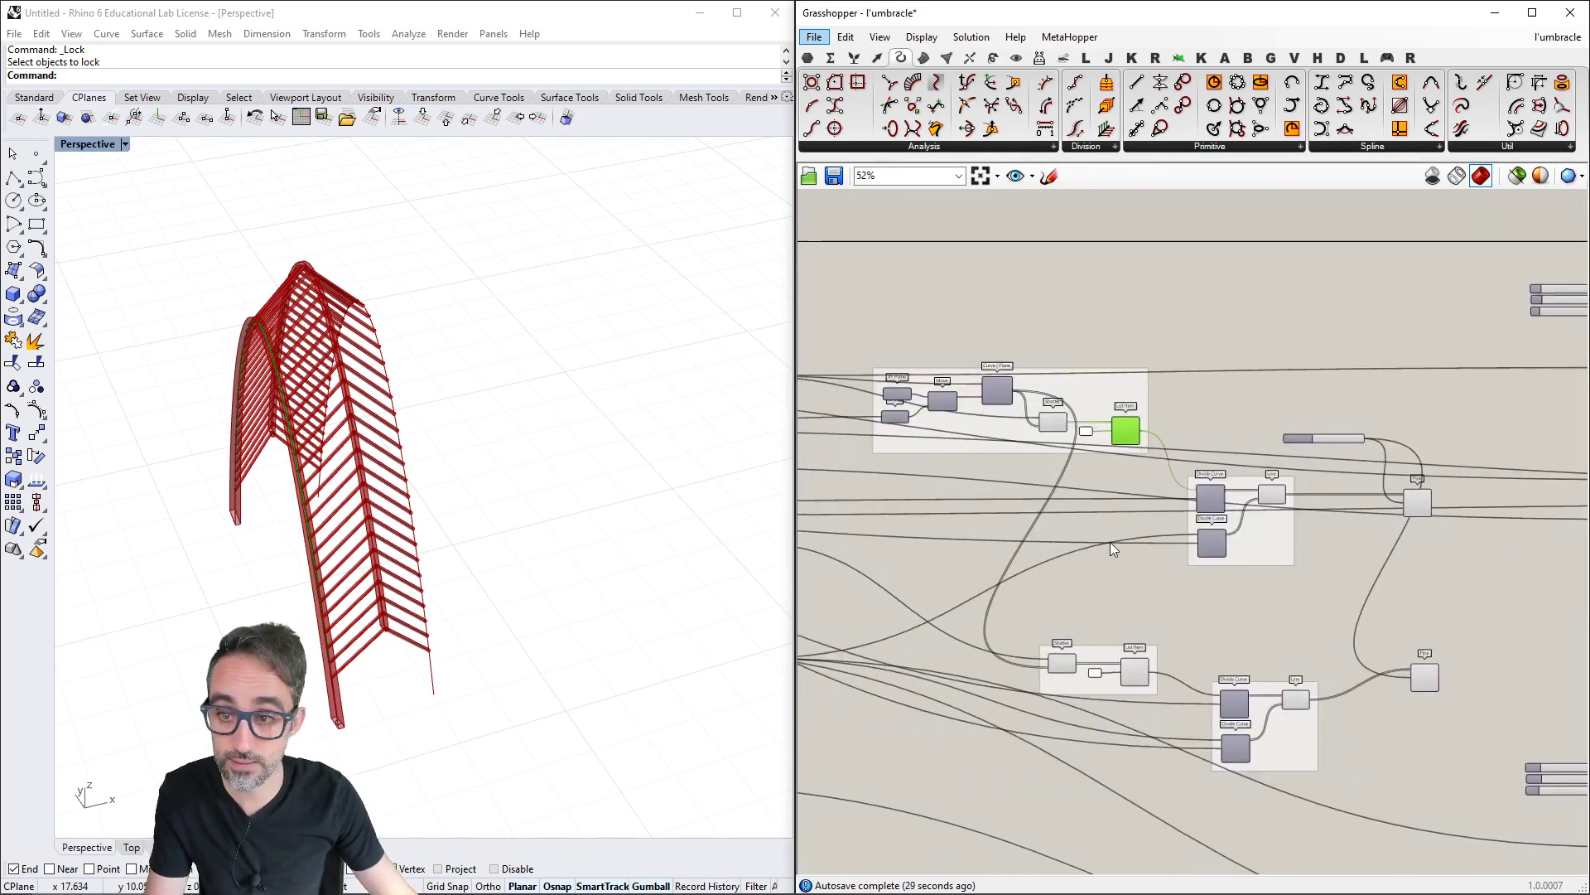
pyautogui.scroll(3, 1121, 431)
pyautogui.moveTo(1120, 431); pyautogui.dragTo(838, 385, button='right')
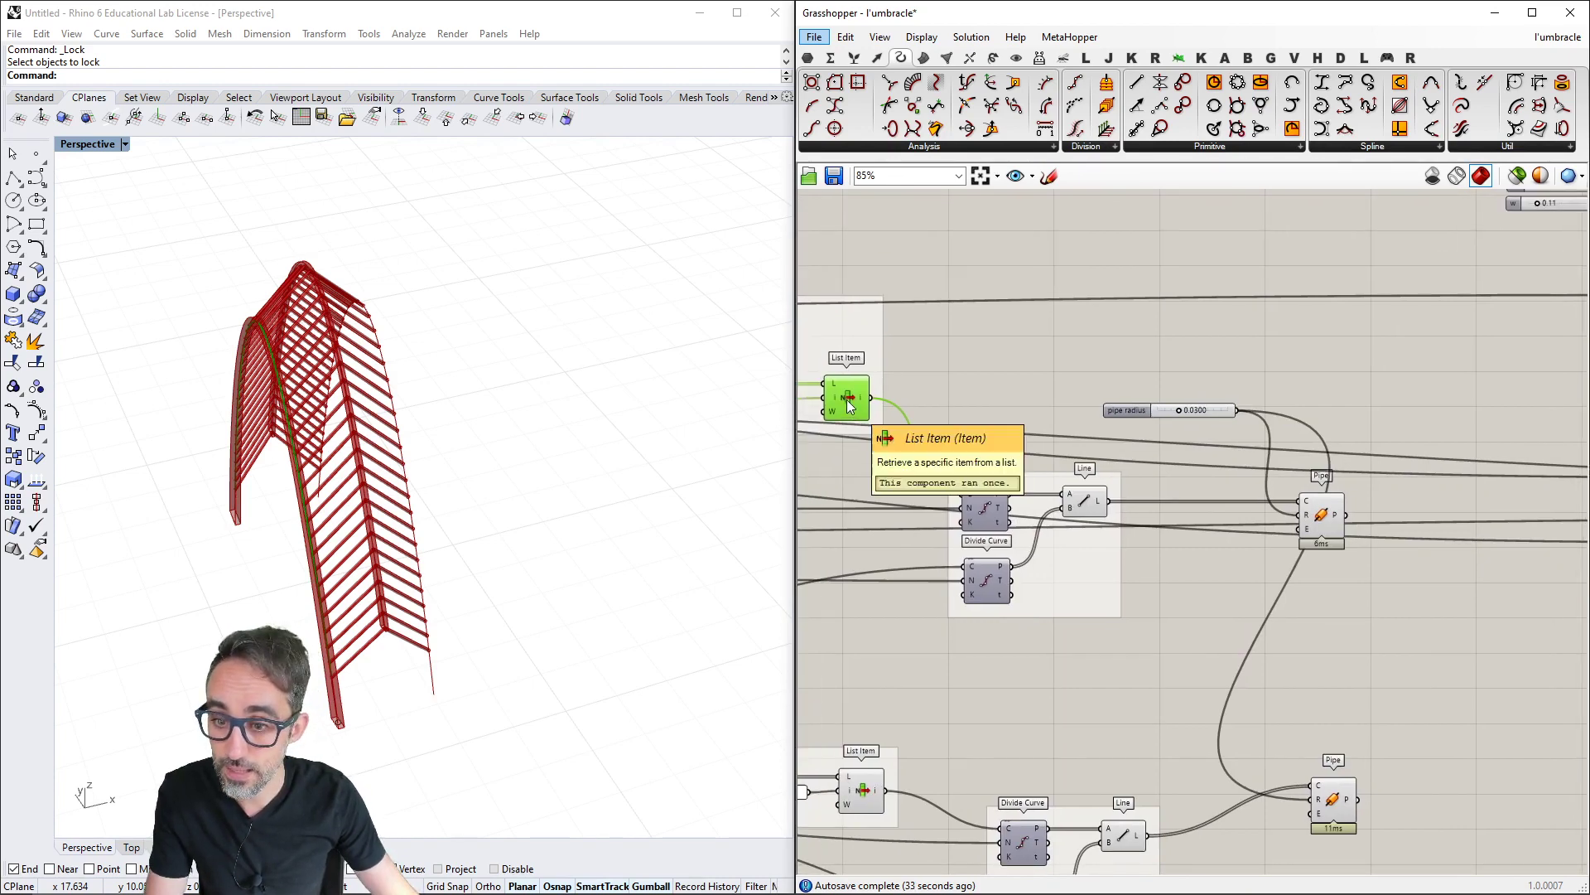
pyautogui.scroll(-3, 849, 406)
pyautogui.moveTo(853, 406); pyautogui.dragTo(1142, 381, button='right')
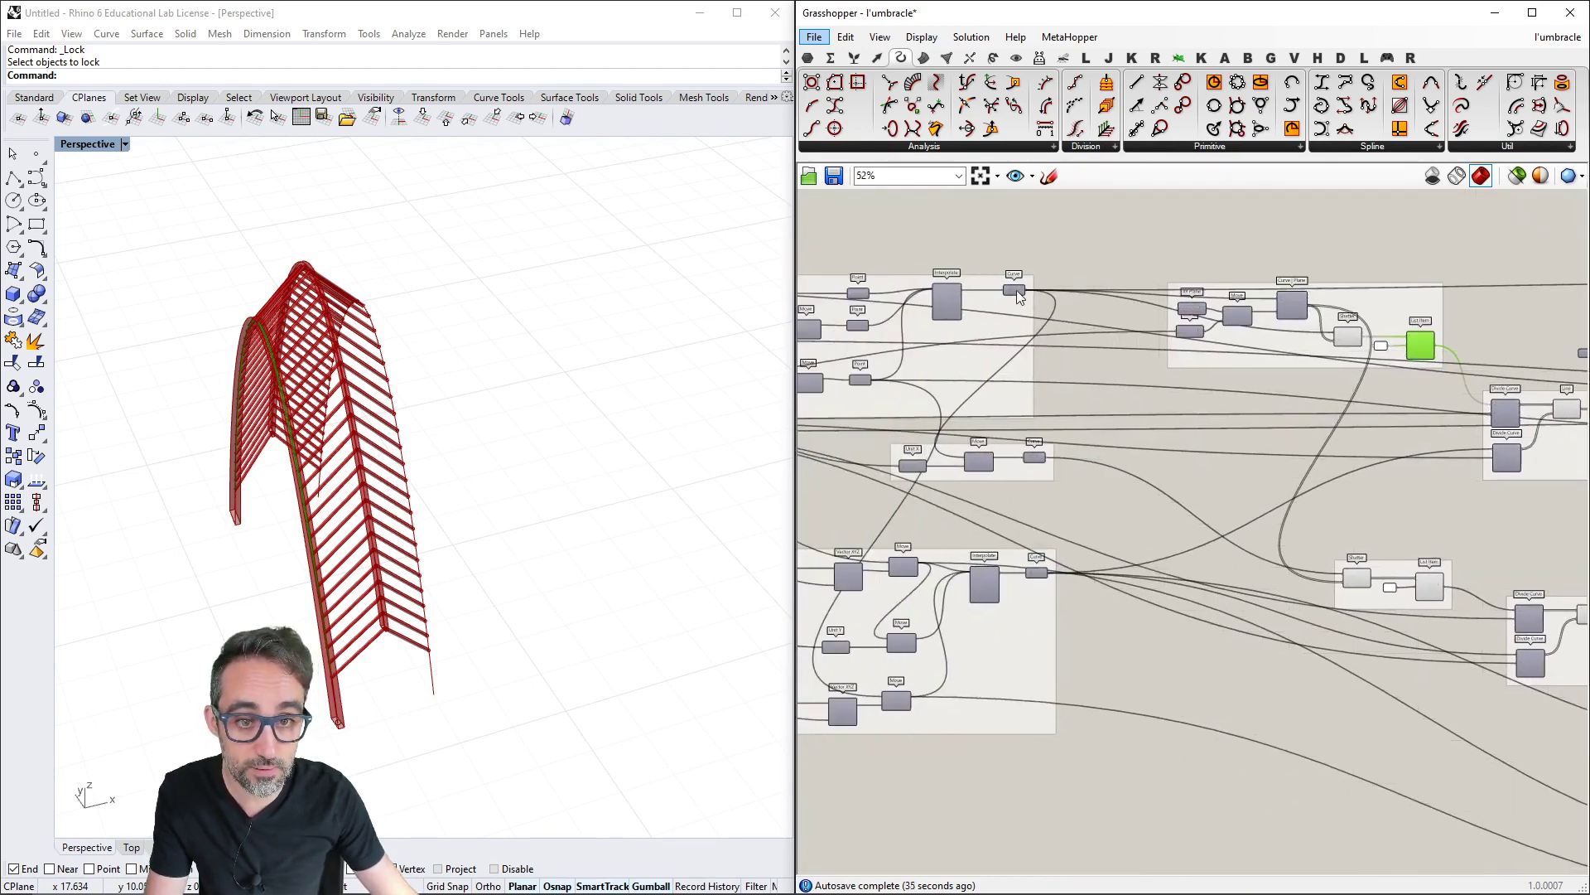
pyautogui.click(1016, 290)
pyautogui.scroll(-9, 1126, 384)
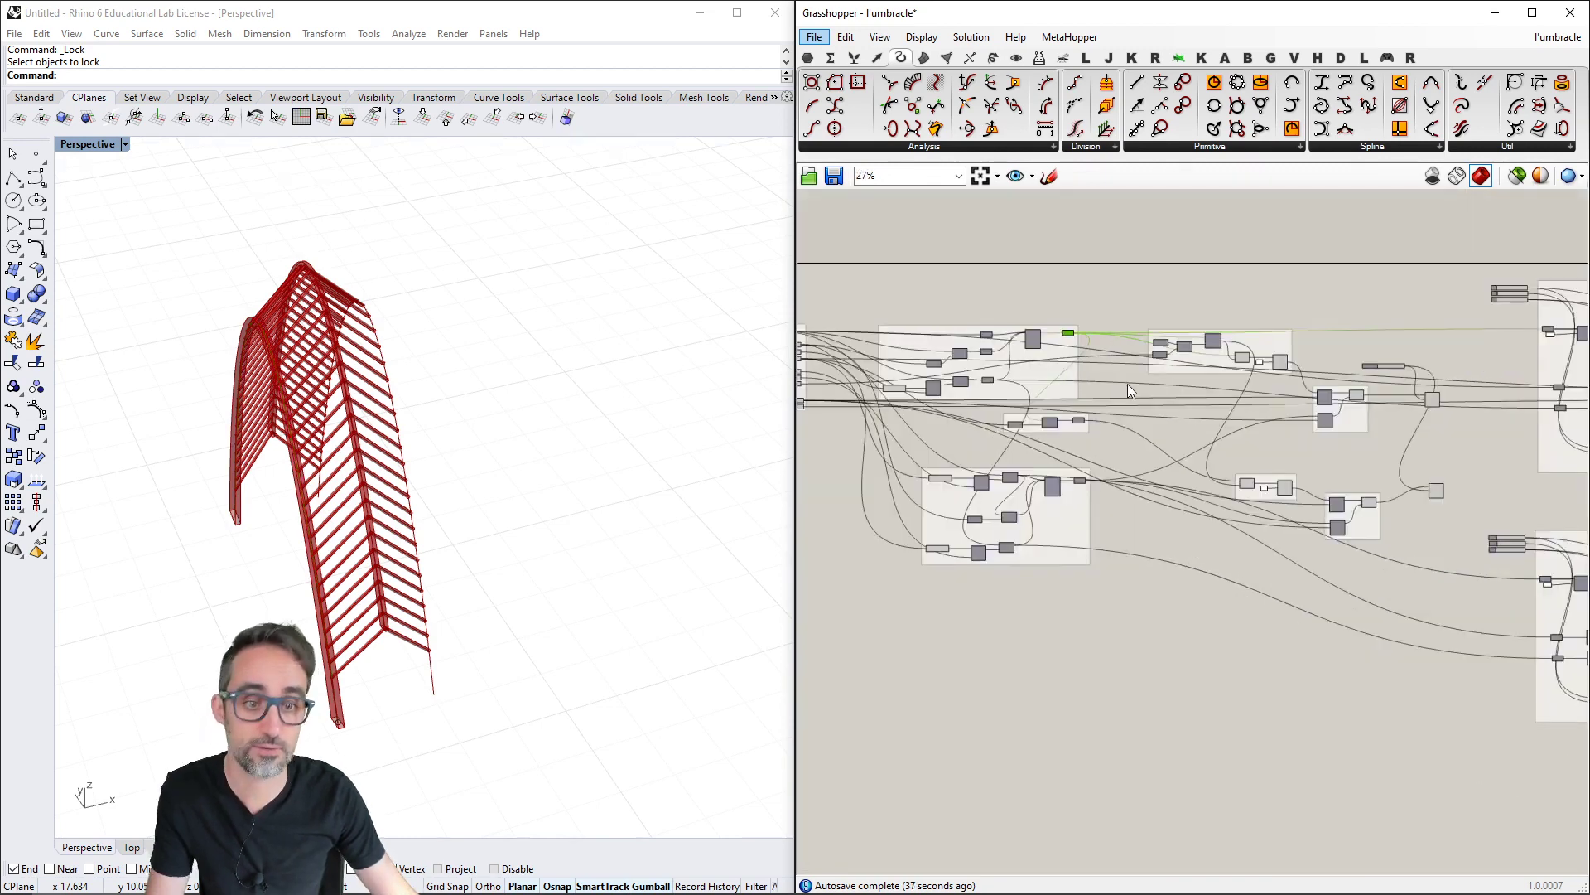
# Add a Curve parameter above the relocated Series component and feed it from the first arch's Curve parameter
pyautogui.doubleClick(1338, 361)
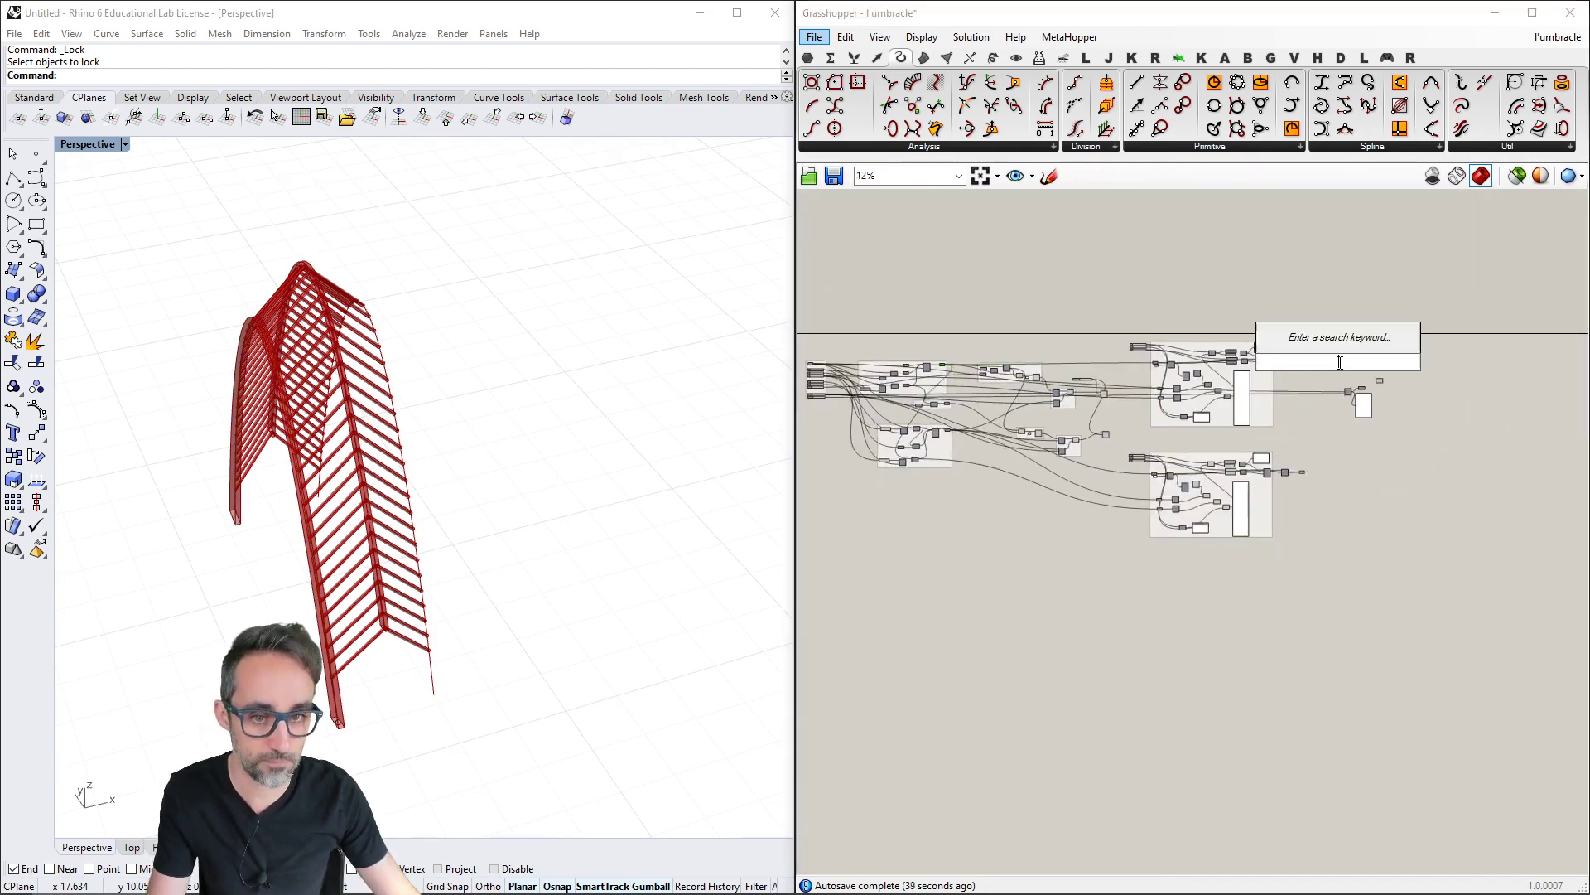
pyautogui.write('curve')
pyautogui.press('Return')
pyautogui.scroll(1, 1339, 361)
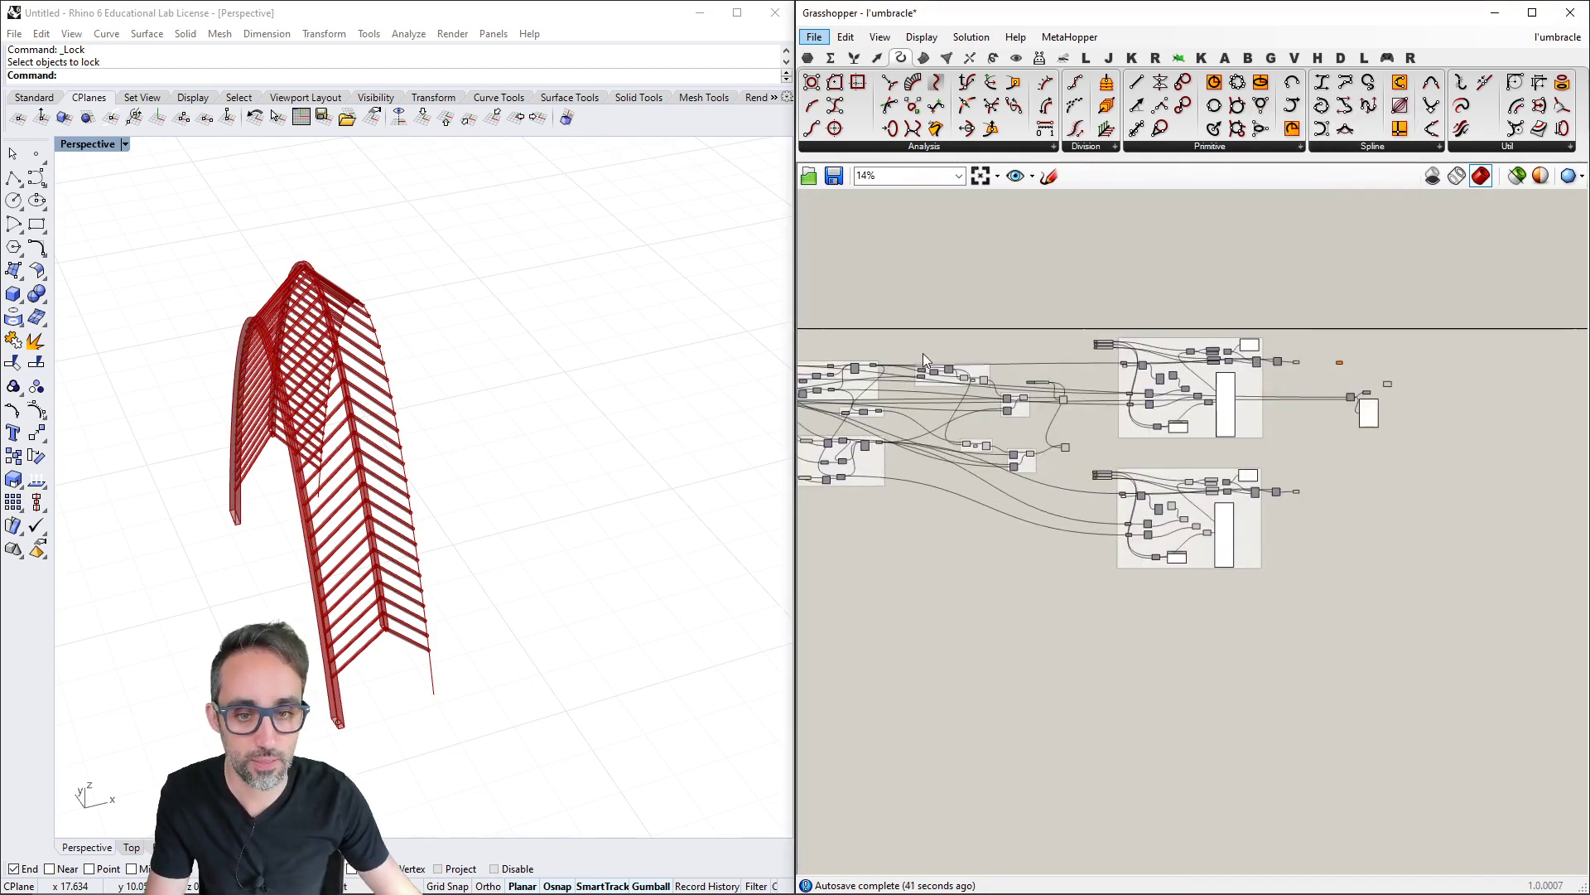
pyautogui.moveTo(921, 375); pyautogui.dragTo(1350, 369)
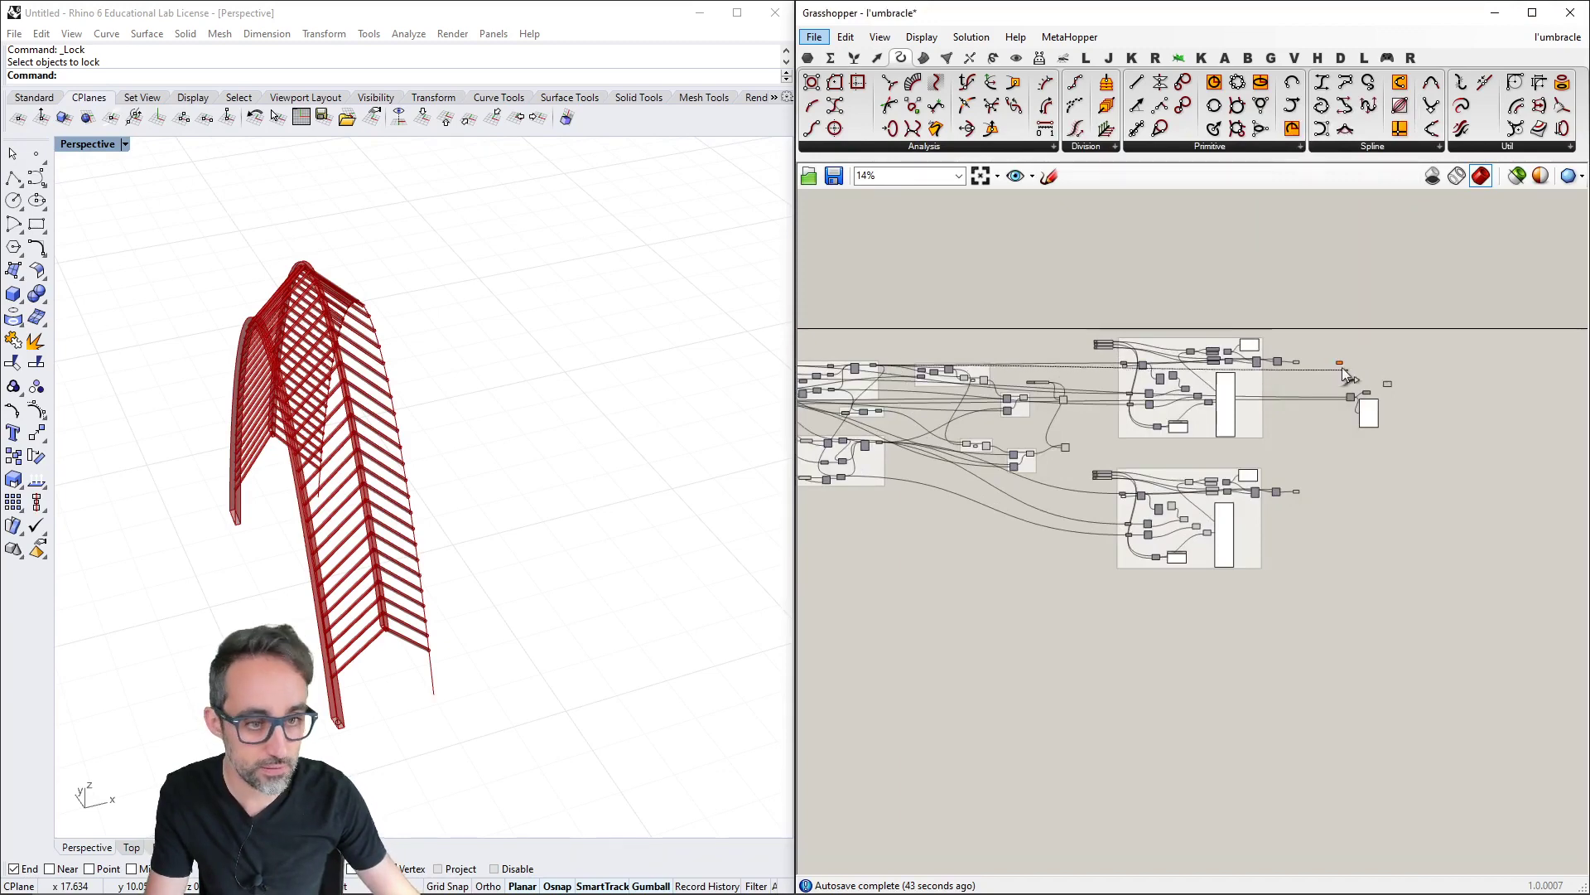
# Feed the Move component's Geometry input from the new Curve parameter and its Motion input from the Unit X vector
pyautogui.scroll(6, 1349, 370)
pyautogui.moveTo(1184, 379); pyautogui.dragTo(1393, 462)
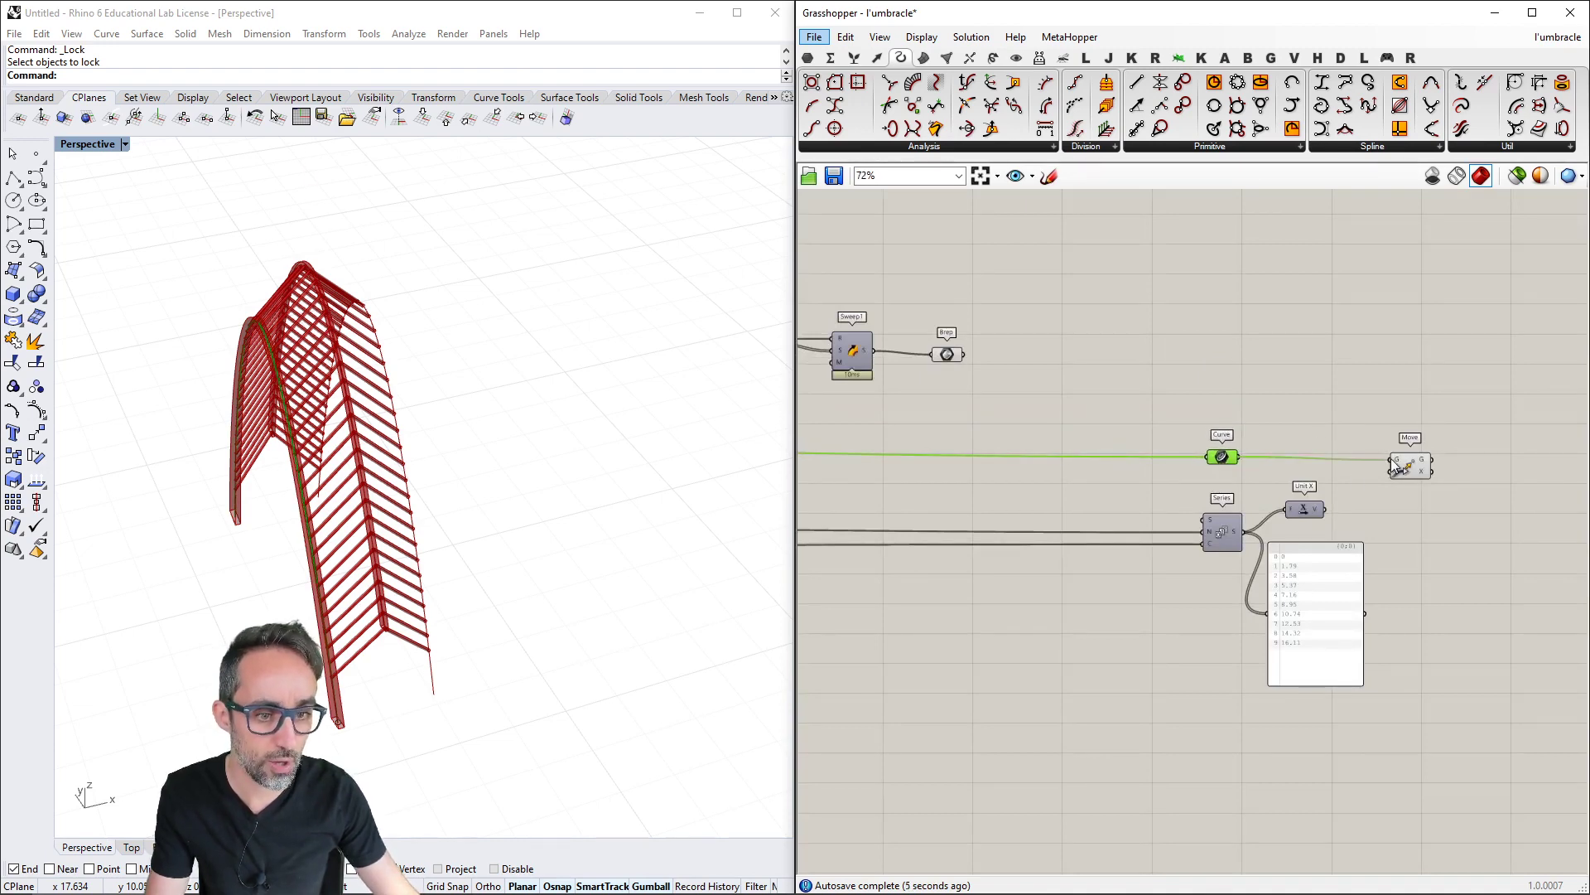
pyautogui.scroll(-5, 665, 501)
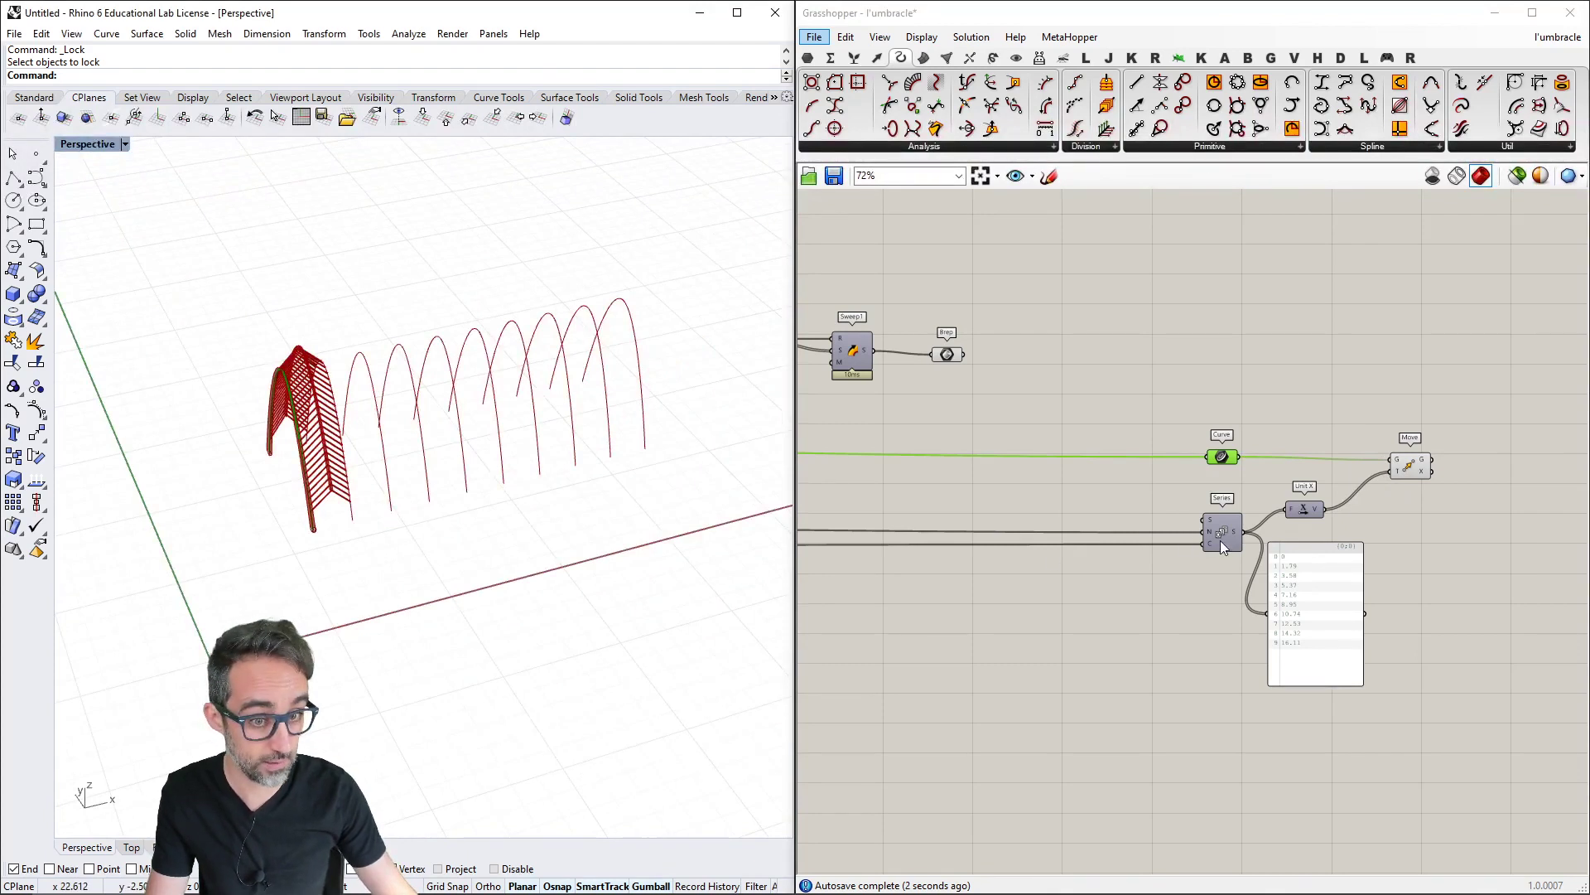
# Rearrange the Series, Curve and Move components so the Curve parameter sits directly before the Move component
pyautogui.moveTo(1220, 540); pyautogui.dragTo(1228, 520)
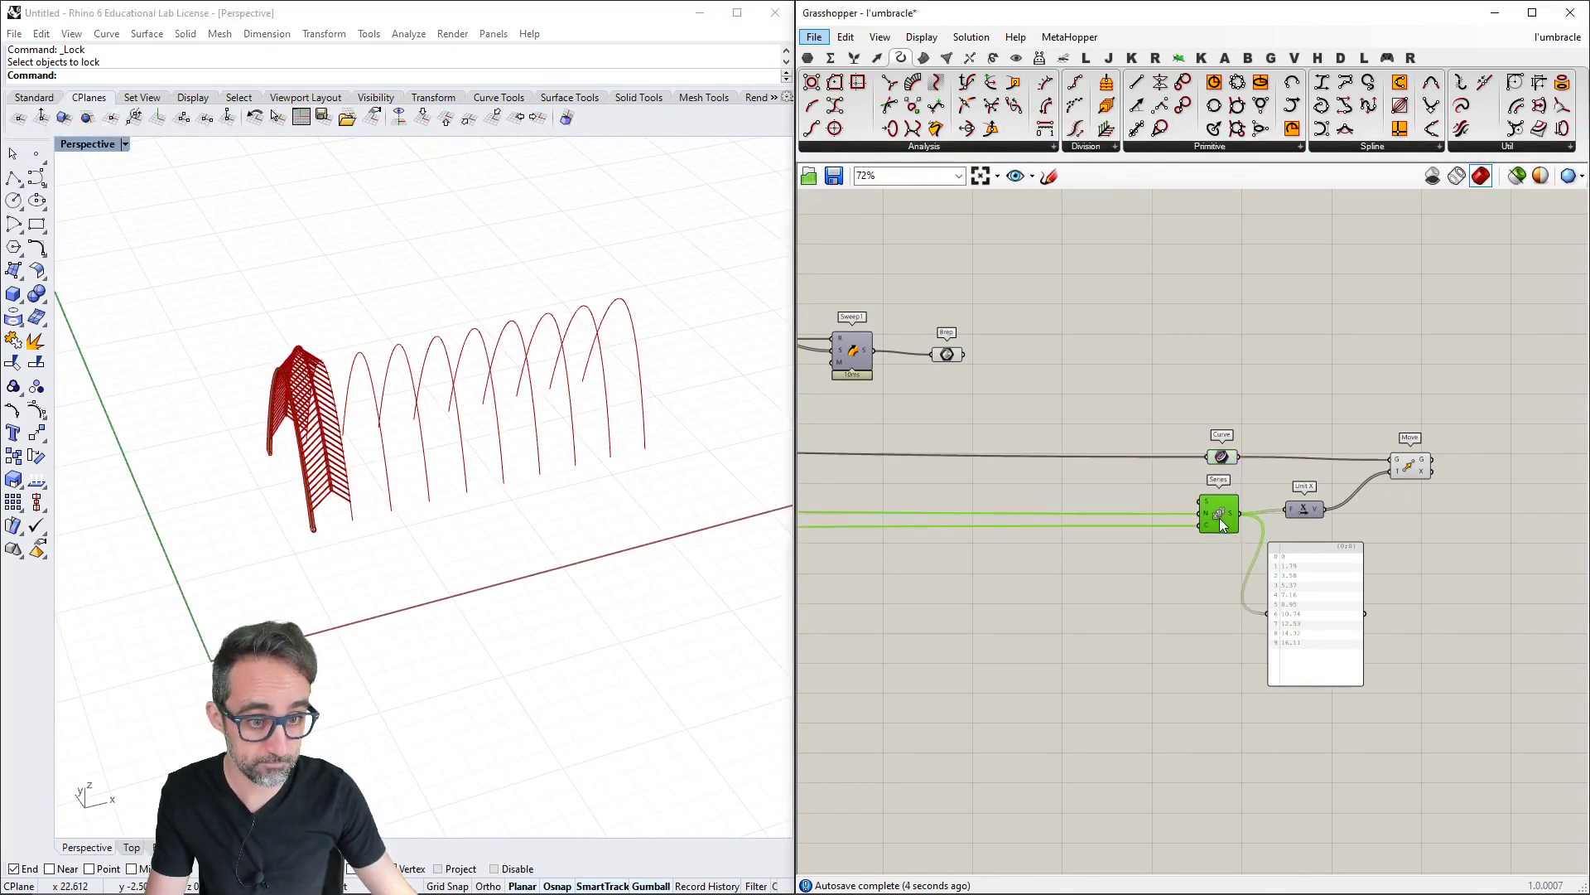
pyautogui.moveTo(1404, 533); pyautogui.dragTo(1282, 546, button='right')
pyautogui.moveTo(1331, 438); pyautogui.dragTo(1286, 466)
pyautogui.click(1415, 590)
pyautogui.moveTo(1491, 474); pyautogui.dragTo(1384, 473)
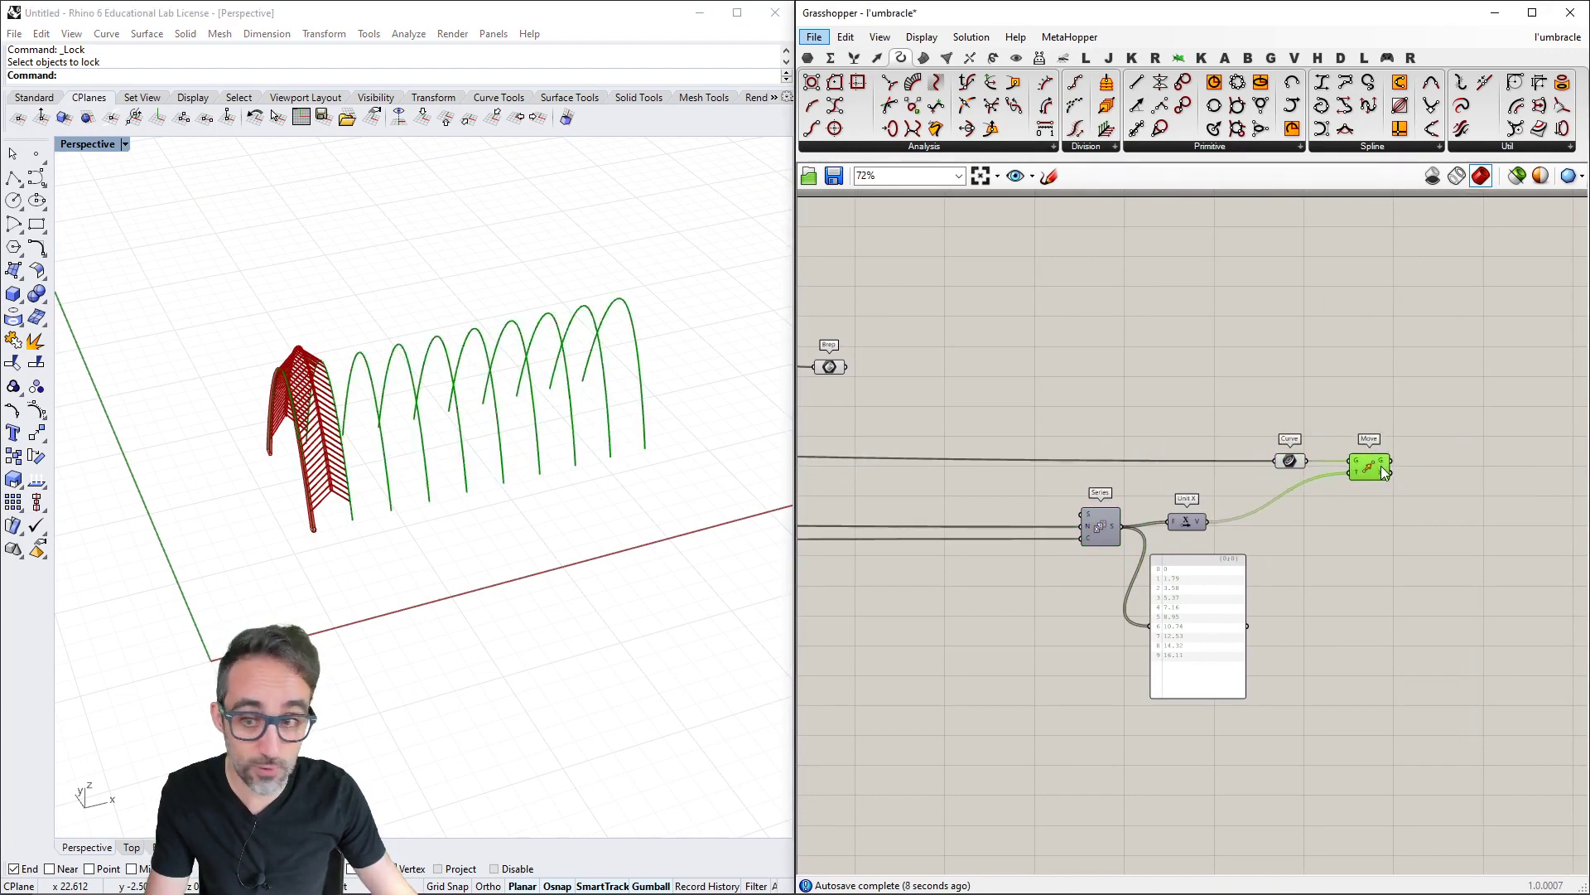
# Duplicate the Curve parameter below the original and feed the copy from the second arch's Curve parameter
pyautogui.moveTo(1159, 577); pyautogui.dragTo(1204, 530, button='right')
pyautogui.scroll(-1, 1437, 470)
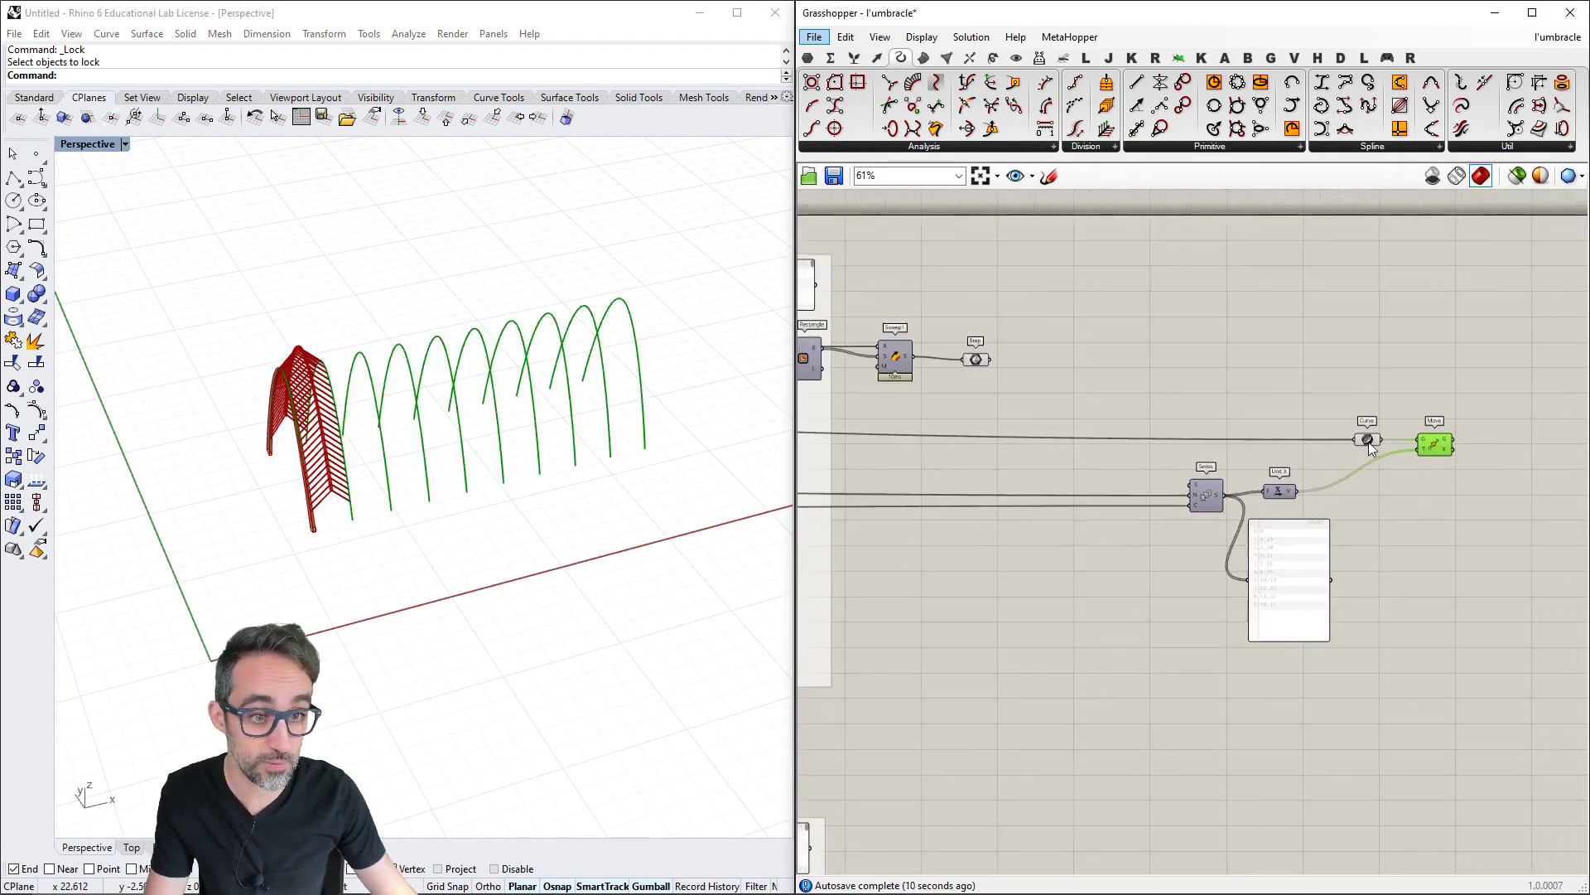
pyautogui.keyDown('alt'); pyautogui.moveTo(1371, 449); pyautogui.dragTo(1372, 539); pyautogui.keyUp('alt')
pyautogui.moveTo(1340, 452)
pyautogui.mouseDown()
pyautogui.moveTo(1196, 505)
pyautogui.moveTo(1191, 397)
pyautogui.mouseUp()
pyautogui.scroll(-4, 1042, 520)
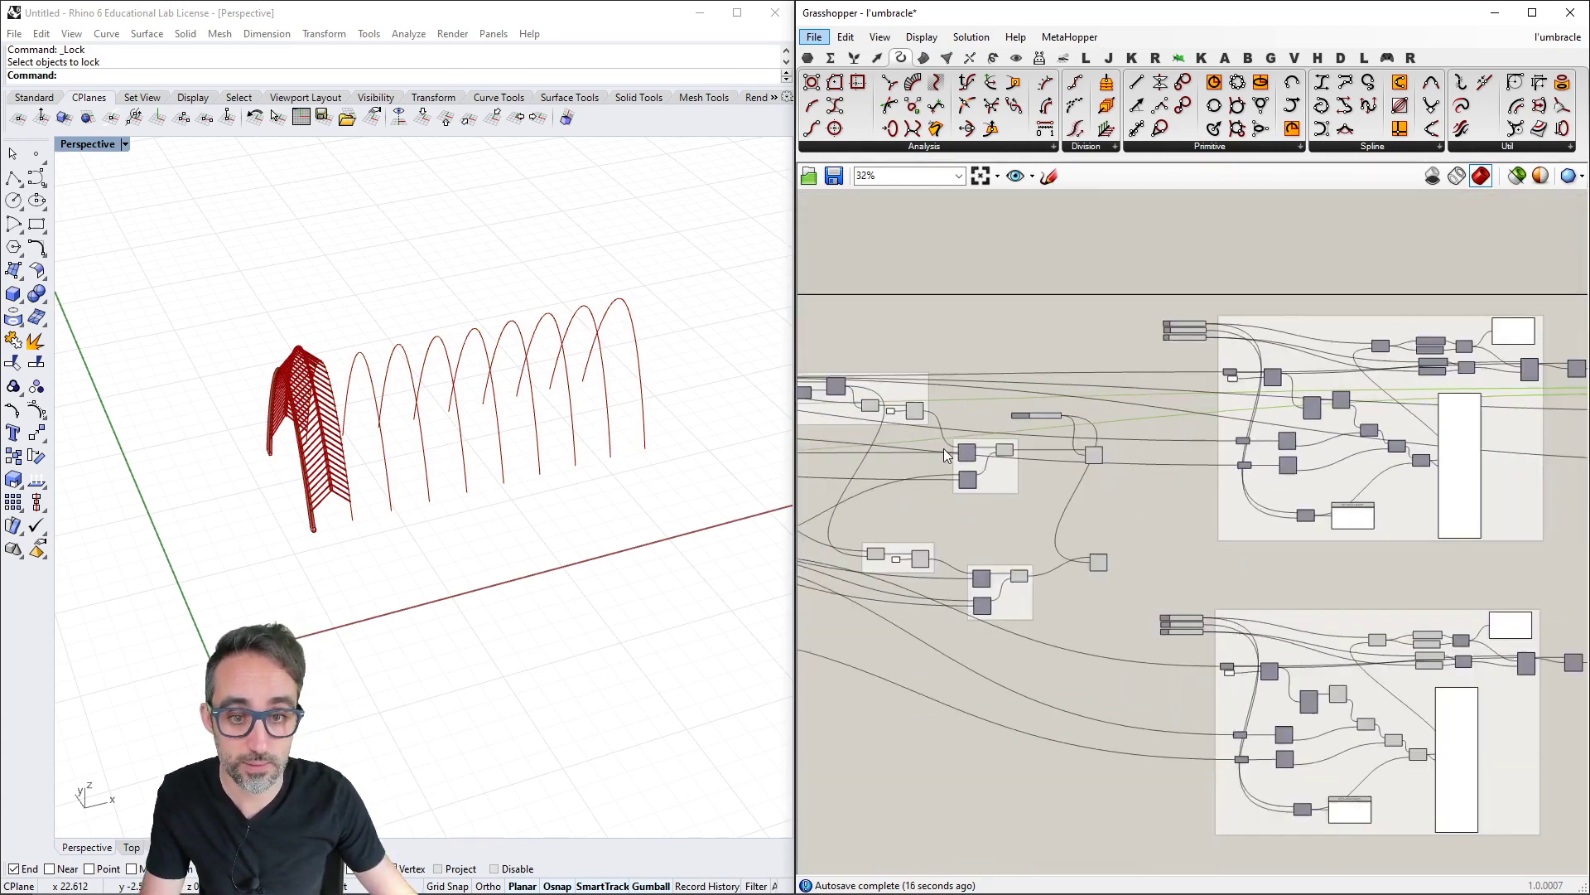
pyautogui.scroll(3, 943, 449)
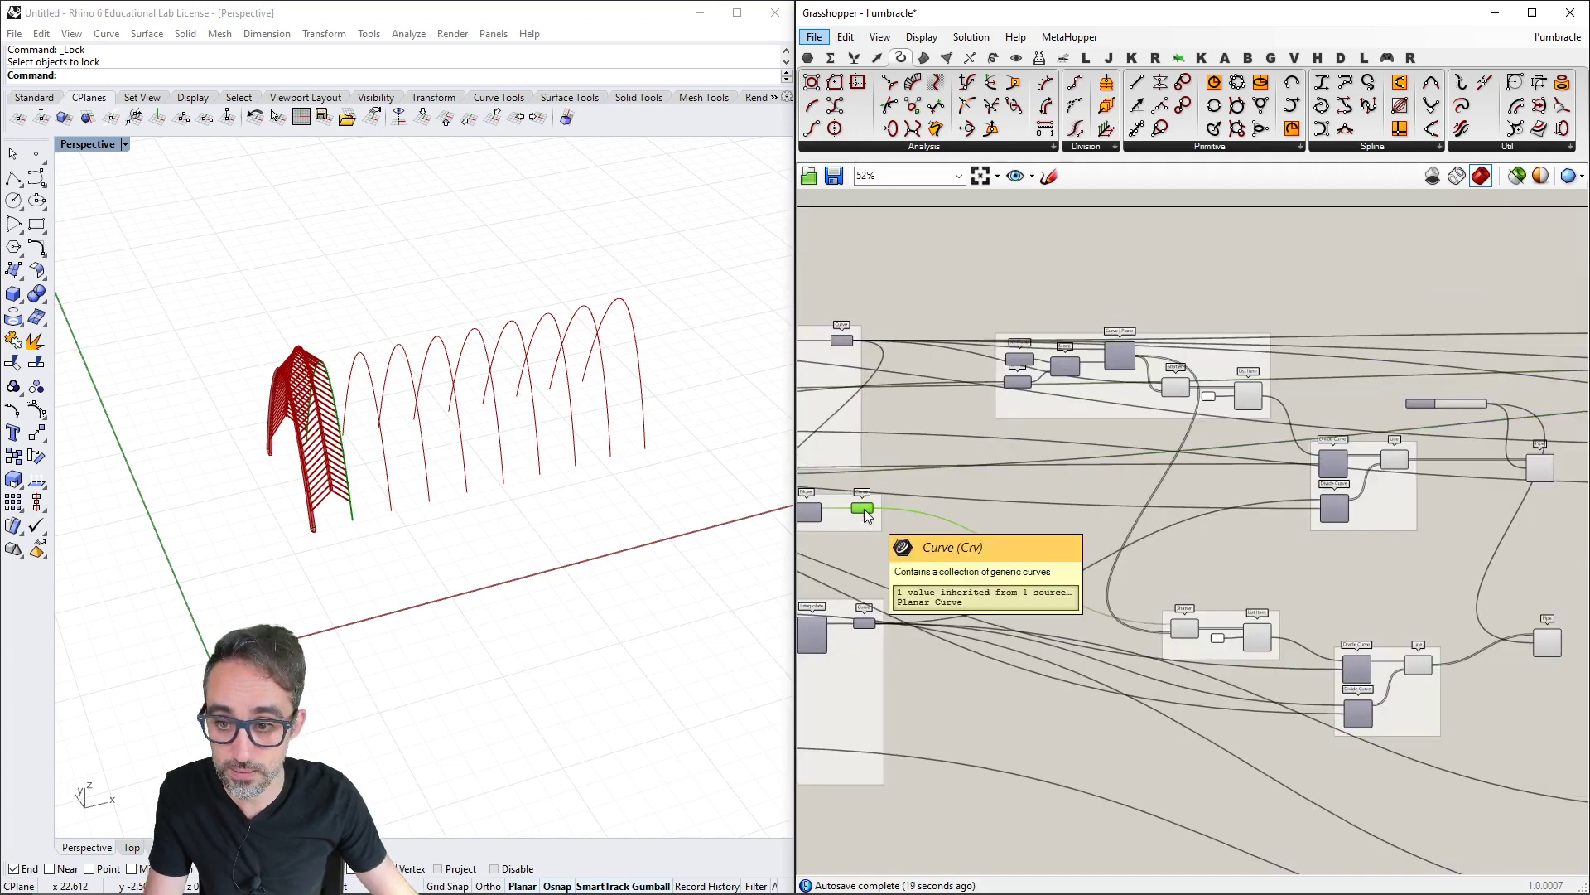
pyautogui.scroll(-6, 891, 603)
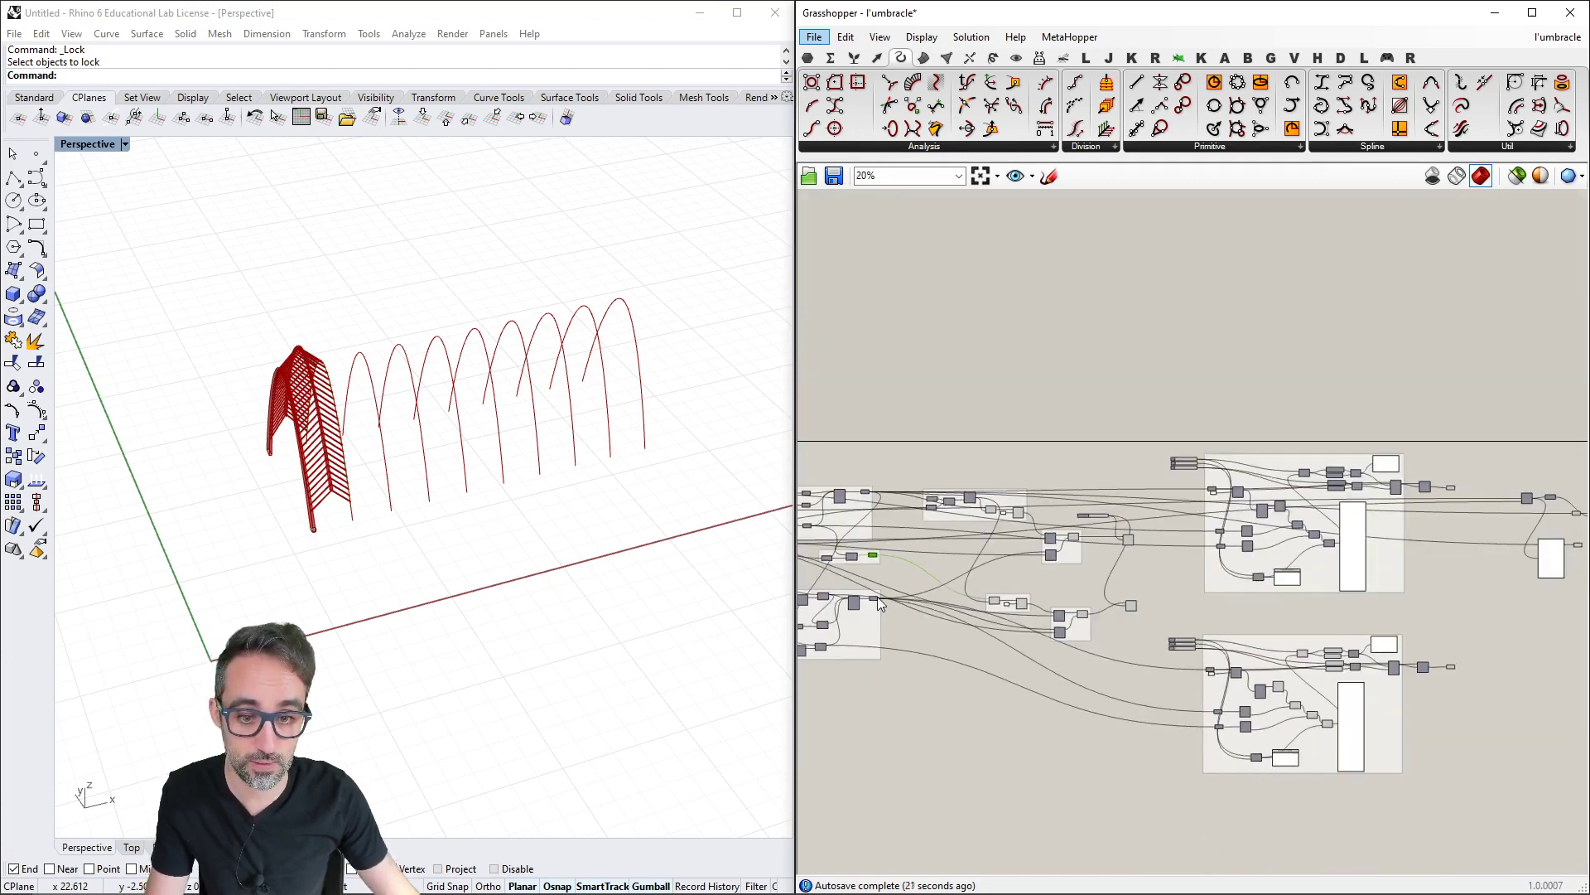
pyautogui.moveTo(880, 598); pyautogui.dragTo(1250, 554)
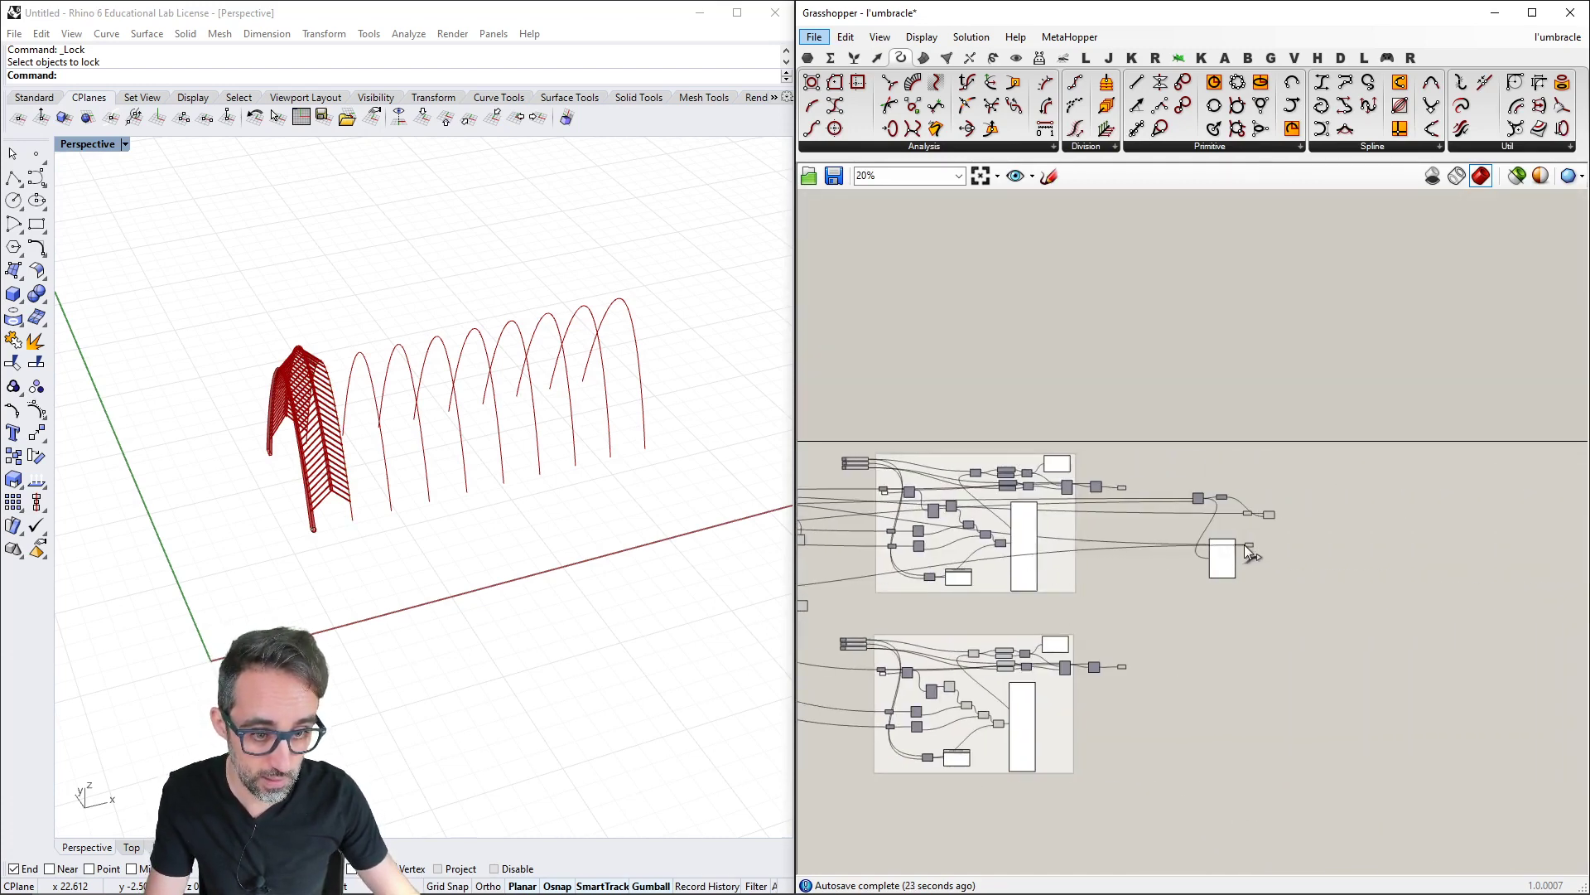
# Duplicate the Move component for the second Curve parameter, feed its Geometry input from that parameter, and delete the Series values panel
pyautogui.scroll(8, 1252, 541)
pyautogui.click(1342, 396)
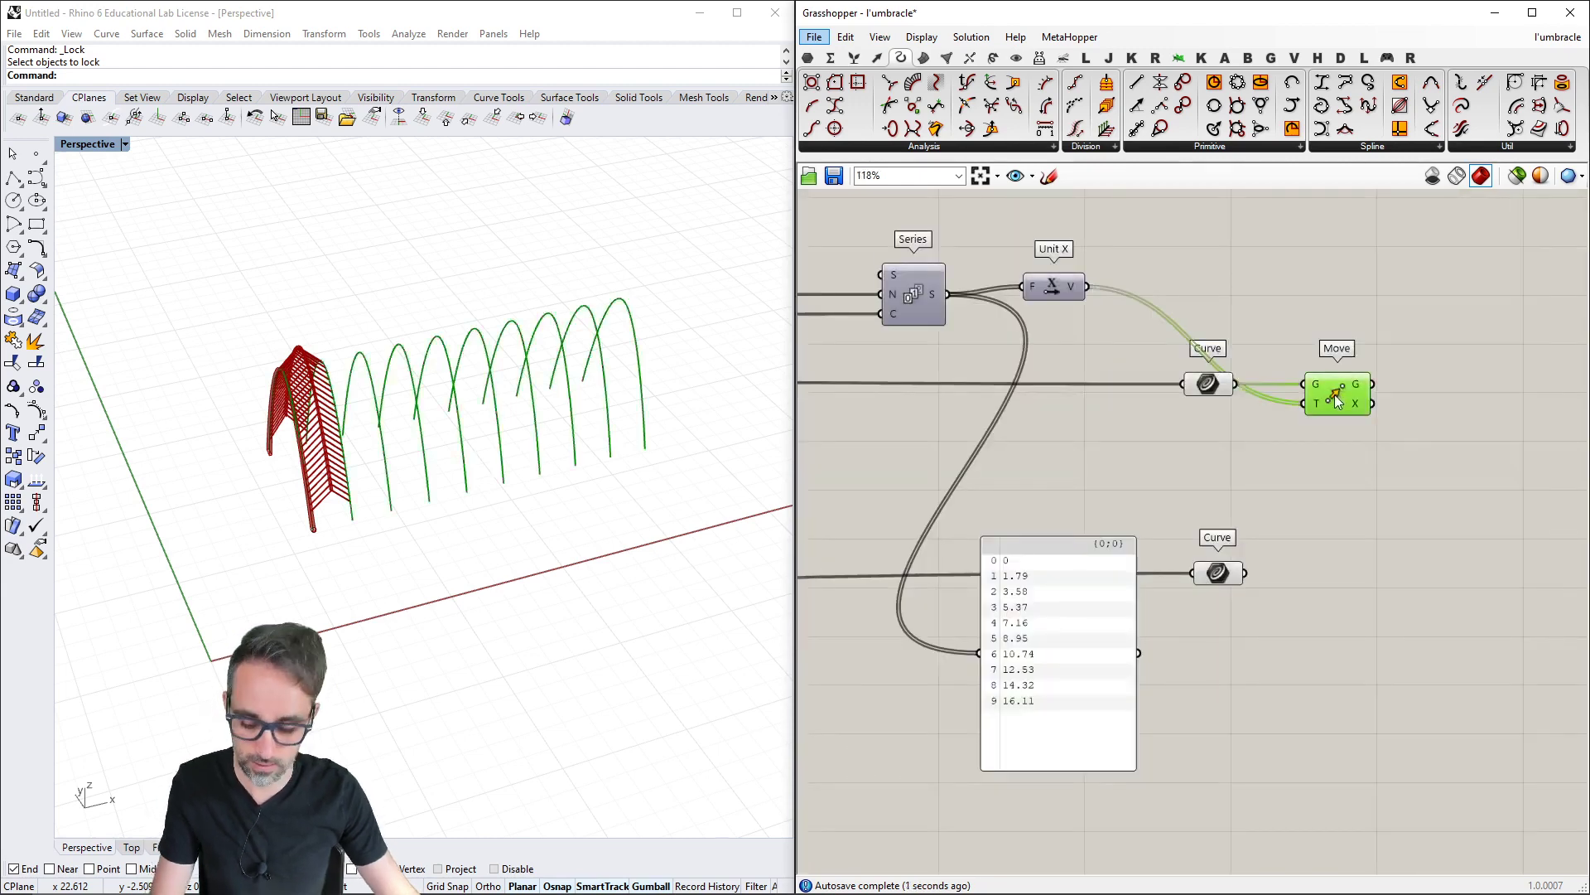
pyautogui.keyDown('alt'); pyautogui.moveTo(1336, 402); pyautogui.dragTo(1313, 567); pyautogui.keyUp('alt')
pyautogui.moveTo(1090, 632); pyautogui.dragTo(1282, 568)
pyautogui.scroll(-3, 1317, 545)
pyautogui.press('Delete')
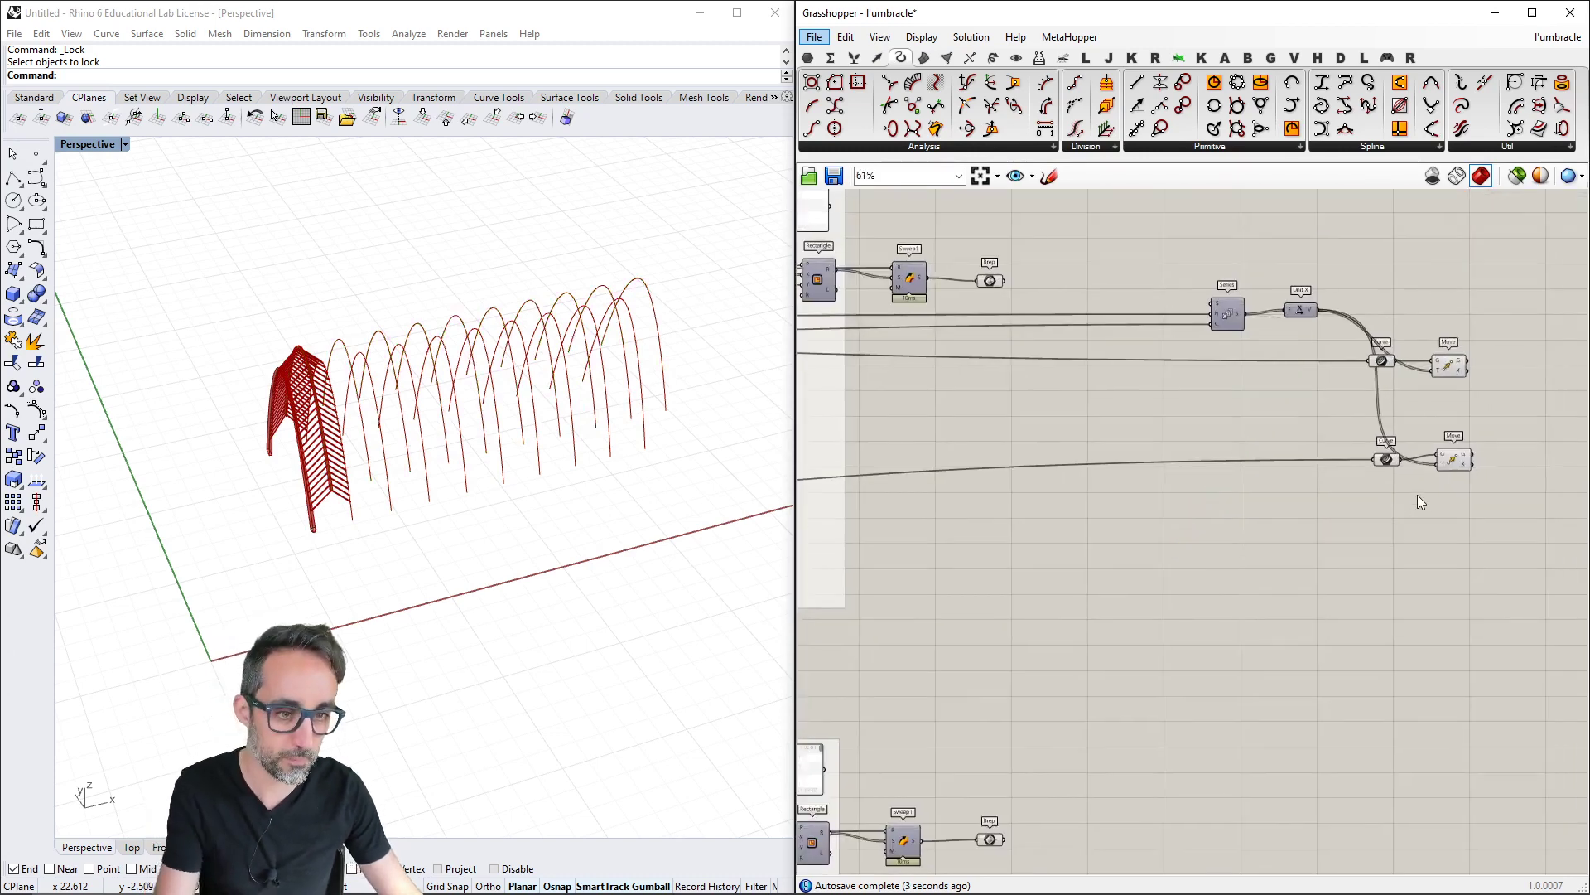
# Duplicate the second Curve and Move pair directly below, keeping the Unit X motion connection
pyautogui.scroll(3, 1420, 487)
pyautogui.moveTo(1487, 395)
pyautogui.mouseDown()
pyautogui.moveTo(1501, 423)
pyautogui.moveTo(1490, 405)
pyautogui.mouseUp()
pyautogui.moveTo(1493, 497); pyautogui.dragTo(1348, 519)
pyautogui.scroll(-6, 1226, 544)
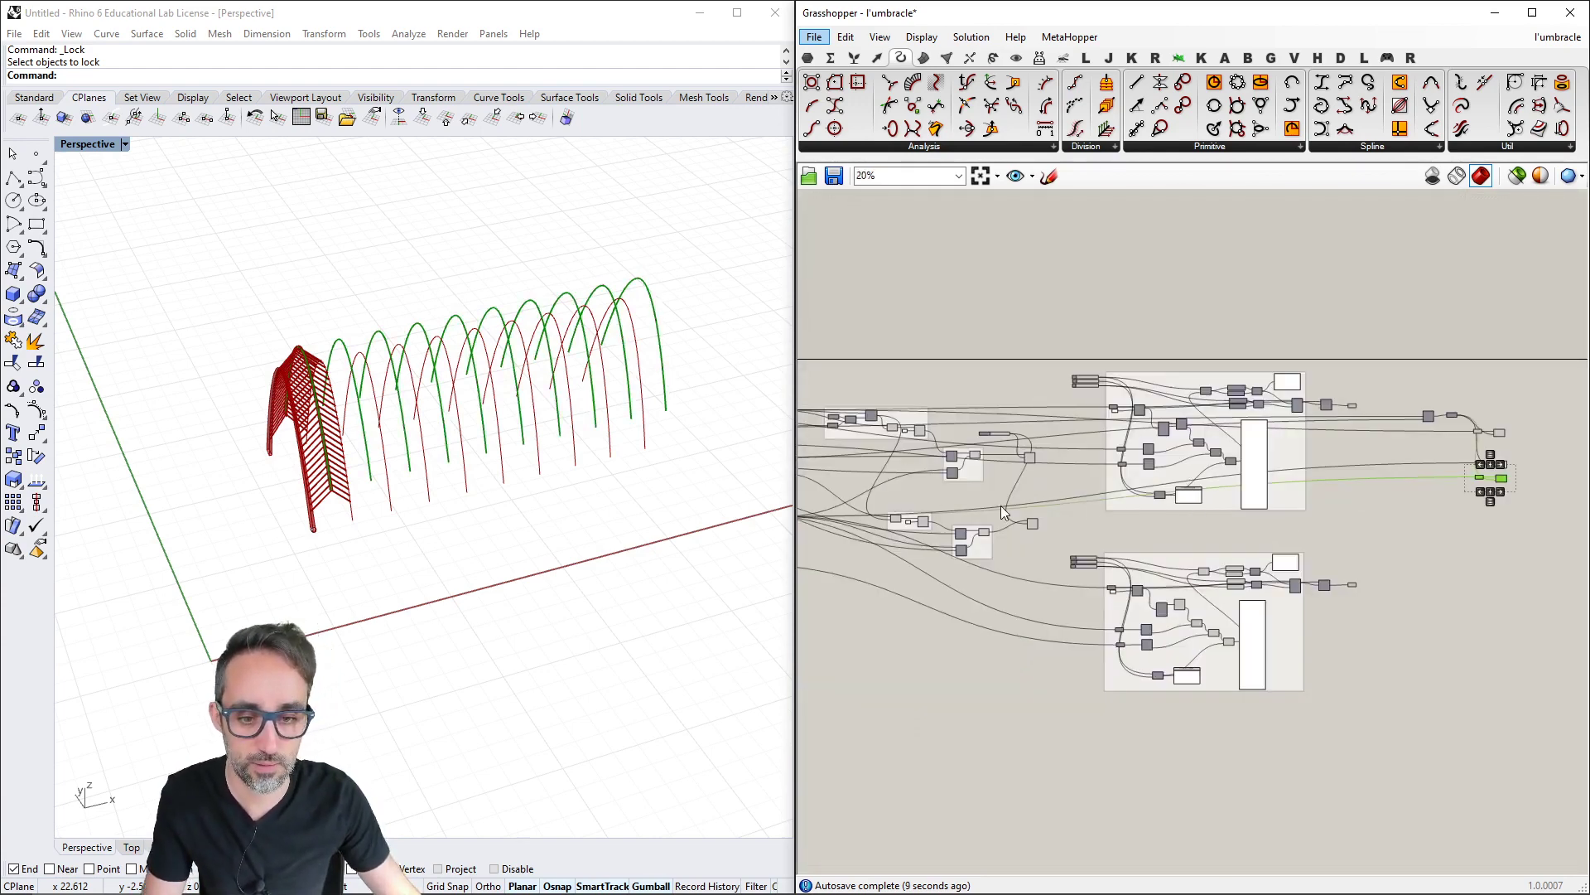
# Feed the third Curve parameter from the upper Line component that draws the first set of connecting members
pyautogui.scroll(1, 996, 447)
pyautogui.scroll(-1, 972, 458)
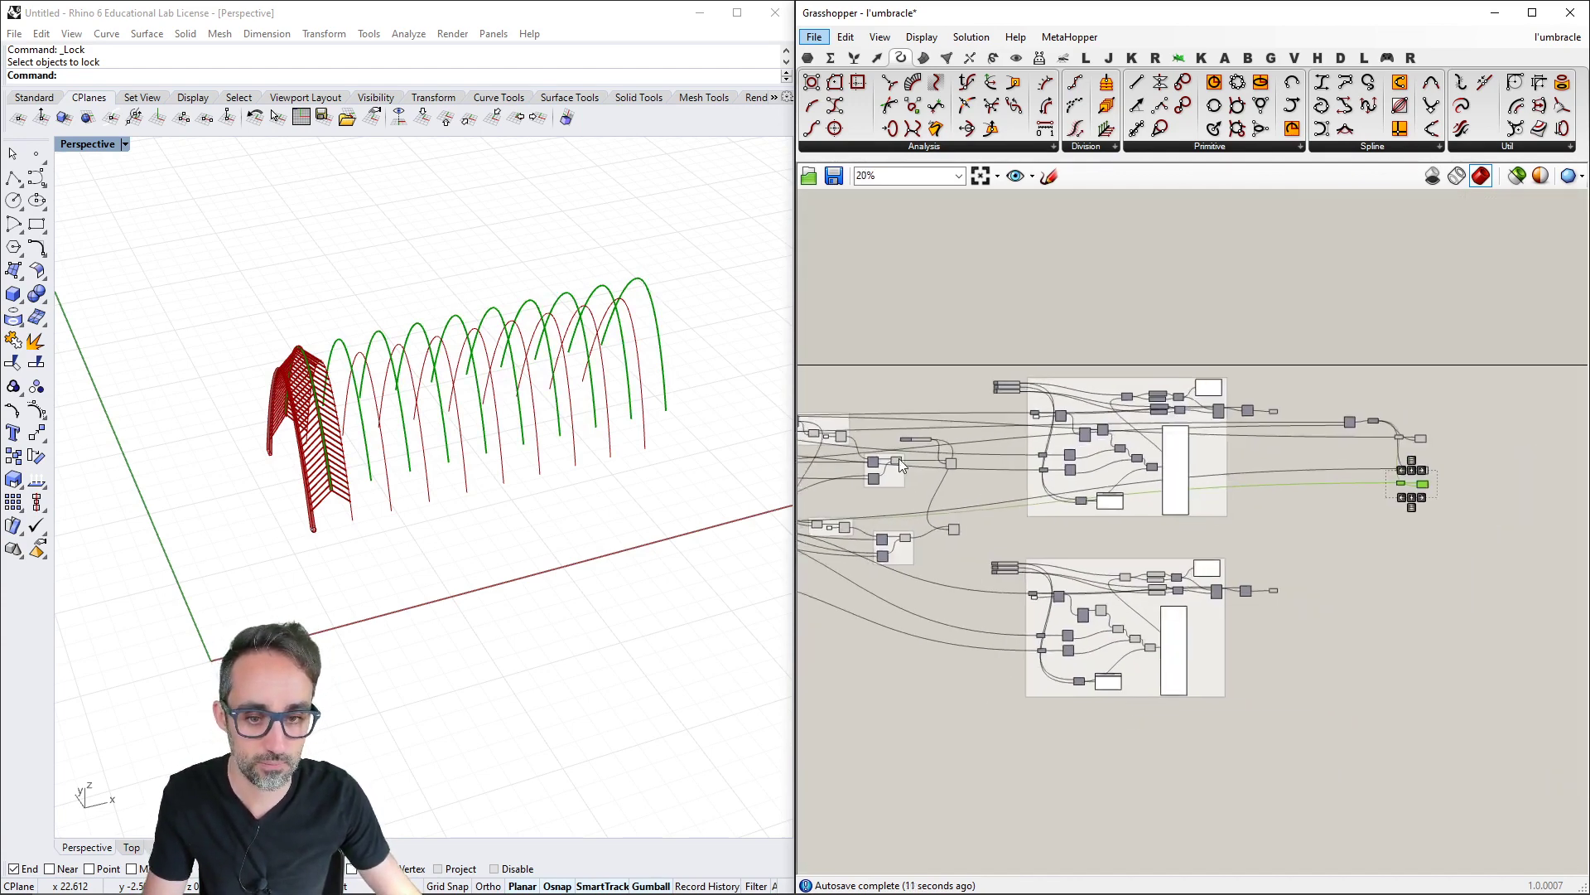
pyautogui.moveTo(901, 459); pyautogui.dragTo(1328, 507)
pyautogui.hotkey('ctrl', 'z')
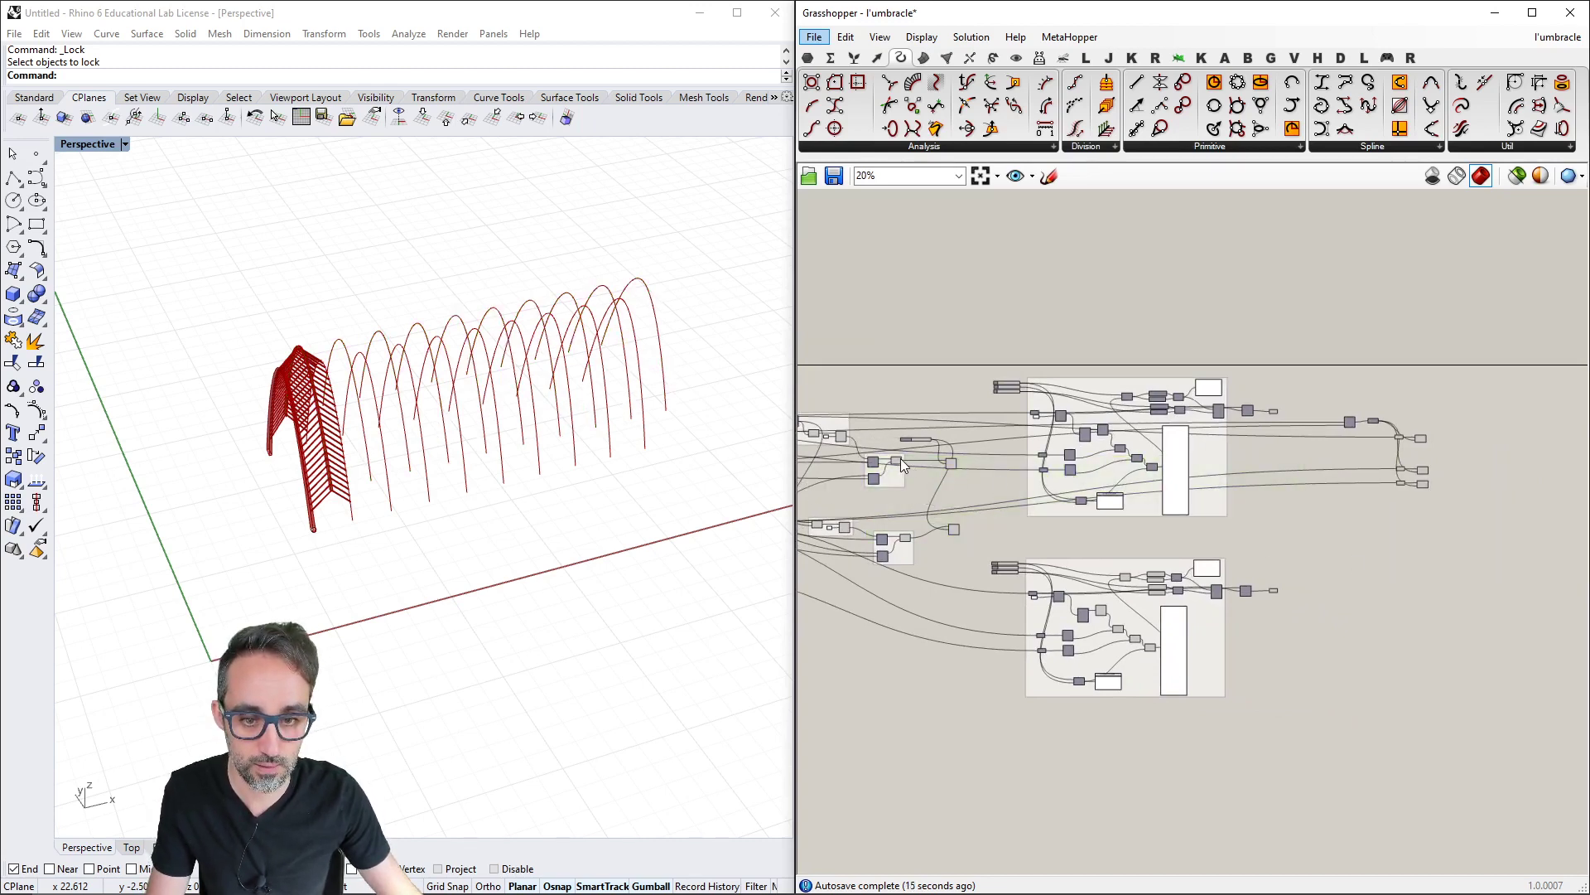
pyautogui.scroll(3, 905, 460)
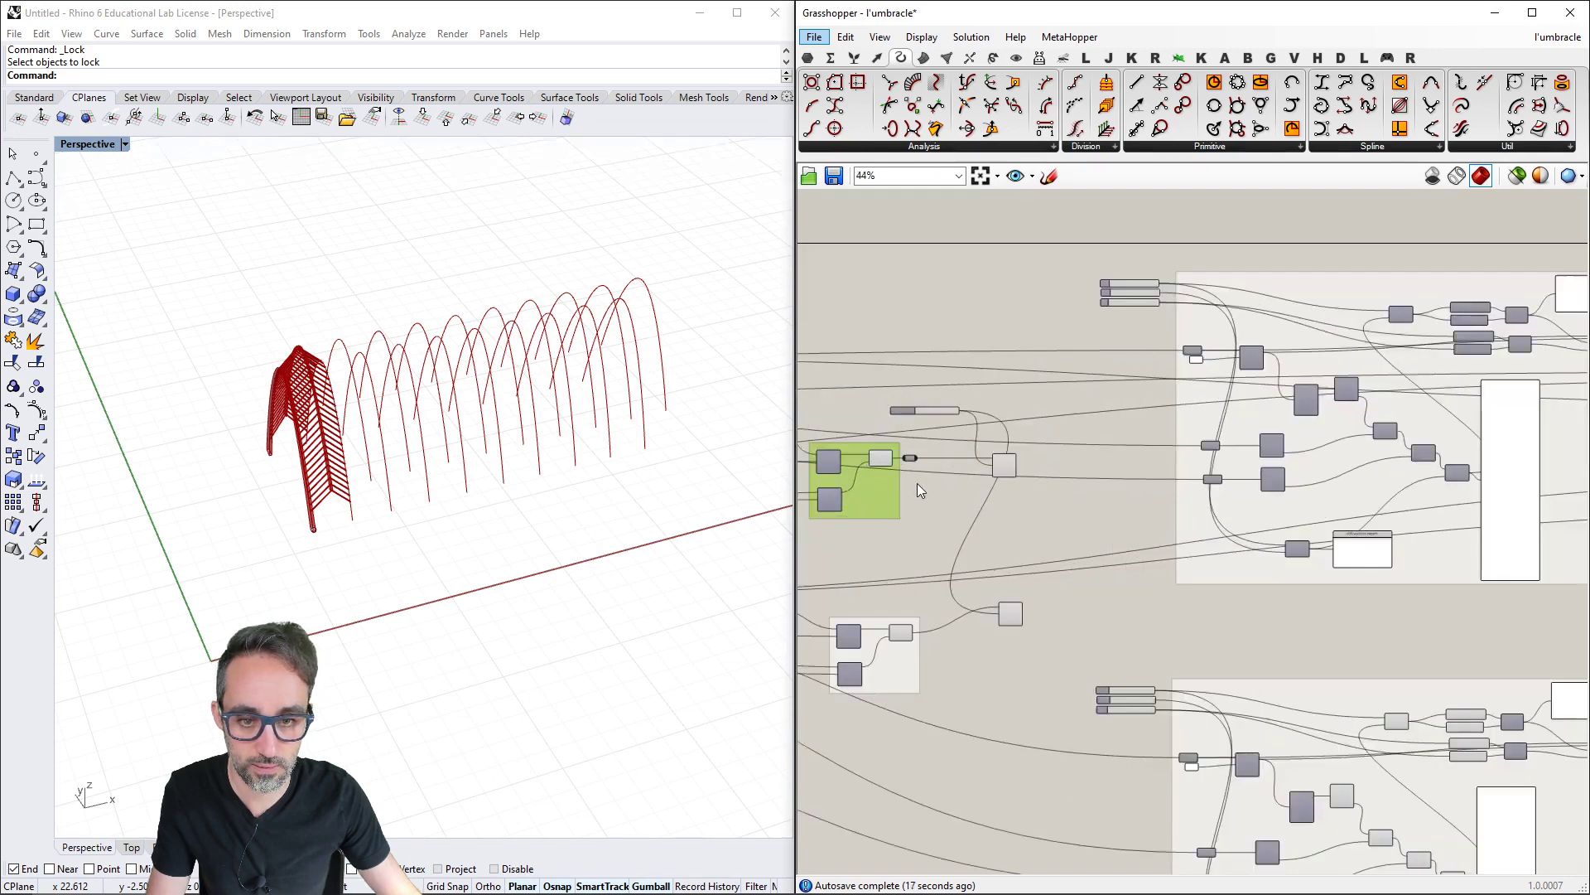
pyautogui.moveTo(893, 459); pyautogui.dragTo(1345, 508)
pyautogui.scroll(-3, 1344, 509)
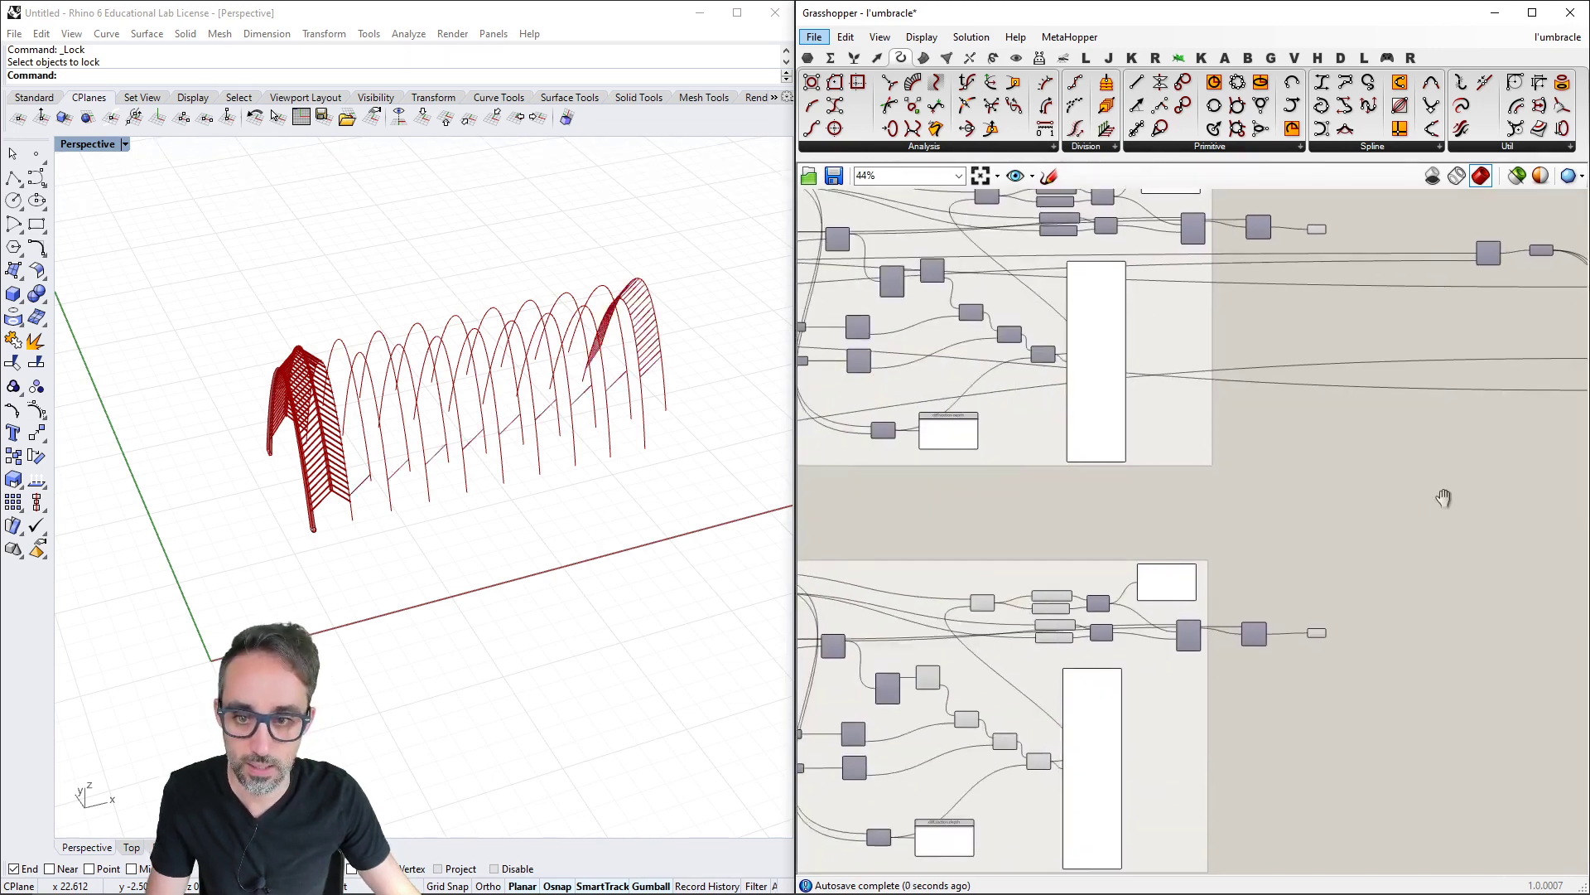
# Add the lower Line component's connecting members as a second source of the third Curve parameter
pyautogui.scroll(2, 1303, 494)
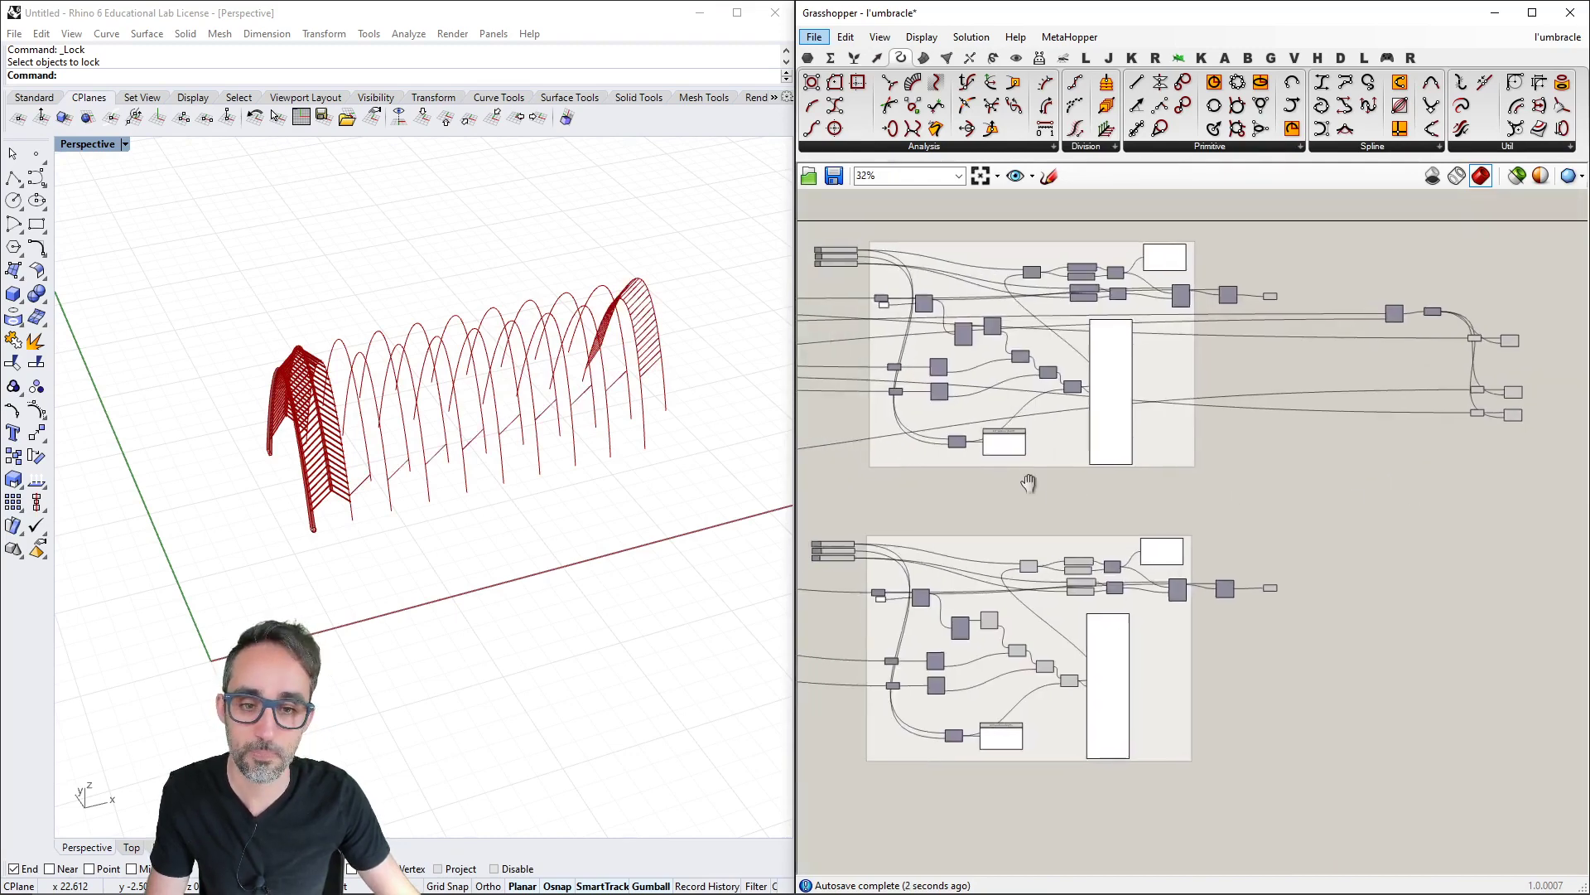
pyautogui.moveTo(905, 483); pyautogui.dragTo(1166, 458, button='right')
pyautogui.moveTo(1024, 489); pyautogui.dragTo(891, 483, button='right')
pyautogui.scroll(-2, 892, 484)
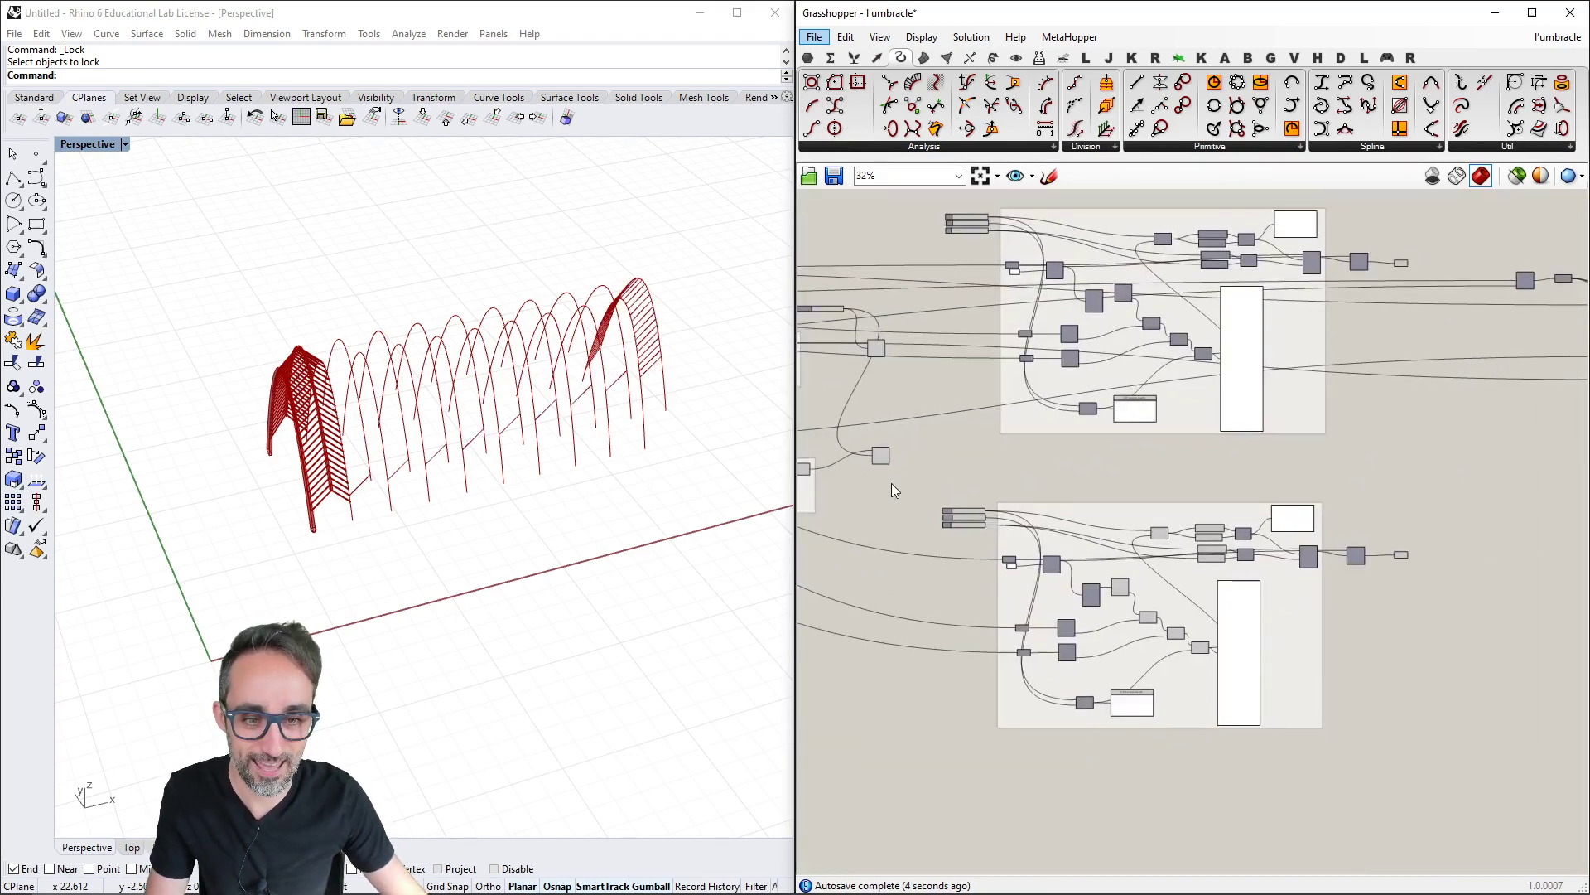
pyautogui.moveTo(837, 477); pyautogui.dragTo(1408, 410)
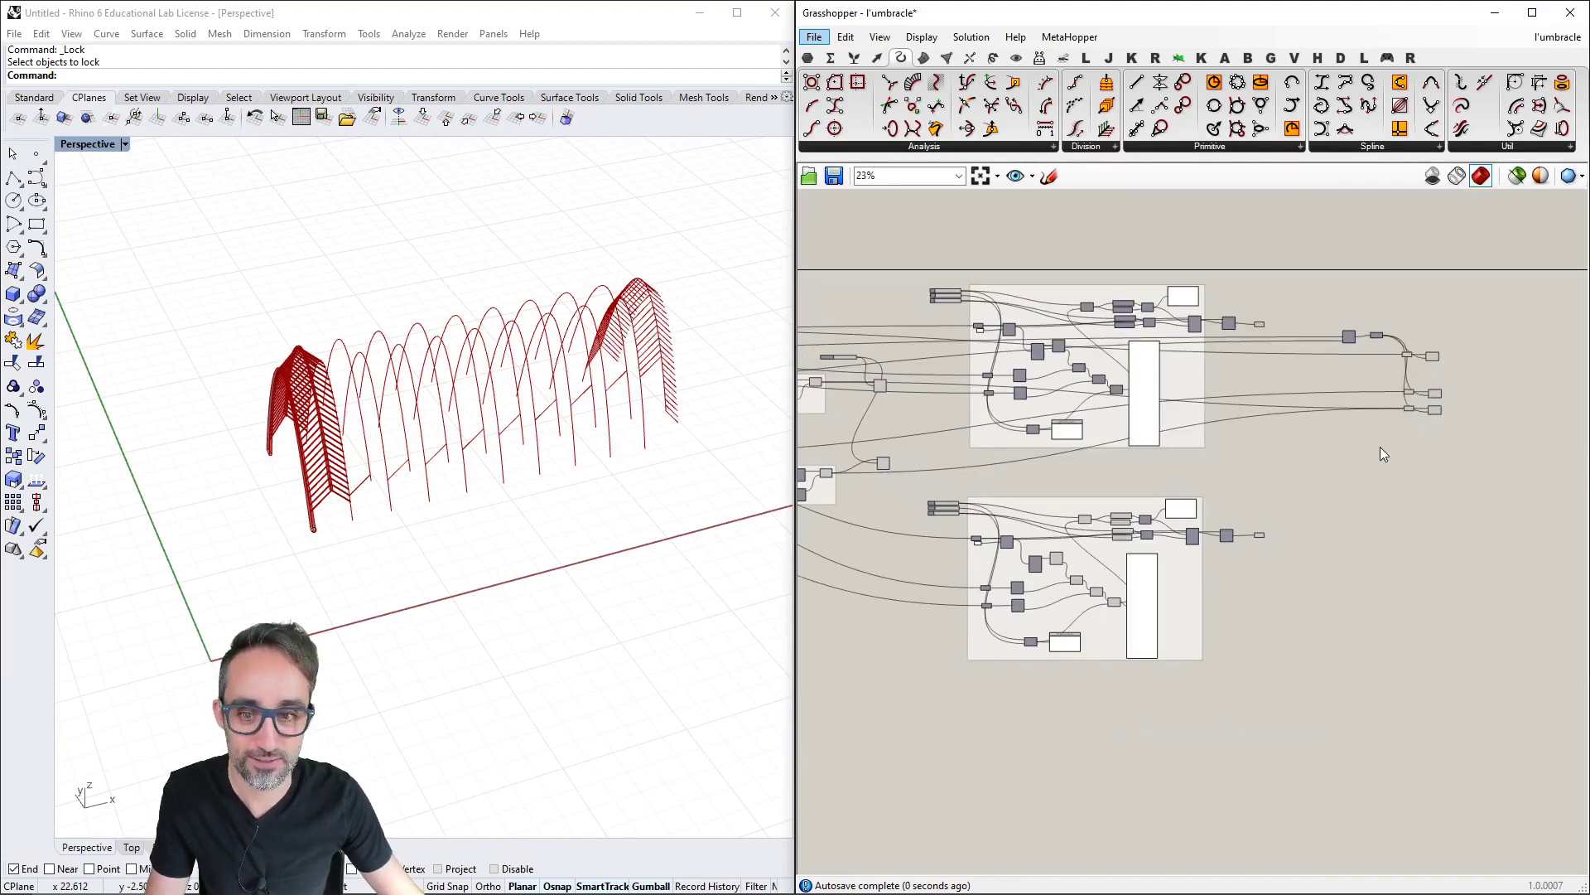
# Insert a Relay on the wire entering the second Curve parameter and add an empty panel above it
pyautogui.scroll(5, 1387, 414)
pyautogui.scroll(-1, 1193, 501)
pyautogui.scroll(-1, 1191, 504)
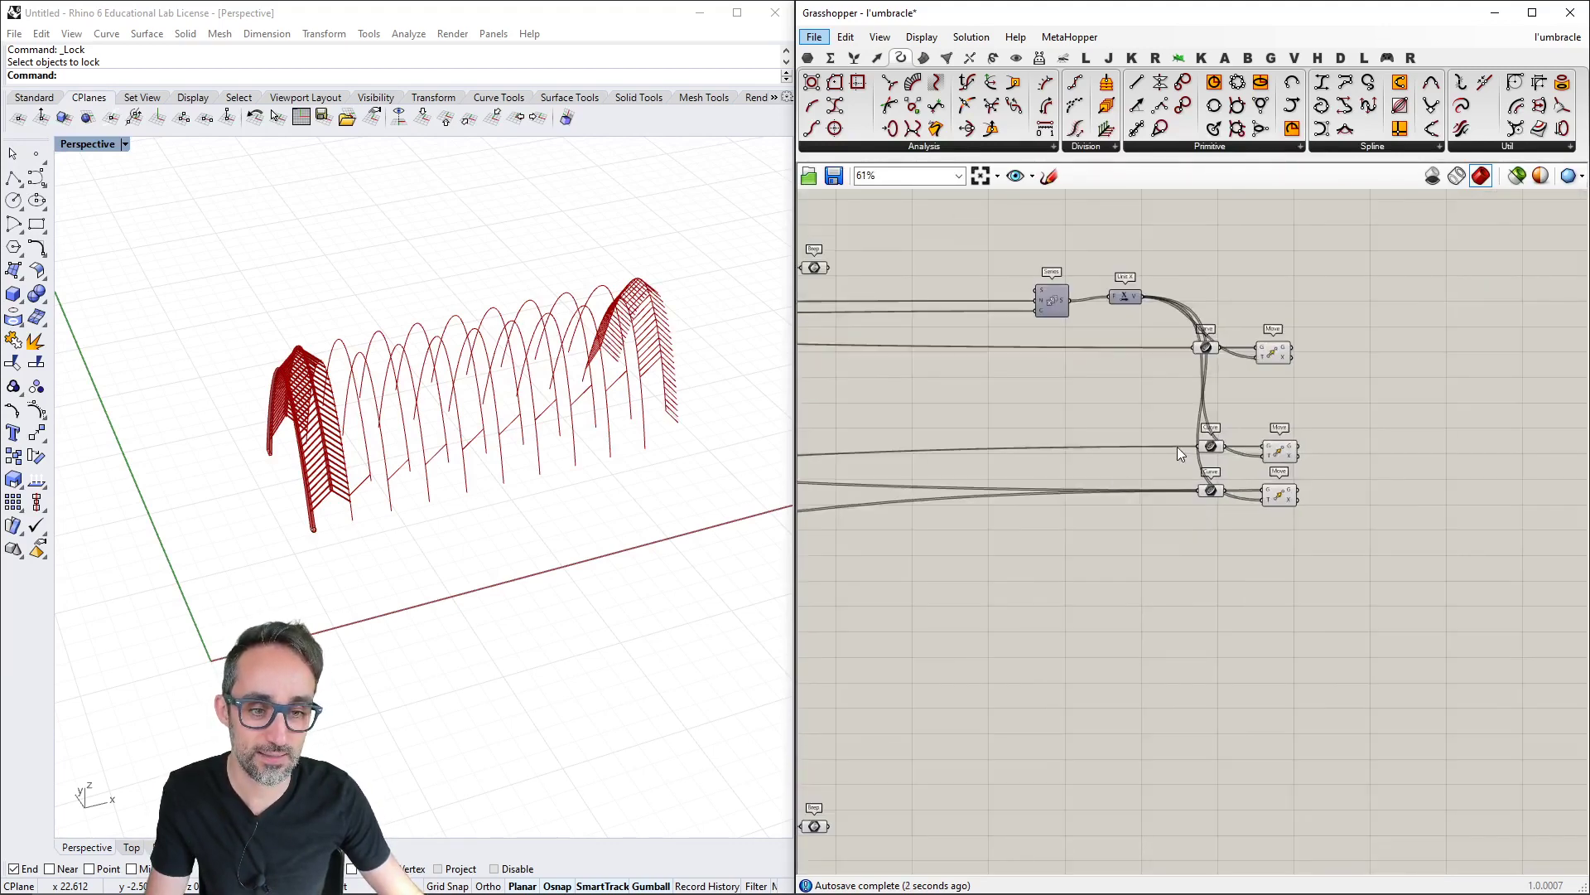
pyautogui.doubleClick(1140, 447)
pyautogui.scroll(4, 1140, 447)
pyautogui.doubleClick(1204, 408)
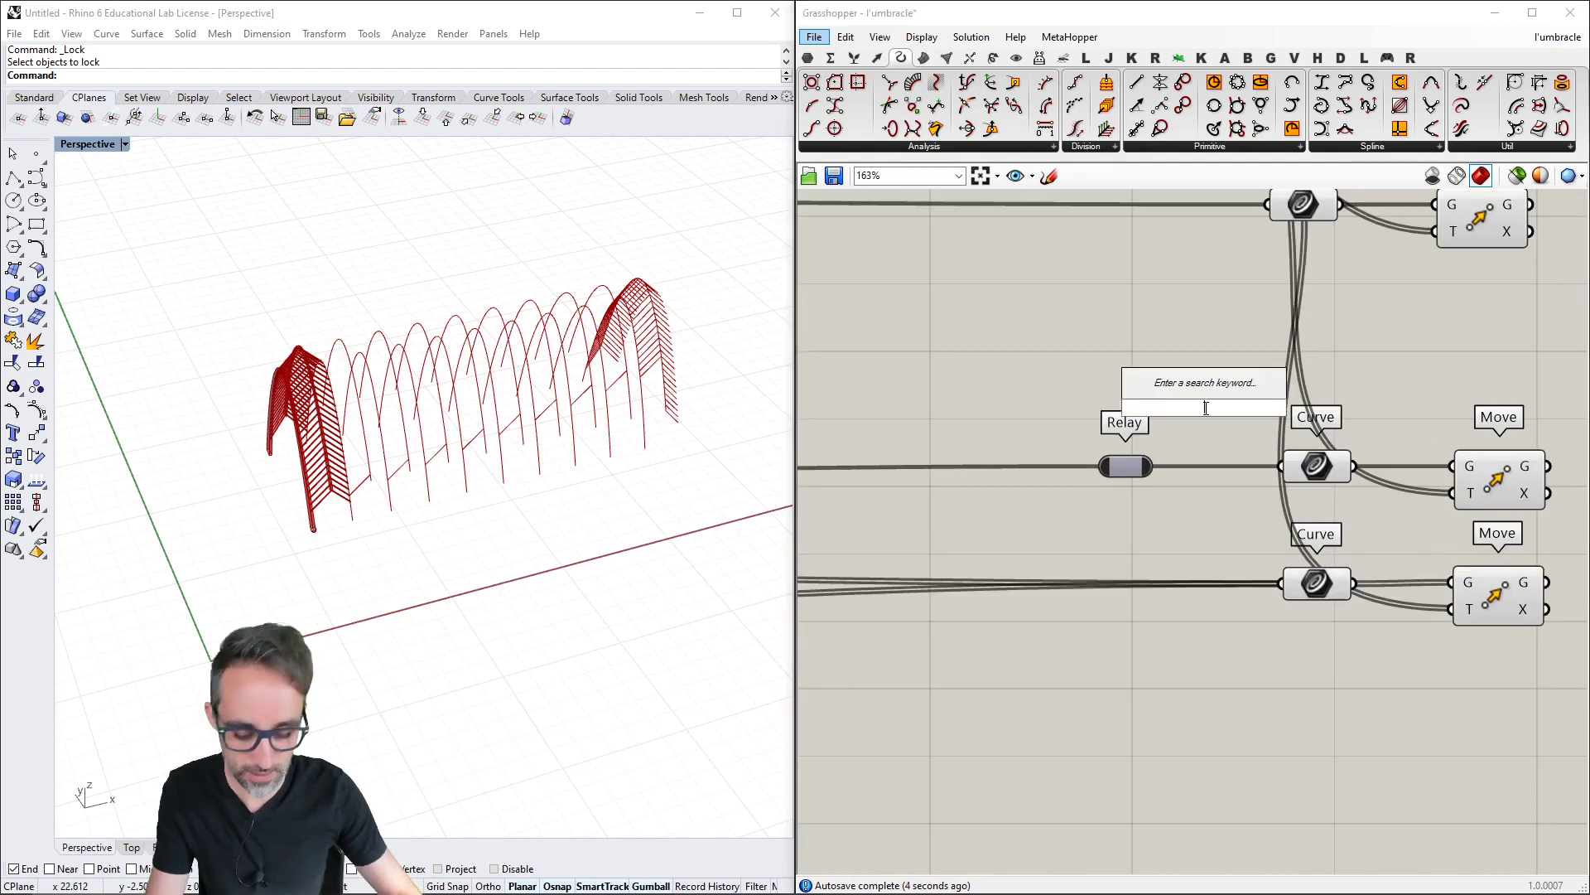
pyautogui.write('//')
pyautogui.press('Return')
pyautogui.scroll(-2, 1206, 415)
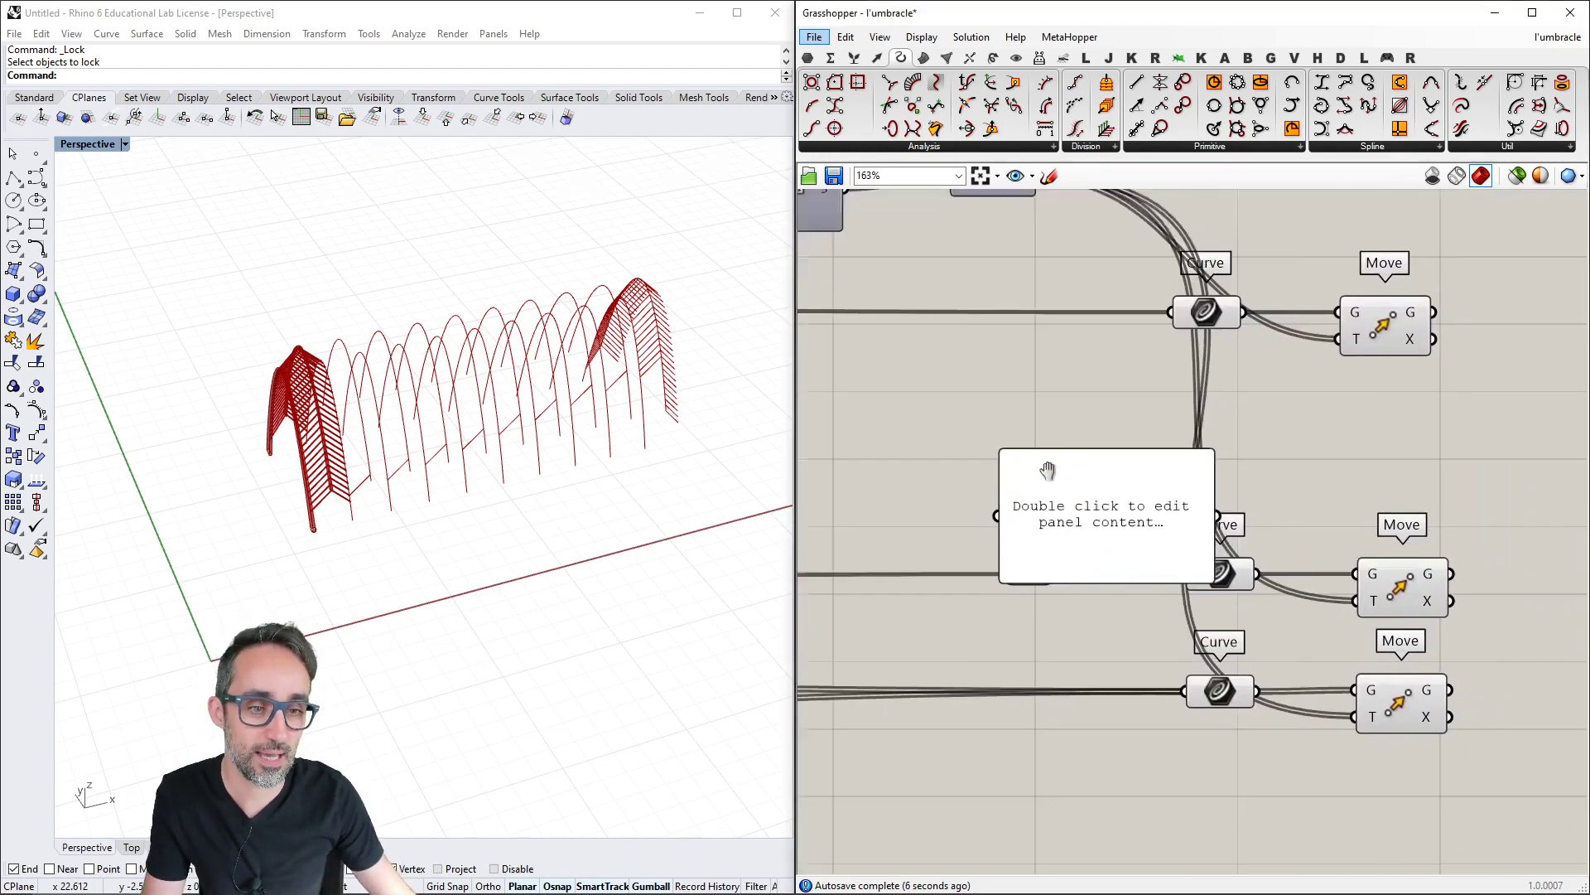
pyautogui.moveTo(1017, 488); pyautogui.dragTo(1053, 657)
pyautogui.click(983, 508)
pyautogui.hotkey('ctrl', 'z')
pyautogui.hotkey('ctrl', 'z')
# Shift the third Curve parameter away from its Move component and list its curves in the panel, enlarged below it
pyautogui.moveTo(938, 606); pyautogui.dragTo(1145, 568, button='right')
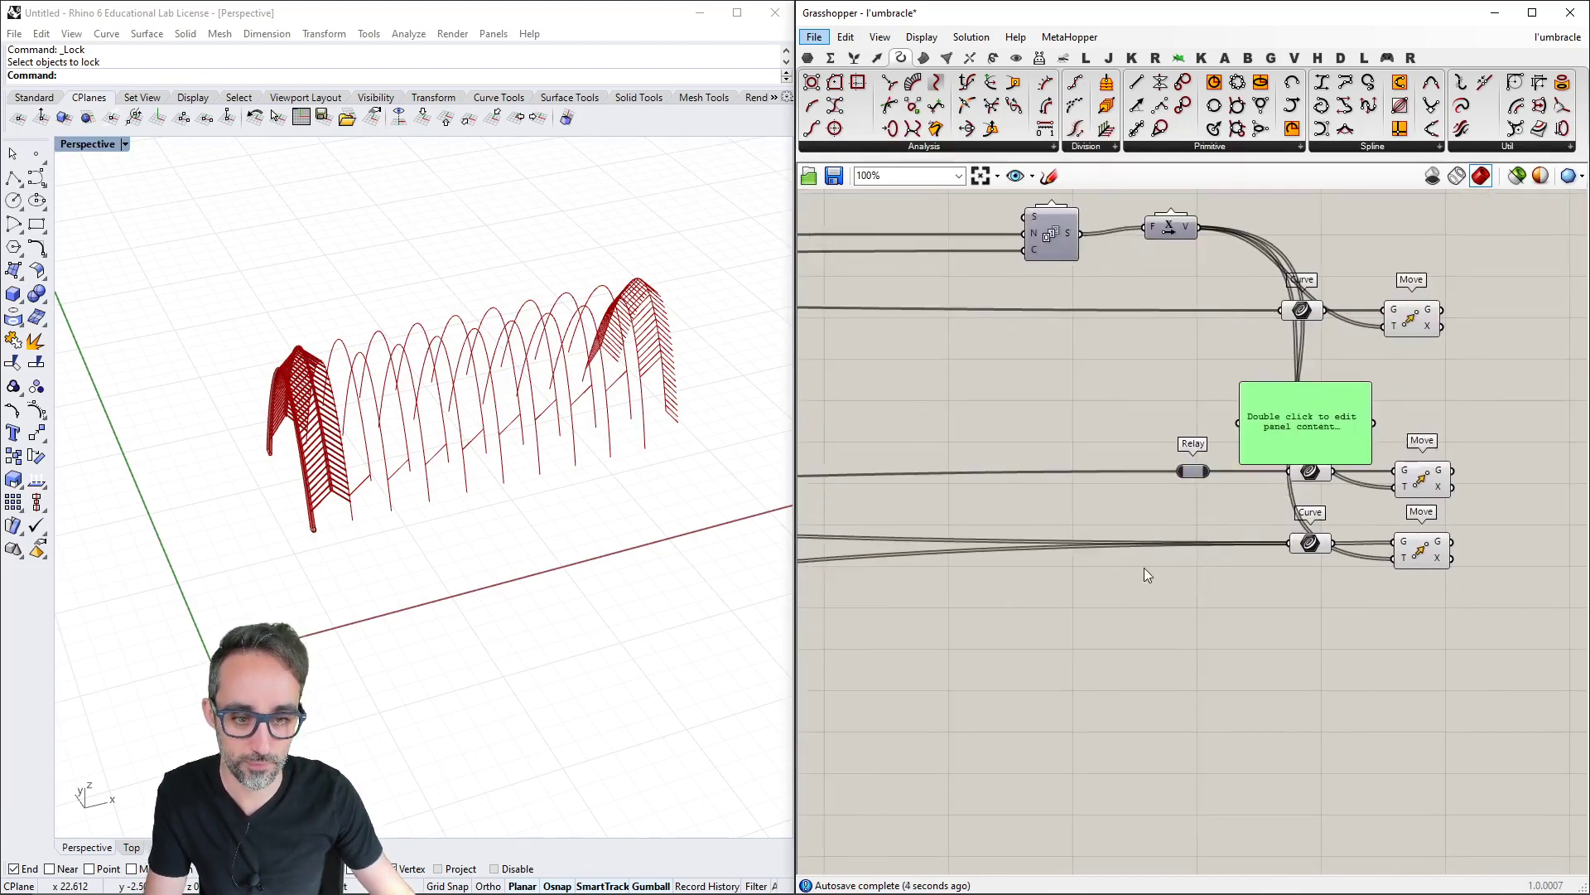
pyautogui.scroll(-1, 1145, 568)
pyautogui.moveTo(1285, 547); pyautogui.dragTo(1225, 639)
pyautogui.scroll(2, 1264, 652)
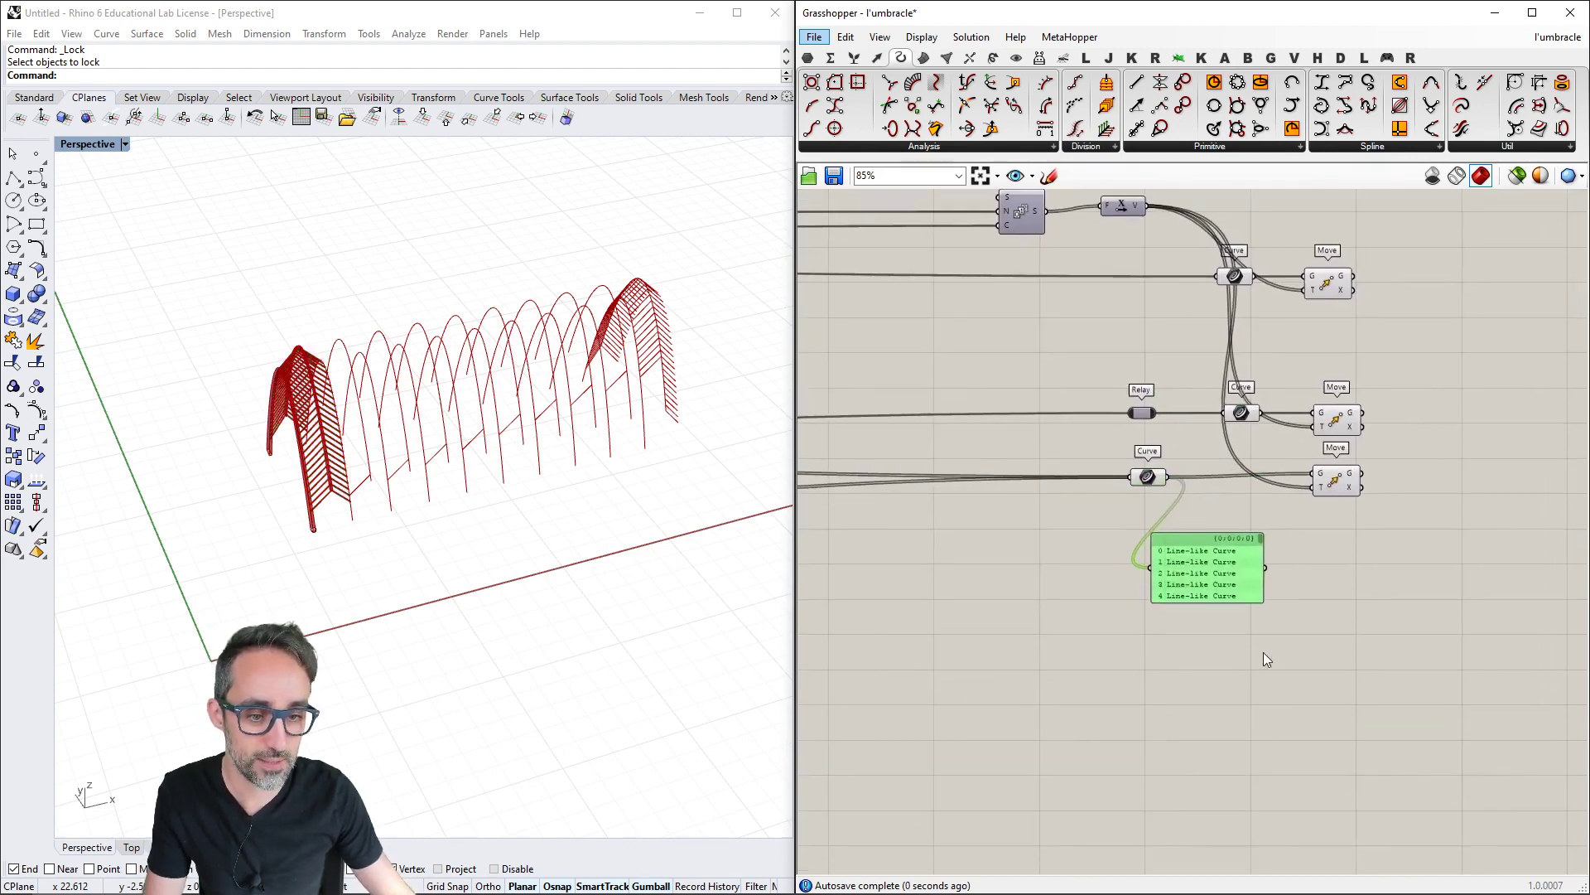
pyautogui.moveTo(1261, 586); pyautogui.dragTo(1324, 836)
pyautogui.moveTo(1320, 830); pyautogui.dragTo(1278, 739, button='right')
pyautogui.scroll(-2, 1255, 688)
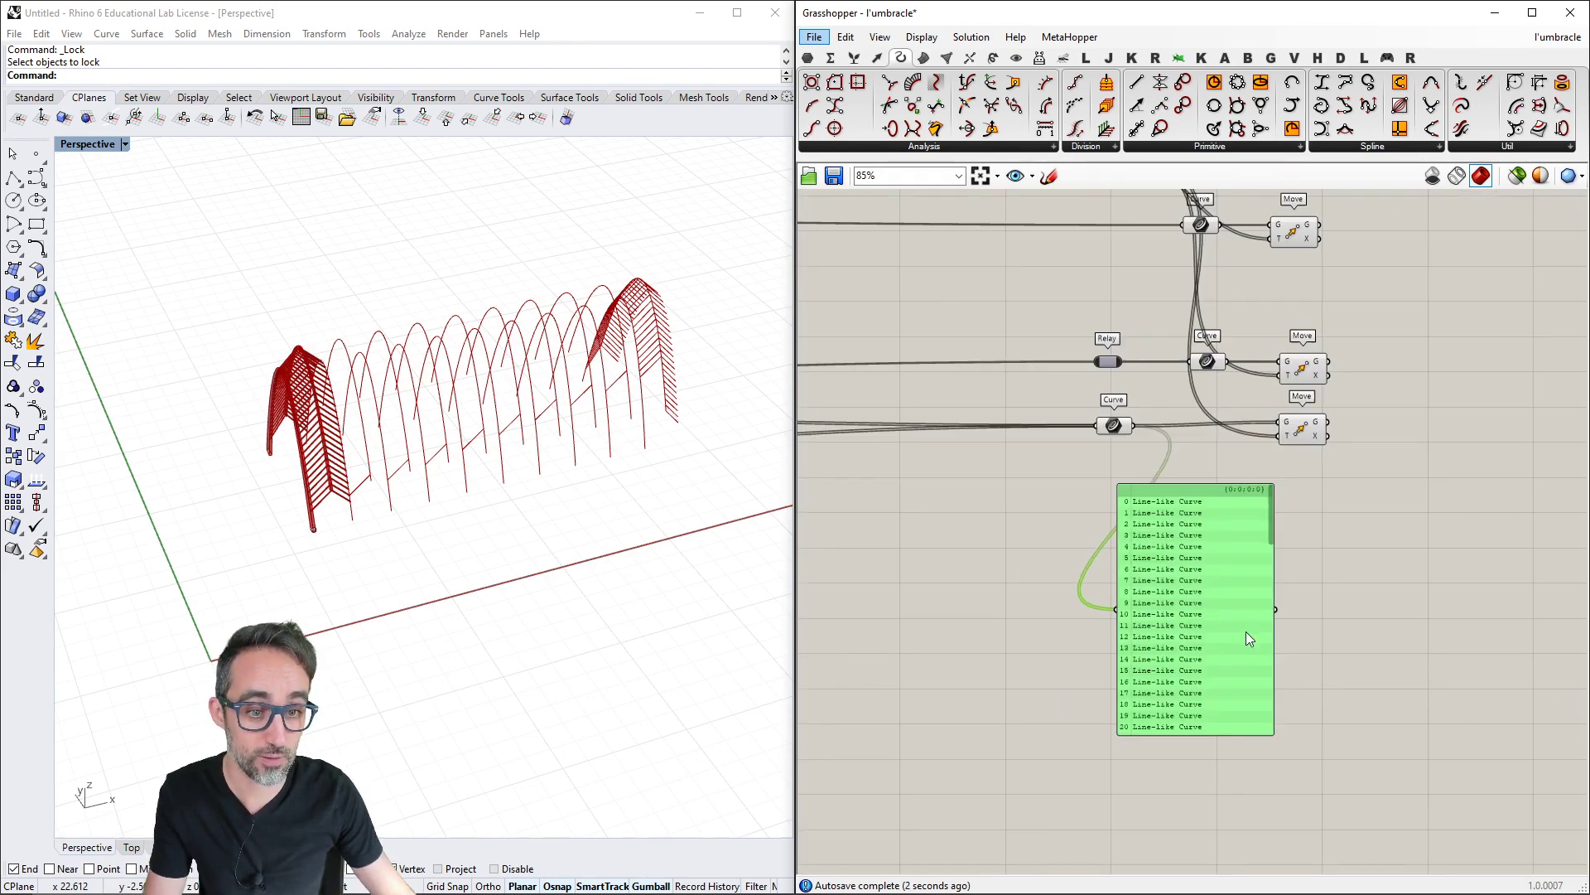
pyautogui.moveTo(1245, 631); pyautogui.dragTo(1206, 641, button='right')
# Duplicate the curve list panel alongside and feed the copy from the Unit X vector output instead
pyautogui.keyDown('alt'); pyautogui.moveTo(1181, 573); pyautogui.dragTo(1371, 559); pyautogui.keyUp('alt')
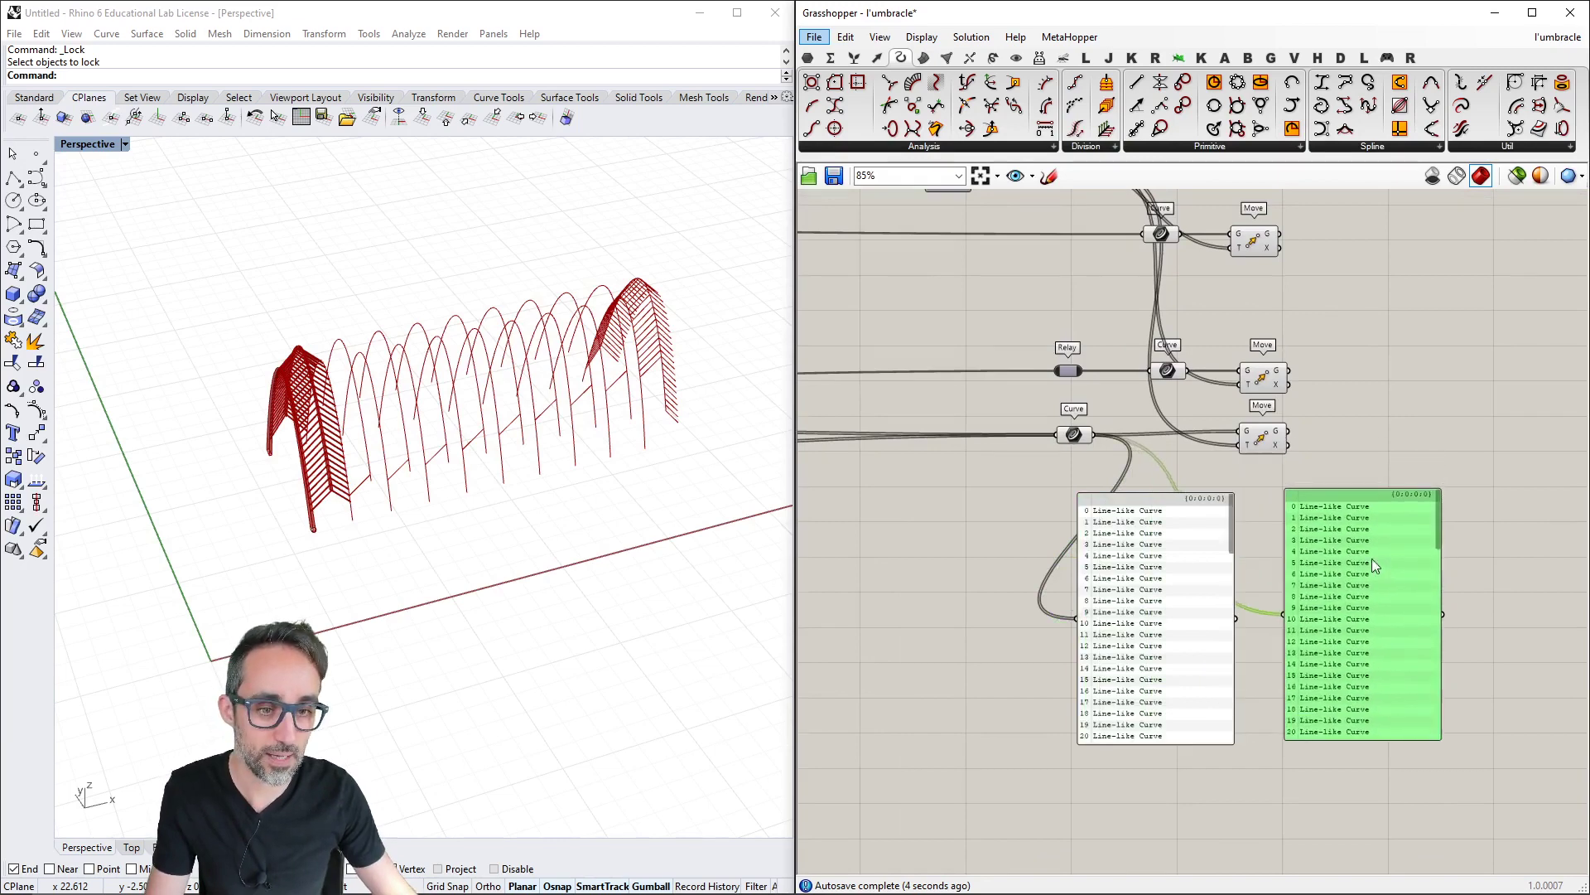
pyautogui.moveTo(1371, 558); pyautogui.dragTo(1321, 656, button='right')
pyautogui.moveTo(1020, 260); pyautogui.dragTo(1231, 711)
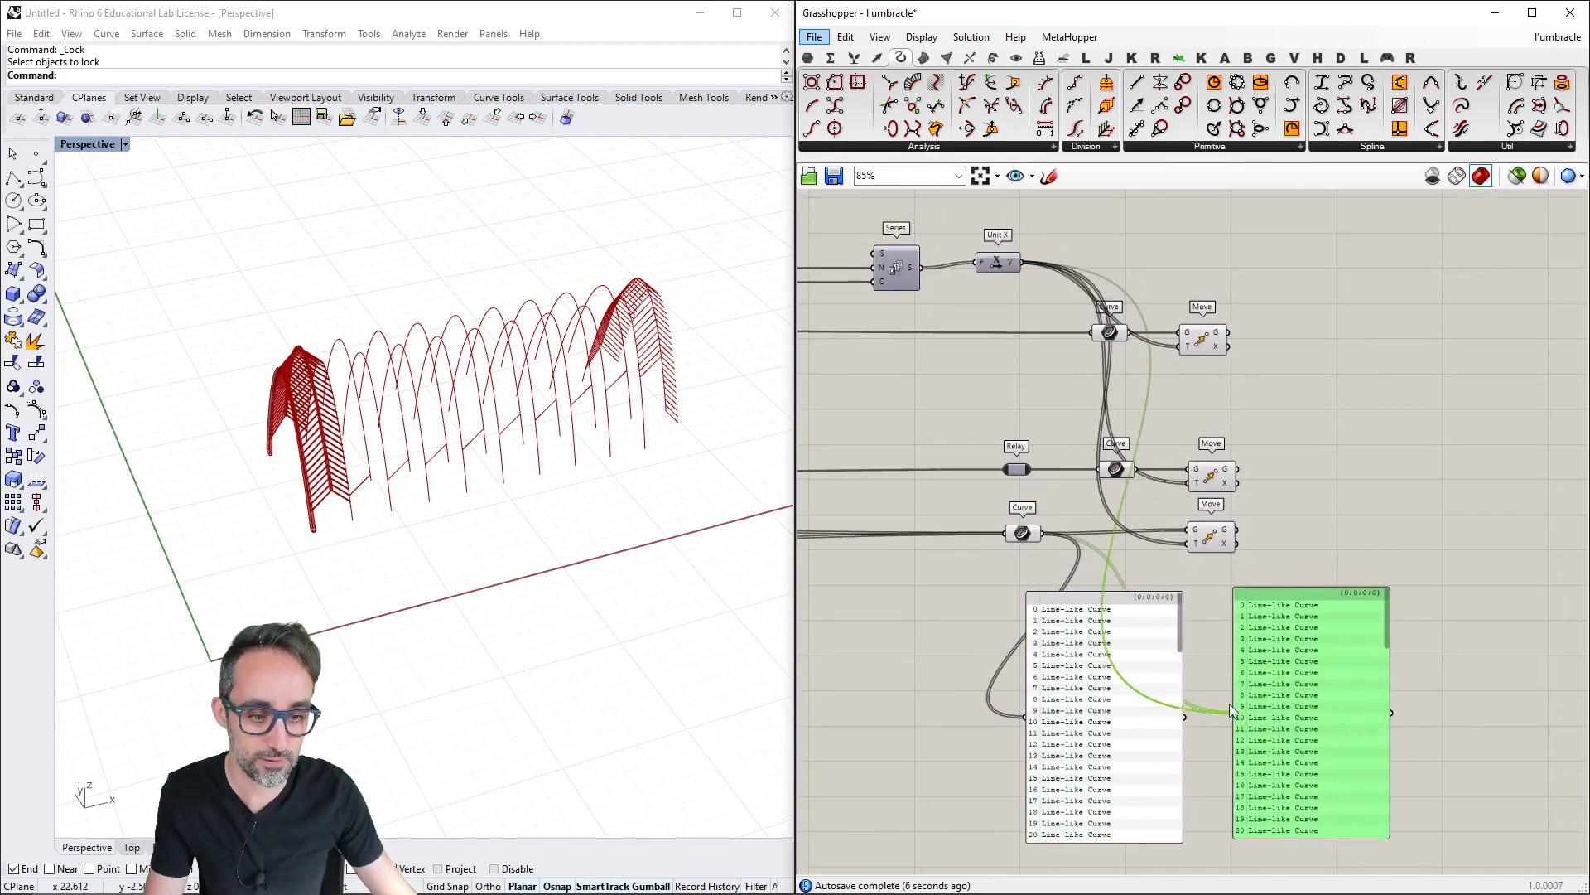
pyautogui.scroll(1, 1229, 703)
pyautogui.moveTo(1229, 703); pyautogui.dragTo(1225, 610, button='right')
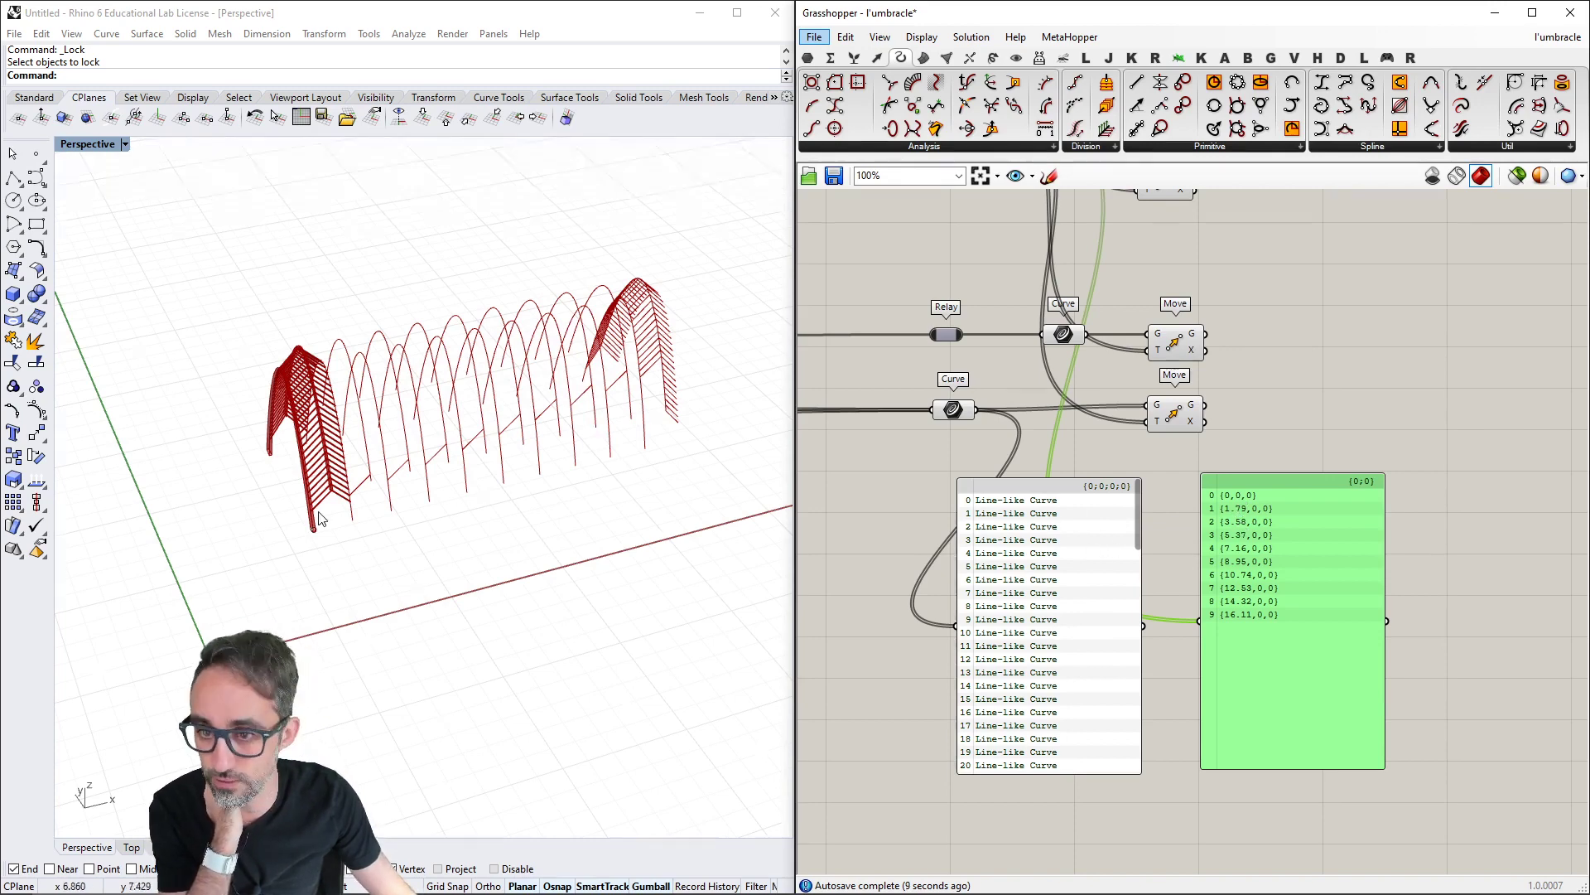
# Insert a Graft Tree component between the third Curve parameter and the Geometry input of its Move component
pyautogui.scroll(2, 321, 519)
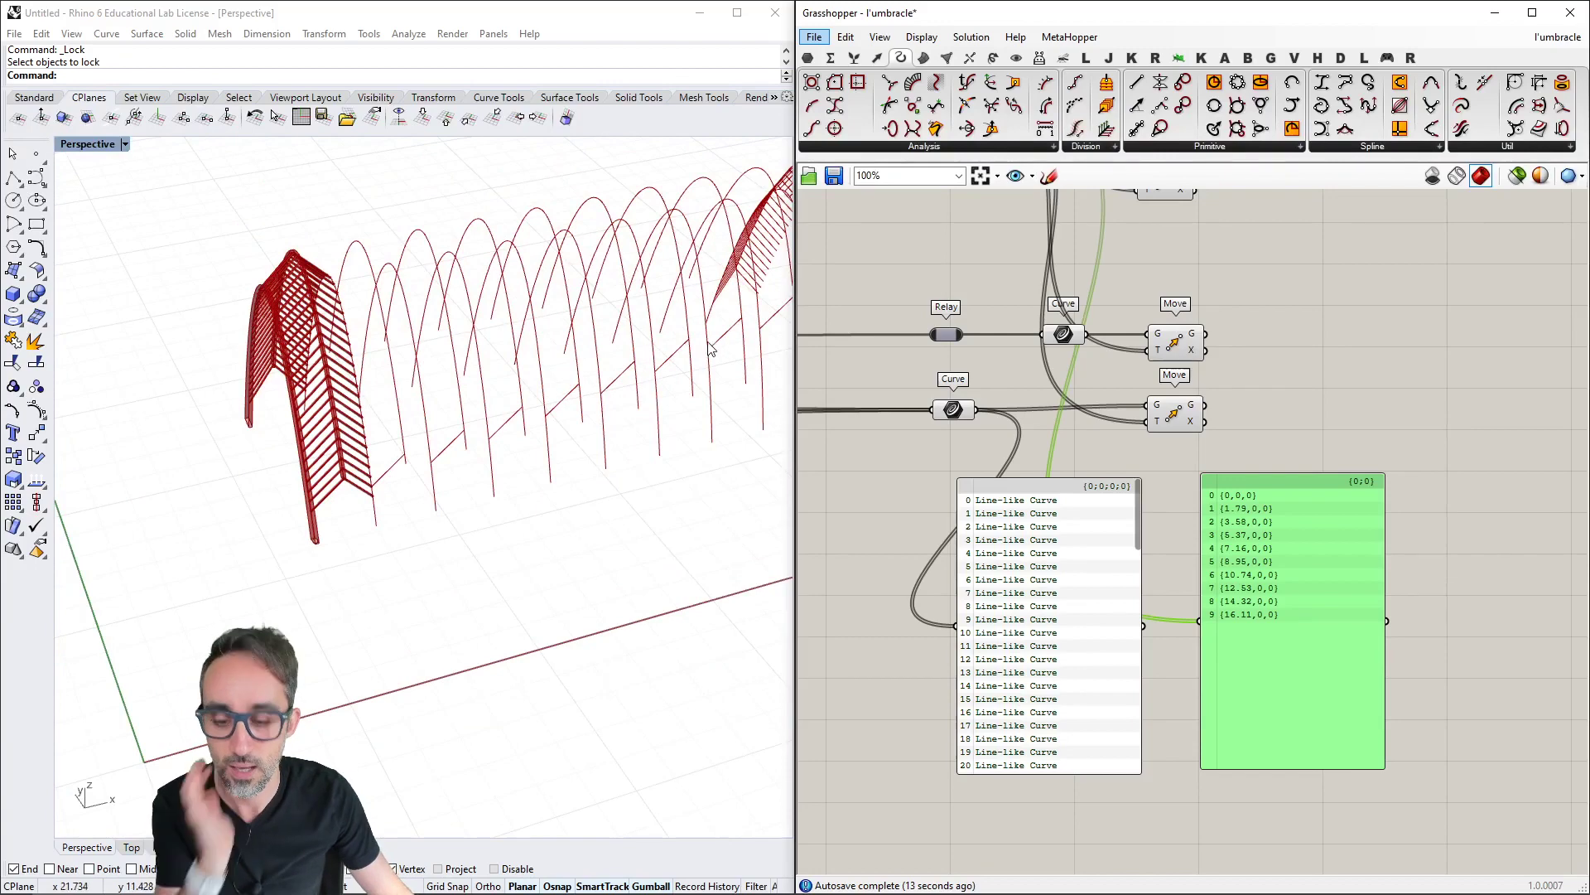
pyautogui.keyDown('shift'); pyautogui.moveTo(694, 362); pyautogui.dragTo(540, 441, button='right'); pyautogui.keyUp('shift')
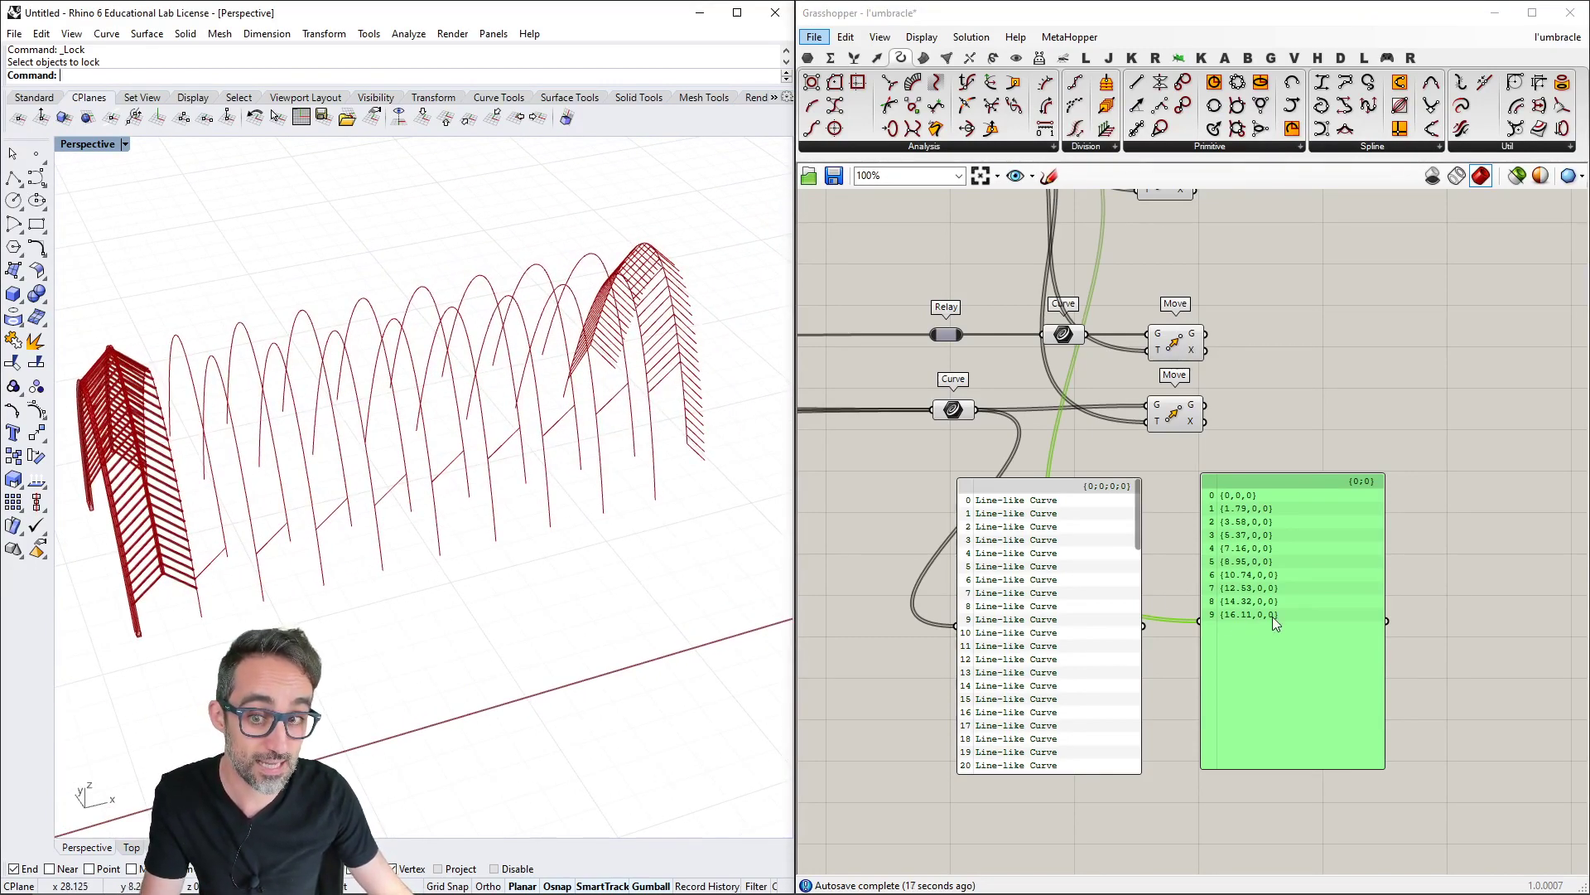
pyautogui.doubleClick(1094, 446)
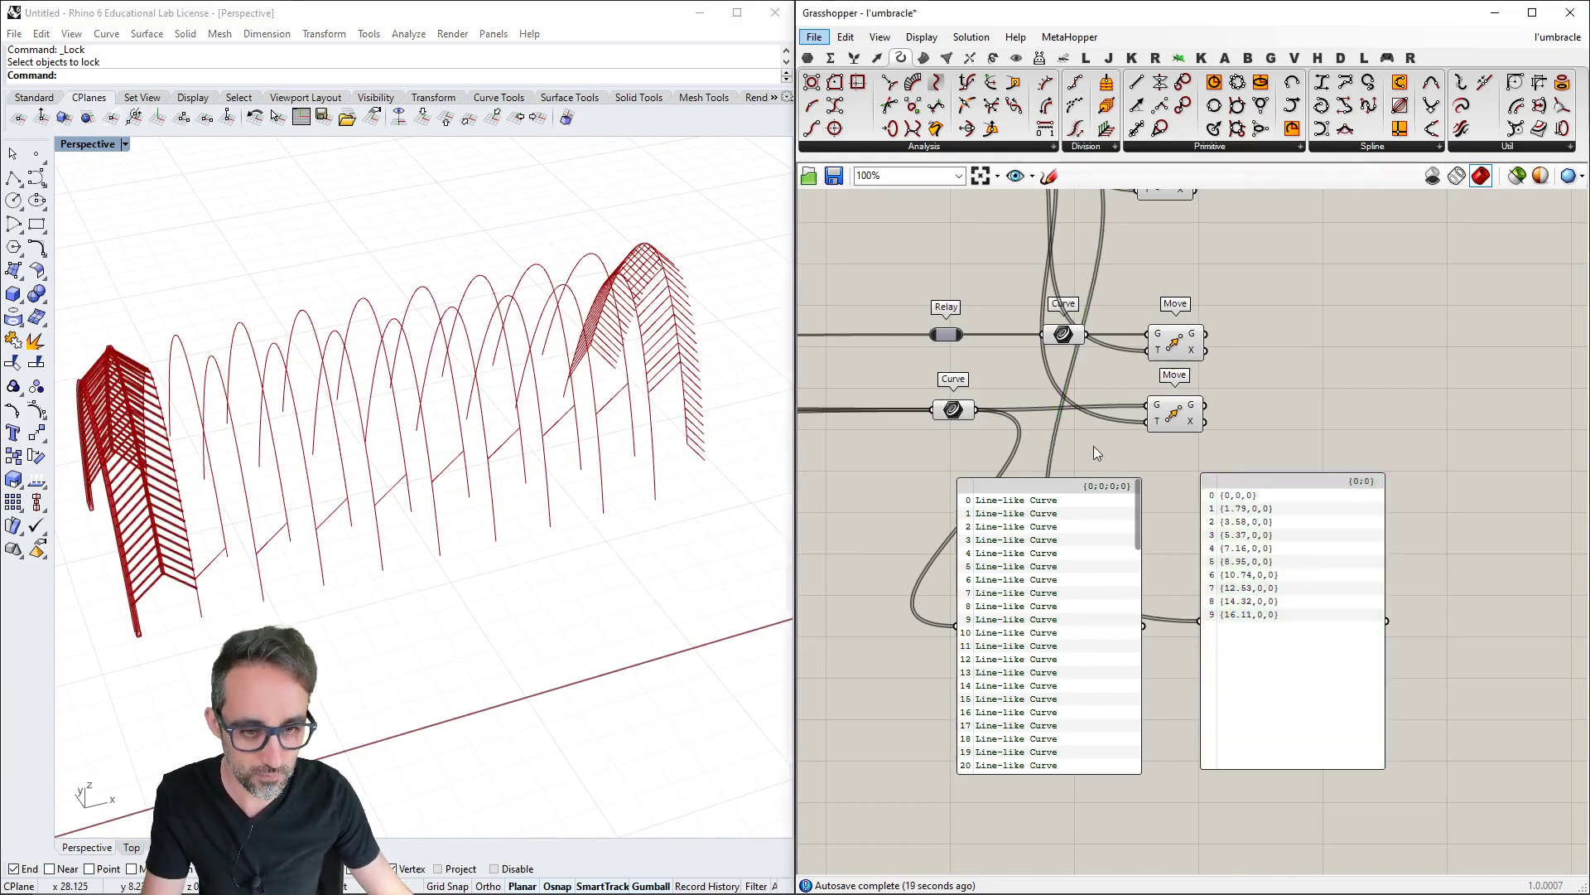
pyautogui.write('graft')
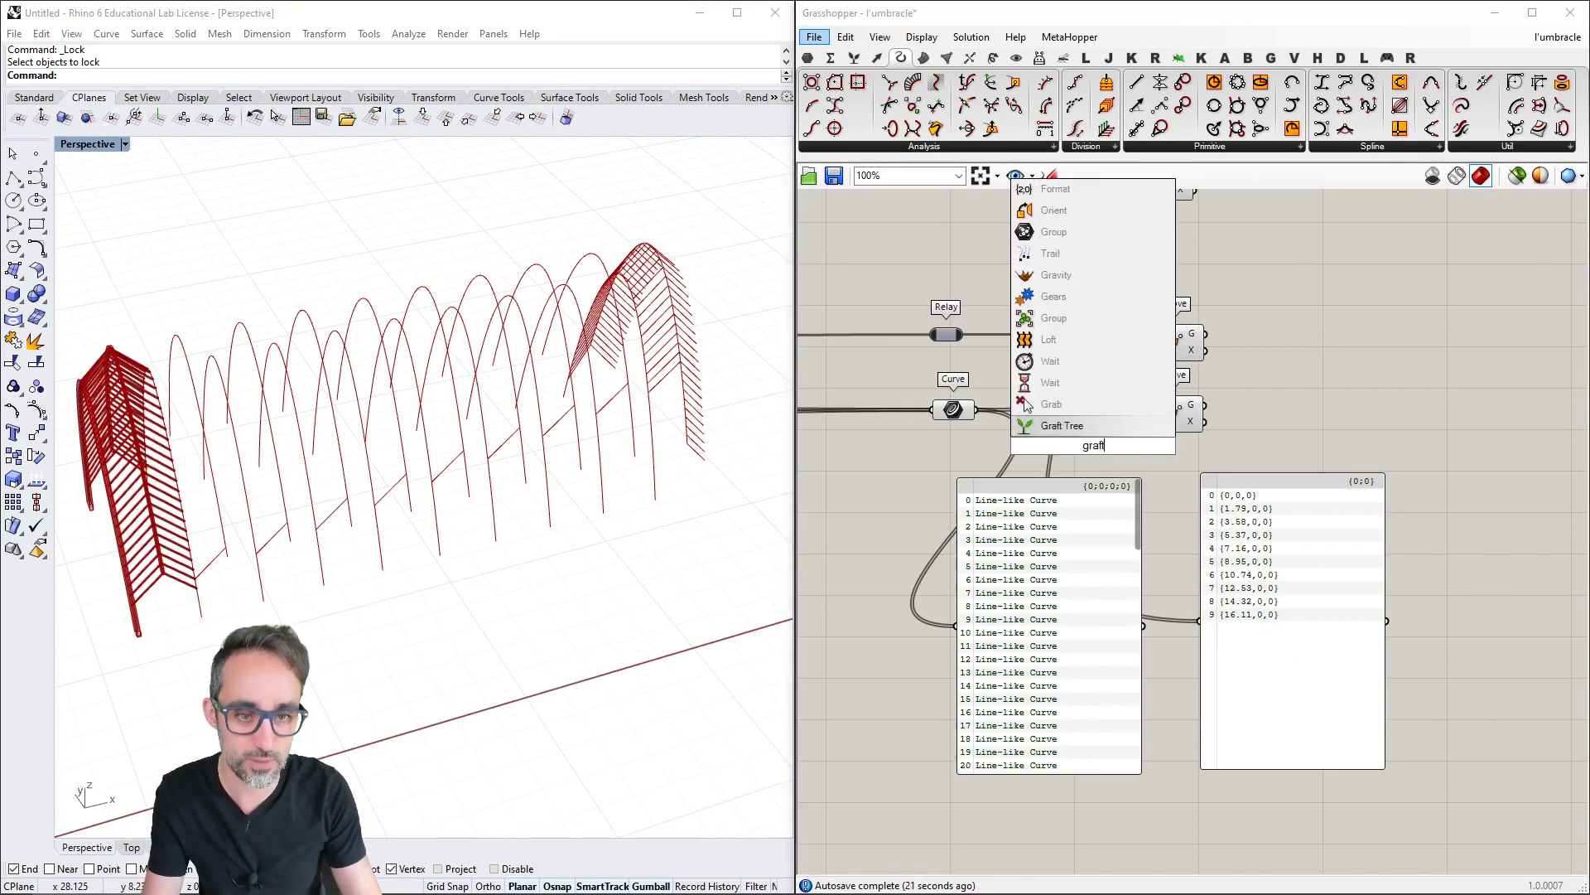
pyautogui.press('Return')
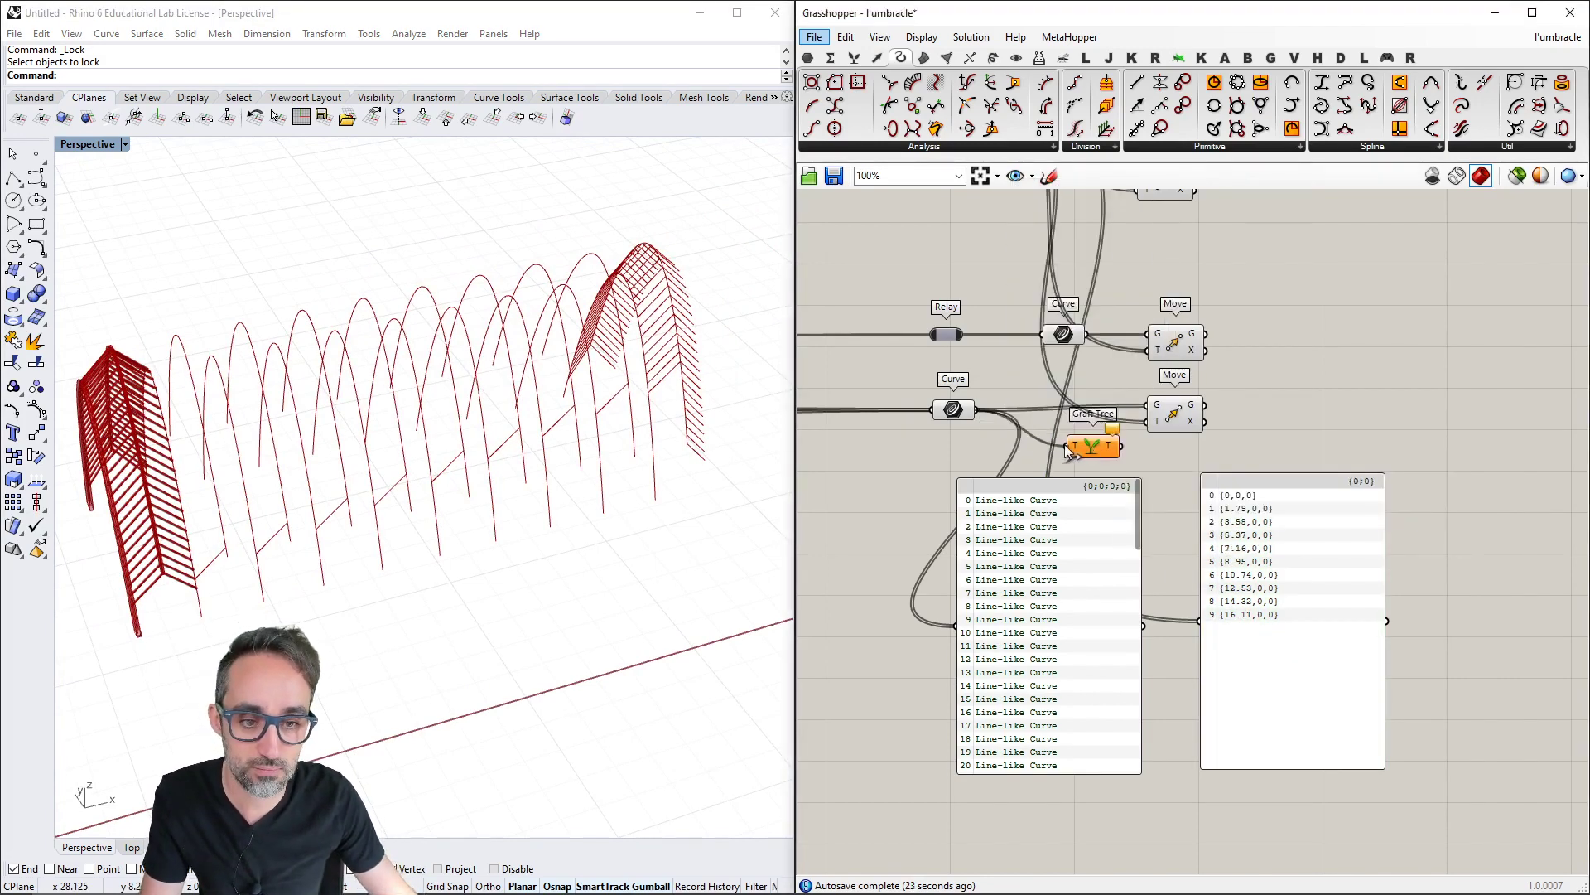
pyautogui.moveTo(1067, 449); pyautogui.dragTo(1057, 412)
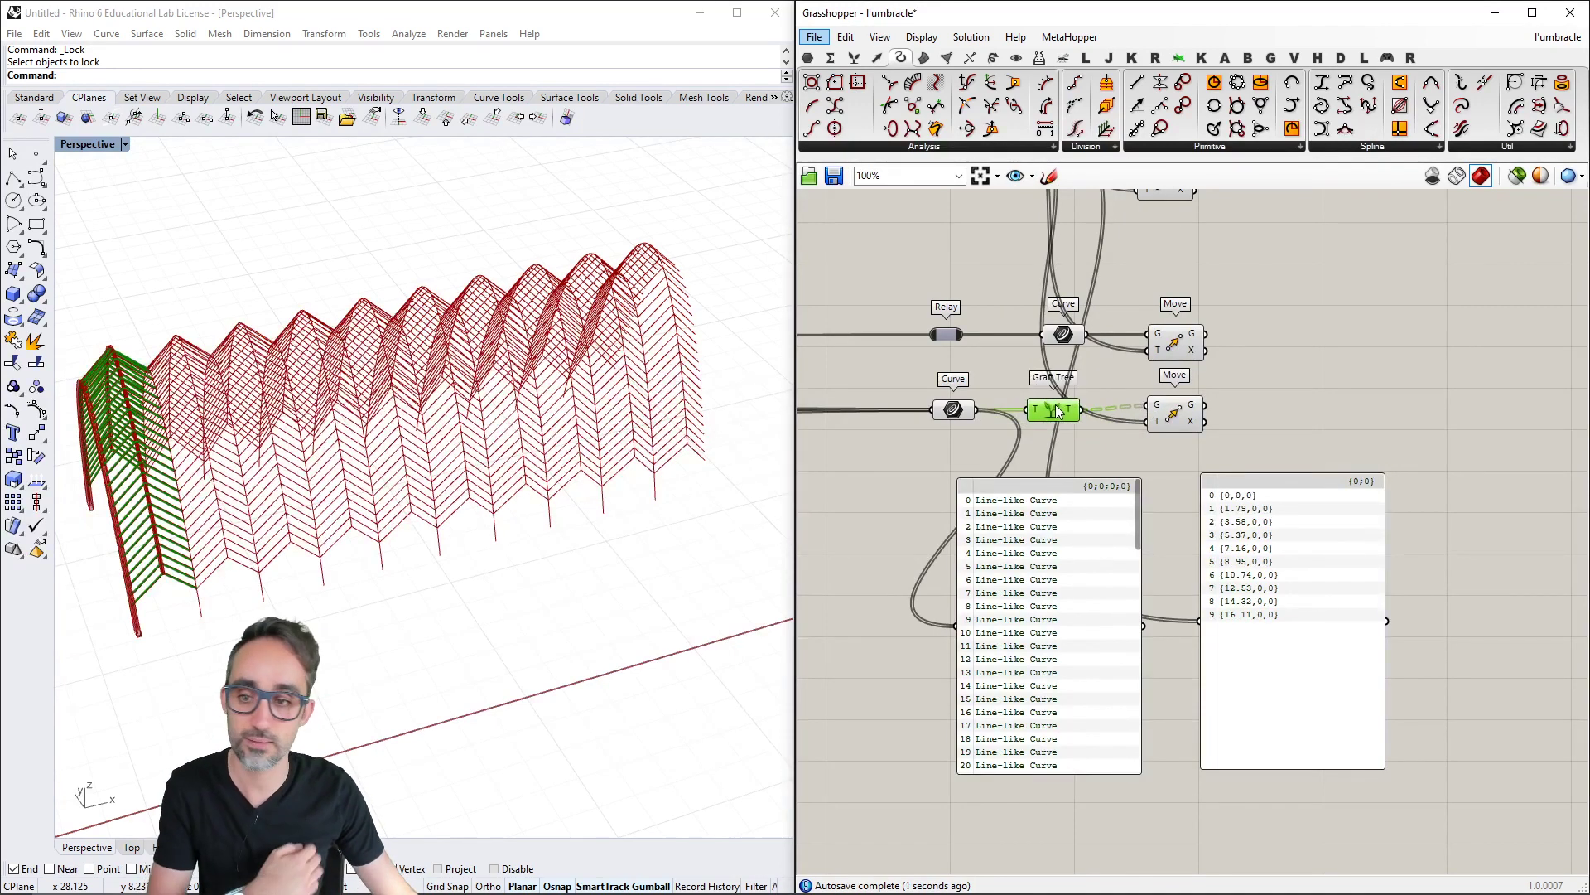
# Nudge the lowest Move component slightly away from the Graft Tree and select the panel listing the vectors
pyautogui.click(687, 535)
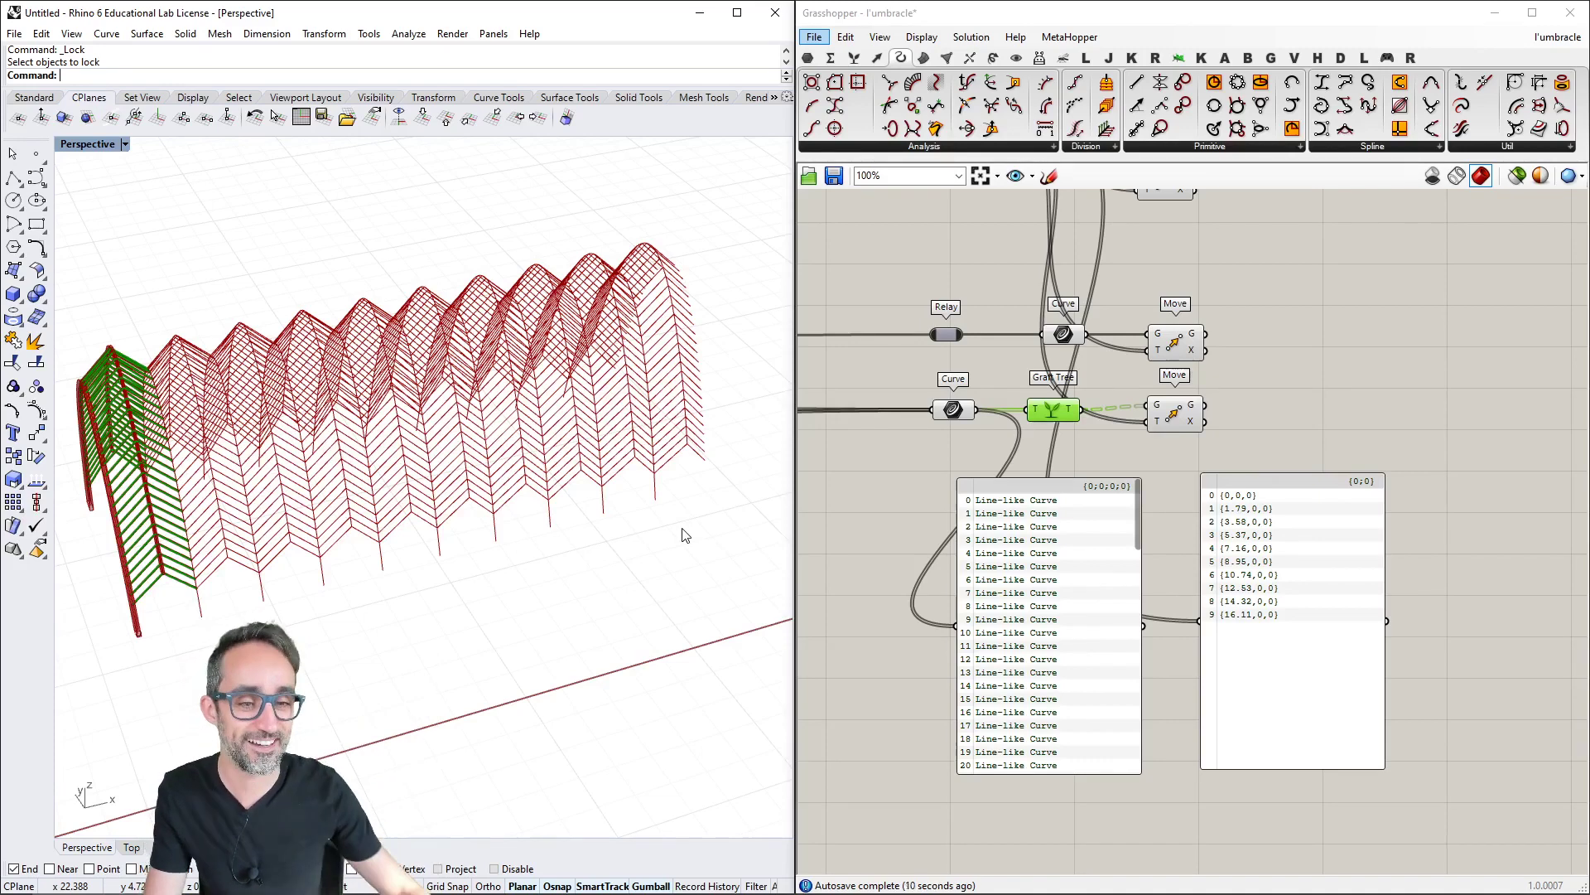
pyautogui.moveTo(1177, 412); pyautogui.dragTo(1191, 415)
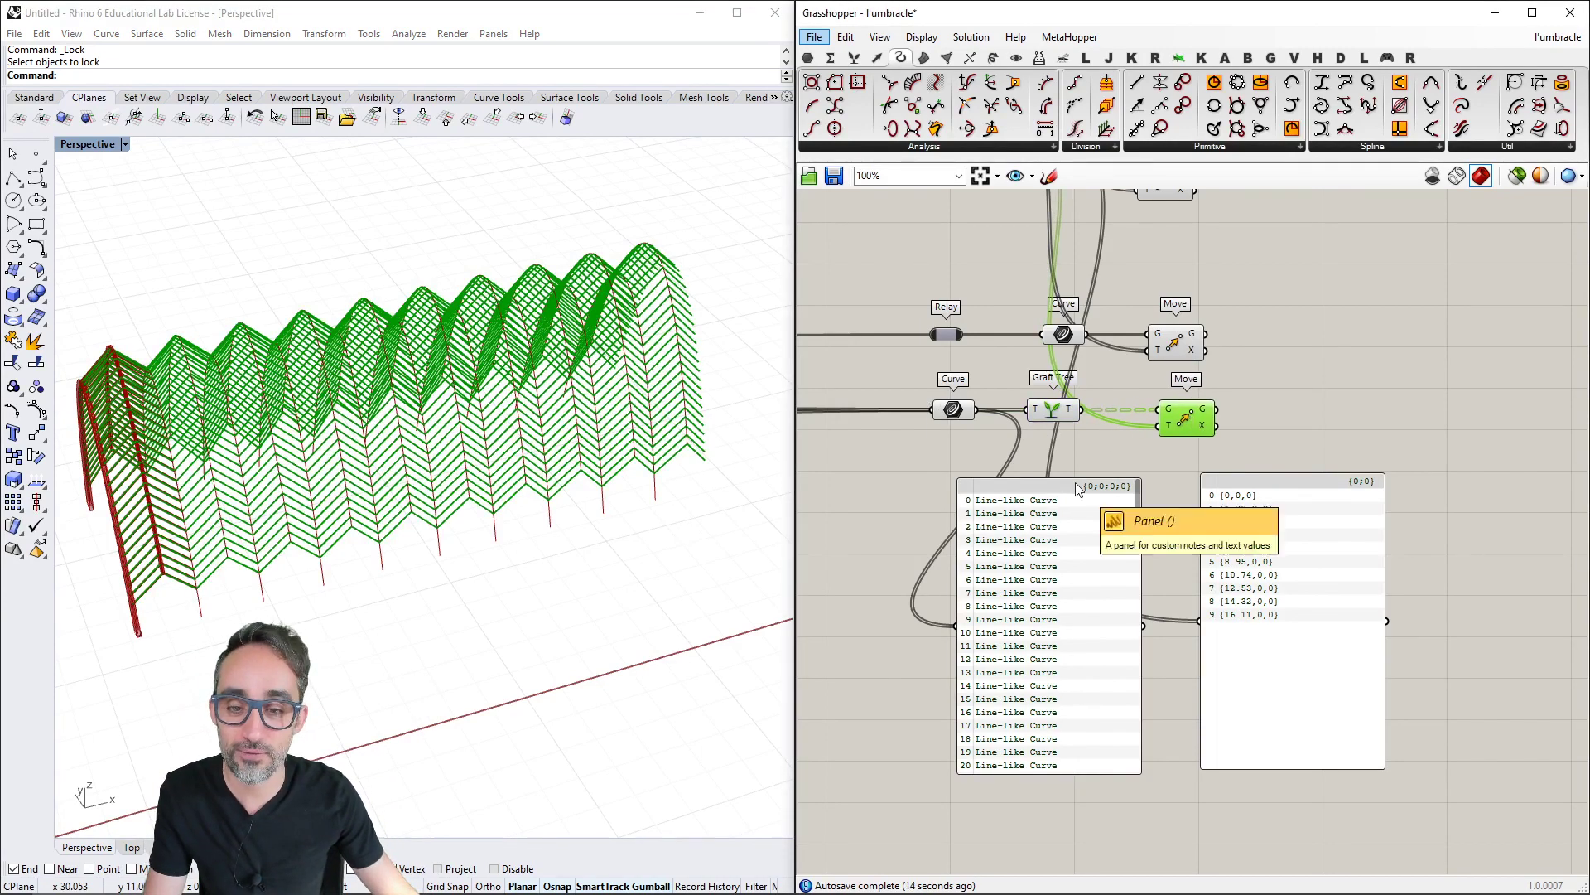
pyautogui.click(1323, 562)
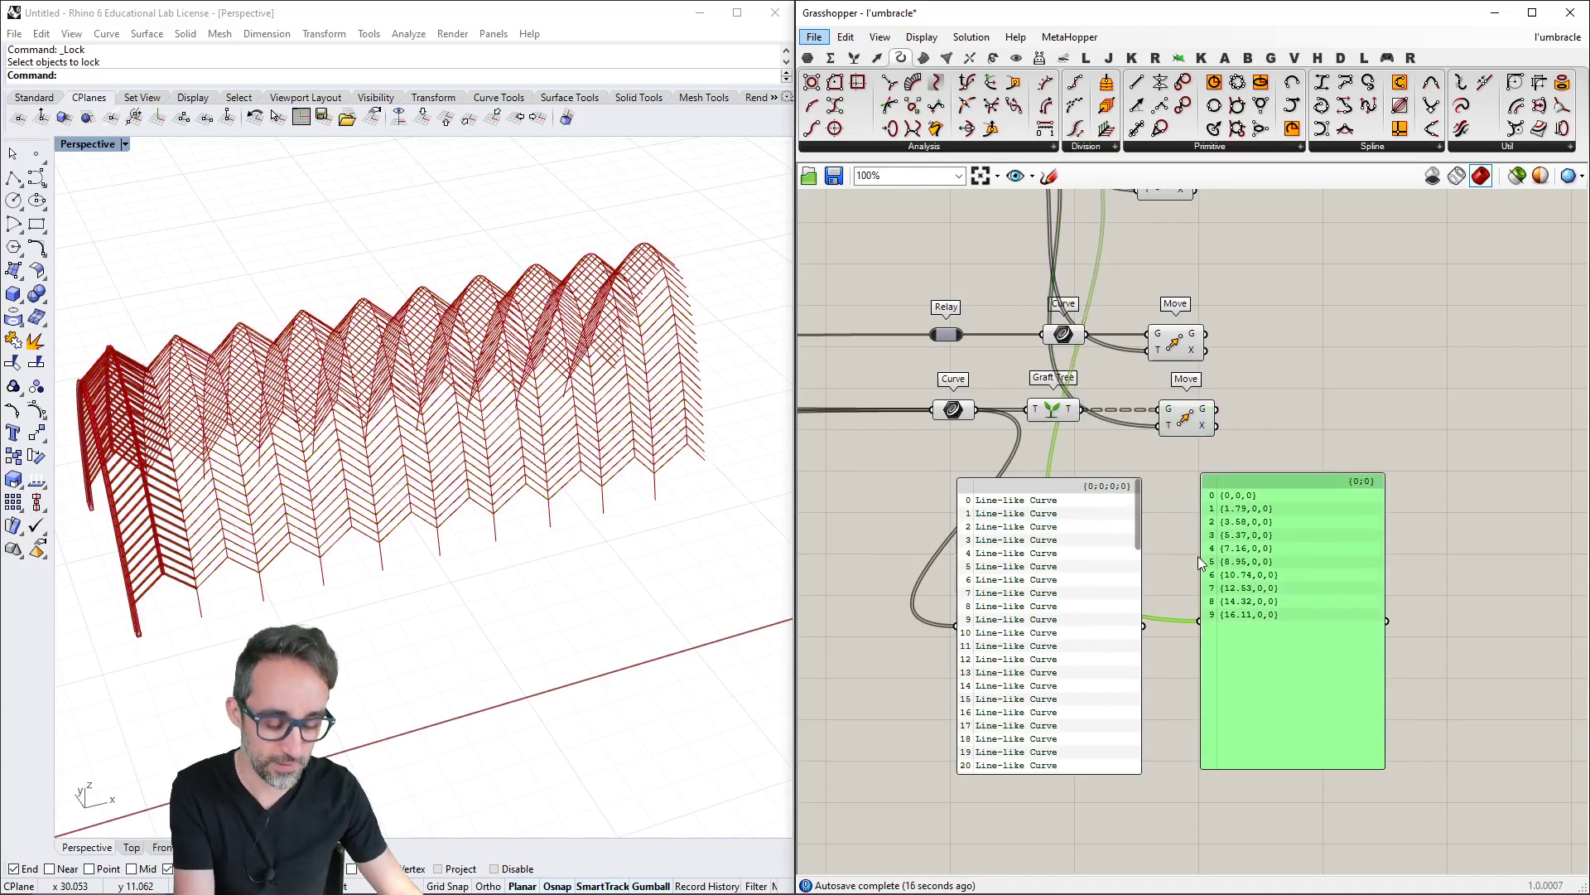
# Delete the curve list panel and move the vector list panel further down, clear of the Move components
pyautogui.click(1045, 559)
pyautogui.scroll(-5, 1046, 559)
pyautogui.moveTo(1056, 565); pyautogui.dragTo(1138, 522, button='right')
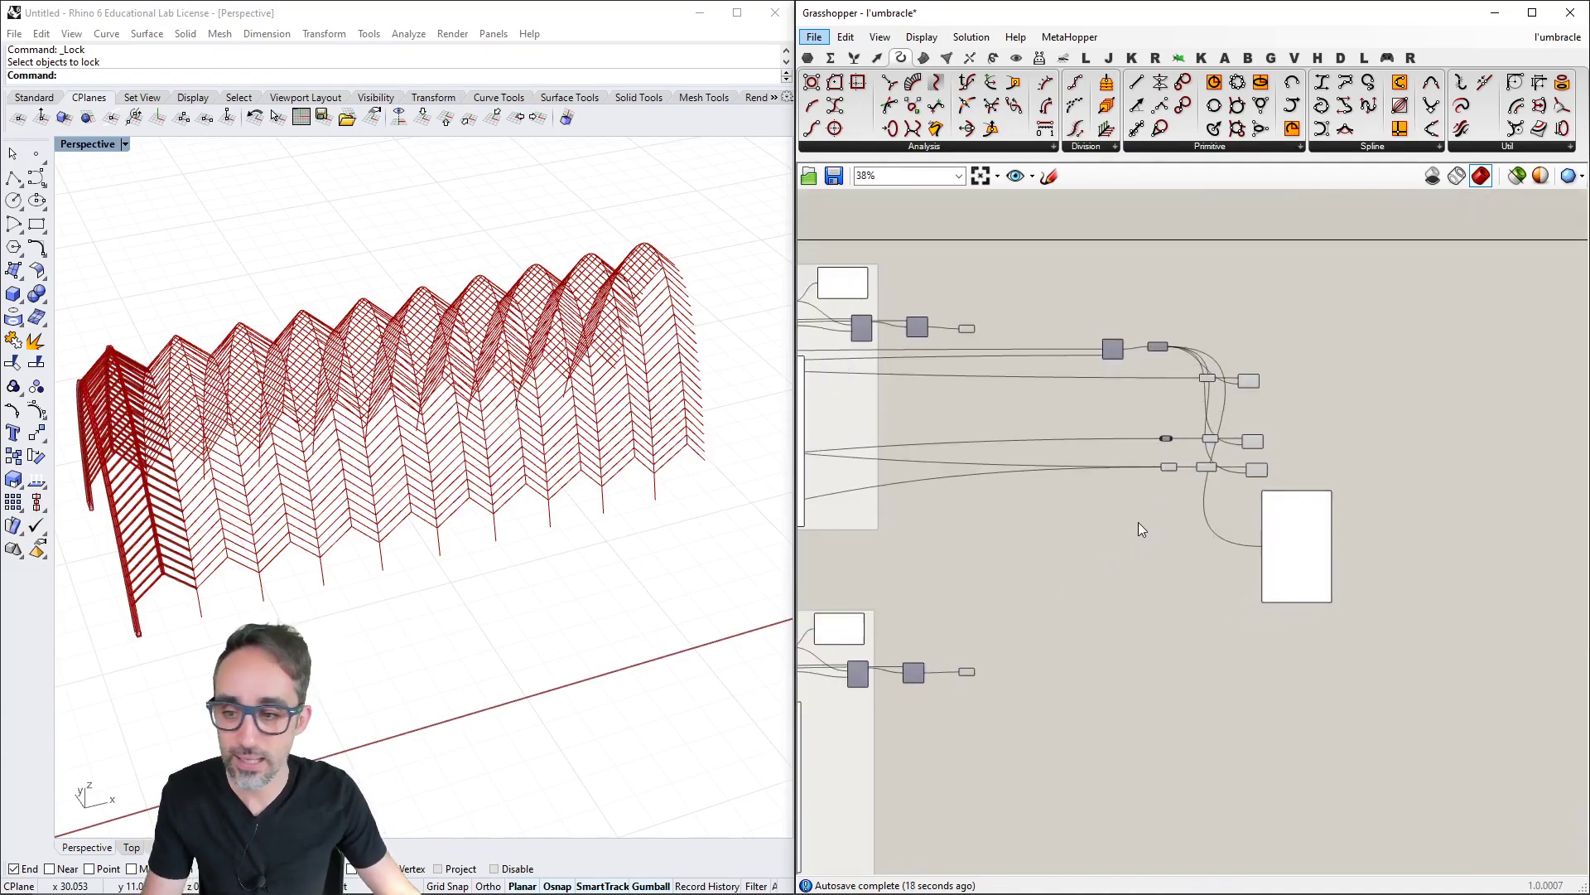
pyautogui.moveTo(1323, 544); pyautogui.dragTo(1330, 617)
pyautogui.scroll(5, 1256, 527)
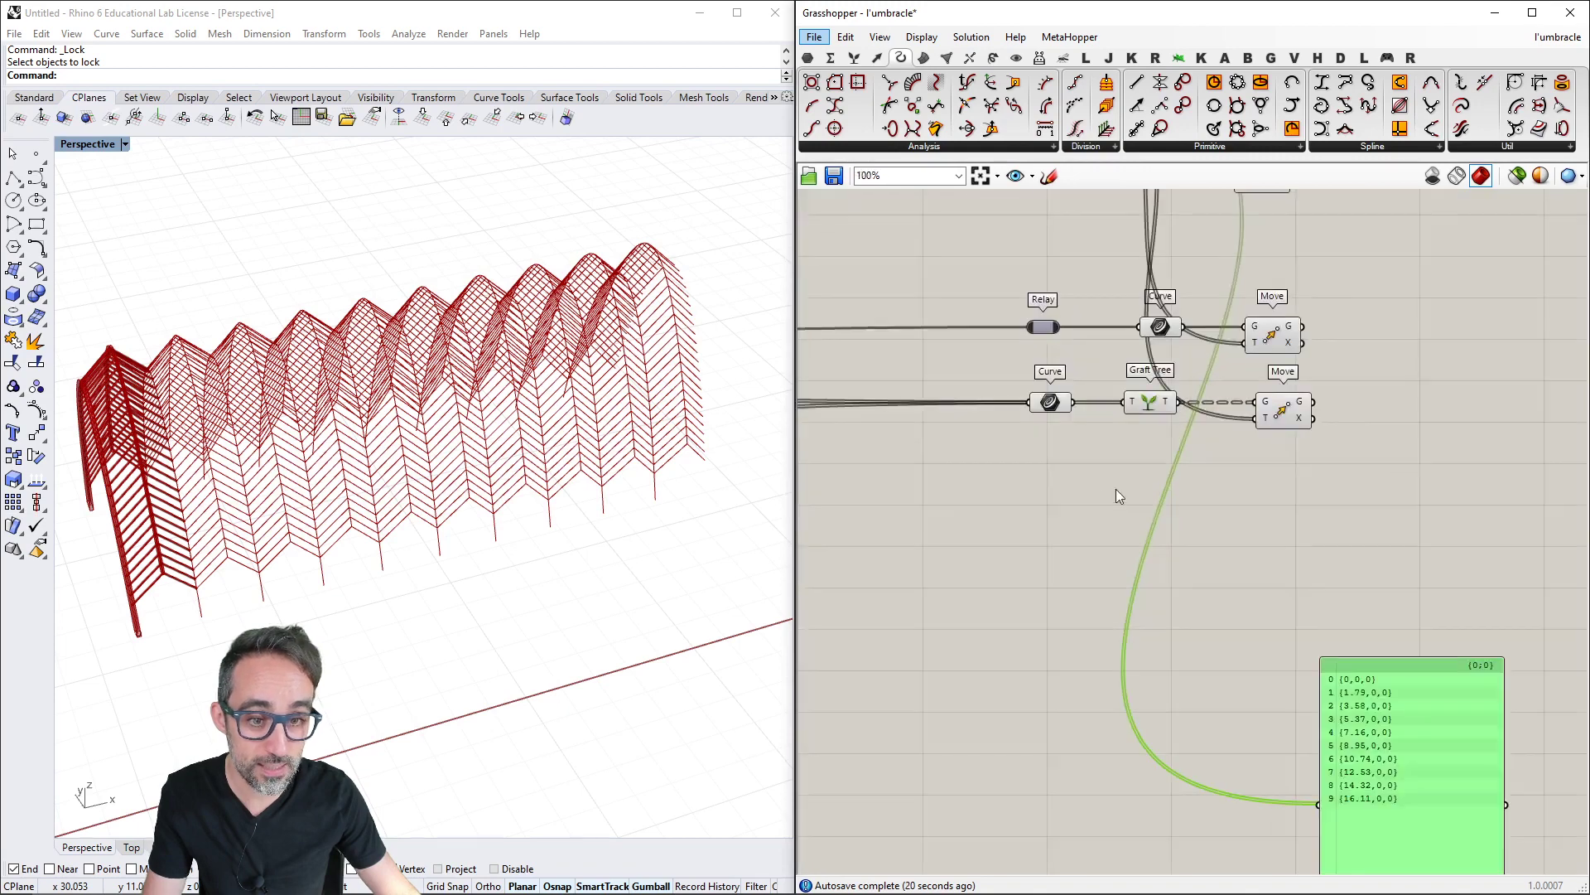
# Add a Brep parameter below the third Curve parameter
pyautogui.doubleClick(1037, 491)
pyautogui.write('Bre')
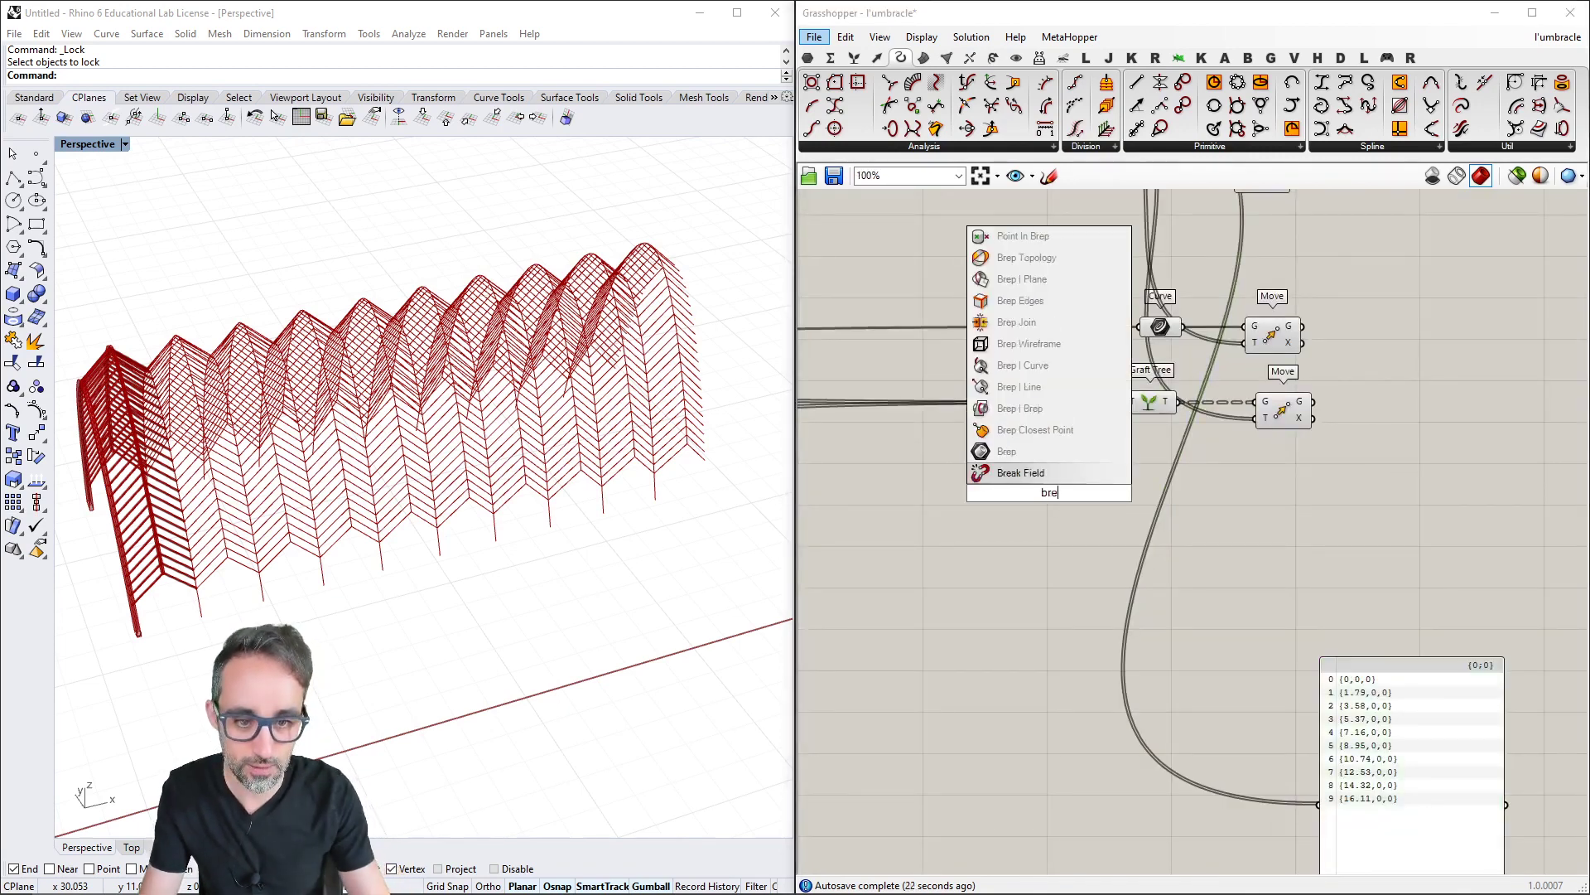
pyautogui.write('p')
pyautogui.press('Return')
pyautogui.scroll(-5, 1050, 494)
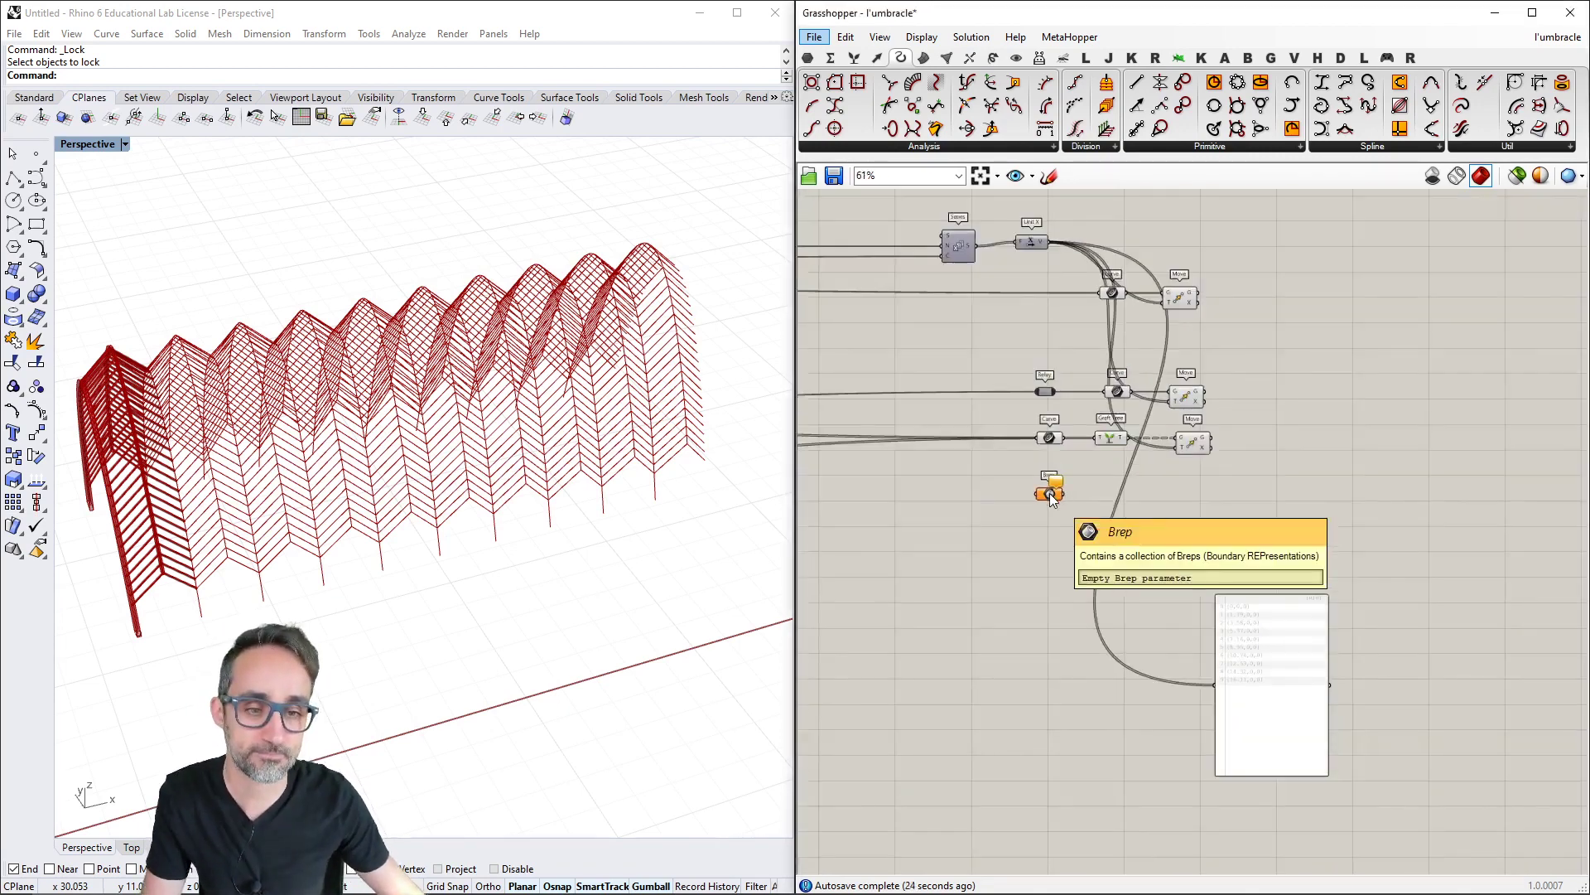
# Connect the Brep output of the upper sweep group to the new Brep parameter
pyautogui.moveTo(1051, 494); pyautogui.dragTo(1215, 495, button='right')
pyautogui.scroll(3, 1025, 488)
pyautogui.moveTo(1022, 485); pyautogui.dragTo(1151, 485, button='right')
pyautogui.scroll(-4, 1150, 485)
pyautogui.moveTo(977, 444); pyautogui.dragTo(1103, 459, button='right')
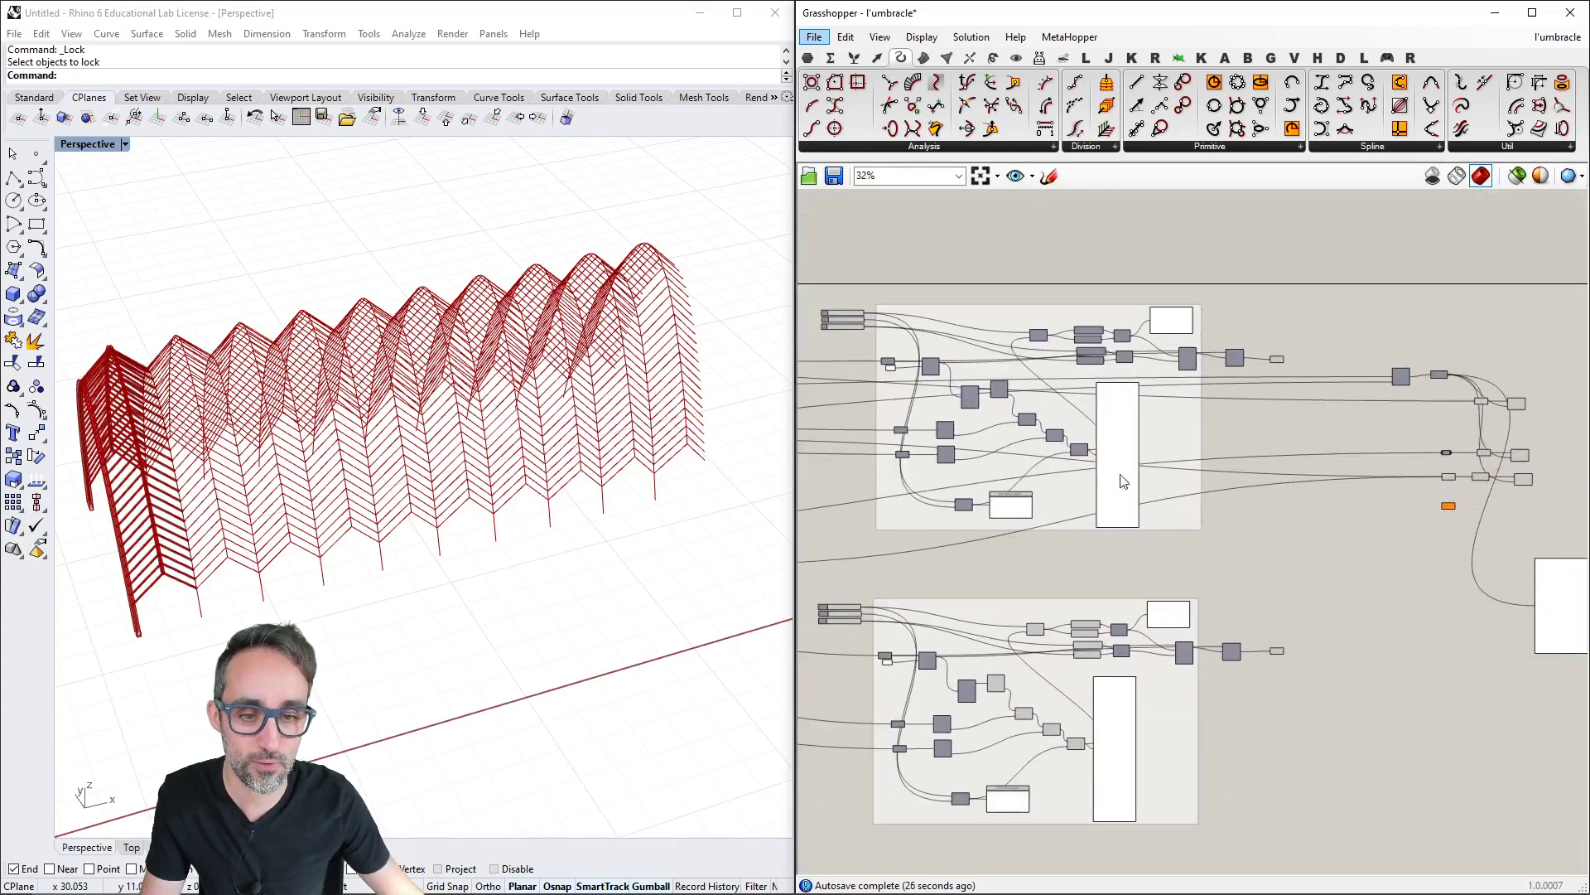
pyautogui.scroll(3, 1340, 390)
pyautogui.scroll(4, 1347, 385)
pyautogui.moveTo(1347, 386); pyautogui.dragTo(1072, 358, button='right')
pyautogui.scroll(-3, 1065, 355)
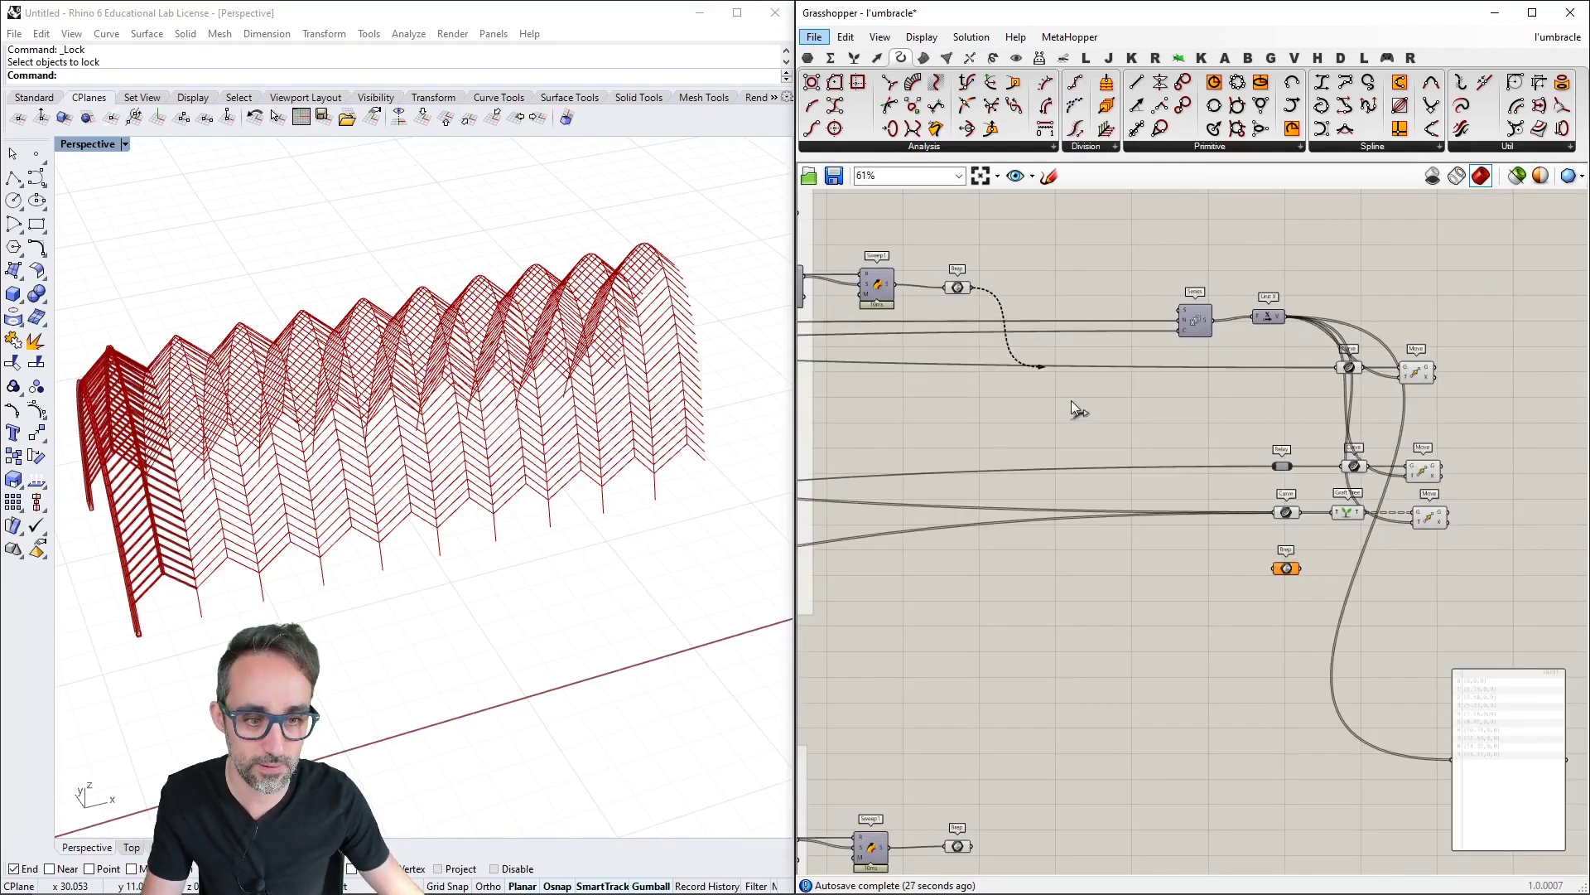
pyautogui.moveTo(1071, 400); pyautogui.dragTo(1271, 568)
# Duplicate the lowest Move component beside the Brep parameter, with the Brep as its Geometry and the Unit X vectors as its motion
pyautogui.scroll(3, 1336, 558)
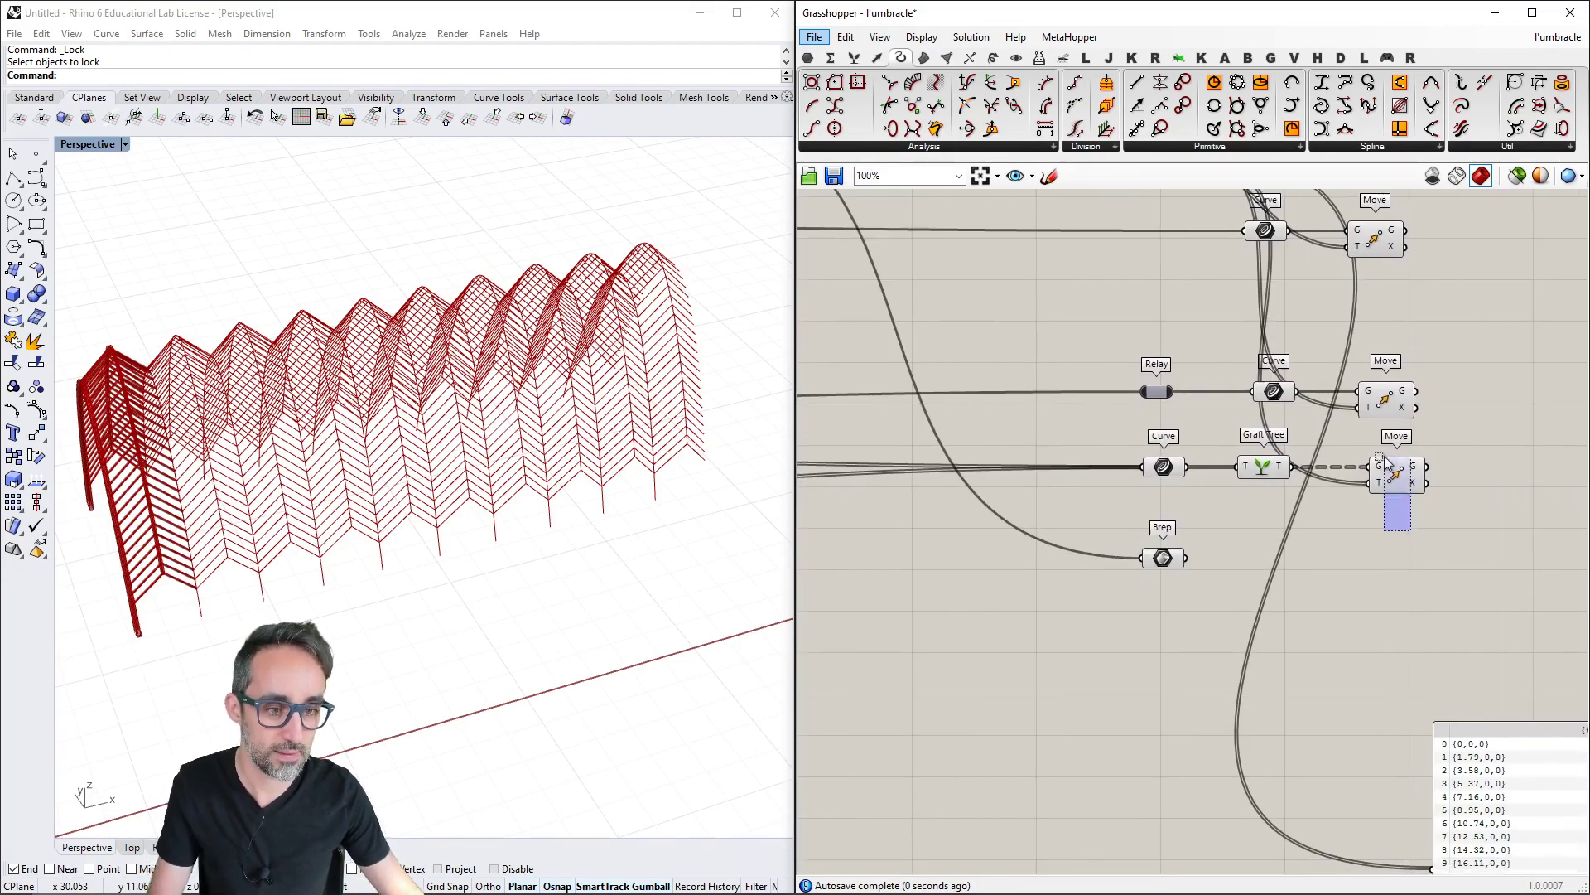
pyautogui.moveTo(1384, 458); pyautogui.dragTo(1376, 570)
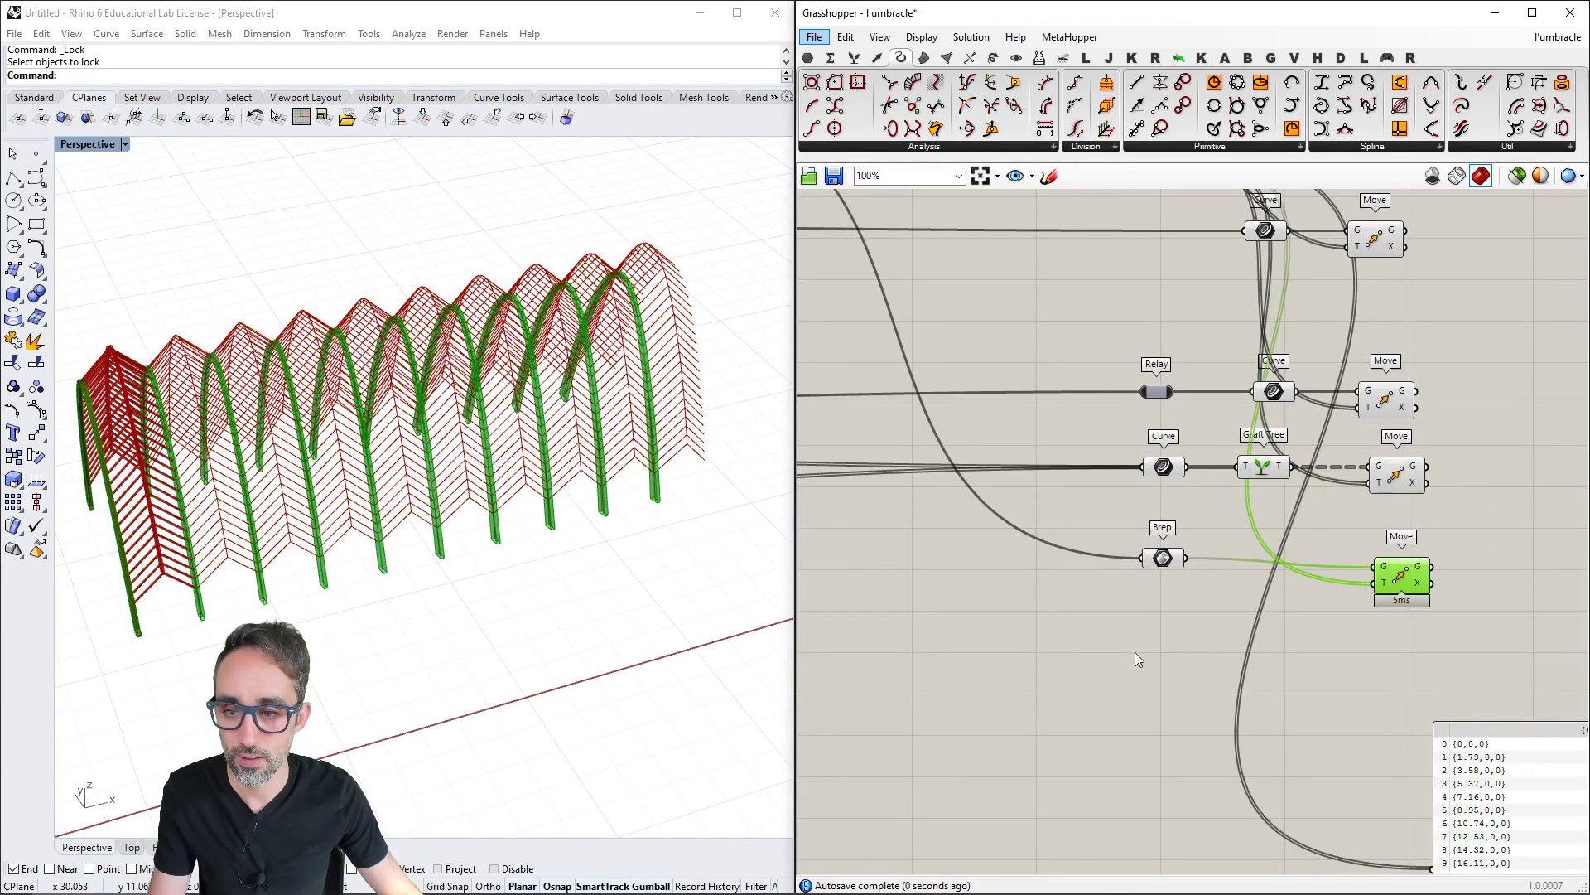
pyautogui.moveTo(1116, 653); pyautogui.dragTo(1132, 610, button='right')
pyautogui.scroll(-4, 1275, 563)
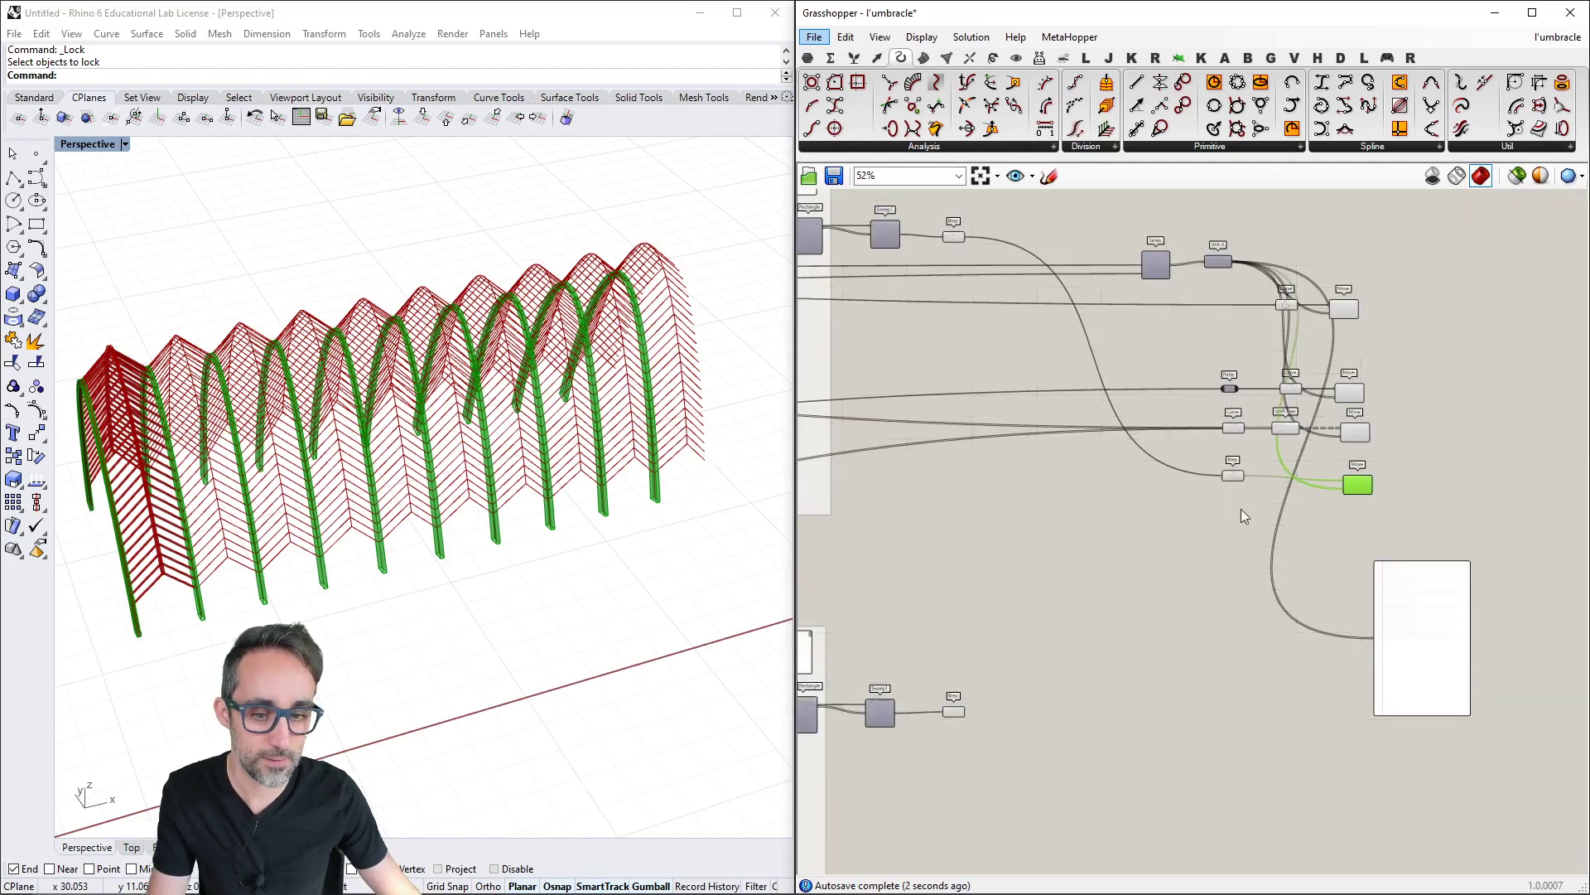
pyautogui.click(1385, 531)
# Add the lower sweep group's Brep output to the shared Brep parameter and graft that parameter
pyautogui.moveTo(967, 710); pyautogui.dragTo(1221, 477)
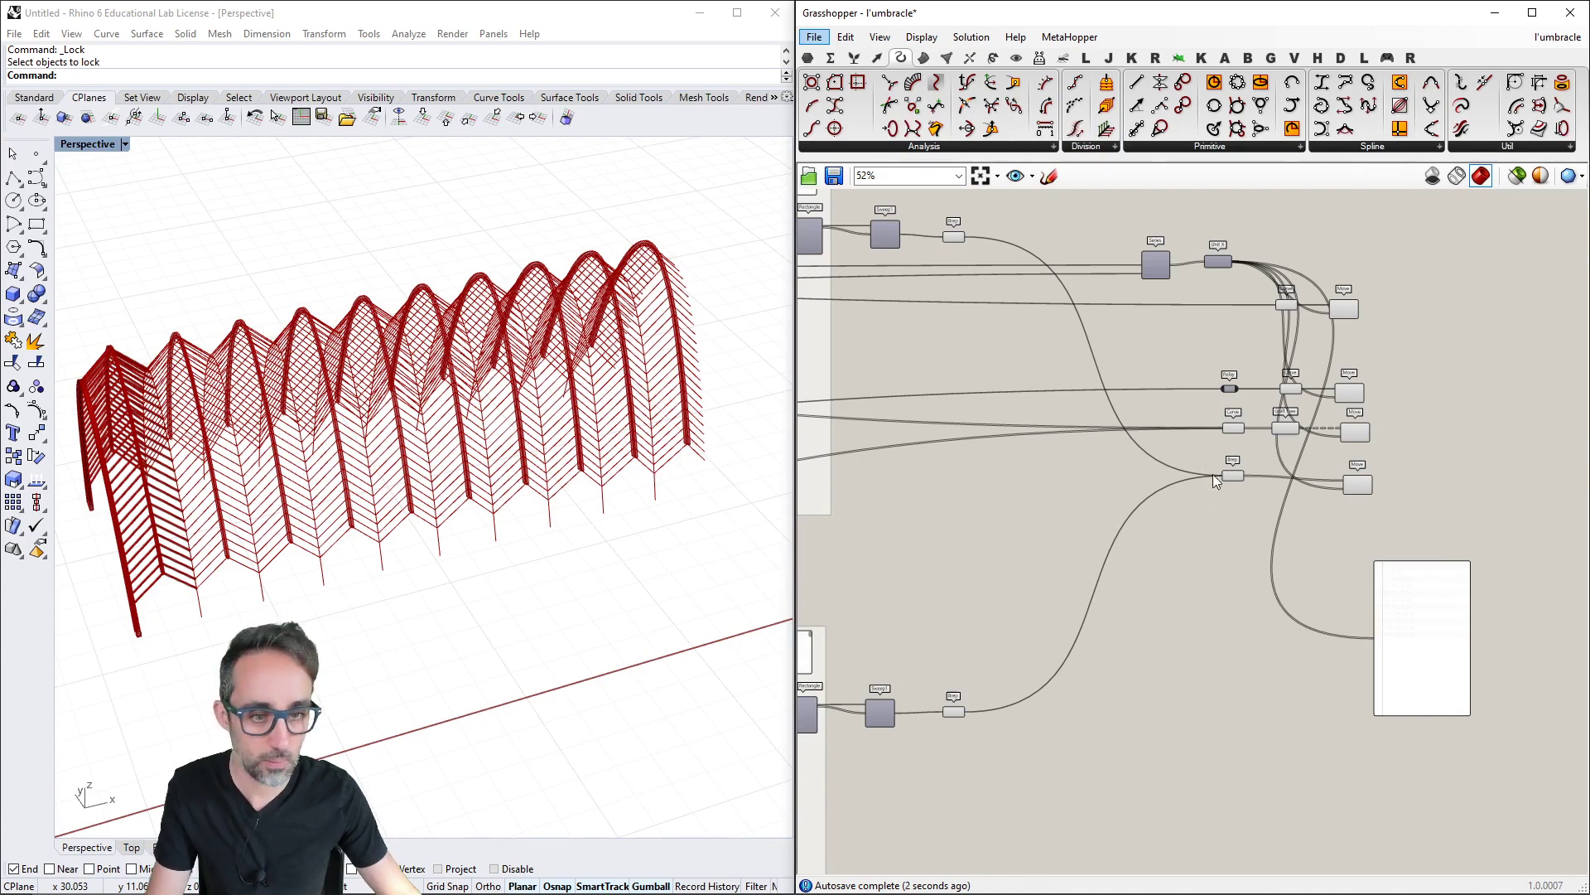
pyautogui.scroll(4, 1211, 474)
pyautogui.rightClick(1183, 477)
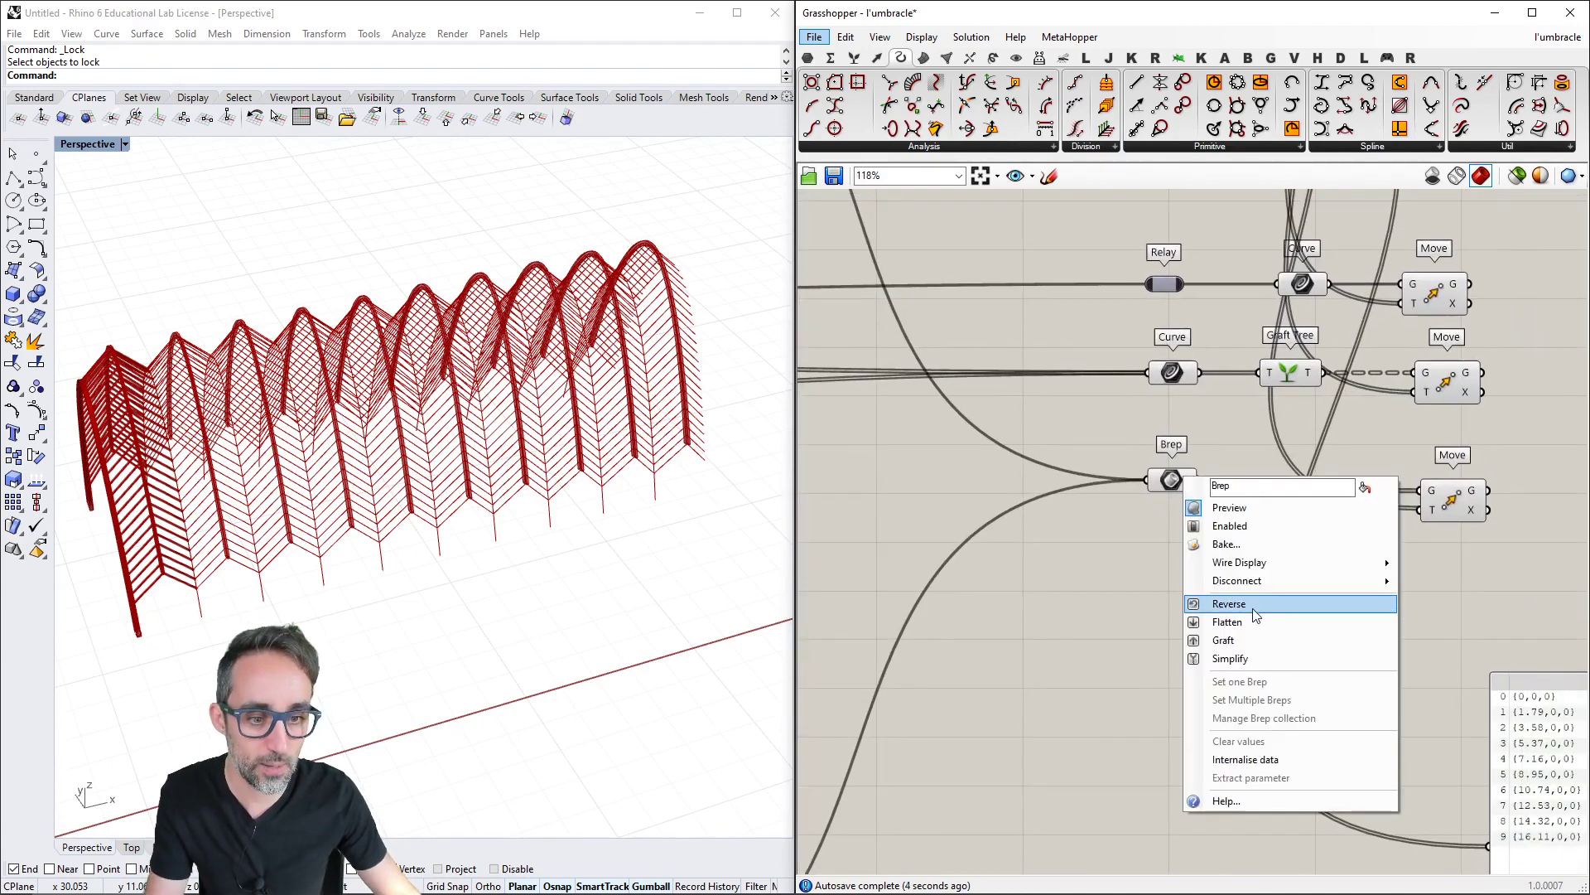
pyautogui.click(1244, 643)
pyautogui.scroll(-5, 1165, 559)
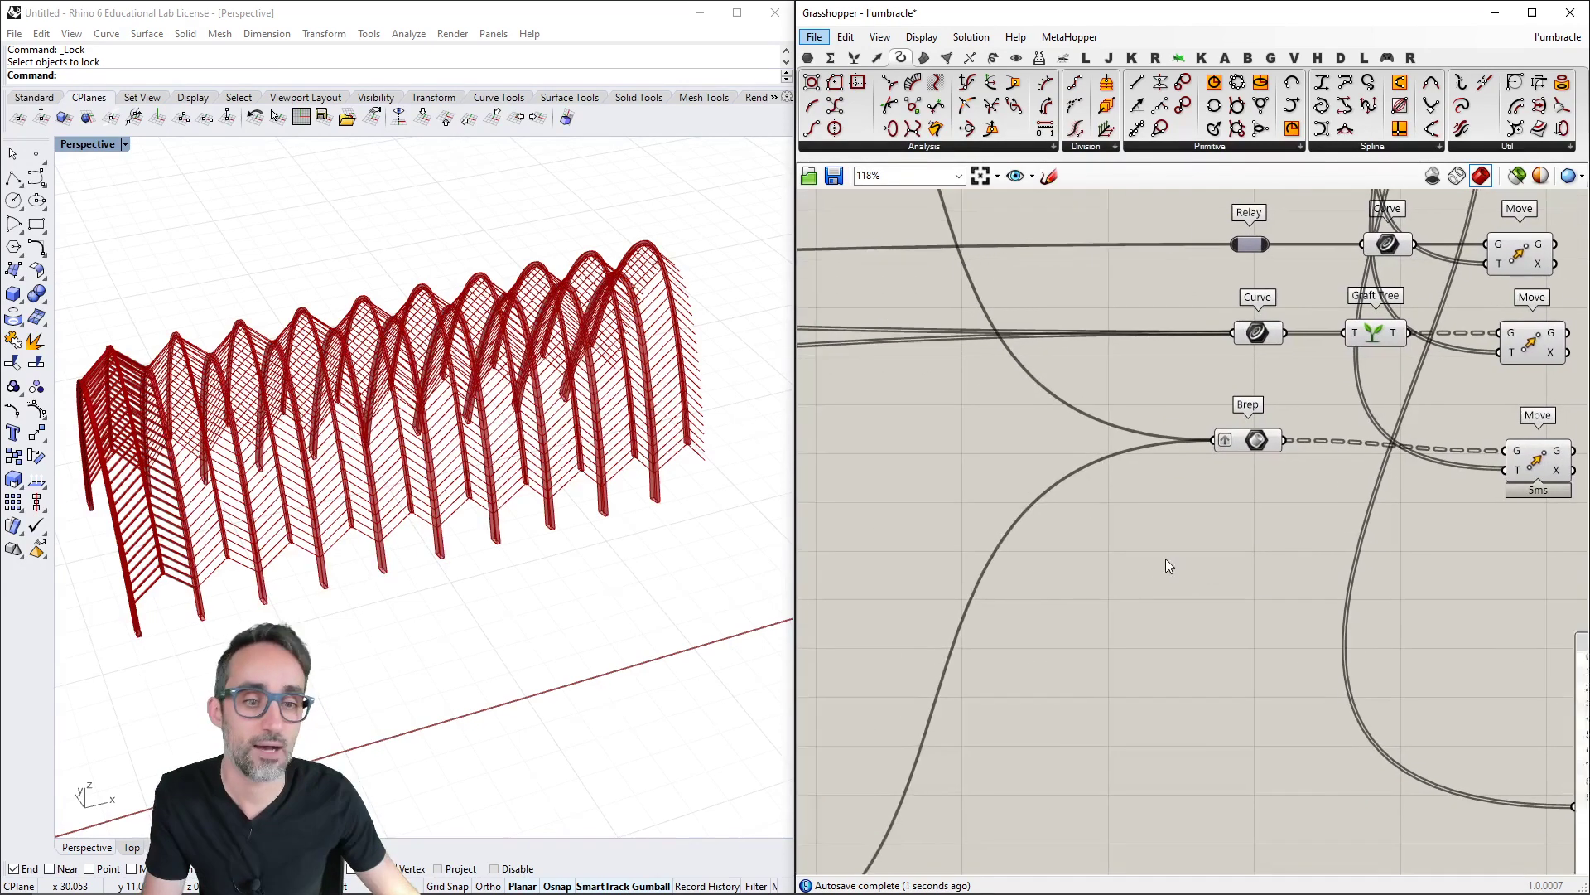
# Also feed the outputs of the two components that thicken the connecting members into the grafted Brep parameter
pyautogui.moveTo(1014, 530); pyautogui.dragTo(1440, 491, button='right')
pyautogui.scroll(-3, 1440, 491)
pyautogui.scroll(3, 1302, 517)
pyautogui.moveTo(1302, 517); pyautogui.dragTo(1049, 484, button='right')
pyautogui.scroll(-3, 1049, 484)
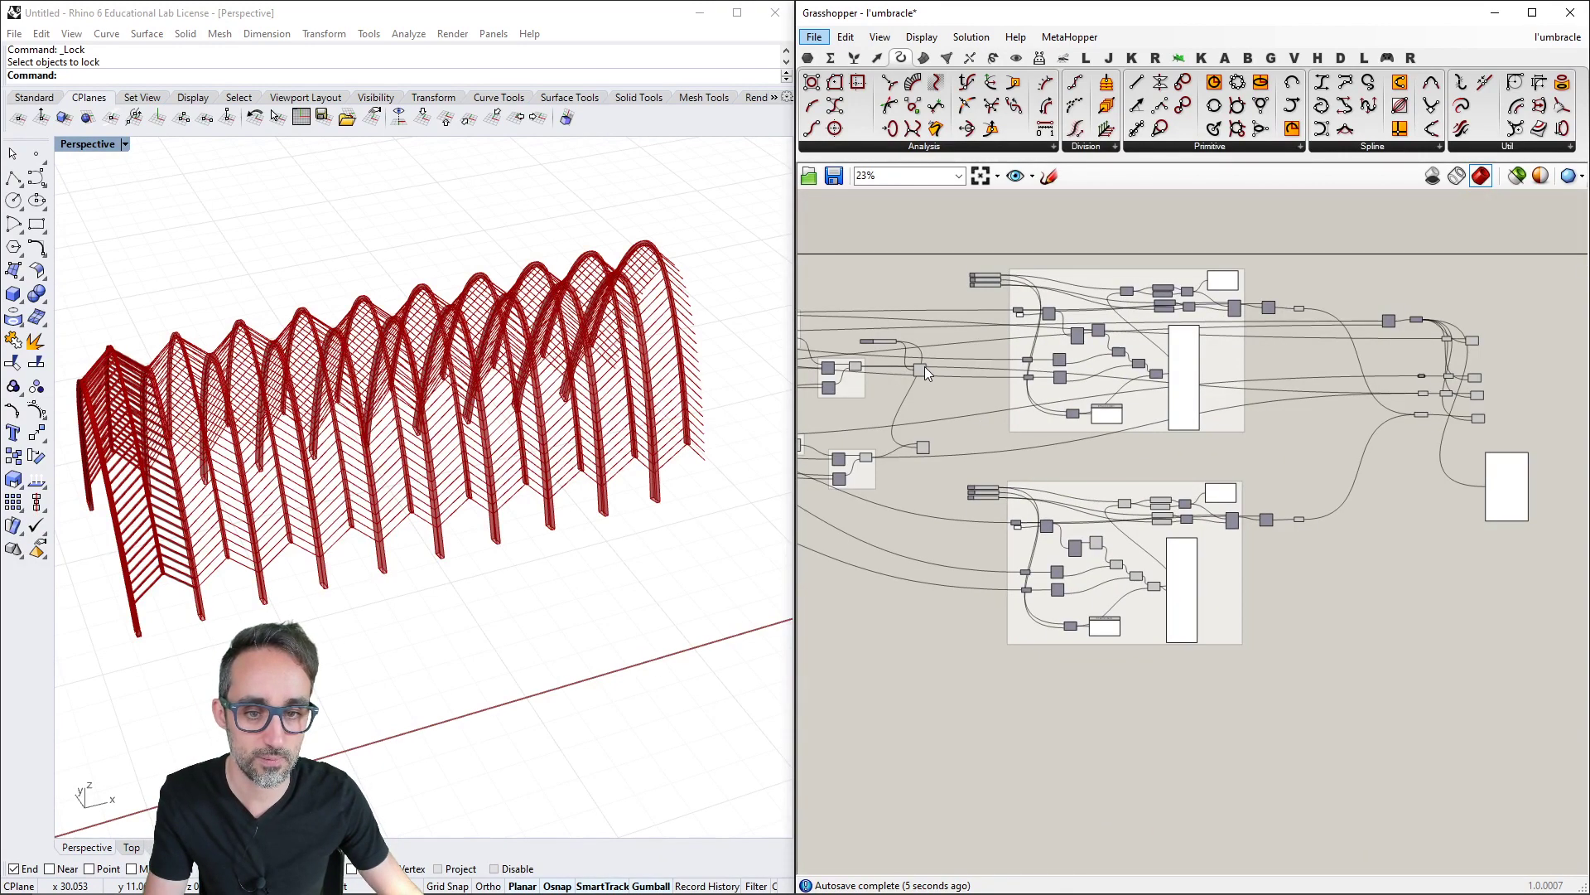
pyautogui.scroll(4, 929, 366)
pyautogui.scroll(-5, 883, 363)
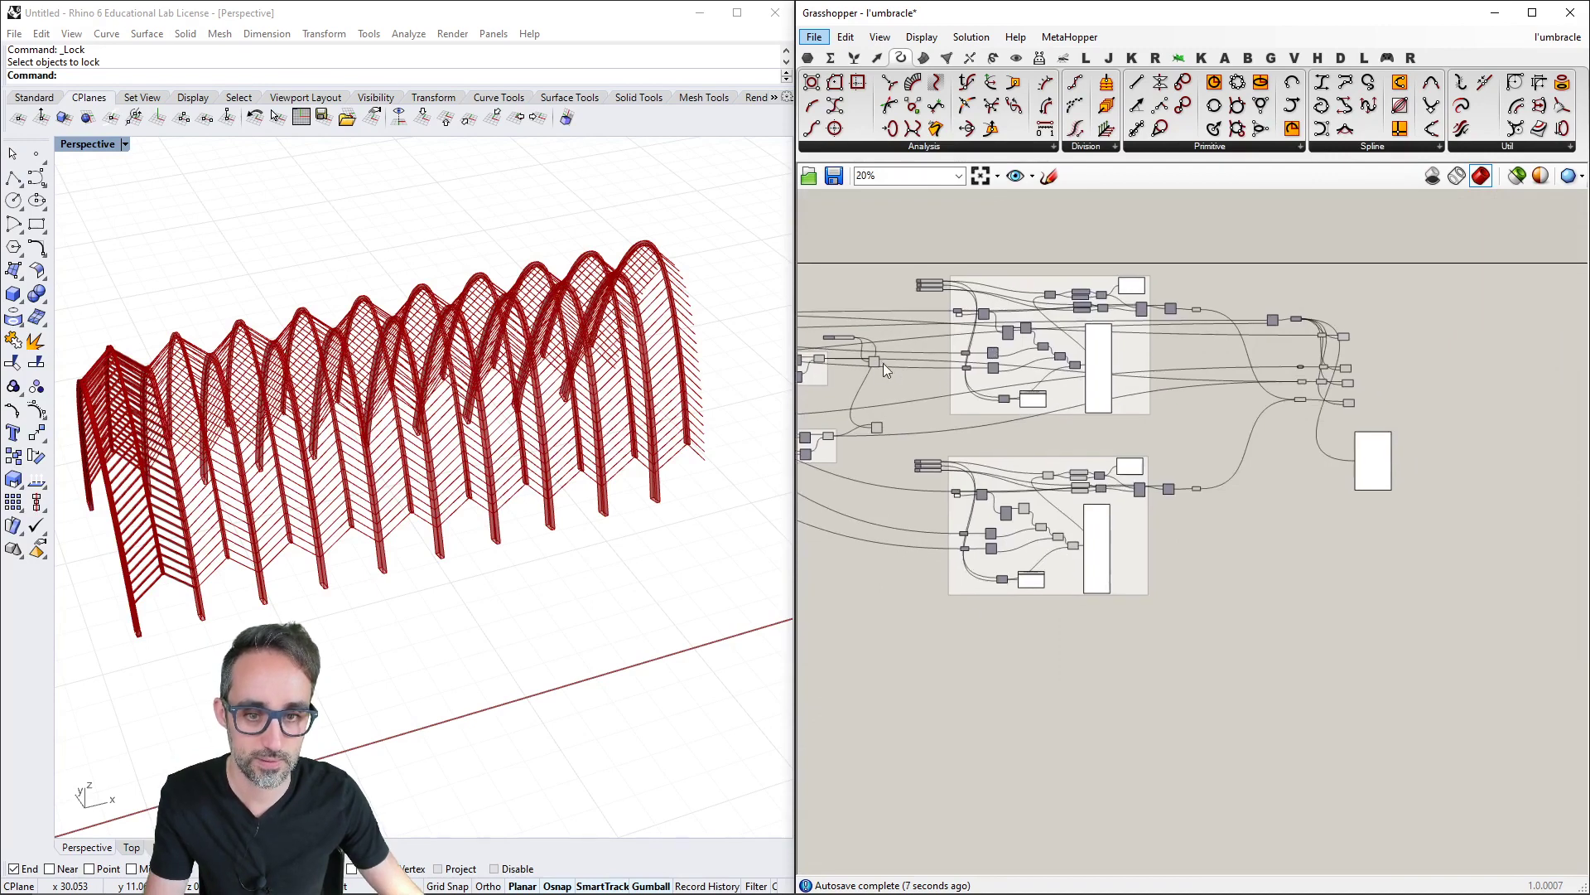
pyautogui.moveTo(880, 362); pyautogui.dragTo(1297, 401)
pyautogui.moveTo(879, 426); pyautogui.dragTo(1295, 399)
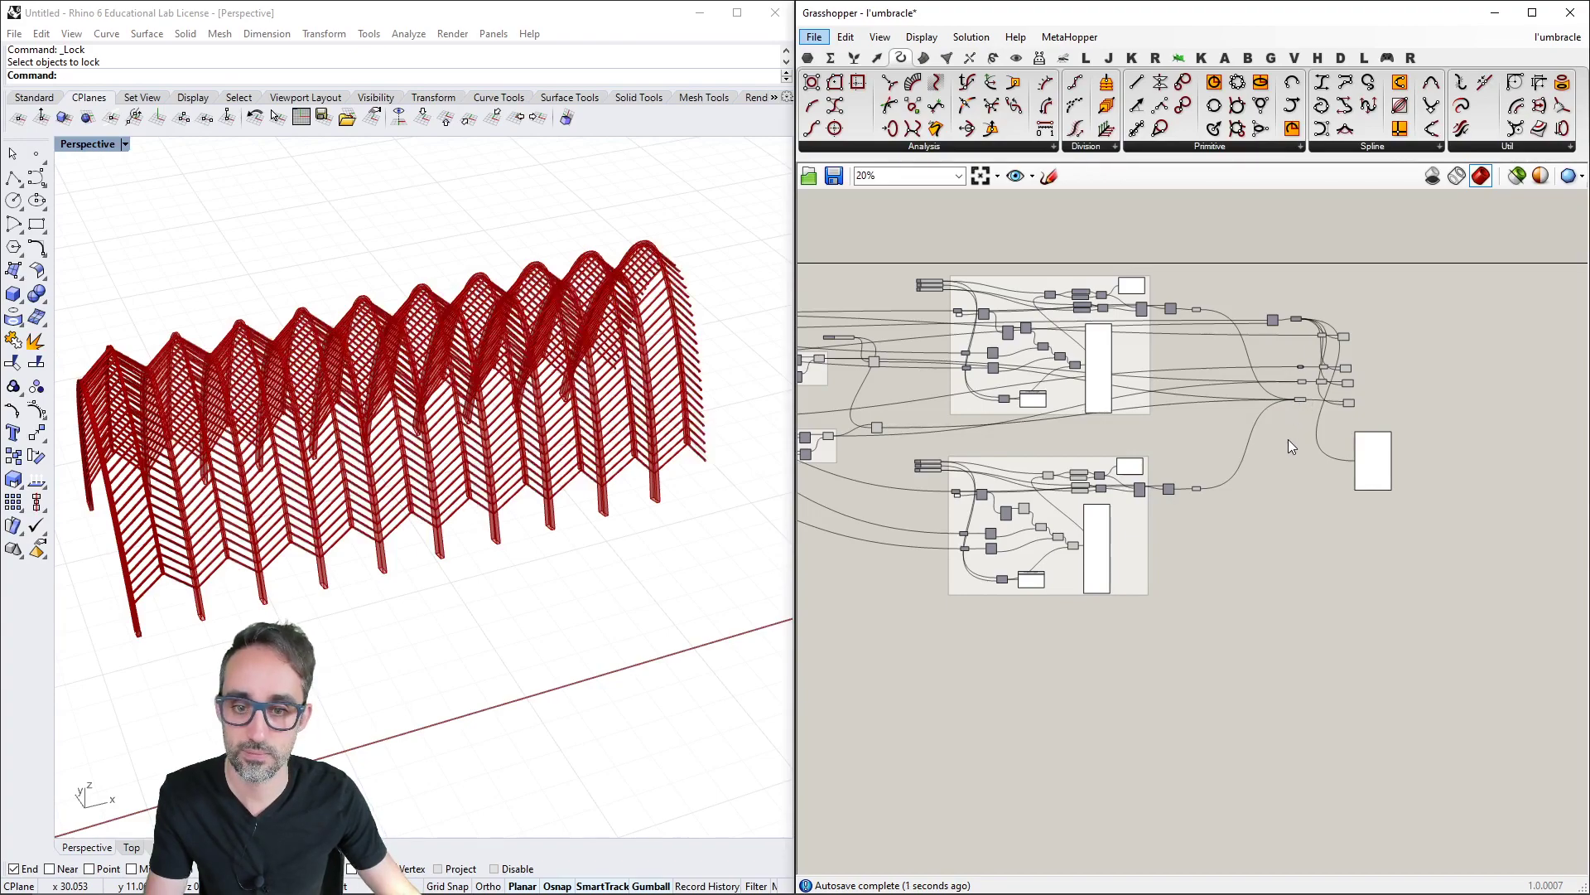
# Move the Series and Unit X components down, below the first Curve parameter and its Move component
pyautogui.moveTo(678, 458)
pyautogui.mouseDown(button='right')
pyautogui.moveTo(539, 466)
pyautogui.moveTo(688, 478)
pyautogui.mouseUp(button='right')
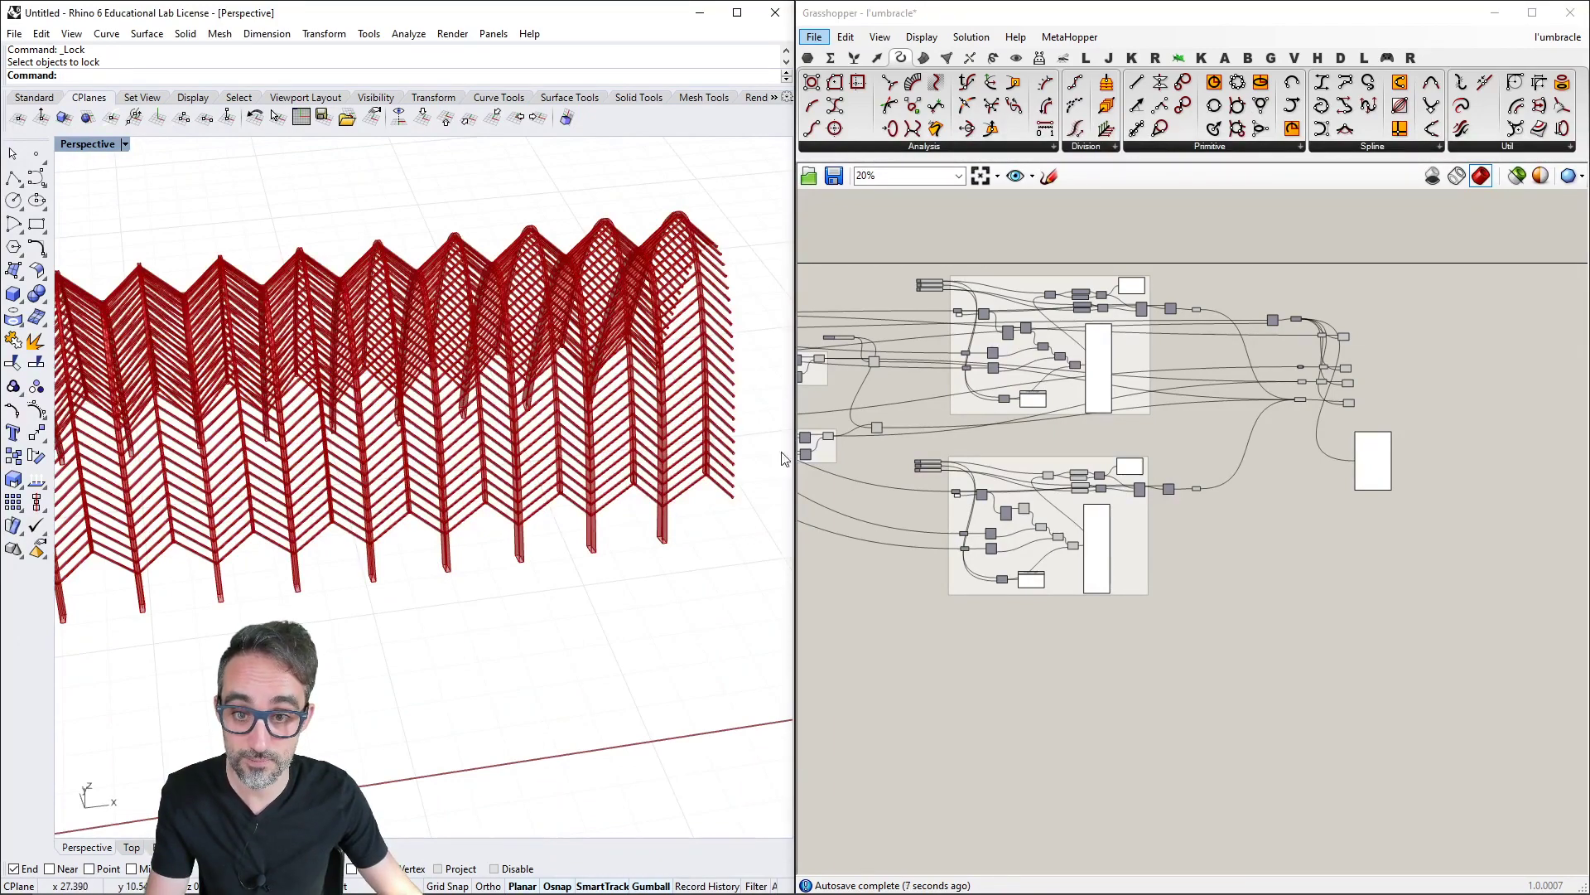
pyautogui.moveTo(438, 599); pyautogui.dragTo(330, 663, button='right')
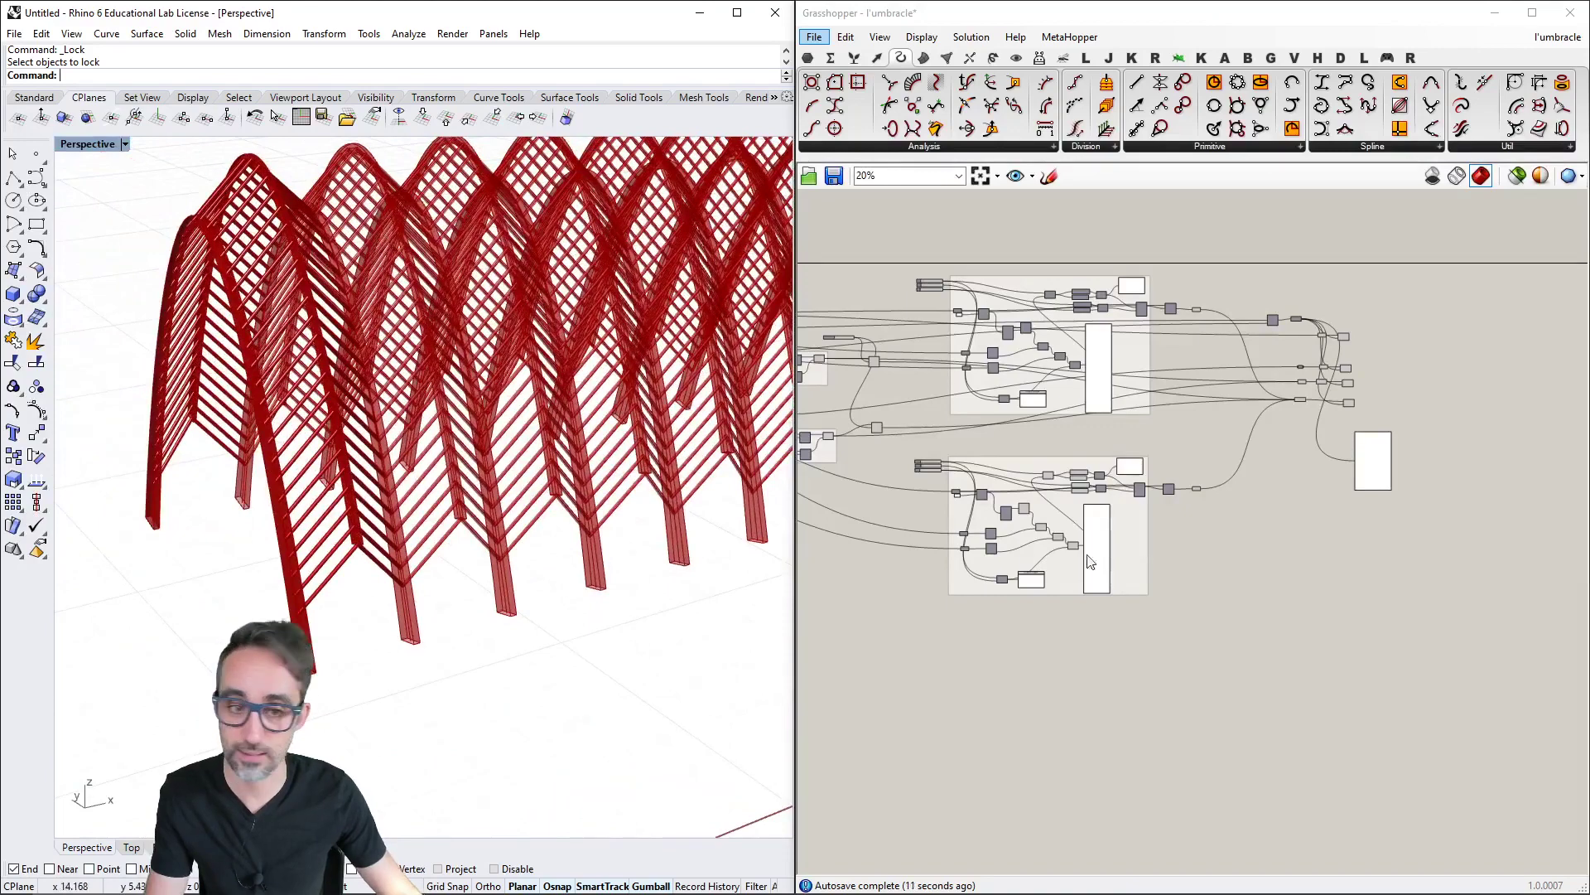
pyautogui.moveTo(1002, 488); pyautogui.dragTo(1144, 527, button='right')
pyautogui.scroll(8, 909, 475)
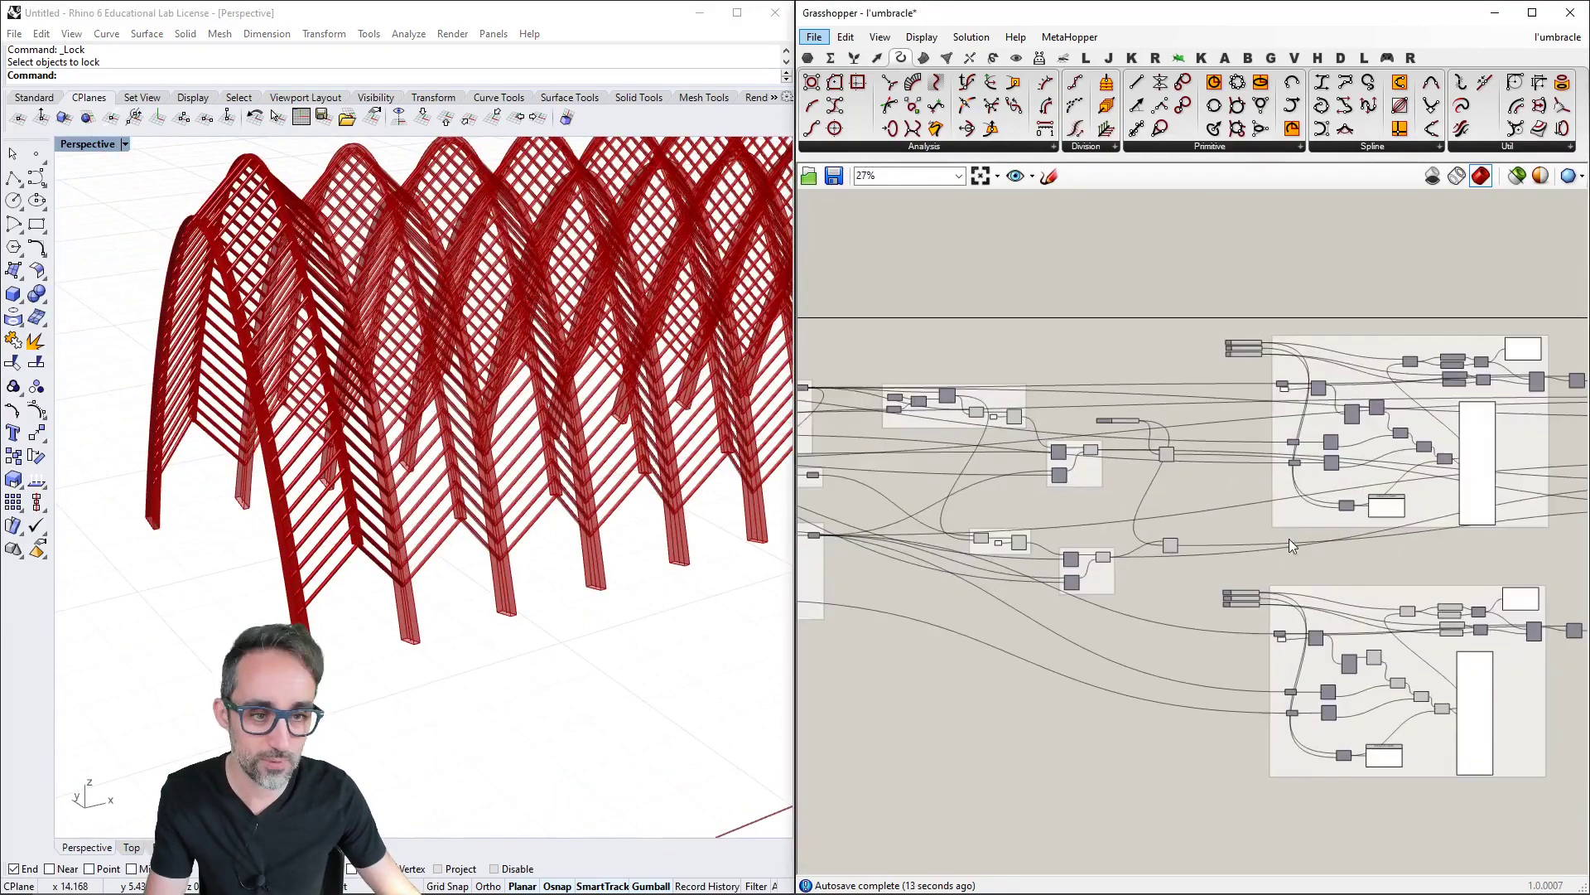
pyautogui.moveTo(1159, 552); pyautogui.dragTo(1033, 543, button='right')
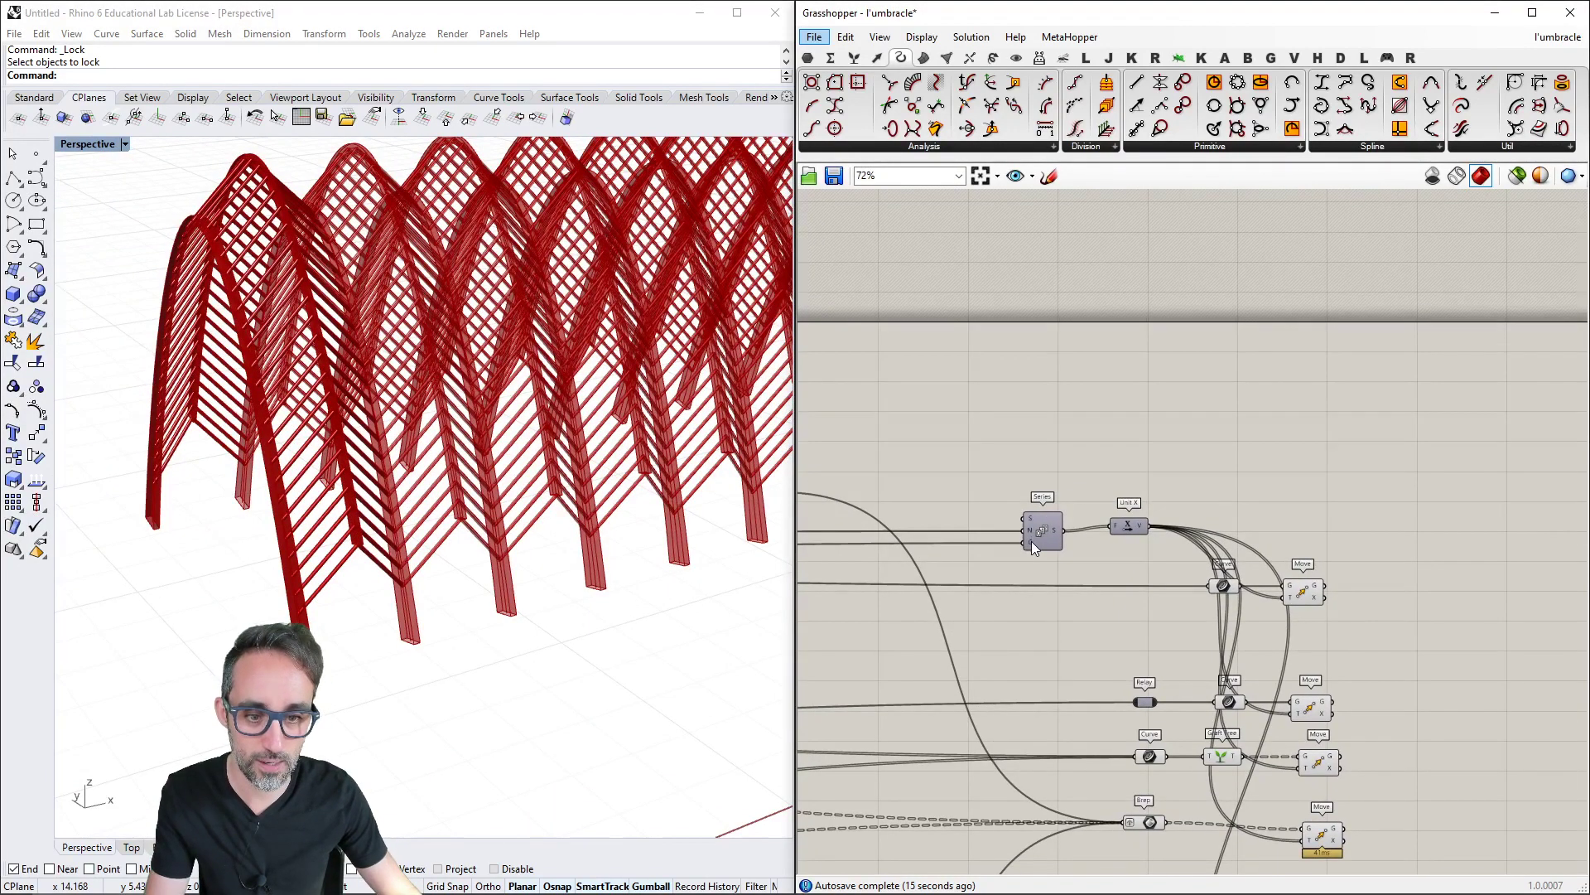
pyautogui.scroll(-1, 1111, 484)
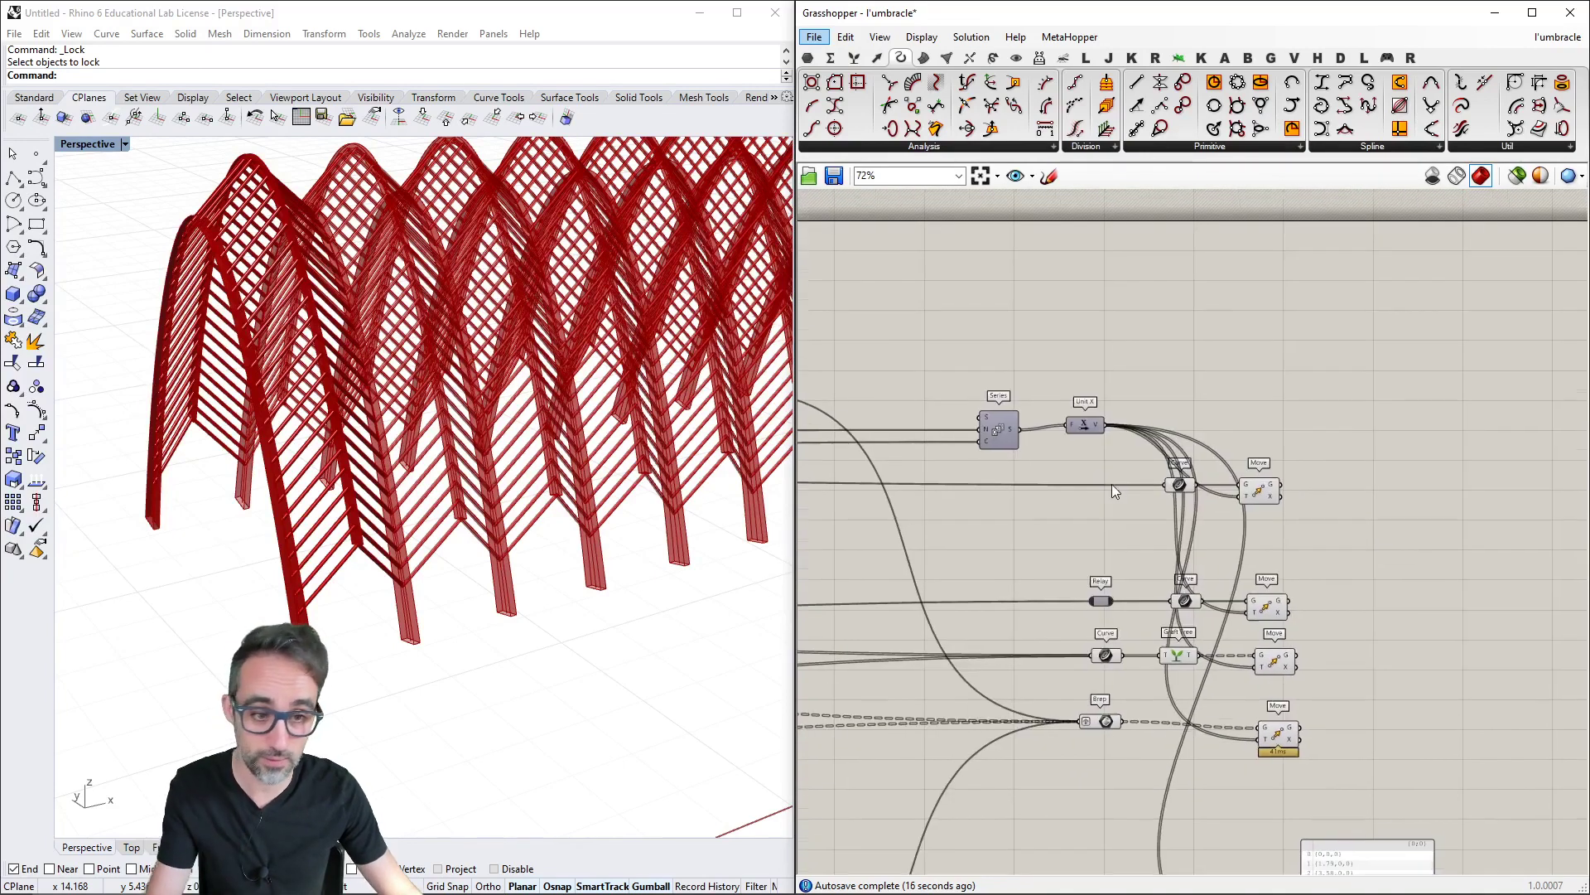
pyautogui.scroll(2, 1176, 480)
pyautogui.moveTo(1111, 377); pyautogui.dragTo(966, 561)
# Duplicate the Series and Unit X components above the original pair, keeping the Series inputs connected
pyautogui.click(1176, 484)
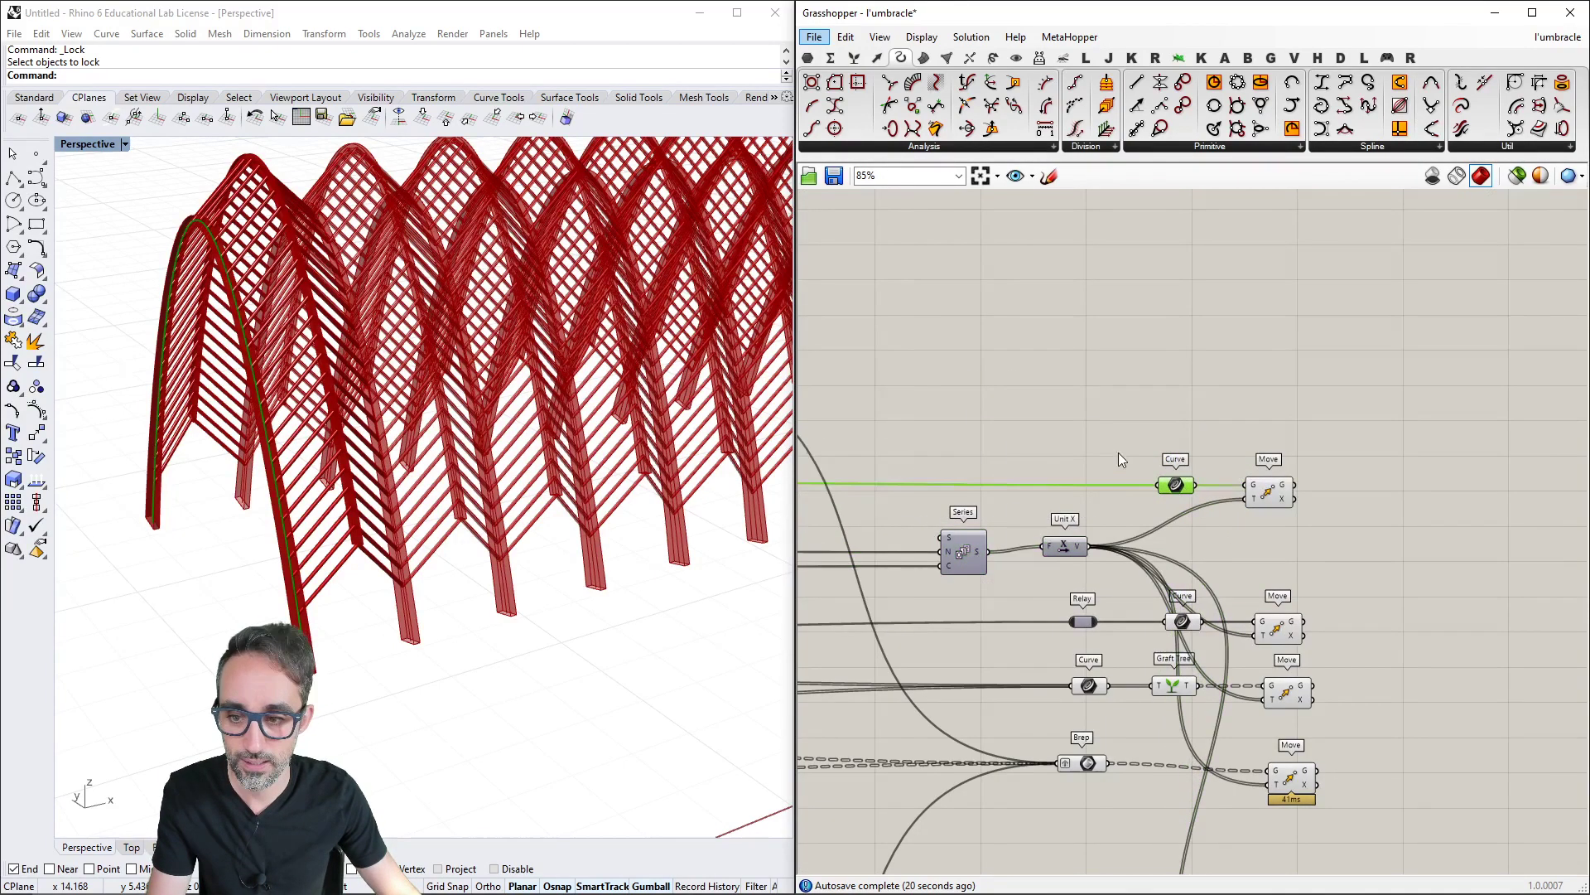
pyautogui.moveTo(1118, 460); pyautogui.dragTo(946, 463, button='right')
pyautogui.scroll(-5, 635, 529)
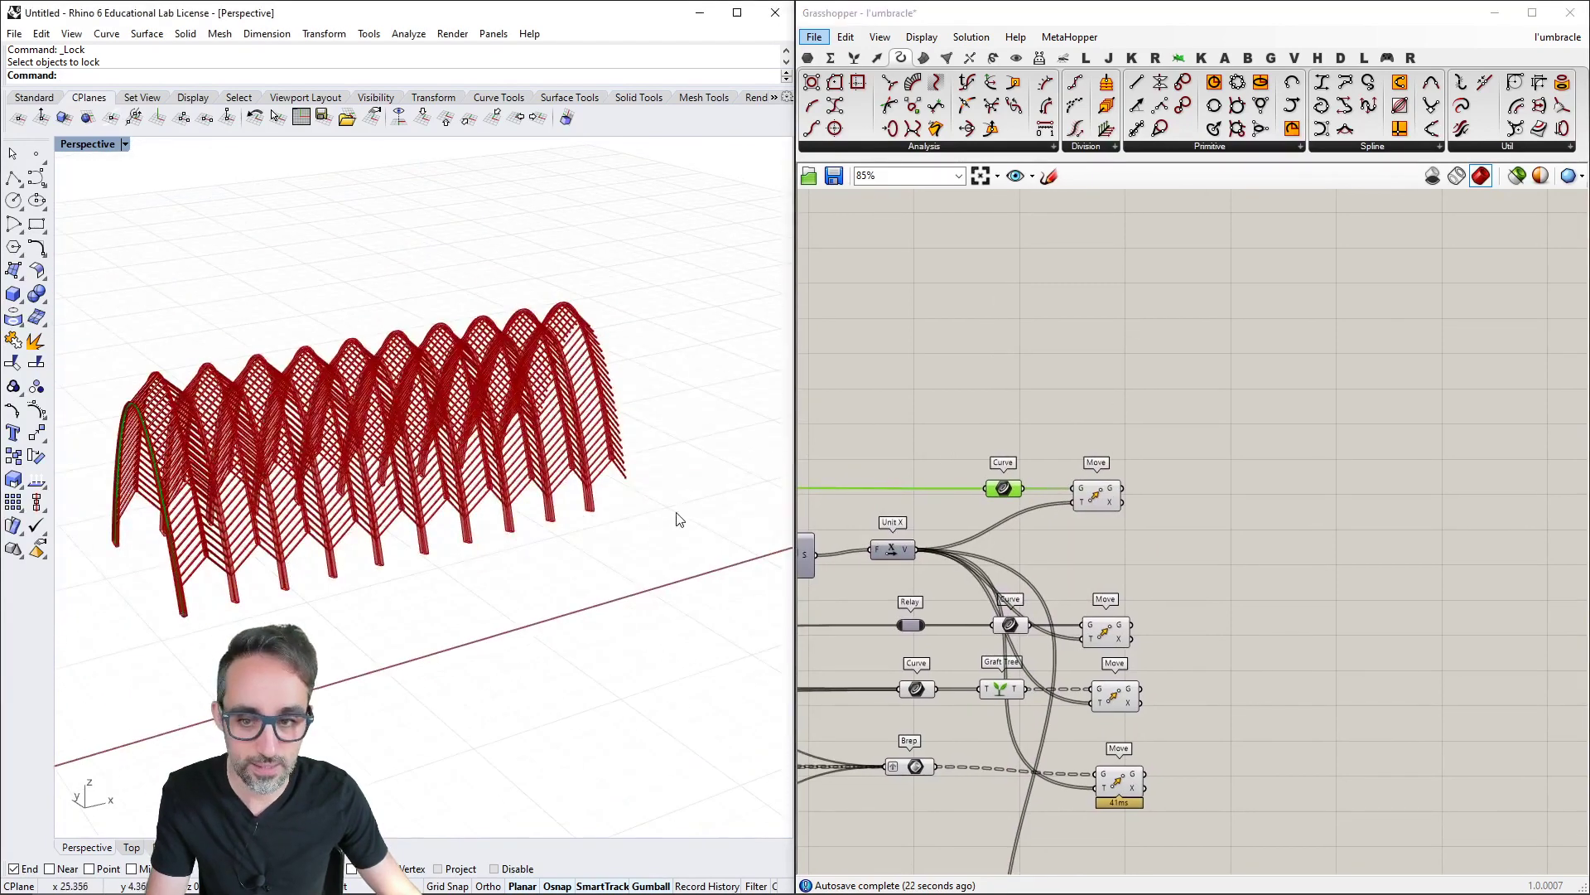
pyautogui.moveTo(980, 501); pyautogui.dragTo(1158, 459, button='right')
pyautogui.moveTo(1108, 413); pyautogui.dragTo(1020, 373)
pyautogui.scroll(3, 998, 371)
pyautogui.scroll(1, 992, 375)
pyautogui.click(992, 386)
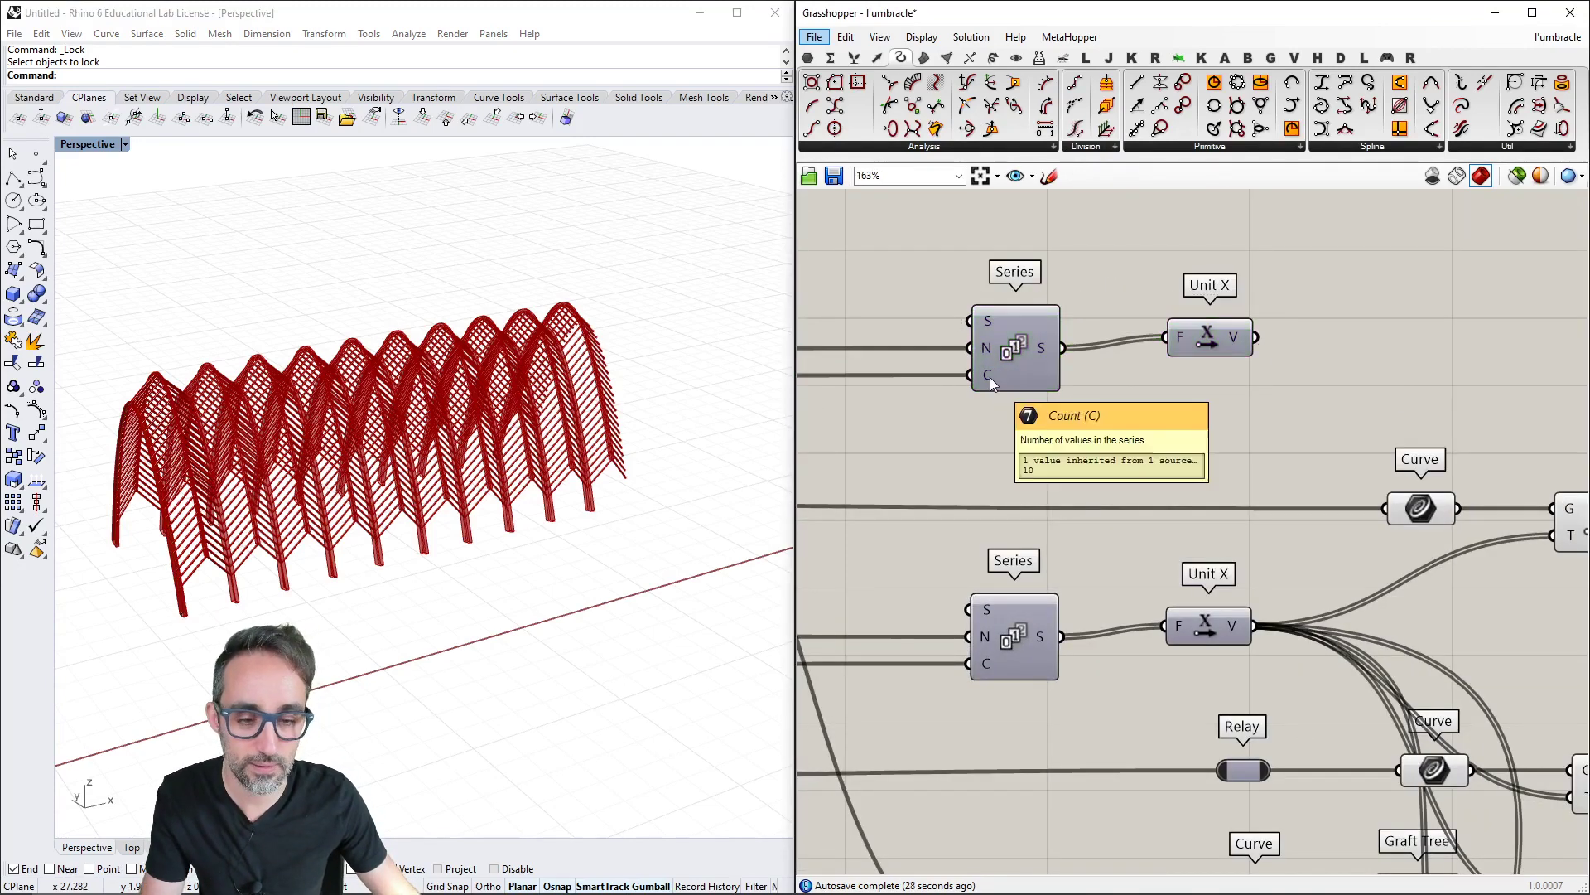
pyautogui.rightClick(990, 376)
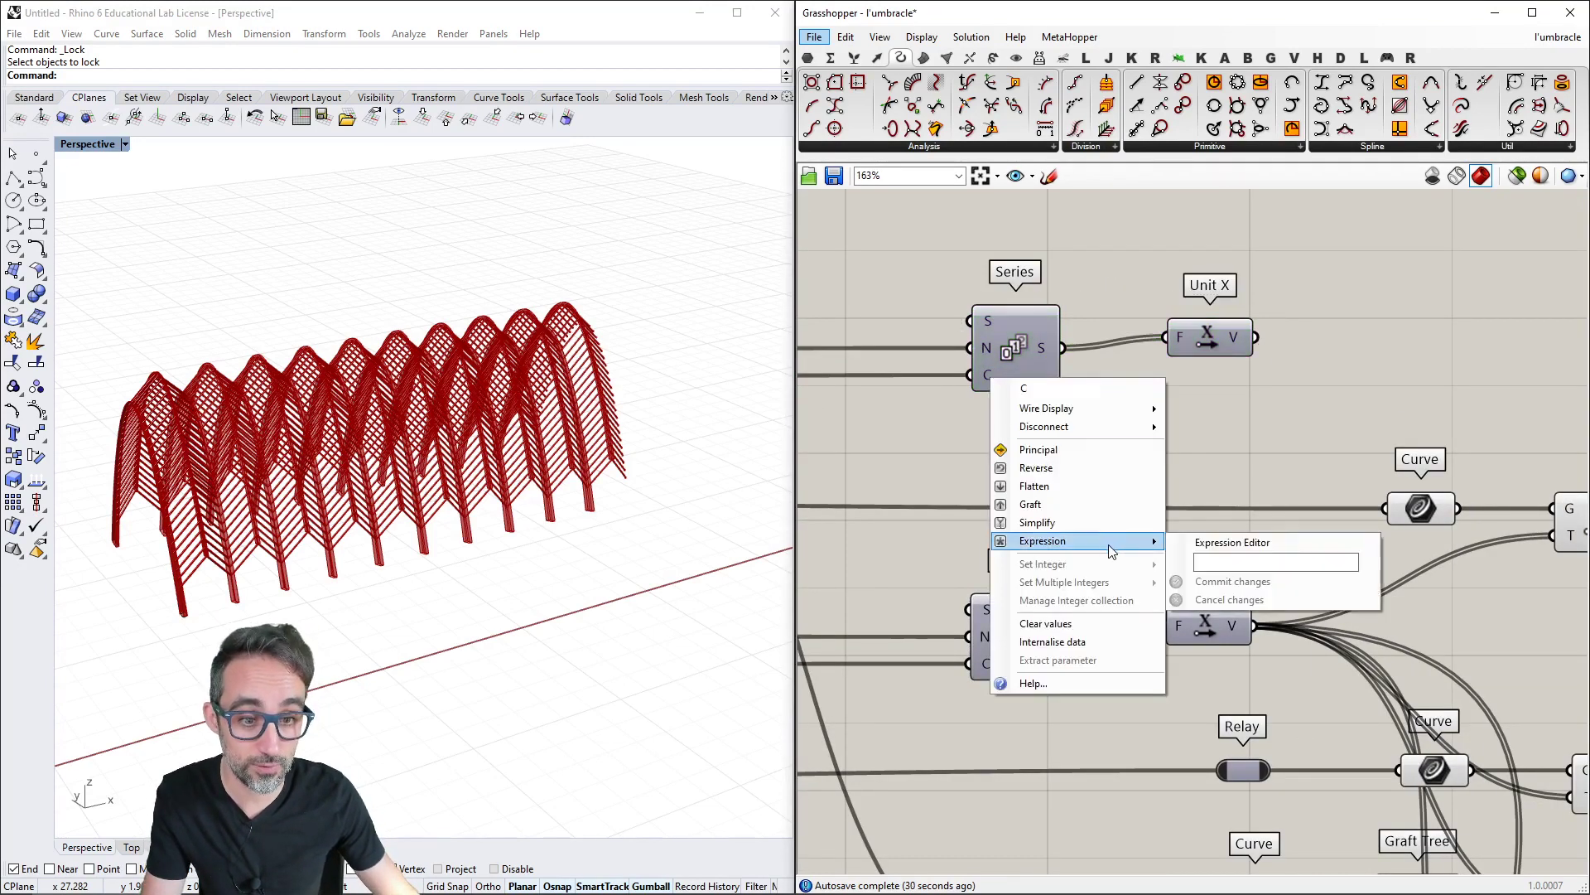
pyautogui.press('Escape')
pyautogui.press('Escape')
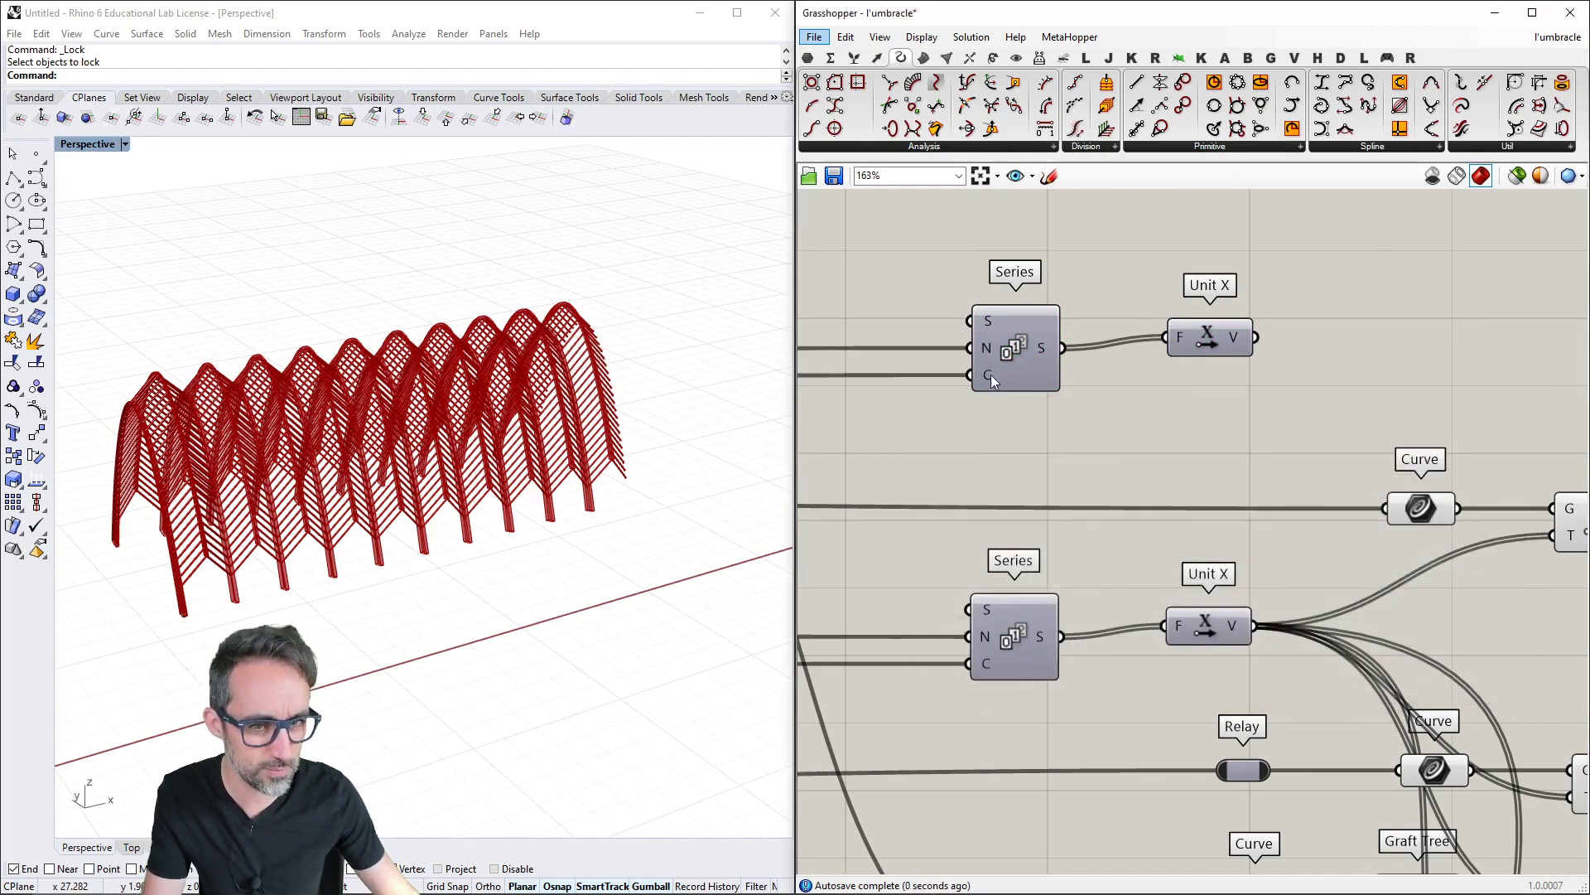
pyautogui.rightClick(991, 375)
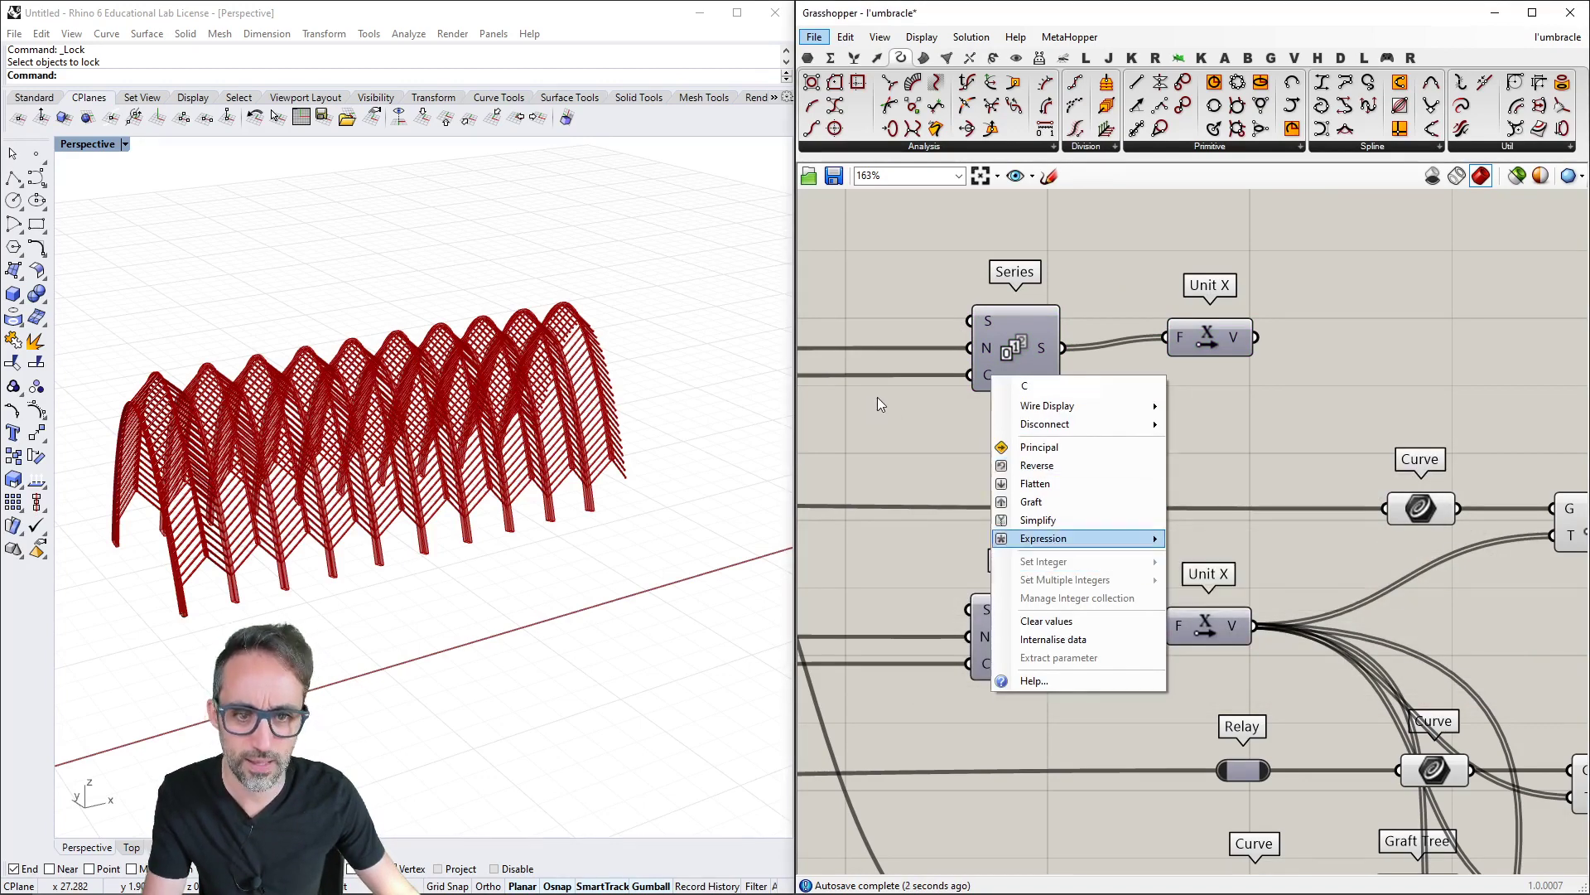
# Insert a Relay on the wire into the upper Series' Count input and add an Expression component beside it
pyautogui.moveTo(878, 395); pyautogui.dragTo(1230, 489, button='right')
pyautogui.doubleClick(1156, 466)
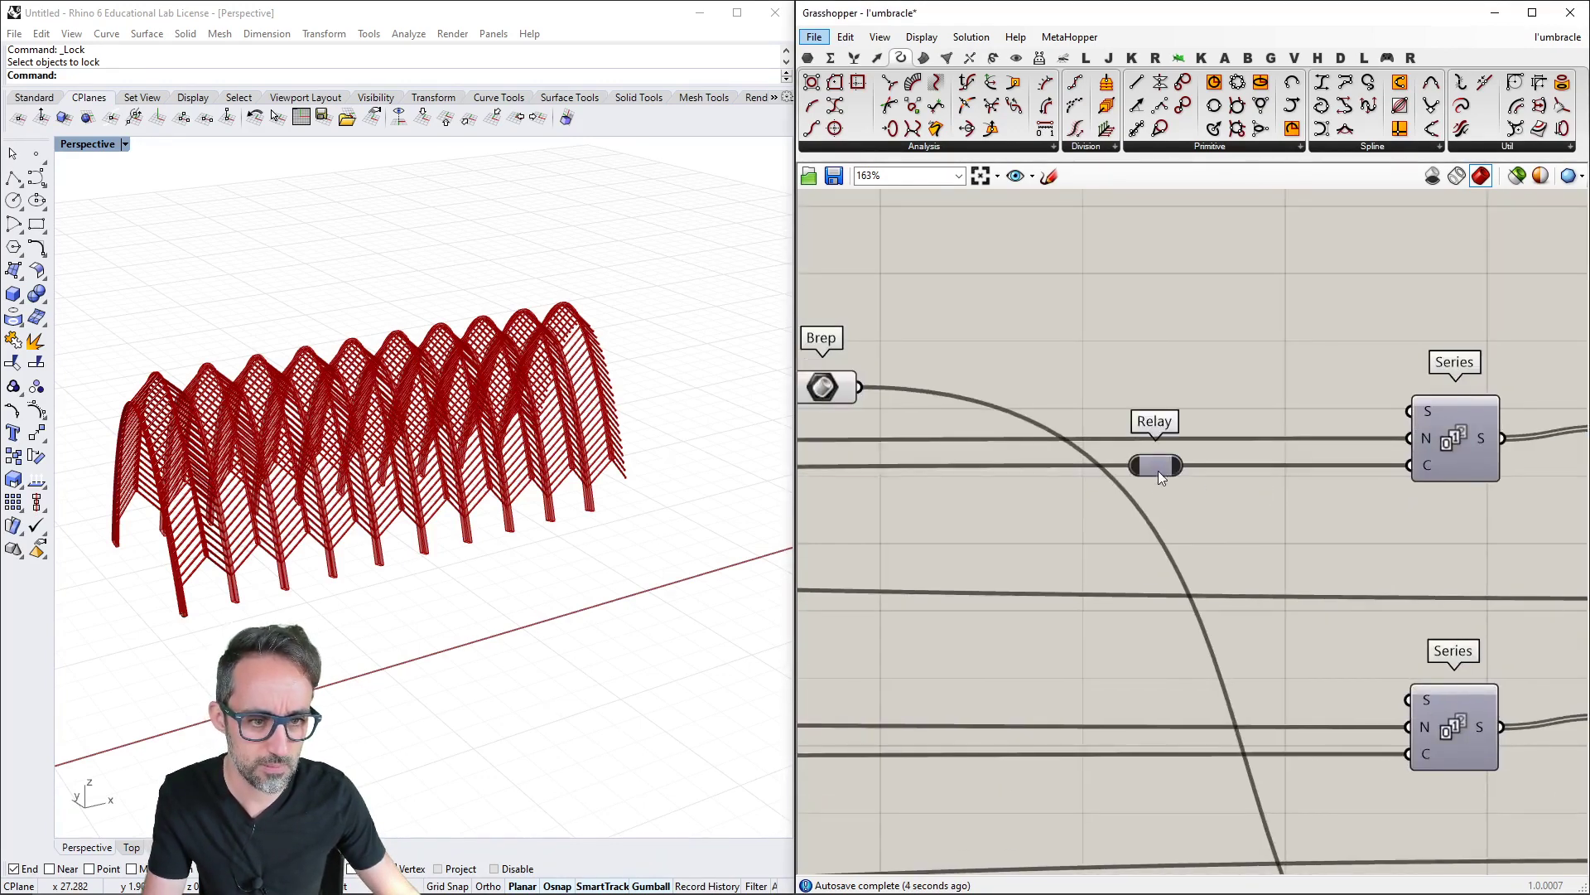
pyautogui.moveTo(1158, 470); pyautogui.dragTo(1165, 477)
pyautogui.doubleClick(1238, 519)
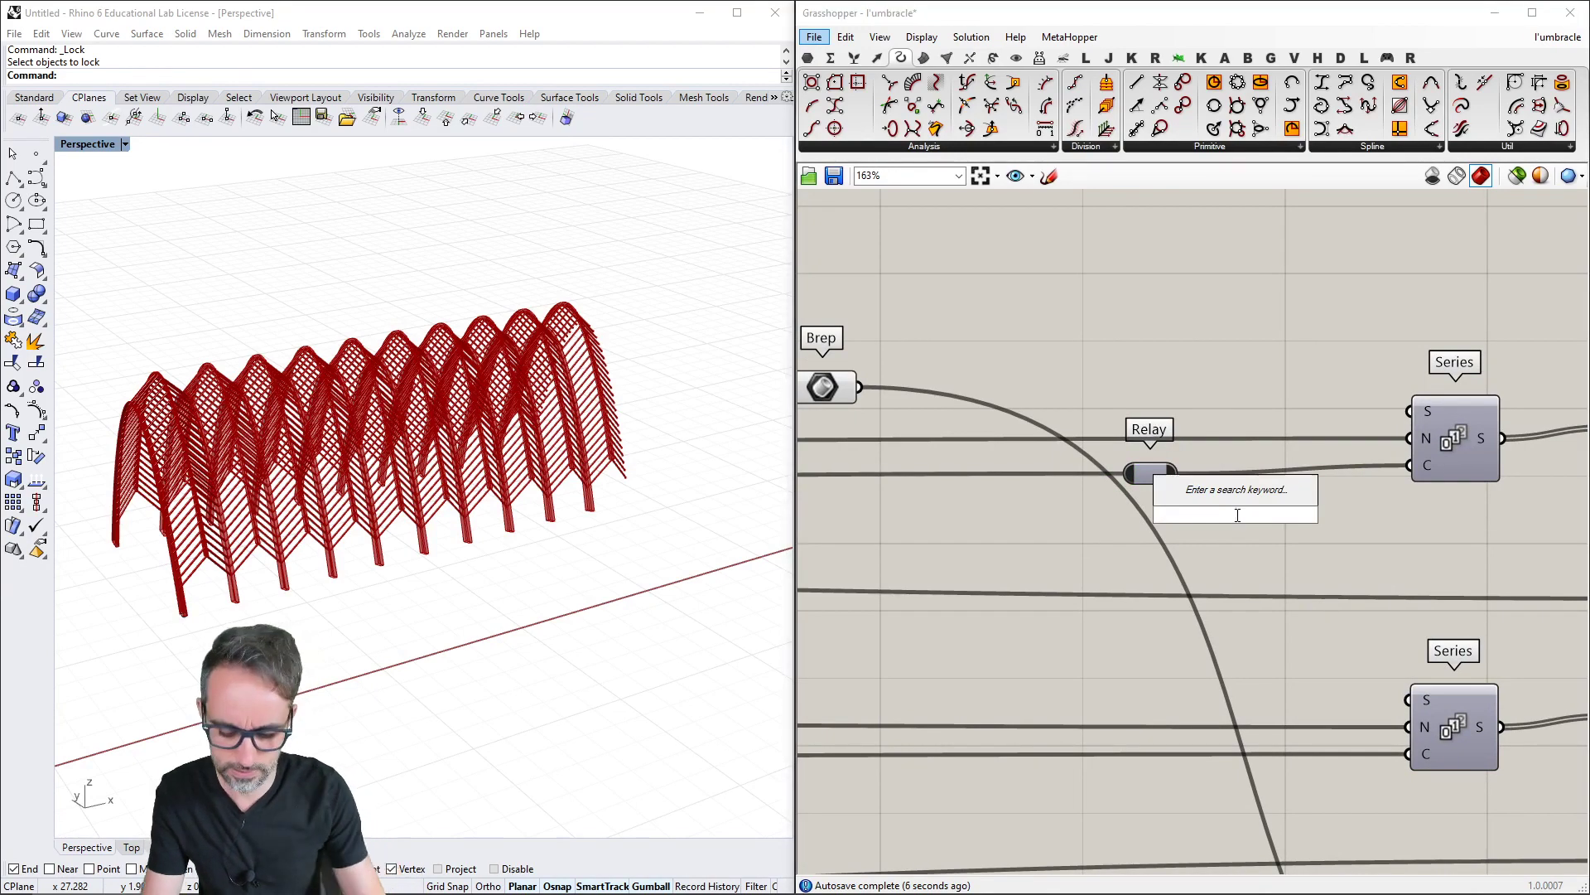
pyautogui.write('expression')
pyautogui.press('Return')
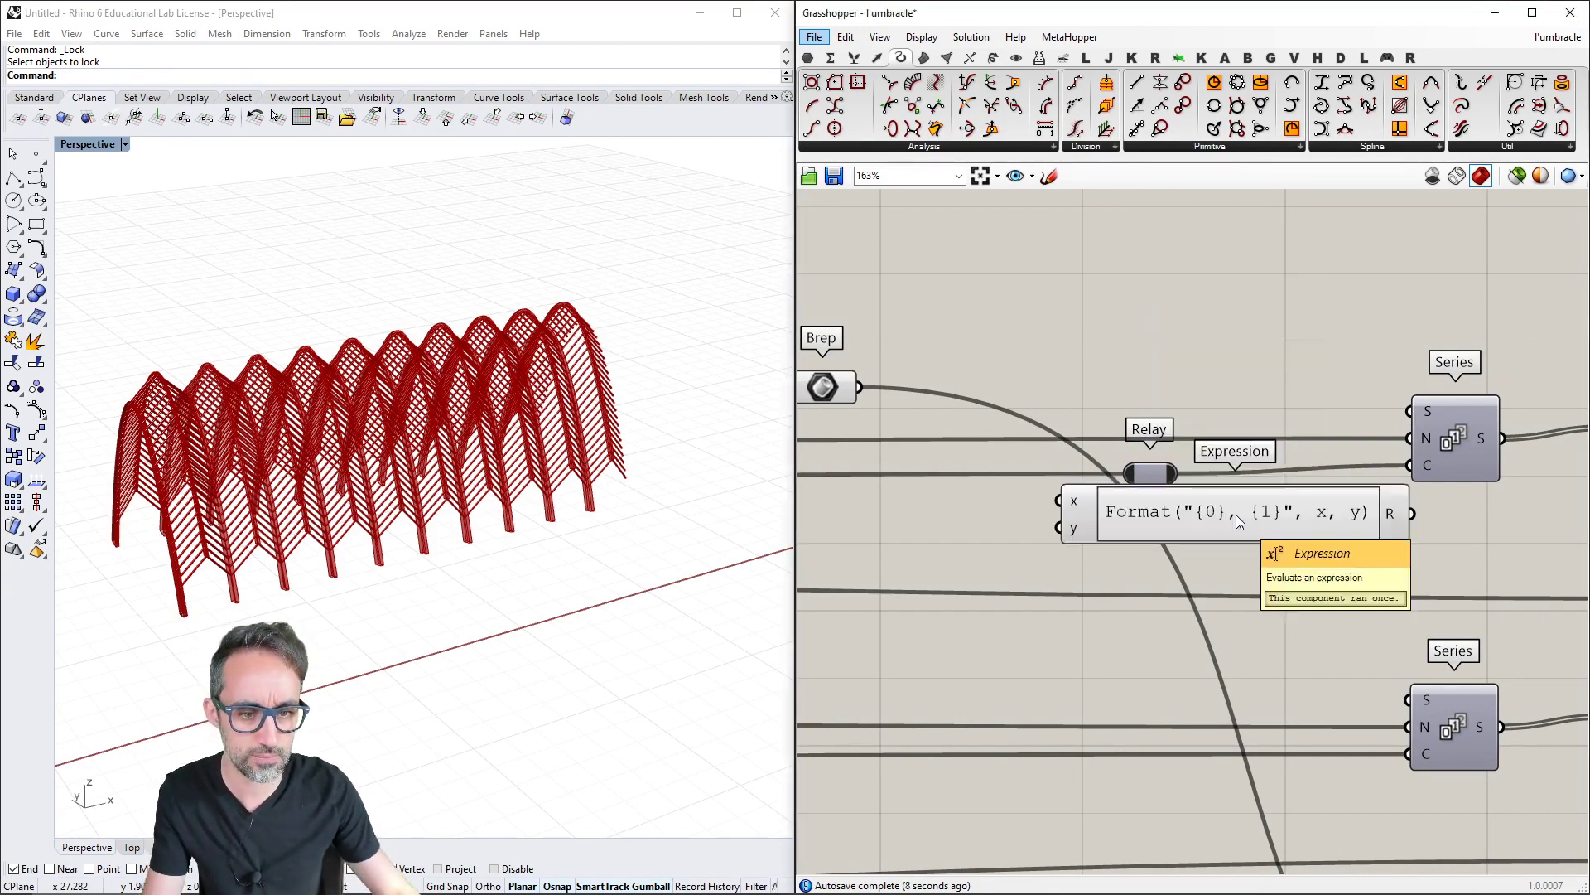
# Set the Expression component's formula to x + 1 and remove its y input
pyautogui.doubleClick(1236, 514)
pyautogui.hotkey('ctrl', 'a')
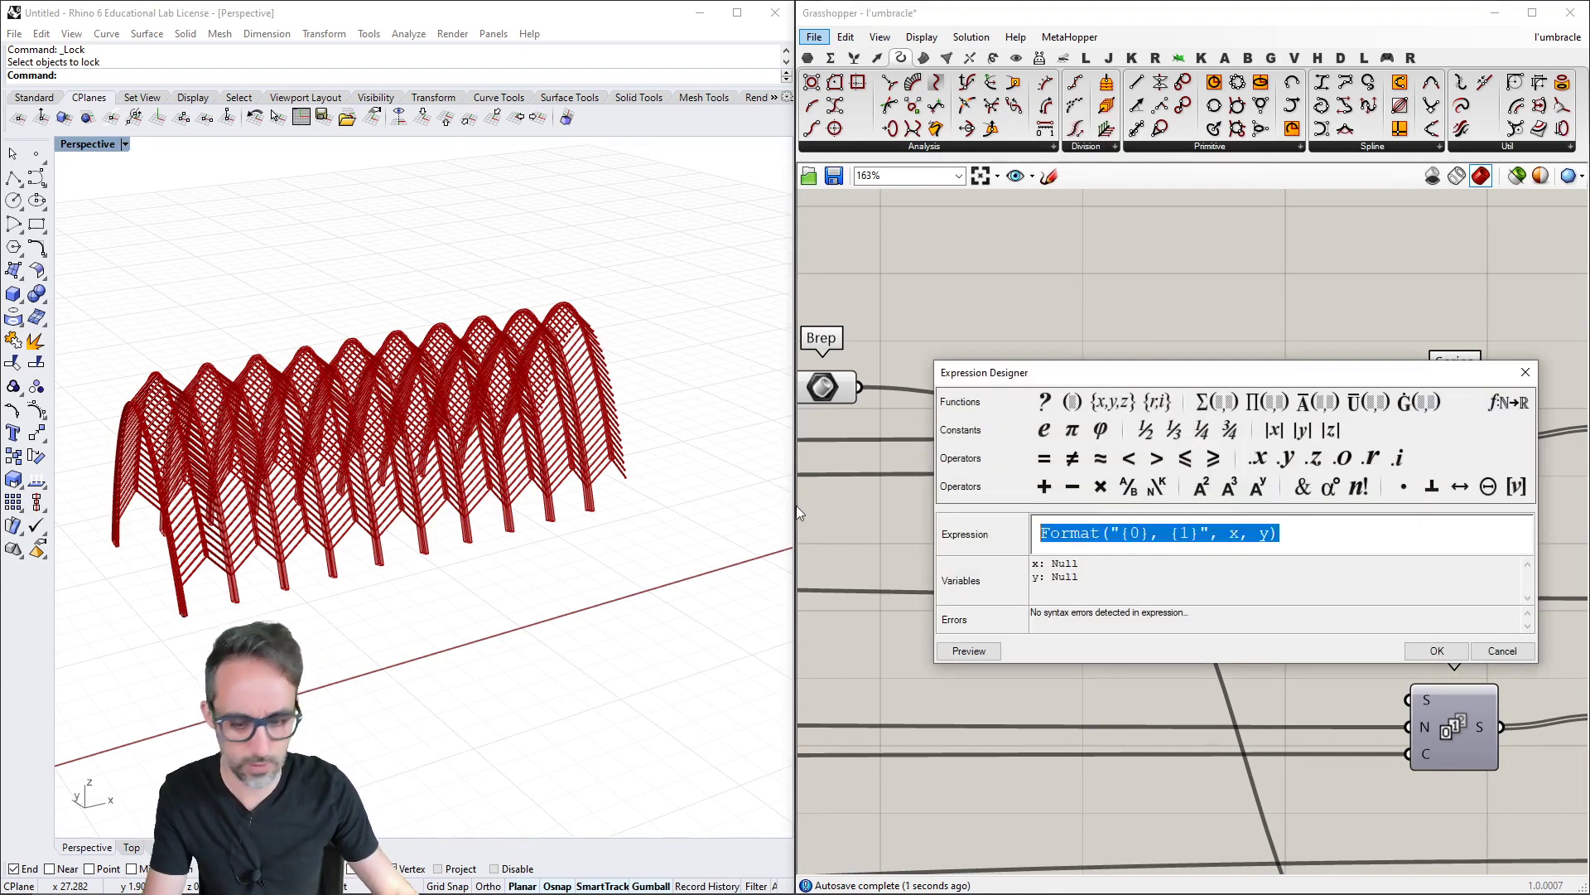
pyautogui.write('x + 1')
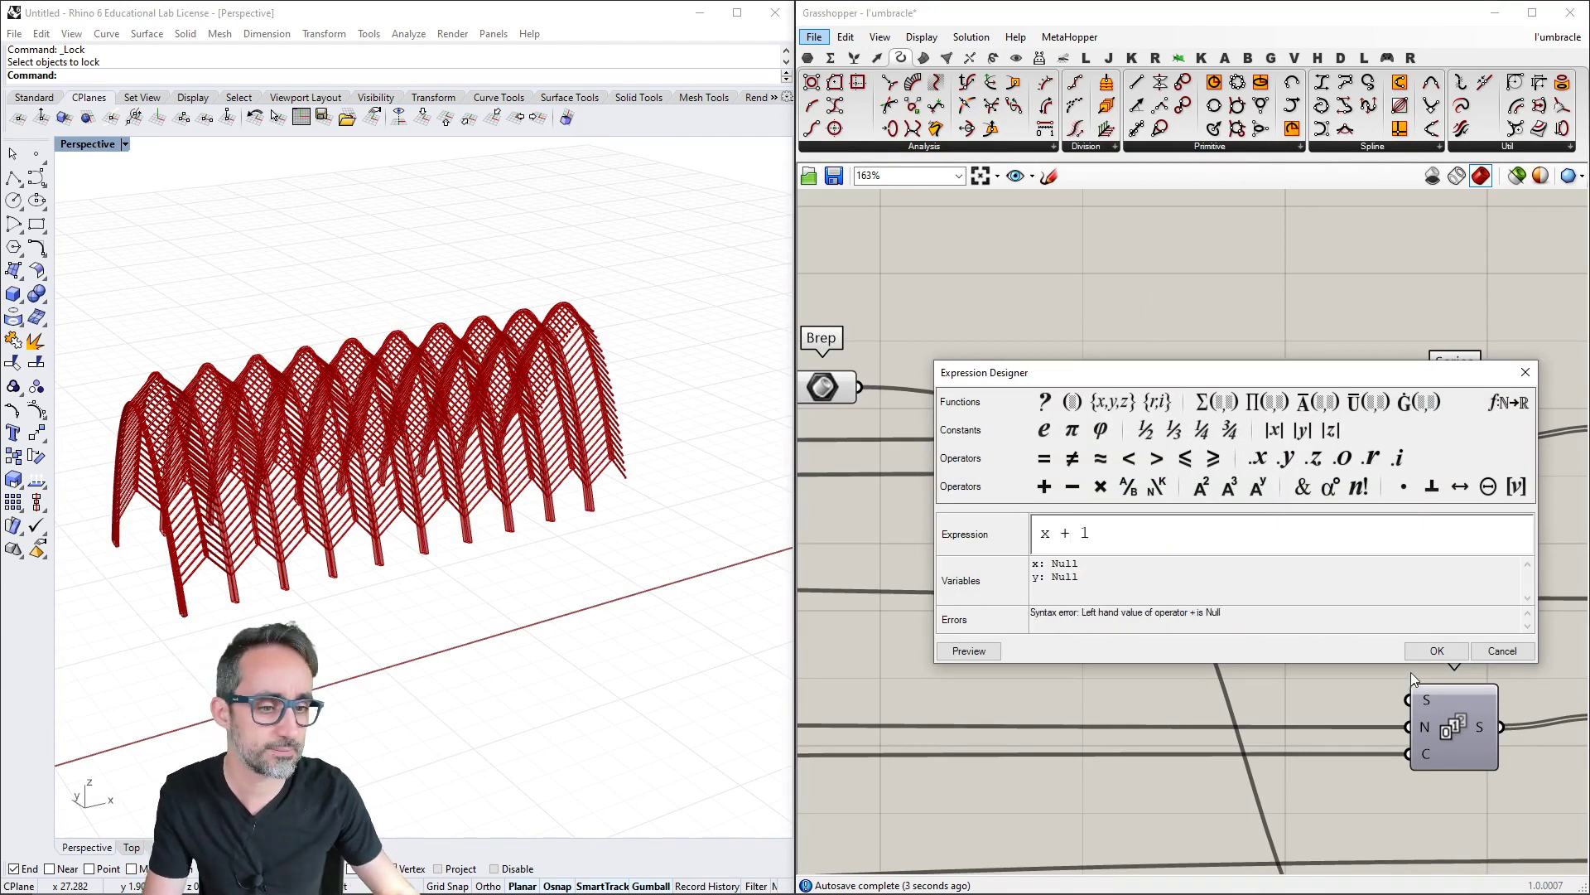
pyautogui.click(1415, 654)
pyautogui.scroll(5, 1201, 514)
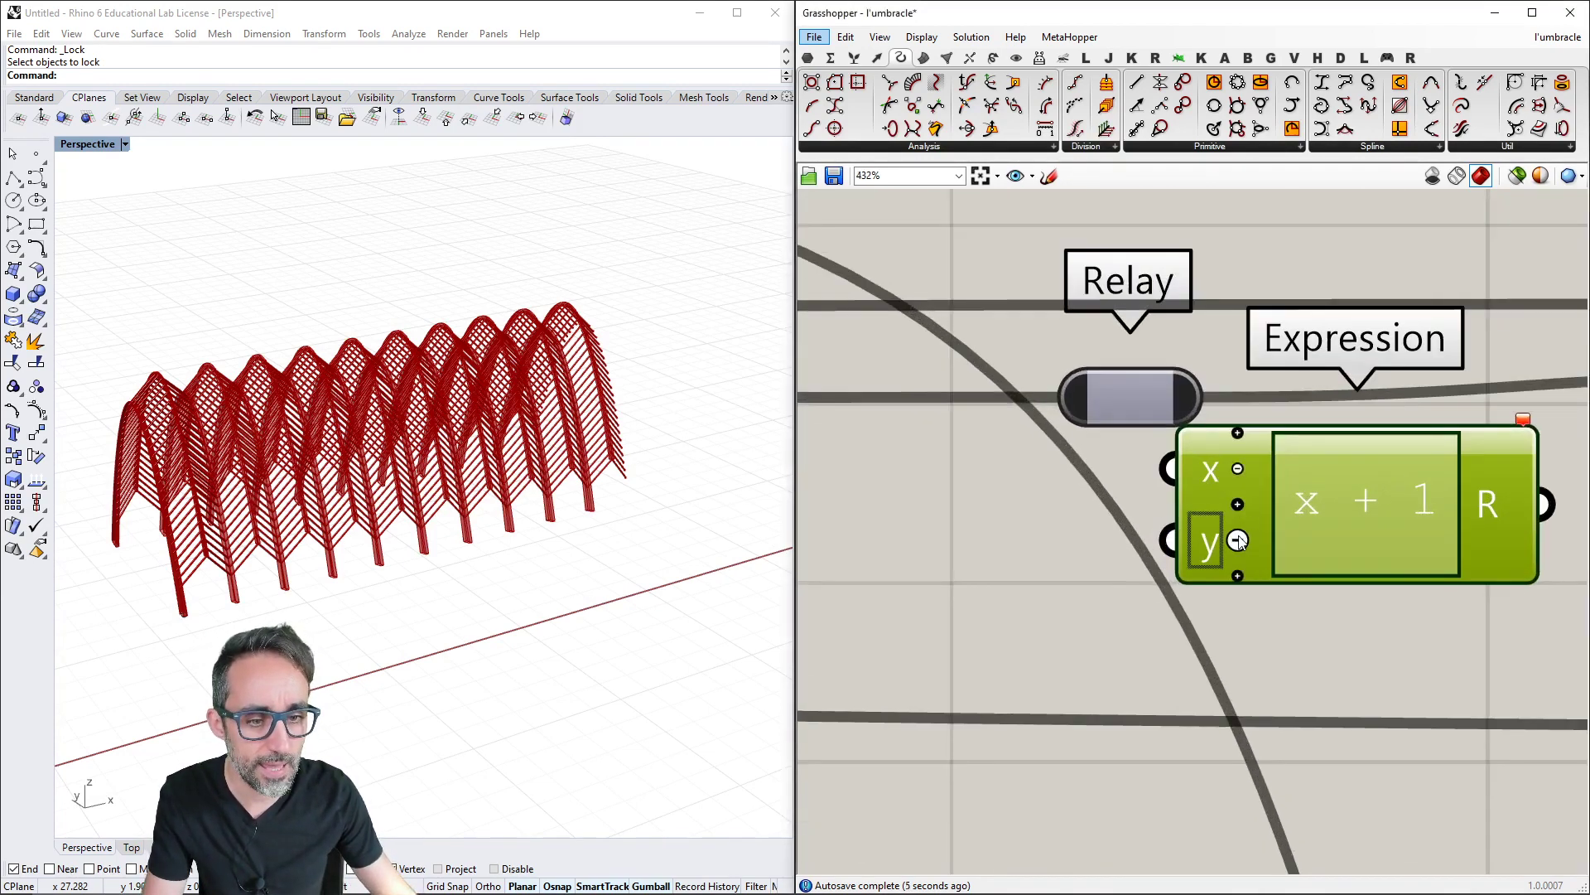
pyautogui.click(1237, 540)
# Route the Relay through the x + 1 Expression into the upper Series' Count input
pyautogui.moveTo(1200, 485); pyautogui.dragTo(1171, 603, button='right')
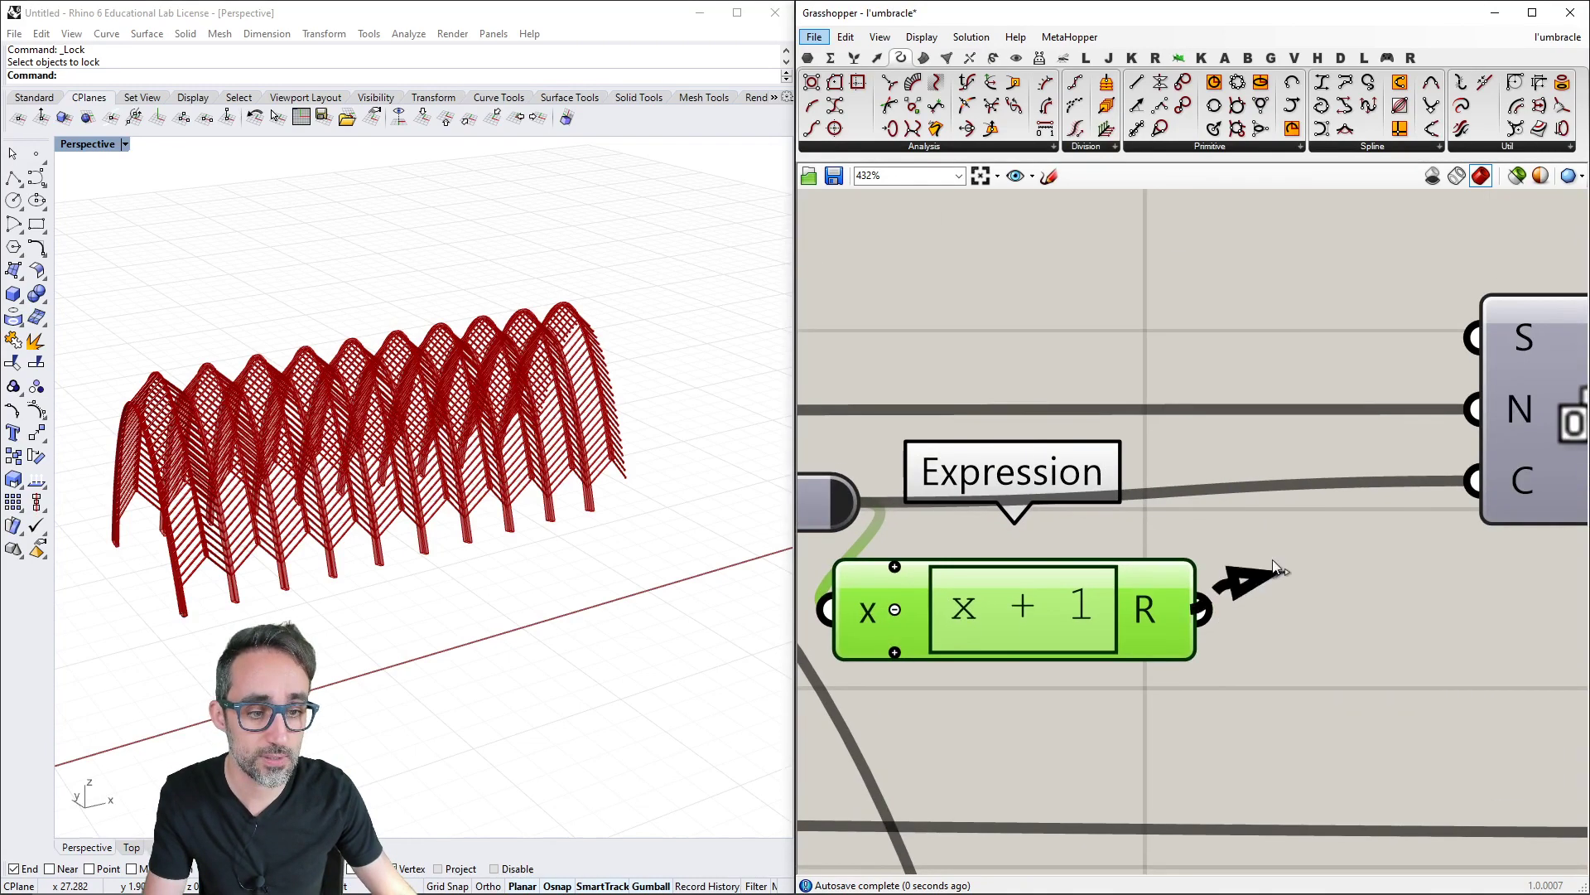
pyautogui.moveTo(1272, 559); pyautogui.dragTo(1474, 480)
pyautogui.scroll(-5, 1220, 522)
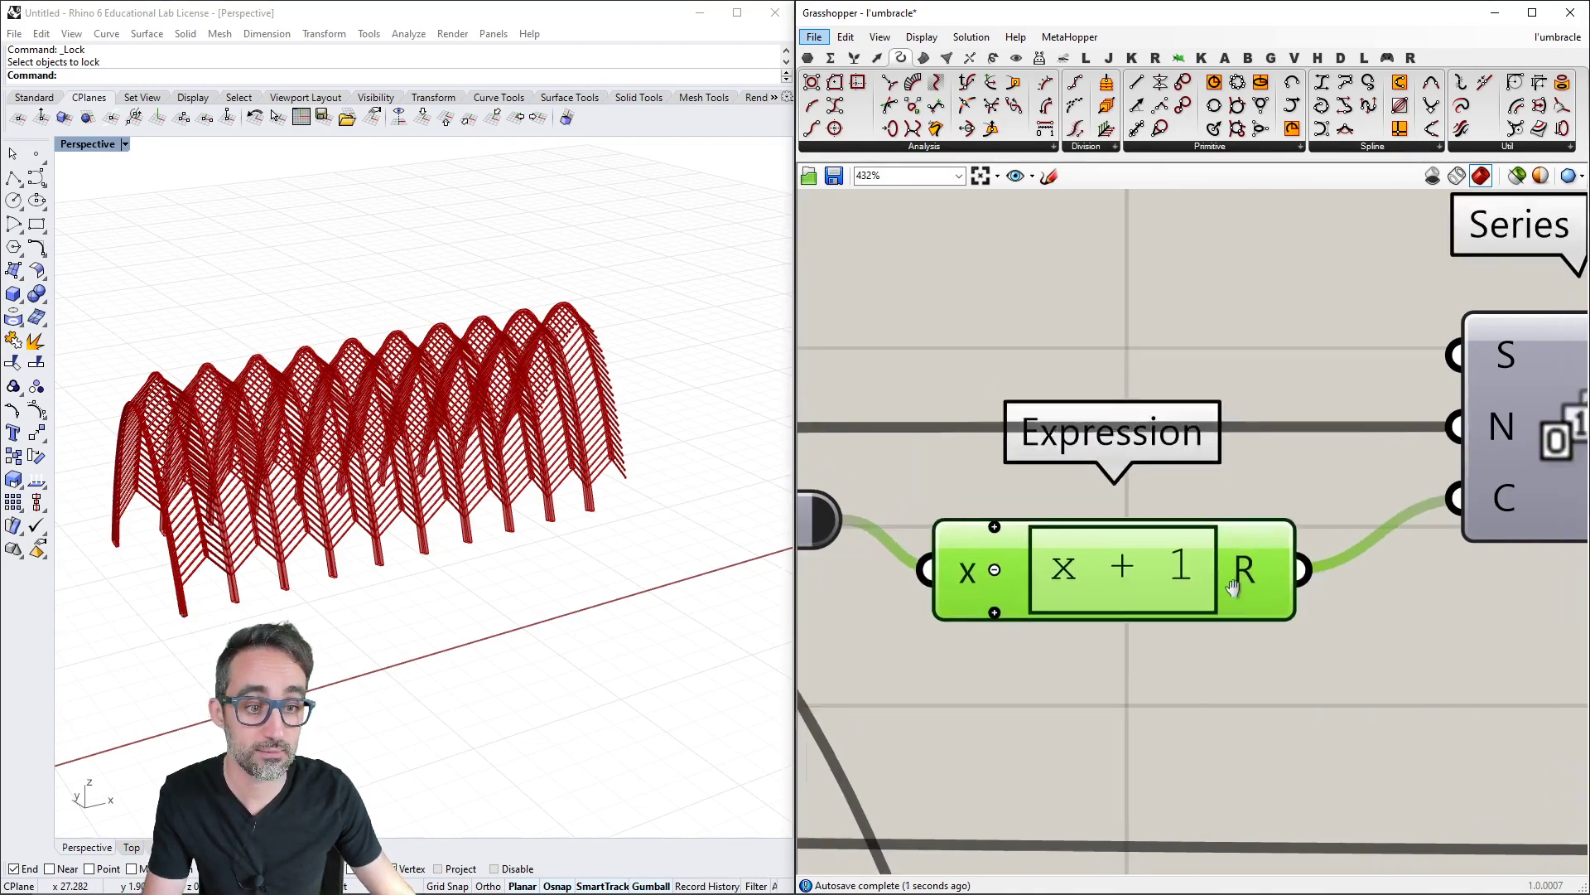
# Connect the upper Unit X vector output to the motion input of the first Curve parameter's Move component
pyautogui.moveTo(1172, 510); pyautogui.dragTo(1071, 511, button='right')
pyautogui.scroll(-2, 1096, 530)
pyautogui.click(1036, 464)
pyautogui.moveTo(1131, 455); pyautogui.dragTo(1345, 599)
pyautogui.moveTo(651, 496); pyautogui.dragTo(629, 380, button='right')
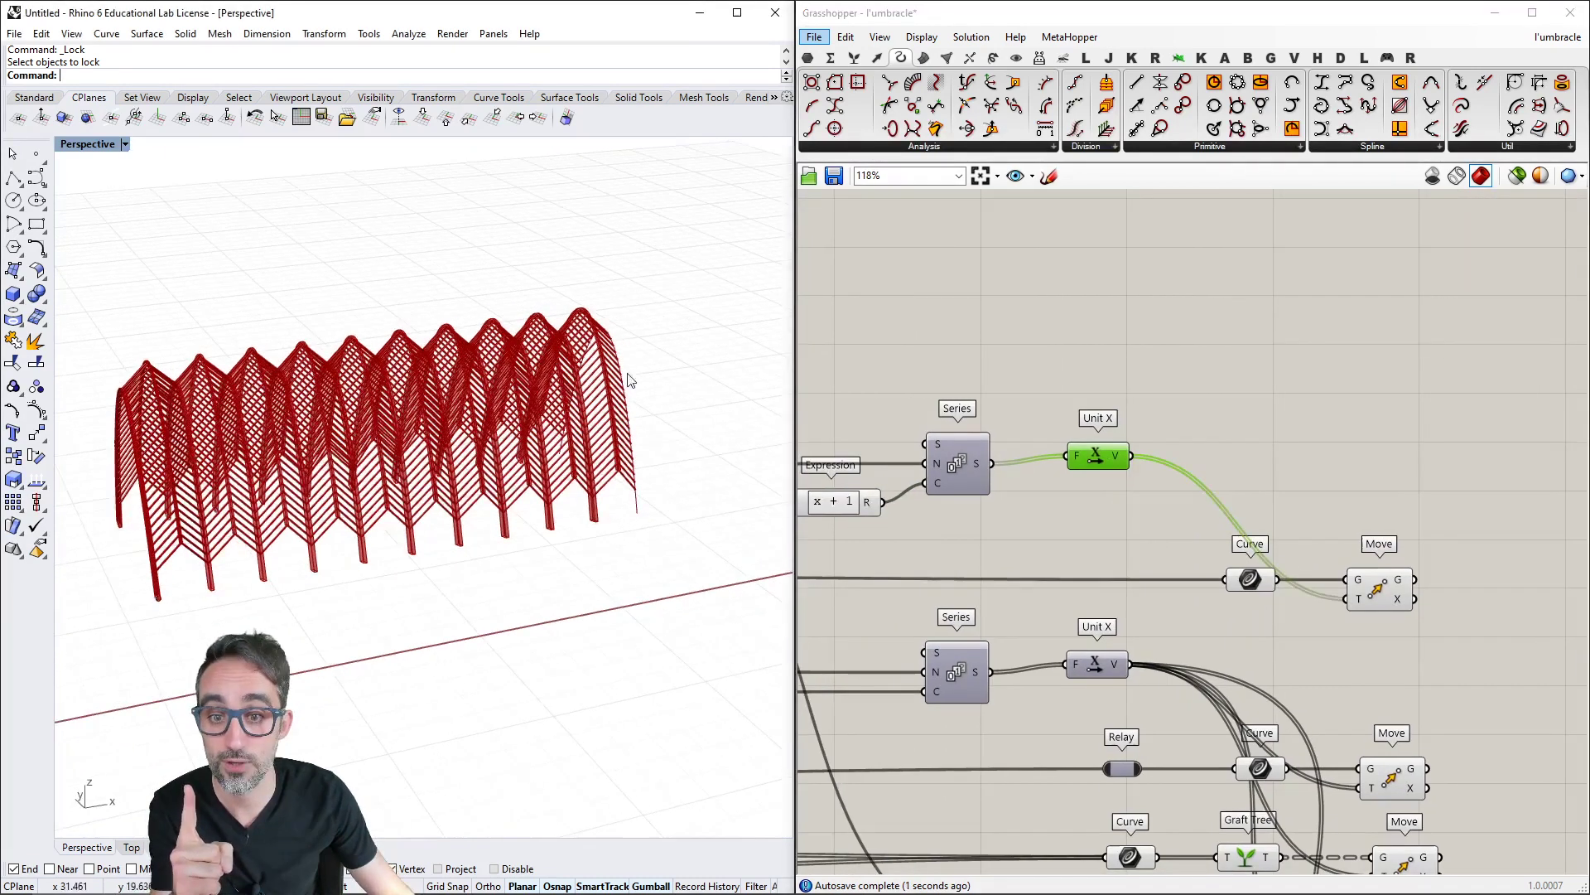
# Check which swept arch solid feeds the Brep parameter beside the last Move component, and duplicate that Brep parameter
pyautogui.scroll(-2, 1056, 605)
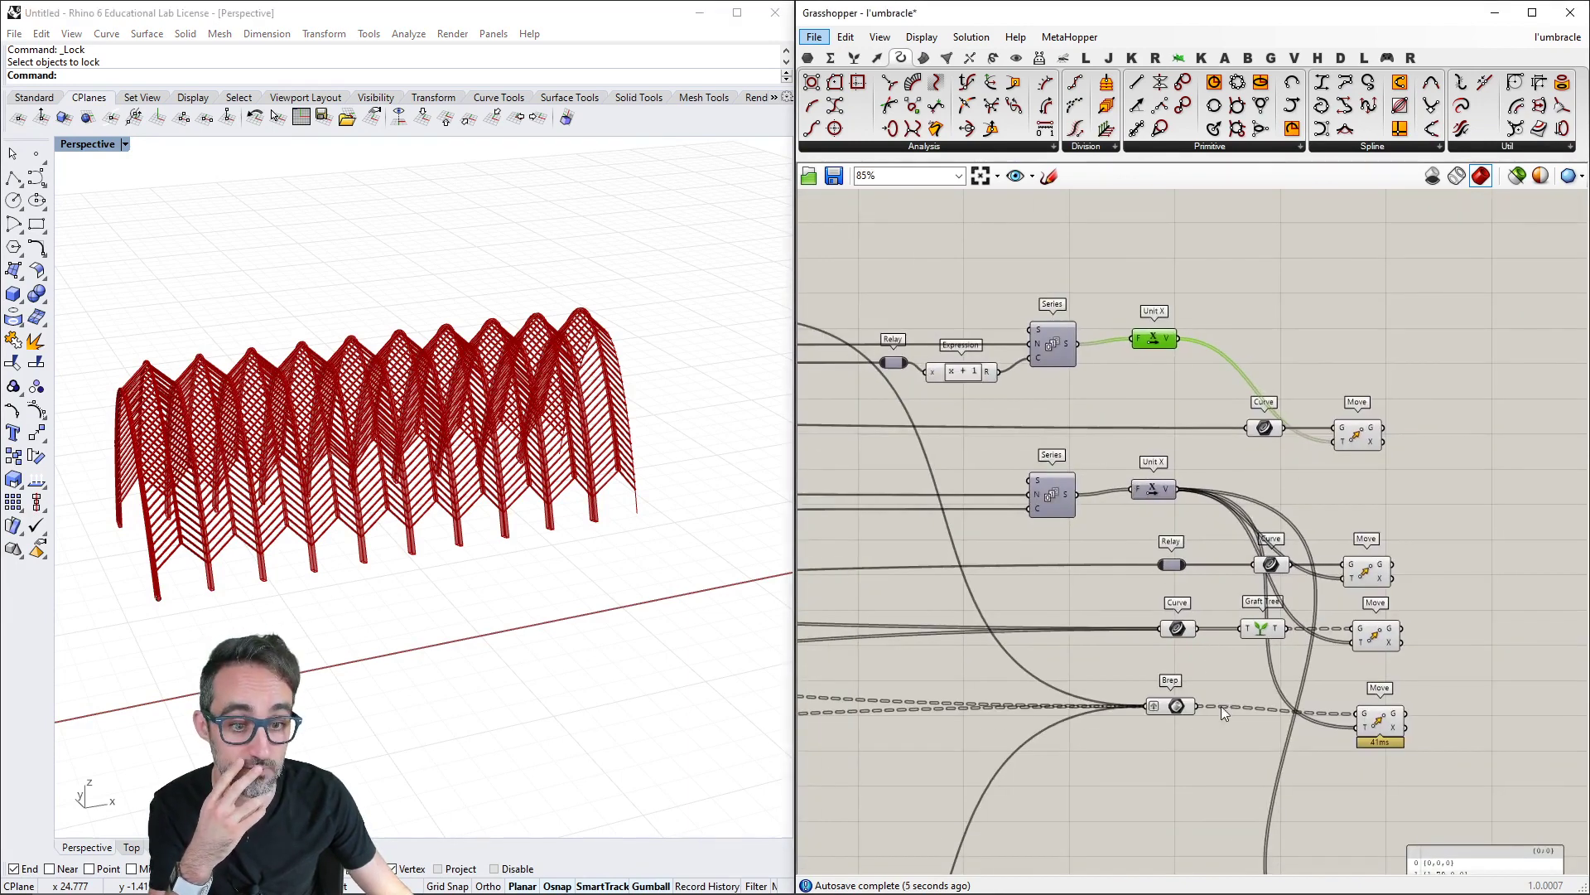
pyautogui.click(1155, 709)
pyautogui.scroll(-2, 1172, 679)
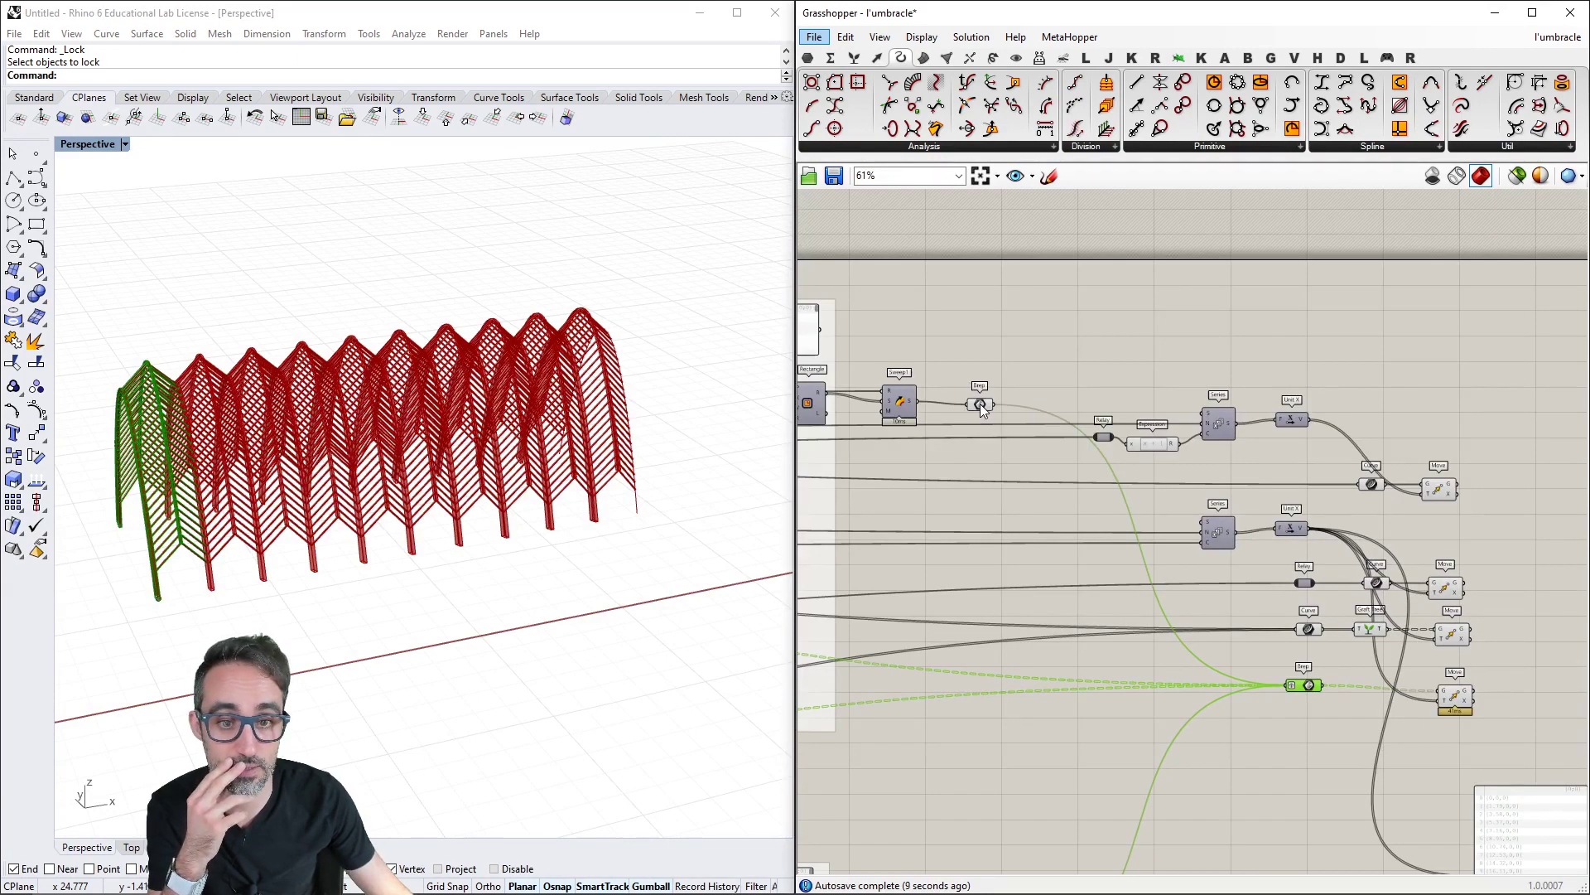
pyautogui.click(981, 404)
pyautogui.scroll(2, 1454, 849)
pyautogui.moveTo(1245, 620); pyautogui.dragTo(1186, 548, button='right')
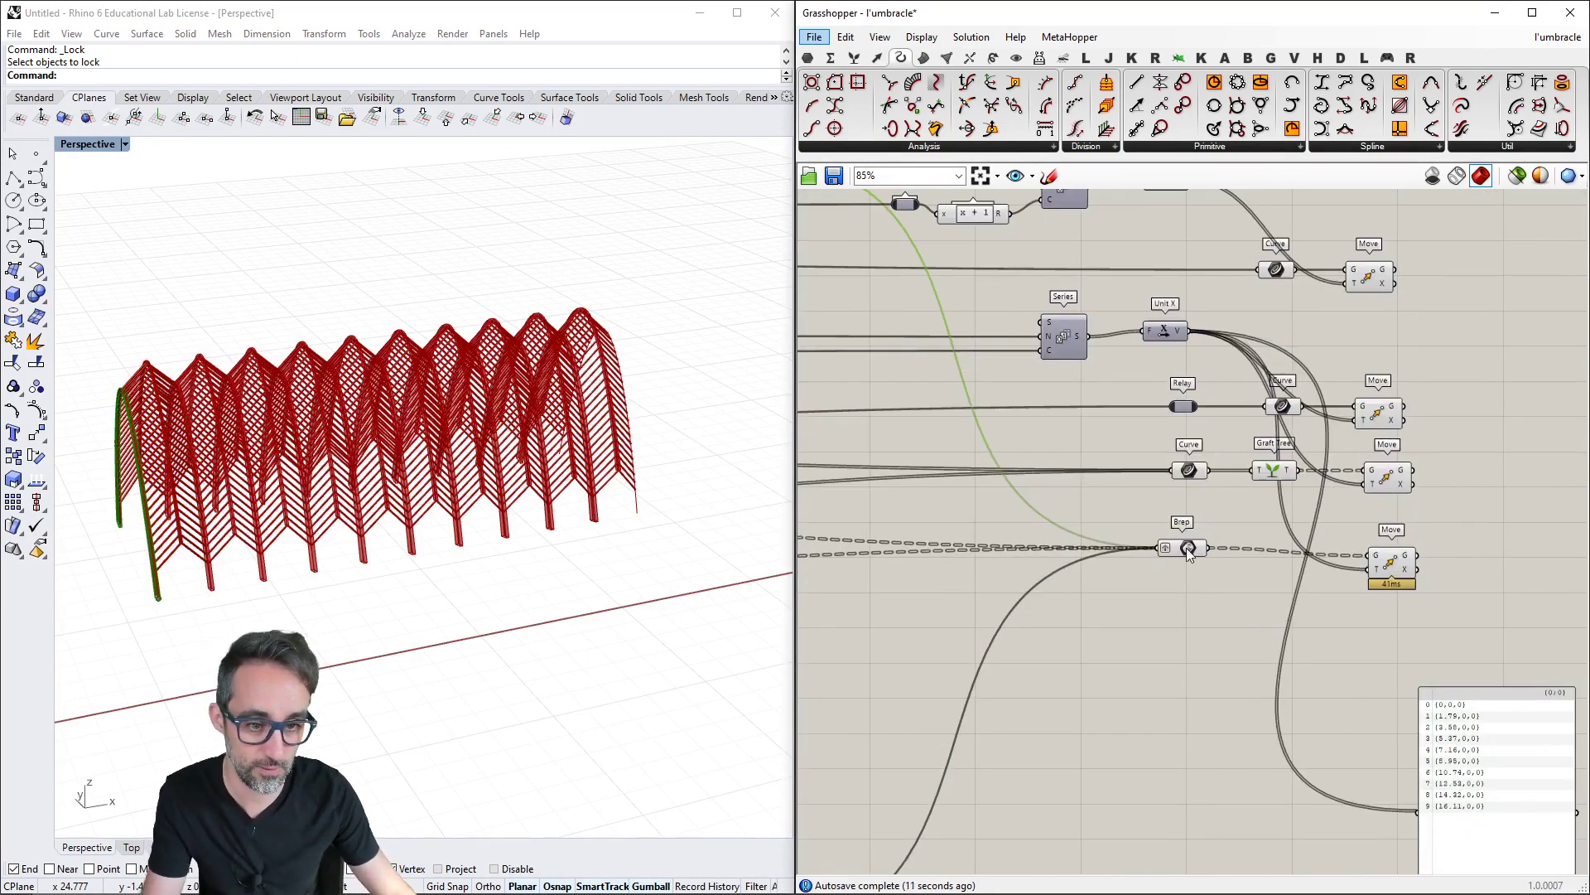
pyautogui.moveTo(1186, 548)
pyautogui.mouseDown()
pyautogui.moveTo(1186, 623)
pyautogui.moveTo(1178, 556)
pyautogui.mouseUp()
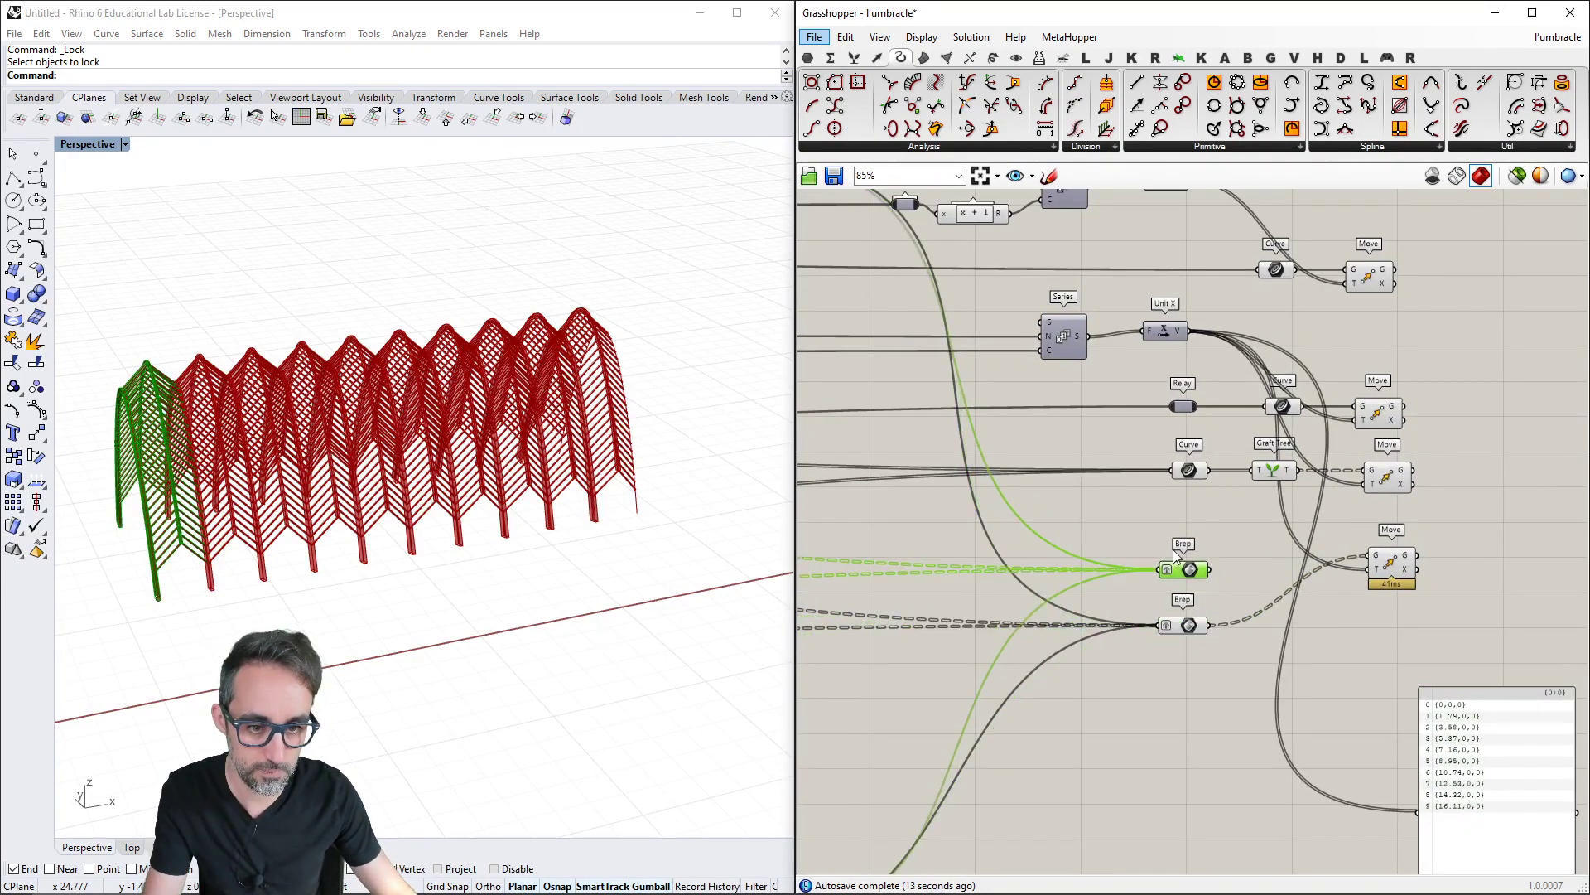
# Leave only the swept arch solid wired into the upper Brep copy and disconnect it from the lower Brep parameter
pyautogui.scroll(-3, 1164, 489)
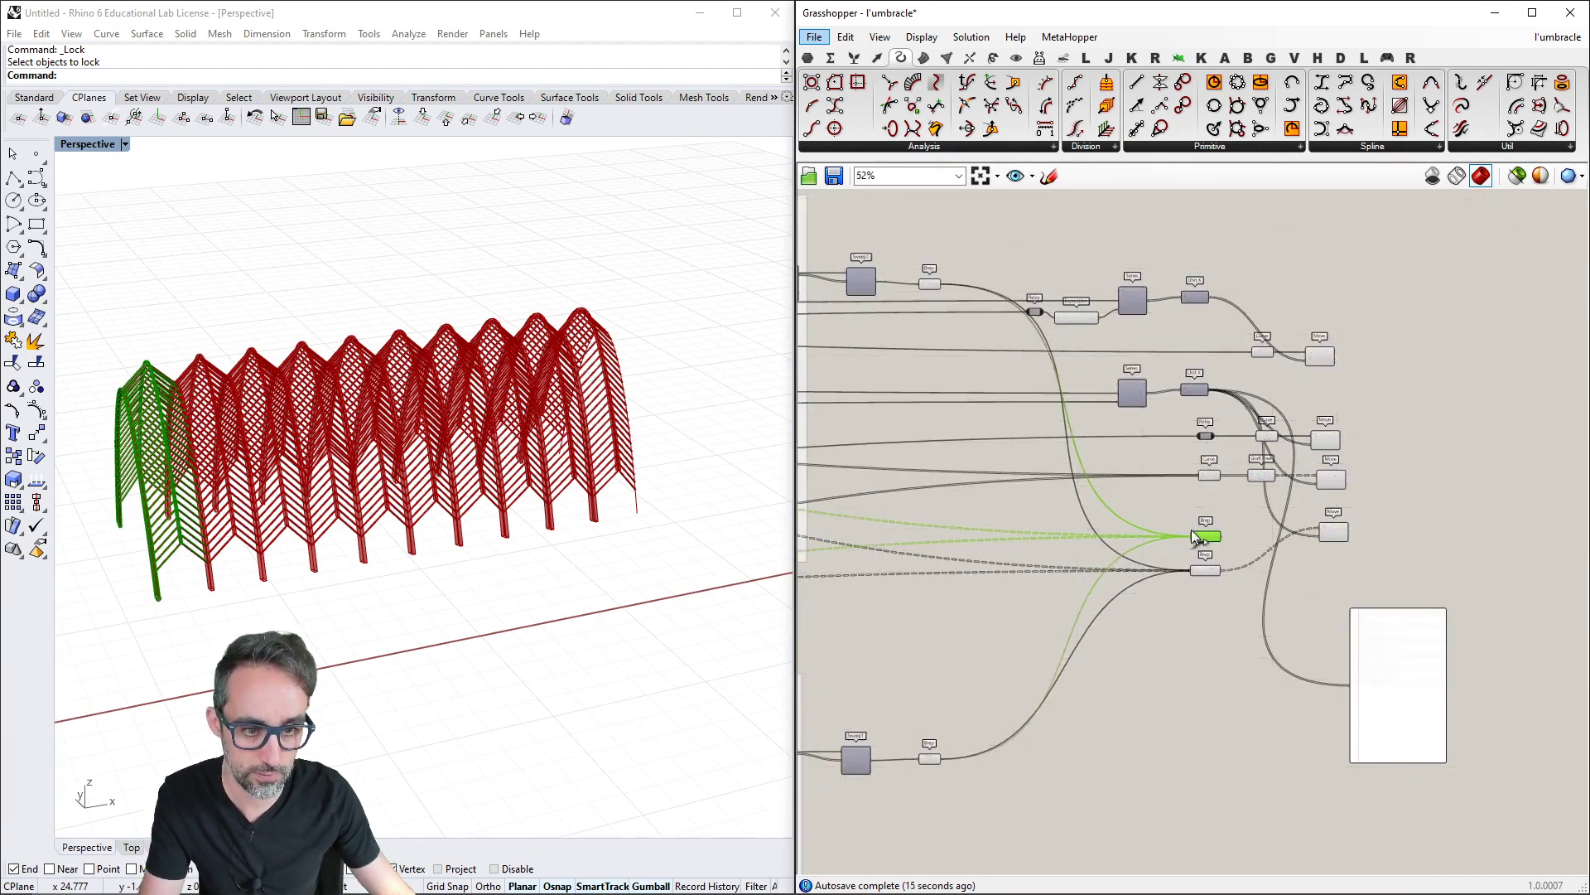
pyautogui.scroll(5, 1191, 571)
pyautogui.rightClick(1200, 564)
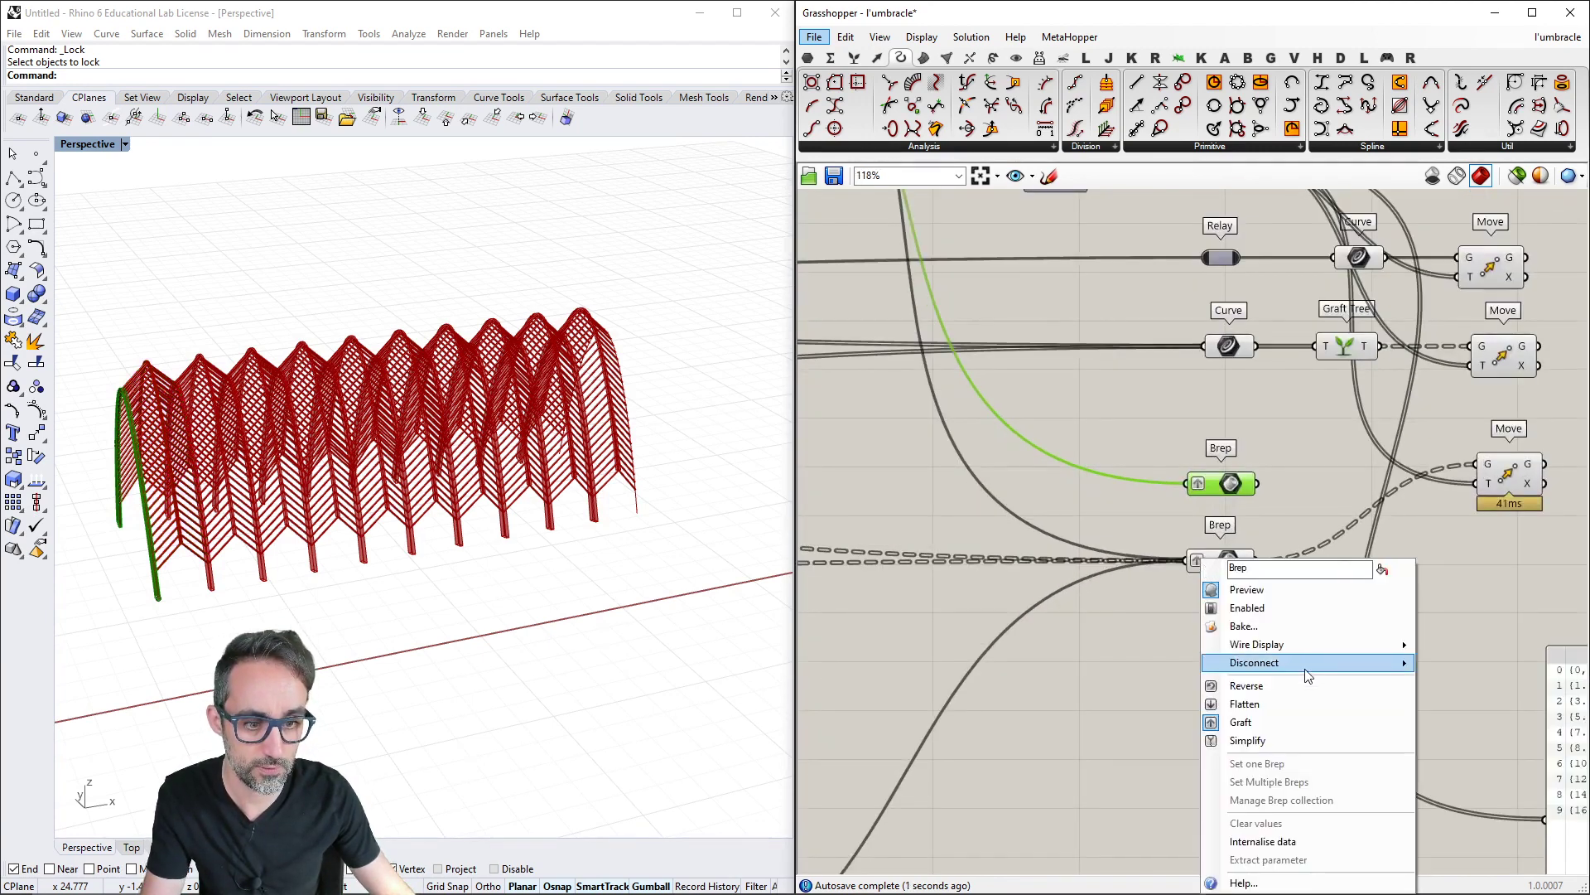
pyautogui.moveTo(1371, 667)
pyautogui.click(1468, 700)
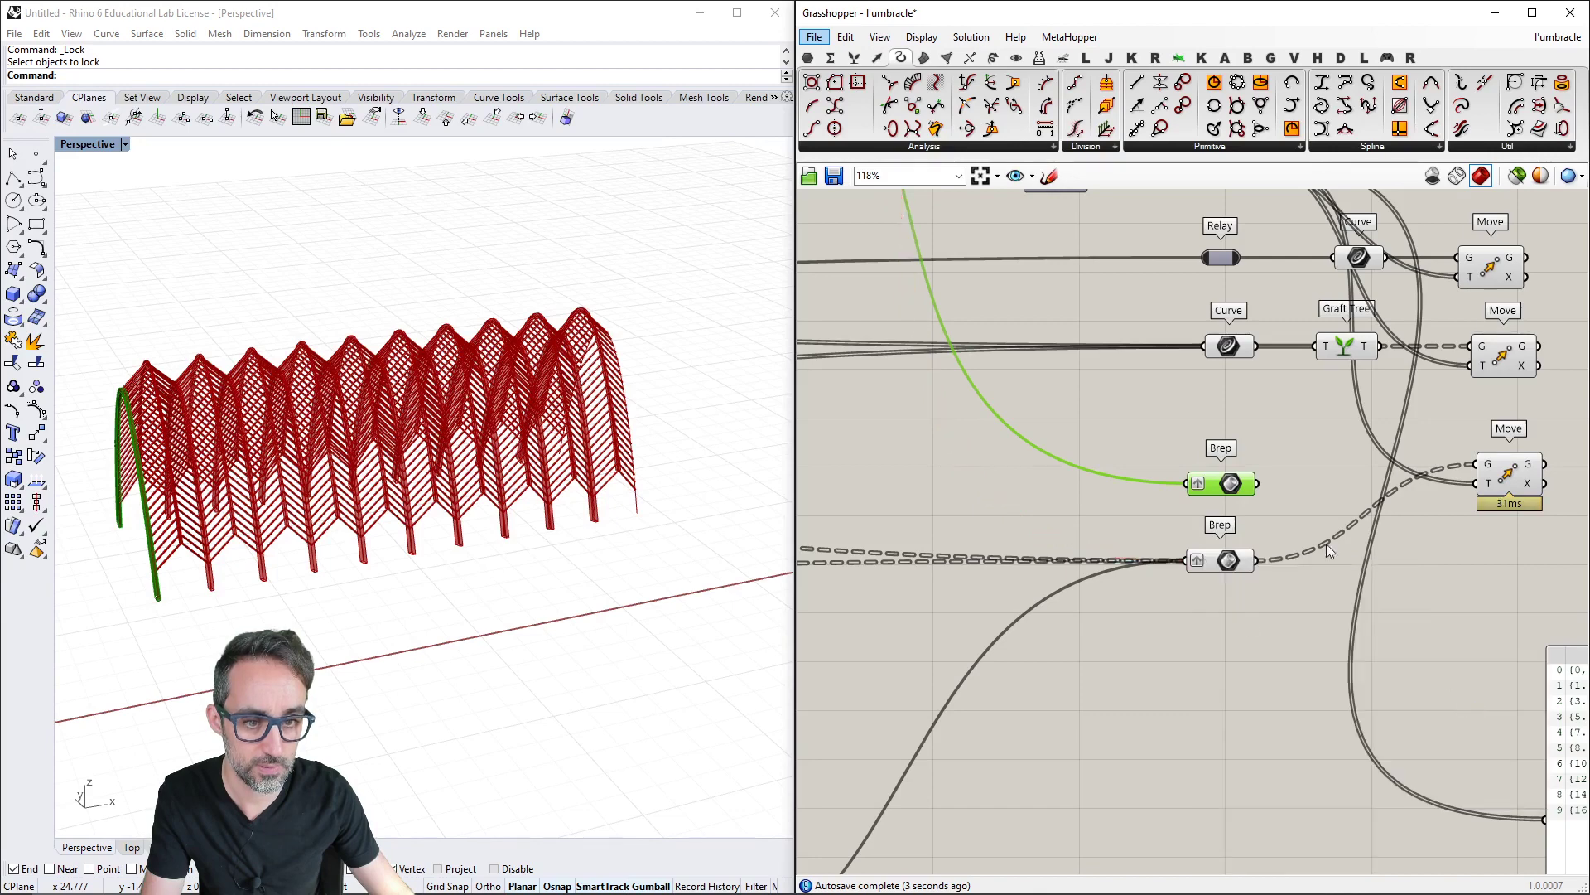
# Duplicate the Brep Move component and wire the copy to the upper Unit X vector and the upper Brep parameter
pyautogui.scroll(-2, 1325, 544)
pyautogui.click(1326, 638)
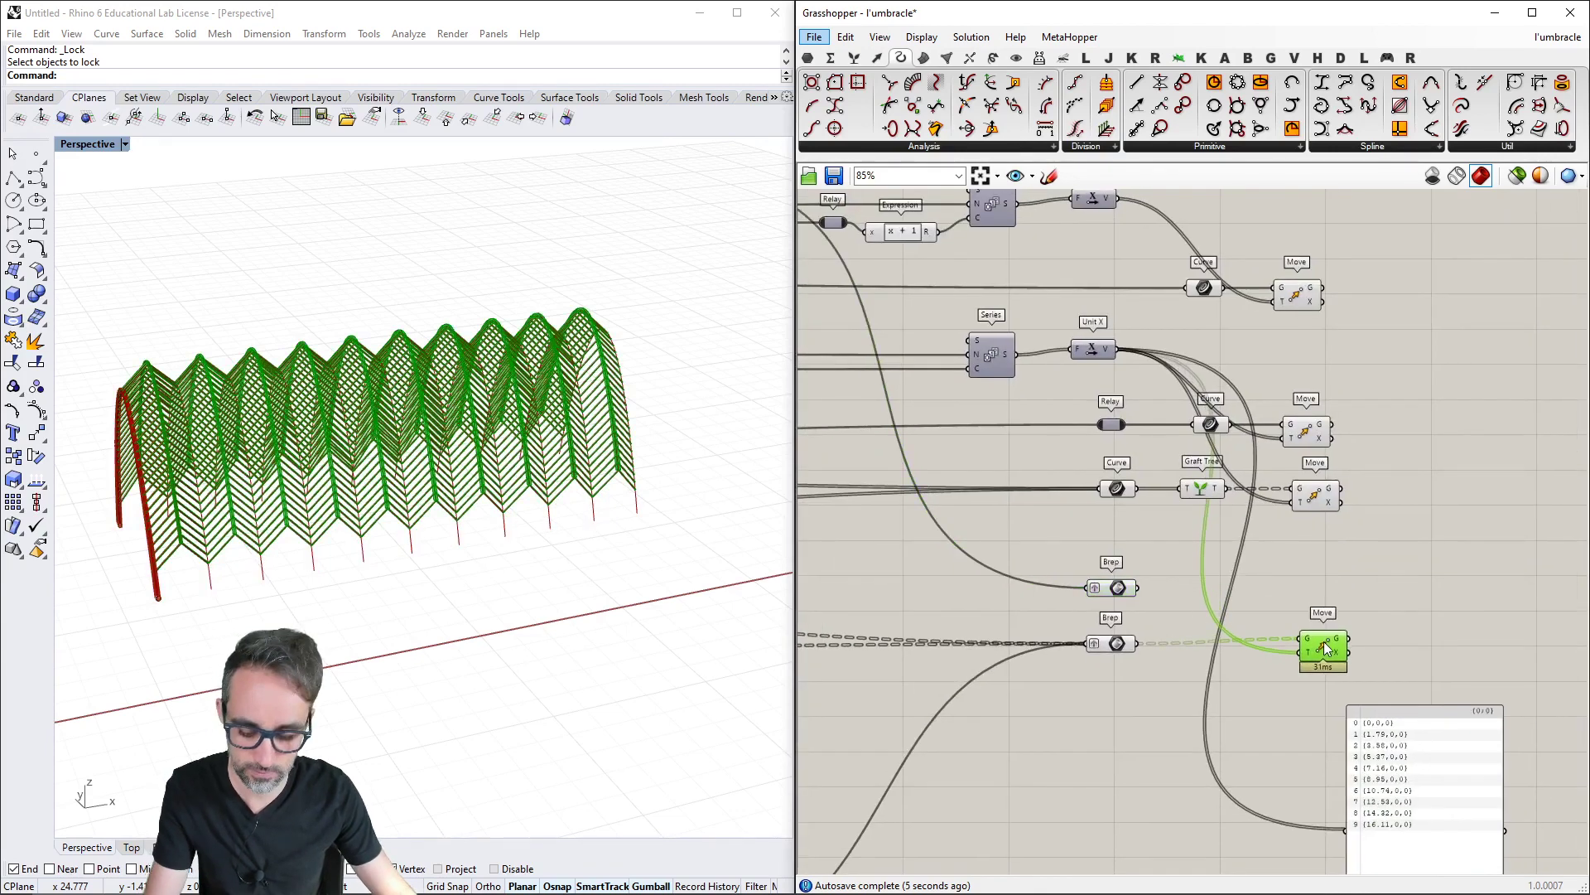
pyautogui.keyDown('alt'); pyautogui.moveTo(1327, 637); pyautogui.dragTo(1327, 603); pyautogui.keyUp('alt')
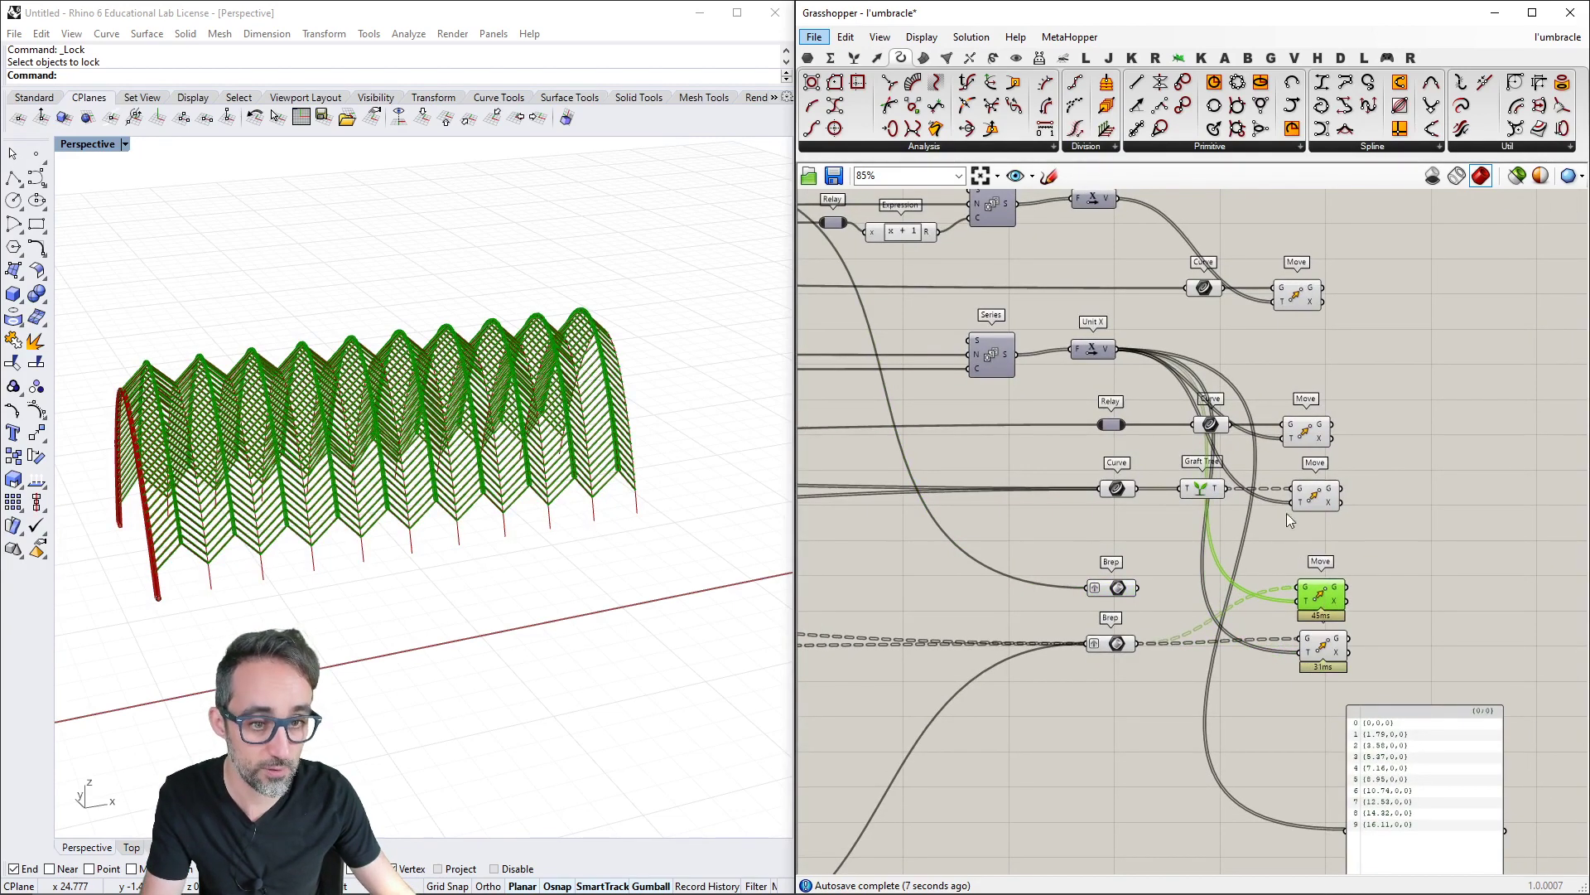
pyautogui.moveTo(1156, 247); pyautogui.dragTo(1154, 292, button='right')
pyautogui.moveTo(1117, 243); pyautogui.dragTo(1299, 647)
pyautogui.moveTo(1137, 633); pyautogui.dragTo(1297, 633)
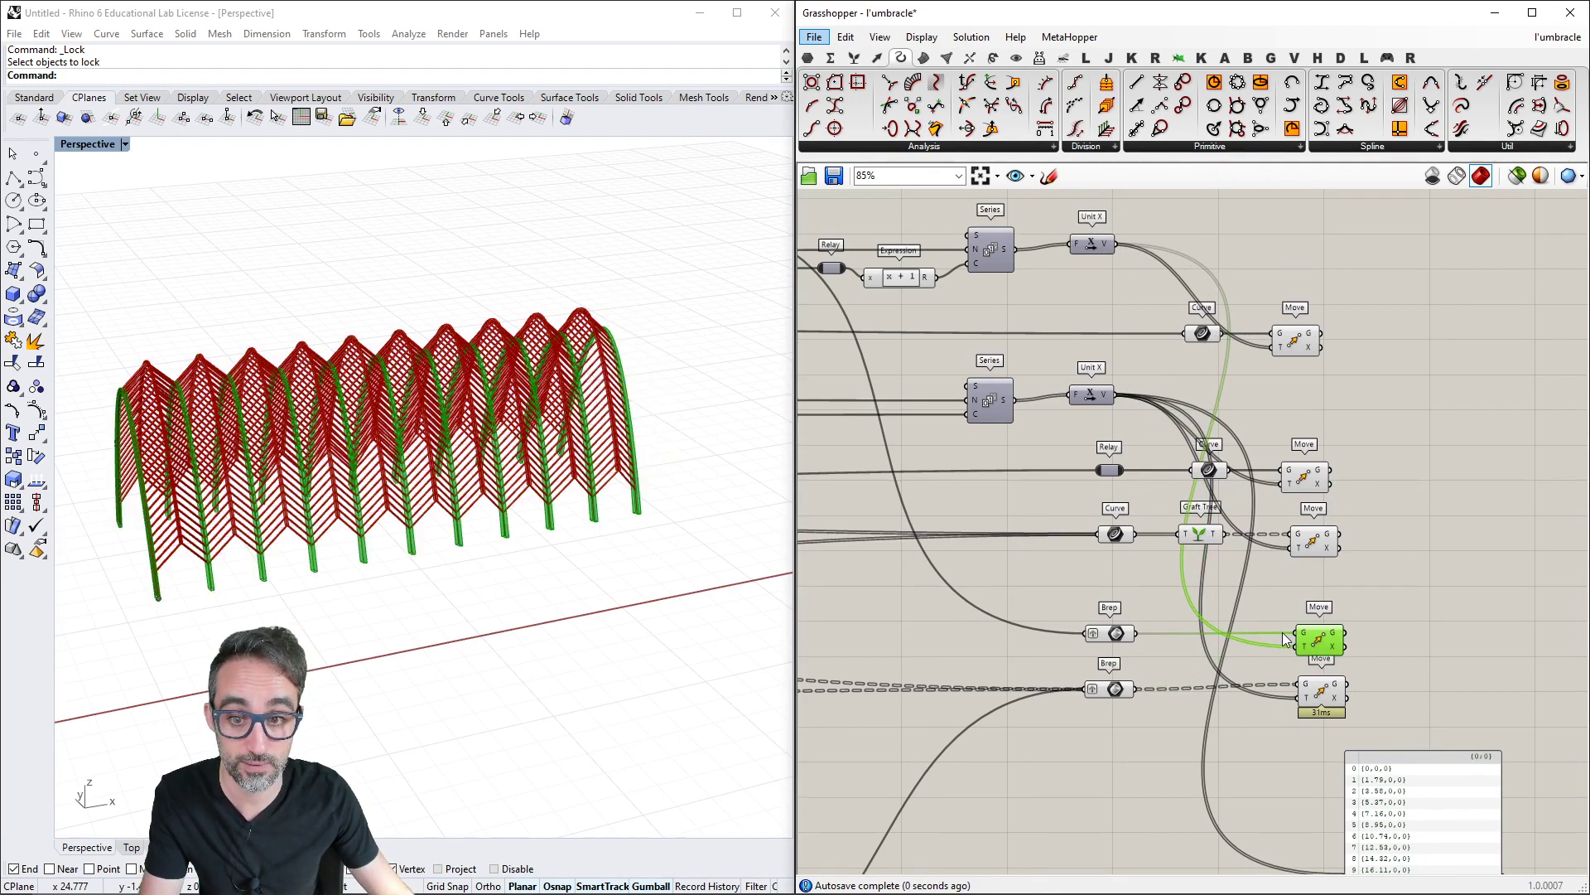
pyautogui.click(489, 517)
pyautogui.click(1135, 617)
# Collect the geometry outputs of the three curve Move components in a new Curve parameter and hide the components' previews
pyautogui.scroll(-2, 1195, 606)
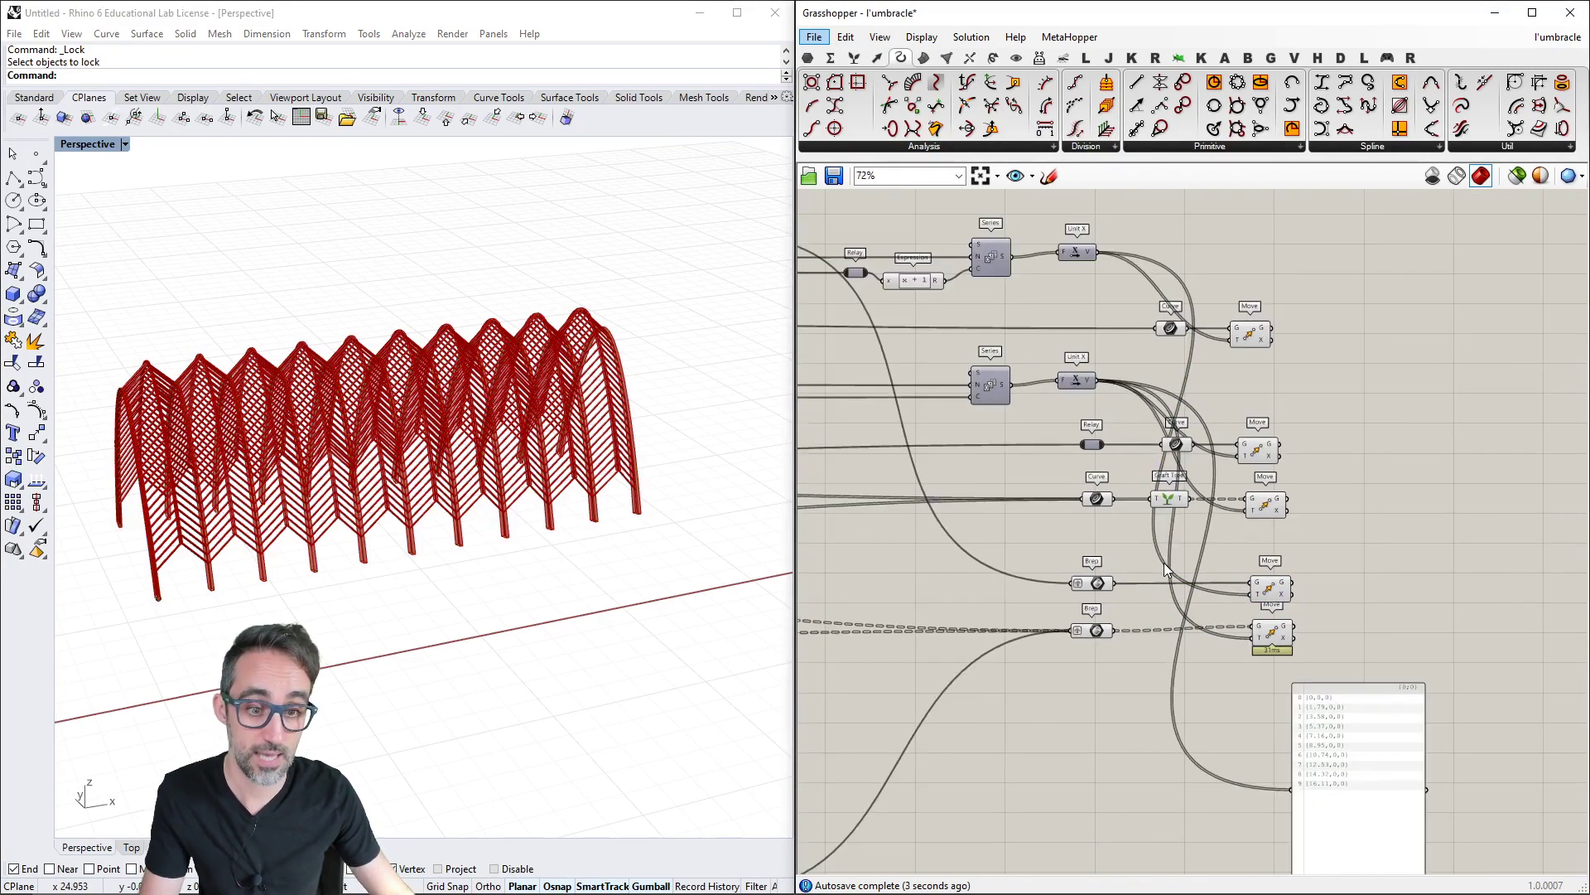
pyautogui.moveTo(1130, 613); pyautogui.dragTo(1140, 607, button='right')
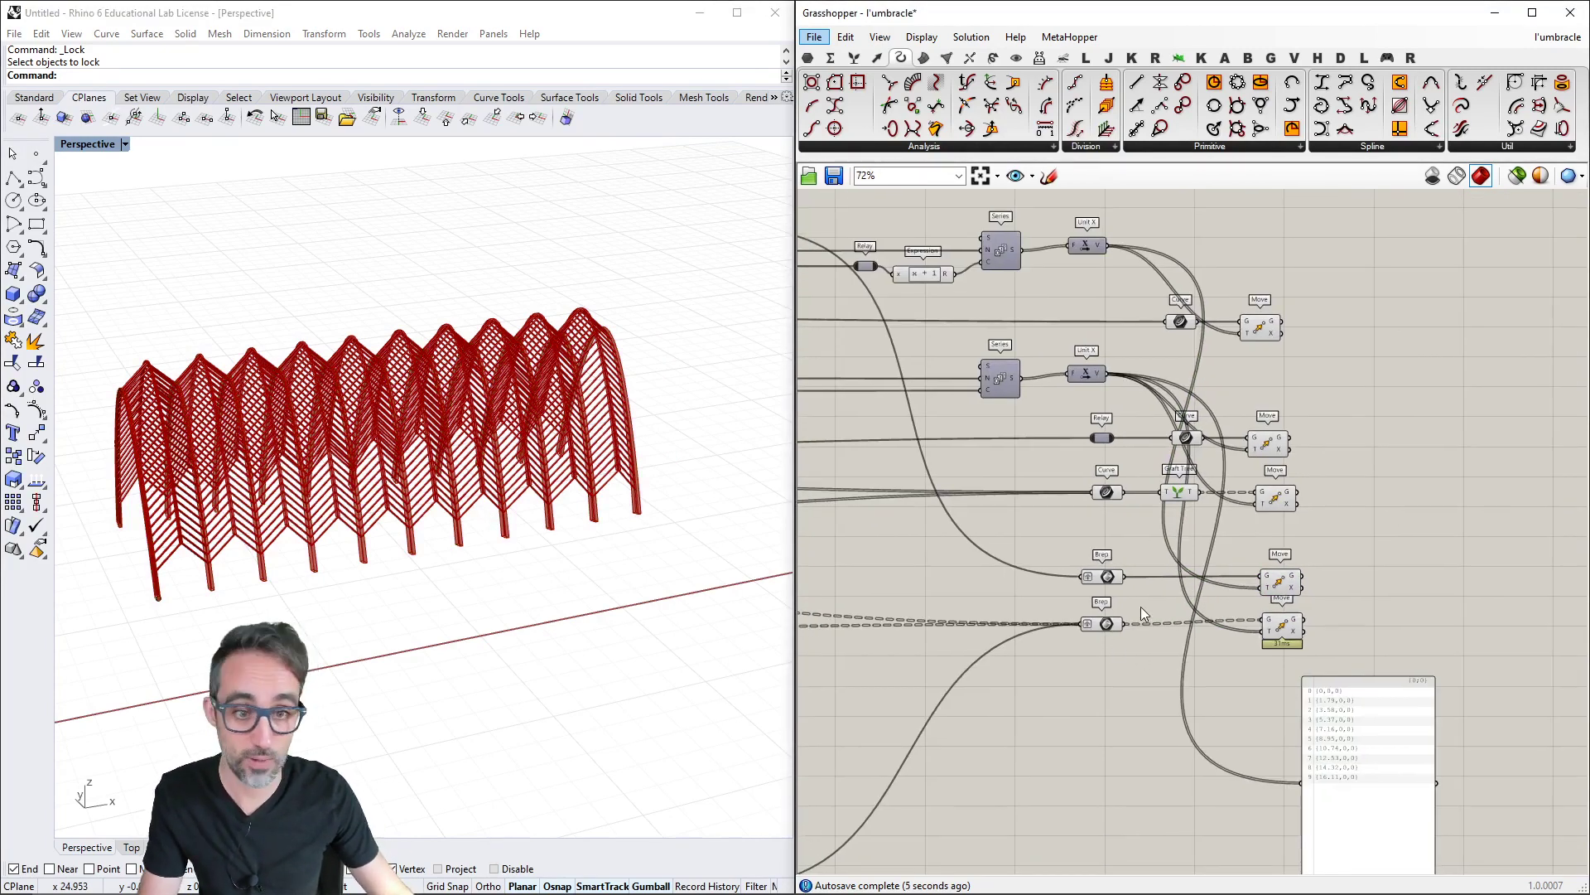
pyautogui.moveTo(1286, 524); pyautogui.dragTo(1197, 541, button='right')
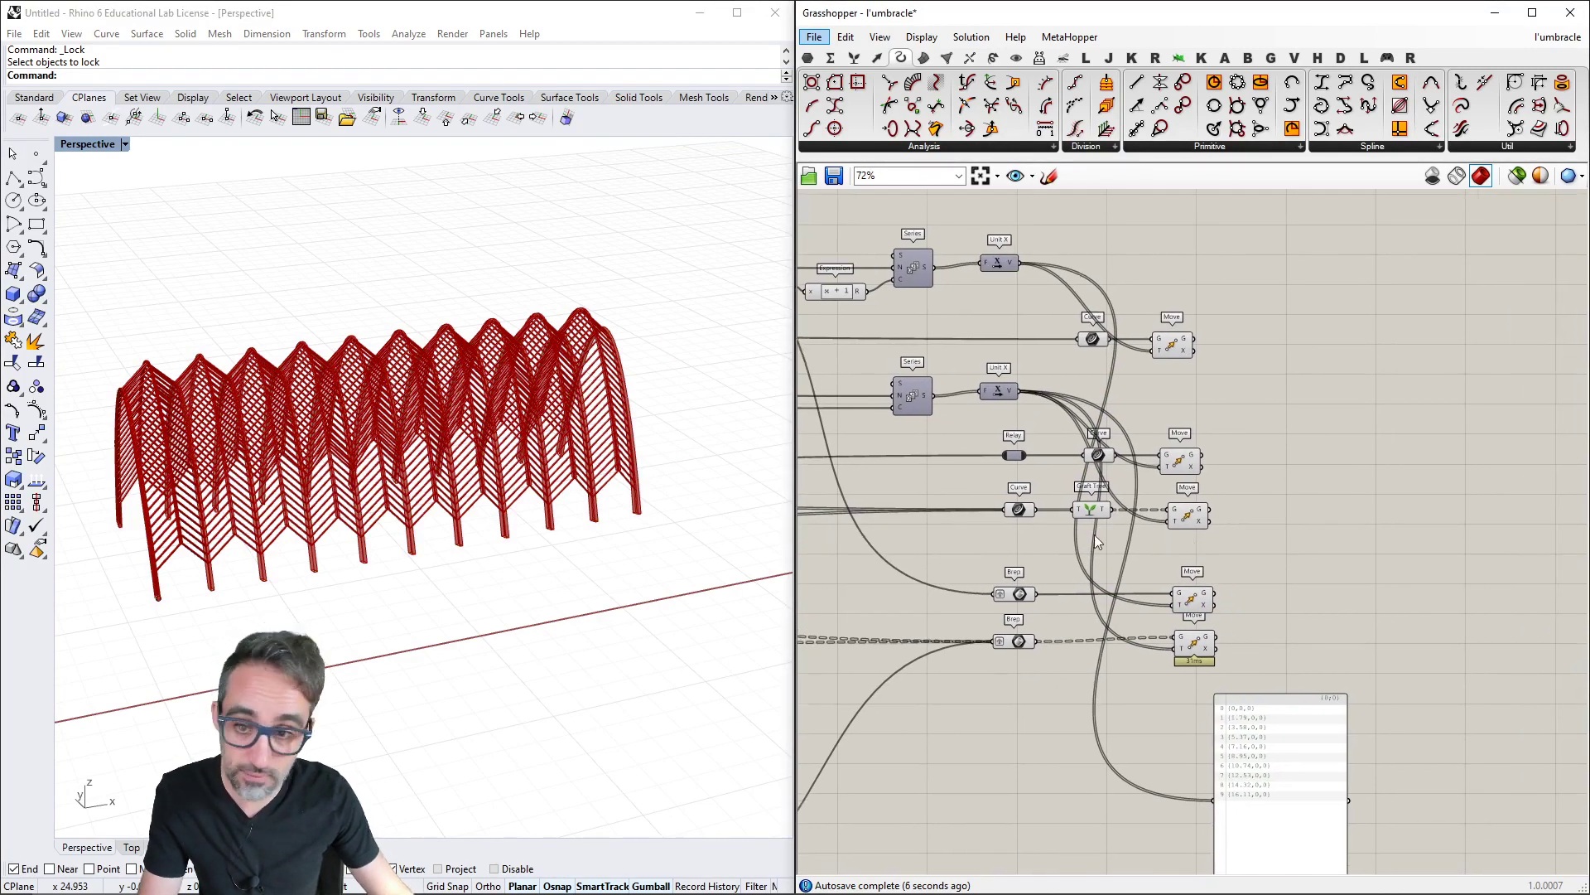
pyautogui.doubleClick(1312, 395)
pyautogui.write('curve')
pyautogui.press('Return')
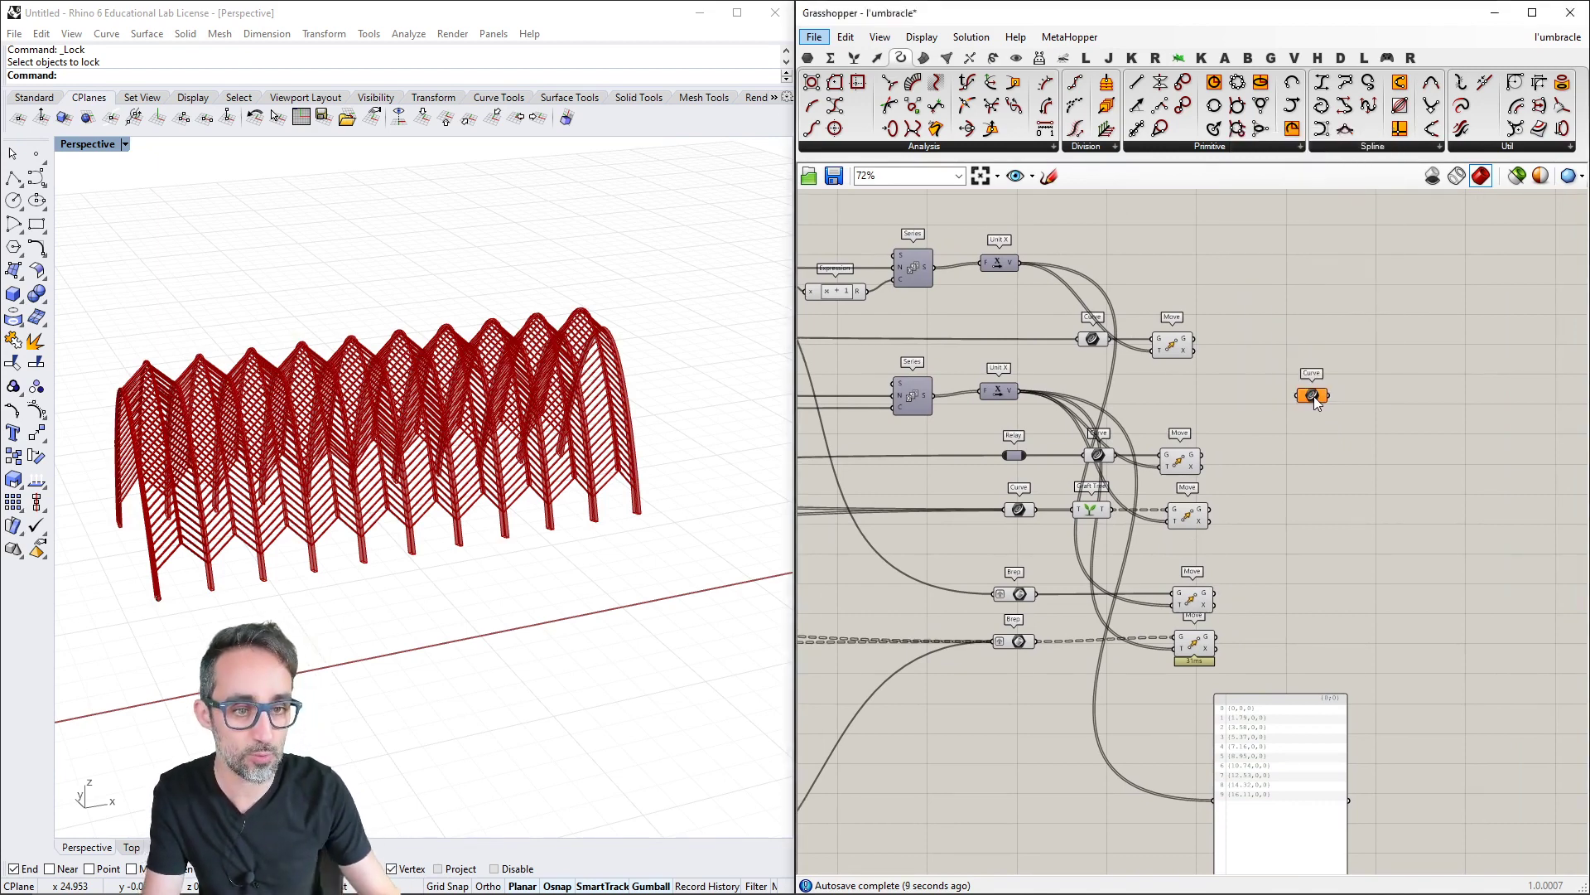
pyautogui.scroll(1, 1221, 340)
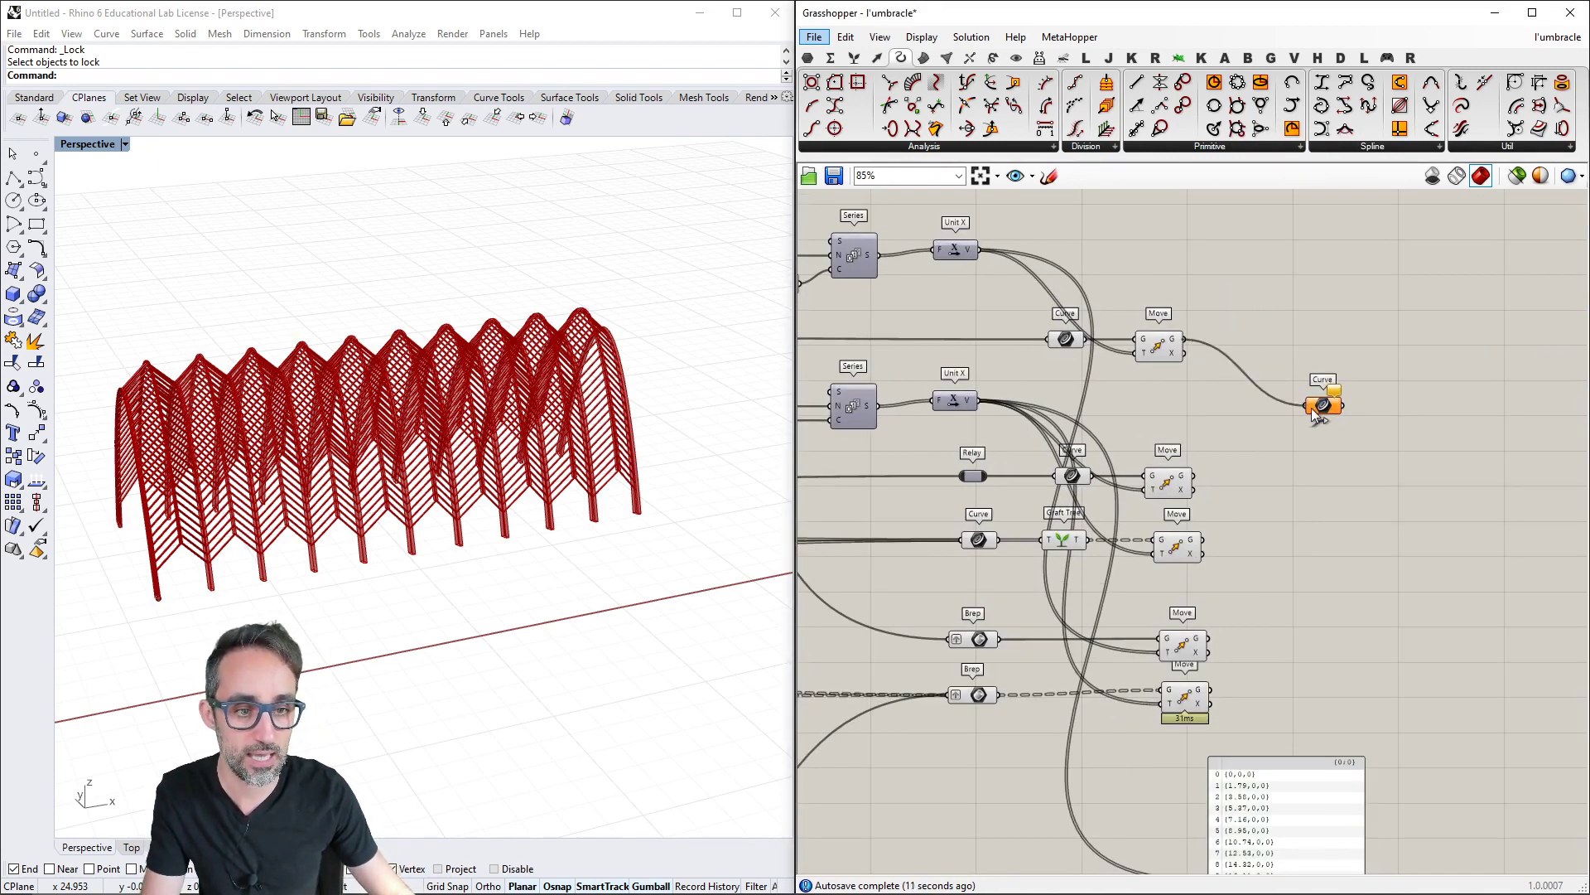
pyautogui.moveTo(1312, 410); pyautogui.dragTo(1297, 364)
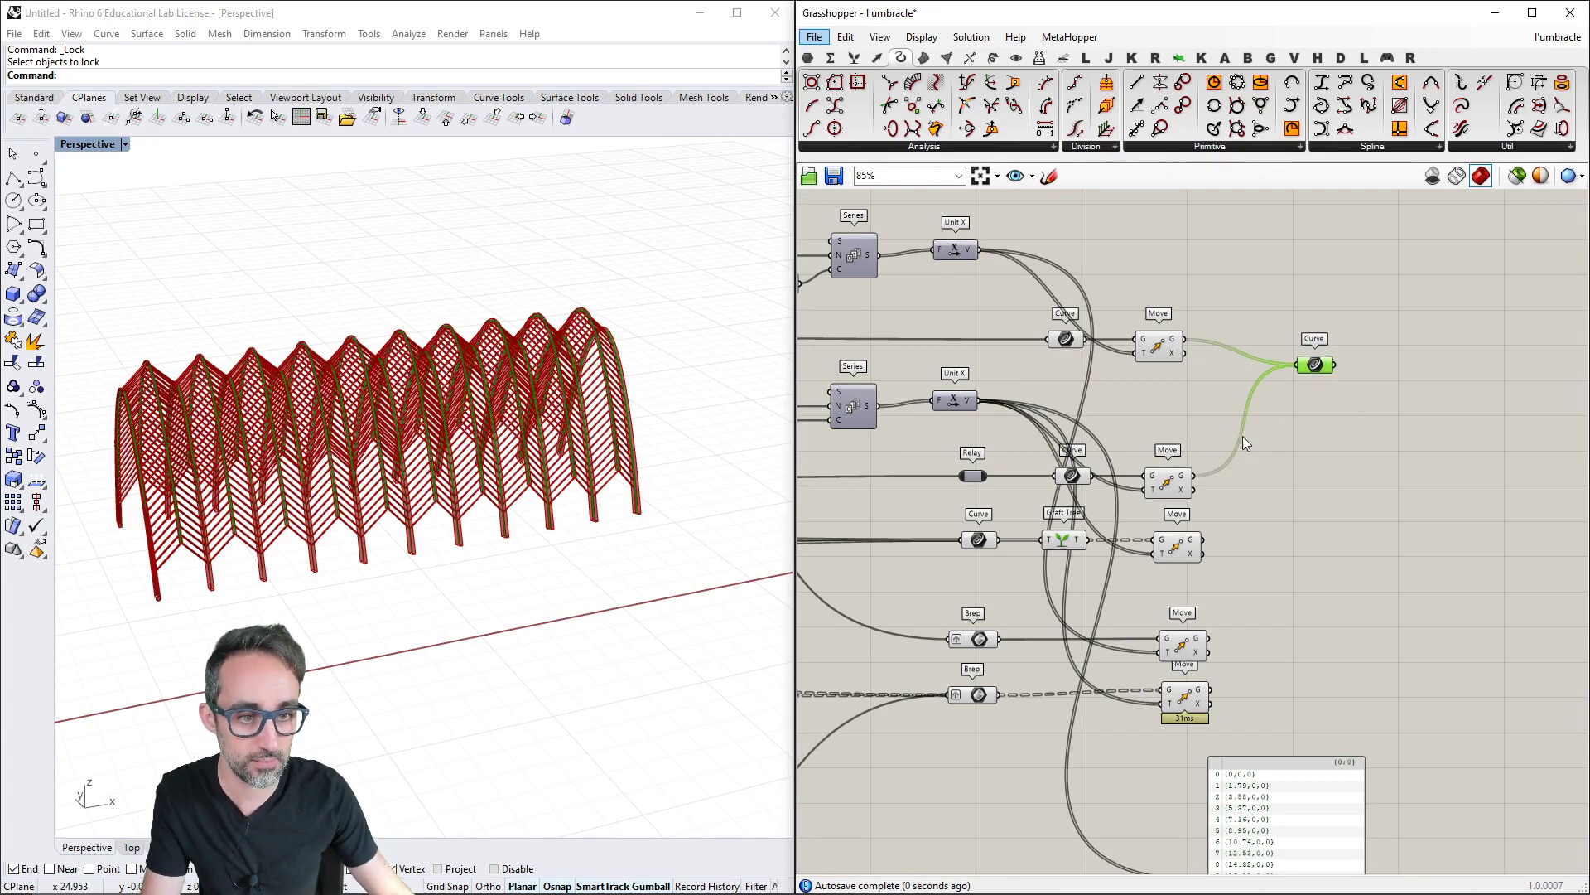
pyautogui.keyDown('shift'); pyautogui.moveTo(1202, 540); pyautogui.dragTo(1298, 364); pyautogui.keyUp('shift')
pyautogui.moveTo(1215, 273); pyautogui.dragTo(1058, 565)
pyautogui.click(1058, 565)
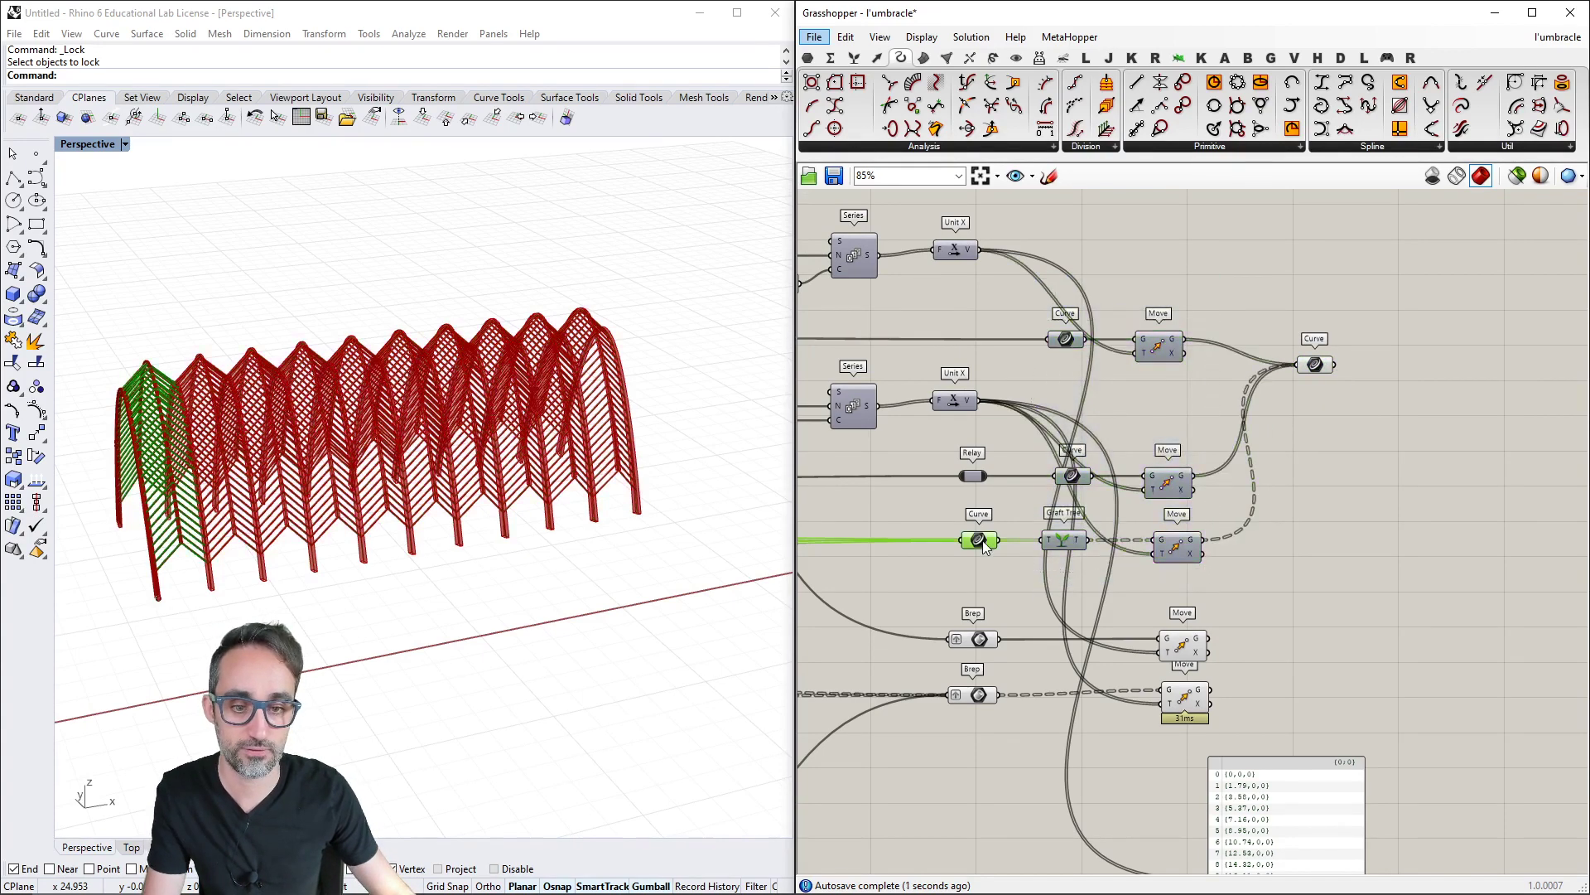
# Collect both solid Move outputs in a new Brep parameter and hide the previews of the Breps and Moves feeding it
pyautogui.doubleClick(1329, 643)
pyautogui.write('brep')
pyautogui.press('Return')
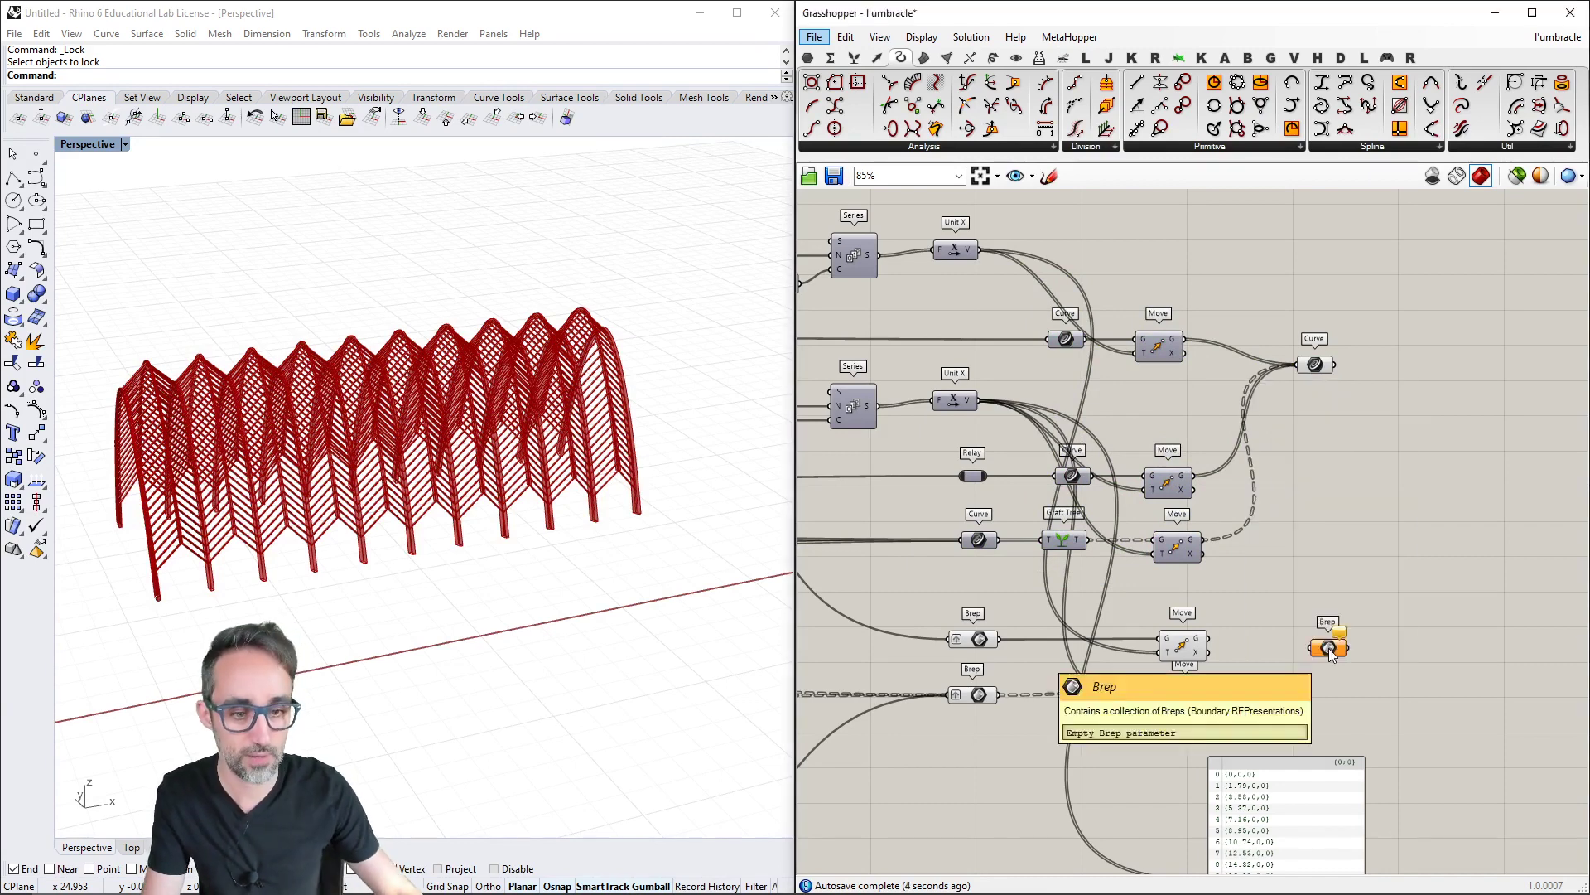
pyautogui.moveTo(1266, 639); pyautogui.dragTo(1311, 647)
pyautogui.moveTo(1260, 682); pyautogui.dragTo(1336, 628, button='right')
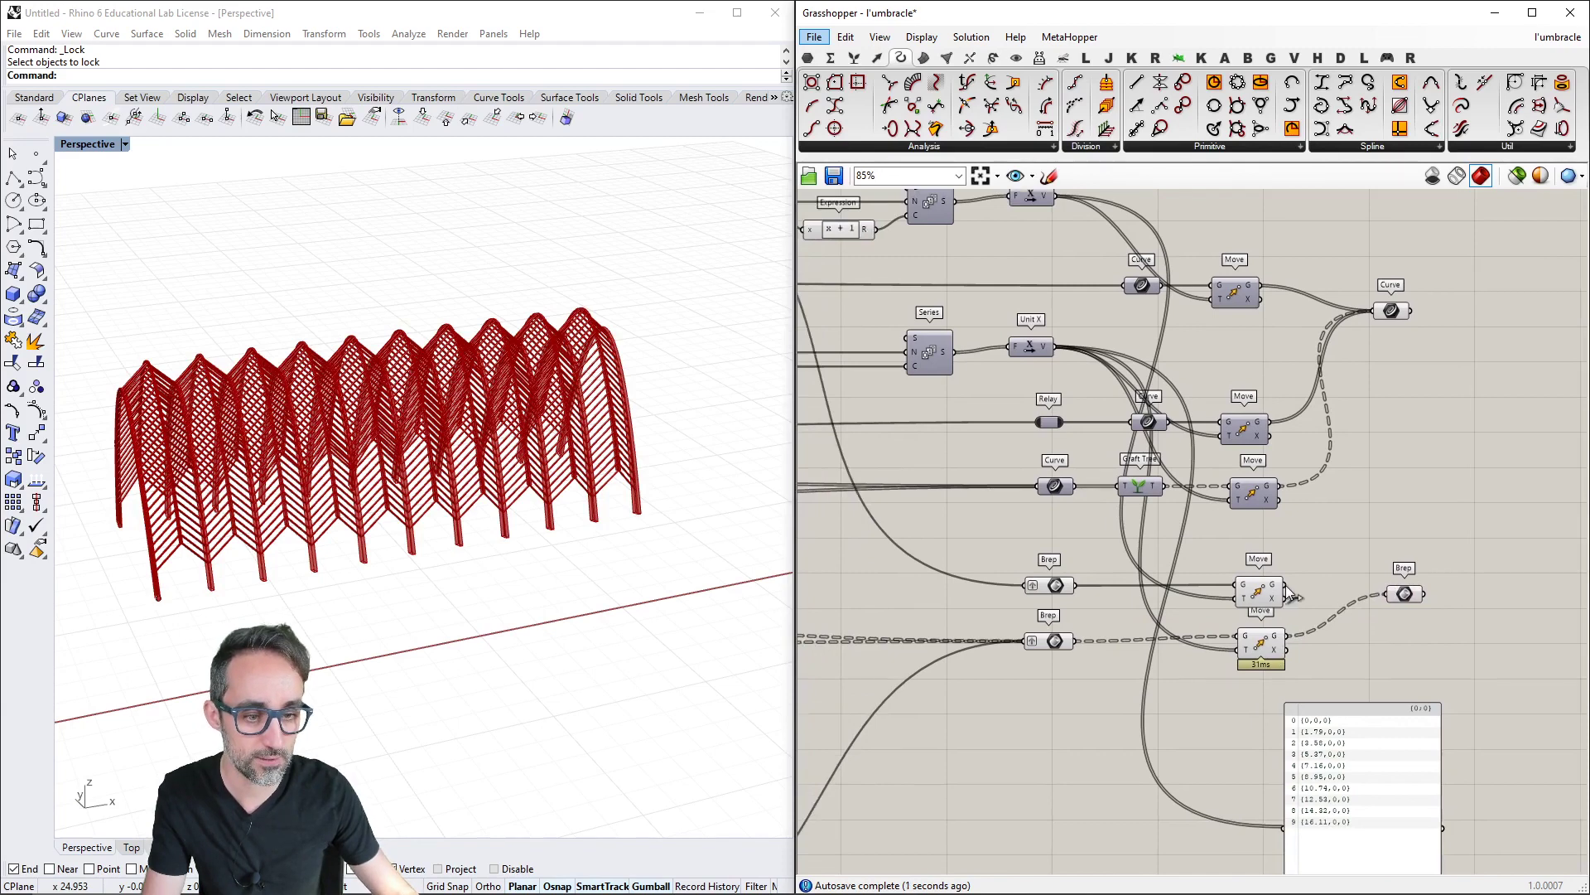
pyautogui.keyDown('shift'); pyautogui.moveTo(1290, 594); pyautogui.dragTo(1001, 673); pyautogui.keyUp('shift')
pyautogui.click(1045, 752)
# Hide the previews of the remaining upstream Brep parameters and the geometry components in the earlier groups of the definition
pyautogui.scroll(-4, 1045, 745)
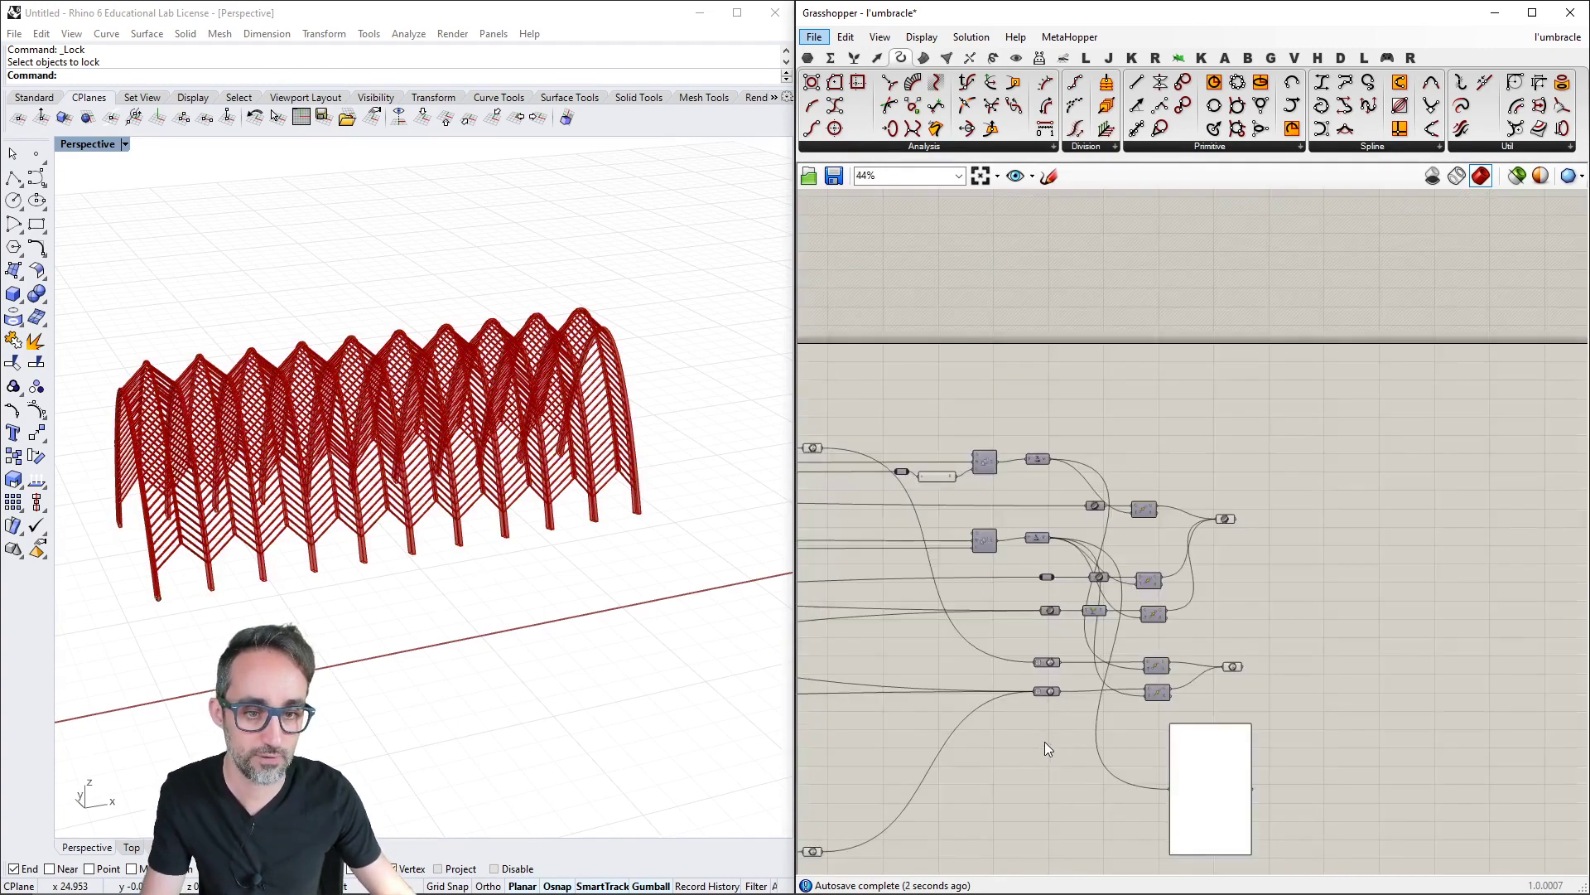
pyautogui.scroll(1, 1045, 742)
pyautogui.moveTo(821, 410); pyautogui.dragTo(1050, 412, button='right')
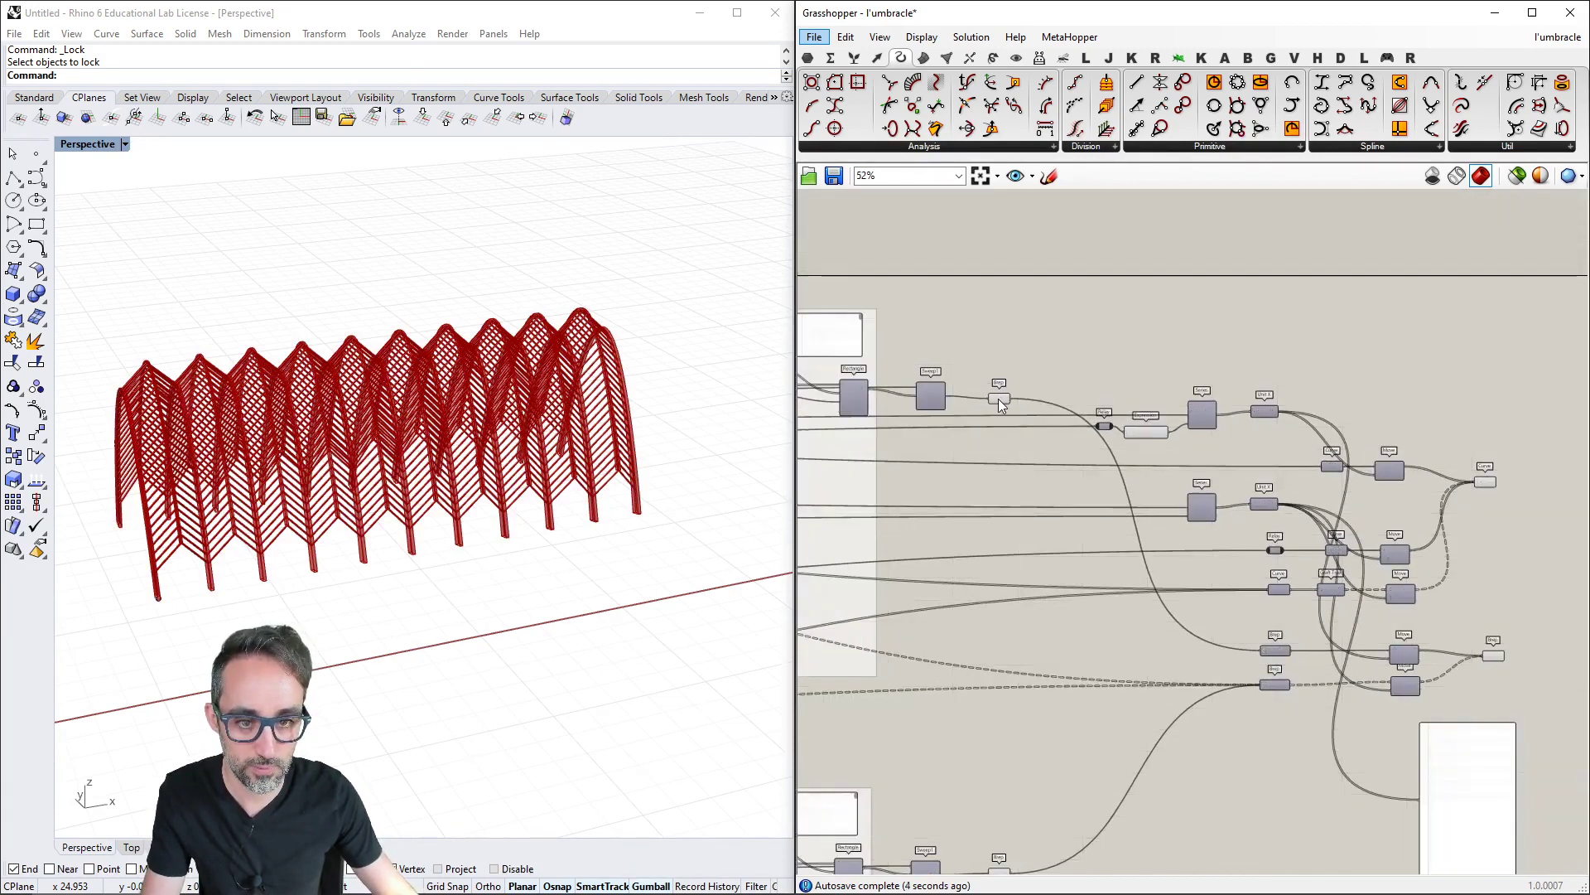
pyautogui.click(999, 400)
pyautogui.moveTo(988, 591); pyautogui.dragTo(1079, 356, button='right')
pyautogui.click(1090, 641)
pyautogui.moveTo(1082, 673); pyautogui.dragTo(1359, 630, button='right')
pyautogui.scroll(-2, 1358, 629)
pyautogui.moveTo(1052, 555); pyautogui.dragTo(1210, 561, button='right')
pyautogui.moveTo(966, 348); pyautogui.dragTo(913, 509)
pyautogui.moveTo(913, 509); pyautogui.dragTo(1076, 495, button='right')
pyautogui.moveTo(1012, 514); pyautogui.dragTo(946, 340)
pyautogui.moveTo(946, 340); pyautogui.dragTo(1084, 442, button='right')
pyautogui.moveTo(1030, 327); pyautogui.dragTo(940, 606)
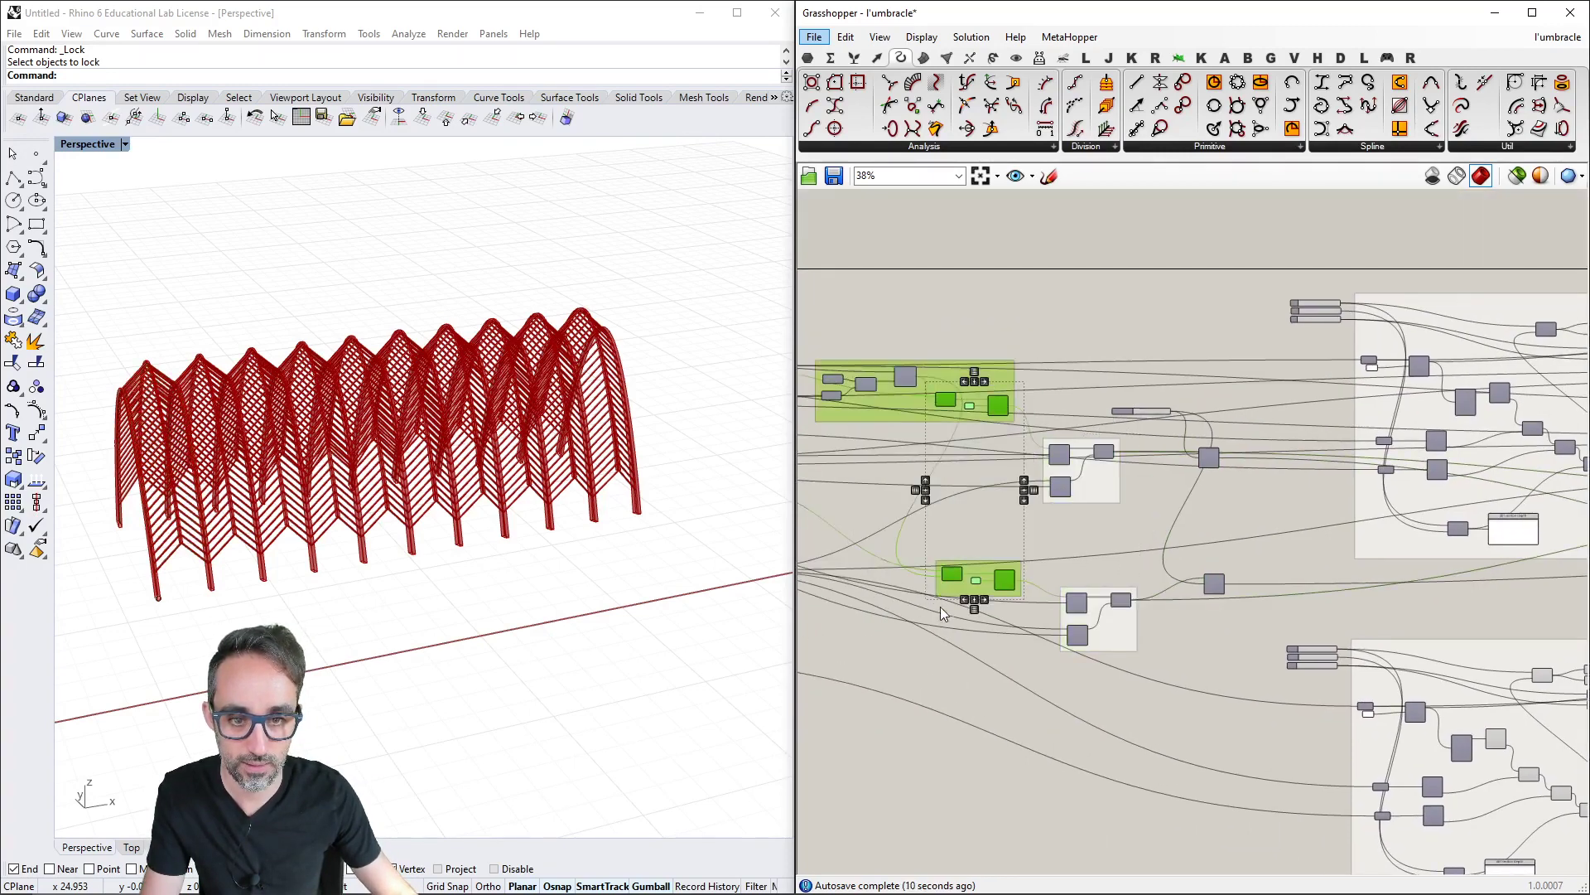
pyautogui.scroll(-3, 972, 686)
pyautogui.moveTo(1070, 742); pyautogui.dragTo(1163, 540, button='right')
pyautogui.moveTo(996, 485); pyautogui.dragTo(1241, 502, button='right')
pyautogui.scroll(-2, 1288, 545)
pyautogui.moveTo(1288, 545); pyautogui.dragTo(1213, 547, button='right')
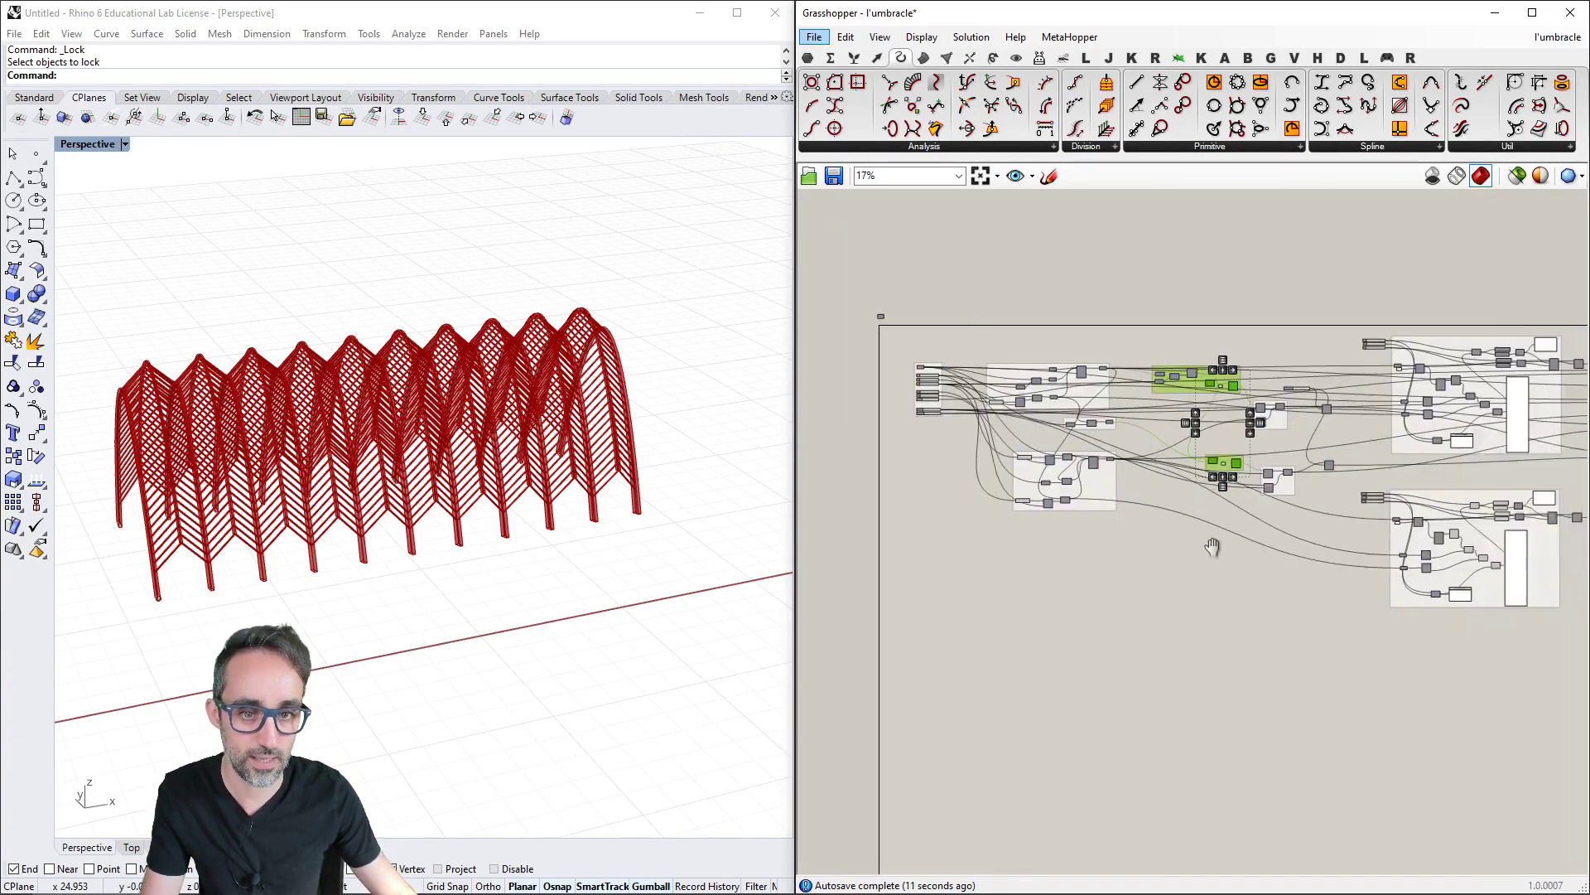
# Hide the preview of the final Curve parameter so that only the final Brep parameter displays in the viewport
pyautogui.scroll(5, 1100, 399)
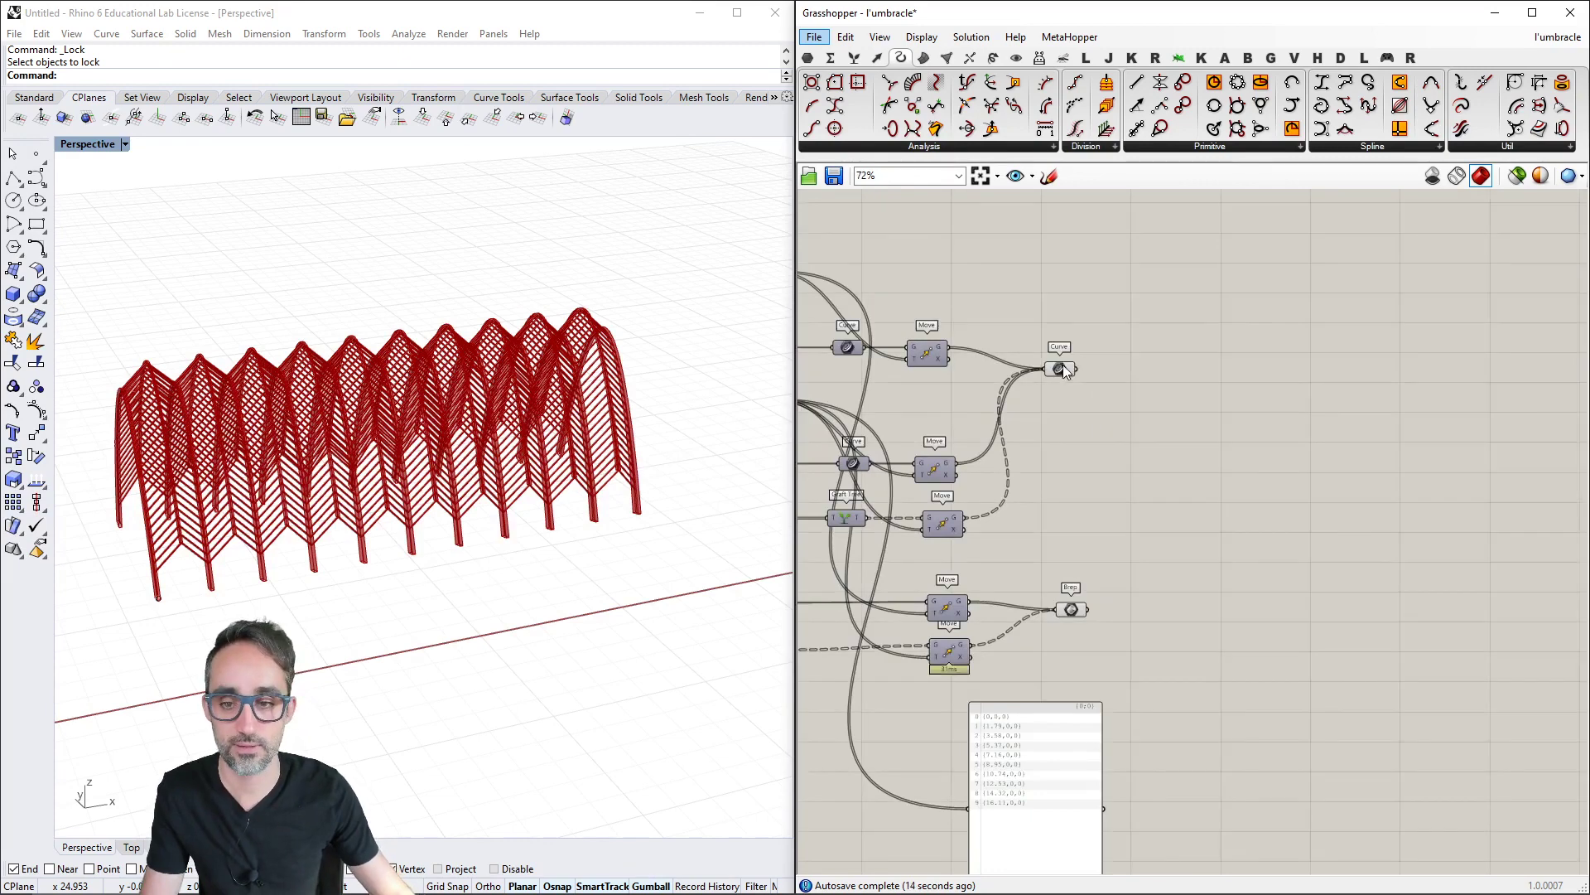
pyautogui.click(1060, 369)
pyautogui.moveTo(1073, 471); pyautogui.dragTo(1177, 469, button='right')
pyautogui.click(1173, 607)
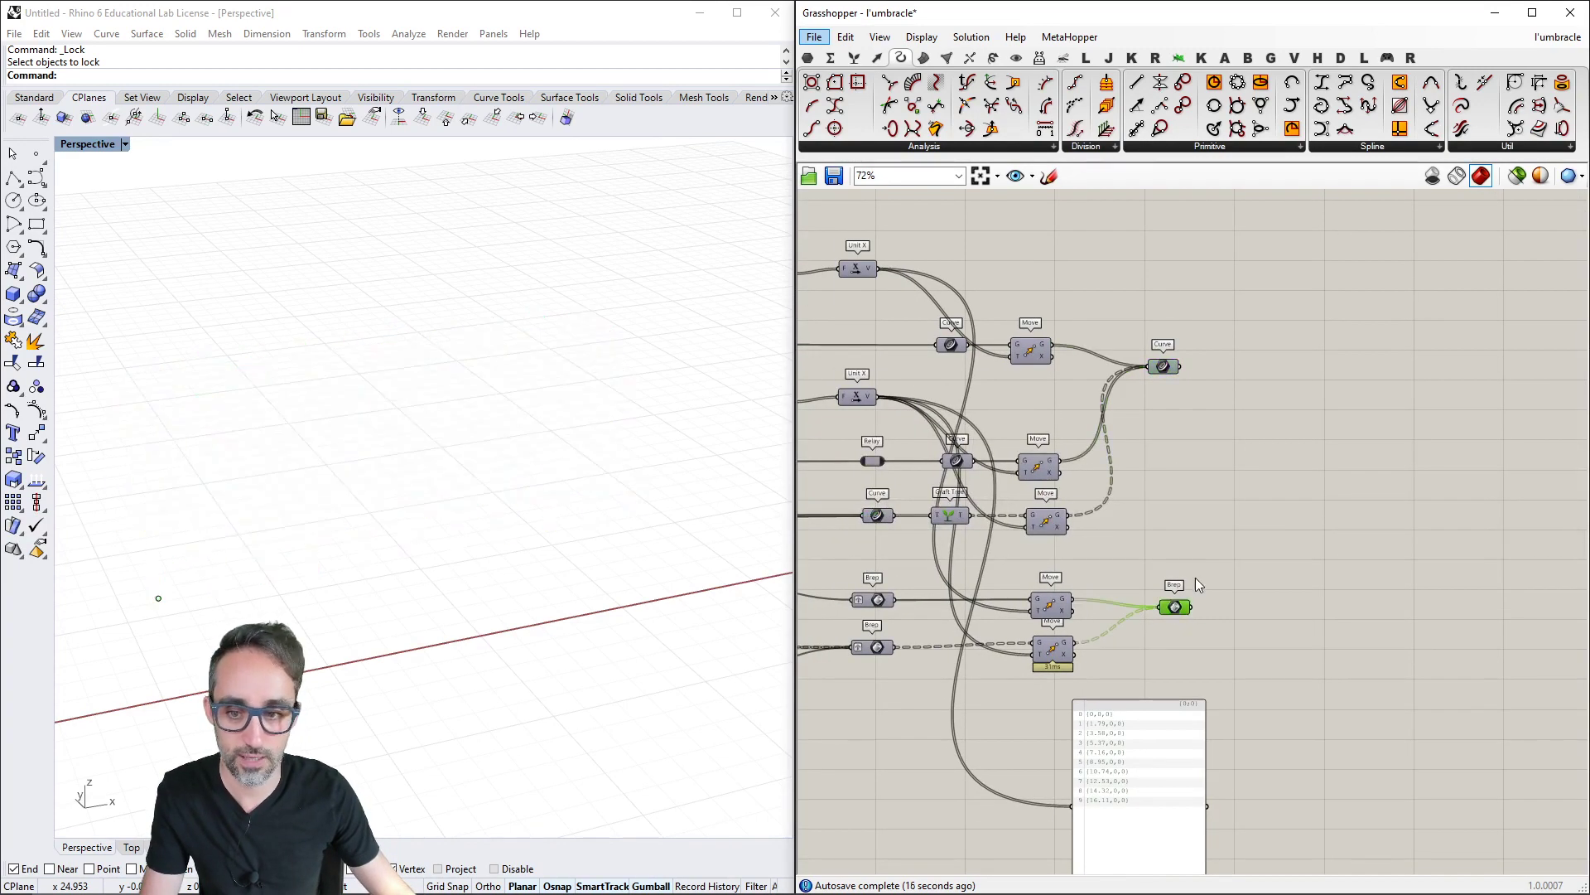
pyautogui.moveTo(1044, 565); pyautogui.dragTo(1095, 549, button='right')
pyautogui.click(1212, 404)
pyautogui.click(1226, 594)
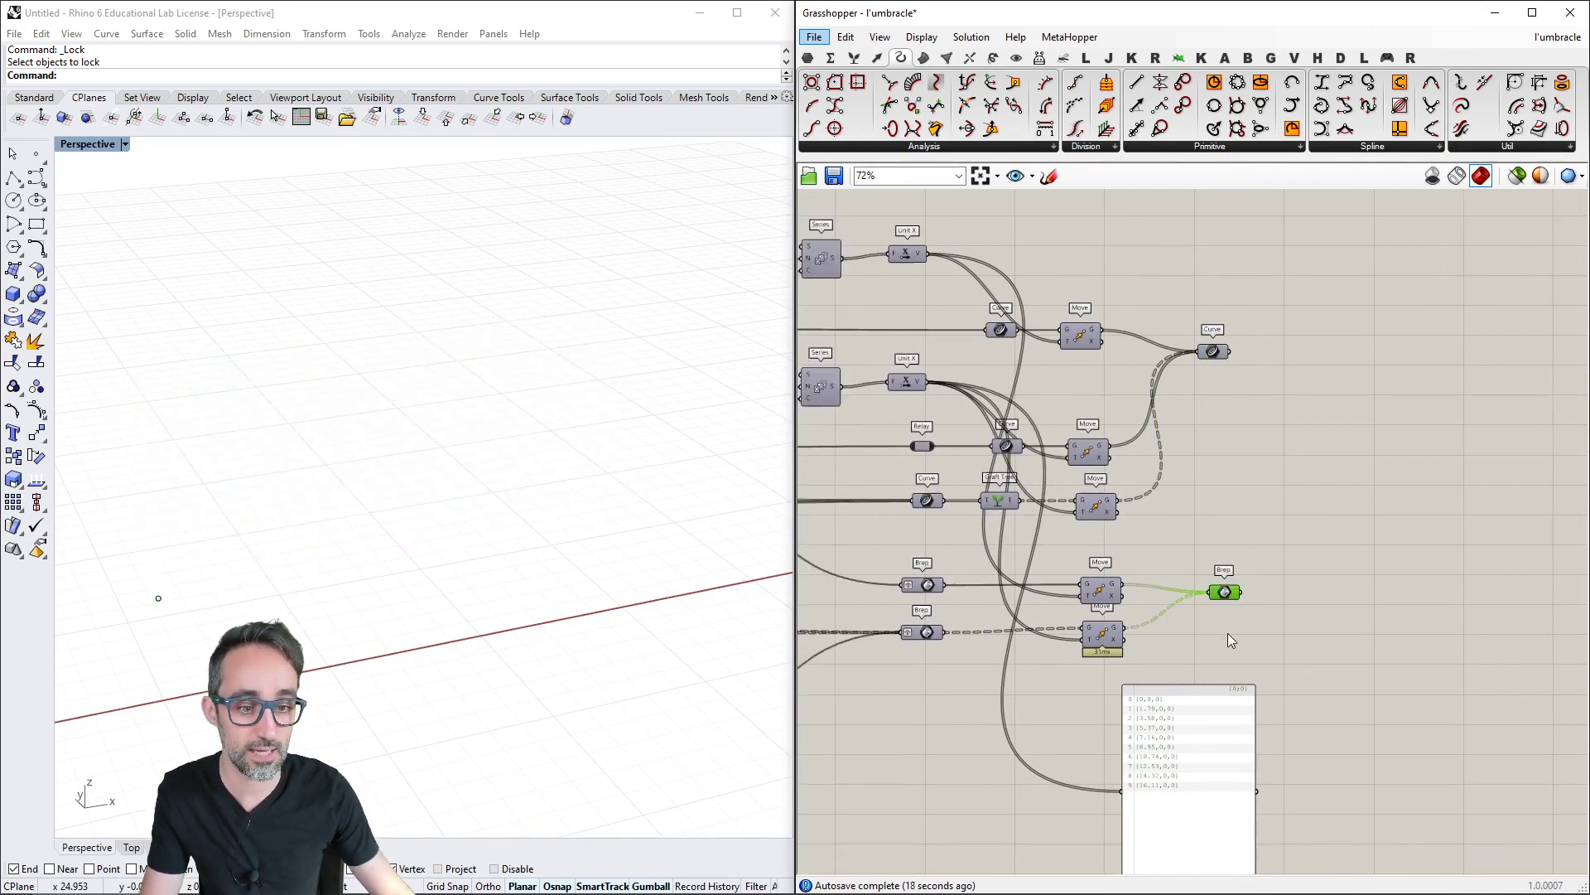
pyautogui.moveTo(455, 588); pyautogui.dragTo(476, 598, button='right')
pyautogui.click(1137, 518)
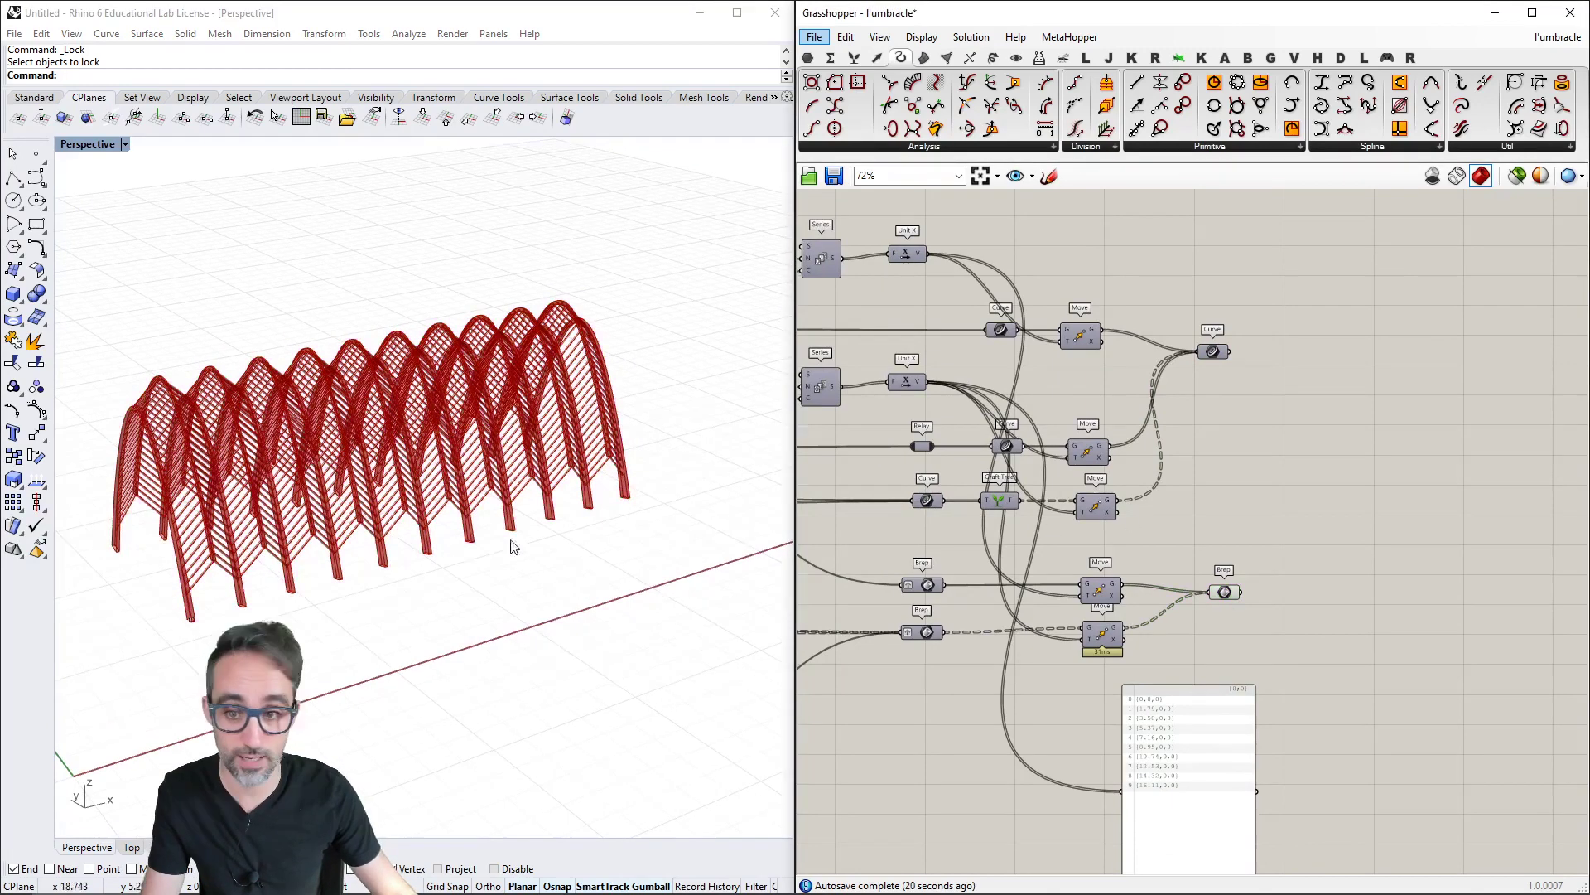
# Widen the Rhino window against Grasshopper and inspect the repeated arch structure in the perspective view
pyautogui.scroll(4, 539, 549)
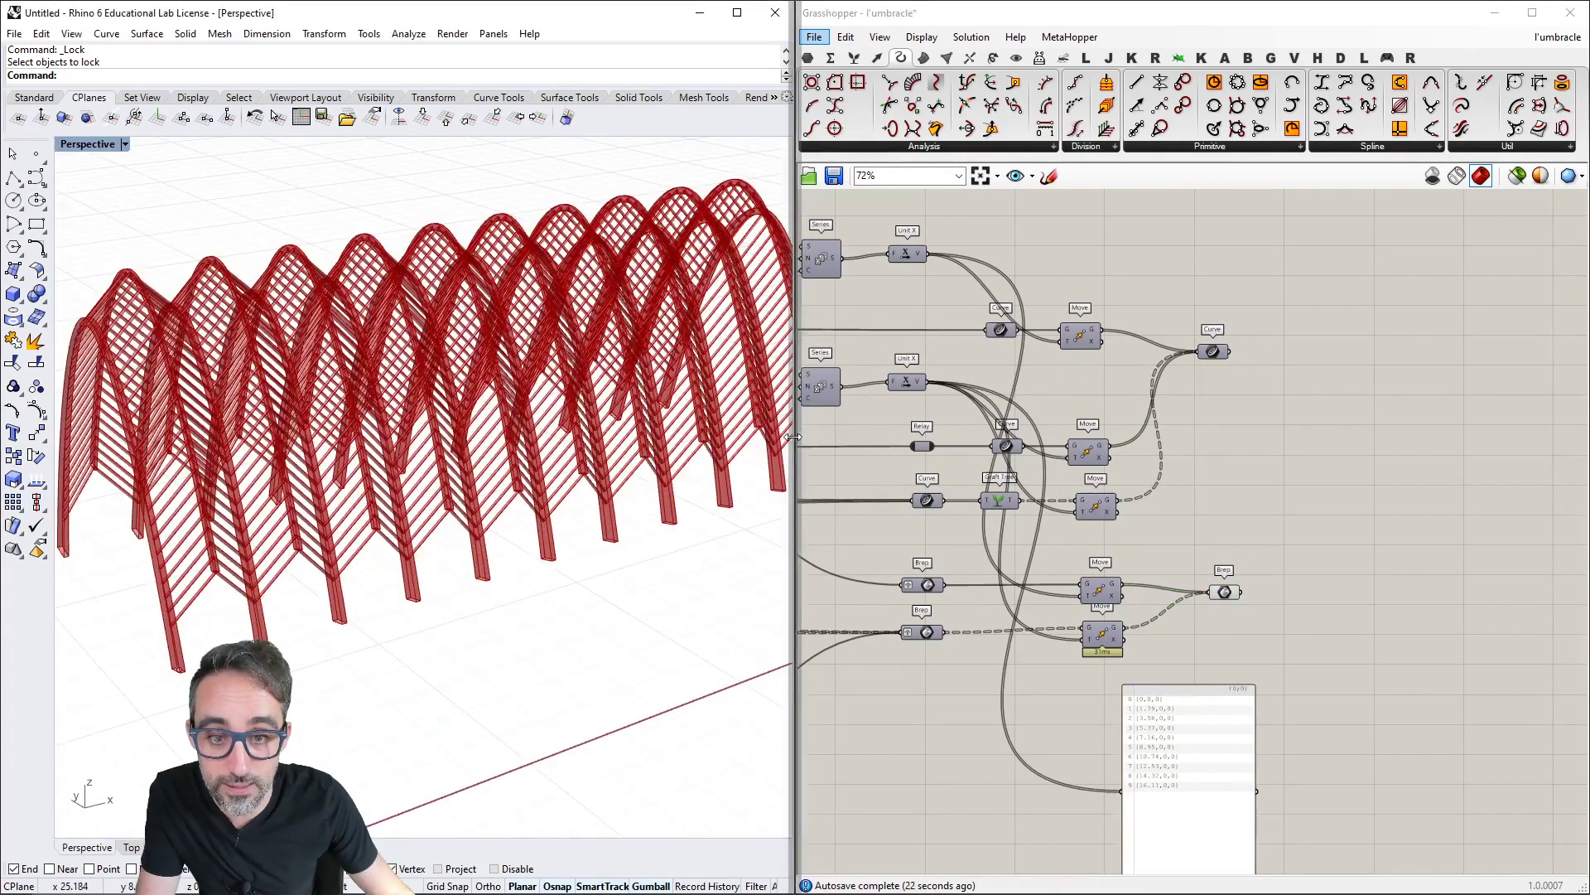
pyautogui.moveTo(785, 444); pyautogui.dragTo(985, 424)
pyautogui.moveTo(816, 480); pyautogui.dragTo(785, 499, button='right')
pyautogui.moveTo(646, 523)
pyautogui.mouseDown(button='right')
pyautogui.moveTo(809, 460)
pyautogui.moveTo(809, 486)
pyautogui.moveTo(646, 509)
pyautogui.mouseUp(button='right')
# Set the W slider in the Parameters group to 10.00 and view the widened structure from its open end
pyautogui.scroll(-6, 1340, 574)
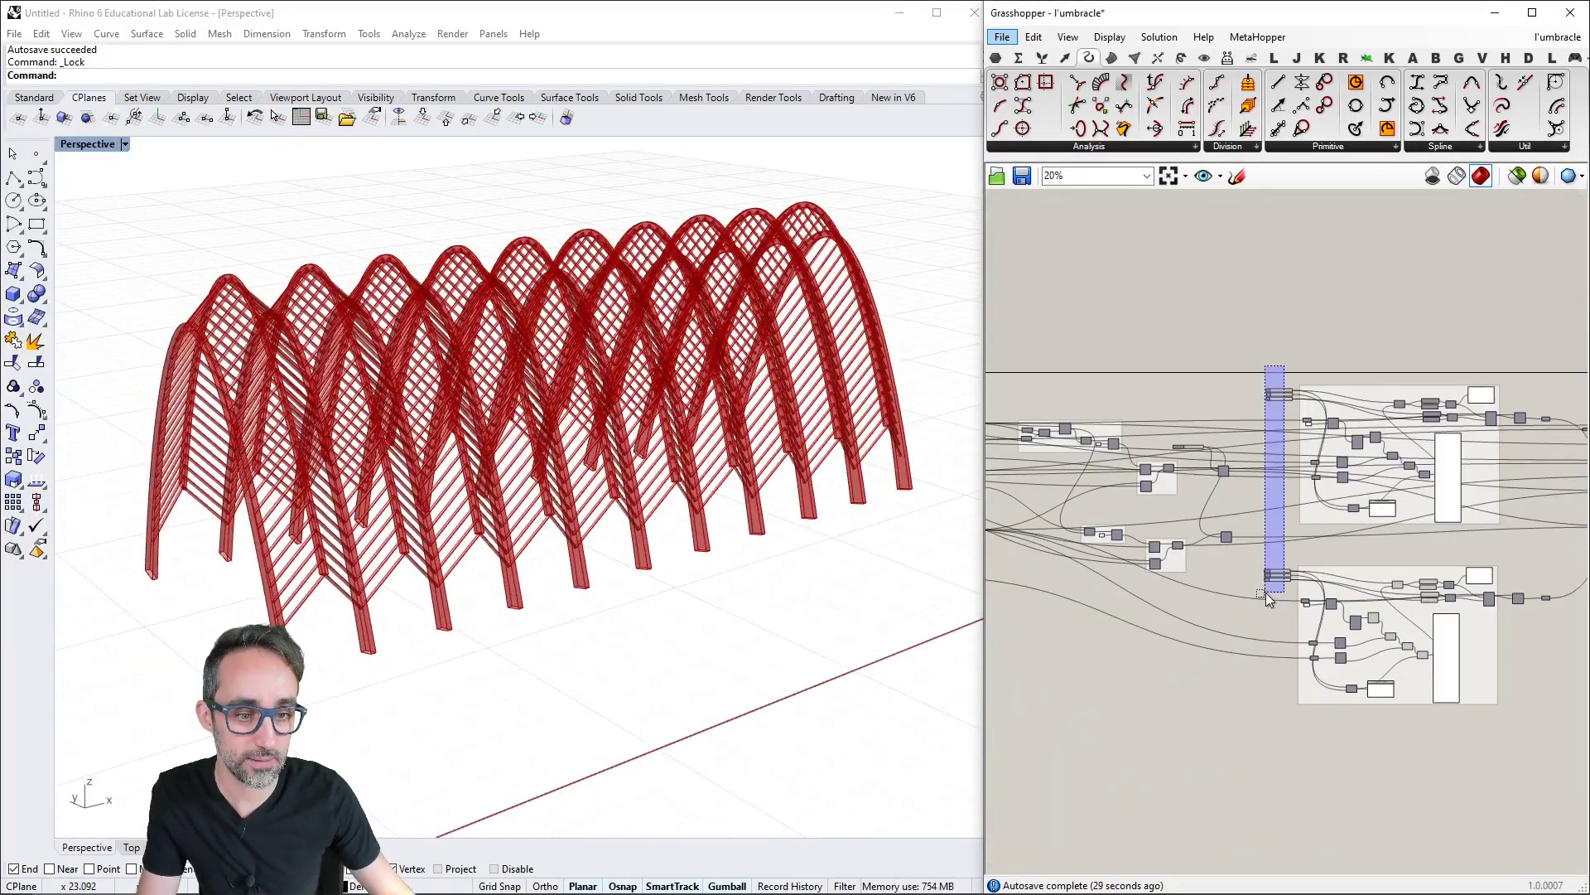
pyautogui.scroll(-3, 1287, 386)
pyautogui.moveTo(1297, 463); pyautogui.dragTo(1199, 474)
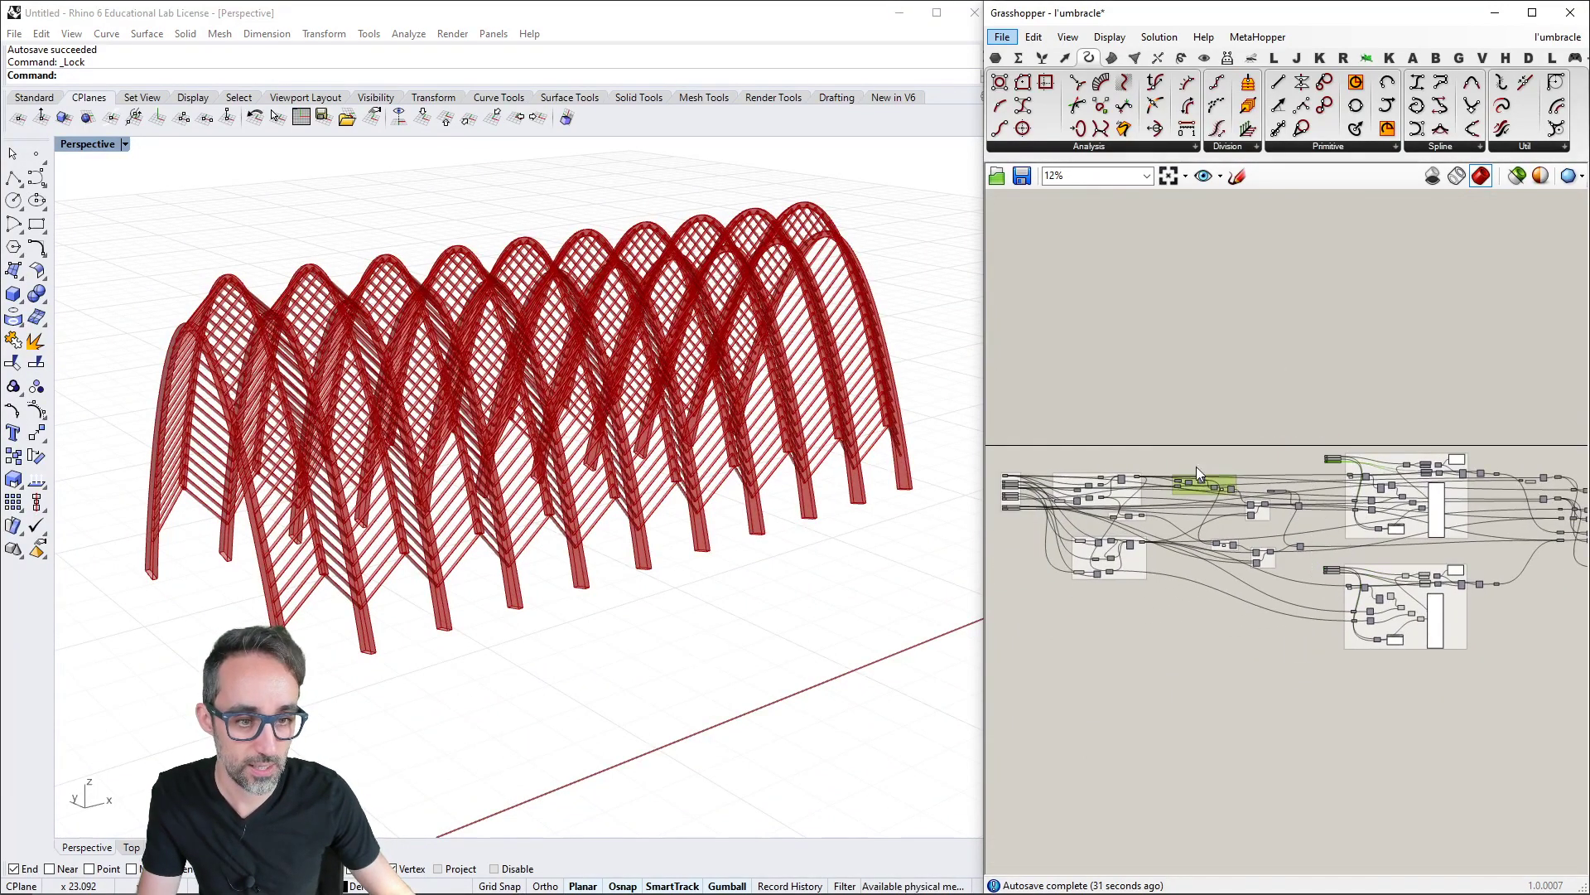
pyautogui.scroll(11, 1012, 485)
pyautogui.moveTo(1020, 472); pyautogui.dragTo(1181, 517, button='right')
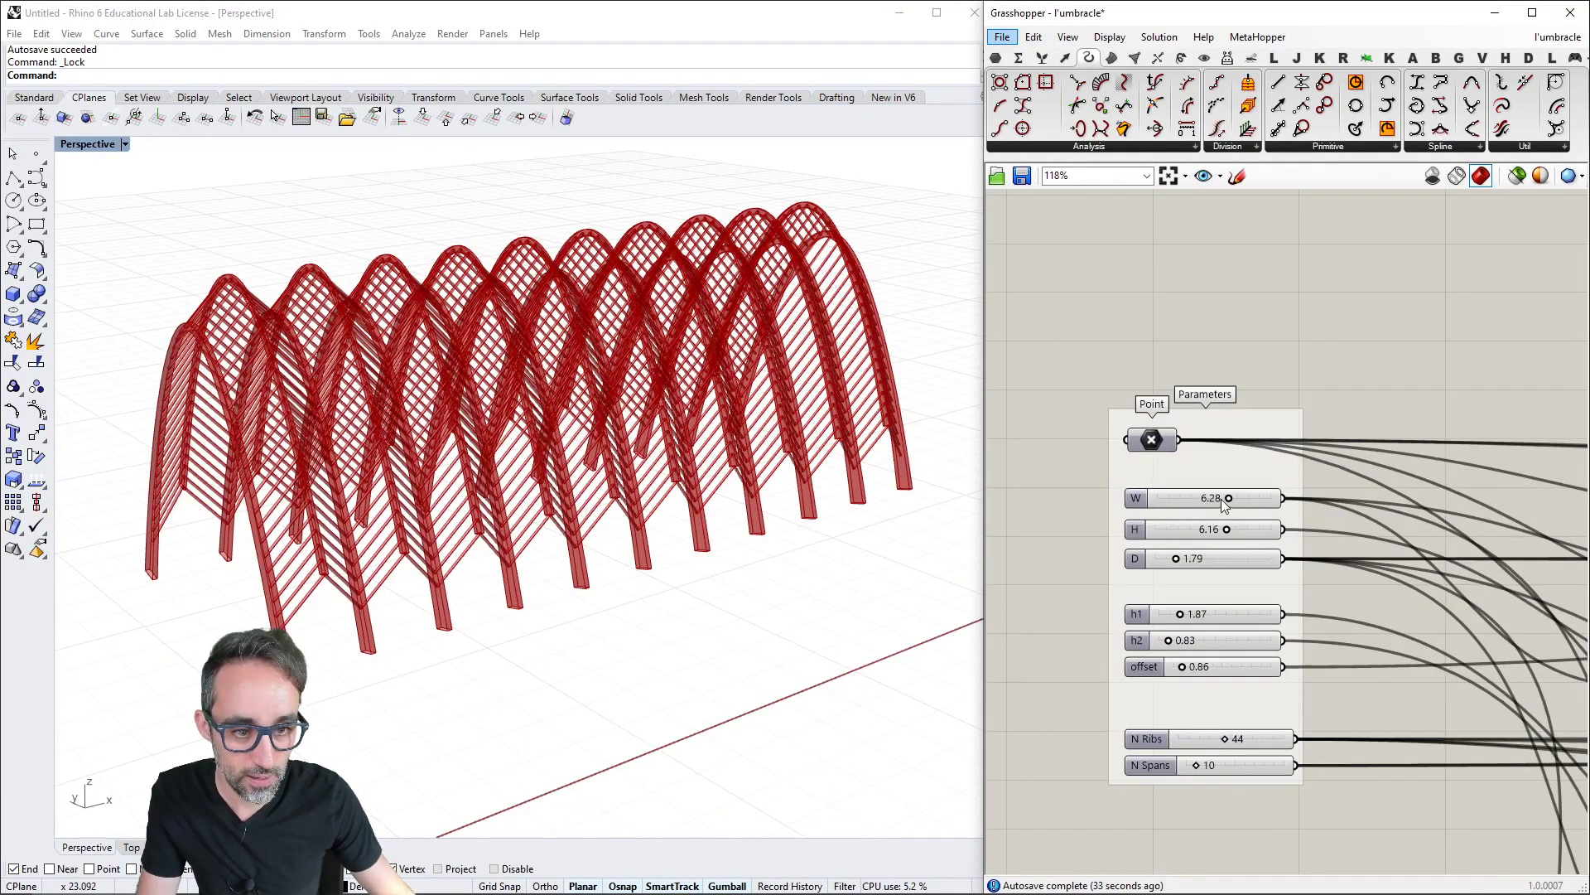
pyautogui.moveTo(1209, 495); pyautogui.dragTo(1286, 500)
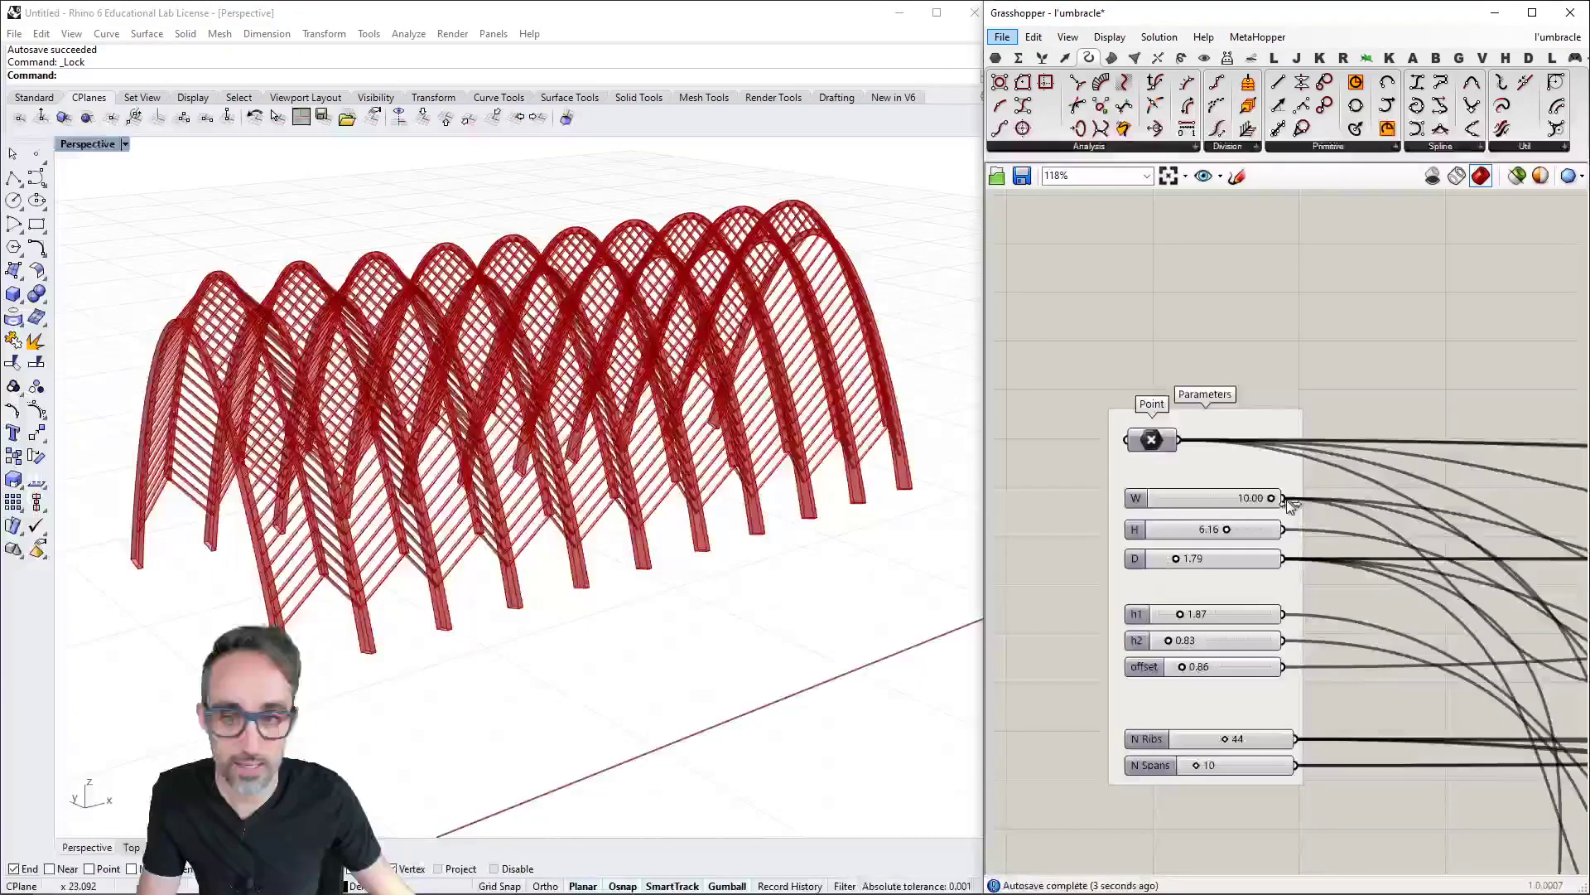
pyautogui.moveTo(530, 522); pyautogui.dragTo(538, 555, button='right')
# Set the N Ribs slider to 60
pyautogui.doubleClick(1199, 738)
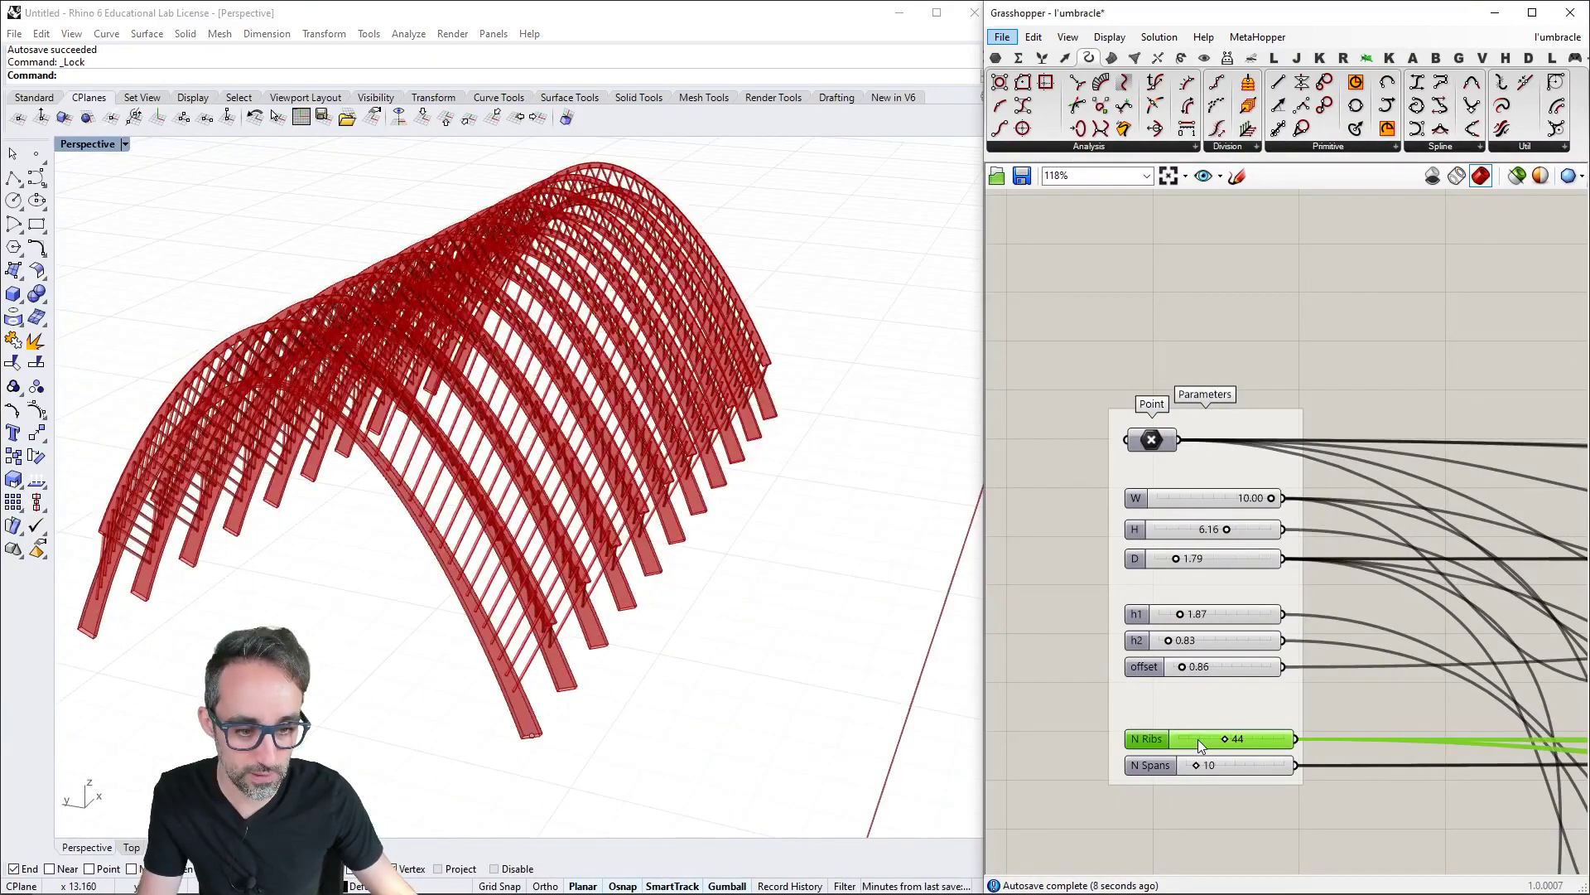
pyautogui.write('60')
pyautogui.press('Return')
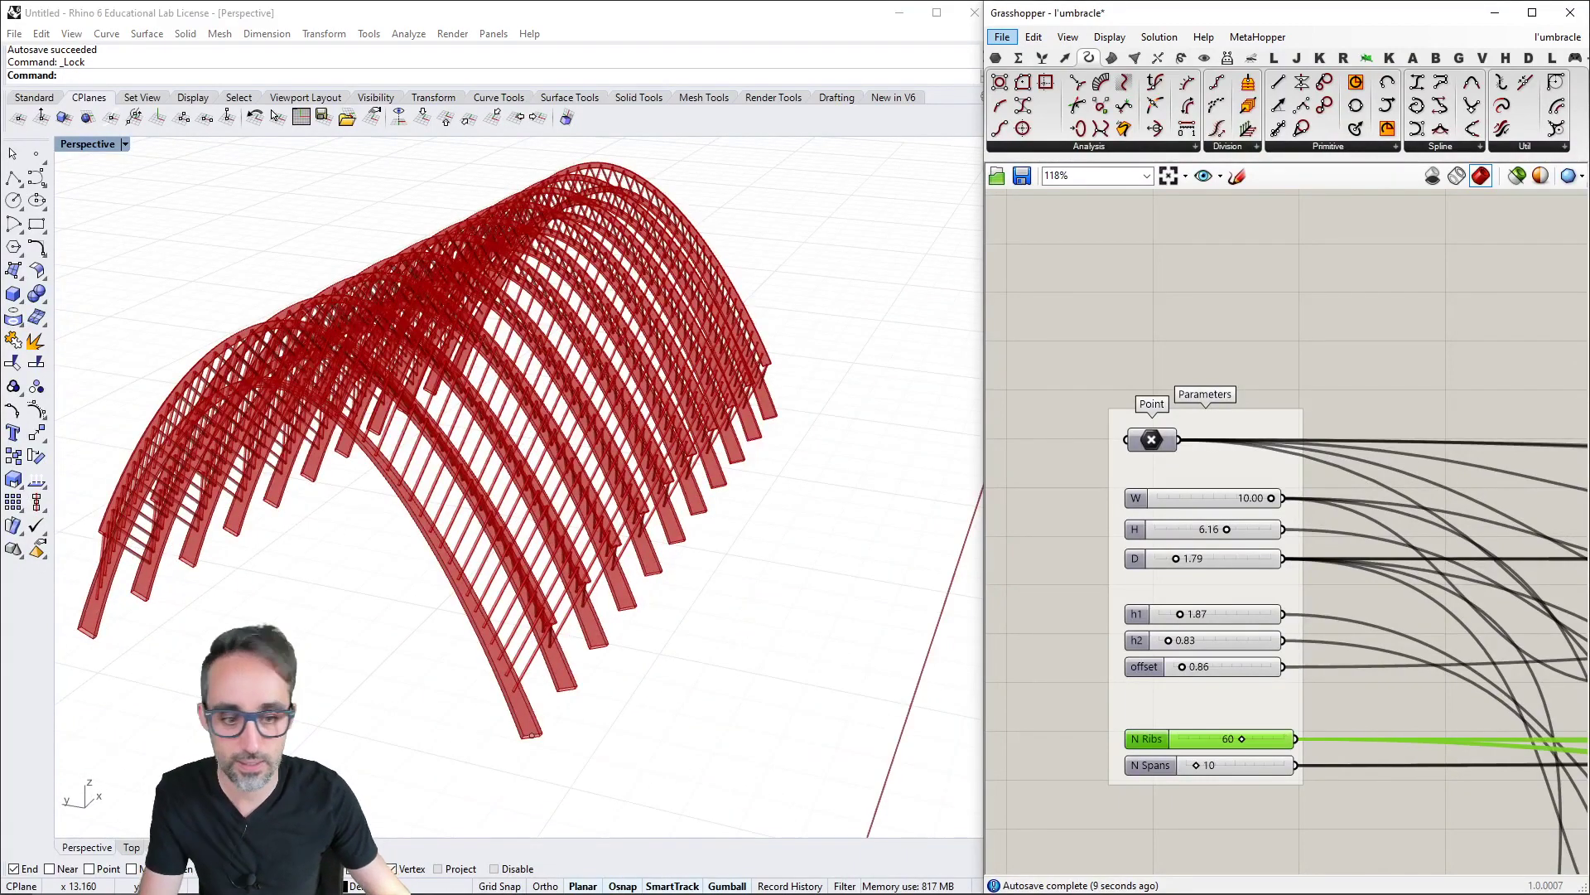
# View the structure from its long side and switch Rhino to the four-viewport layout
pyautogui.moveTo(784, 639); pyautogui.dragTo(646, 693, button='right')
pyautogui.doubleClick(88, 149)
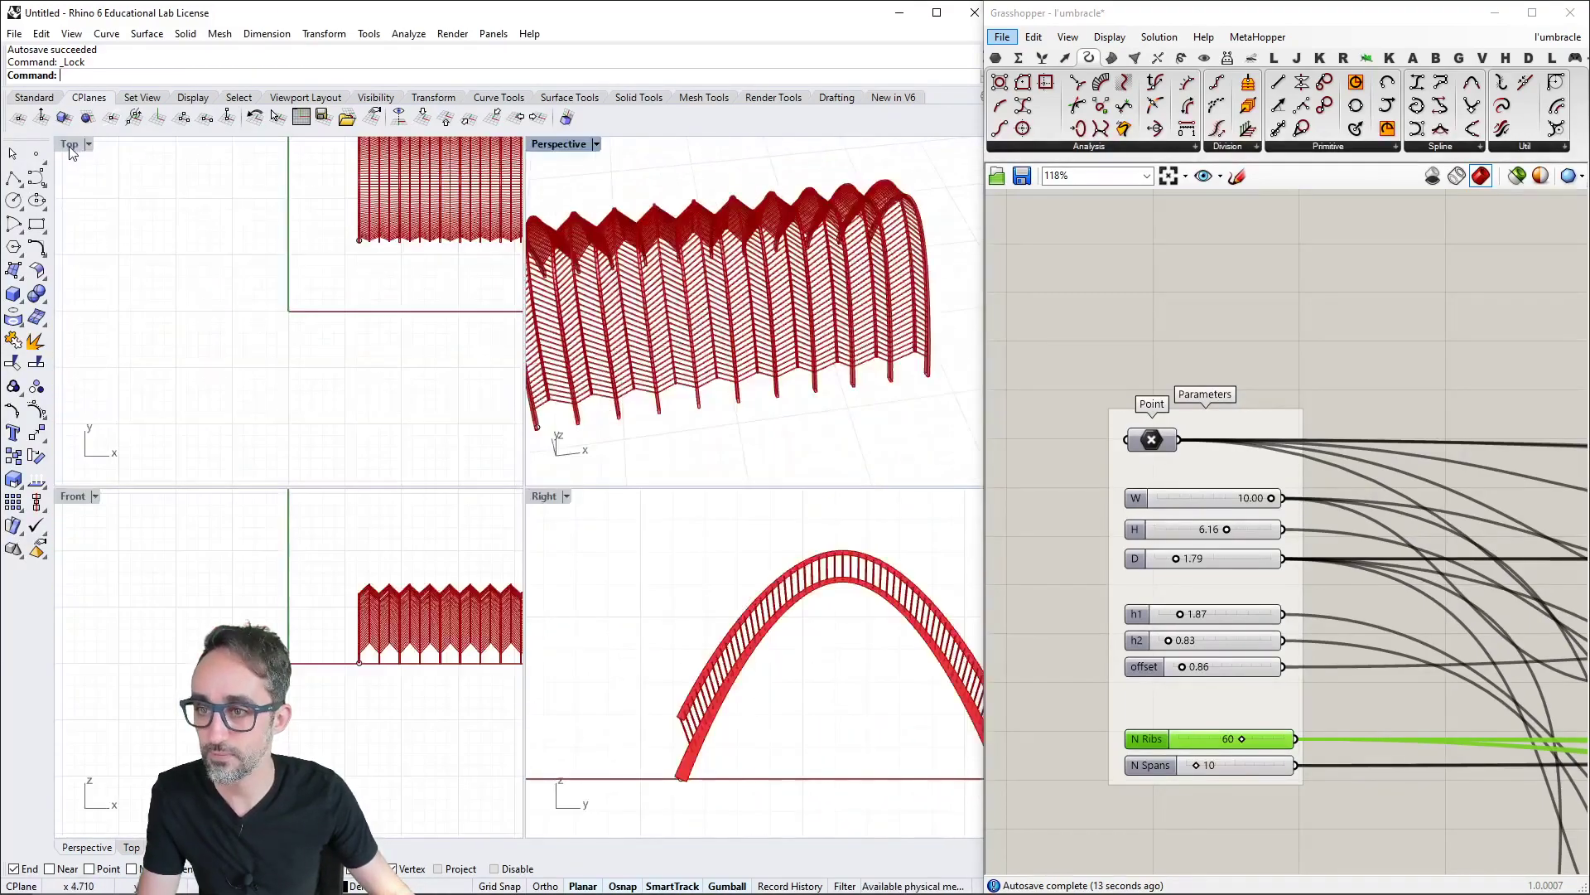
# Inspect the full repeated structure in a maximized Top view and return to a maximized Perspective view
pyautogui.doubleClick(74, 148)
pyautogui.moveTo(782, 275); pyautogui.dragTo(500, 450, button='right')
pyautogui.scroll(6, 668, 373)
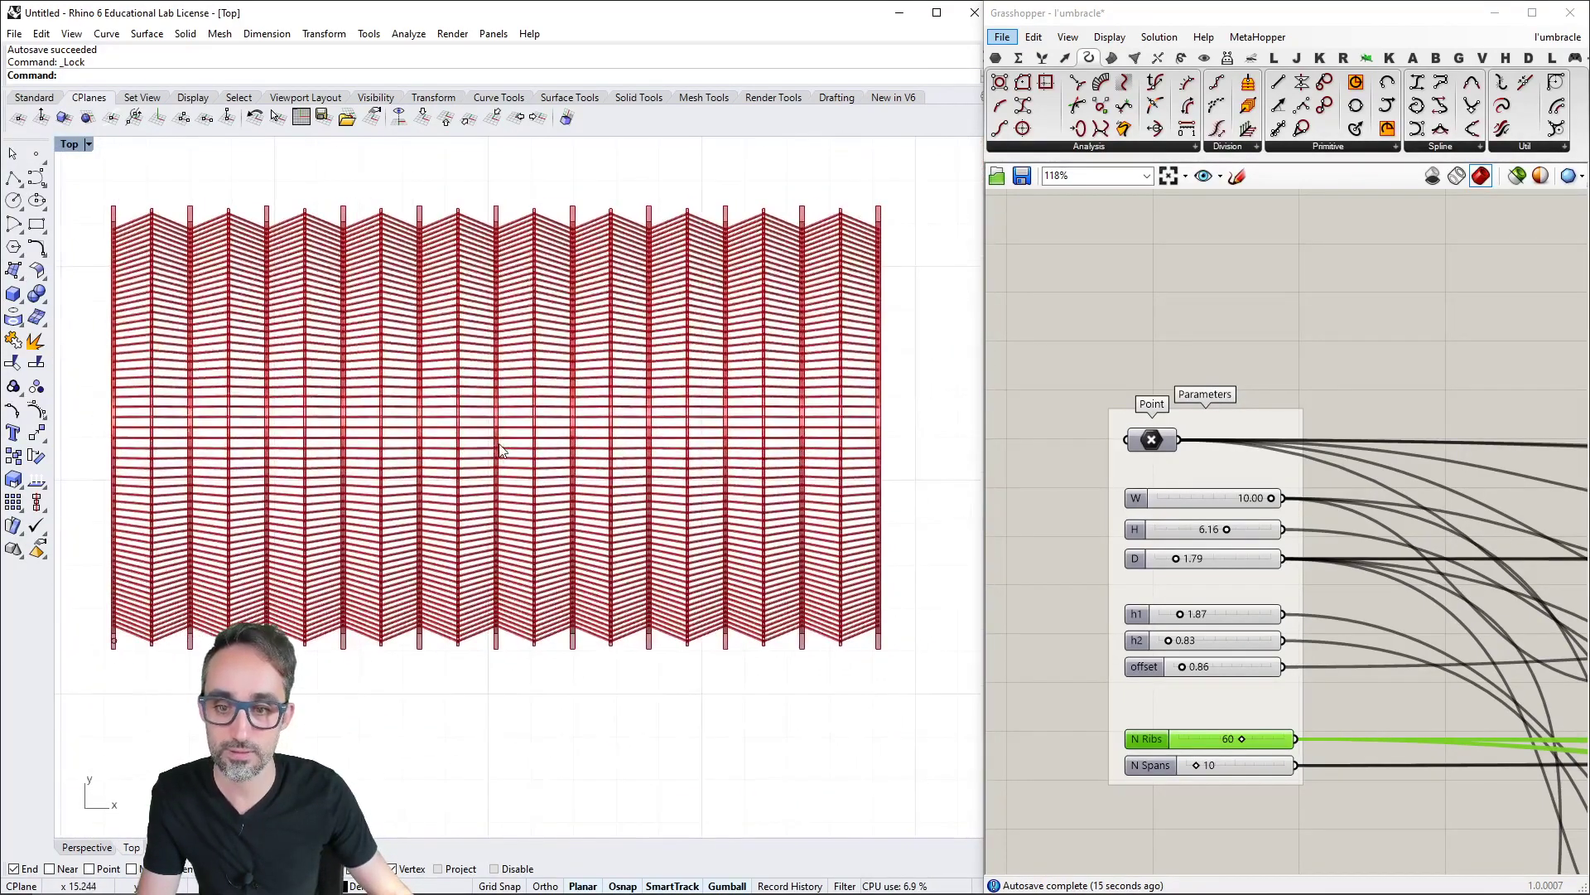
pyautogui.doubleClick(75, 146)
pyautogui.doubleClick(561, 148)
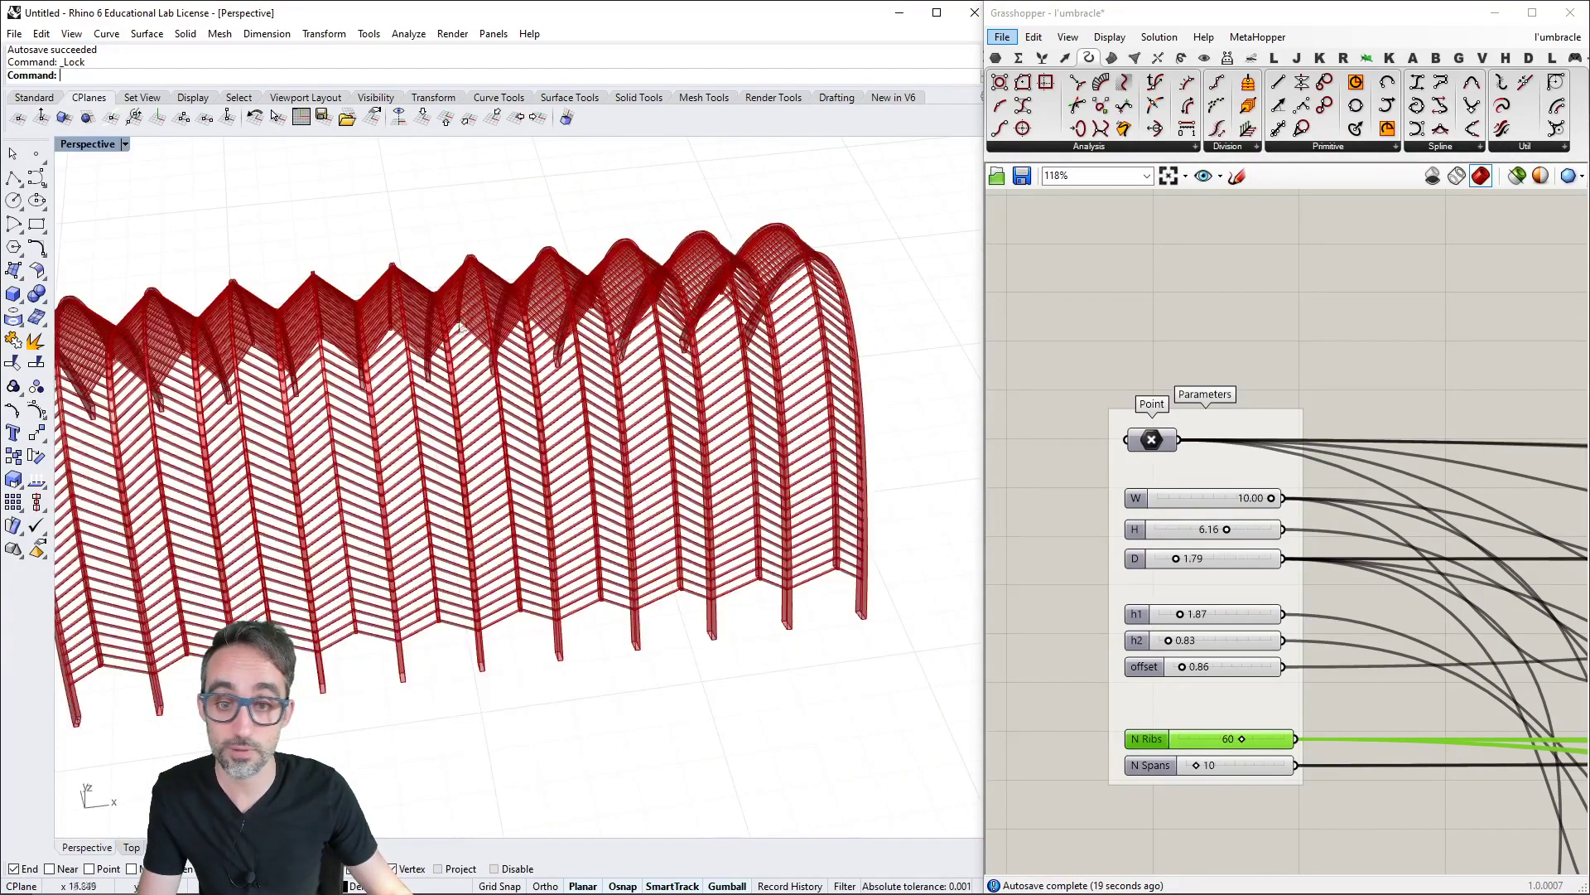
# Bake the geometry of the final Brep container into Rhino with the default attributes
pyautogui.moveTo(1269, 468); pyautogui.dragTo(1160, 439, button='right')
pyautogui.scroll(-8, 1230, 460)
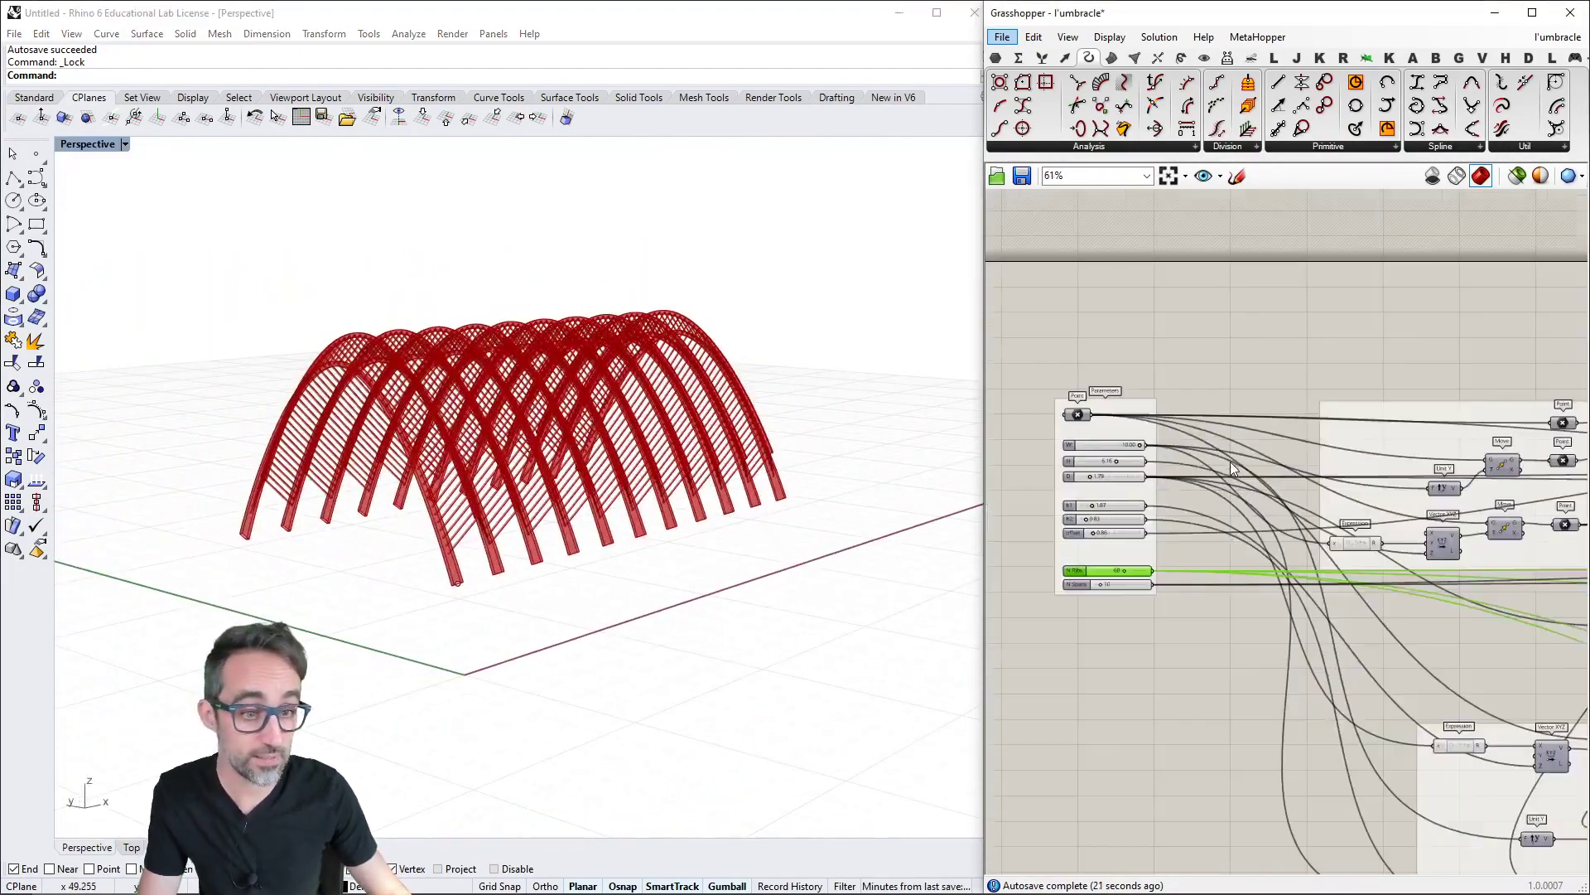
pyautogui.moveTo(1377, 529); pyautogui.dragTo(1175, 510, button='right')
pyautogui.moveTo(1537, 458); pyautogui.dragTo(1057, 456, button='right')
pyautogui.moveTo(1549, 485); pyautogui.dragTo(1095, 448, button='right')
pyautogui.scroll(6, 1160, 510)
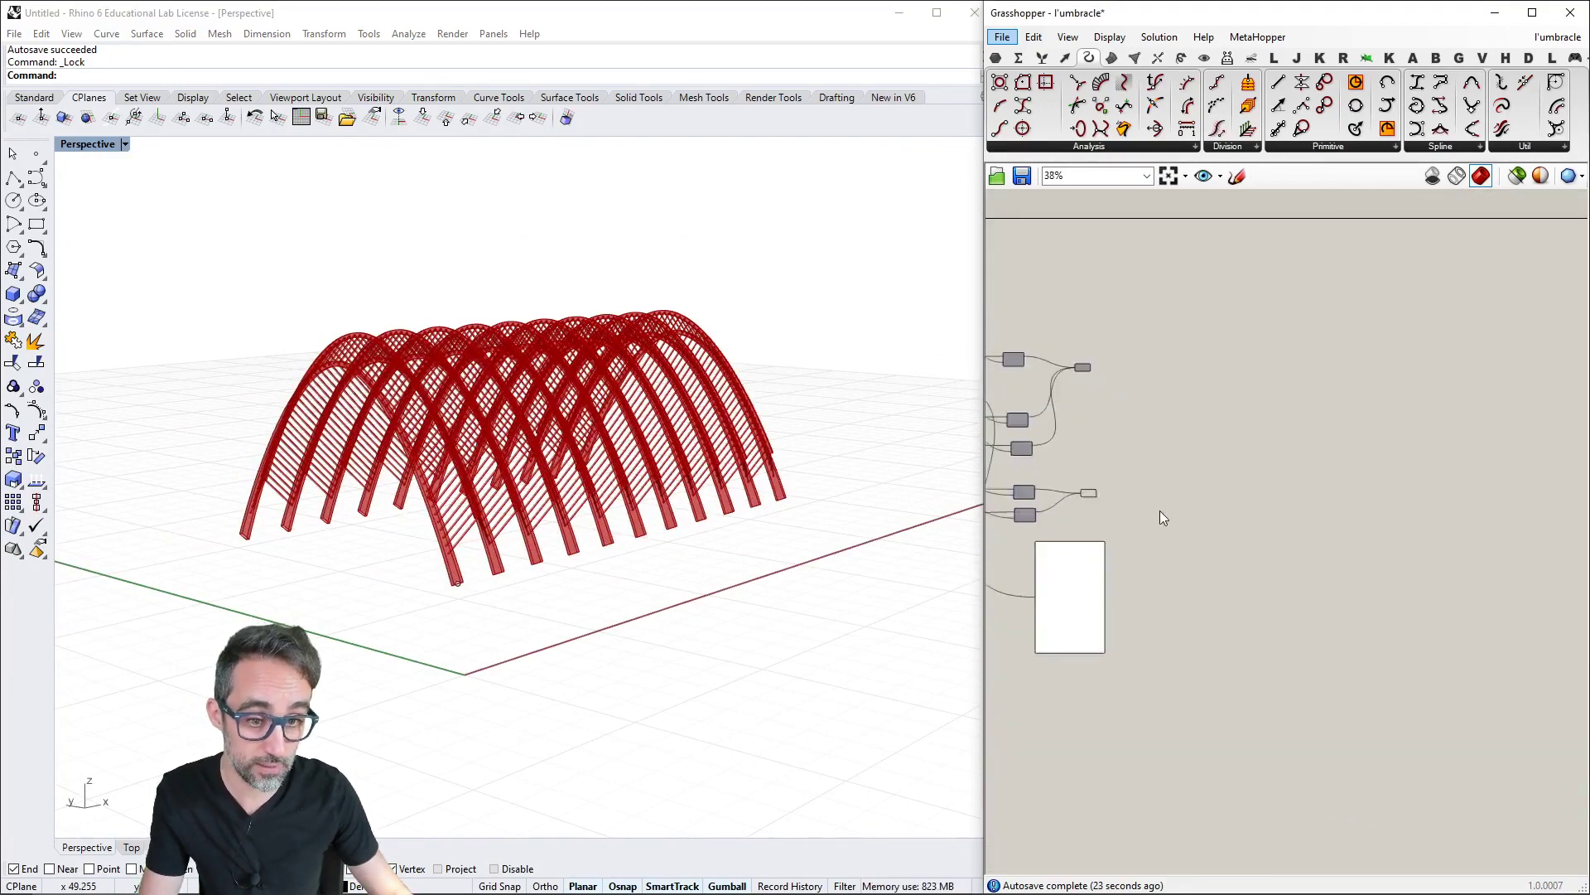
pyautogui.rightClick(1355, 498)
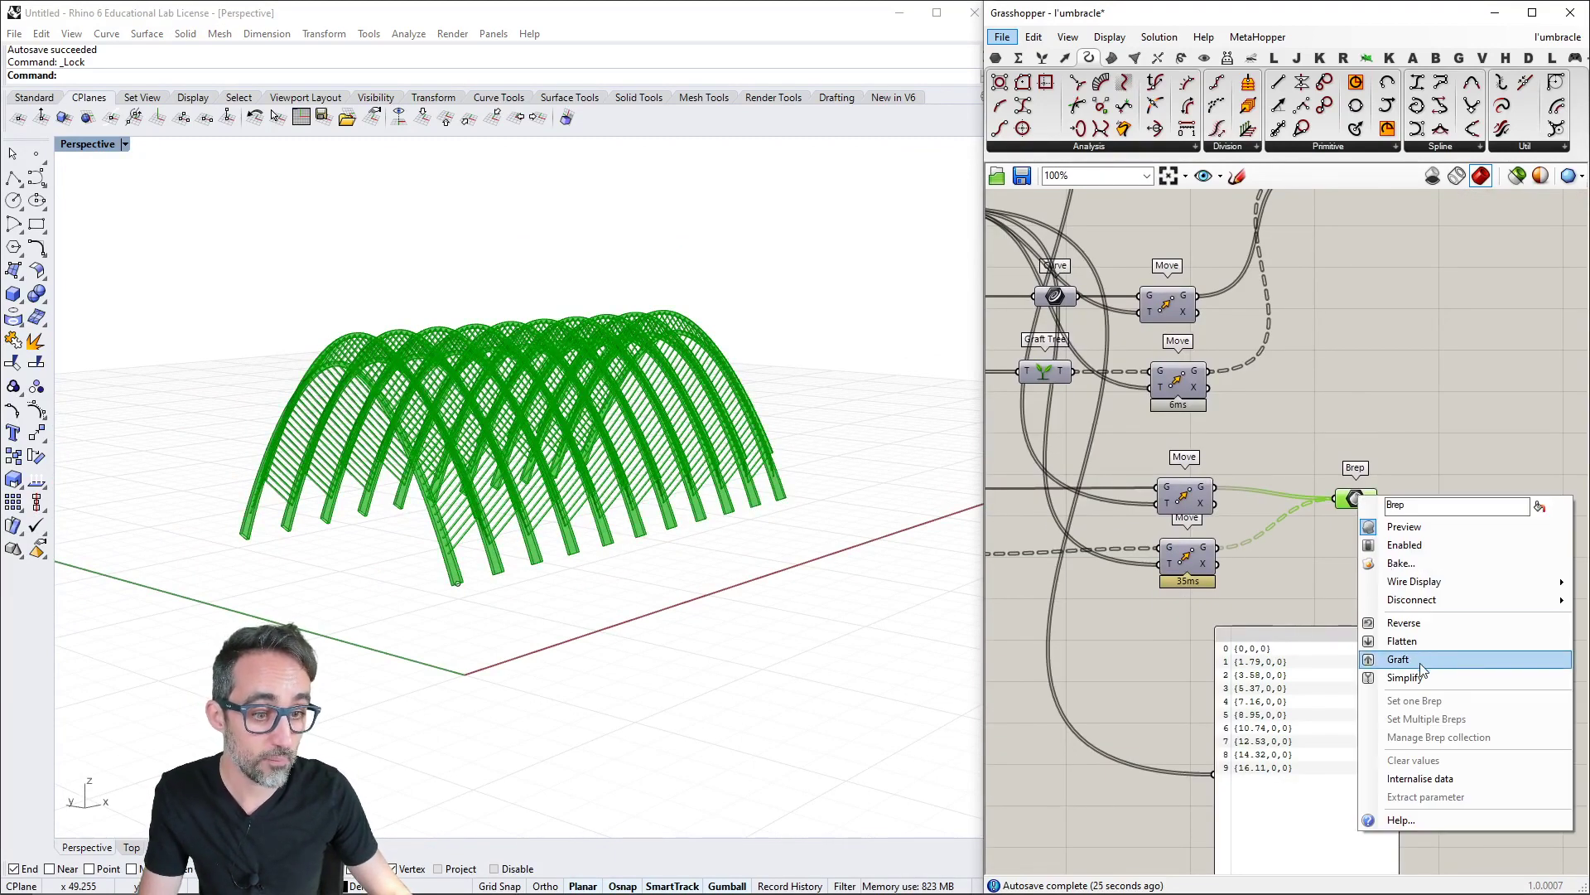
pyautogui.click(1404, 563)
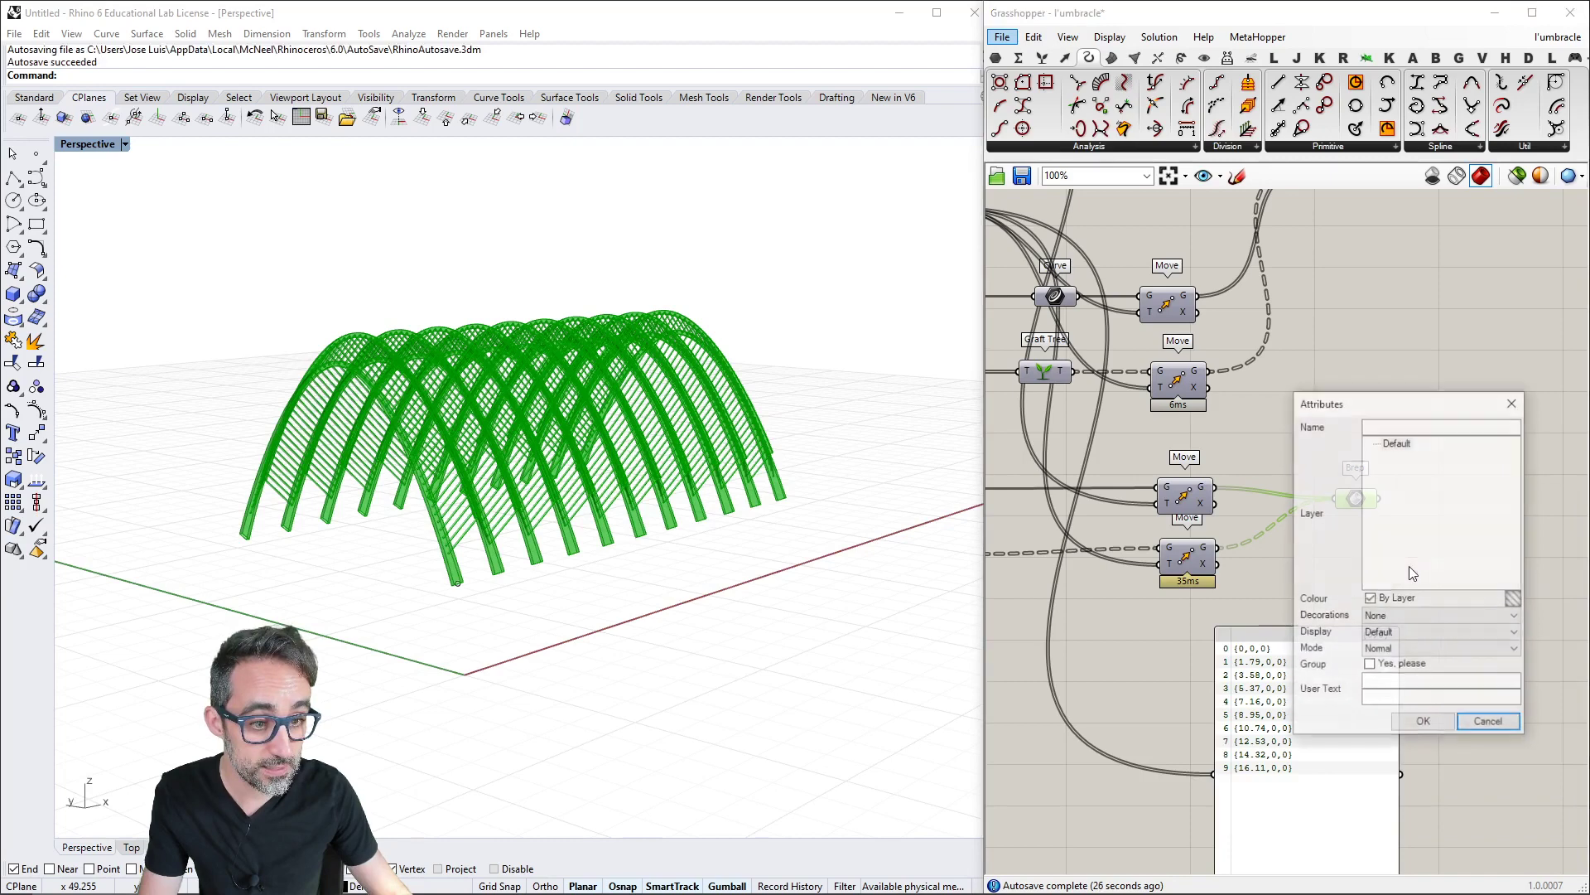
pyautogui.click(1423, 721)
pyautogui.moveTo(1393, 448); pyautogui.dragTo(1335, 535)
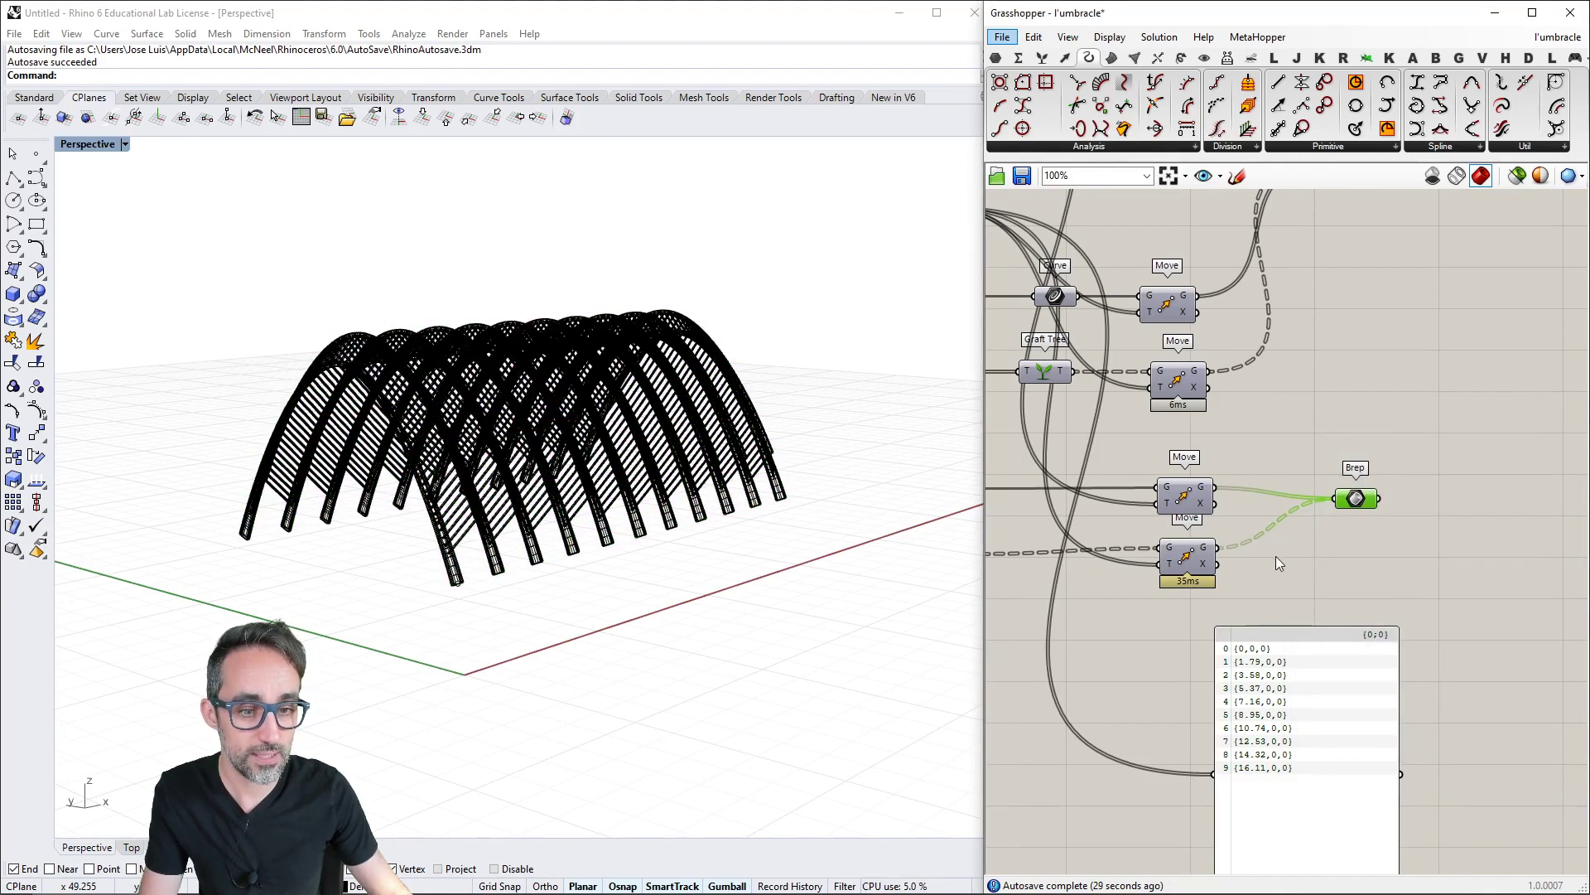
# Disable the two Move components that feed the final Brep container
pyautogui.moveTo(1224, 544); pyautogui.dragTo(1196, 497)
pyautogui.rightClick(1196, 497)
pyautogui.click(1182, 475)
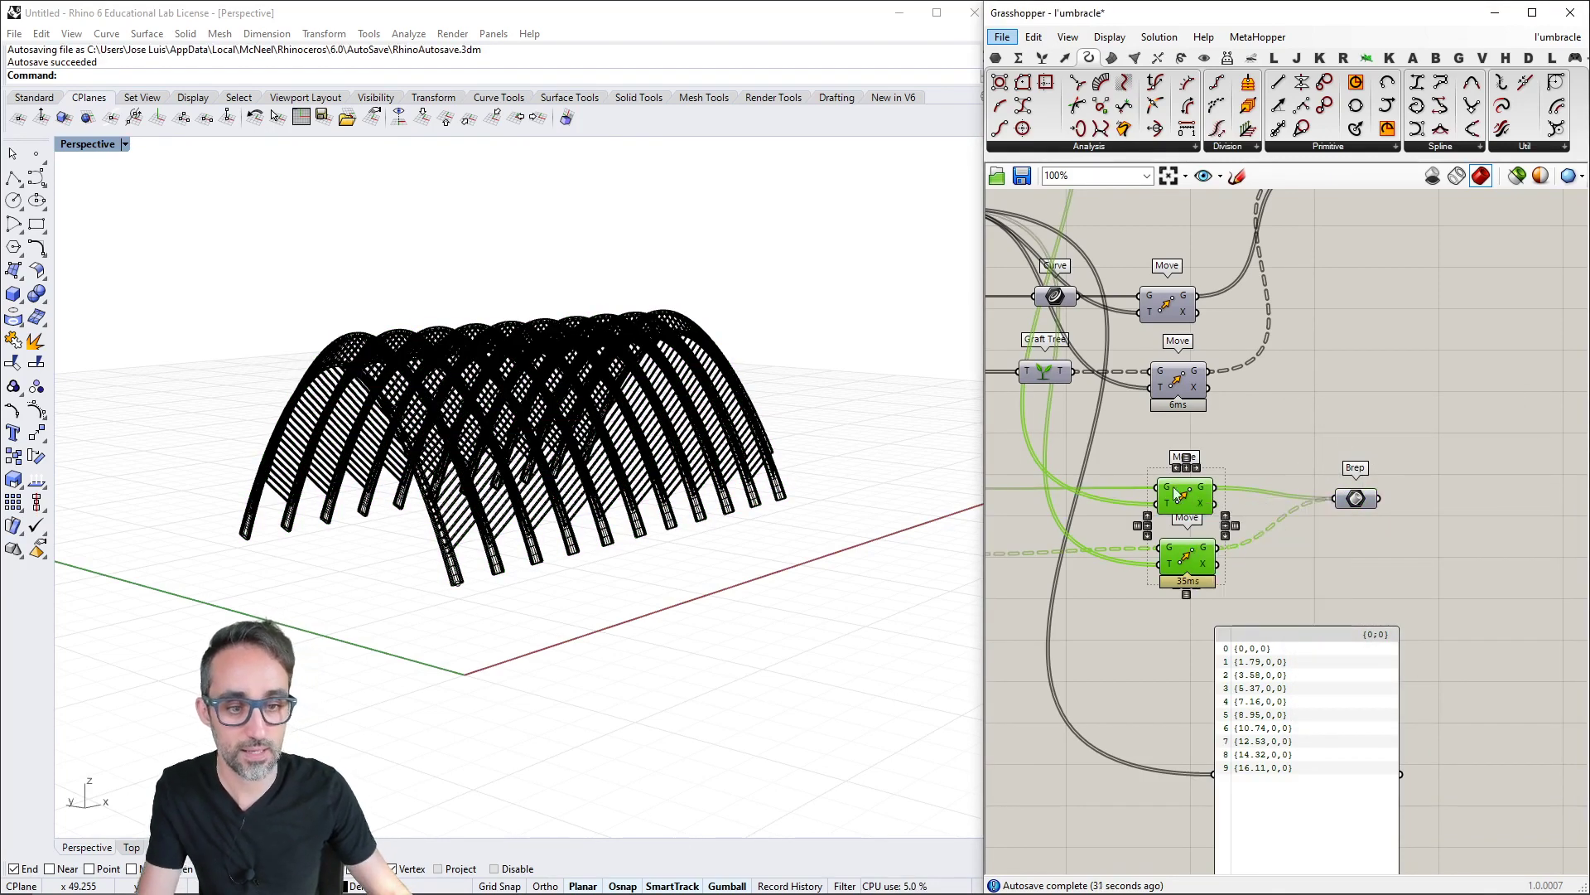
pyautogui.rightClick(1191, 501)
pyautogui.click(1238, 554)
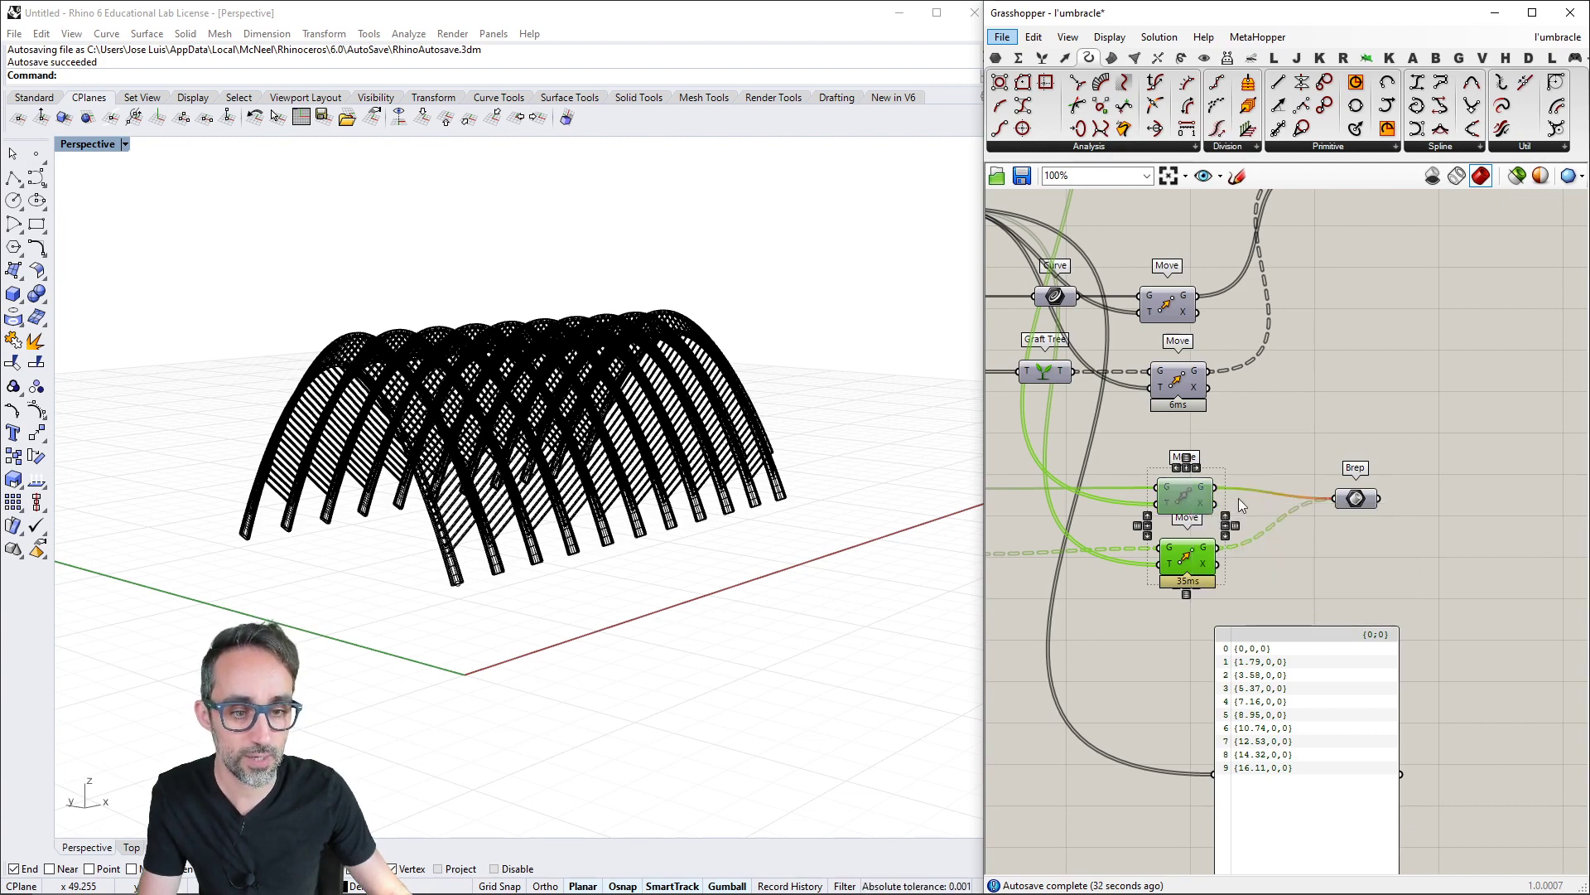
pyautogui.rightClick(1200, 560)
pyautogui.click(1236, 547)
pyautogui.rightClick(1194, 555)
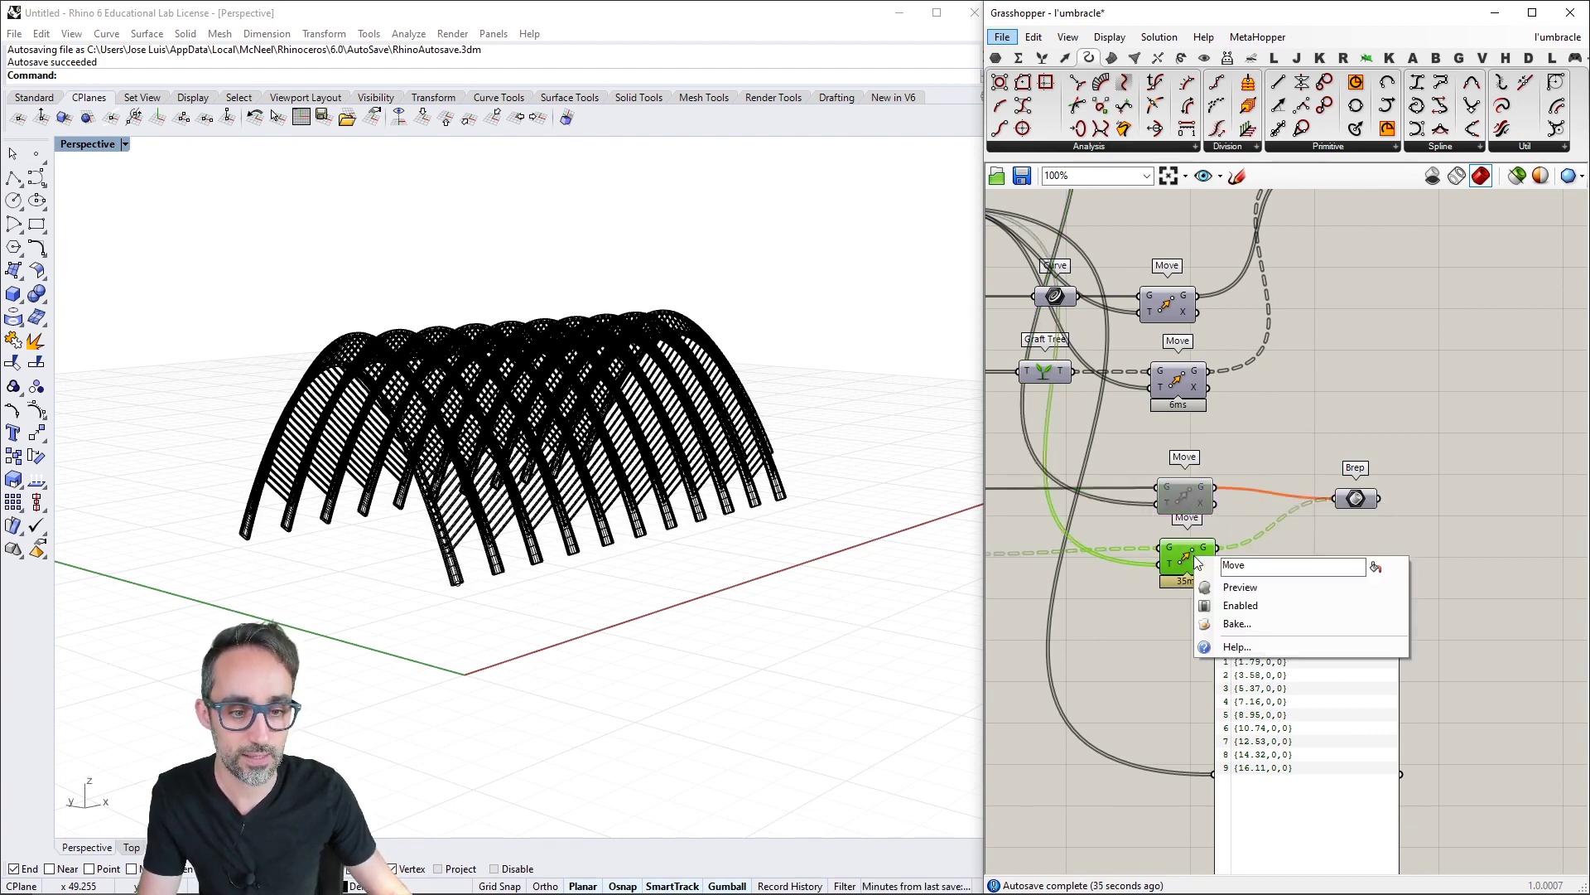
pyautogui.click(1240, 606)
pyautogui.moveTo(1211, 530); pyautogui.dragTo(1253, 607, button='right')
# Set the Perspective viewport to the Rendered display mode and view the baked structure at an angle
pyautogui.moveTo(832, 488); pyautogui.dragTo(813, 523, button='right')
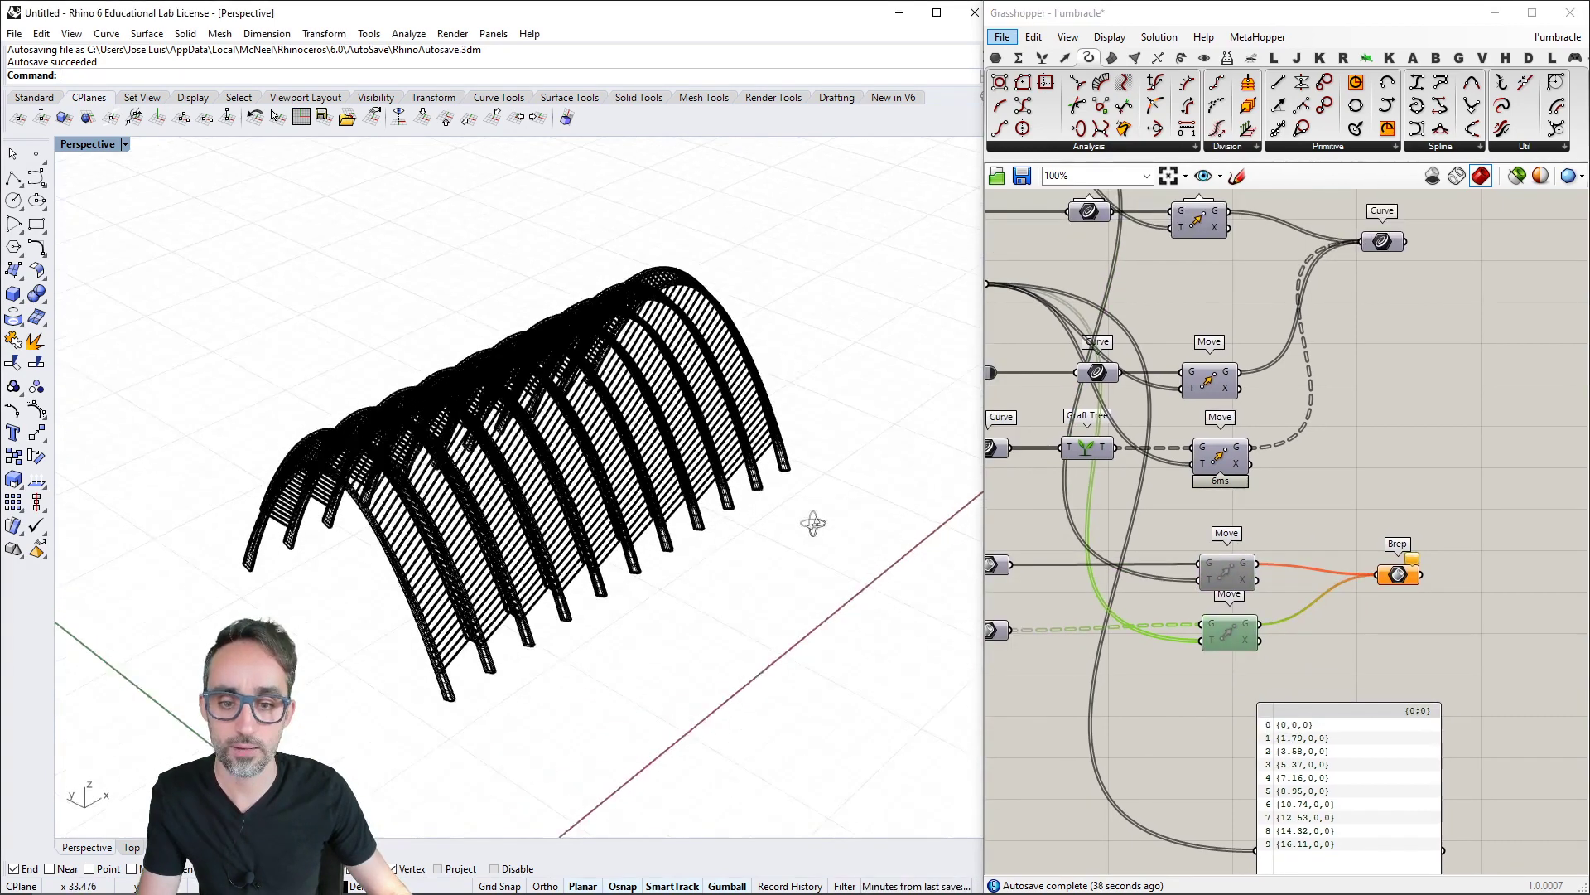
pyautogui.click(86, 144)
pyautogui.click(127, 208)
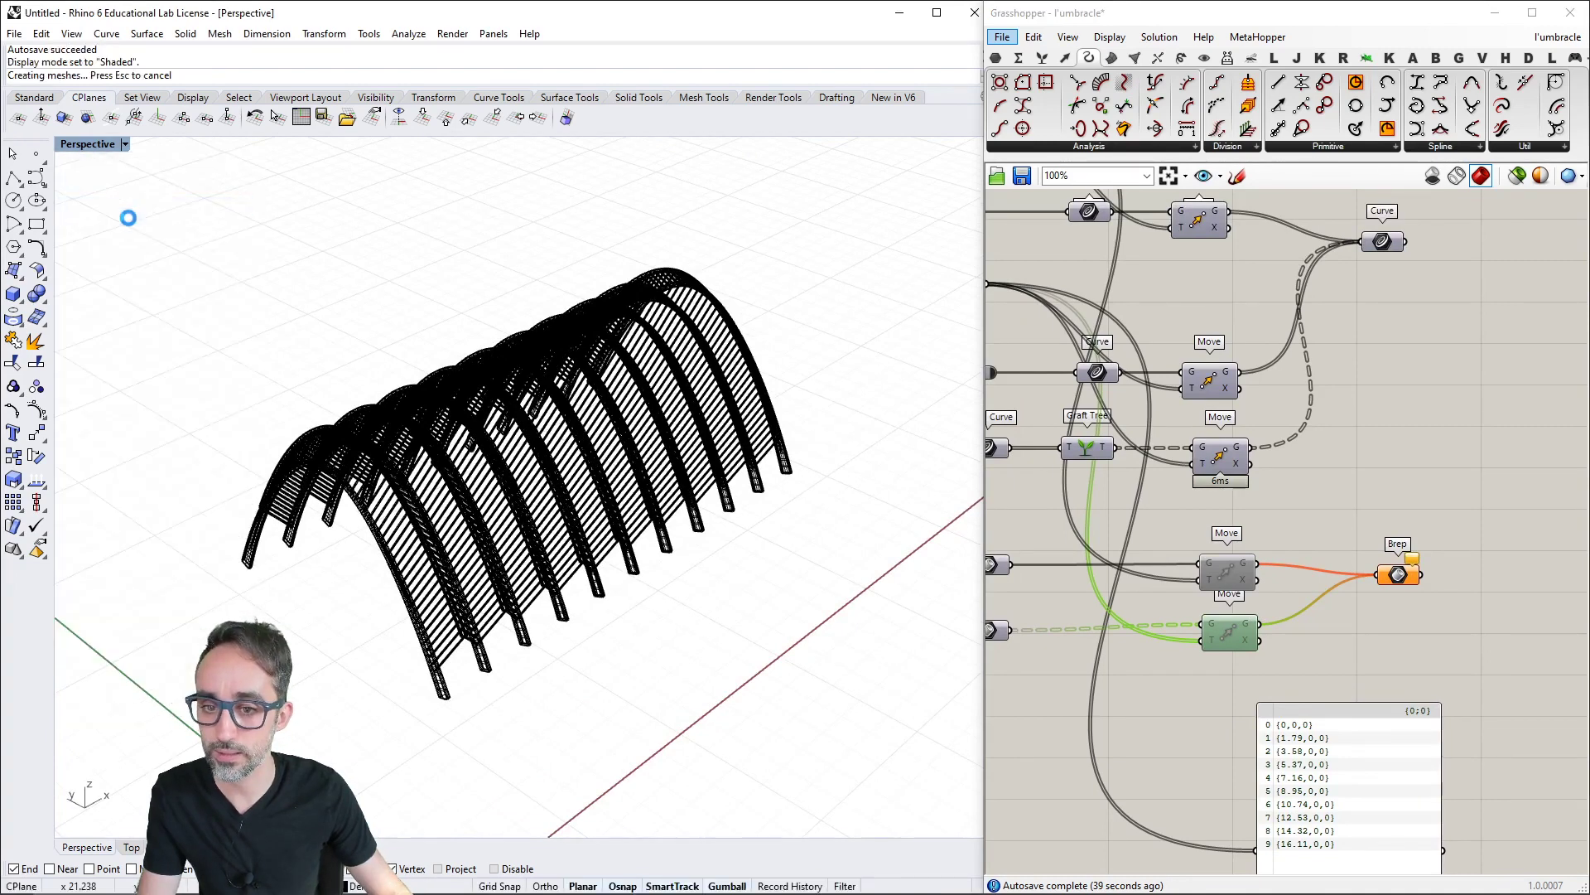
pyautogui.click(86, 145)
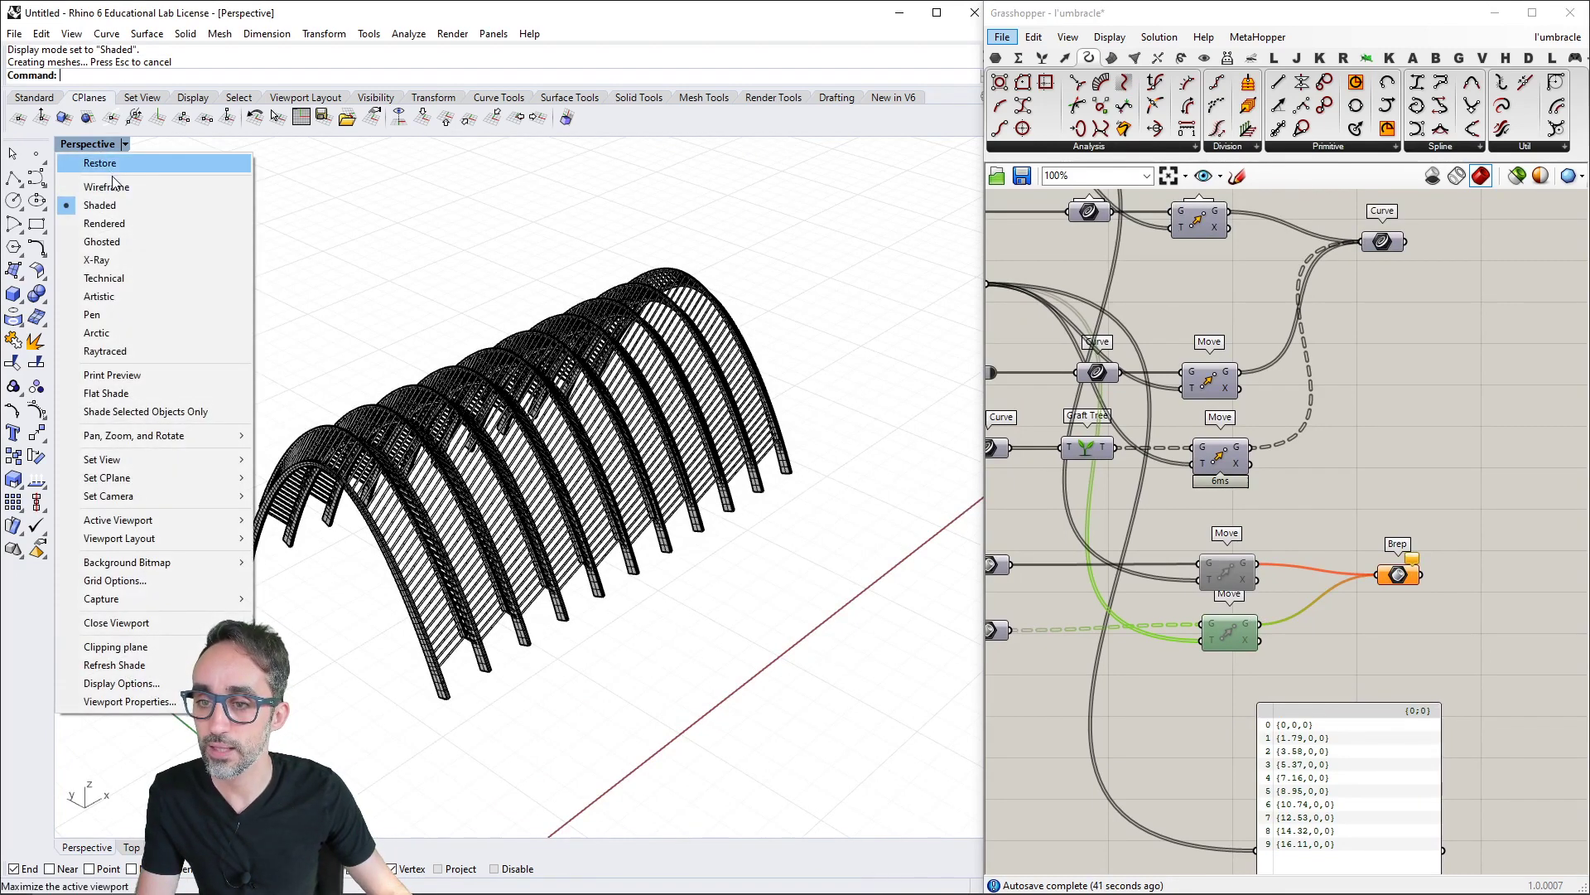
pyautogui.click(105, 223)
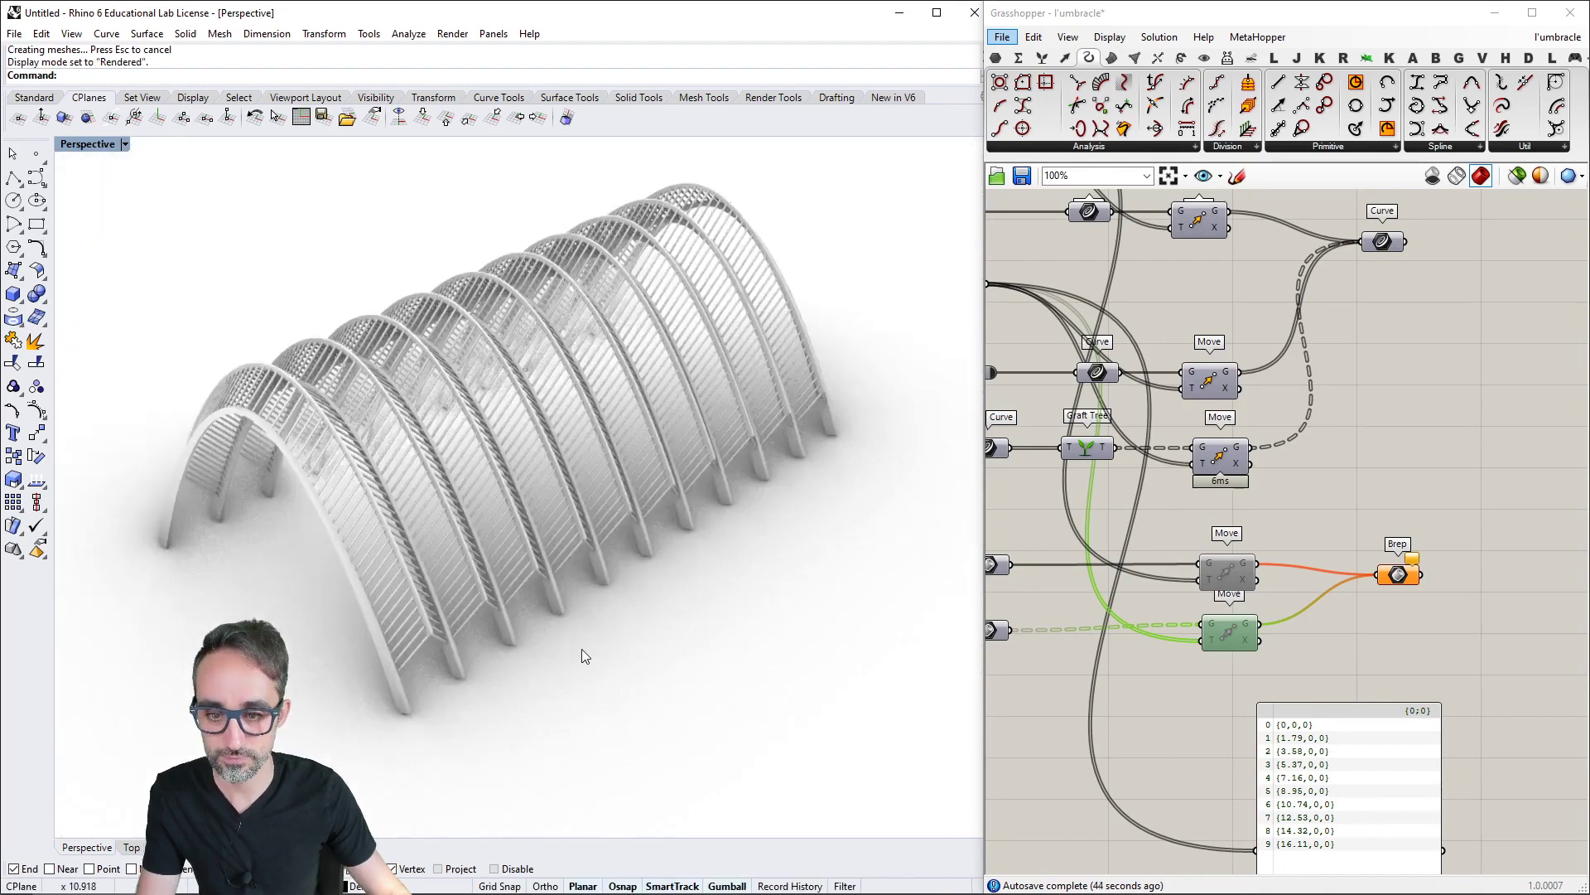
pyautogui.moveTo(581, 648); pyautogui.dragTo(699, 573, button='right')
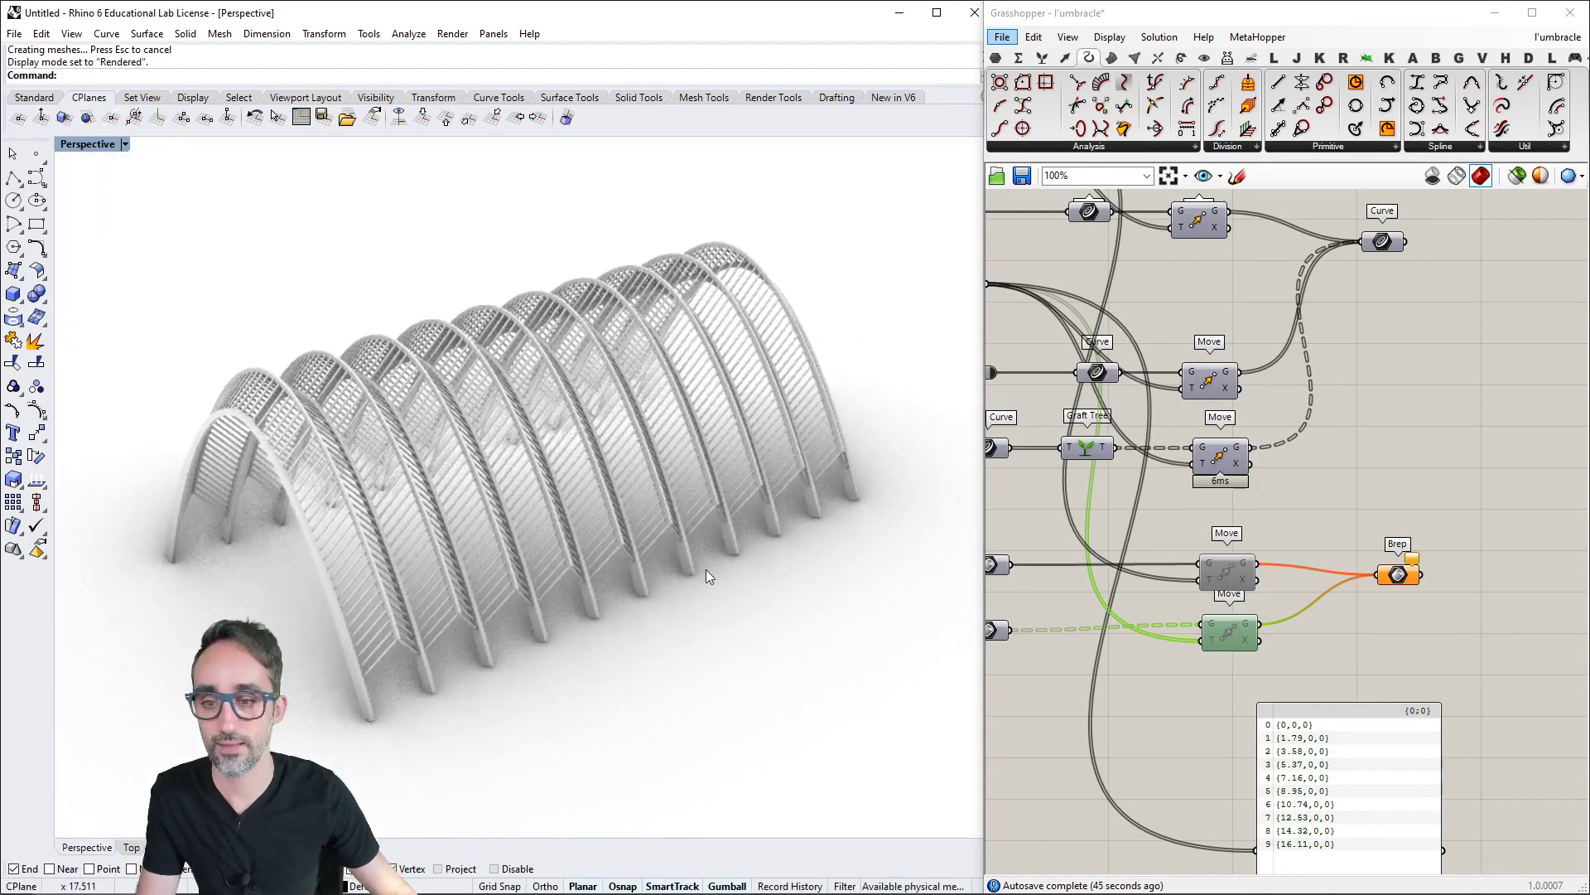
# Select the final Curve container in the definition and examine the rendered structure from its long side
pyautogui.moveTo(1299, 347); pyautogui.dragTo(1313, 562, button='right')
pyautogui.click(1387, 459)
pyautogui.moveTo(1410, 477); pyautogui.dragTo(1406, 447, button='right')
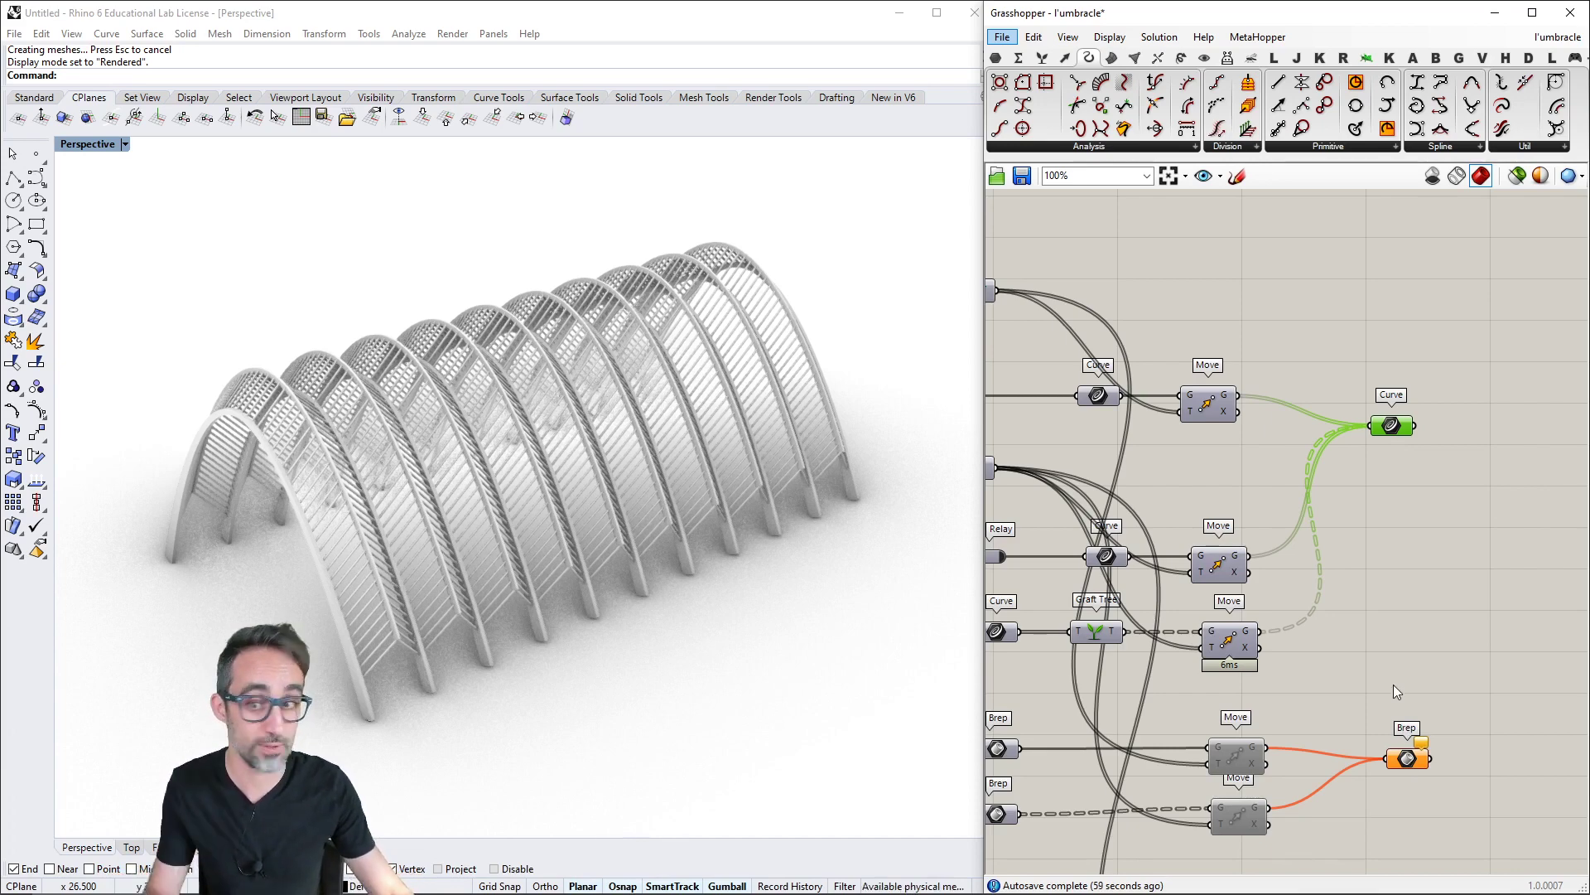
pyautogui.moveTo(657, 650); pyautogui.dragTo(721, 635, button='right')
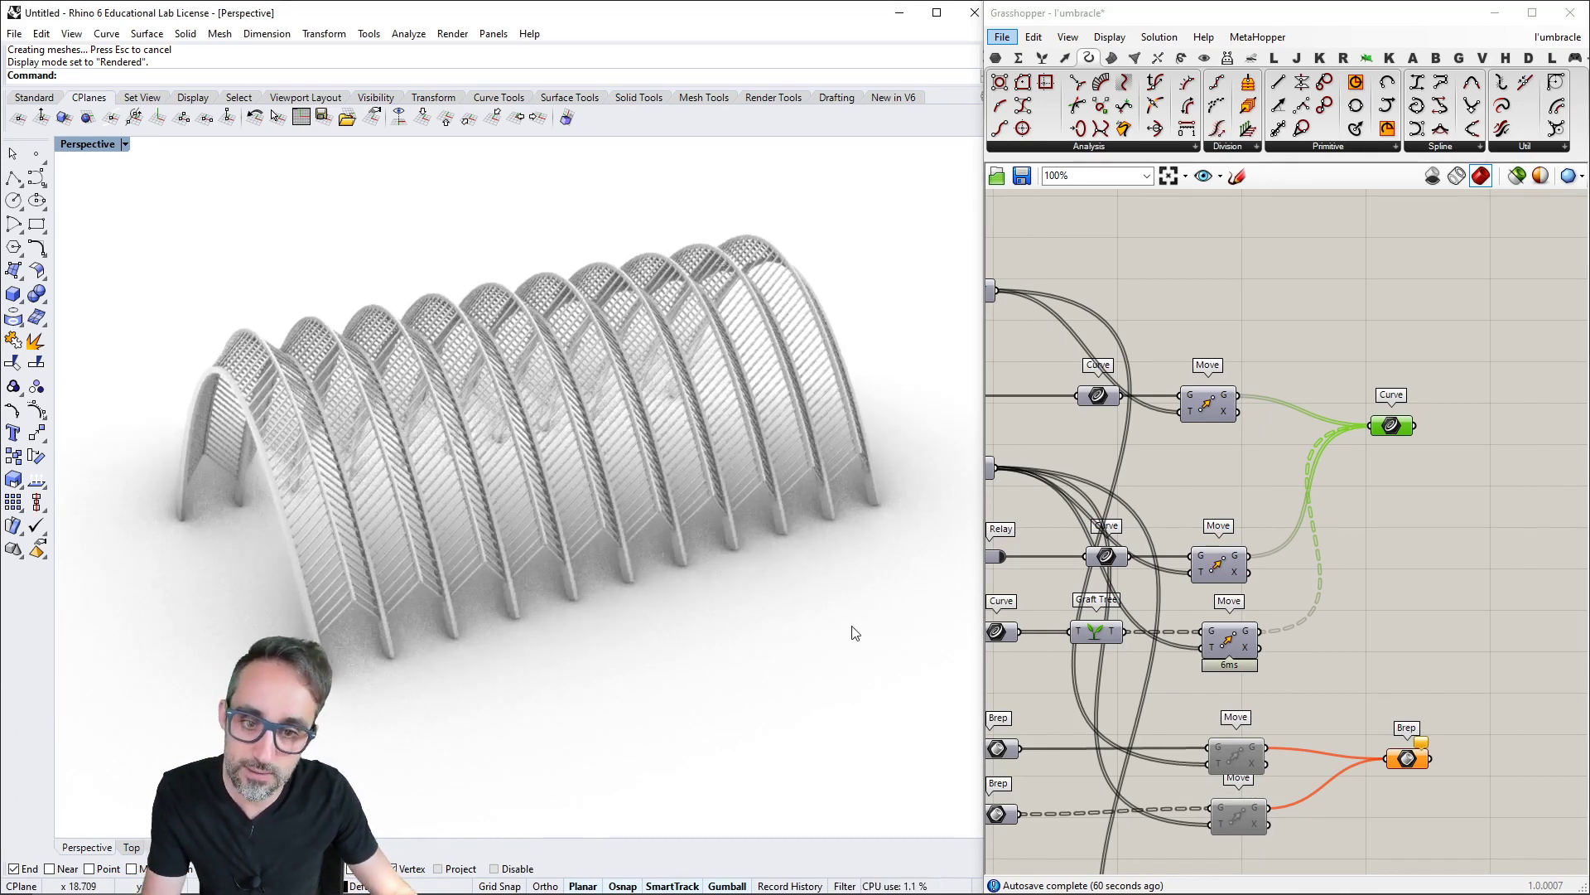